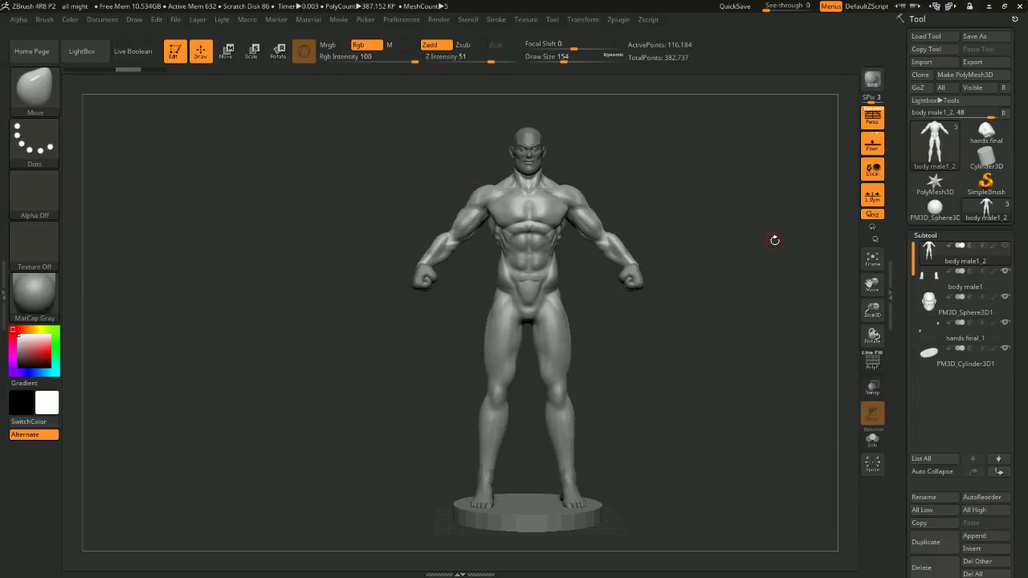
Examine the male figure on its round base from the front and sides, including the head and face close up
alt+drag(655, 167, 606, 174)
drag(683, 233, 611, 227)
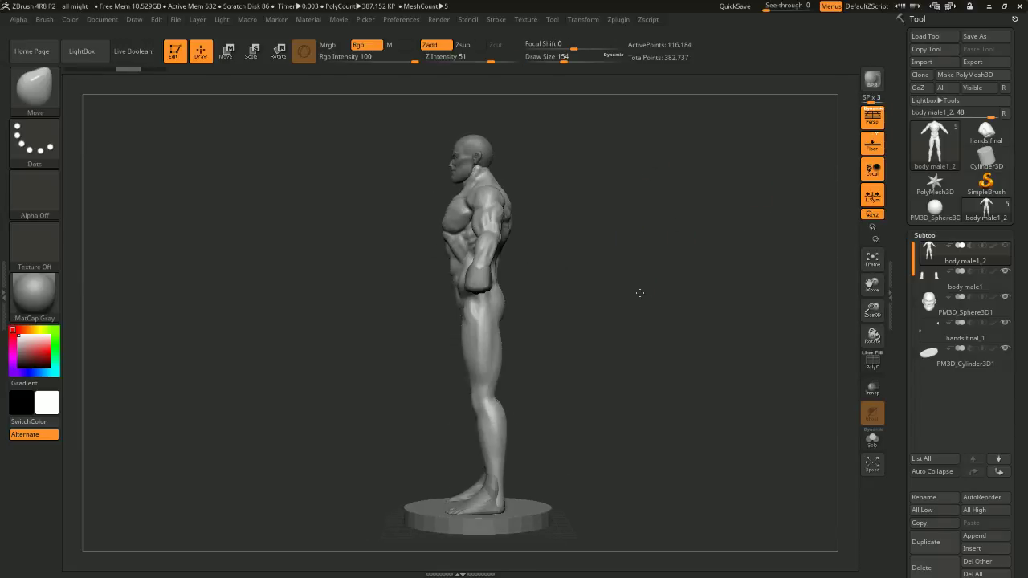
drag(640, 291, 709, 284)
alt+drag(708, 284, 636, 256)
mouse_move(636, 256)
alt+mouse_down()
mouse_move(668, 305)
mouse_move(649, 276)
mouse_move(609, 276)
alt+mouse_up()
mouse_move(608, 276)
alt+mouse_down()
mouse_move(629, 278)
mouse_move(632, 307)
alt+mouse_up()
mouse_move(633, 307)
mouse_down()
mouse_move(723, 313)
mouse_move(656, 305)
mouse_move(701, 309)
mouse_move(683, 329)
mouse_move(768, 332)
mouse_move(666, 351)
mouse_move(716, 301)
mouse_move(709, 294)
mouse_up()
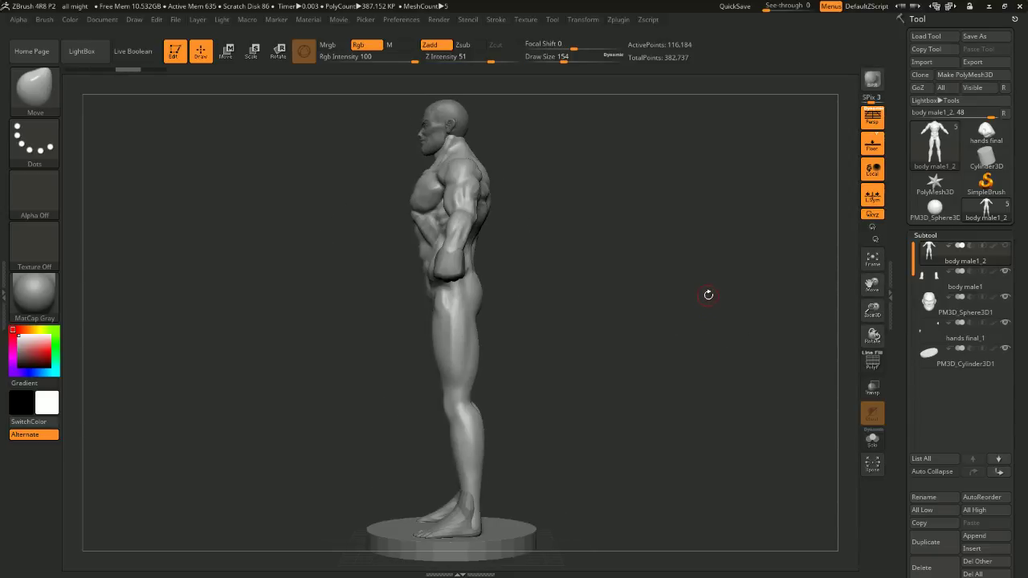
mouse_move(708, 295)
shift+mouse_down()
mouse_move(620, 269)
mouse_move(661, 255)
mouse_move(703, 279)
mouse_move(654, 277)
shift+mouse_up()
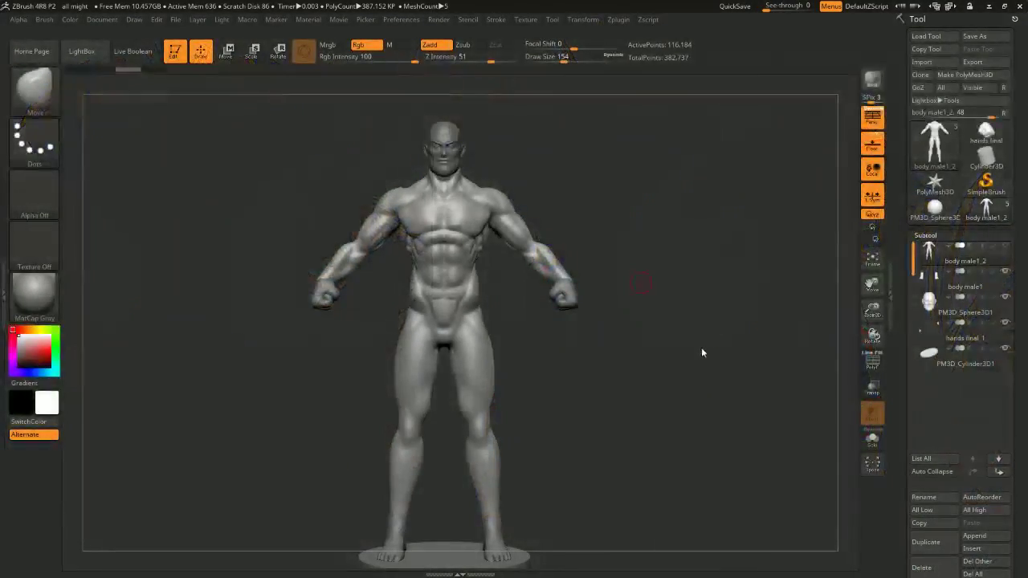
drag(665, 268, 685, 243)
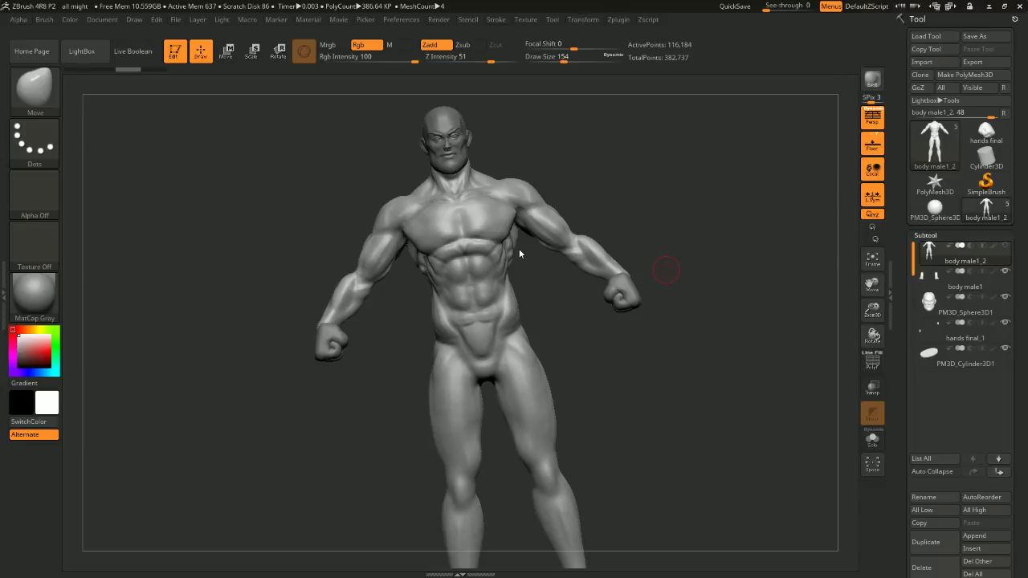
mouse_move(659, 289)
shift+mouse_down()
mouse_move(681, 232)
mouse_move(696, 271)
mouse_move(666, 278)
mouse_move(700, 267)
mouse_move(694, 239)
mouse_move(620, 246)
mouse_move(723, 255)
mouse_move(643, 241)
mouse_move(706, 258)
shift+mouse_up()
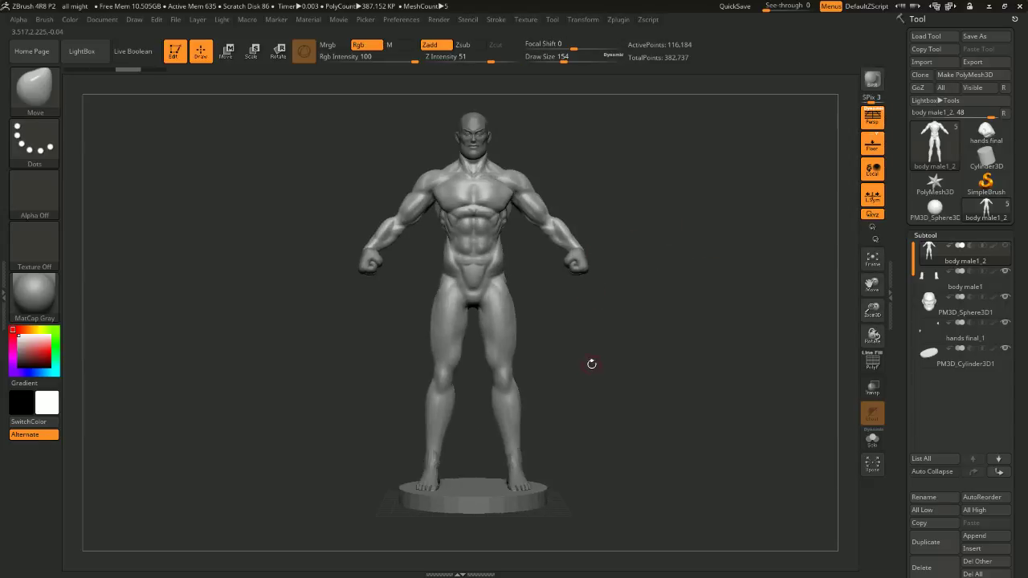
alt+drag(663, 140, 666, 170)
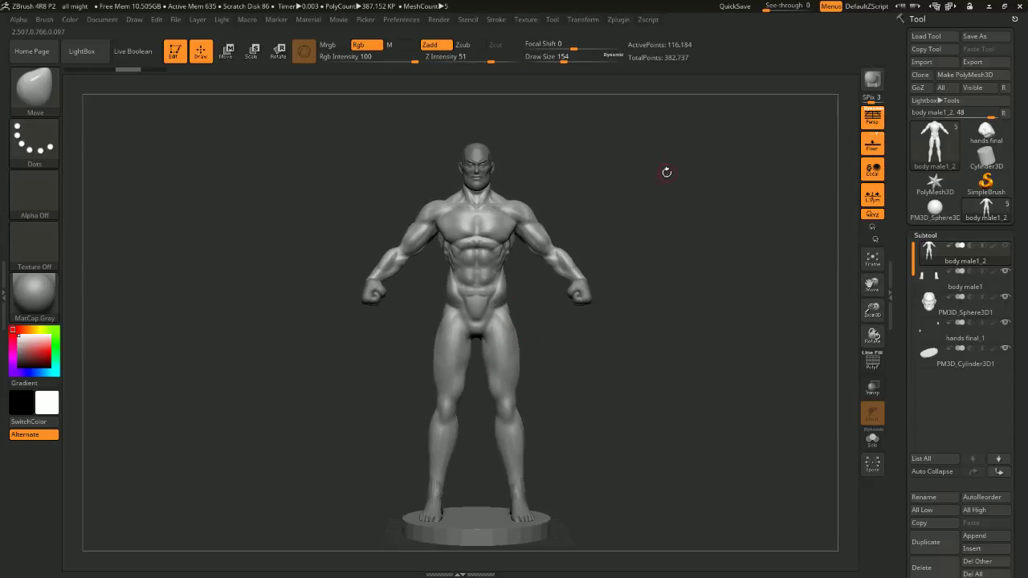
alt+drag(593, 127, 528, 195)
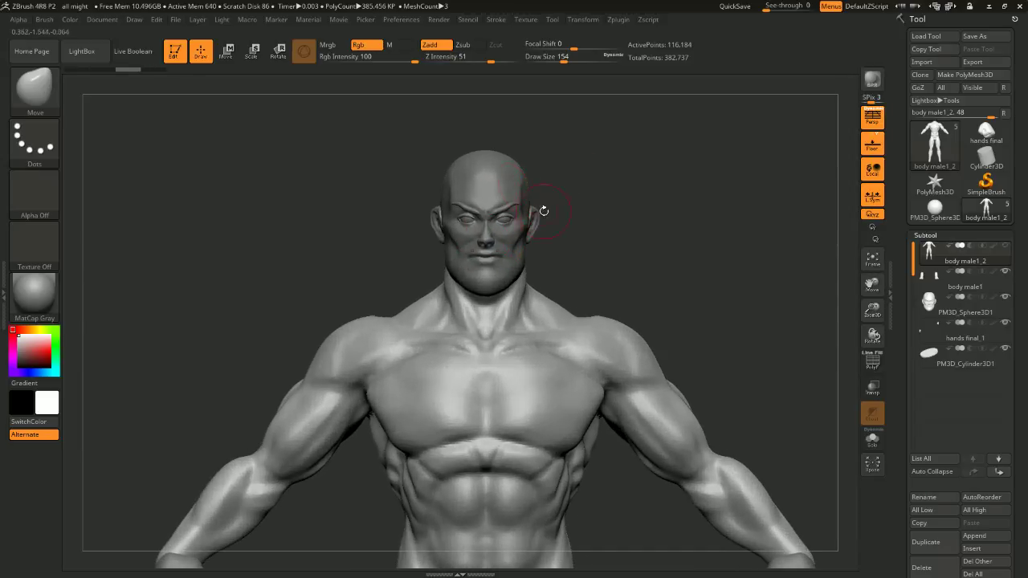
drag(590, 213, 561, 252)
mouse_move(640, 206)
mouse_down()
mouse_move(531, 161)
mouse_move(553, 141)
mouse_move(340, 397)
mouse_move(420, 262)
mouse_up()
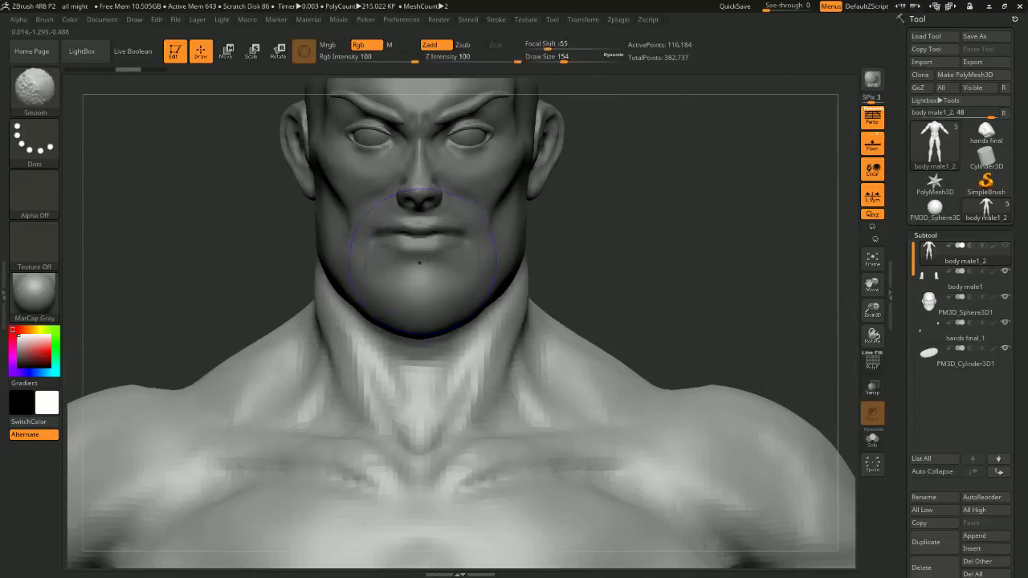
alt+drag(661, 174, 652, 149)
drag(666, 170, 603, 190)
ctrl+shift+click(520, 212)
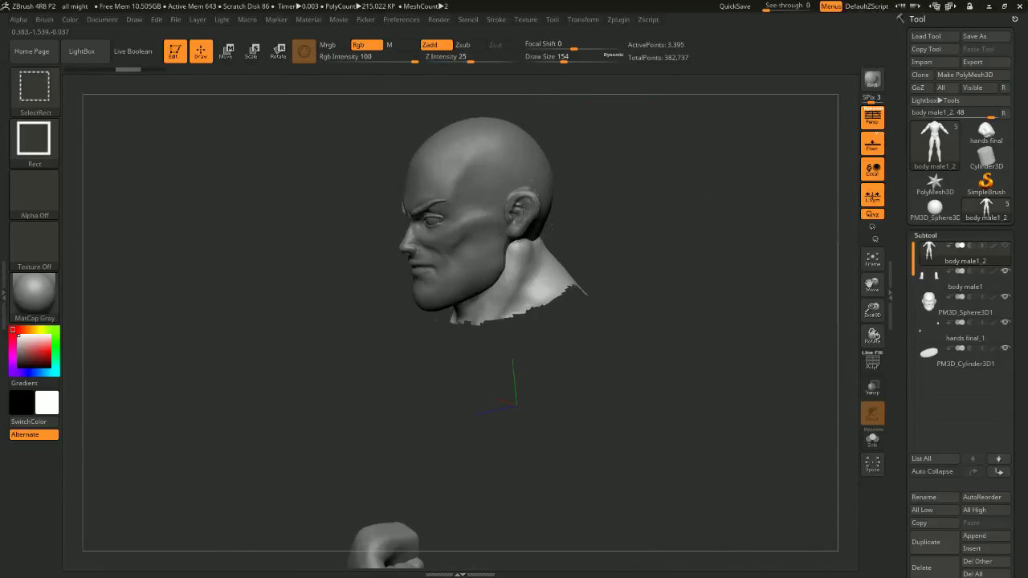
ctrl+shift+click(522, 209)
key(ctrl+z)
key(ctrl+z)
Switch to the Move gizmo, enable transforming several selected subtools together, and exclude the head from the selection
drag(635, 194, 691, 228)
alt+drag(691, 228, 632, 197)
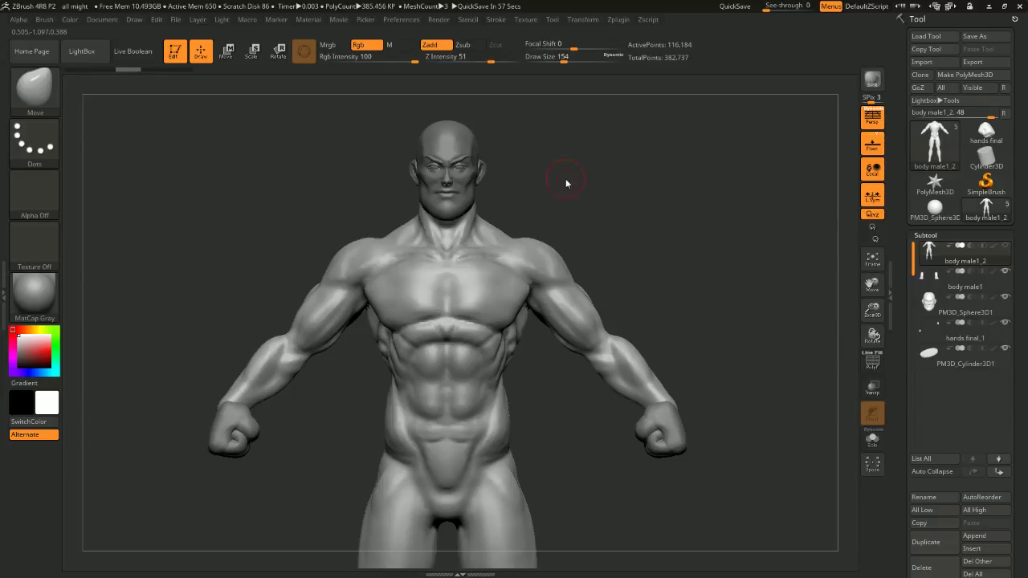
alt+drag(651, 236, 626, 191)
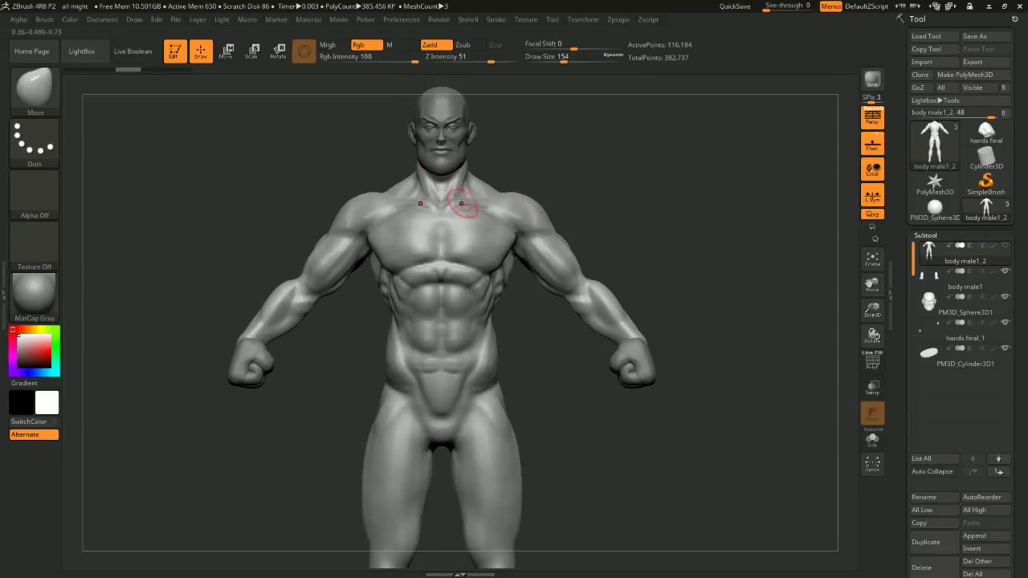
click(227, 51)
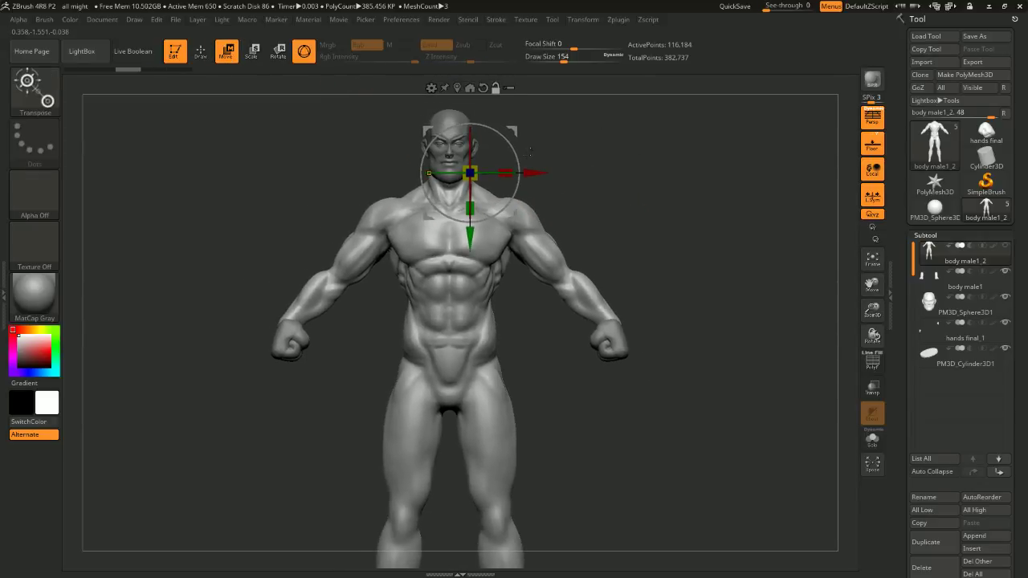
drag(530, 174, 534, 174)
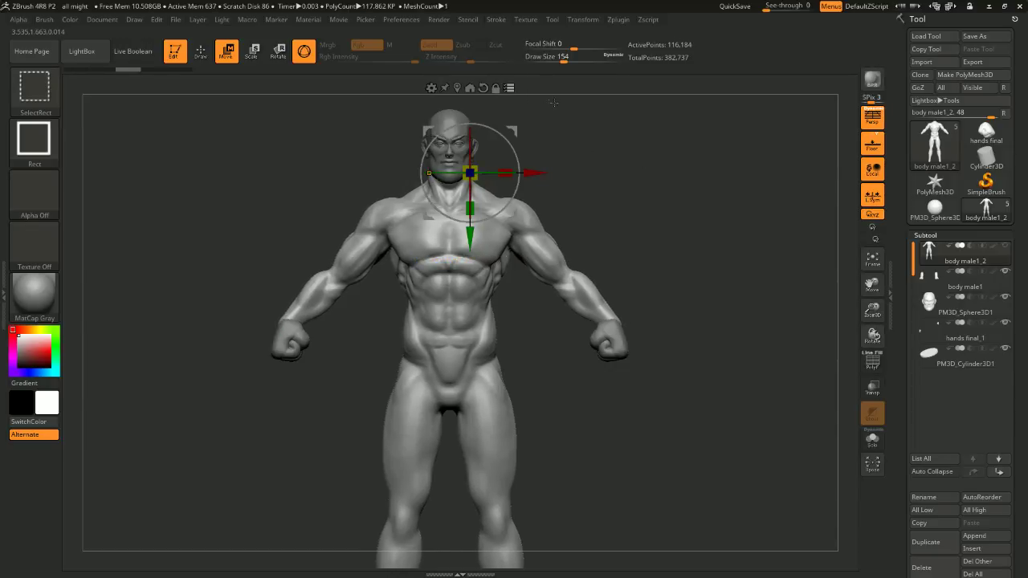
ctrl+shift+drag(553, 104, 402, 147)
Exclude the round base from the multi-subtool selection and include the feet with the body
alt+drag(681, 337, 654, 193)
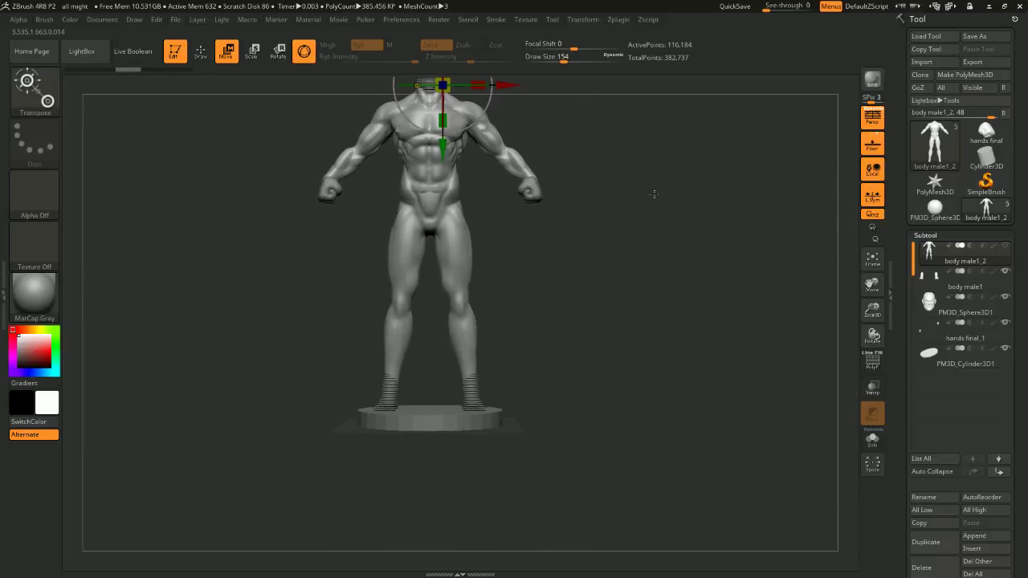
ctrl+alt+shift+drag(451, 475, 428, 405)
alt+drag(581, 177, 602, 258)
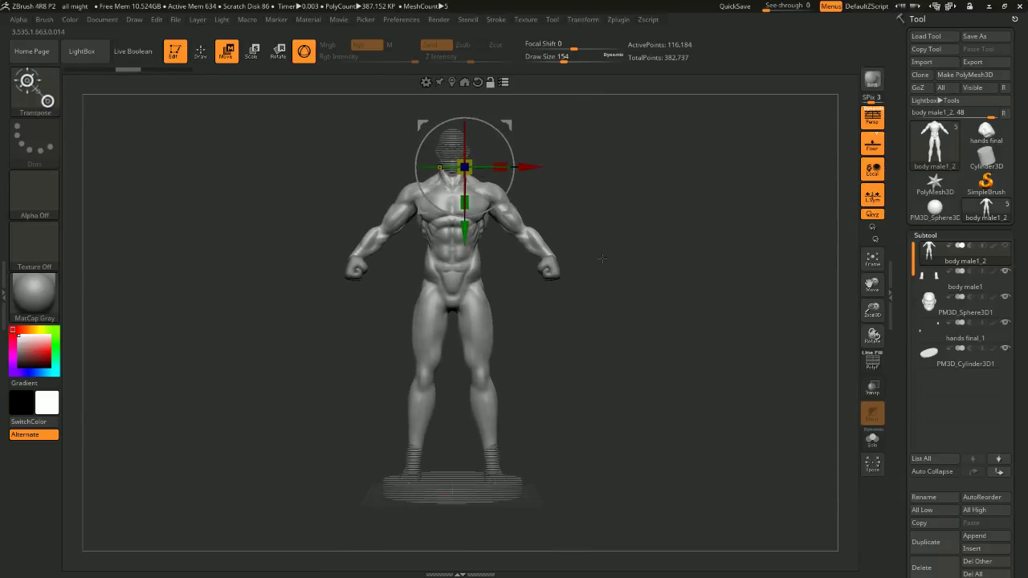
drag(550, 414, 498, 446)
ctrl+alt+shift+drag(528, 408, 469, 460)
drag(557, 355, 557, 383)
alt+drag(558, 383, 555, 423)
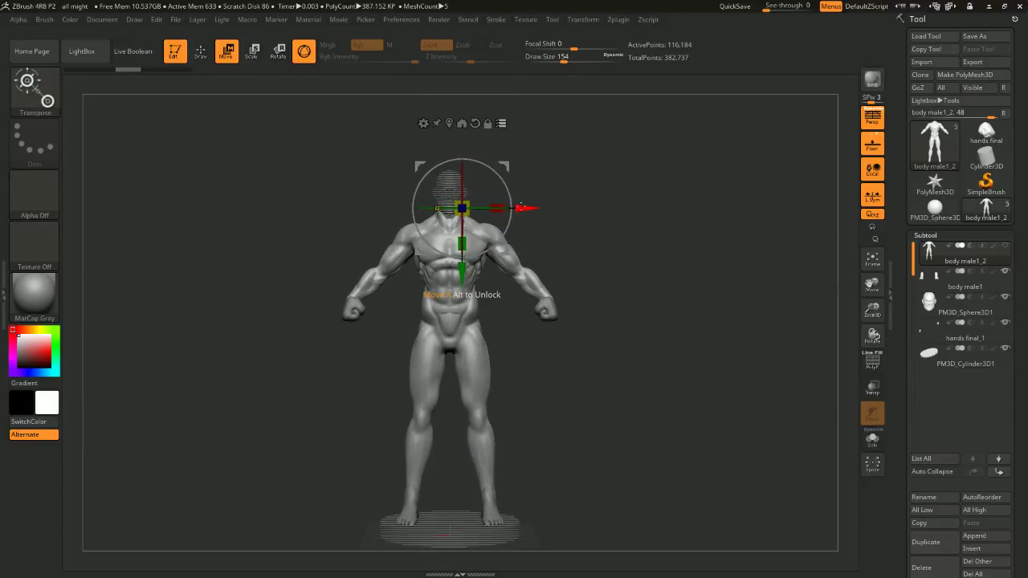
Adjust the selected body parts slightly along the X axis, and turn off multi-subtool transforming
drag(527, 208, 523, 208)
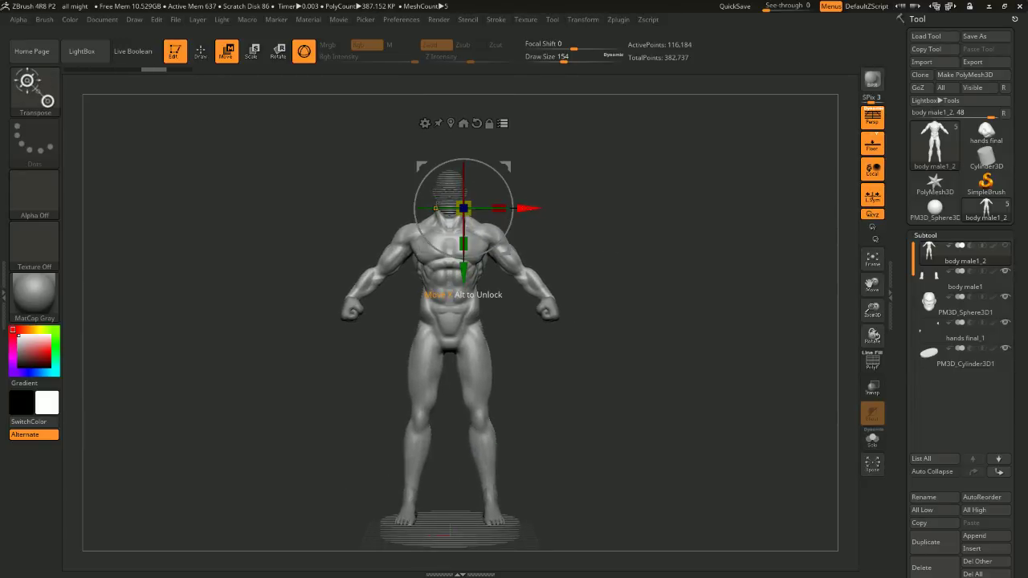
key(ctrl)
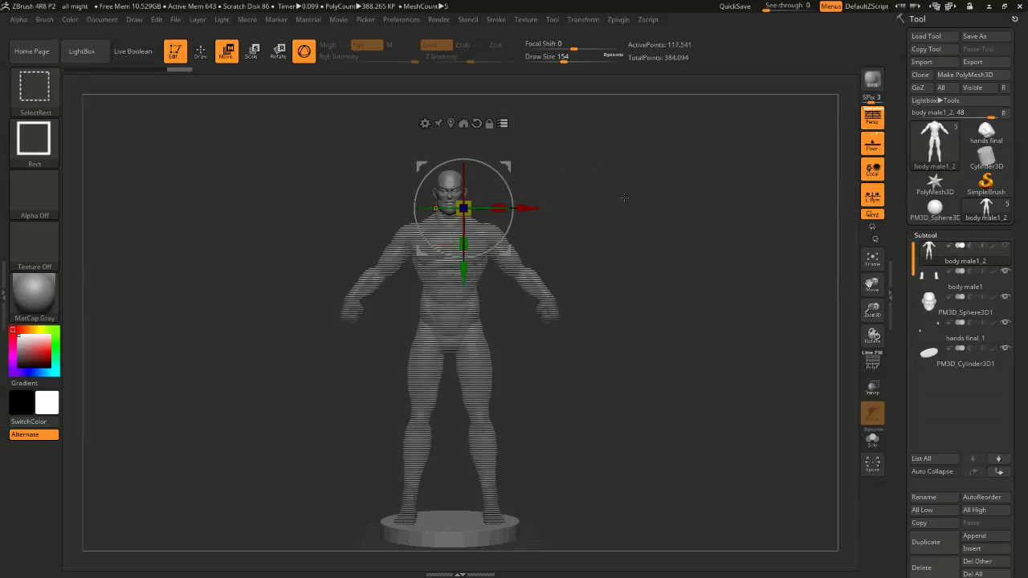
click(503, 124)
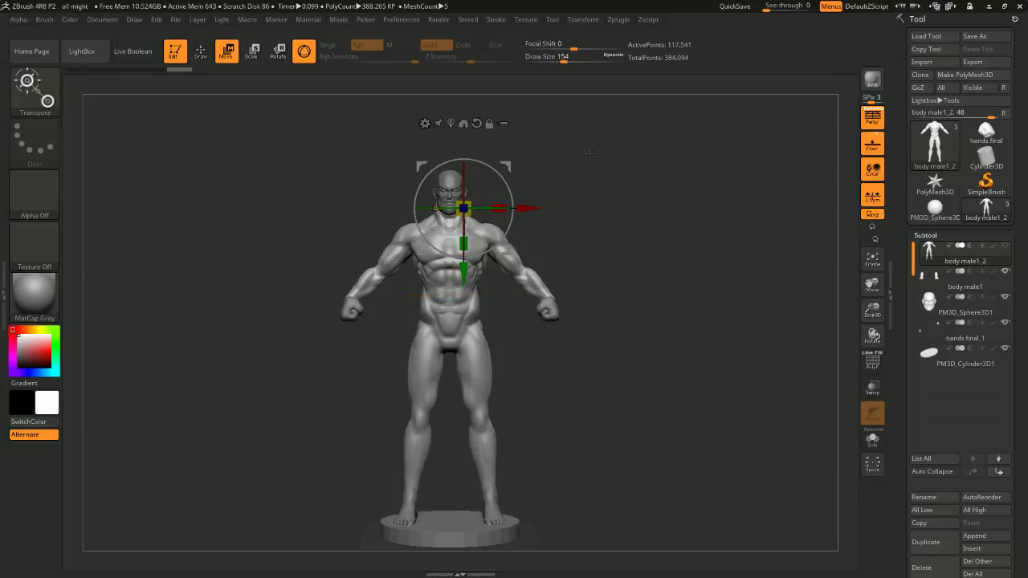
Return to Draw mode, hide the body's thigh and lower-leg polygroups, and make the feet subtool active
alt+drag(588, 156, 600, 177)
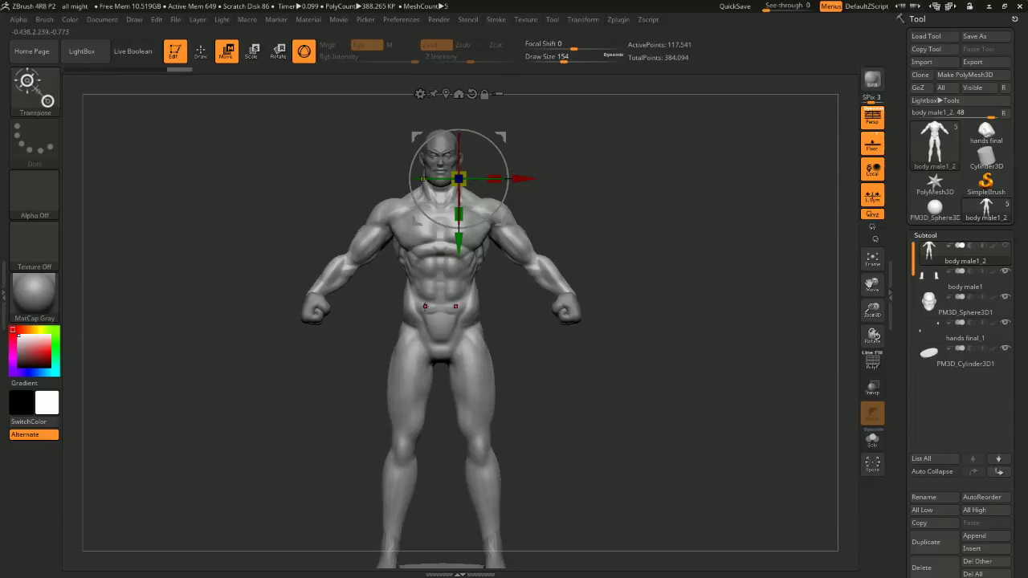
drag(692, 202, 589, 210)
shift+right_drag(589, 210, 588, 179)
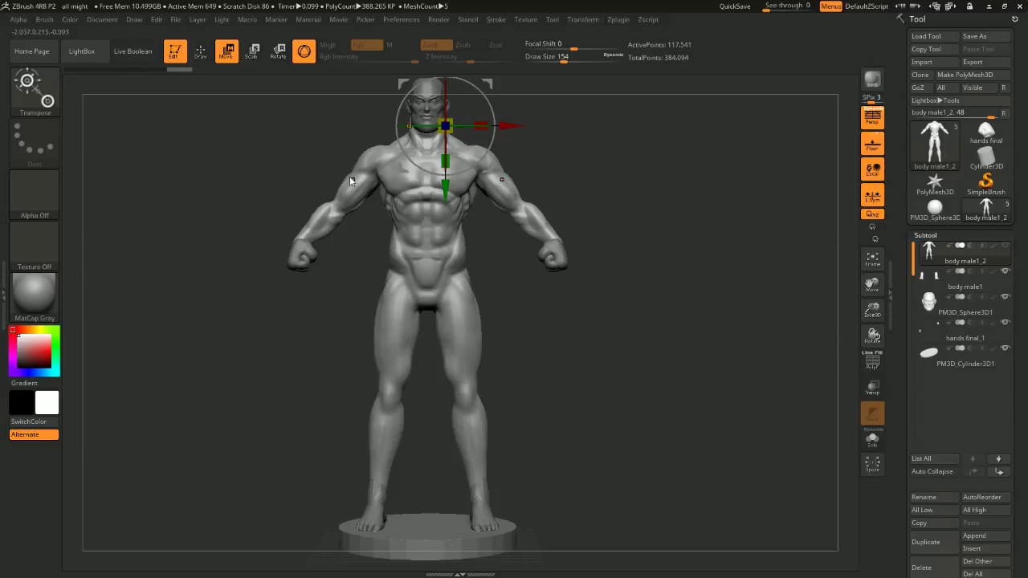
click(201, 51)
ctrl+shift+click(461, 305)
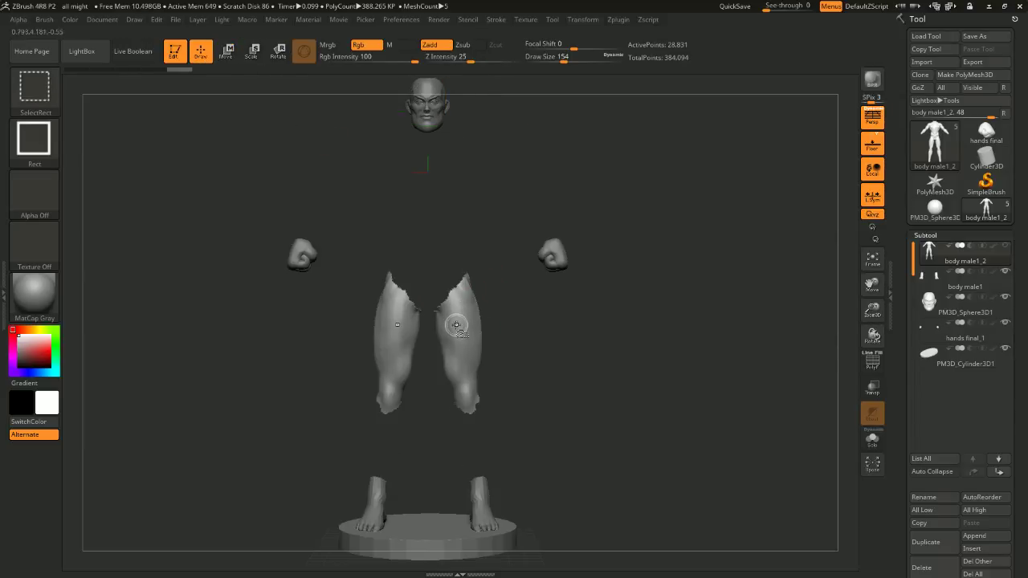
ctrl+shift+click(460, 326)
ctrl+shift+click(476, 468)
alt+click(488, 502)
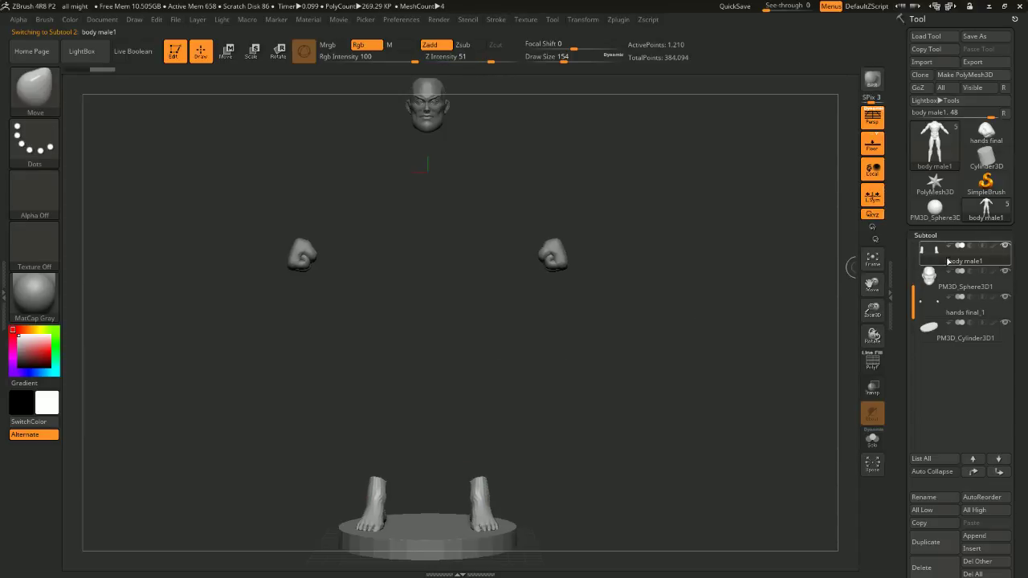
Turn on visibility of the body male1_2 subtool, unhide its leg sections and make it the active subtool
drag(912, 299, 914, 251)
click(1011, 248)
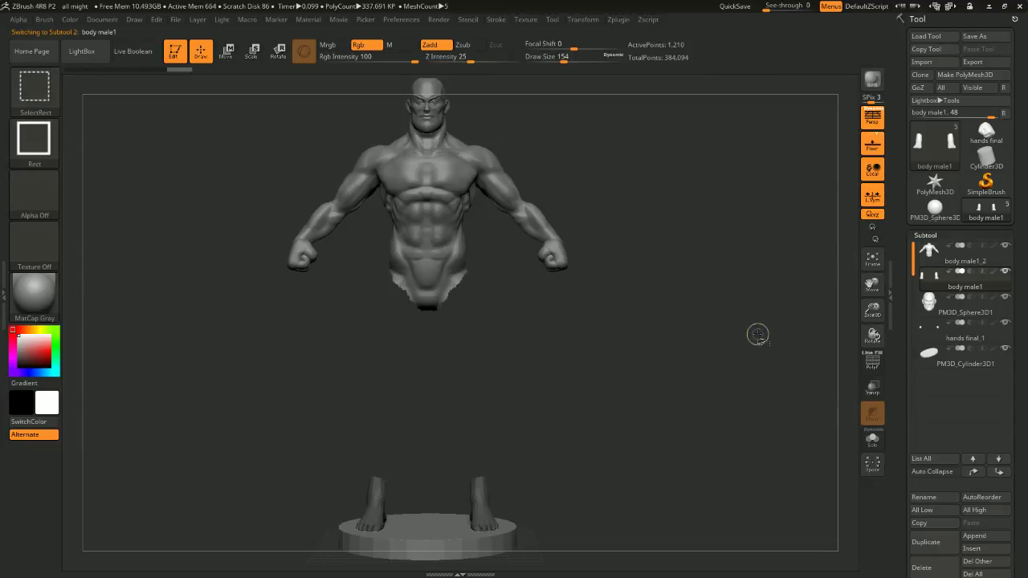
ctrl+drag(699, 317, 718, 335)
alt+click(515, 203)
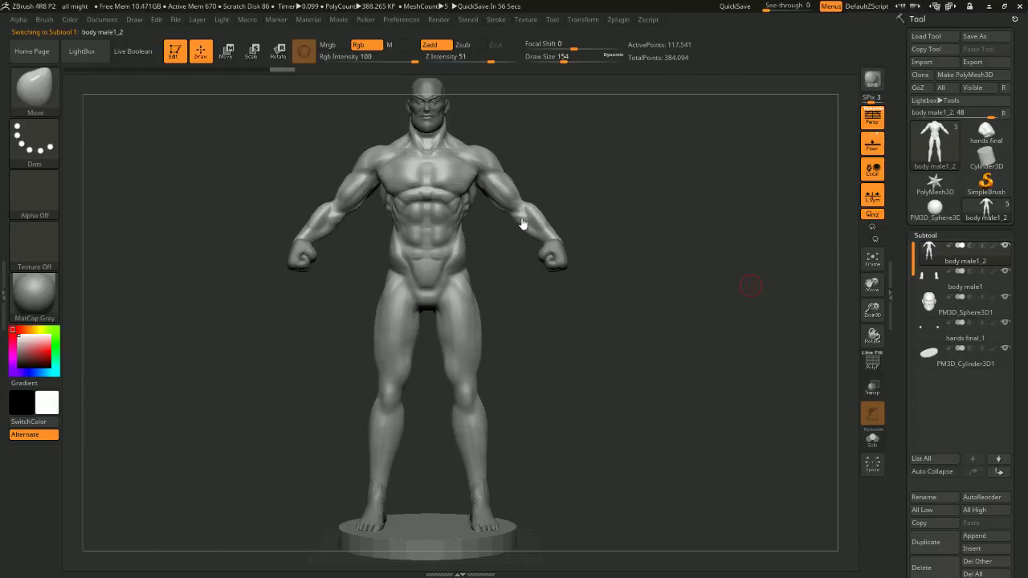
Select the ClayBuildup brush with a draw size of 311 for sculpting the body's legs
mouse_move(696, 298)
mouse_down()
mouse_move(704, 266)
mouse_move(668, 230)
mouse_move(697, 219)
mouse_move(633, 184)
mouse_move(657, 243)
mouse_move(648, 215)
mouse_move(608, 175)
mouse_up()
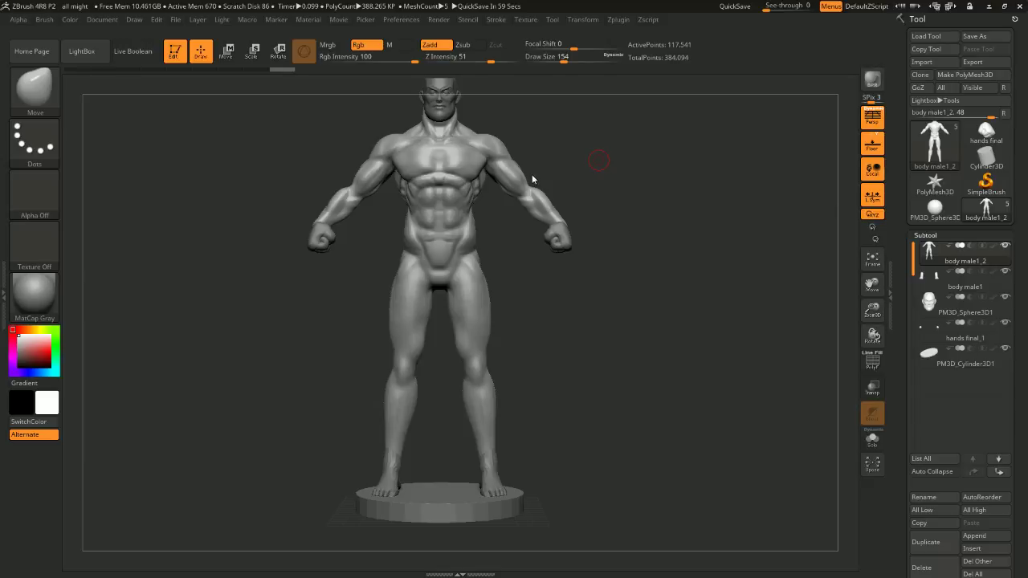
alt+drag(547, 173, 711, 154)
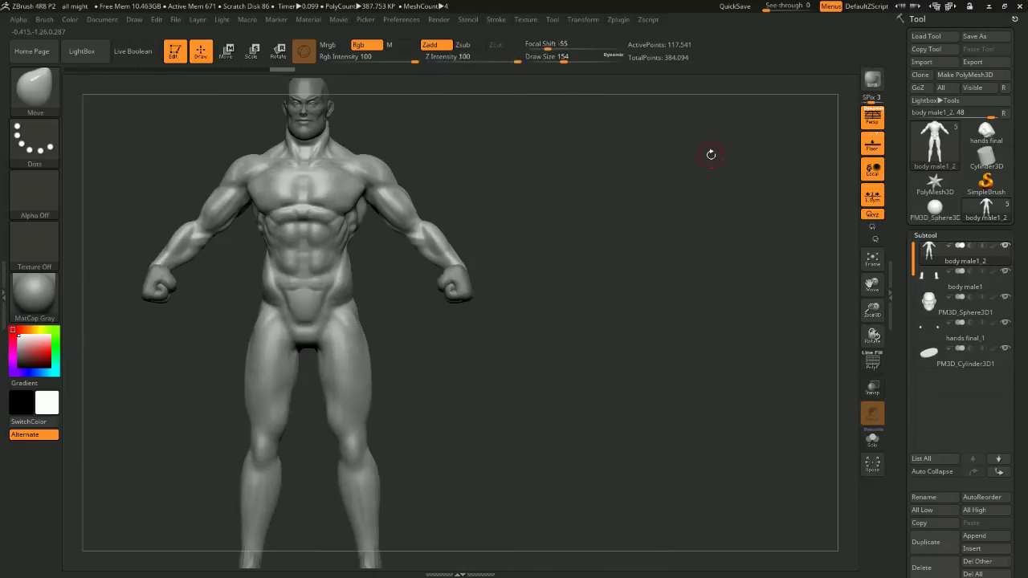
mouse_move(640, 260)
alt+mouse_down()
mouse_move(683, 177)
mouse_move(711, 197)
alt+mouse_up()
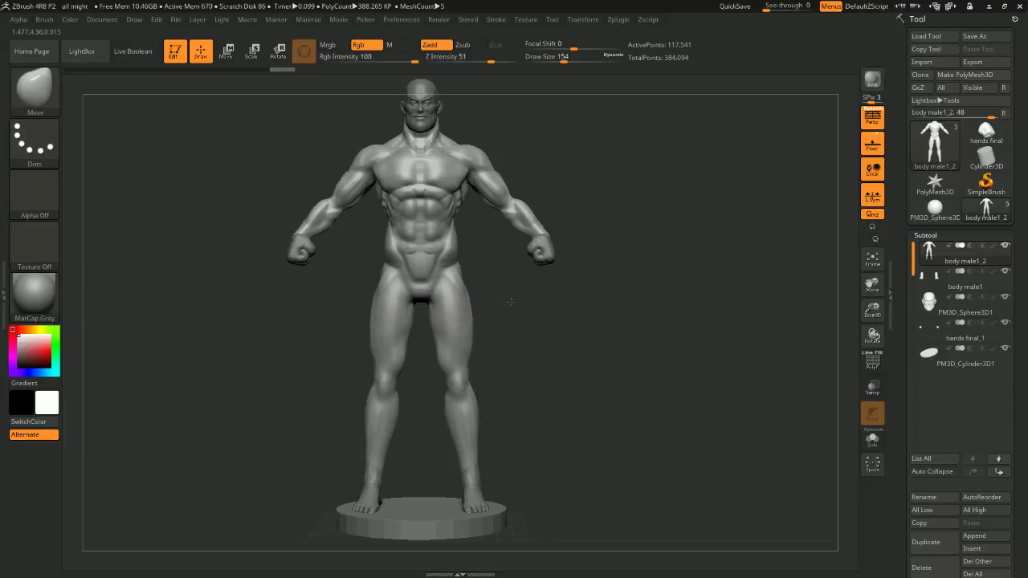
mouse_move(511, 302)
alt+mouse_down()
mouse_move(540, 293)
mouse_move(455, 304)
mouse_move(502, 276)
mouse_move(512, 308)
mouse_move(450, 256)
alt+mouse_up()
key(space)
key(b)
key(c)
key(b)
key(ctrl+z)
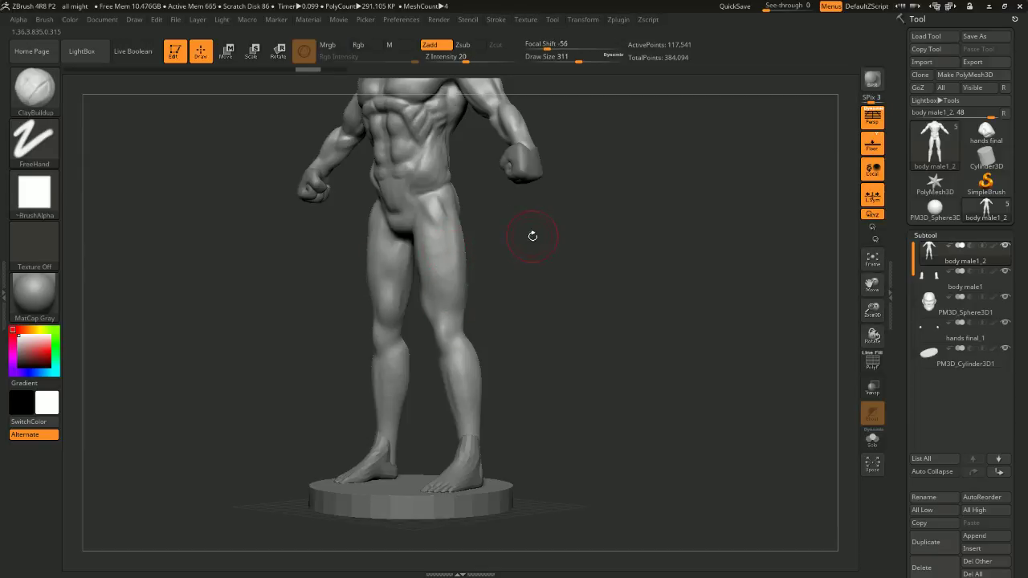
drag(533, 236, 518, 242)
mouse_move(447, 241)
mouse_down()
mouse_move(457, 292)
mouse_move(448, 236)
mouse_up()
key(ctrl+z)
Set the draw size to 437 and build up the muscles on the front and outer sides of the thighs with ClayBuildup
mouse_move(514, 244)
mouse_down()
mouse_move(474, 248)
mouse_move(459, 305)
mouse_move(538, 246)
mouse_up()
key(space)
mouse_move(430, 250)
mouse_down()
mouse_move(432, 305)
mouse_move(422, 278)
mouse_move(436, 295)
mouse_up()
mouse_move(516, 248)
mouse_down()
mouse_move(501, 260)
mouse_move(473, 243)
mouse_up()
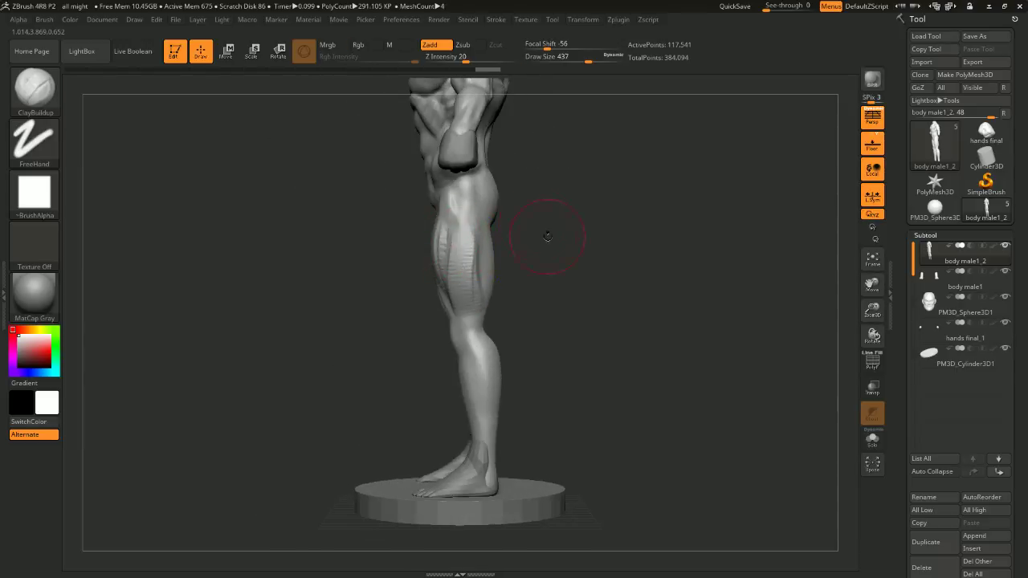
drag(546, 236, 583, 246)
drag(466, 249, 462, 275)
mouse_move(526, 272)
mouse_down()
mouse_move(545, 289)
mouse_move(548, 258)
mouse_move(533, 256)
mouse_up()
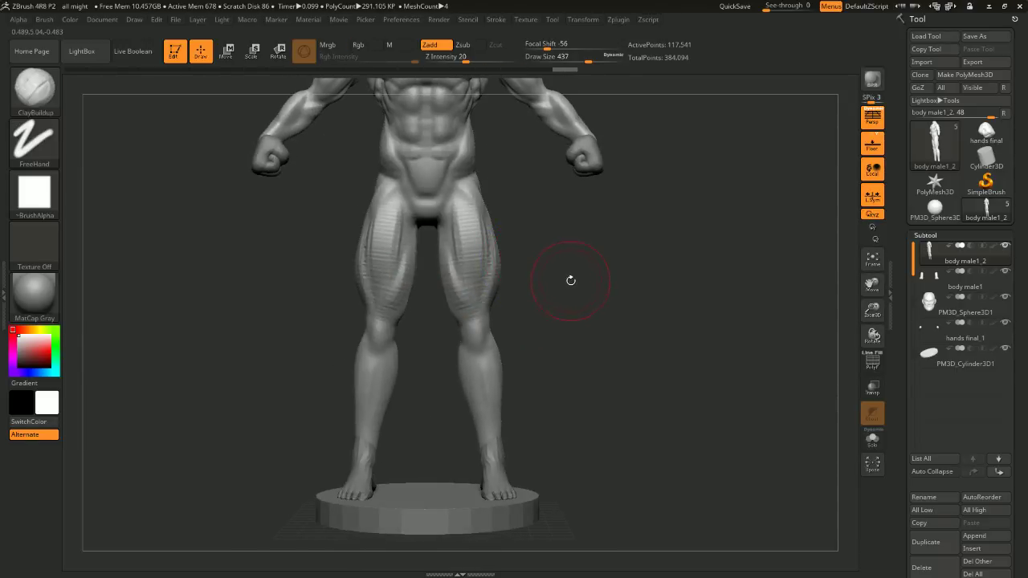
drag(573, 294, 474, 208)
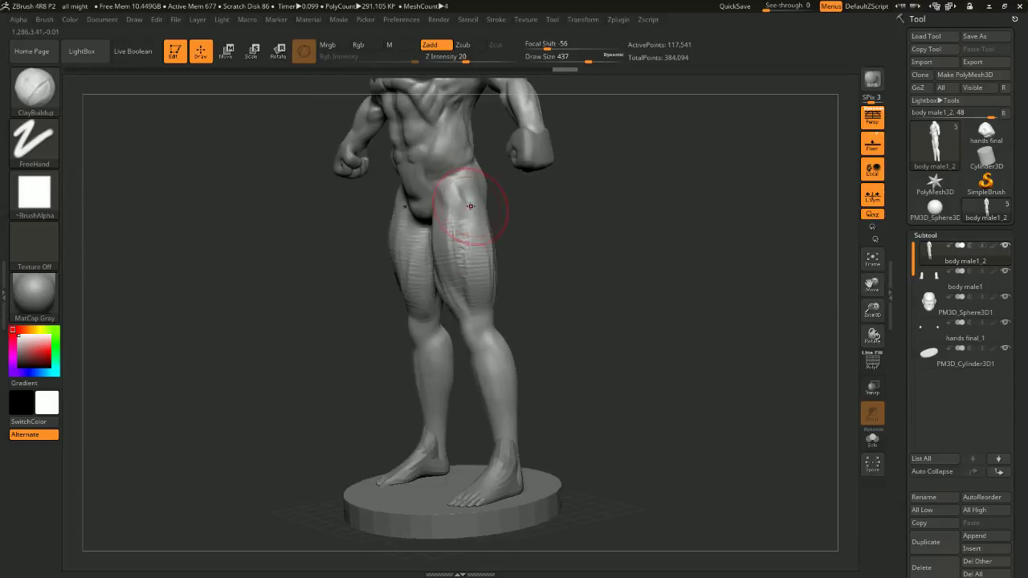
mouse_move(493, 245)
mouse_down()
mouse_move(574, 239)
mouse_move(546, 345)
mouse_move(480, 128)
mouse_up()
Set the draw size to 372 and build up the hamstrings on the backs of both thighs with ClayBuildup
key(ctrl+shift)
drag(321, 210, 552, 208)
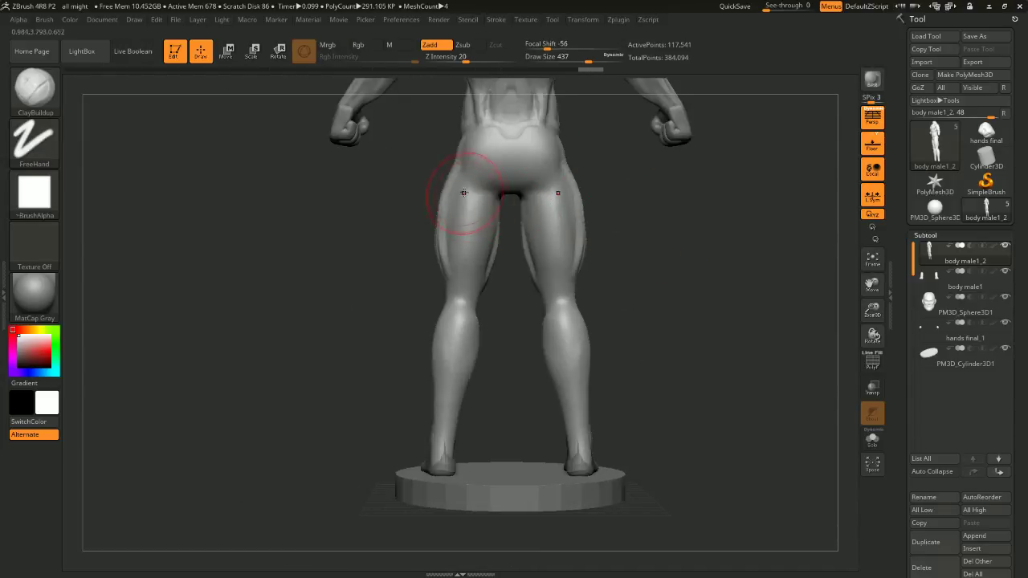
key(space)
drag(470, 193, 454, 285)
drag(630, 277, 599, 261)
drag(481, 211, 473, 291)
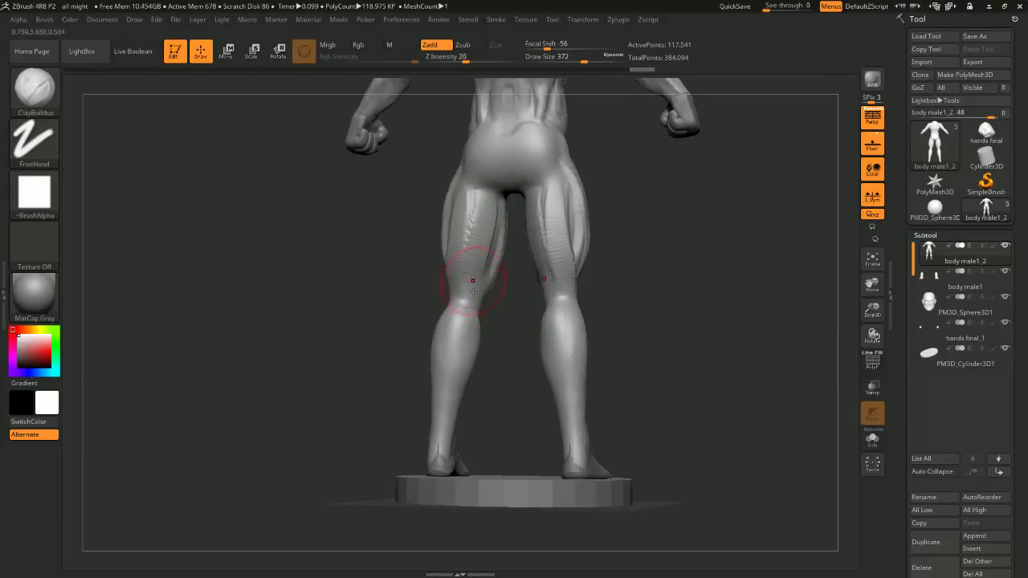
Set the draw size to 274 and refine the muscles on the backs of both thighs with ClayBuildup
mouse_move(626, 302)
mouse_down()
mouse_move(500, 311)
mouse_move(490, 301)
mouse_up()
key(space)
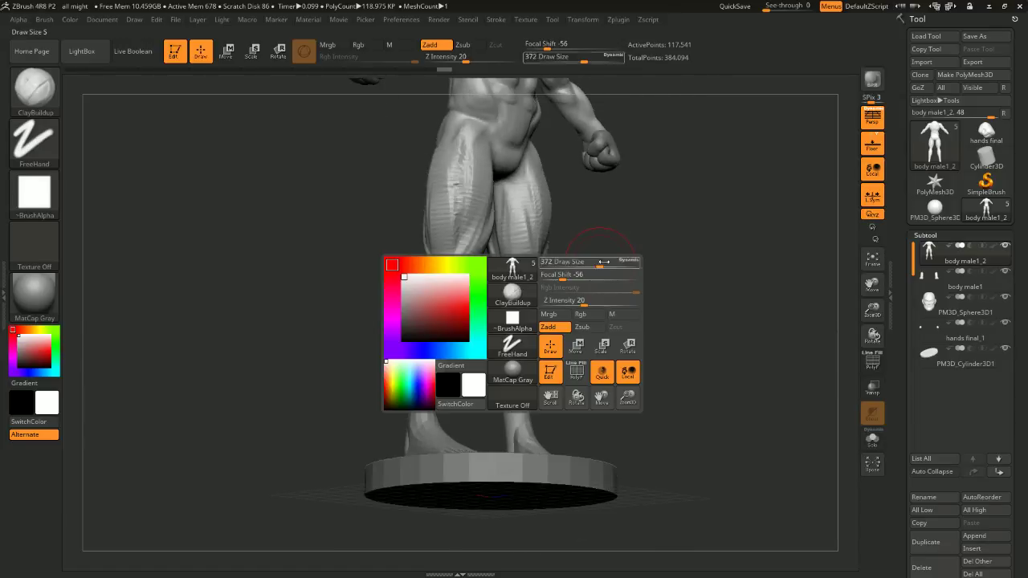
drag(599, 264, 590, 263)
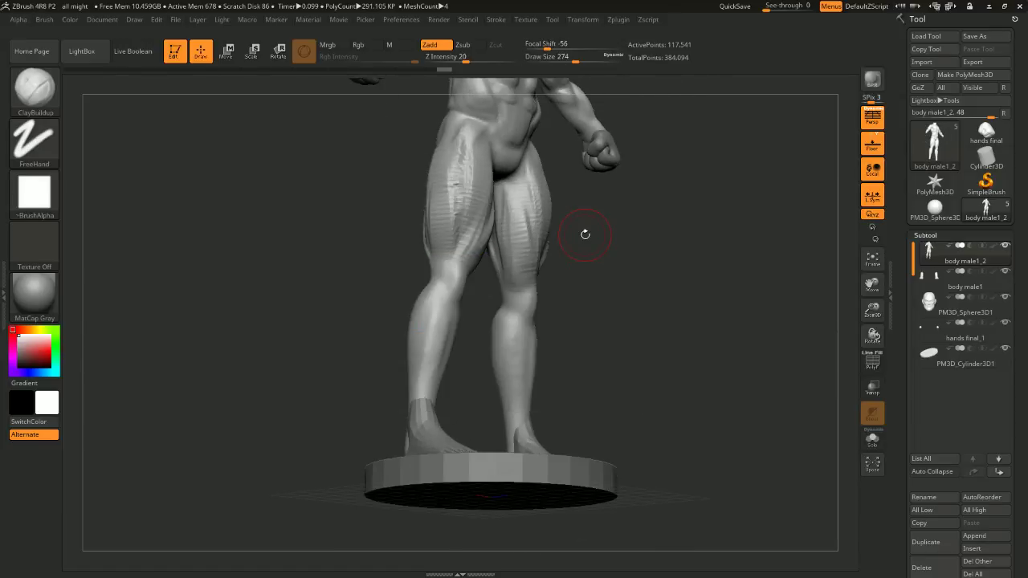
drag(630, 254, 493, 229)
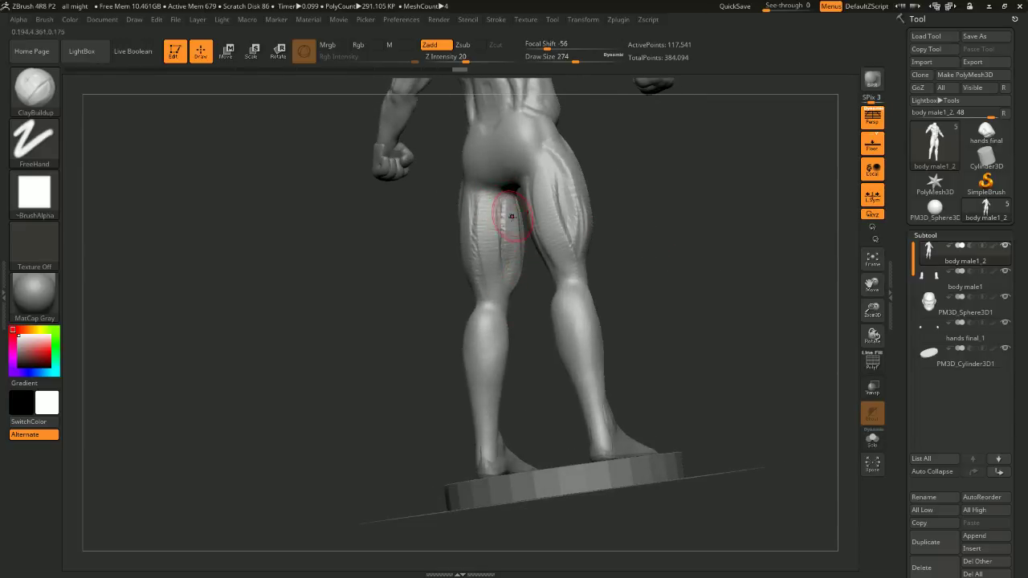
shift+drag(671, 269, 621, 265)
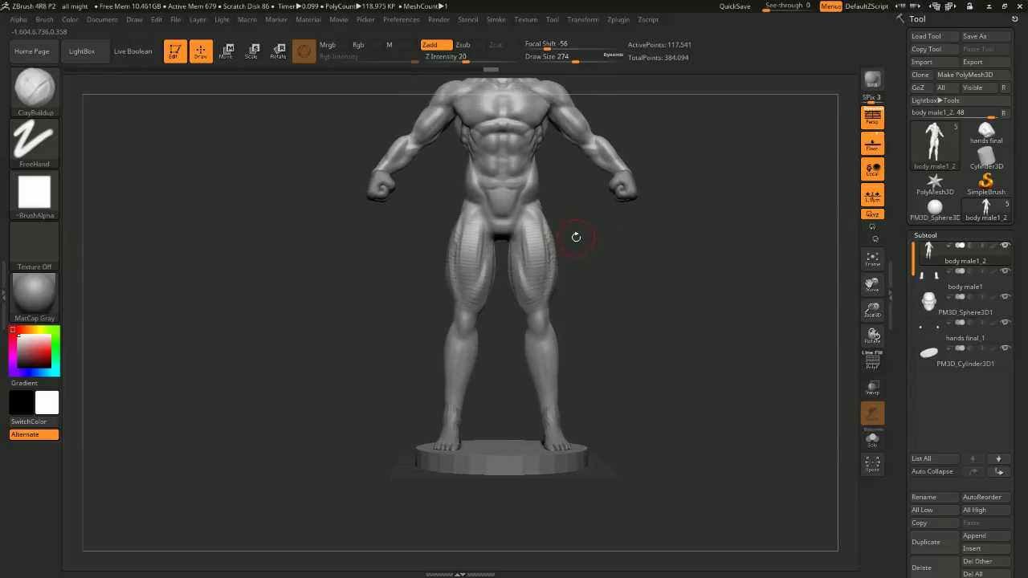
alt+drag(595, 233, 617, 266)
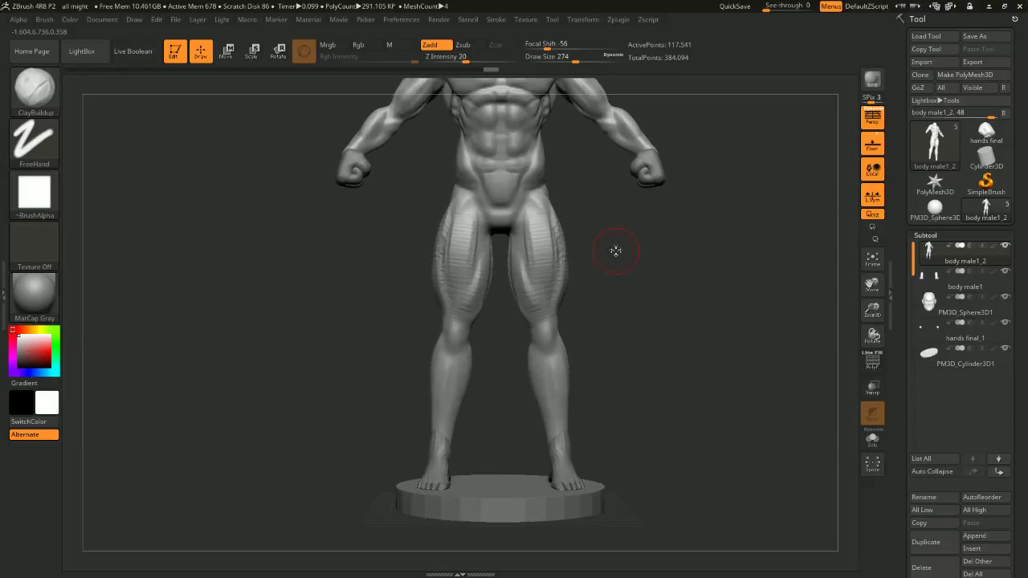
Reduce the draw size to 245 and then 207, and build up the upper and inner front thigh muscles with ClayBuildup
key(s)
click(616, 251)
right_drag(534, 221, 587, 210)
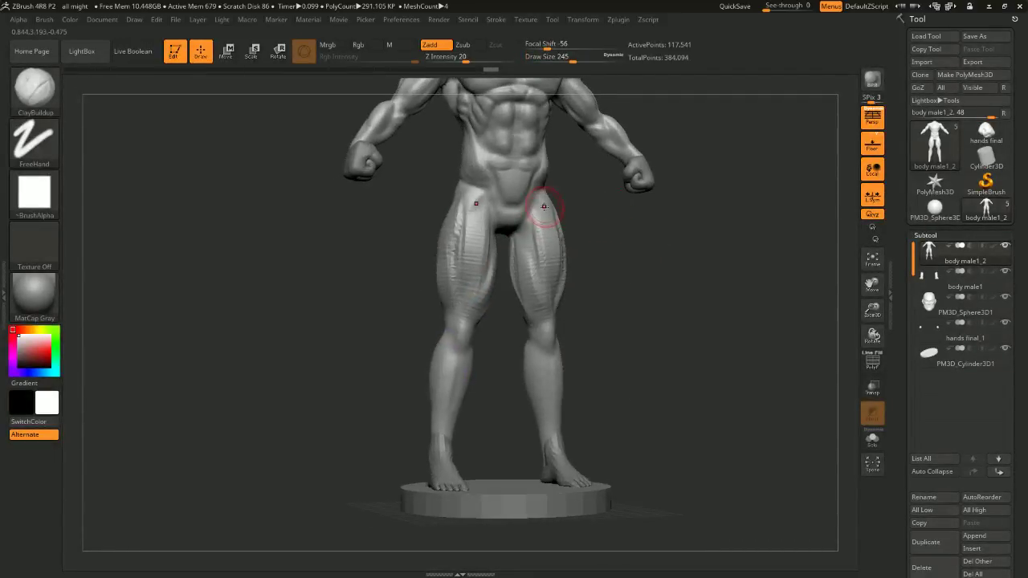
key(space)
click(548, 215)
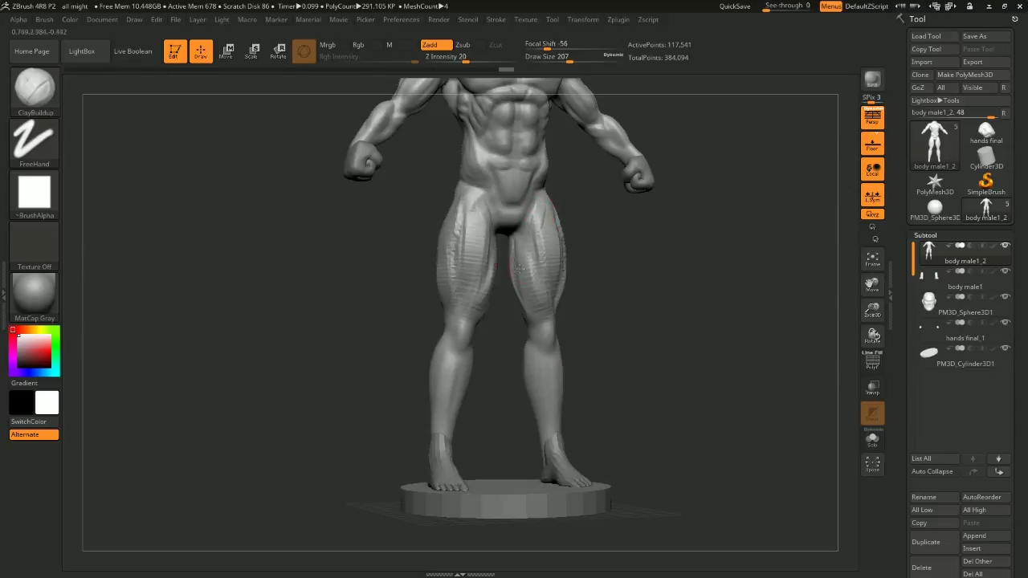
mouse_move(520, 268)
mouse_down()
mouse_move(542, 207)
mouse_move(519, 304)
mouse_up()
mouse_move(545, 320)
right_down()
mouse_move(674, 257)
mouse_move(627, 346)
mouse_move(611, 351)
mouse_move(598, 264)
mouse_move(582, 298)
mouse_move(545, 293)
right_up()
Set the draw size to 239 and build up the lower inner thigh muscles above the knees with ClayBuildup
key(space)
drag(565, 319, 520, 310)
mouse_move(533, 283)
shift+right_down()
mouse_move(664, 220)
mouse_move(630, 261)
mouse_move(514, 309)
shift+right_up()
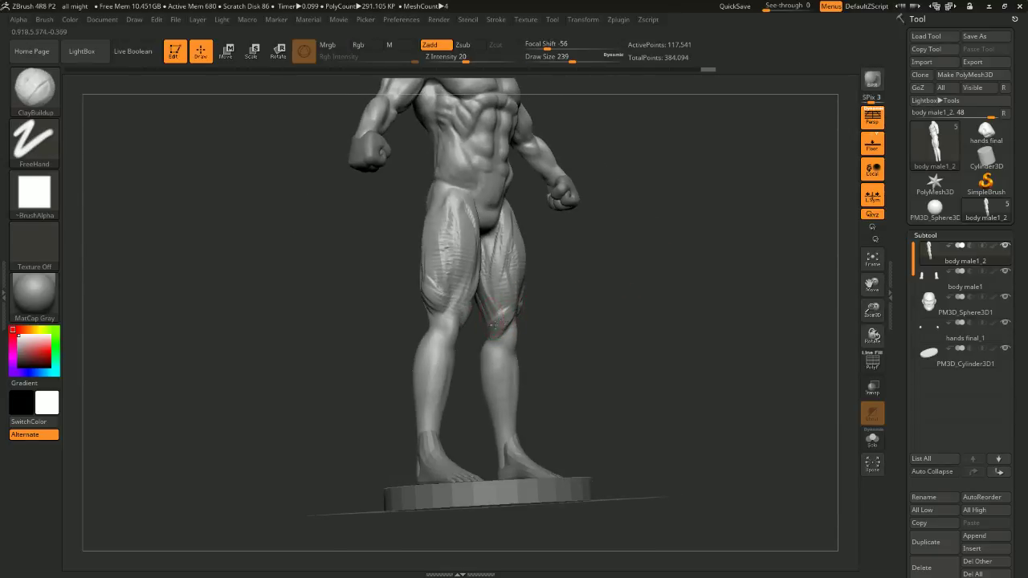
right_drag(515, 325, 570, 307)
Build up the deltoids on both shoulders with ClayBuildup, using draw sizes of 338 and 262
mouse_move(589, 260)
alt+right_down()
mouse_move(593, 269)
mouse_move(576, 191)
mouse_move(606, 182)
mouse_move(581, 212)
mouse_move(537, 232)
mouse_move(611, 175)
mouse_move(539, 175)
mouse_move(629, 164)
mouse_move(613, 271)
mouse_move(615, 229)
mouse_move(612, 243)
alt+right_up()
right_click(567, 175)
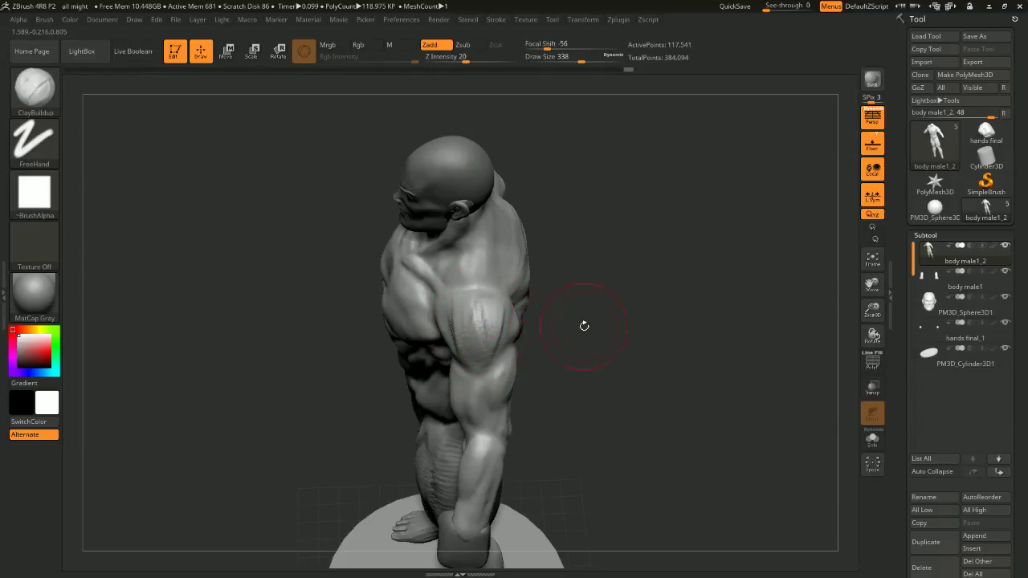
right_drag(584, 326, 608, 308)
right_click(608, 305)
drag(612, 305, 607, 305)
right_drag(562, 296, 585, 298)
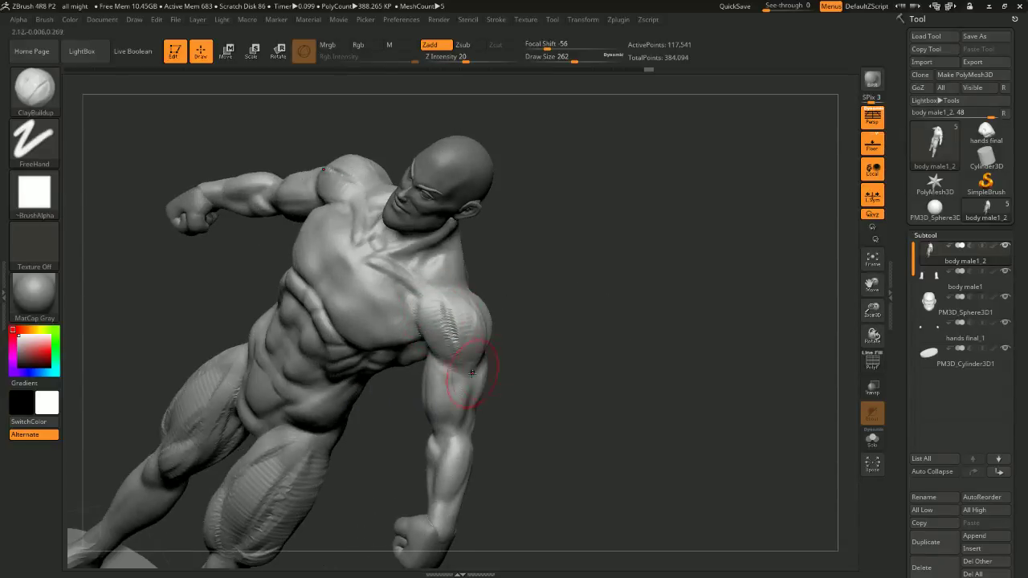
right_drag(465, 341, 479, 315)
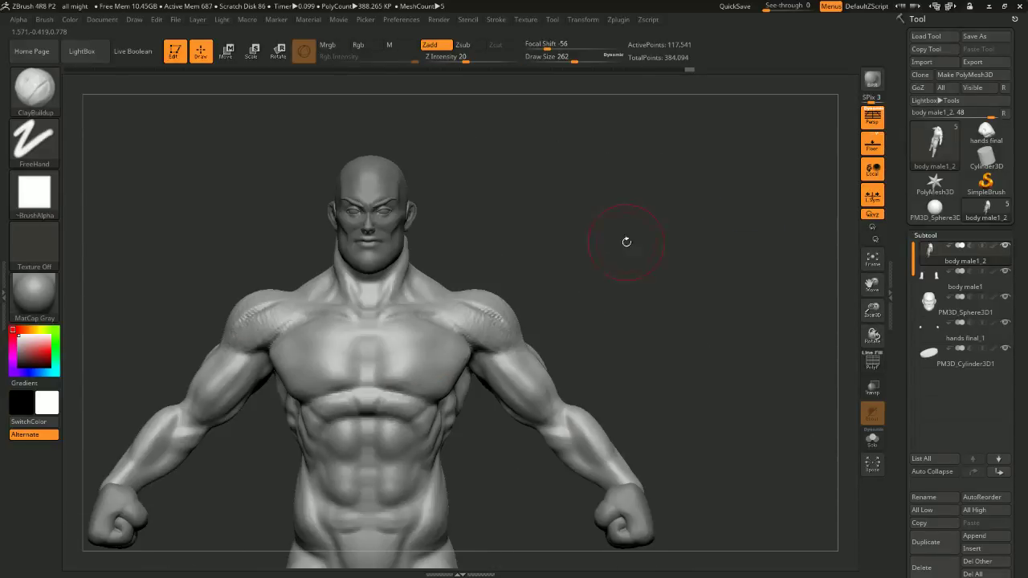
Hide the shoulder and arm polygroups, mask the rest of the body, and unhide the arms so only they stay unmasked
ctrl+shift+click(494, 311)
ctrl+shift+click(580, 296)
ctrl+right_drag(579, 296, 578, 302)
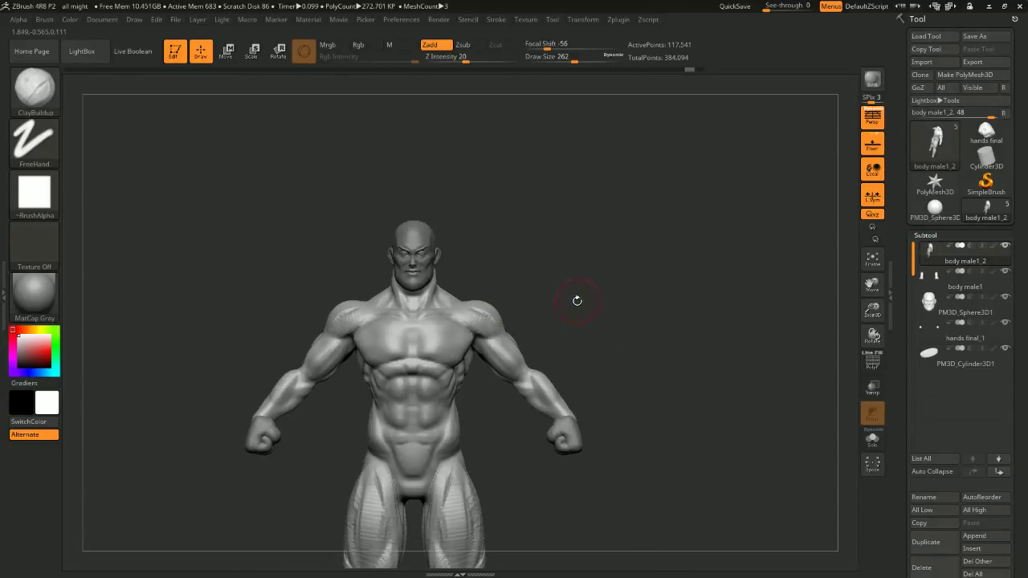
ctrl+shift+click(488, 321)
ctrl+shift+click(492, 321)
ctrl+shift+click(513, 348)
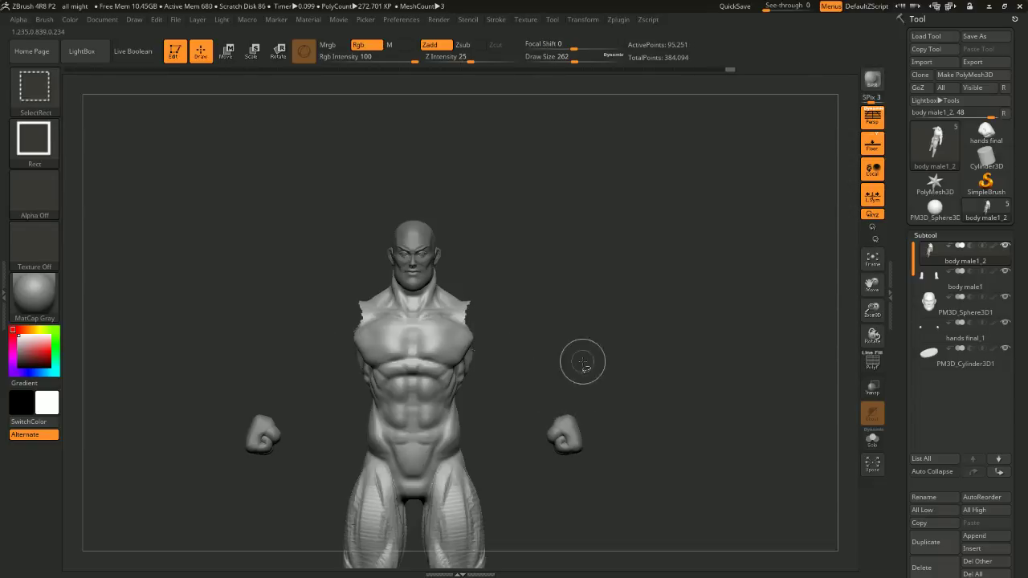
alt+right_drag(604, 364, 607, 319)
ctrl+click(642, 255)
ctrl+shift+click(656, 258)
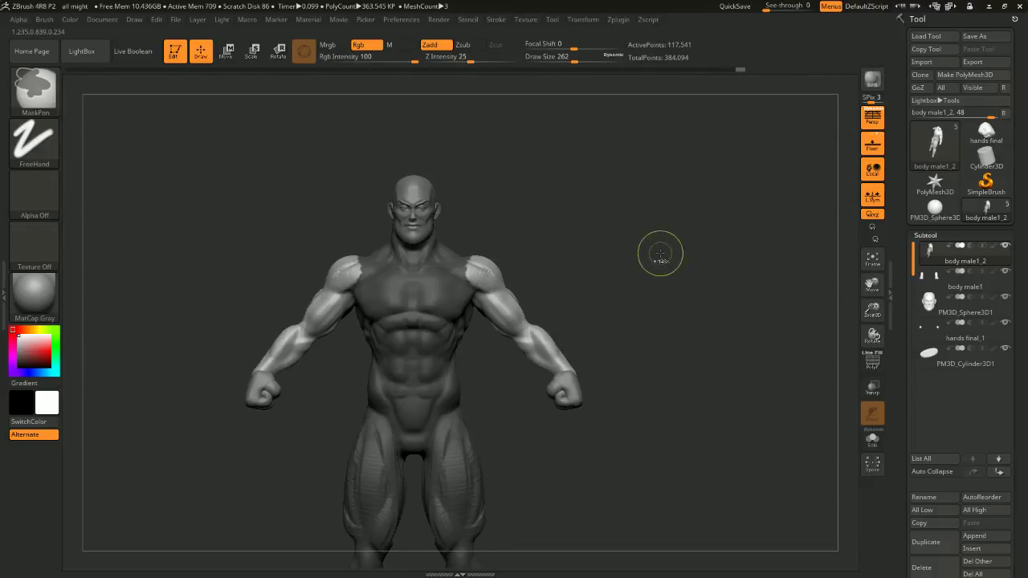
Move the unmasked arms slightly outward from the torso with the Move gizmo, and clear the mask
key(w)
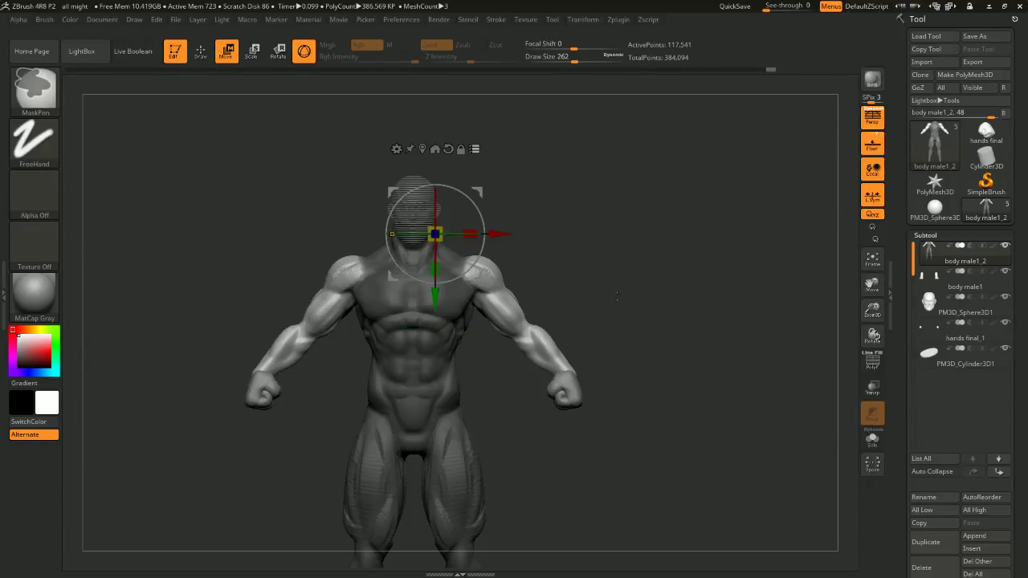
alt+right_drag(635, 301, 622, 167)
alt+right_drag(642, 355, 567, 341)
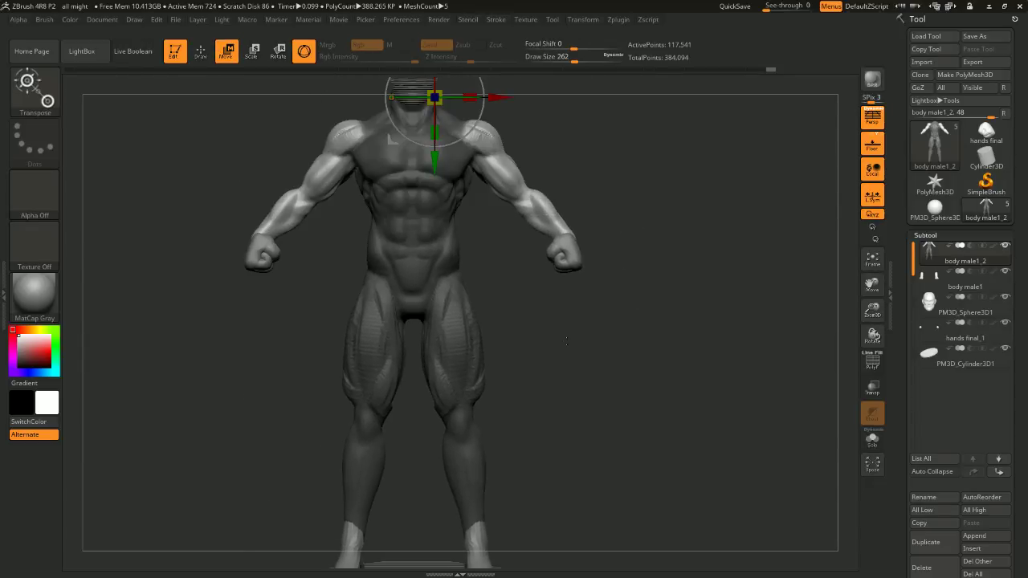
alt+right_drag(597, 468, 568, 266)
right_drag(569, 265, 538, 394)
mouse_move(481, 229)
ctrl+shift+mouse_down()
mouse_move(450, 211)
mouse_move(394, 288)
ctrl+shift+mouse_up()
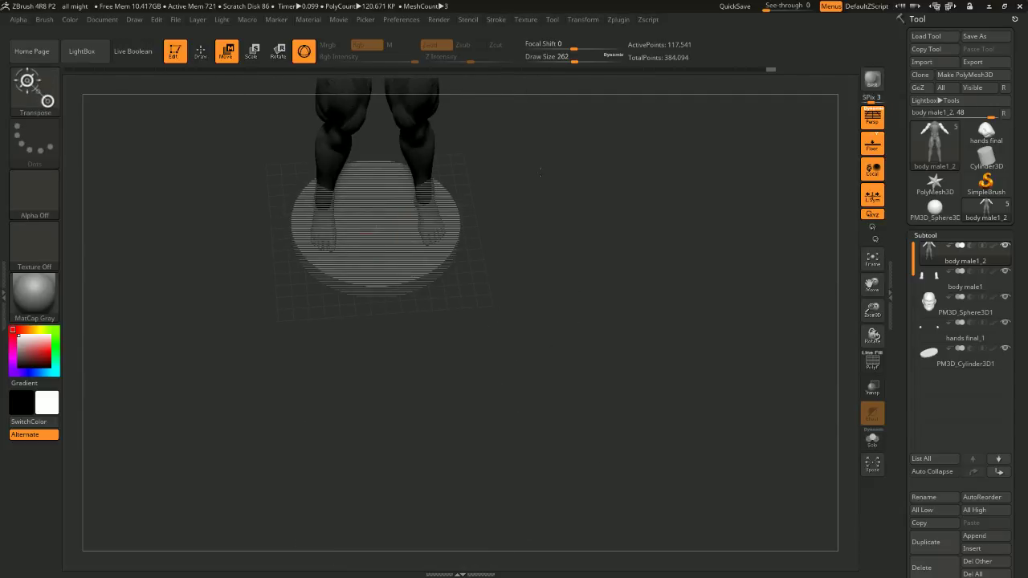
alt+right_drag(554, 144, 591, 362)
right_drag(591, 362, 606, 319)
drag(512, 146, 518, 146)
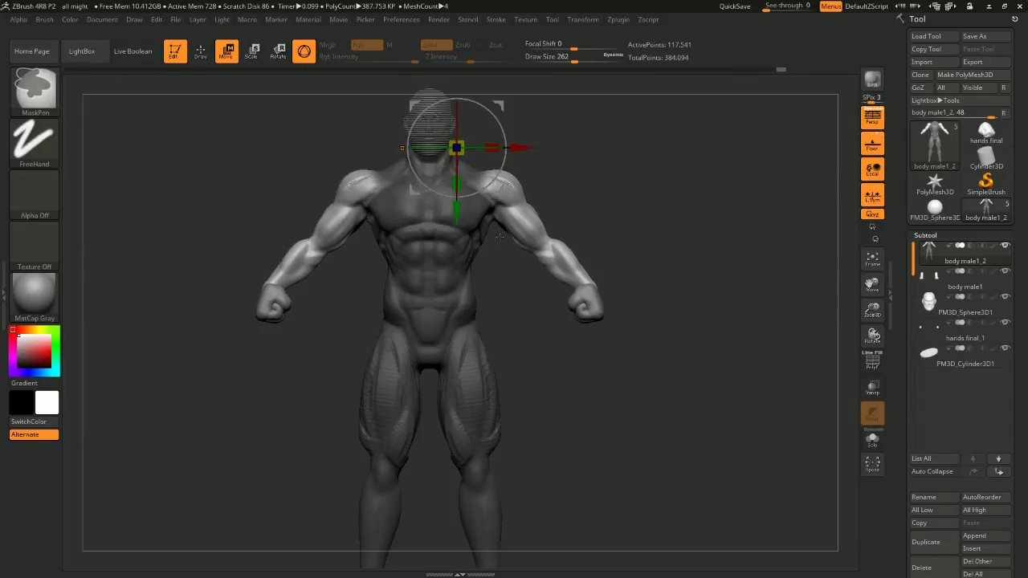
ctrl+drag(598, 173, 631, 185)
Examine the arm placement and body proportions from the back, front and three-quarter views
shift+right_drag(667, 179, 568, 192)
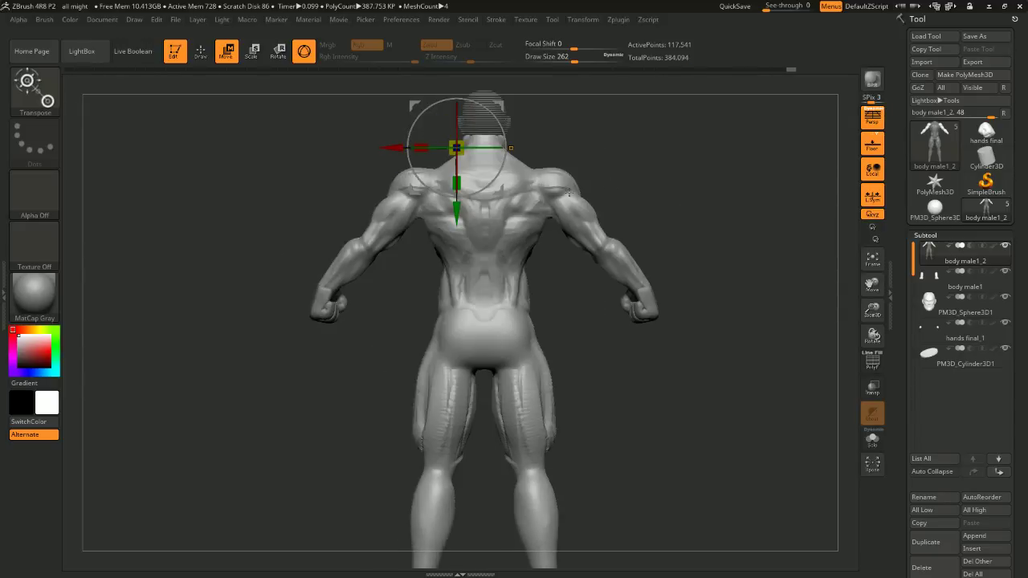
shift+drag(586, 148, 479, 236)
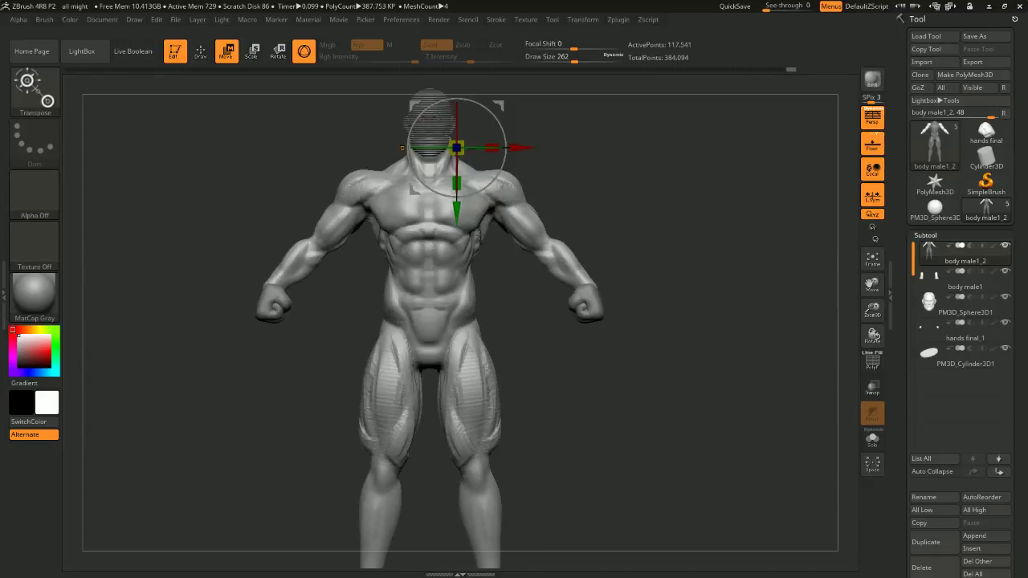
drag(594, 170, 450, 233)
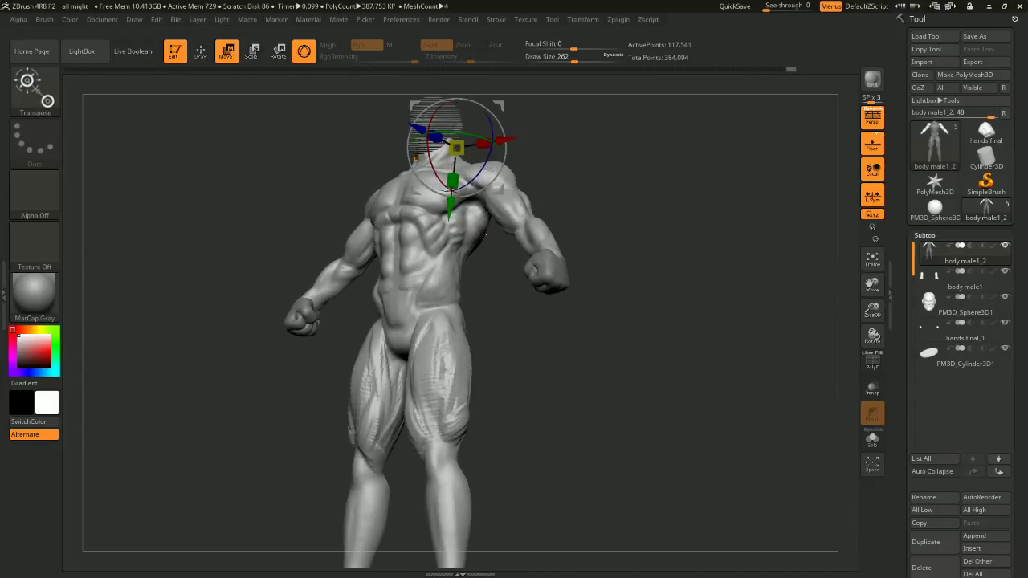
shift+drag(624, 208, 665, 220)
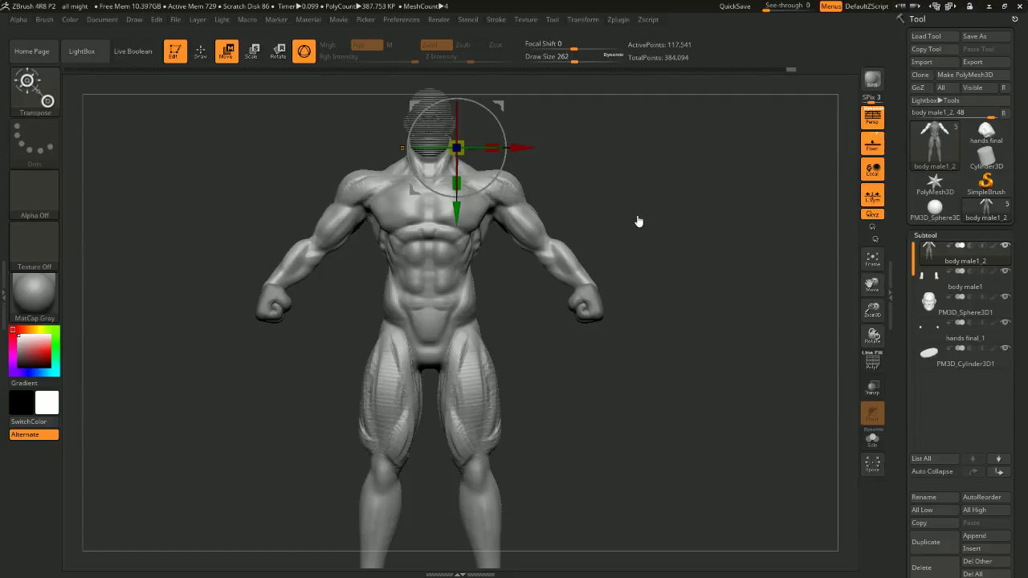
alt+drag(682, 194, 698, 212)
alt+drag(698, 212, 654, 151)
alt+drag(677, 200, 622, 193)
alt+drag(622, 193, 521, 295)
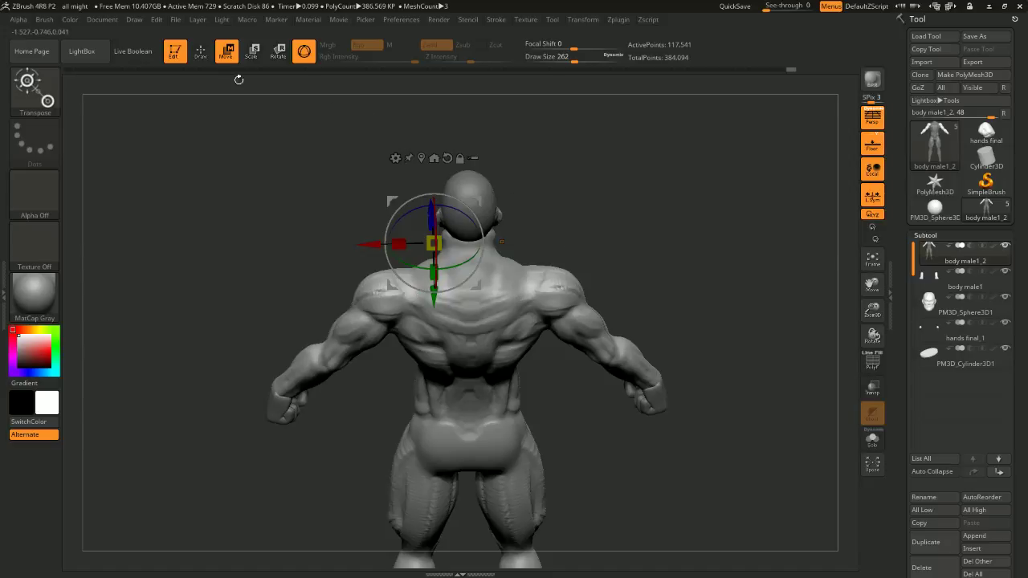
Leave the Move gizmo and switch back to the ClayBuildup brush for the body
key(b)
key(z)
key(m)
key(b)
key(c)
key(b)
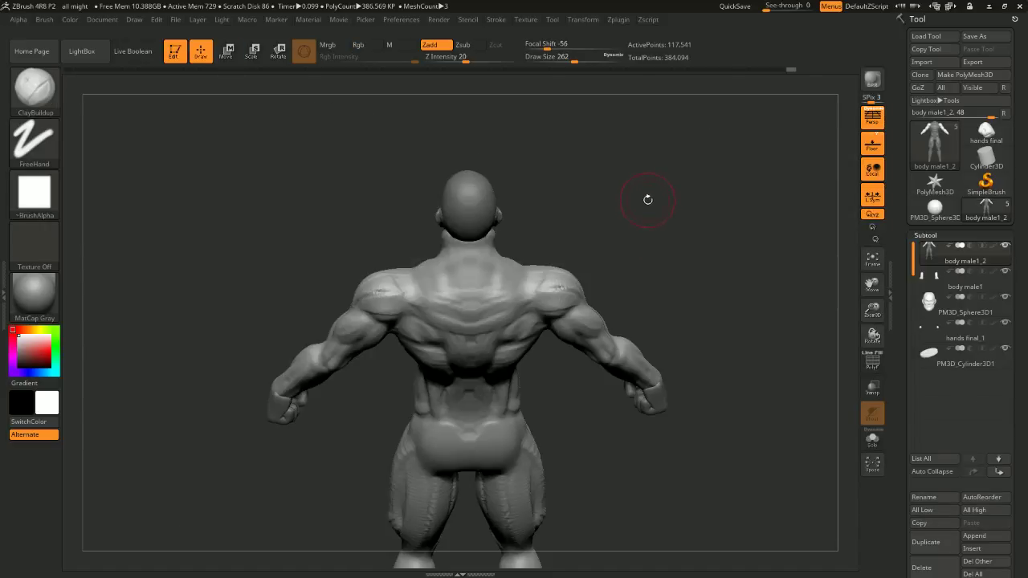
mouse_move(648, 200)
mouse_down()
mouse_move(635, 170)
mouse_move(634, 191)
mouse_move(560, 257)
mouse_move(634, 189)
mouse_move(694, 230)
mouse_move(664, 111)
mouse_move(648, 128)
mouse_up()
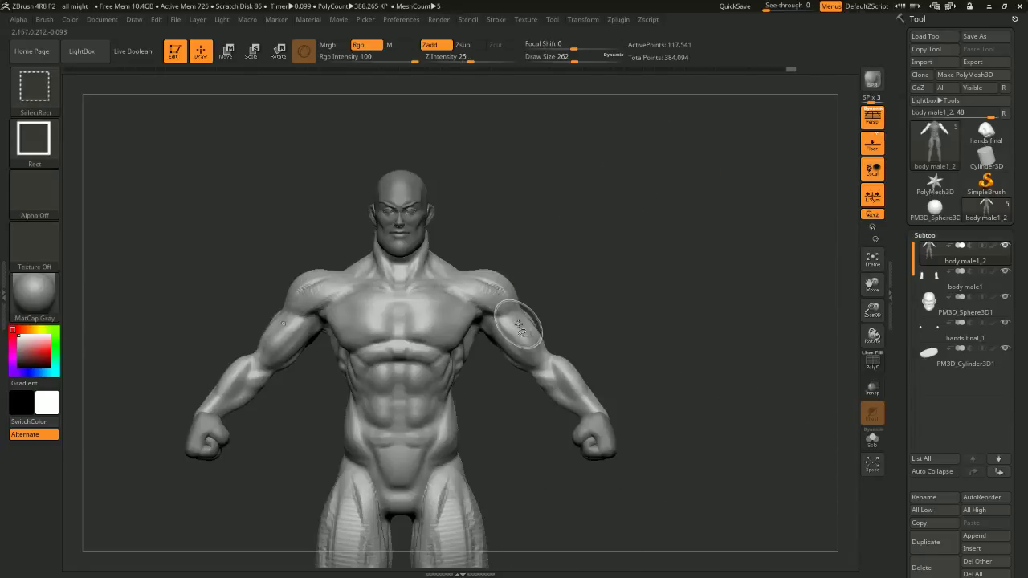
Hide the upper arm and forearm polygroups and turn off the visibility of the hands final_1 subtool
ctrl+shift+click(520, 328)
ctrl+shift+click(510, 341)
ctrl+shift+click(556, 376)
alt+drag(650, 336, 615, 194)
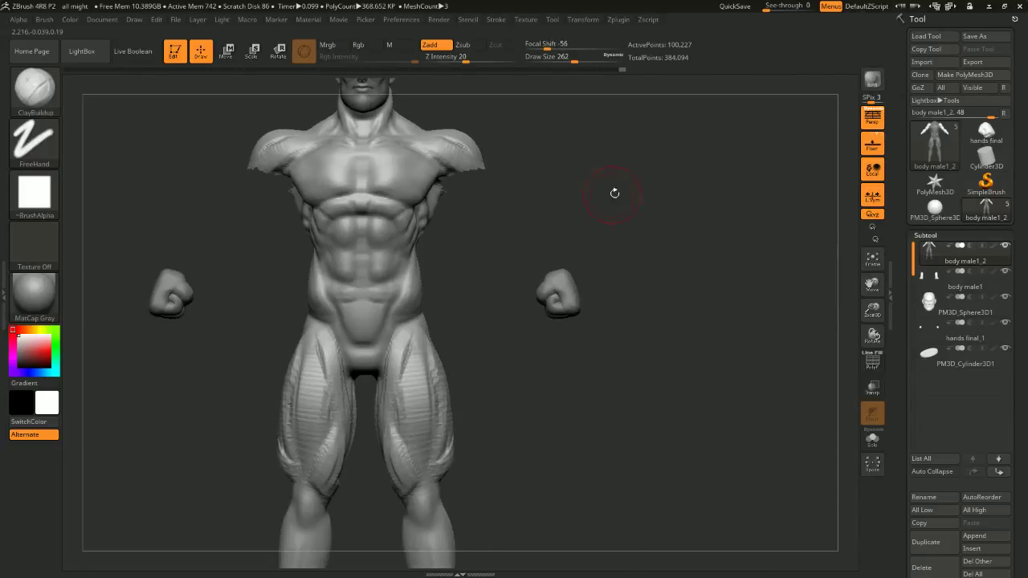
click(1005, 322)
mouse_move(804, 210)
mouse_down()
mouse_move(695, 254)
mouse_move(695, 224)
mouse_move(621, 222)
mouse_up()
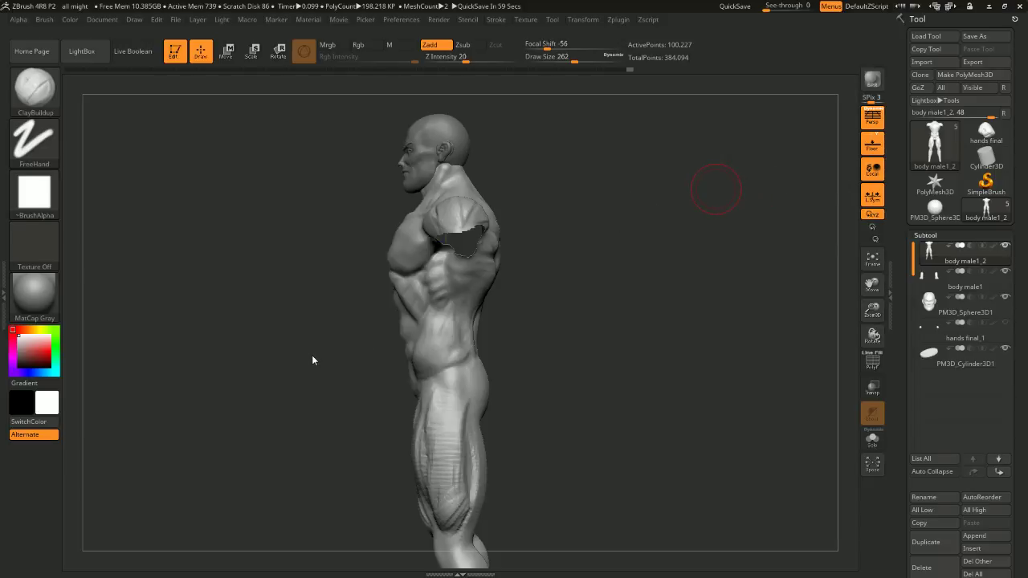
Make body male1_2 the active subtool again and select the Move brush with a draw size of 542
mouse_move(599, 183)
mouse_down()
mouse_move(723, 186)
mouse_move(578, 173)
mouse_up()
alt+click(679, 150)
alt+drag(726, 124, 607, 145)
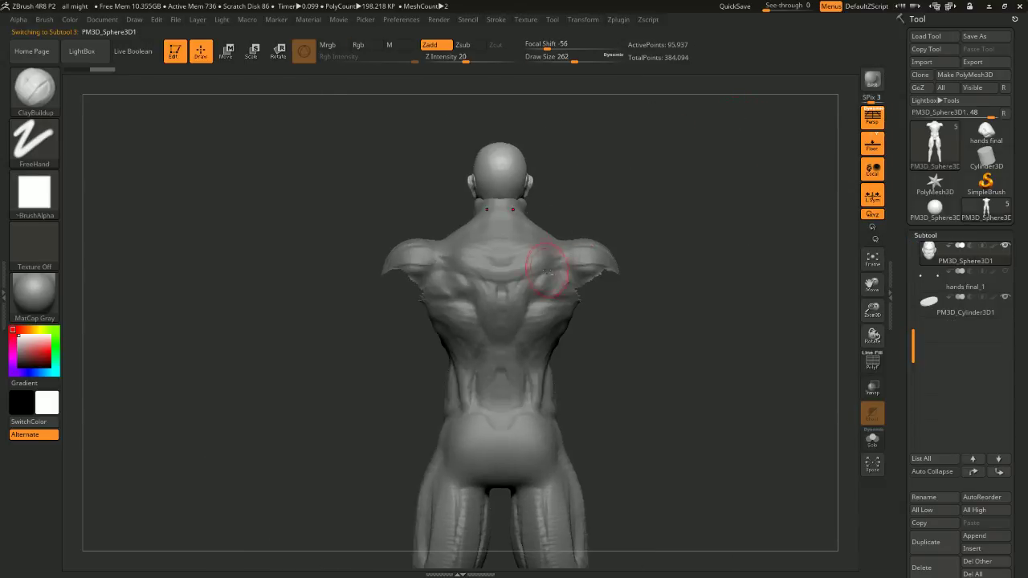
alt+click(551, 276)
mouse_move(676, 170)
alt+mouse_down()
mouse_move(681, 216)
mouse_move(657, 146)
mouse_move(633, 143)
alt+mouse_up()
key(space)
drag(646, 136, 668, 137)
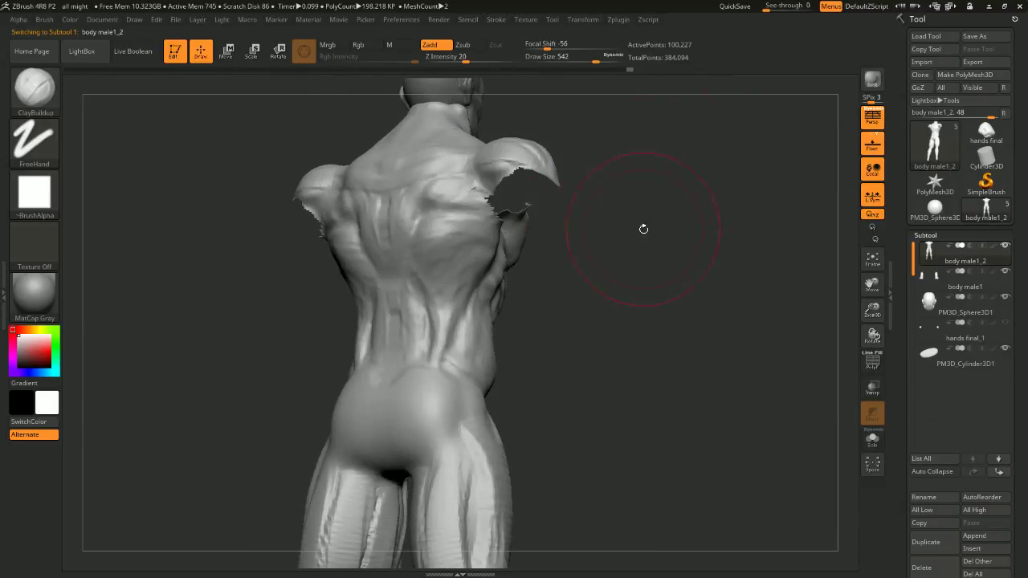
shift+drag(644, 229, 625, 247)
key(b)
key(m)
key(v)
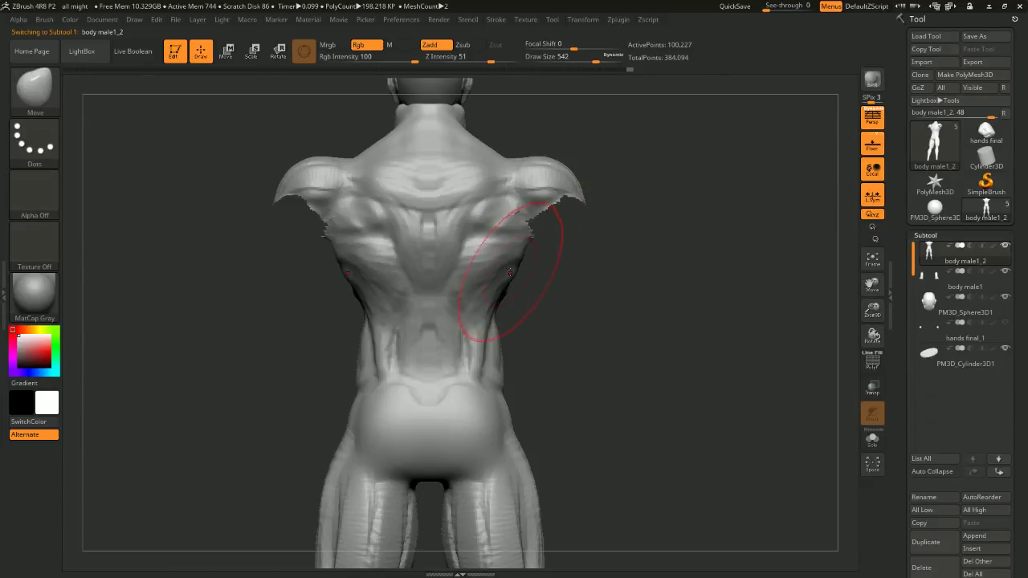
Pull the lats outward and, at a draw size of 415, raise the trapezius slopes beside the neck with the Move brush
drag(512, 273, 532, 276)
mouse_move(585, 283)
mouse_down()
mouse_move(446, 336)
mouse_move(338, 347)
mouse_move(489, 300)
mouse_move(625, 296)
mouse_move(595, 308)
mouse_move(610, 287)
mouse_move(595, 273)
mouse_move(529, 258)
mouse_move(567, 268)
mouse_move(652, 201)
mouse_move(654, 142)
mouse_move(557, 168)
mouse_up()
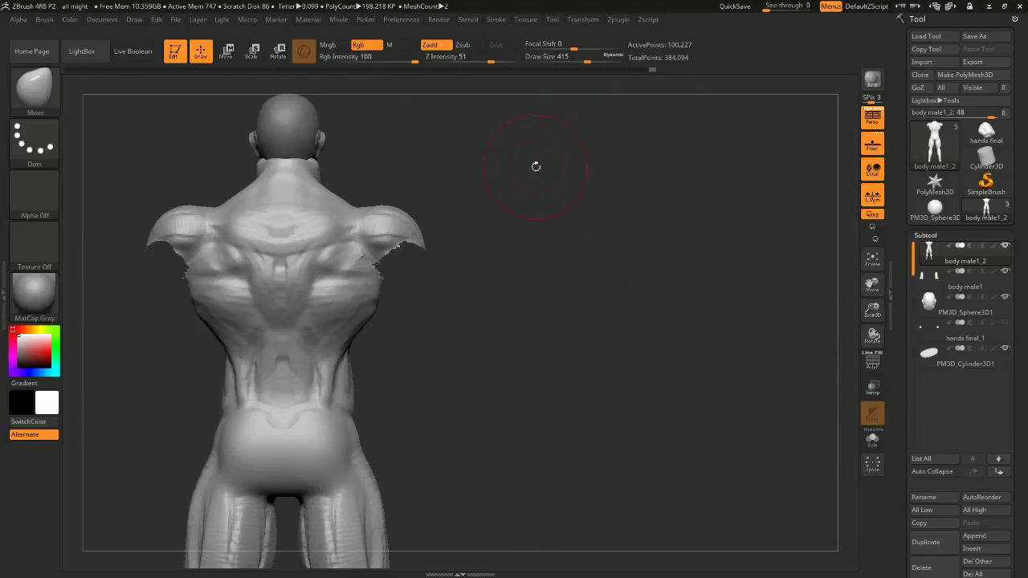
drag(333, 198, 346, 187)
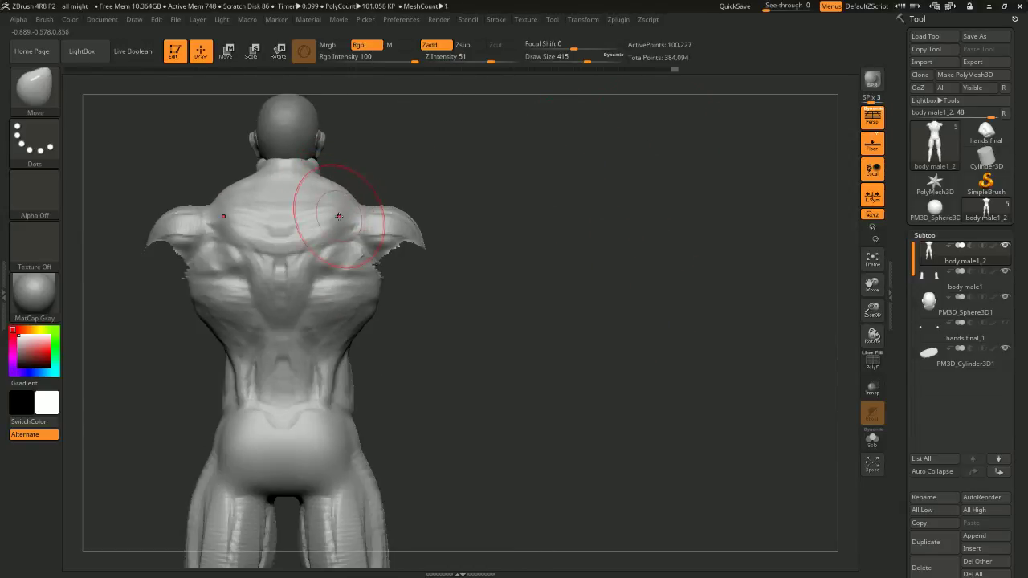
mouse_move(447, 197)
mouse_down()
mouse_move(539, 172)
mouse_move(432, 188)
mouse_up()
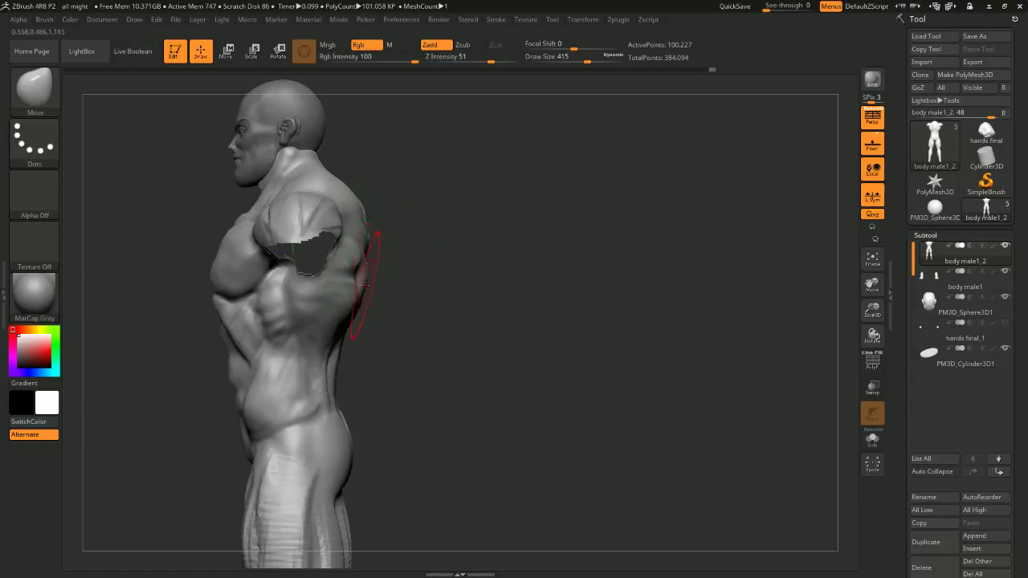
Set the draw size to 620 and adjust the profile of the upper back and chest with the Move brush
key(space)
drag(373, 265, 477, 232)
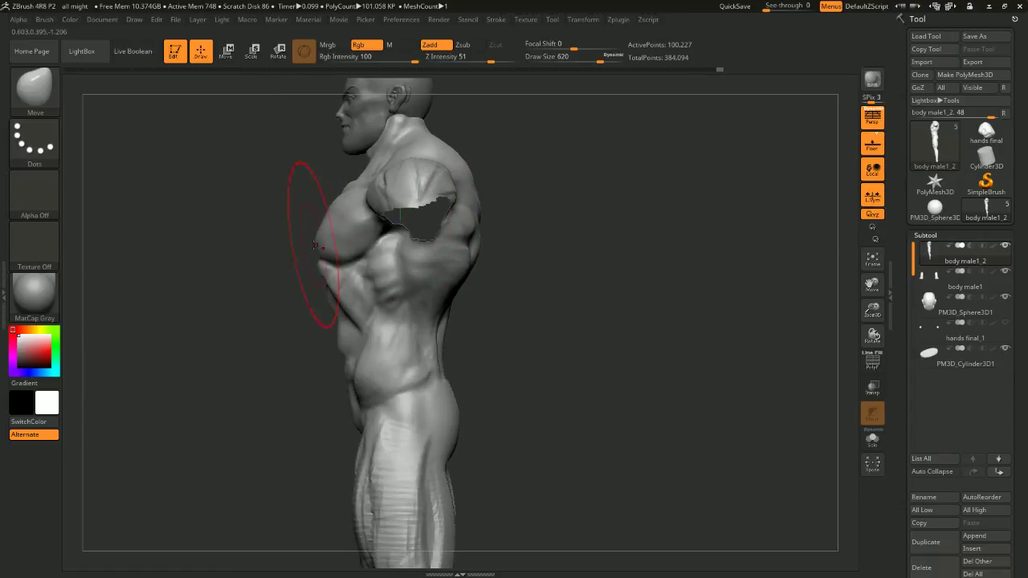
mouse_move(281, 279)
mouse_down()
mouse_move(337, 274)
mouse_move(290, 259)
mouse_up()
mouse_move(526, 281)
shift+mouse_down()
mouse_move(519, 285)
mouse_move(528, 260)
mouse_move(445, 311)
shift+mouse_up()
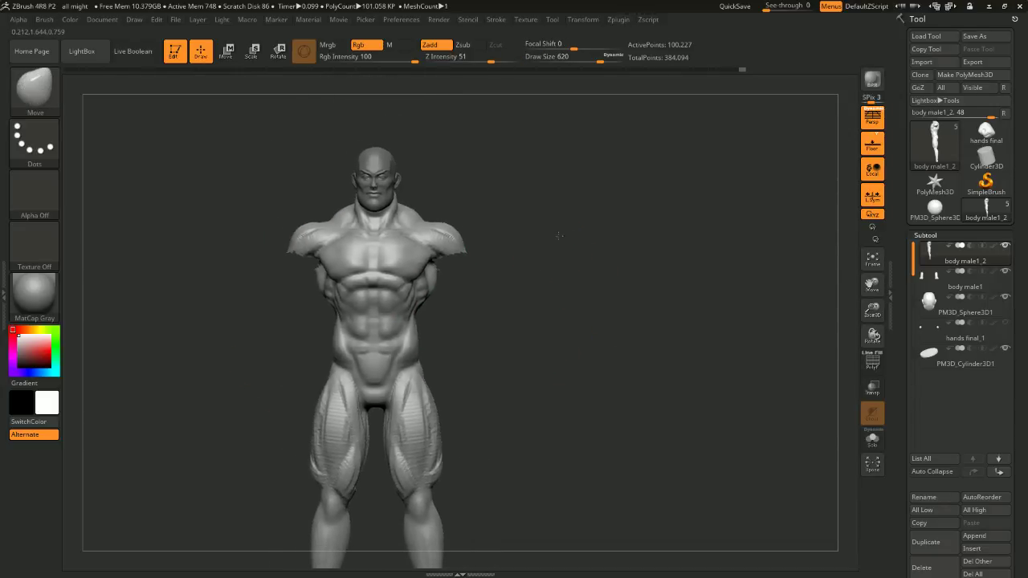
Isolate and mask the lower-leg polygroup, restore the full body and invert the mask so only the lower legs stay editable
drag(655, 225, 516, 223)
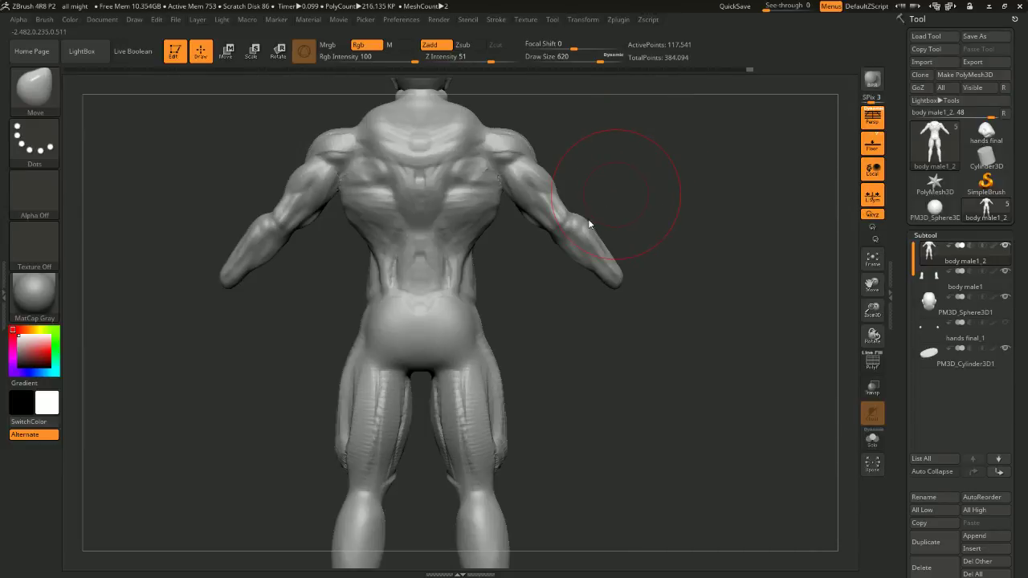
drag(677, 210, 749, 151)
alt+drag(726, 225, 636, 246)
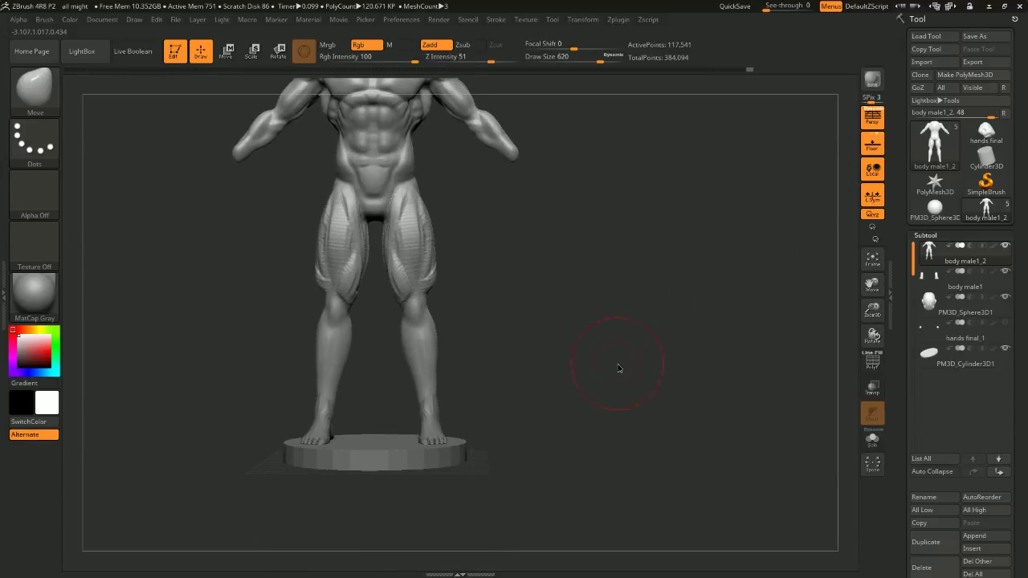
alt+drag(618, 367, 616, 280)
alt+drag(487, 228, 498, 278)
ctrl+shift+click(438, 323)
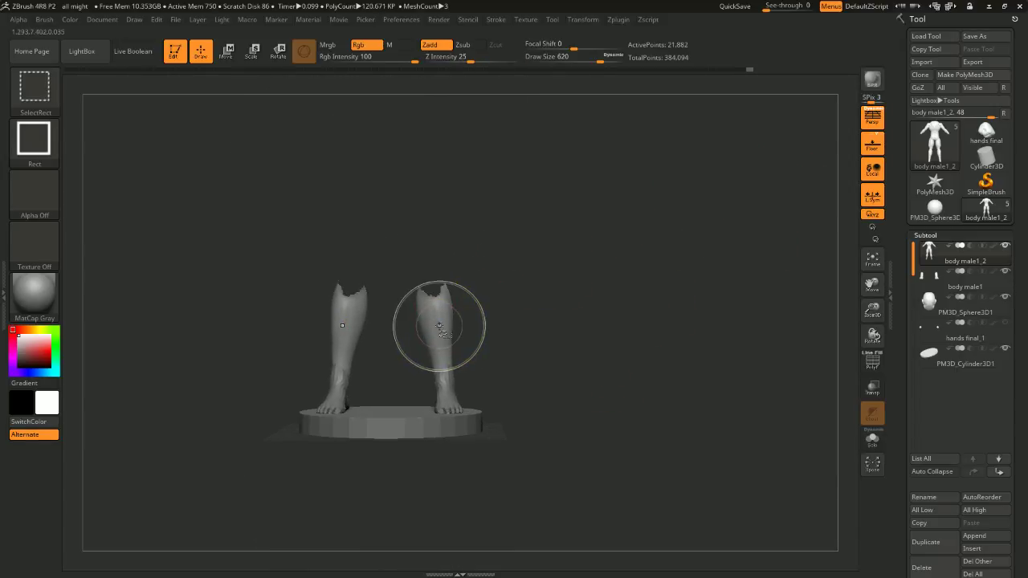
ctrl+click(511, 307)
ctrl+shift+click(531, 292)
ctrl+click(545, 282)
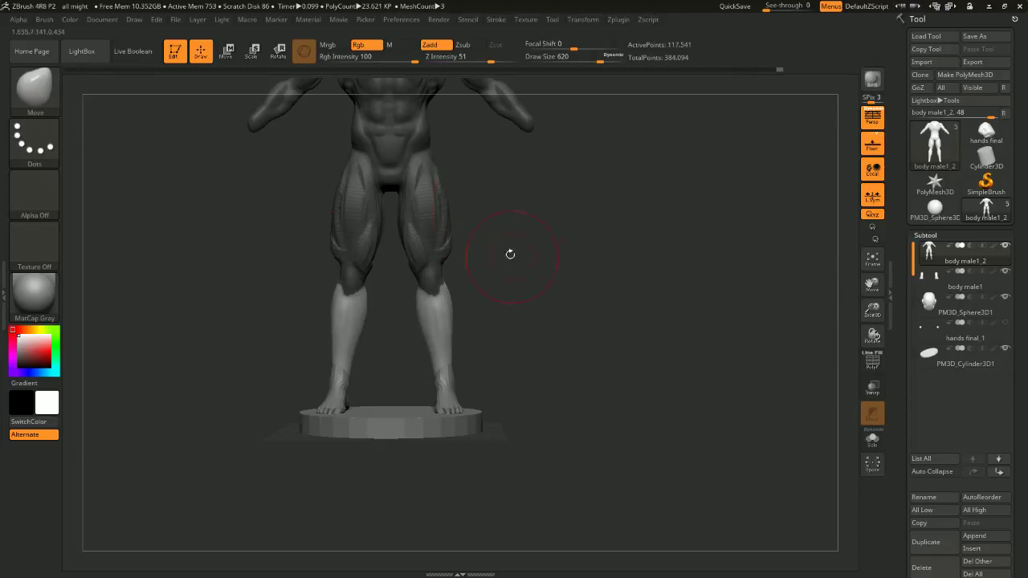
Place the transform gizmo just below the knee, aligned along the shin and centred in the leg's side profile
click(228, 51)
alt+drag(475, 175, 478, 212)
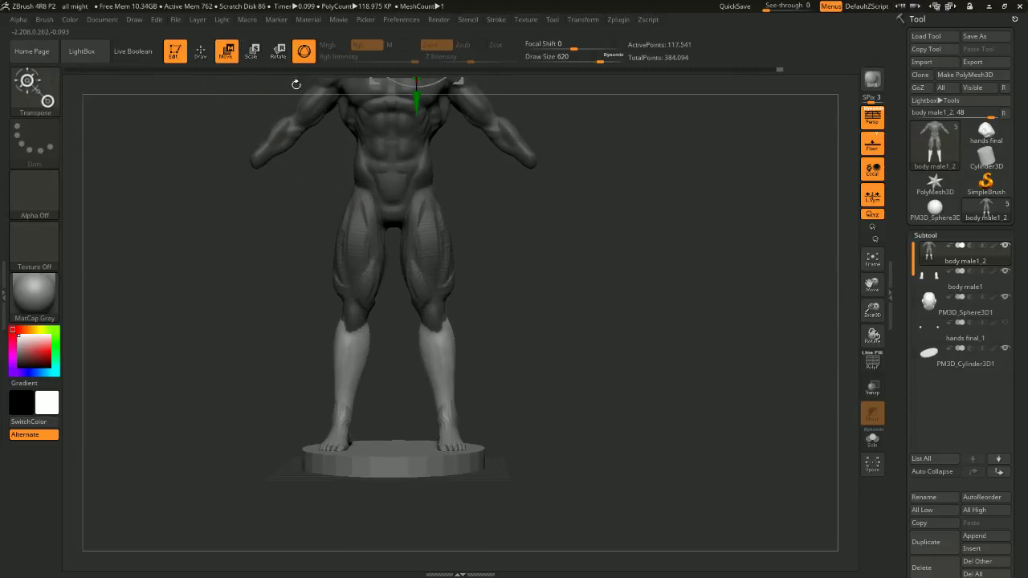
drag(438, 343, 479, 441)
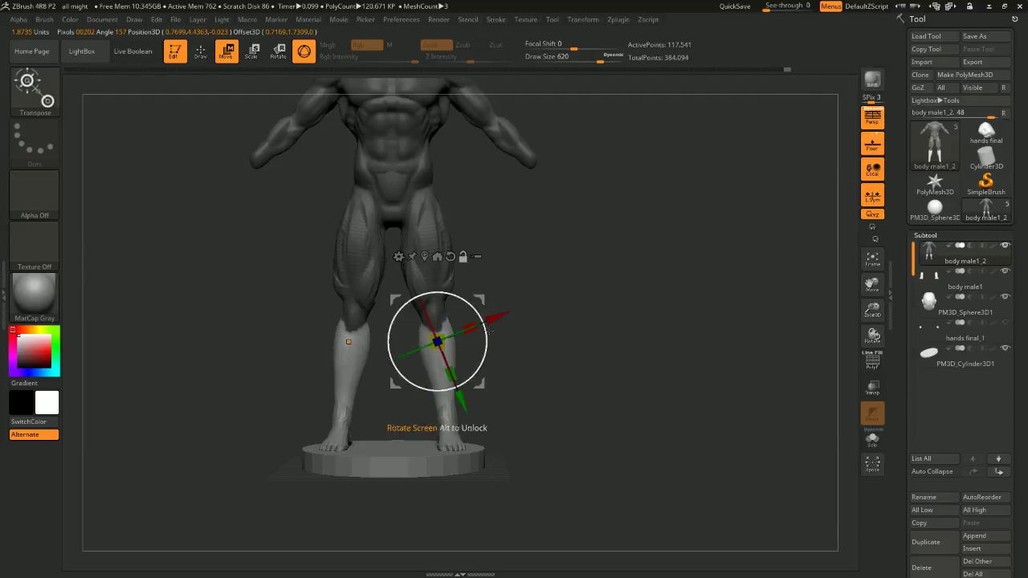
drag(466, 379, 455, 387)
shift+drag(540, 377, 487, 340)
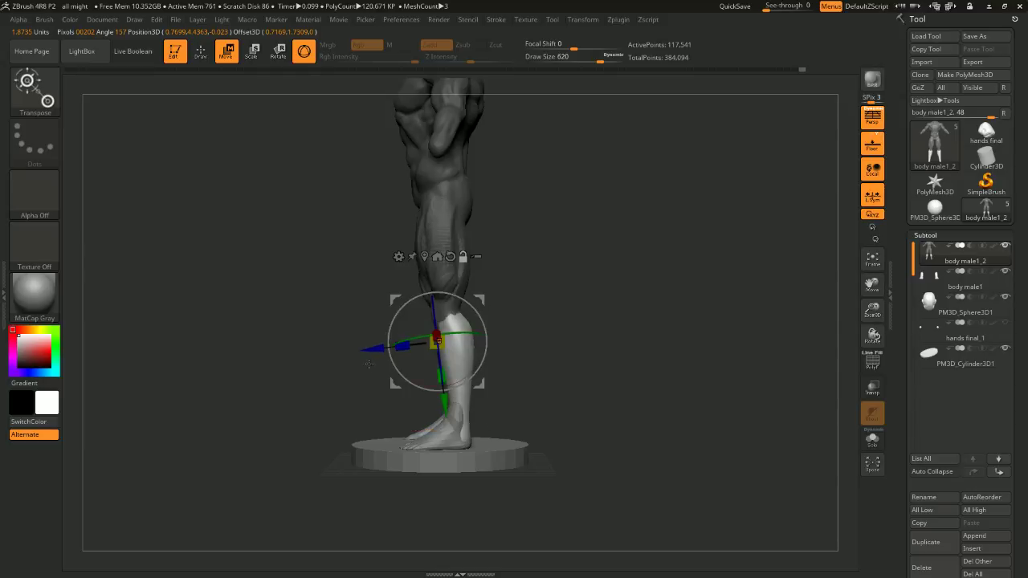
alt+drag(371, 350, 384, 349)
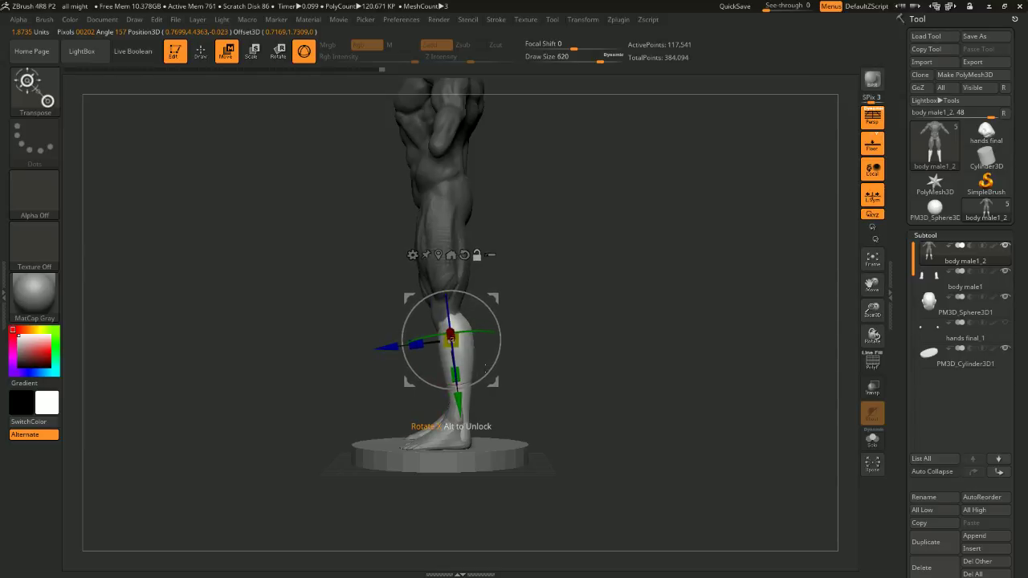
alt+drag(486, 372, 482, 376)
Scale the unmasked lower legs thicker across their width and clear the mask
drag(550, 266, 603, 309)
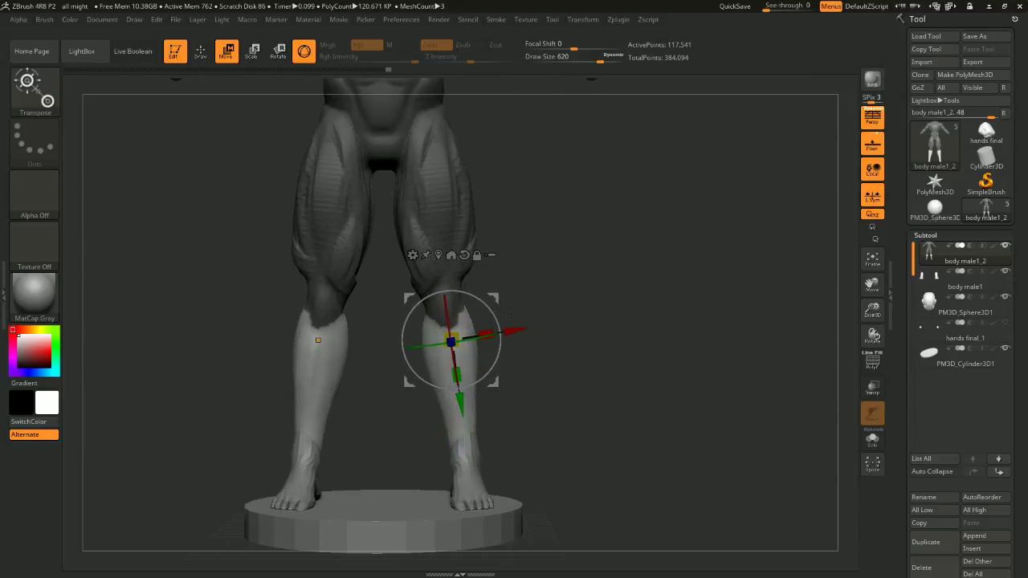
drag(497, 333, 498, 343)
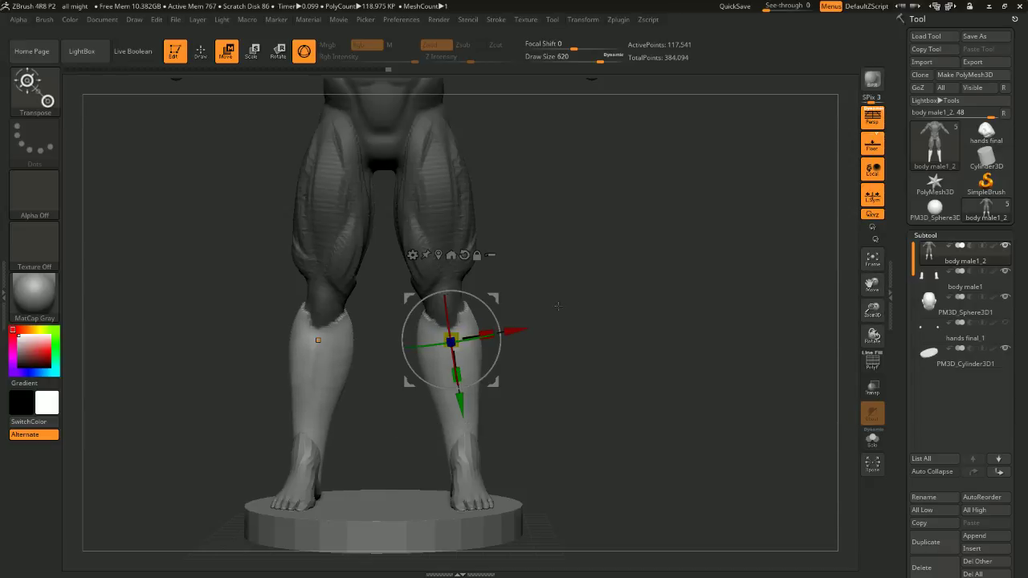
drag(559, 307, 524, 314)
ctrl+drag(577, 278, 748, 199)
drag(725, 218, 804, 221)
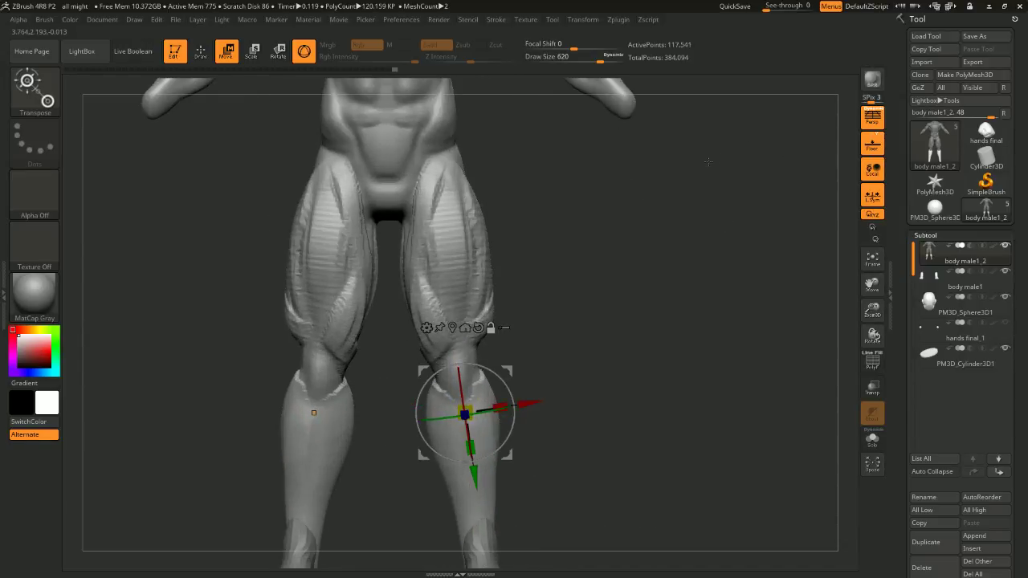
Use the arm and shoulder polygroups to mask the rest of the body, leaving the shoulders, upper arms and forearms unmasked
key(q)
ctrl+shift+click(572, 240)
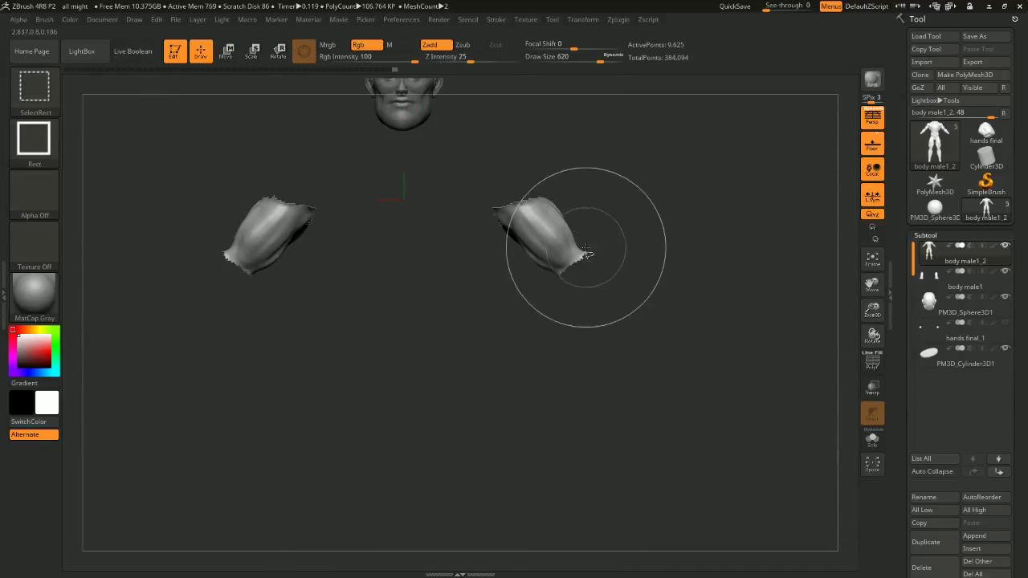
ctrl+shift+click(576, 241)
ctrl+shift+click(610, 285)
ctrl+shift+click(531, 188)
ctrl+click(707, 207)
ctrl+shift+click(708, 196)
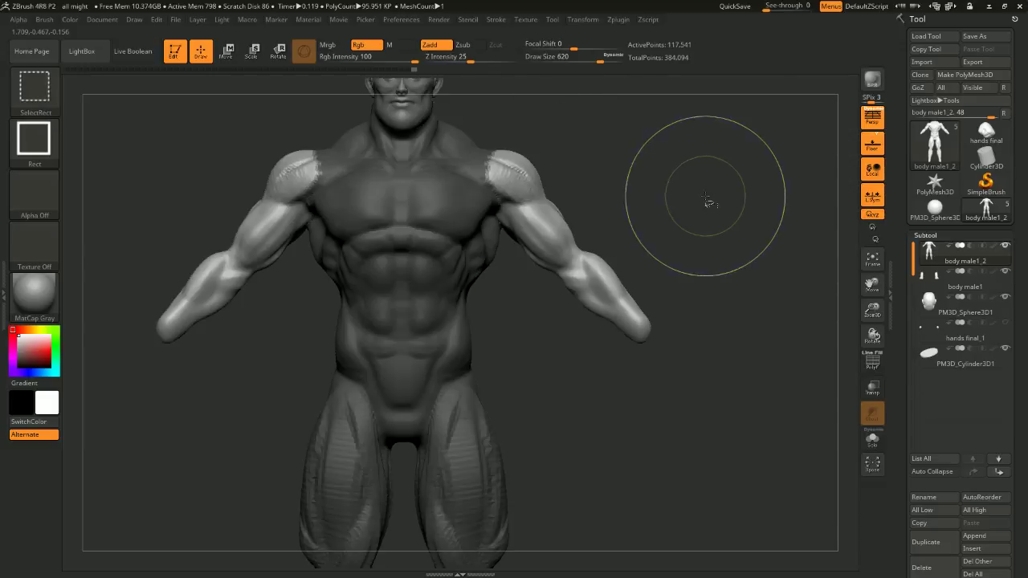
ctrl+click(714, 192)
key(ctrl+z)
ctrl+click(482, 171)
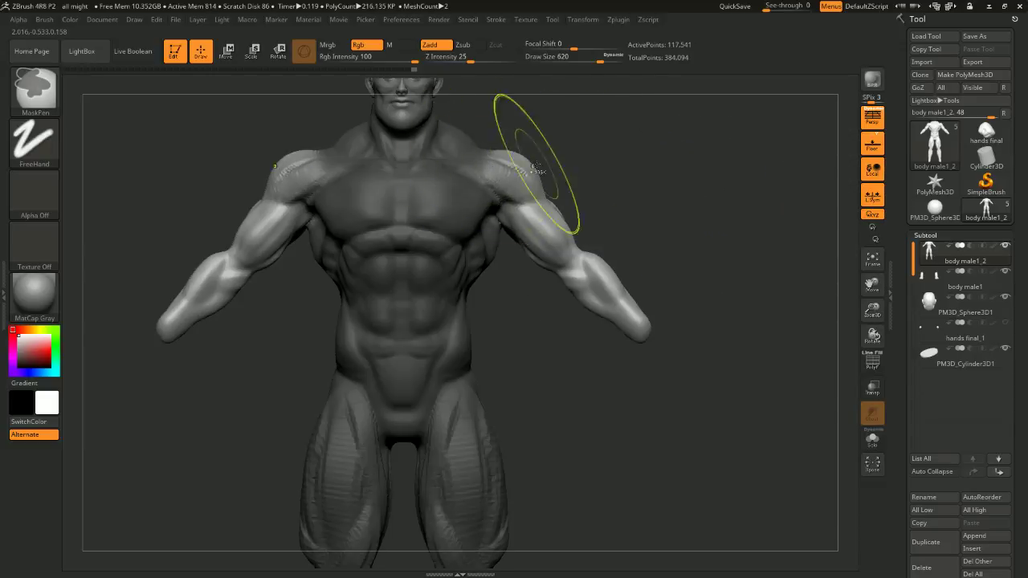
key(ctrl+z)
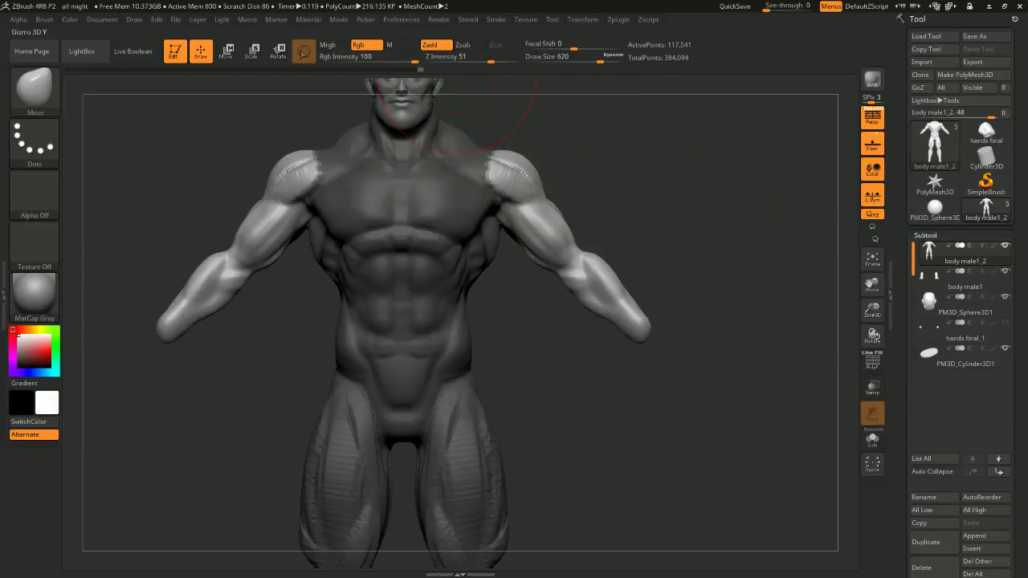
Set the gizmo pivot at the shoulder, rotate both arms slightly upward, clear the mask and remesh the body
key(w)
alt+click(494, 175)
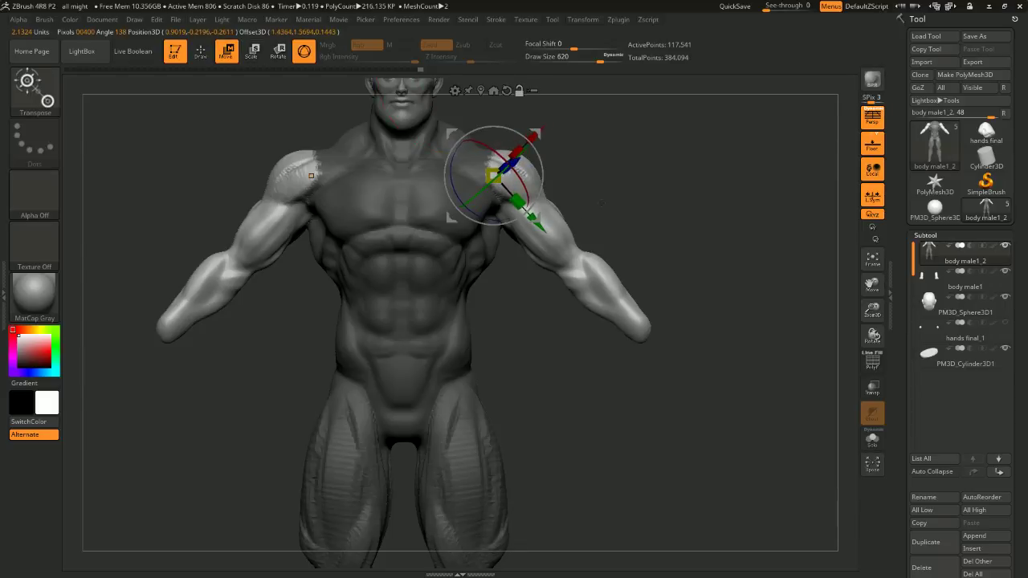
mouse_move(544, 179)
mouse_down()
mouse_move(542, 160)
mouse_move(544, 170)
mouse_up()
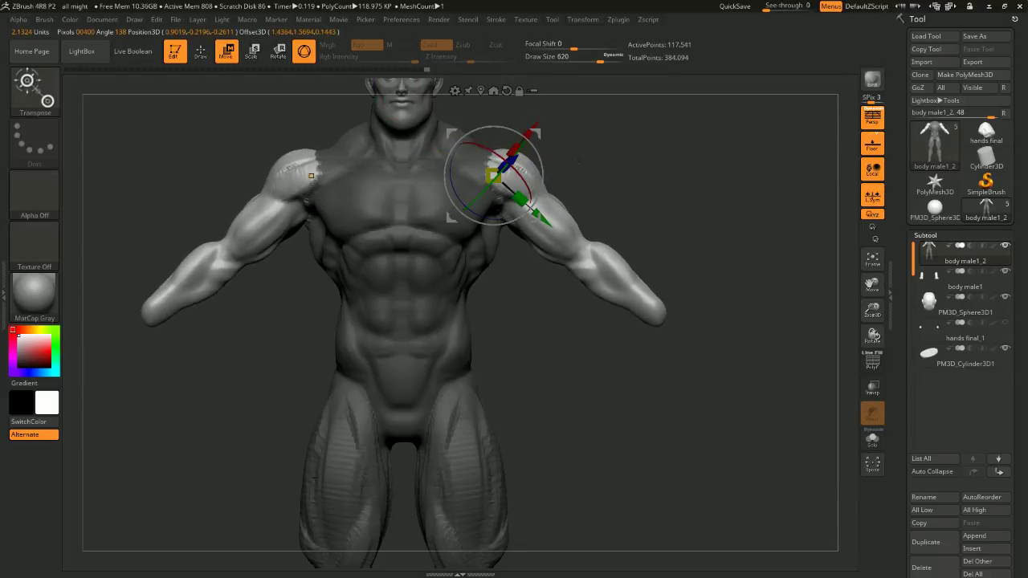
ctrl+drag(707, 153, 668, 215)
drag(650, 211, 664, 173)
alt+drag(643, 224, 609, 211)
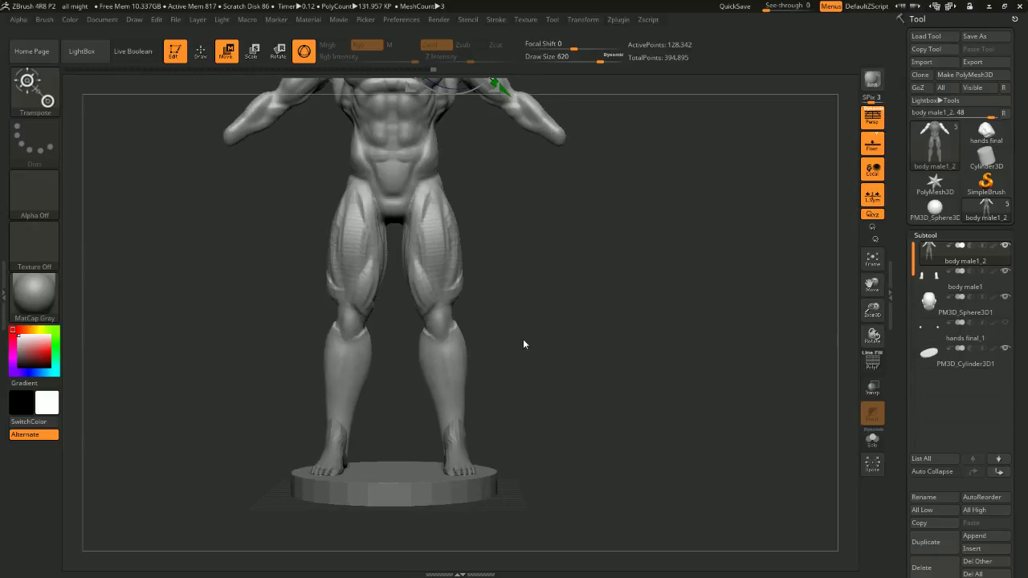
Return to draw mode with the Move brush at a draw size of 585 for the lower legs
key(q)
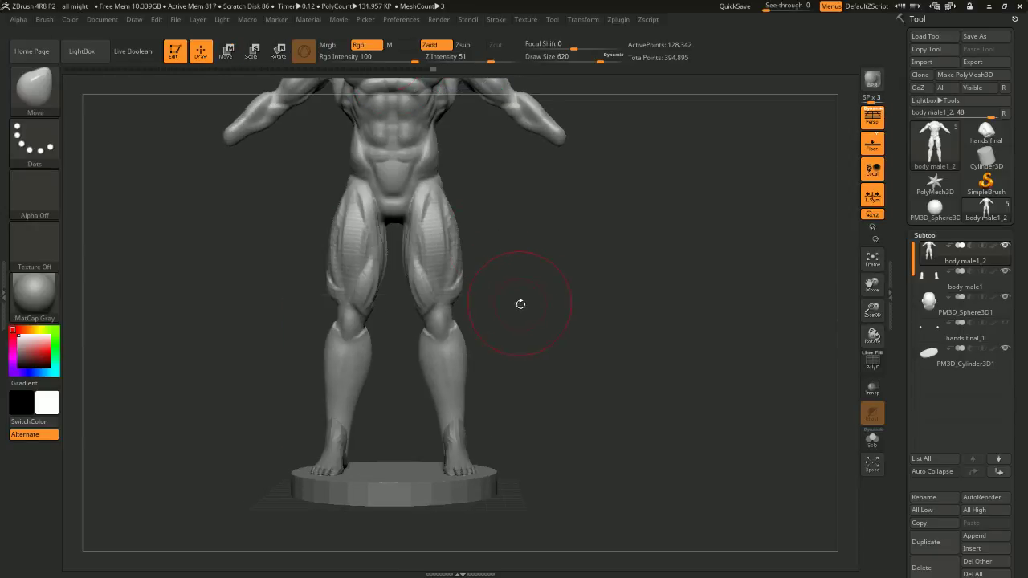
key(b)
key(m)
key(v)
shift+drag(546, 319, 490, 314)
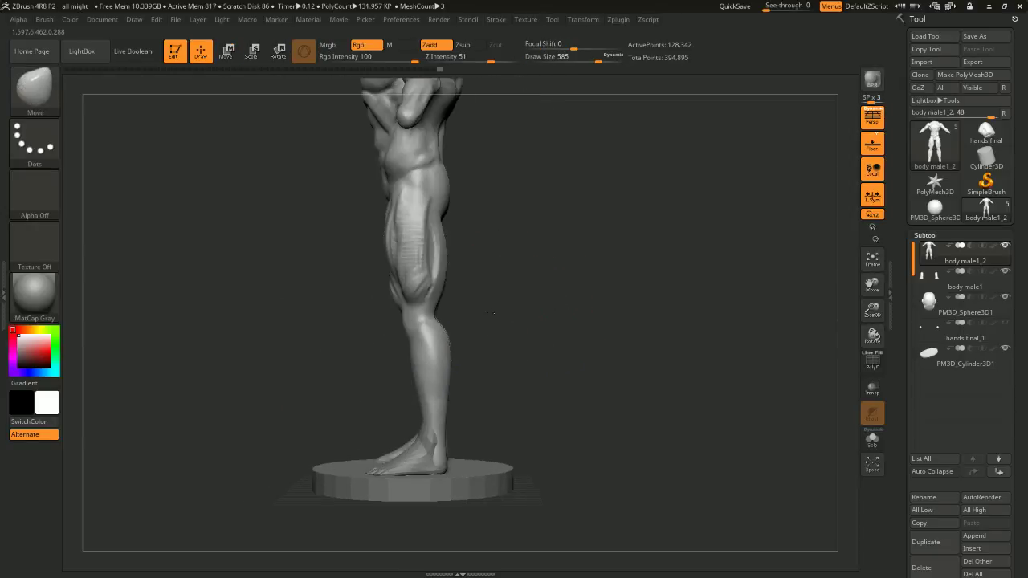
key(space)
mouse_move(576, 296)
alt+mouse_down()
mouse_move(606, 294)
mouse_move(596, 281)
alt+mouse_up()
key(space)
drag(678, 262, 661, 262)
Select the ClayBuildup brush with a draw size of 344 and open its brush modifiers
key(b)
key(c)
key(b)
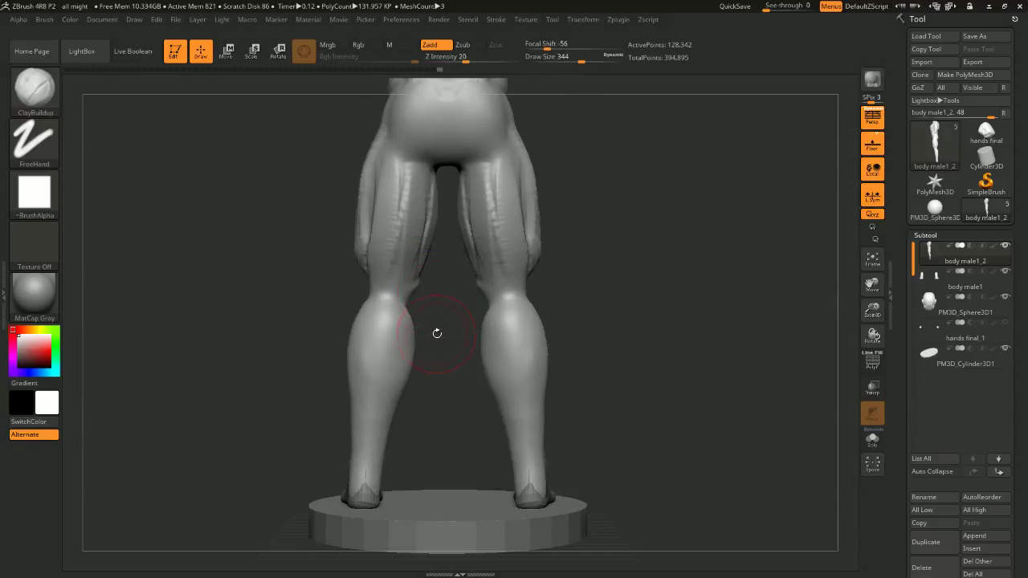
drag(436, 332, 395, 312)
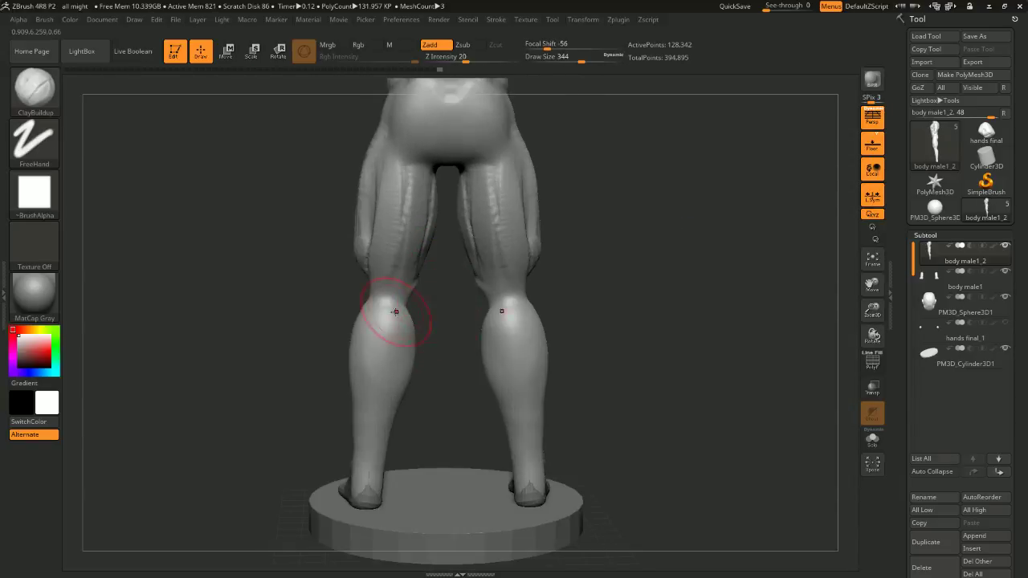
click(40, 21)
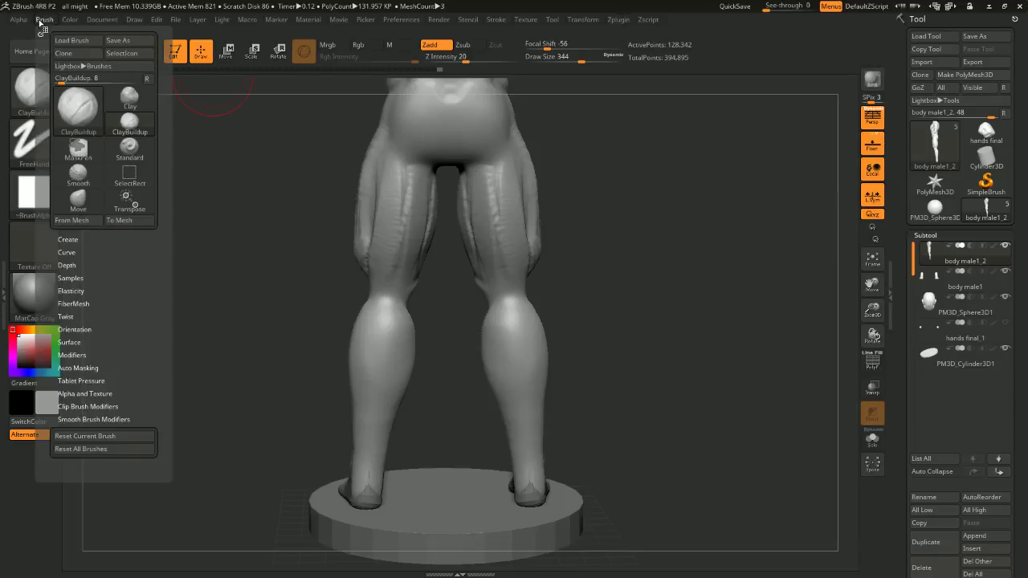
click(84, 354)
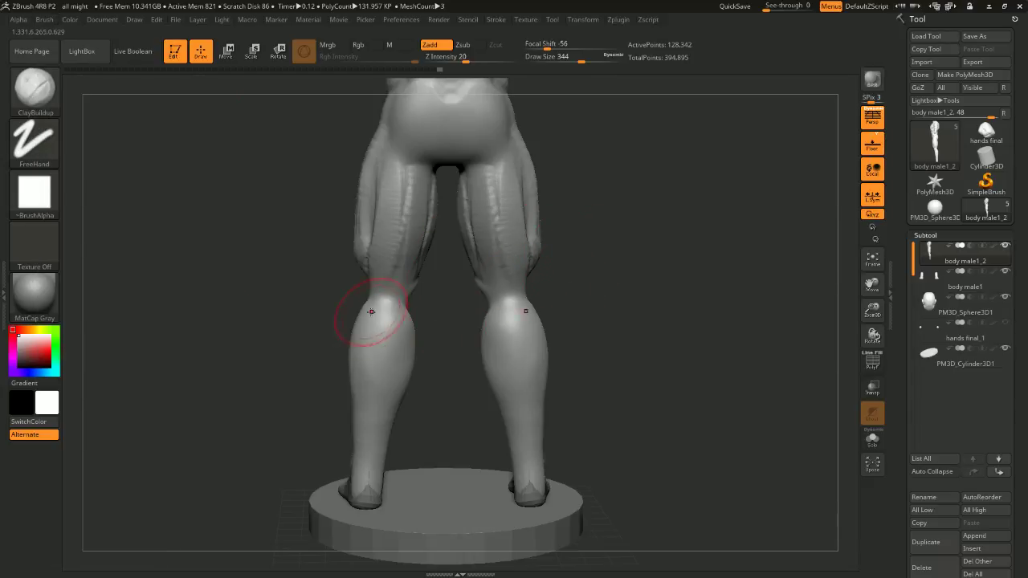
Build up the inner and outer heads of the calf muscles below the back of the knees with ClayBuildup
drag(371, 312, 374, 314)
right_drag(408, 338, 383, 319)
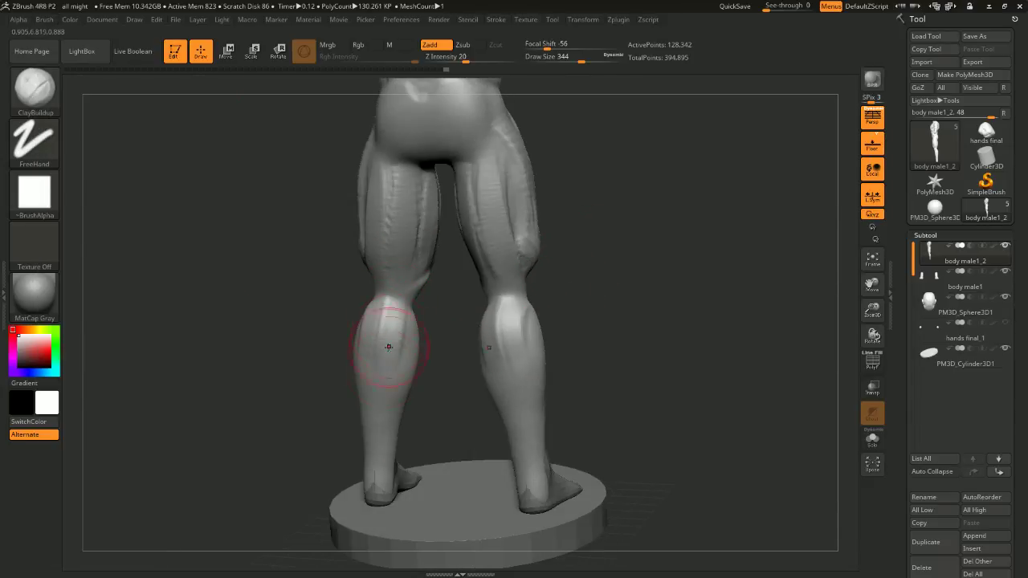
right_drag(395, 389, 501, 337)
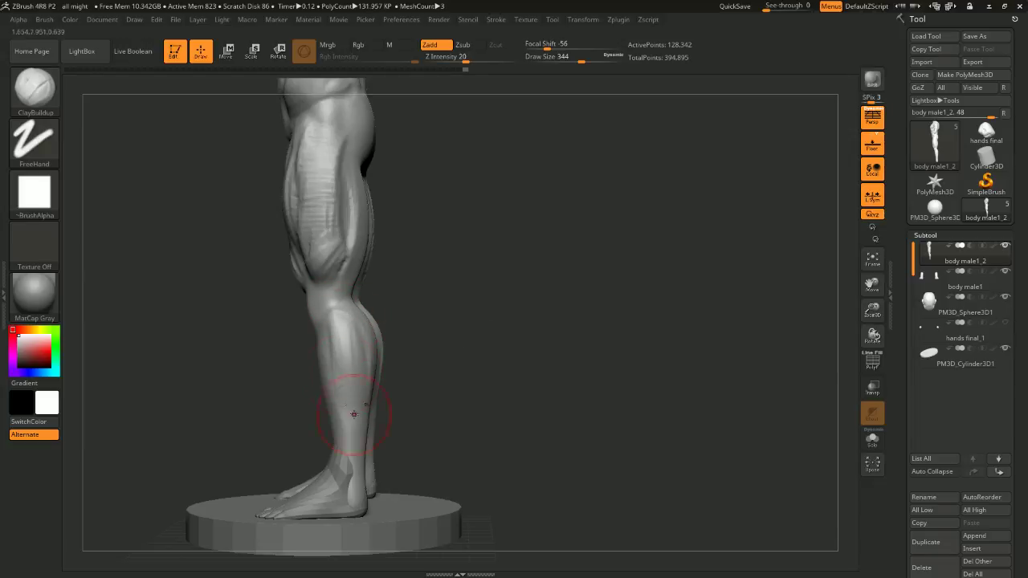
right_drag(366, 404, 349, 326)
drag(349, 326, 352, 361)
right_drag(385, 320, 425, 306)
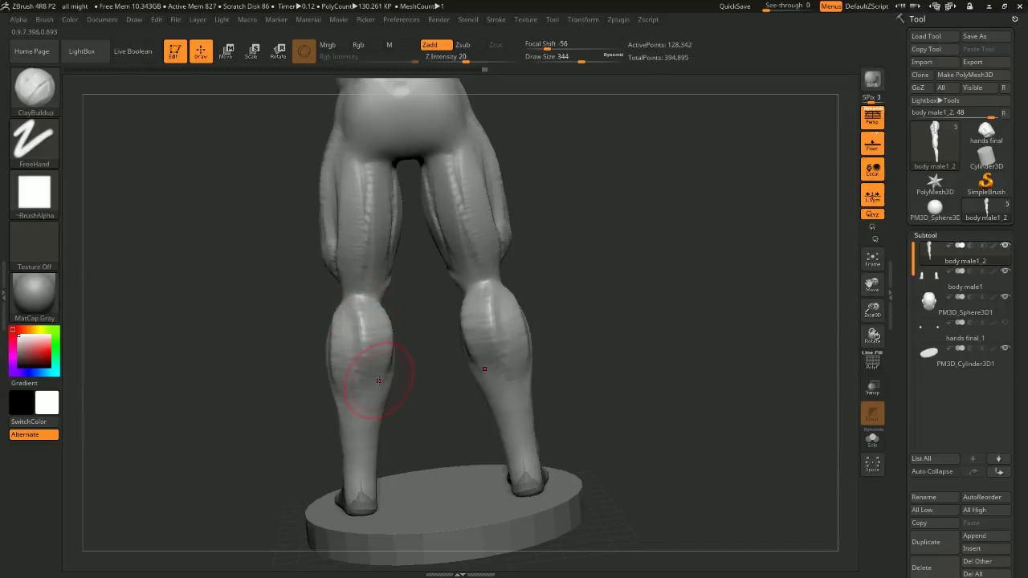
Refine the lower ends of the calf muscles where they narrow toward the ankles
mouse_move(356, 368)
right_down()
mouse_move(570, 296)
mouse_move(346, 332)
right_up()
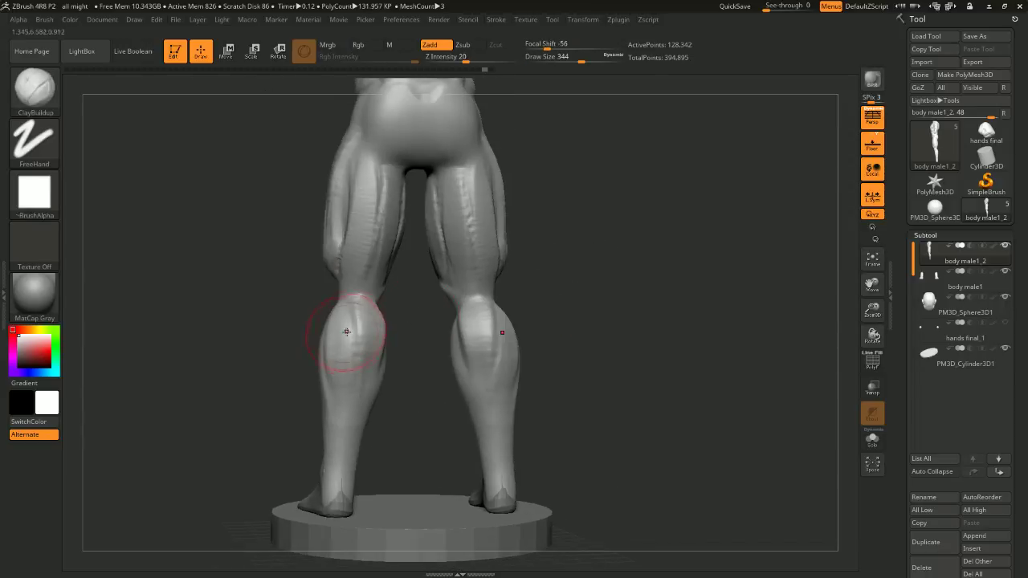
right_drag(403, 346, 370, 311)
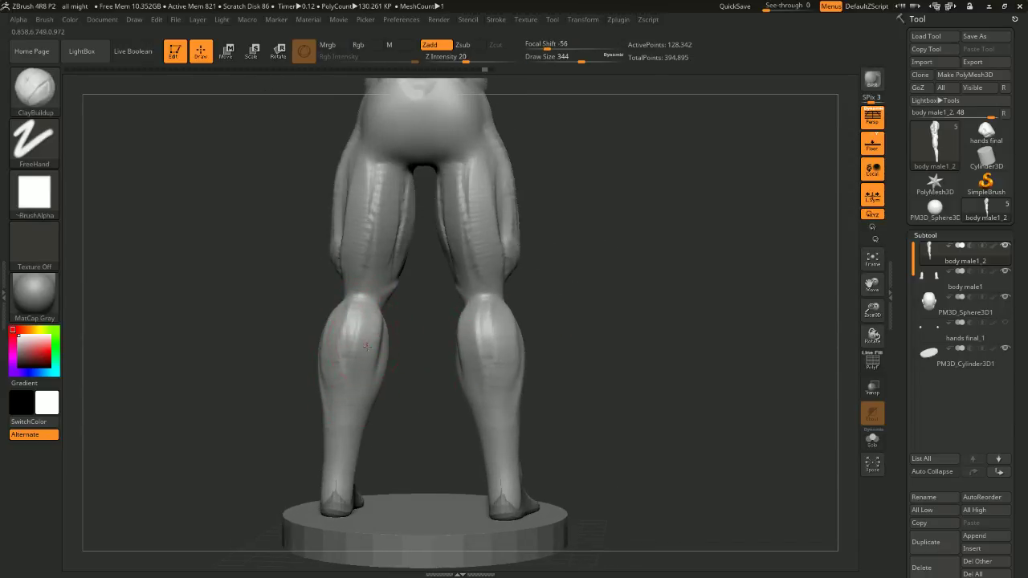
drag(352, 404, 337, 361)
right_drag(555, 358, 521, 317)
right_drag(590, 315, 679, 297)
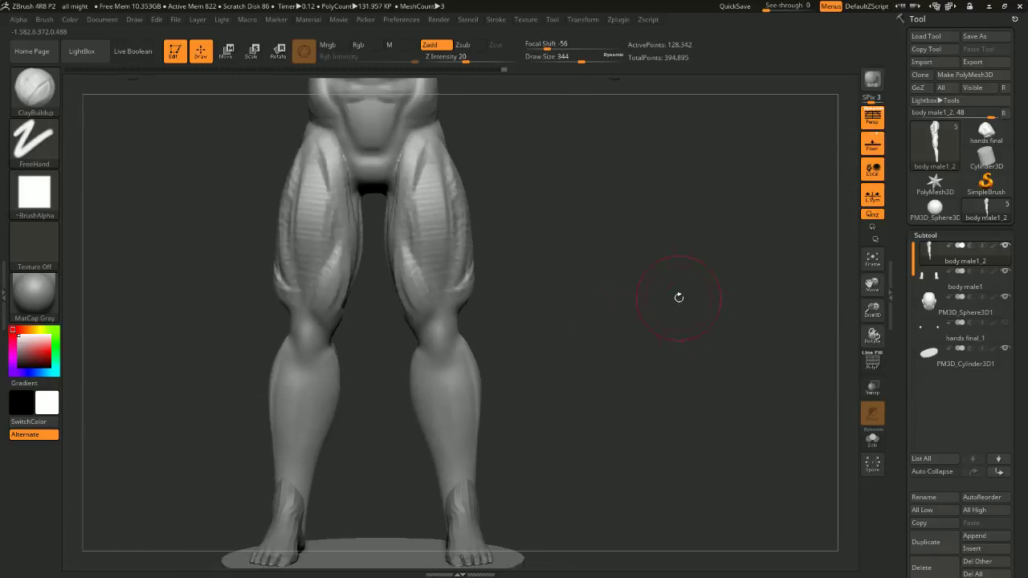
Set the draw size to 318, add volume to the lower legs down to the ankles with ClayBuildup, and remesh the body
right_drag(629, 254, 600, 344)
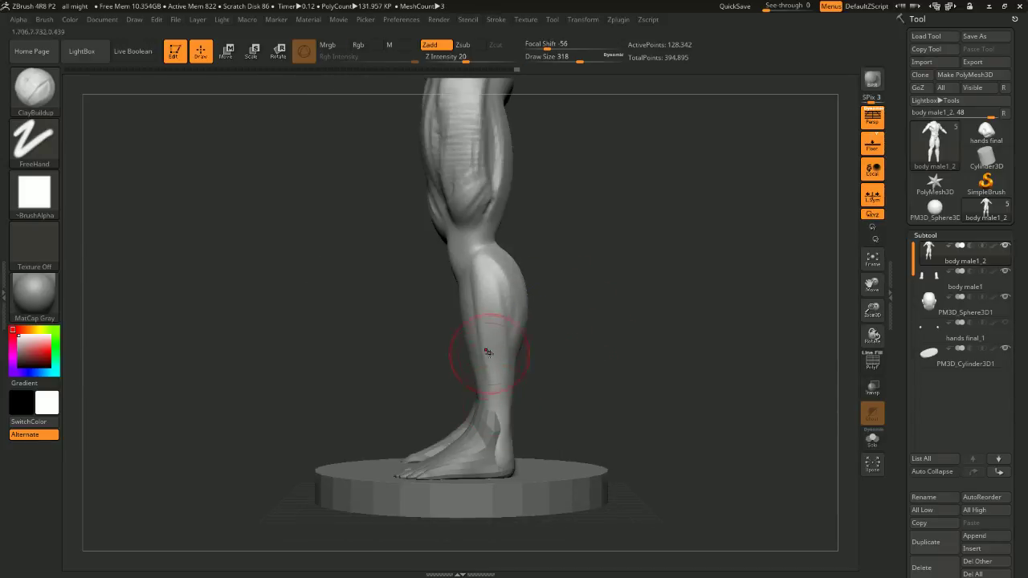
right_drag(496, 438, 532, 375)
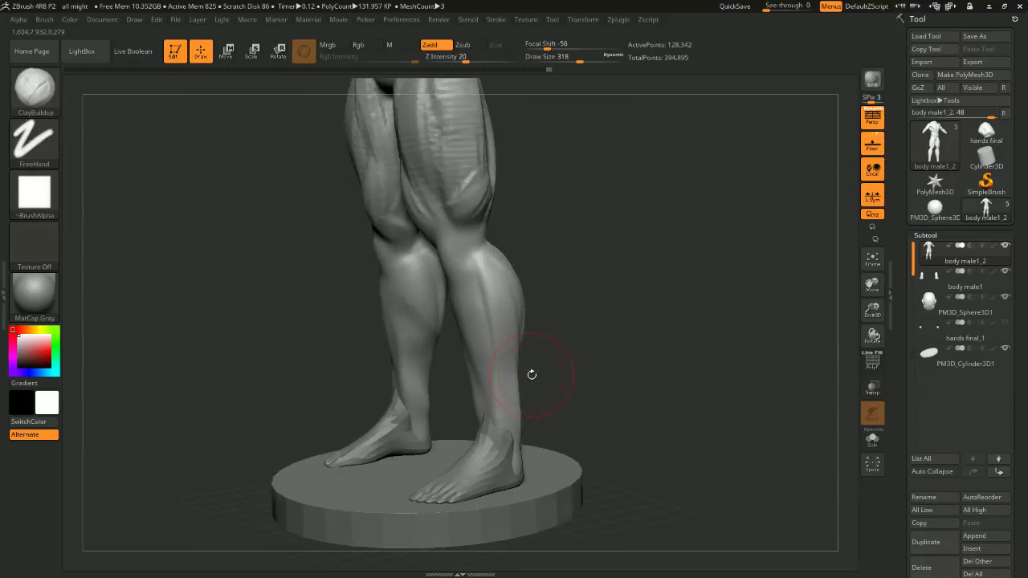
right_drag(519, 418, 436, 384)
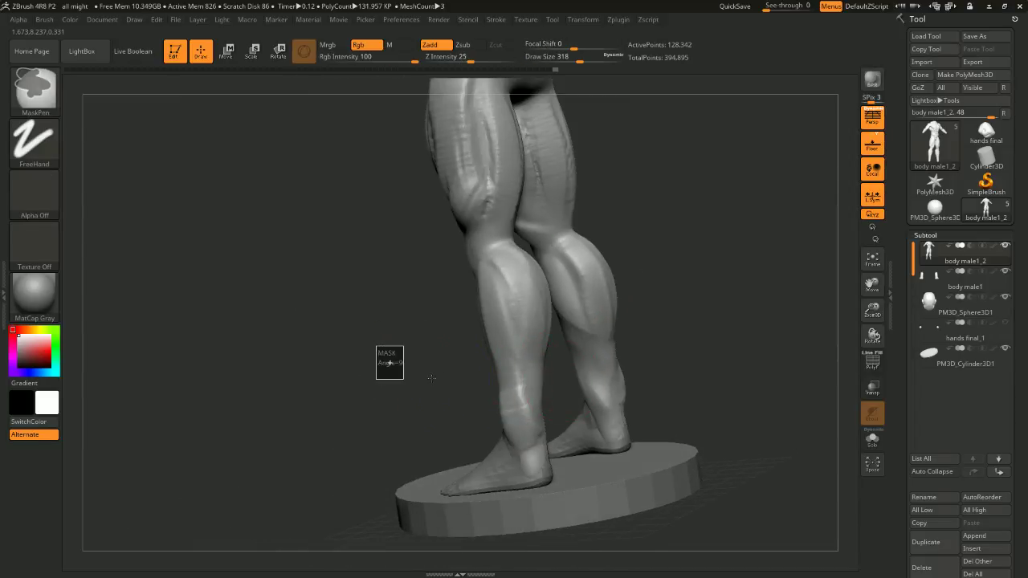
right_drag(507, 385, 489, 332)
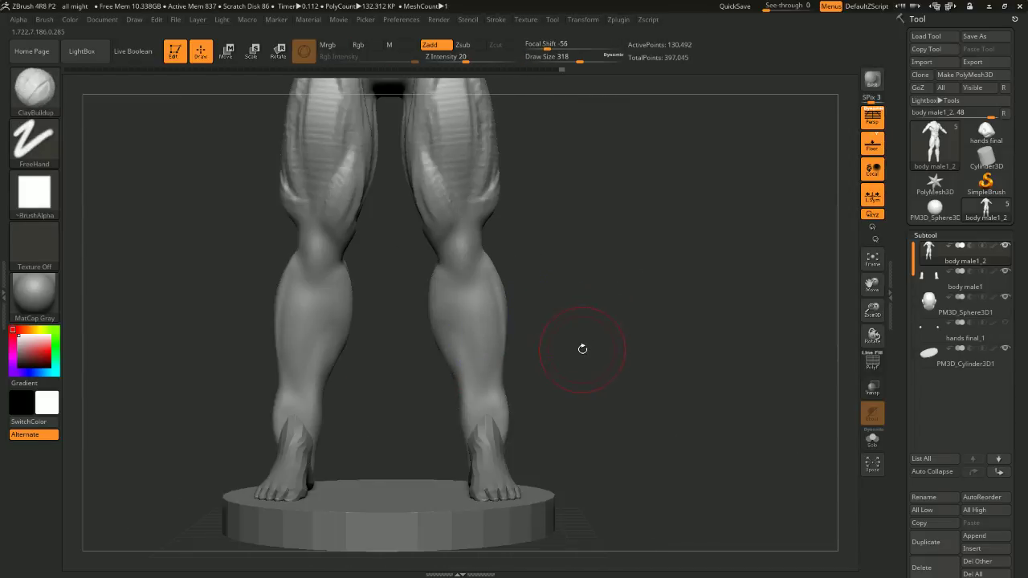
right_drag(581, 348, 542, 364)
drag(585, 303, 526, 291)
drag(578, 270, 620, 272)
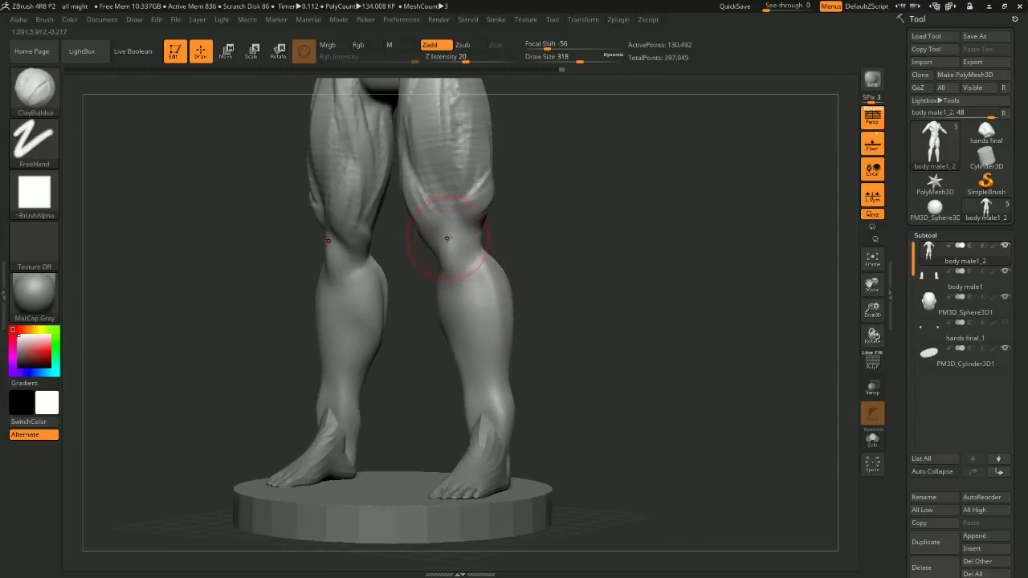
Build up and smooth the lower legs between the calf muscles and the ankles with ClayBuildup
right_drag(459, 259, 440, 242)
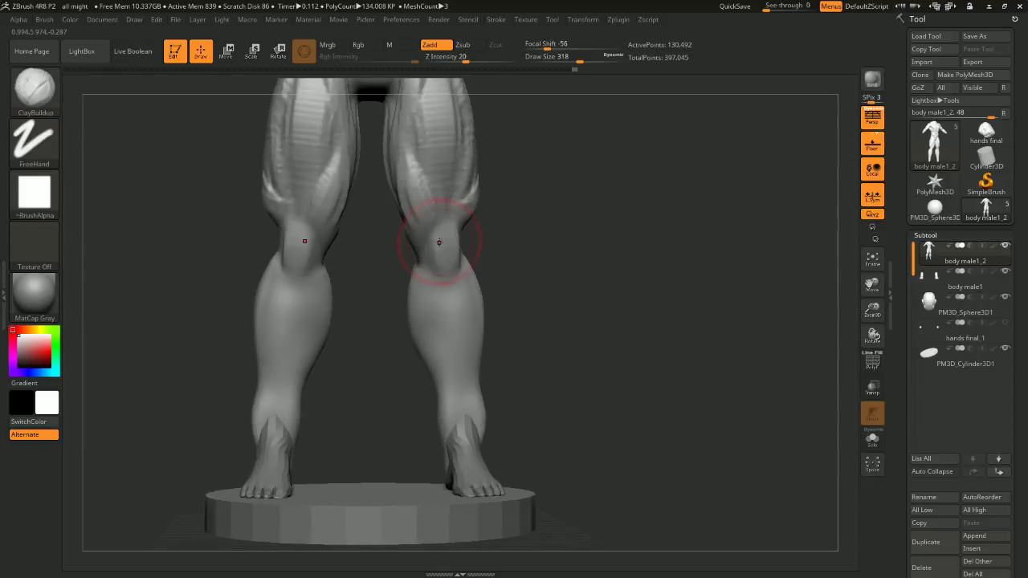
right_drag(552, 237, 425, 350)
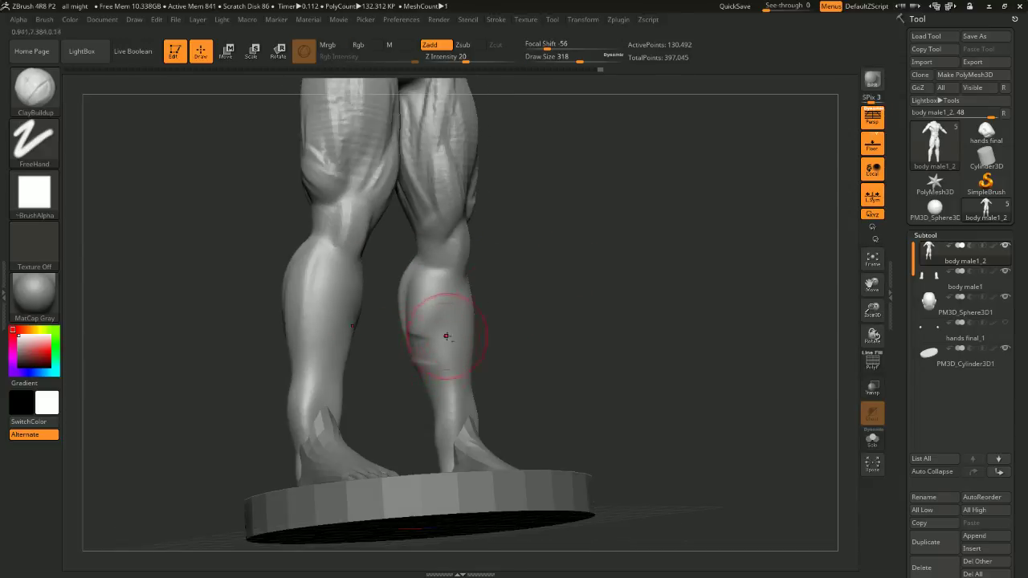
key(shift)
mouse_move(501, 308)
right_down()
mouse_move(586, 252)
mouse_move(495, 360)
mouse_move(466, 374)
right_up()
drag(450, 377, 454, 401)
right_drag(455, 400, 490, 368)
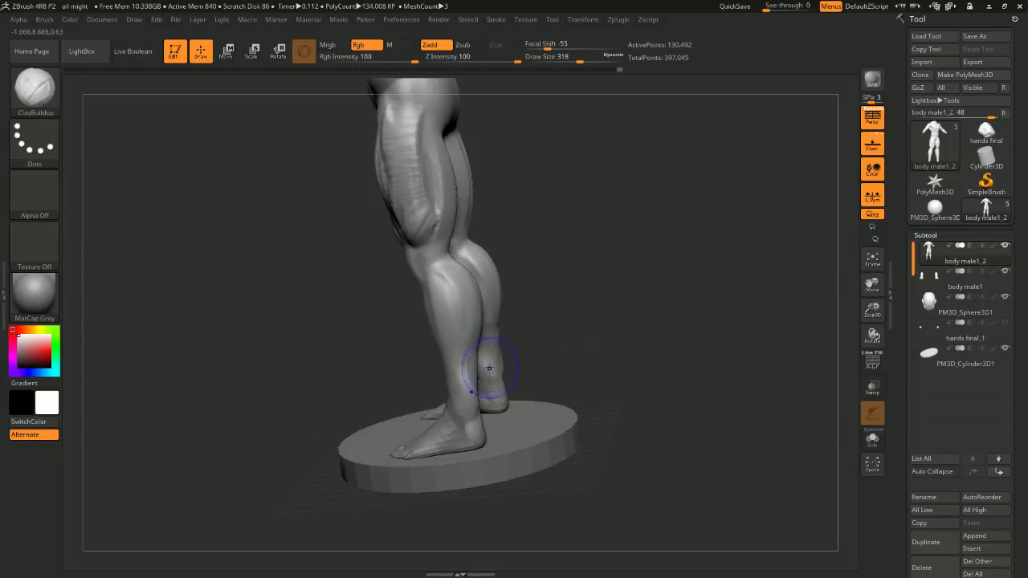
shift+drag(490, 367, 492, 390)
right_drag(527, 341, 555, 327)
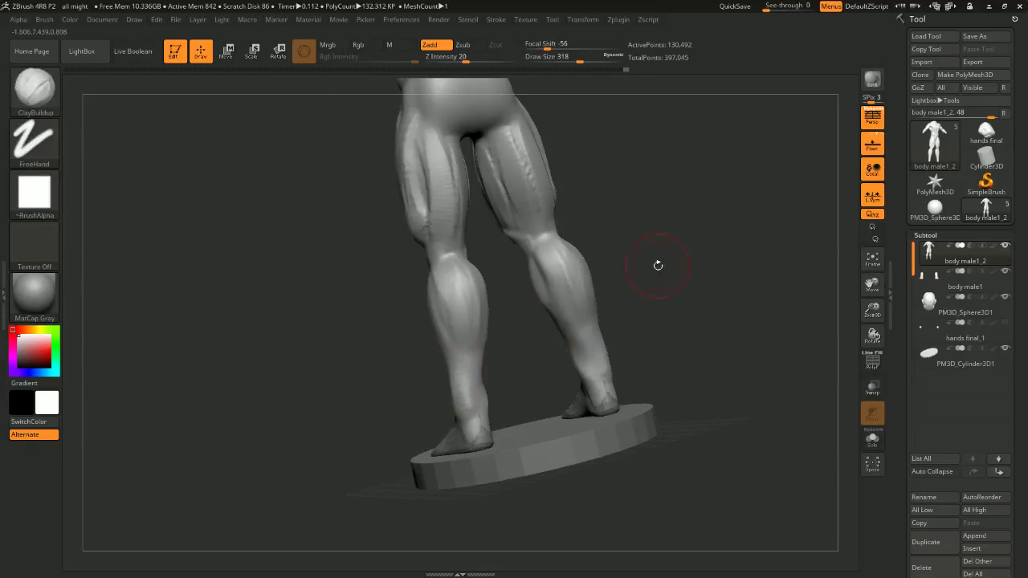
Mask everything except the arms below the shoulders and lengthen the arms along their own axis with the Transpose gizmo
right_drag(658, 265, 584, 235)
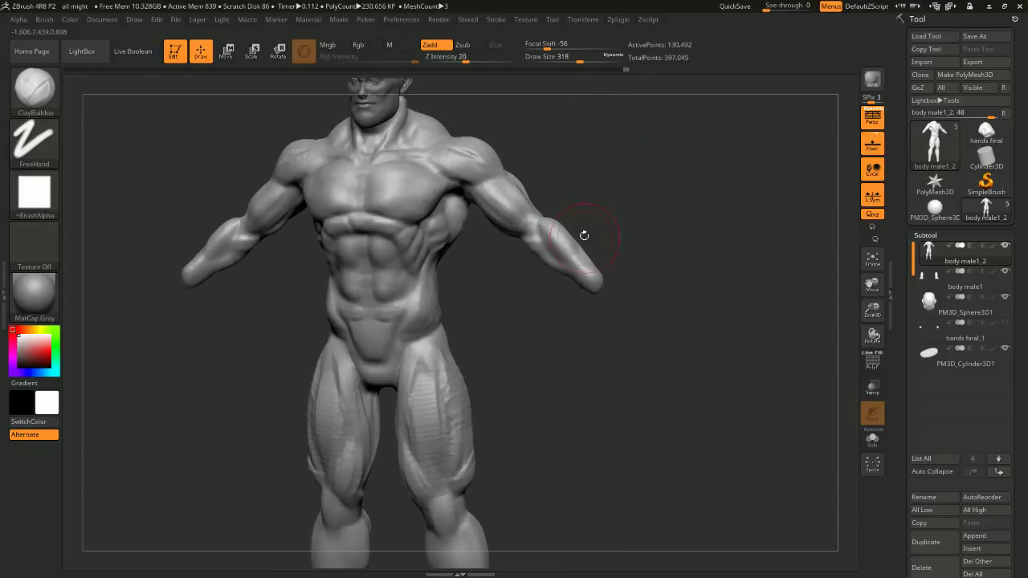
ctrl+shift+click(535, 172)
ctrl+shift+click(566, 235)
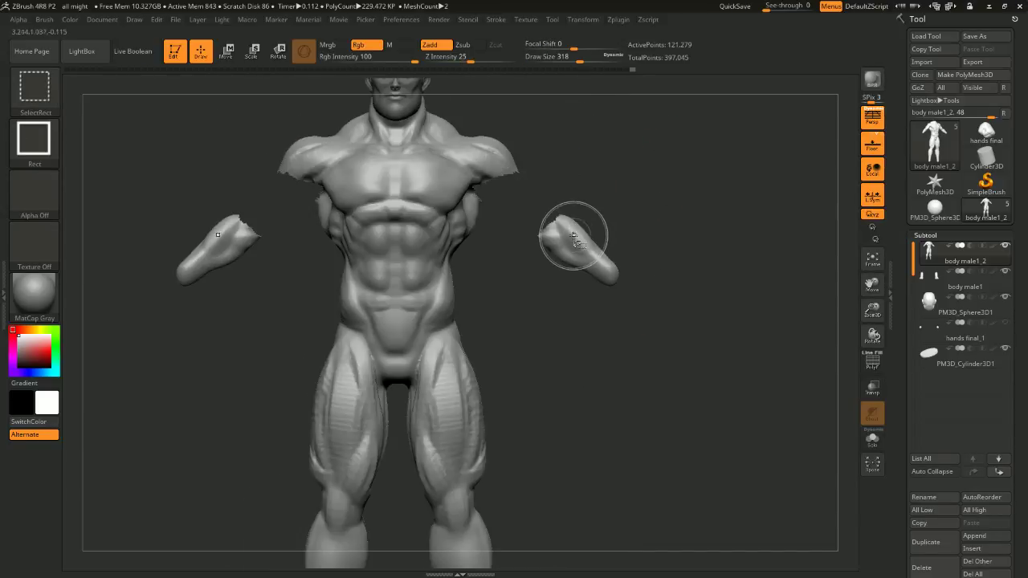
ctrl+alt+shift+click(574, 235)
ctrl+click(540, 153)
ctrl+shift+click(658, 166)
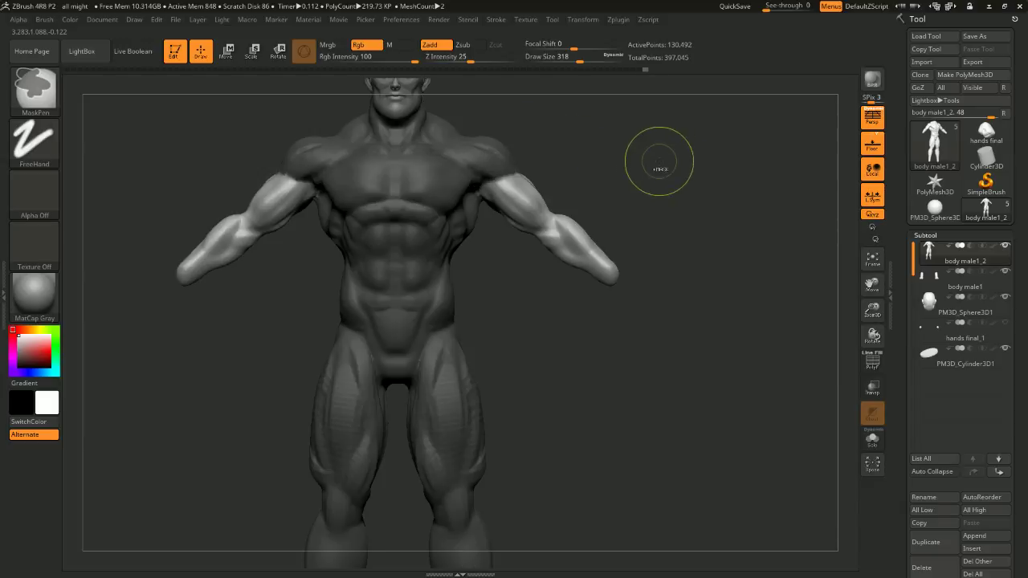
click(227, 48)
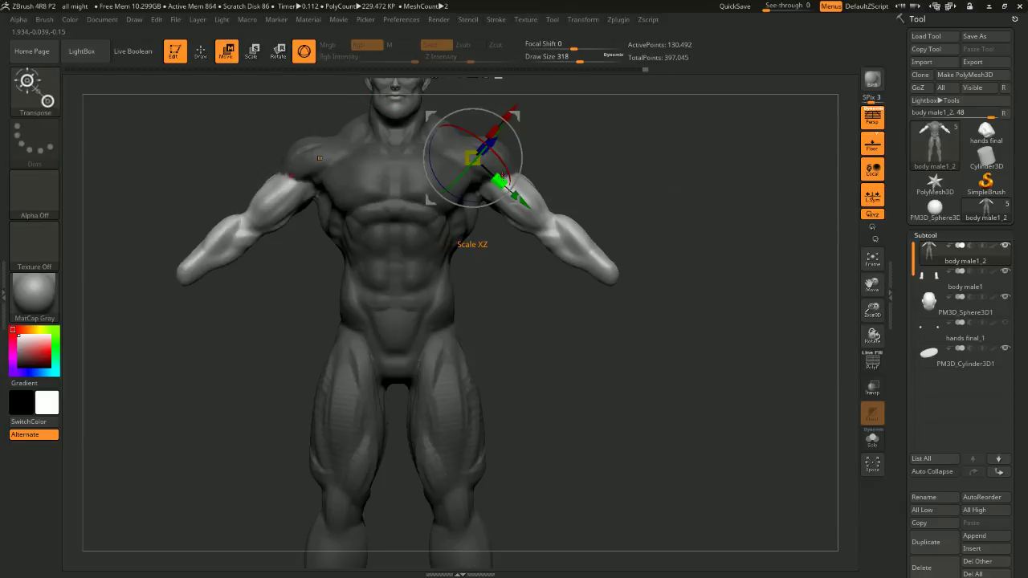
drag(502, 181, 504, 183)
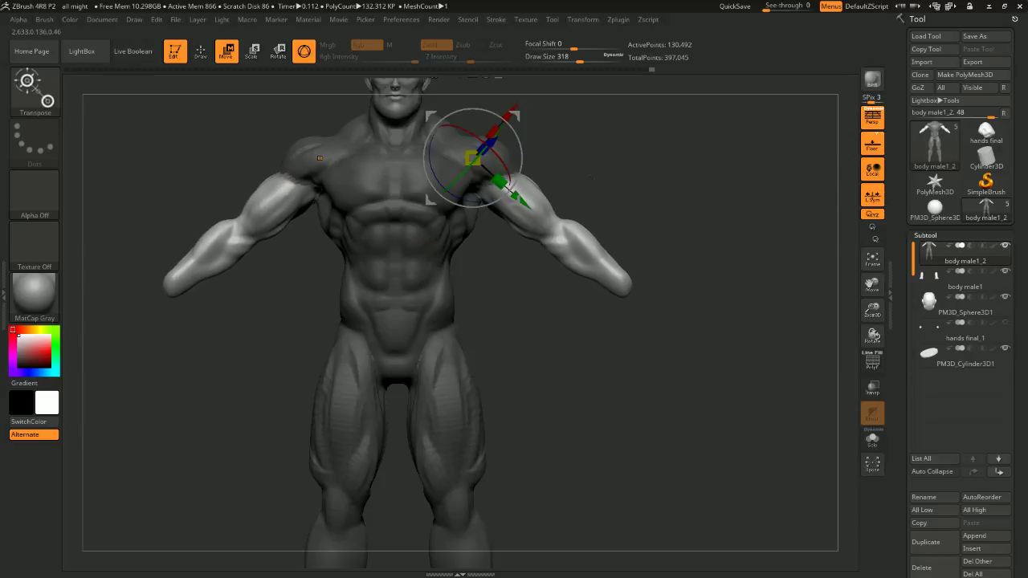
Try shifting the lengthened arms slightly upward and remeshing the body, and undo back to the lengthened arms
drag(518, 119, 517, 117)
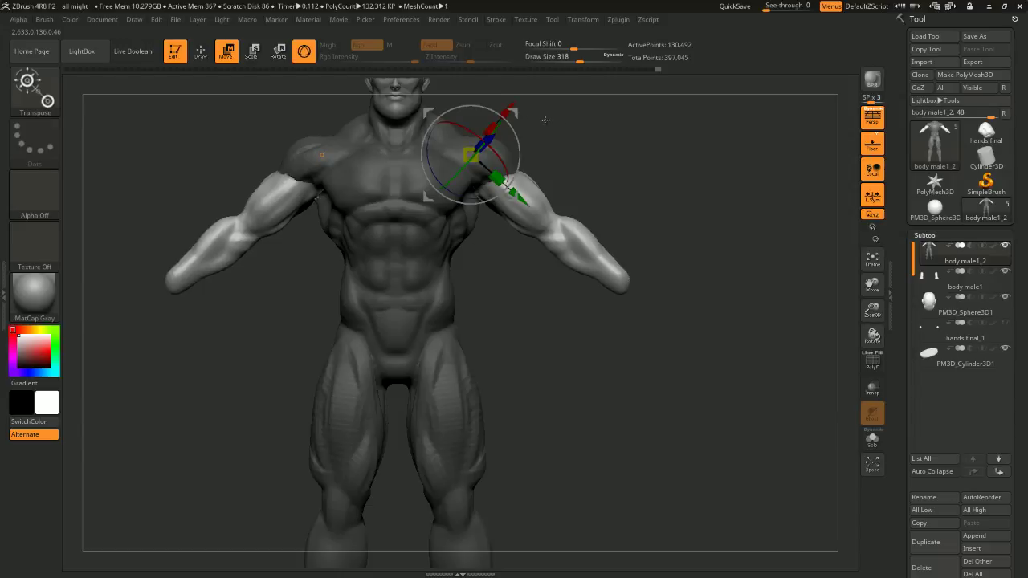
ctrl+drag(591, 146, 631, 168)
drag(694, 161, 643, 145)
key(ctrl+z)
key(ctrl+z)
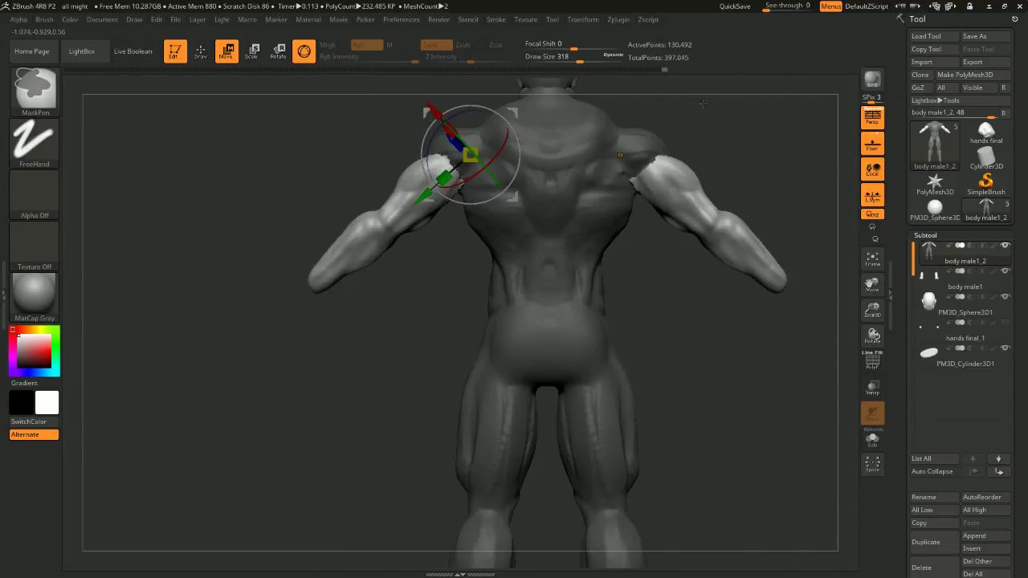
key(ctrl+shift+z)
key(ctrl+z)
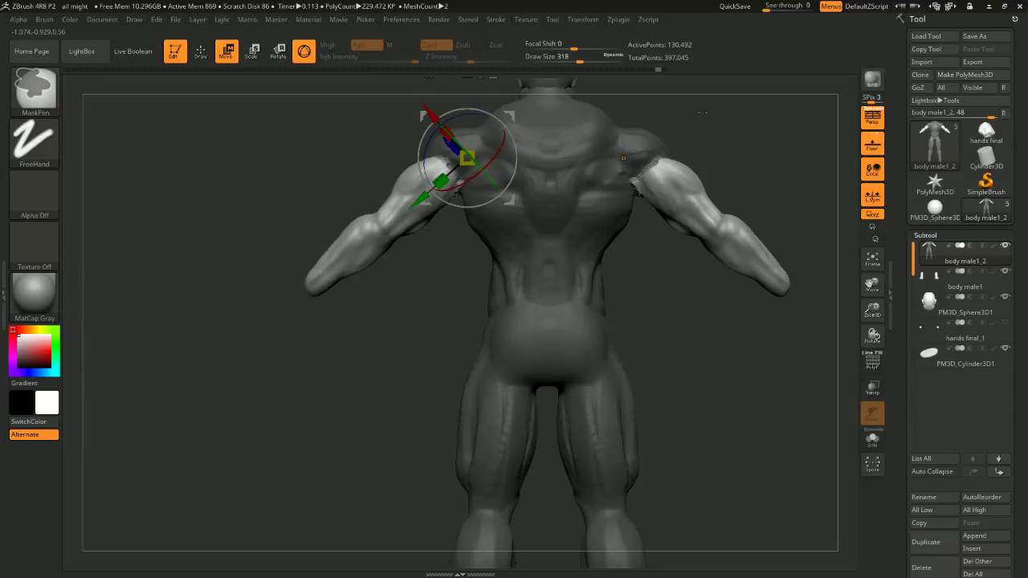
key(ctrl+z)
key(ctrl+z)
key(ctrl+z)
key(ctrl+z)
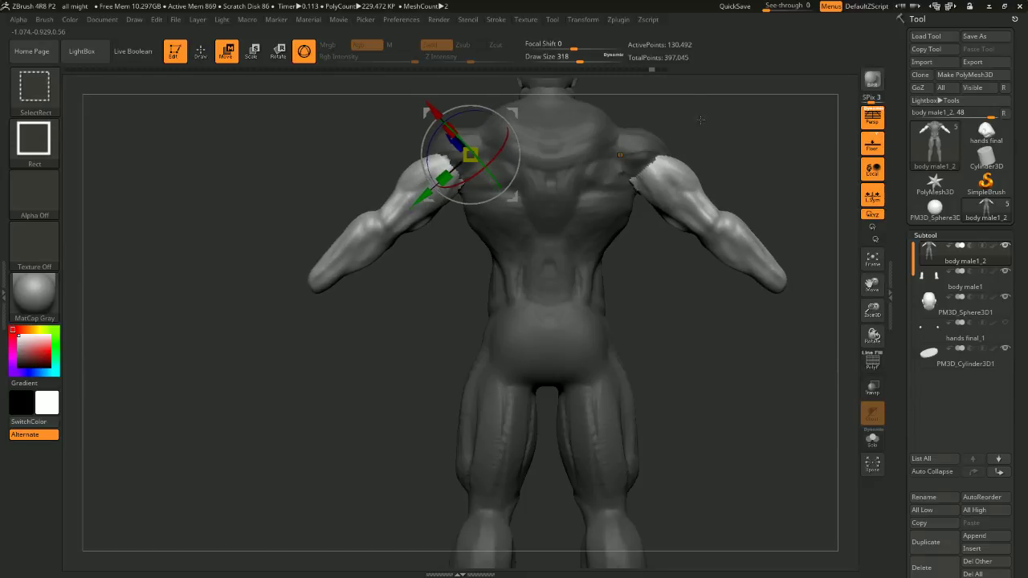
ctrl+shift+click(715, 135)
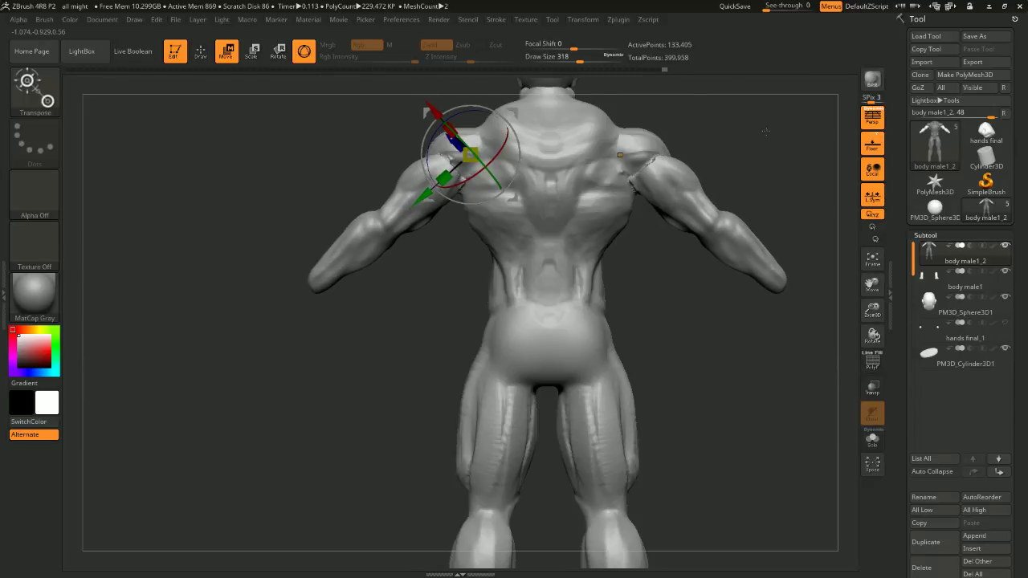
key(ctrl+z)
key(ctrl+z)
key(ctrl+z)
key(ctrl+z)
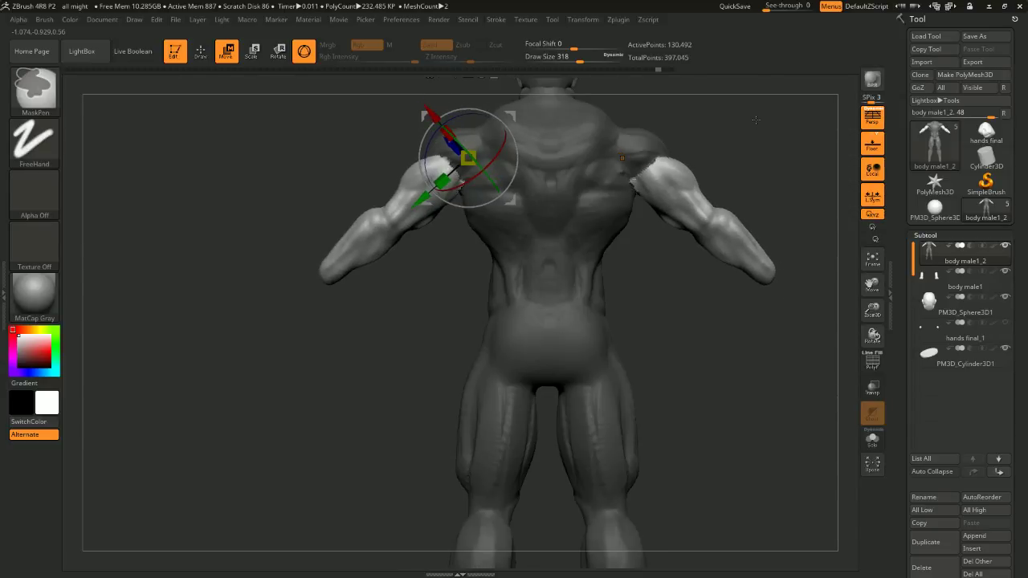
key(ctrl+z)
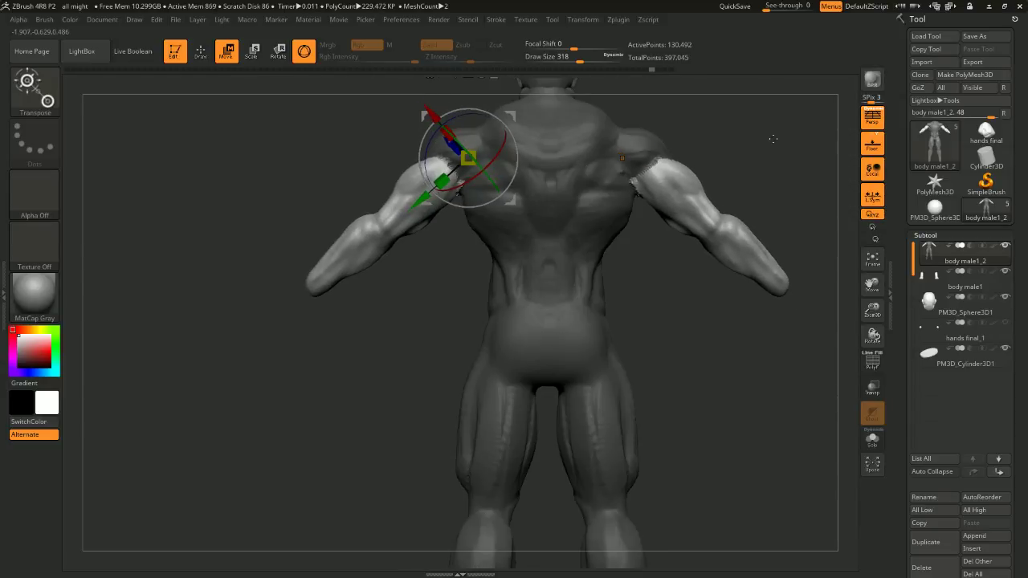
Clear the mask, remesh the body and check the arm proportions from all sides
drag(771, 138, 831, 132)
ctrl+drag(716, 144, 774, 165)
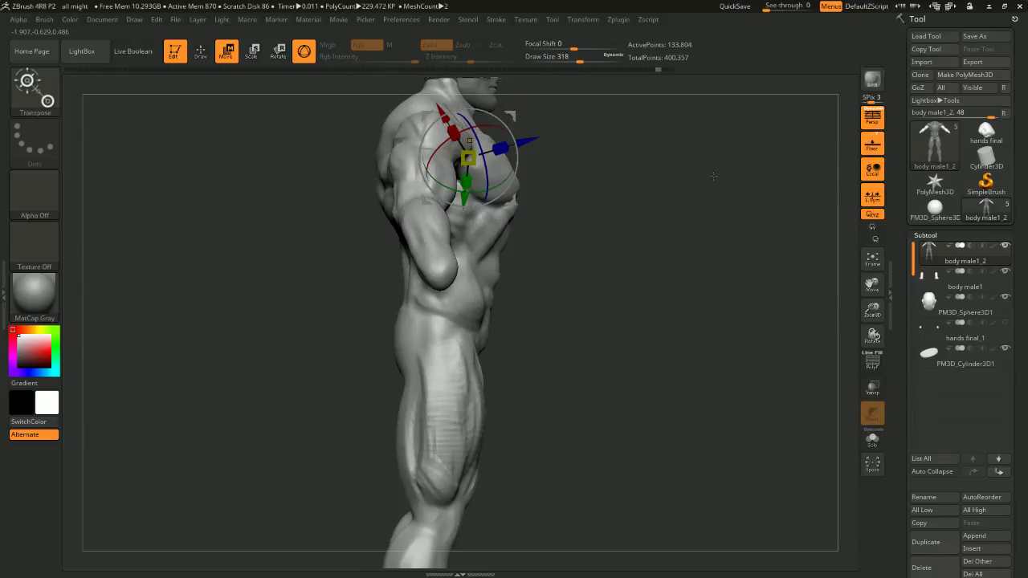
shift+drag(712, 174, 635, 179)
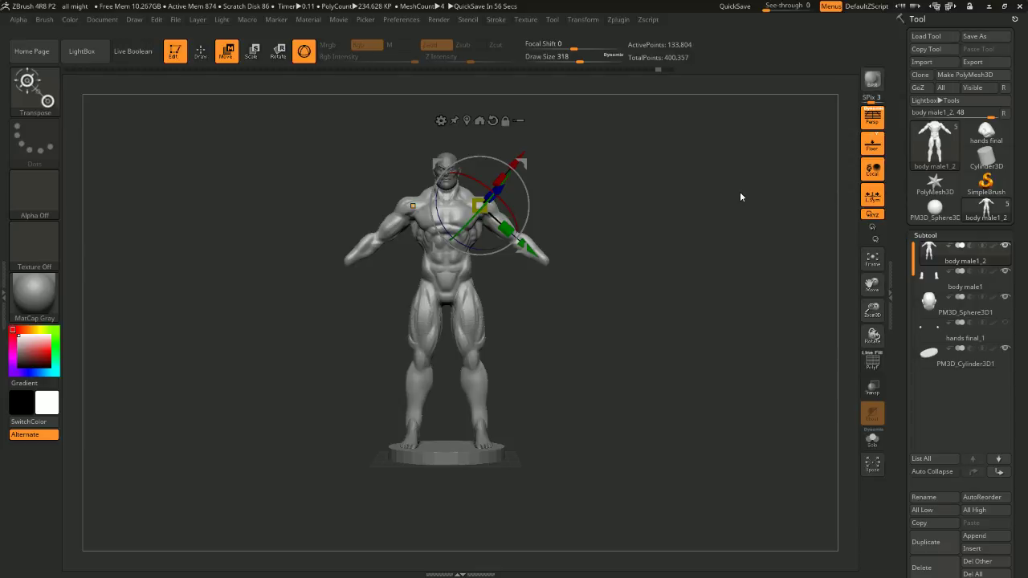
alt+drag(688, 232, 661, 140)
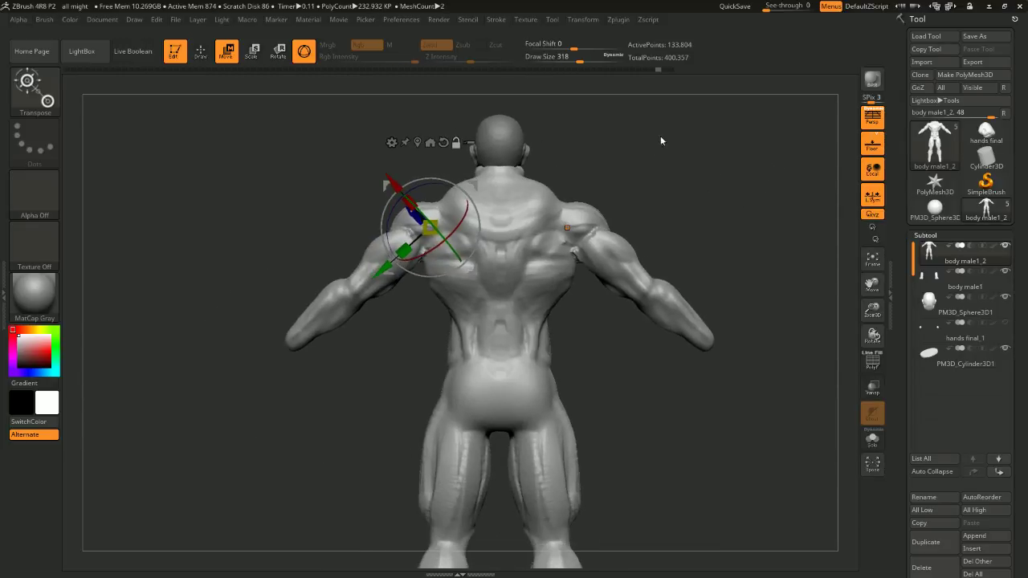
Return to Draw mode, show the hands final_1 subtool and make it active
key(q)
mouse_move(723, 153)
mouse_down()
mouse_move(660, 195)
mouse_move(704, 148)
mouse_move(675, 161)
mouse_move(654, 298)
mouse_move(638, 227)
mouse_move(647, 142)
mouse_move(693, 185)
mouse_move(658, 209)
mouse_move(624, 185)
mouse_up()
drag(484, 171, 568, 220)
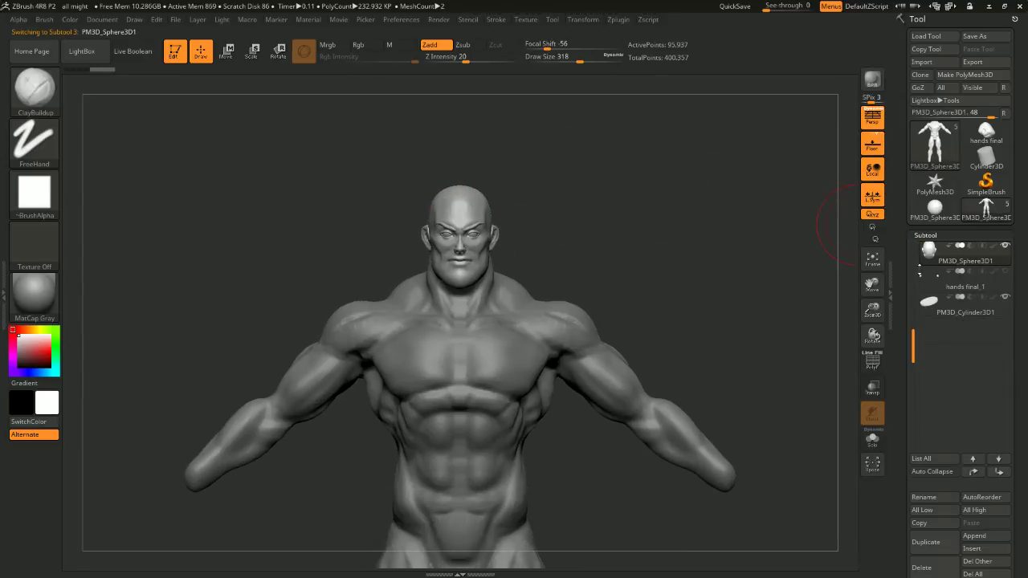
drag(728, 203, 733, 173)
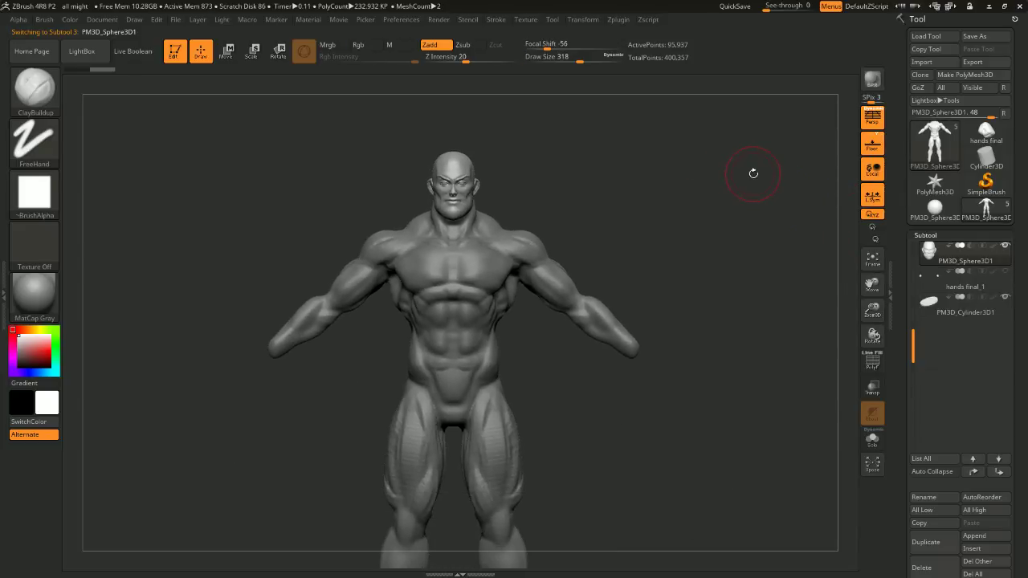
mouse_move(735, 236)
alt+mouse_down()
mouse_move(725, 184)
mouse_move(718, 207)
mouse_move(732, 233)
mouse_move(724, 228)
mouse_move(760, 248)
mouse_move(715, 207)
mouse_move(740, 254)
mouse_move(744, 245)
alt+mouse_up()
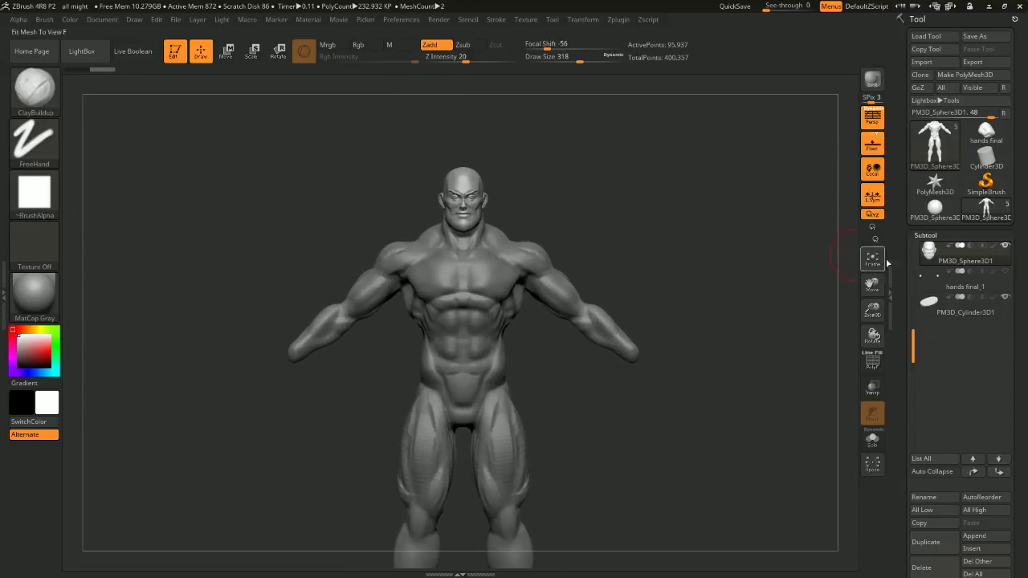
click(1004, 272)
alt+click(615, 369)
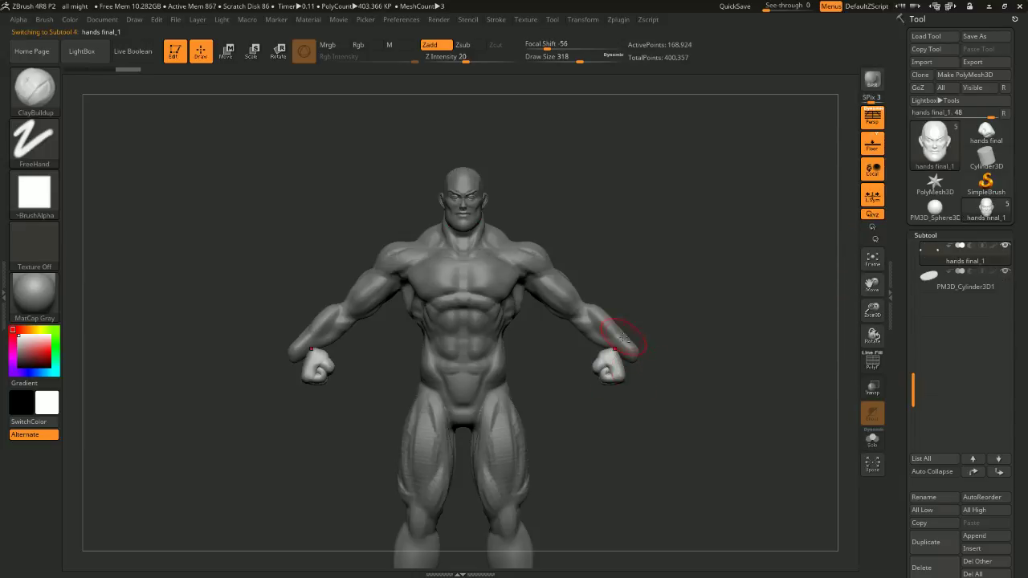
Move and rotate the fists onto the ends of the forearms, aligning them from the front and the side
click(227, 55)
drag(577, 364, 629, 371)
drag(645, 332, 646, 332)
drag(601, 367, 594, 367)
drag(670, 360, 671, 328)
shift+drag(723, 298, 607, 260)
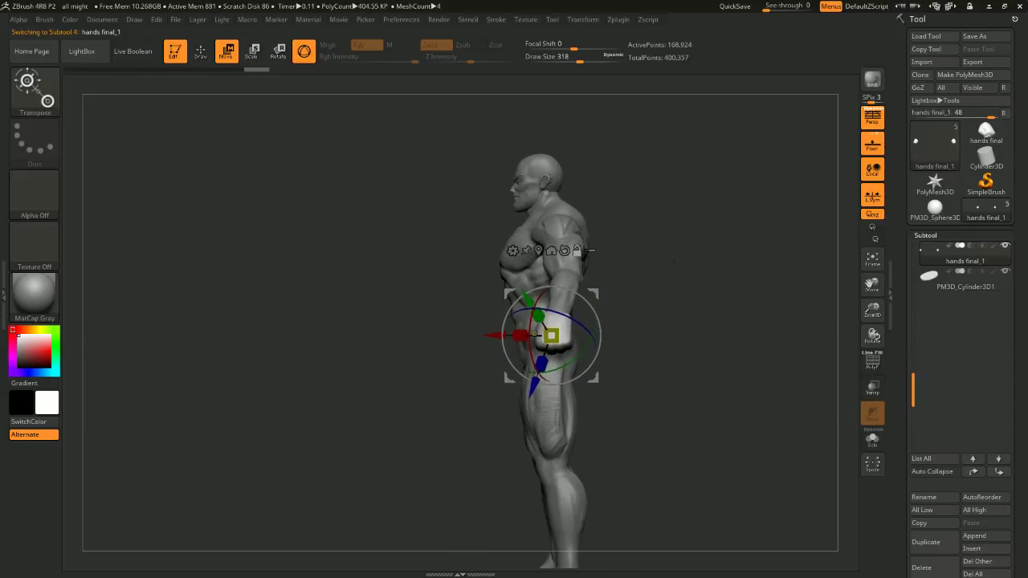
shift+drag(671, 261, 746, 236)
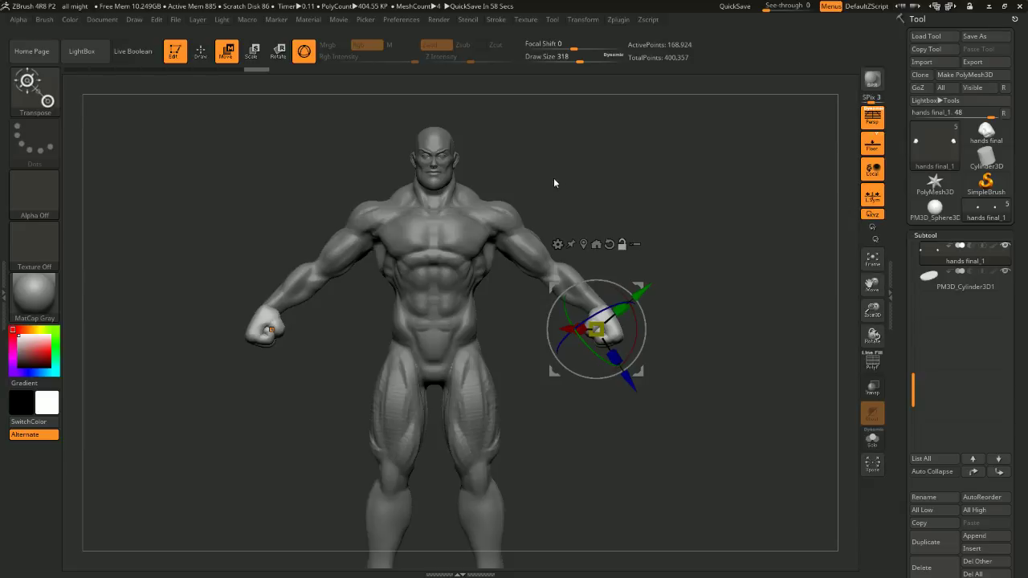
Return to Draw mode on the body male1_2 subtool and set the draw size to 182
mouse_move(688, 205)
mouse_down()
mouse_move(704, 190)
mouse_move(671, 166)
mouse_move(724, 156)
mouse_move(633, 157)
mouse_move(469, 192)
mouse_up()
key(q)
mouse_move(521, 150)
alt+mouse_down()
mouse_move(427, 177)
mouse_move(613, 244)
mouse_move(554, 229)
alt+mouse_up()
drag(634, 212, 610, 210)
alt+click(487, 218)
ctrl+drag(608, 158, 635, 184)
key(space)
drag(654, 172, 638, 172)
Smooth the rough seams where the arms meet the back of the shoulders and armpits
shift+drag(489, 247, 514, 240)
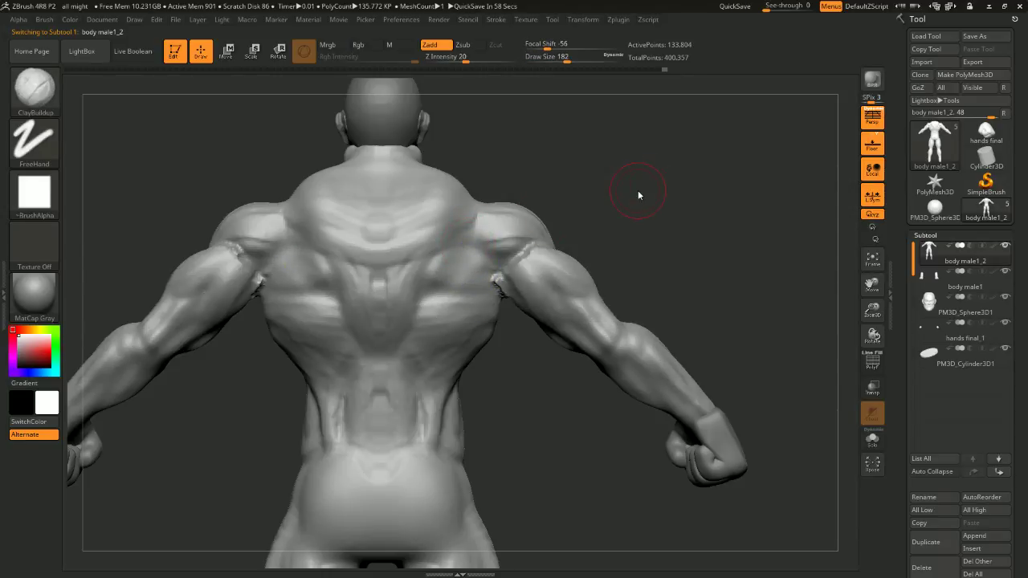
mouse_move(509, 234)
shift+mouse_down()
mouse_move(537, 251)
mouse_move(502, 277)
mouse_move(613, 214)
mouse_move(609, 203)
mouse_move(652, 217)
mouse_move(579, 225)
mouse_move(519, 276)
mouse_move(543, 325)
shift+mouse_up()
key(shift)
key(shift)
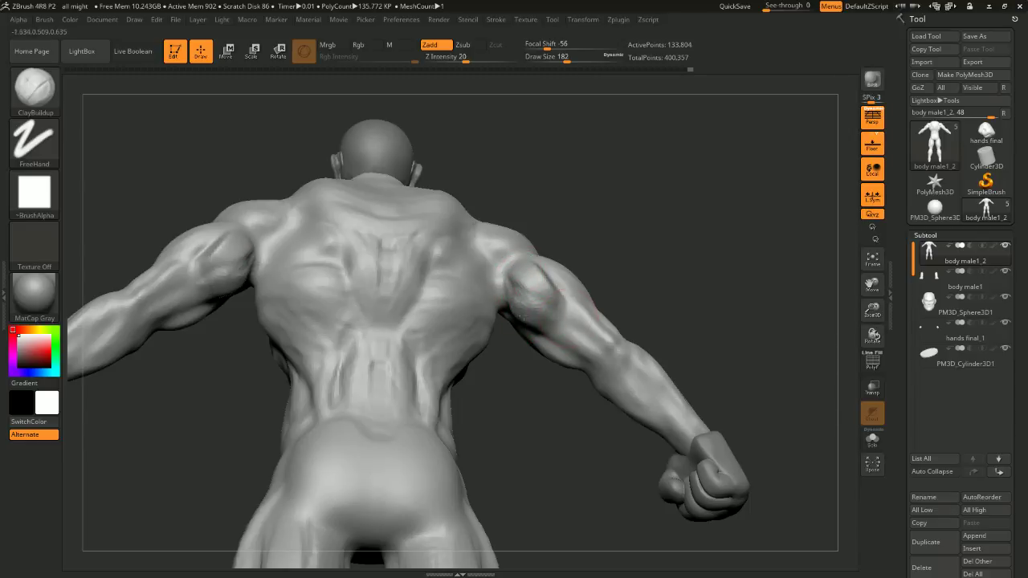
Build up and define the triceps heads on the back of the upper arms with ClayBuildup
drag(644, 244, 598, 264)
drag(645, 214, 625, 211)
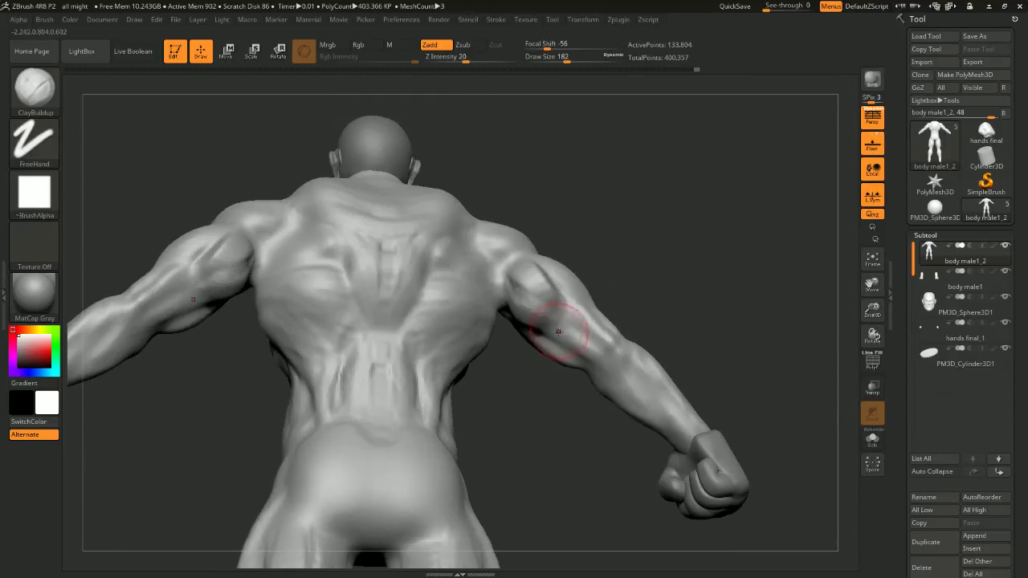
drag(551, 327, 615, 348)
mouse_move(672, 273)
mouse_down()
mouse_move(696, 254)
mouse_move(592, 302)
mouse_up()
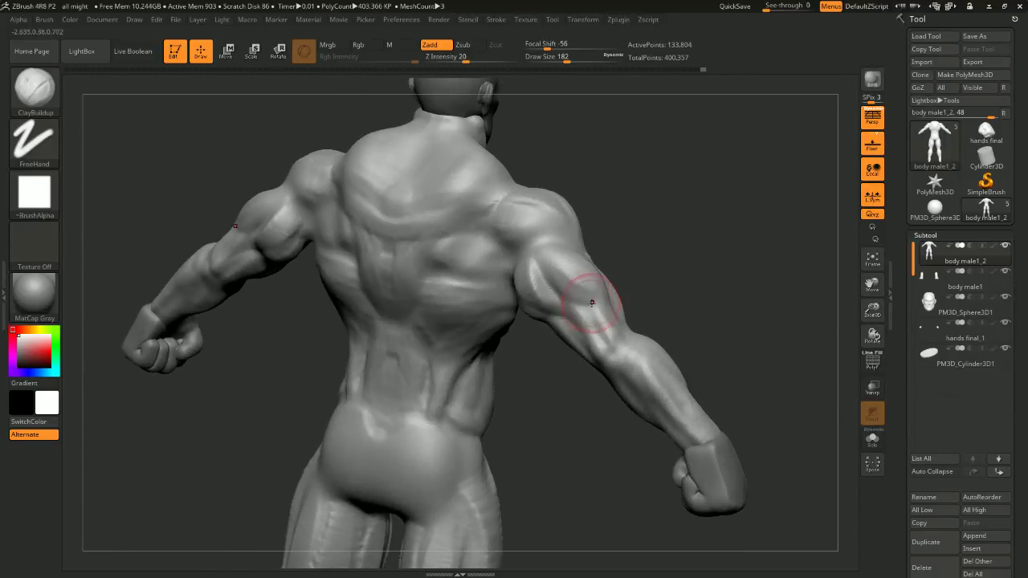
drag(666, 265, 554, 269)
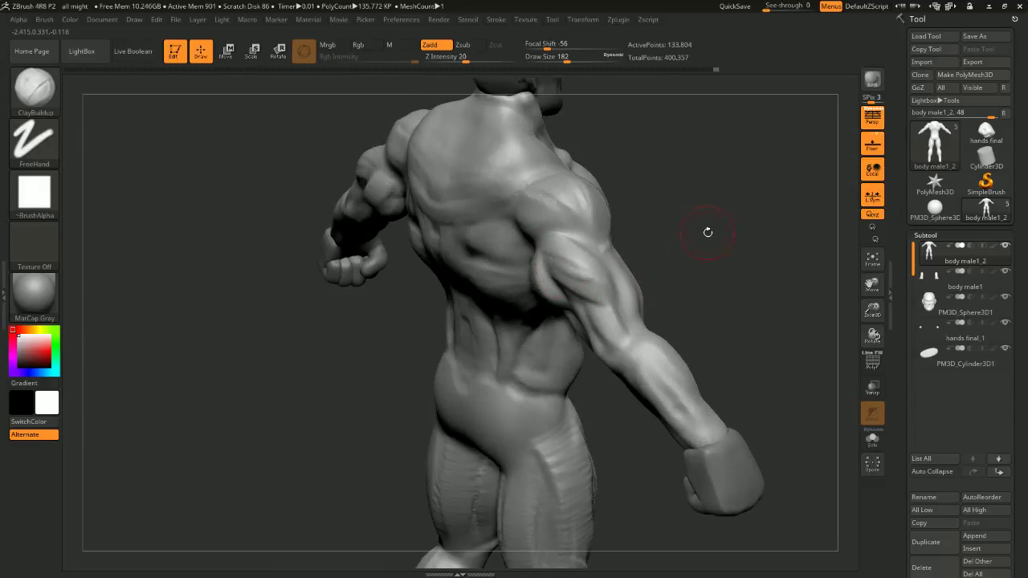
drag(708, 232, 556, 265)
drag(638, 277, 674, 237)
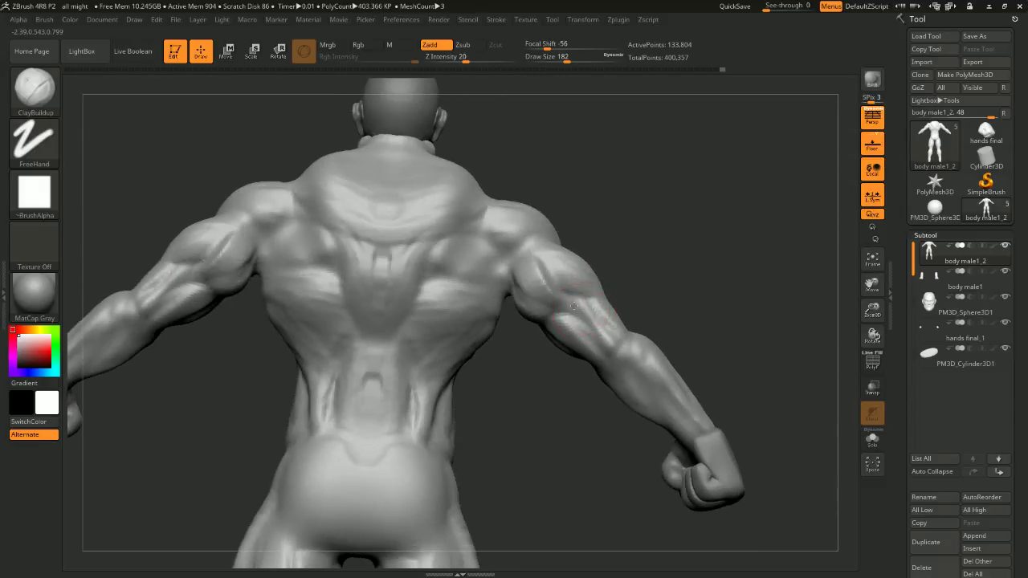
Build up the biceps and the inner upper arm below the front deltoid with ClayBuildup
mouse_move(672, 280)
mouse_down()
mouse_move(619, 301)
mouse_move(610, 278)
mouse_up()
drag(631, 339, 598, 348)
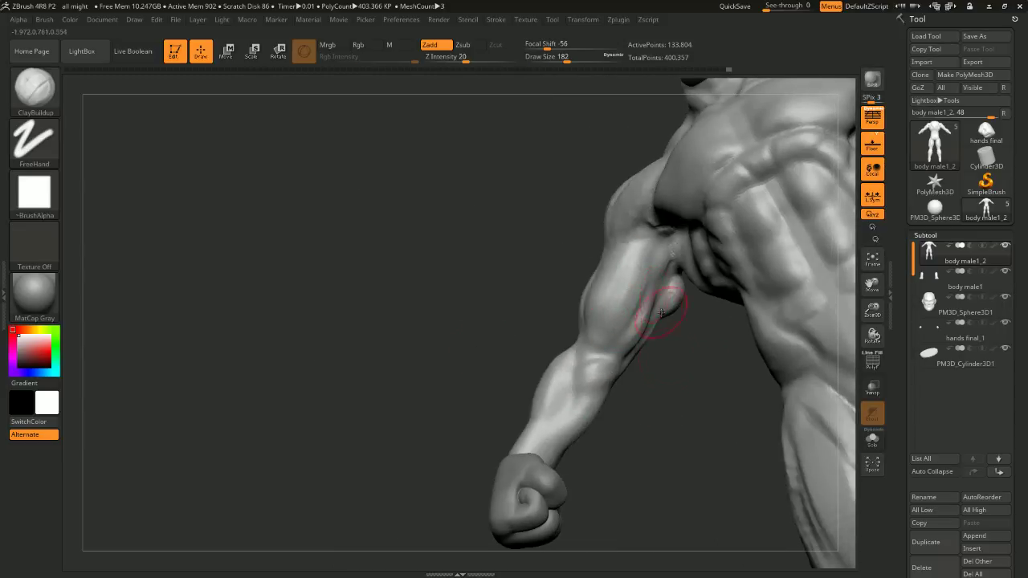
drag(661, 312, 621, 292)
mouse_move(599, 338)
mouse_down()
mouse_move(625, 258)
mouse_move(568, 302)
mouse_up()
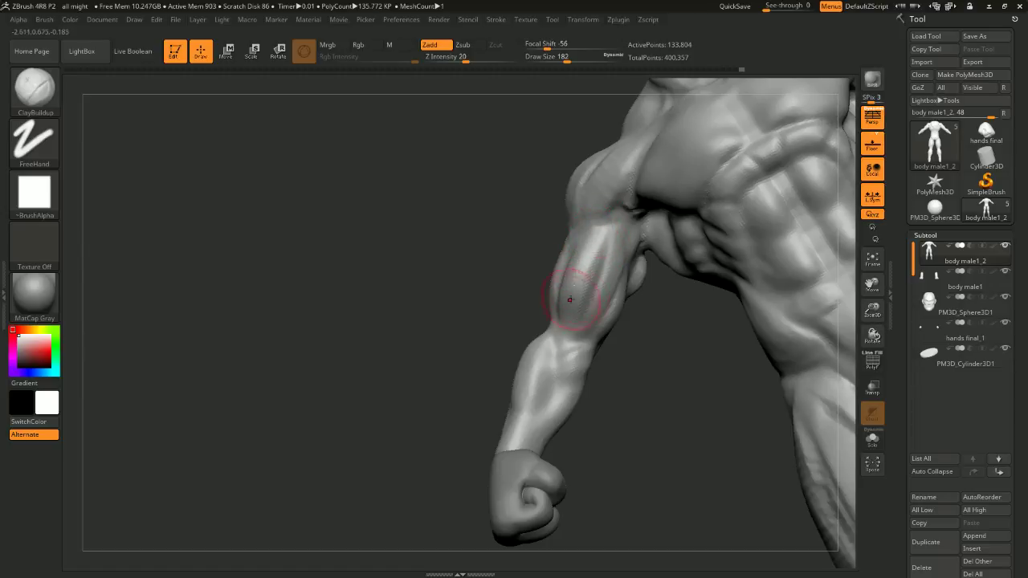
drag(623, 225, 609, 256)
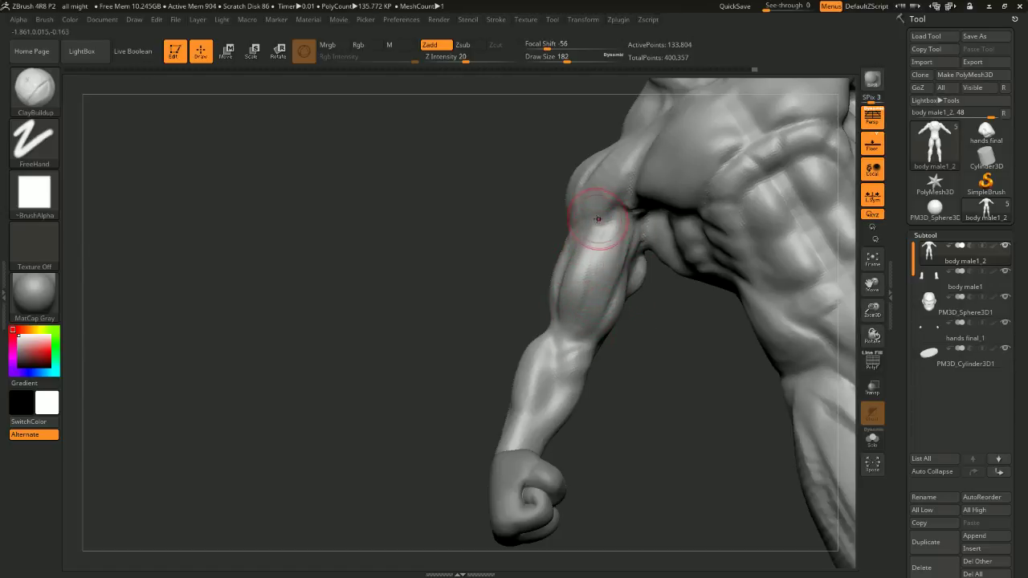
drag(657, 353, 671, 277)
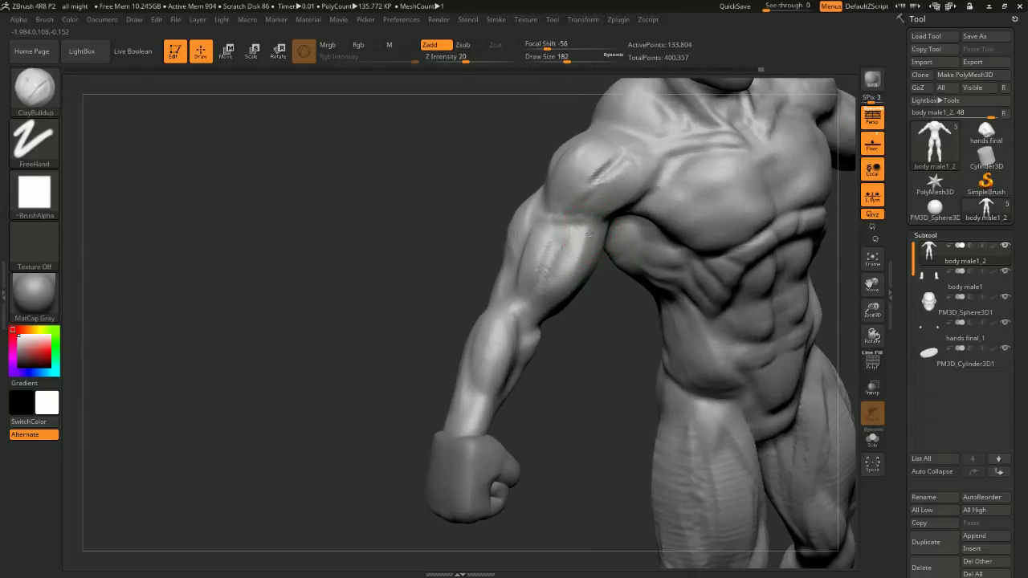
drag(590, 234, 573, 255)
drag(671, 345, 627, 344)
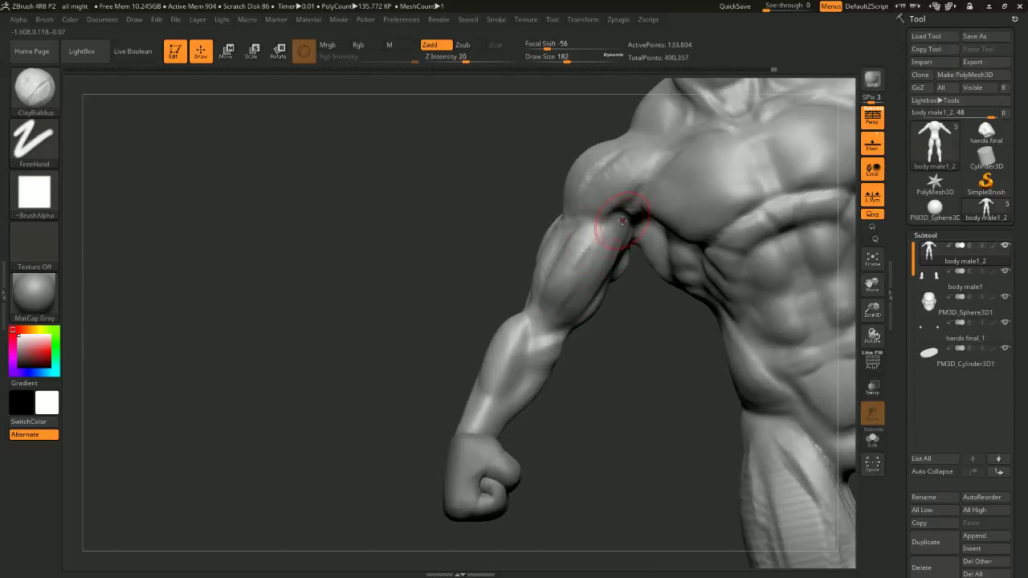
mouse_move(593, 359)
mouse_down()
mouse_move(615, 367)
mouse_move(584, 399)
mouse_up()
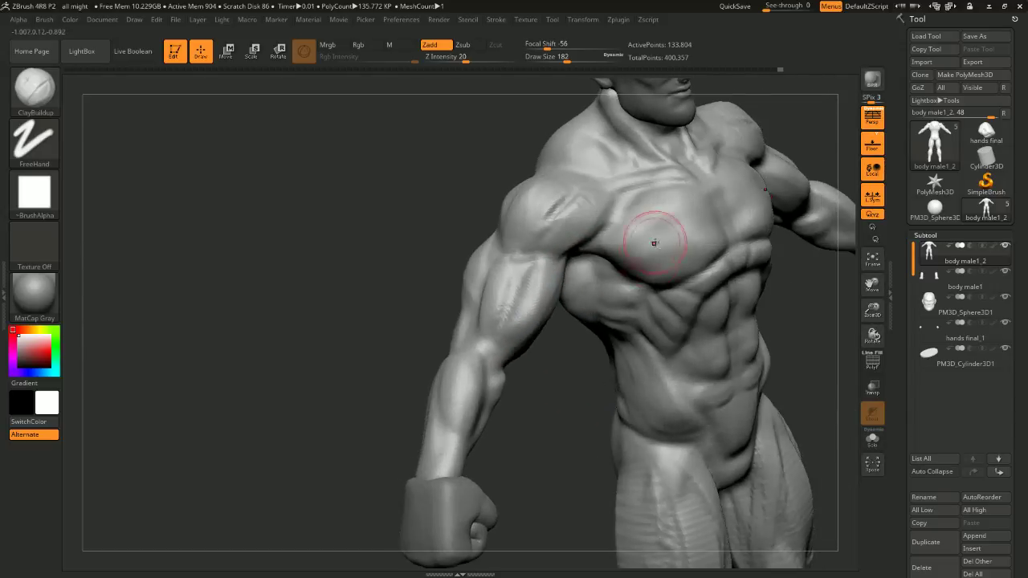
Set the draw size to 128 and make the PM3D_Sphere3D1 head subtool active from the front
key(space)
drag(638, 242, 629, 242)
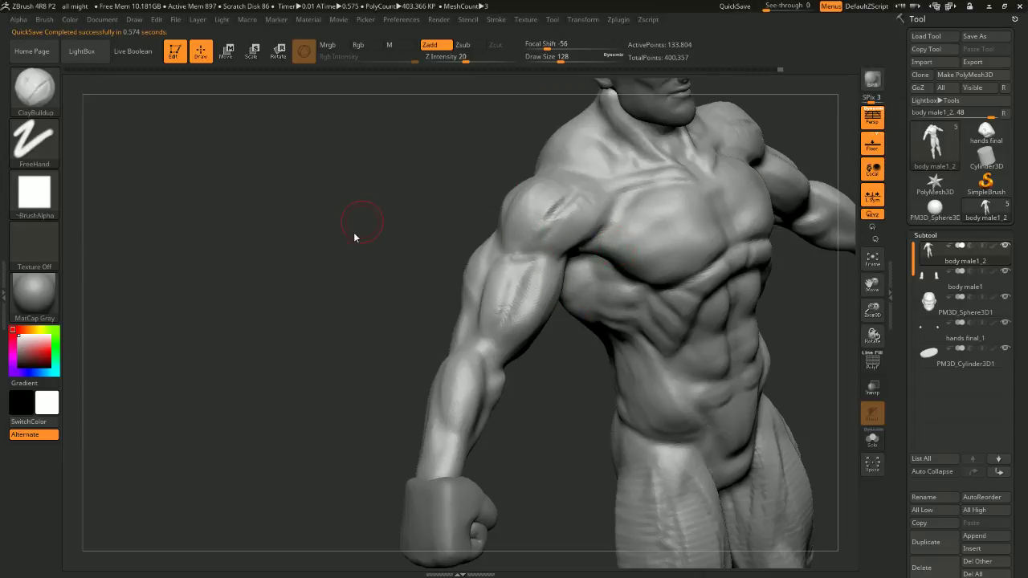
mouse_move(581, 373)
shift+mouse_down()
mouse_move(683, 281)
mouse_move(804, 215)
mouse_move(751, 214)
shift+mouse_up()
mouse_move(526, 376)
mouse_down()
mouse_move(500, 386)
mouse_move(510, 373)
mouse_up()
alt+drag(458, 152, 278, 165)
mouse_move(673, 169)
alt+mouse_down()
mouse_move(661, 172)
mouse_move(656, 159)
alt+mouse_up()
alt+click(472, 145)
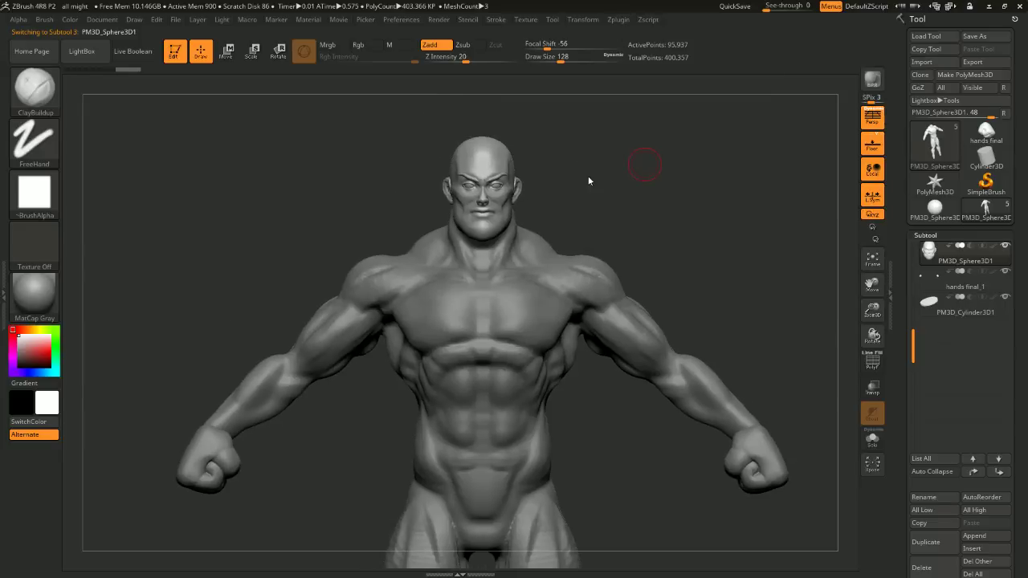
Frame the head closely from the front and set the draw size to 71
alt+drag(593, 170, 646, 210)
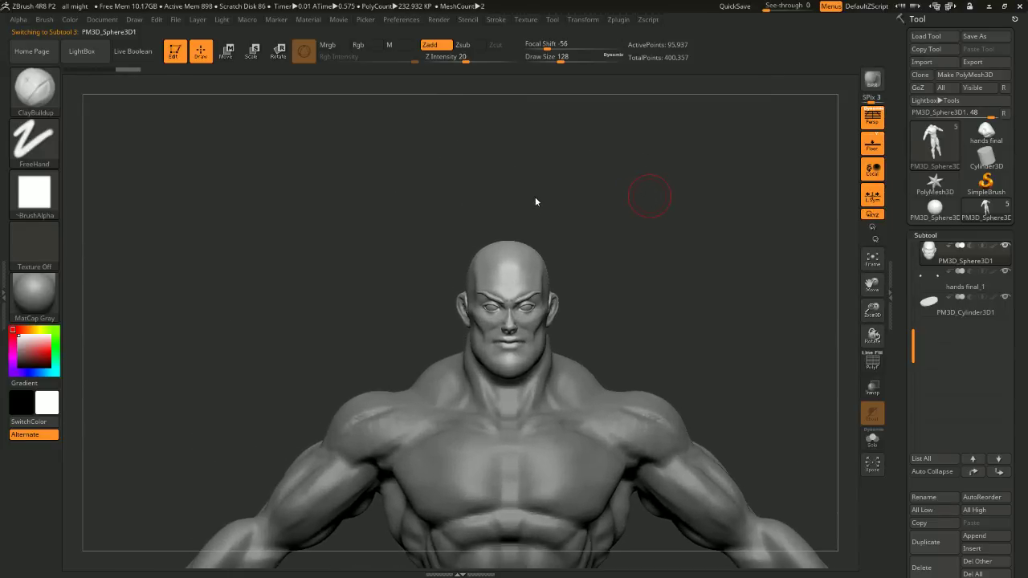
mouse_move(632, 179)
alt+mouse_down()
mouse_move(655, 168)
mouse_move(653, 155)
alt+mouse_up()
key(space)
click(613, 228)
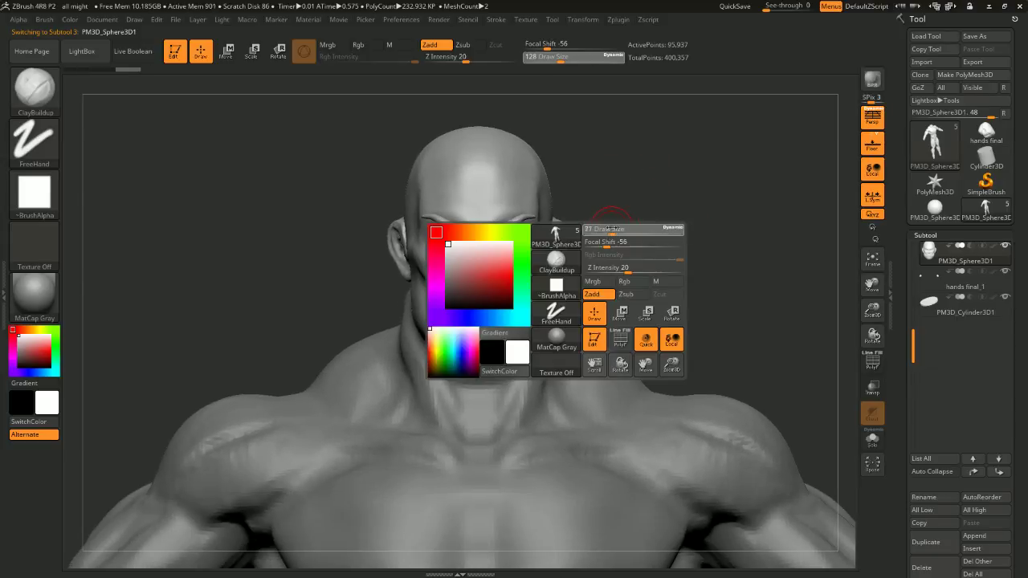
alt+drag(633, 229, 669, 248)
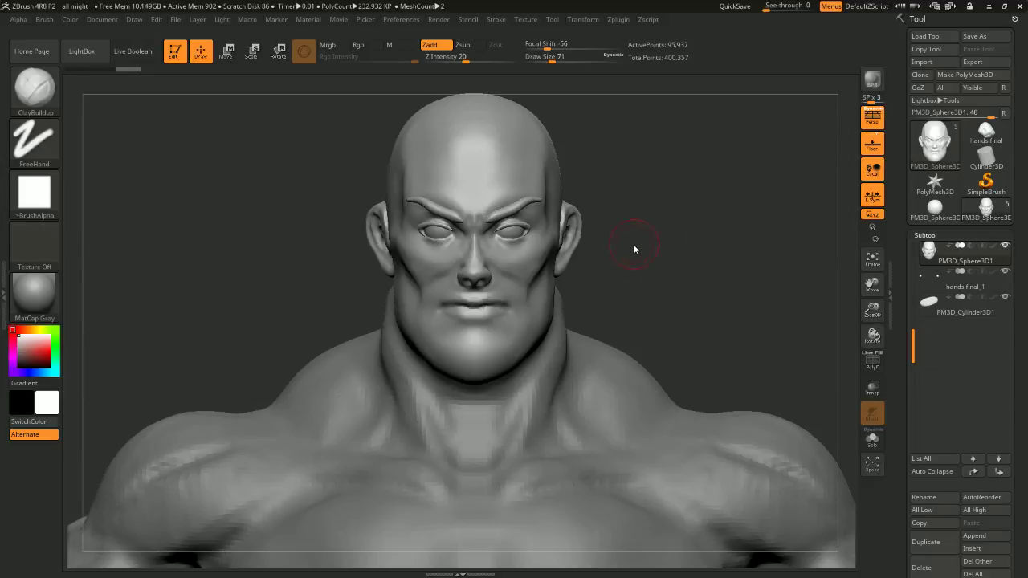
alt+drag(633, 245, 555, 199)
shift+drag(745, 157, 761, 147)
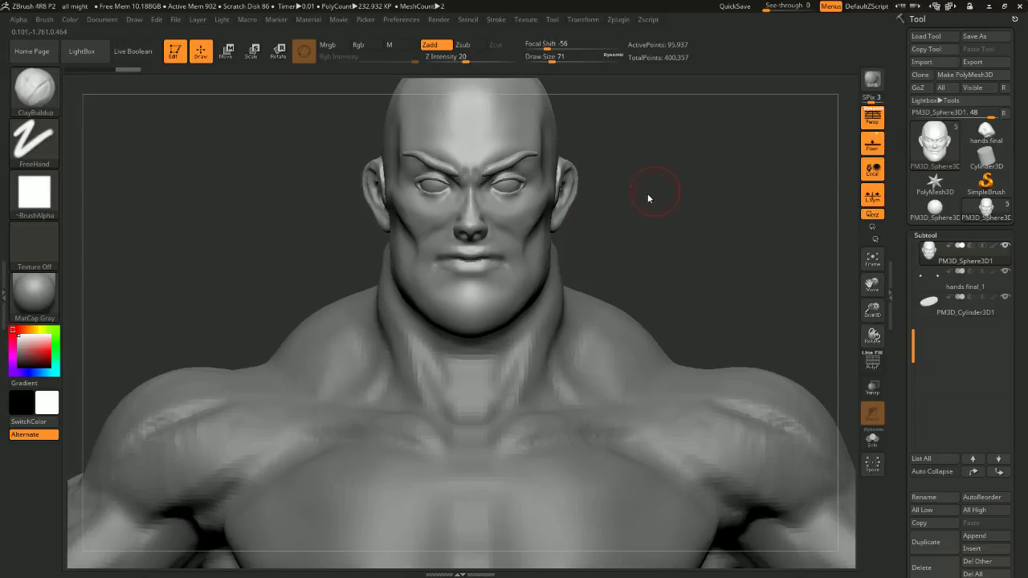
Set the draw size to 108 and smooth the chin and jawline of the head
mouse_move(651, 152)
mouse_down()
mouse_move(689, 184)
mouse_move(703, 233)
mouse_move(519, 311)
mouse_move(523, 302)
mouse_up()
drag(664, 238, 729, 258)
mouse_move(651, 266)
mouse_down()
mouse_move(667, 266)
mouse_move(601, 271)
mouse_up()
key(space)
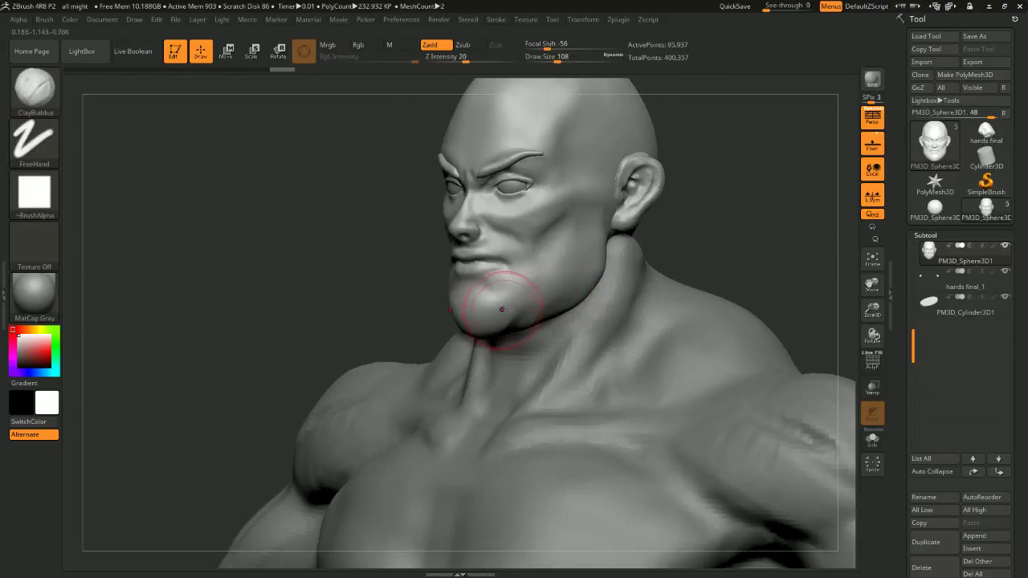
shift+drag(669, 234, 654, 232)
shift+drag(453, 282, 522, 293)
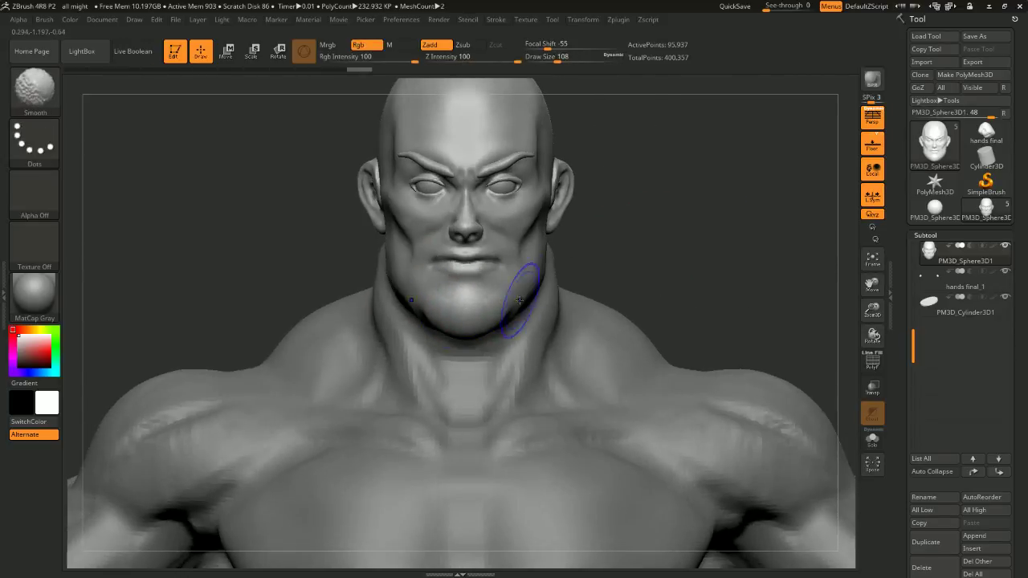
Hide the eyebrow polygroups on the head and smooth the brow area above the eyes
mouse_move(677, 214)
alt+mouse_down()
mouse_move(711, 206)
mouse_move(633, 225)
mouse_move(637, 216)
alt+mouse_up()
ctrl+shift+click(475, 199)
ctrl+shift+click(494, 172)
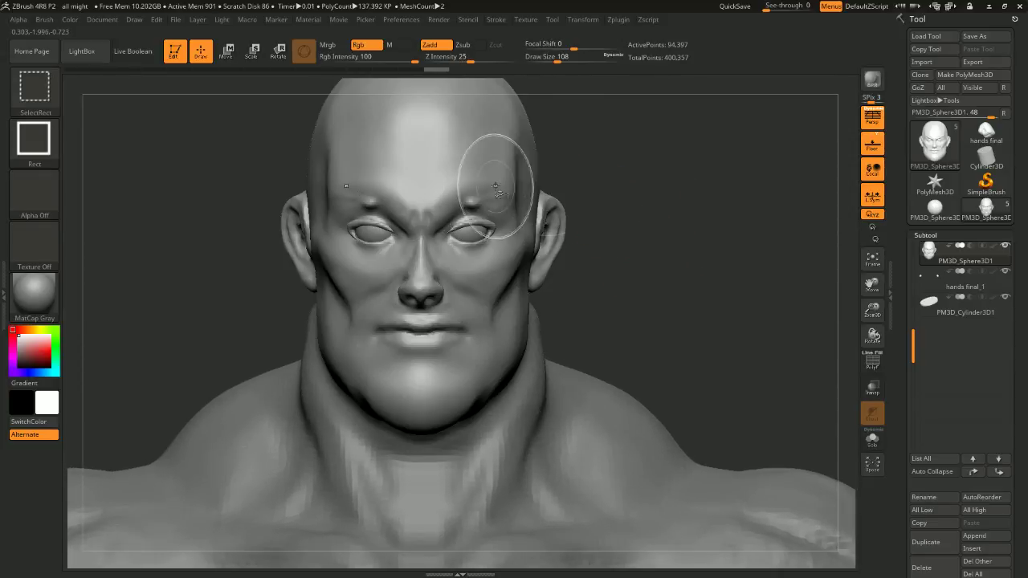
mouse_move(614, 151)
mouse_down()
mouse_move(476, 203)
mouse_move(471, 190)
mouse_up()
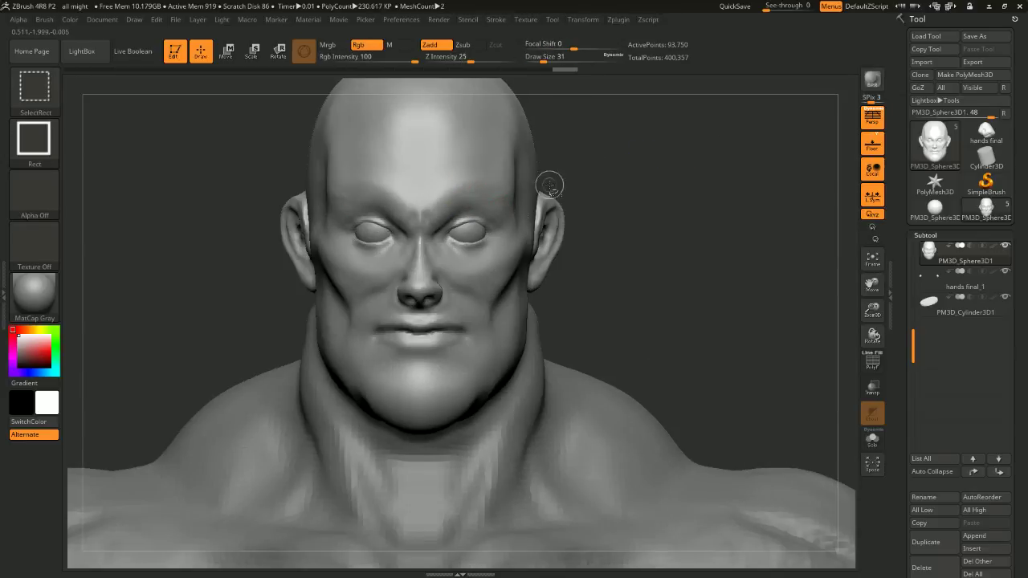
drag(659, 176, 613, 167)
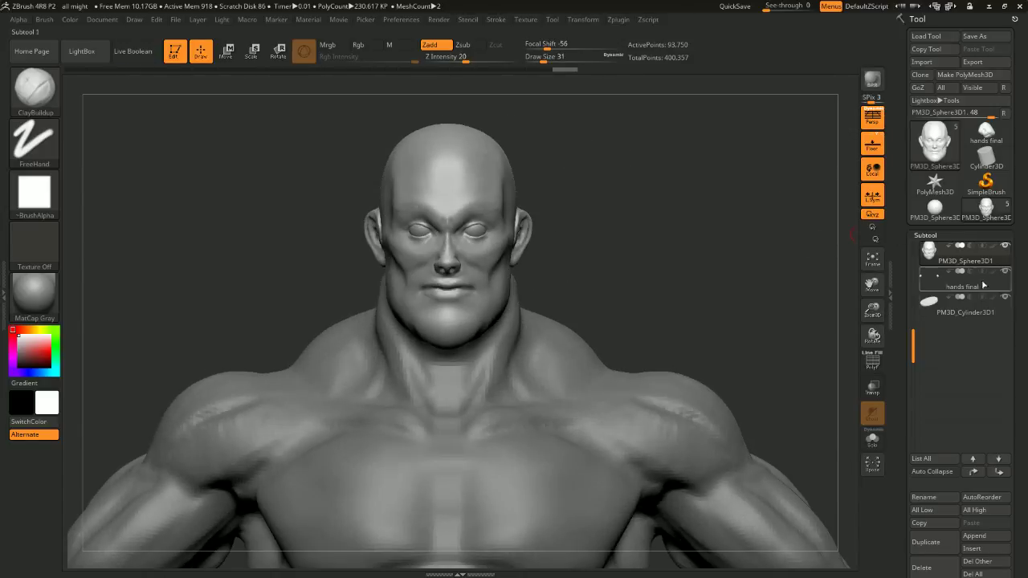
Set the draw size to 145 and pull the inner brows down toward the nose bridge with the Move brush
alt+drag(557, 179, 557, 227)
key(space)
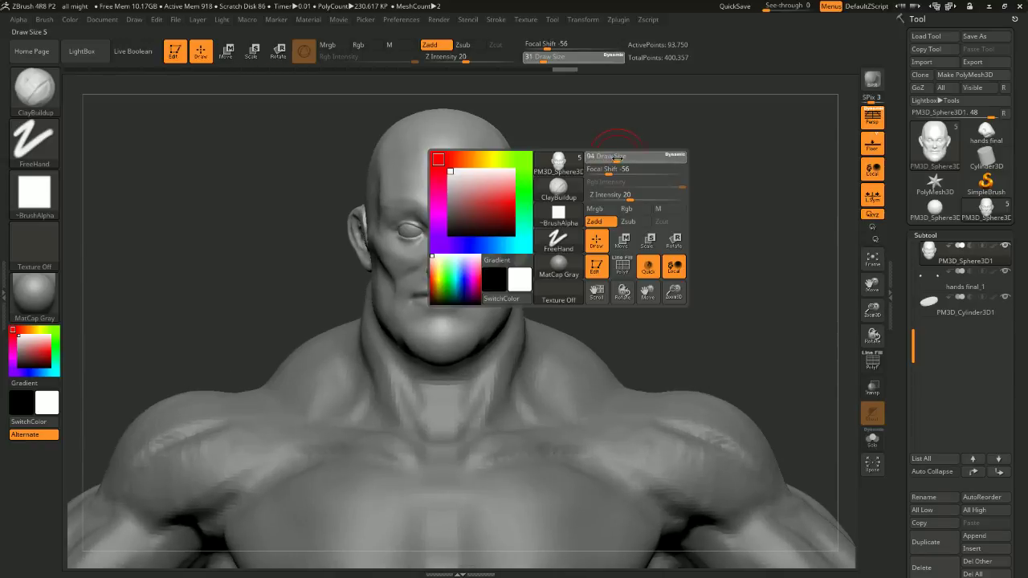
click(623, 159)
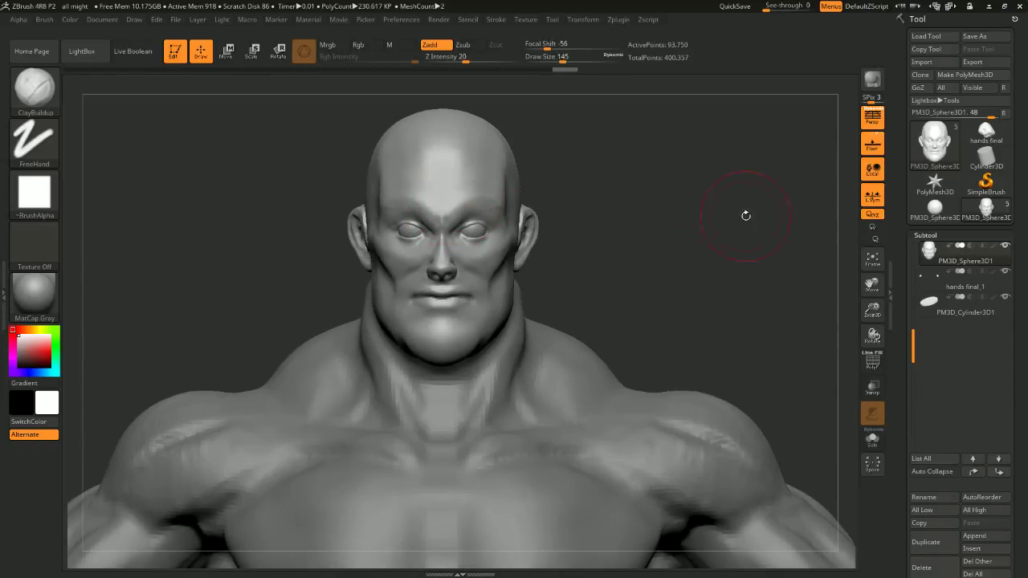
mouse_move(659, 157)
mouse_down()
mouse_move(670, 176)
mouse_move(674, 165)
mouse_up()
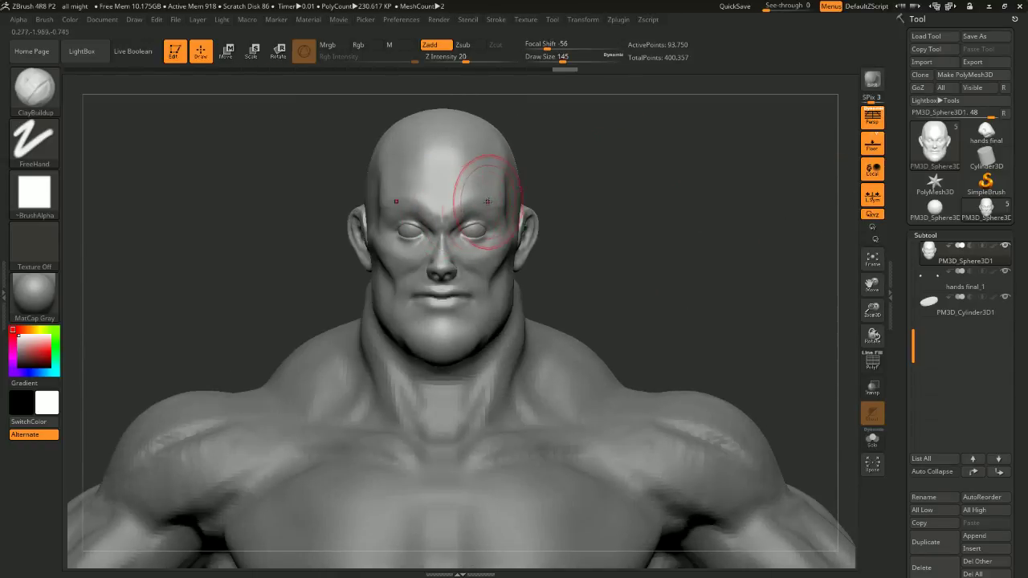
key(b)
key(m)
key(v)
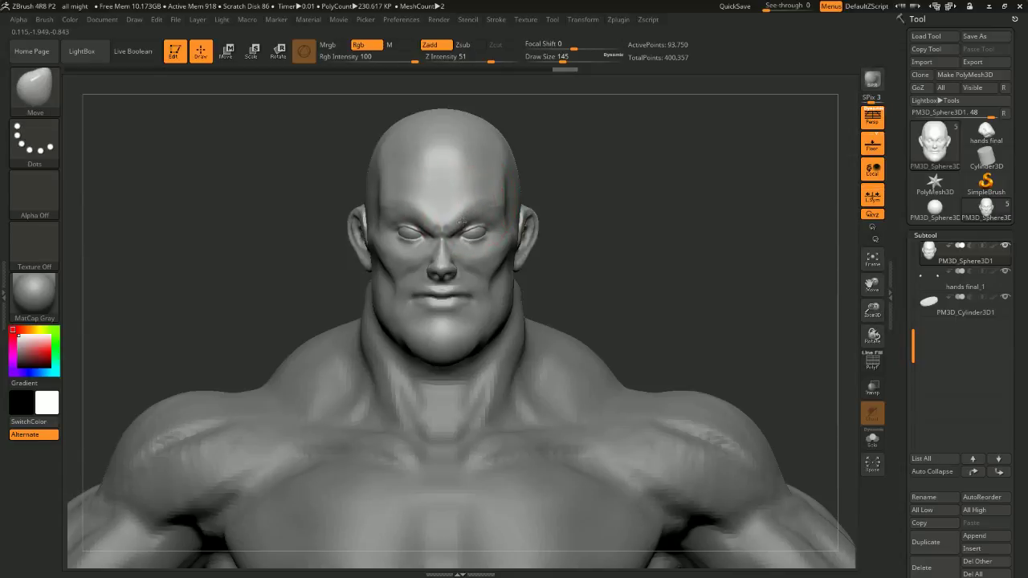
Pull the mouth corners outward into a wide grin with the Move brush and smooth the surrounding cheeks
mouse_move(563, 193)
mouse_down()
mouse_move(719, 159)
mouse_move(727, 142)
mouse_move(643, 154)
mouse_up()
alt+drag(643, 155, 673, 175)
key(space)
drag(673, 175, 615, 189)
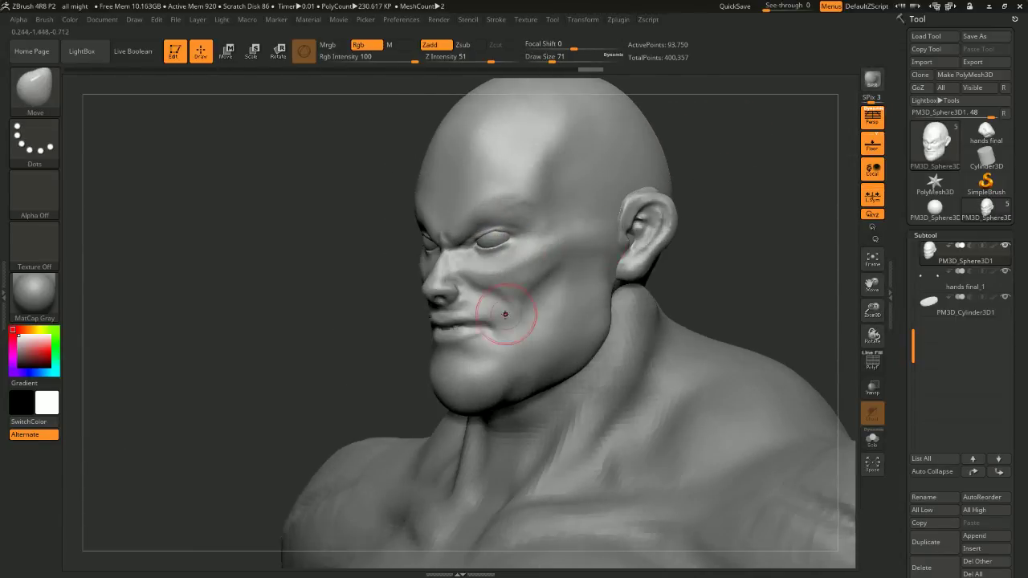
key(space)
mouse_move(505, 315)
mouse_down()
mouse_move(492, 324)
mouse_move(499, 318)
mouse_up()
shift+drag(744, 222, 780, 210)
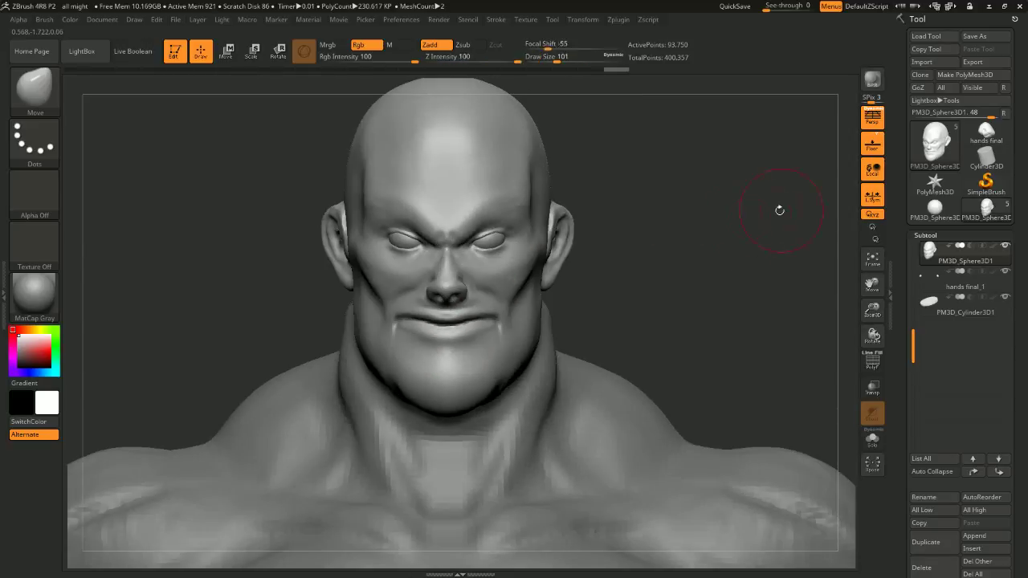
Mask the mouth area between the lips and chin at draw size 56, and invert the mask
key(space)
drag(637, 270, 597, 294)
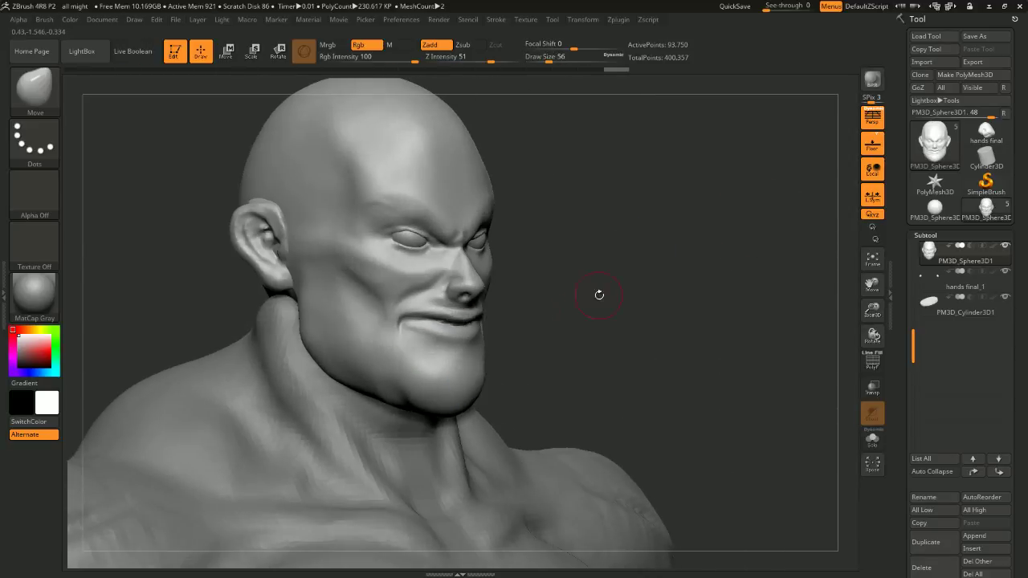
key(ctrl)
ctrl+drag(417, 346, 457, 345)
drag(598, 309, 558, 309)
ctrl+drag(423, 343, 476, 337)
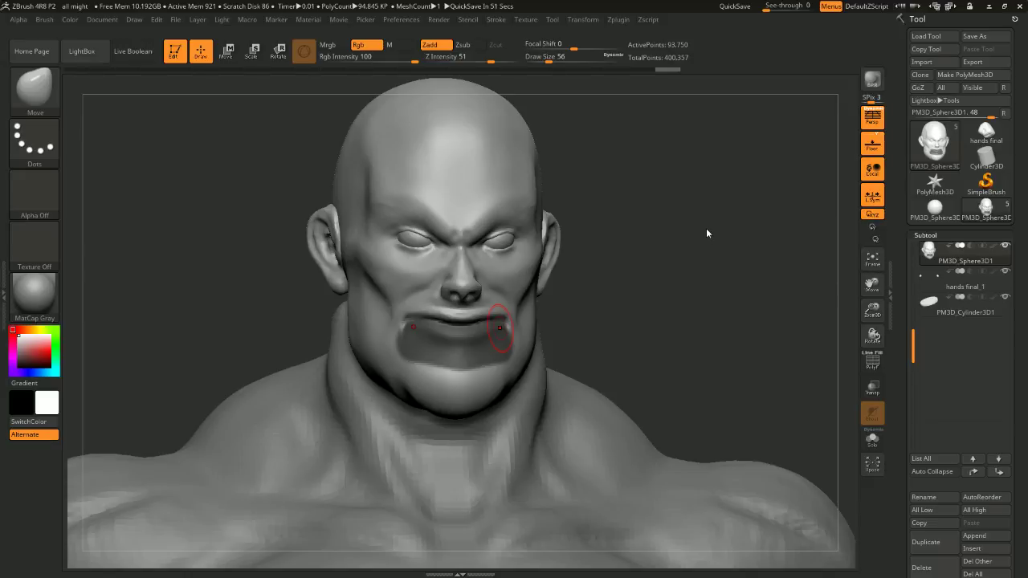
drag(706, 233, 646, 300)
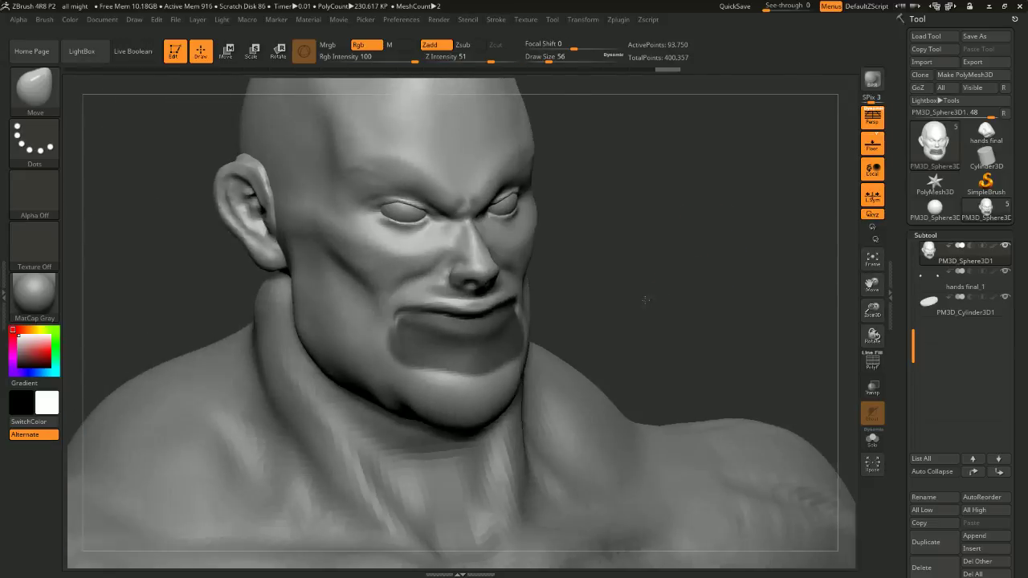
key(ctrl)
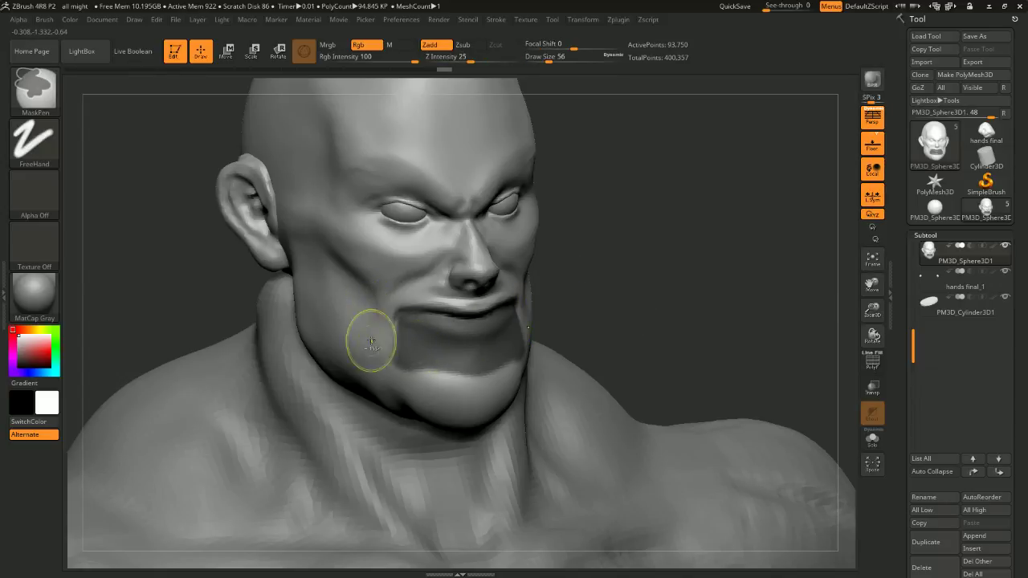
mouse_move(729, 251)
shift+mouse_down()
mouse_move(689, 241)
mouse_move(709, 266)
mouse_move(642, 265)
mouse_move(670, 266)
shift+mouse_up()
ctrl+click(717, 257)
Try to push the unmasked mouth area inward with the Move brush, and undo the attempt
key(space)
drag(446, 326, 426, 354)
drag(673, 283, 723, 259)
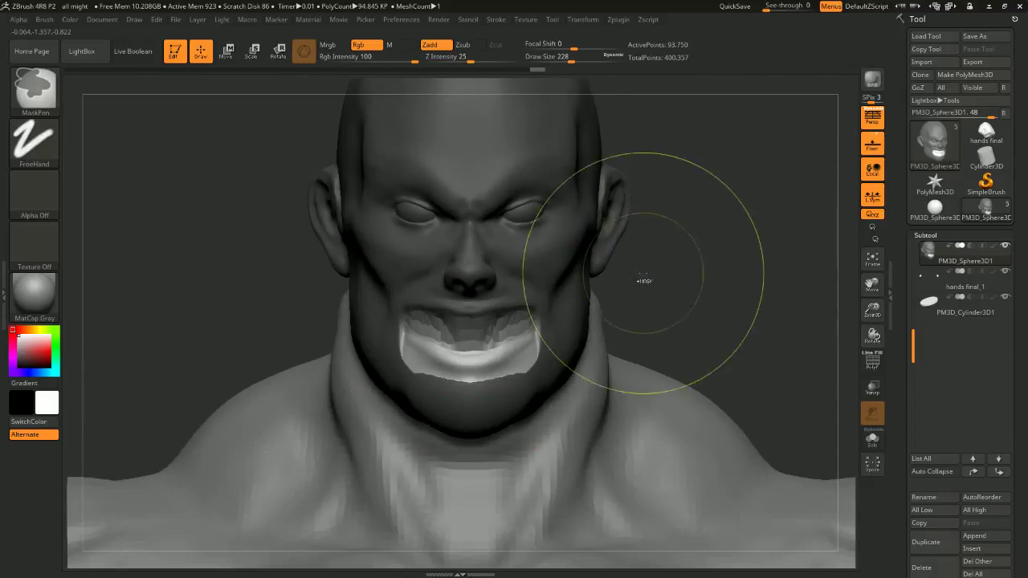
key(space)
drag(689, 291, 669, 291)
drag(675, 291, 743, 296)
mouse_move(501, 322)
mouse_down()
mouse_move(491, 326)
mouse_move(528, 329)
mouse_up()
key(ctrl)
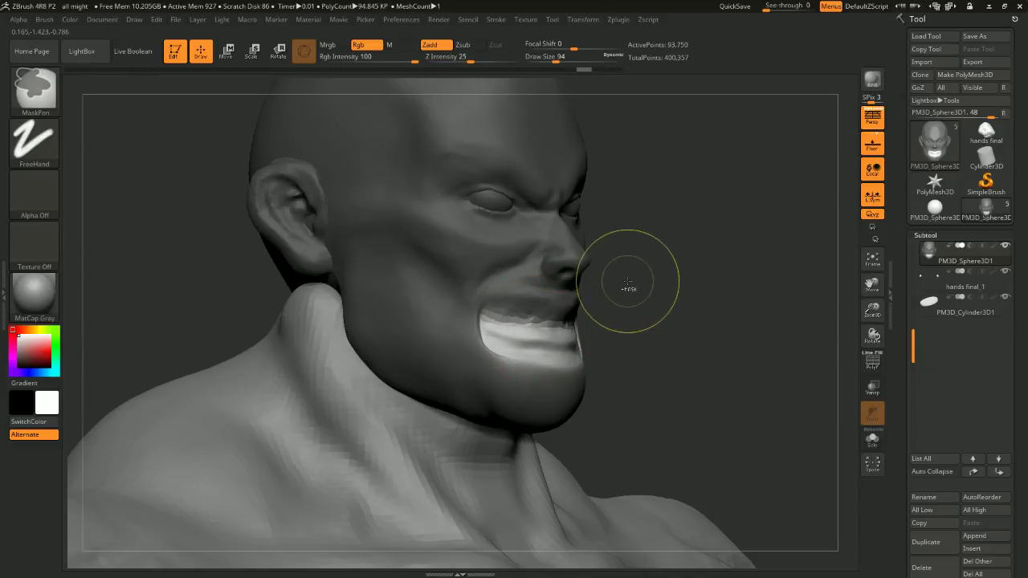
key(ctrl+z)
key(ctrl+z)
key(ctrl+z)
Refine the mask along the upper lip and mouth corner at draw size 20, and set the draw size to 128
key(space)
mouse_move(651, 259)
mouse_down()
mouse_move(604, 265)
mouse_move(652, 253)
mouse_up()
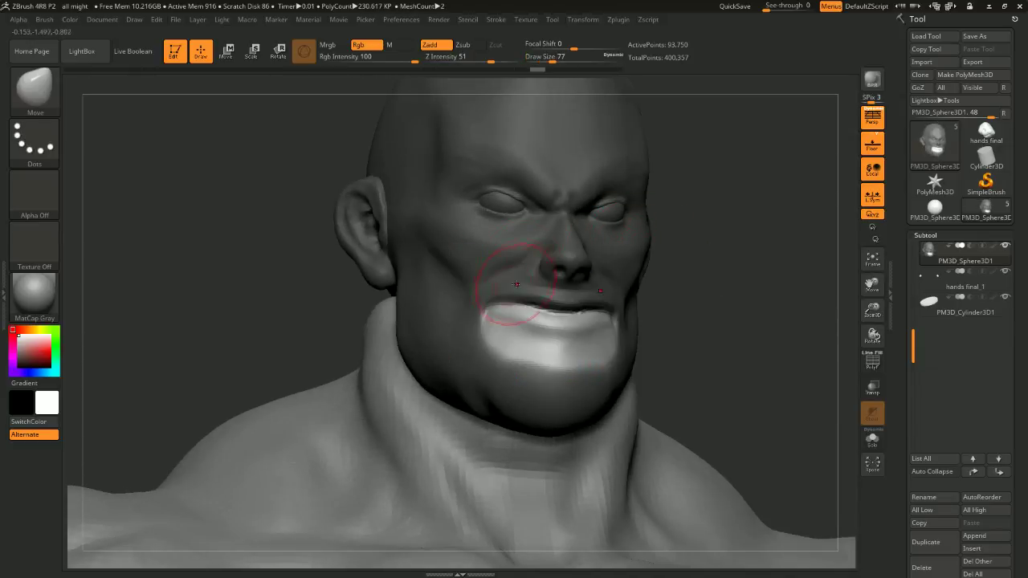
key(space)
drag(524, 272, 509, 272)
key(ctrl)
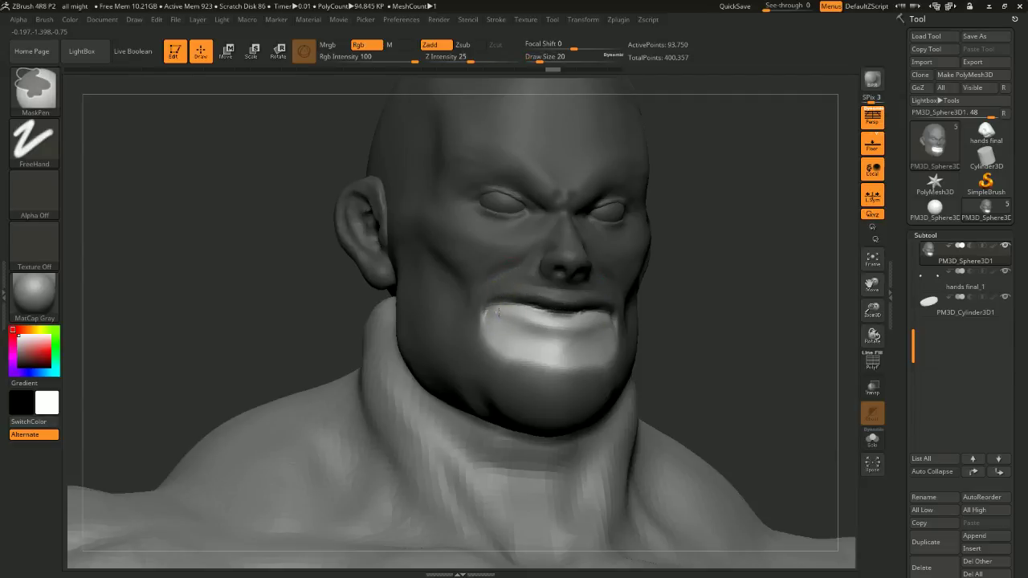
key(space)
drag(726, 273, 769, 287)
drag(750, 278, 763, 280)
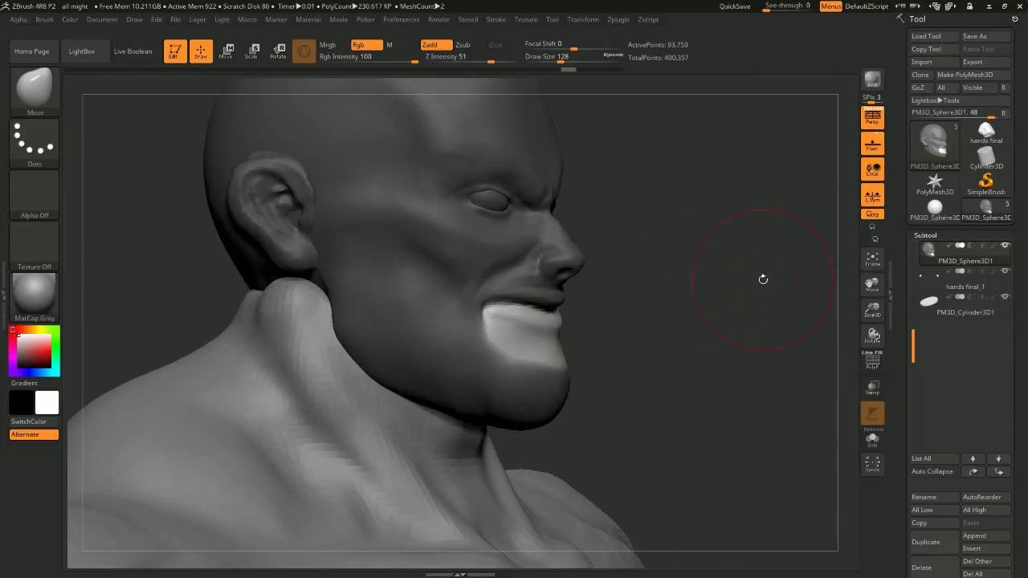
Blur the mask edge around the mouth and upper chin
ctrl+click(482, 379)
key(space)
ctrl+click(503, 381)
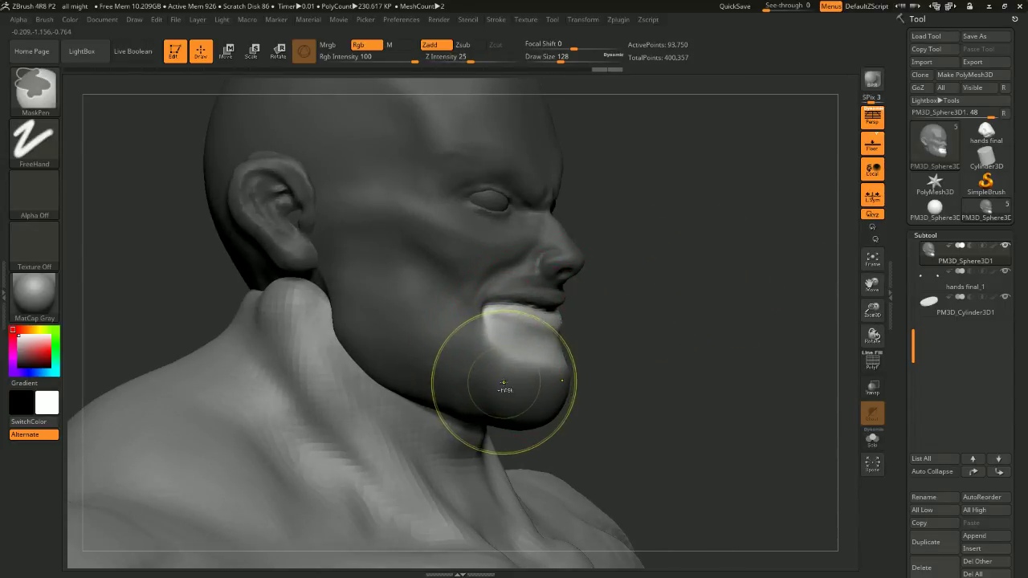
Clear the leftover masking inside the mouth area at draw size 46, and set the draw size to 158
key(space)
drag(638, 312, 543, 294)
key(ctrl)
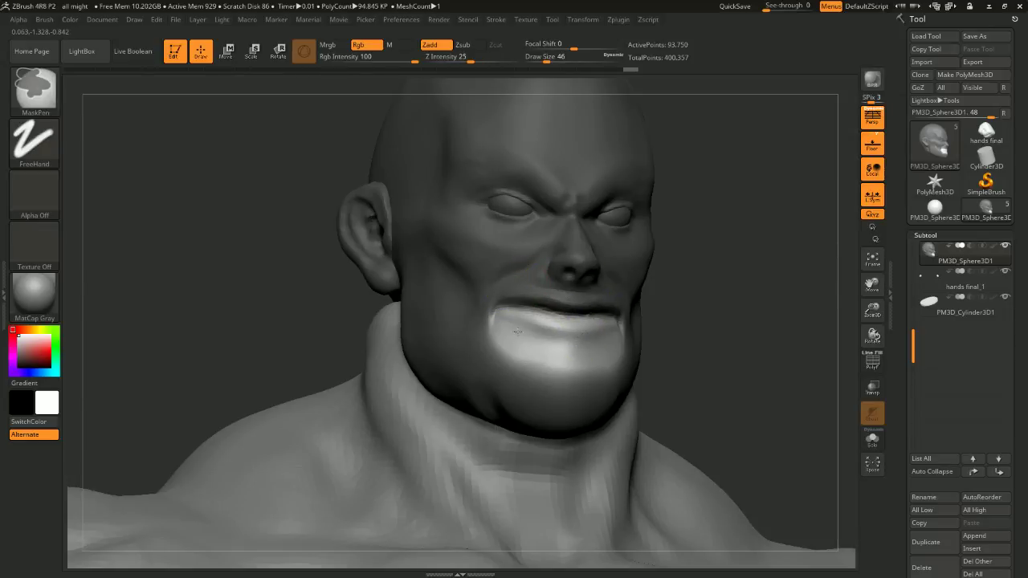
ctrl+alt+drag(518, 332, 584, 337)
key(space)
click(738, 272)
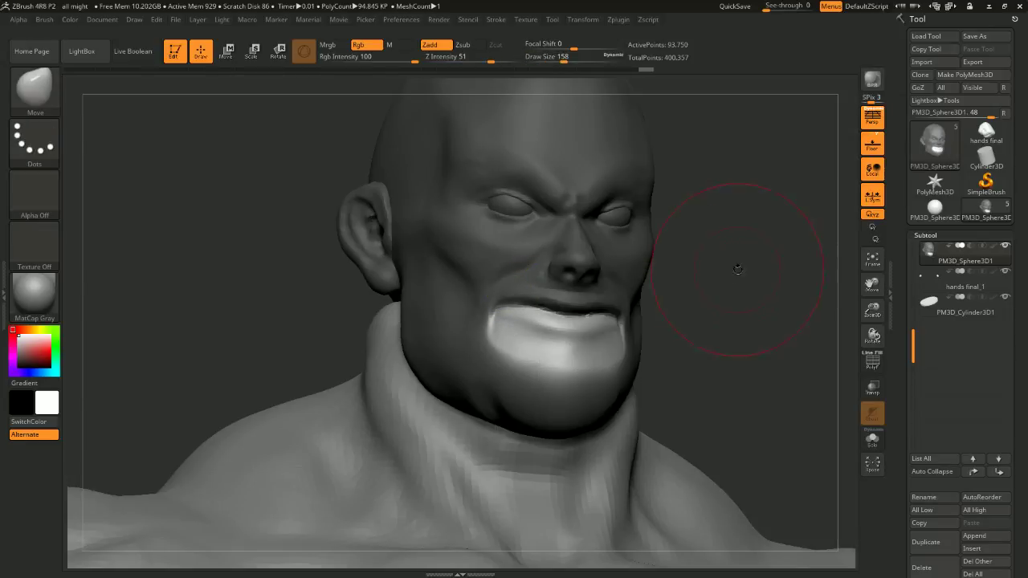
Try to reshape the unmasked mouth area with the Move brush at draw size 158, and undo the strokes
drag(738, 269, 792, 270)
drag(550, 331, 540, 345)
drag(664, 328, 651, 326)
key(ctrl+z)
key(ctrl+z)
Try a mask stroke near the mouth corner at draw size 77, and undo it
key(space)
click(653, 314)
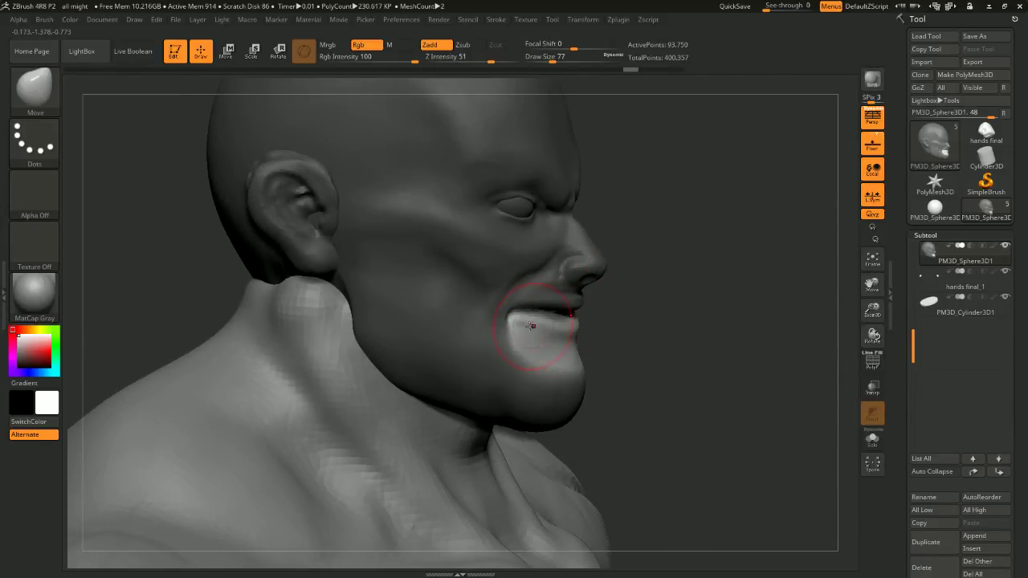
alt+drag(679, 318, 682, 258)
ctrl+drag(534, 341, 495, 335)
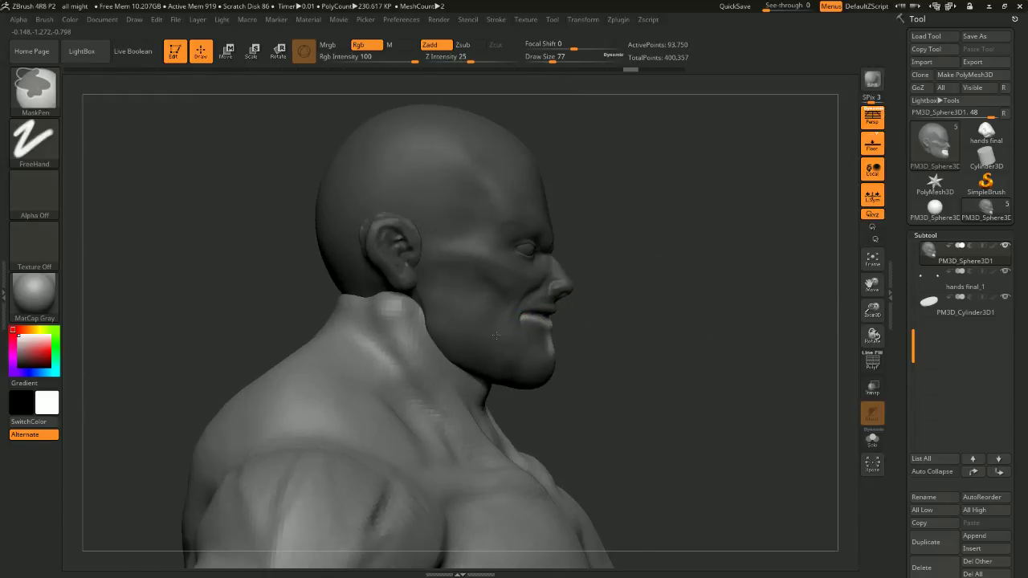
key(ctrl+z)
drag(679, 336, 546, 334)
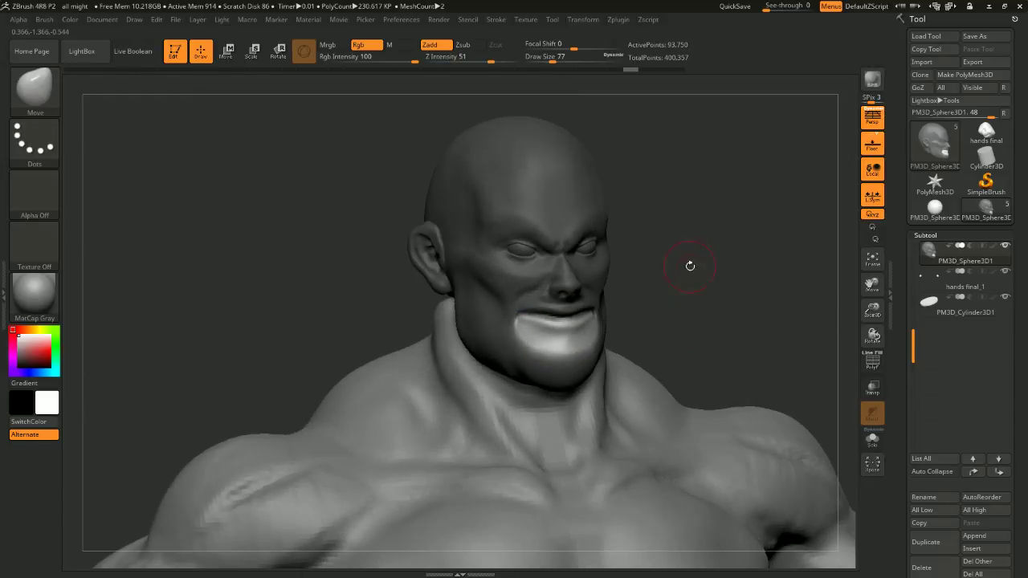
drag(690, 266, 701, 279)
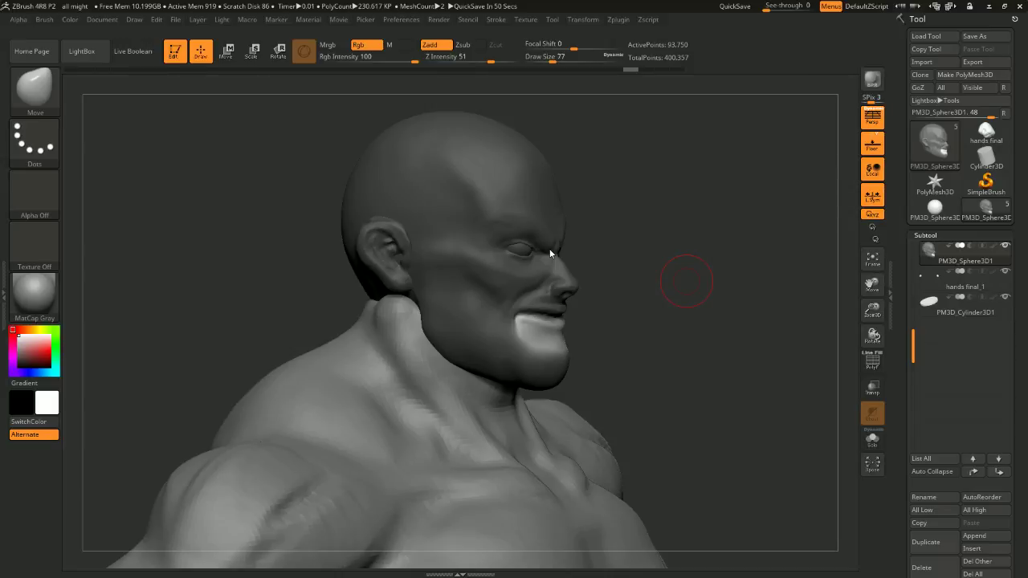
mouse_move(617, 260)
mouse_down()
mouse_move(678, 242)
mouse_move(650, 221)
mouse_move(653, 256)
mouse_move(667, 240)
mouse_move(651, 276)
mouse_move(549, 270)
mouse_move(613, 284)
mouse_move(596, 230)
mouse_up()
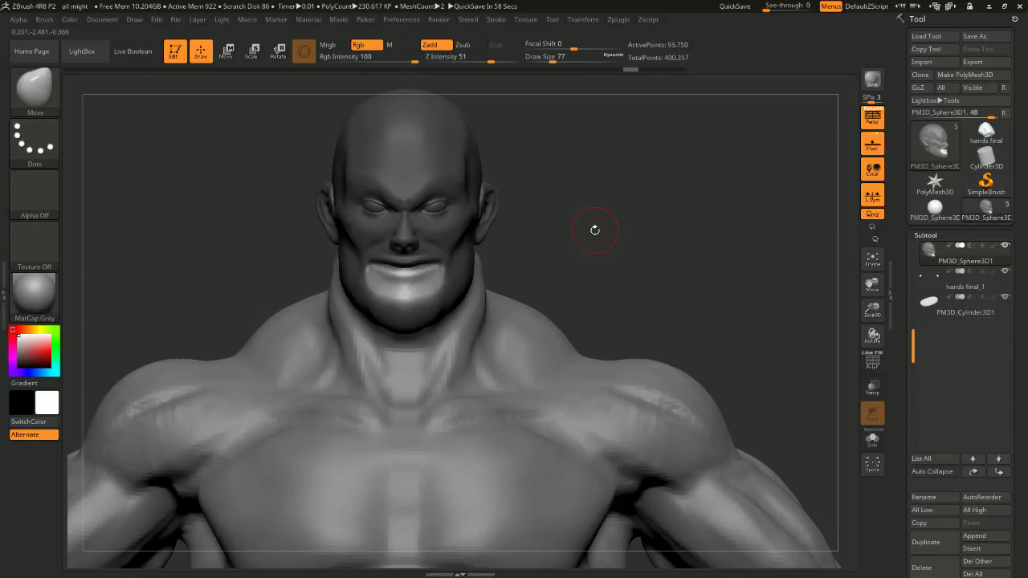
mouse_move(498, 284)
mouse_down()
mouse_move(579, 236)
mouse_move(632, 233)
mouse_move(608, 215)
mouse_move(635, 204)
mouse_move(664, 255)
mouse_move(609, 252)
mouse_move(591, 233)
mouse_move(696, 200)
mouse_move(658, 257)
mouse_up()
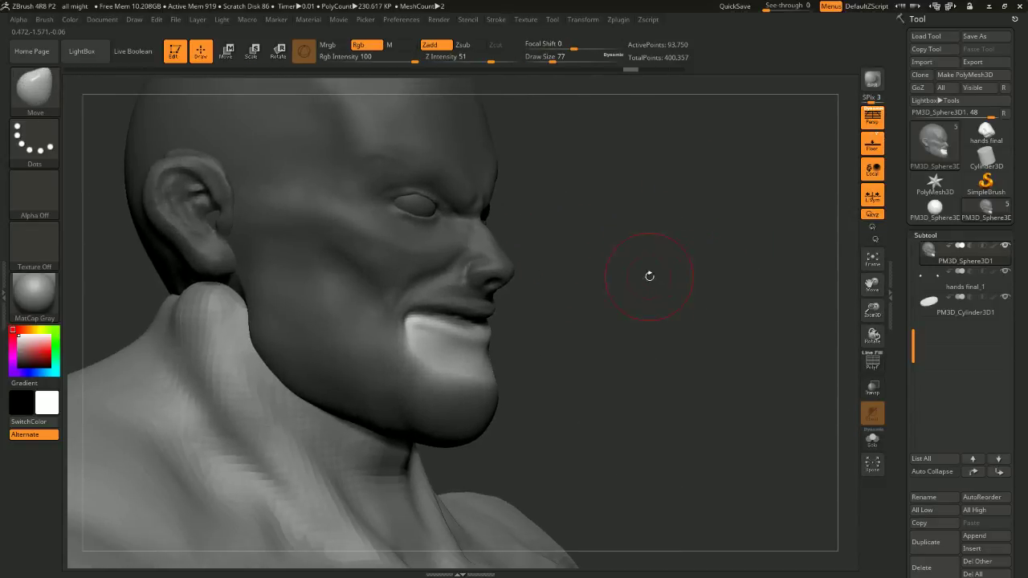
Touch up the mask at the mouth corner and along the upper lip at draw size 25
key(space)
mouse_move(588, 317)
mouse_down()
mouse_move(576, 316)
mouse_move(625, 300)
mouse_move(495, 320)
mouse_up()
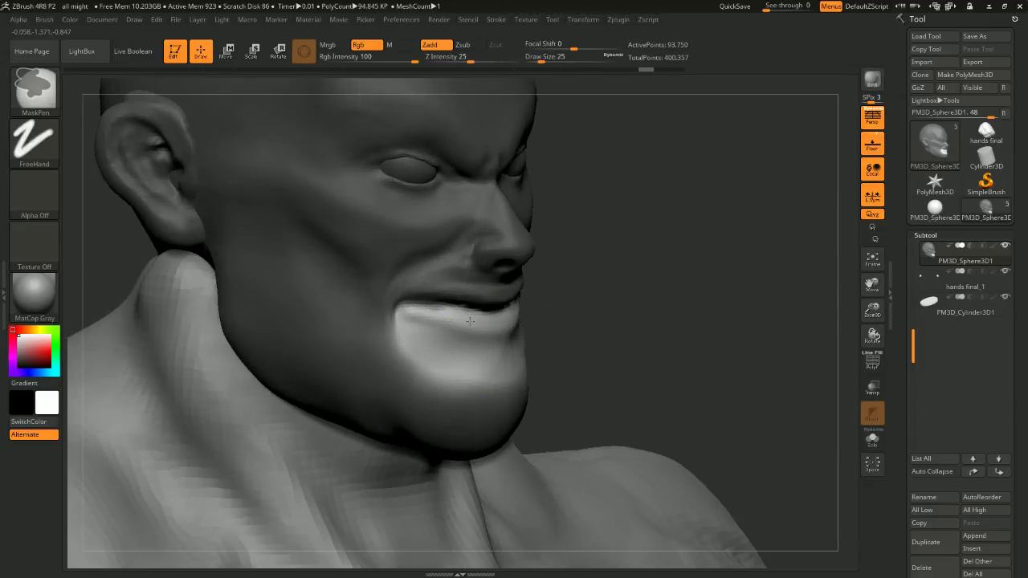
ctrl+click(414, 319)
drag(621, 297, 553, 276)
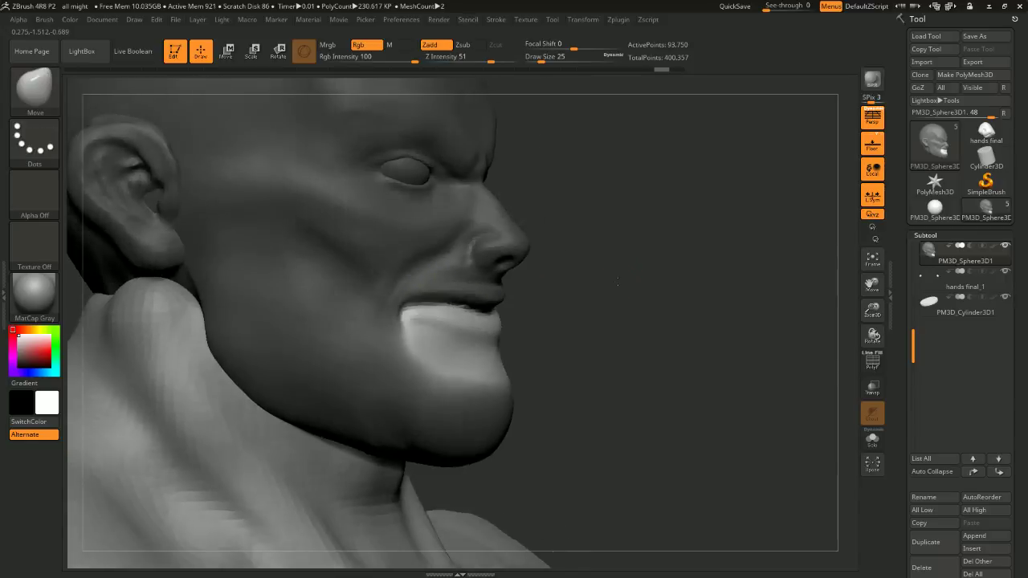
Push the unmasked mouth area inward under the upper lip with the Move brush, starting at draw size 62, and clear the mask
key(bracketright)
drag(629, 273, 575, 280)
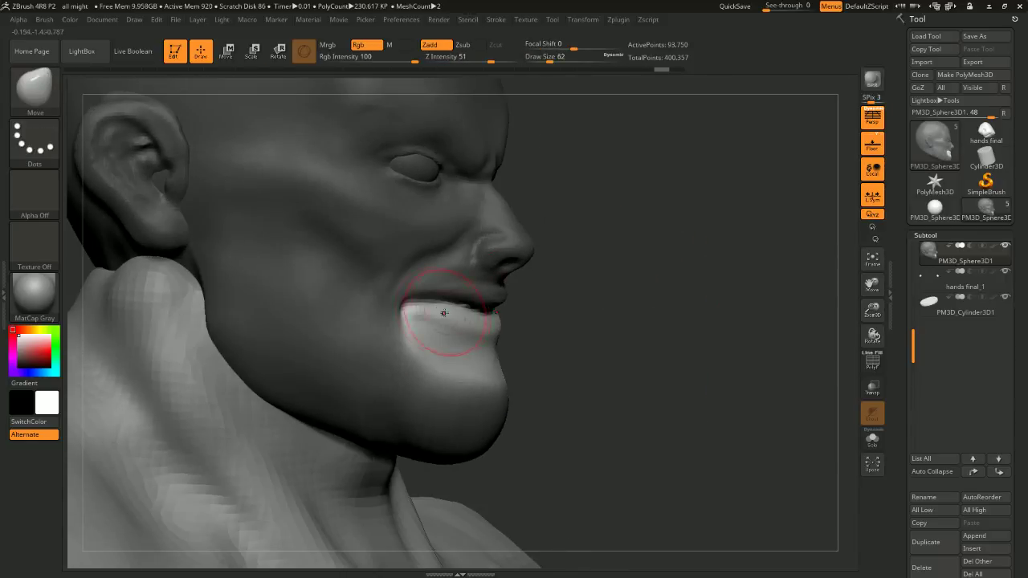
key(space)
click(441, 313)
mouse_move(439, 331)
mouse_down()
mouse_move(447, 350)
mouse_move(483, 354)
mouse_move(450, 341)
mouse_up()
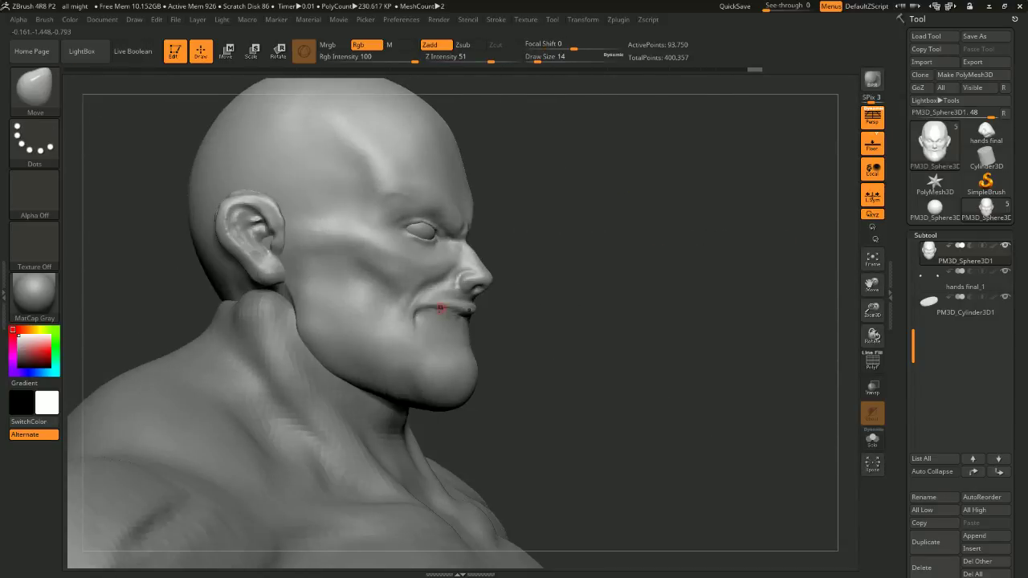
Examine the reshaped mouth and face from the side, front and three-quarter views
mouse_move(546, 296)
mouse_down()
mouse_move(567, 264)
mouse_move(527, 268)
mouse_move(570, 261)
mouse_move(563, 255)
mouse_up()
right_click(526, 268)
right_click(543, 261)
shift+drag(665, 196, 641, 193)
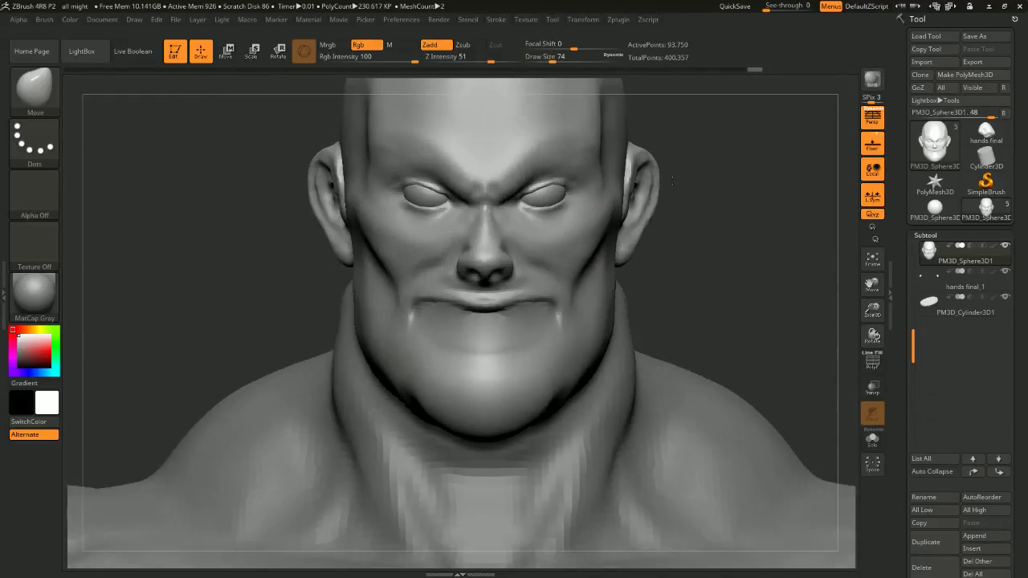
mouse_move(641, 132)
alt+mouse_down()
mouse_move(641, 205)
mouse_move(615, 189)
alt+mouse_up()
right_click(583, 193)
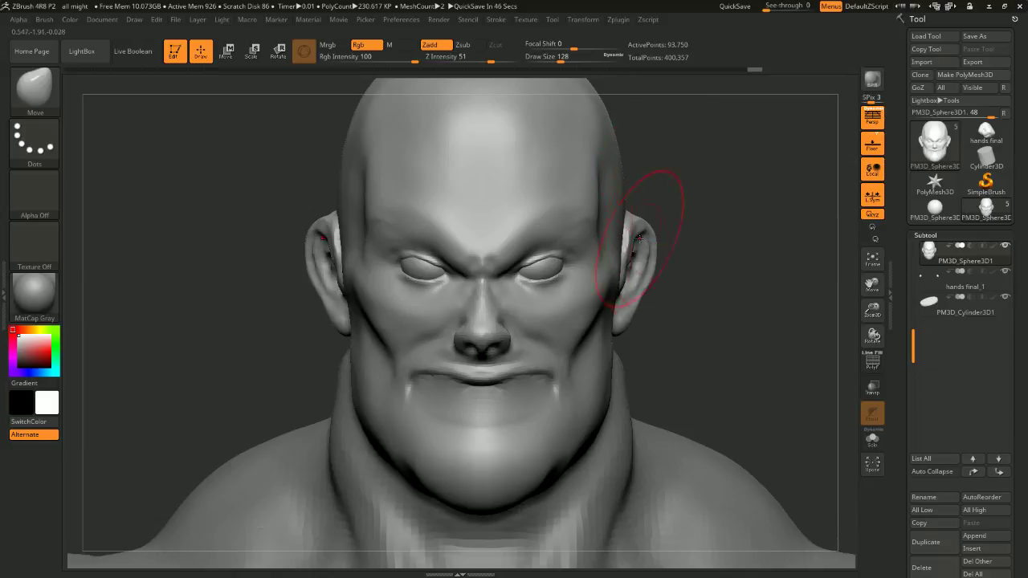
mouse_move(661, 239)
mouse_down()
mouse_move(713, 232)
mouse_move(695, 235)
mouse_up()
key(space)
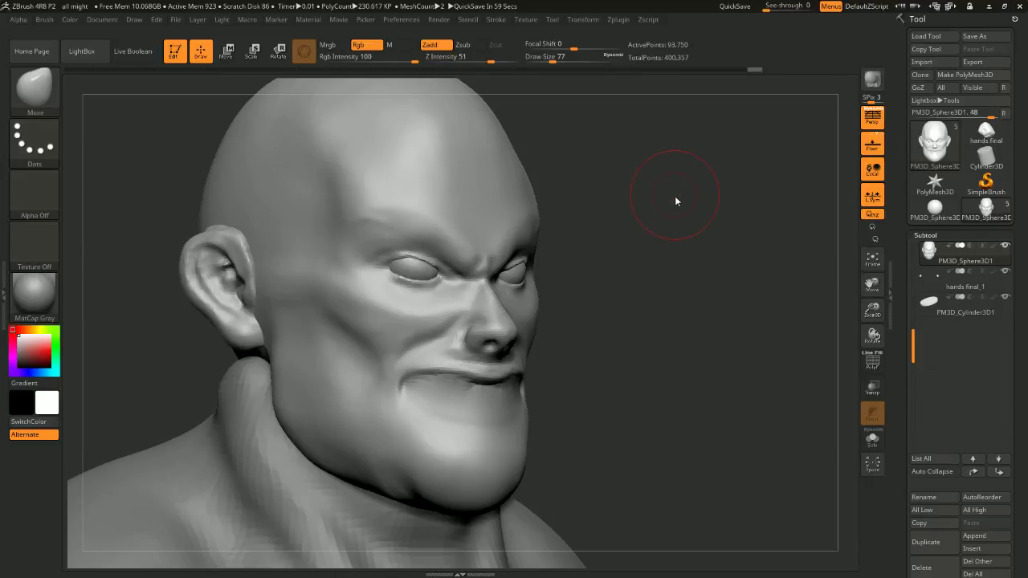
drag(661, 225, 677, 234)
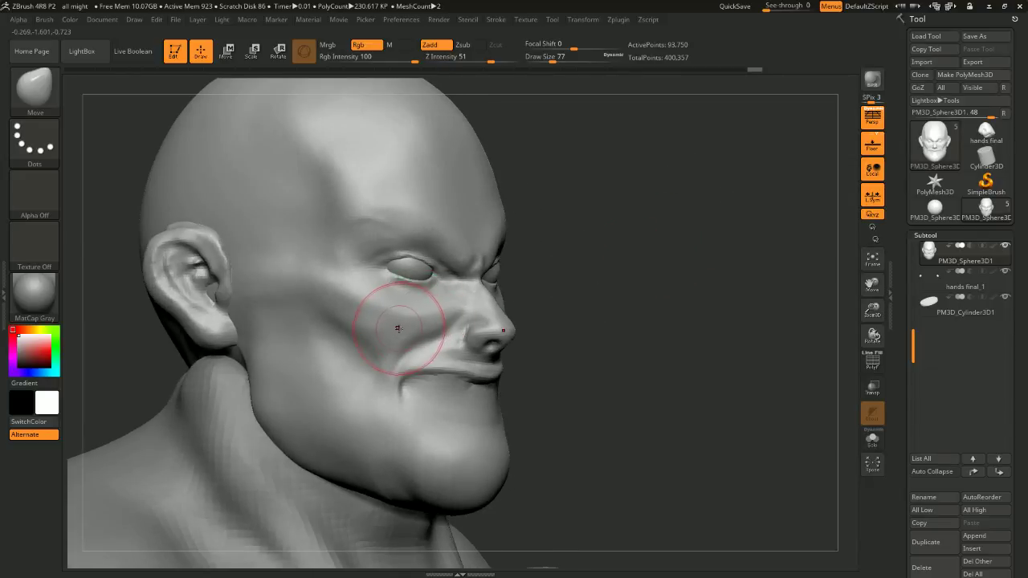
Build up the cheek fold around the mouth corner with the ClayBuildup brush at draw size 77
key(b)
key(c)
key(b)
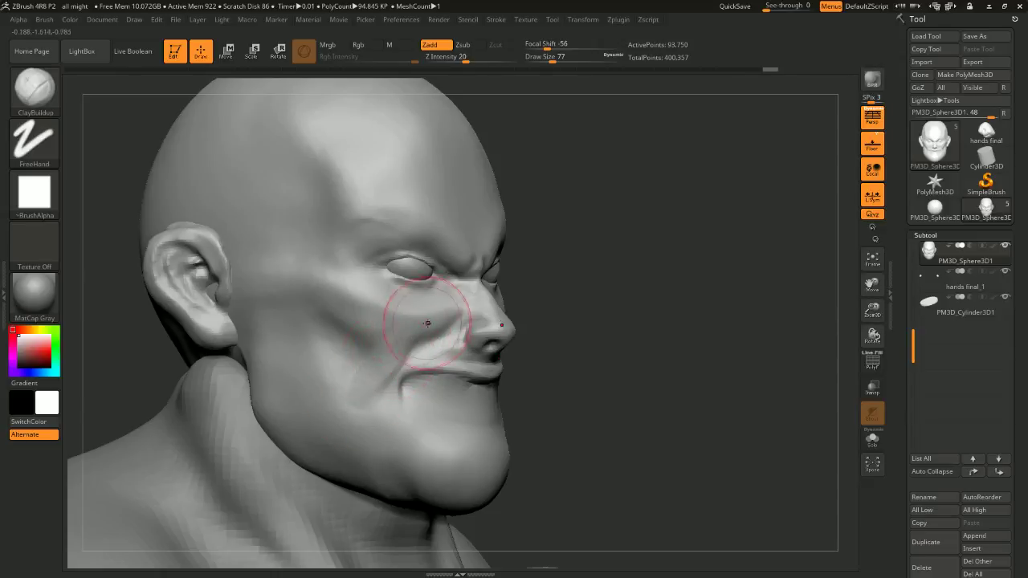
mouse_move(410, 341)
mouse_down()
mouse_move(362, 403)
mouse_move(387, 436)
mouse_up()
mouse_move(747, 344)
mouse_down()
mouse_move(679, 321)
mouse_move(752, 323)
mouse_up()
Hollow out the open mouth and build up the lower lip with ClayBuildup at draw size 31
key(space)
drag(680, 333, 639, 325)
drag(401, 393, 502, 415)
mouse_move(440, 411)
mouse_down()
mouse_move(509, 401)
mouse_move(424, 397)
mouse_move(496, 397)
mouse_up()
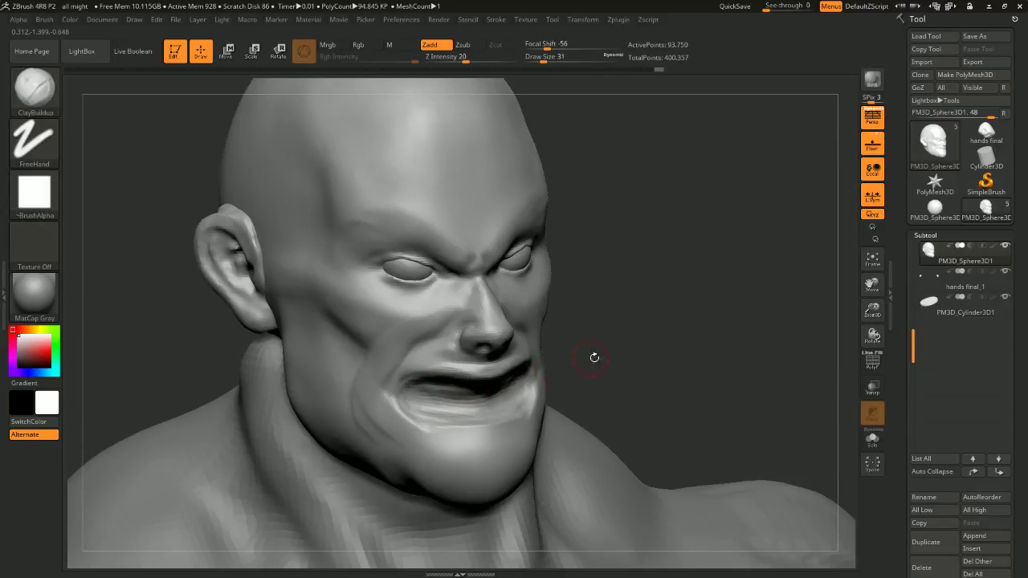
shift+drag(594, 358, 498, 385)
Mirror and weld the head mesh, and delete its hidden geometry
mouse_move(691, 354)
mouse_down()
mouse_move(737, 348)
mouse_move(684, 342)
mouse_move(718, 348)
mouse_move(687, 308)
mouse_move(696, 243)
mouse_move(670, 314)
mouse_move(662, 269)
mouse_up()
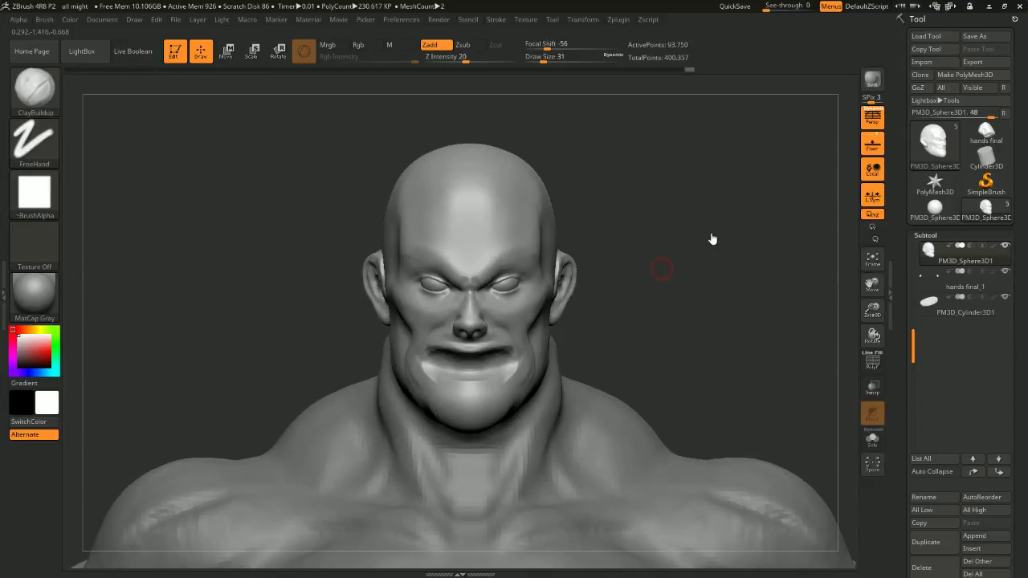
drag(682, 226, 553, 217)
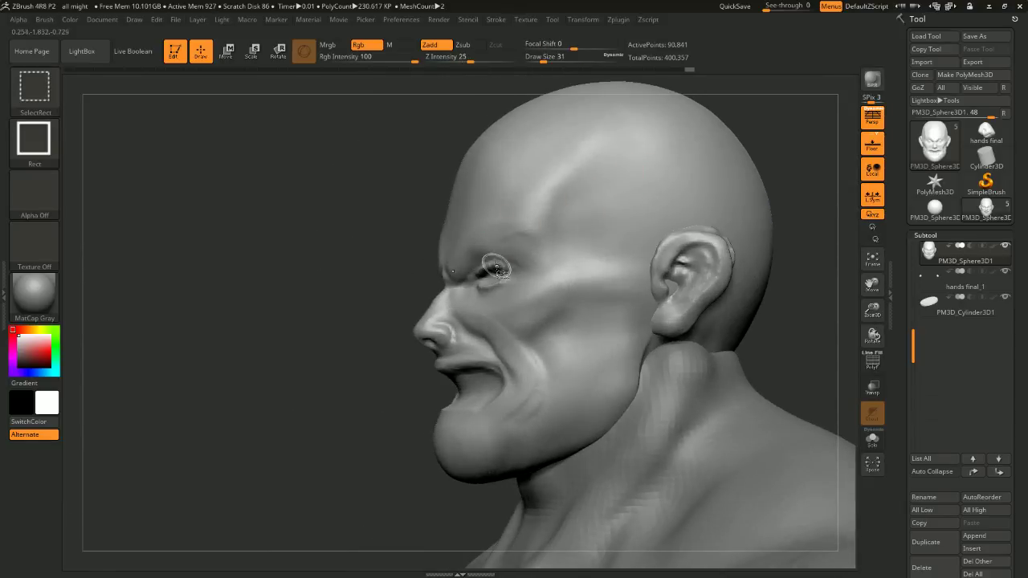
drag(493, 268, 659, 175)
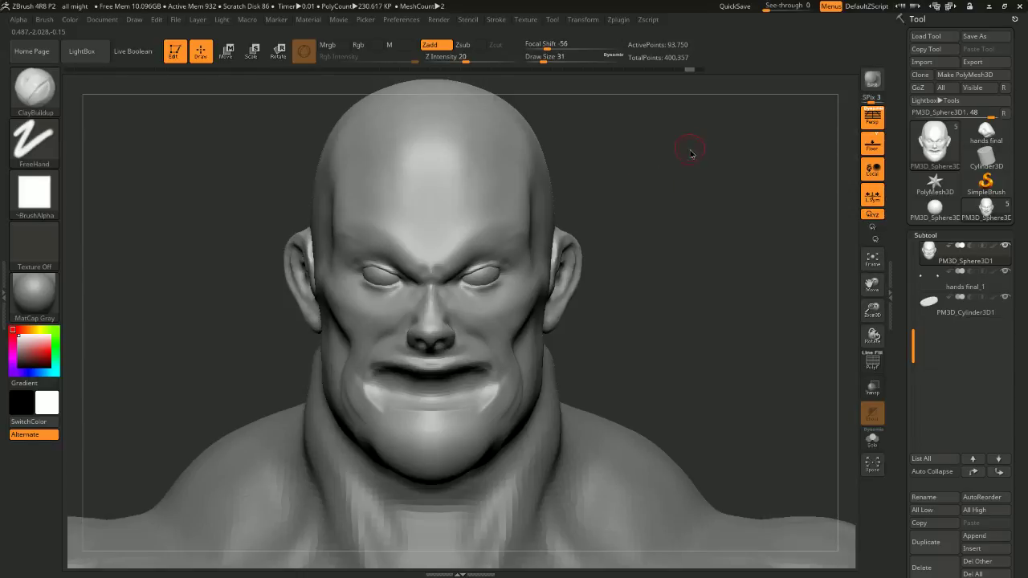
drag(688, 152, 672, 172)
drag(1026, 325, 1024, 37)
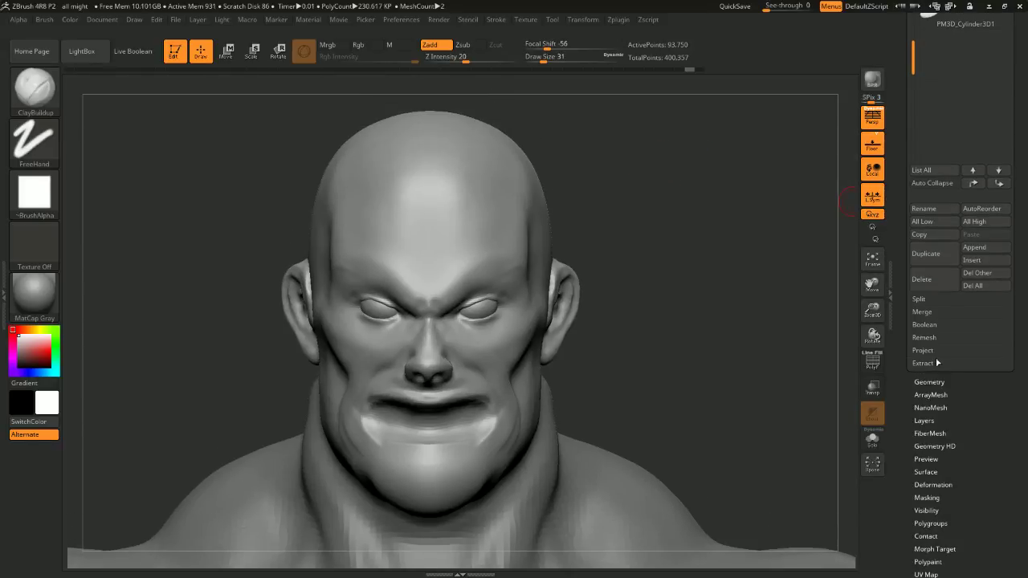
click(929, 382)
scroll(944, 362, up, 1)
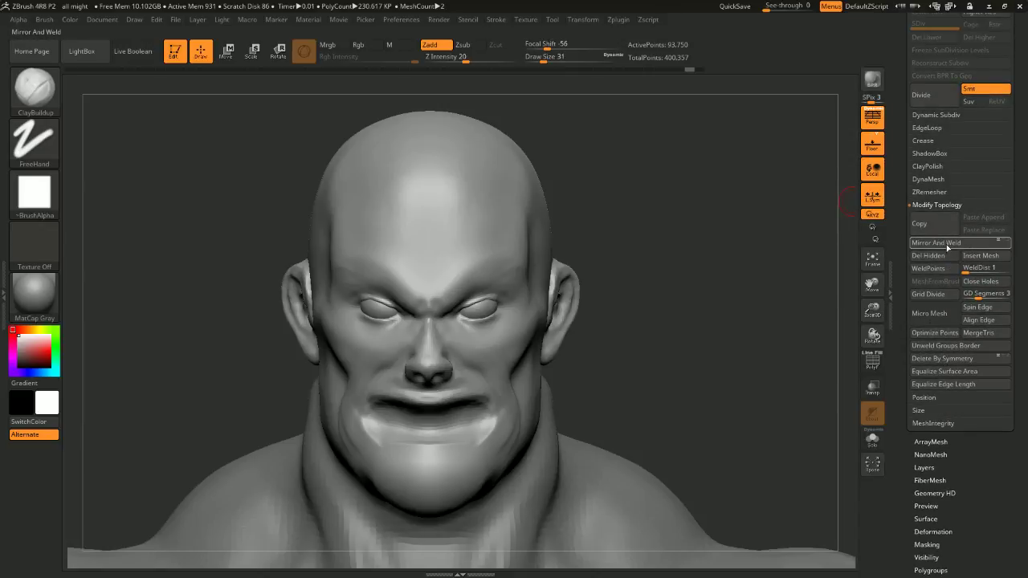
click(924, 243)
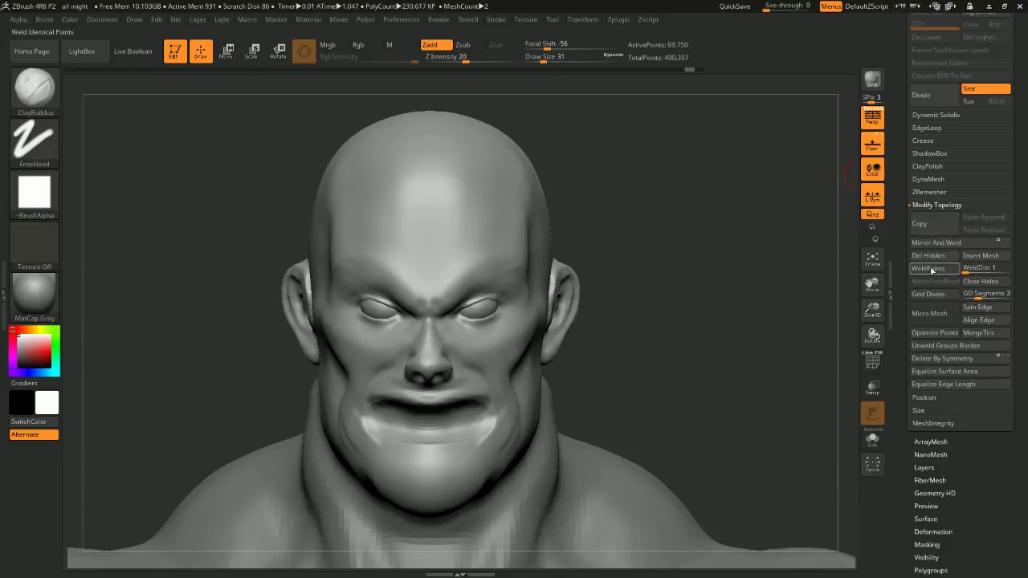
click(934, 256)
Save the project as a new file named all might history
drag(734, 203, 680, 214)
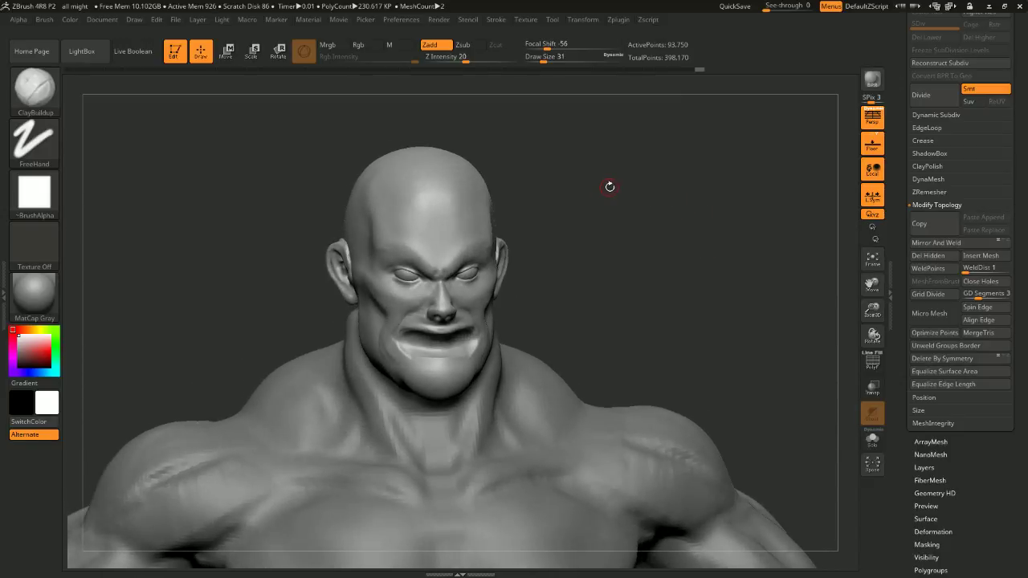
key(b)
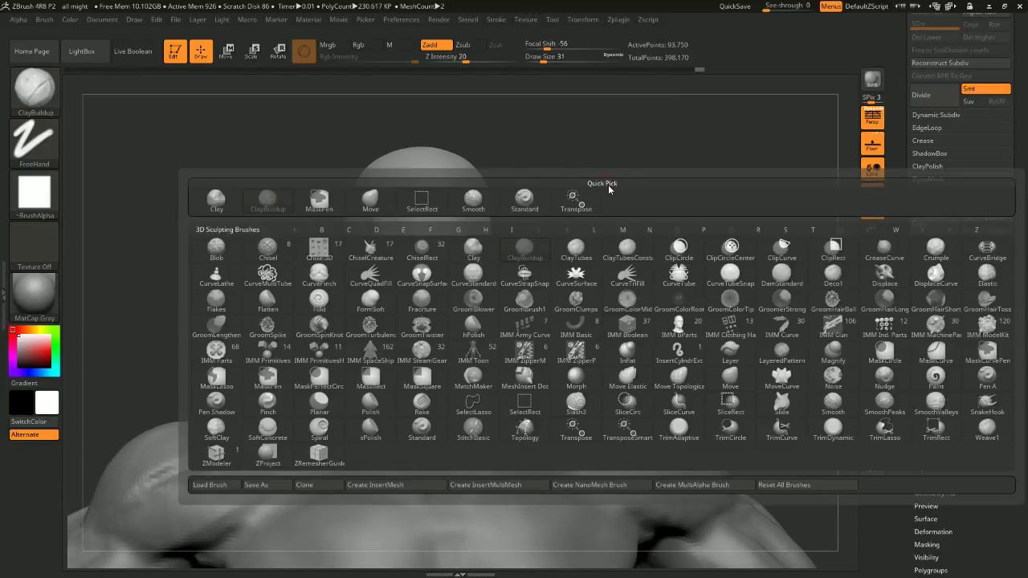
click(176, 20)
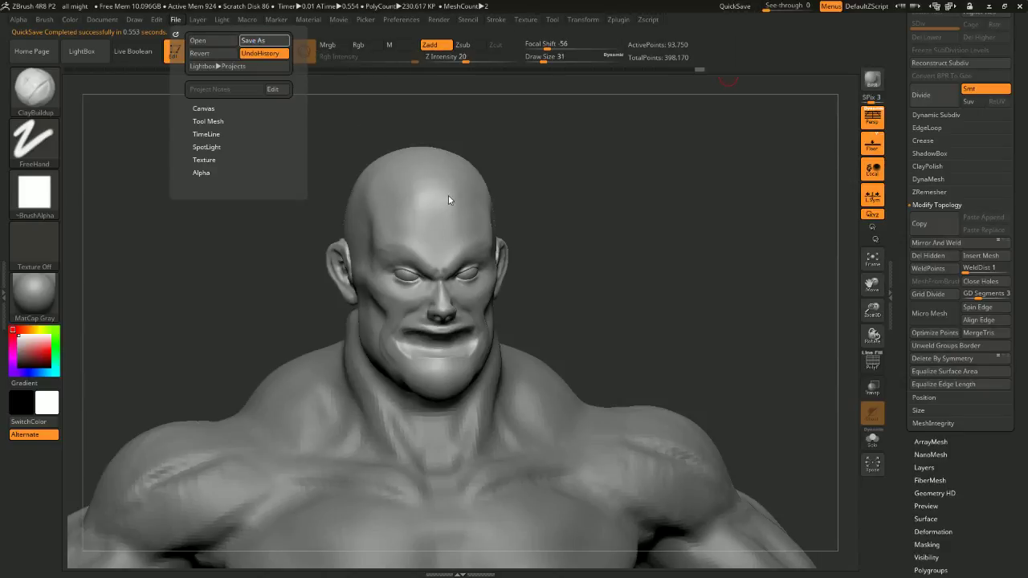
click(407, 276)
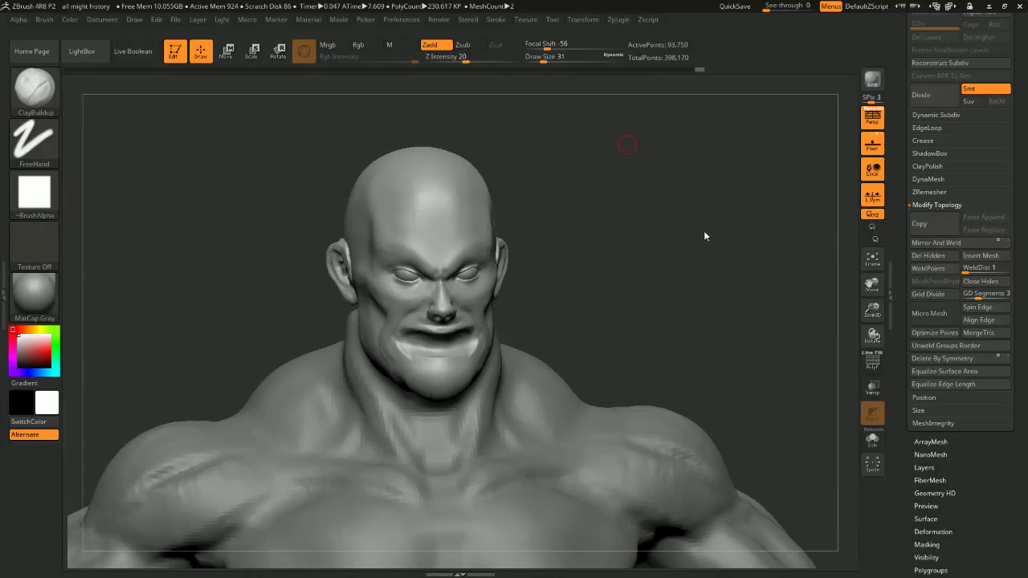
Build up the chin below the lower lip with the ClayBuildup brush at draw size 68
mouse_move(639, 238)
mouse_down()
mouse_move(788, 241)
mouse_move(645, 237)
mouse_move(659, 255)
mouse_move(640, 216)
mouse_move(691, 217)
mouse_move(636, 211)
mouse_move(723, 227)
mouse_move(648, 225)
mouse_move(661, 211)
mouse_move(649, 213)
mouse_up()
key(space)
click(658, 215)
mouse_move(649, 214)
alt+mouse_down()
mouse_move(679, 217)
mouse_move(643, 214)
mouse_move(652, 215)
alt+mouse_up()
key(space)
click(657, 215)
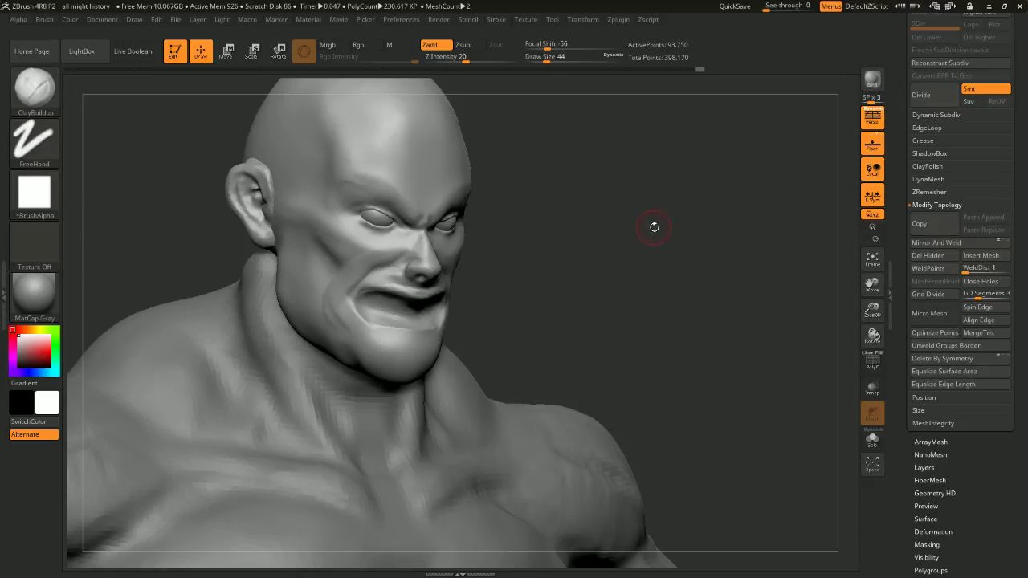
mouse_move(654, 227)
mouse_down()
mouse_move(723, 230)
mouse_move(659, 241)
mouse_up()
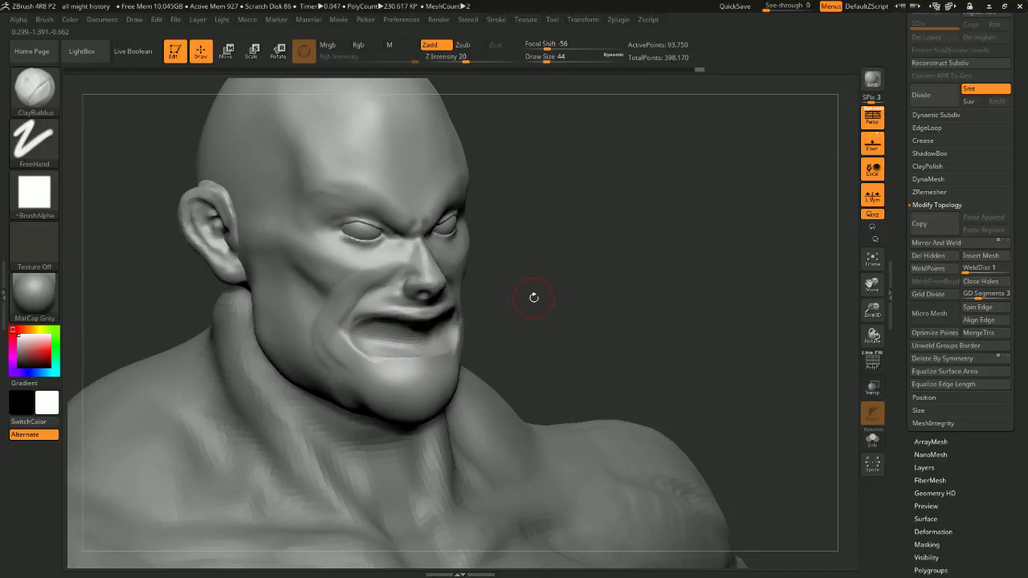
key(space)
drag(555, 249, 565, 248)
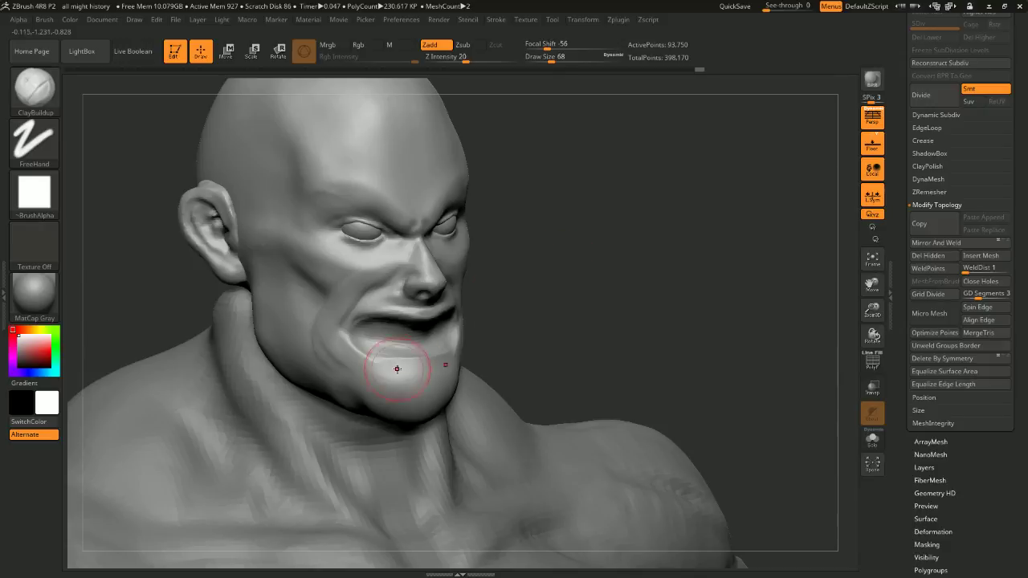
mouse_move(420, 378)
mouse_down()
mouse_move(337, 366)
mouse_move(416, 376)
mouse_move(367, 386)
mouse_up()
shift+drag(606, 294, 573, 292)
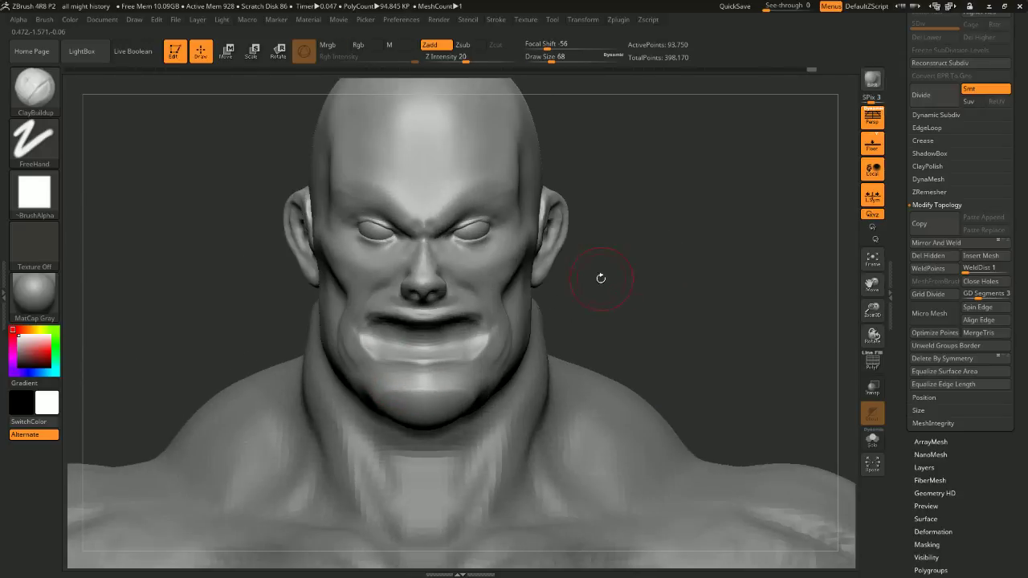
alt+drag(626, 249, 566, 196)
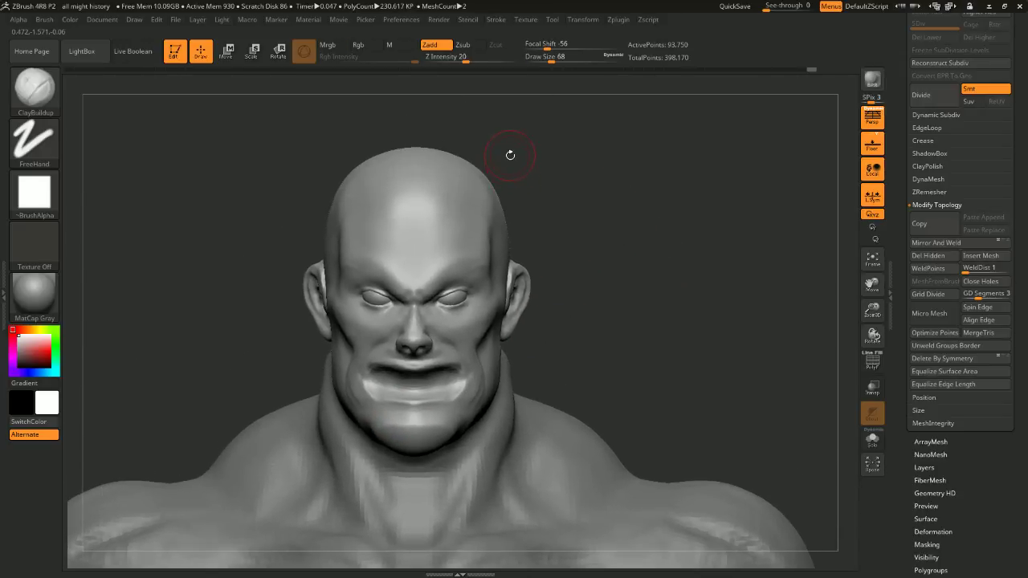
Insert a cylinder on the forehead with the IMM Primitives brush, and switch to the Move transform gizmo
key(b)
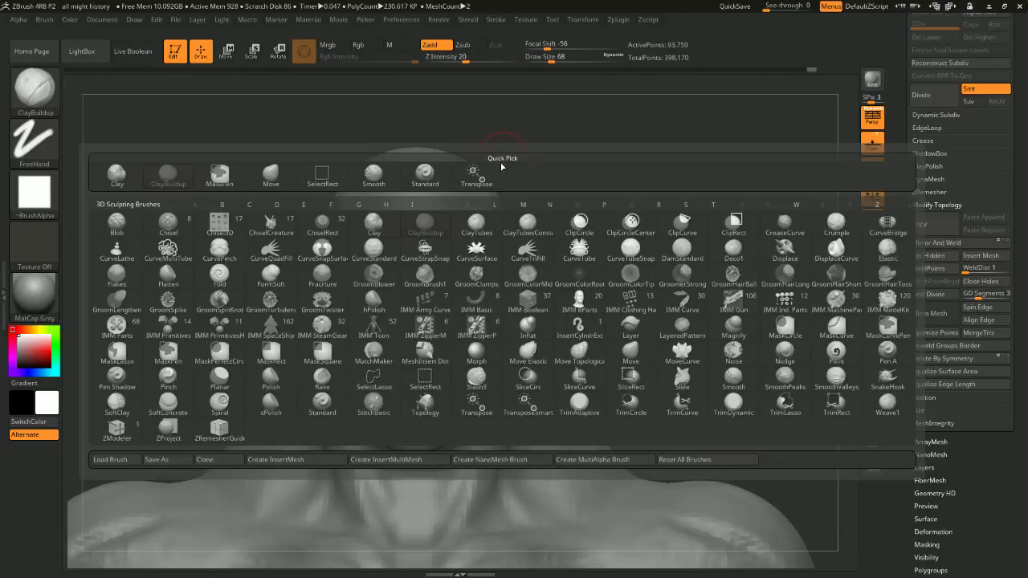
key(i)
key(p)
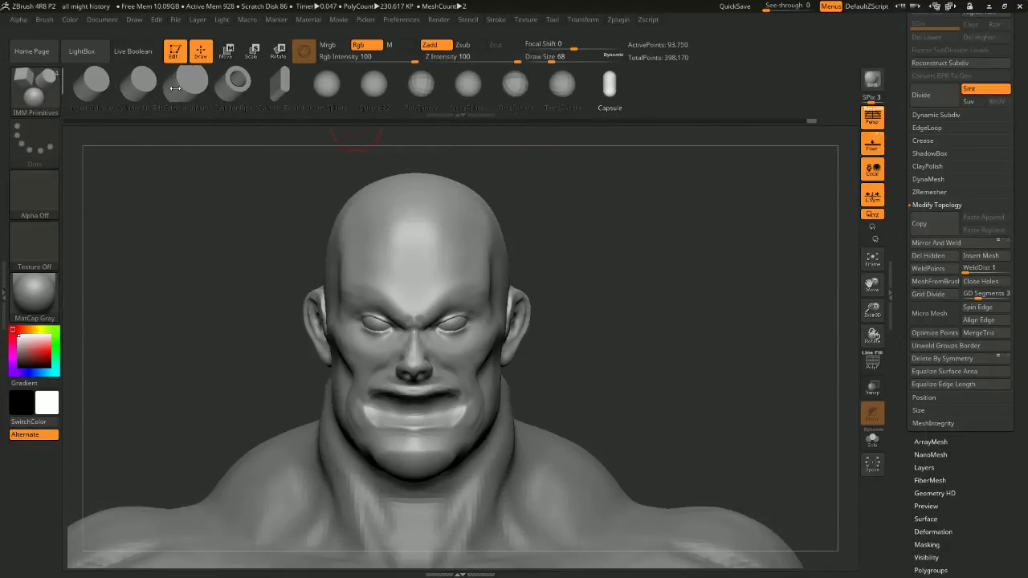
click(95, 85)
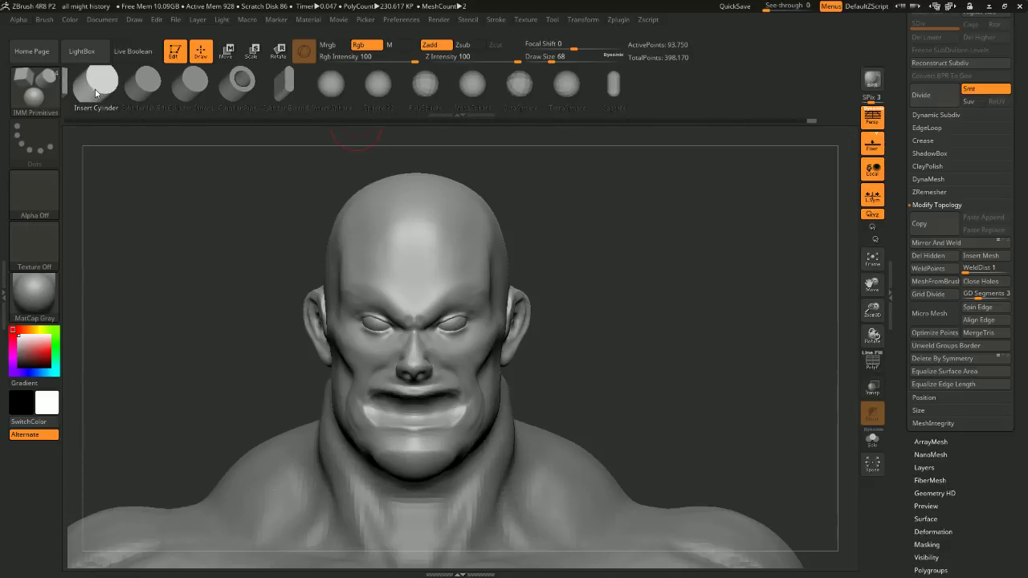
drag(412, 248, 345, 185)
click(228, 50)
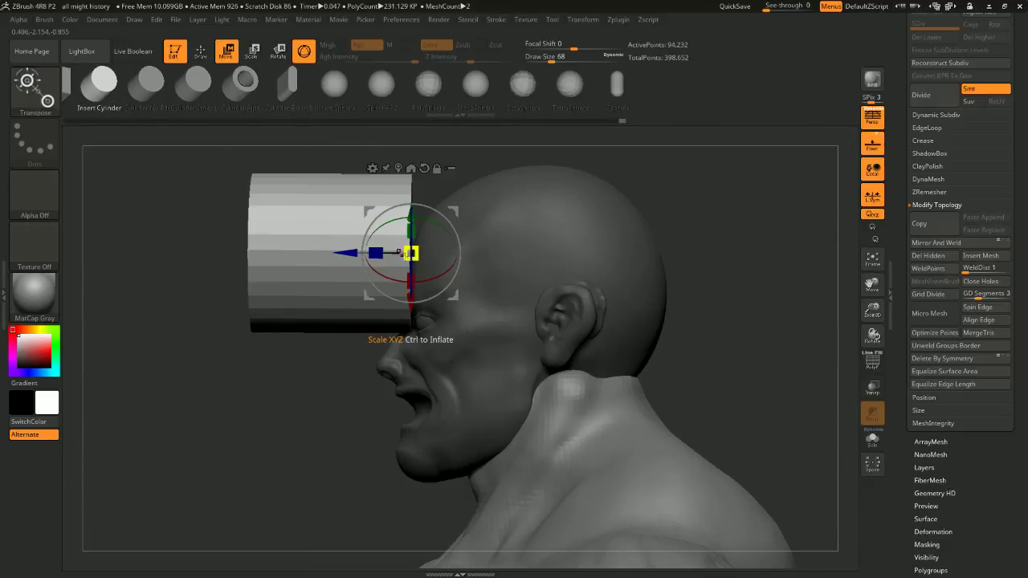
Stand the inserted cylinder upright and bring it down from the forehead into the open mouth, flattening its height
drag(413, 252, 426, 285)
drag(464, 245, 430, 352)
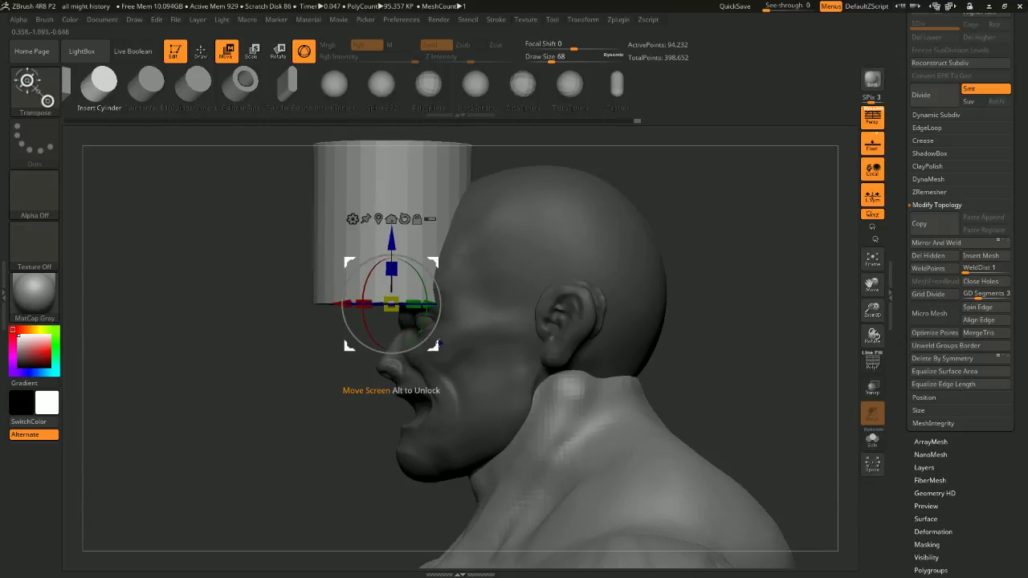
drag(392, 245, 391, 469)
drag(394, 388, 393, 376)
drag(335, 443, 413, 434)
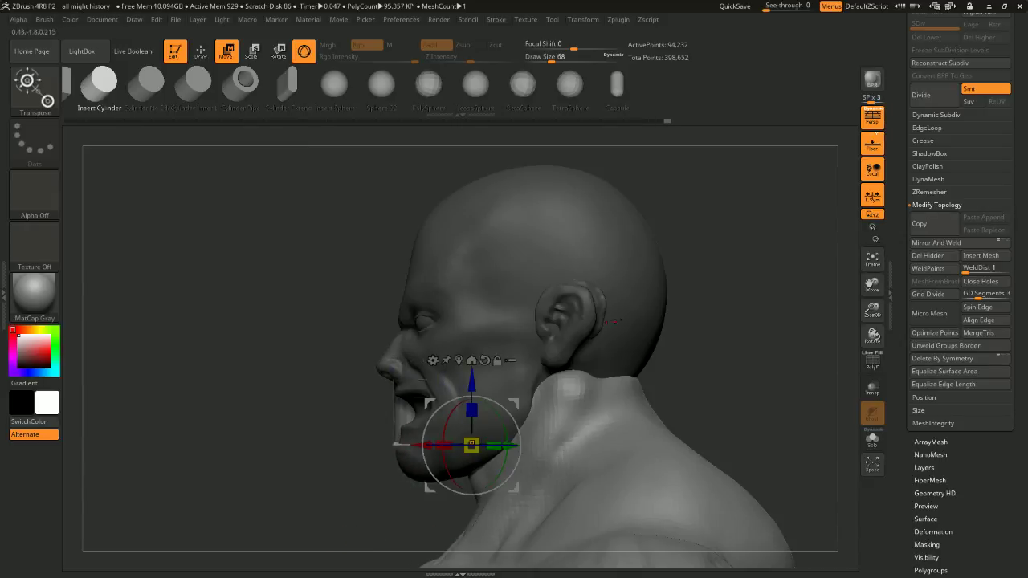
Undo the last cylinder change and realign the transform gizmo to the cylinder's position and orientation
mouse_move(658, 271)
shift+mouse_down()
mouse_move(723, 268)
mouse_move(677, 250)
mouse_move(650, 321)
mouse_move(651, 361)
shift+mouse_up()
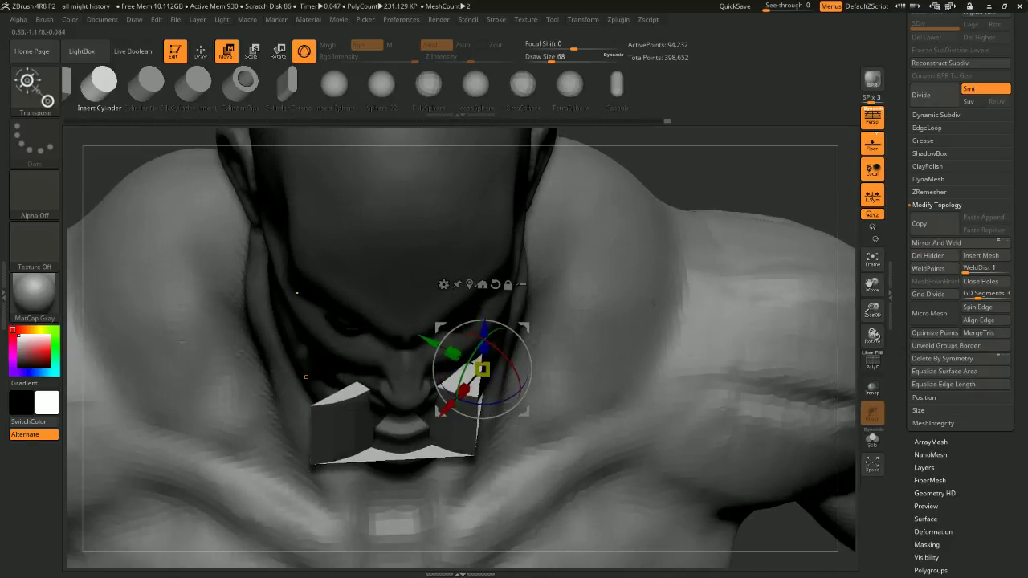
key(ctrl+z)
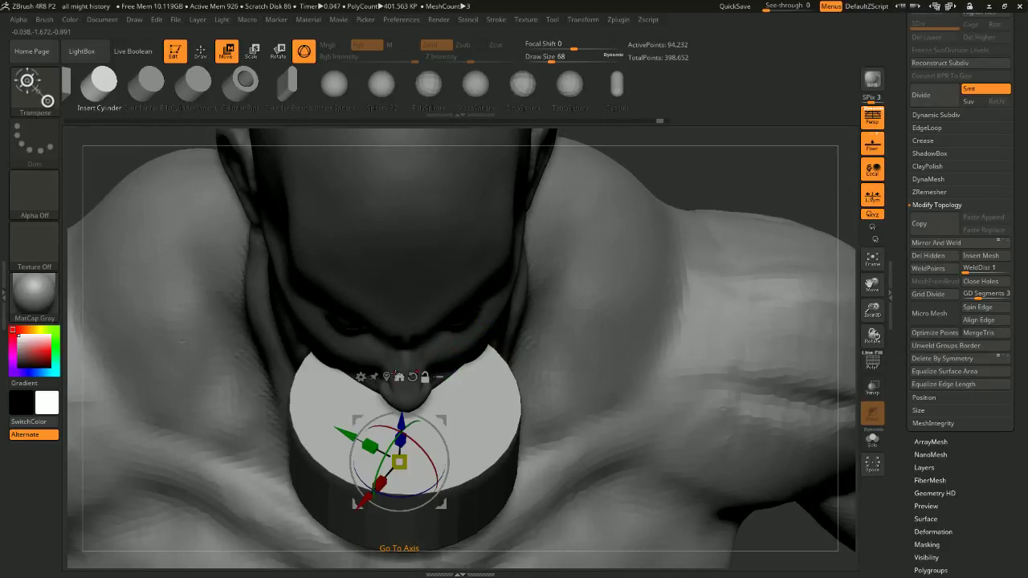
click(387, 377)
click(466, 350)
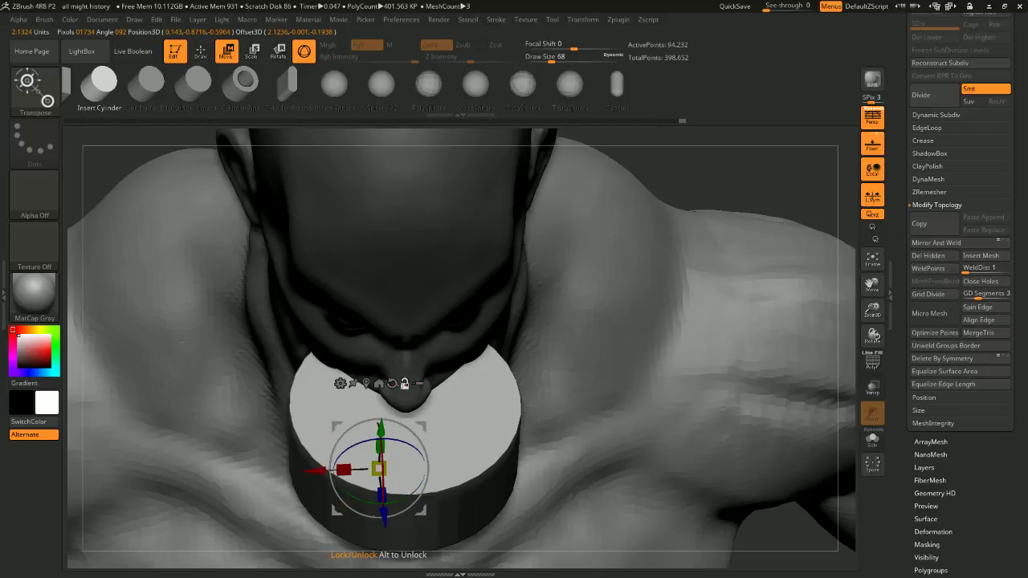
click(405, 384)
Push the flattened cylinder backward along its Z axis so it sits within the mouth area
shift+drag(728, 177, 728, 120)
drag(763, 201, 708, 201)
right_drag(707, 200, 657, 255)
click(372, 511)
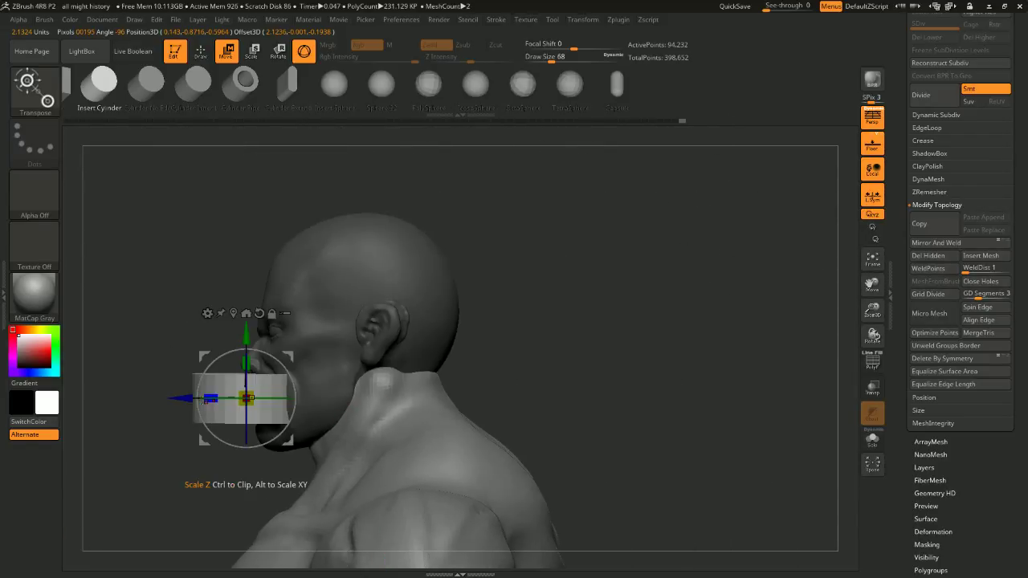
drag(179, 398, 249, 398)
shift+right_drag(249, 402, 356, 398)
Try to scale the cylinder down to fit inside the open mouth
drag(352, 320, 362, 345)
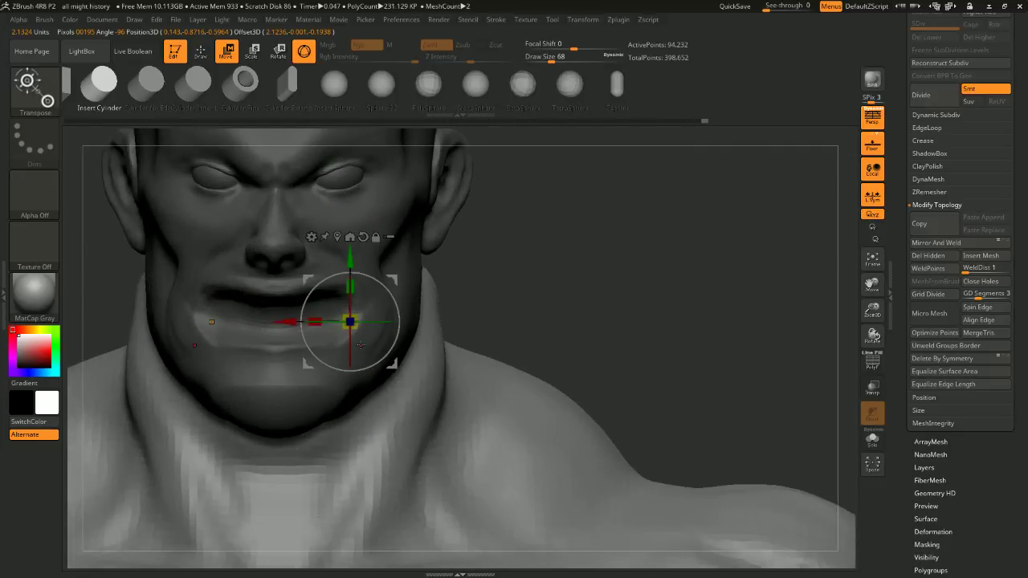
right_drag(362, 346, 316, 325)
drag(318, 328, 283, 335)
drag(585, 230, 576, 242)
key(ctrl+z)
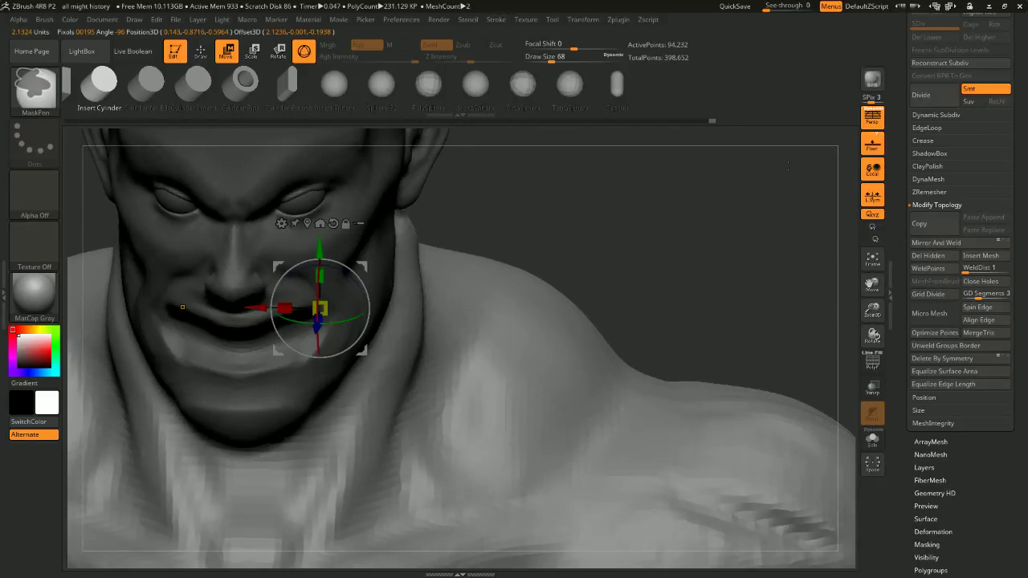
Turn off local symmetry and undo the last scaling of the cylinder
click(875, 196)
key(ctrl+z)
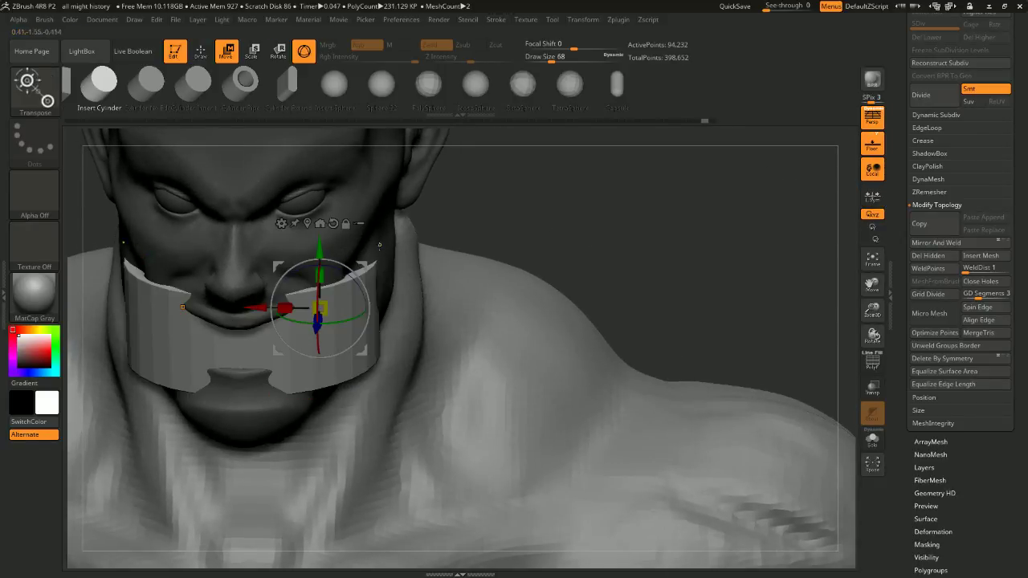
key(ctrl+z)
key(ctrl+shift+z)
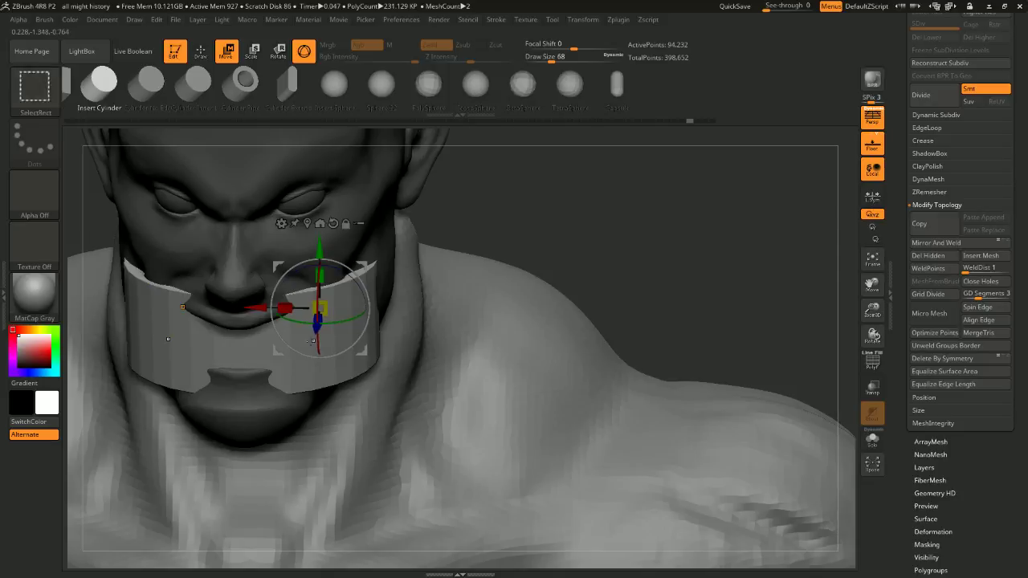
Scale the cylinder down uniformly and shift it along its depth axis to fit inside the open mouth
drag(323, 308, 321, 314)
drag(514, 233, 354, 201)
drag(274, 314, 233, 317)
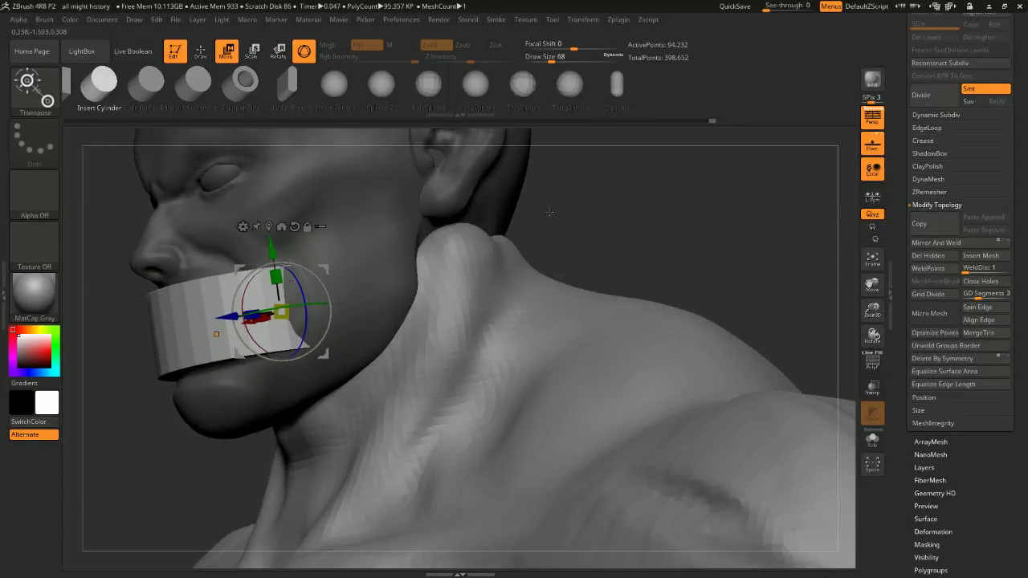
drag(540, 211, 554, 280)
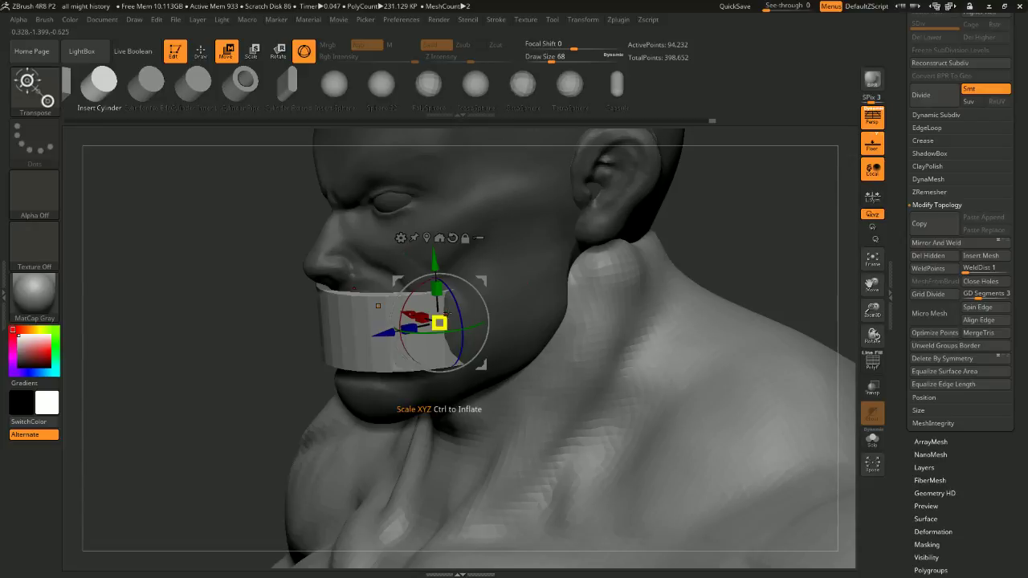
drag(440, 323, 446, 339)
mouse_move(620, 255)
mouse_down()
mouse_move(680, 231)
mouse_move(619, 259)
mouse_up()
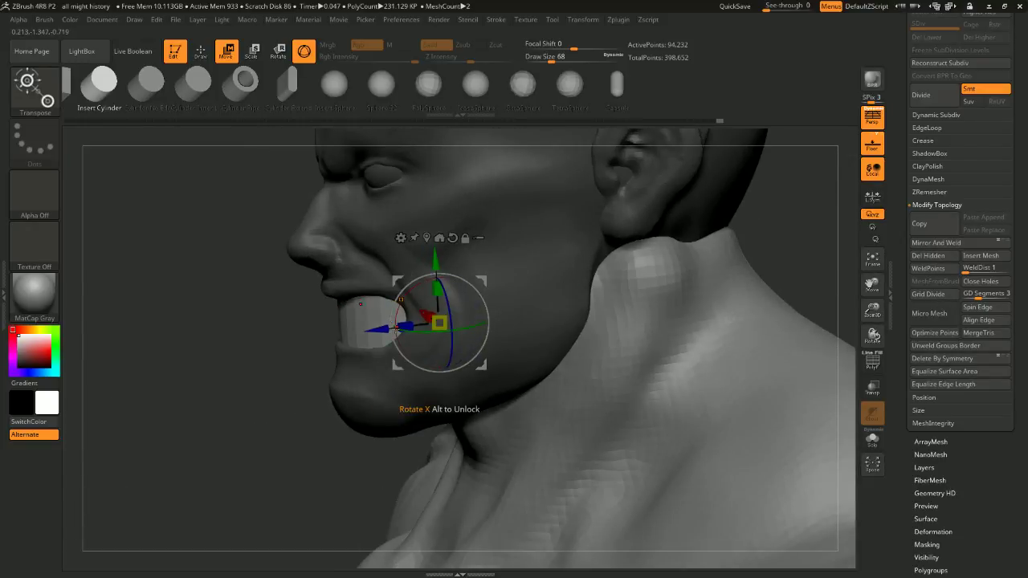
drag(397, 330, 386, 319)
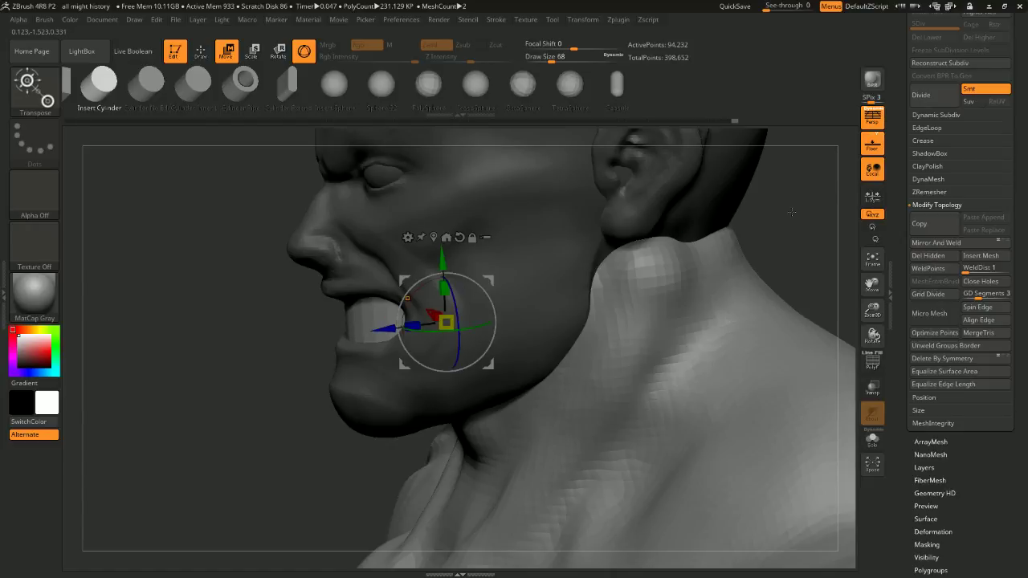
Nudge the cylinder vertically and along its depth axis to seat it between the lips like teeth
drag(727, 229, 751, 218)
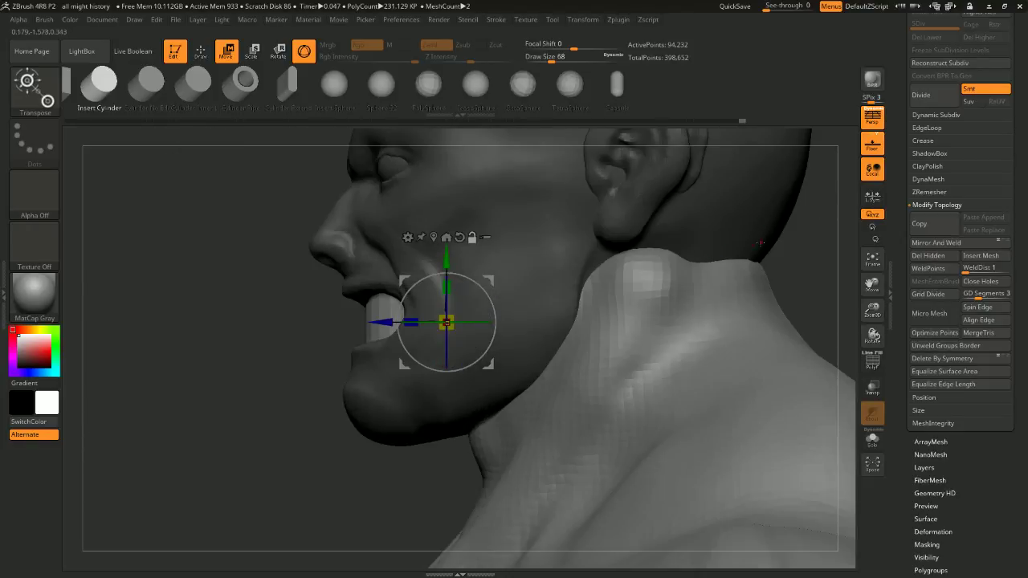
alt+drag(235, 354, 271, 399)
mouse_move(247, 366)
mouse_down()
mouse_move(266, 361)
mouse_move(248, 362)
mouse_up()
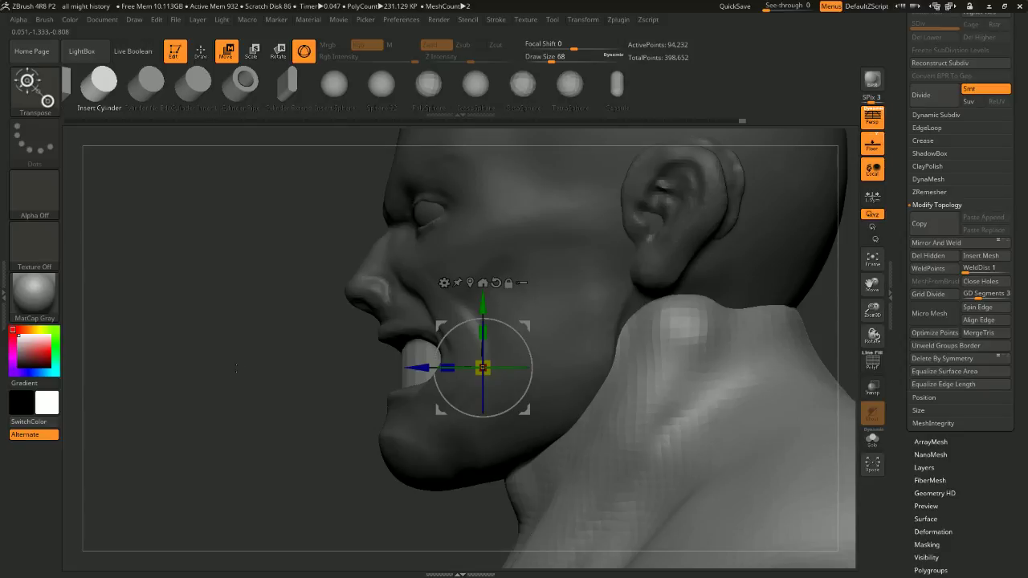
drag(259, 341, 255, 333)
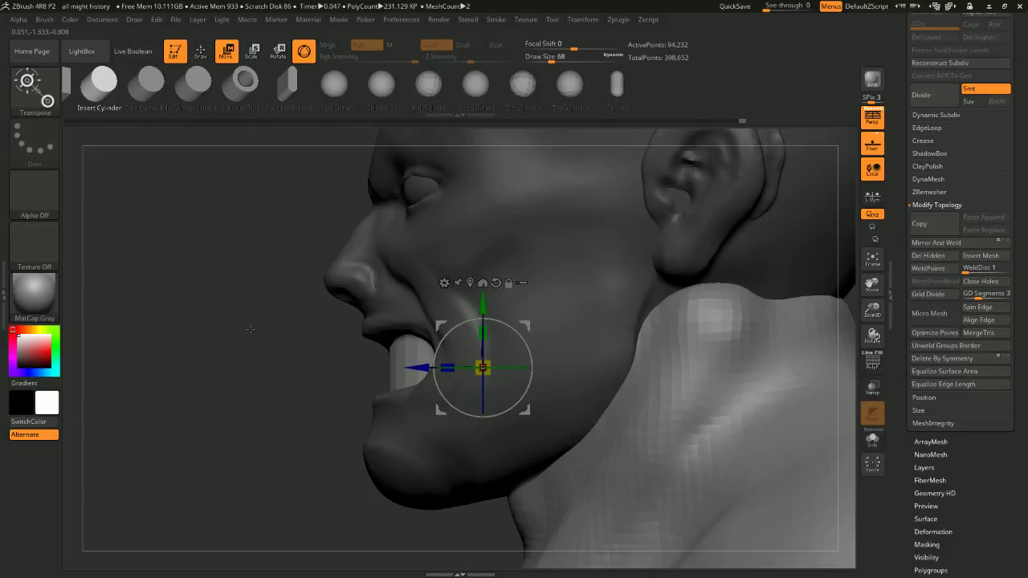
drag(237, 348, 265, 331)
drag(496, 325, 494, 314)
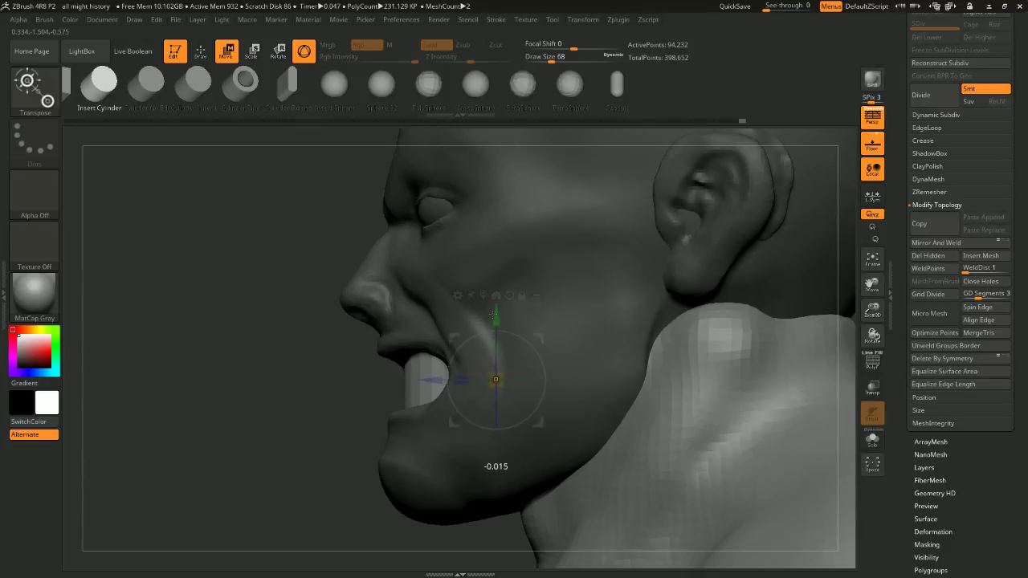
drag(435, 378, 432, 375)
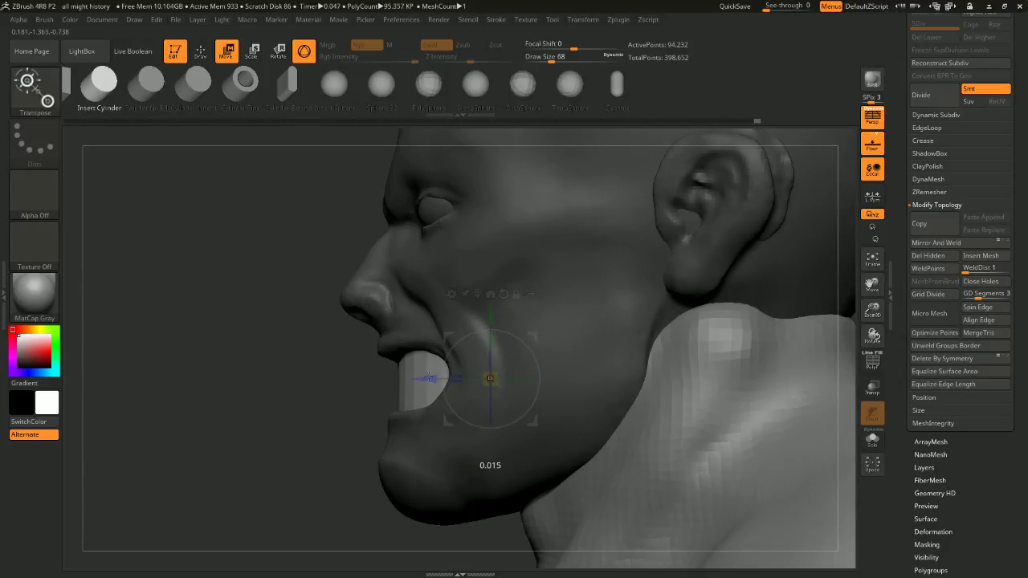
Return to Draw mode and invert the mask to protect the teeth cylinder and make the head editable
shift+drag(305, 371, 426, 366)
alt+drag(791, 281, 691, 370)
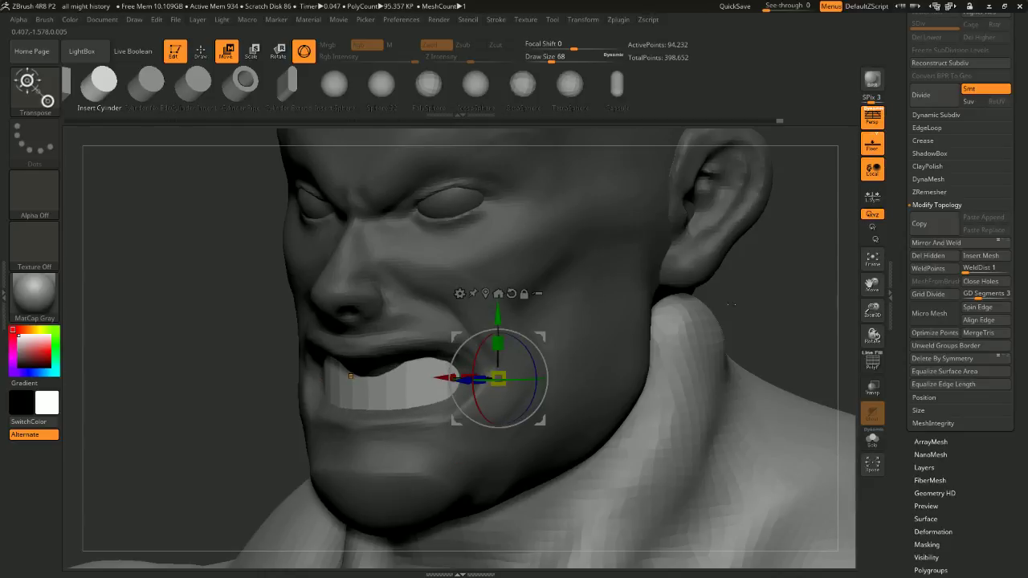
mouse_move(707, 241)
mouse_down()
mouse_move(743, 245)
mouse_move(711, 247)
mouse_up()
drag(353, 233, 384, 175)
click(200, 51)
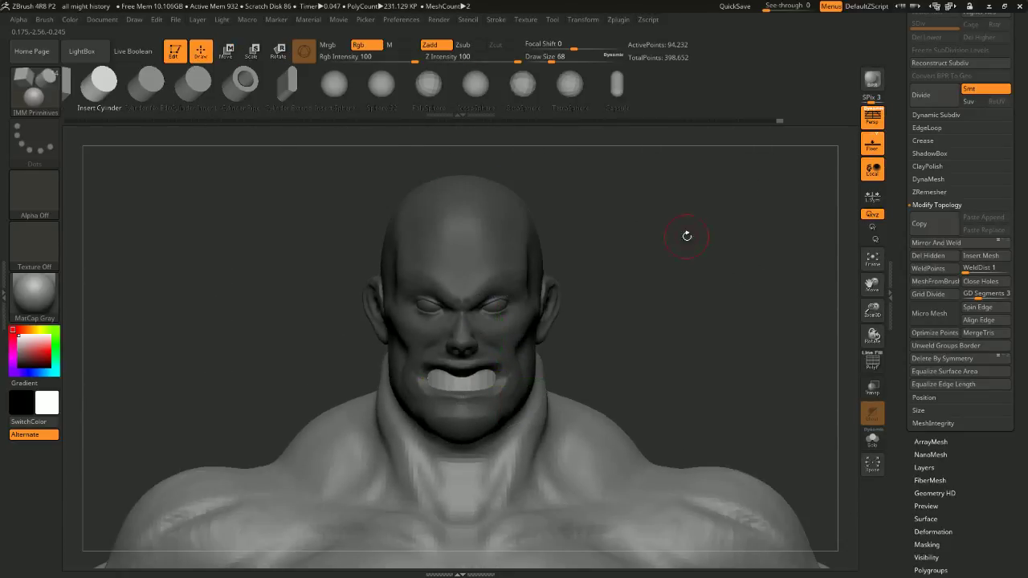
mouse_move(688, 232)
mouse_down()
mouse_move(672, 230)
mouse_move(685, 274)
mouse_move(691, 254)
mouse_move(696, 274)
mouse_up()
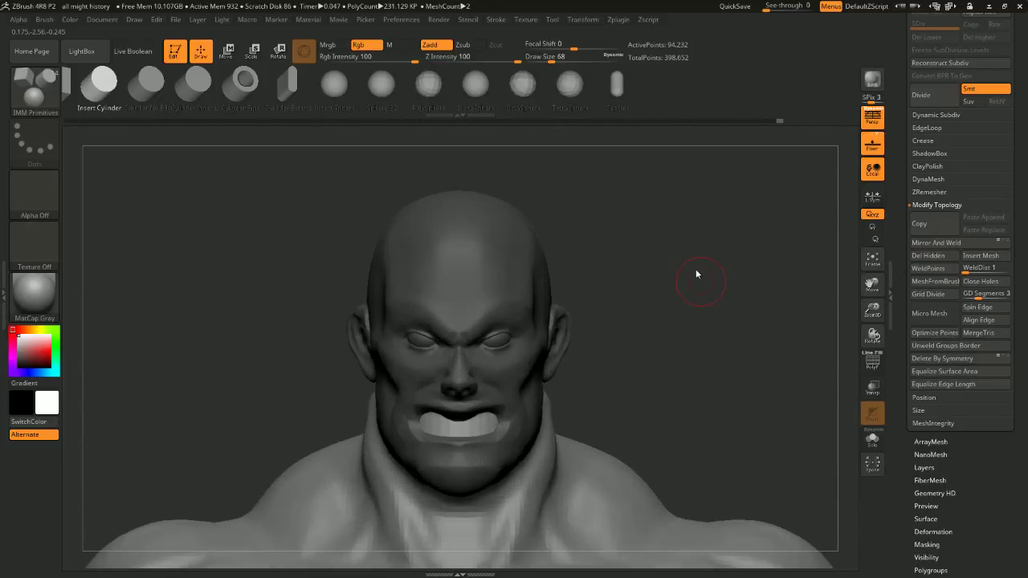
alt+drag(677, 233, 688, 256)
alt+click(504, 389)
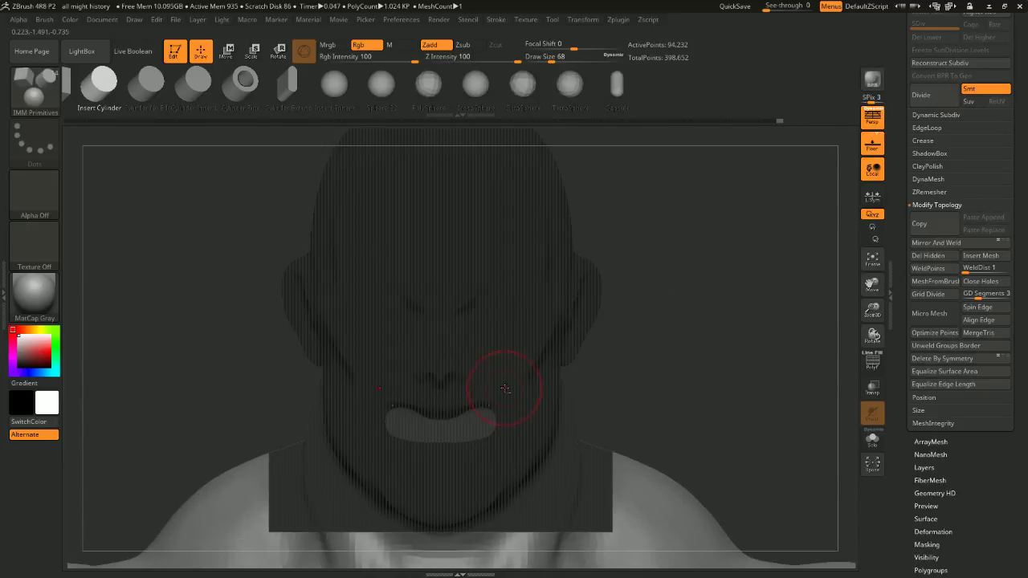
key(ctrl+z)
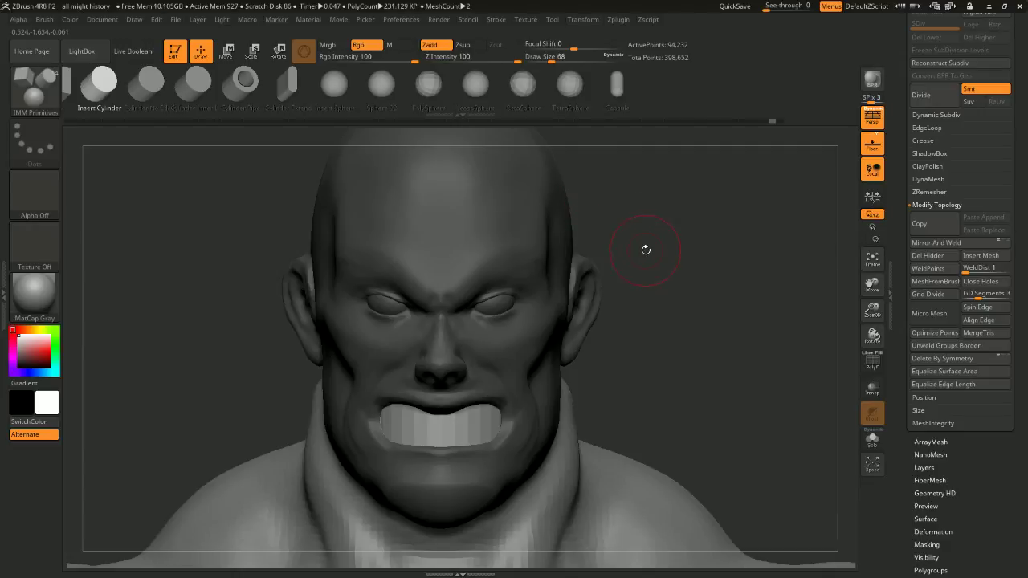
ctrl+click(691, 274)
Reshape the lips around the mouth corner with the Move brush at draw size 104
key(space)
mouse_move(696, 274)
mouse_down()
mouse_move(712, 277)
mouse_move(701, 281)
mouse_up()
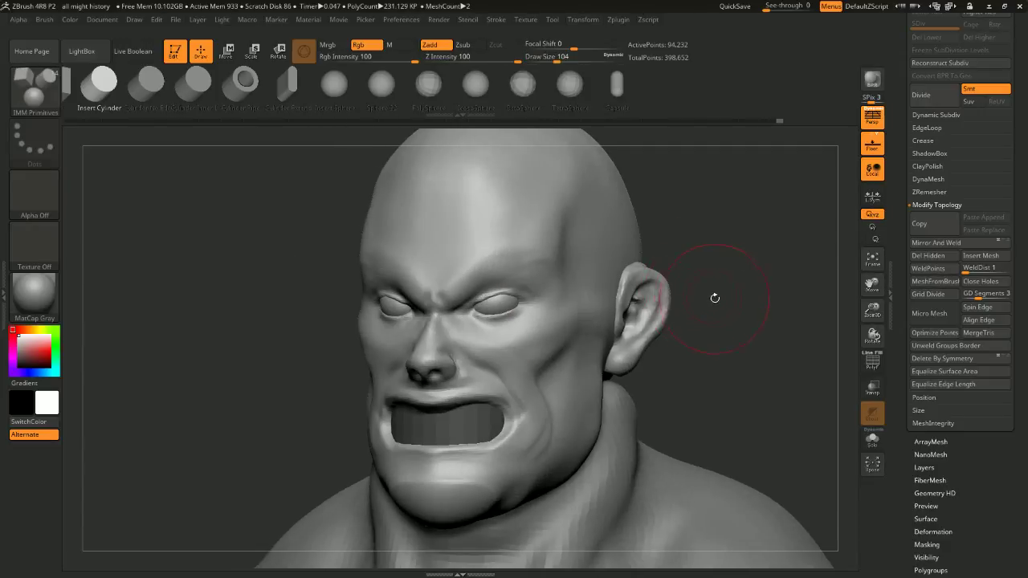
key(b)
key(m)
key(v)
drag(487, 370, 488, 384)
mouse_move(654, 332)
mouse_down()
mouse_move(705, 332)
mouse_move(491, 417)
mouse_up()
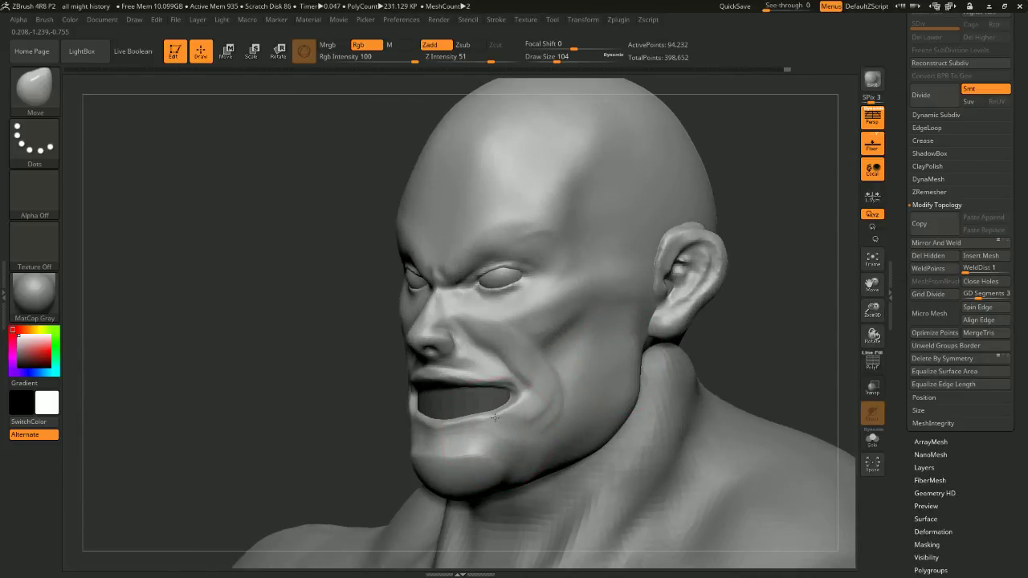
Build up the folds around the mouth corners and lower lip with the ClayBuildup brush at draw sizes 25 and 46
mouse_move(693, 319)
mouse_down()
mouse_move(792, 308)
mouse_move(743, 310)
mouse_up()
key(s)
drag(742, 310, 755, 313)
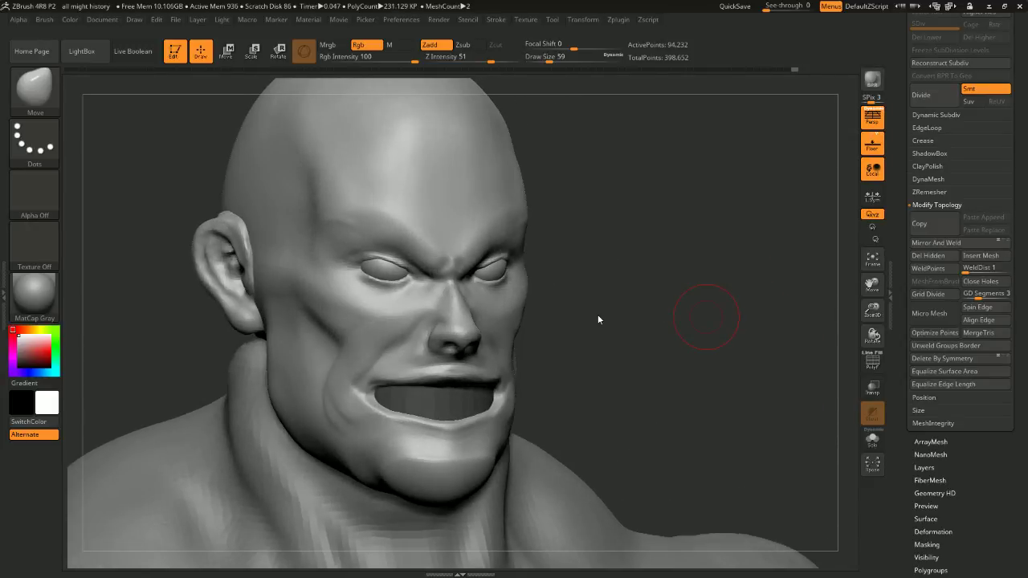
key(space)
click(508, 317)
key(b)
key(c)
key(b)
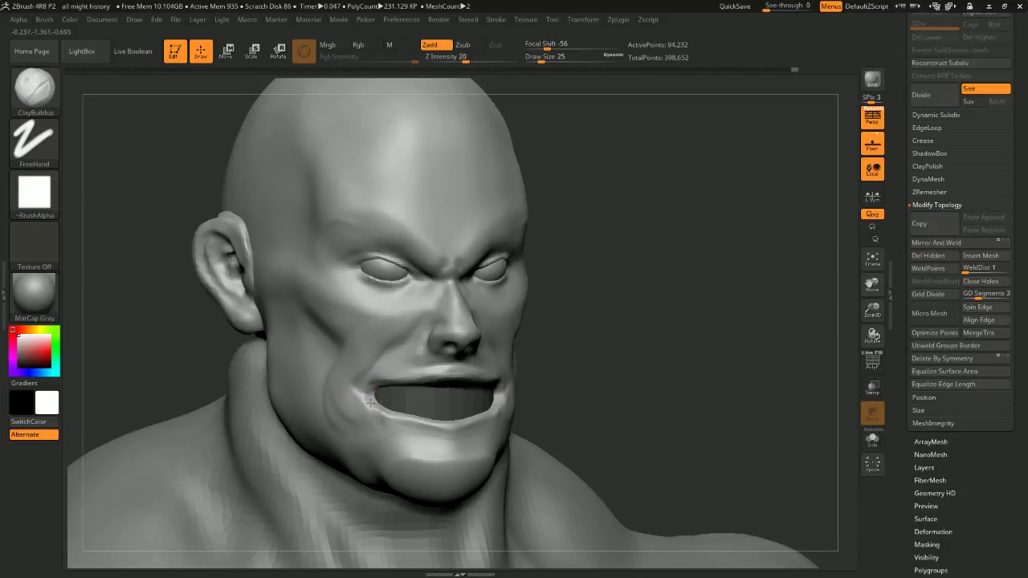
mouse_move(370, 400)
mouse_down()
mouse_move(438, 450)
mouse_move(400, 426)
mouse_move(399, 454)
mouse_up()
mouse_move(712, 302)
mouse_down()
mouse_move(694, 294)
mouse_move(718, 308)
mouse_move(635, 329)
mouse_up()
key(s)
key(shift)
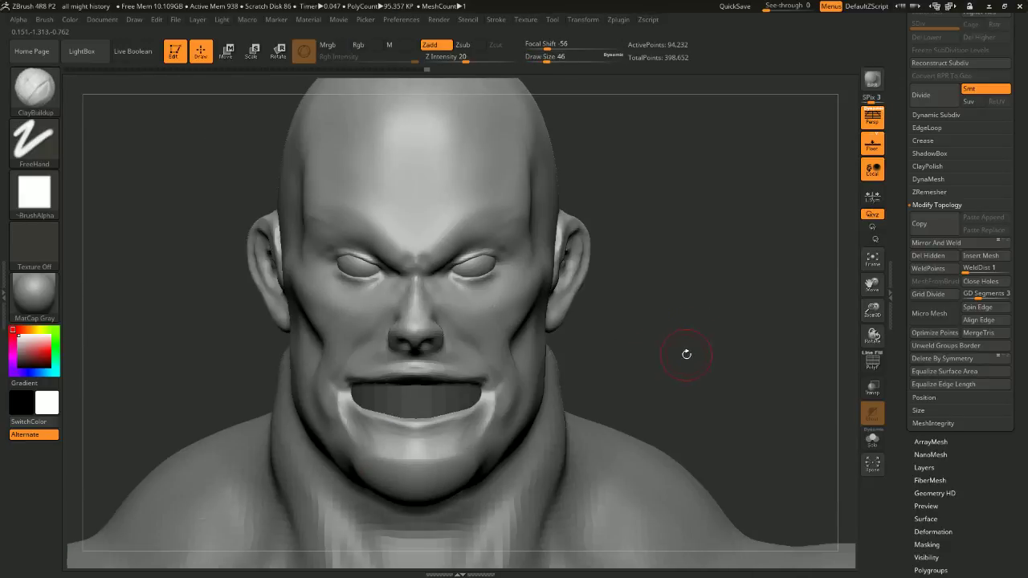
drag(688, 354, 615, 350)
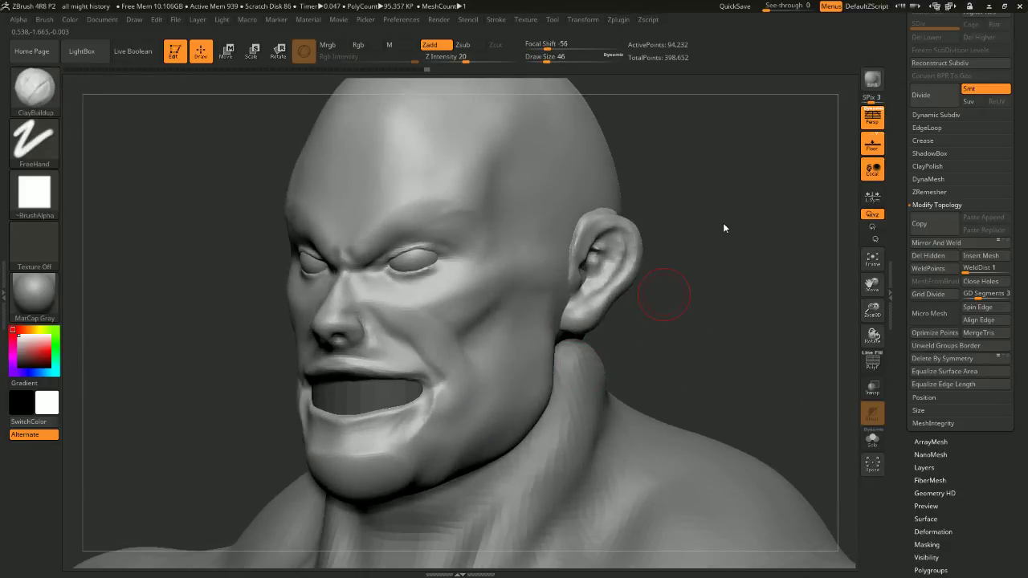
shift+drag(680, 292, 608, 207)
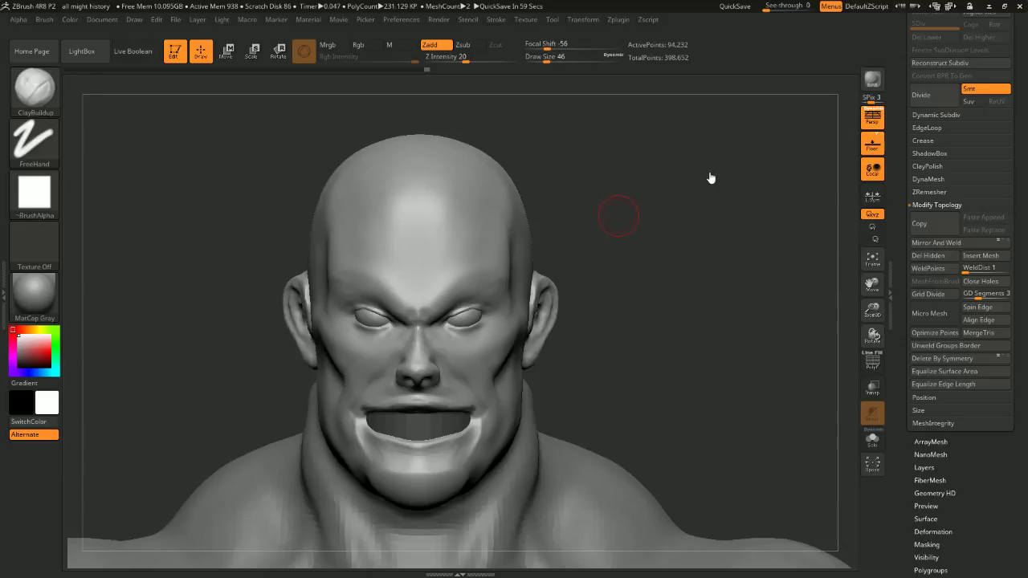
drag(762, 209, 723, 209)
alt+drag(748, 209, 690, 193)
shift+drag(718, 162, 716, 175)
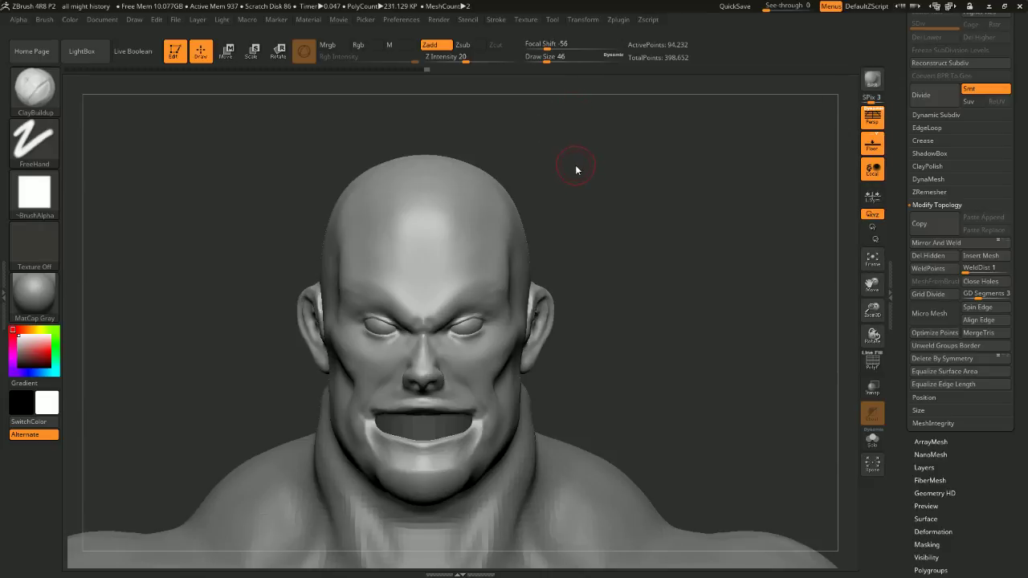
drag(625, 175, 593, 183)
key(b)
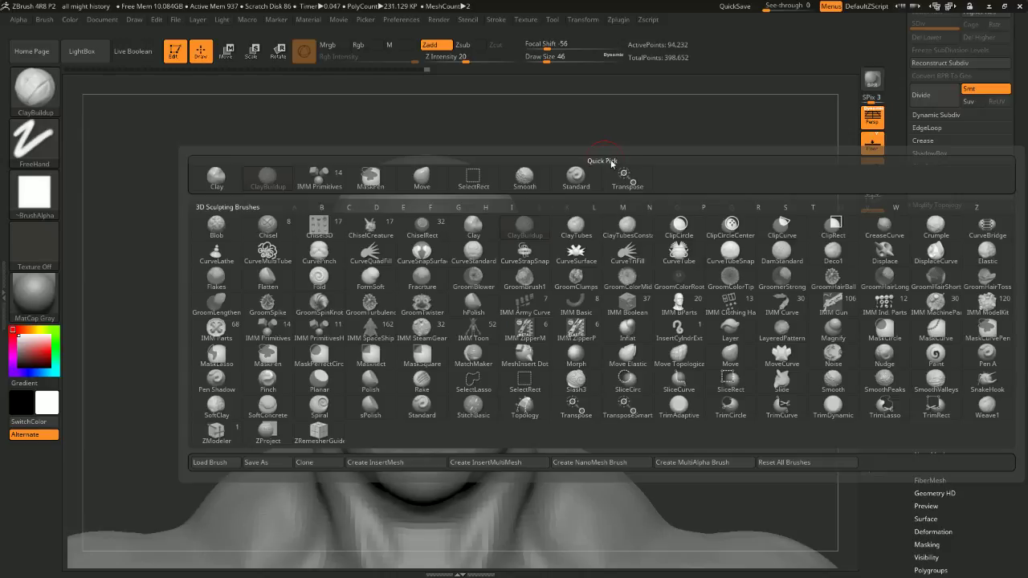
key(i)
key(t)
key(i)
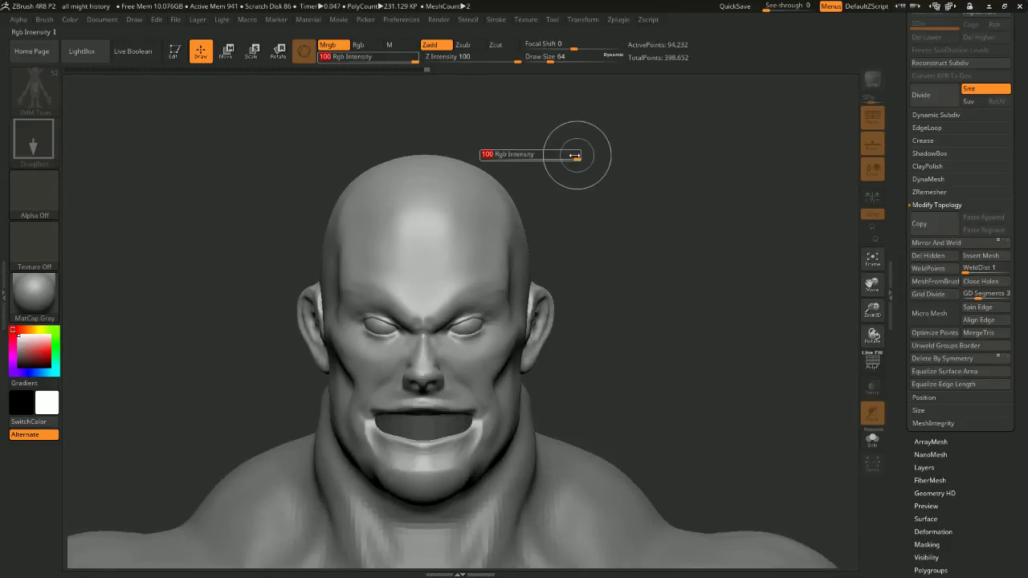
key(t)
Insert mirrored spheres on the top of the head with the Sphere mesh of the IMM Primitives brush
key(b)
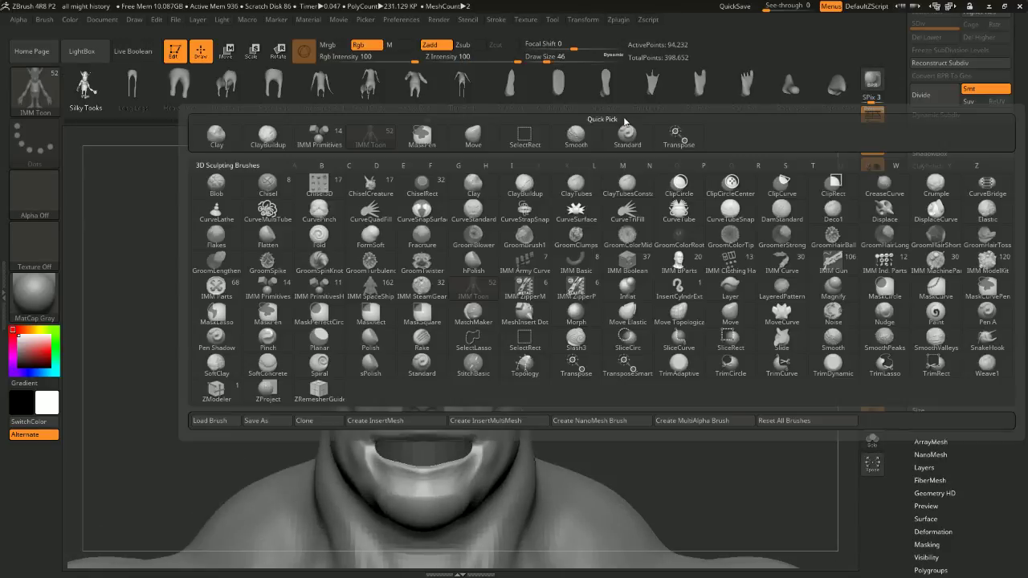
key(i)
key(p)
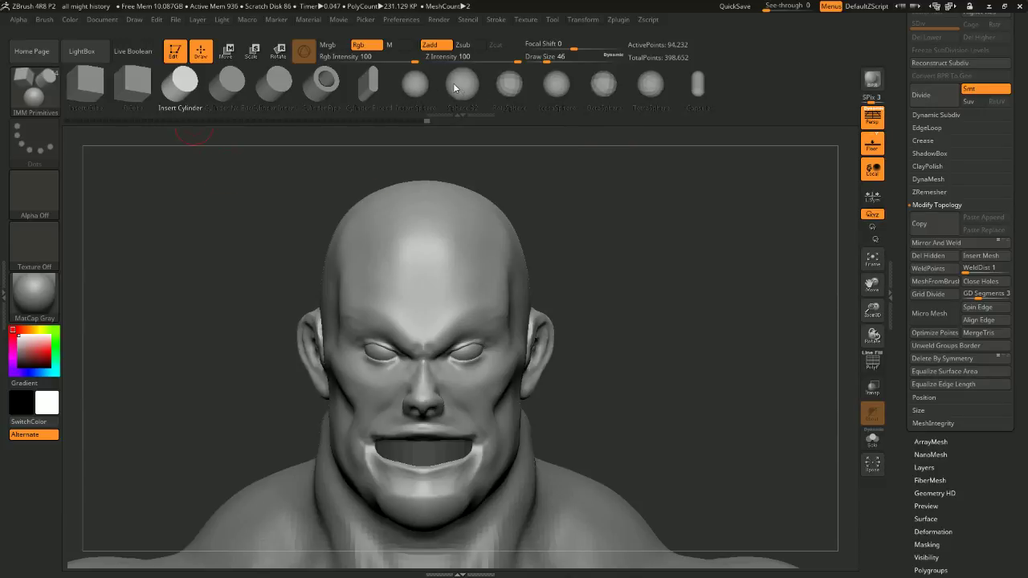
click(425, 86)
drag(527, 219, 492, 210)
drag(599, 210, 631, 205)
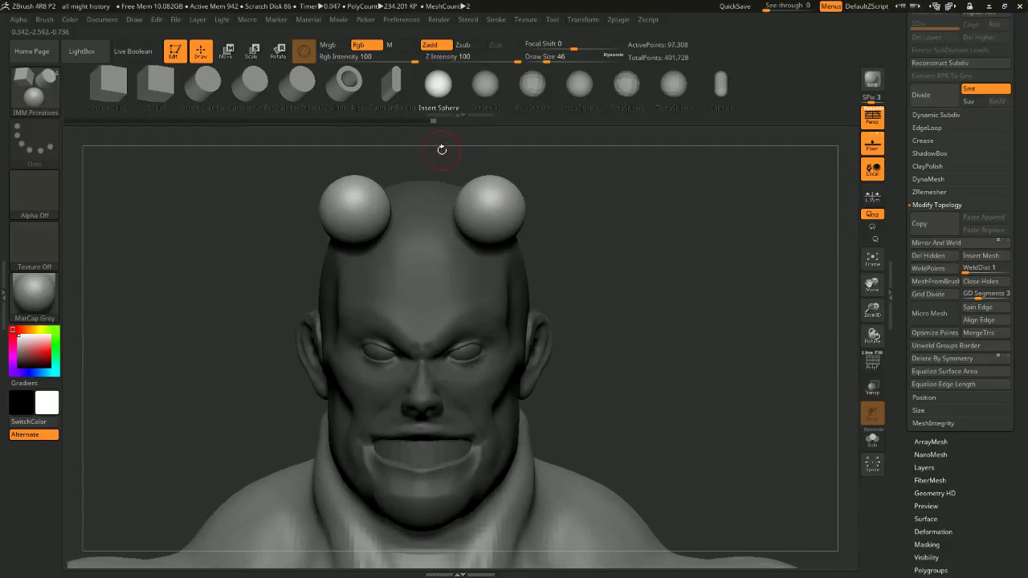
Pull the two spheres upward into long horns with the SnakeHook brush at draw size 202
key(b)
key(s)
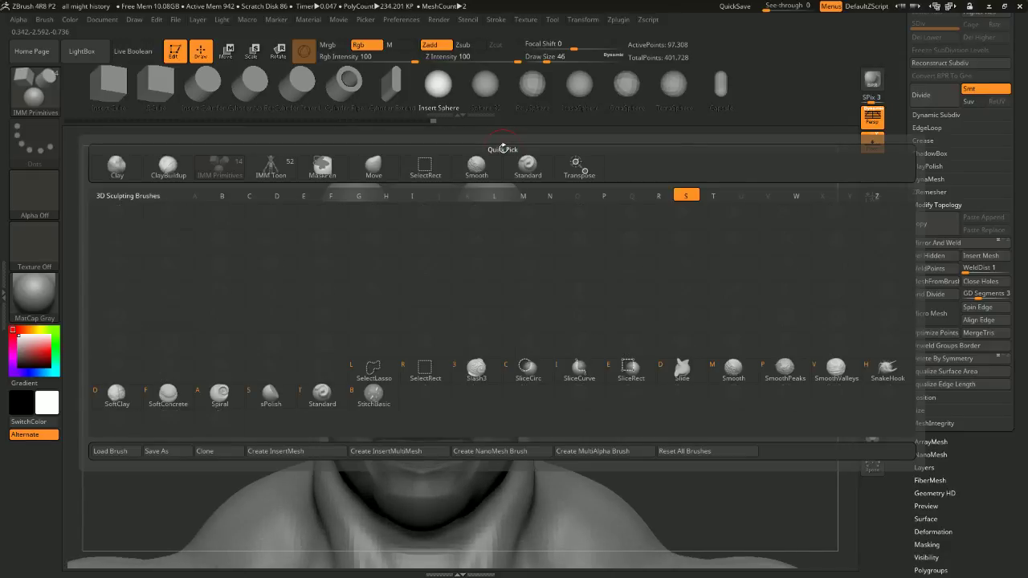
key(h)
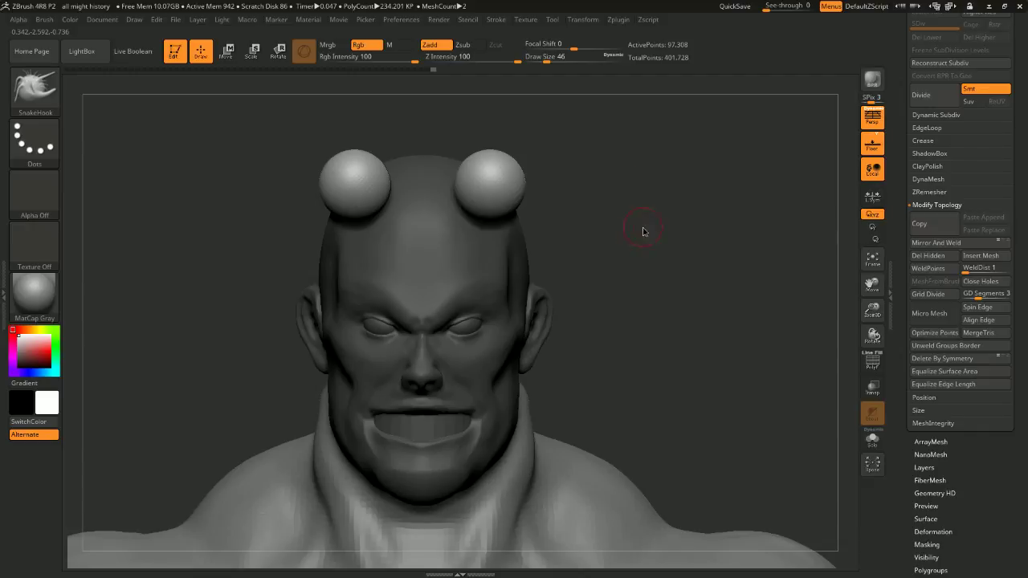
alt+drag(645, 231, 599, 233)
key(space)
drag(604, 172, 625, 171)
drag(493, 171, 486, 79)
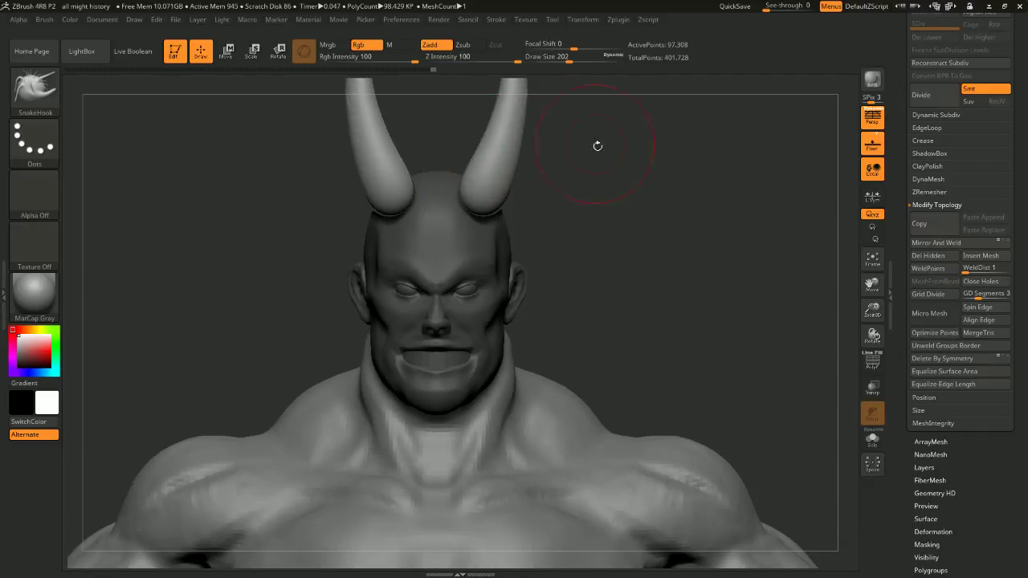
Smooth and slim both horns from their bases up along their length
mouse_move(597, 144)
mouse_down()
mouse_move(600, 271)
mouse_move(586, 264)
mouse_move(645, 239)
mouse_move(667, 241)
mouse_up()
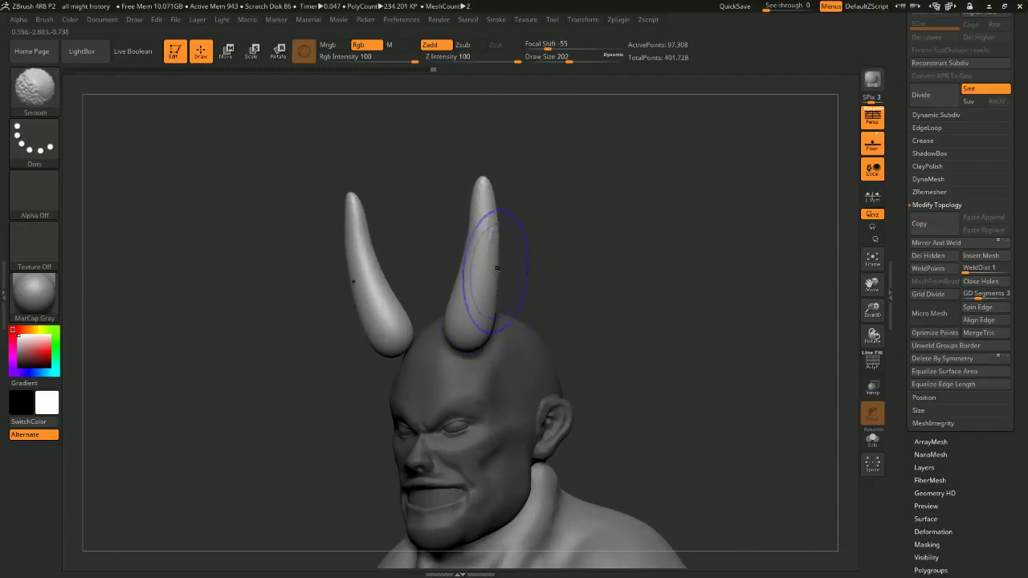
shift+drag(497, 268, 470, 339)
shift+drag(481, 271, 484, 251)
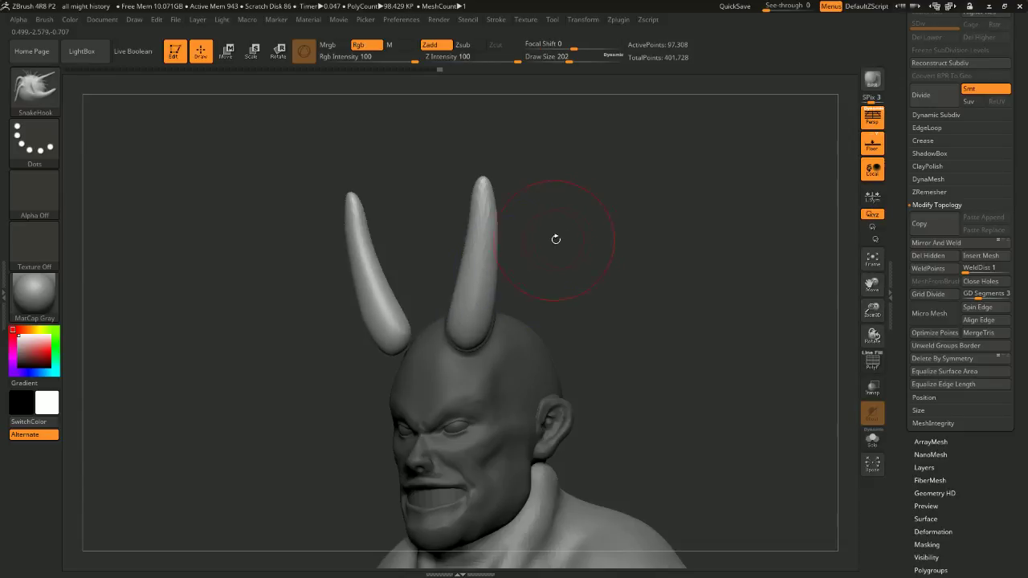
drag(555, 239, 597, 237)
Move the horns down and closer together on the head, tilt their tips outward, and return to Draw mode
click(225, 53)
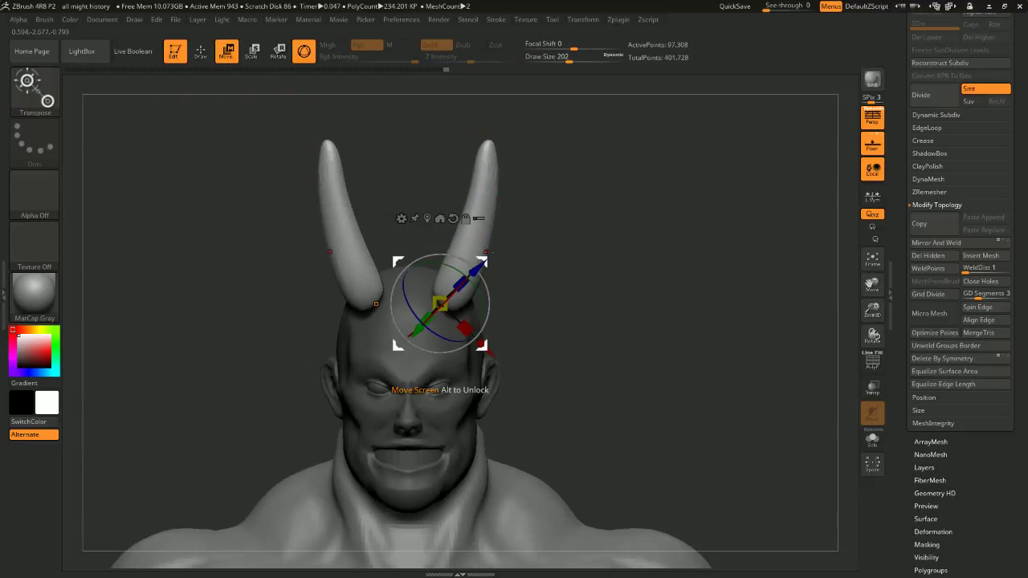
drag(484, 257, 466, 274)
drag(593, 250, 559, 239)
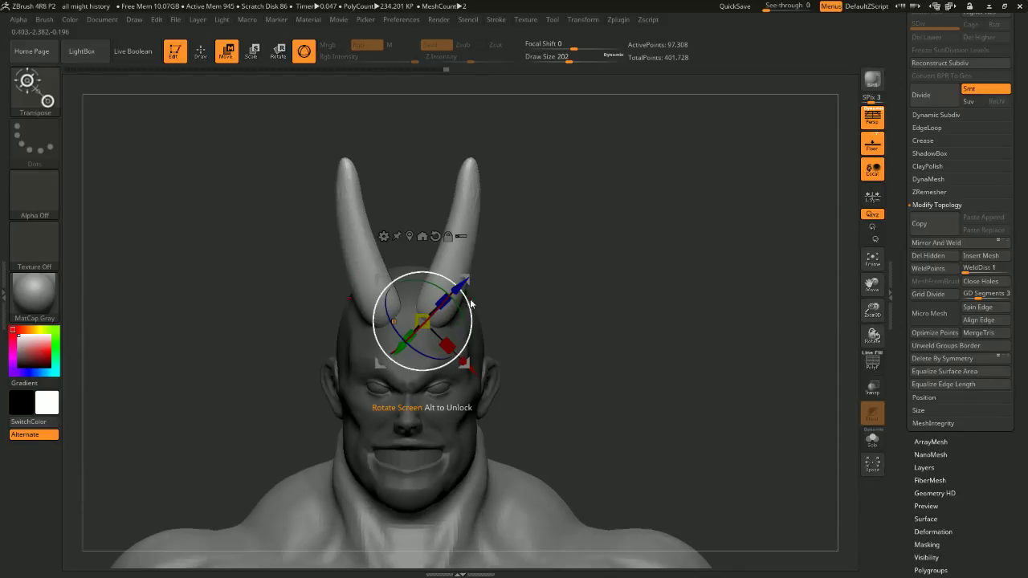
drag(464, 280, 485, 297)
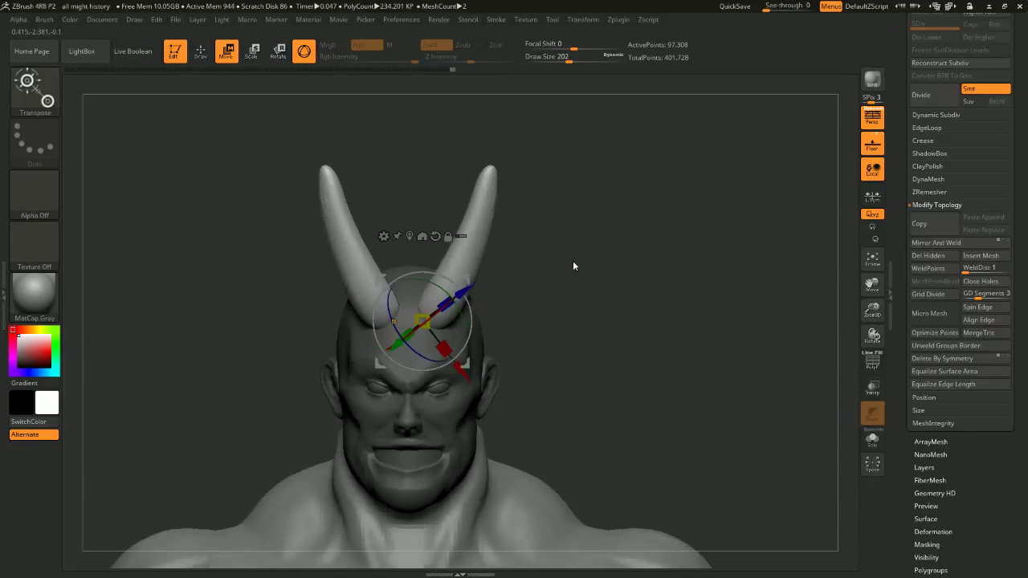
drag(573, 265, 622, 167)
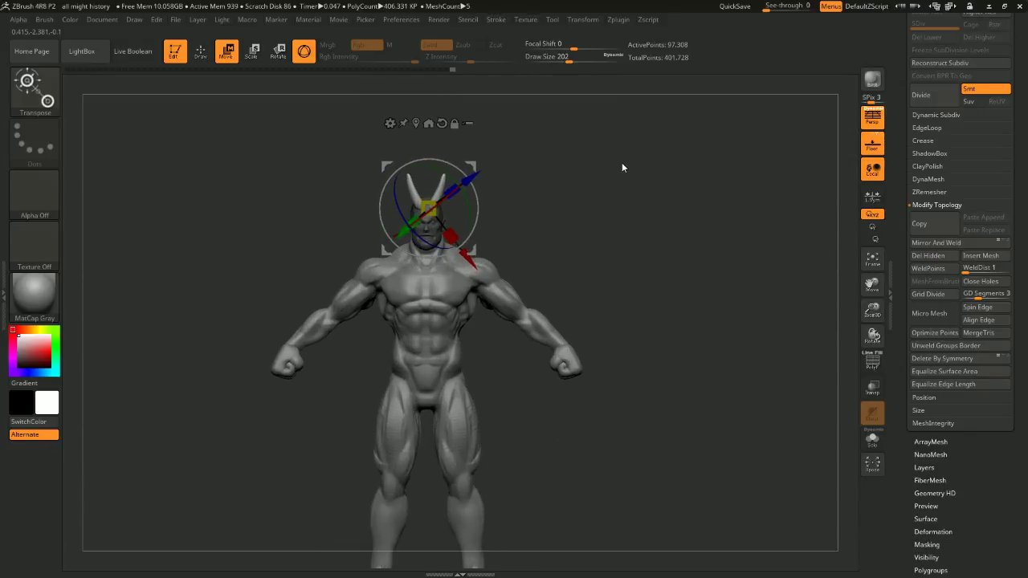
drag(567, 207, 490, 110)
click(201, 51)
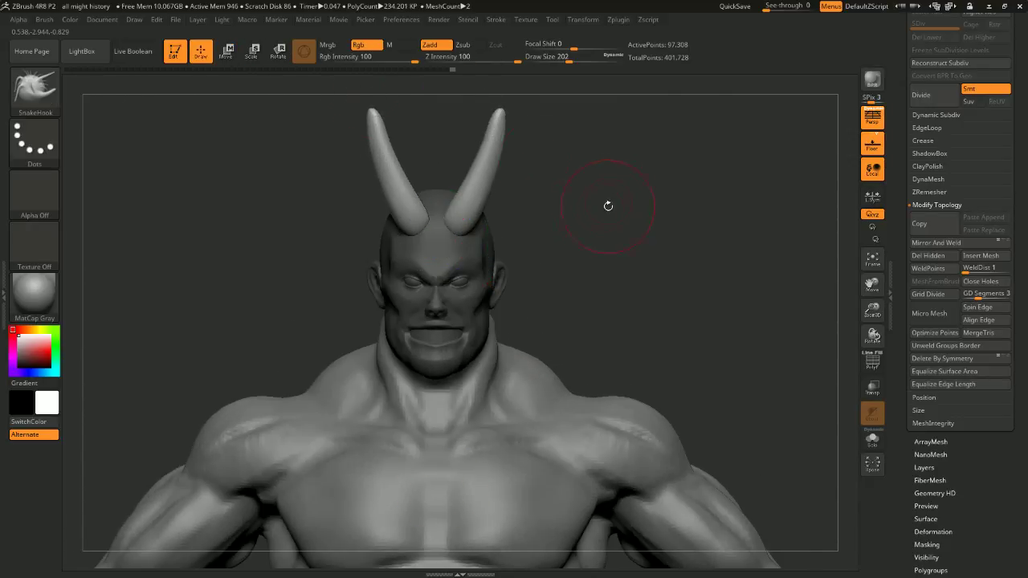
Reduce the SnakeHook brush's draw size to 51 for work on the face
mouse_move(608, 206)
mouse_down()
mouse_move(592, 179)
mouse_move(539, 211)
mouse_up()
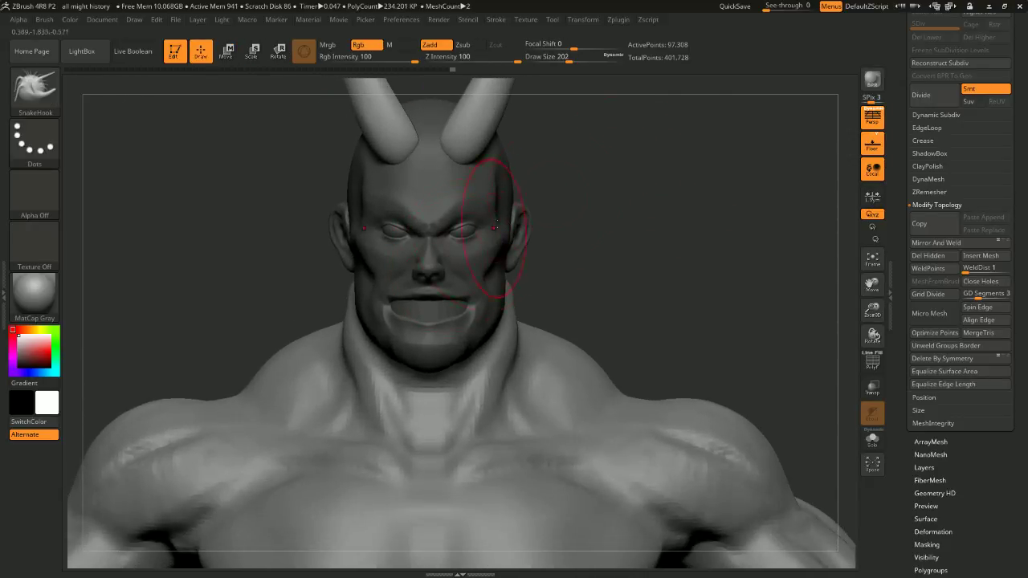
drag(625, 206, 635, 191)
key(space)
click(636, 191)
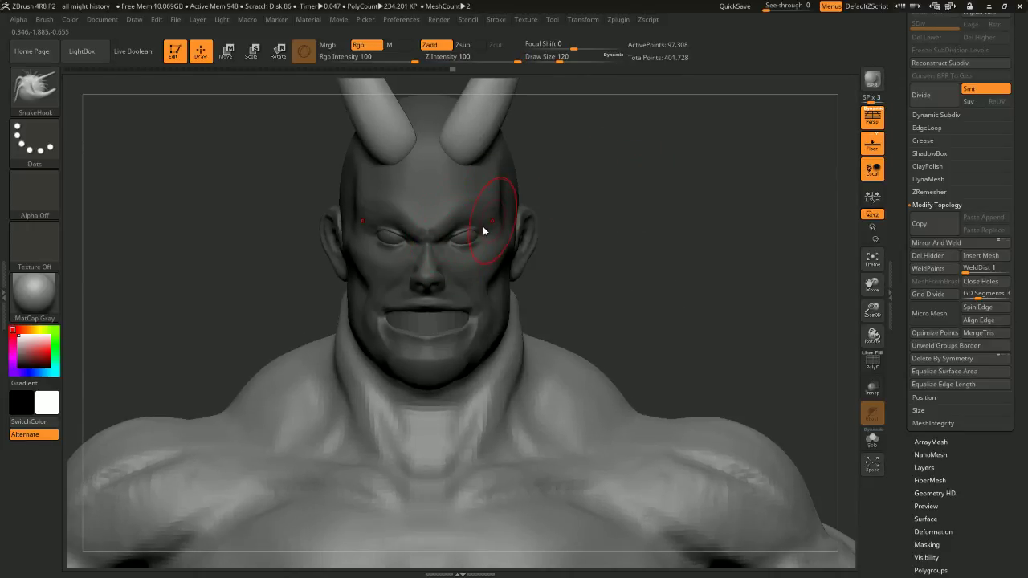
mouse_move(618, 191)
mouse_down()
mouse_move(591, 191)
mouse_move(625, 193)
mouse_move(608, 176)
mouse_up()
key(space)
click(653, 167)
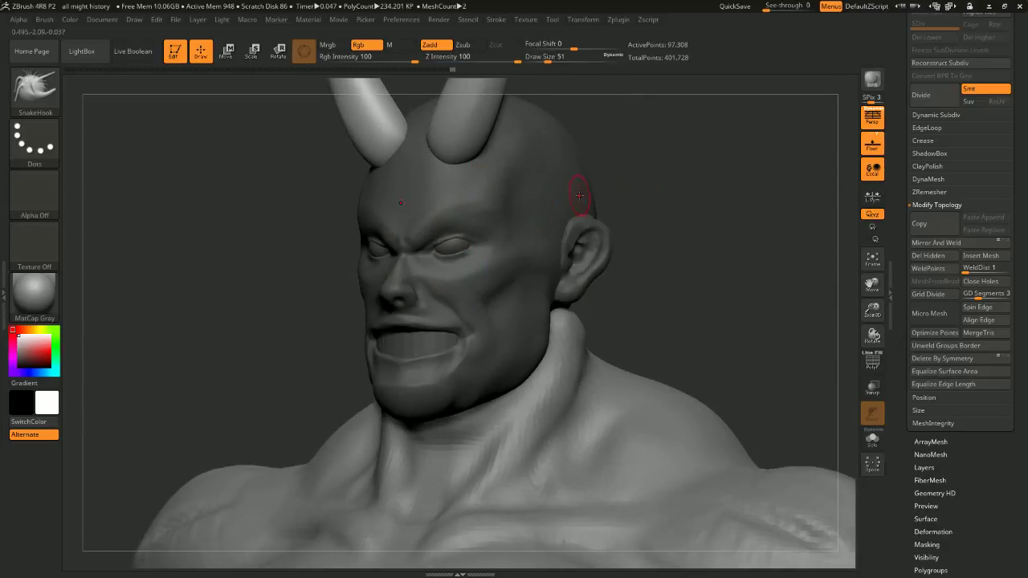
Isolate the eyeballs, undo the isolation, and clear the mask from the head
ctrl+shift+click(454, 249)
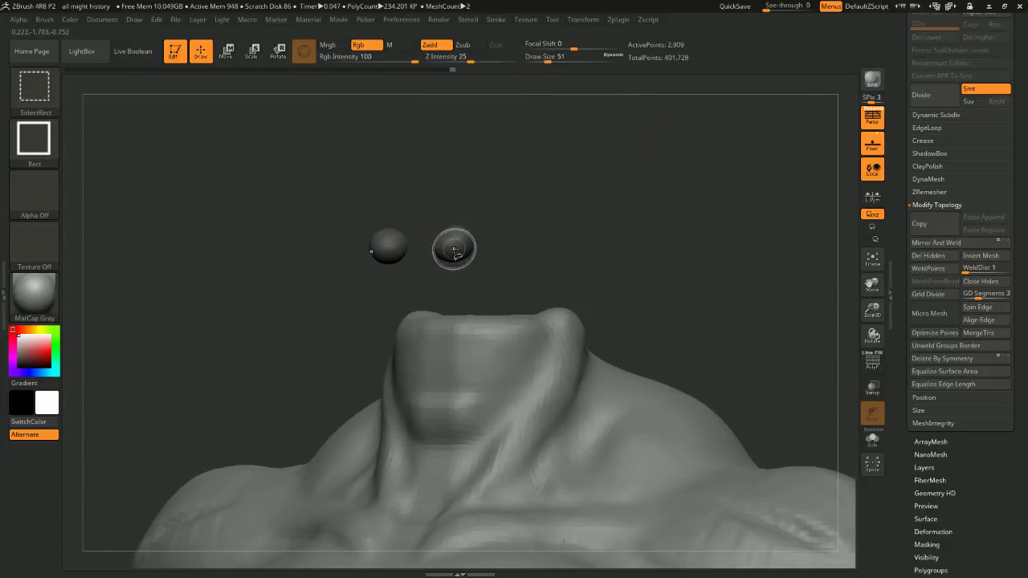
key(ctrl+z)
ctrl+drag(645, 167, 648, 170)
Isolate the face and eyeballs by hiding the horns, ears, and teeth polygroups
ctrl+shift+click(461, 244)
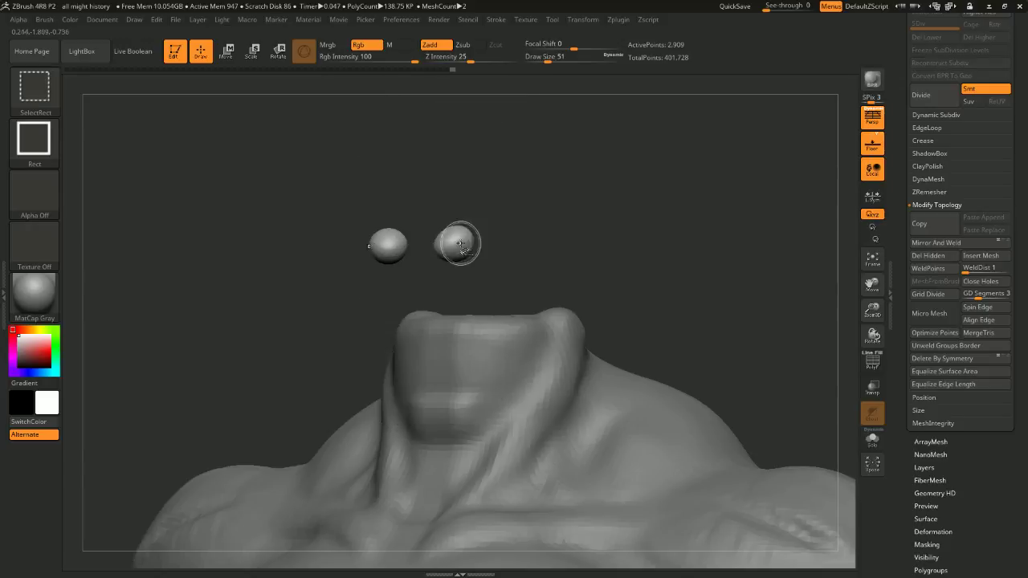
ctrl+shift+click(642, 168)
ctrl+shift+click(448, 248)
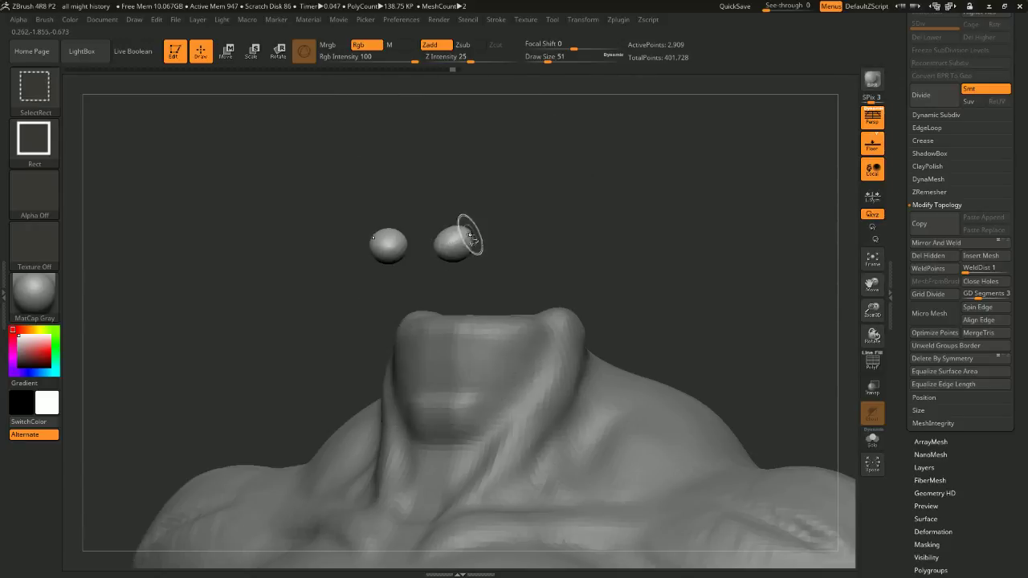
ctrl+shift+click(496, 221)
ctrl+shift+click(514, 211)
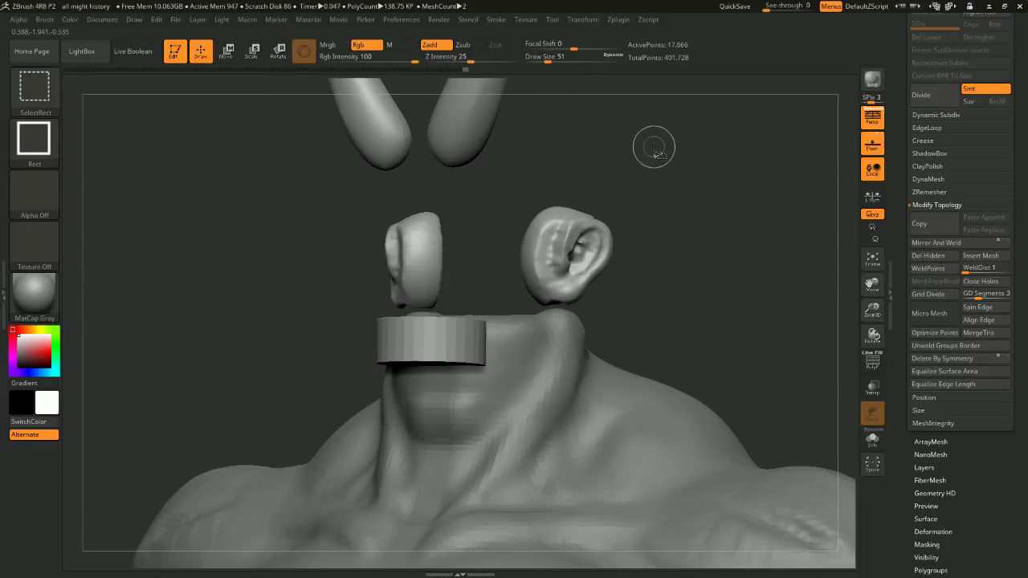
ctrl+shift+drag(656, 144, 748, 177)
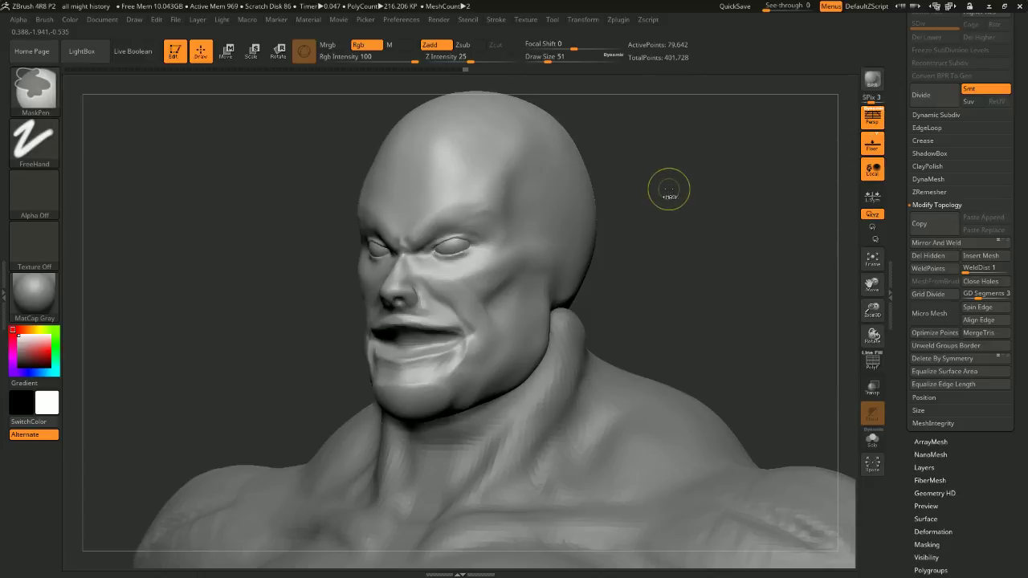
Merge the face and eyeballs into one polygroup with PolyFrame shown, unhide the other parts, and turn PolyFrame off
key(shift+f)
shift+drag(671, 192, 730, 238)
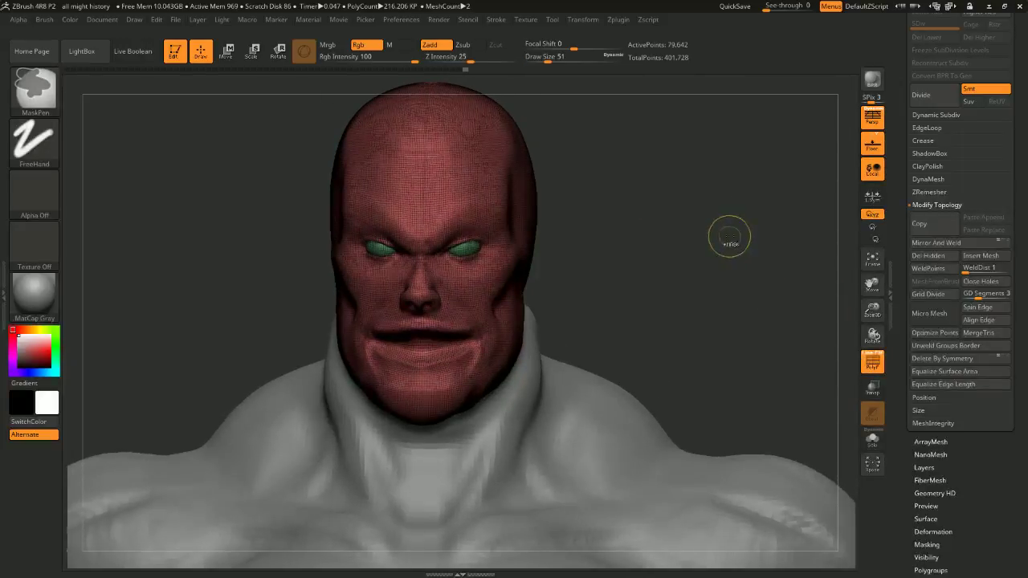
key(ctrl+w)
ctrl+shift+click(723, 233)
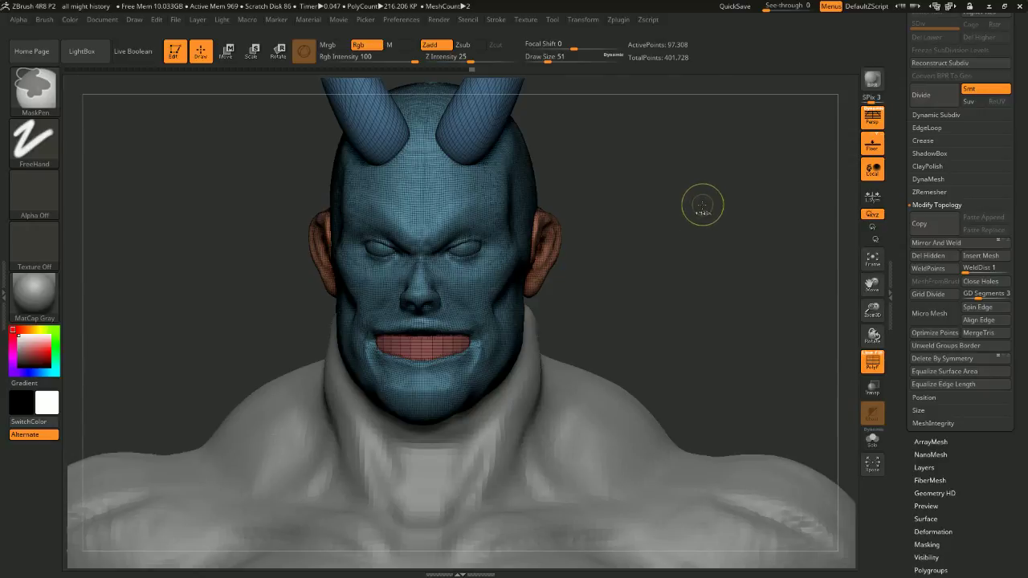
click(873, 363)
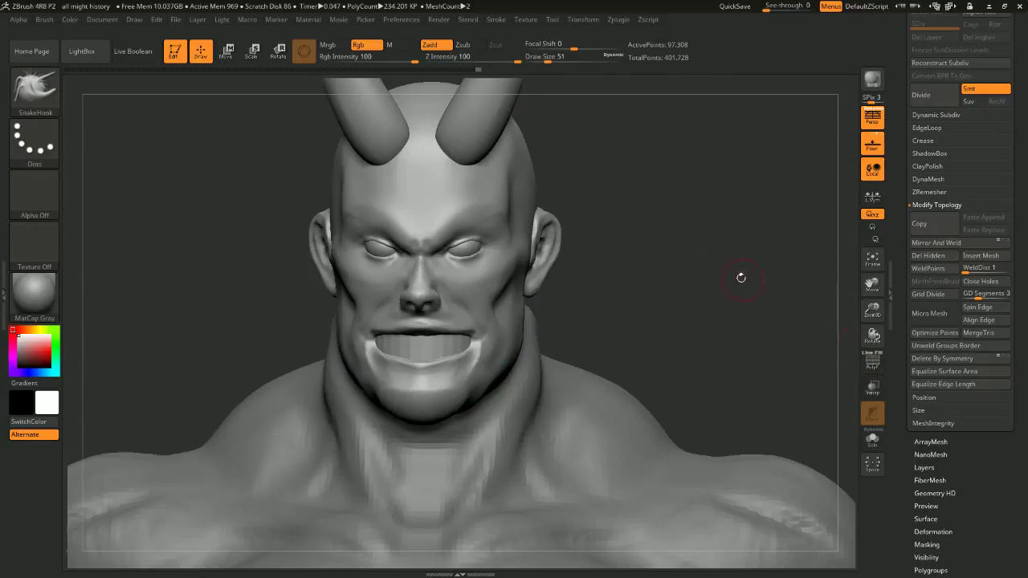
Remesh the head with DynaMesh at resolution 248 with Groups on, and smooth the eye areas
drag(742, 278, 692, 275)
shift+drag(482, 230, 460, 242)
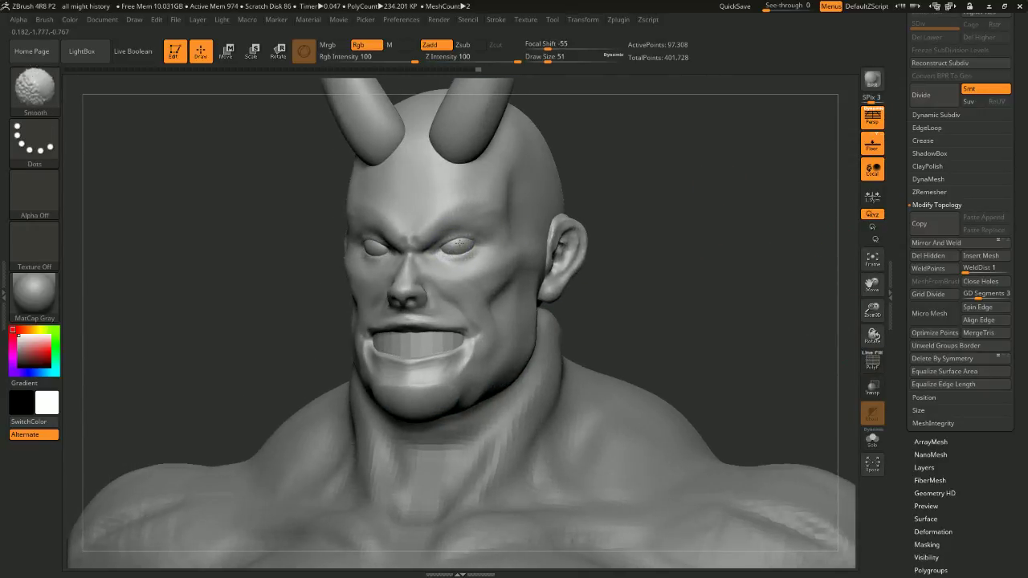
click(924, 179)
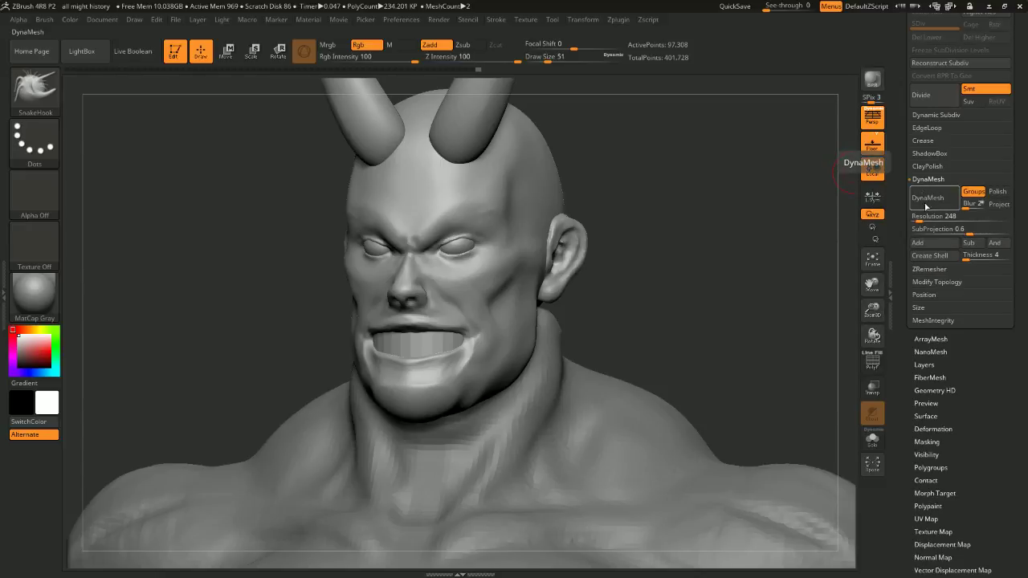
click(926, 201)
shift+drag(812, 225, 467, 236)
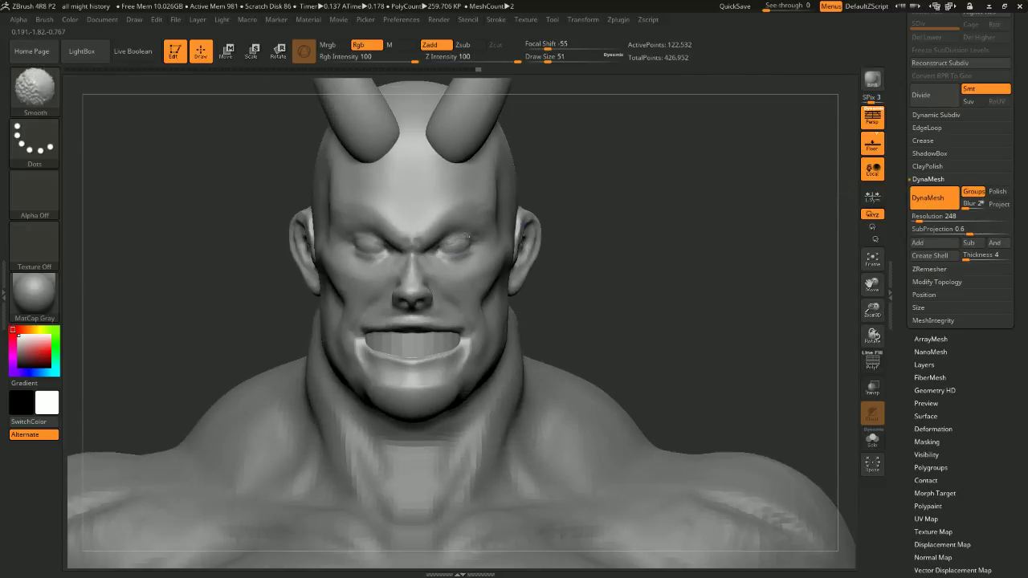
Build up the angry brow ridges above the eyes with the ClayBuildup brush at draw size 49
mouse_move(666, 223)
mouse_down()
mouse_move(680, 177)
mouse_move(680, 188)
mouse_move(509, 203)
mouse_up()
key(space)
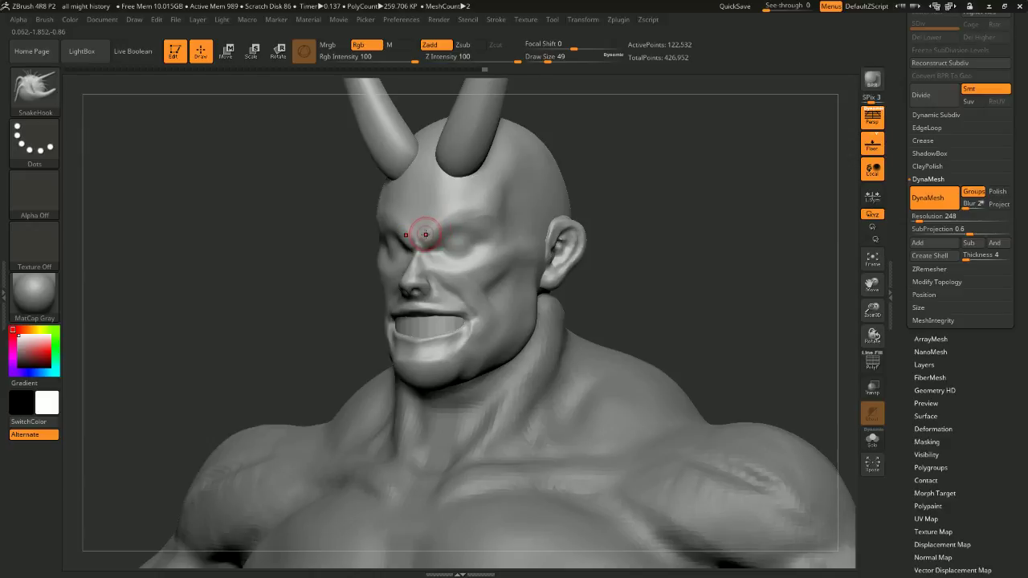
key(b)
key(c)
key(b)
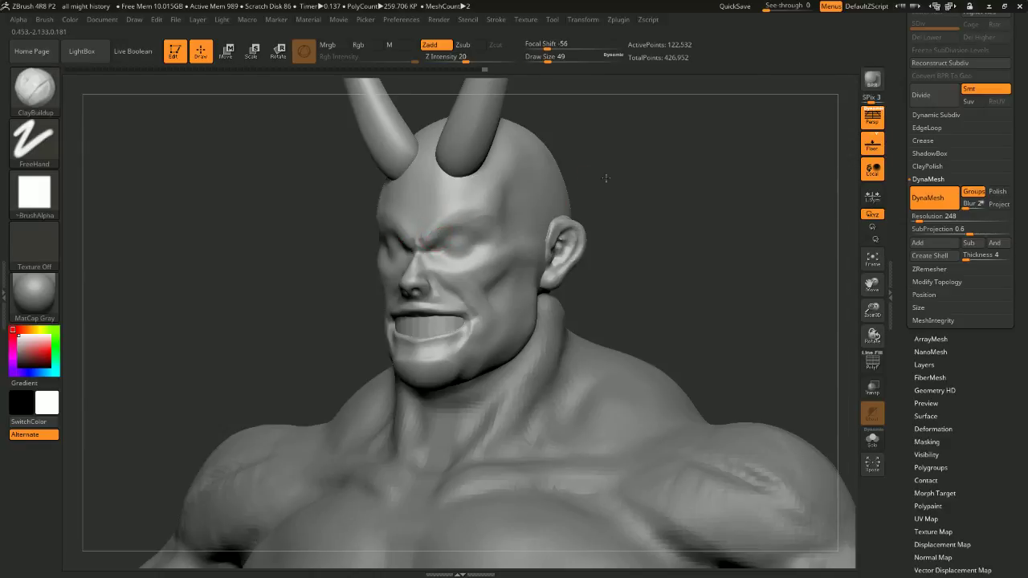
drag(606, 179, 569, 191)
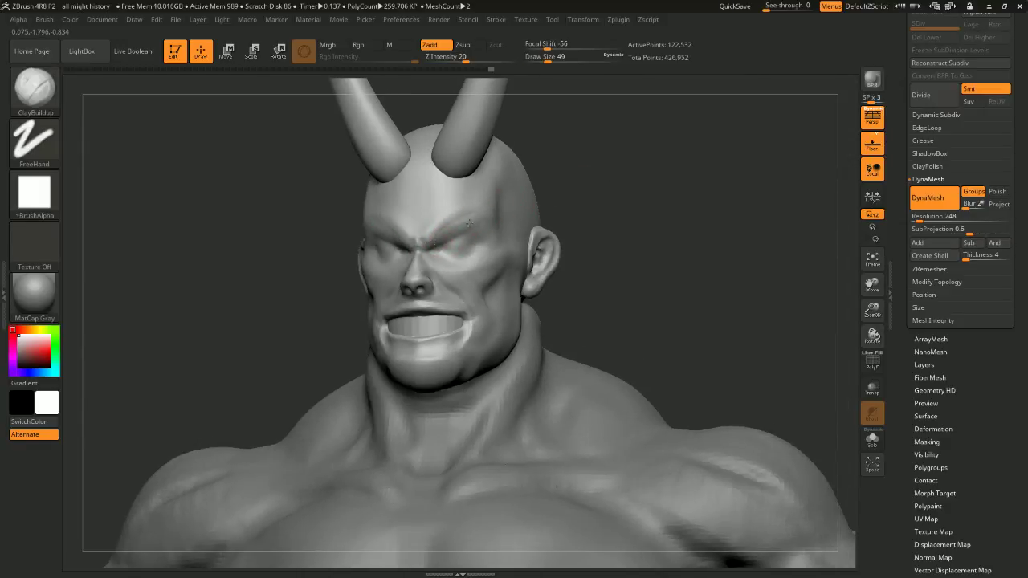
drag(441, 236, 483, 209)
mouse_move(617, 173)
mouse_down()
mouse_move(644, 189)
mouse_move(627, 194)
mouse_move(641, 186)
mouse_move(626, 181)
mouse_up()
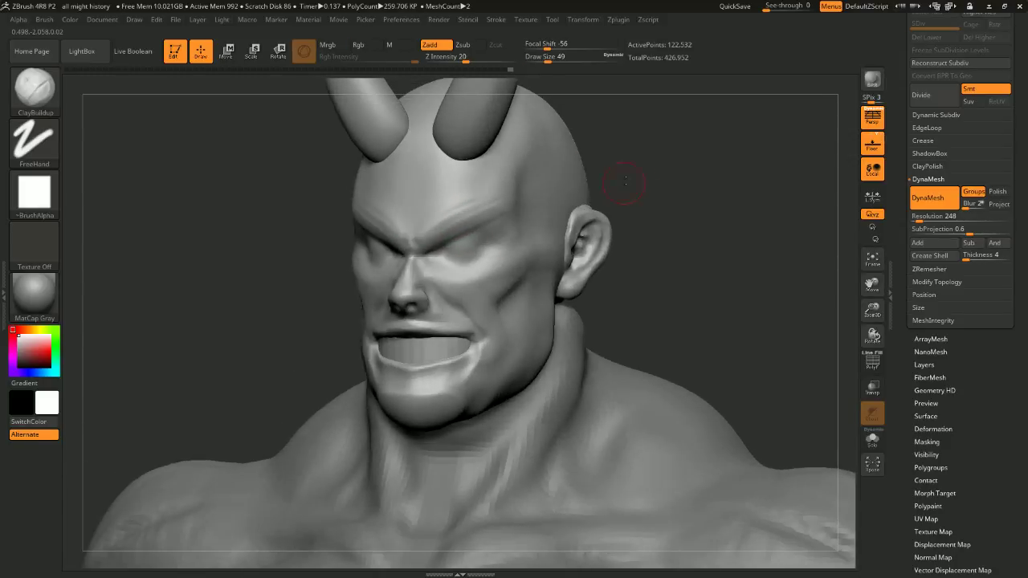
drag(685, 148, 479, 212)
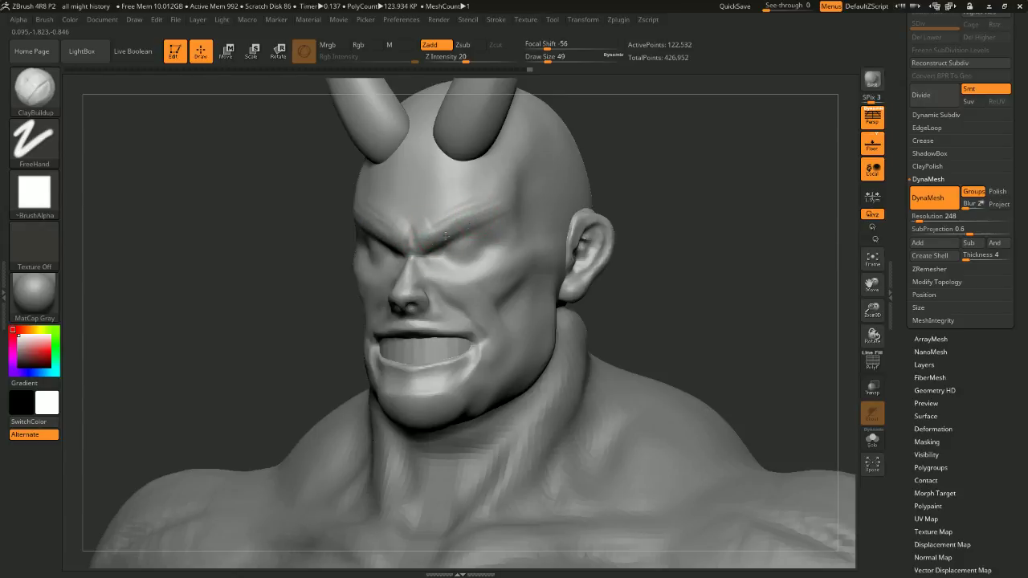
shift+drag(563, 184, 665, 168)
alt+drag(675, 204, 617, 170)
drag(617, 170, 655, 245)
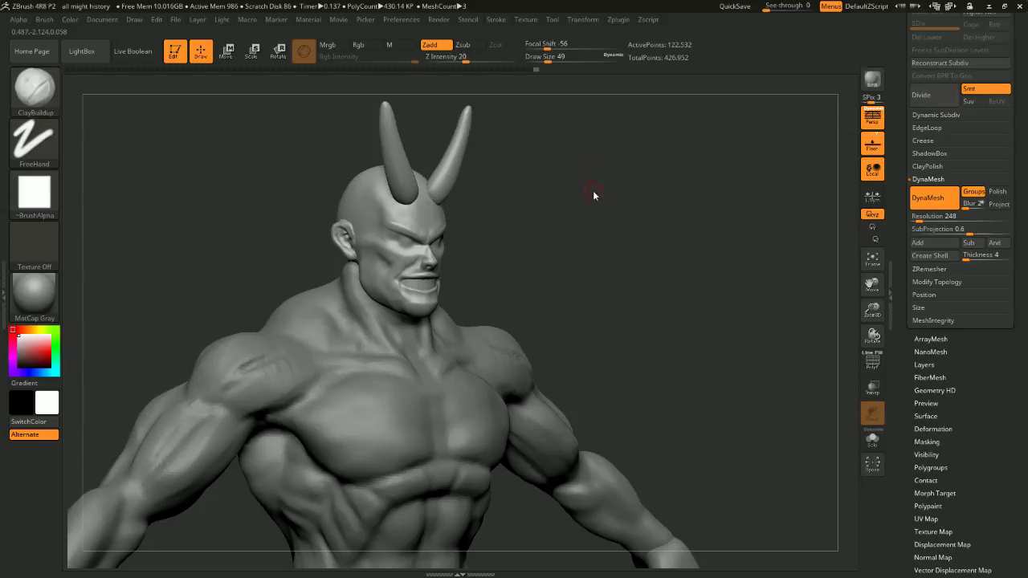
Select the SnakeHook brush and try to pull a spike out of the outer side of the horns
mouse_move(593, 195)
mouse_down()
mouse_move(522, 197)
mouse_move(568, 149)
mouse_move(569, 178)
mouse_up()
key(space)
drag(468, 172, 587, 190)
key(b)
key(s)
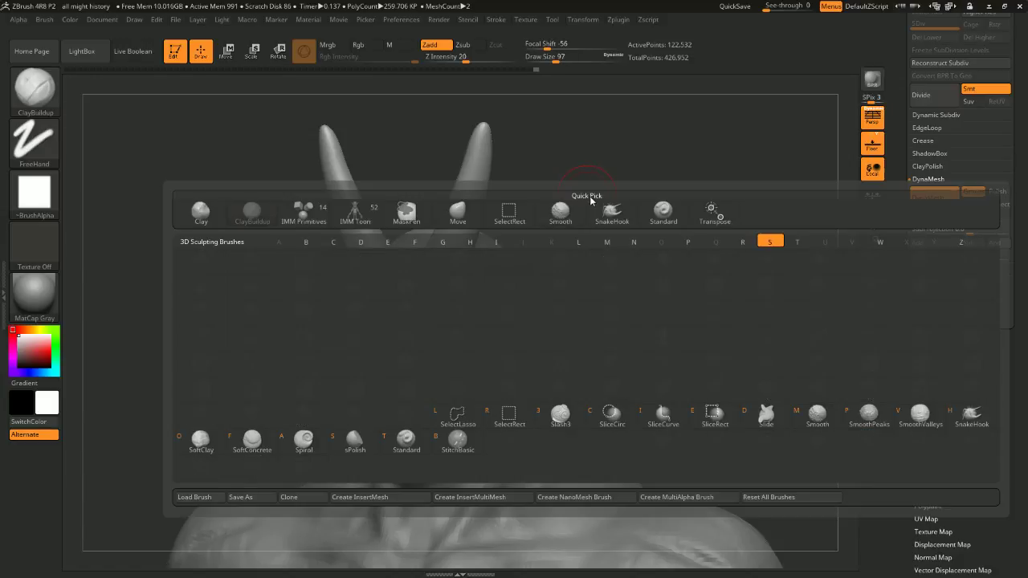
key(h)
drag(461, 253, 495, 205)
key(ctrl+z)
Set the SnakeHook draw size to 54 and try pulling long spikes from the lower outer sides of the horns
key(s)
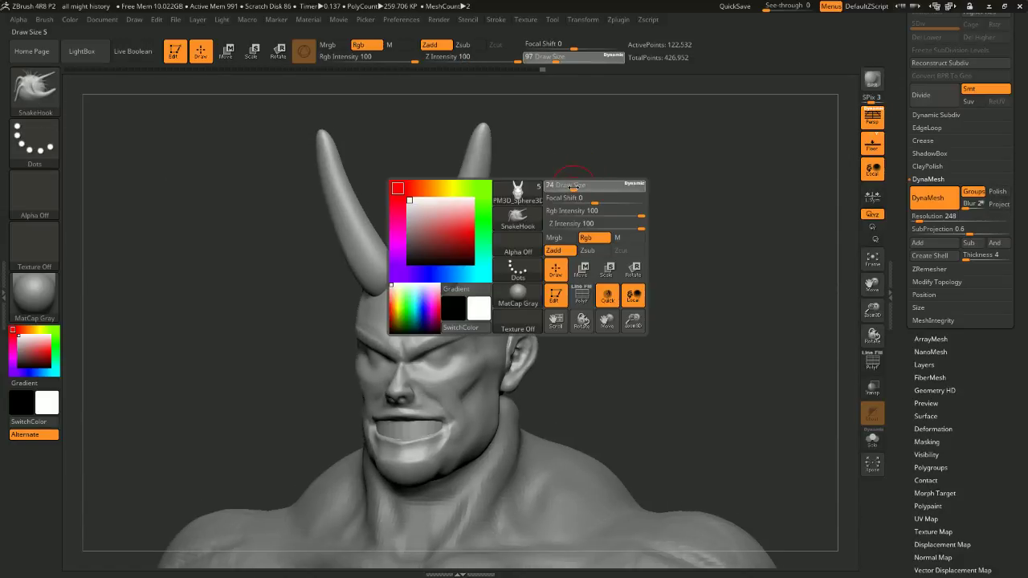
key(s)
drag(572, 188, 564, 189)
drag(578, 190, 587, 194)
drag(468, 245, 515, 200)
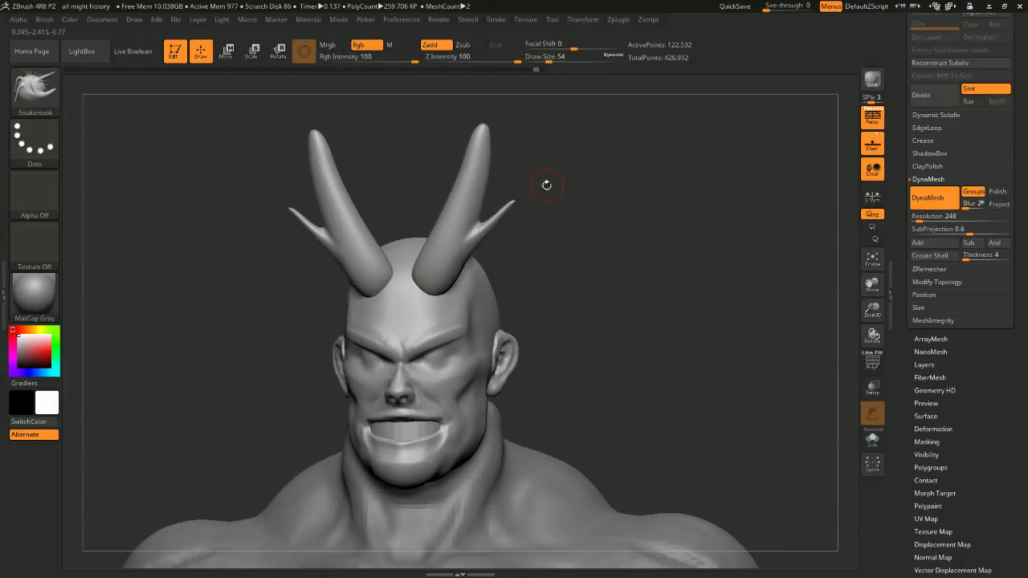
key(ctrl+z)
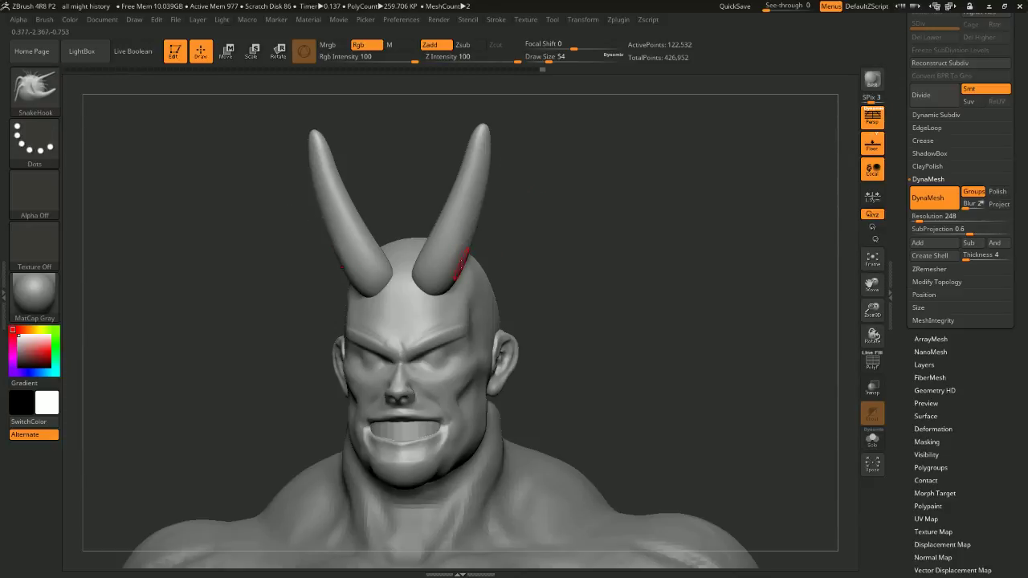
Try out short SnakeHook spikes on the lower and upper outer edges of both horns, undoing the unwanted pulls
drag(466, 233, 537, 171)
drag(514, 232, 564, 218)
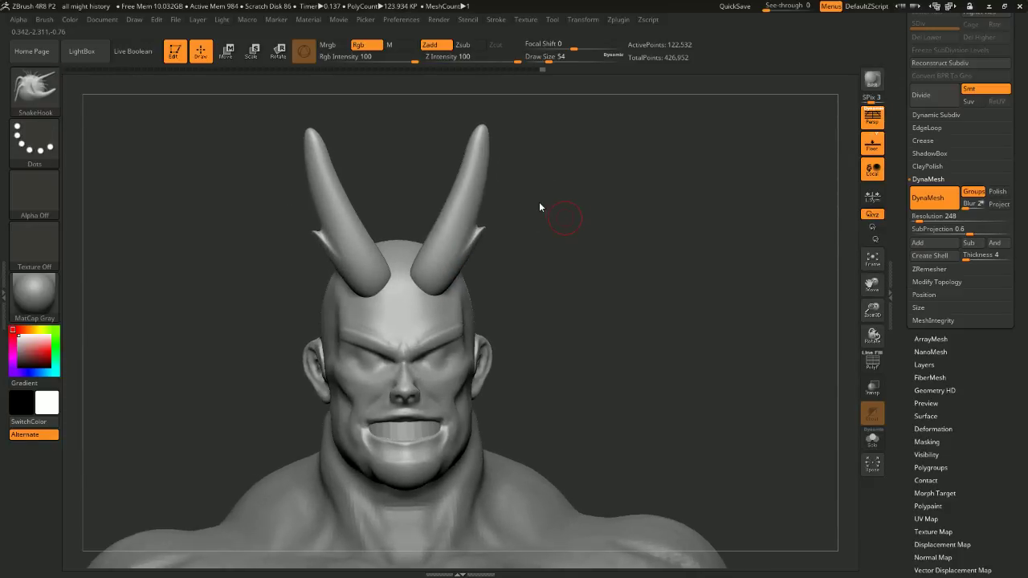
mouse_move(530, 176)
mouse_down()
mouse_move(520, 178)
mouse_move(523, 140)
mouse_move(567, 168)
mouse_up()
drag(477, 182, 536, 131)
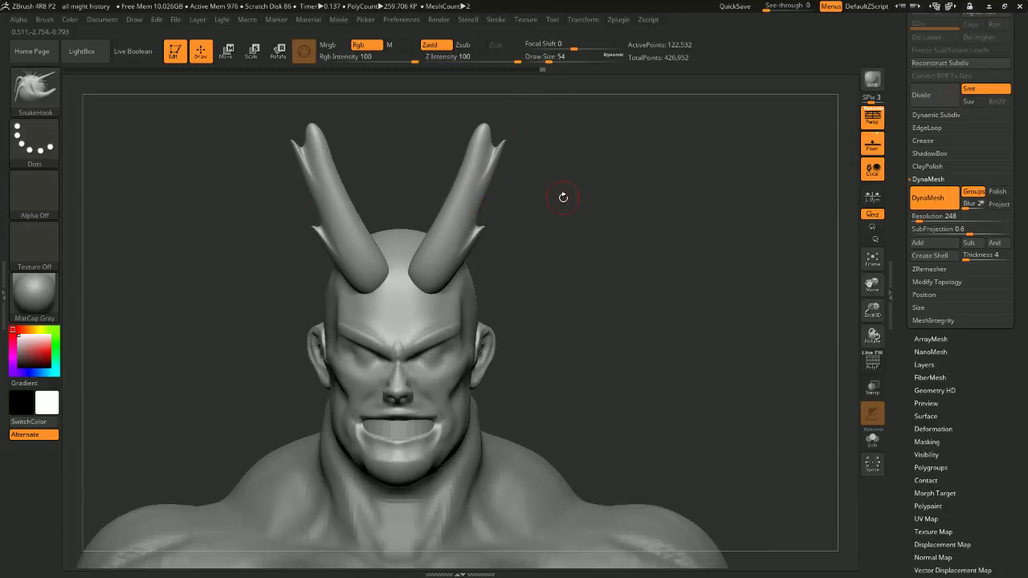
key(ctrl+z)
drag(483, 200, 523, 117)
key(ctrl+z)
drag(484, 199, 536, 121)
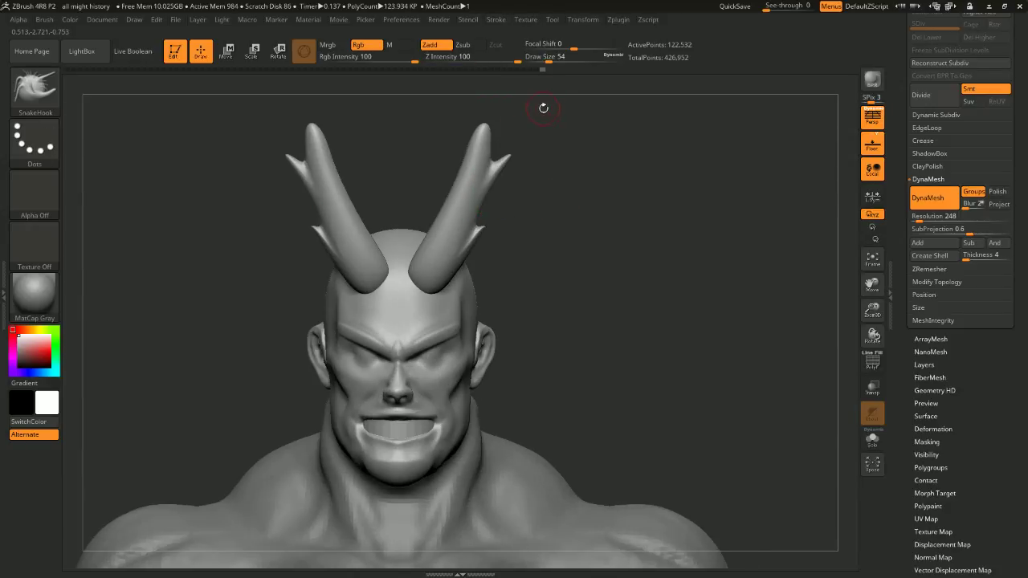
key(ctrl+z)
Try pulling additional SnakeHook spikes from the inner edges of both horns
drag(542, 191, 480, 196)
mouse_move(545, 174)
mouse_down()
mouse_move(558, 187)
mouse_move(521, 184)
mouse_move(433, 245)
mouse_up()
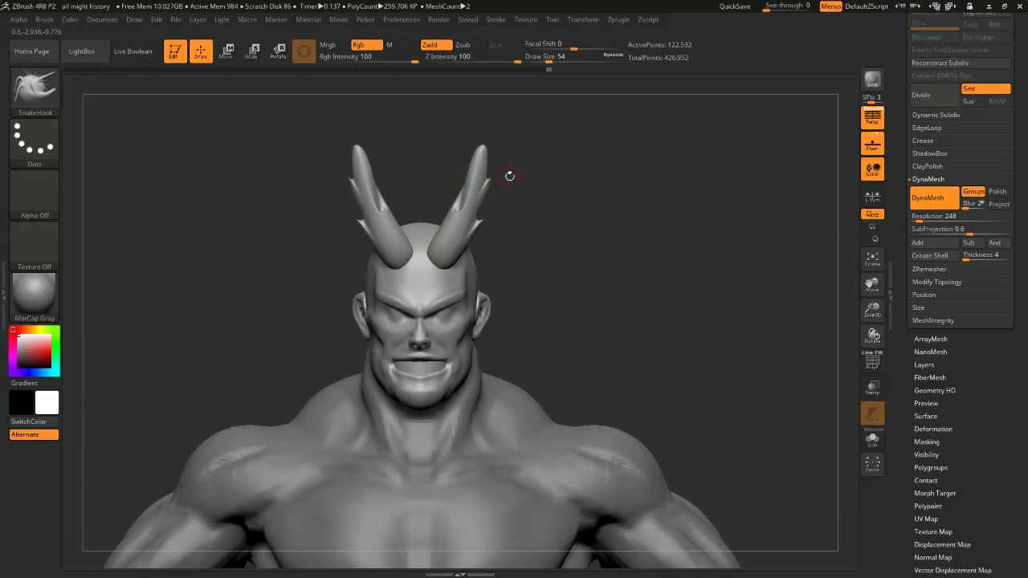
drag(510, 175, 454, 192)
drag(487, 221, 451, 214)
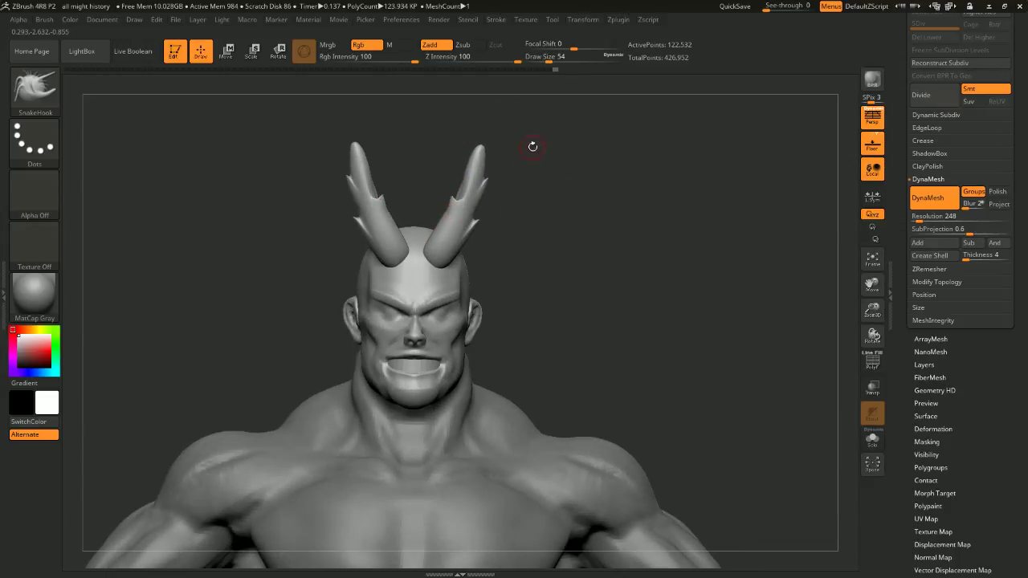
Undo all the SnakeHook spikes pulled from the horns
key(ctrl+z)
key(ctrl+z)
key(ctrl+z)
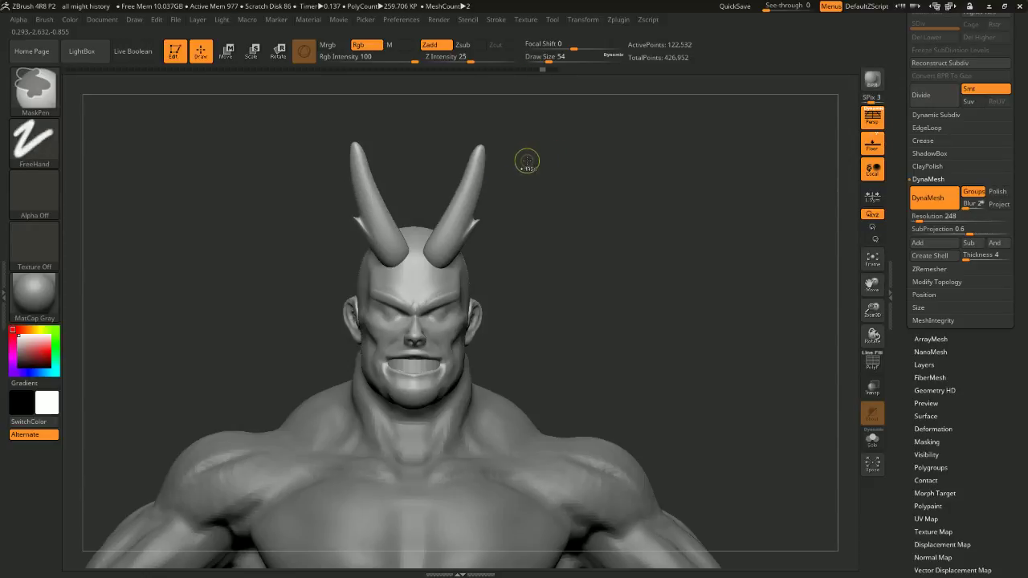
key(ctrl+z)
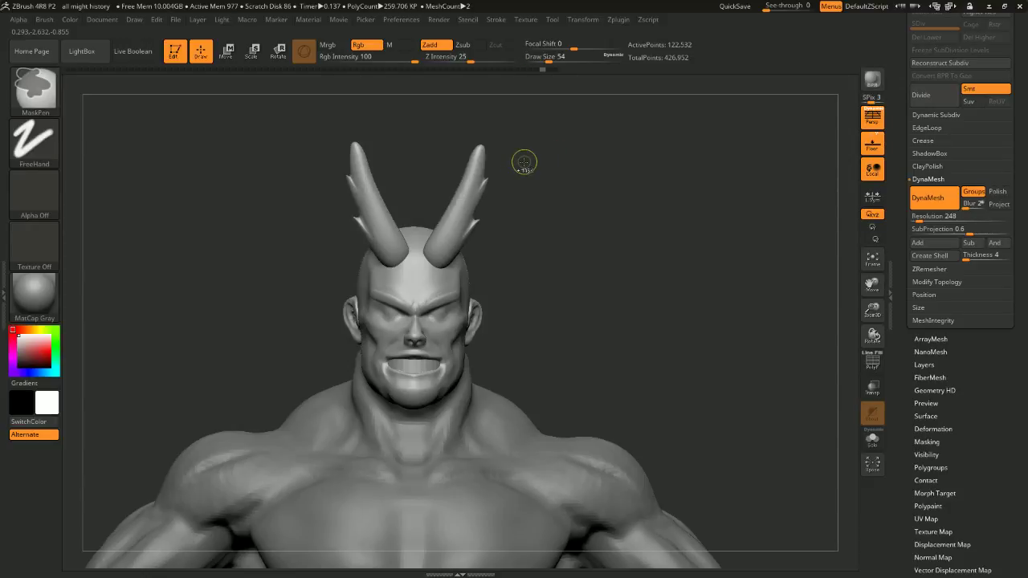
key(ctrl+z)
key(ctrl+z)
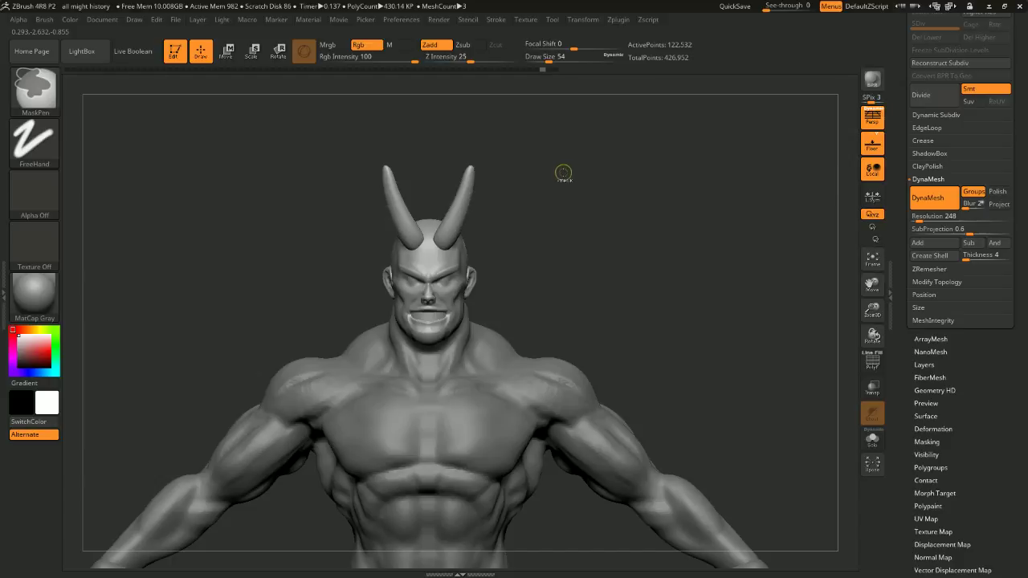
Set the draw size to 132 and hide the ears to expose the sides of the head
drag(564, 173, 587, 214)
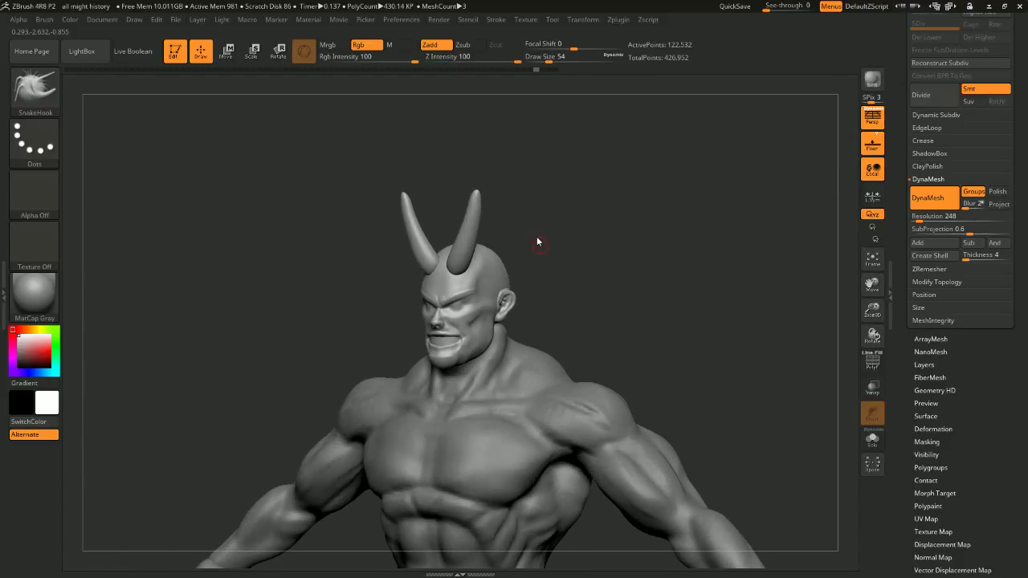
drag(537, 248, 563, 218)
key(space)
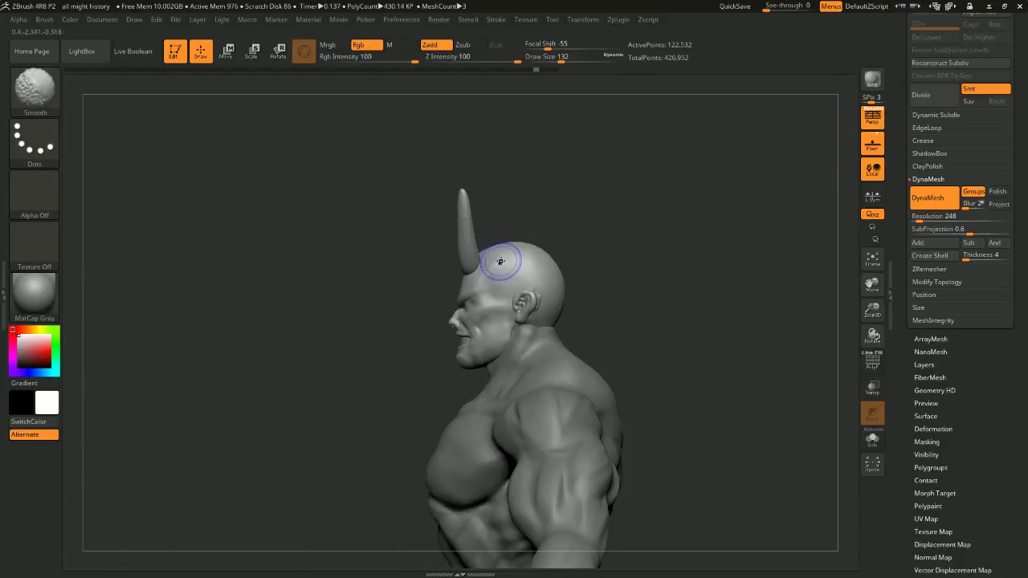
ctrl+drag(511, 257, 572, 253)
ctrl+shift+click(529, 297)
ctrl+shift+click(531, 292)
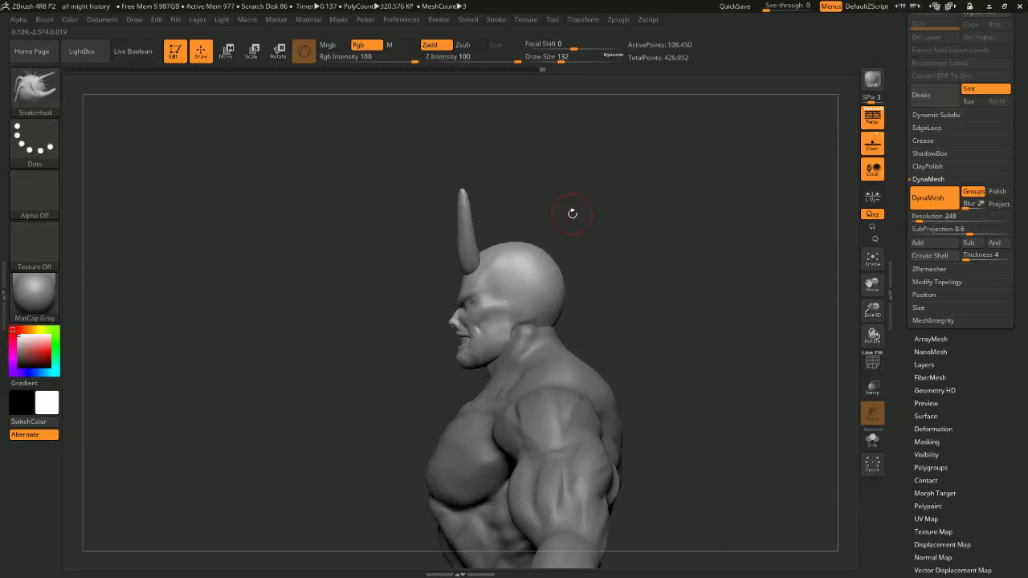
drag(572, 214, 608, 213)
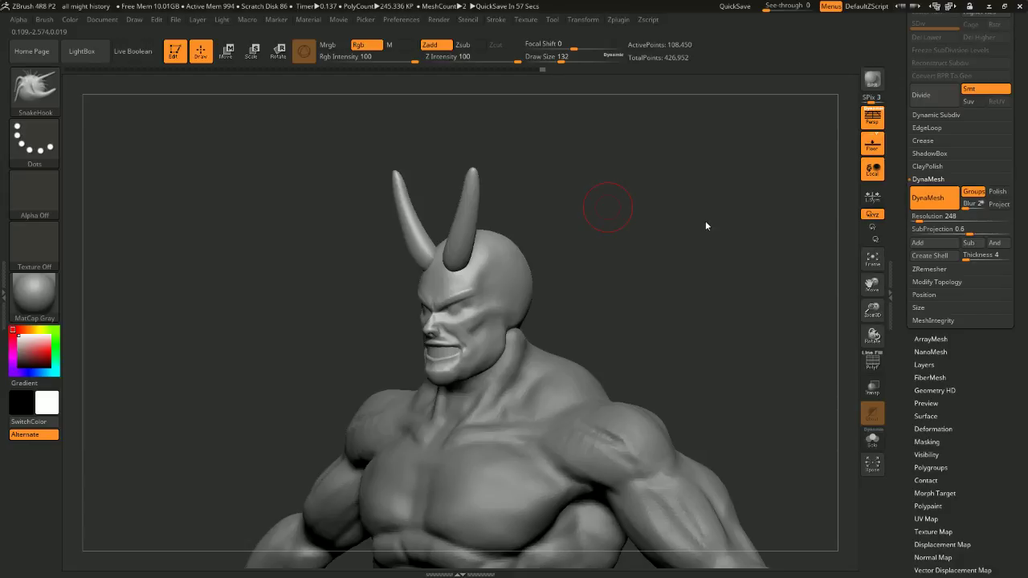
Mask the back and crown of the skull behind the horns with a MaskPen stroke and mask rectangles
drag(555, 200, 600, 200)
mouse_move(570, 252)
mouse_down()
mouse_move(602, 223)
mouse_move(574, 241)
mouse_move(533, 236)
mouse_move(584, 200)
mouse_move(519, 190)
mouse_move(572, 213)
mouse_move(482, 241)
mouse_up()
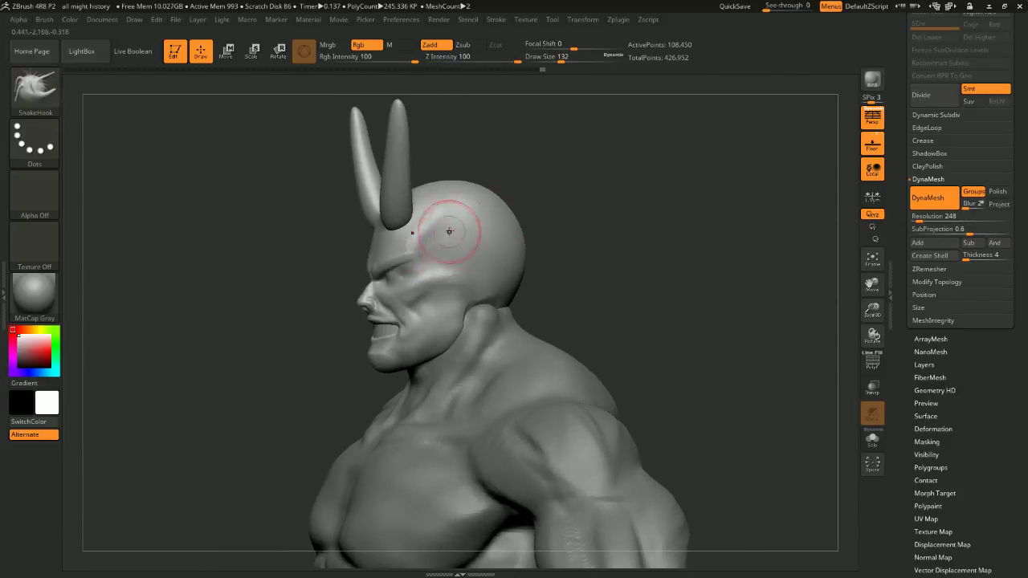
key(ctrl)
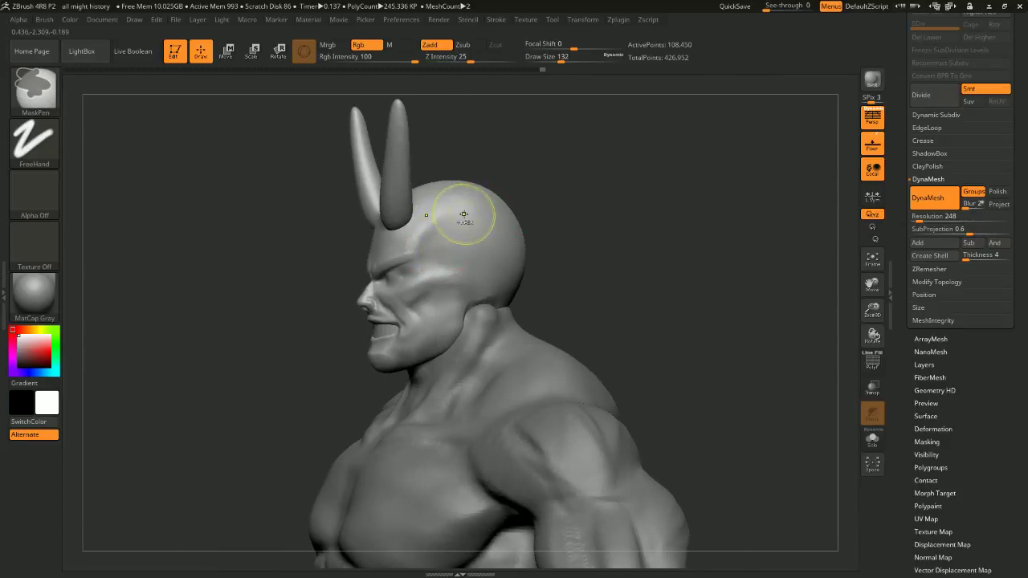
ctrl+drag(471, 219, 486, 215)
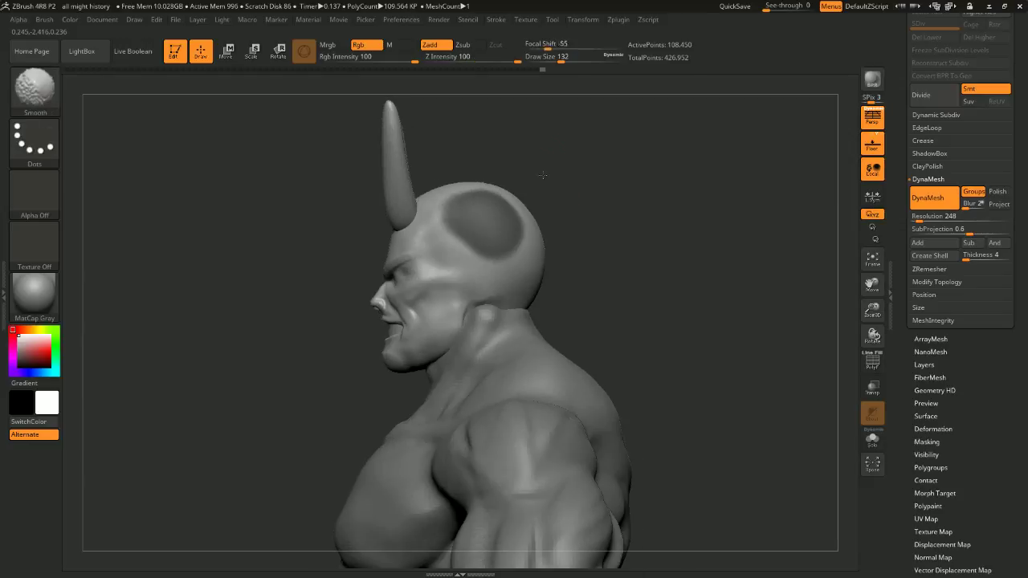
mouse_move(544, 175)
ctrl+mouse_down()
mouse_move(544, 265)
mouse_move(523, 275)
ctrl+mouse_up()
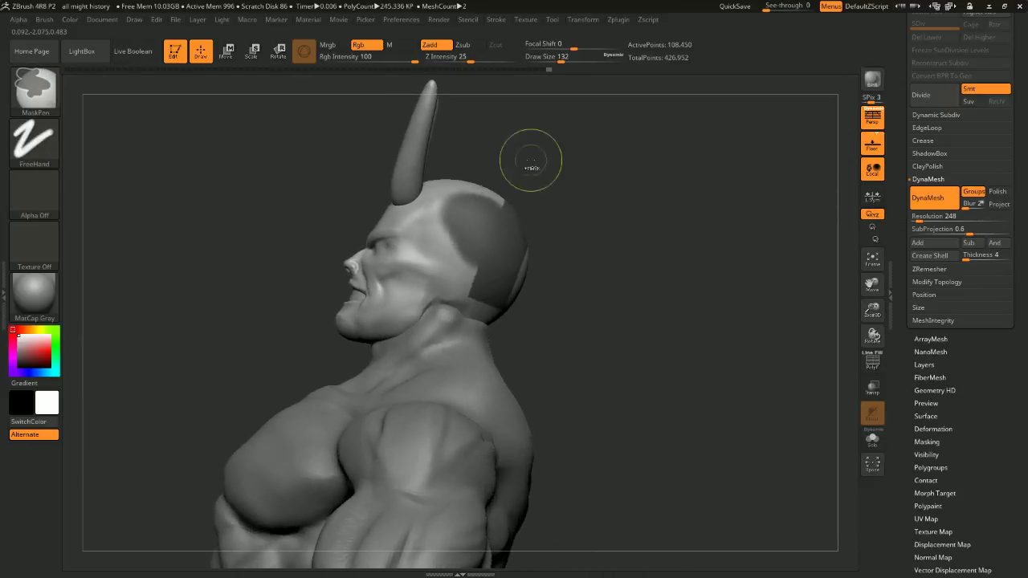
ctrl+drag(540, 104, 483, 381)
ctrl+drag(512, 126, 438, 241)
ctrl+drag(475, 149, 449, 289)
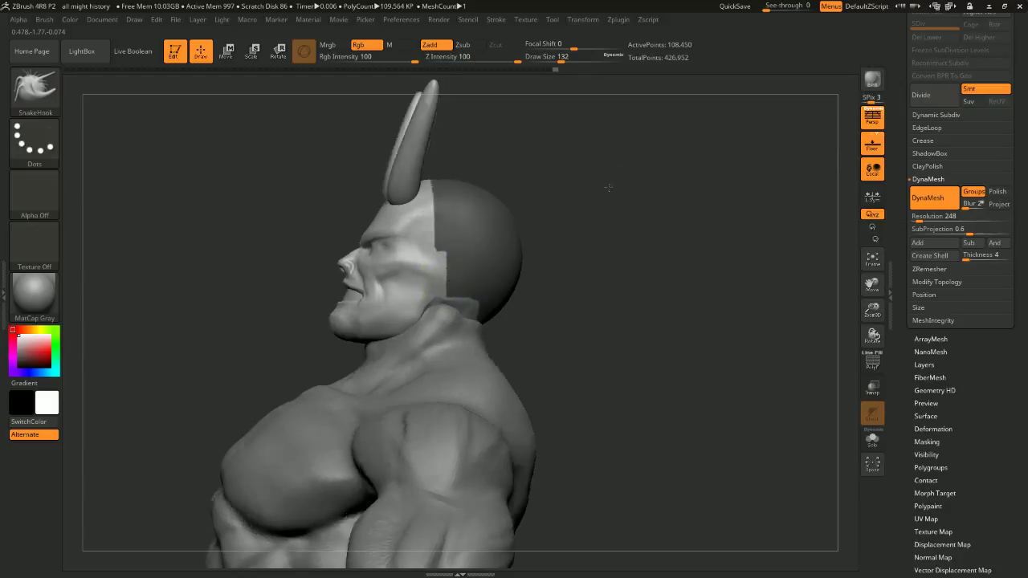
ctrl+drag(608, 187, 593, 179)
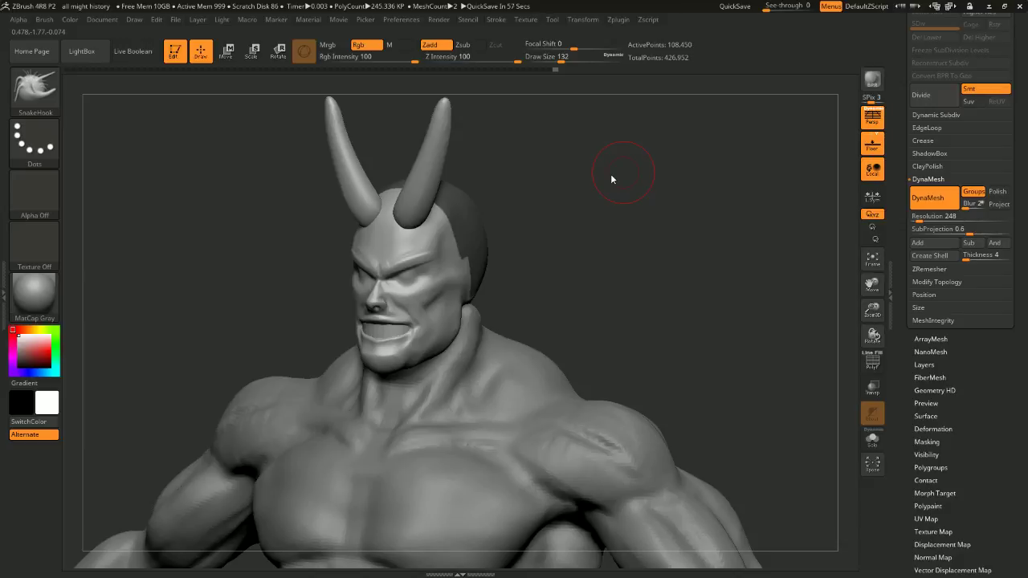
Hide the horns and paint the scalp mask forward to the forehead and temple hairline at draw size 87
mouse_move(551, 202)
mouse_down()
mouse_move(601, 188)
mouse_move(616, 201)
mouse_move(557, 188)
mouse_move(498, 193)
mouse_move(626, 114)
mouse_move(625, 90)
mouse_move(603, 98)
mouse_move(577, 170)
mouse_move(508, 168)
mouse_up()
ctrl+shift+click(408, 206)
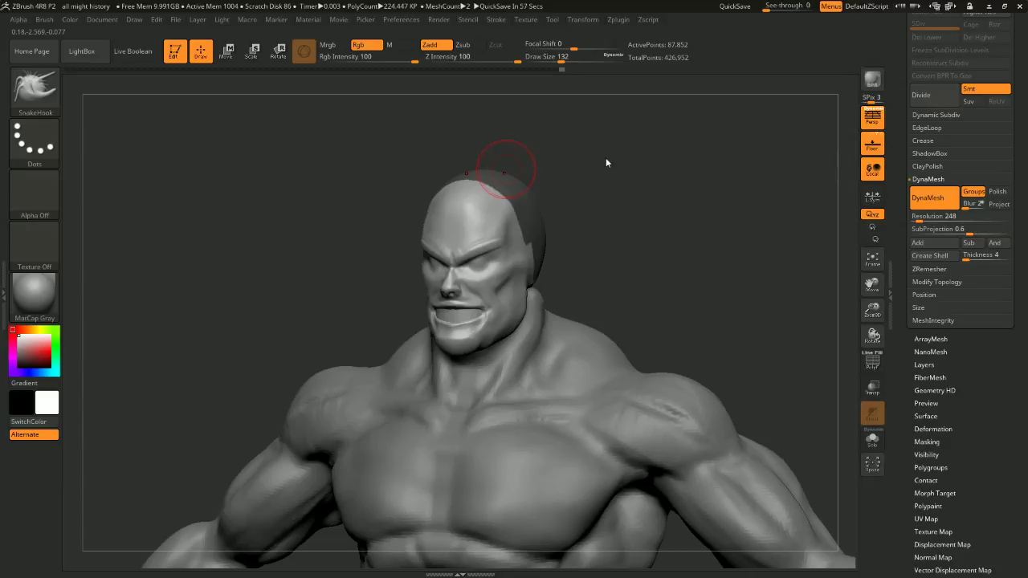
key(ctrl)
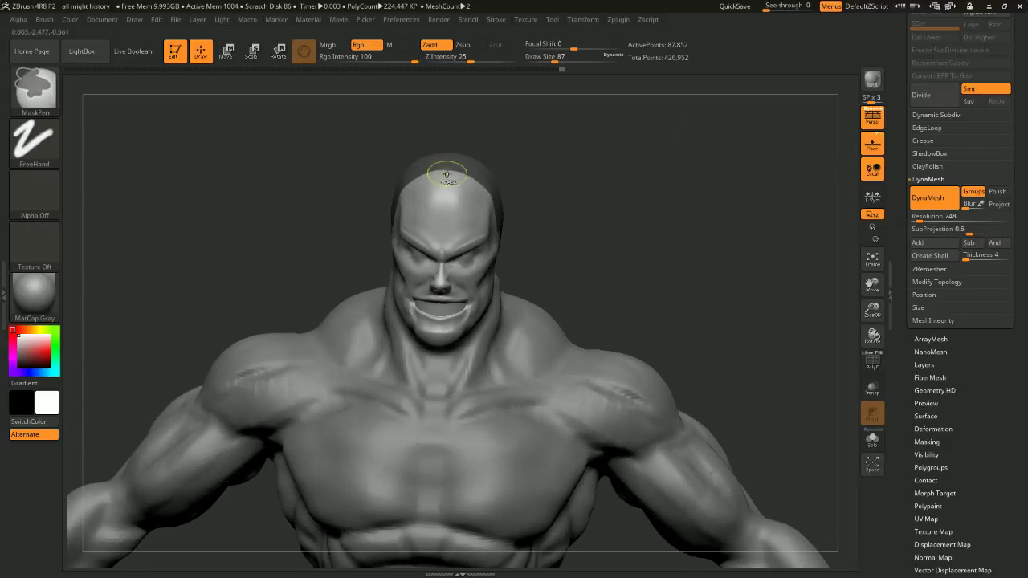
ctrl+drag(447, 174, 466, 180)
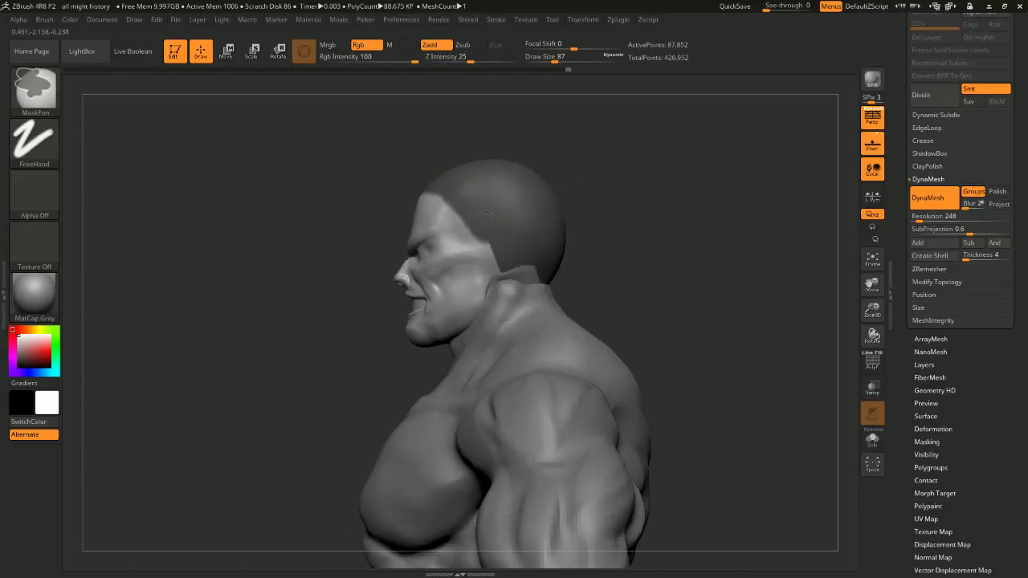
ctrl+drag(530, 264, 540, 252)
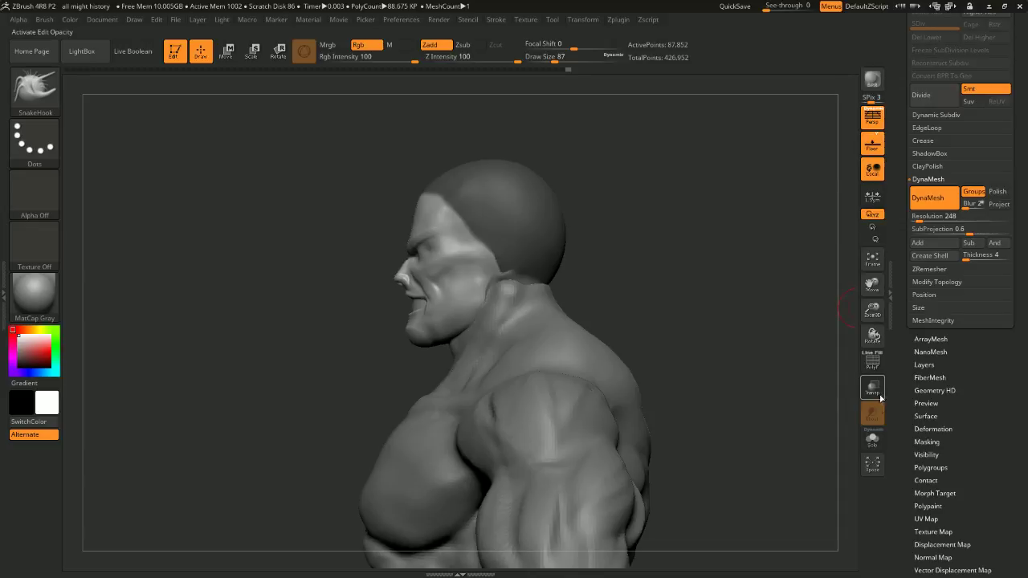
Isolate the head with Solo and trim the scalp mask to a rounded edge where the ear sits
click(874, 440)
drag(627, 255, 691, 239)
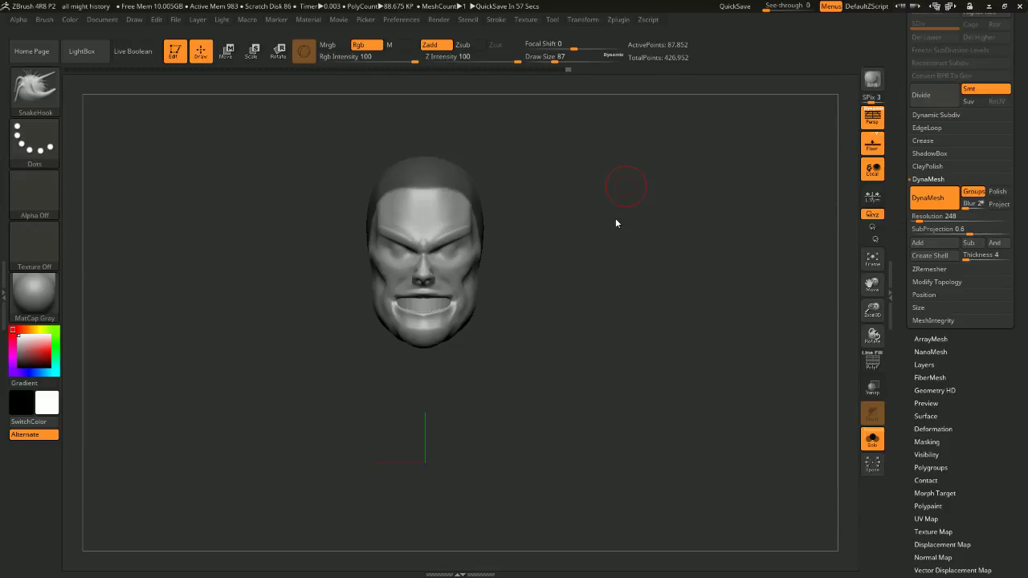
drag(714, 198, 581, 218)
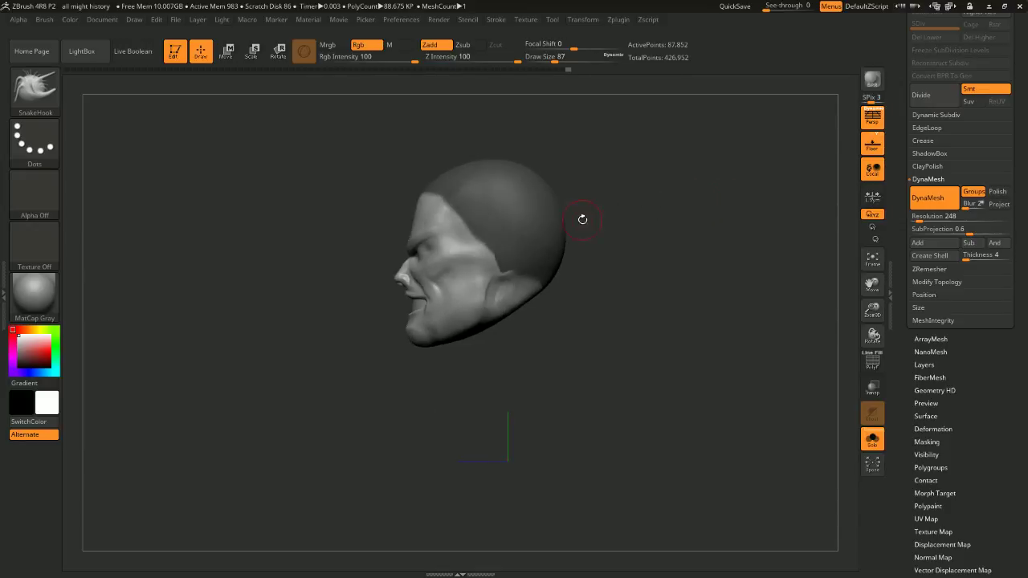
key(ctrl)
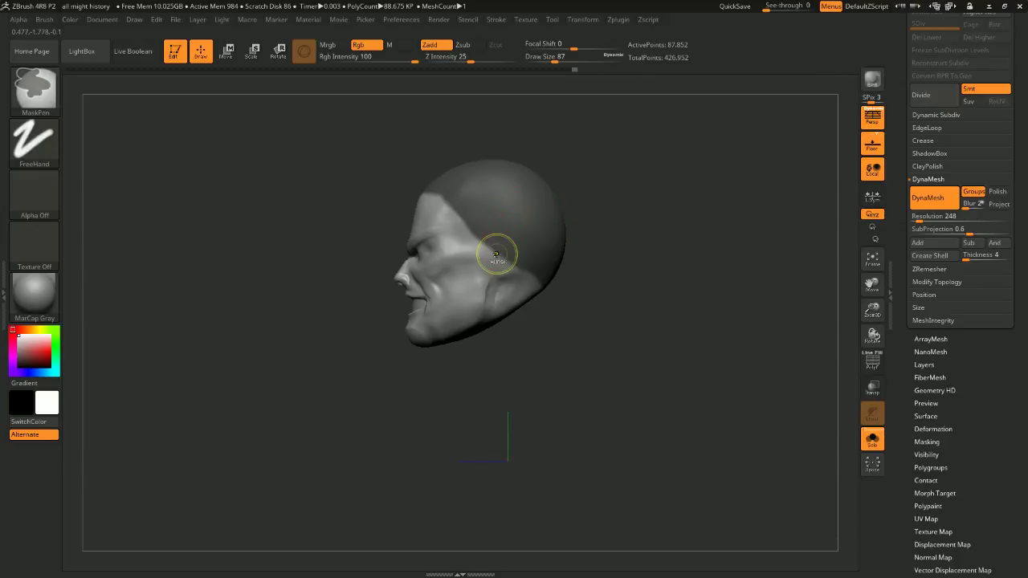
ctrl+shift+click(706, 241)
ctrl+shift+click(542, 225)
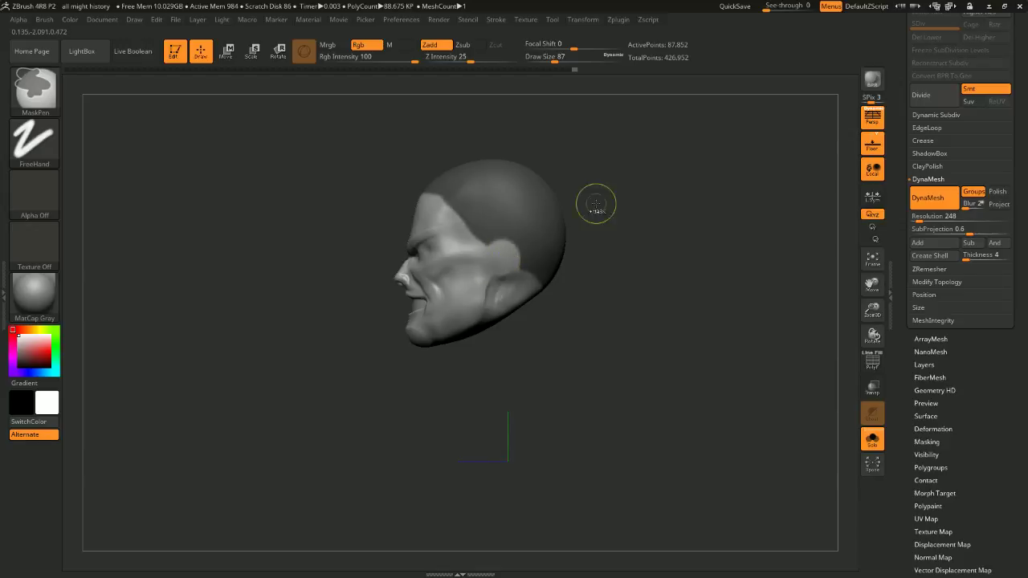
shift+drag(595, 207, 677, 199)
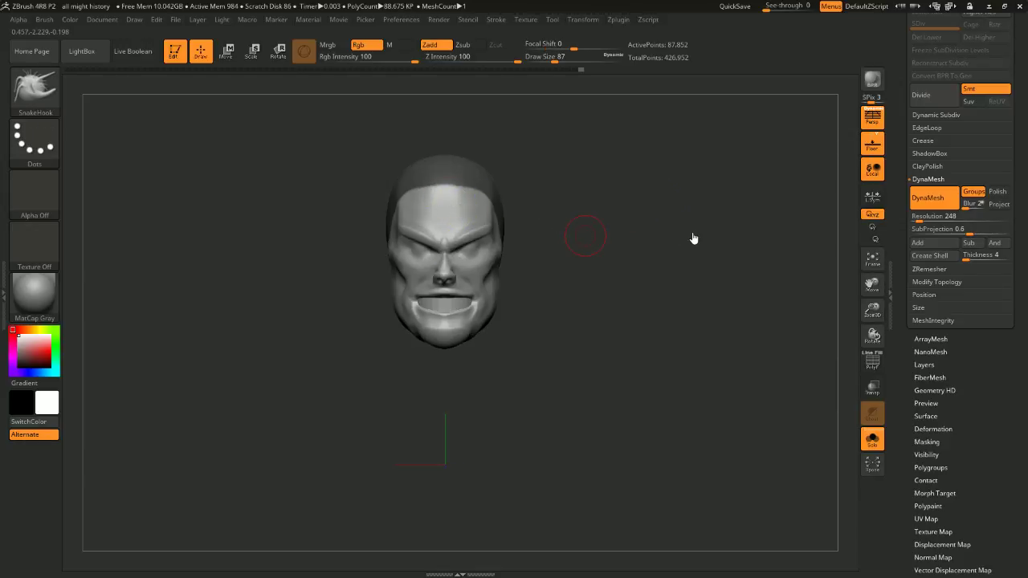
Unhide the horns and ears, and turn Solo off to show the full body
mouse_move(668, 225)
mouse_down()
mouse_move(629, 202)
mouse_move(680, 214)
mouse_move(629, 225)
mouse_move(719, 207)
mouse_up()
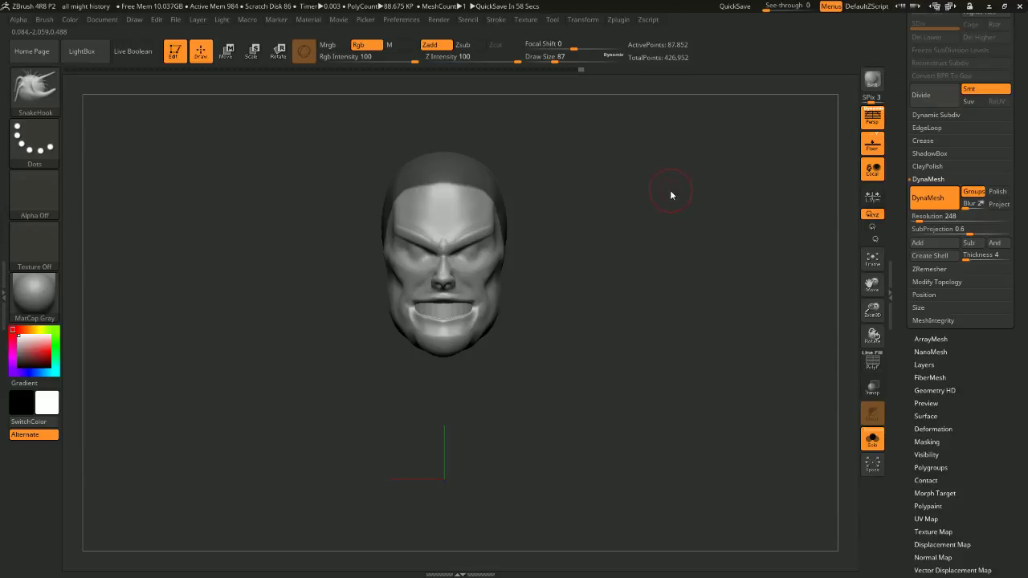
mouse_move(672, 194)
mouse_down()
mouse_move(698, 197)
mouse_move(602, 217)
mouse_move(739, 204)
mouse_up()
ctrl+shift+click(689, 219)
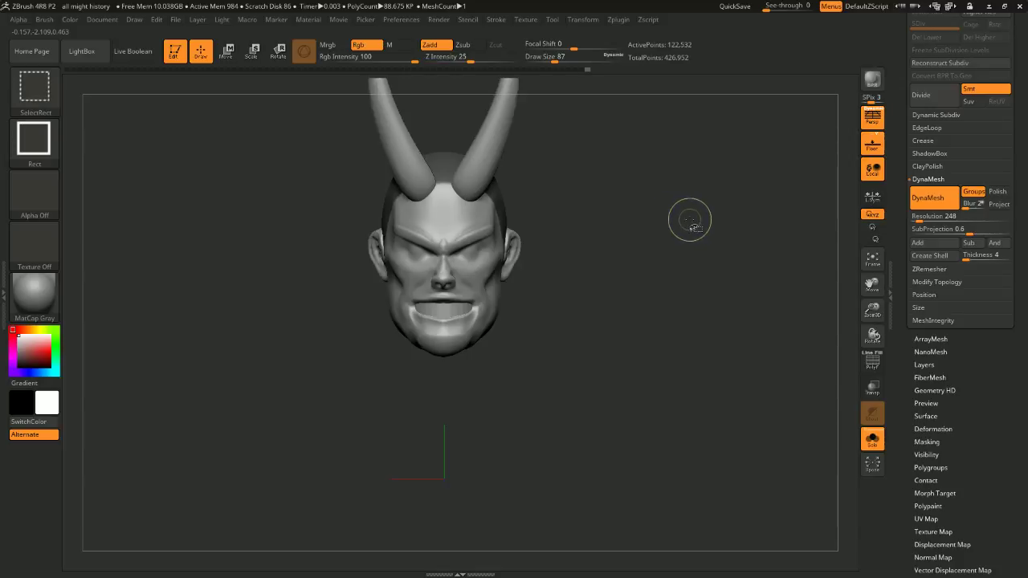
mouse_move(781, 256)
mouse_down()
mouse_move(762, 241)
mouse_move(814, 184)
mouse_move(812, 231)
mouse_up()
click(872, 439)
Extract the masked scalp as a separate subtool with S Smt 5 and Thick 0.02, accept it and select it
drag(1026, 297, 1027, 186)
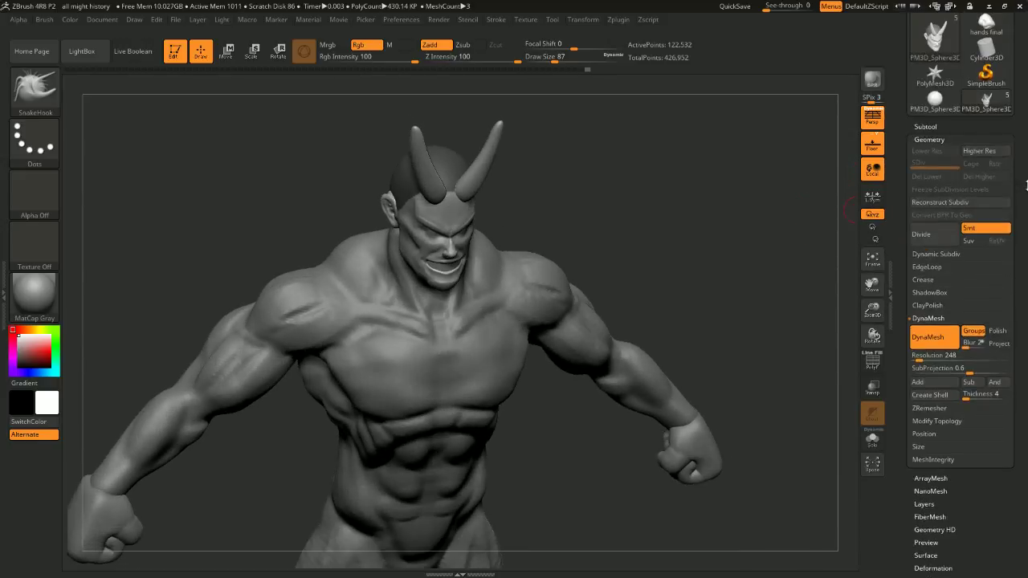
click(926, 126)
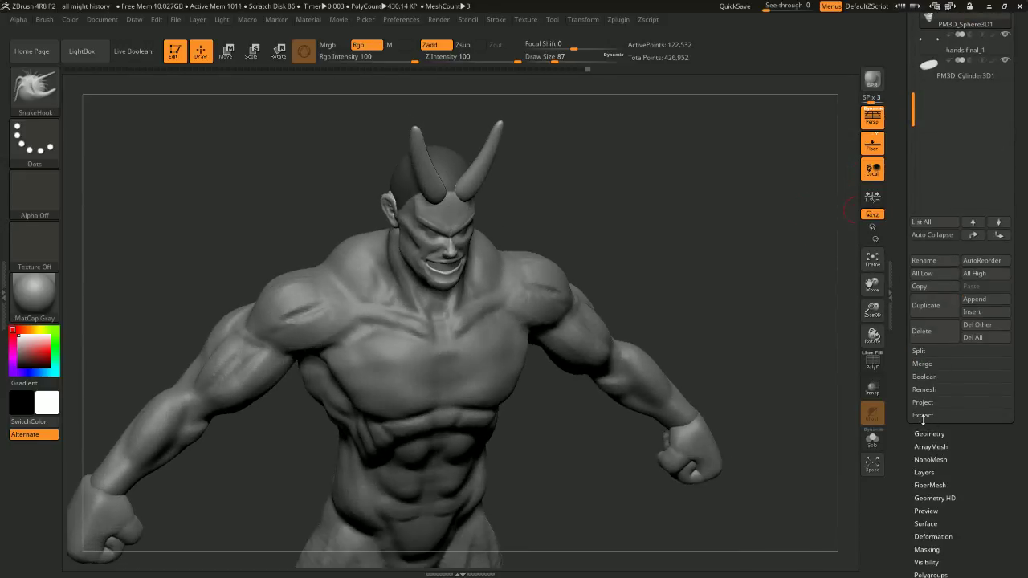
click(925, 416)
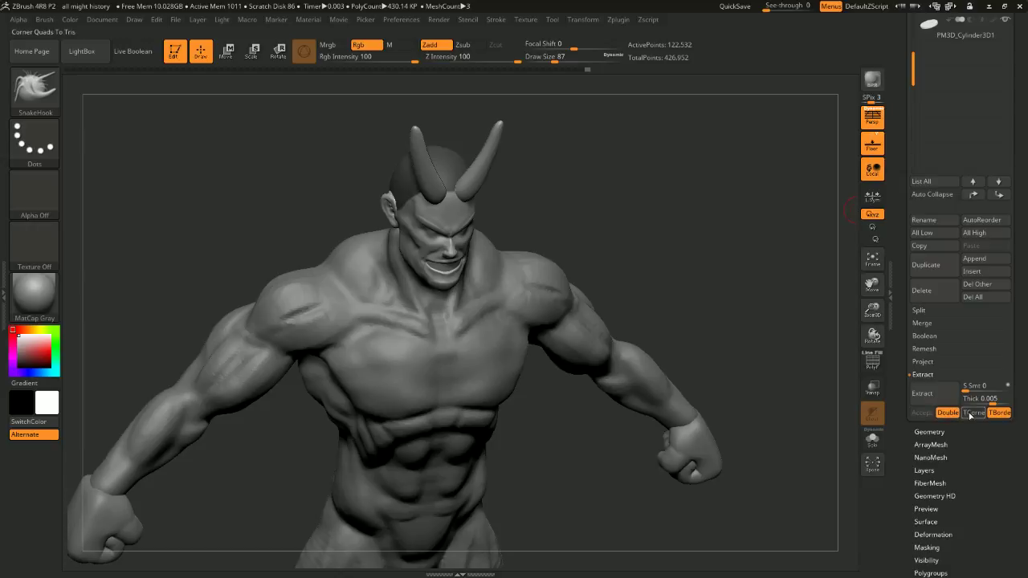
click(927, 394)
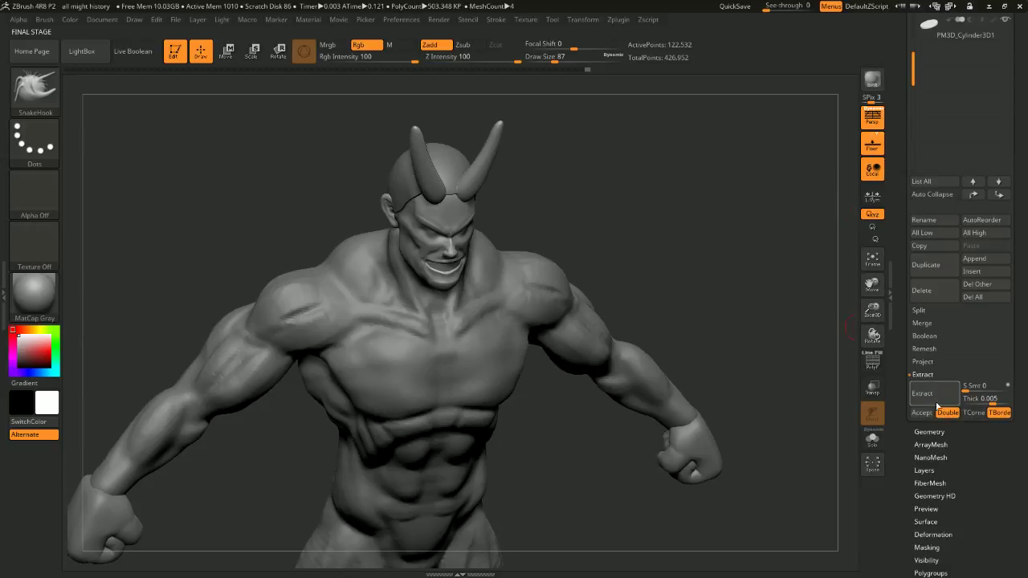
click(923, 413)
mouse_move(791, 274)
mouse_down()
mouse_move(729, 241)
mouse_move(740, 175)
mouse_move(635, 184)
mouse_move(718, 184)
mouse_move(910, 325)
mouse_up()
ctrl+click(635, 184)
Isolate the extracted scalp cap with polyframes shown and mask its outer surface, leaving the inner surface unmasked
click(873, 363)
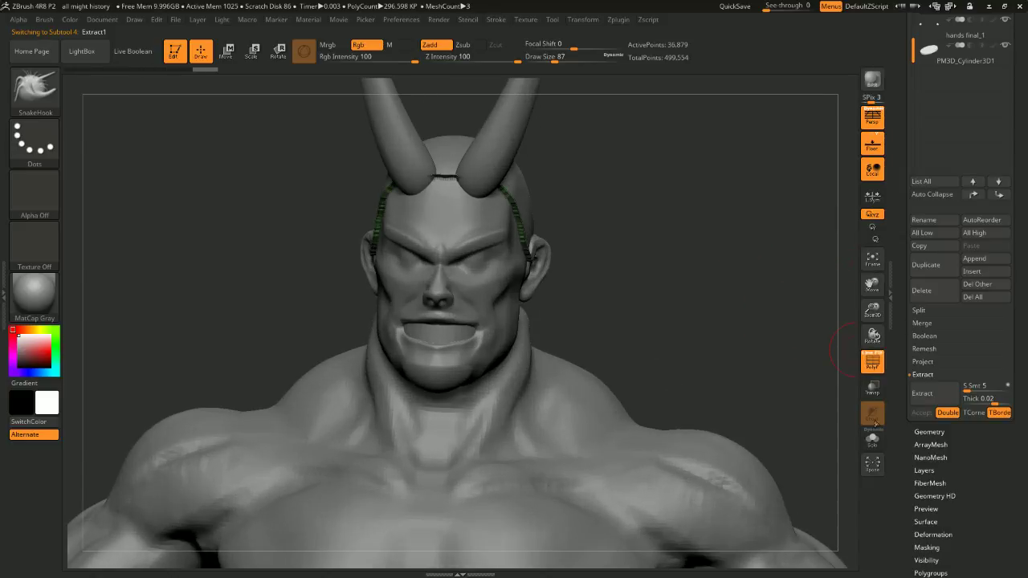
click(873, 435)
drag(780, 338, 501, 230)
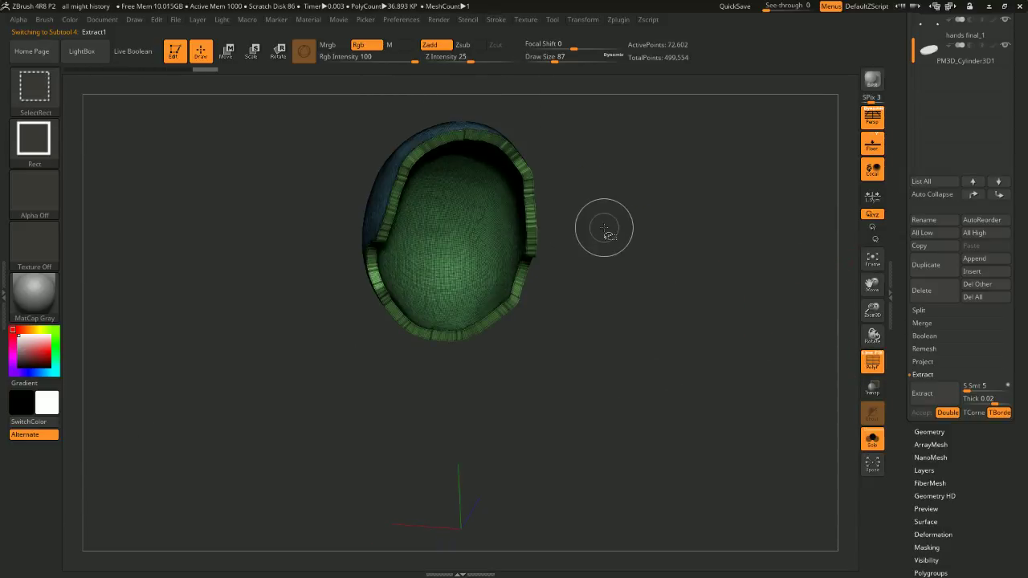
ctrl+shift+click(475, 228)
ctrl+click(634, 235)
ctrl+shift+click(645, 236)
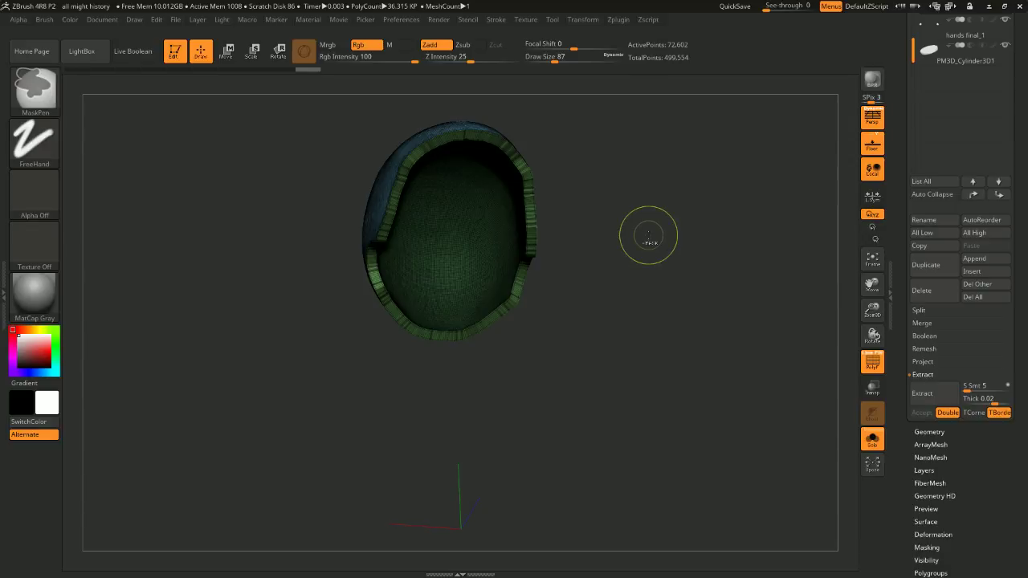
mouse_move(649, 234)
mouse_down()
mouse_move(734, 260)
mouse_move(726, 313)
mouse_up()
Centre the transform gizmo on the cap's unmasked inner surface and shrink that surface inward to thicken the rim
click(228, 54)
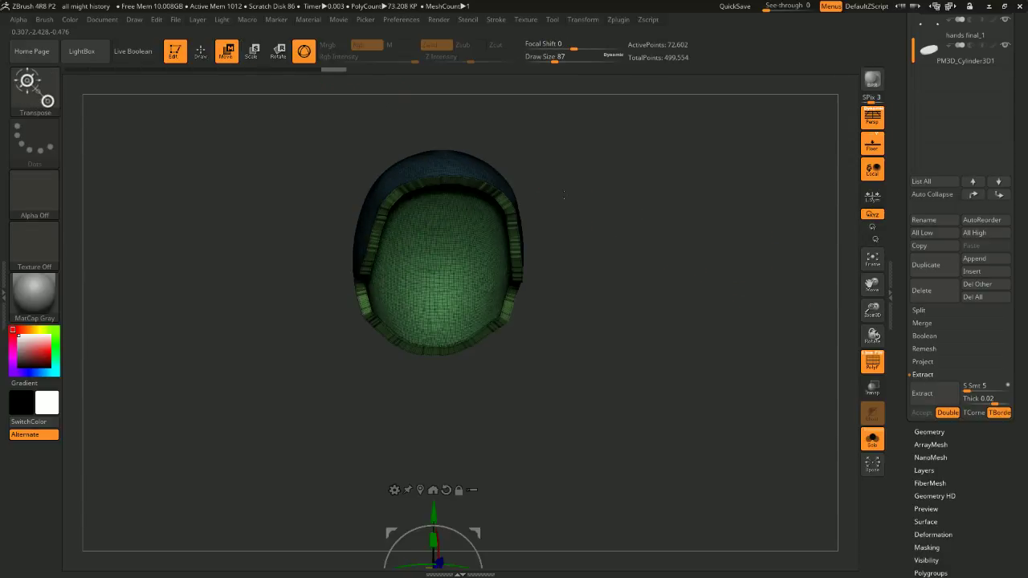
drag(584, 186, 594, 233)
click(420, 490)
alt+drag(428, 434, 443, 380)
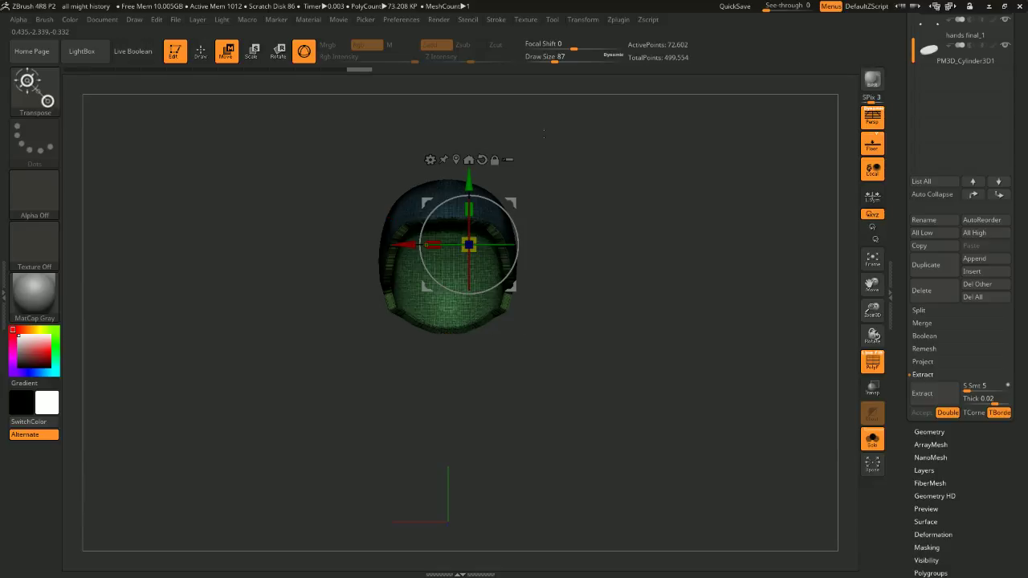
alt+right_drag(507, 244, 508, 271)
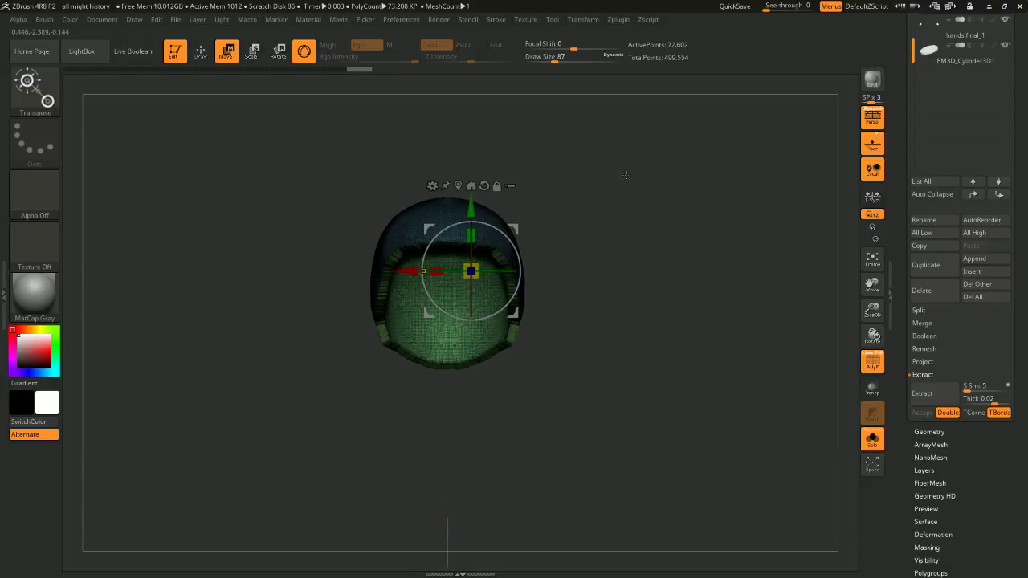
ctrl+right_drag(491, 238, 489, 254)
drag(489, 254, 599, 210)
drag(432, 353, 605, 164)
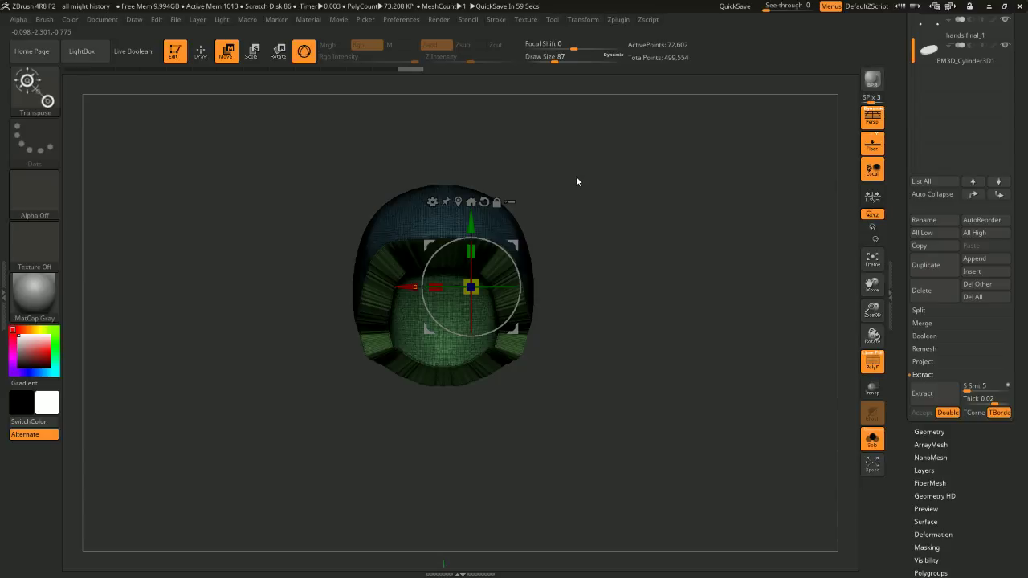
Clear the mask from the cap and check its thickened rim from the front and side
drag(611, 190, 654, 209)
drag(633, 195, 662, 174)
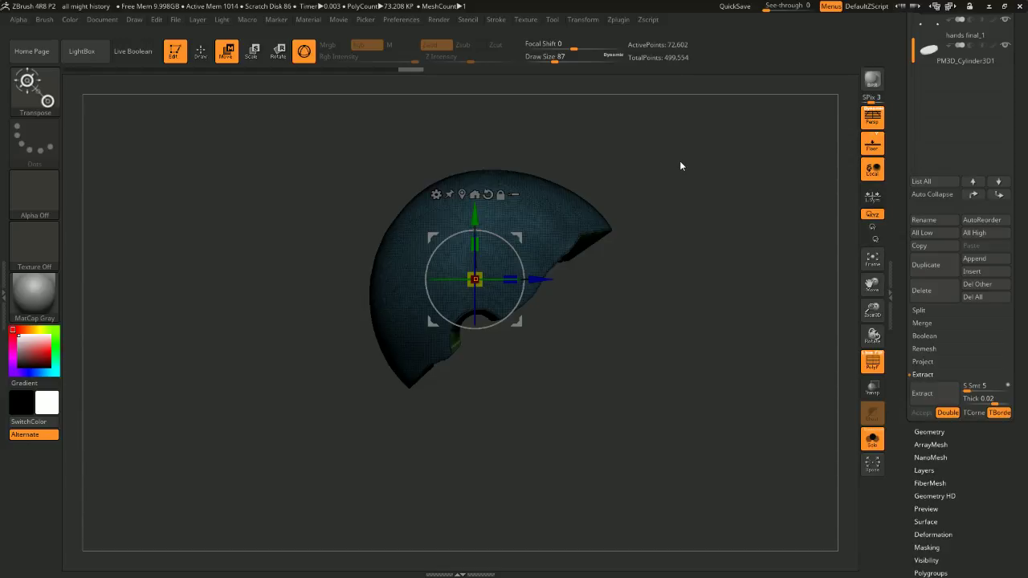
drag(657, 187, 654, 234)
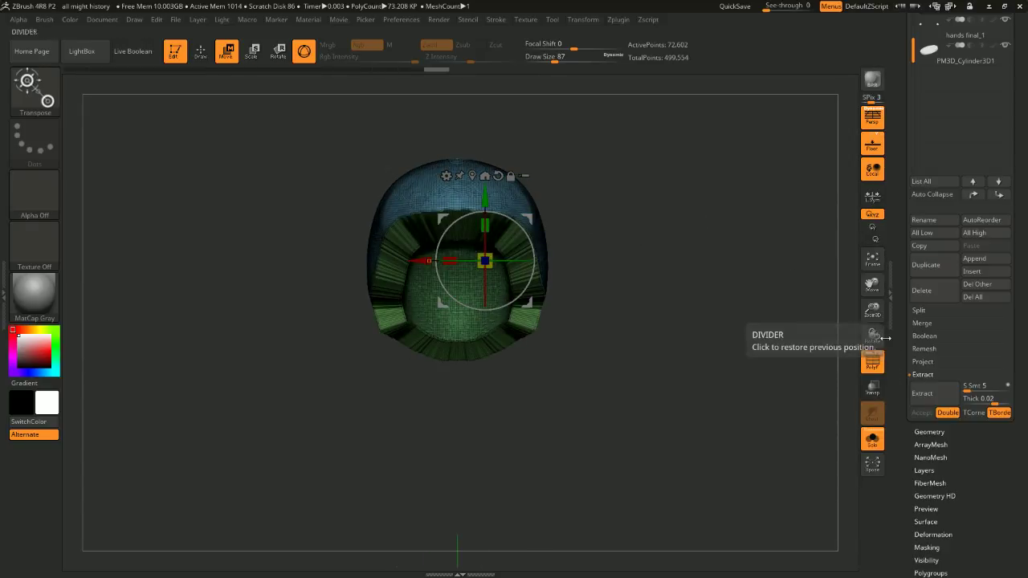
drag(872, 336, 770, 291)
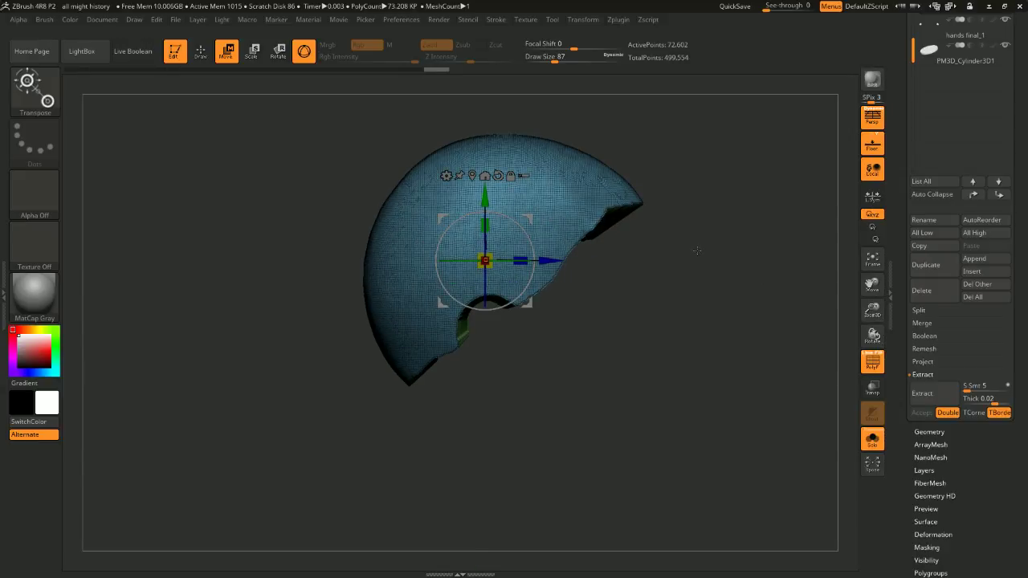
drag(739, 274, 717, 307)
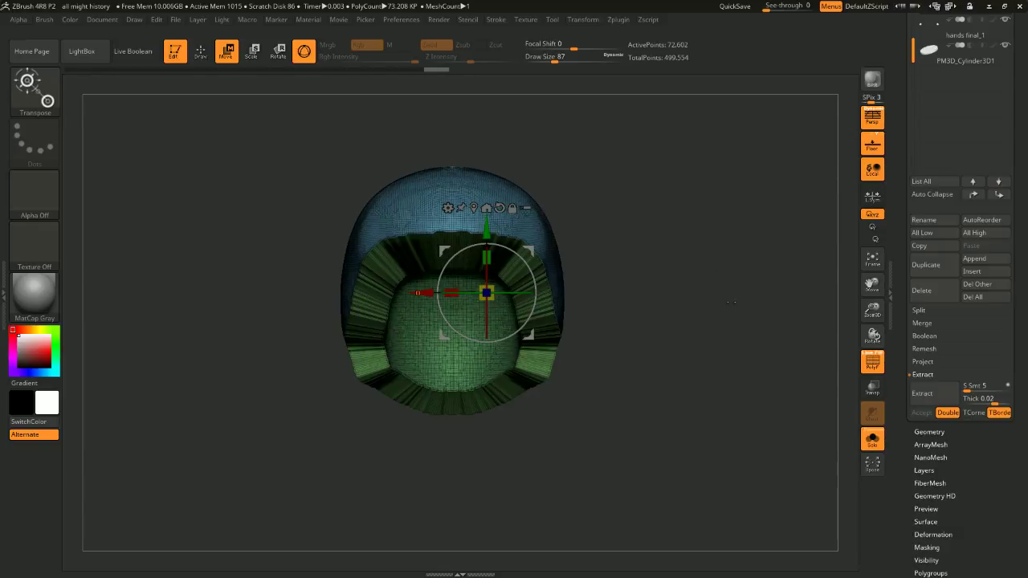
drag(630, 190, 699, 207)
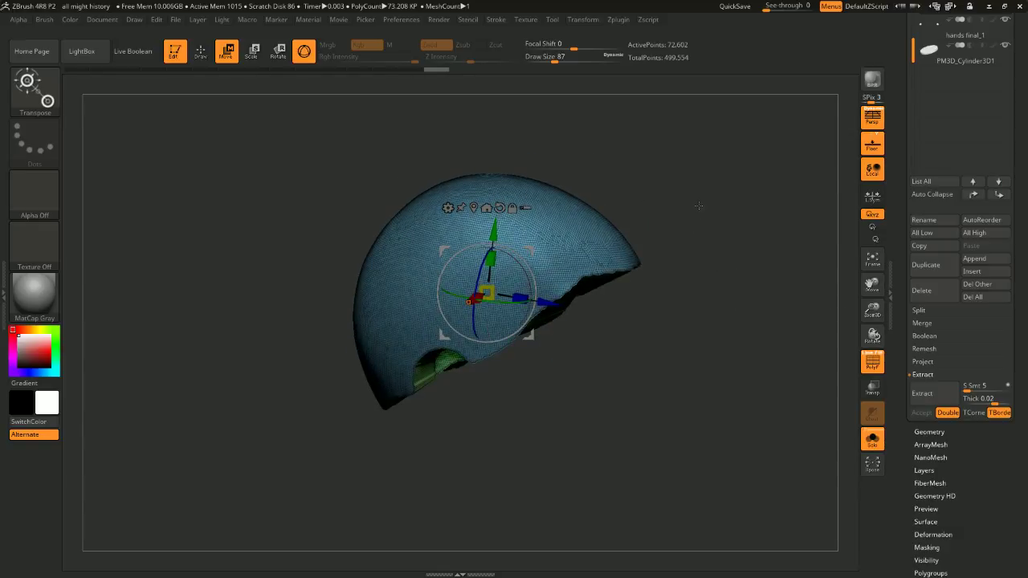
drag(618, 234, 729, 254)
DynaMesh the scalp cap at resolution 128, then turn off polyframes and Solo to show the whole figure
drag(1025, 380, 1025, 351)
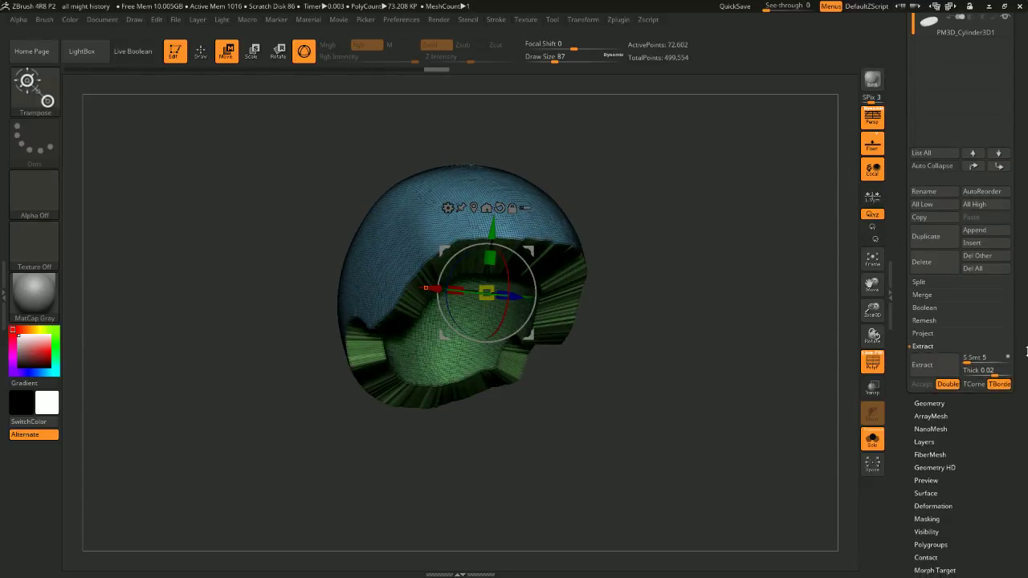
click(929, 402)
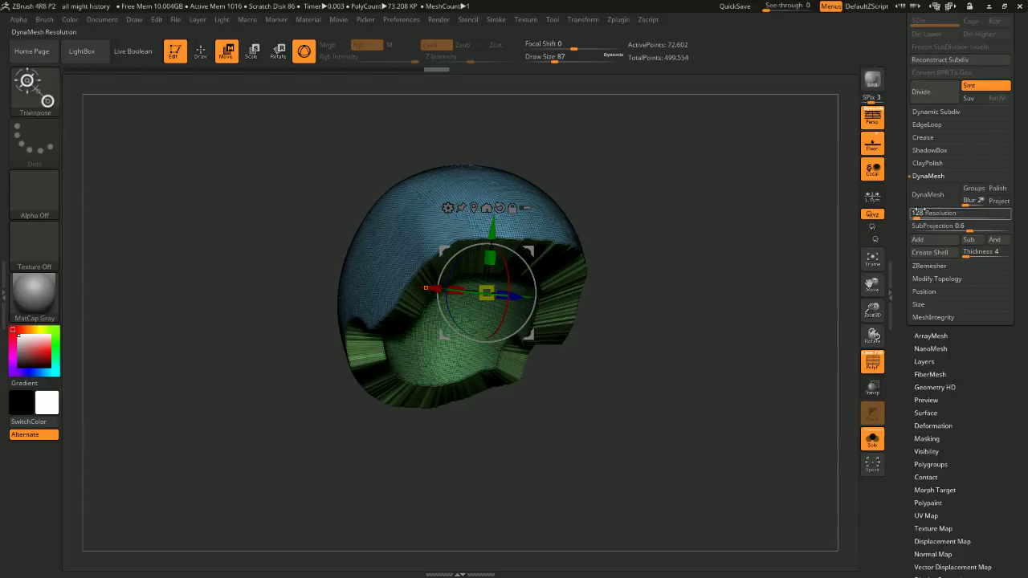
click(928, 195)
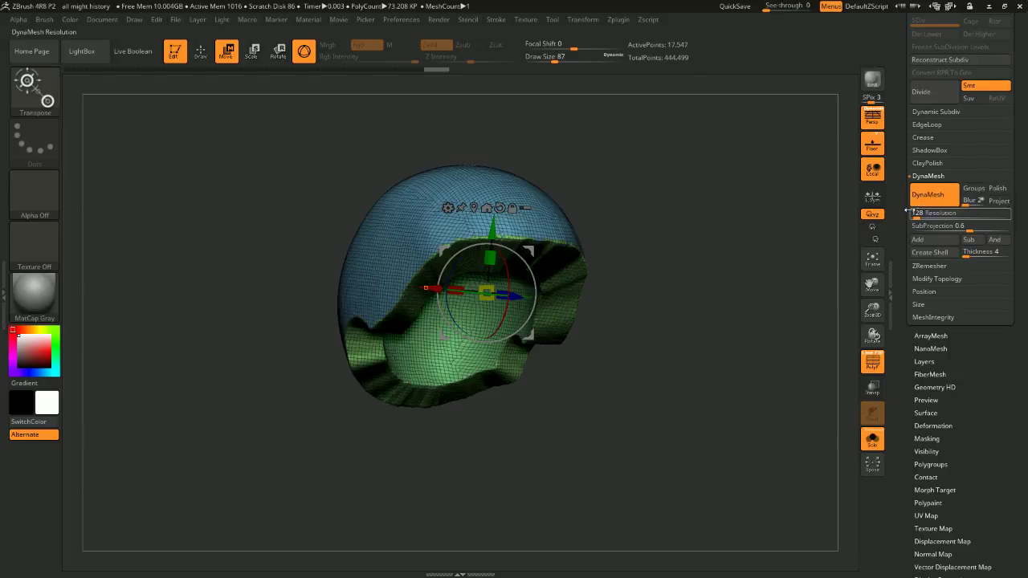
click(876, 366)
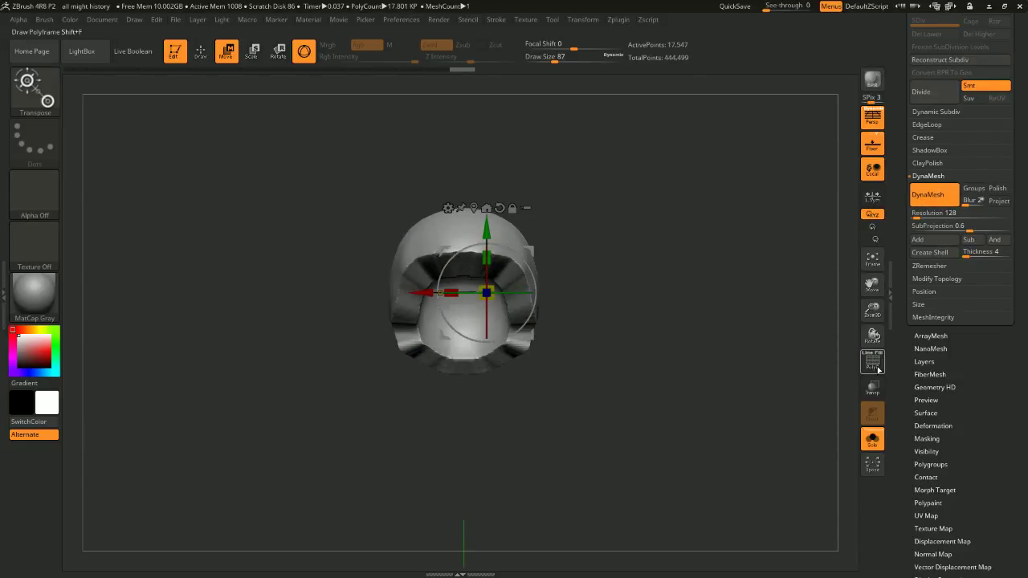
click(873, 439)
drag(811, 321, 706, 251)
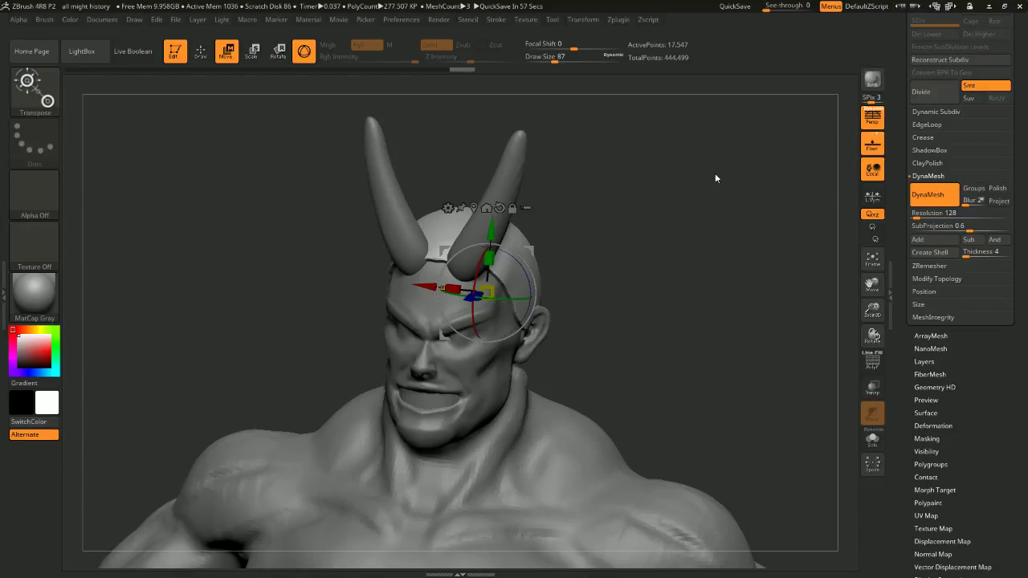
Leave the transform mode and switch to the ClayBuildup brush with a draw size of 68
drag(715, 179, 706, 215)
key(space)
click(716, 198)
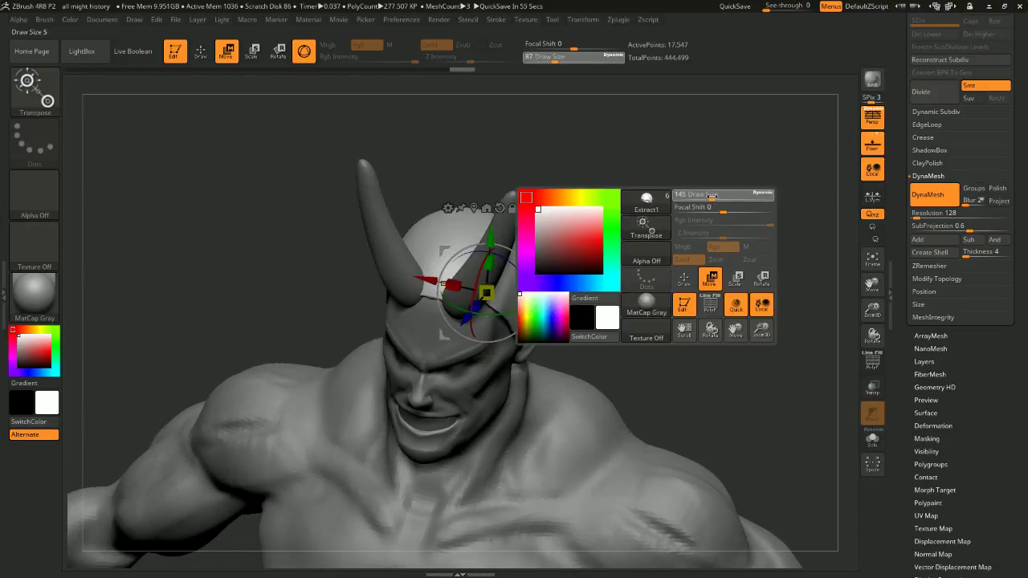
key(v)
key(v)
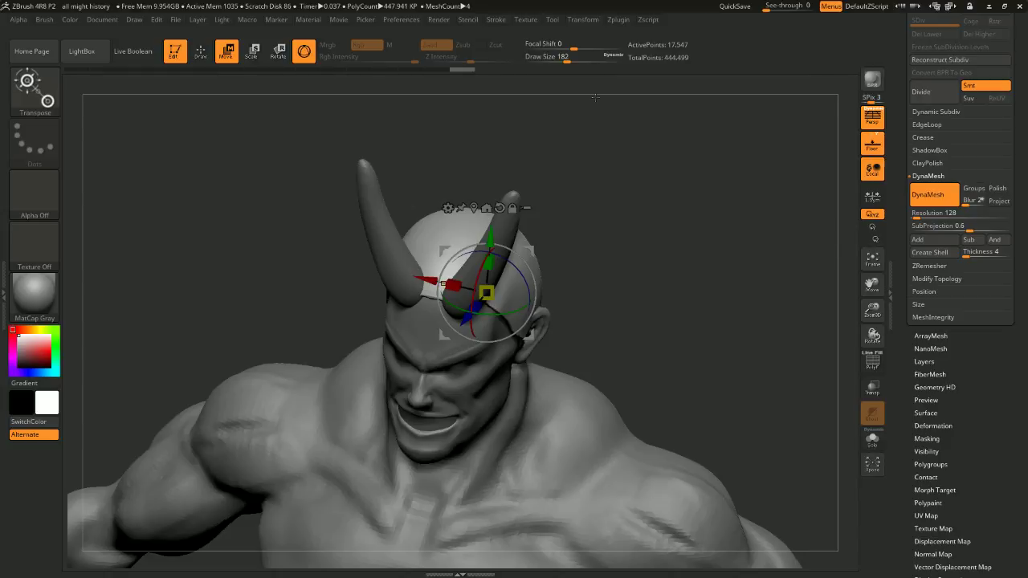
key(b)
click(597, 98)
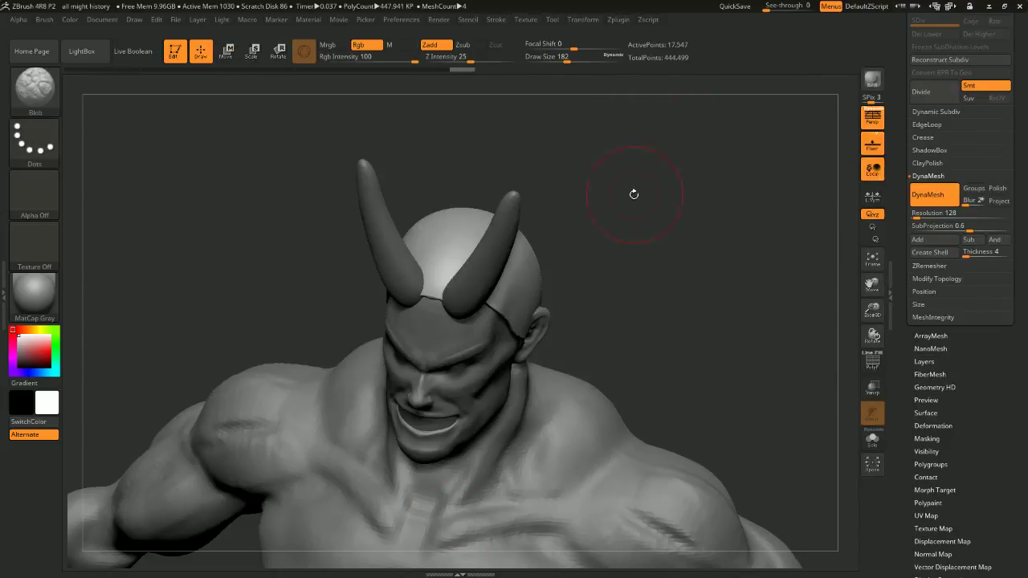
key(b)
key(c)
key(b)
key(space)
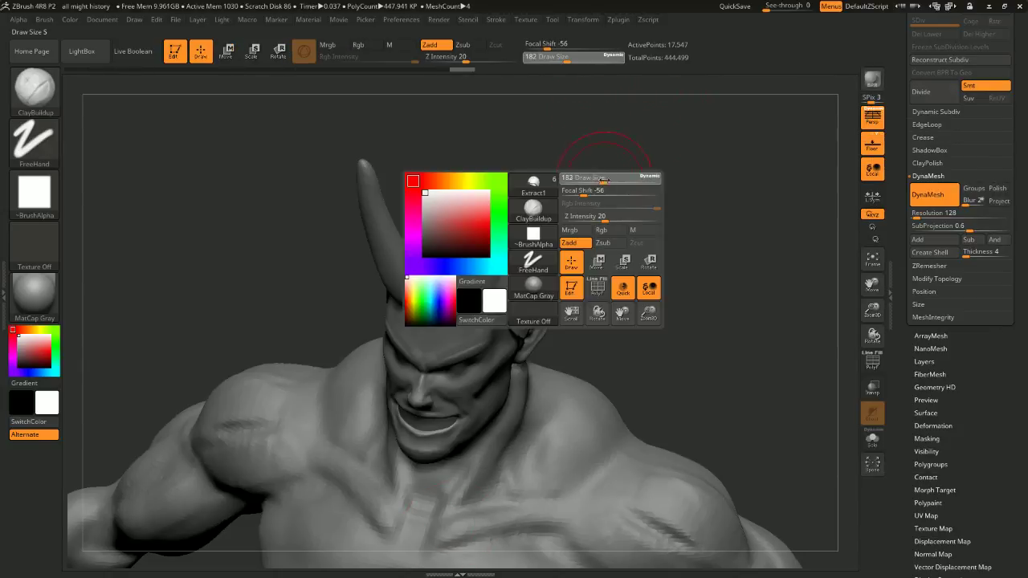
click(597, 175)
key(space)
click(597, 168)
Frame the head from the front and make the head-and-horns subtool active
mouse_move(597, 166)
mouse_down()
mouse_move(643, 173)
mouse_move(616, 158)
mouse_up()
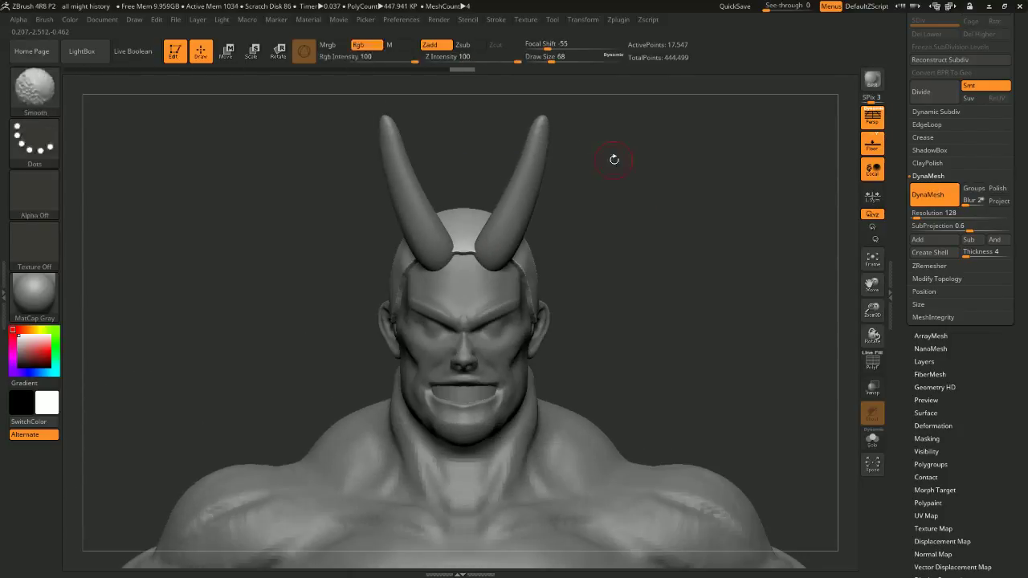
alt+click(511, 241)
alt+click(504, 224)
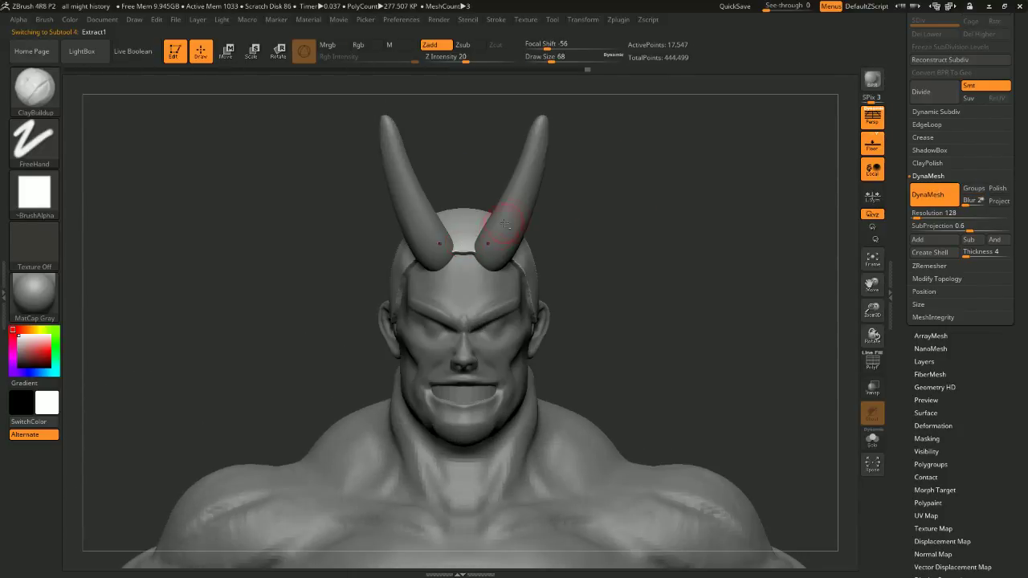
alt+drag(569, 195, 564, 221)
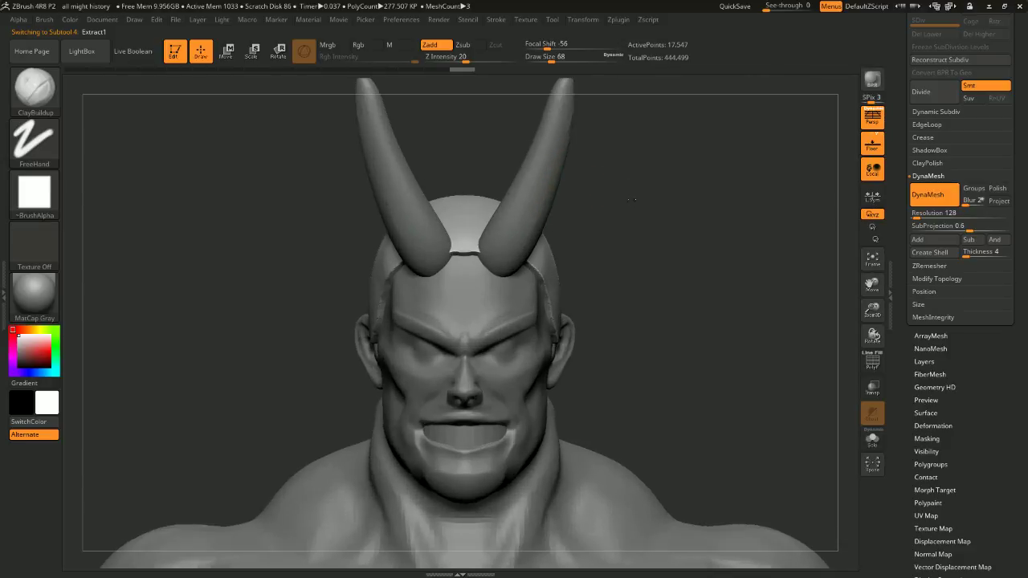
alt+click(512, 237)
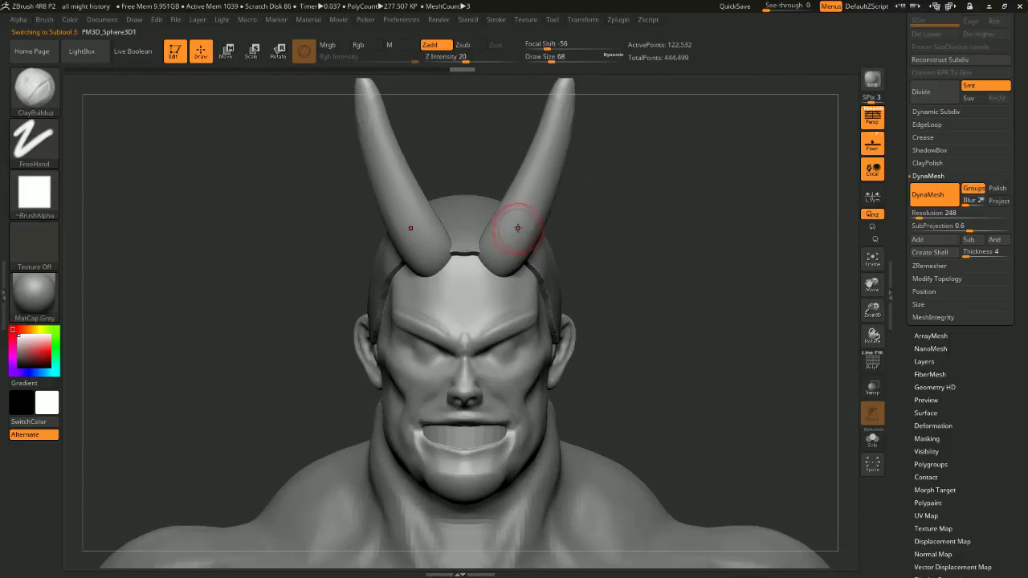
Isolate the horns' polygroup and smooth the horn bases at draw size 128
key(space)
drag(593, 195, 607, 195)
ctrl+shift+click(526, 235)
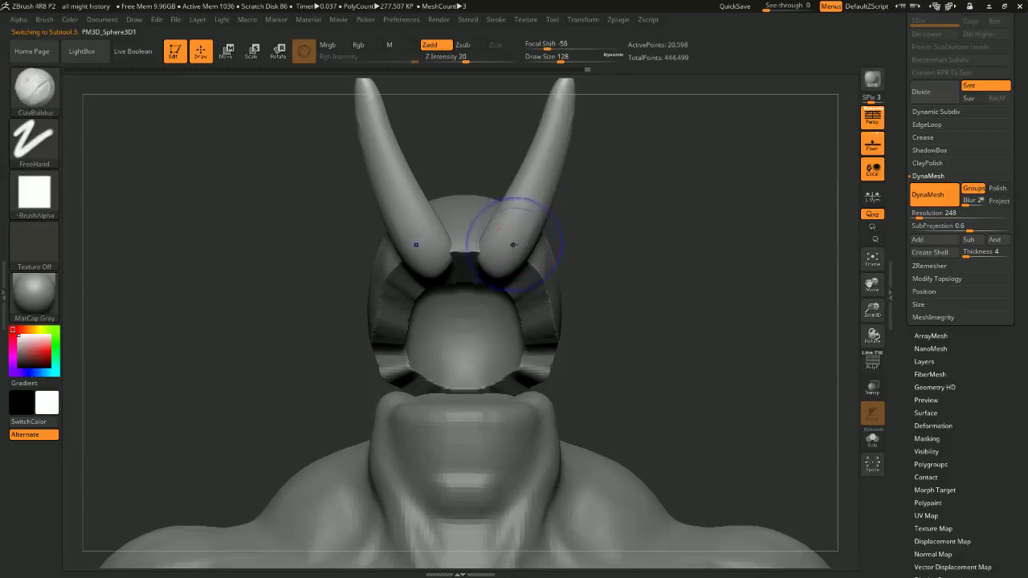
shift+drag(512, 244, 504, 247)
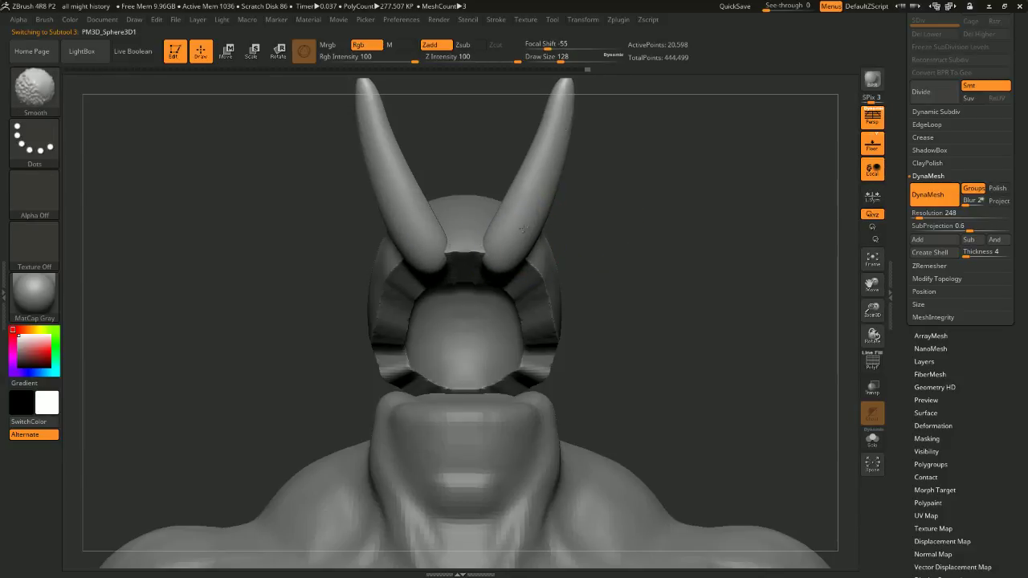
shift+drag(483, 261, 489, 252)
Switch to the Flatten brush and flatten the sides of the horns at draw size 128
key(b)
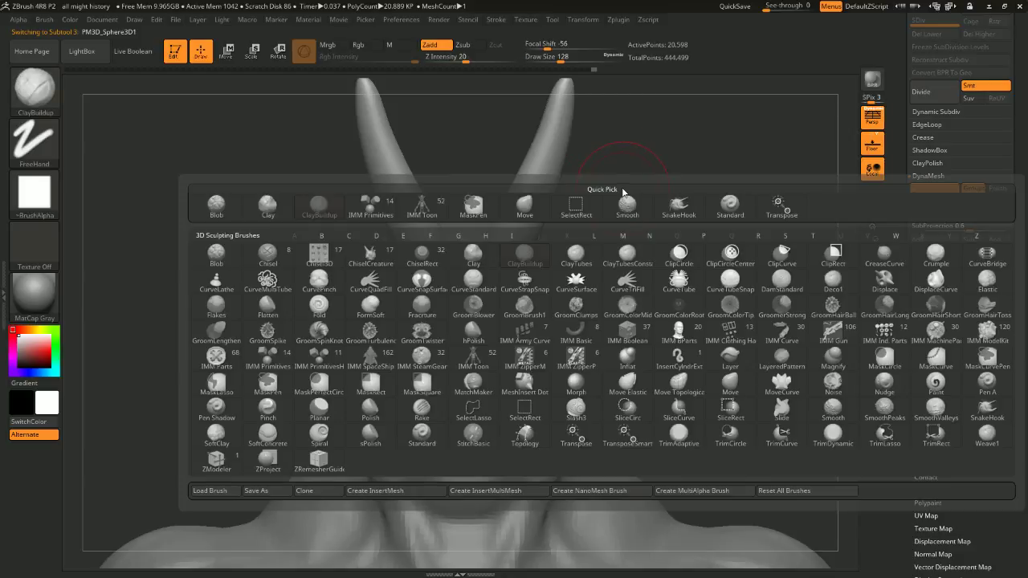
key(c)
key(b)
key(b)
key(f)
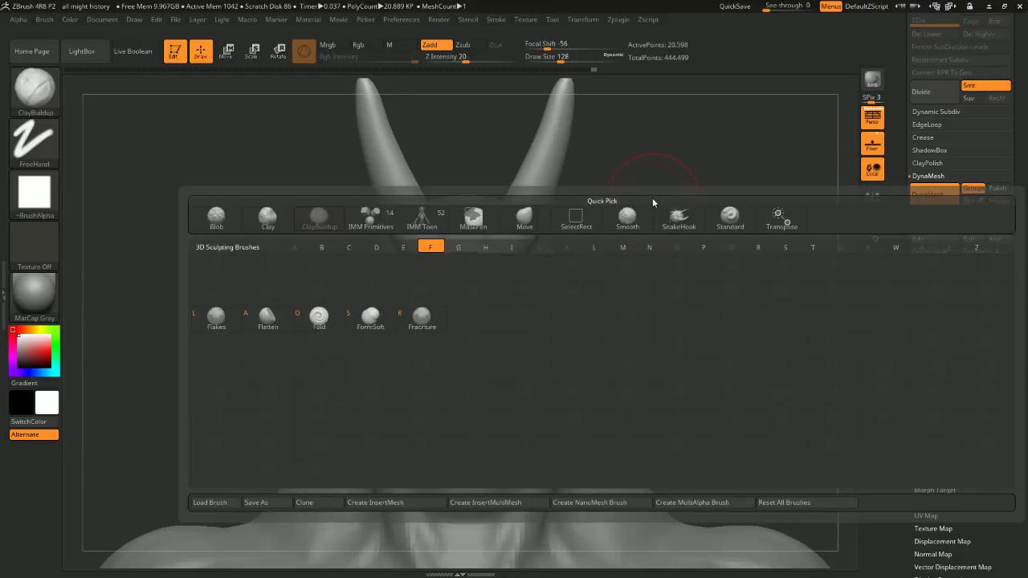
key(a)
drag(652, 197, 577, 207)
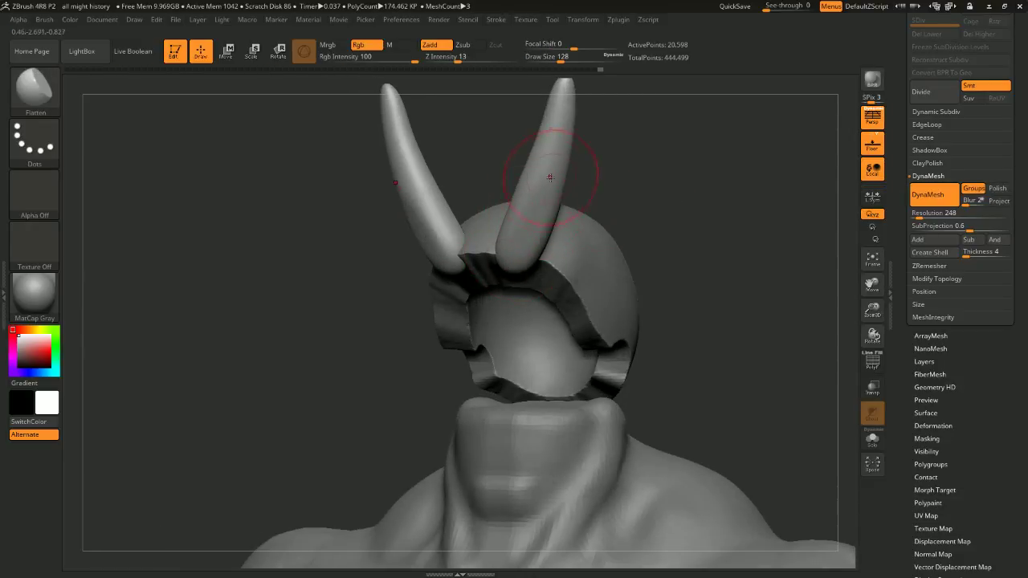
drag(678, 197, 560, 159)
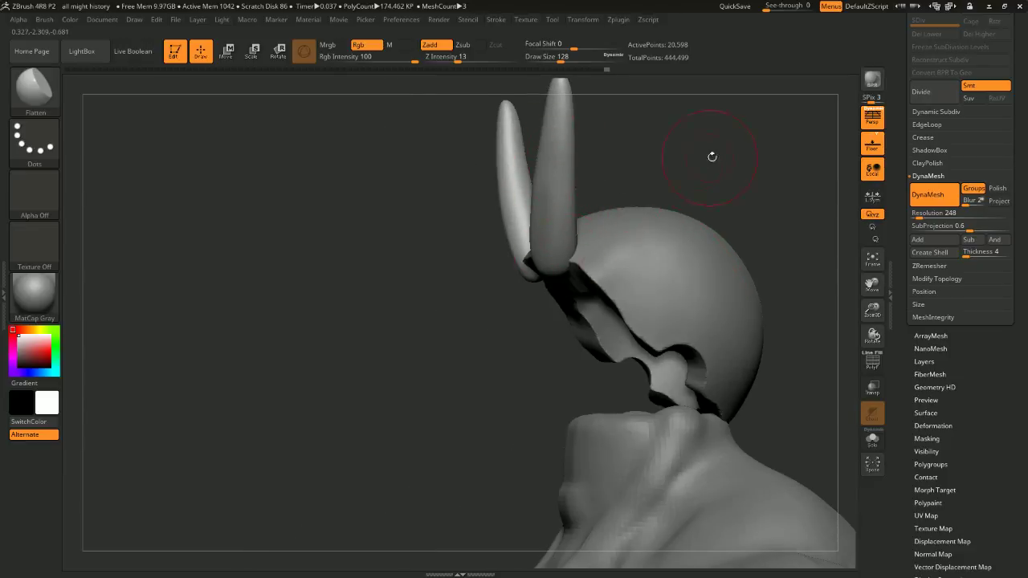
drag(712, 156, 500, 165)
mouse_move(690, 167)
mouse_down()
mouse_move(631, 152)
mouse_move(619, 201)
mouse_move(683, 207)
mouse_up()
drag(552, 191, 555, 218)
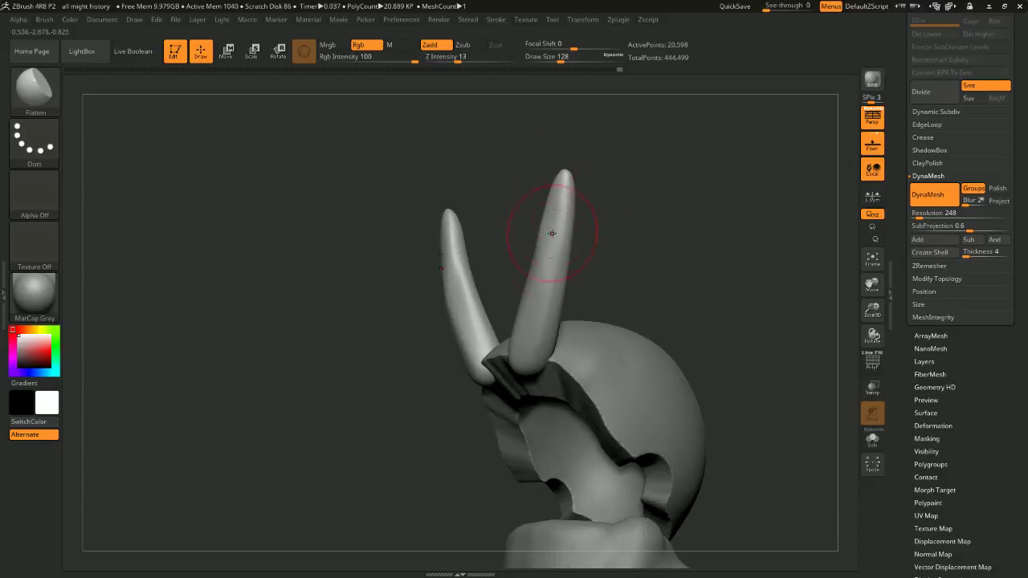
Continue flattening the horns' outer faces and bases so they taper toward the hairline
drag(615, 190, 573, 184)
mouse_move(654, 241)
mouse_down()
mouse_move(608, 245)
mouse_move(604, 309)
mouse_up()
mouse_move(633, 228)
mouse_down()
mouse_move(762, 237)
mouse_move(584, 303)
mouse_move(602, 289)
mouse_move(591, 265)
mouse_move(665, 263)
mouse_up()
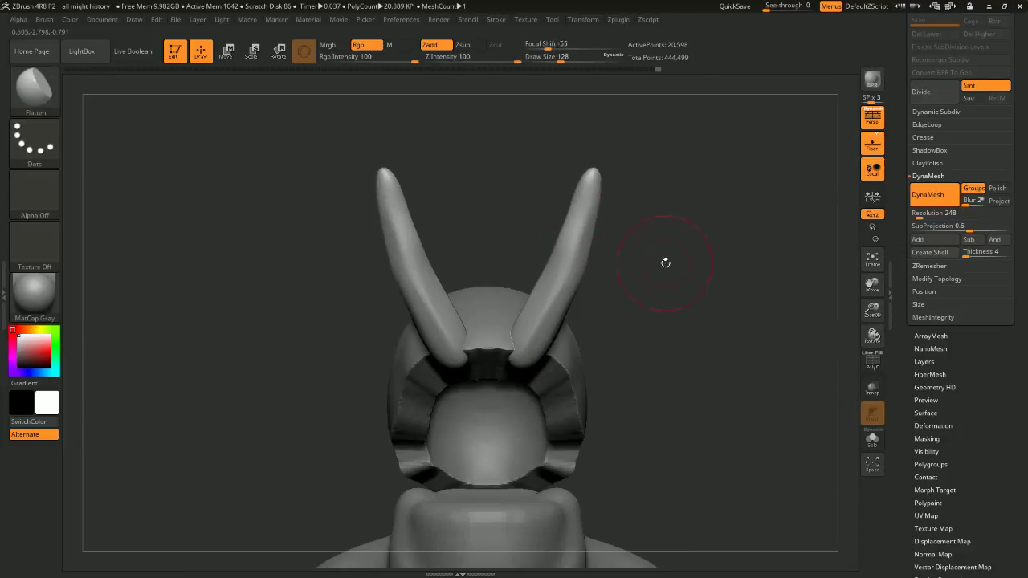
drag(635, 310, 492, 304)
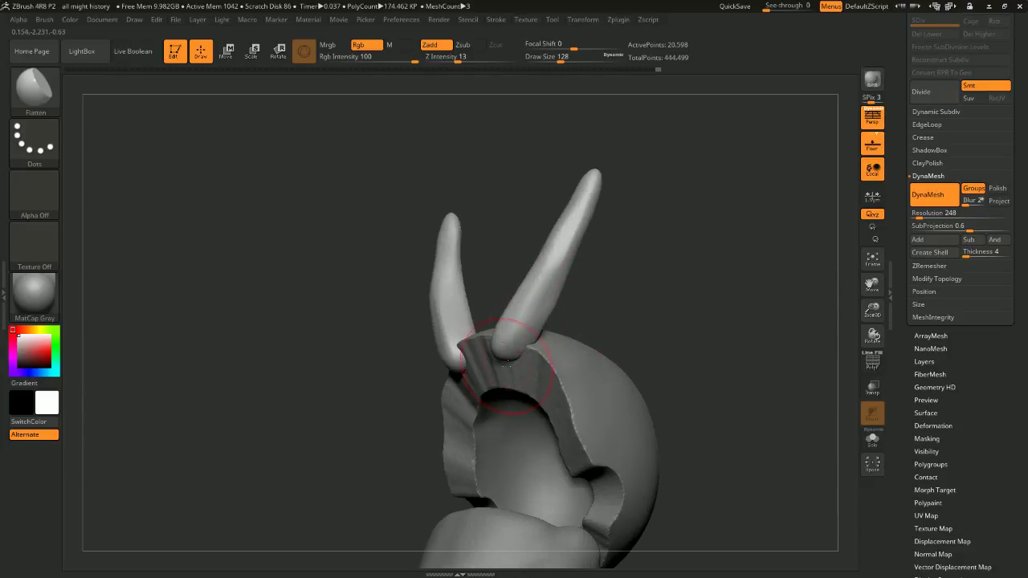
drag(503, 343, 705, 205)
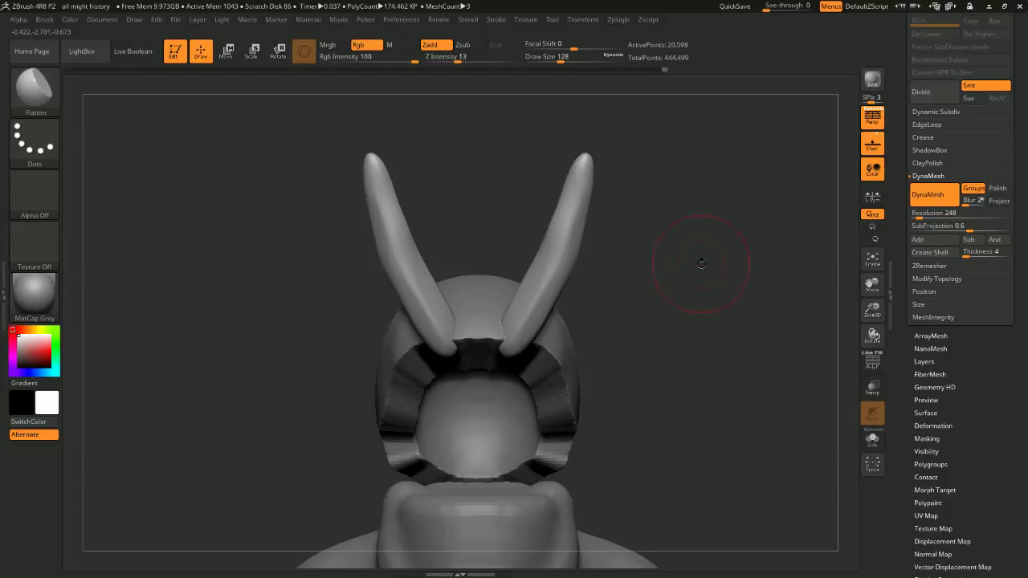
mouse_move(702, 263)
shift+mouse_down()
mouse_move(707, 283)
mouse_move(666, 281)
shift+mouse_up()
Unhide the rest of the head and switch to the Move brush with a draw size of 299
ctrl+shift+click(707, 281)
key(b)
key(m)
key(v)
key(s)
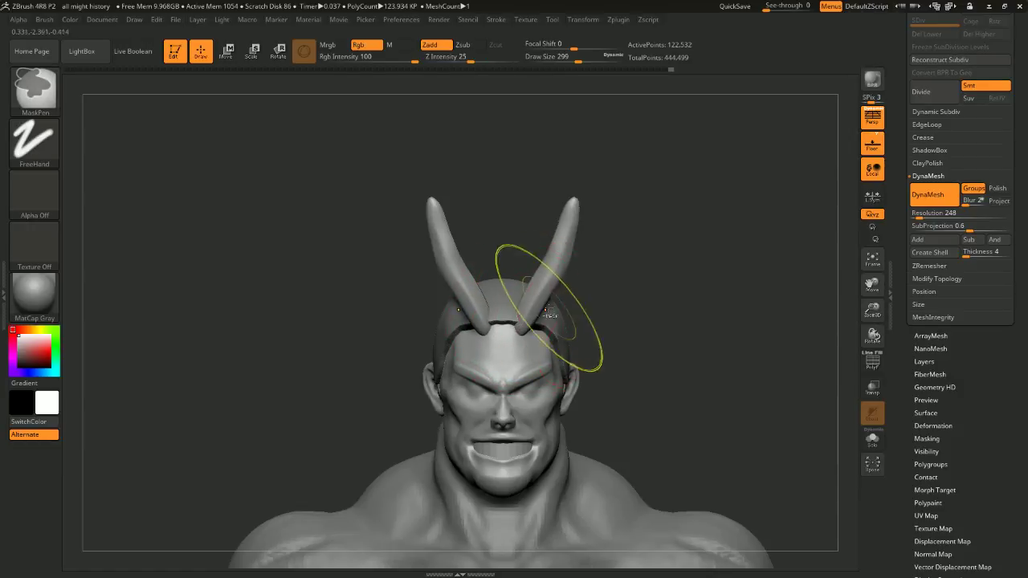
Mask the whole head except the horns by isolating their polygroup, masking it, revealing the mesh and inverting the mask
ctrl+shift+click(556, 352)
key(ctrl+z)
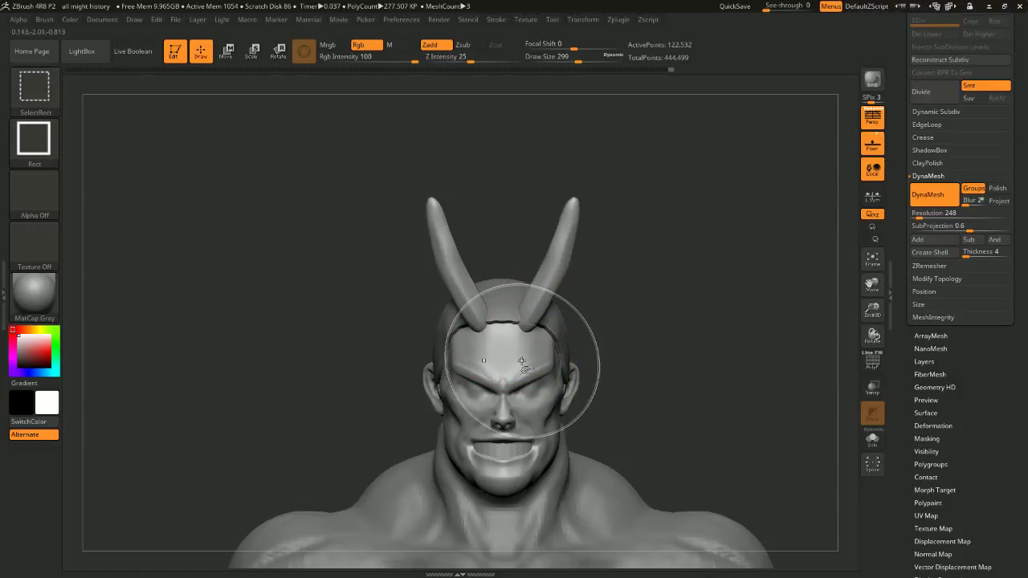
ctrl+shift+click(544, 298)
ctrl+click(616, 299)
ctrl+shift+click(631, 295)
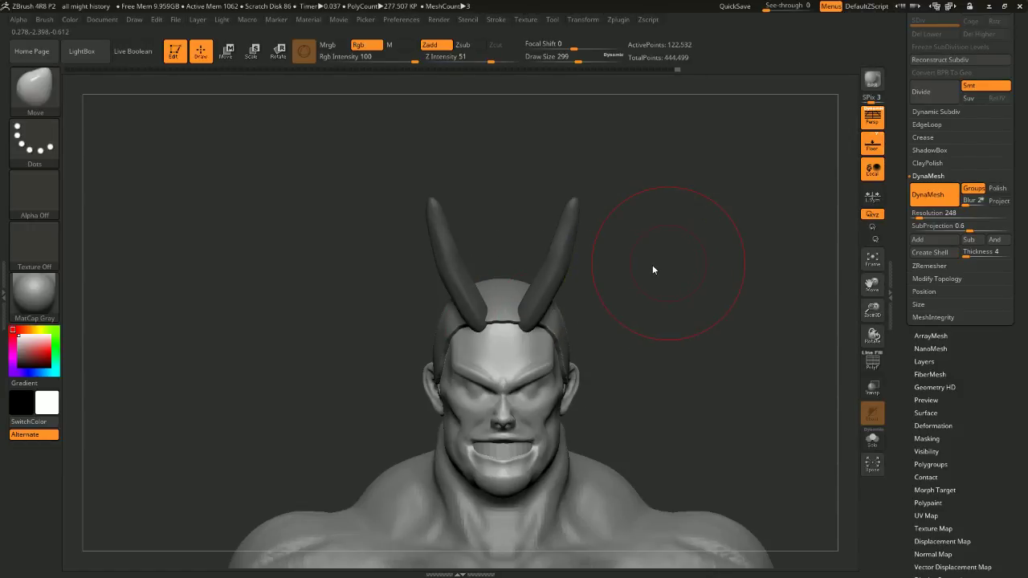
alt+drag(653, 268, 660, 263)
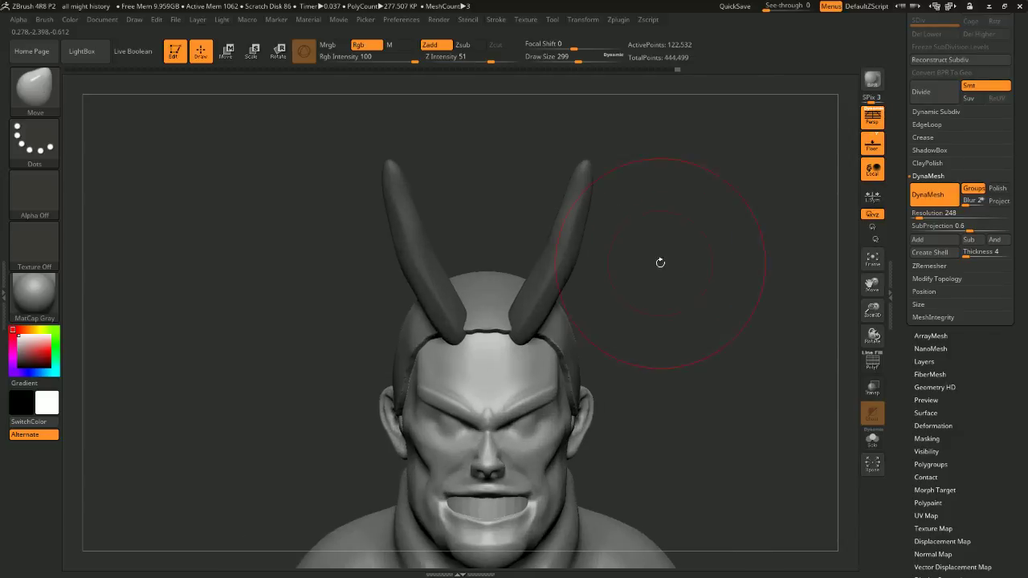
ctrl+click(619, 310)
Pull the horn bases inward at draw size 145 and adjust the horns' curve at draw size 217 with the Move brush
key(space)
drag(579, 328, 564, 328)
drag(508, 340, 524, 343)
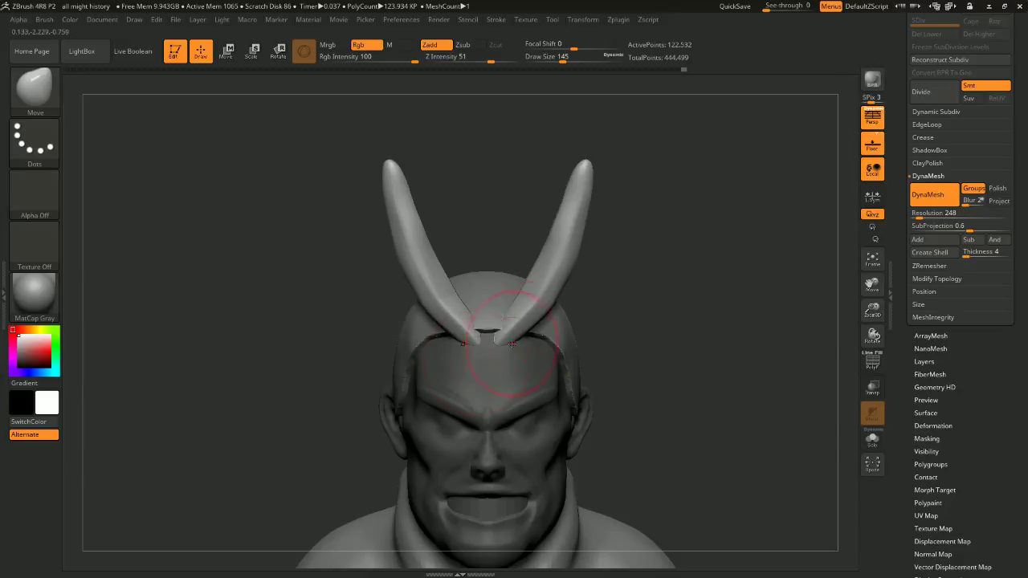
mouse_move(612, 311)
mouse_down()
mouse_move(576, 303)
mouse_move(598, 296)
mouse_move(543, 301)
mouse_up()
key(space)
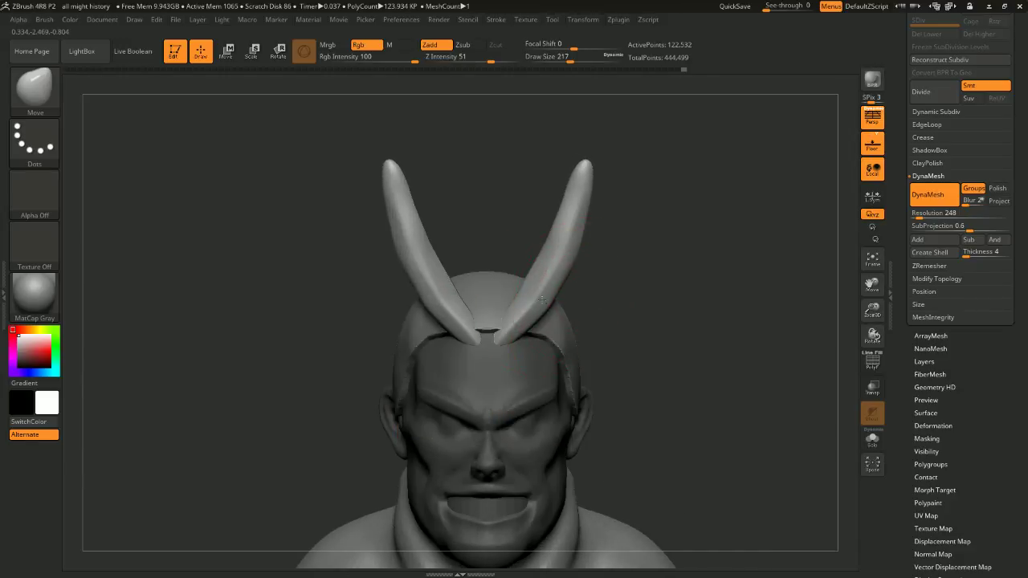
drag(580, 242, 574, 244)
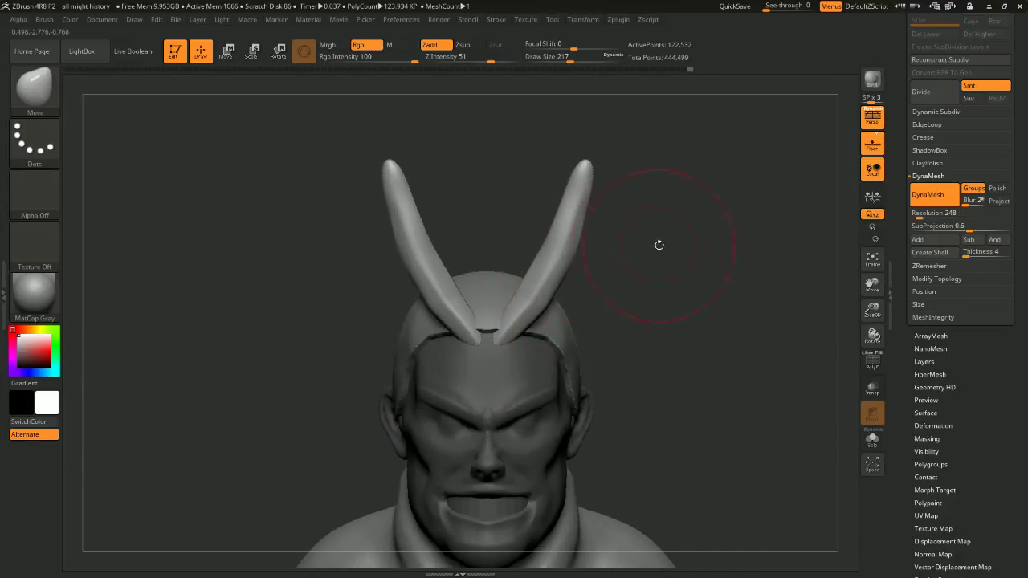
Tilt the unmasked horns outward with a transpose action and return to draw mode
mouse_move(680, 274)
alt+mouse_down()
mouse_move(661, 233)
mouse_move(647, 251)
alt+mouse_up()
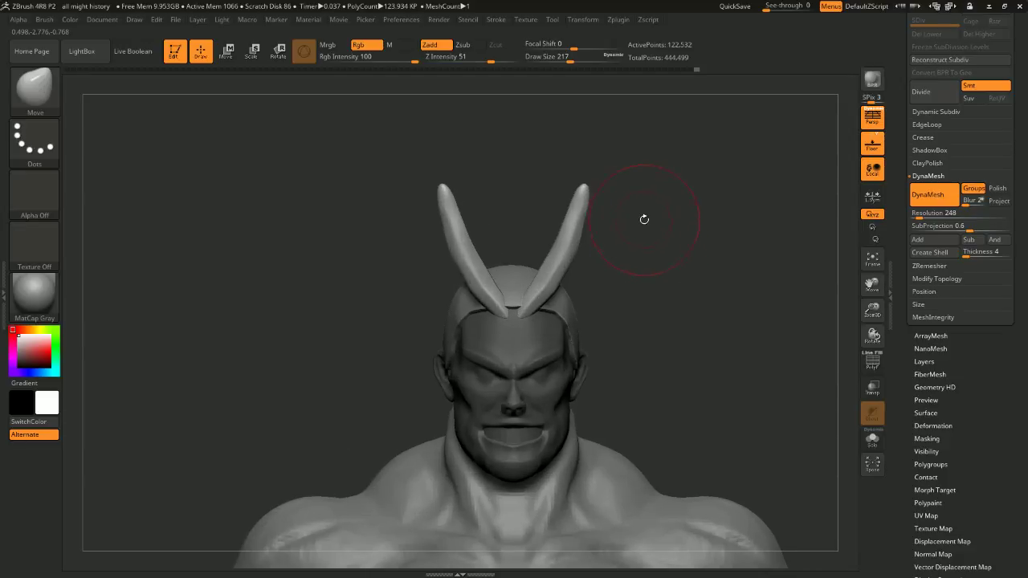
click(228, 54)
mouse_move(567, 292)
mouse_down()
mouse_move(657, 282)
mouse_move(664, 250)
mouse_move(599, 256)
mouse_move(563, 283)
mouse_move(681, 241)
mouse_move(621, 198)
mouse_move(647, 238)
mouse_up()
click(201, 53)
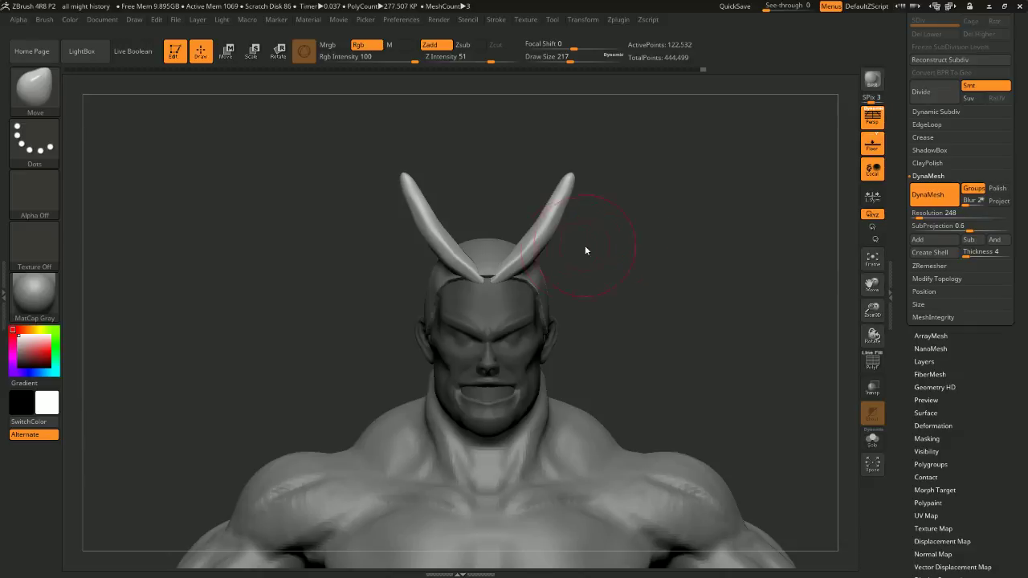
Make the scalp cap the active subtool and adjust its front hairline under the horns with the Move brush at draw size 158
alt+click(525, 275)
mouse_move(683, 239)
mouse_down()
mouse_move(636, 234)
mouse_move(615, 248)
mouse_move(632, 223)
mouse_move(616, 216)
mouse_move(444, 285)
mouse_up()
key(space)
key(space)
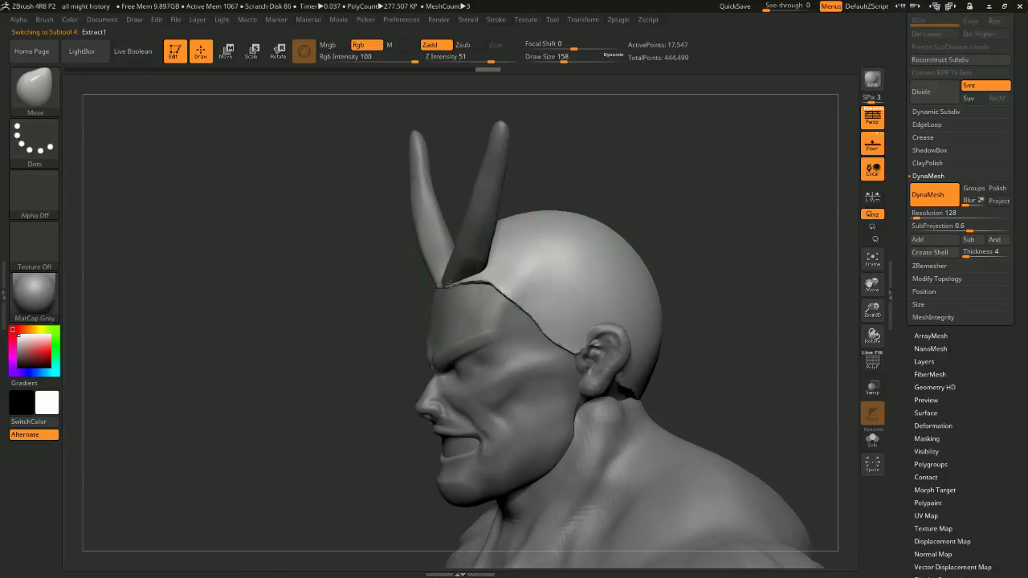
drag(640, 193, 694, 161)
drag(637, 219, 476, 250)
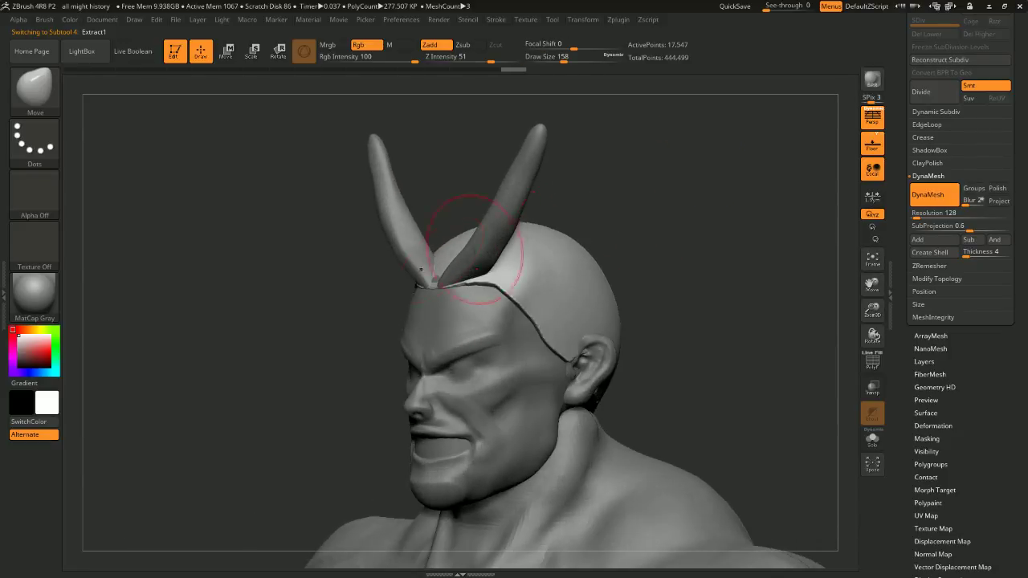
shift+drag(617, 199, 656, 208)
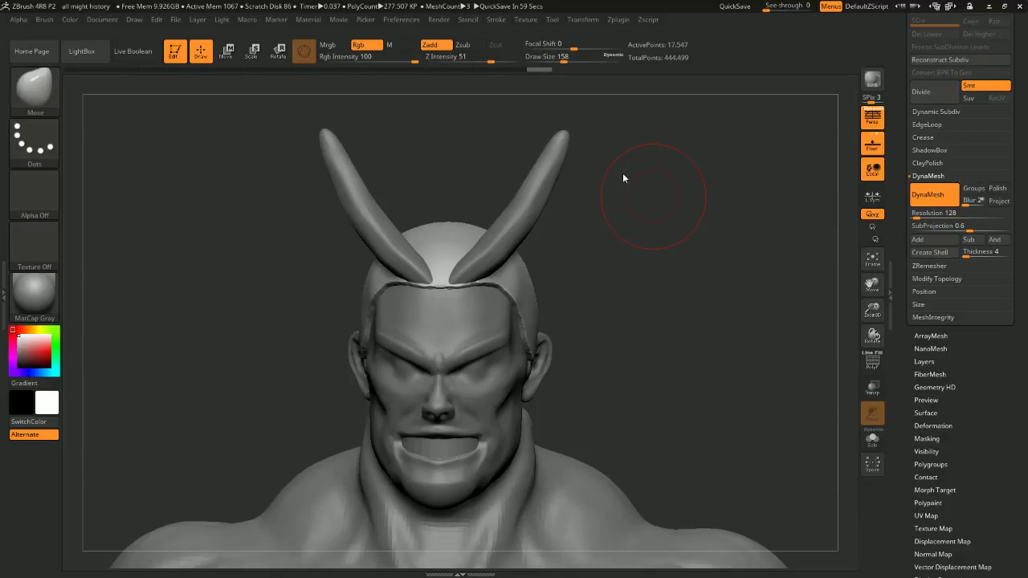
drag(728, 193, 652, 232)
Sculpt hair strands sweeping back from the front hairline with ClayBuildup at draw size 62
key(space)
key(b)
key(c)
key(b)
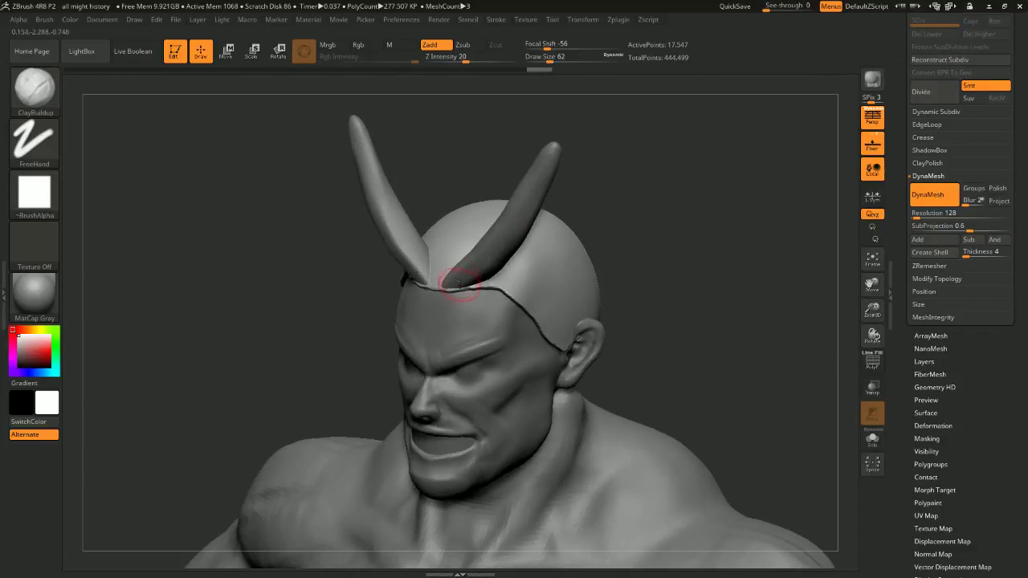
mouse_move(452, 280)
mouse_down()
mouse_move(451, 264)
mouse_move(511, 241)
mouse_up()
mouse_move(485, 282)
mouse_down()
mouse_move(533, 239)
mouse_move(557, 235)
mouse_up()
drag(649, 218, 625, 201)
drag(513, 235, 563, 204)
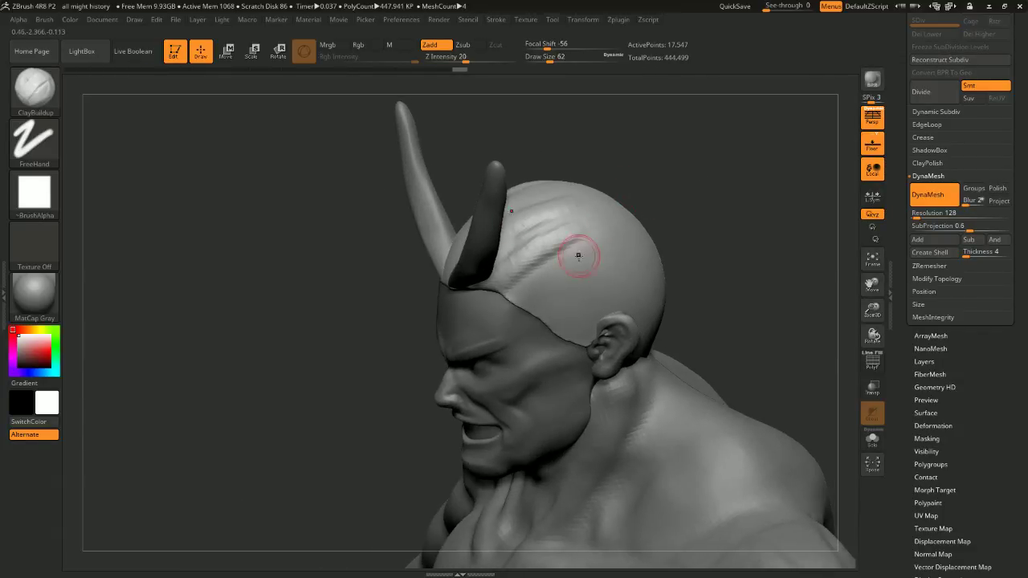
Build up swept-back hair strands on the side of the cap, from the temple toward the area above the ear
mouse_move(516, 294)
mouse_down()
mouse_move(596, 243)
mouse_move(588, 267)
mouse_up()
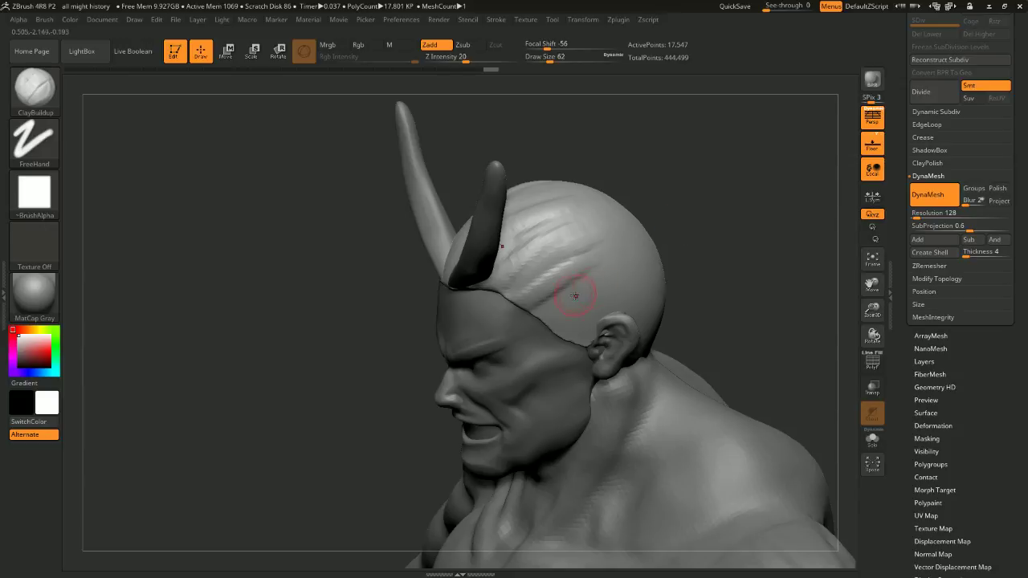
mouse_move(539, 314)
mouse_down()
mouse_move(598, 279)
mouse_move(622, 289)
mouse_up()
mouse_move(562, 331)
mouse_down()
mouse_move(628, 294)
mouse_move(601, 290)
mouse_up()
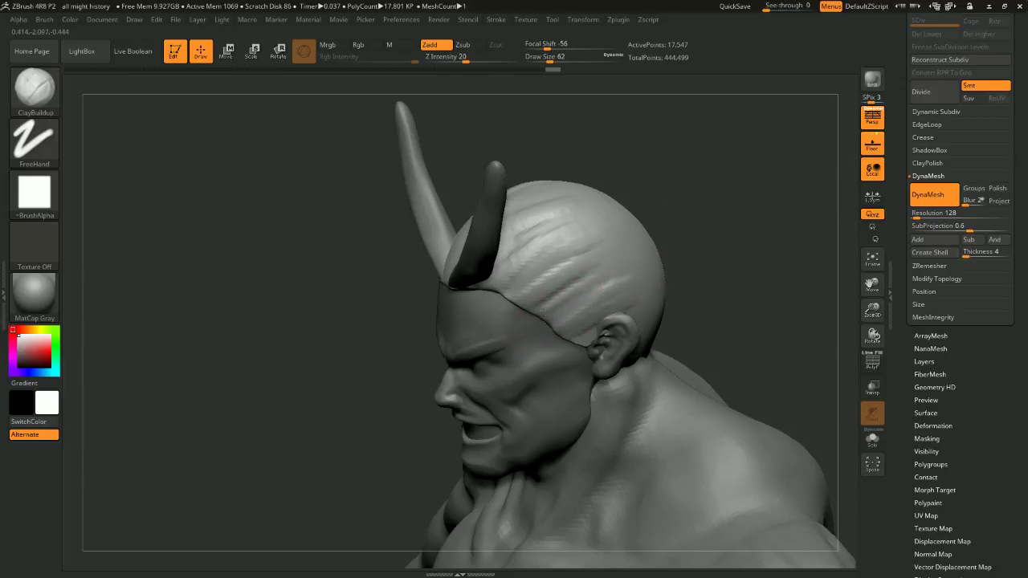
drag(543, 314, 594, 278)
drag(520, 303, 574, 271)
drag(555, 318, 618, 261)
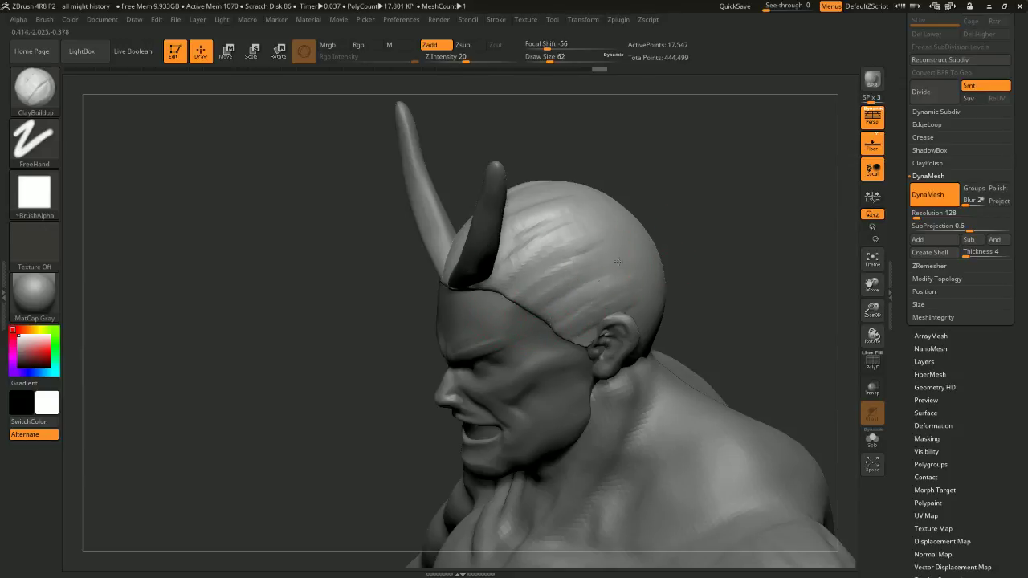
Layer more strands between the horn base and the temple, following the same backward flow
drag(500, 286, 555, 246)
drag(505, 266, 565, 226)
drag(502, 288, 572, 246)
drag(512, 291, 598, 247)
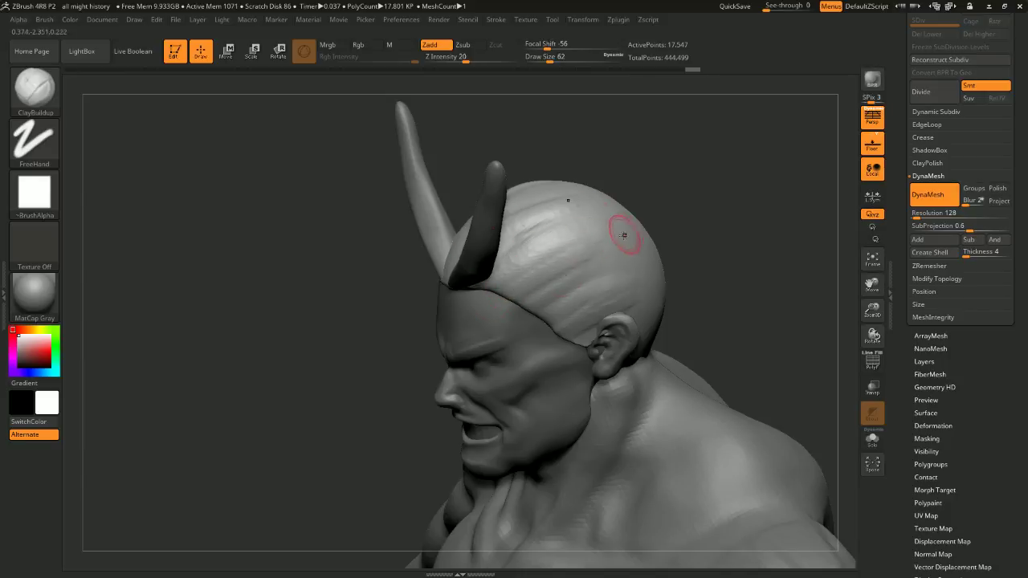
drag(538, 310, 596, 278)
Extend the strands over the crown and turn on transparency to inspect the cap from the side and back
mouse_move(761, 256)
mouse_down()
mouse_move(743, 263)
mouse_move(654, 219)
mouse_up()
mouse_move(498, 201)
mouse_down()
mouse_move(586, 143)
mouse_move(657, 228)
mouse_up()
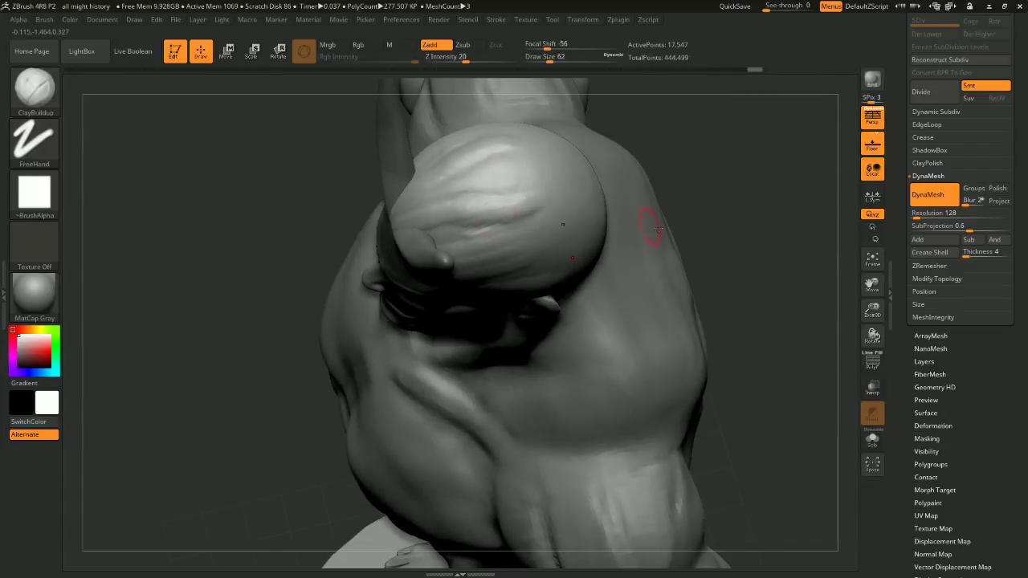
click(872, 387)
mouse_move(516, 217)
shift+mouse_down()
mouse_move(429, 228)
mouse_move(444, 225)
shift+mouse_up()
shift+drag(596, 145, 628, 135)
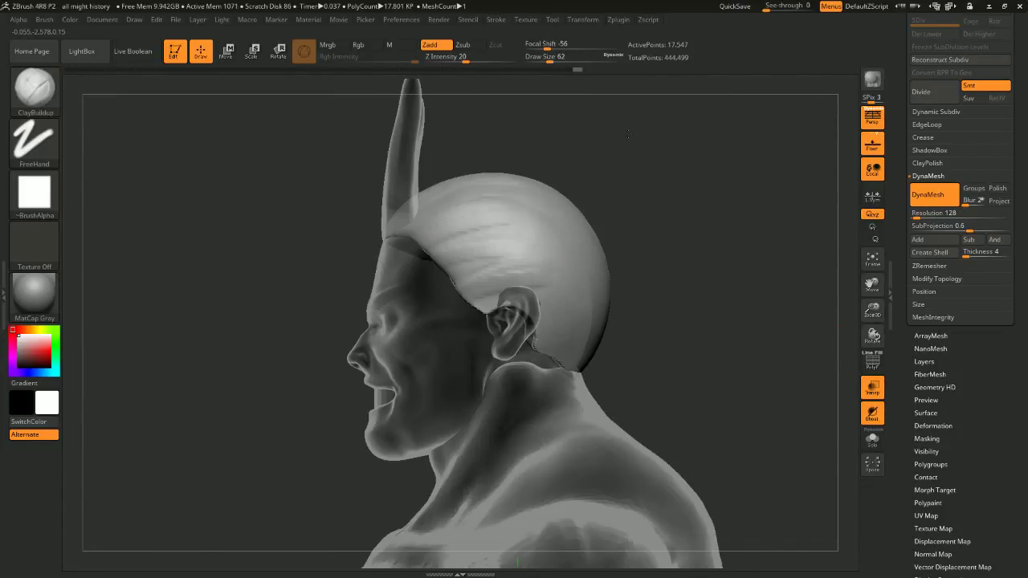
drag(682, 200, 533, 206)
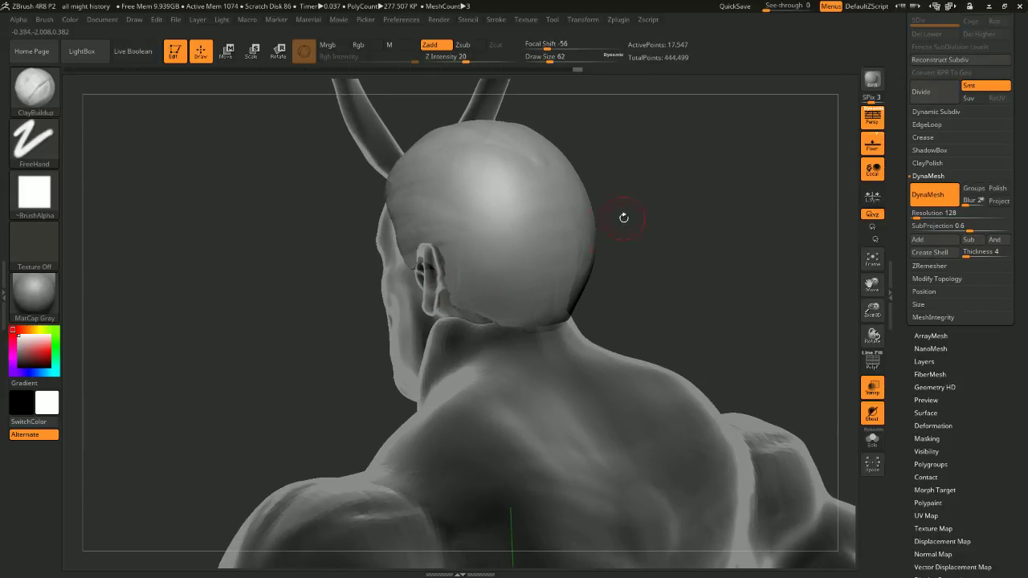
drag(621, 218, 618, 234)
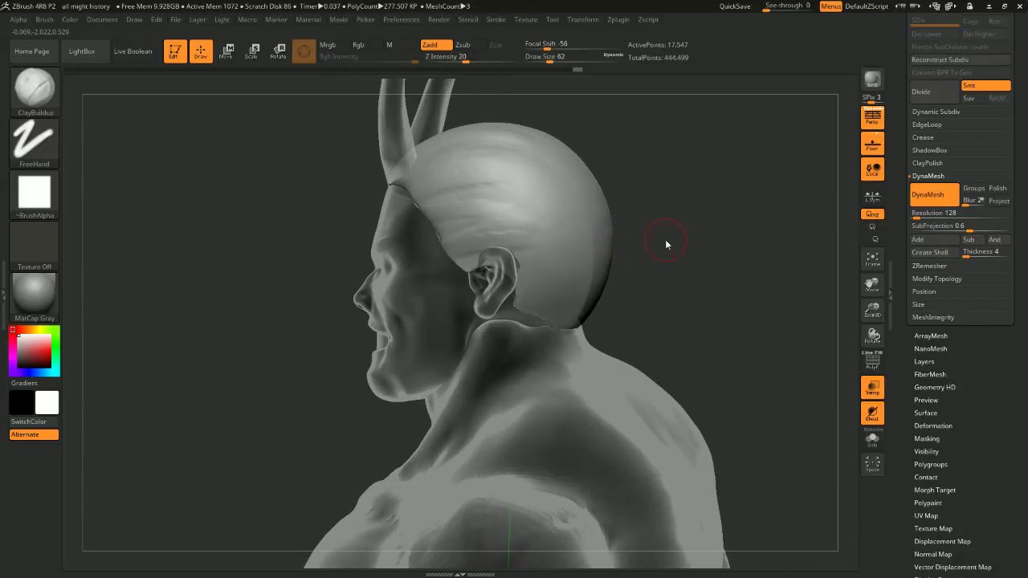
Add ClayBuildup strands above and behind the ear on the scalp cap
mouse_move(495, 226)
mouse_down()
mouse_move(574, 241)
mouse_move(484, 230)
mouse_up()
drag(675, 215, 449, 209)
drag(515, 208, 454, 264)
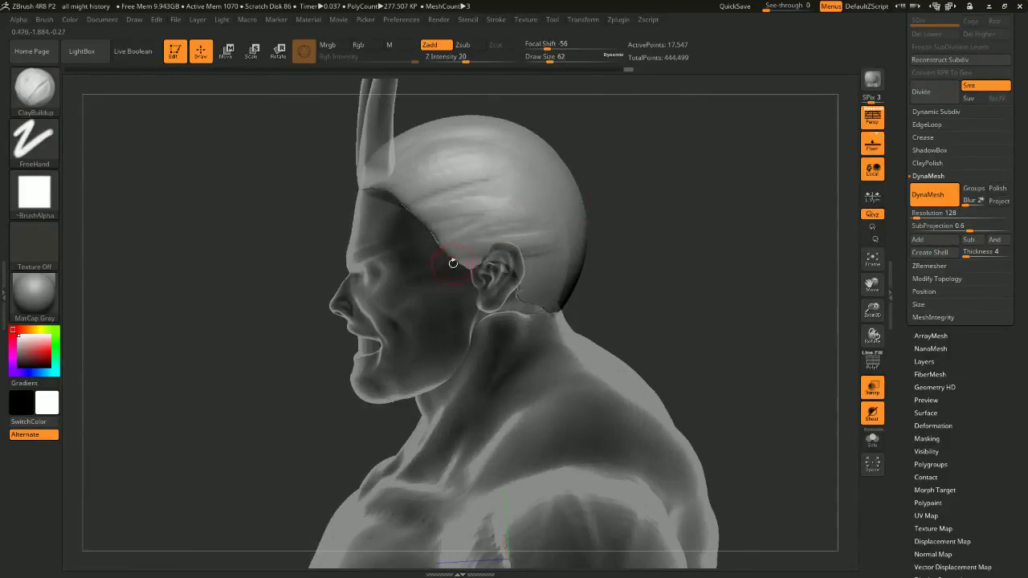
drag(498, 230, 530, 228)
drag(450, 193, 527, 207)
Carry the hair strands around from the side and crown to the back of the scalp cap
drag(683, 198, 634, 193)
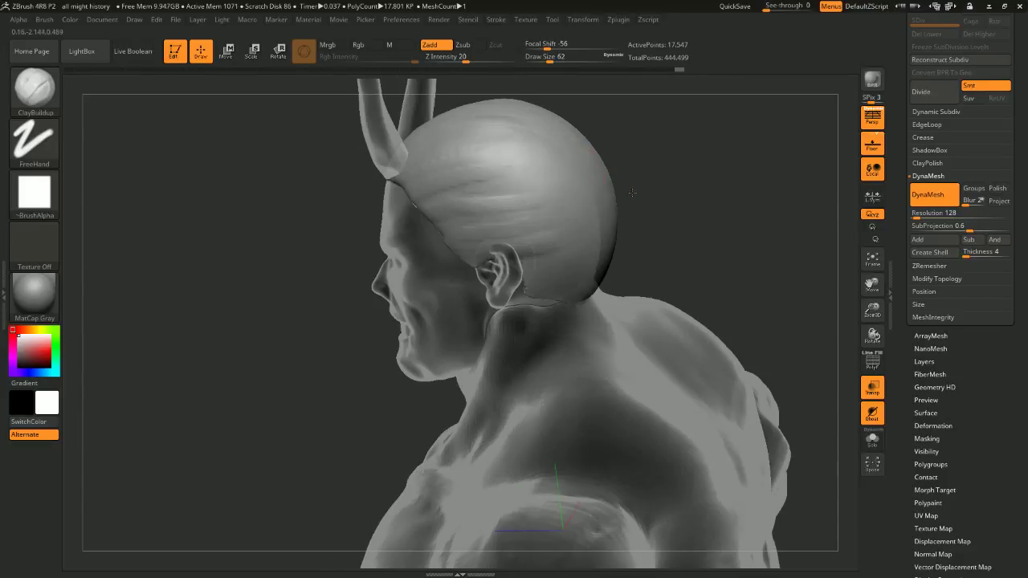
drag(476, 151, 604, 200)
drag(715, 165, 661, 199)
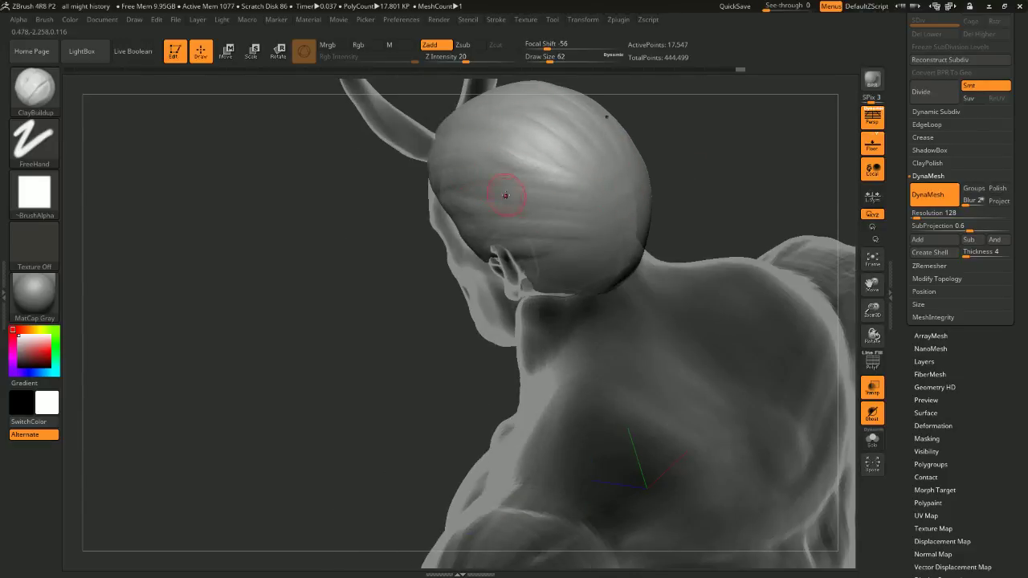
Turn off transparency and check the figure and hair from the front
shift+drag(726, 172, 755, 211)
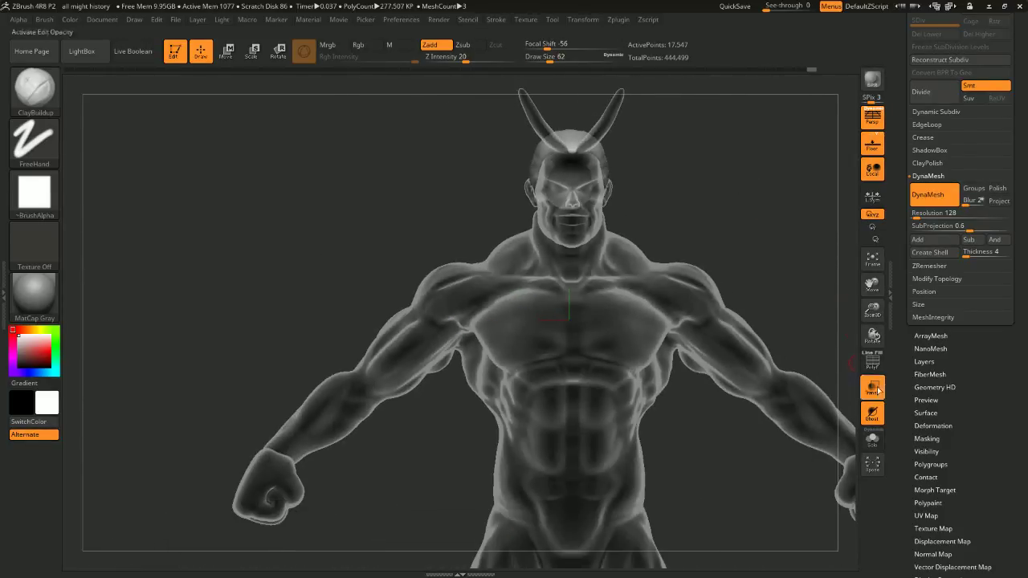
click(877, 390)
alt+drag(807, 241, 691, 201)
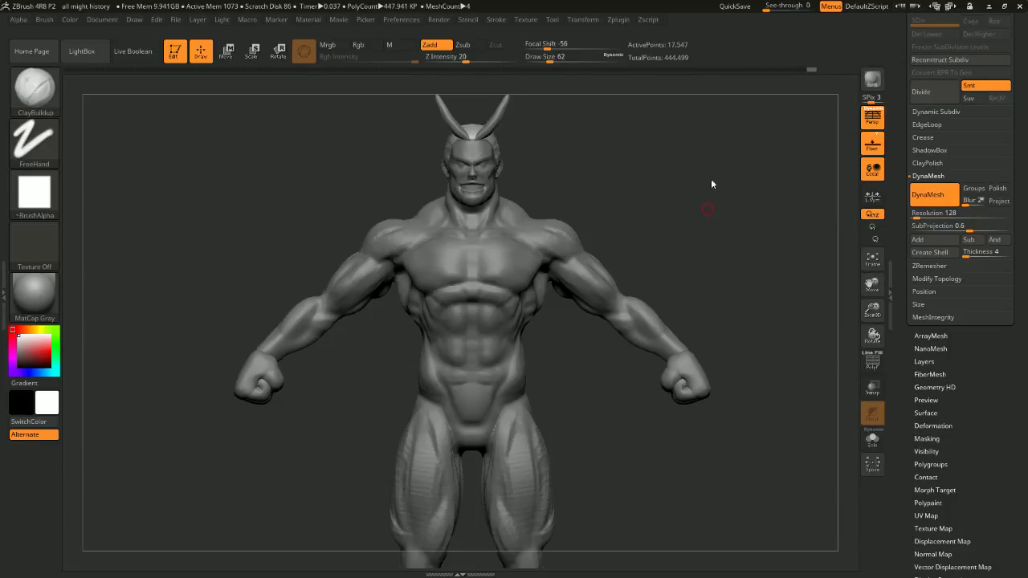
alt+drag(687, 192, 747, 236)
drag(750, 228, 698, 236)
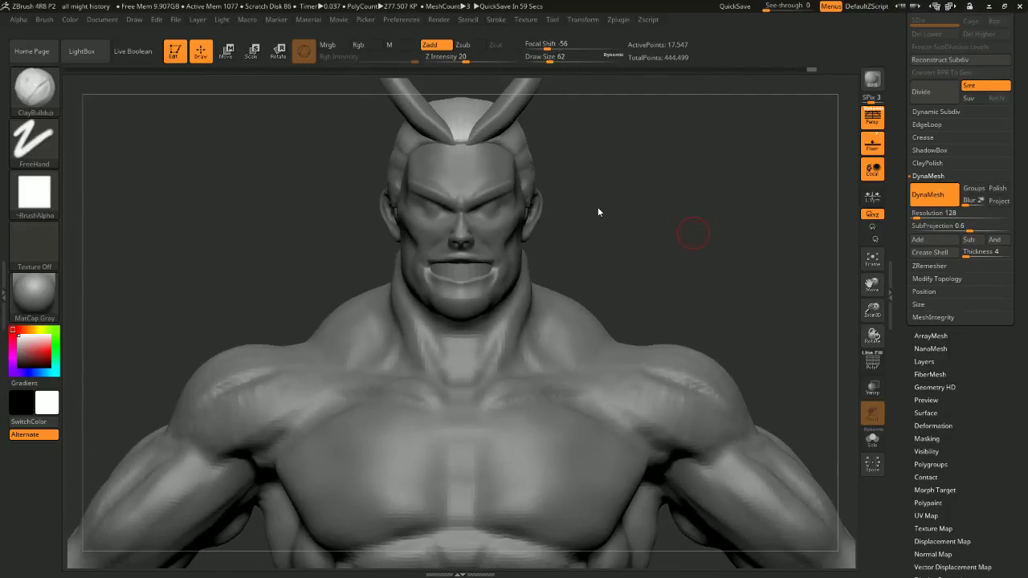
Shape the cap's edge at the sideburns and behind the ears, and set the draw size to 83
mouse_move(683, 200)
mouse_down()
mouse_move(749, 197)
mouse_move(723, 201)
mouse_up()
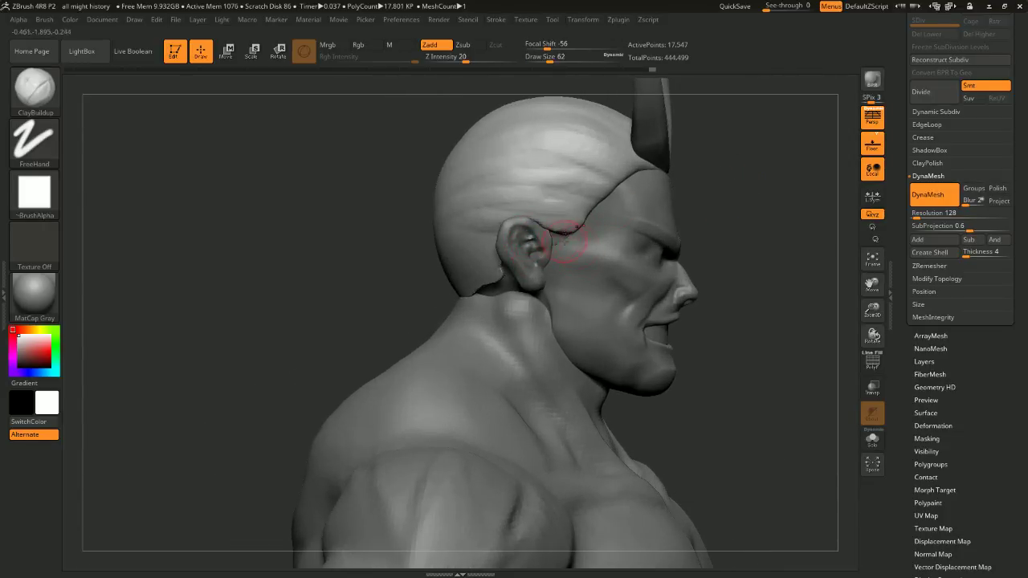
key(ctrl+z)
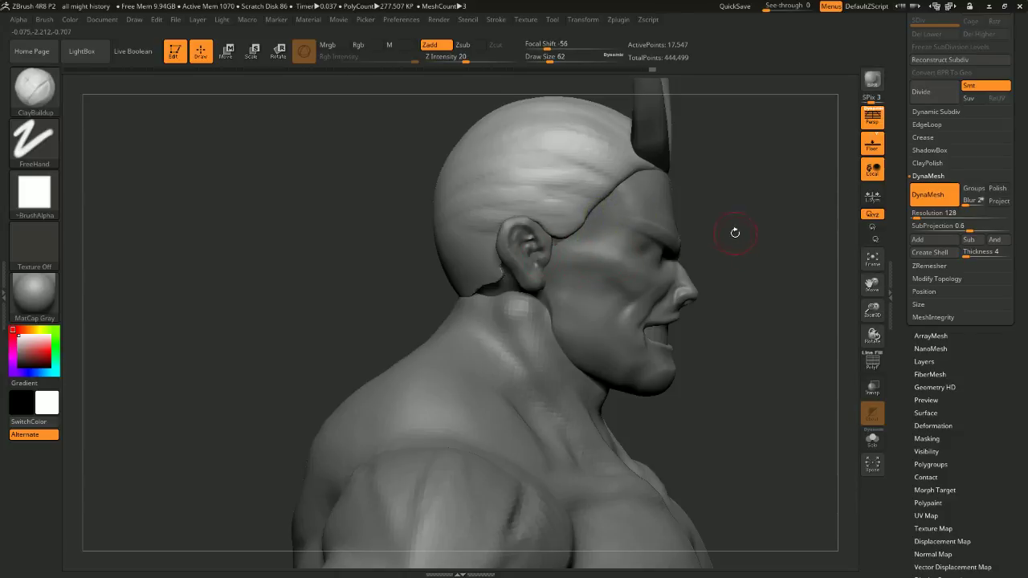
mouse_move(753, 211)
mouse_down()
mouse_move(491, 263)
mouse_move(470, 292)
mouse_up()
mouse_move(504, 257)
mouse_down()
mouse_move(471, 290)
mouse_move(486, 289)
mouse_move(463, 293)
mouse_up()
shift+drag(668, 277, 695, 264)
key(space)
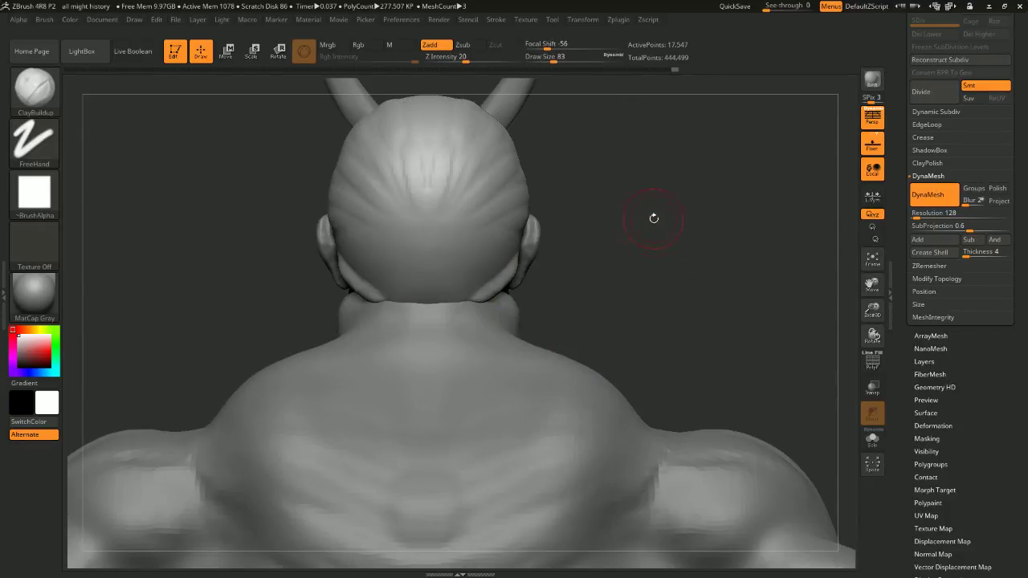
Pull pointed hair locks down from the sides of the nape with the SnakeHook brush at draw size 101
key(b)
key(s)
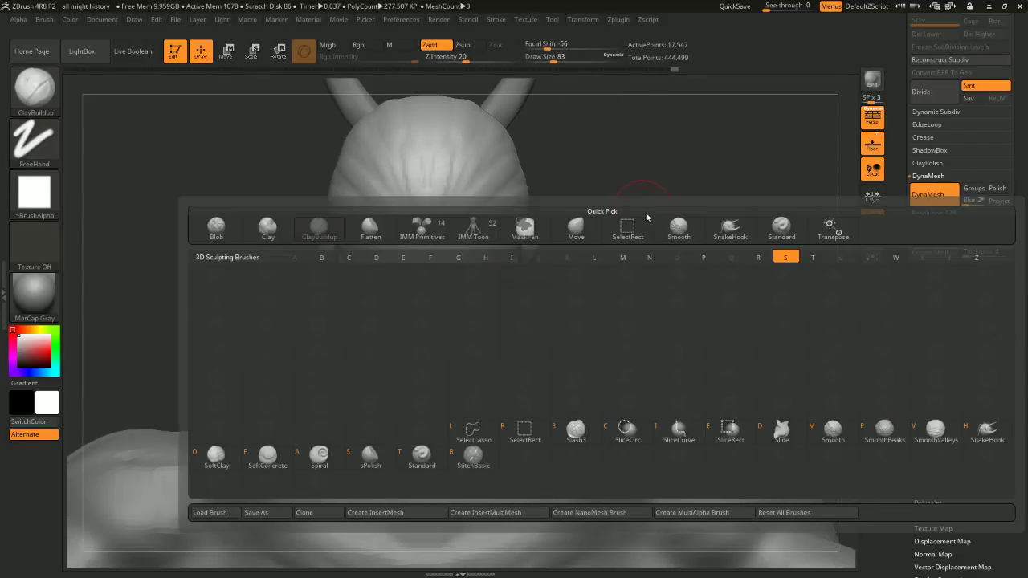
key(h)
mouse_move(646, 212)
mouse_down()
mouse_move(670, 234)
mouse_move(634, 234)
mouse_up()
drag(491, 267, 537, 319)
mouse_move(607, 298)
mouse_down()
mouse_move(575, 294)
mouse_move(628, 284)
mouse_up()
key(s)
drag(479, 299, 513, 360)
drag(583, 332, 593, 319)
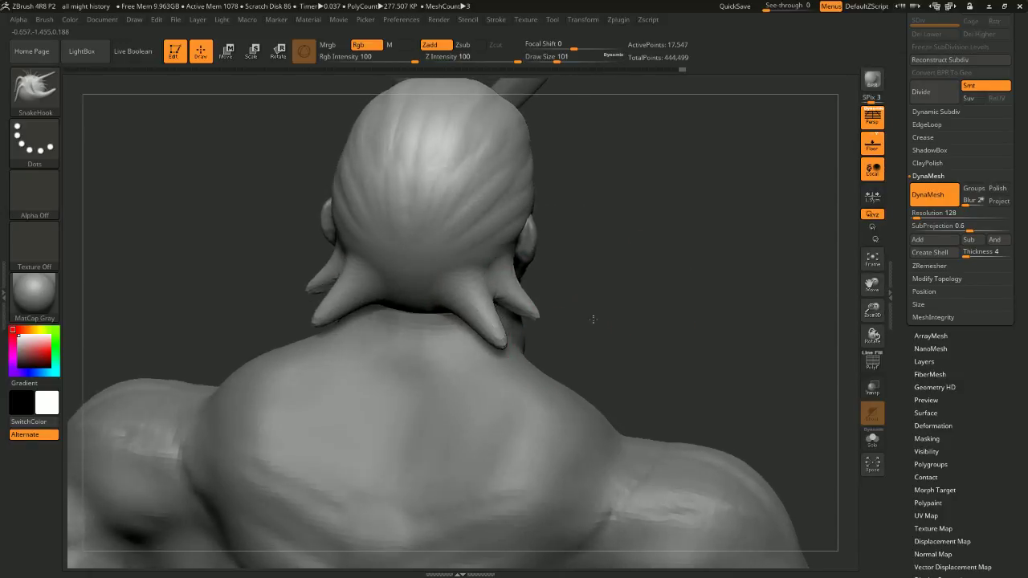
drag(440, 300, 469, 382)
drag(596, 277, 601, 323)
key(ctrl+z)
drag(429, 294, 447, 340)
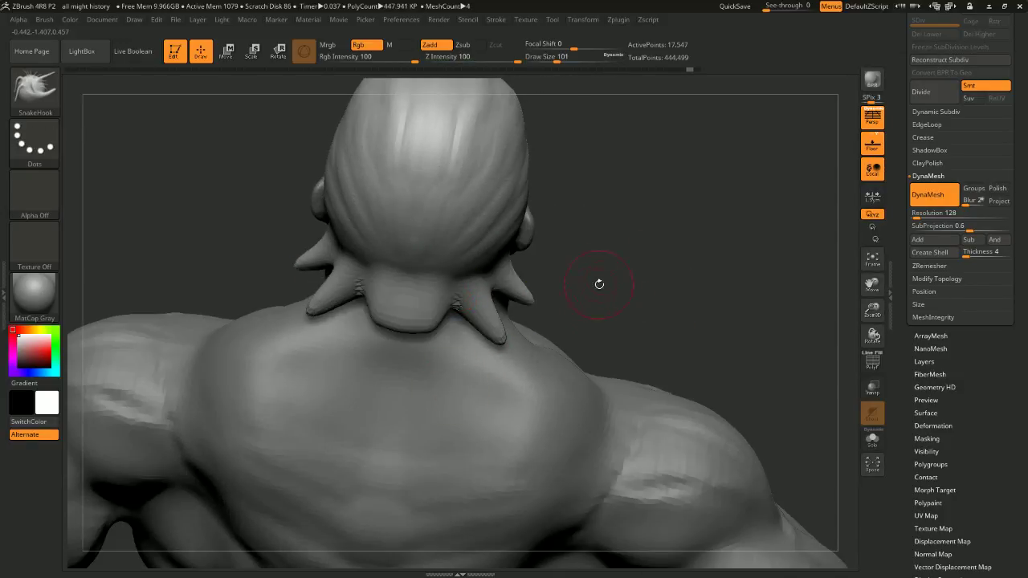
drag(600, 285, 602, 225)
key(ctrl+z)
drag(430, 298, 459, 362)
drag(657, 245, 666, 296)
key(ctrl+z)
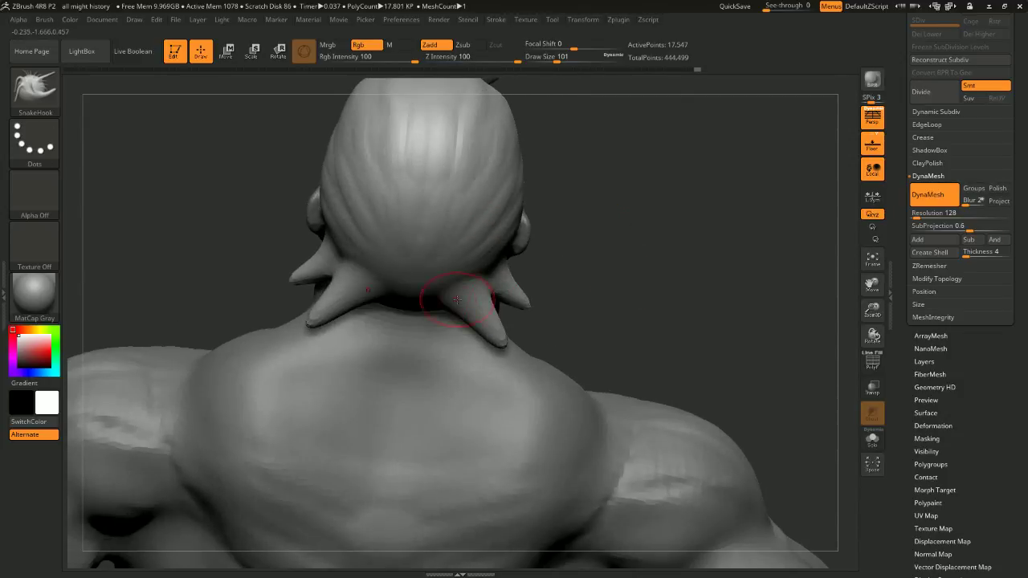
Pull the hair near the middle of the nape down into another pair of symmetrical locks
drag(429, 300, 455, 396)
mouse_move(597, 298)
mouse_down()
mouse_move(627, 257)
mouse_move(703, 239)
mouse_move(678, 234)
mouse_move(631, 252)
mouse_move(602, 232)
mouse_move(623, 243)
mouse_up()
Lengthen and reshape the nape hair locks with the Move brush at draw size 245, extending them down over the neck
key(space)
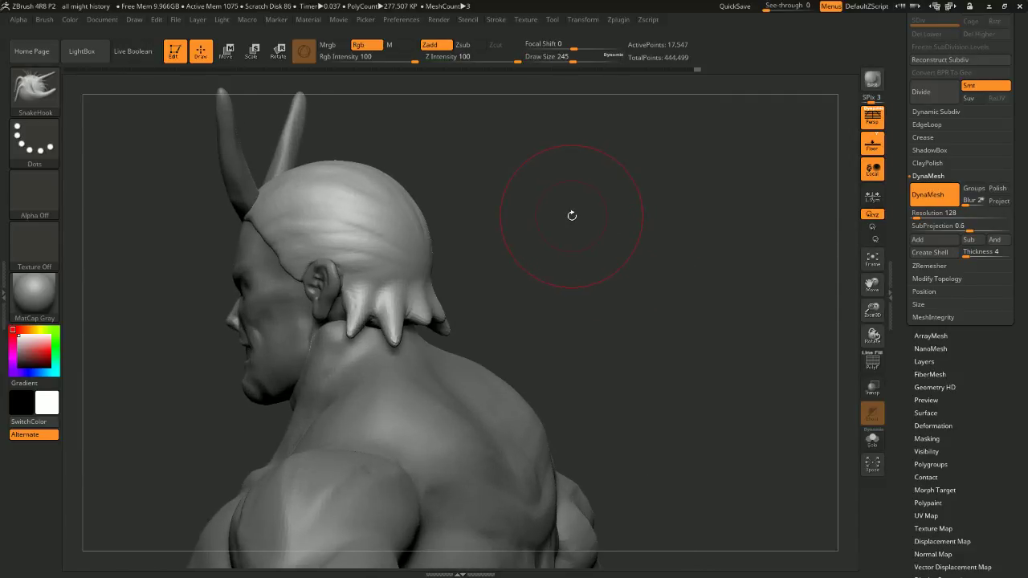
key(b)
key(m)
key(v)
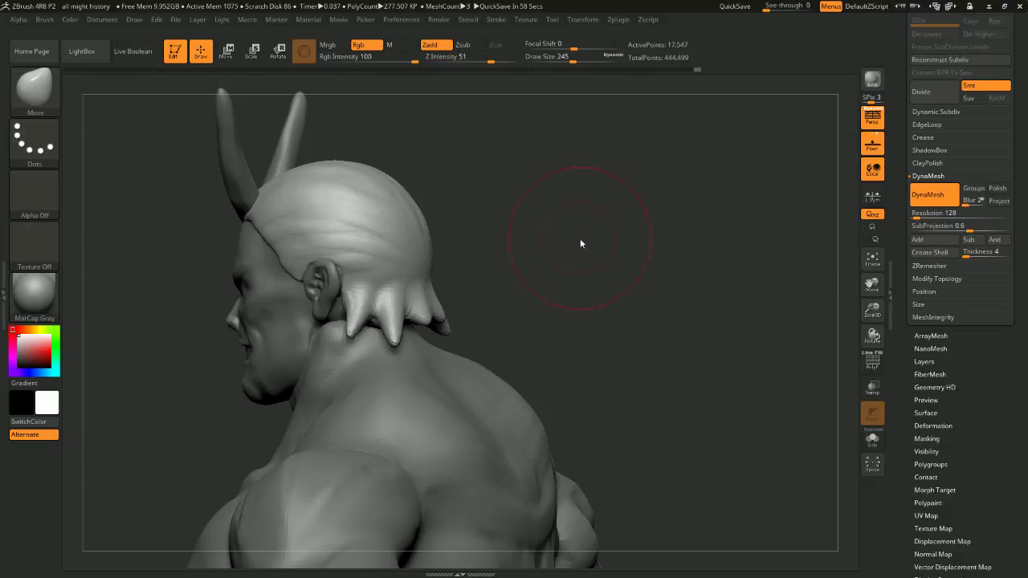
drag(581, 241, 546, 244)
drag(391, 311, 397, 341)
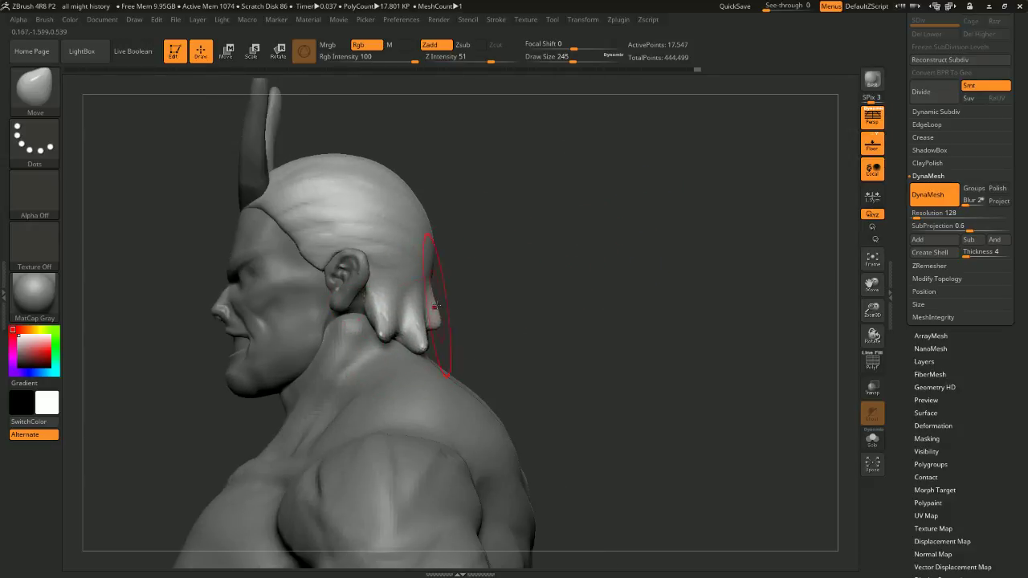
mouse_move(498, 270)
mouse_down()
mouse_move(527, 277)
mouse_move(569, 240)
mouse_up()
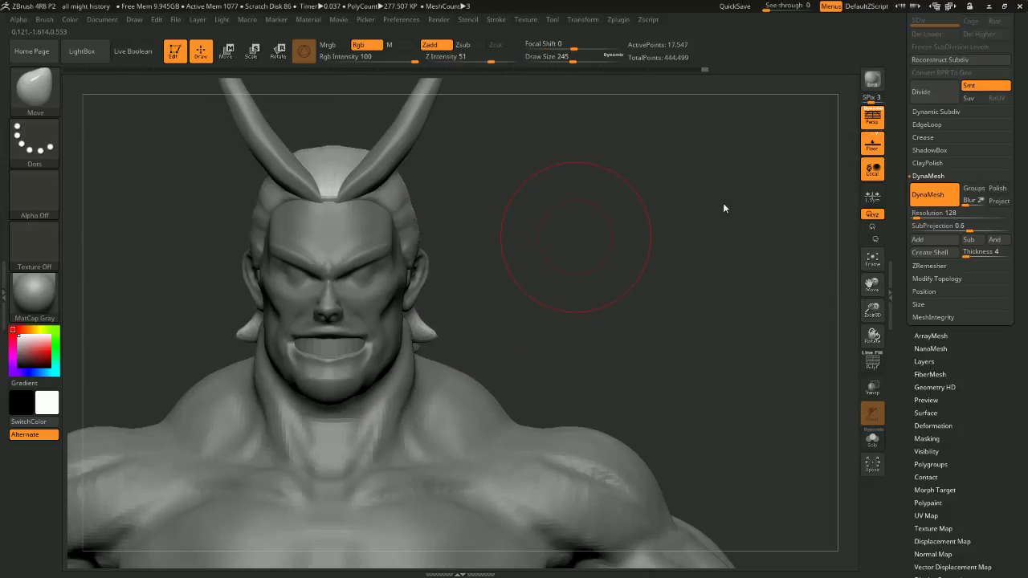
mouse_move(737, 177)
mouse_down()
mouse_move(456, 331)
mouse_move(386, 321)
mouse_move(488, 287)
mouse_move(426, 302)
mouse_up()
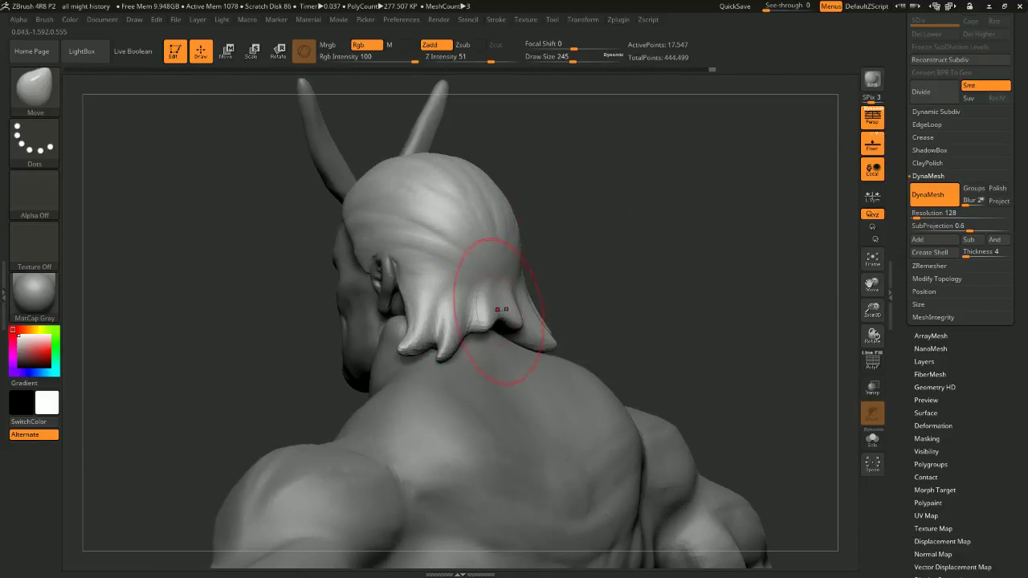
drag(501, 312, 526, 360)
drag(723, 281, 599, 302)
Push a notch up into the central nape lock at draw size 112 and remesh the hair with DynaMesh
key(space)
click(666, 230)
drag(683, 241, 723, 221)
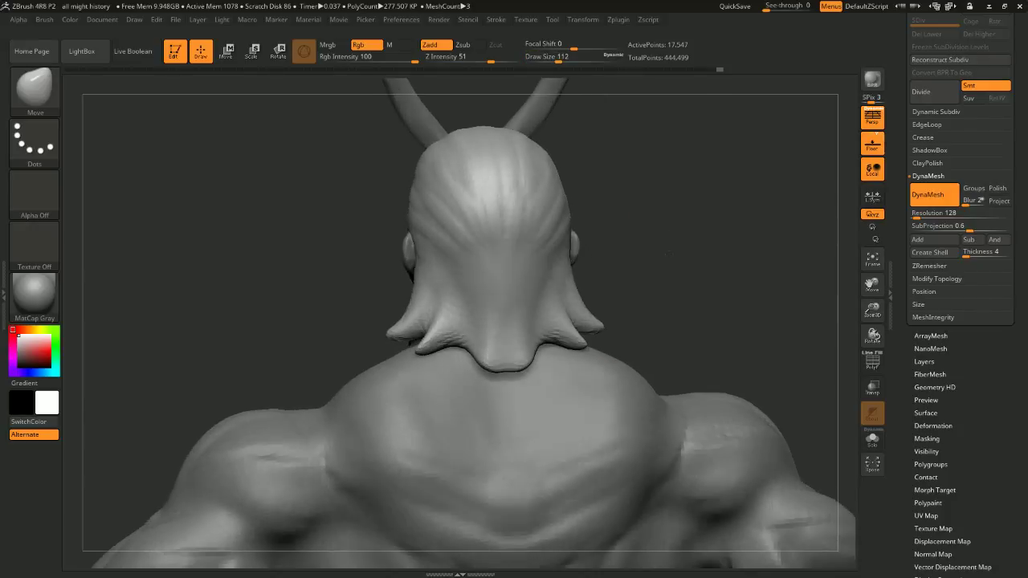
drag(506, 361, 505, 316)
ctrl+drag(637, 223, 683, 278)
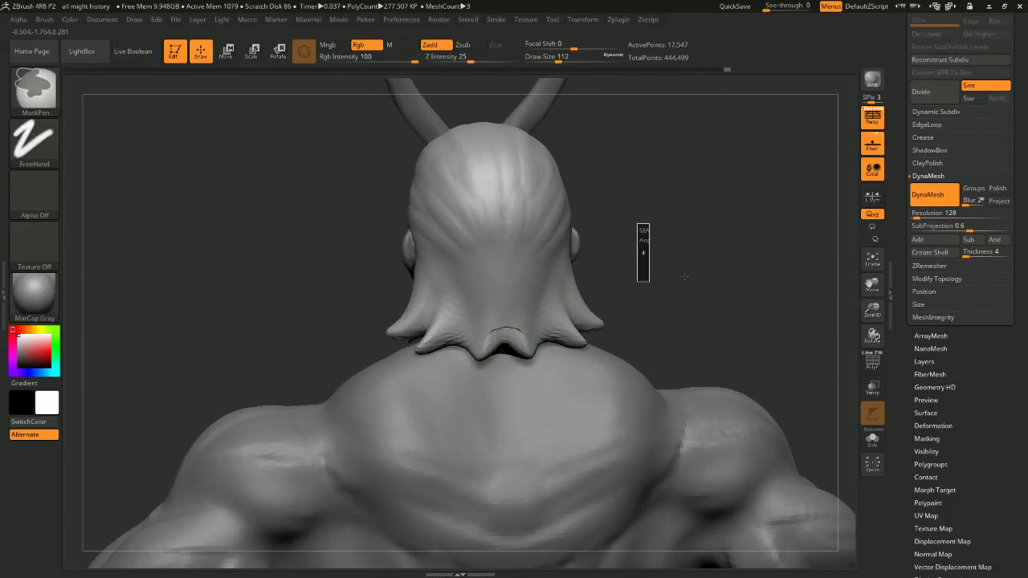
drag(666, 239, 677, 227)
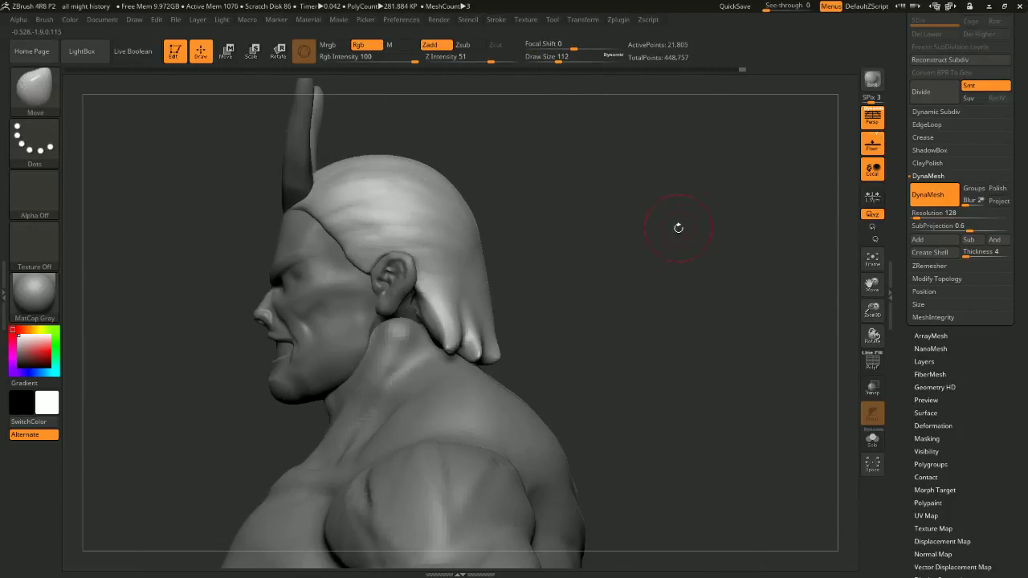
Pull the rear hair tips away from the neck at draw size 280 and refine the back contour at 182
key(space)
click(646, 263)
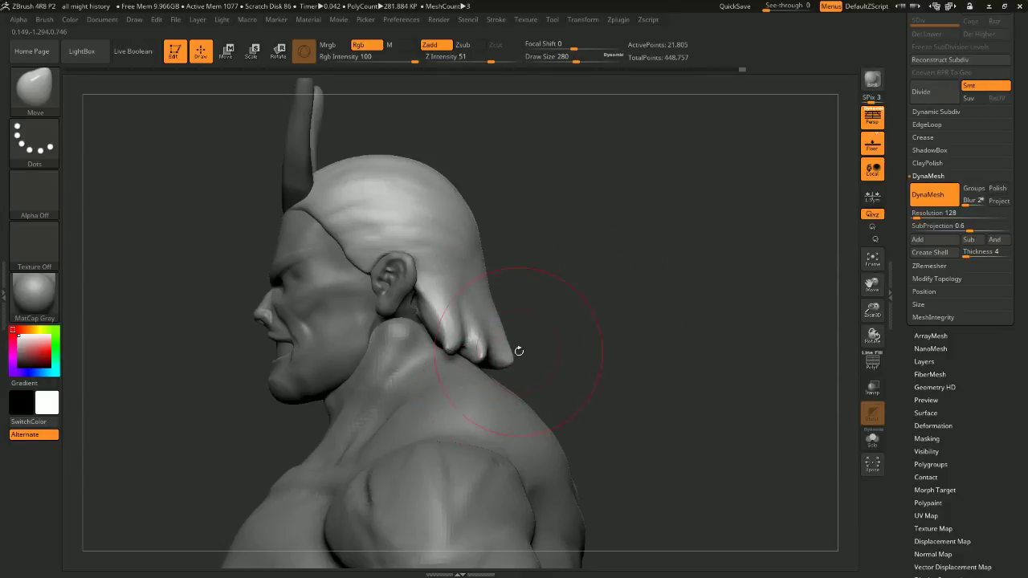
key(space)
click(564, 299)
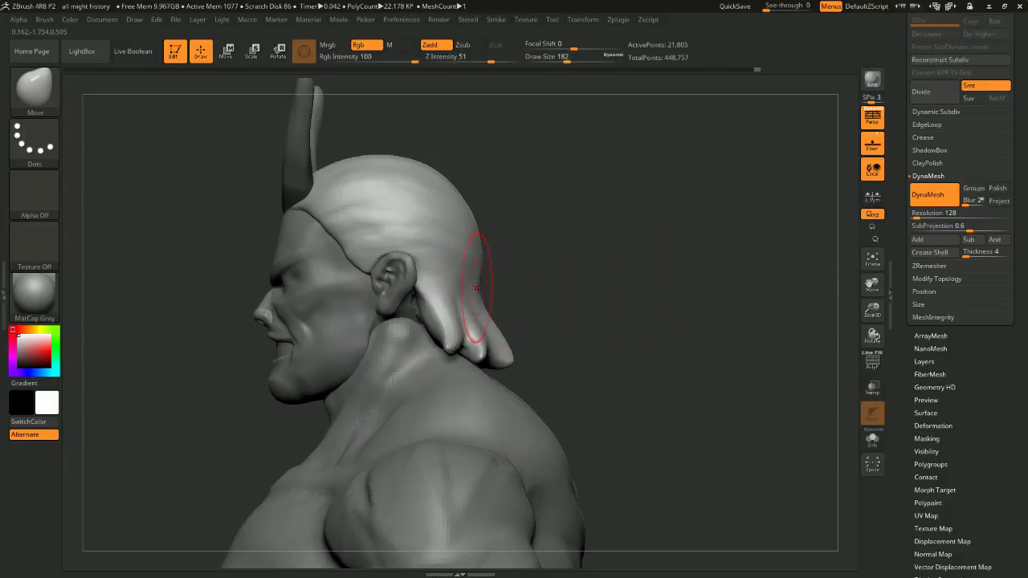
drag(477, 288, 485, 276)
mouse_move(558, 271)
mouse_down()
mouse_move(460, 293)
mouse_move(735, 227)
mouse_up()
drag(666, 265, 646, 255)
Make the body the active subtool, ready for work on the arms
mouse_move(576, 165)
mouse_down()
mouse_move(608, 209)
mouse_move(645, 217)
mouse_move(601, 105)
mouse_move(622, 171)
mouse_move(647, 207)
mouse_move(654, 168)
mouse_move(680, 184)
mouse_move(647, 145)
mouse_up()
mouse_move(625, 192)
alt+mouse_down()
mouse_move(618, 185)
mouse_move(659, 177)
mouse_move(636, 207)
mouse_move(629, 181)
alt+mouse_up()
key(s)
alt+click(537, 238)
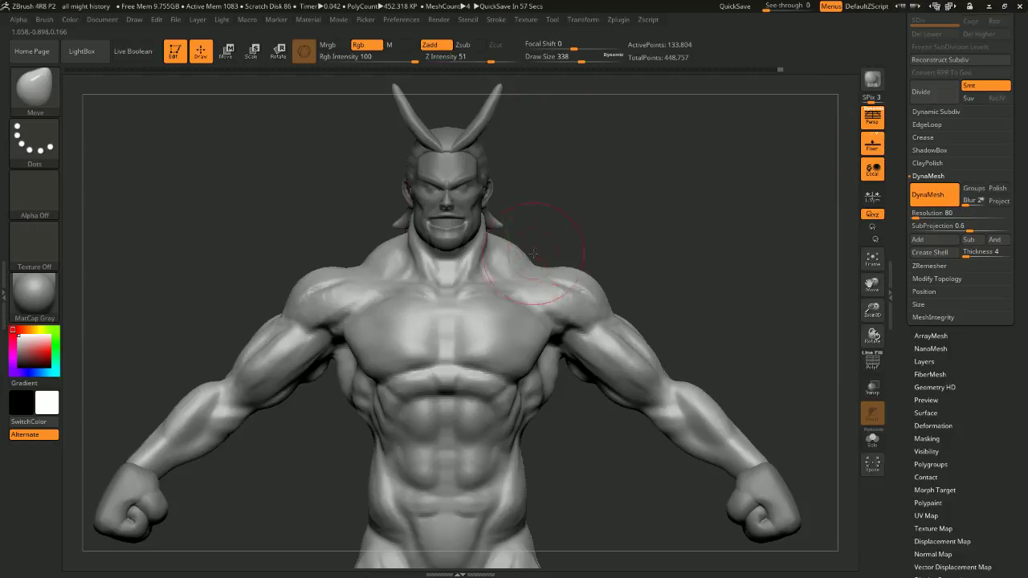
mouse_move(730, 271)
alt+mouse_down()
mouse_move(698, 202)
mouse_move(659, 201)
mouse_move(677, 190)
mouse_move(766, 192)
mouse_move(714, 206)
mouse_move(697, 255)
alt+mouse_up()
mouse_move(697, 255)
mouse_down()
mouse_move(716, 250)
mouse_move(704, 195)
mouse_up()
Build up the forearm muscles below the elbow with the ClayBuildup brush at draw size 239
key(space)
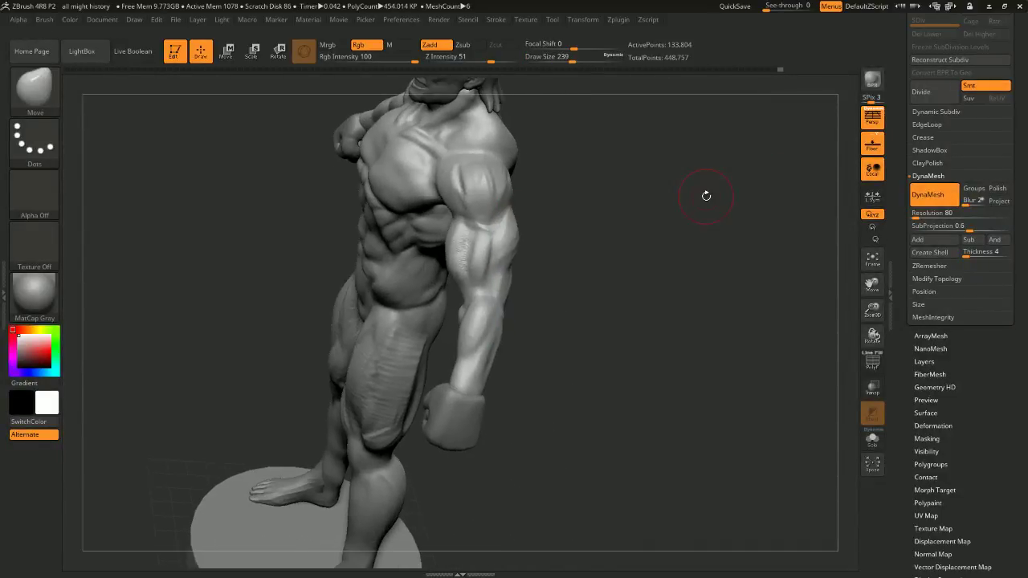
key(b)
key(c)
key(b)
mouse_move(687, 233)
mouse_down()
mouse_move(584, 301)
mouse_move(526, 317)
mouse_up()
drag(693, 311, 579, 315)
drag(517, 304, 503, 326)
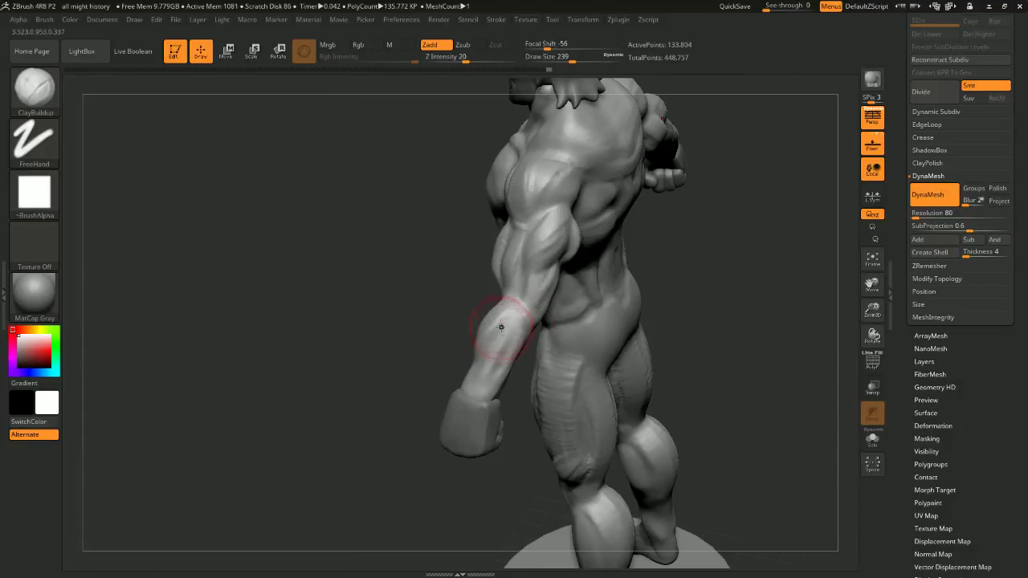
mouse_move(578, 314)
mouse_down()
mouse_move(693, 314)
mouse_move(723, 281)
mouse_up()
drag(482, 307, 482, 360)
drag(596, 310, 490, 336)
mouse_move(633, 330)
mouse_down()
mouse_move(731, 331)
mouse_move(535, 379)
mouse_up()
Reshape the forearm's outline from several sides with the Move brush at draw size 386
key(b)
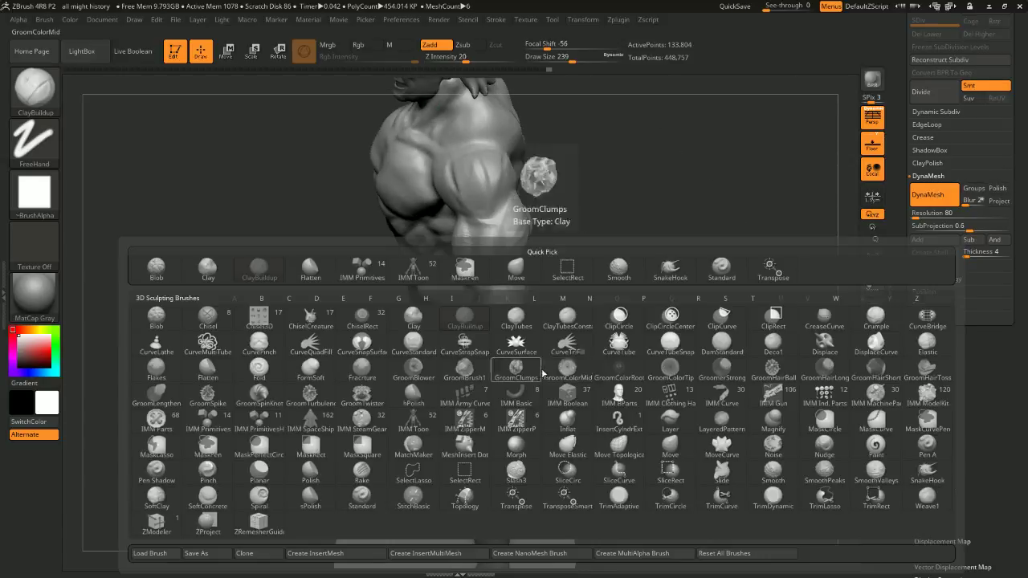
key(m)
key(v)
key(space)
drag(511, 395, 473, 394)
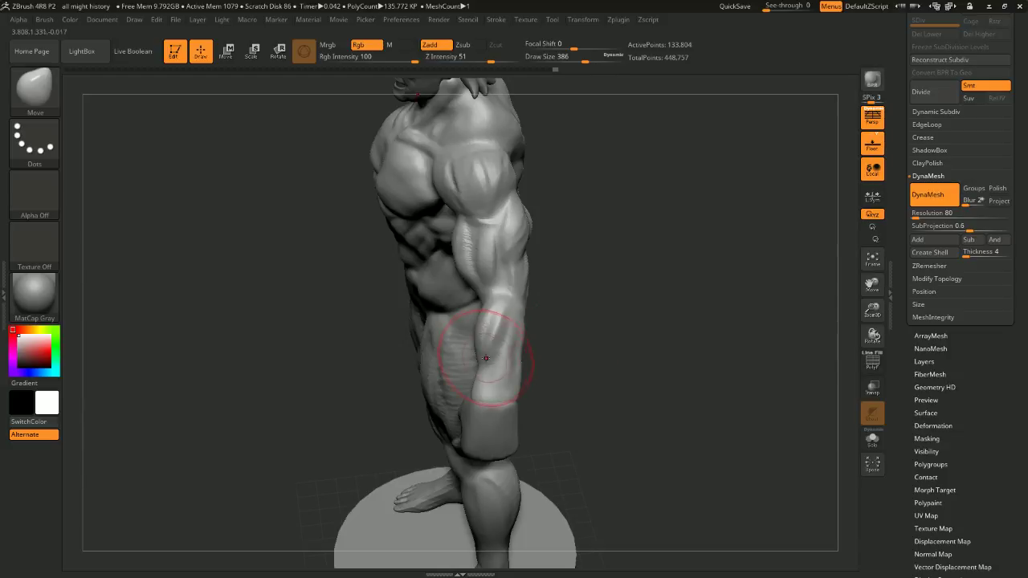
drag(578, 335, 515, 344)
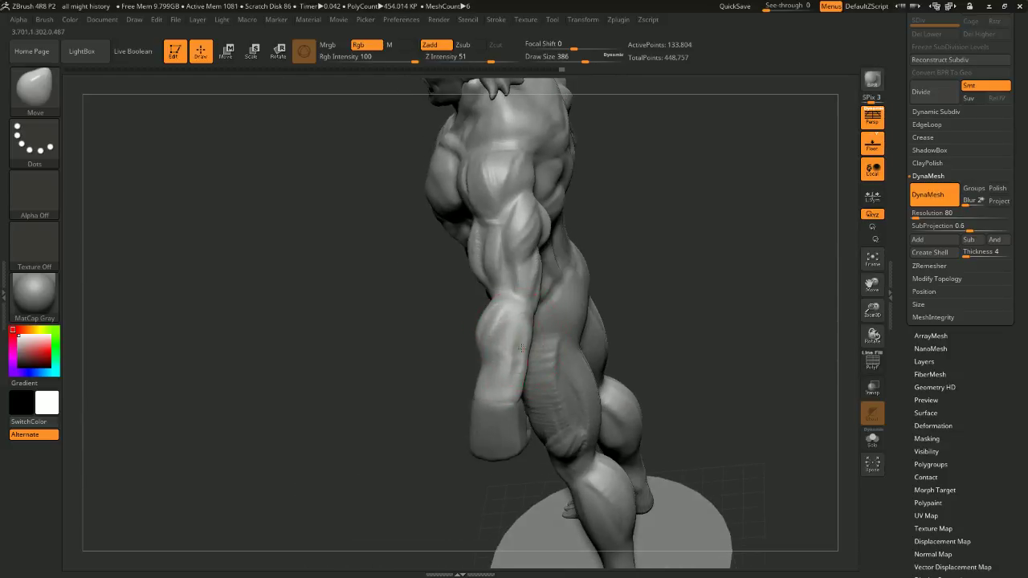
mouse_move(644, 306)
mouse_down()
mouse_move(664, 294)
mouse_move(500, 345)
mouse_move(599, 337)
mouse_up()
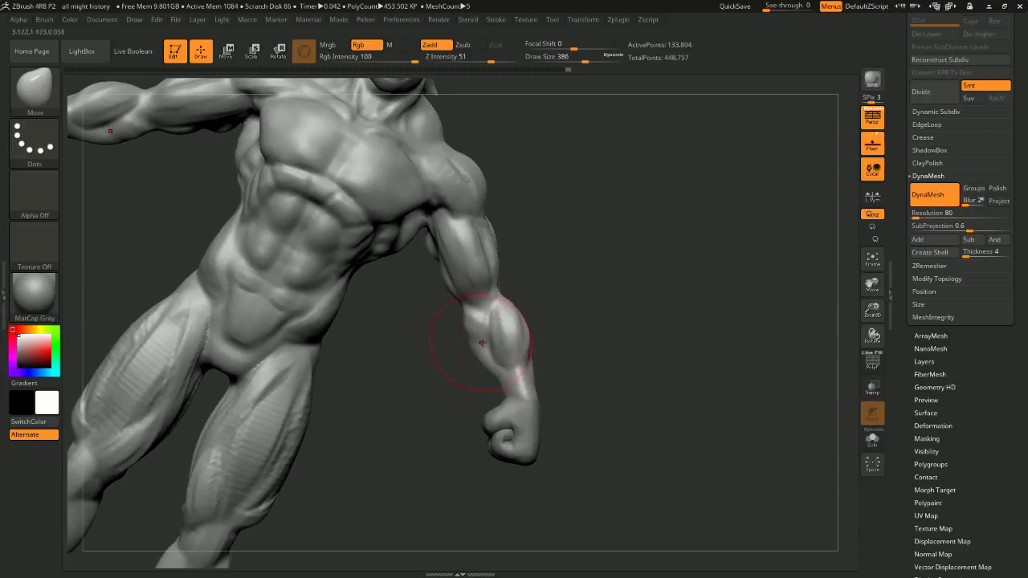
mouse_move(537, 388)
mouse_down()
mouse_move(491, 371)
mouse_move(714, 286)
mouse_move(705, 237)
mouse_up()
Adjust the contour of the shoulders symmetrically with an enlarged Move brush
key(space)
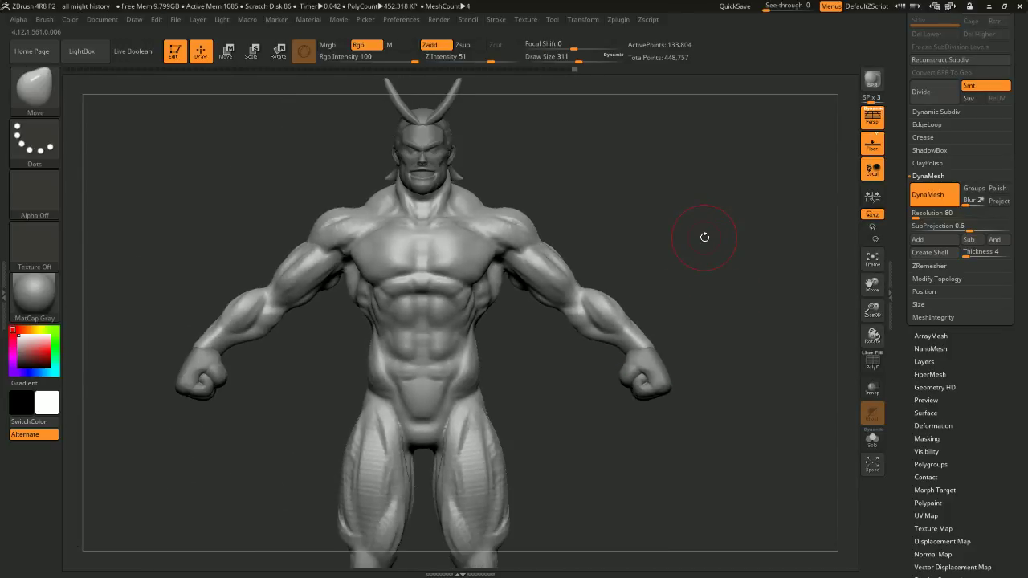
key(space)
mouse_move(619, 230)
mouse_down()
mouse_move(631, 227)
mouse_move(583, 245)
mouse_up()
drag(525, 218, 532, 218)
Mask the neck and chest with MaskPen at draw size 358, leaving the shoulders and arms free
key(space)
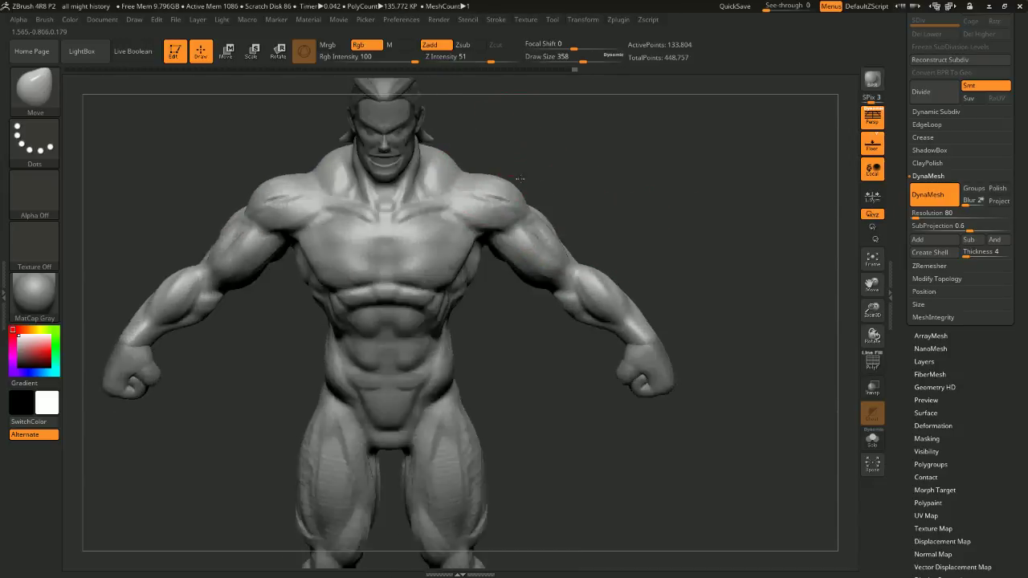
ctrl+drag(438, 173, 433, 153)
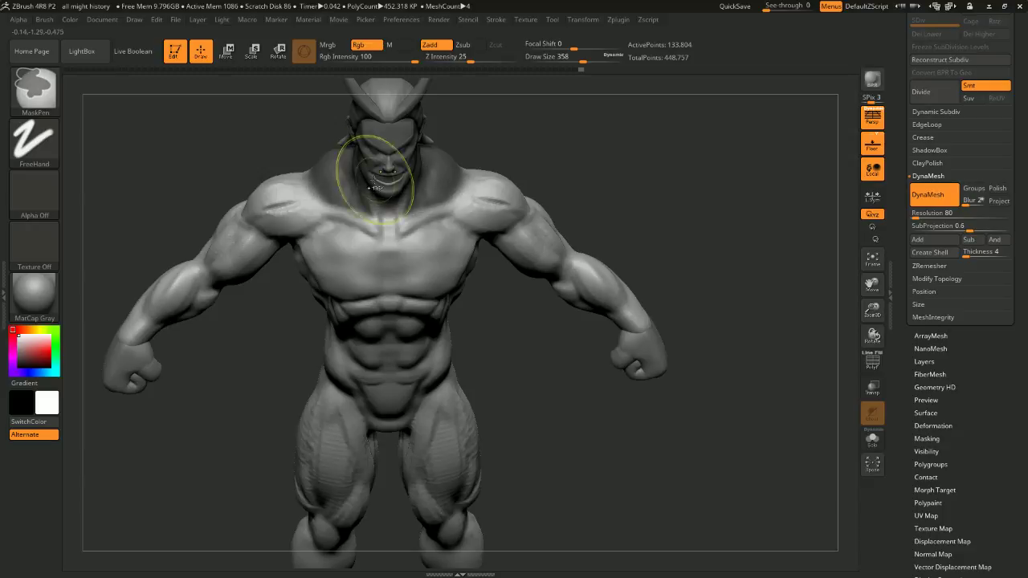
mouse_move(405, 200)
ctrl+mouse_down()
mouse_move(442, 241)
mouse_move(334, 237)
mouse_move(457, 269)
ctrl+mouse_up()
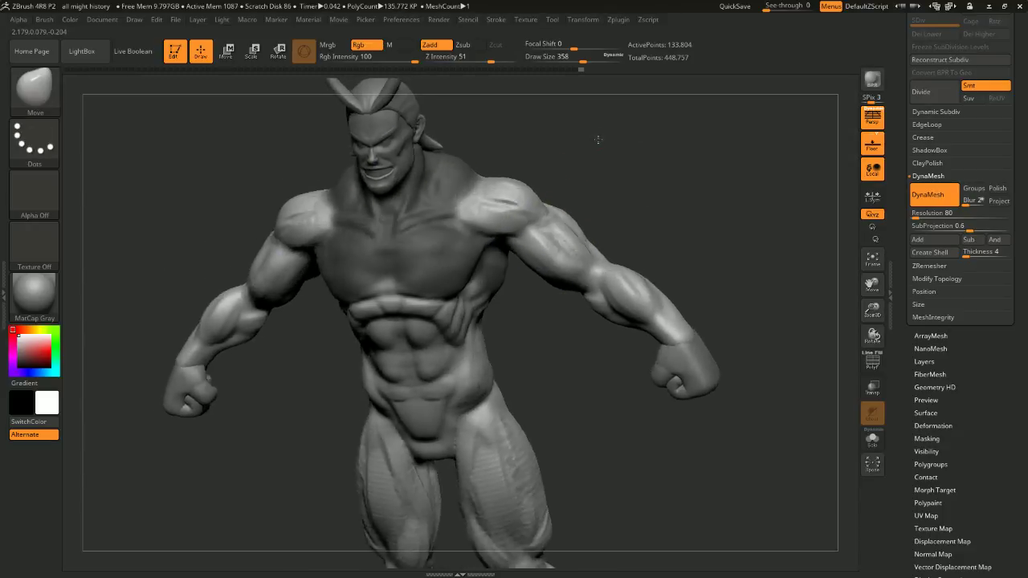
drag(598, 139, 554, 149)
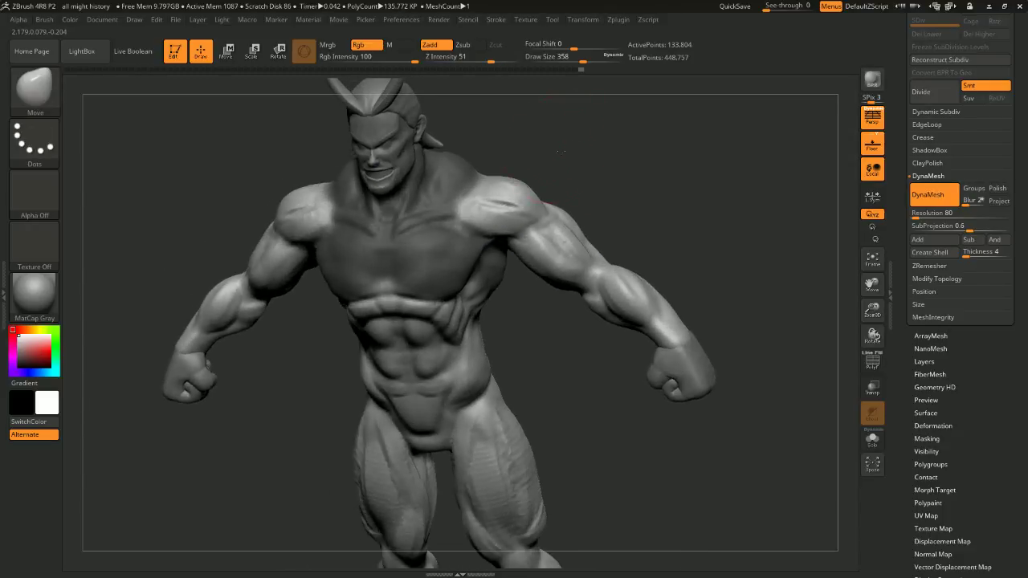
Push the unmasked deltoids up and outward and blur the mask's edge near the shoulders
drag(482, 205, 514, 187)
mouse_move(587, 146)
shift+mouse_down()
mouse_move(544, 154)
mouse_move(571, 166)
mouse_move(547, 179)
shift+mouse_up()
ctrl+click(508, 192)
ctrl+click(526, 212)
Raise and round the tops of the shoulders with the Move brush at draw size 379
key(space)
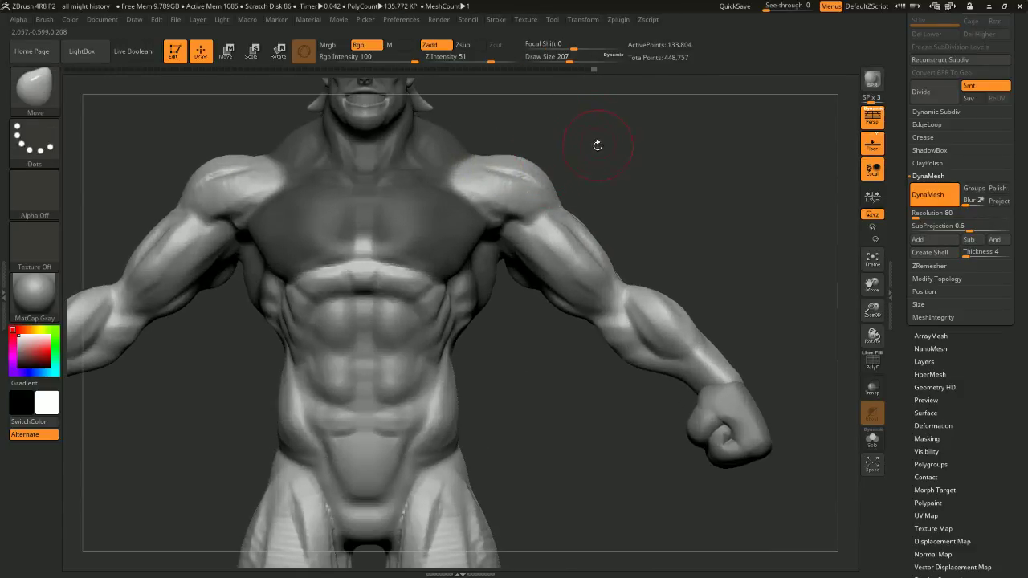
key(space)
mouse_move(596, 146)
mouse_down()
mouse_move(608, 149)
mouse_move(580, 128)
mouse_move(523, 154)
mouse_move(458, 205)
mouse_up()
key(space)
click(521, 148)
drag(492, 161, 488, 149)
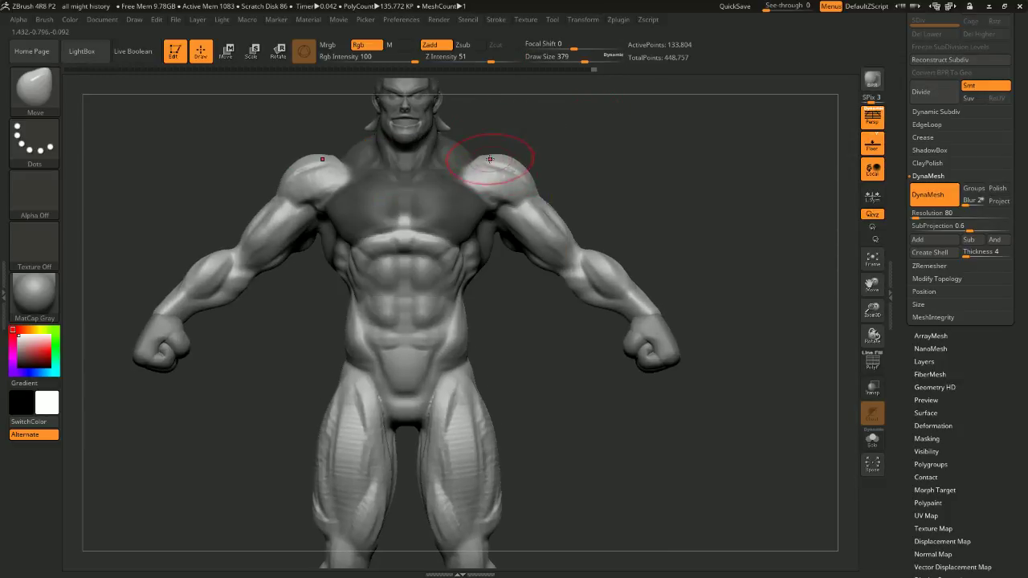
drag(489, 160, 473, 167)
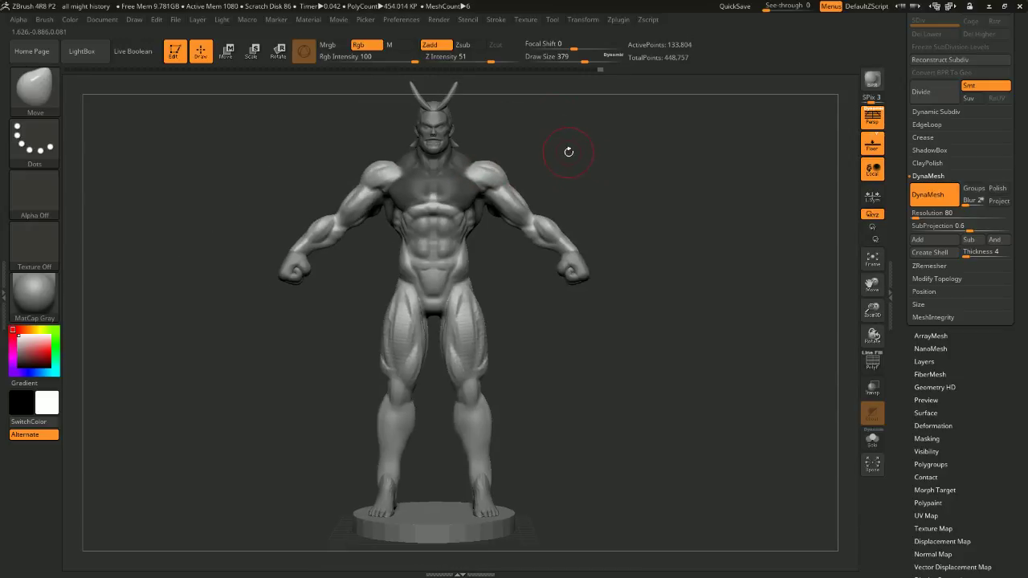
Switch to the hair subtool and enable the gizmo for multiple subtools, limiting the selection to the head, hair and horns
mouse_move(567, 148)
alt+mouse_down()
mouse_move(560, 114)
mouse_move(580, 164)
mouse_move(564, 119)
mouse_move(592, 154)
mouse_move(531, 171)
mouse_move(450, 161)
alt+mouse_up()
alt+click(462, 184)
alt+click(503, 173)
click(235, 55)
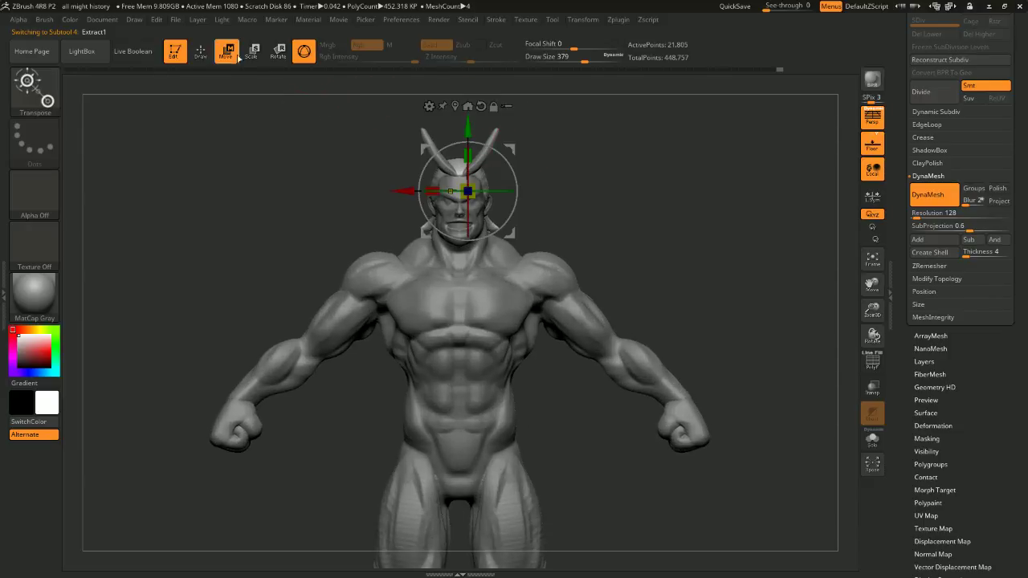
click(507, 107)
ctrl+right_drag(643, 277, 673, 223)
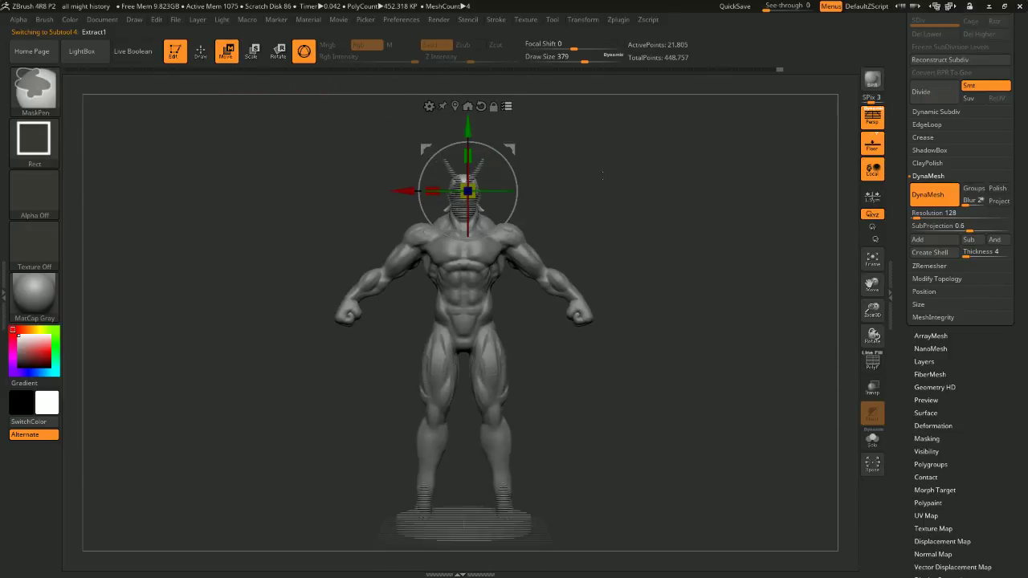
ctrl+shift+drag(563, 128, 428, 198)
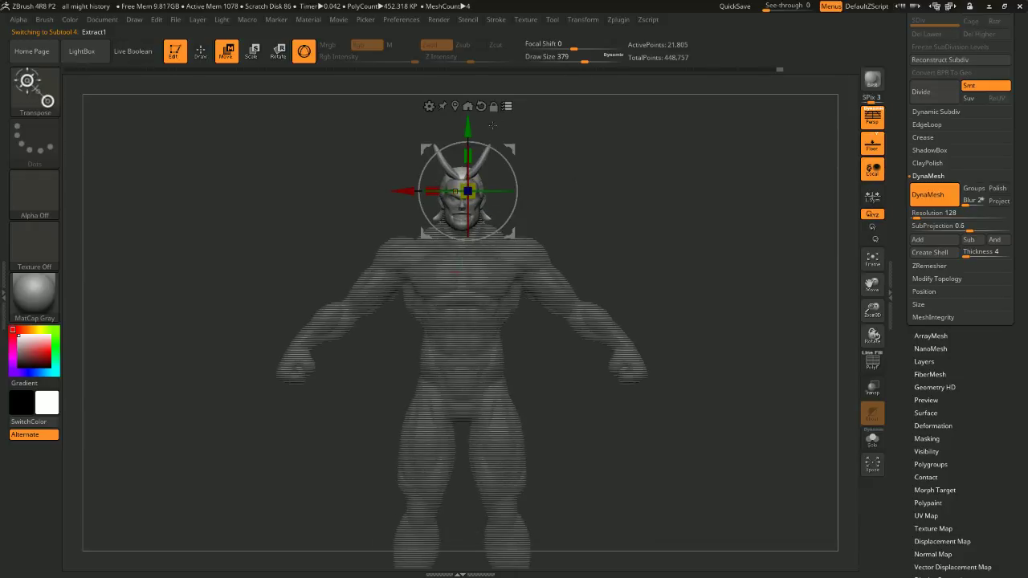
Recenter the gizmo on the head subtools and scale them down slightly and uniformly
click(456, 106)
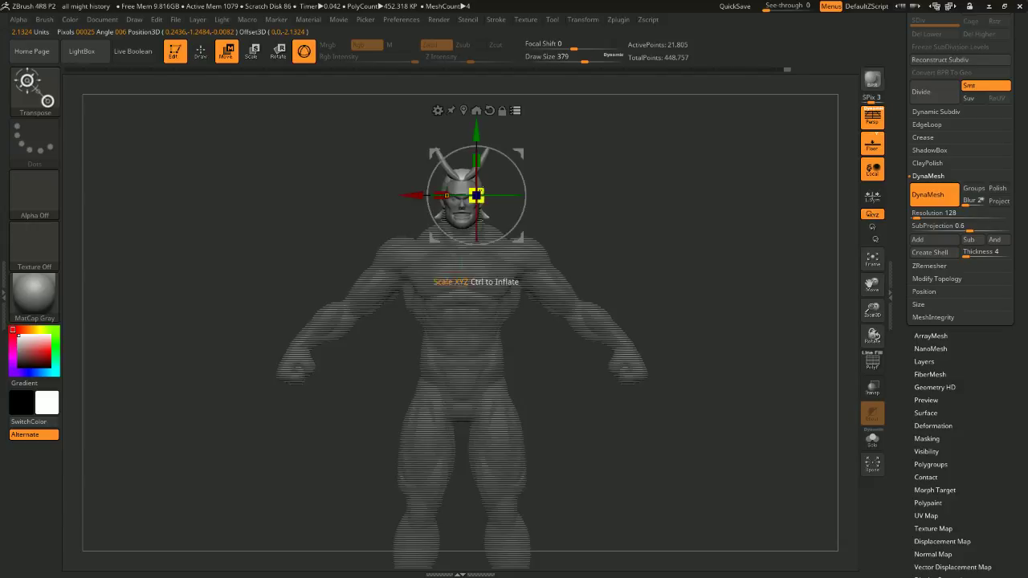
drag(479, 194, 470, 198)
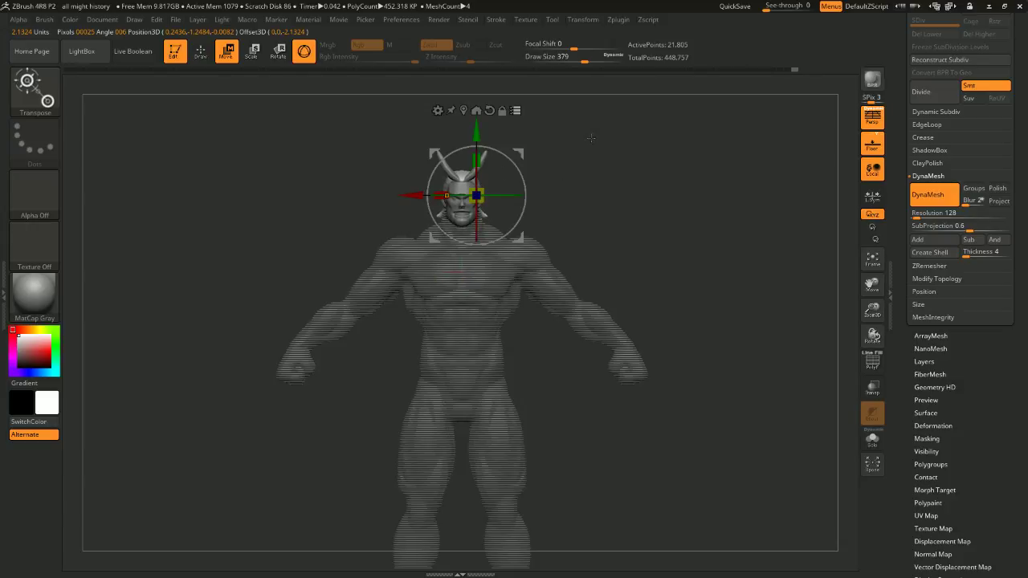
ctrl+right_drag(584, 135, 581, 208)
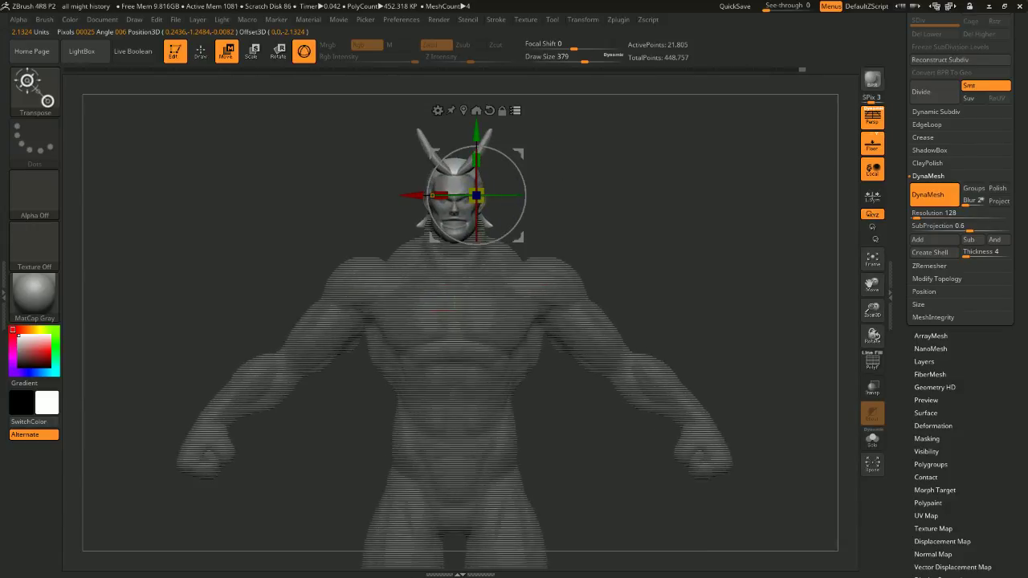
Switch to the body subtool and pull the sides of the neck inward with the Move brush at draw size 453
key(q)
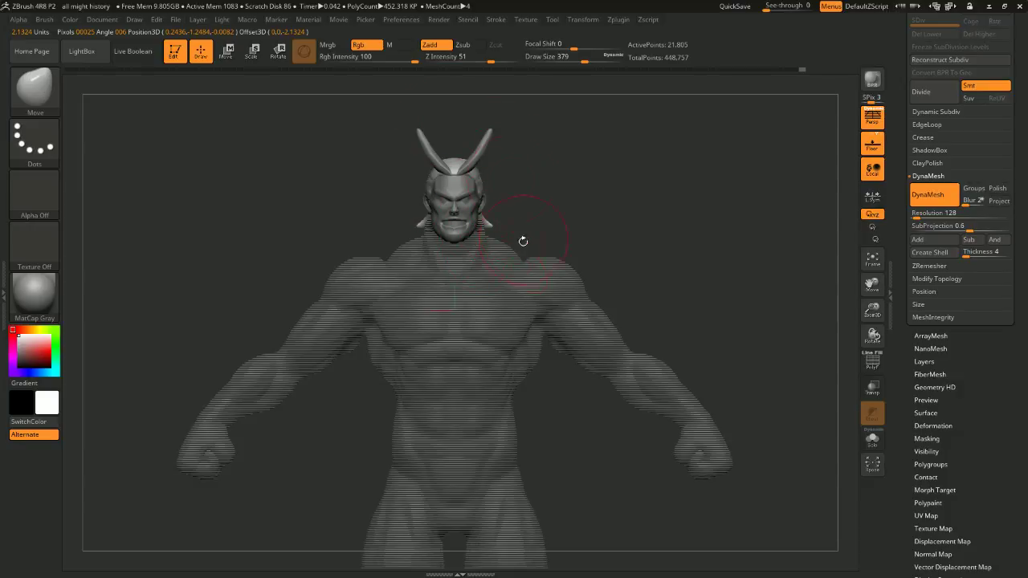
mouse_move(243, 75)
mouse_down()
mouse_move(197, 93)
mouse_move(241, 90)
mouse_up()
alt+click(492, 273)
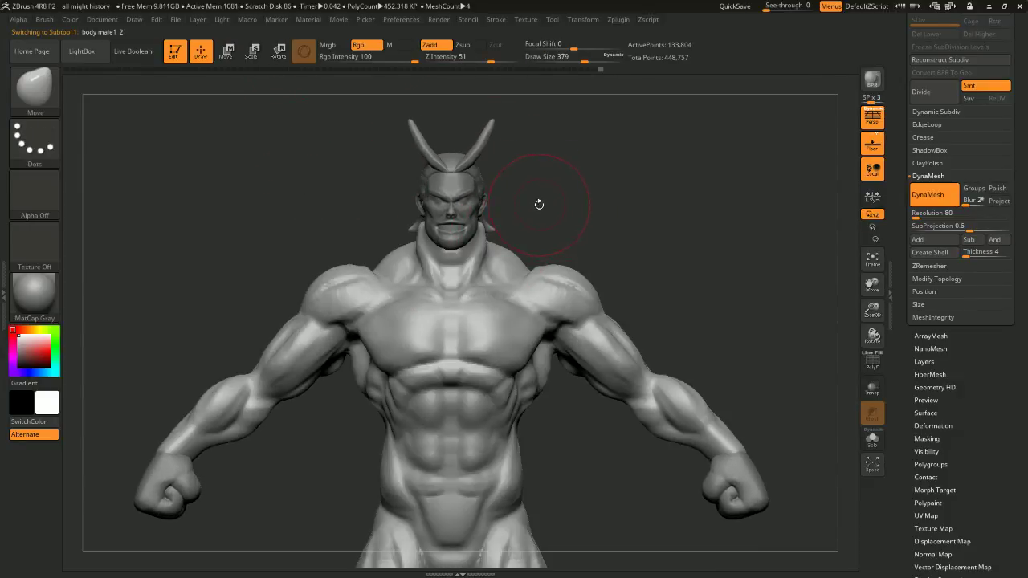
key(b)
key(m)
key(v)
key(space)
drag(538, 206, 544, 205)
drag(489, 239, 475, 238)
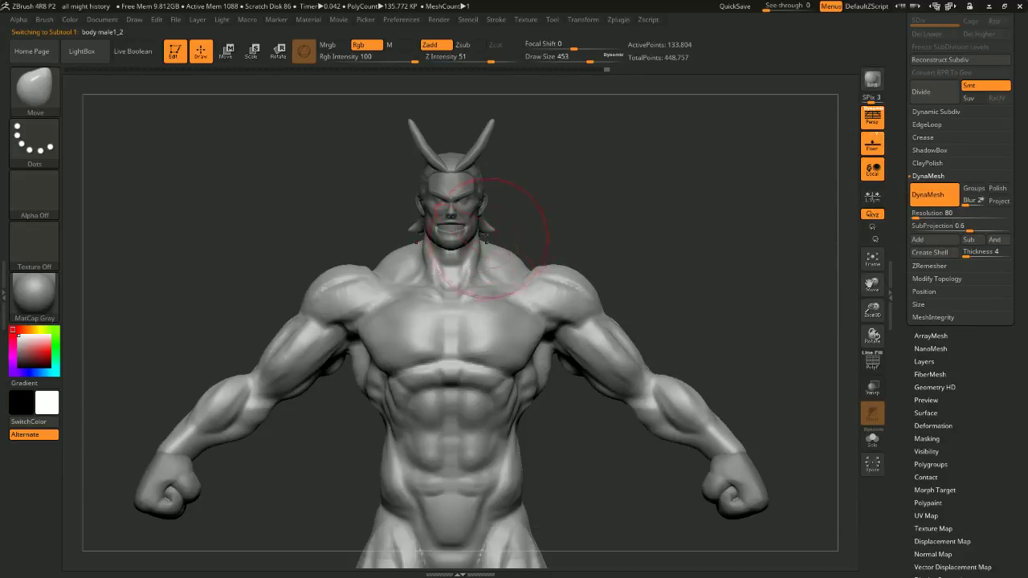
key(f)
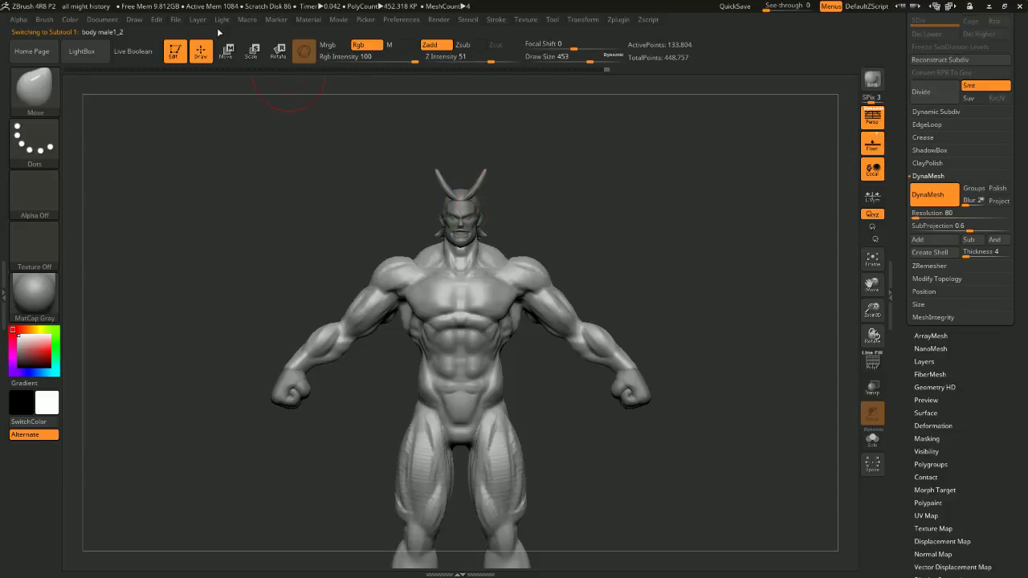
Switch to the head subtool, limit the gizmo selection to head, hair and horns, and reset the gizmo's orientation
alt+click(479, 209)
click(236, 51)
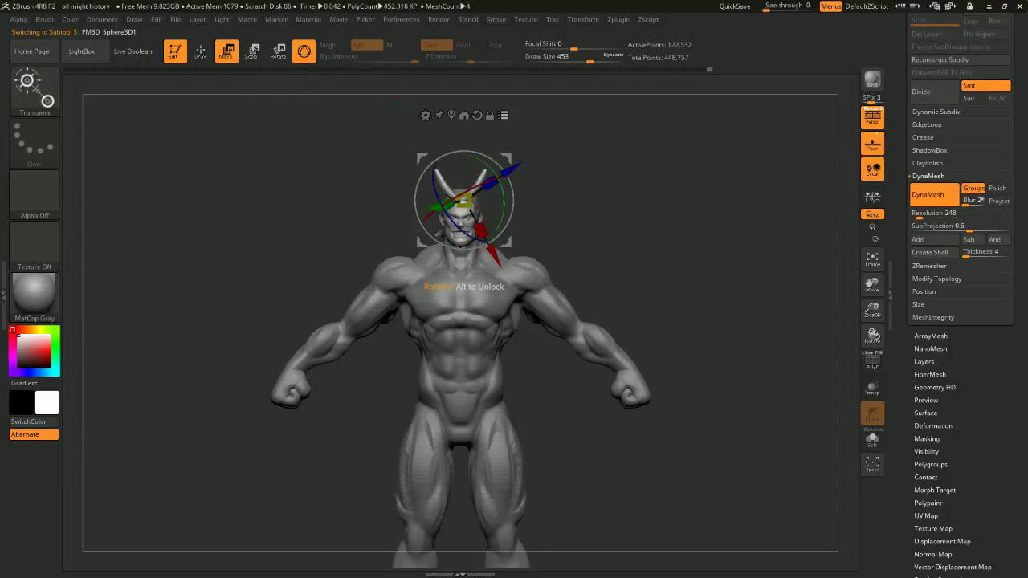
ctrl+shift+click(562, 149)
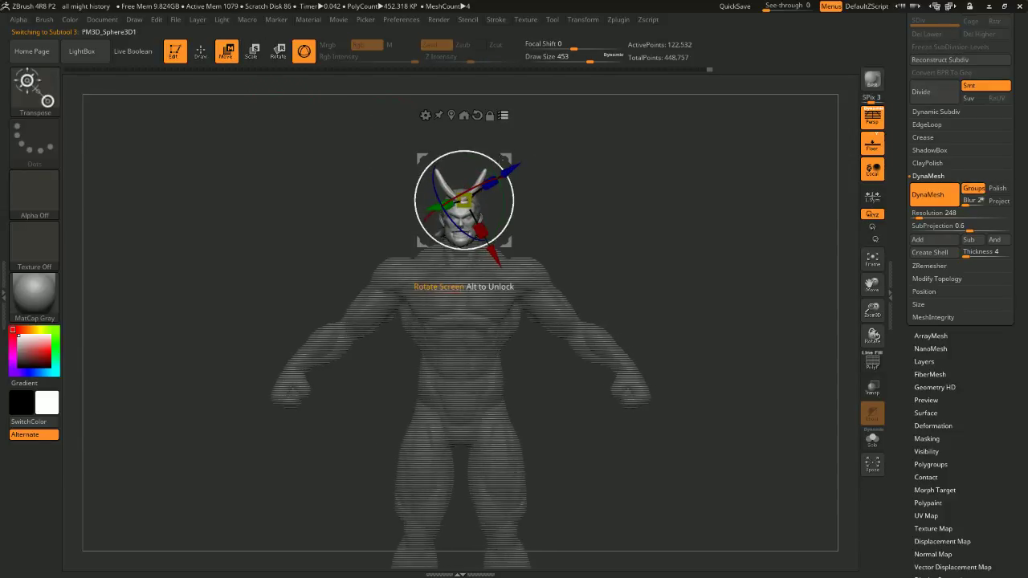
alt+click(477, 115)
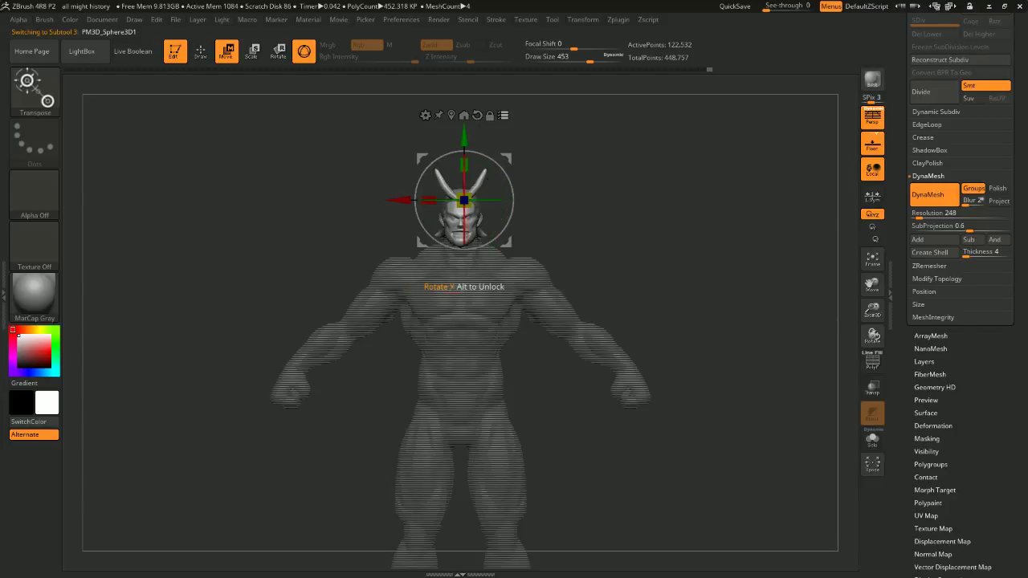
Try lowering and shrinking the head subtools slightly, and undo those gizmo adjustments
drag(465, 142, 464, 145)
drag(465, 145, 464, 146)
mouse_move(589, 204)
ctrl+right_down()
mouse_move(571, 189)
mouse_move(590, 169)
mouse_move(601, 178)
mouse_move(597, 169)
mouse_move(596, 190)
ctrl+right_up()
drag(456, 184, 463, 178)
key(ctrl+z)
key(ctrl+z)
key(ctrl+z)
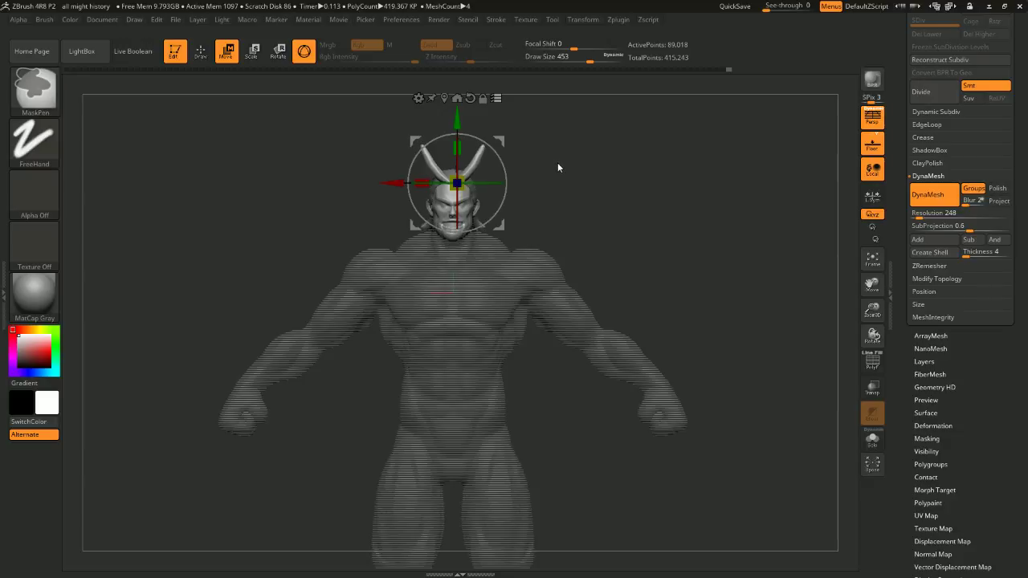
key(ctrl+z)
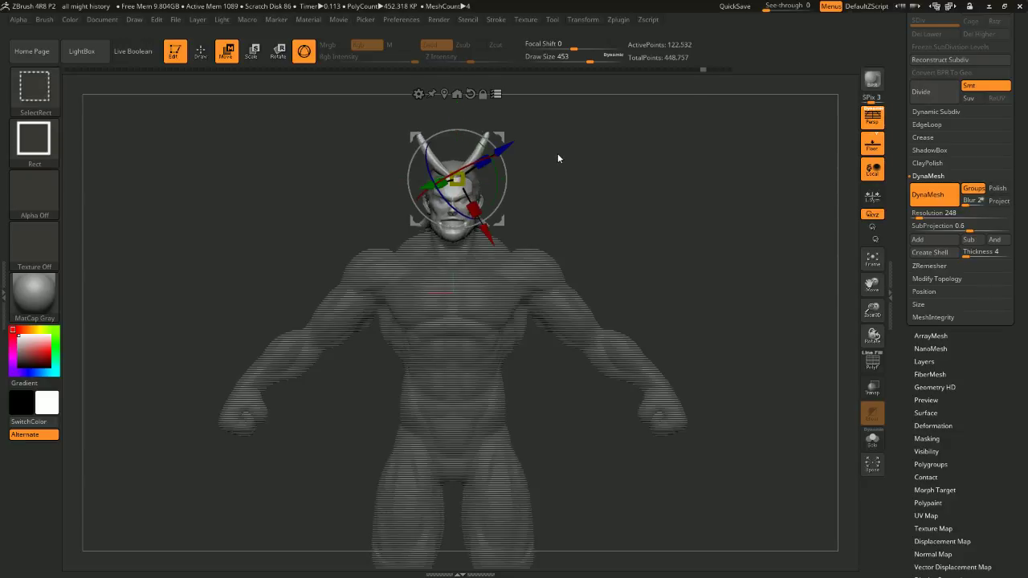
key(ctrl+shift+z)
key(ctrl+z)
key(ctrl+z)
key(ctrl+z)
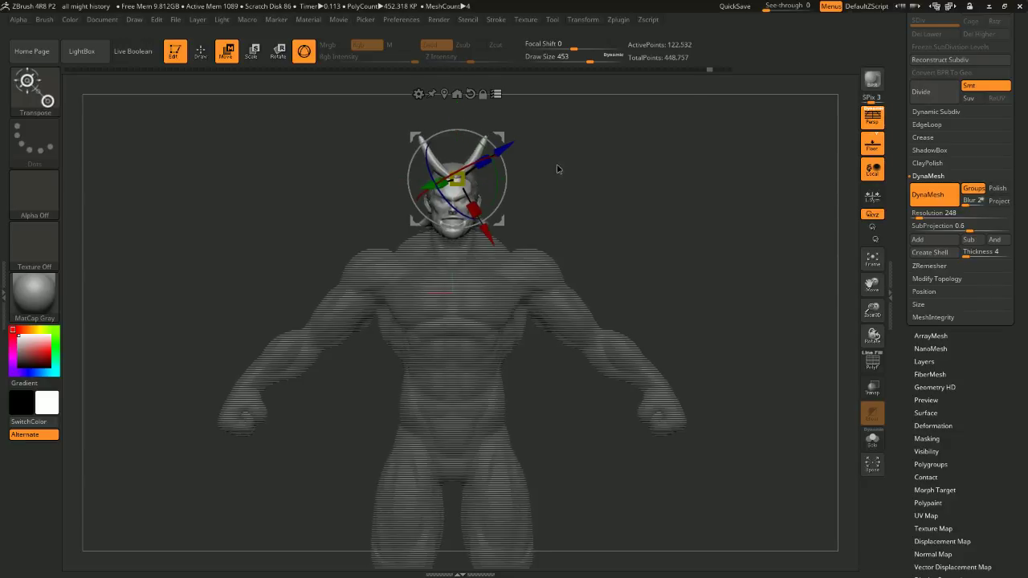
Lower the head, hair and horns by about 0.07 and scale them uniformly to about 0.93
key(ctrl+z)
key(ctrl+z)
key(ctrl+z)
key(ctrl+z)
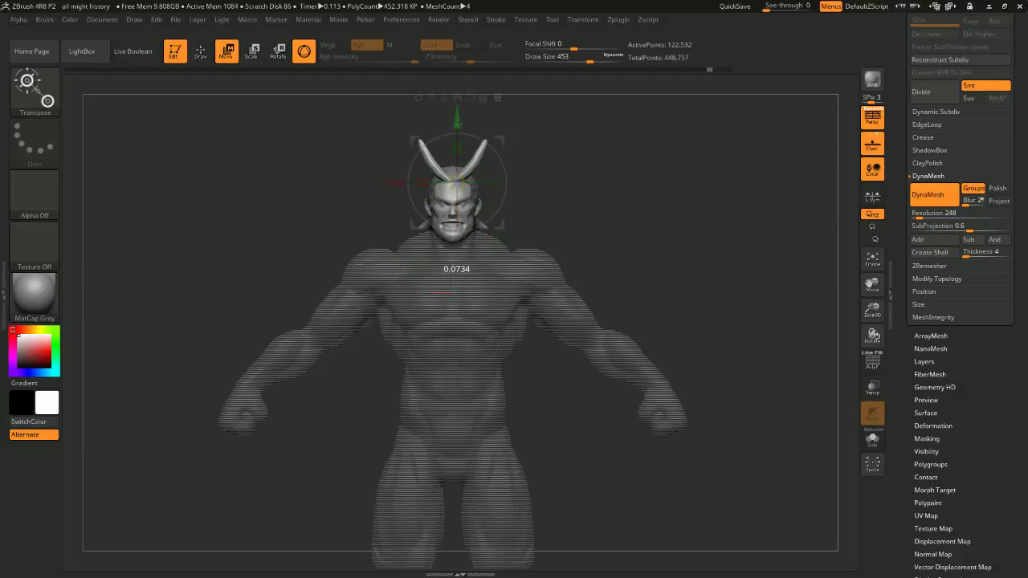
key(ctrl+z)
key(ctrl+z)
key(ctrl+z)
key(ctrl+z)
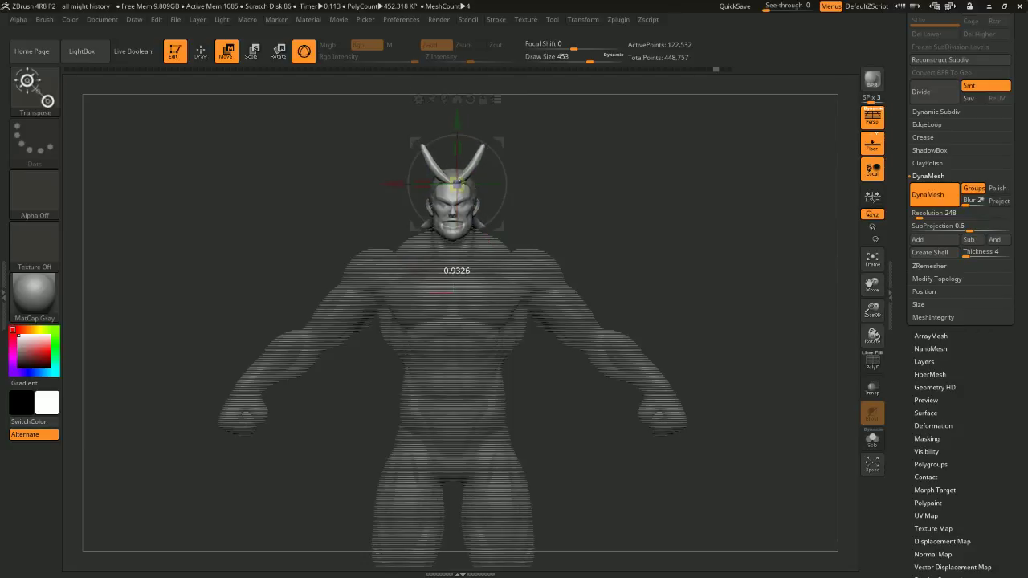
Lower the head subtools slightly further onto the neck and return to Draw mode
drag(458, 120, 457, 125)
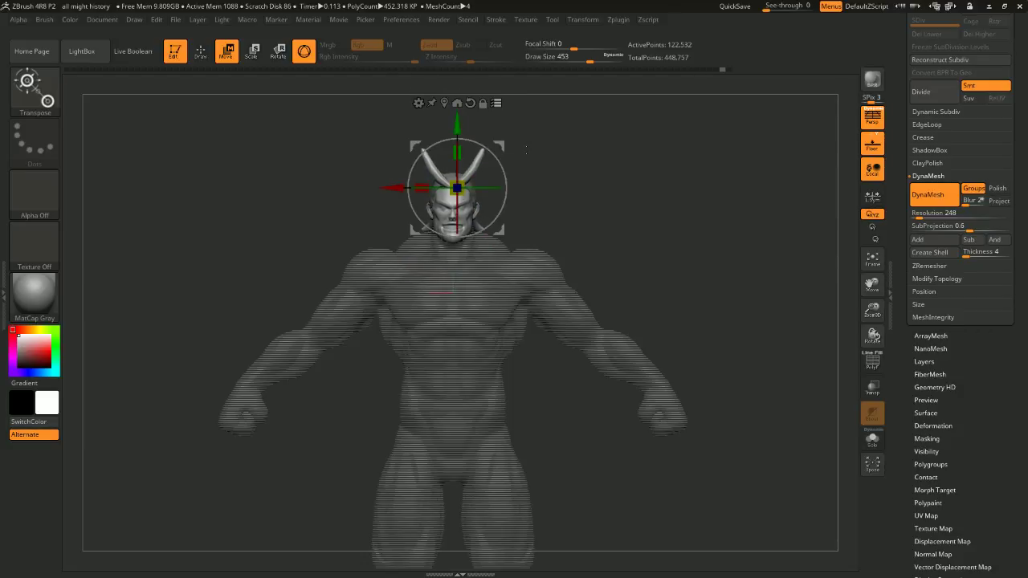
key(ctrl+z)
key(ctrl+z)
key(ctrl+z)
key(ctrl+z)
alt+drag(617, 201, 612, 175)
key(q)
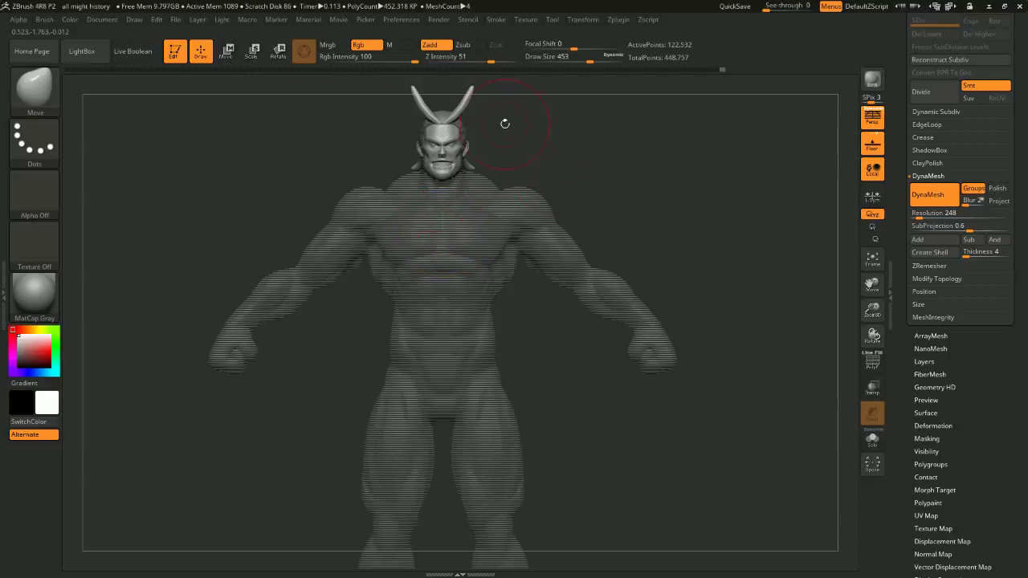
Switch to the body subtool and activate the Move gizmo on it
alt+drag(664, 168, 672, 241)
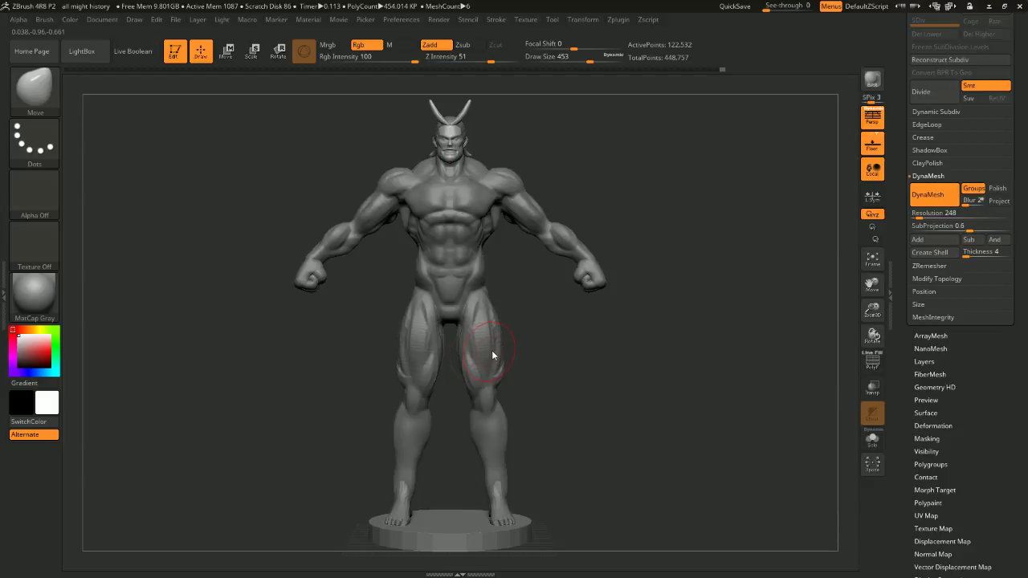
alt+drag(555, 348, 537, 320)
key(ctrl+z)
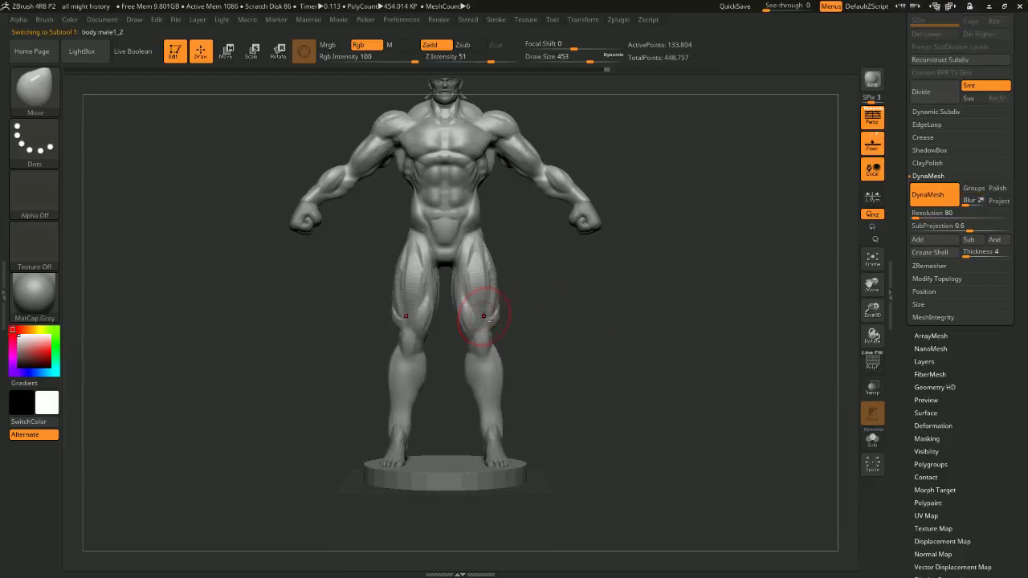
alt+drag(605, 103, 618, 192)
click(229, 51)
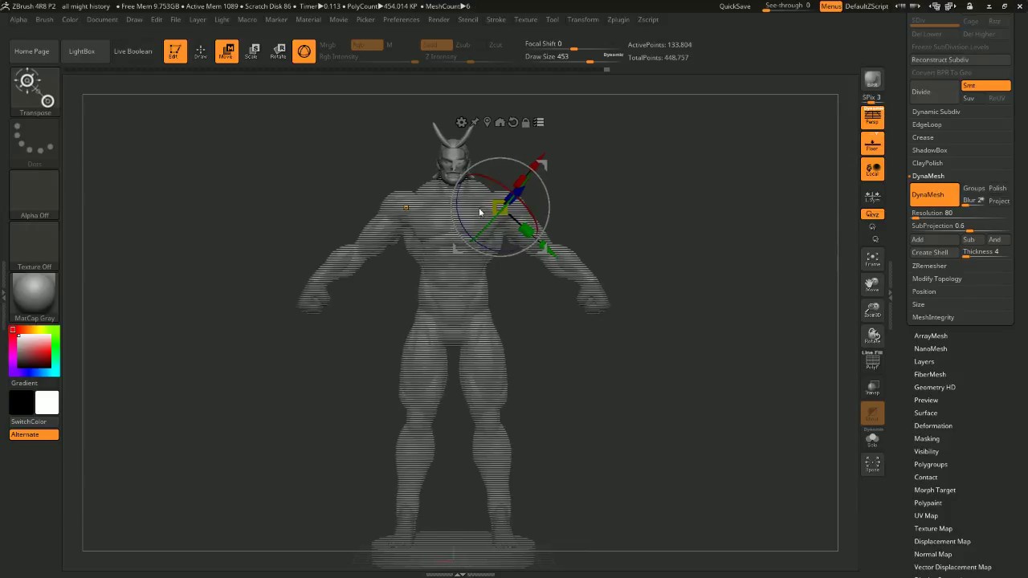
Try placing the gizmo on the abdomen and limiting the multi-subtool selection to the body and base, stepping back through the history
click(434, 258)
ctrl+shift+click(579, 170)
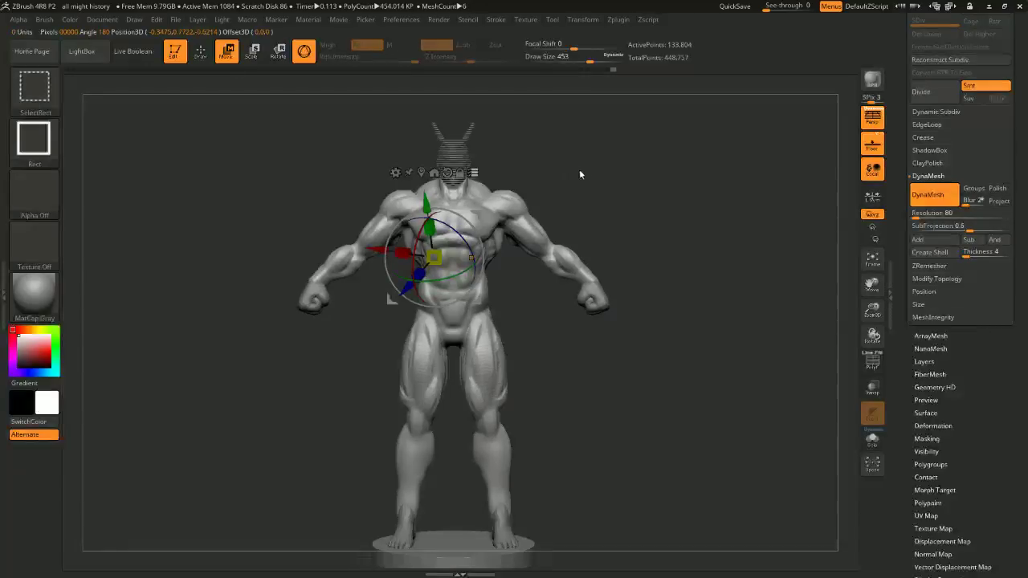
alt+drag(544, 319, 539, 270)
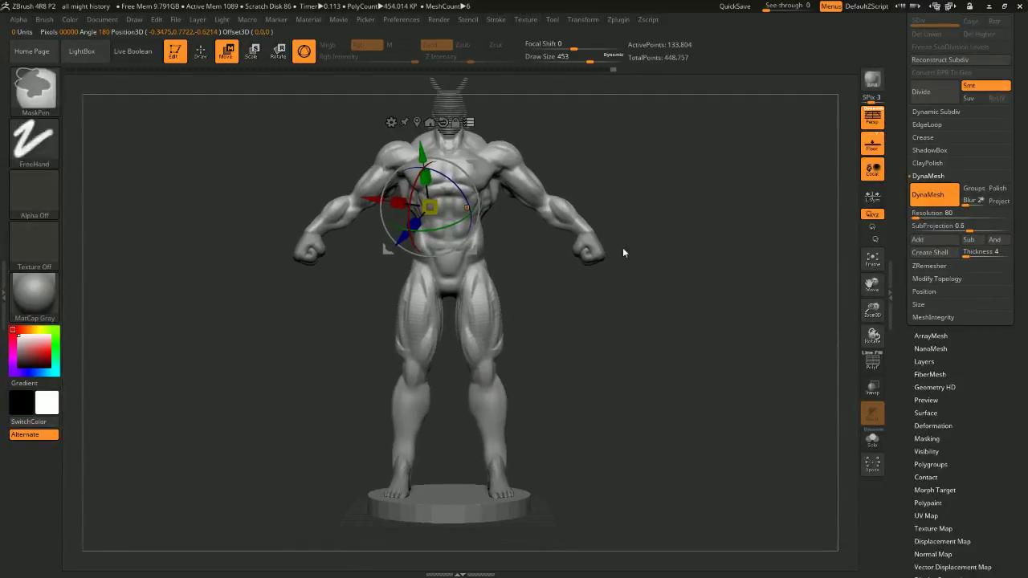
ctrl+alt+shift+drag(632, 244, 582, 283)
key(ctrl+z)
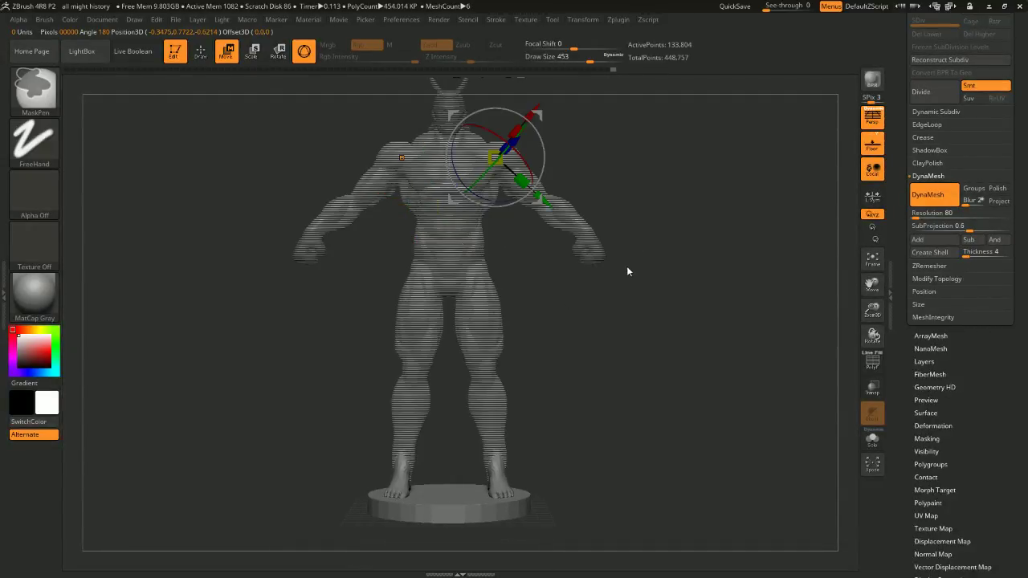
key(ctrl+shift+z)
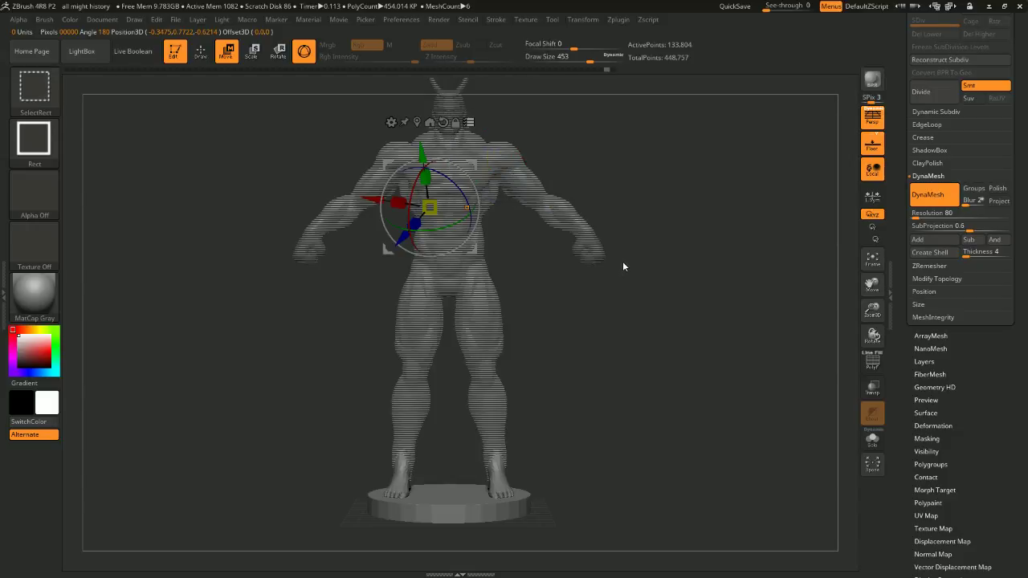
key(ctrl+z)
key(ctrl+shift+z)
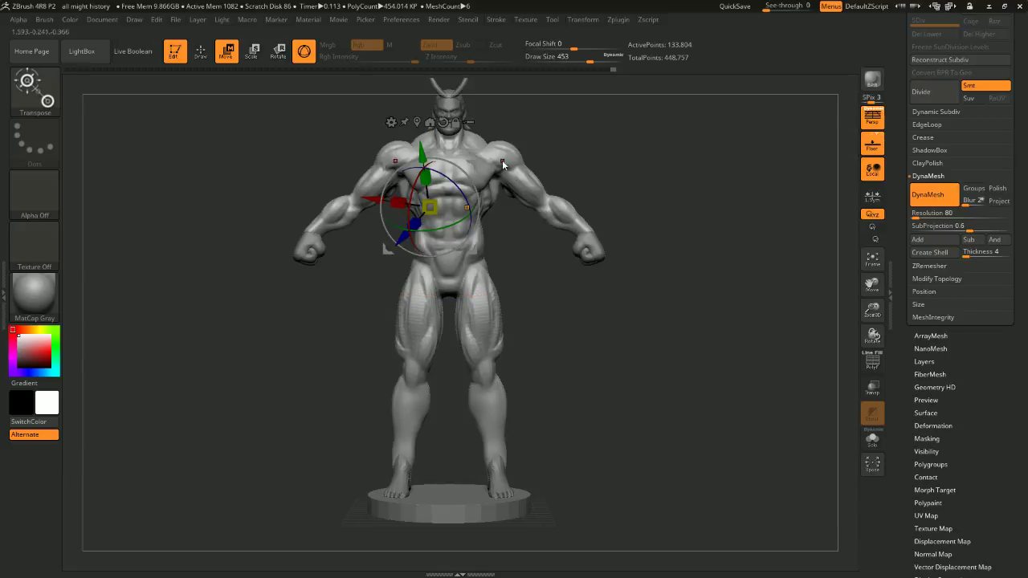
Place the gizmo on the forearm and limit the multi-subtool selection to the body and round base
click(572, 234)
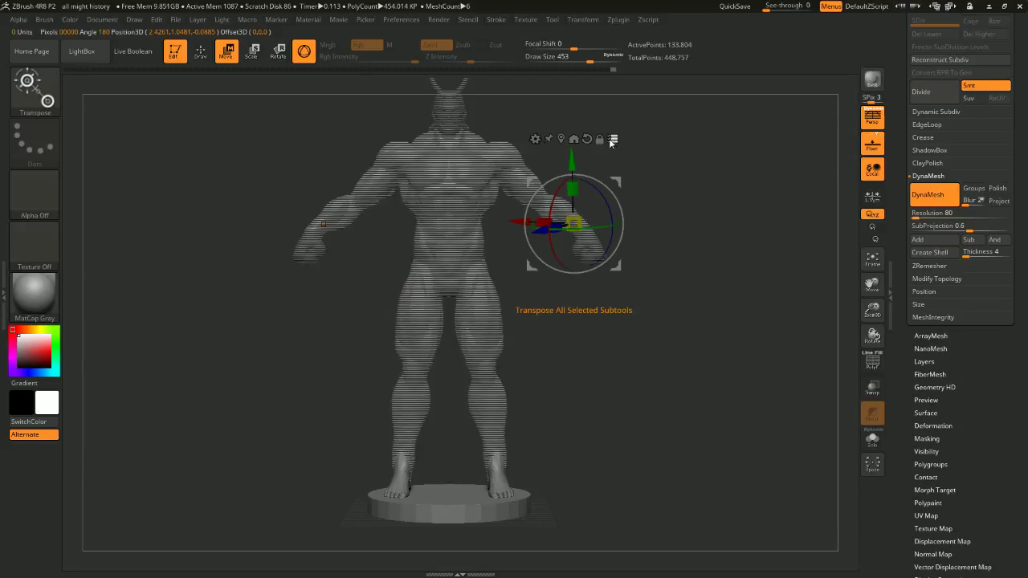
key(ctrl+shift)
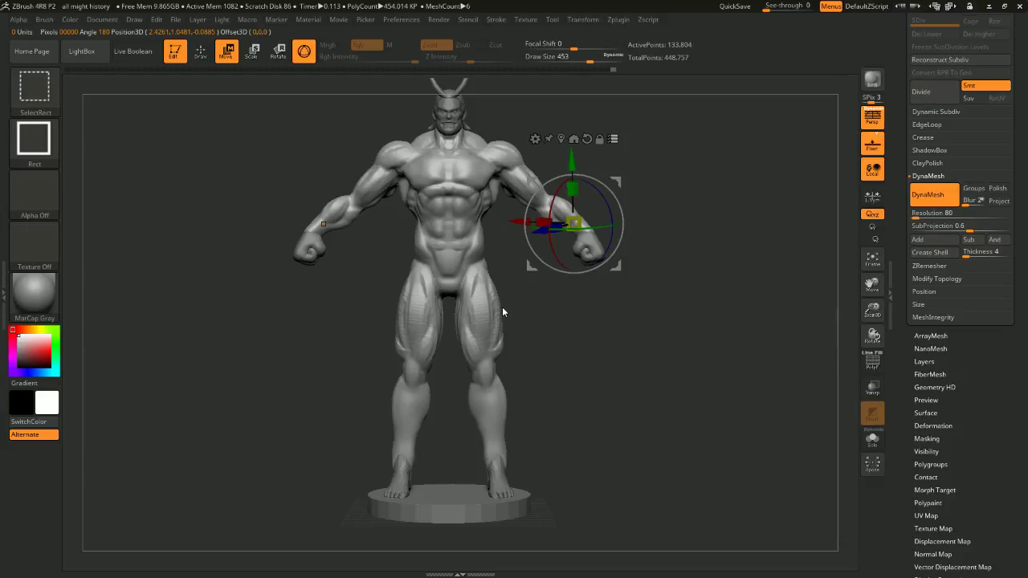
ctrl+shift+drag(596, 387, 301, 564)
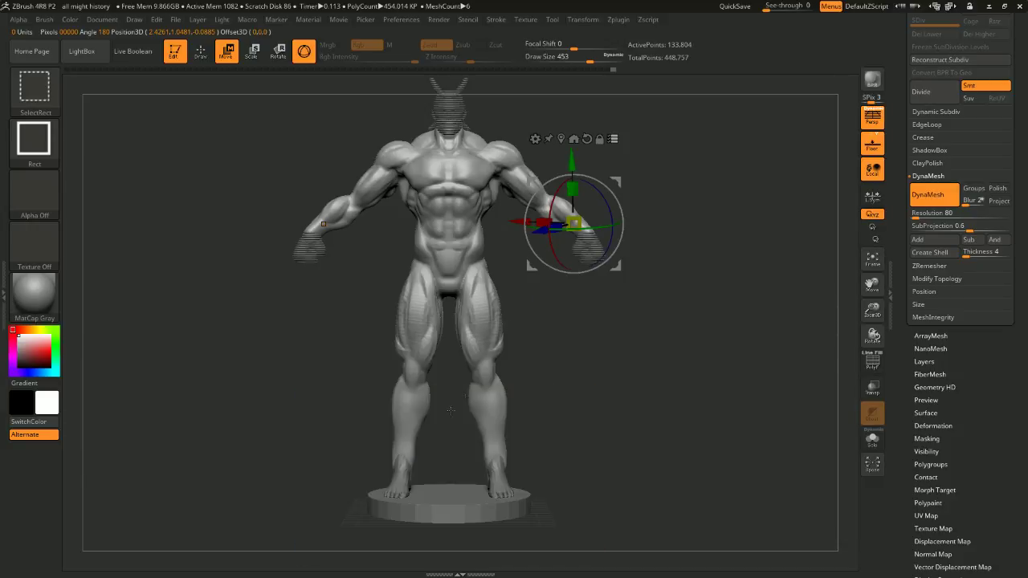
alt+drag(518, 336, 535, 307)
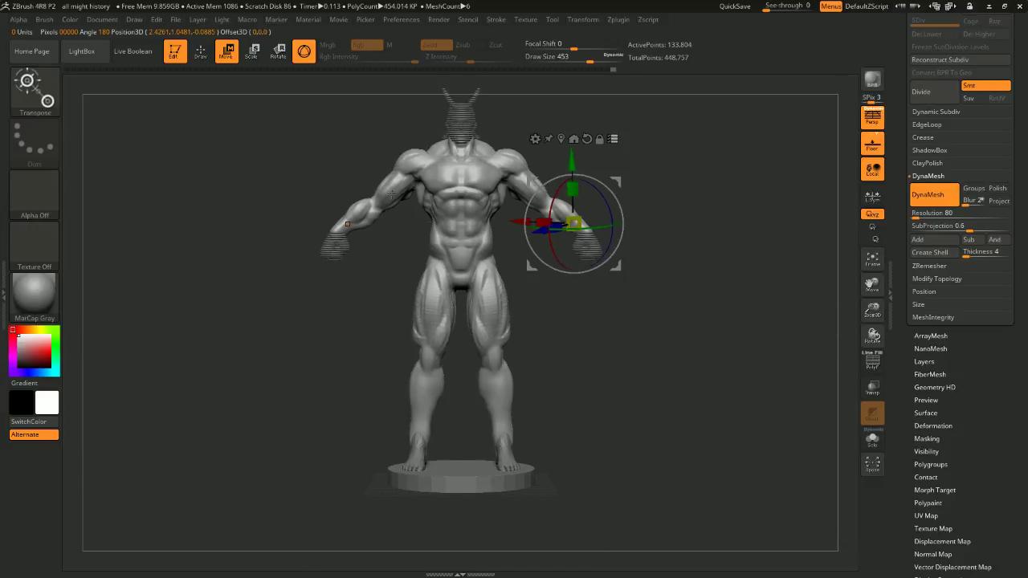
Set the draw size to 305 and mask the torso and arms, leaving the legs unmasked with the whole body shown
click(194, 61)
key(space)
drag(496, 234, 487, 234)
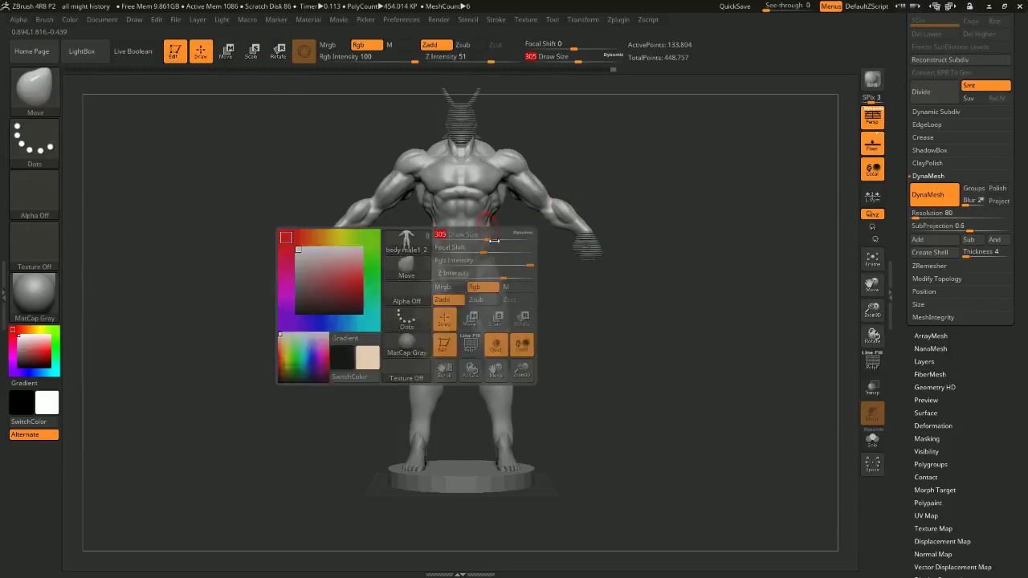
ctrl+shift+click(507, 330)
ctrl+shift+click(507, 330)
ctrl+shift+click(513, 421)
ctrl+click(583, 367)
ctrl+shift+click(608, 338)
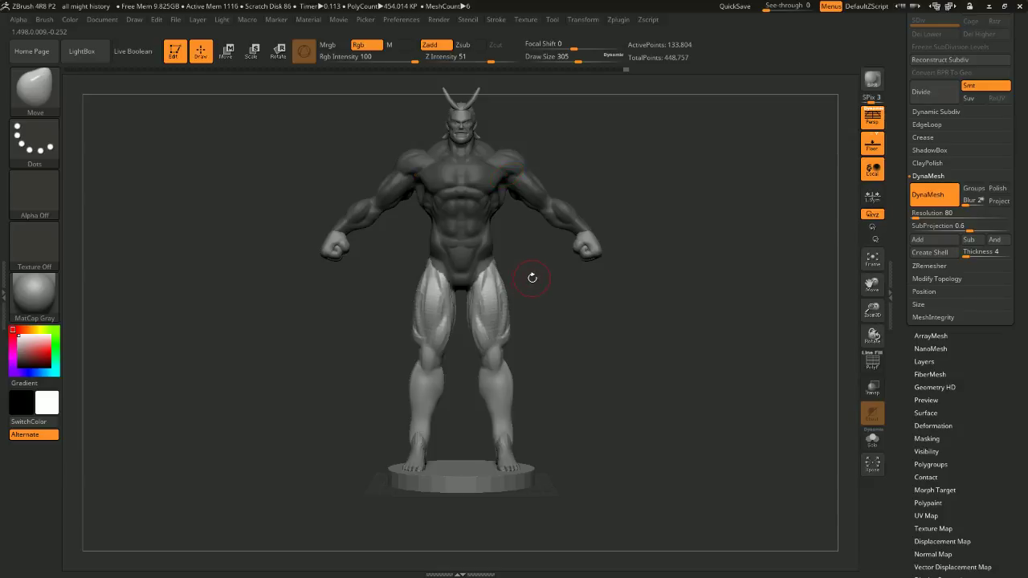
Center the gizmo on the upper thighs and limit the multi-subtool selection to the body and base
key(w)
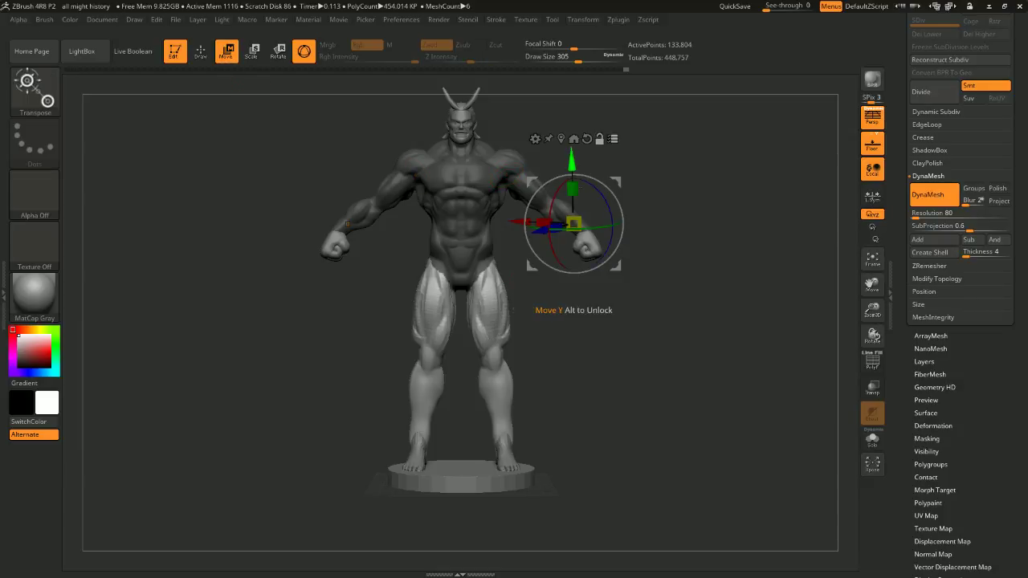
click(490, 361)
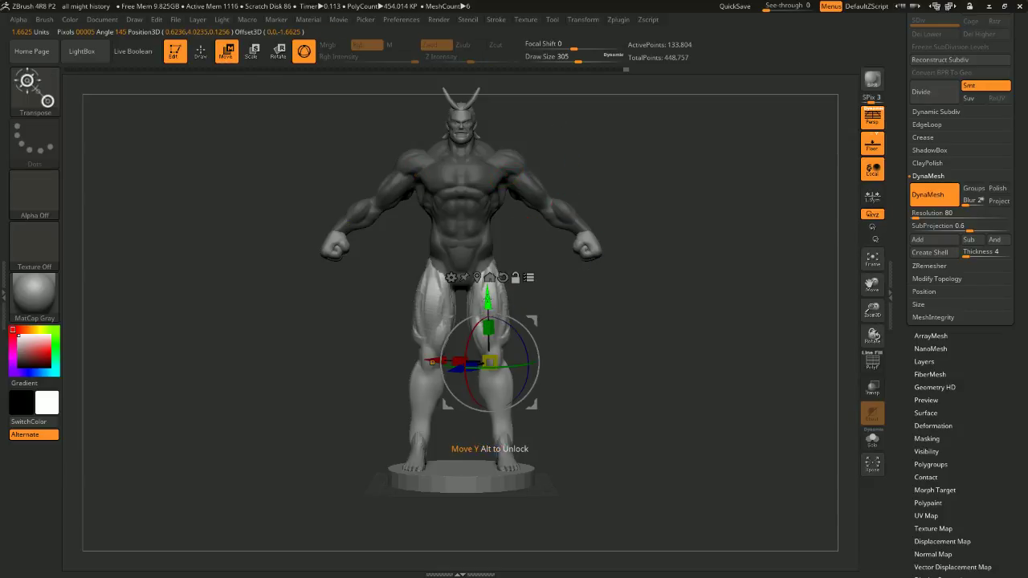
alt+drag(488, 300, 484, 225)
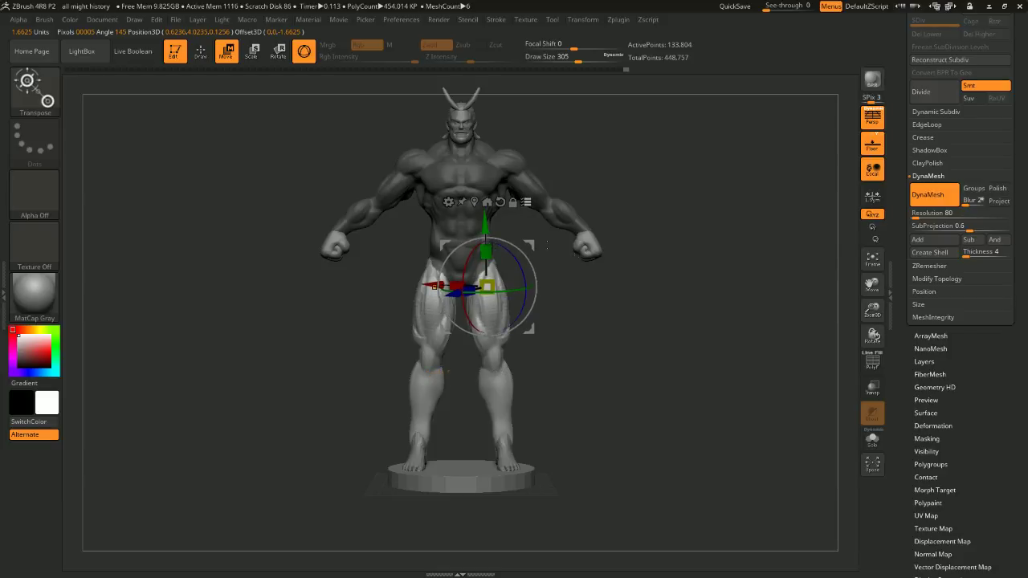
drag(602, 278, 631, 225)
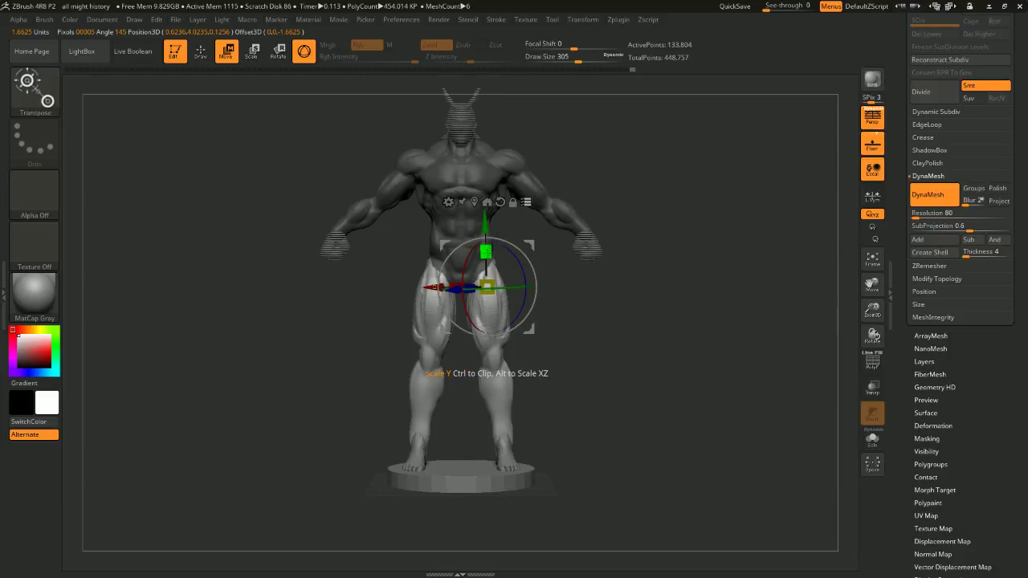
Try shortening the unmasked legs together with the base by scaling vertically and moving them up, and undo the change
drag(486, 251, 487, 257)
drag(486, 221, 486, 213)
drag(657, 191, 623, 183)
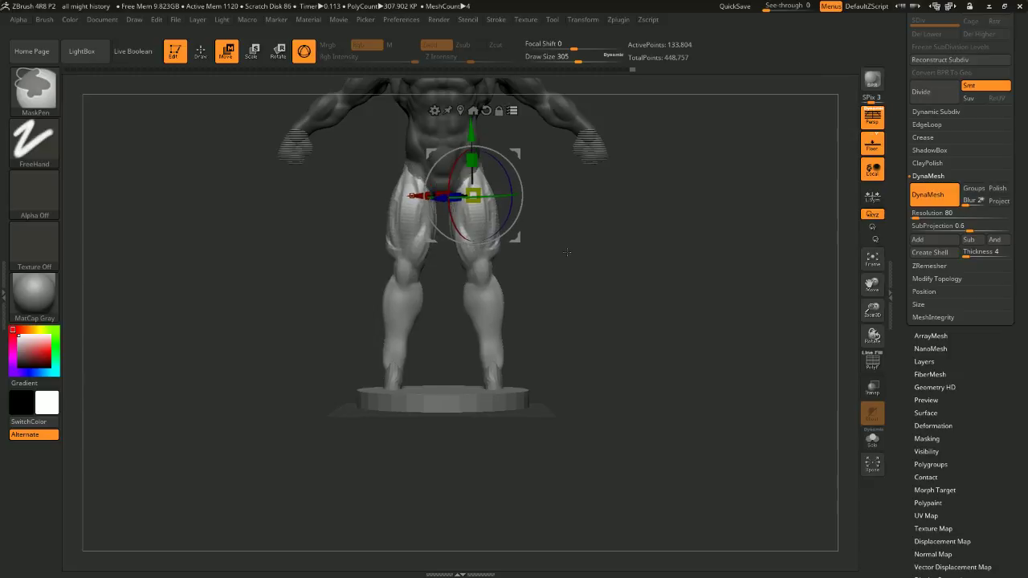
key(ctrl+shift+z)
key(ctrl+z)
key(ctrl+z)
key(ctrl+shift+z)
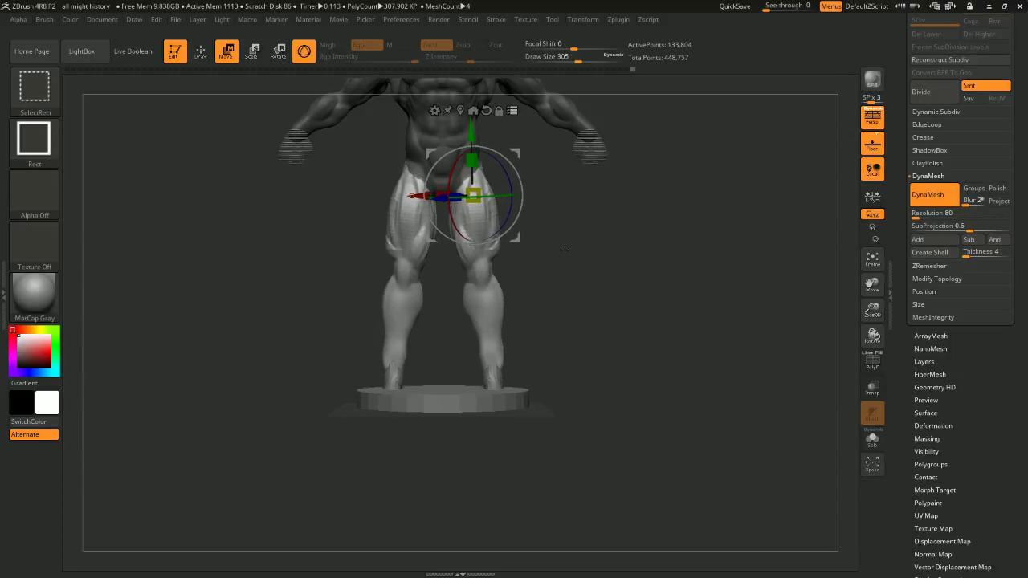
key(ctrl+z)
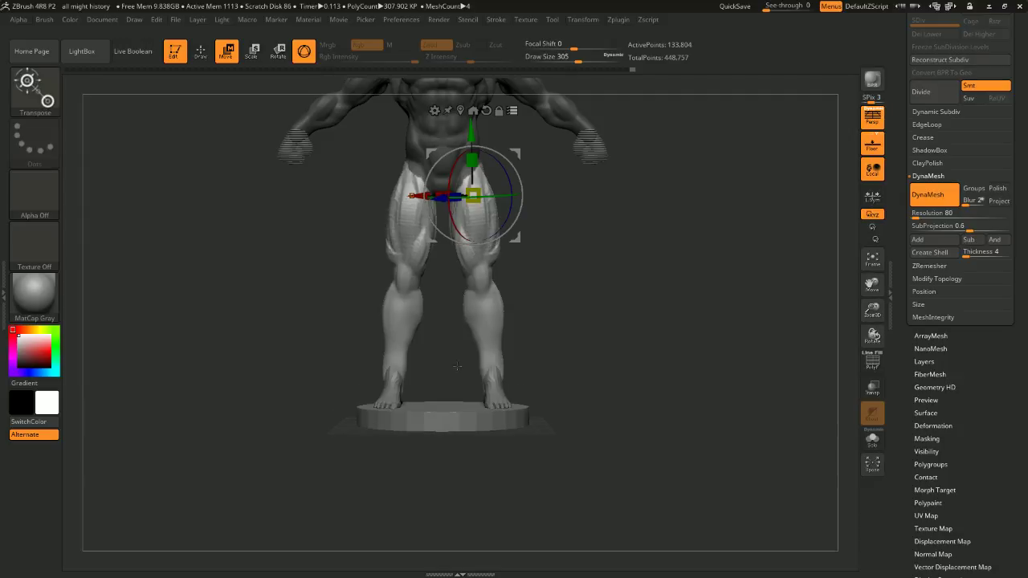
Select the feet subtool and place the transform gizmo on the upper thighs
click(201, 50)
alt+click(491, 401)
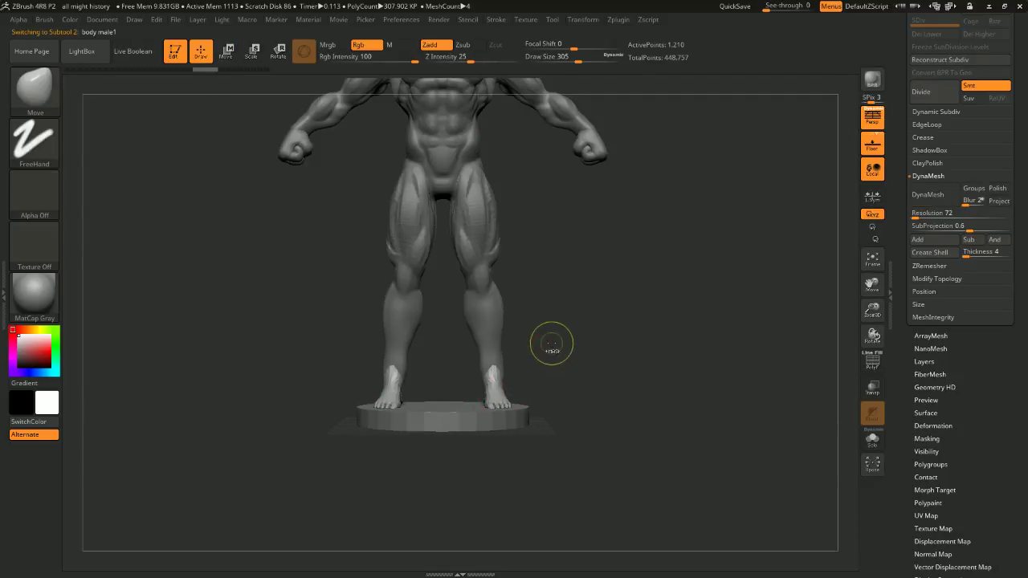
key(ctrl)
click(227, 51)
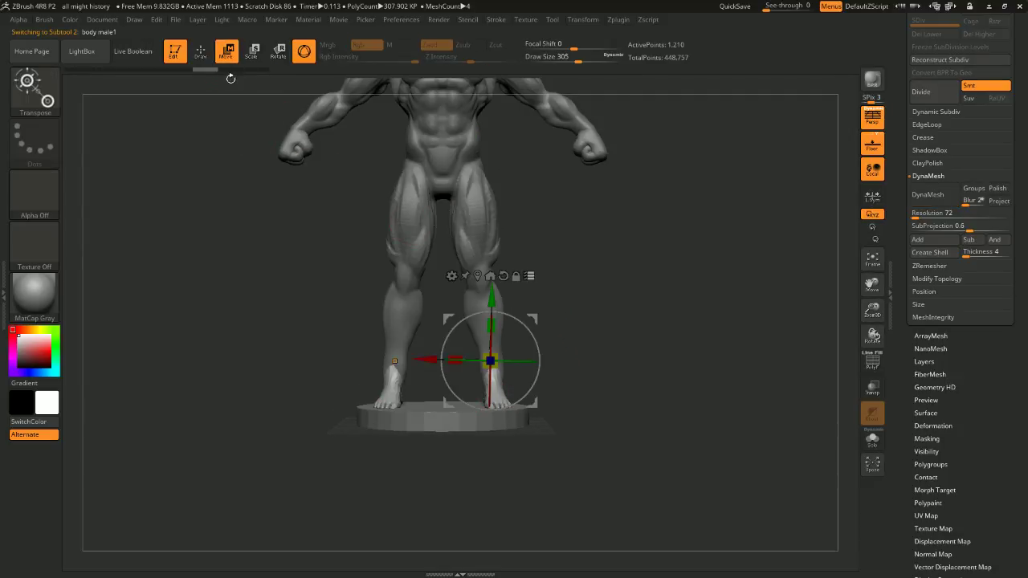
alt+drag(498, 315, 520, 143)
Shorten the unmasked legs together with the feet and round base, leaving the head and hands out of the multi-subtool selection
key(ctrl+z)
alt+drag(556, 183, 430, 235)
alt+drag(430, 235, 484, 247)
drag(665, 238, 652, 170)
alt+drag(652, 170, 645, 216)
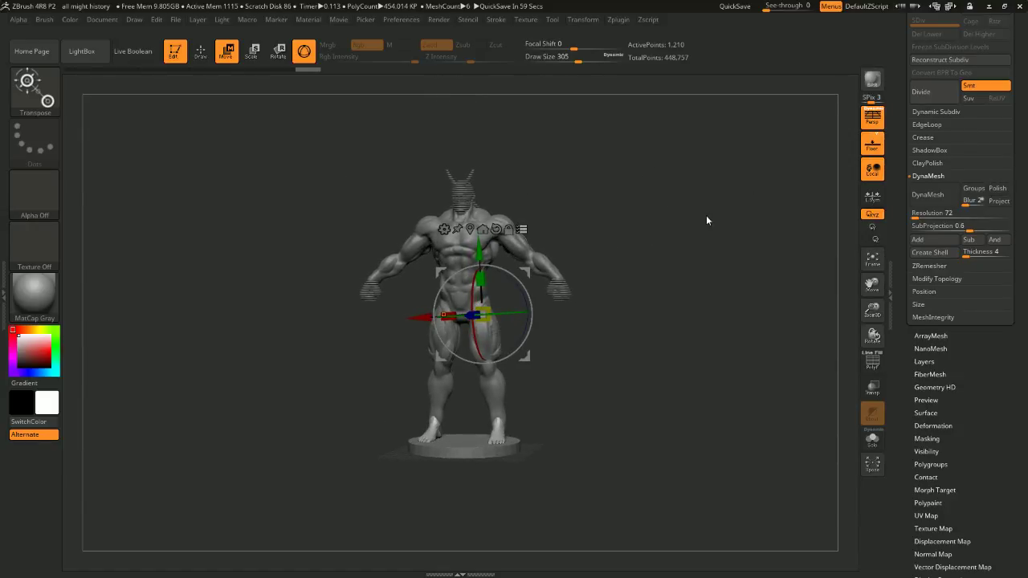
drag(747, 222, 681, 247)
click(201, 53)
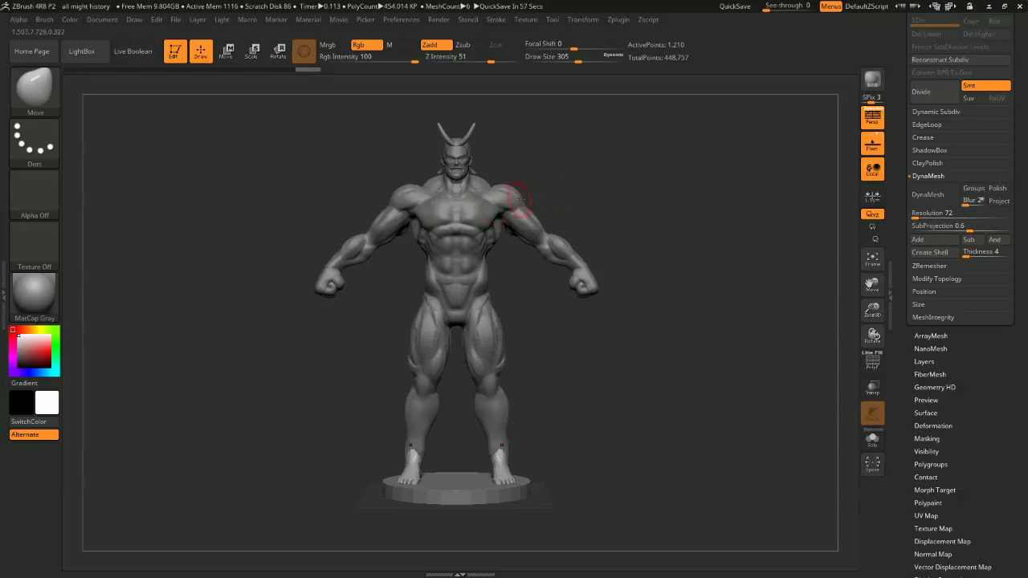
Select the body and pull the sides of the torso outward with the Move brush at draw size 620 and focal shift 44
drag(686, 239, 682, 207)
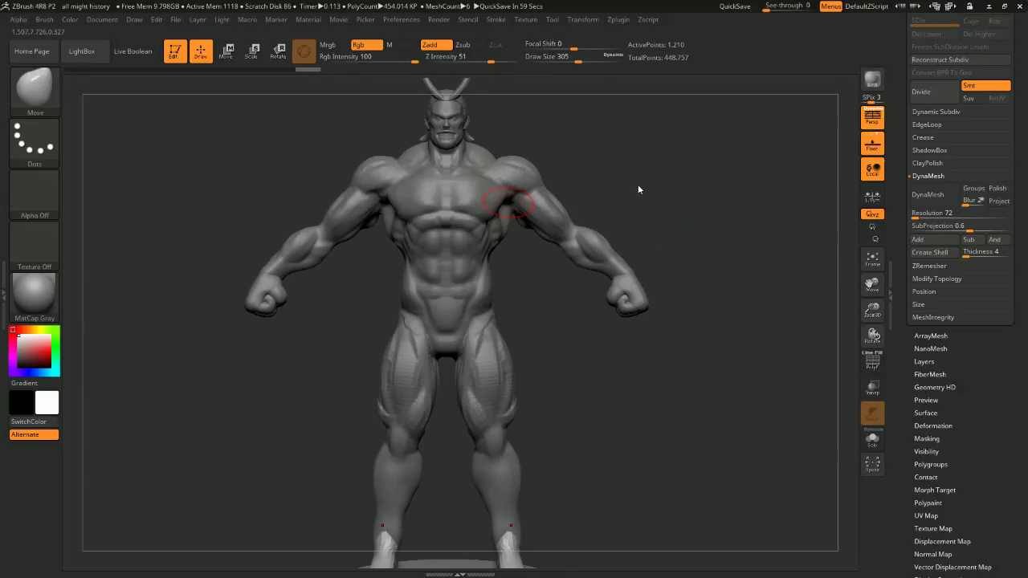
alt+drag(649, 195, 657, 201)
mouse_move(737, 184)
alt+mouse_down()
mouse_move(718, 165)
mouse_move(733, 168)
alt+mouse_up()
key(space)
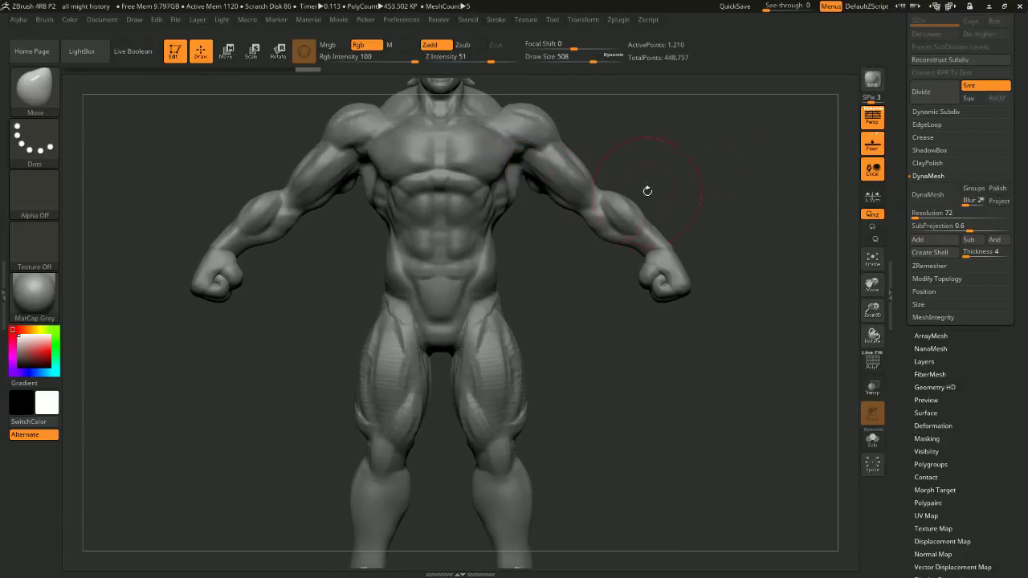
key(space)
click(549, 239)
click(555, 228)
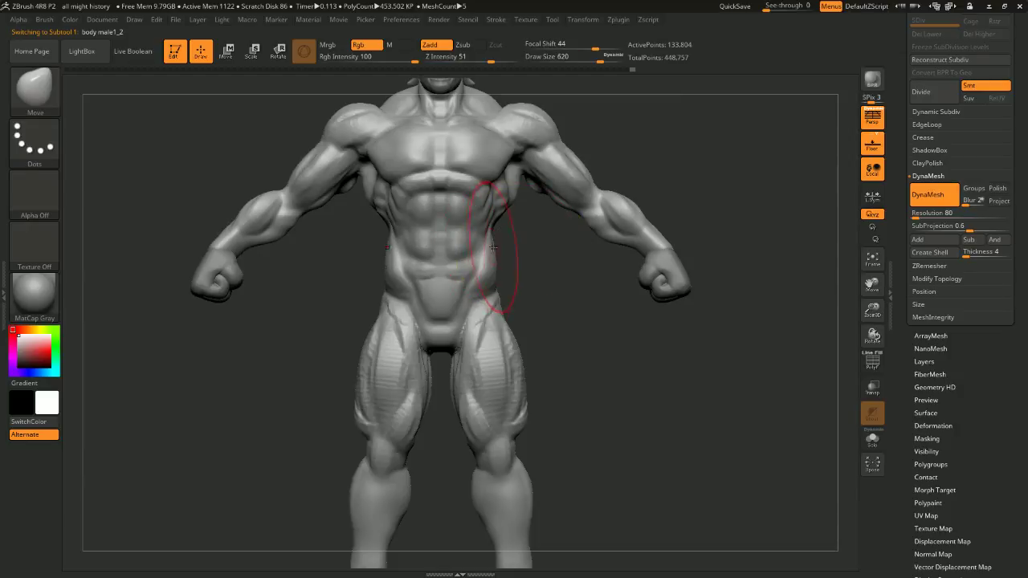
key(shift)
drag(501, 232, 525, 196)
Examine the figure's overall proportions from the front and the side
alt+drag(590, 159, 580, 192)
alt+drag(523, 254, 520, 225)
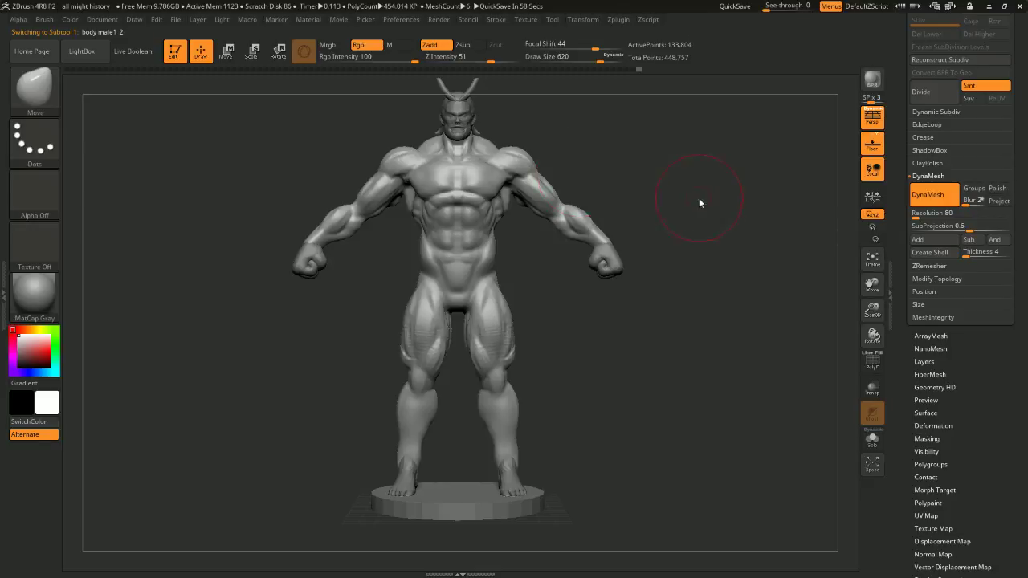
alt+drag(660, 153, 654, 190)
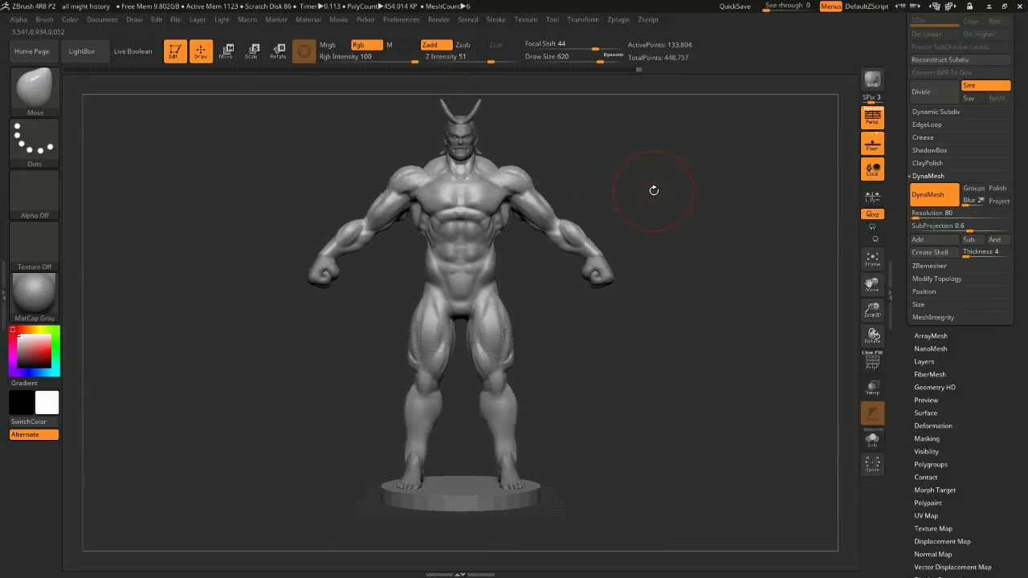
drag(666, 233, 653, 193)
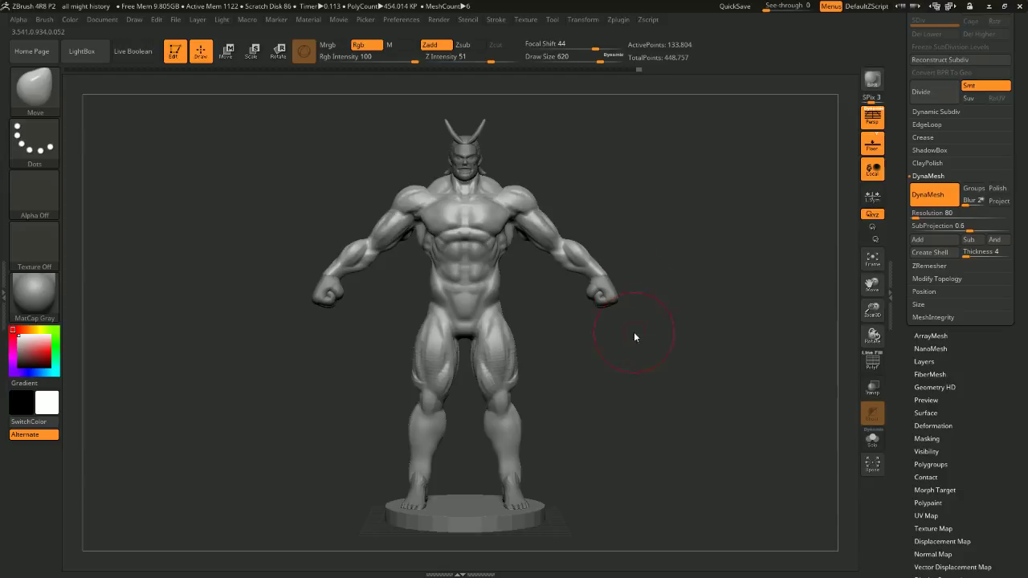
mouse_move(636, 335)
mouse_down()
mouse_move(634, 281)
mouse_move(523, 340)
mouse_move(477, 401)
mouse_up()
mouse_move(567, 351)
shift+mouse_down()
mouse_move(639, 322)
mouse_move(551, 340)
shift+mouse_up()
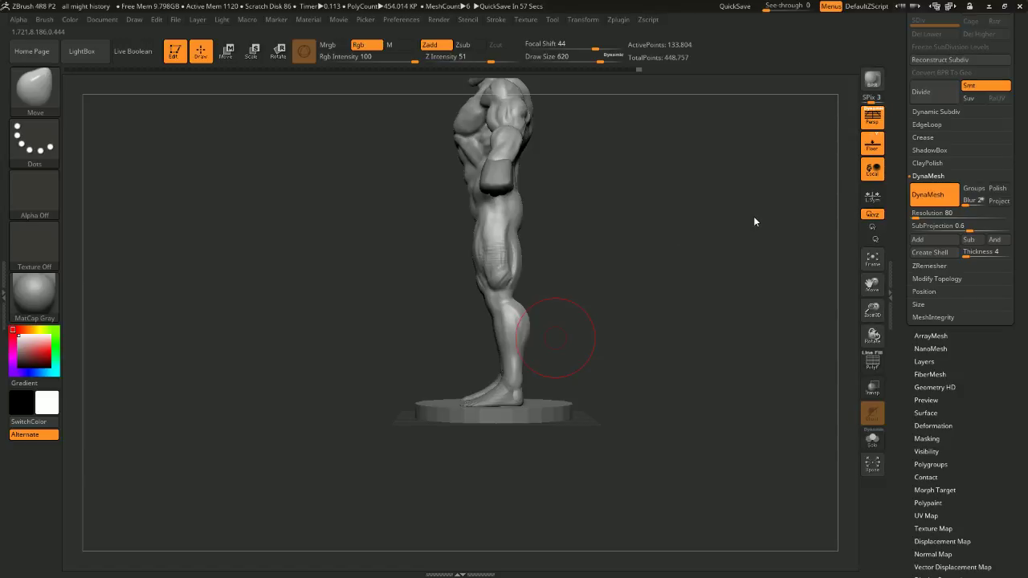
shift+drag(699, 251, 733, 210)
mouse_move(732, 211)
alt+mouse_down()
mouse_move(744, 274)
mouse_move(728, 312)
mouse_move(715, 212)
alt+mouse_up()
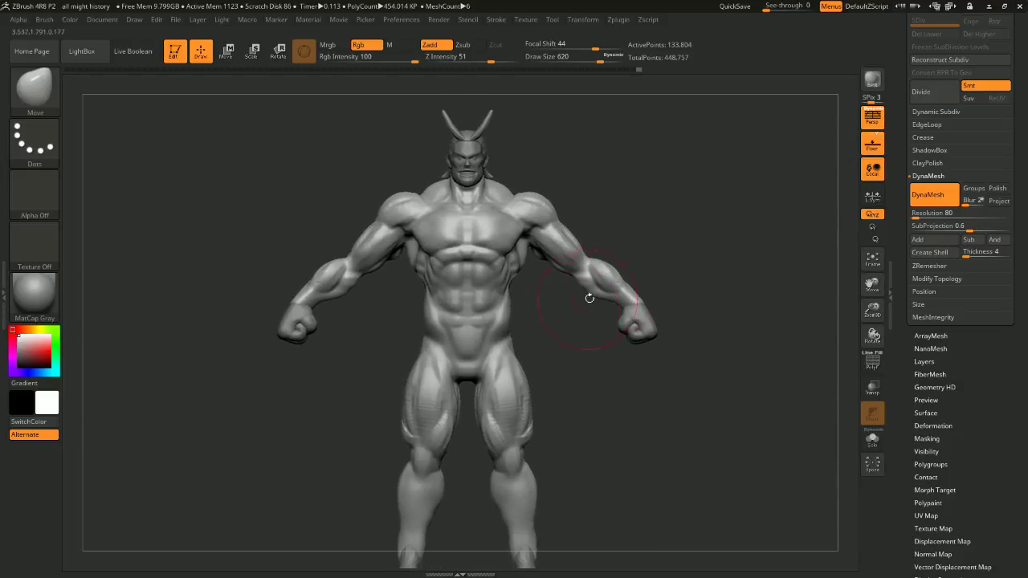
Place the gizmo at the armpit and limit the multi-subtool selection to the body, excluding the head, hands and feet
key(w)
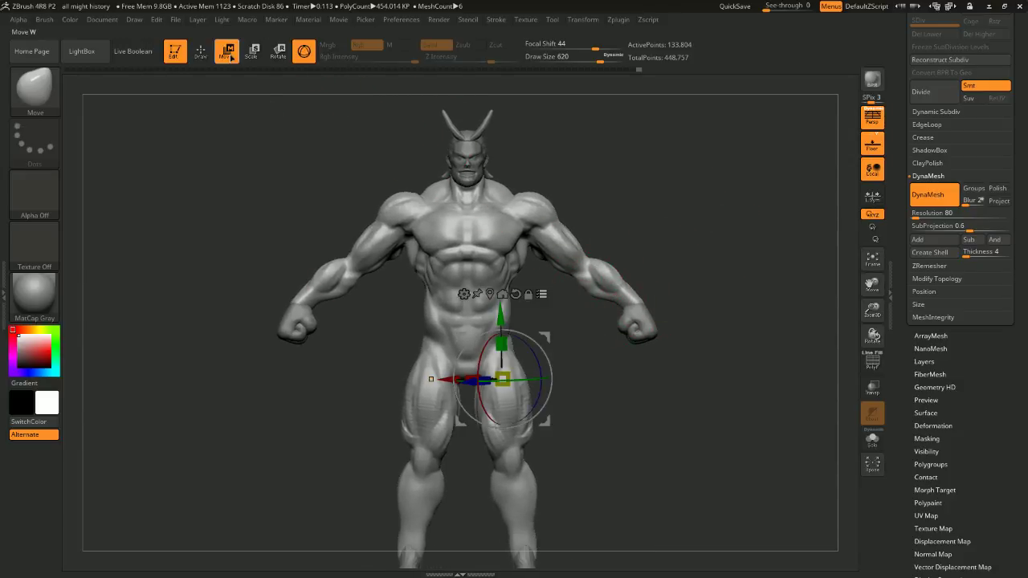
ctrl+click(398, 146)
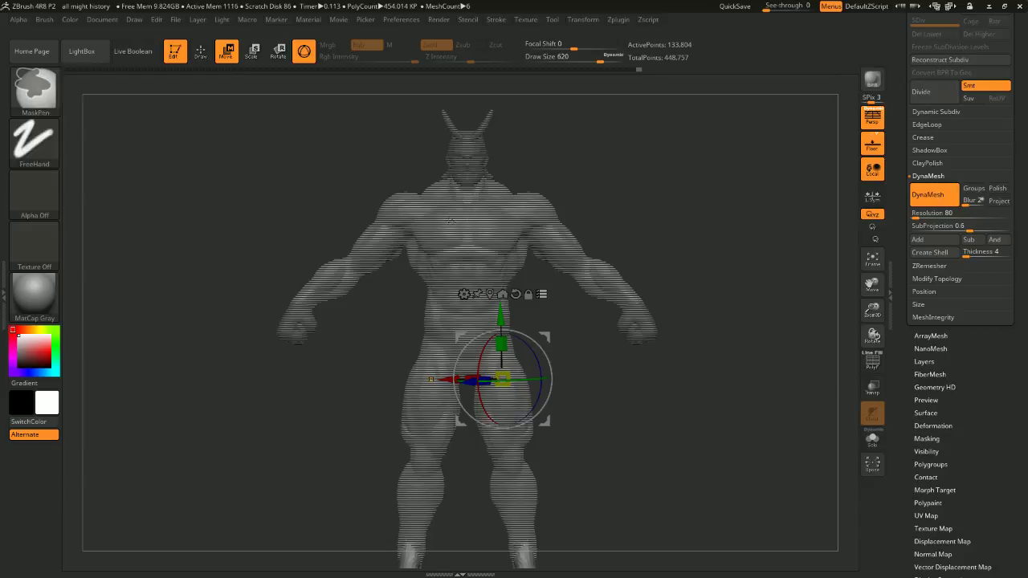
click(541, 294)
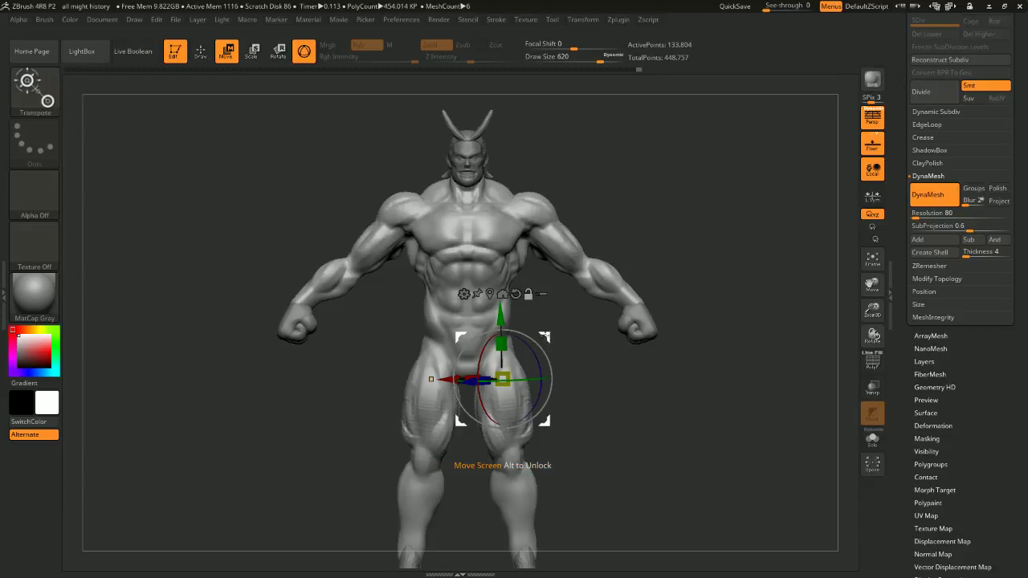
alt+drag(545, 337, 570, 187)
click(564, 145)
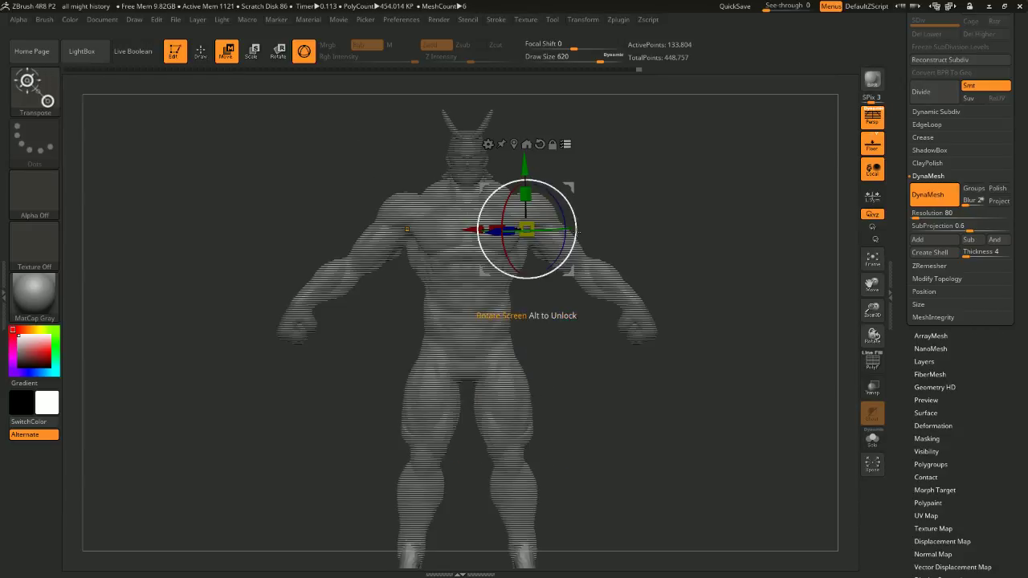
ctrl+shift+click(652, 212)
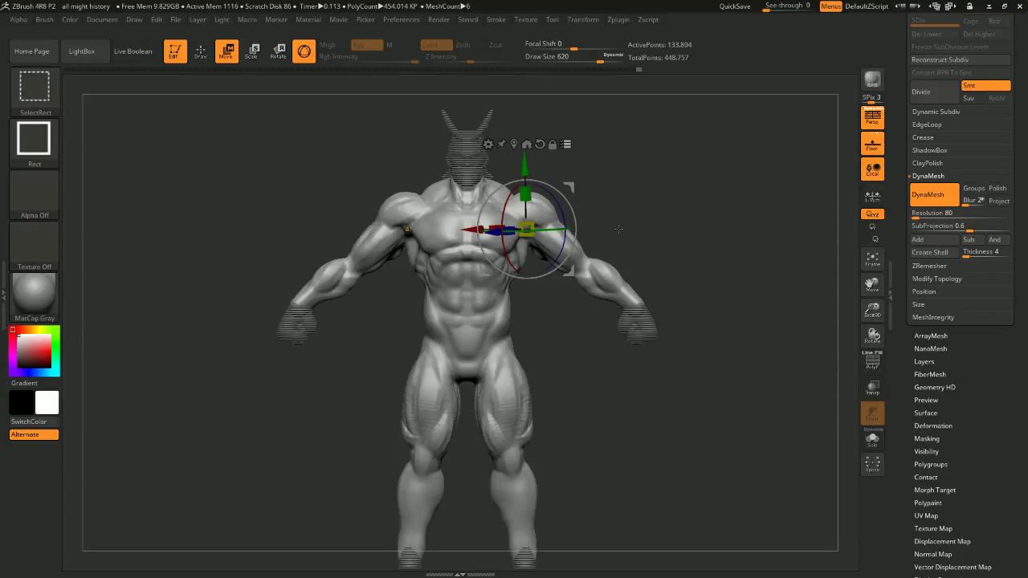
ctrl+shift+drag(619, 231, 602, 321)
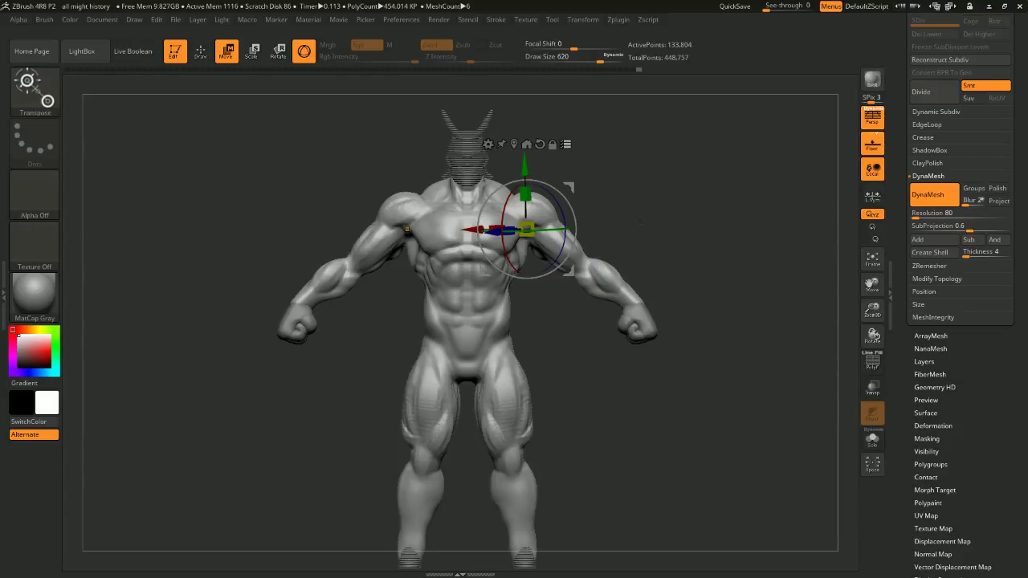
key(ctrl+z)
key(ctrl+shift+z)
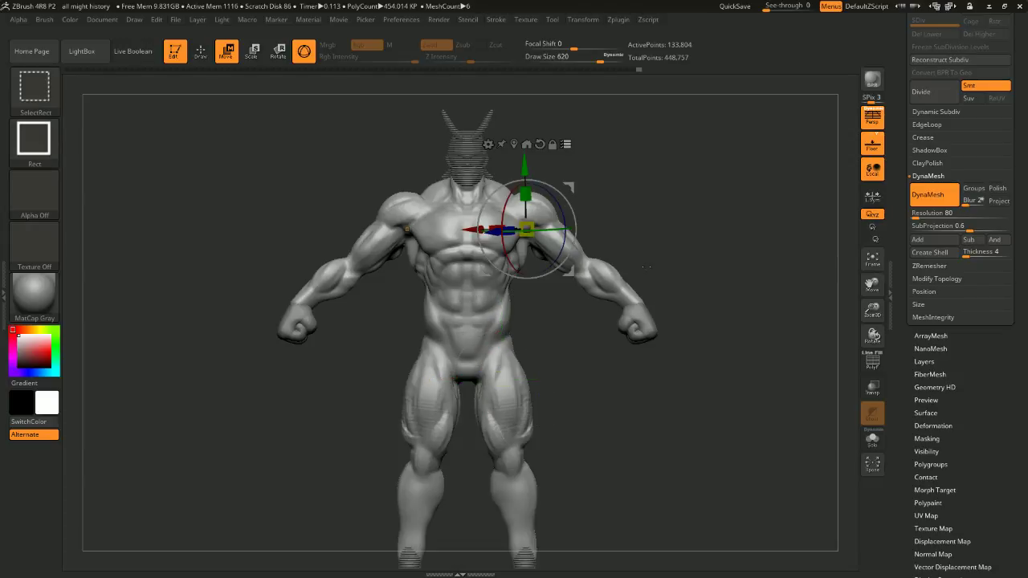
ctrl+alt+shift+drag(664, 323, 612, 366)
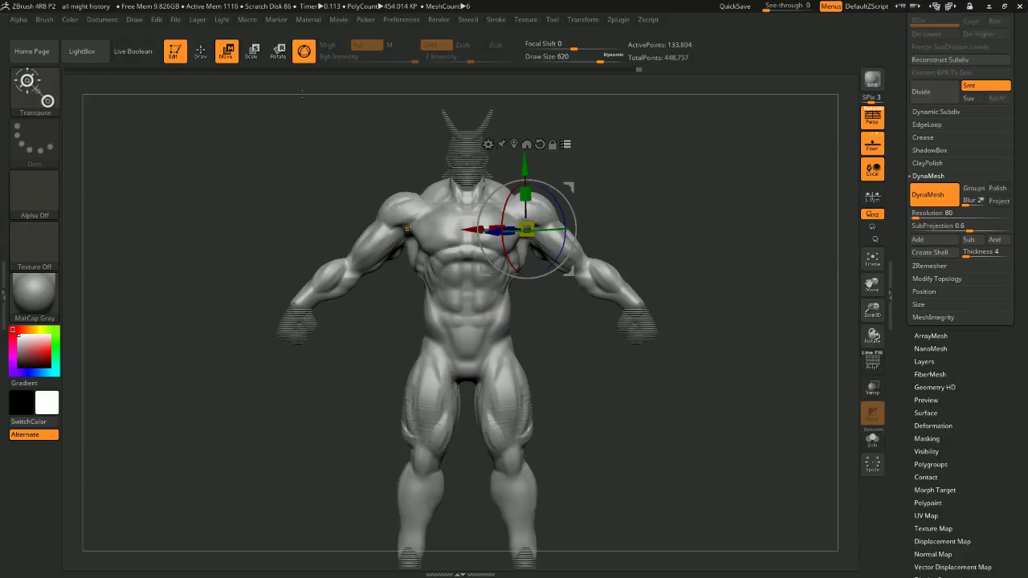
Mask the body except the upper arms and forearms by isolating the arm polygroups, with the whole body shown again
key(q)
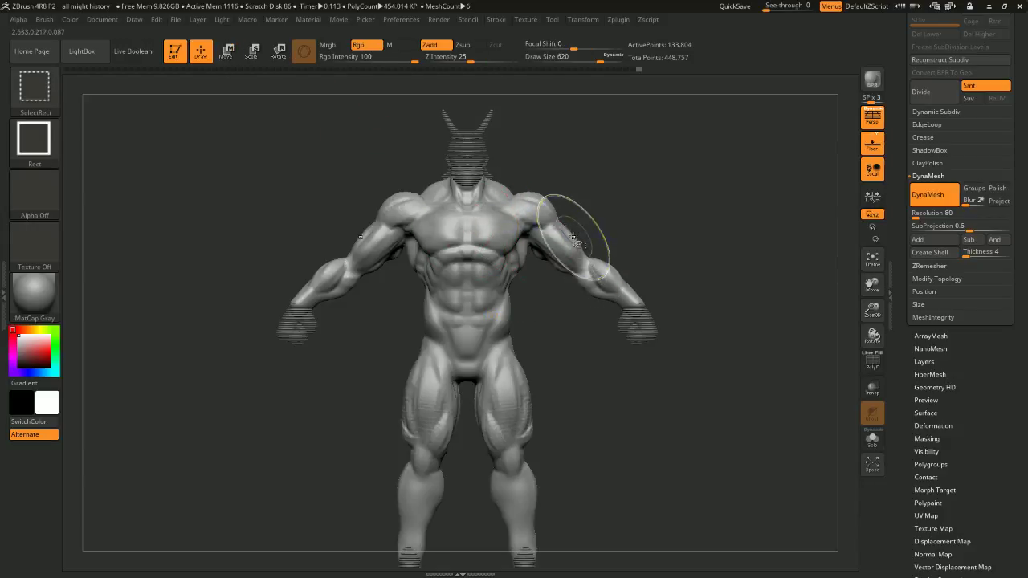
ctrl+shift+click(572, 243)
ctrl+shift+click(582, 251)
ctrl+shift+click(598, 267)
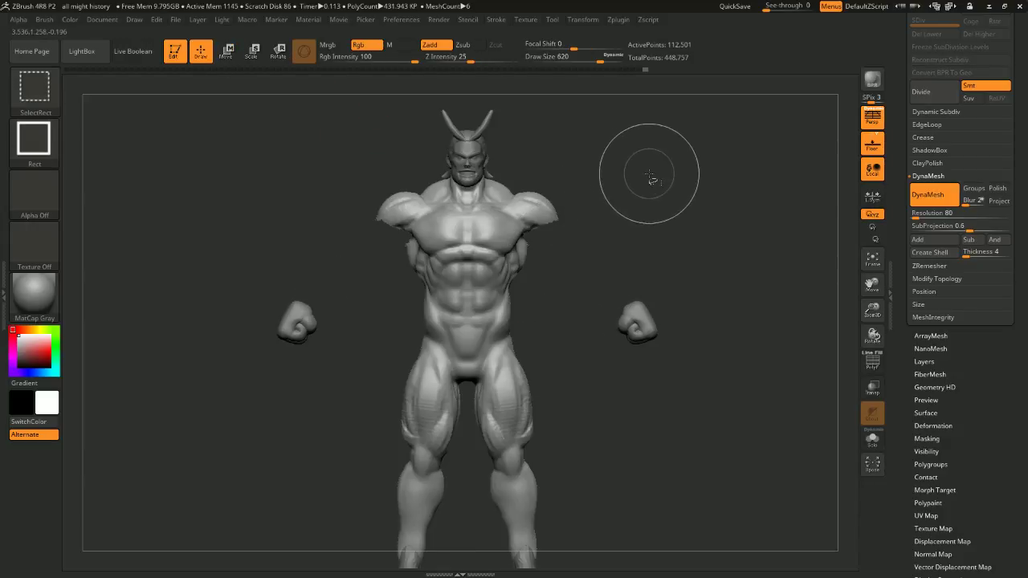
ctrl+shift+click(659, 182)
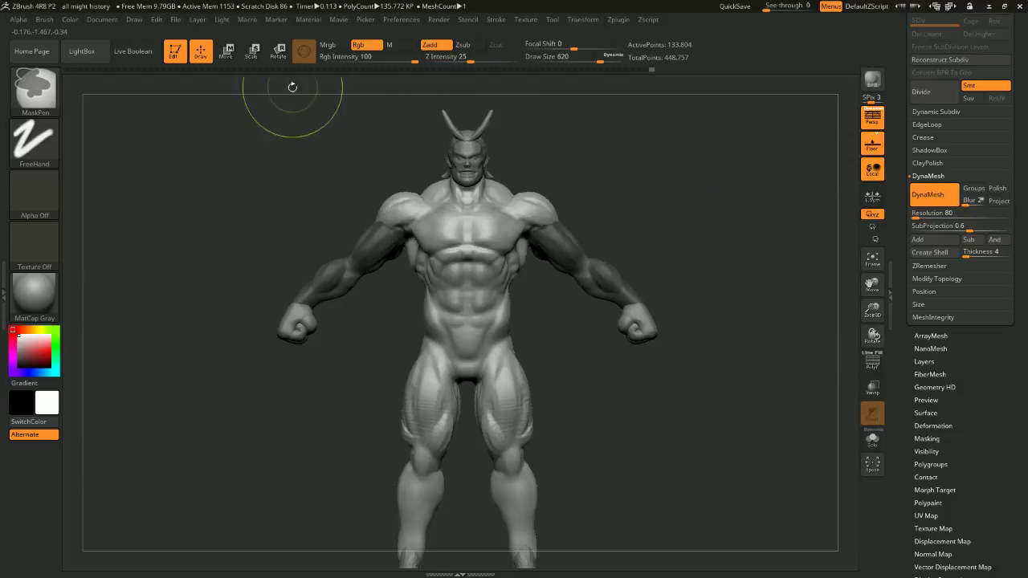
ctrl+click(264, 139)
key(w)
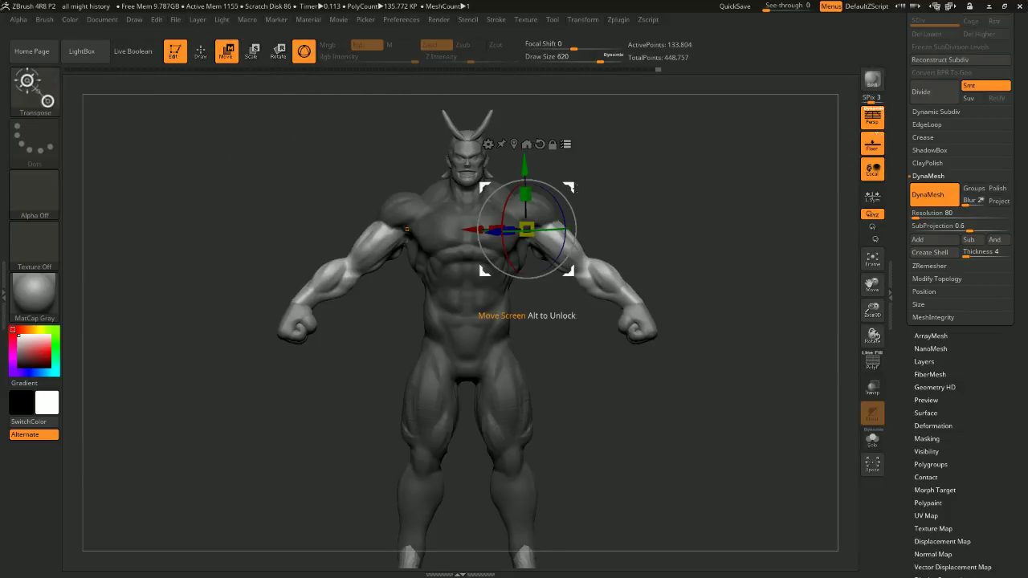
Shorten the unmasked arms by scaling them along their length, and turn on local symmetry
alt+drag(572, 201, 577, 181)
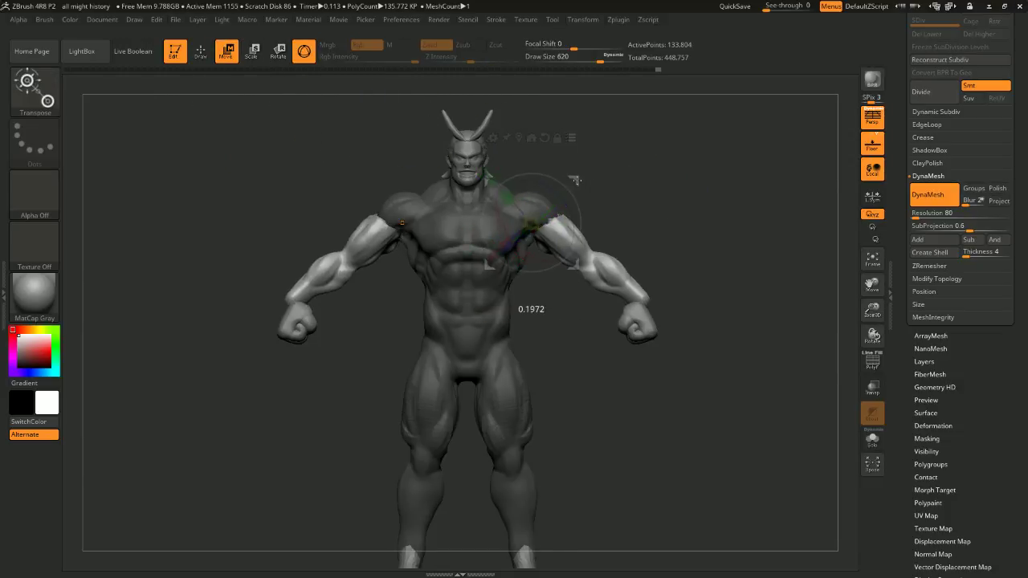
key(ctrl+z)
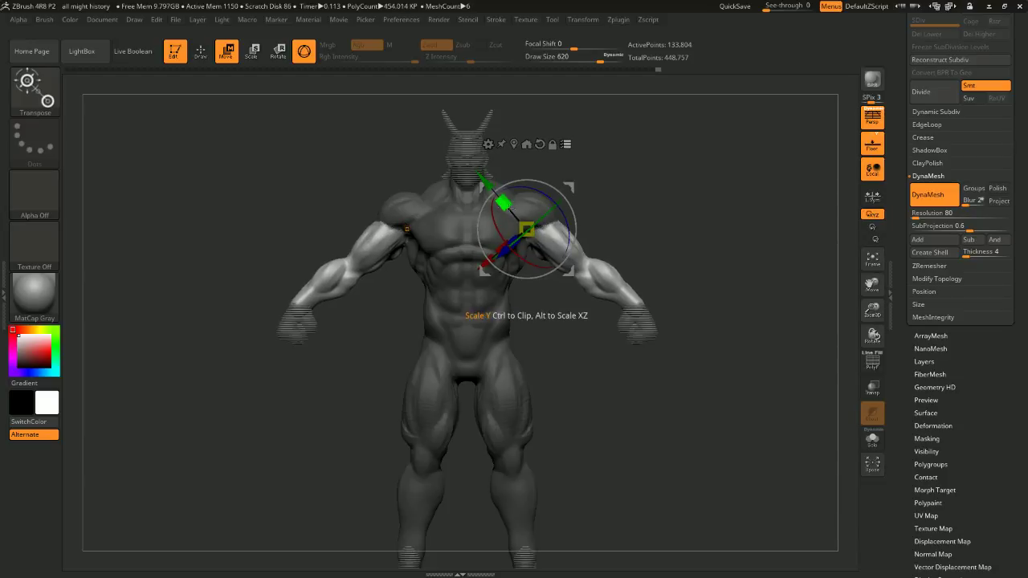
mouse_move(503, 203)
mouse_down()
mouse_move(515, 213)
mouse_move(510, 207)
mouse_up()
click(868, 196)
drag(727, 157, 699, 162)
drag(571, 187, 635, 185)
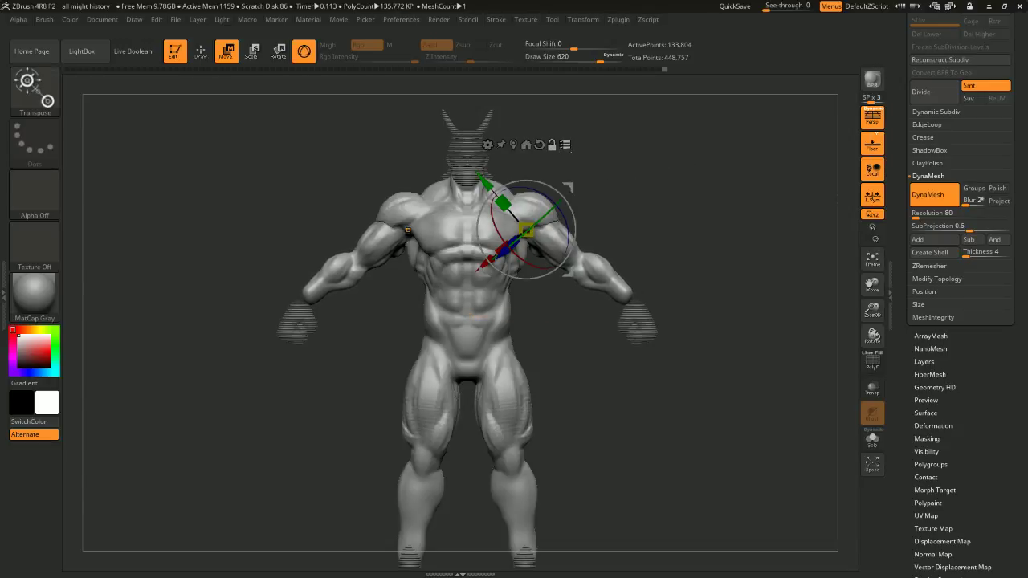
Select only the hands and move and rotate them inward to meet the ends of the shortened forearms
click(565, 146)
mouse_move(692, 310)
ctrl+shift+mouse_down()
mouse_move(652, 328)
mouse_move(600, 384)
ctrl+shift+mouse_up()
alt+click(649, 322)
click(670, 239)
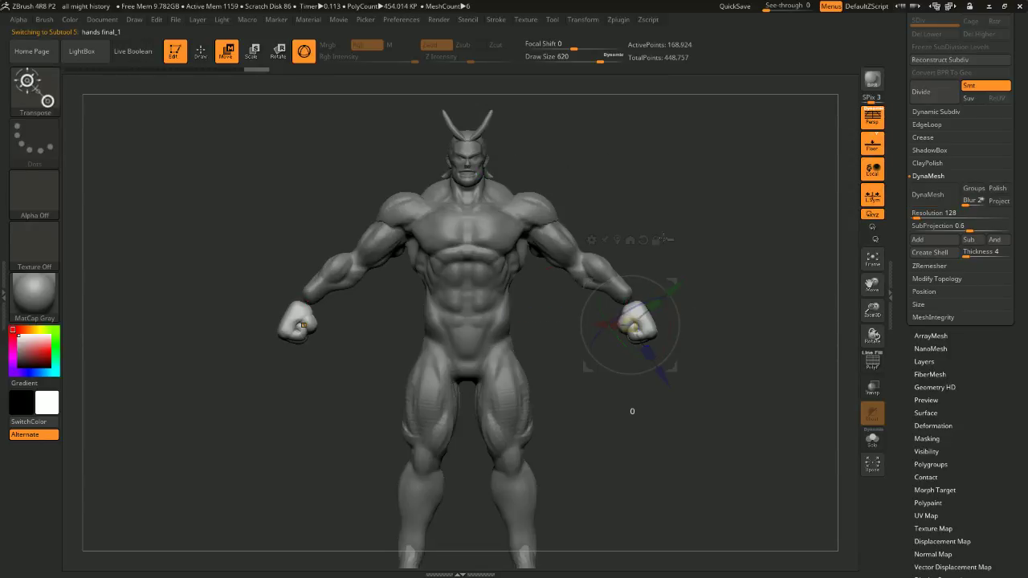
click(670, 239)
drag(673, 282, 657, 264)
mouse_move(739, 226)
mouse_down()
mouse_move(680, 232)
mouse_move(732, 222)
mouse_up()
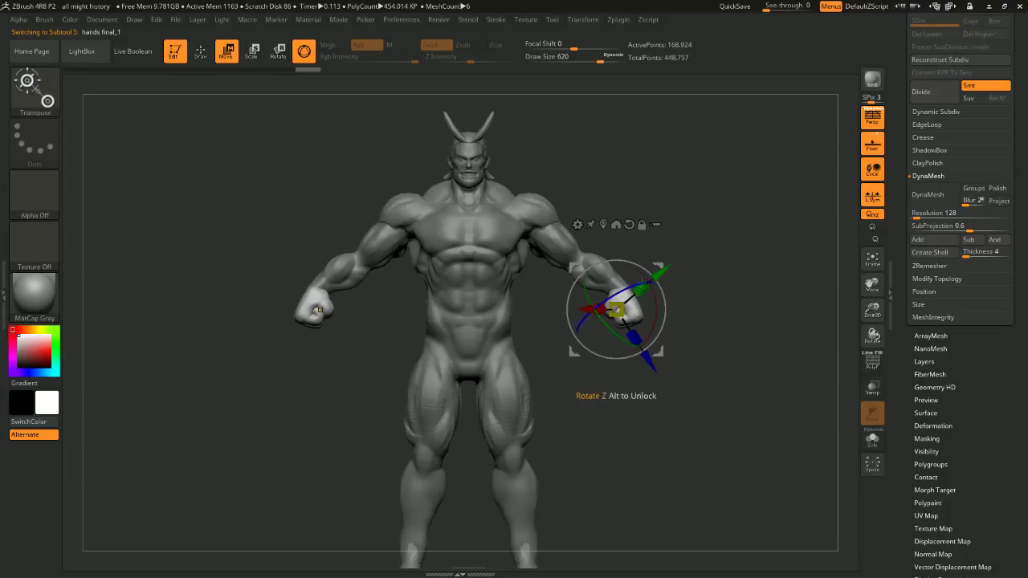
drag(643, 283, 660, 272)
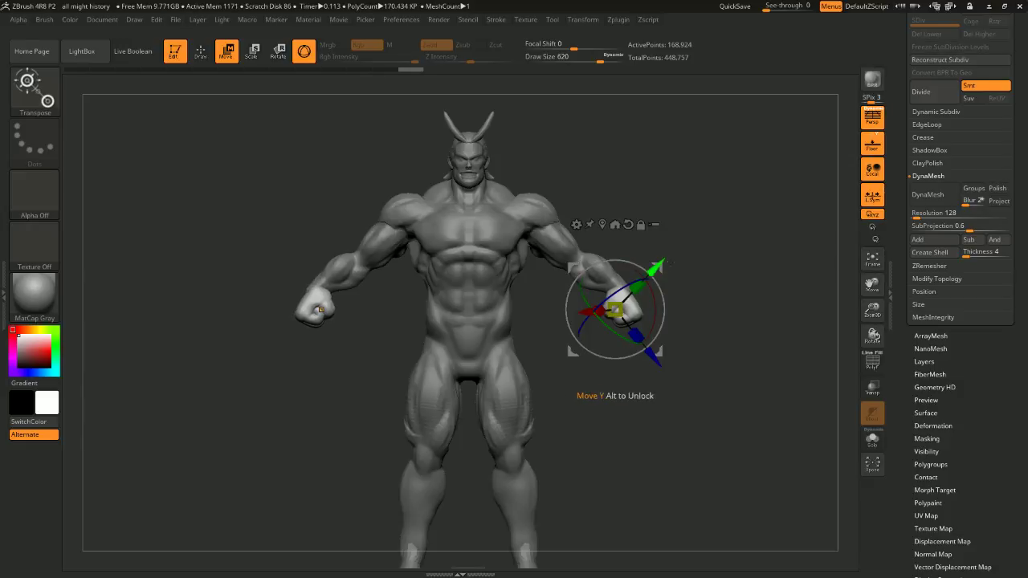
Return to Draw mode and make the body the active subtool, viewed from behind
mouse_move(733, 229)
alt+mouse_down()
mouse_move(748, 225)
mouse_move(715, 152)
mouse_move(725, 225)
mouse_move(747, 211)
mouse_move(617, 233)
alt+mouse_up()
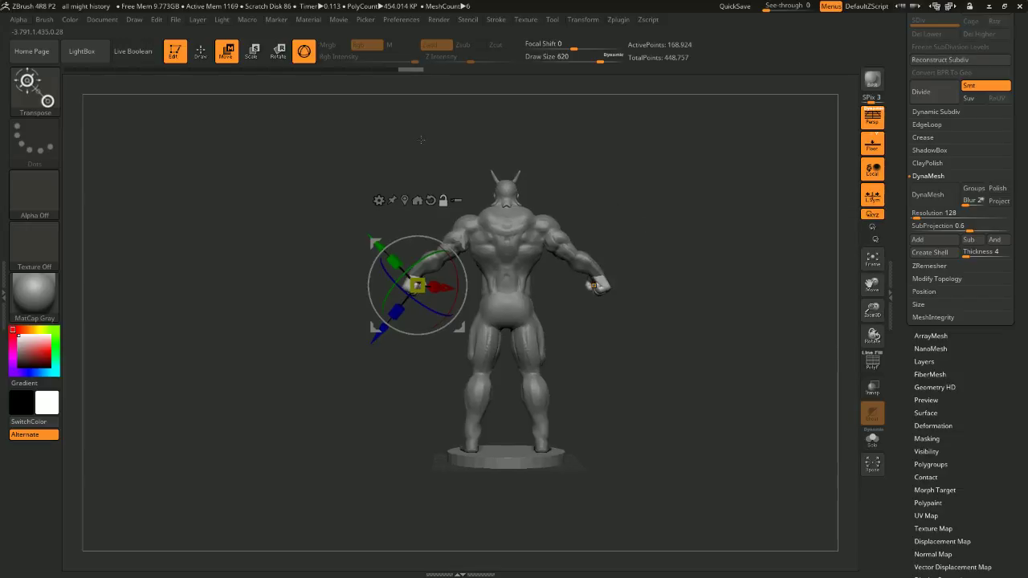
click(209, 52)
alt+drag(667, 180, 692, 161)
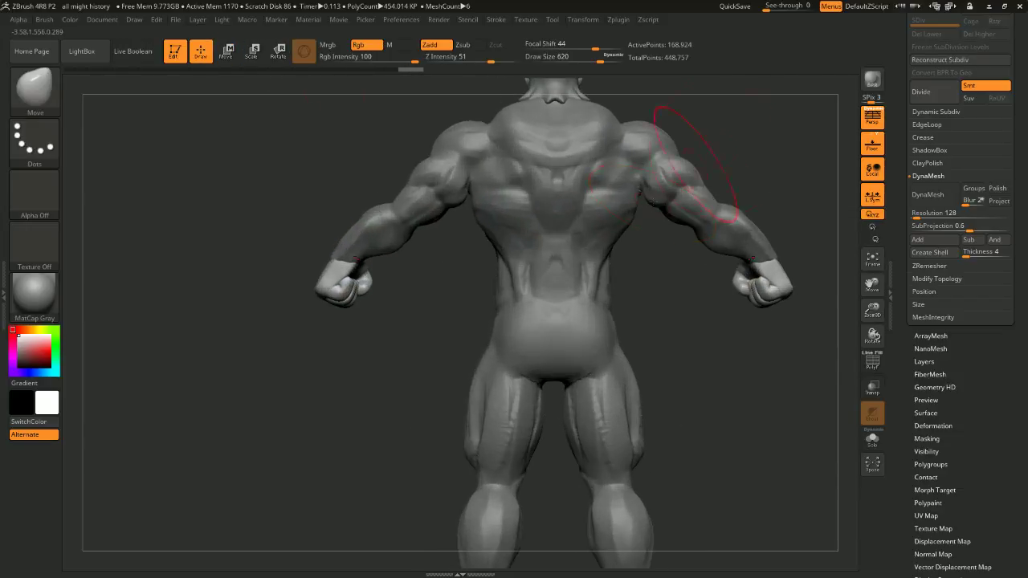
mouse_move(693, 100)
alt+mouse_down()
mouse_move(576, 185)
mouse_move(615, 183)
alt+mouse_up()
alt+click(441, 239)
Reshape the upper back and shoulder contours with the Move brush, reducing the draw size to 311
key(space)
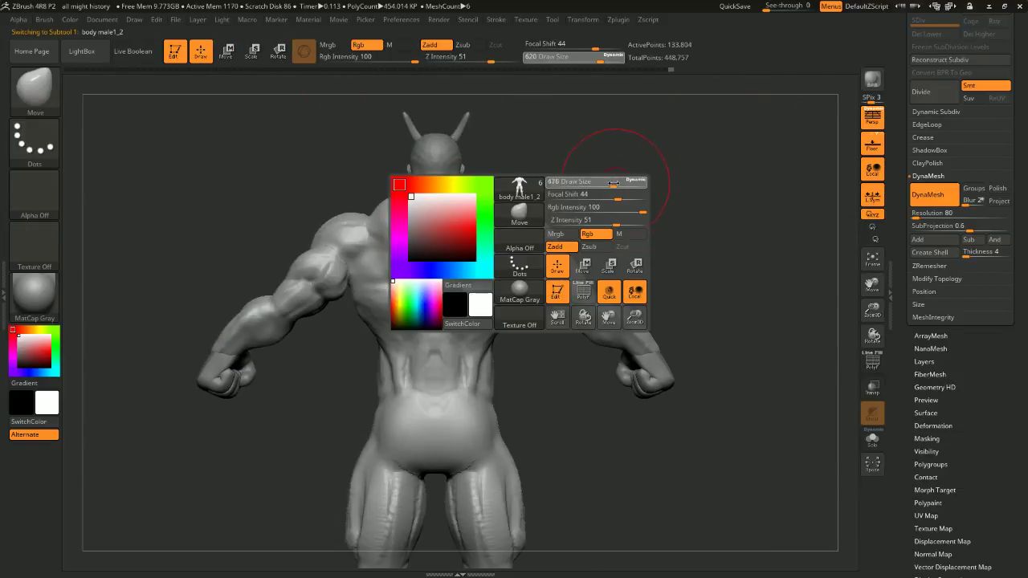
key(space)
key(space)
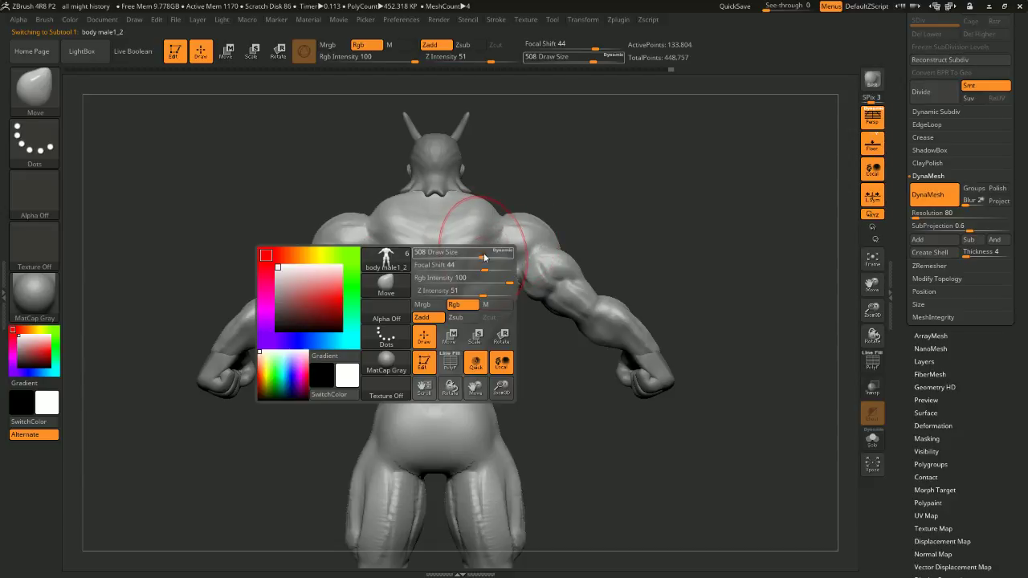
drag(487, 249, 481, 250)
scroll(696, 188, up, 3)
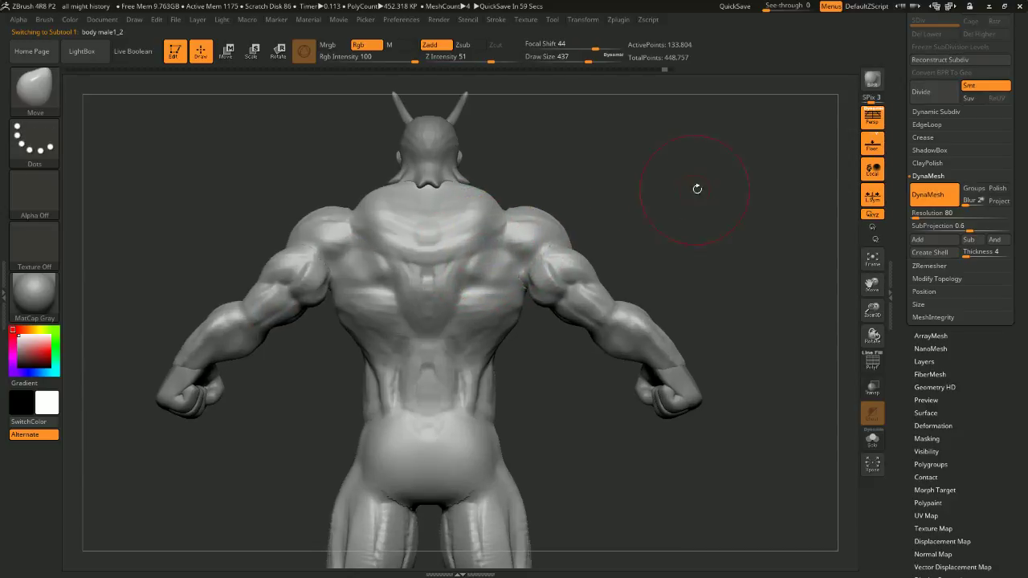
mouse_move(624, 159)
mouse_down()
mouse_move(655, 166)
mouse_move(631, 165)
mouse_move(668, 185)
mouse_move(544, 255)
mouse_move(707, 162)
mouse_move(630, 151)
mouse_move(615, 160)
mouse_up()
drag(657, 193, 683, 193)
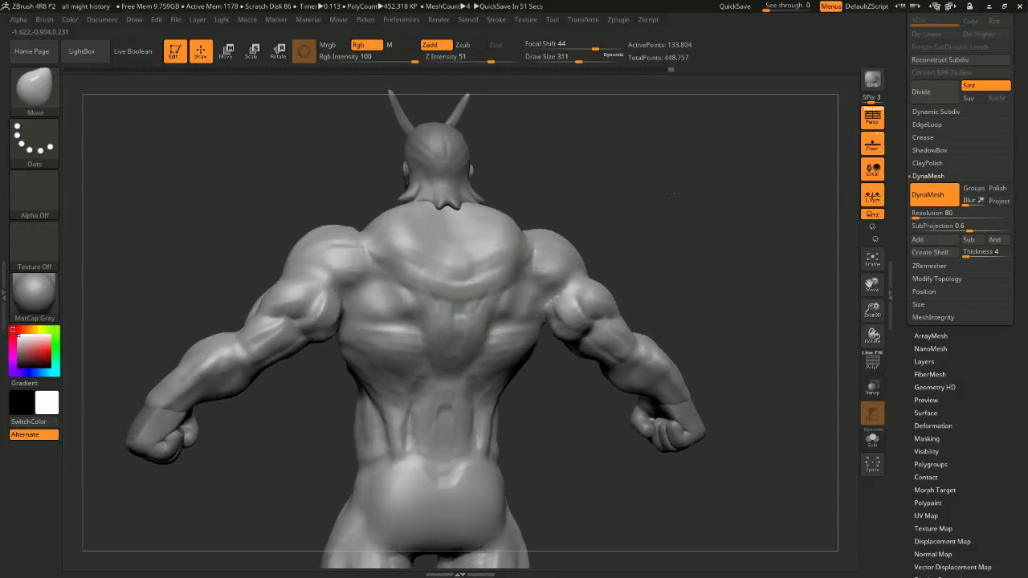
mouse_move(381, 291)
shift+mouse_down()
mouse_move(360, 277)
mouse_move(393, 281)
shift+mouse_up()
drag(655, 197, 633, 187)
Build up the trapezius and upper back on both sides of the spine with ClayBuildup, starting at draw size 268
key(space)
mouse_move(692, 169)
mouse_down()
mouse_move(694, 192)
mouse_move(631, 212)
mouse_move(663, 237)
mouse_move(624, 223)
mouse_move(642, 213)
mouse_move(493, 255)
mouse_up()
key(b)
key(c)
key(b)
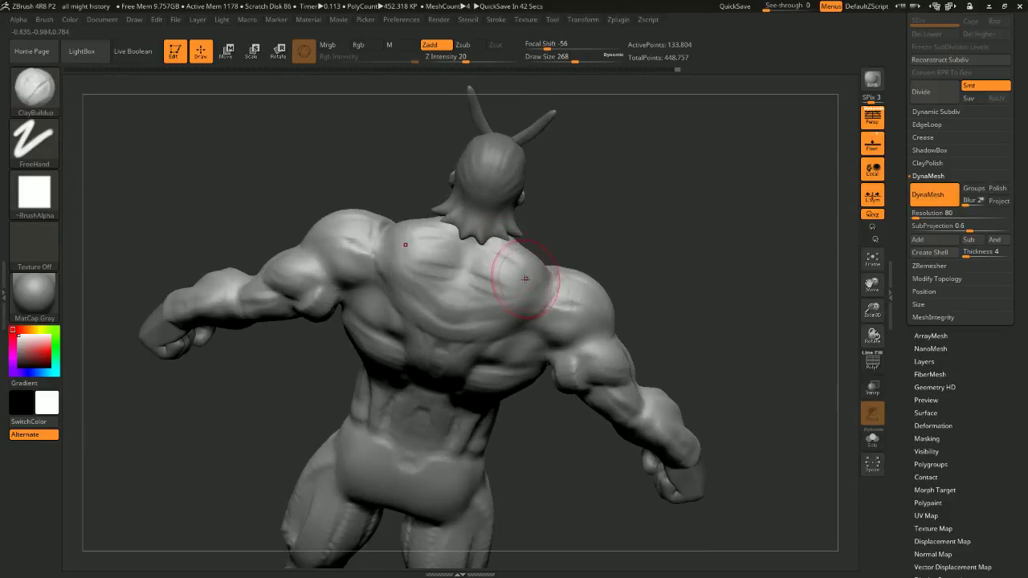
drag(615, 248, 482, 249)
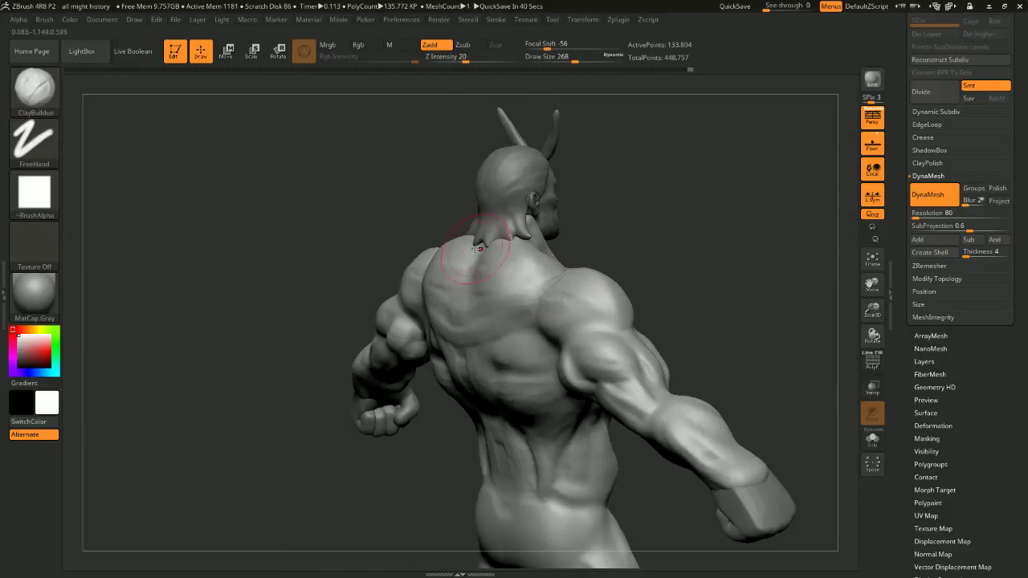
drag(631, 238, 486, 241)
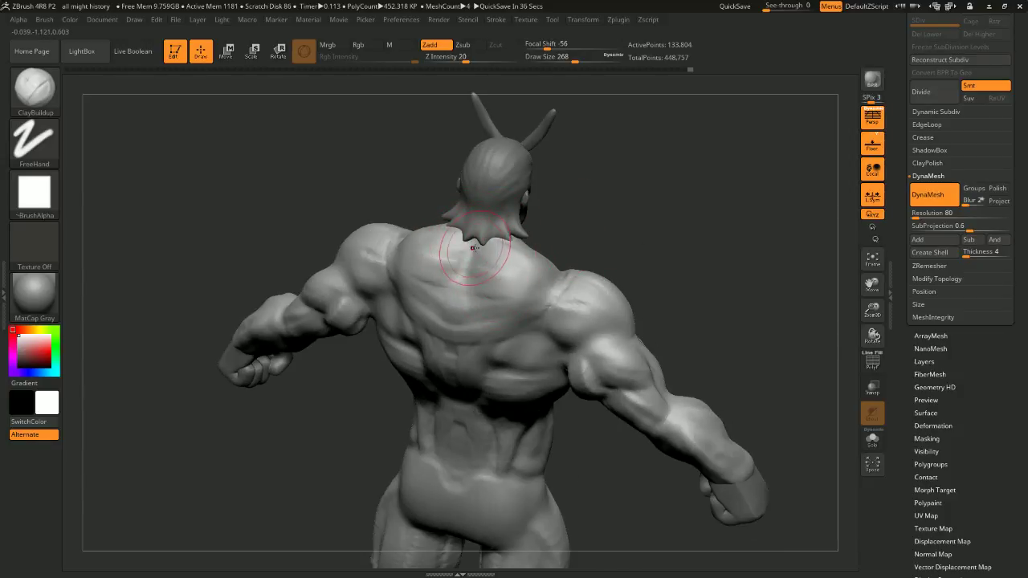
key(space)
drag(479, 244, 473, 249)
mouse_move(608, 218)
mouse_down()
mouse_move(638, 211)
mouse_move(445, 281)
mouse_up()
mouse_move(632, 227)
mouse_down()
mouse_move(646, 216)
mouse_move(612, 240)
mouse_up()
Carve the spine groove down the middle of the back with DamStandard at draw size 172 and smooth it
key(b)
key(d)
key(s)
key(space)
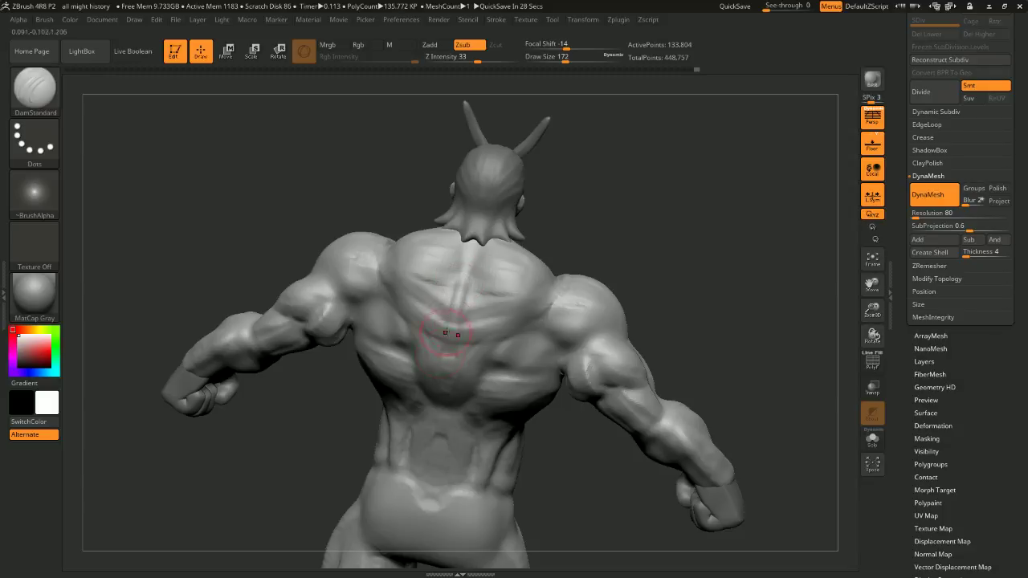
key(ctrl+z)
mouse_move(458, 292)
mouse_down()
mouse_move(446, 394)
mouse_move(459, 291)
mouse_up()
shift+drag(566, 240, 533, 257)
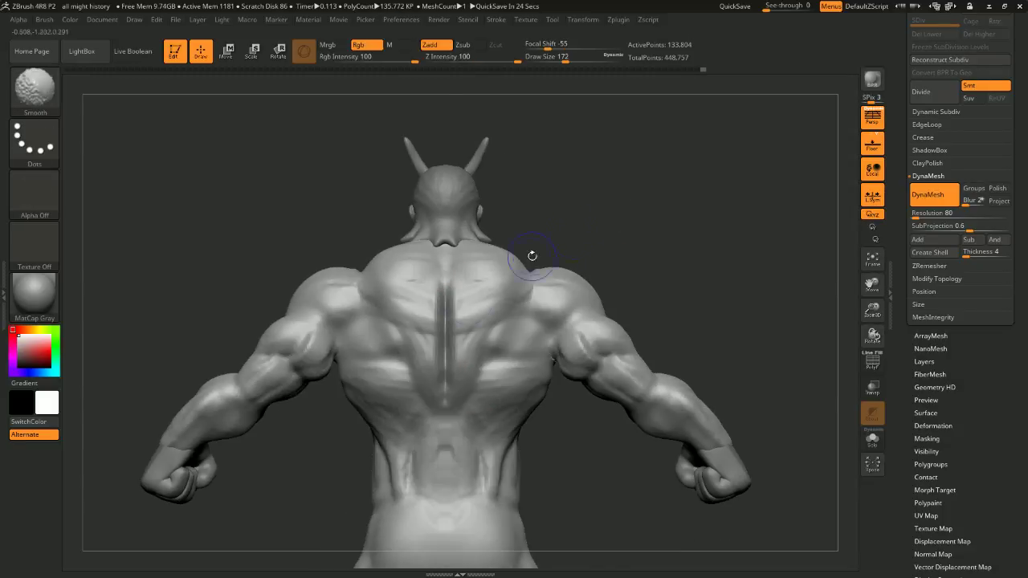
shift+drag(447, 281, 454, 330)
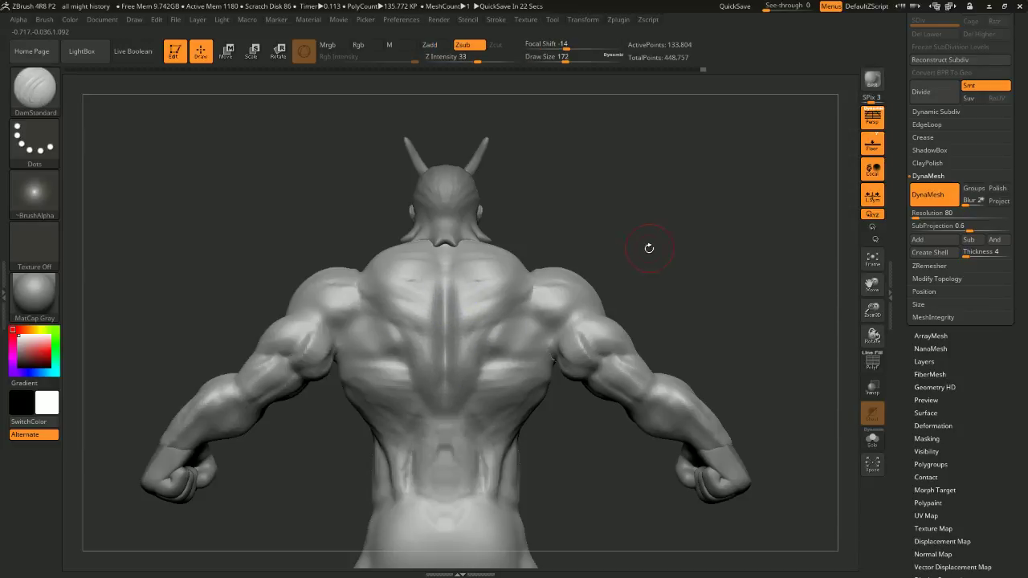
Define the lower trapezius and the muscle mass over the shoulder blades with ClayBuildup at draw size 172
mouse_move(669, 254)
mouse_down()
mouse_move(652, 263)
mouse_move(680, 220)
mouse_move(701, 229)
mouse_up()
key(b)
key(c)
key(b)
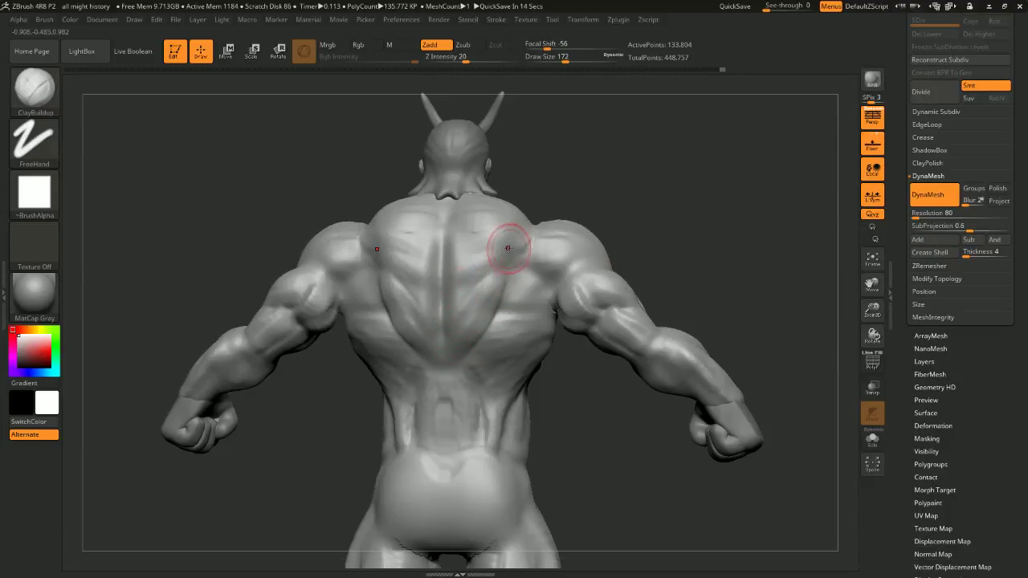
mouse_move(661, 191)
mouse_down()
mouse_move(691, 206)
mouse_move(519, 289)
mouse_up()
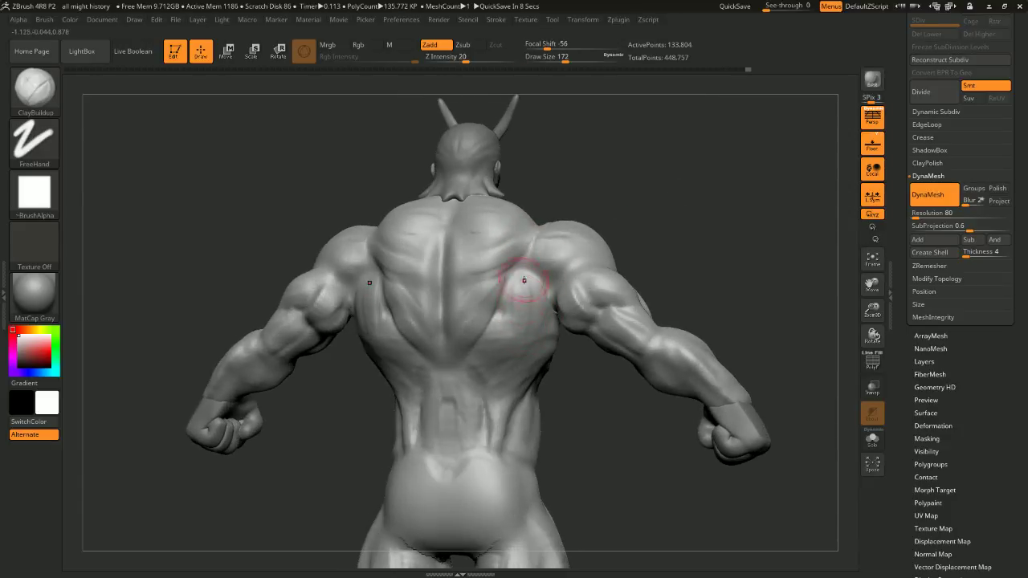
mouse_move(525, 330)
mouse_down()
mouse_move(546, 335)
mouse_move(503, 335)
mouse_move(535, 341)
mouse_up()
drag(649, 392, 557, 360)
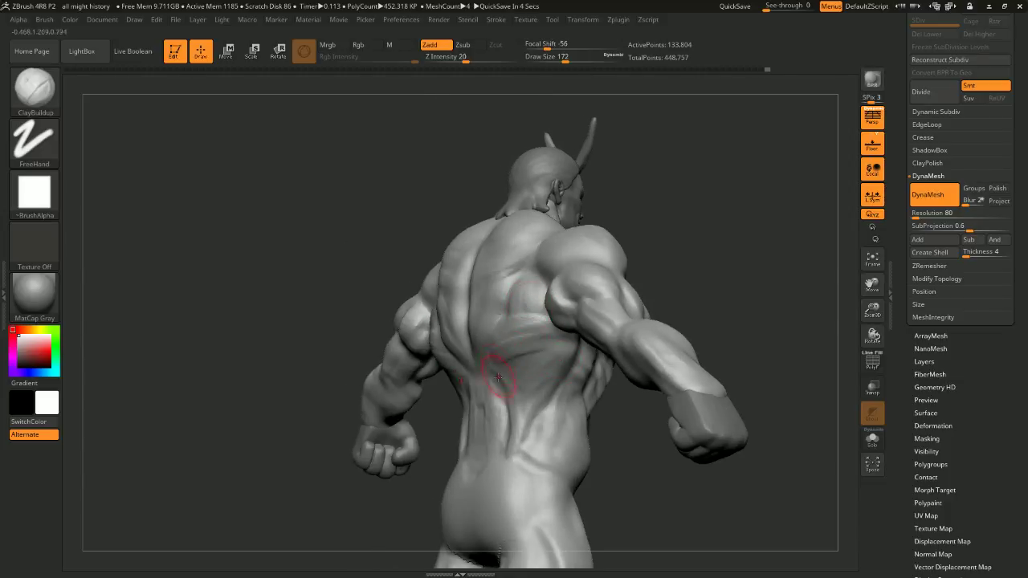
Add diagonal ClayBuildup strokes across the latissimus muscles, from the lower spine out to the sides of the ribcage
mouse_move(493, 367)
shift+right_down()
mouse_move(717, 256)
mouse_move(704, 262)
mouse_move(704, 287)
mouse_move(580, 324)
shift+right_up()
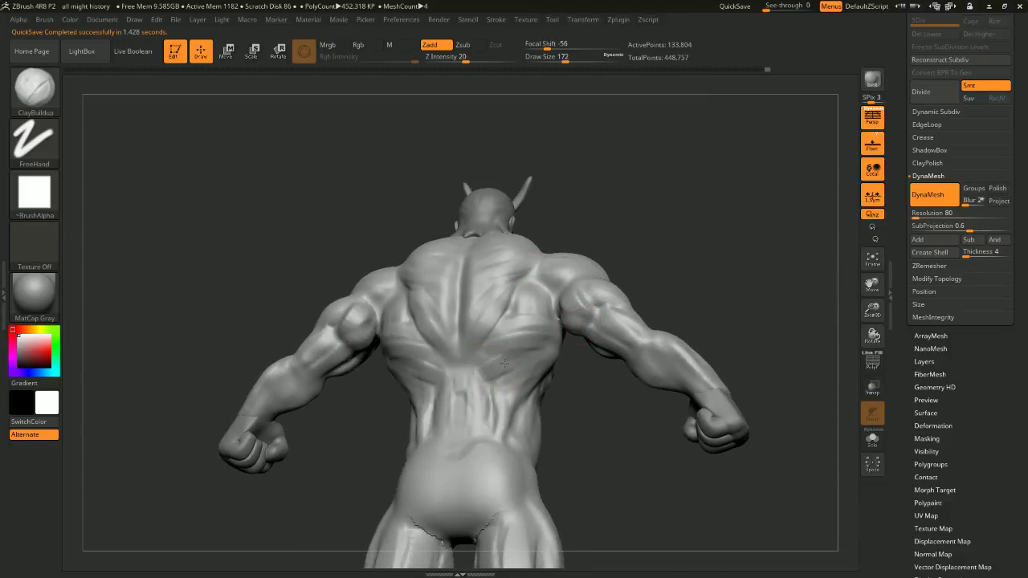
drag(504, 363, 543, 353)
mouse_move(500, 377)
mouse_down()
mouse_move(553, 344)
mouse_move(546, 358)
mouse_up()
drag(497, 393, 548, 370)
mouse_move(550, 371)
shift+right_down()
mouse_move(561, 394)
mouse_move(671, 325)
shift+right_up()
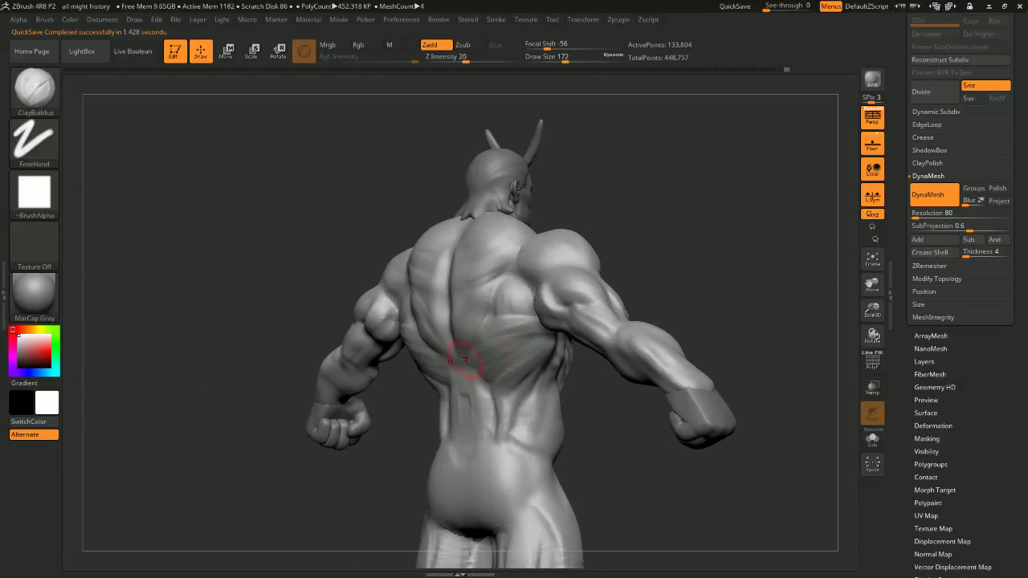
right_drag(497, 341, 613, 276)
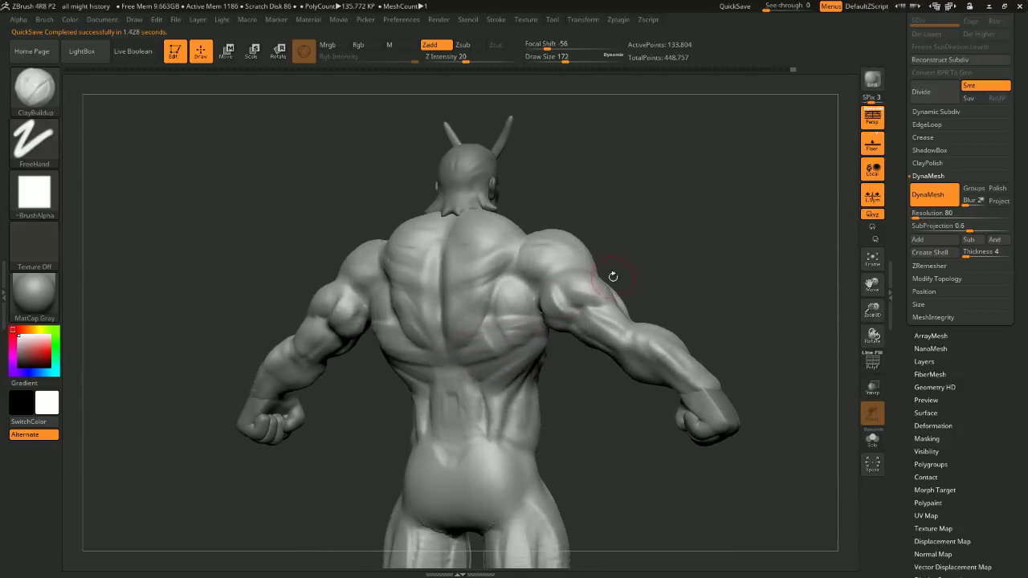
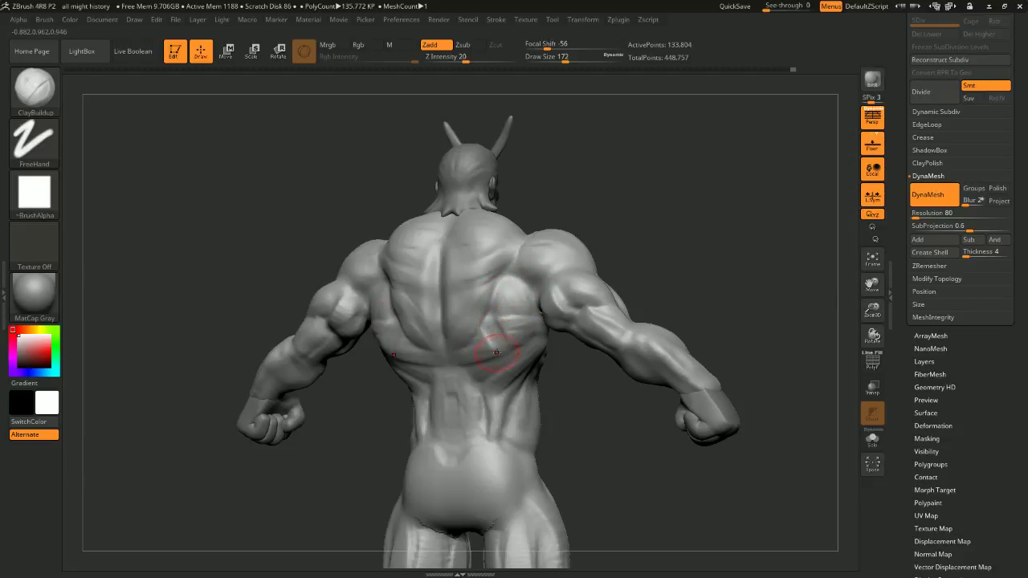
key(shift)
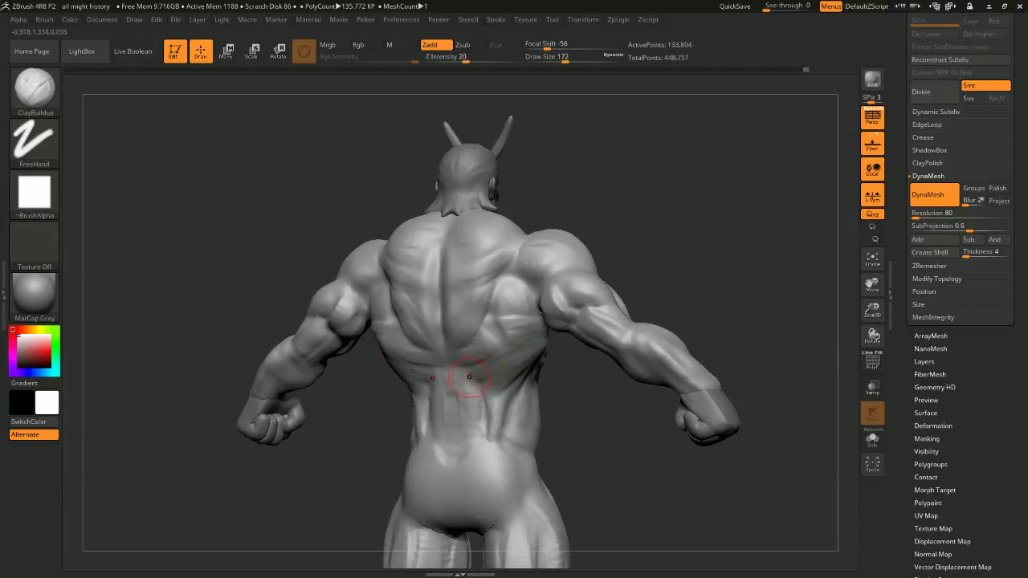
mouse_move(649, 242)
shift+mouse_down()
mouse_move(680, 246)
mouse_move(624, 262)
mouse_move(667, 248)
mouse_move(616, 242)
shift+mouse_up()
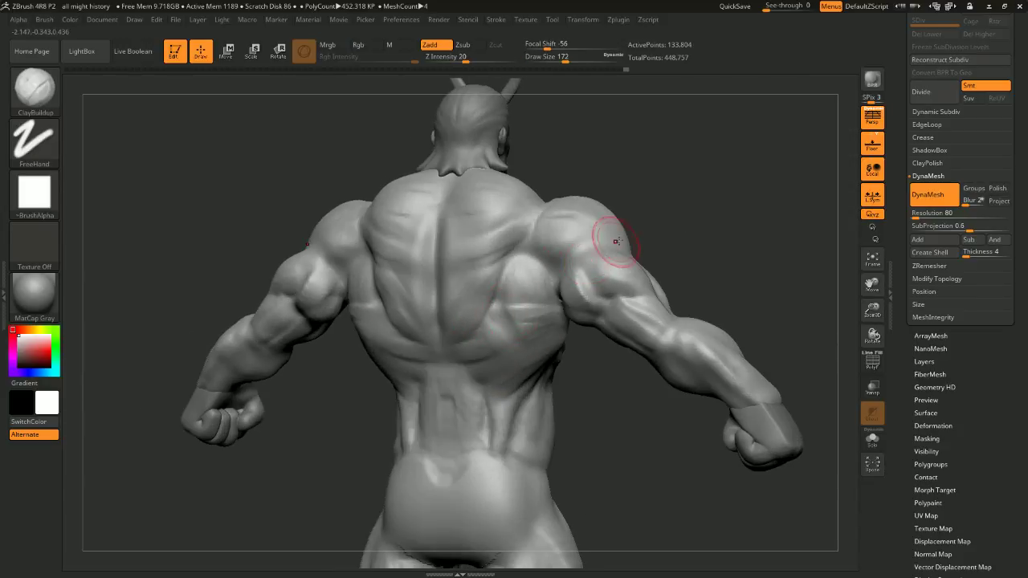
mouse_move(697, 222)
shift+mouse_down()
mouse_move(718, 214)
mouse_move(723, 198)
mouse_move(715, 221)
shift+mouse_up()
Refine the muscles around the rear shoulders, shoulder blades and lower trapezius with ClayBuildup at draw size 116
key(space)
drag(715, 220, 691, 229)
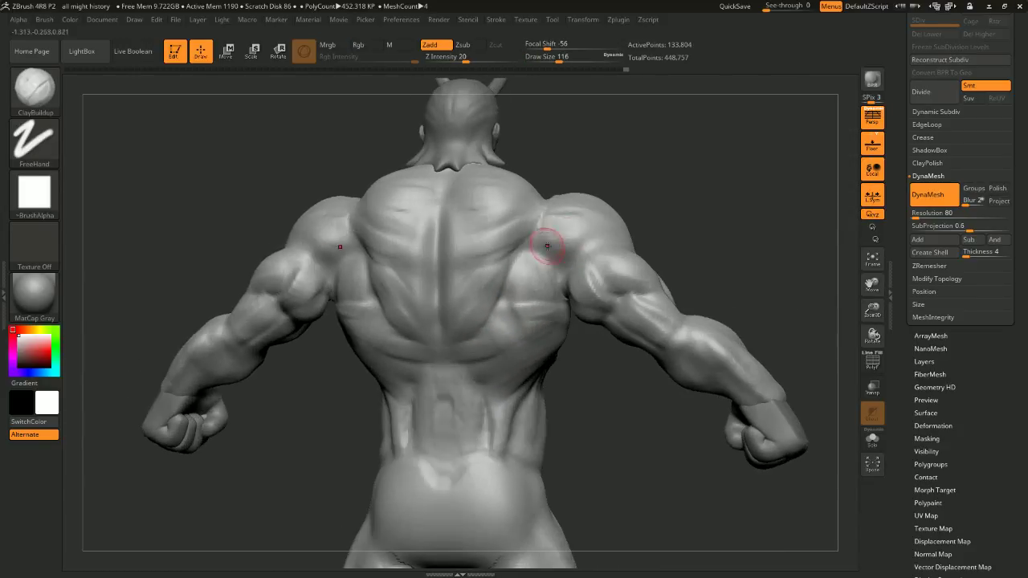
drag(547, 247, 523, 244)
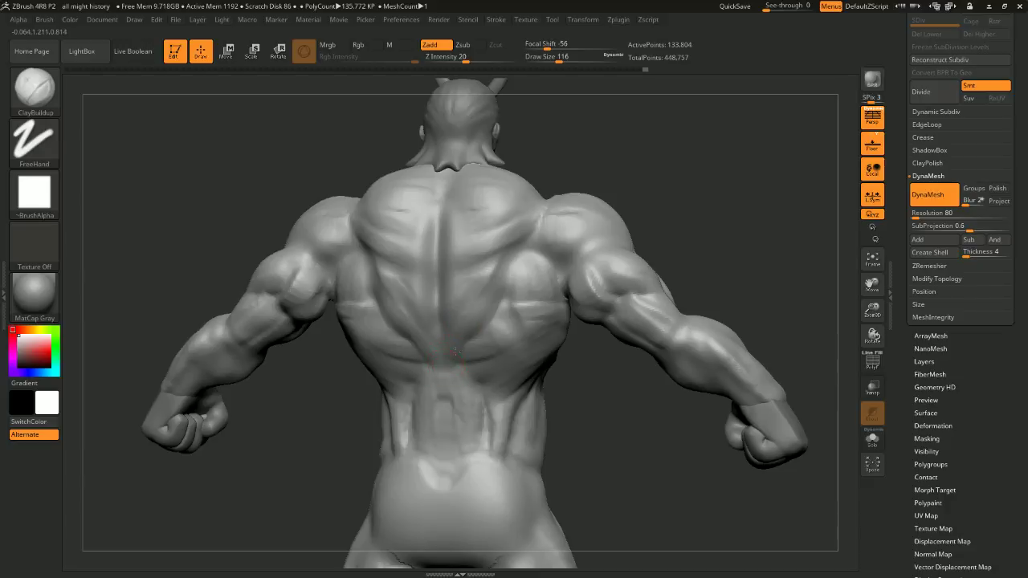
drag(477, 307, 495, 273)
mouse_move(712, 188)
shift+mouse_down()
mouse_move(732, 188)
mouse_move(703, 135)
mouse_move(698, 193)
mouse_move(726, 177)
mouse_move(741, 217)
shift+mouse_up()
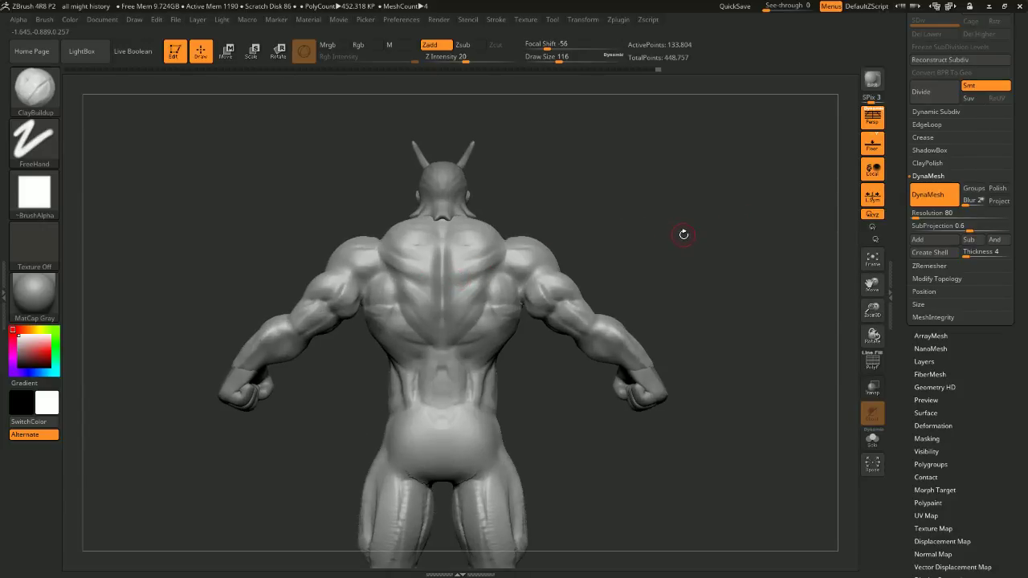
Strengthen the lower latissimus edges and build up the lower back muscles beside the spine with ClayBuildup
alt+drag(648, 191, 664, 228)
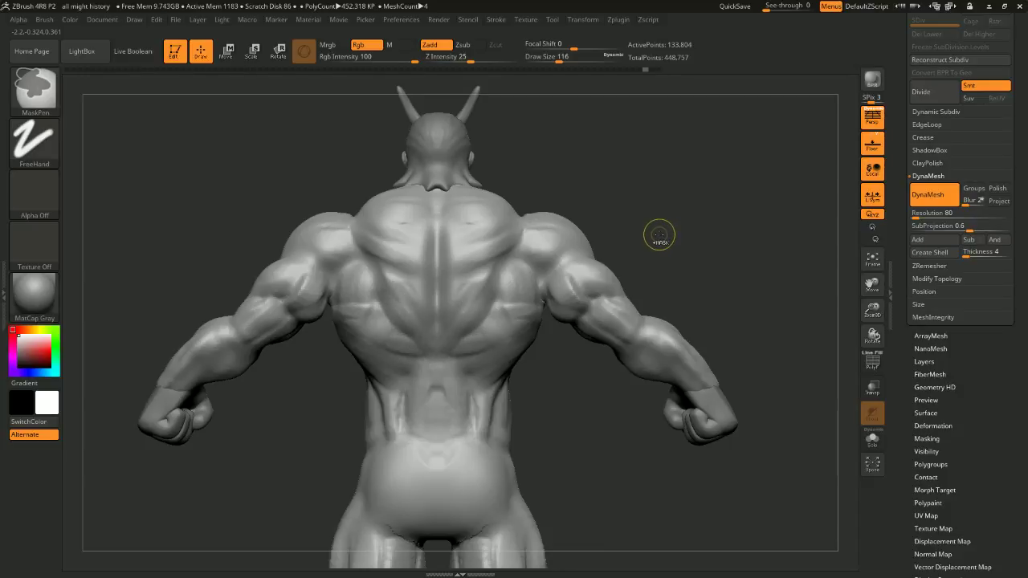
mouse_move(659, 235)
mouse_down()
mouse_move(637, 236)
mouse_move(706, 216)
mouse_up()
mouse_move(528, 383)
mouse_down()
mouse_move(437, 356)
mouse_move(465, 369)
mouse_up()
mouse_move(521, 353)
mouse_down()
mouse_move(483, 367)
mouse_move(475, 396)
mouse_up()
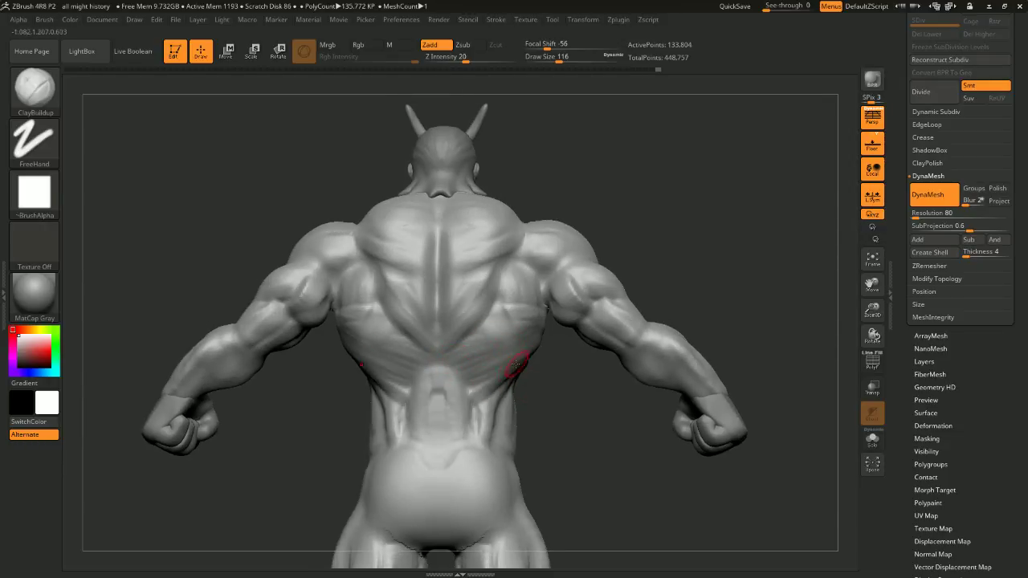
drag(604, 354, 572, 357)
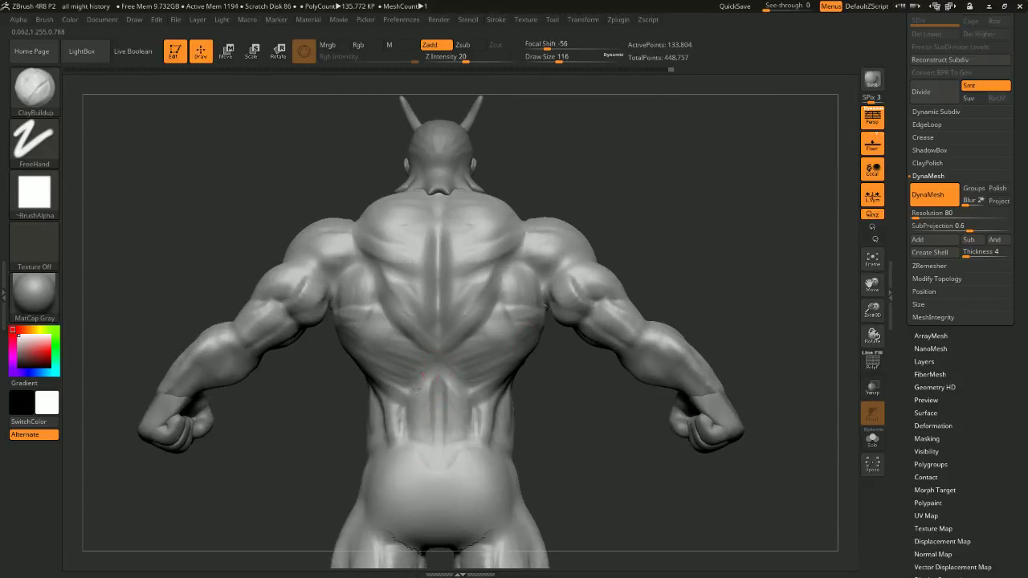
Carve the crease between the glutes with DamStandard and smooth its upper end into the lower back
mouse_move(710, 273)
alt+mouse_down()
mouse_move(716, 207)
mouse_move(713, 234)
alt+mouse_up()
key(b)
key(d)
key(s)
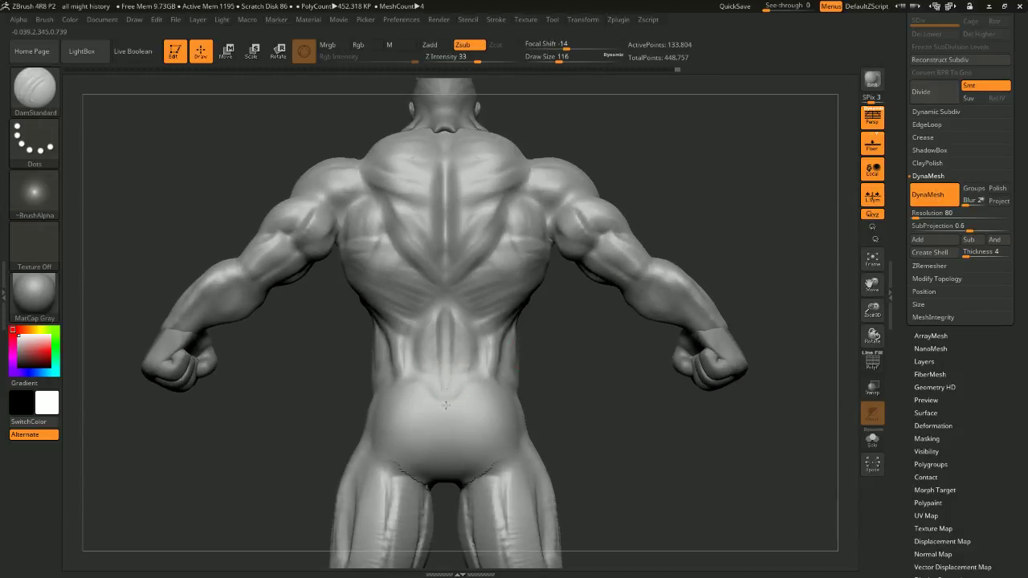
drag(443, 418, 443, 474)
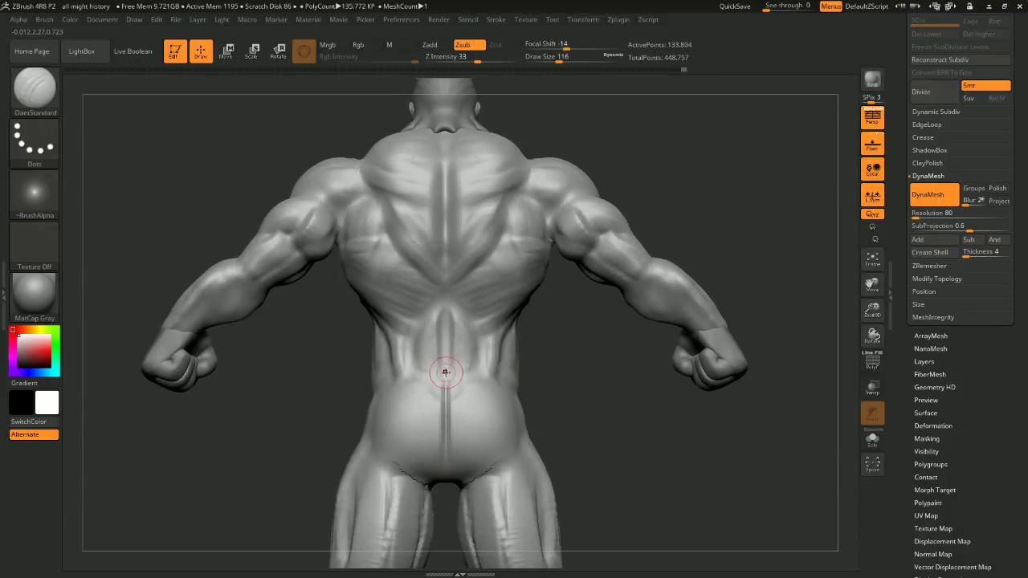
key(shift)
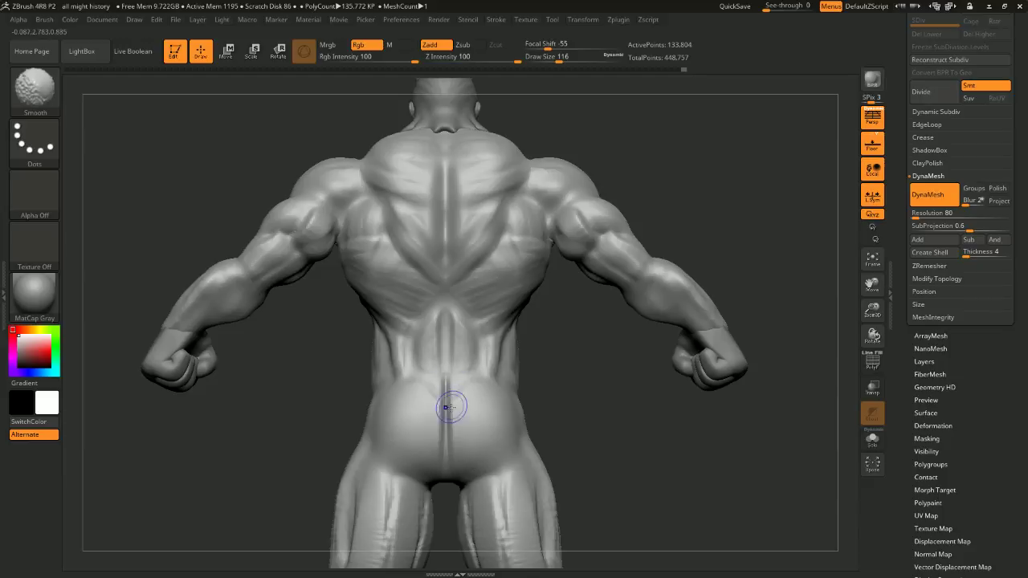
shift+drag(450, 388, 447, 377)
mouse_move(571, 378)
shift+mouse_down()
mouse_move(597, 387)
mouse_move(446, 383)
mouse_move(457, 396)
shift+mouse_up()
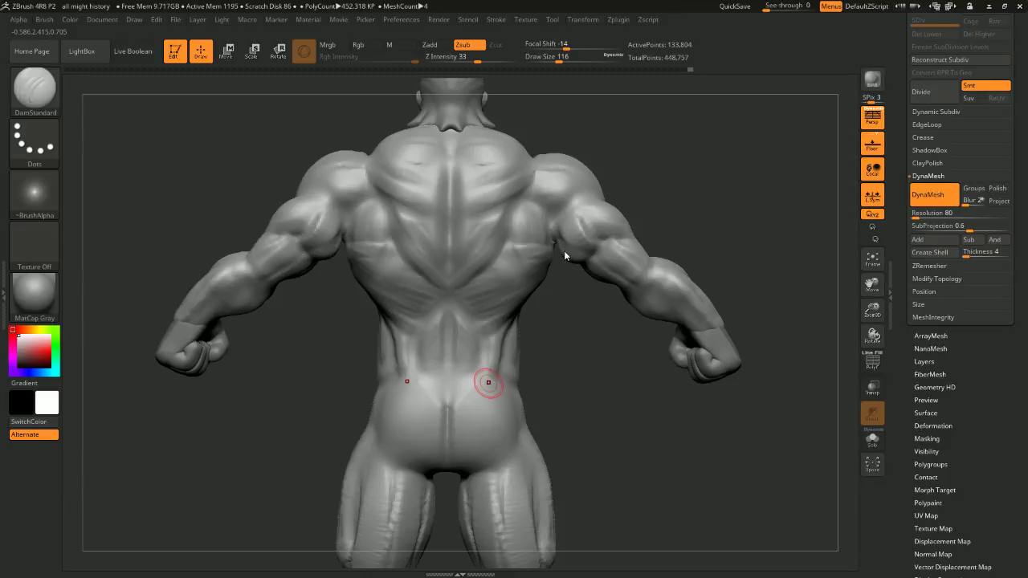
drag(585, 351, 723, 244)
drag(723, 244, 712, 256)
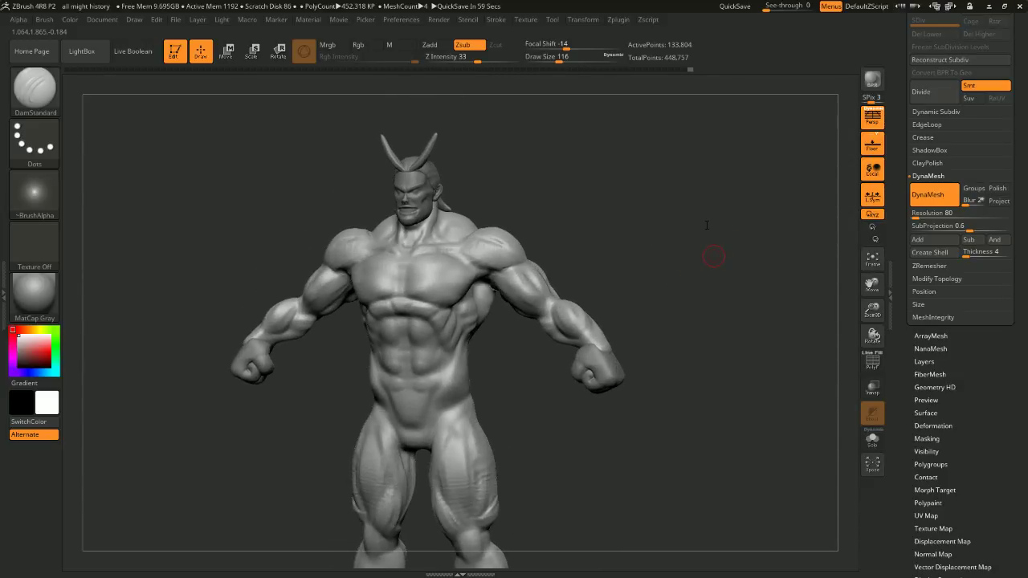
mouse_move(663, 240)
mouse_down()
mouse_move(672, 259)
mouse_move(680, 185)
mouse_move(693, 210)
mouse_move(707, 193)
mouse_move(698, 249)
mouse_move(680, 193)
mouse_up()
drag(600, 234, 587, 235)
Build up the glutes from behind with ClayBuildup at draw size 163, shaping the muscle out towards the hips
shift+drag(428, 287, 427, 289)
mouse_move(556, 234)
mouse_down()
mouse_move(622, 232)
mouse_move(629, 244)
mouse_move(594, 268)
mouse_move(603, 265)
mouse_move(579, 234)
mouse_move(553, 222)
mouse_move(476, 222)
mouse_move(487, 259)
mouse_move(519, 264)
mouse_up()
key(b)
key(c)
key(b)
key(space)
right_drag(485, 238, 505, 235)
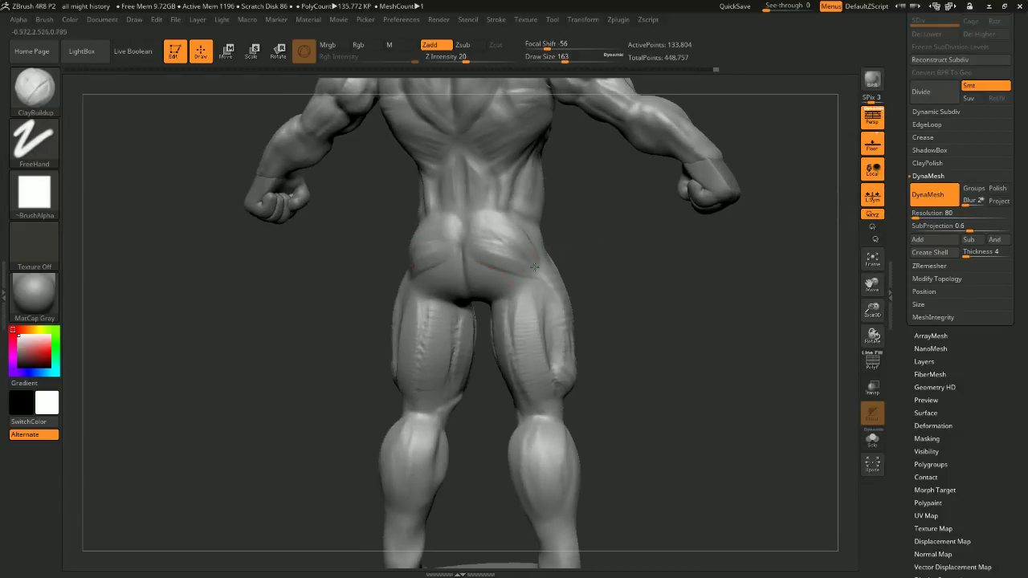
mouse_move(487, 259)
mouse_down()
mouse_move(511, 260)
mouse_move(483, 276)
mouse_move(524, 282)
mouse_up()
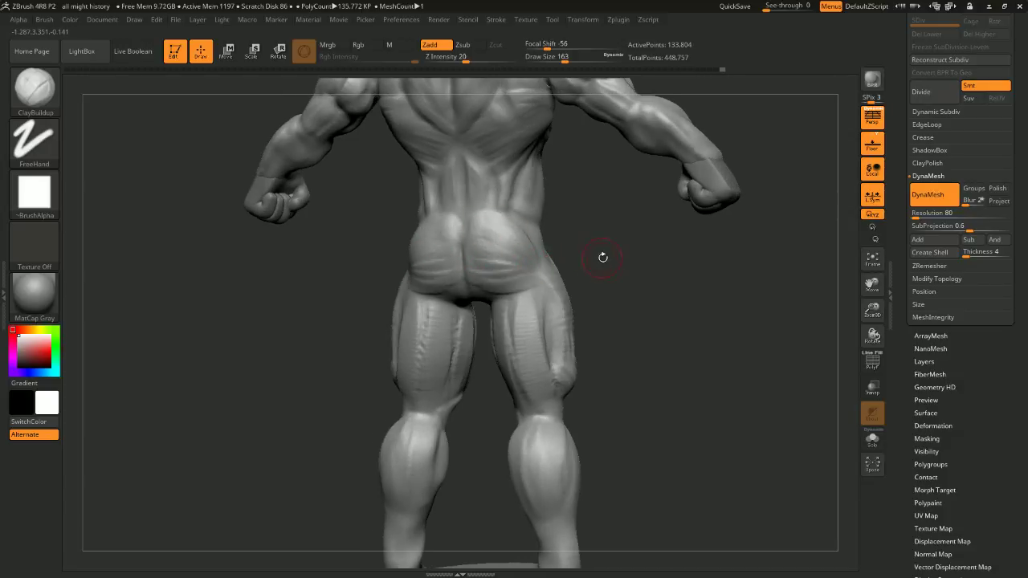
mouse_move(602, 257)
mouse_down()
mouse_move(480, 231)
mouse_move(518, 275)
mouse_up()
drag(583, 284, 632, 282)
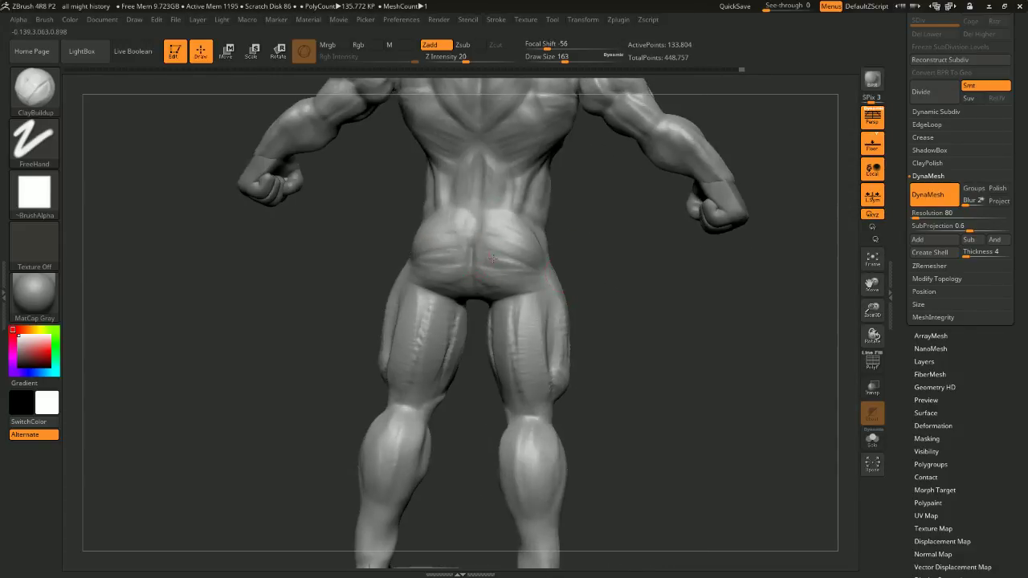
Build up the outer glutes and the hip muscles leading into the upper thighs with ClayBuildup at draw size 163
drag(497, 258, 523, 265)
drag(581, 282, 532, 274)
drag(530, 232, 543, 251)
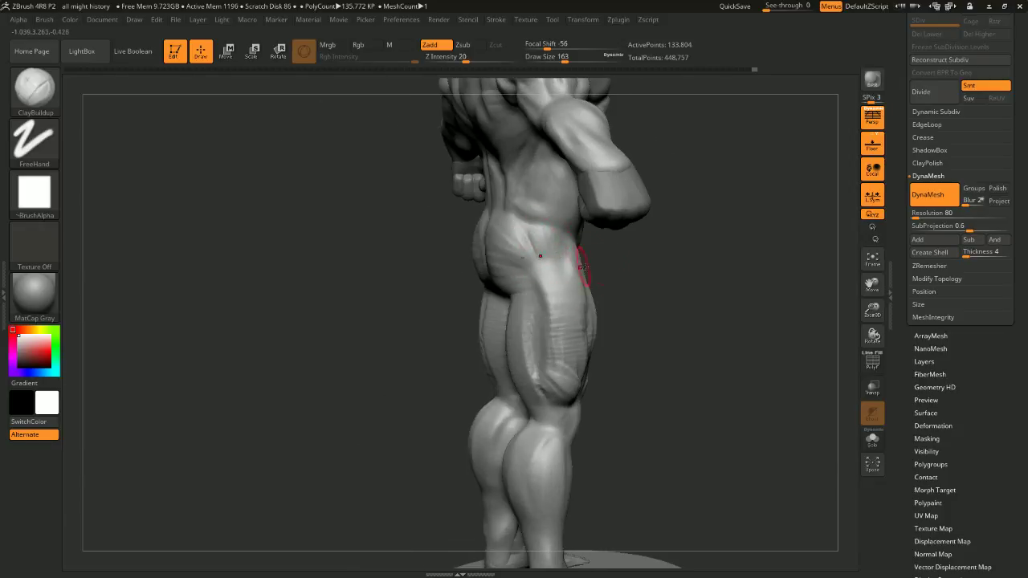
mouse_move(668, 268)
mouse_down()
mouse_move(609, 256)
mouse_move(557, 264)
mouse_up()
drag(726, 243, 688, 248)
mouse_move(587, 264)
mouse_down()
mouse_move(583, 234)
mouse_move(561, 289)
mouse_up()
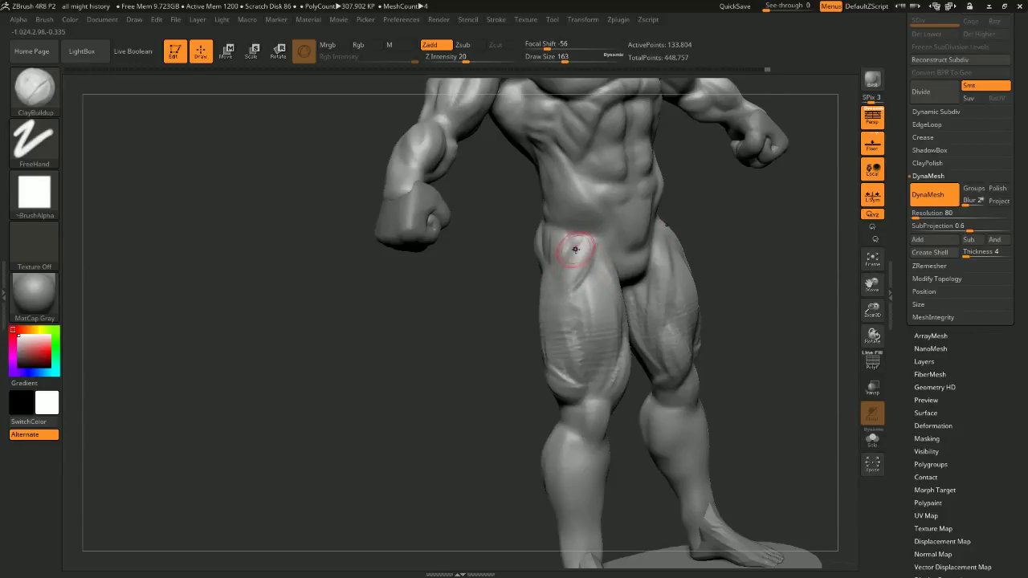
mouse_move(718, 242)
shift+mouse_down()
mouse_move(772, 256)
mouse_move(673, 182)
mouse_move(659, 129)
shift+mouse_up()
drag(675, 228, 667, 268)
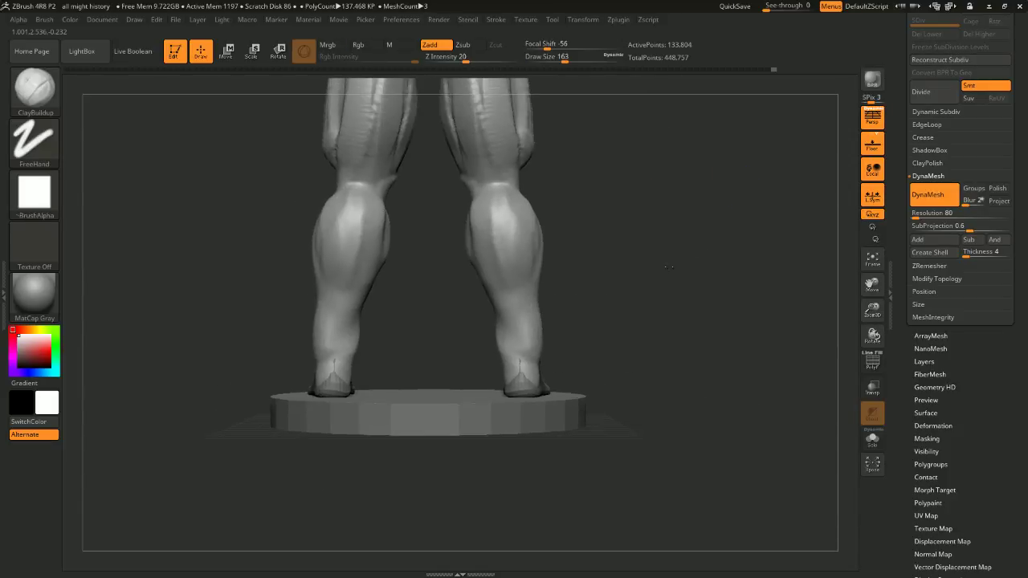
Shape the lower hamstrings and the areas behind and inside the knees with ClayBuildup at draw size 136
mouse_move(580, 299)
shift+mouse_down()
mouse_move(554, 284)
mouse_move(519, 297)
mouse_move(558, 308)
mouse_move(564, 288)
mouse_move(633, 232)
shift+mouse_up()
alt+drag(633, 232, 638, 271)
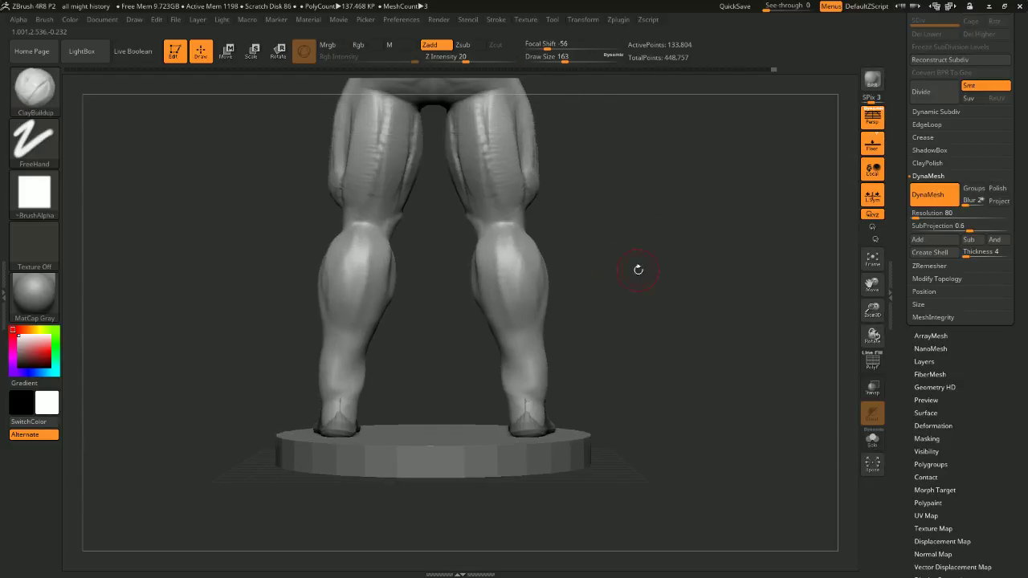
key(space)
mouse_move(578, 250)
mouse_down()
mouse_move(587, 240)
mouse_move(547, 248)
mouse_move(458, 189)
mouse_up()
key(space)
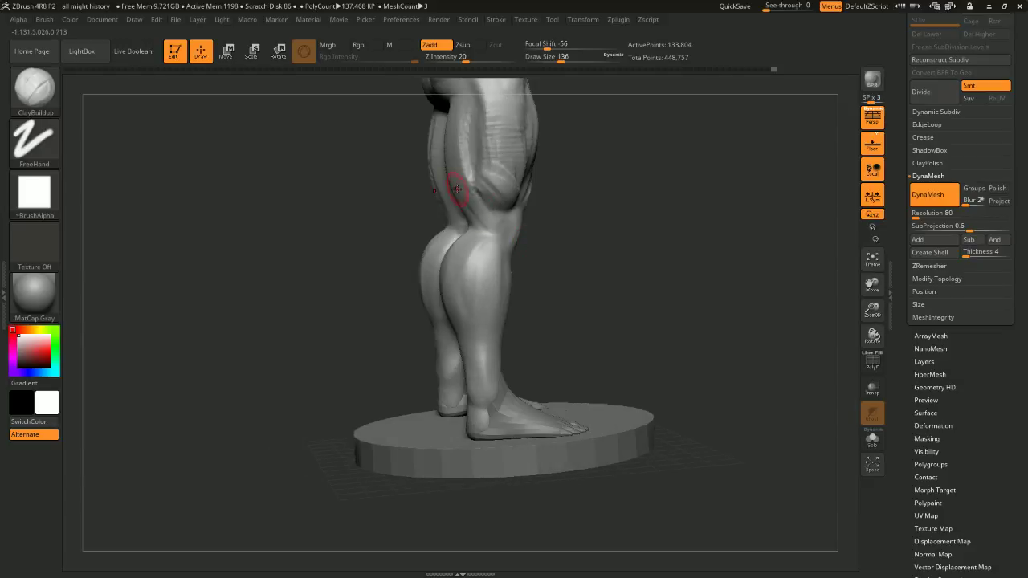
mouse_move(570, 257)
mouse_down()
mouse_move(497, 232)
mouse_move(505, 238)
mouse_up()
drag(632, 236, 739, 223)
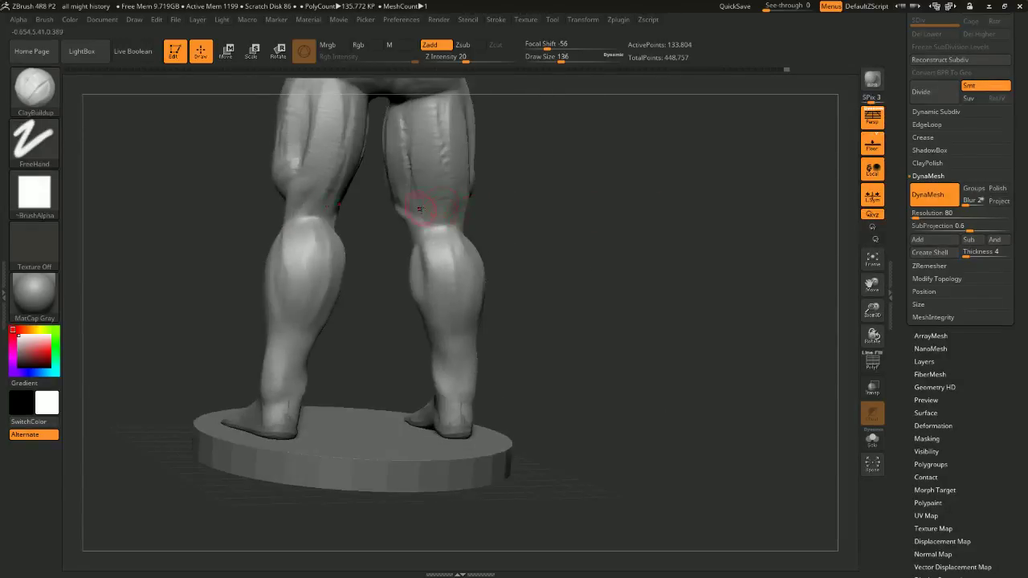
drag(370, 222, 422, 231)
drag(495, 238, 612, 212)
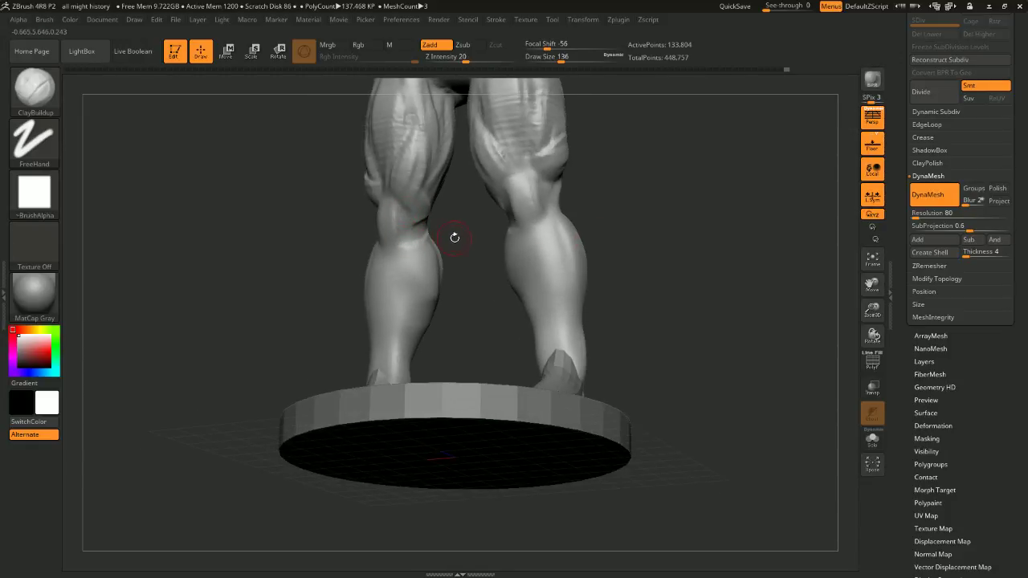
Add volume to the backs of the calves with ClayBuildup at draw size 187
mouse_move(455, 238)
mouse_down()
mouse_move(408, 209)
mouse_move(516, 236)
mouse_move(535, 202)
mouse_move(584, 217)
mouse_move(410, 175)
mouse_move(518, 224)
mouse_move(427, 200)
mouse_move(474, 244)
mouse_move(565, 225)
mouse_move(533, 230)
mouse_move(537, 241)
mouse_move(432, 232)
mouse_move(454, 240)
mouse_up()
key(ctrl)
key(space)
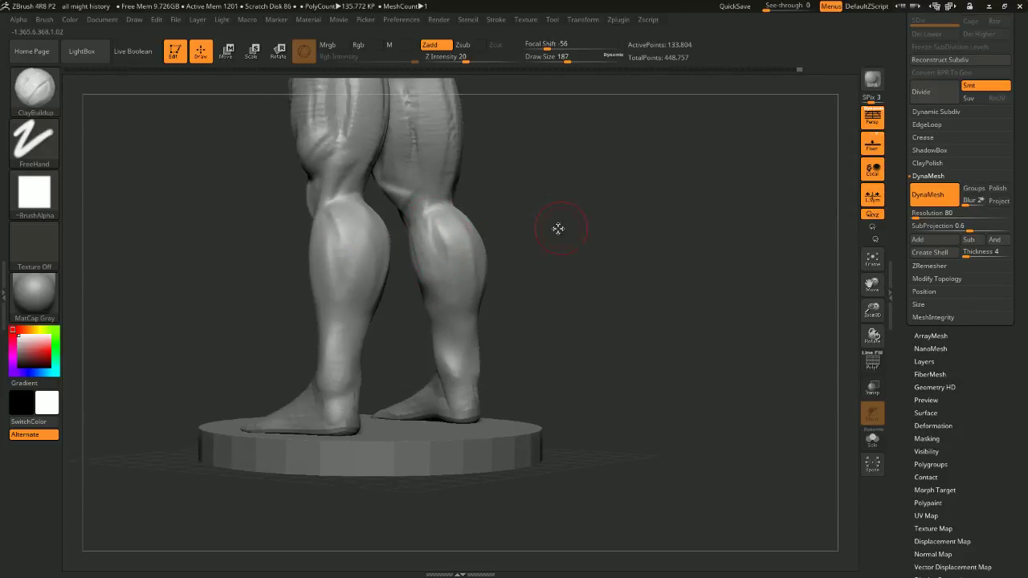
key(space)
mouse_move(561, 228)
mouse_down()
mouse_move(571, 223)
mouse_move(431, 220)
mouse_up()
drag(434, 274, 518, 296)
mouse_move(452, 325)
mouse_down()
mouse_move(544, 265)
mouse_move(573, 268)
mouse_up()
Fill out the outer calves and lower legs with ClayBuildup at draw size 286, smoothing the strokes into the surrounding surface
key(space)
drag(562, 257, 579, 274)
drag(438, 258, 417, 237)
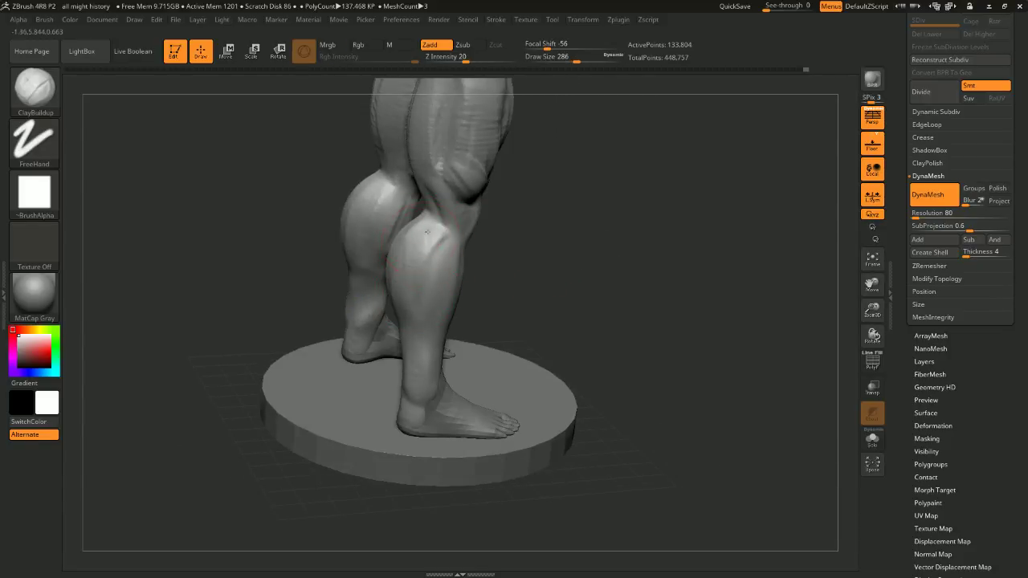
mouse_move(413, 275)
shift+mouse_down()
mouse_move(421, 241)
mouse_move(423, 298)
shift+mouse_up()
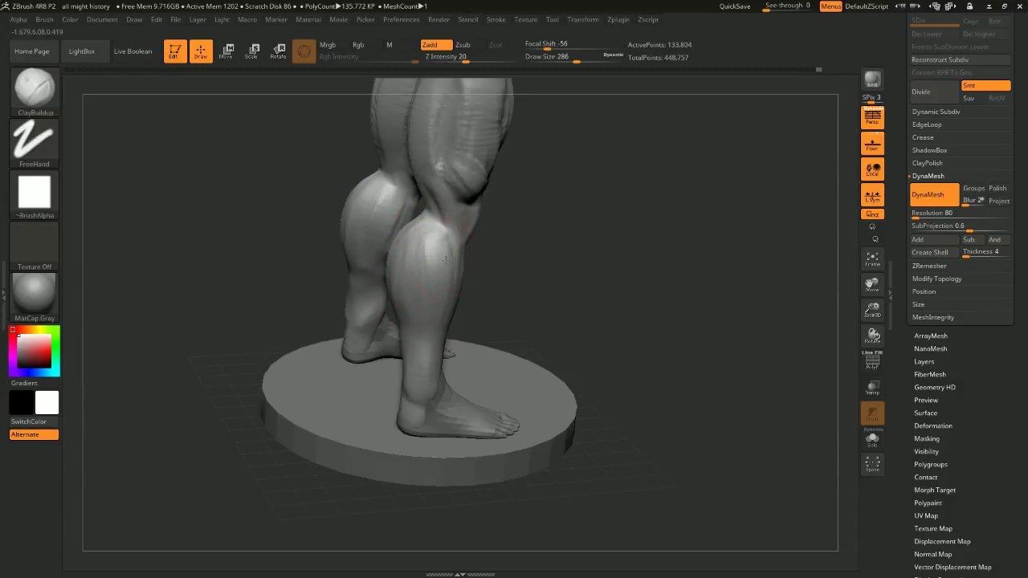
drag(623, 365, 446, 321)
mouse_move(447, 242)
mouse_down()
mouse_move(523, 222)
mouse_move(418, 261)
mouse_move(382, 241)
mouse_move(344, 286)
mouse_move(356, 306)
mouse_move(371, 275)
mouse_move(395, 273)
mouse_up()
shift+drag(482, 253, 516, 207)
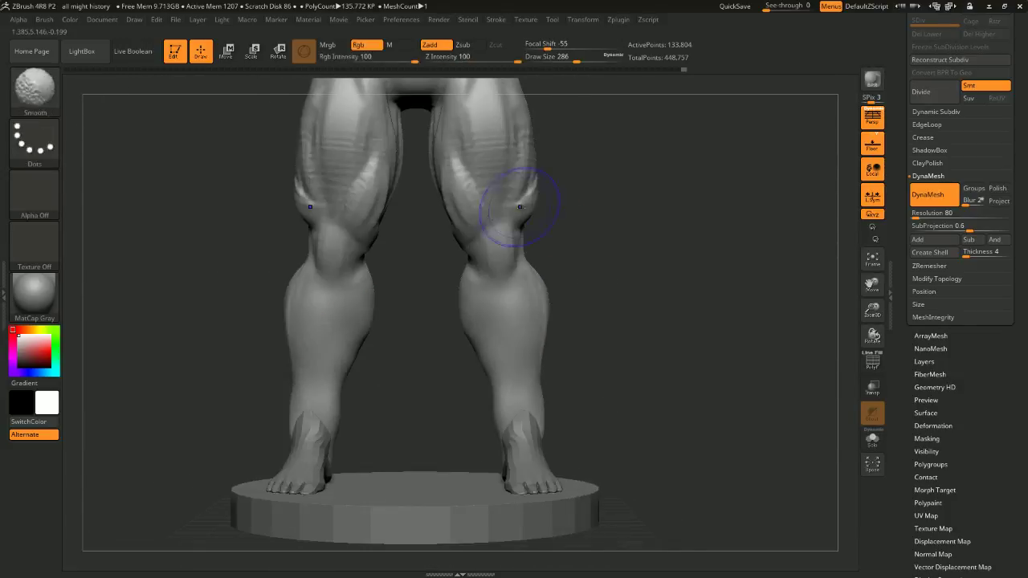
mouse_move(411, 361)
shift+mouse_down()
mouse_move(453, 347)
mouse_move(457, 361)
mouse_move(522, 357)
shift+mouse_up()
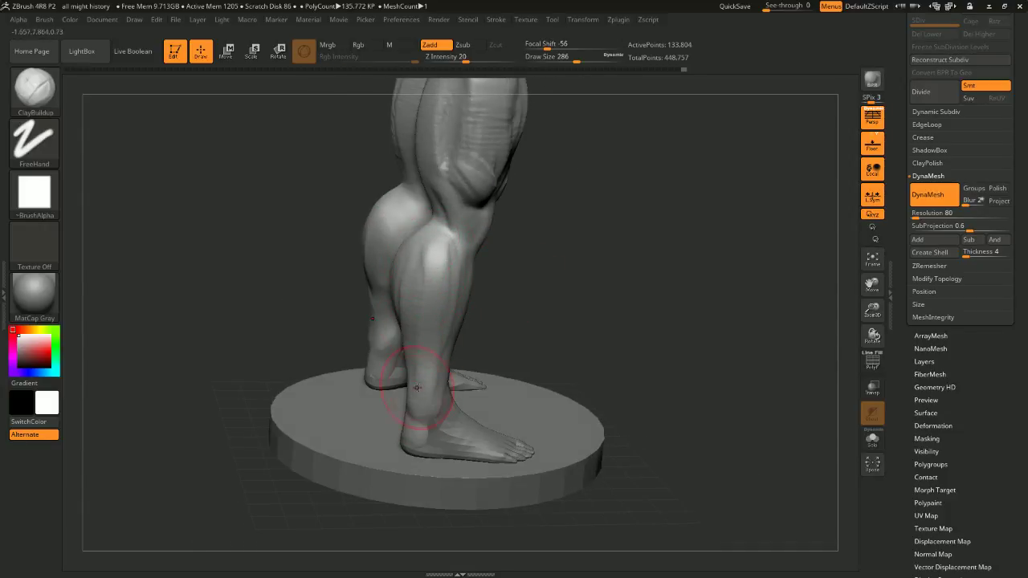
mouse_move(329, 342)
mouse_down()
mouse_move(395, 347)
mouse_move(400, 384)
mouse_move(374, 380)
mouse_up()
mouse_move(472, 331)
mouse_down()
mouse_move(562, 298)
mouse_move(498, 294)
mouse_move(549, 273)
mouse_move(590, 305)
mouse_move(592, 335)
mouse_move(423, 339)
mouse_move(601, 349)
mouse_move(571, 367)
mouse_move(532, 340)
mouse_move(543, 324)
mouse_move(413, 257)
mouse_move(388, 265)
mouse_move(410, 309)
mouse_move(402, 271)
mouse_move(403, 312)
mouse_move(409, 297)
mouse_up()
Build up the upper calf muscles just below the back of the knees with ClayBuildup at draw size 192
key(space)
mouse_move(591, 277)
mouse_down()
mouse_move(517, 286)
mouse_move(514, 265)
mouse_up()
alt+drag(438, 249, 526, 304)
mouse_move(497, 365)
mouse_down()
mouse_move(446, 315)
mouse_move(510, 308)
mouse_up()
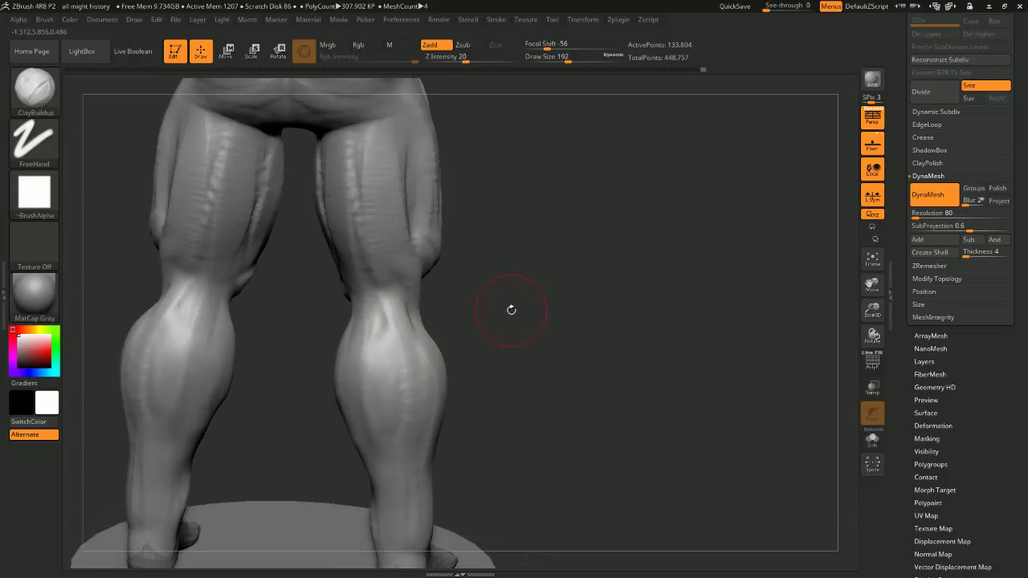
Carve the central groove between the two calf heads and their lower edge with DamStandard at draw size 192
key(b)
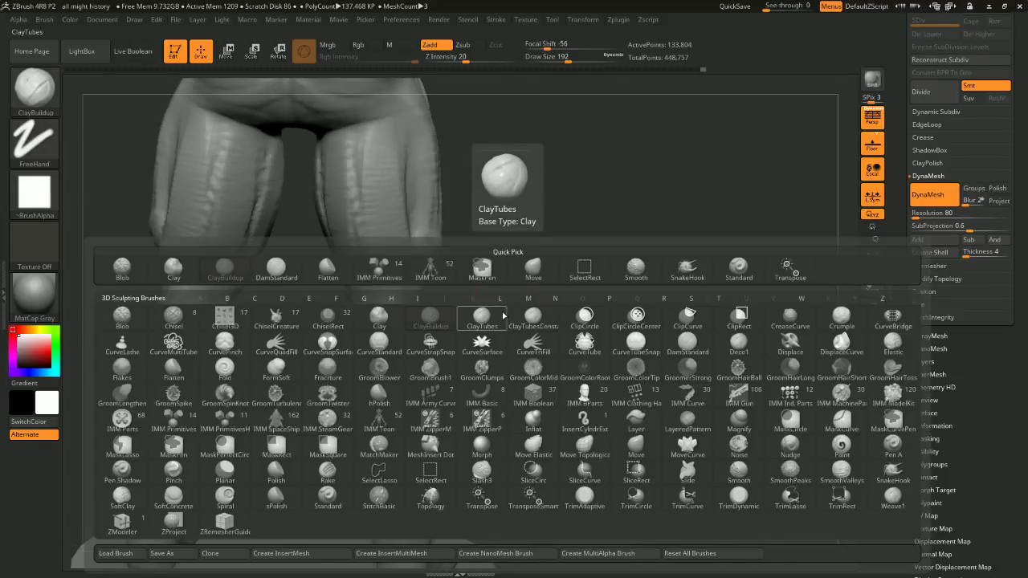
key(d)
key(s)
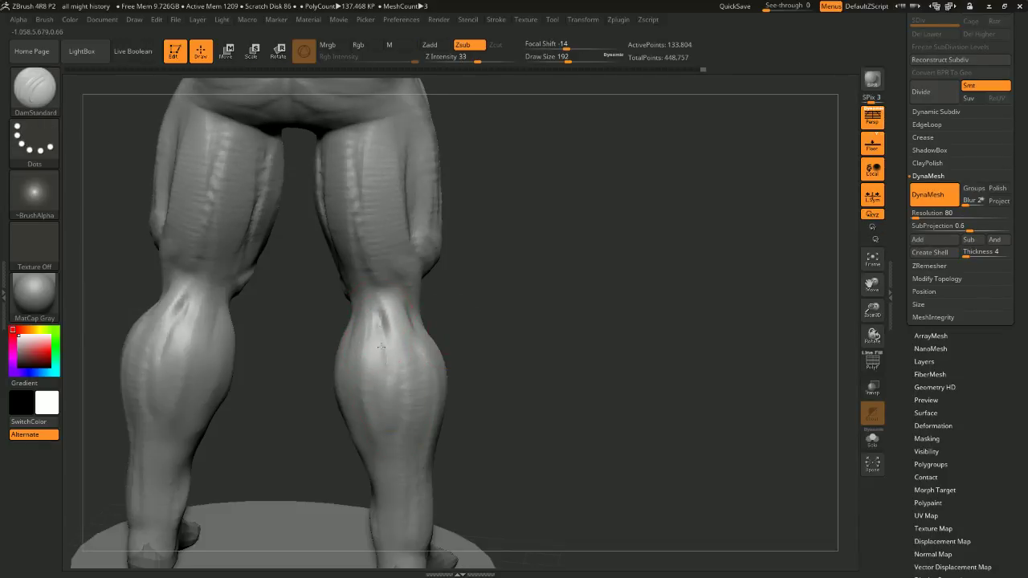
drag(382, 347, 380, 372)
drag(382, 310, 381, 413)
mouse_move(468, 417)
alt+mouse_down()
mouse_move(468, 319)
mouse_move(447, 325)
alt+mouse_up()
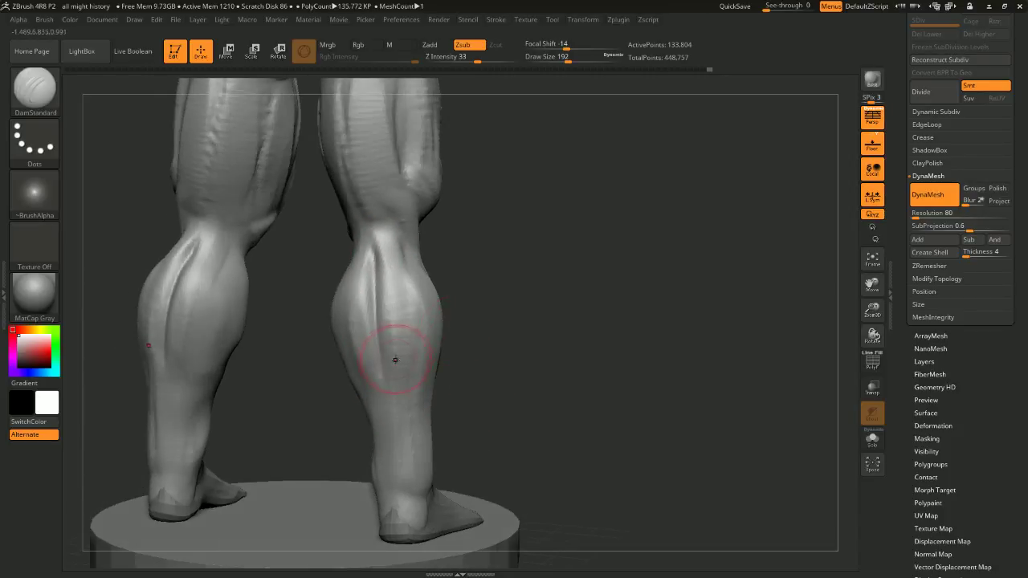
mouse_move(390, 352)
mouse_down()
mouse_move(407, 375)
mouse_move(375, 379)
mouse_move(445, 349)
mouse_move(374, 368)
mouse_move(379, 356)
mouse_move(412, 395)
mouse_up()
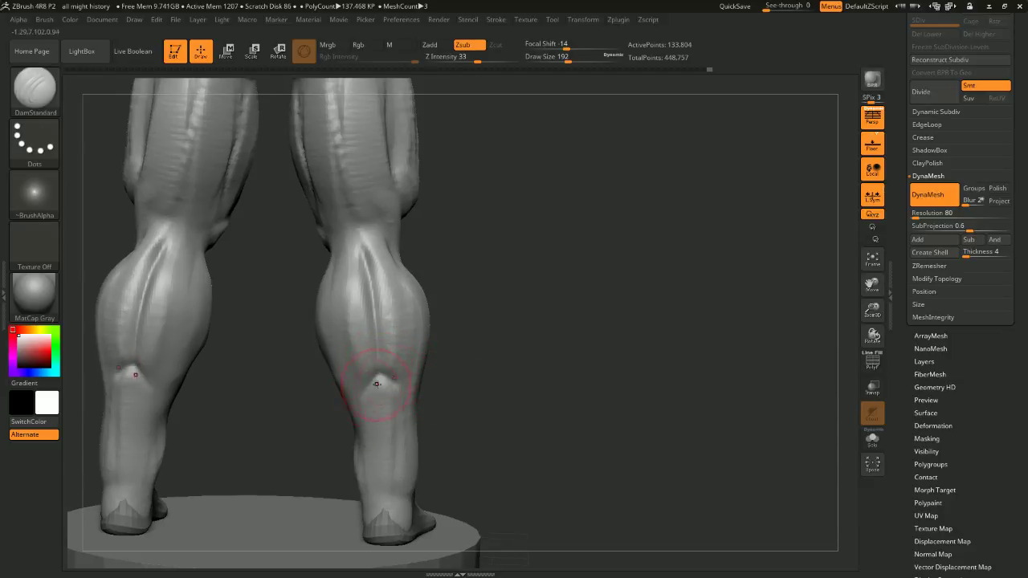
Carve the outer calf separations and the lines running down beside the Achilles tendon with DamStandard
mouse_move(445, 366)
mouse_down()
mouse_move(533, 300)
mouse_move(551, 301)
mouse_move(519, 311)
mouse_move(519, 257)
mouse_move(562, 298)
mouse_move(551, 264)
mouse_move(552, 313)
mouse_move(522, 281)
mouse_move(544, 270)
mouse_move(511, 313)
mouse_move(346, 280)
mouse_move(394, 273)
mouse_move(401, 241)
mouse_up()
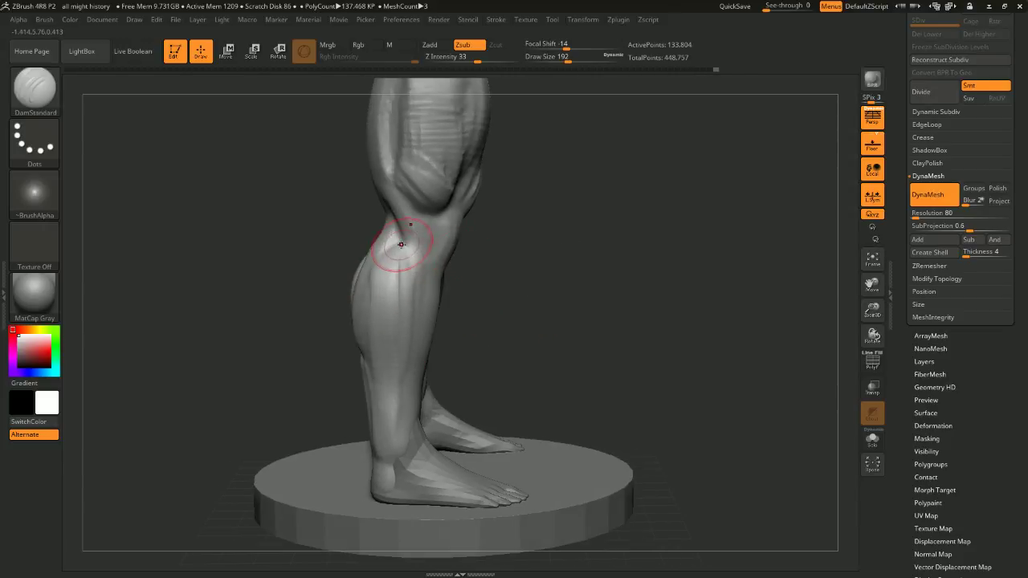
drag(509, 280, 390, 340)
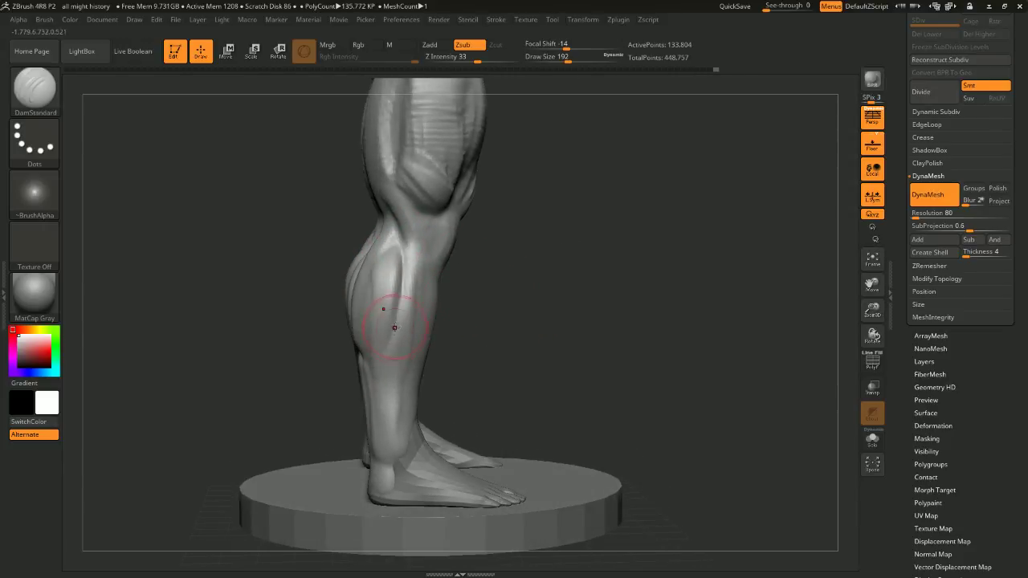
drag(470, 341, 294, 322)
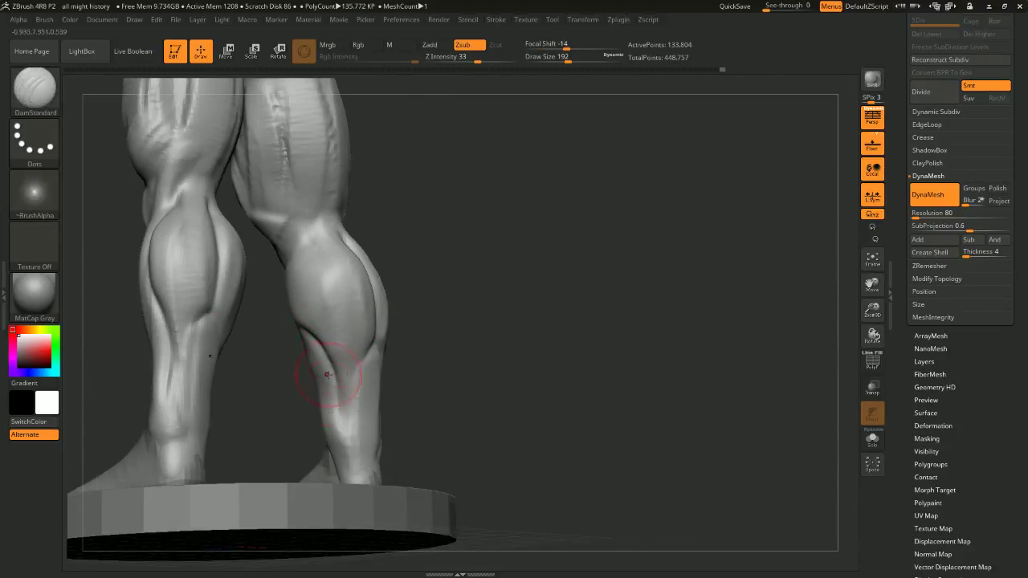
mouse_move(422, 402)
mouse_down()
mouse_move(474, 398)
mouse_move(346, 402)
mouse_move(356, 451)
mouse_move(364, 464)
mouse_move(464, 474)
mouse_up()
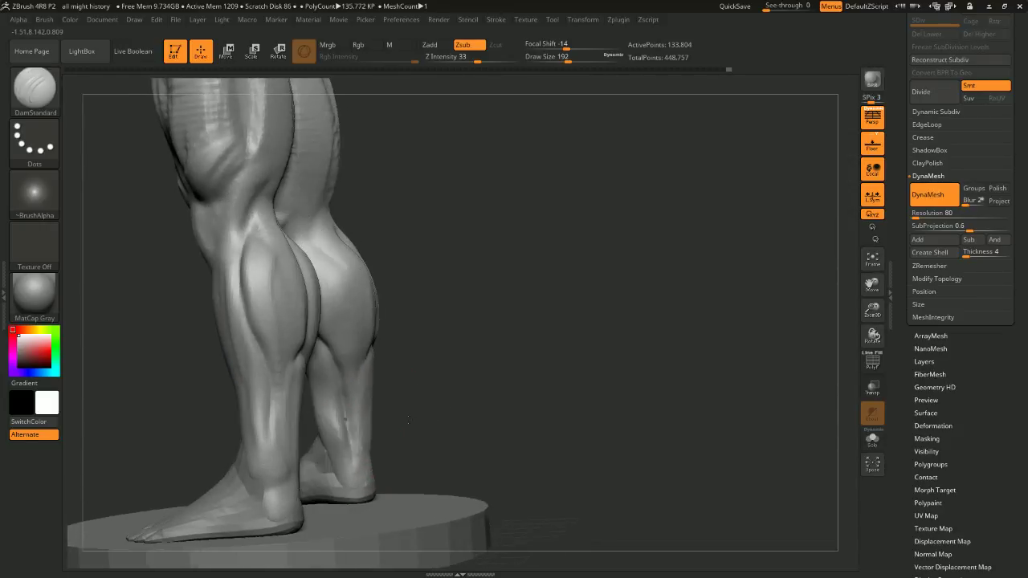
mouse_move(402, 440)
mouse_down()
mouse_move(457, 416)
mouse_move(423, 415)
mouse_move(406, 395)
mouse_move(396, 255)
mouse_move(365, 239)
mouse_up()
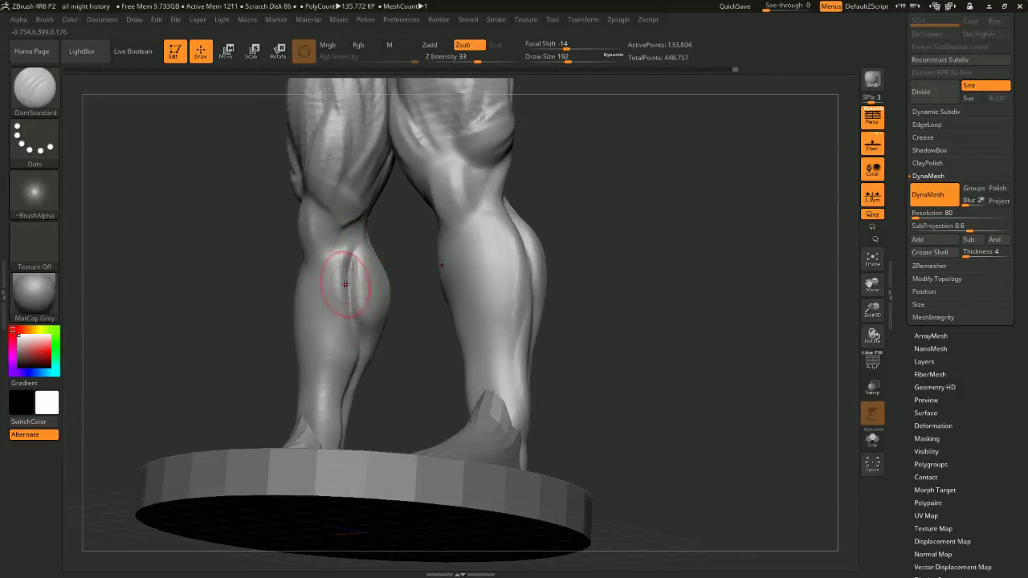
Define the inner calf muscles with DamStandard, carving creases along the inner shin down towards the ankle
drag(366, 392, 464, 364)
drag(616, 296, 629, 298)
shift+drag(426, 304, 404, 306)
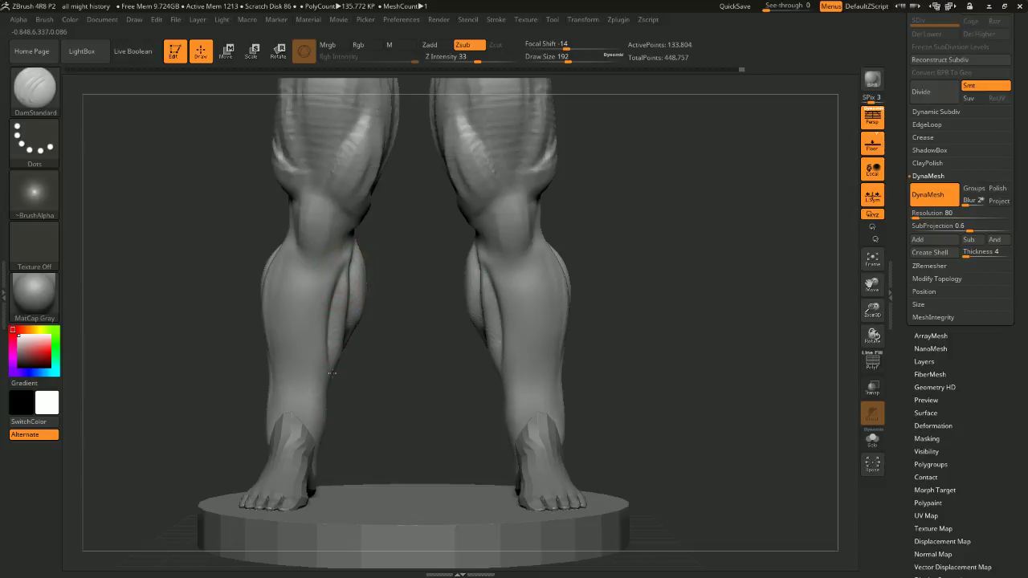
drag(380, 405, 396, 315)
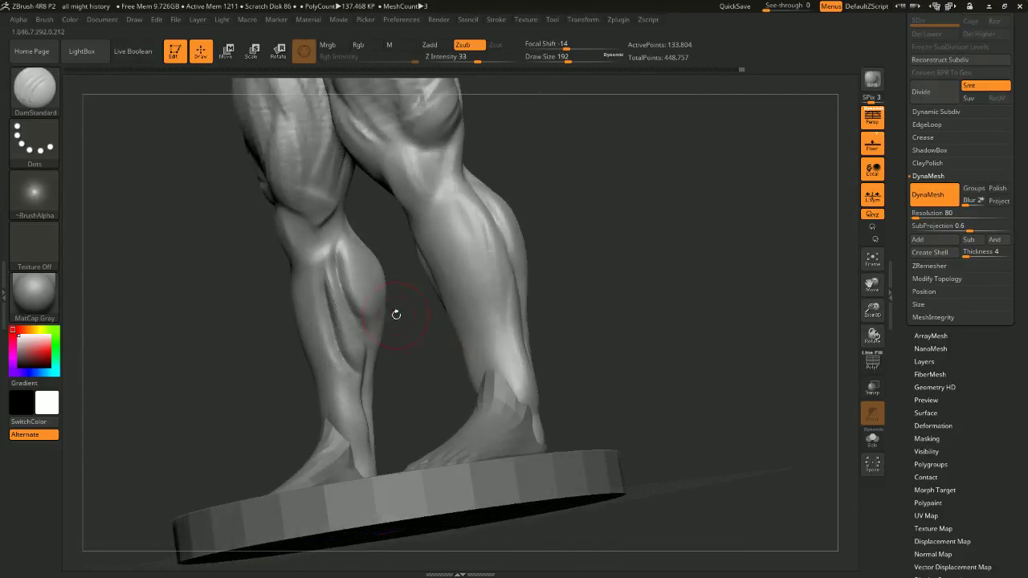
drag(386, 387, 455, 370)
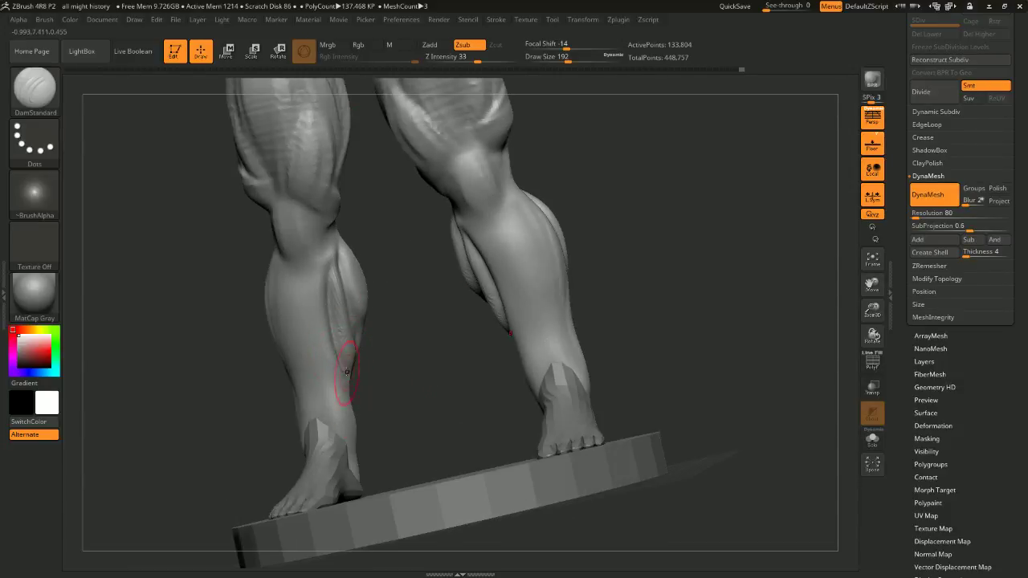
drag(372, 393, 529, 327)
drag(509, 333, 359, 379)
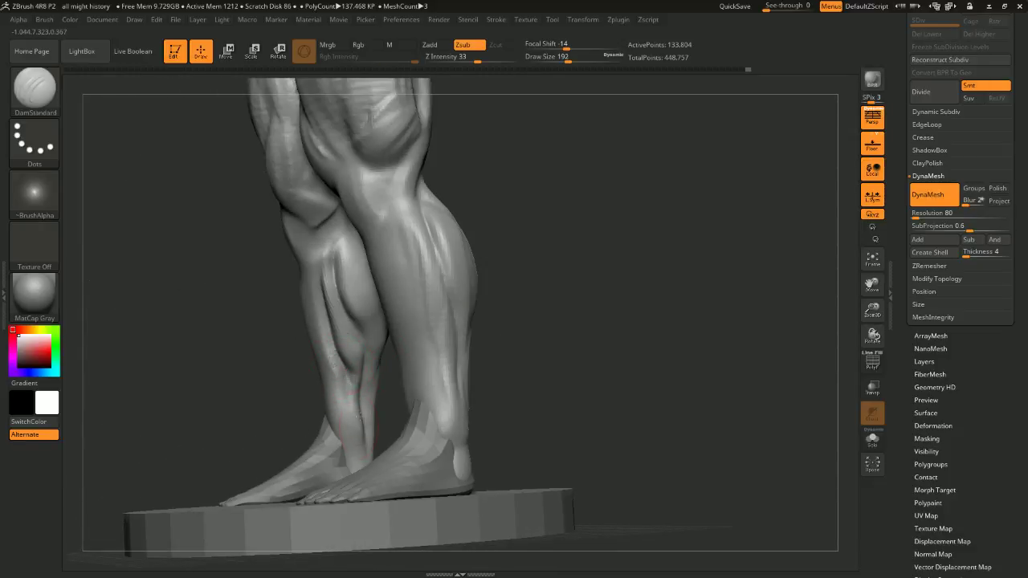
mouse_move(361, 419)
mouse_down()
mouse_move(390, 367)
mouse_move(381, 384)
mouse_move(370, 374)
mouse_move(348, 330)
mouse_up()
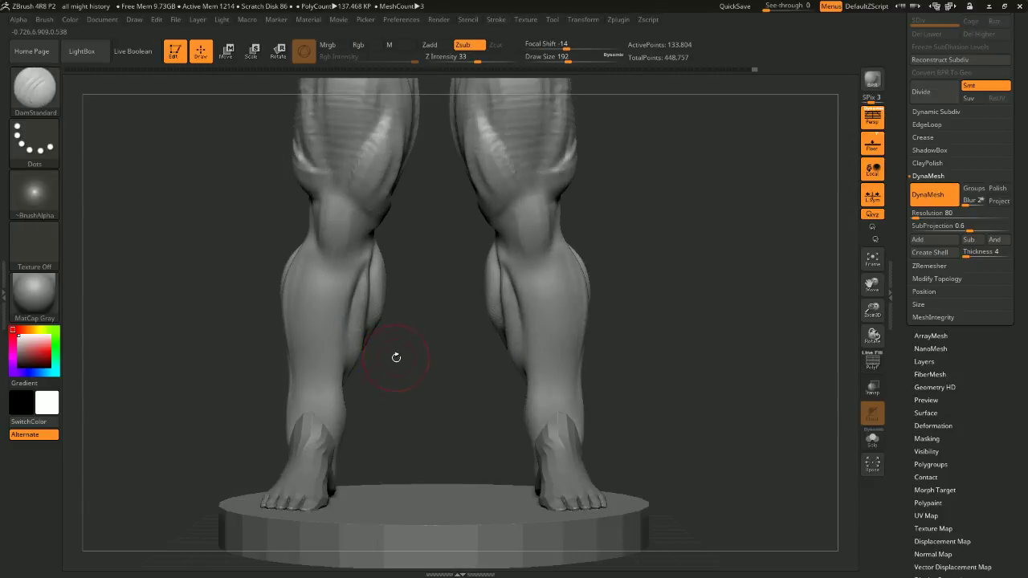
Carve the muscle lines down the front of the shins from below the knee to the ankle with DamStandard
drag(395, 356, 424, 325)
mouse_move(363, 269)
shift+mouse_down()
mouse_move(395, 324)
mouse_move(348, 312)
mouse_move(298, 370)
shift+mouse_up()
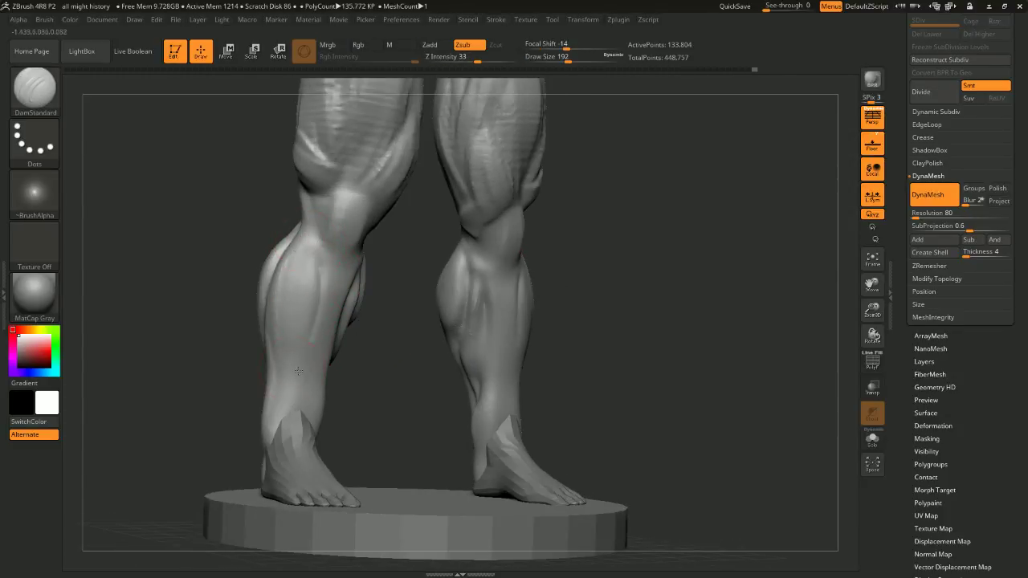
drag(322, 327, 298, 397)
drag(316, 302, 279, 429)
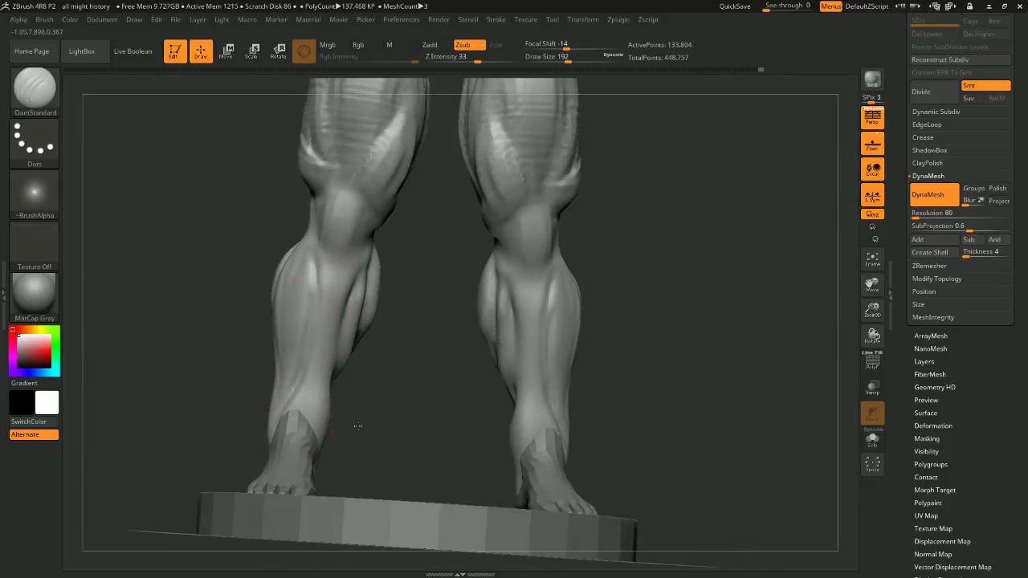
shift+drag(355, 424, 377, 416)
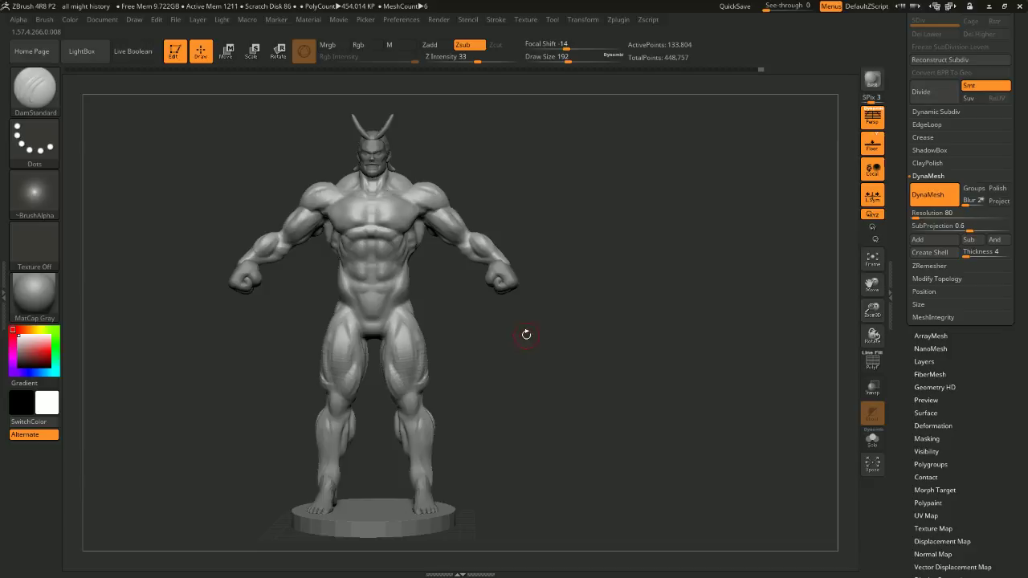
Examine the whole figure's proportions and muscle forms from the front and the back
mouse_move(528, 333)
mouse_down()
mouse_move(503, 324)
mouse_move(518, 376)
mouse_up()
mouse_move(517, 375)
shift+mouse_down()
mouse_move(539, 371)
mouse_move(591, 273)
shift+mouse_up()
alt+drag(528, 289, 516, 356)
drag(601, 215, 643, 228)
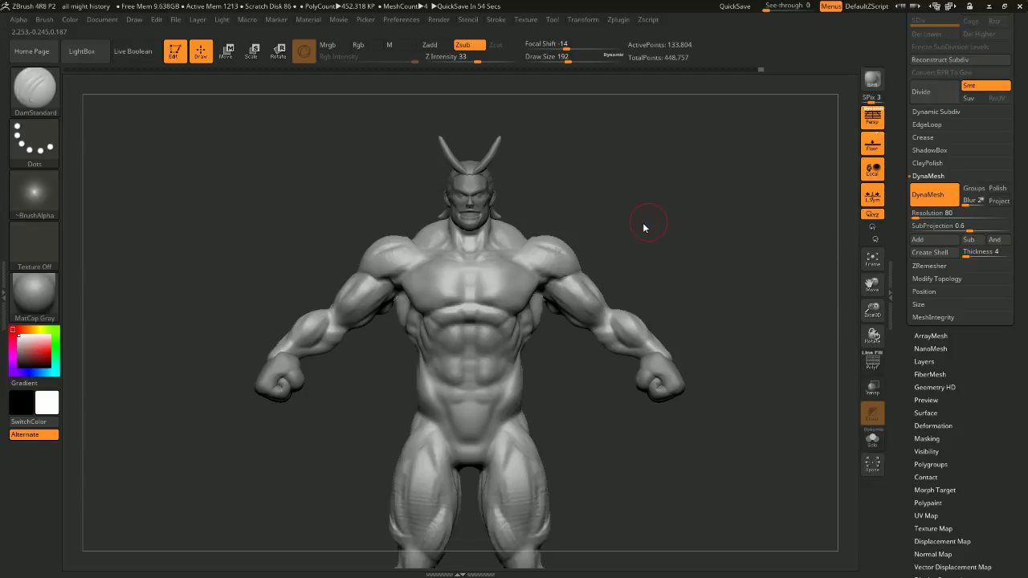
drag(672, 241, 752, 217)
alt+drag(725, 252, 661, 354)
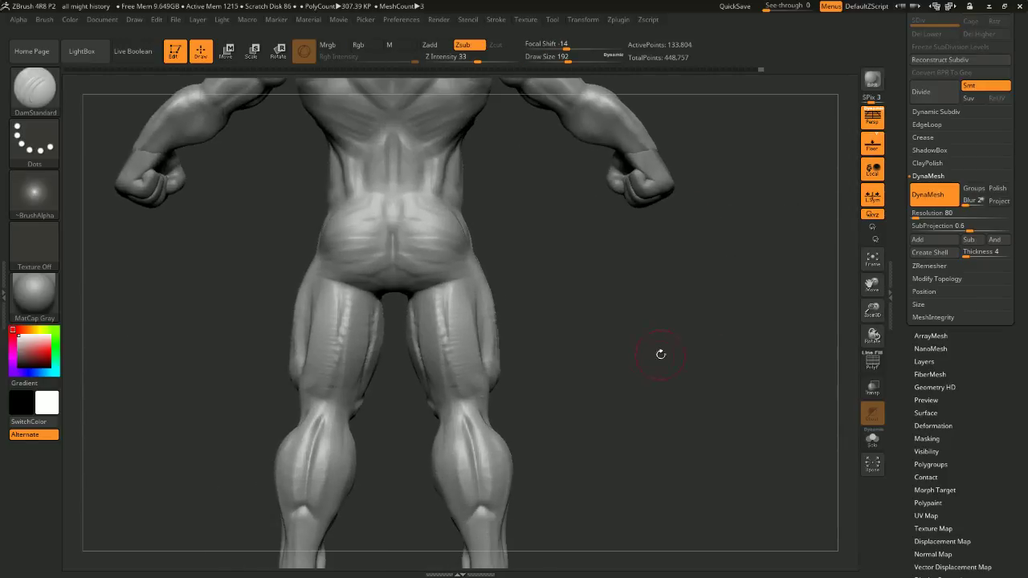
alt+drag(595, 282, 619, 335)
mouse_move(550, 272)
alt+mouse_down()
mouse_move(563, 331)
mouse_move(568, 311)
mouse_move(521, 303)
alt+mouse_up()
Carve the V-shaped border between the lower back and the glutes with DamStandard at draw size 136
key(space)
drag(440, 308, 412, 339)
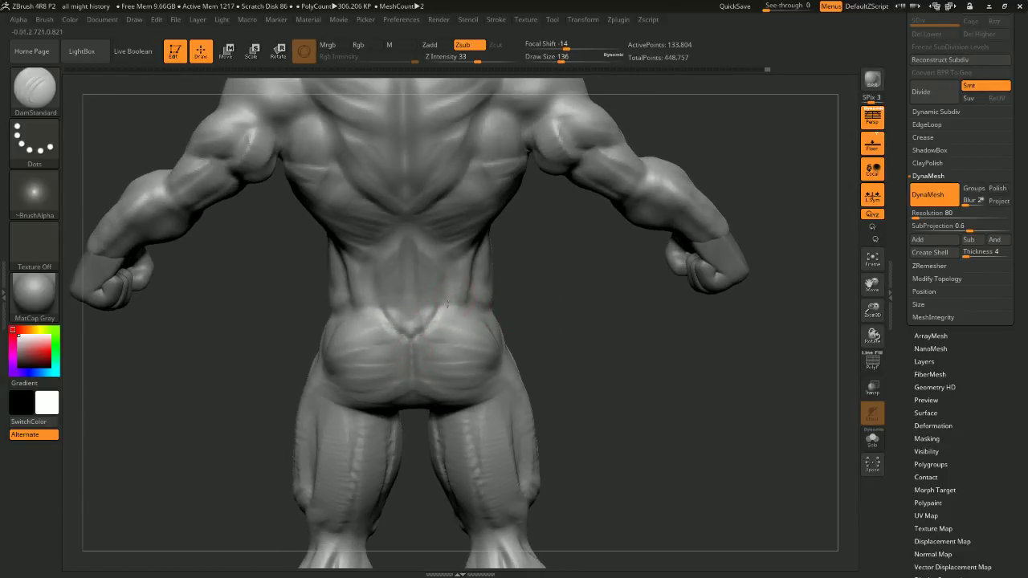
drag(519, 291, 634, 314)
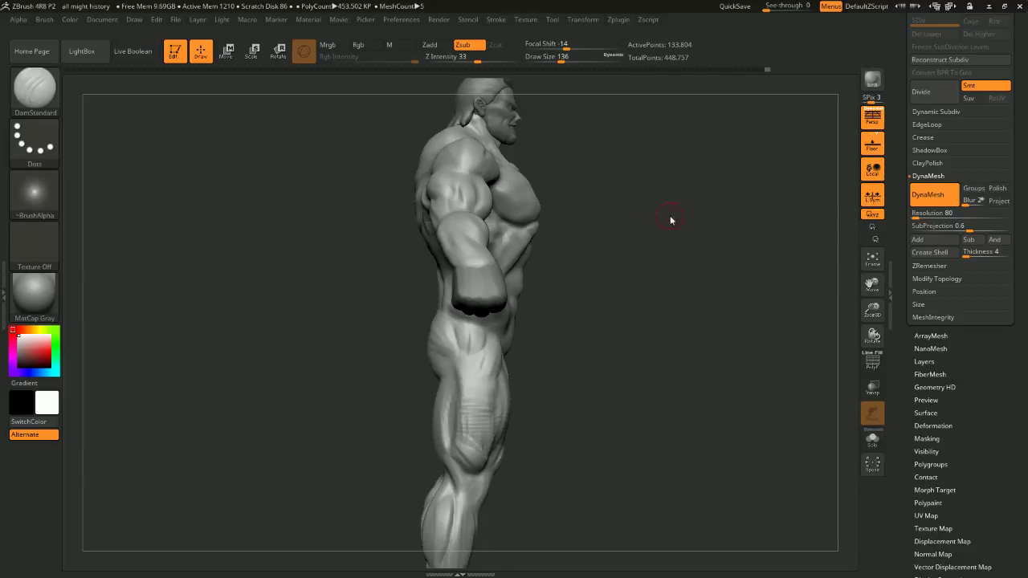
mouse_move(670, 220)
mouse_down()
mouse_move(678, 208)
mouse_move(668, 245)
mouse_up()
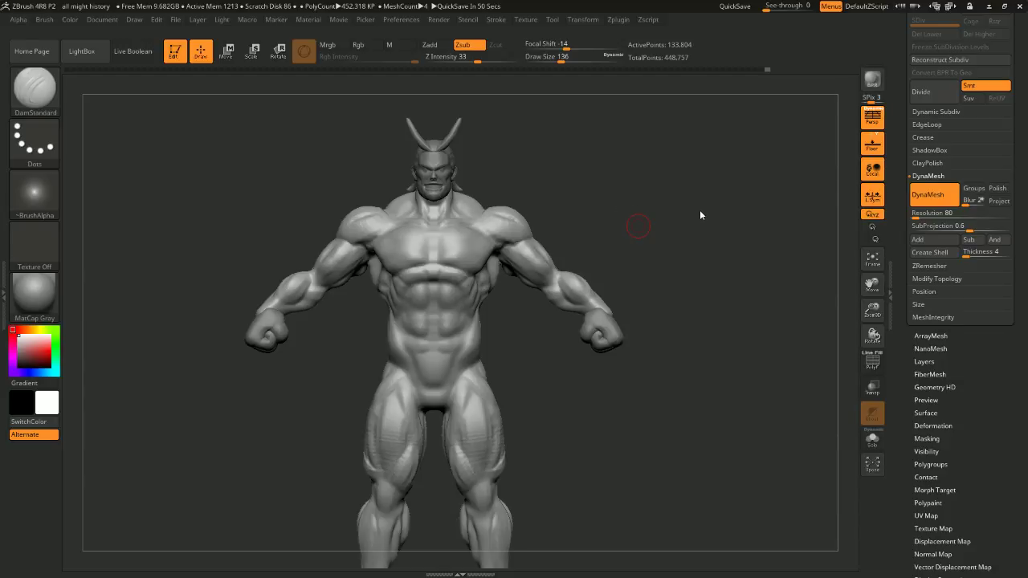
Sharpen the midline of the chest and abdomen with the Pinch brush at draw size 274
mouse_move(704, 235)
mouse_down()
mouse_move(727, 236)
mouse_move(712, 241)
mouse_move(670, 184)
mouse_up()
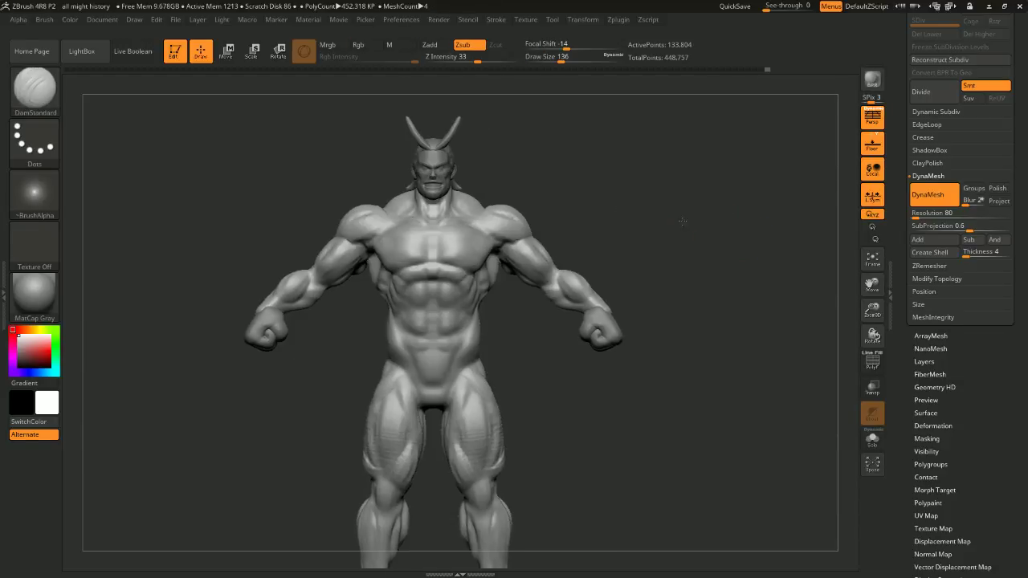
key(f)
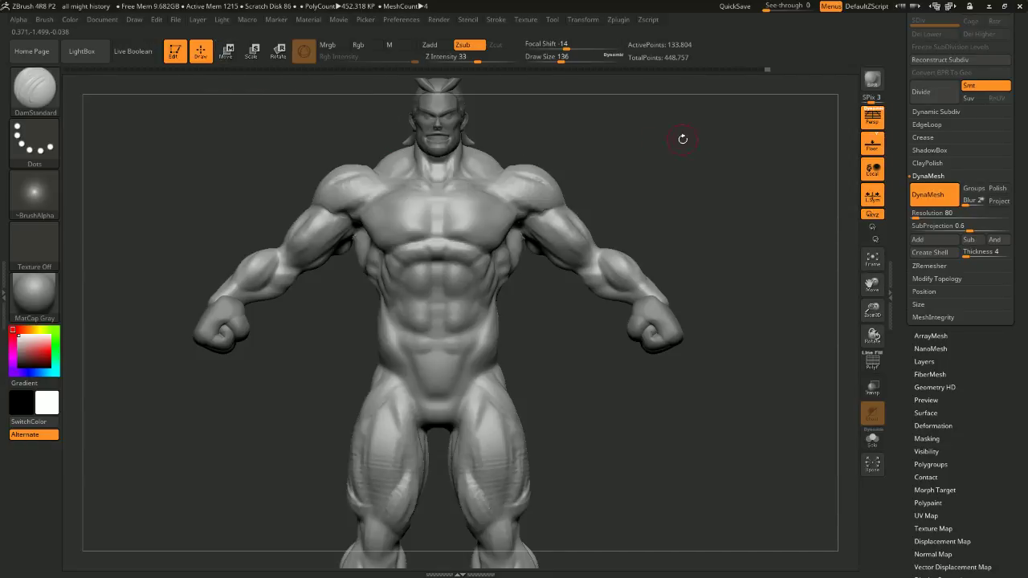
alt+drag(696, 141, 650, 225)
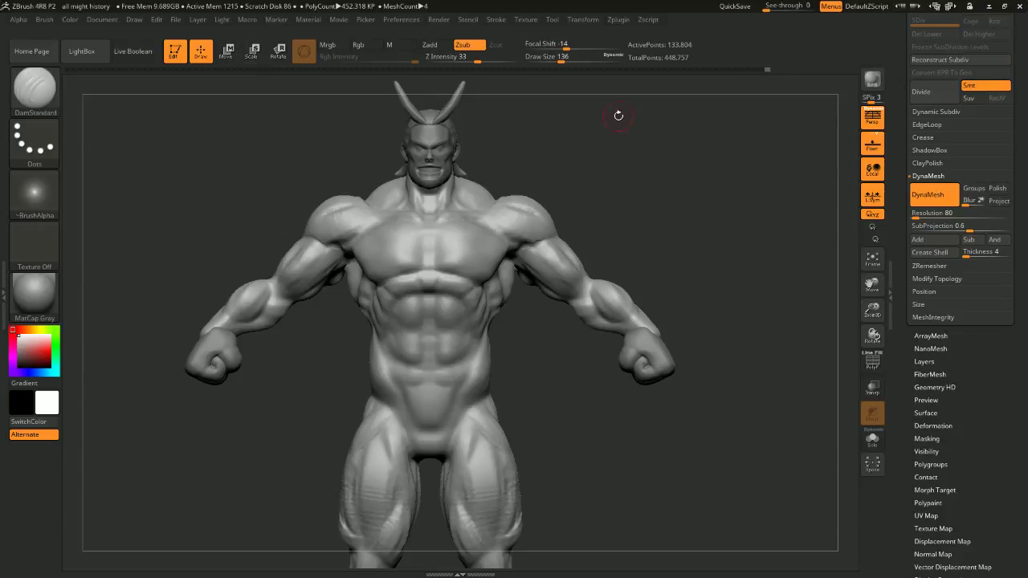
key(b)
key(m)
key(v)
key(space)
drag(596, 126, 612, 127)
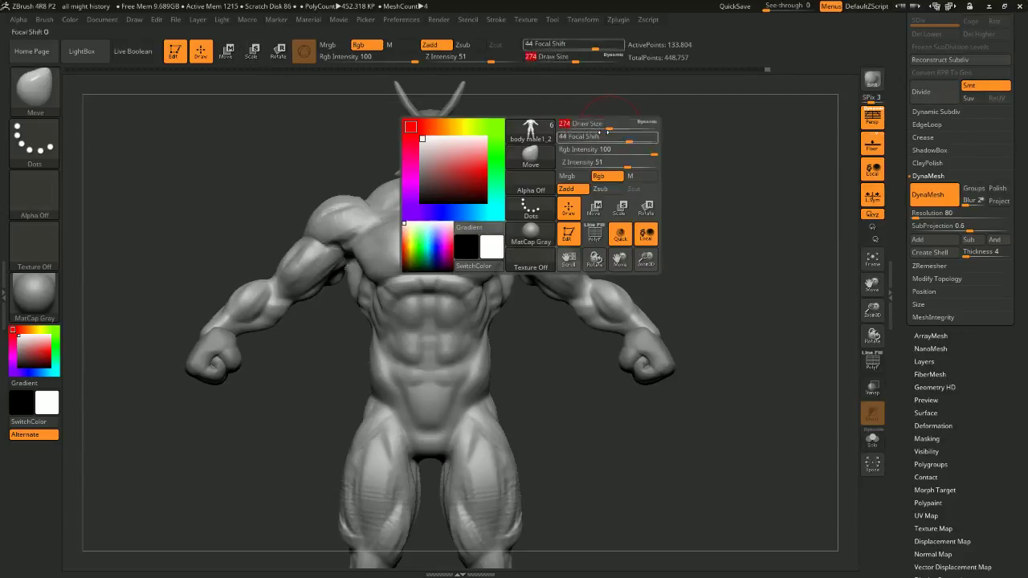
key(b)
key(p)
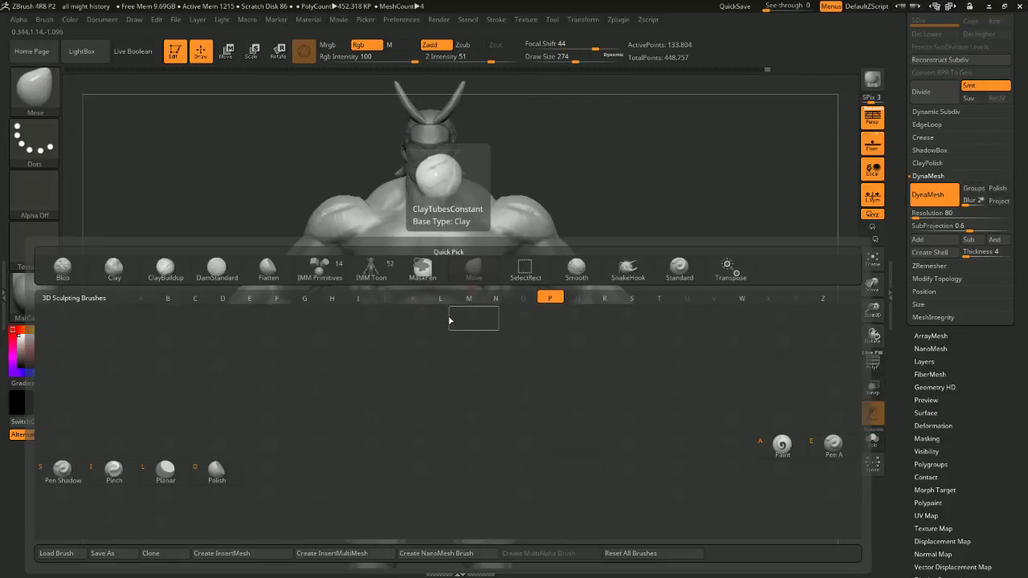
key(i)
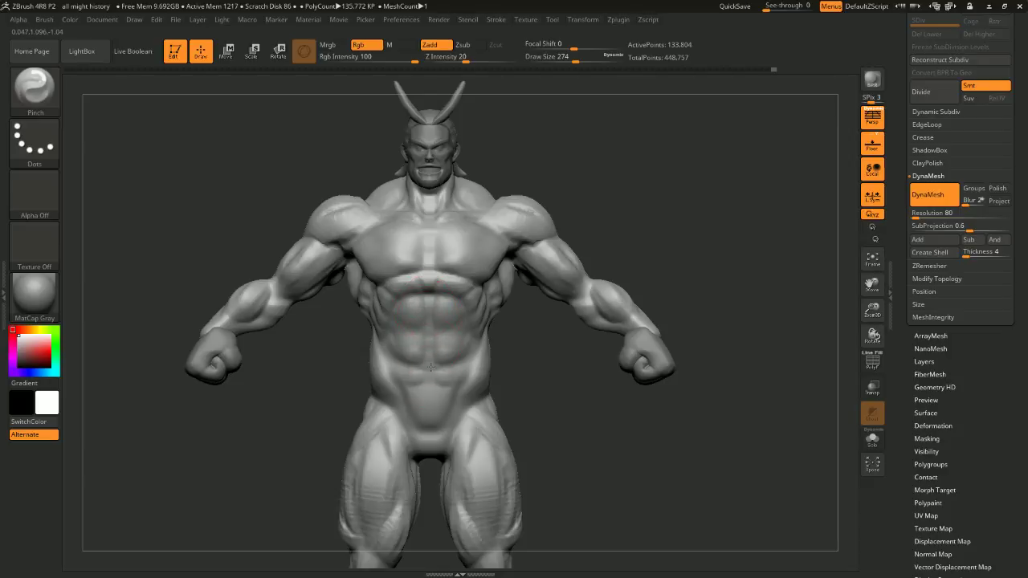
drag(565, 386, 544, 366)
drag(418, 229, 429, 245)
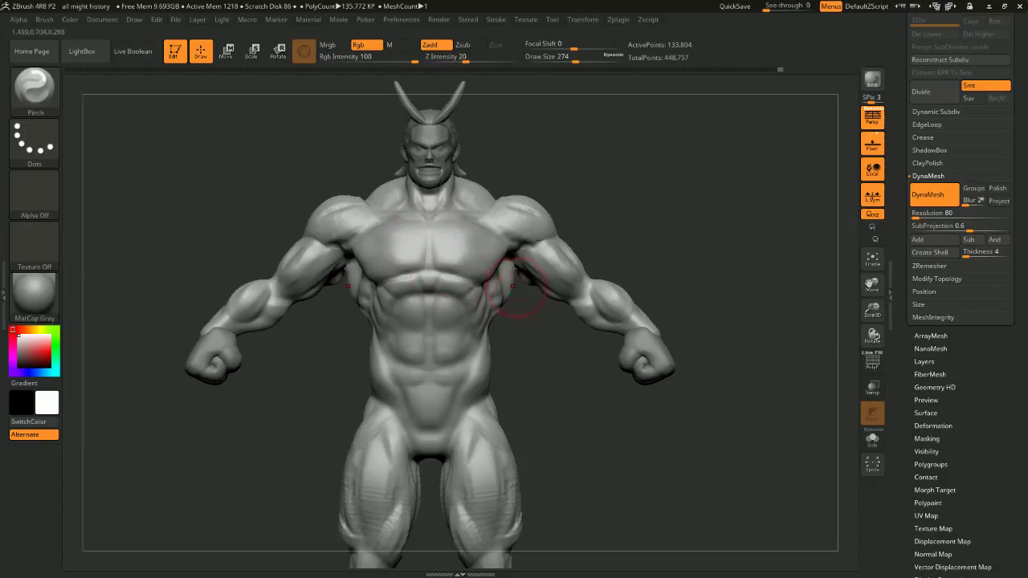
Smooth the area between neck and shoulder and the upper arm muscles at draw size 202
mouse_move(651, 191)
mouse_down()
mouse_move(628, 191)
mouse_move(660, 161)
mouse_move(607, 175)
mouse_up()
key(space)
key(space)
shift+drag(521, 196, 514, 203)
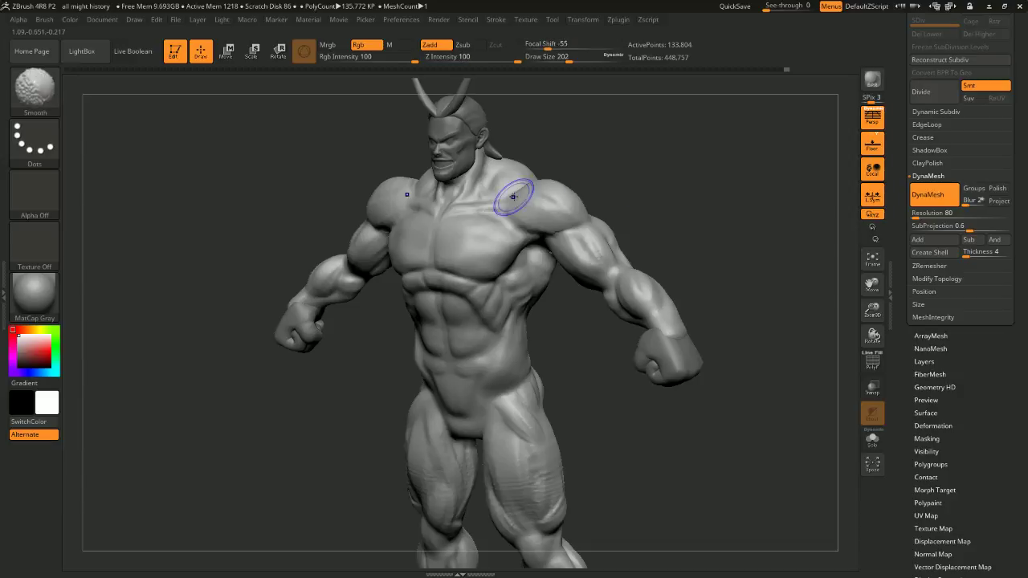
drag(649, 185, 562, 186)
mouse_move(679, 176)
mouse_down()
mouse_move(693, 174)
mouse_move(688, 188)
mouse_move(711, 182)
mouse_move(712, 236)
mouse_move(733, 232)
mouse_up()
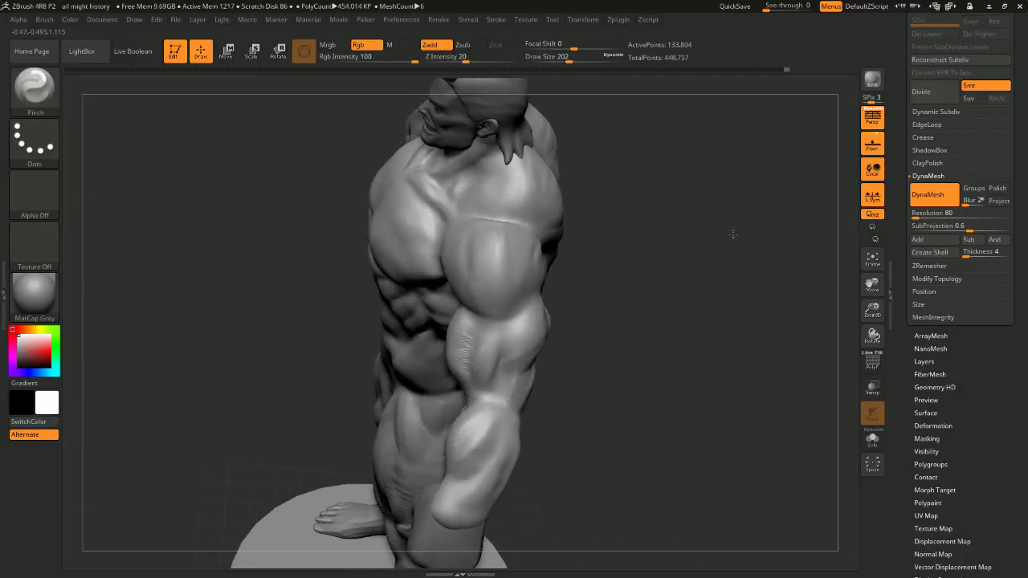
mouse_move(474, 328)
shift+mouse_down()
mouse_move(457, 343)
mouse_move(476, 377)
shift+mouse_up()
Build up the biceps on the front of the upper arms with ClayBuildup at draw size 197
mouse_move(626, 299)
mouse_down()
mouse_move(650, 287)
mouse_move(471, 345)
mouse_move(466, 383)
mouse_move(512, 370)
mouse_move(449, 389)
mouse_up()
key(space)
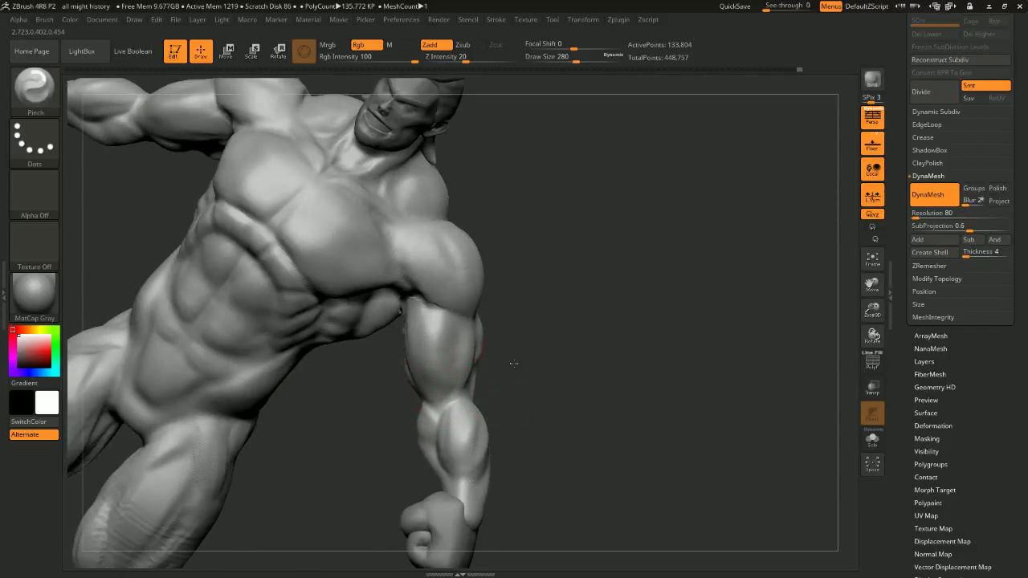
mouse_move(509, 361)
mouse_down()
mouse_move(523, 293)
mouse_move(565, 281)
mouse_move(469, 345)
mouse_move(416, 331)
mouse_move(420, 384)
mouse_move(429, 367)
mouse_up()
key(b)
key(c)
key(b)
key(space)
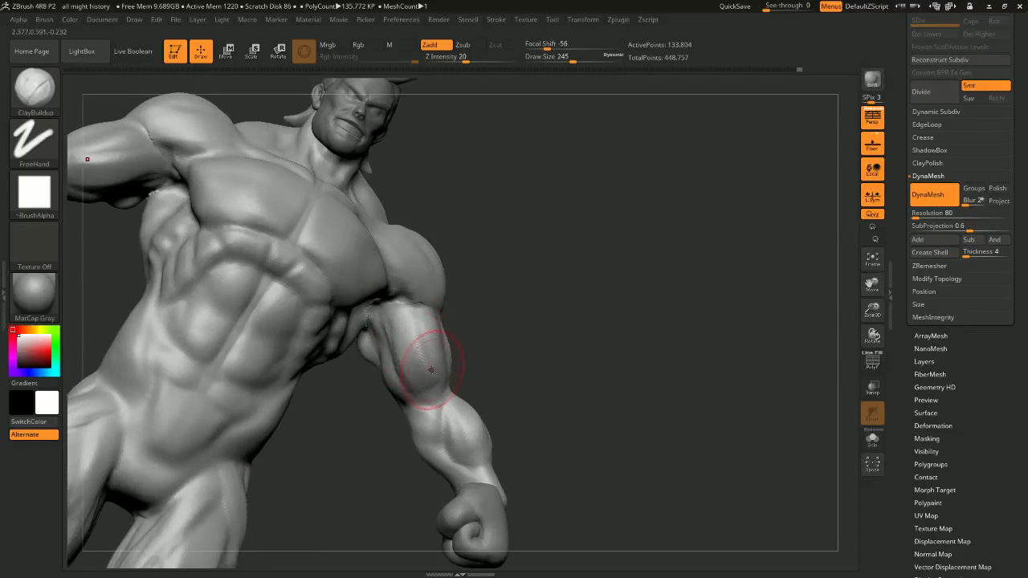
mouse_move(540, 278)
mouse_down()
mouse_move(551, 305)
mouse_move(498, 350)
mouse_up()
key(space)
drag(555, 294, 462, 298)
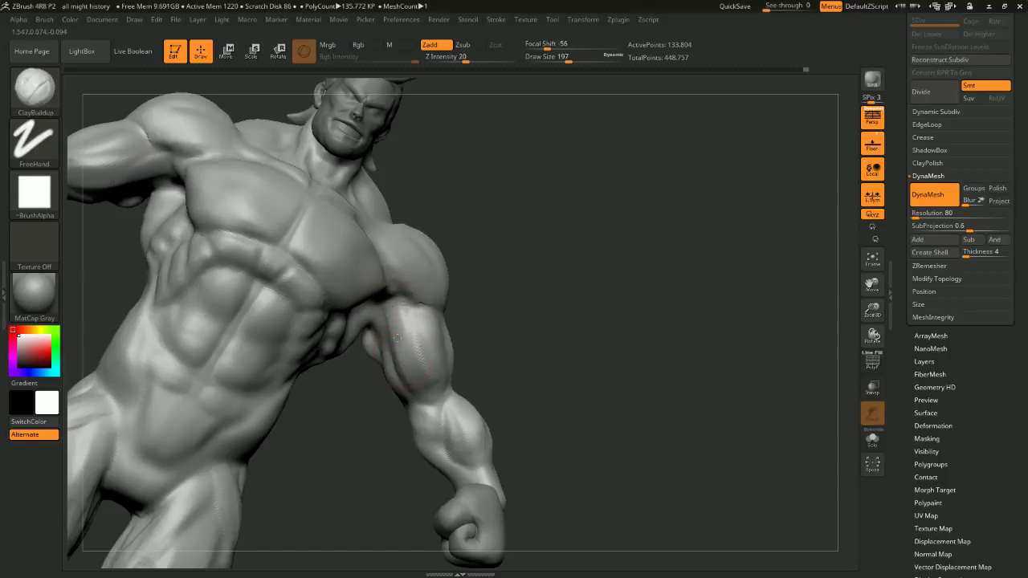
mouse_move(496, 330)
mouse_down()
mouse_move(543, 298)
mouse_move(515, 307)
mouse_move(525, 305)
mouse_up()
Flatten the surface of the biceps with the Flatten brush at draw size 262
key(b)
key(f)
key(l)
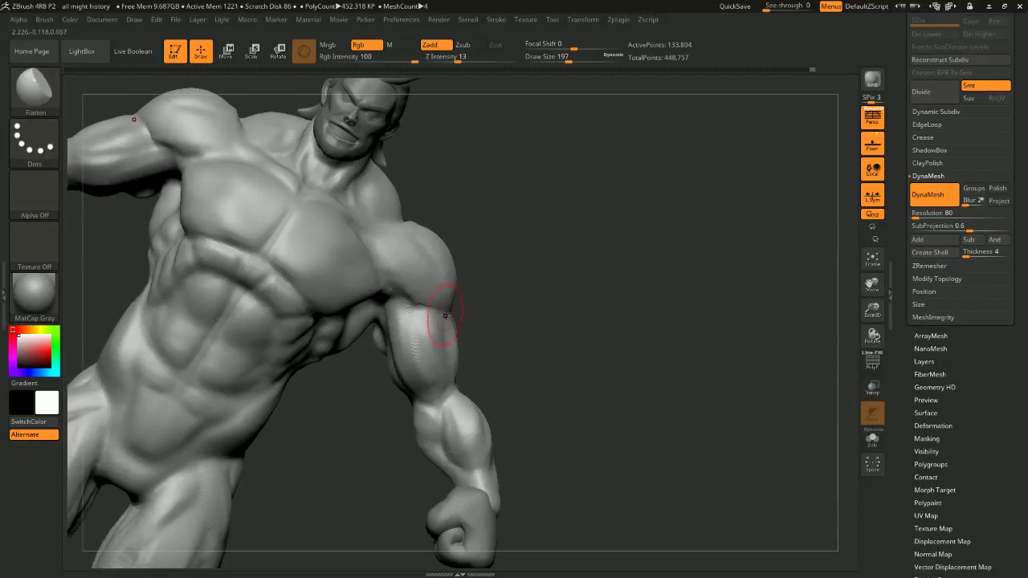
key(space)
mouse_move(414, 328)
mouse_down()
mouse_move(409, 352)
mouse_move(428, 368)
mouse_up()
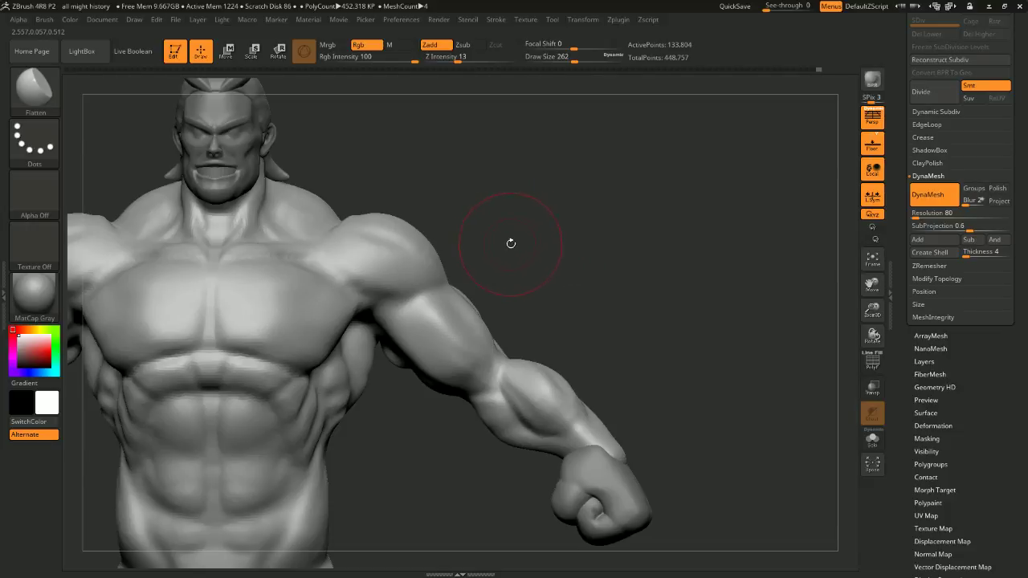
Add volume to the biceps below the deltoid with ClayBuildup and smooth the strokes
key(b)
key(c)
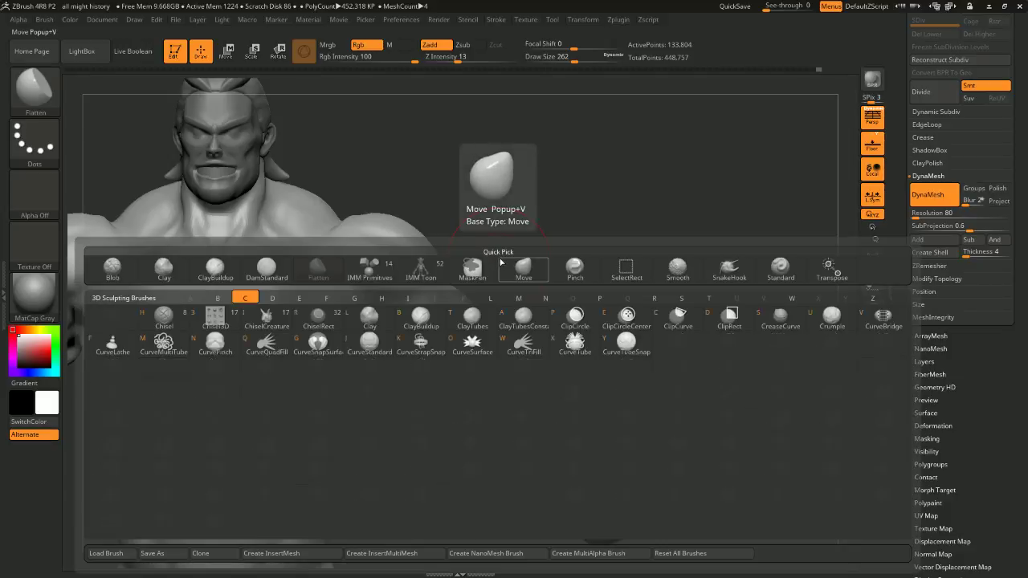
key(b)
mouse_move(523, 260)
mouse_down()
mouse_move(538, 252)
mouse_move(455, 308)
mouse_up()
mouse_move(508, 266)
mouse_down()
mouse_move(507, 278)
mouse_move(509, 241)
mouse_move(523, 266)
mouse_move(425, 298)
mouse_move(474, 379)
mouse_up()
drag(425, 305, 449, 359)
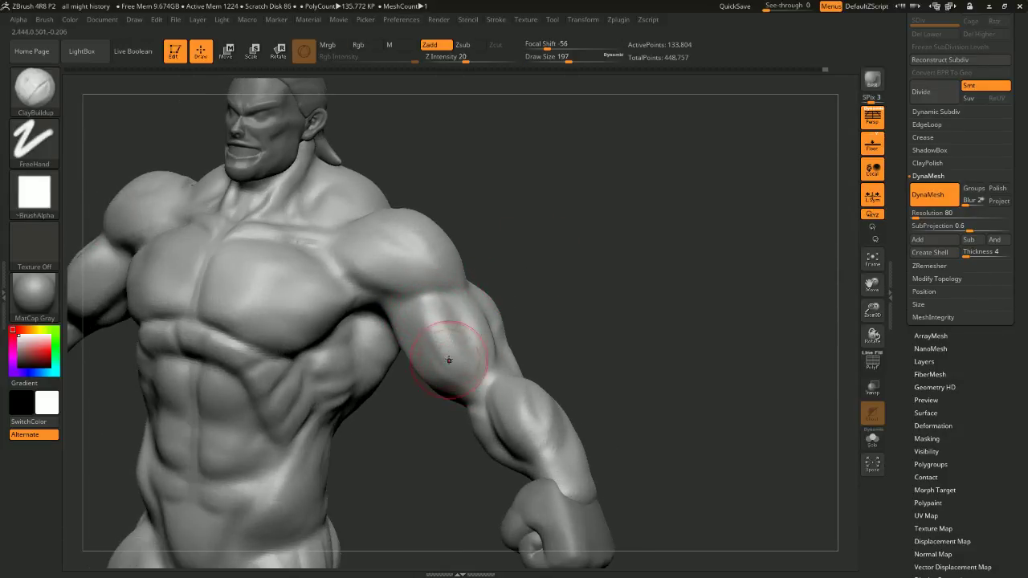
drag(528, 281, 563, 284)
shift+drag(418, 326, 438, 361)
Build up the outer and front deltoids of the shoulders with ClayBuildup at draw size 299
mouse_move(521, 311)
mouse_down()
mouse_move(523, 284)
mouse_move(521, 295)
mouse_move(549, 266)
mouse_move(537, 278)
mouse_move(546, 223)
mouse_move(595, 225)
mouse_move(604, 272)
mouse_move(552, 306)
mouse_move(456, 312)
mouse_up()
right_click(596, 263)
click(599, 265)
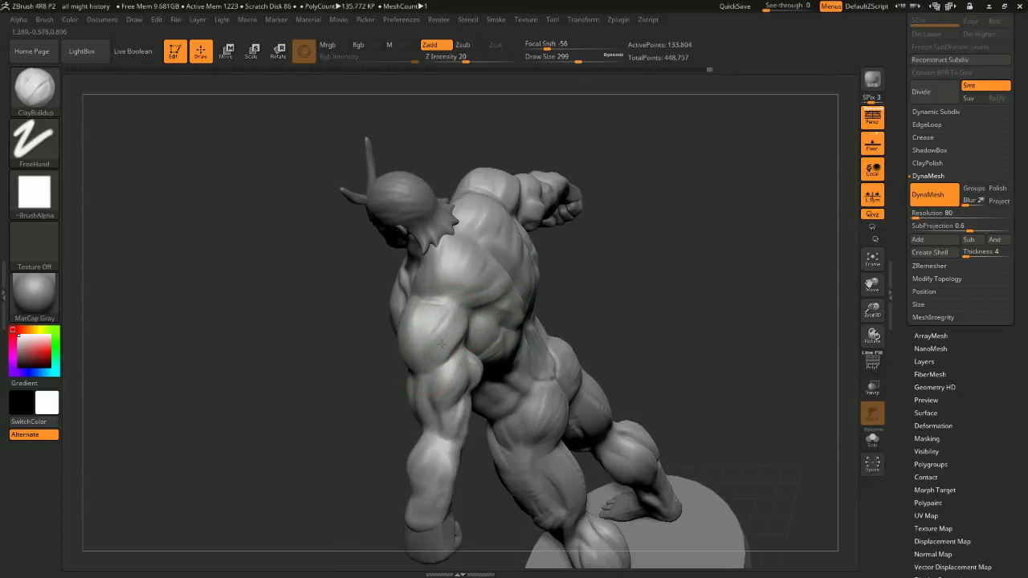
drag(416, 368, 430, 358)
drag(556, 307, 667, 312)
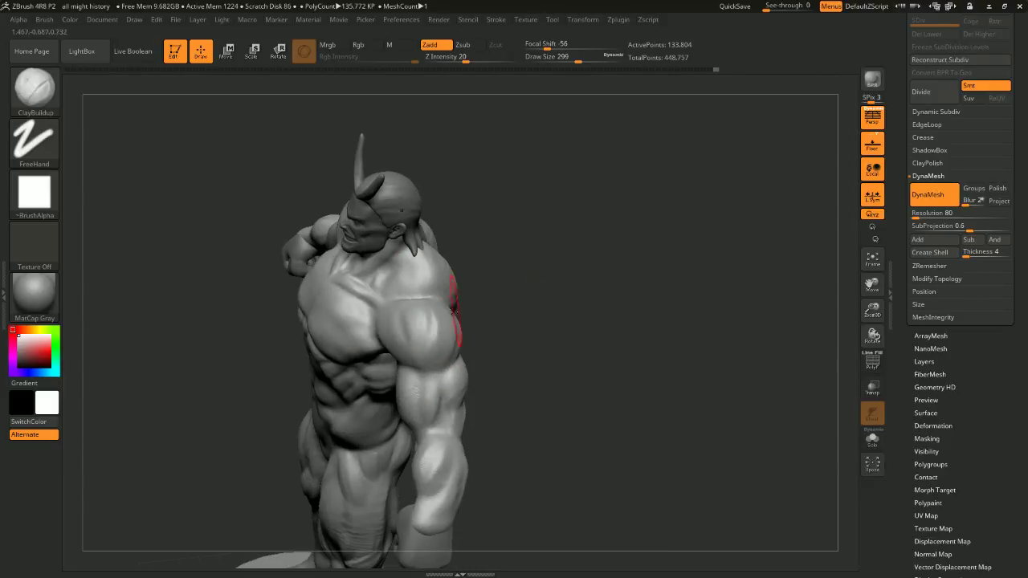
drag(506, 316, 450, 307)
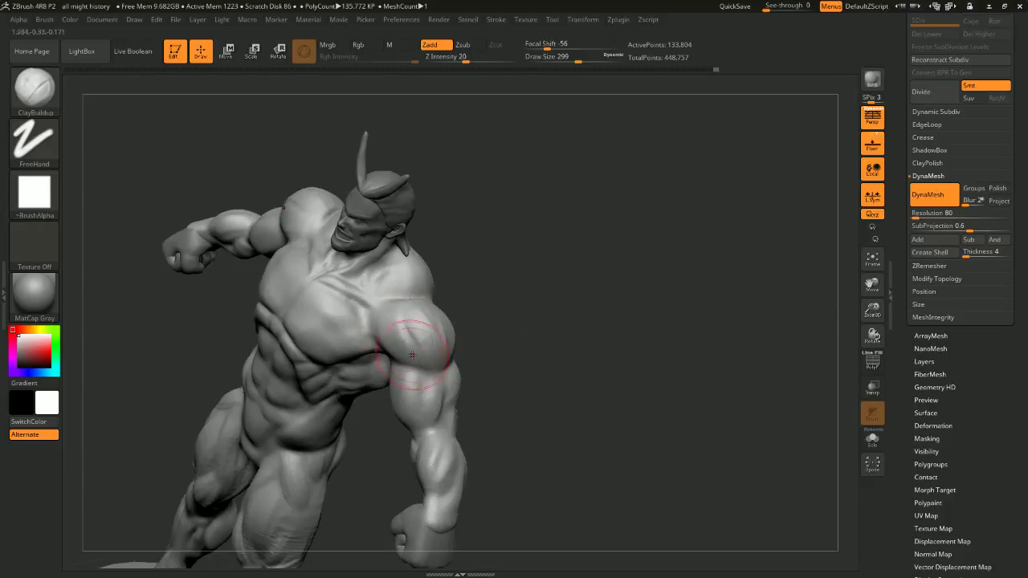
mouse_move(460, 351)
mouse_down()
mouse_move(498, 276)
mouse_move(578, 281)
mouse_move(584, 318)
mouse_move(610, 284)
mouse_up()
Remesh the body with DynaMesh at resolution 80
key(f)
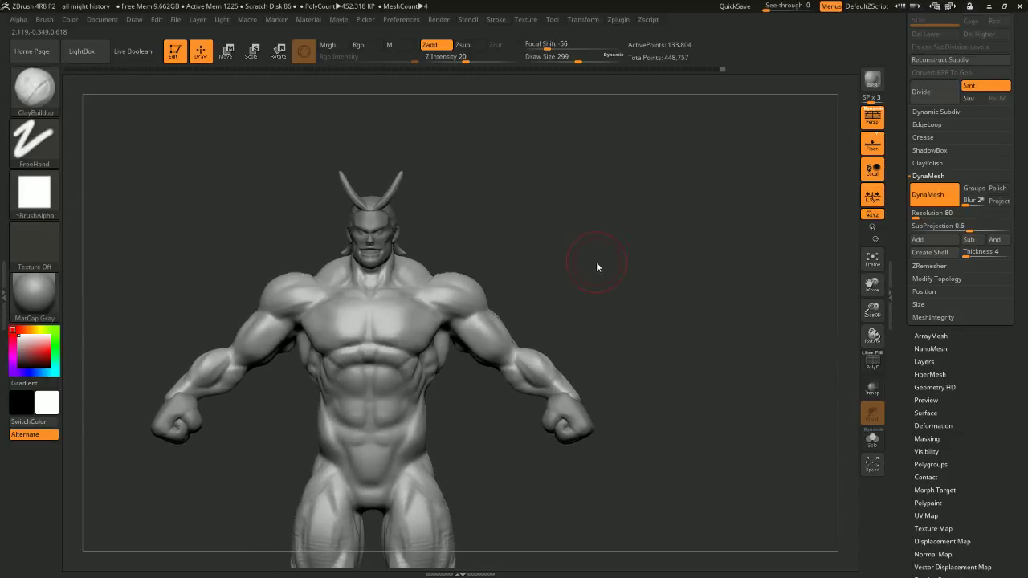
mouse_move(619, 243)
alt+mouse_down()
mouse_move(612, 192)
mouse_move(652, 195)
mouse_move(642, 213)
mouse_move(669, 241)
mouse_move(651, 222)
alt+mouse_up()
key(ctrl)
drag(575, 313, 437, 306)
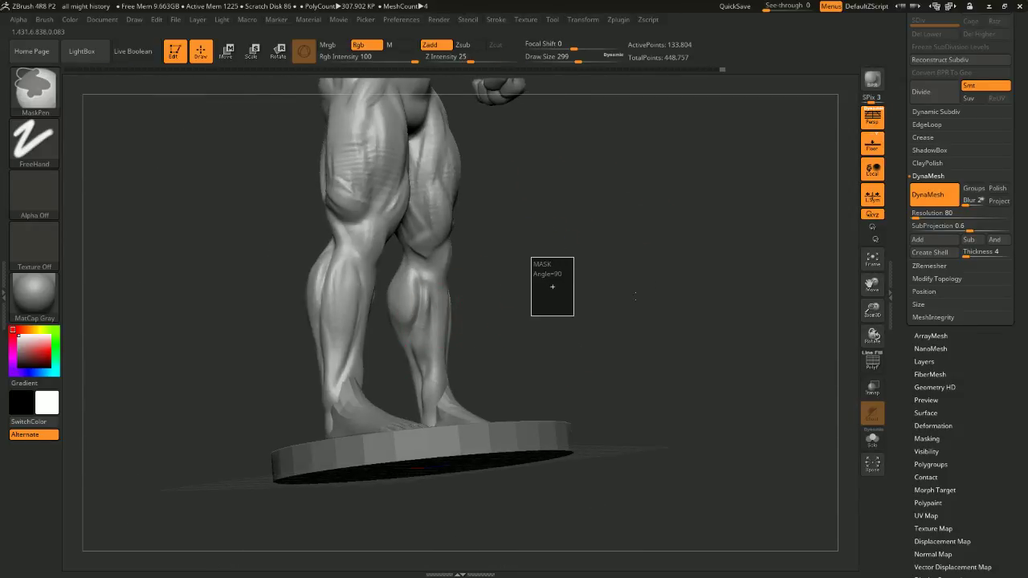
drag(677, 252, 610, 391)
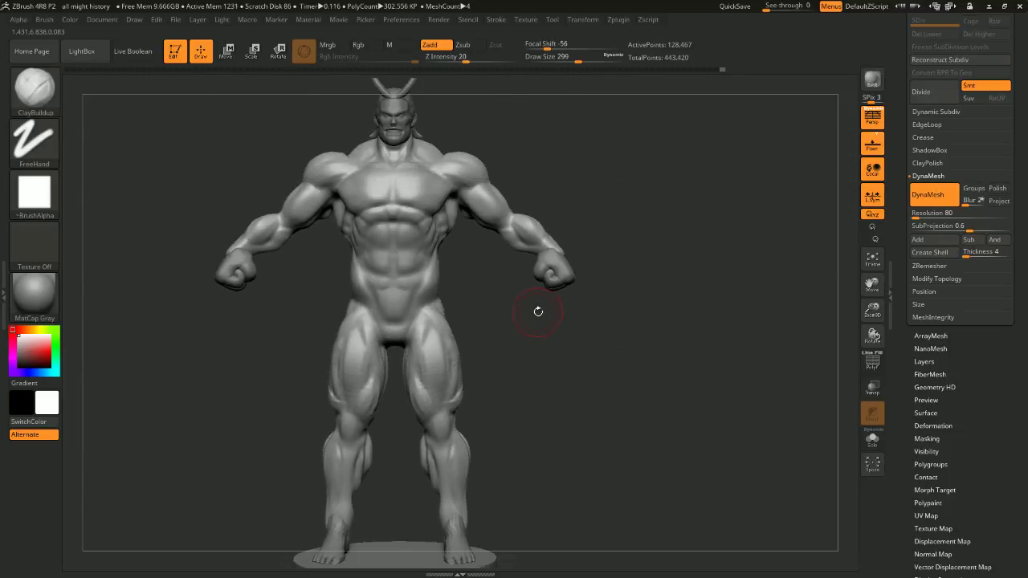
Smooth the lower abdomen above the groin at draw size 163
alt+drag(556, 349, 577, 403)
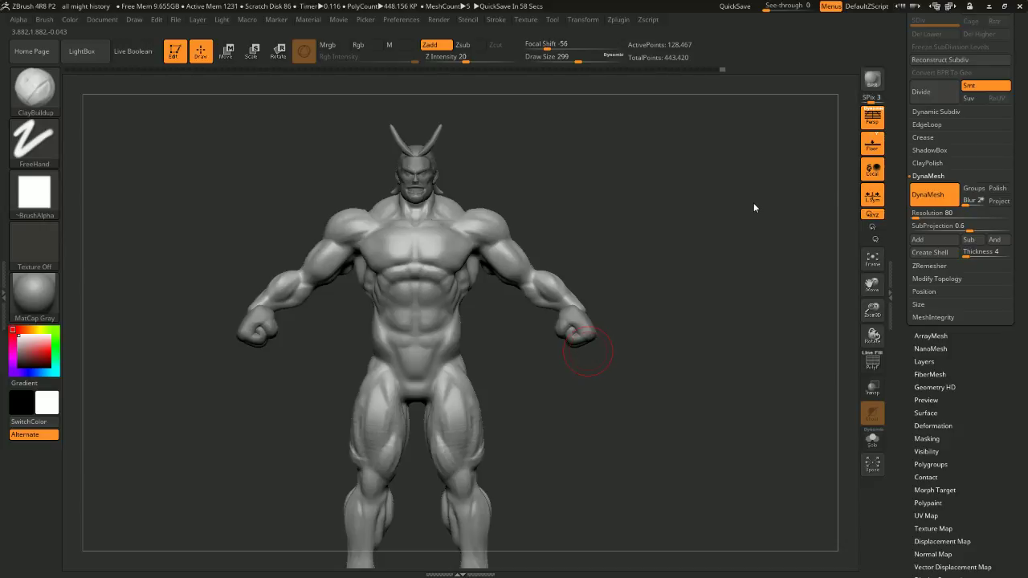
alt+drag(635, 241, 671, 161)
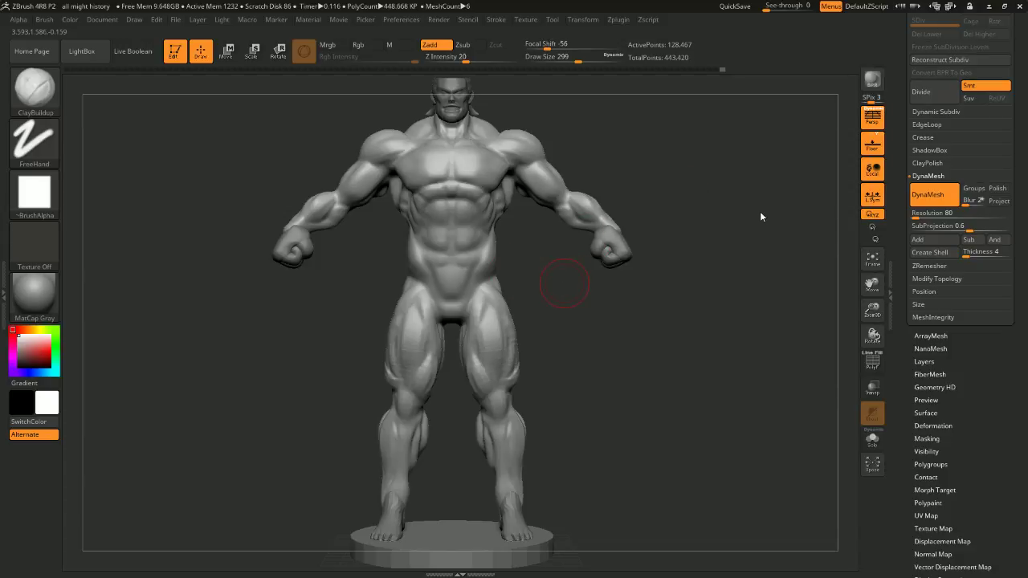
mouse_move(565, 186)
alt+mouse_down()
mouse_move(598, 311)
mouse_move(567, 282)
mouse_move(556, 306)
mouse_move(561, 350)
mouse_move(571, 354)
alt+mouse_up()
key(space)
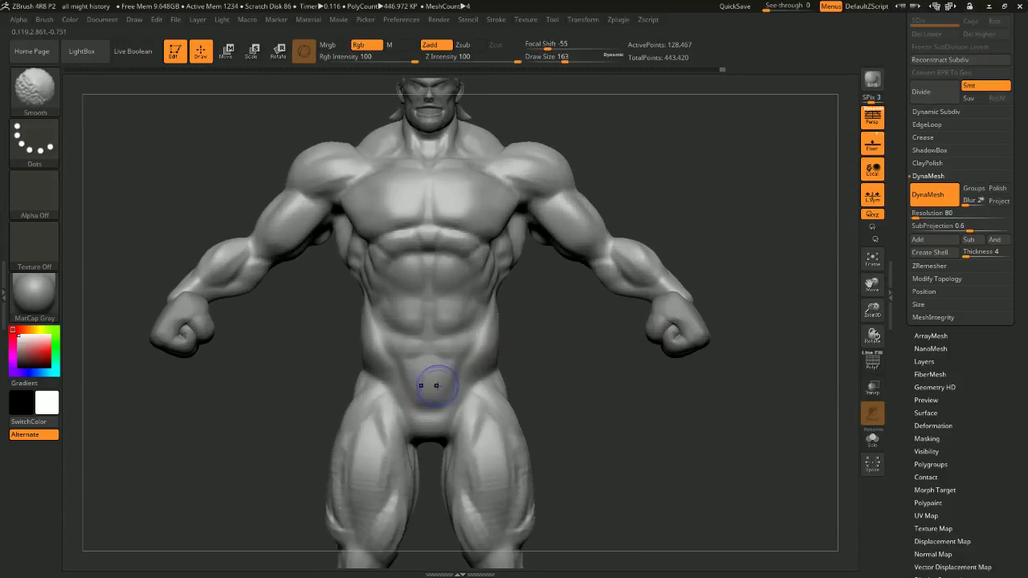
shift+drag(434, 386, 433, 403)
shift+drag(412, 390, 421, 395)
mouse_move(675, 362)
mouse_down()
mouse_move(528, 367)
mouse_move(723, 367)
mouse_up()
alt+drag(525, 374, 549, 291)
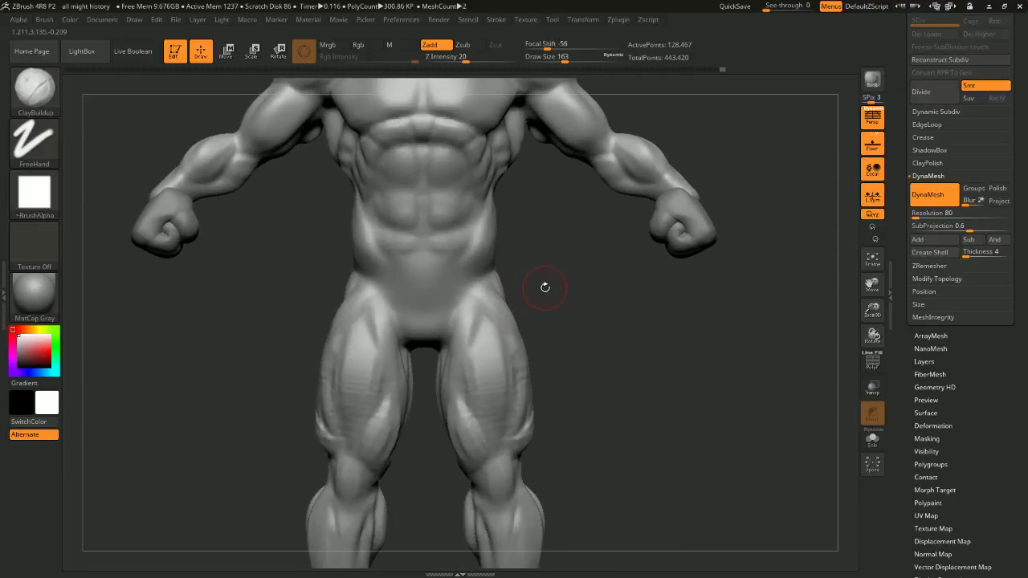
Carve the creases between the groin and the inner thighs with DamStandard at draw size 163
key(b)
key(d)
key(s)
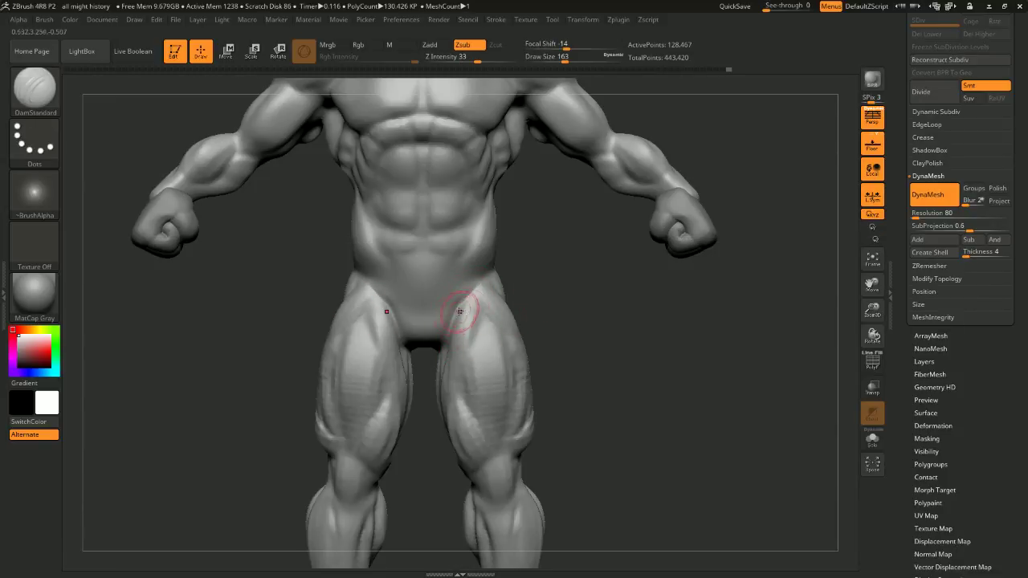
right_drag(431, 342, 482, 292)
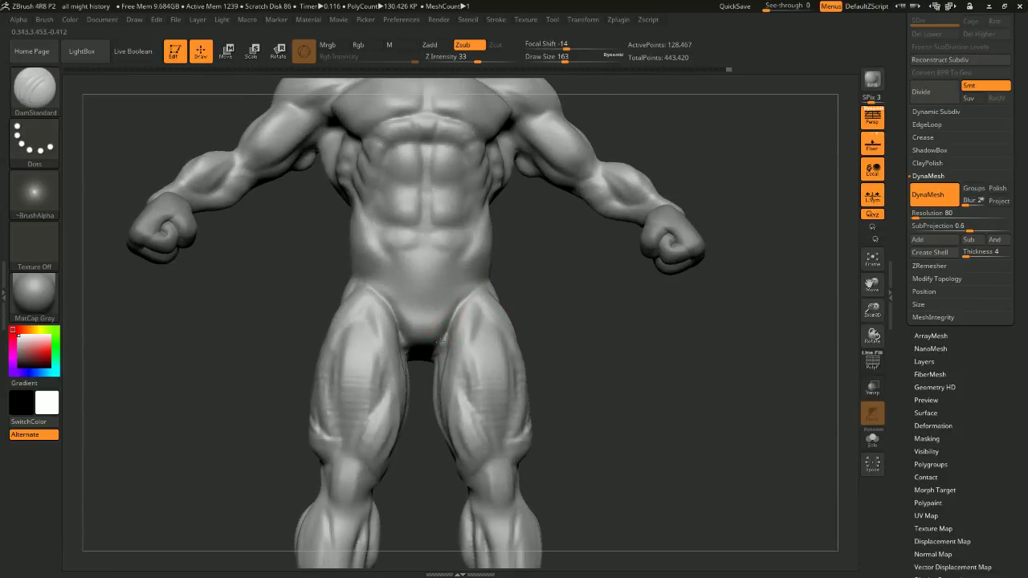
drag(443, 336, 437, 351)
mouse_move(547, 309)
mouse_down()
mouse_move(592, 337)
mouse_move(569, 330)
mouse_move(577, 364)
mouse_up()
alt+right_drag(567, 366, 547, 298)
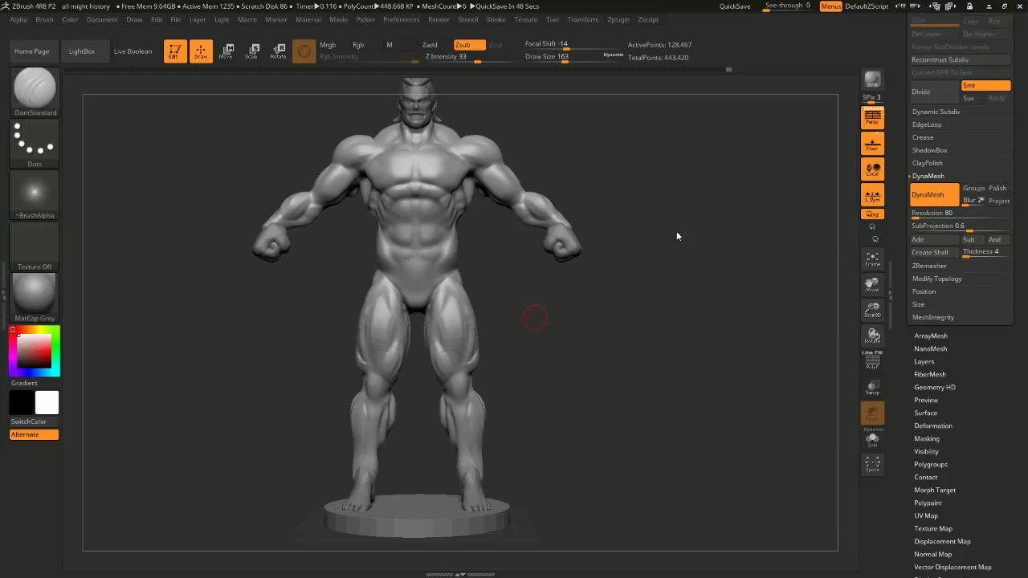
Smooth the hamstring grooves on the back of the thighs at draw size 228
mouse_move(706, 229)
shift+mouse_down()
mouse_move(744, 228)
mouse_move(723, 307)
mouse_move(721, 228)
shift+mouse_up()
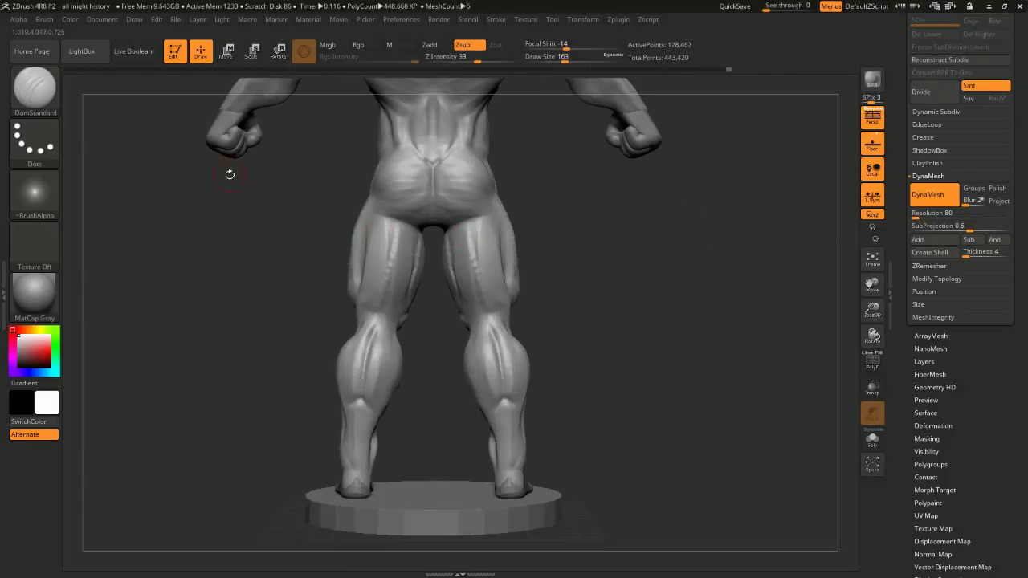
click(227, 52)
click(203, 52)
drag(682, 277, 568, 242)
key(space)
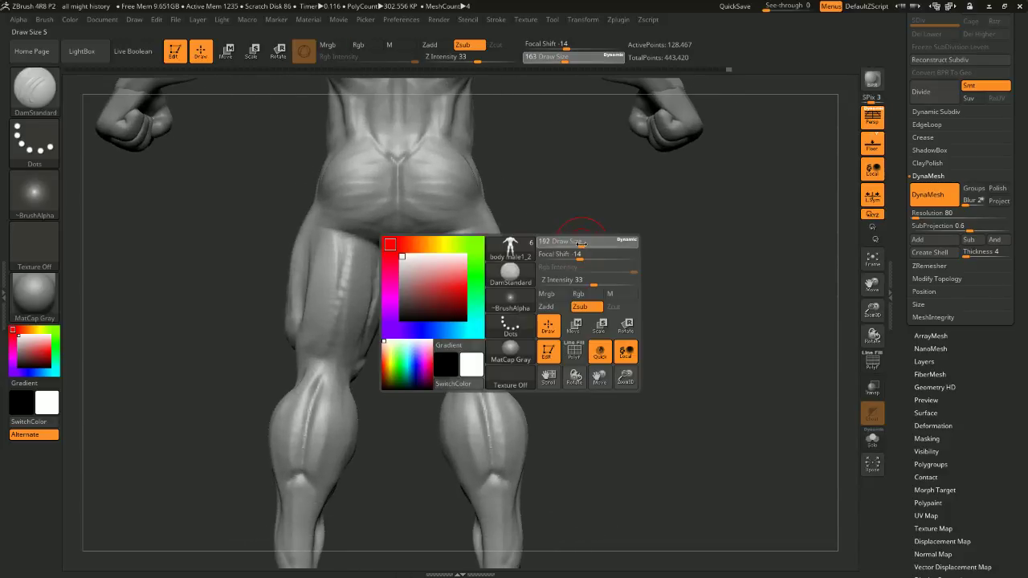
click(584, 245)
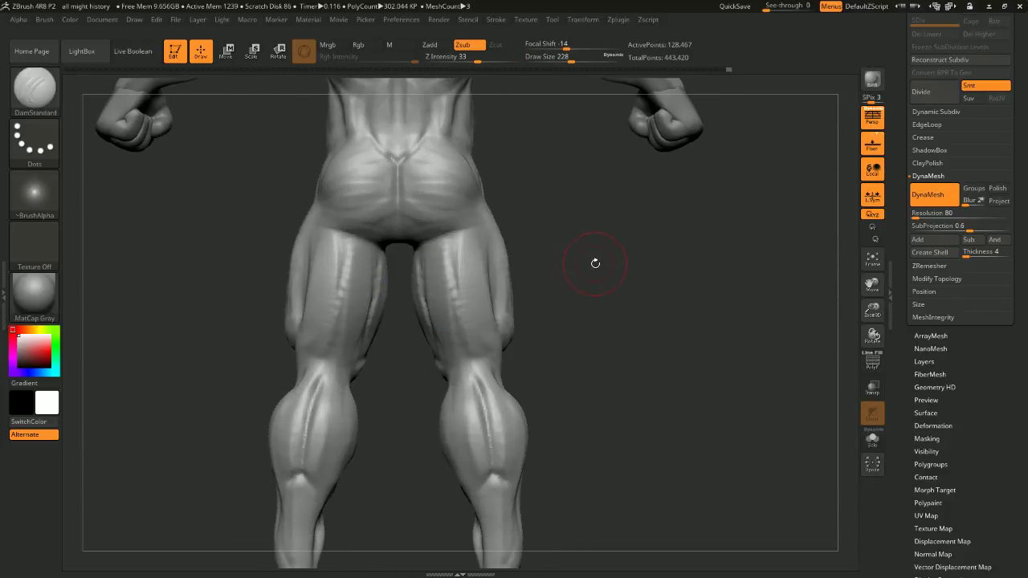
drag(593, 270, 560, 271)
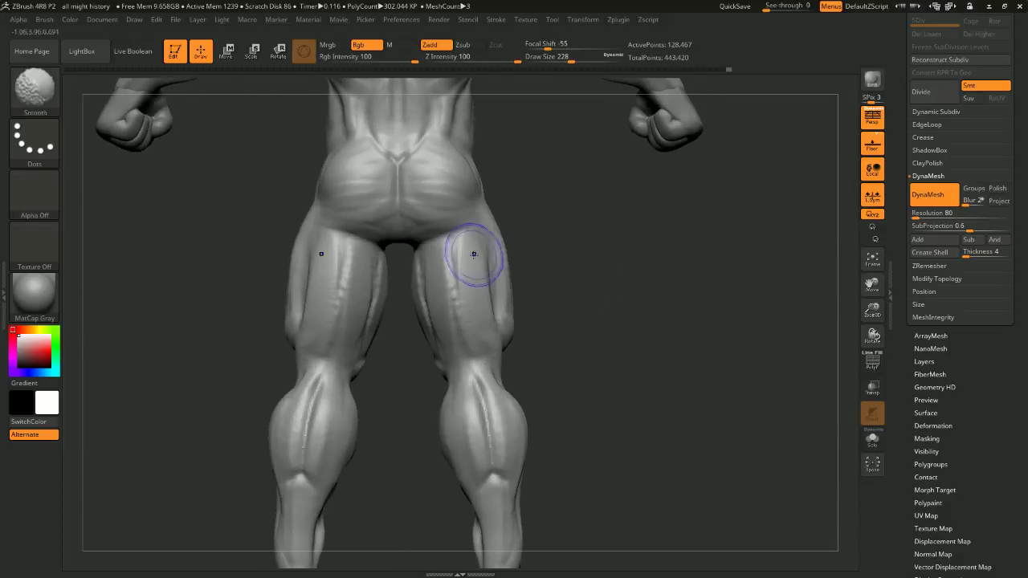
mouse_move(475, 253)
shift+mouse_down()
mouse_move(444, 261)
mouse_move(458, 274)
shift+mouse_up()
Smooth the muscle forms along the outer side of the thighs down to the knee
mouse_move(564, 257)
mouse_down()
mouse_move(524, 259)
mouse_move(500, 278)
mouse_up()
drag(562, 303, 641, 278)
mouse_move(572, 278)
mouse_down()
mouse_move(506, 291)
mouse_move(516, 323)
mouse_up()
drag(591, 322, 601, 319)
shift+drag(531, 319, 507, 304)
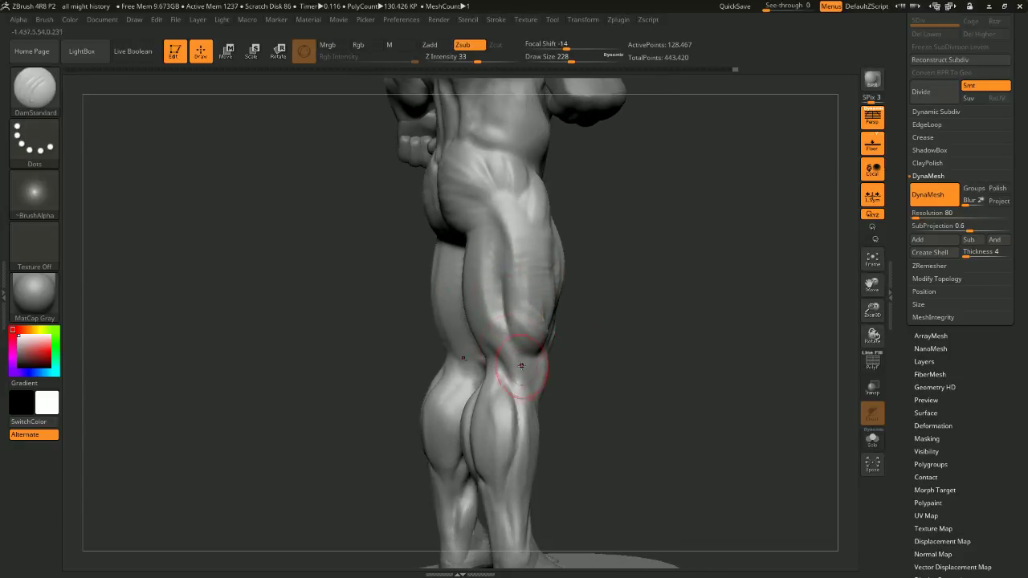
mouse_move(585, 341)
mouse_down()
mouse_move(588, 333)
mouse_move(629, 341)
mouse_move(613, 350)
mouse_up()
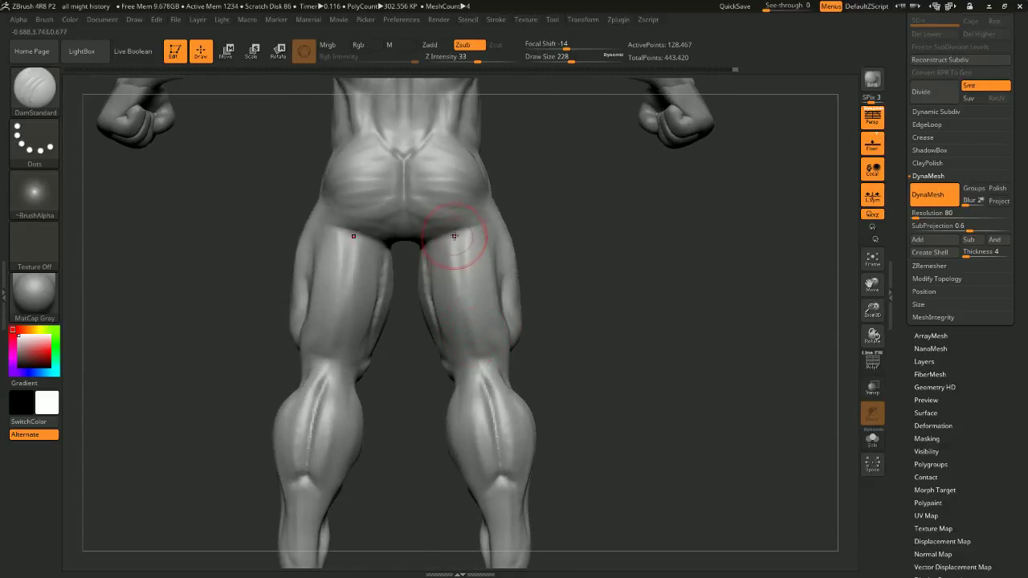
Carve lengthwise grooves between the hamstring muscles on the back of the thighs with DamStandard at draw size 228
drag(455, 237, 485, 369)
mouse_move(454, 249)
mouse_down()
mouse_move(494, 369)
mouse_move(544, 314)
mouse_up()
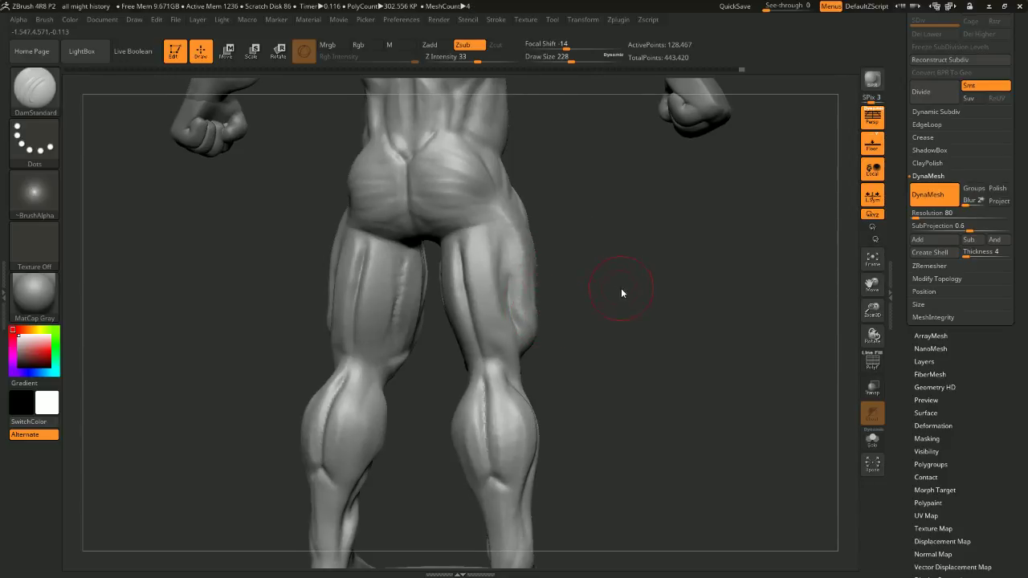
mouse_move(625, 291)
shift+mouse_down()
mouse_move(571, 232)
mouse_move(494, 244)
mouse_move(496, 320)
shift+mouse_up()
Build up the hamstrings along the back of the thighs with ClayBuildup and smooth the added volume
key(b)
key(c)
key(b)
drag(482, 229, 502, 322)
drag(484, 251, 507, 365)
shift+drag(562, 321, 597, 314)
mouse_move(489, 244)
shift+mouse_down()
mouse_move(480, 245)
mouse_move(473, 369)
shift+mouse_up()
drag(530, 322, 575, 311)
Build up the lower hamstrings just above the back of the knees with ClayBuildup at draw size 149
key(s)
click(553, 318)
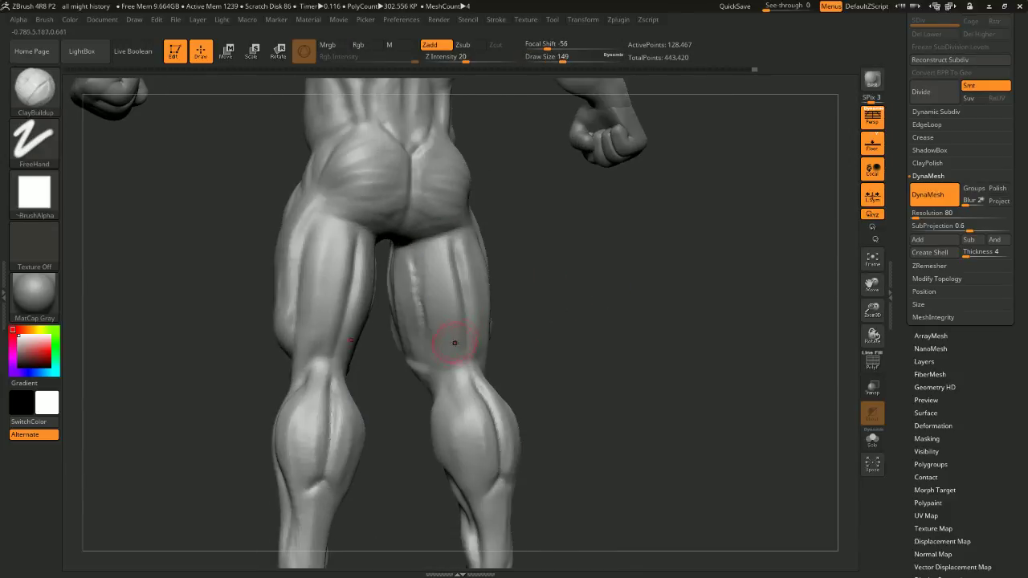
mouse_move(455, 343)
mouse_down()
mouse_move(444, 352)
mouse_move(444, 381)
mouse_up()
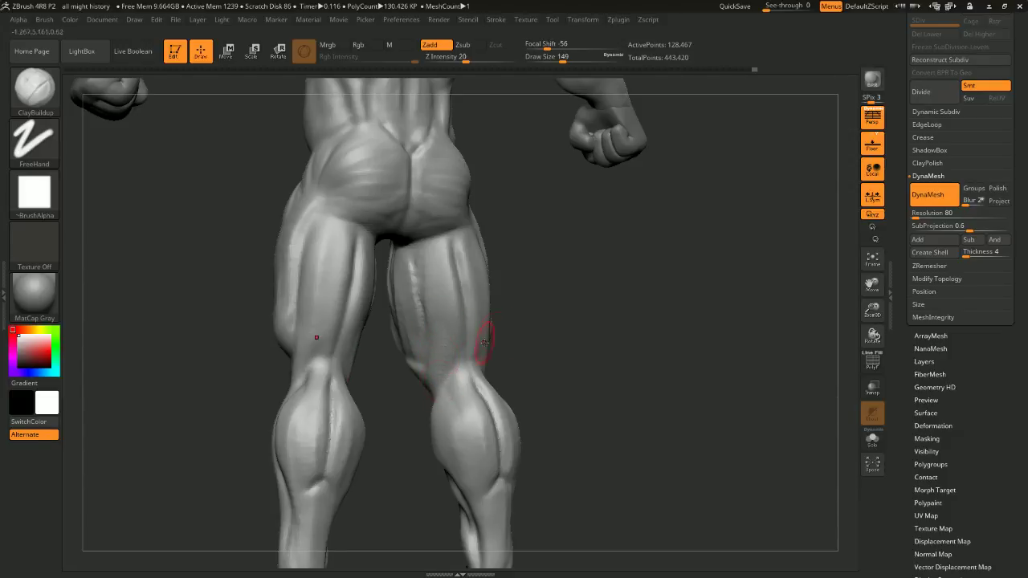
mouse_move(532, 323)
mouse_down()
mouse_move(476, 329)
mouse_move(621, 329)
mouse_move(703, 168)
mouse_move(691, 191)
mouse_move(698, 249)
mouse_move(707, 239)
mouse_up()
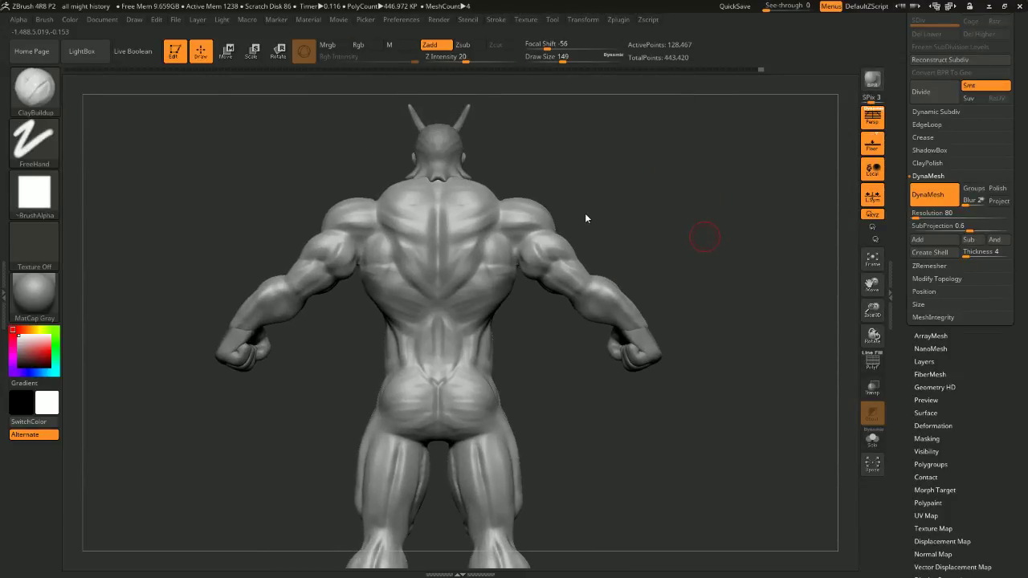
Adjust the shape of the torso's sides around the ribs and obliques with the Move brush at draw size 415
alt+drag(641, 196, 700, 168)
drag(700, 167, 682, 183)
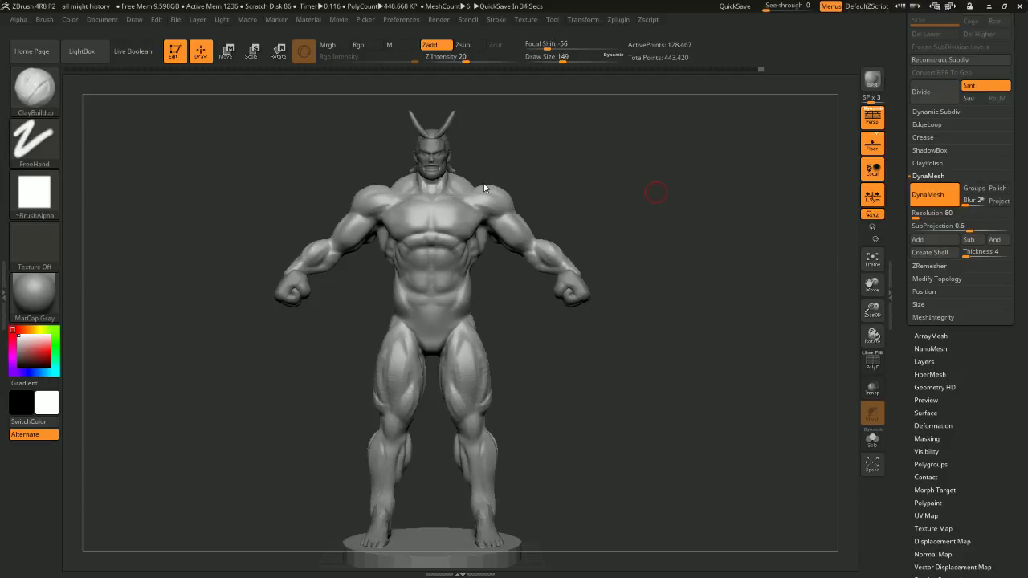
mouse_move(551, 294)
alt+mouse_down()
mouse_move(608, 372)
mouse_move(541, 284)
mouse_move(571, 351)
alt+mouse_up()
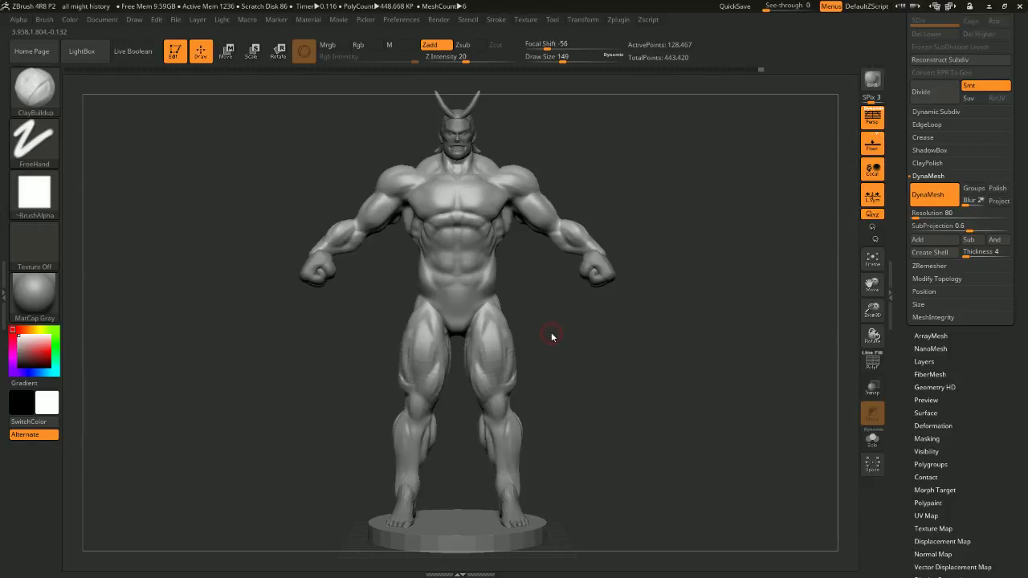
alt+drag(551, 335, 560, 321)
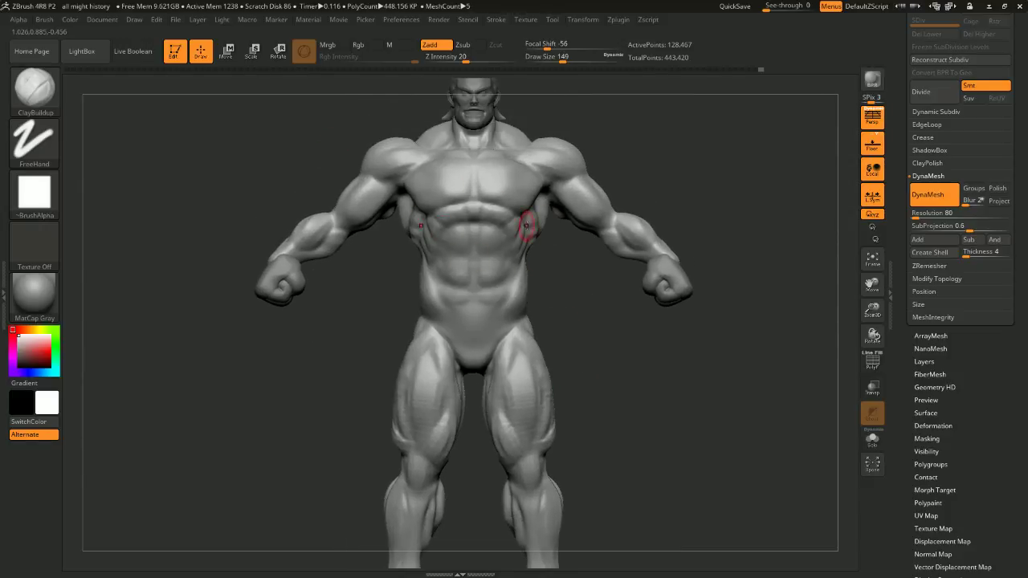
key(b)
key(m)
click(547, 265)
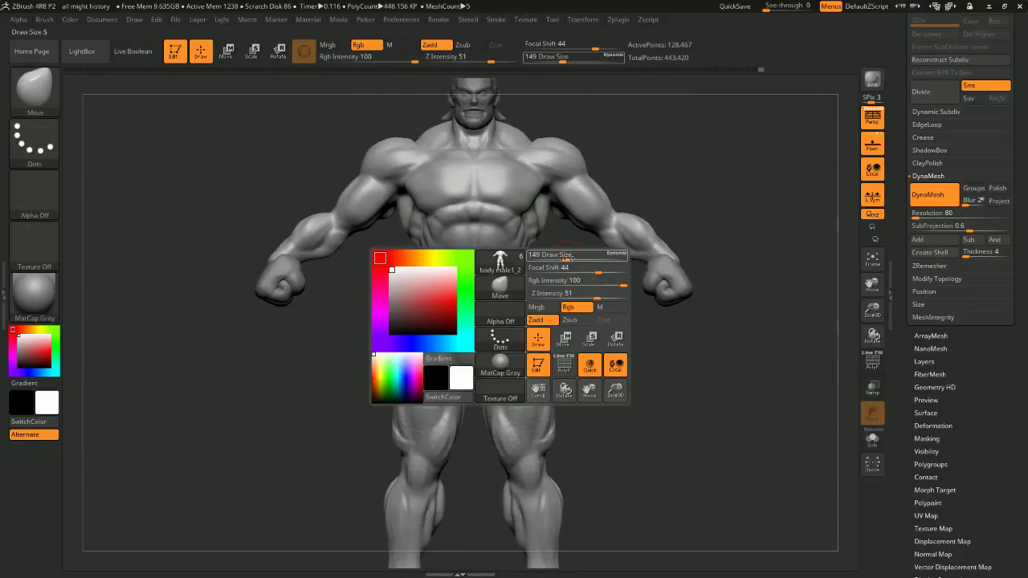
mouse_move(546, 298)
mouse_down()
mouse_move(537, 288)
mouse_move(557, 270)
mouse_up()
key(space)
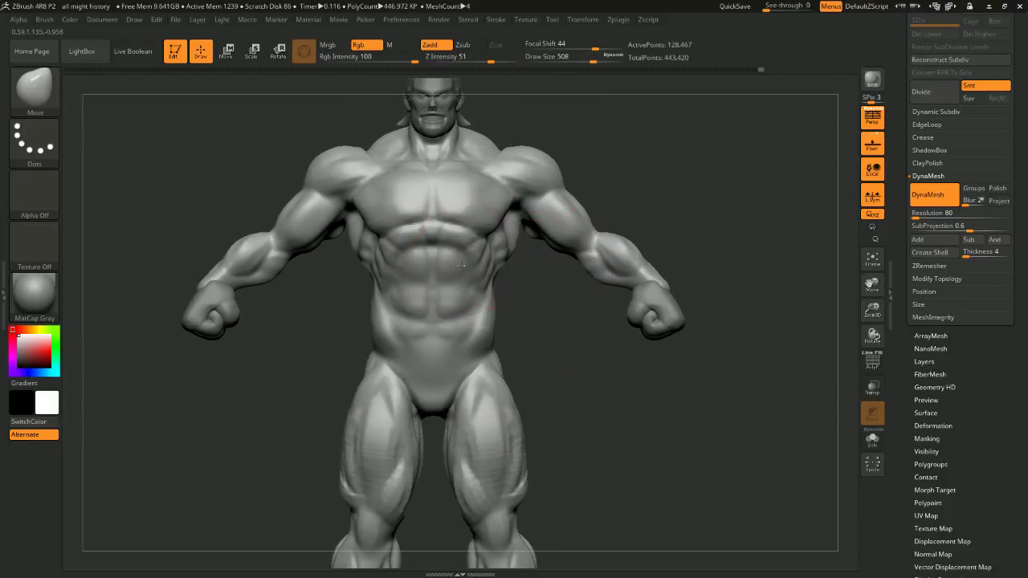
key(space)
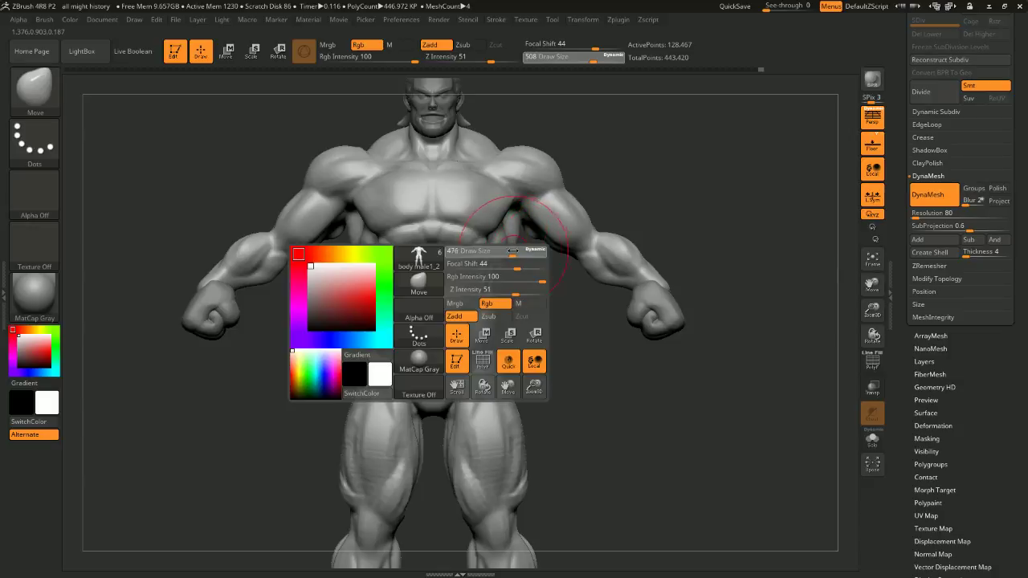
drag(515, 250, 484, 250)
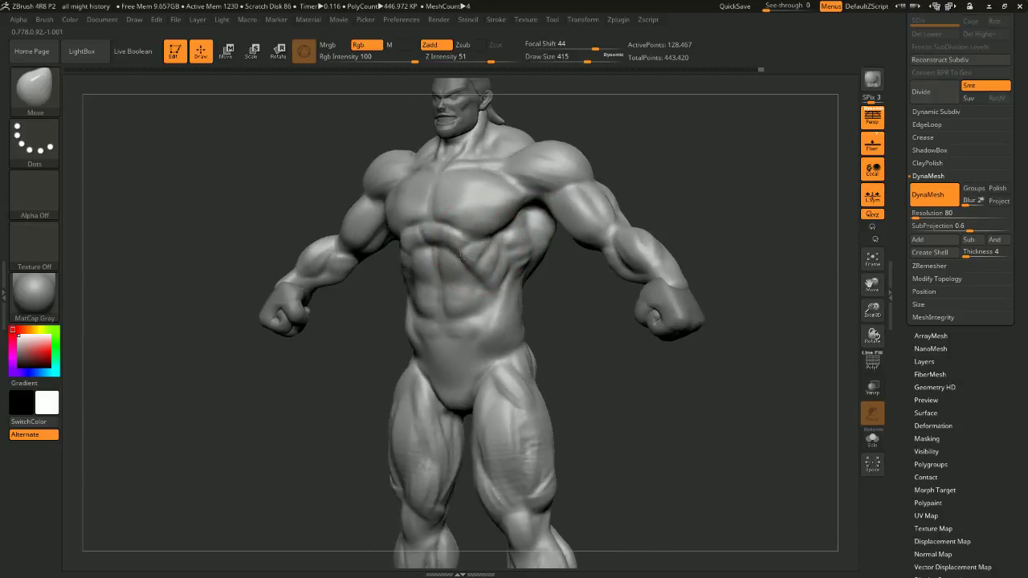
mouse_move(560, 294)
right_down()
mouse_move(497, 281)
mouse_move(551, 294)
mouse_move(486, 315)
mouse_move(497, 297)
right_up()
drag(491, 298, 474, 300)
shift+drag(562, 308, 525, 311)
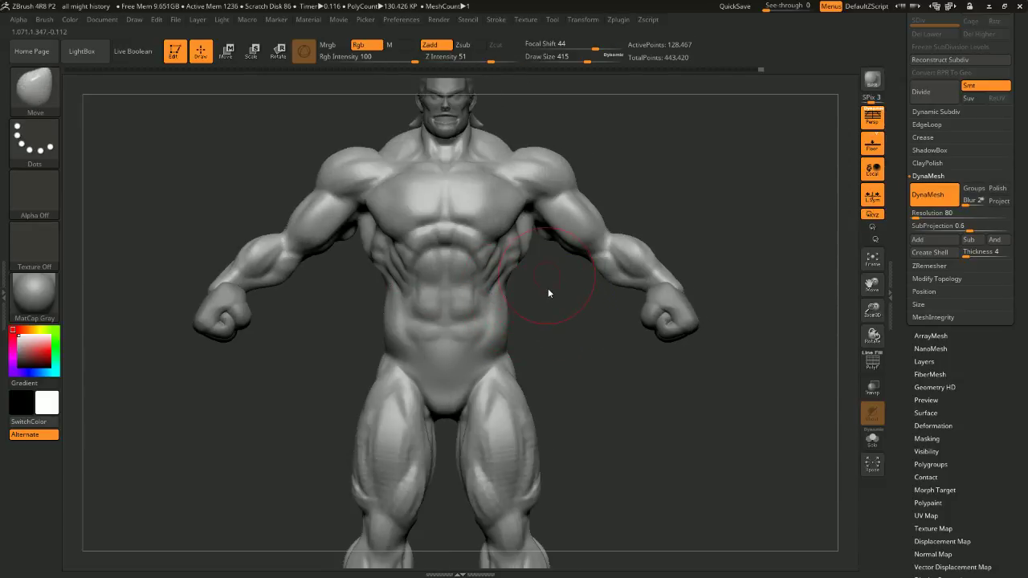
Reshape the rib arch and upper abdomen just below the chest with the Move brush at draw size 415
mouse_move(557, 298)
right_down()
mouse_move(534, 304)
mouse_move(444, 234)
right_up()
drag(445, 234, 444, 239)
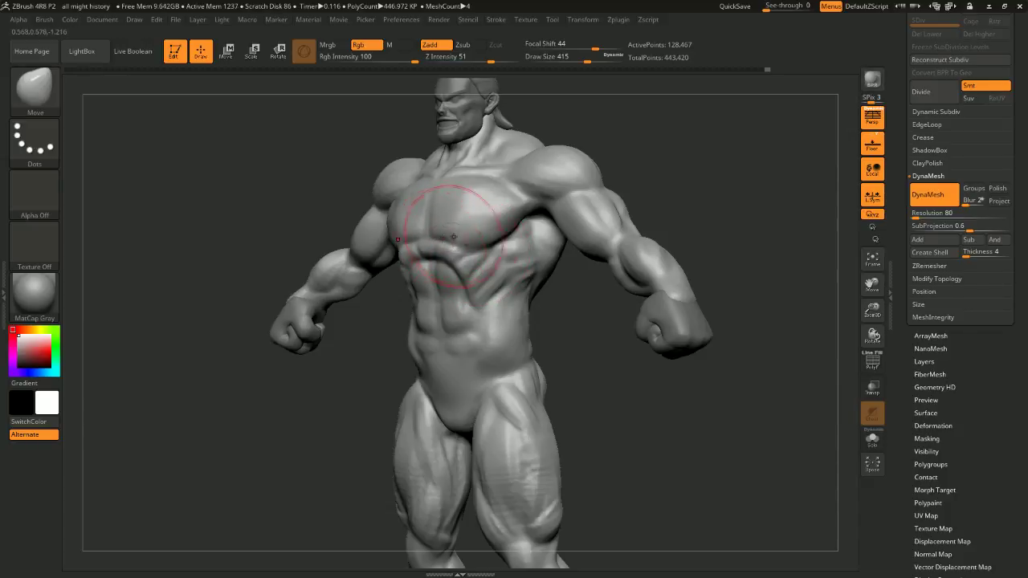
shift+right_drag(501, 264, 637, 252)
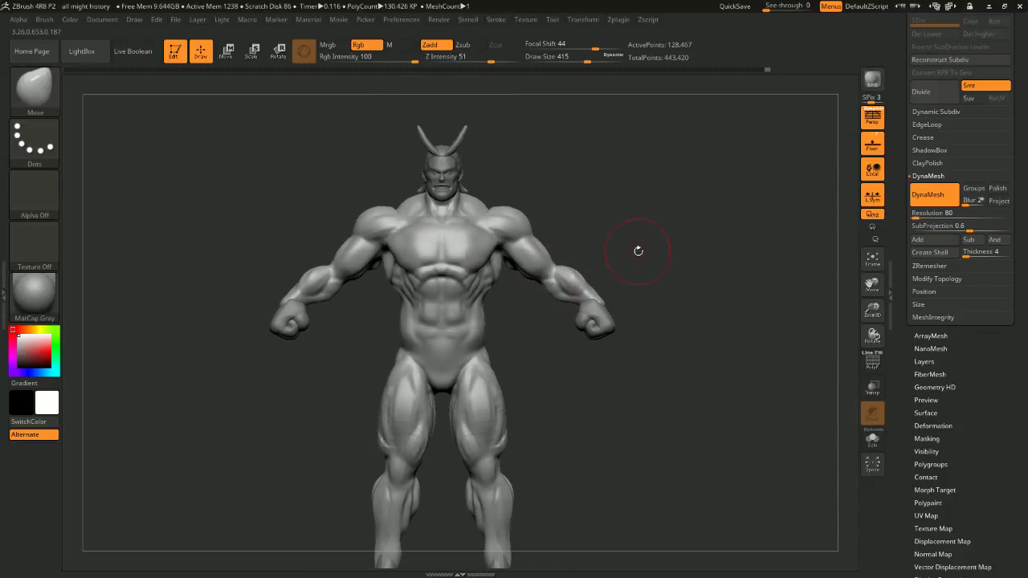
ctrl+right_drag(523, 314, 528, 348)
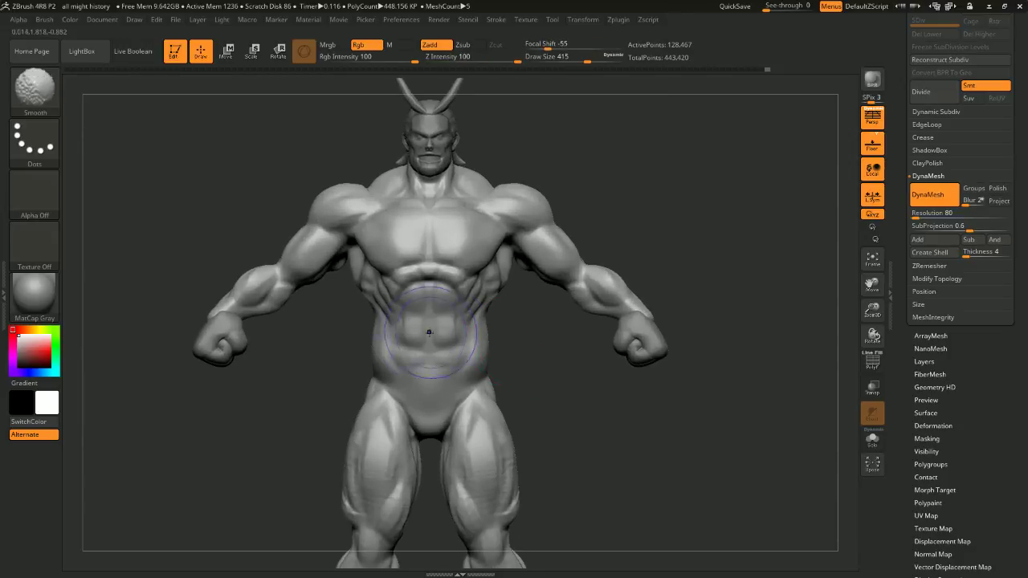
Smooth away the abdominal muscle definition down the middle of the torso at draw size 415
shift+drag(429, 330, 429, 373)
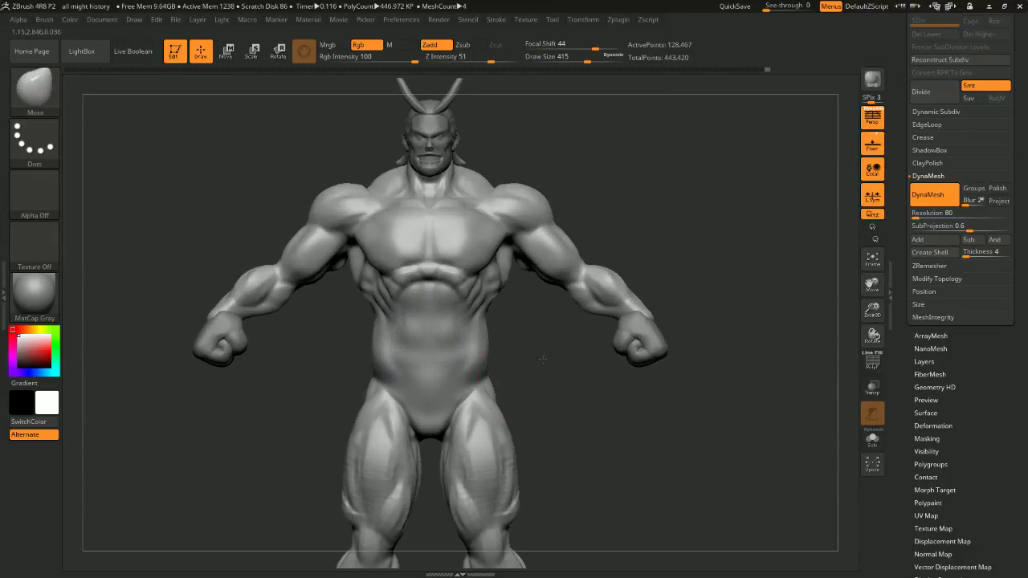
mouse_move(541, 358)
right_down()
mouse_move(549, 368)
mouse_move(718, 266)
mouse_move(691, 208)
right_up()
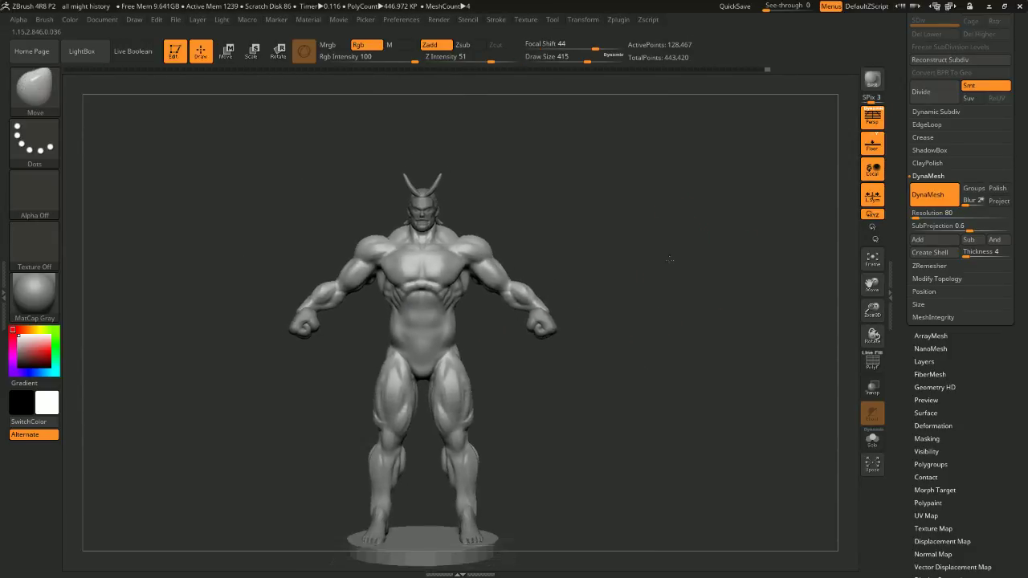
alt+right_drag(655, 273, 625, 213)
ctrl+right_drag(587, 272, 610, 315)
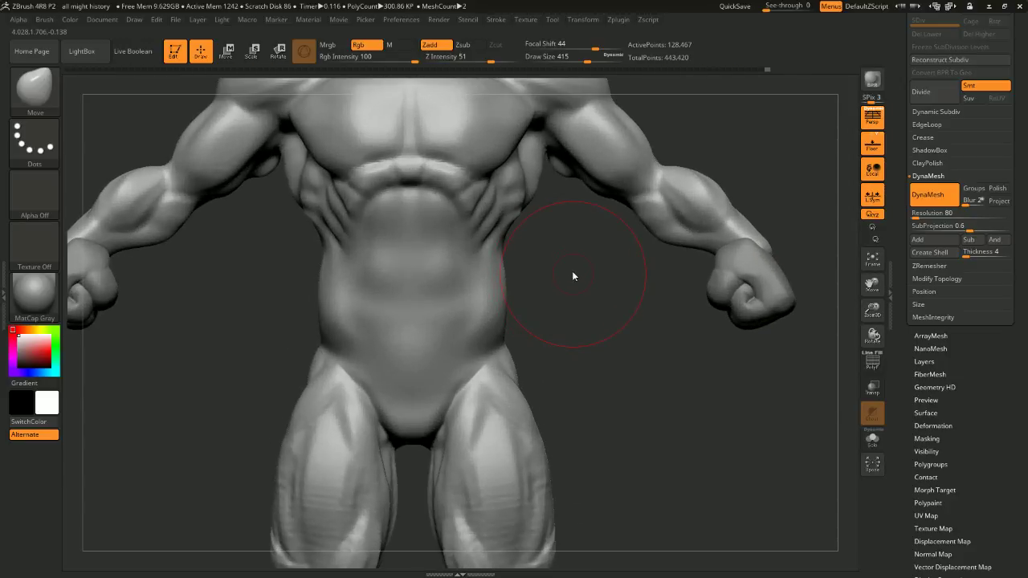
Set the Move brush draw size to 251 and answer Always YES to auto-activating Dynamic Subdiv
key(space)
drag(570, 261, 557, 255)
key(shift+d)
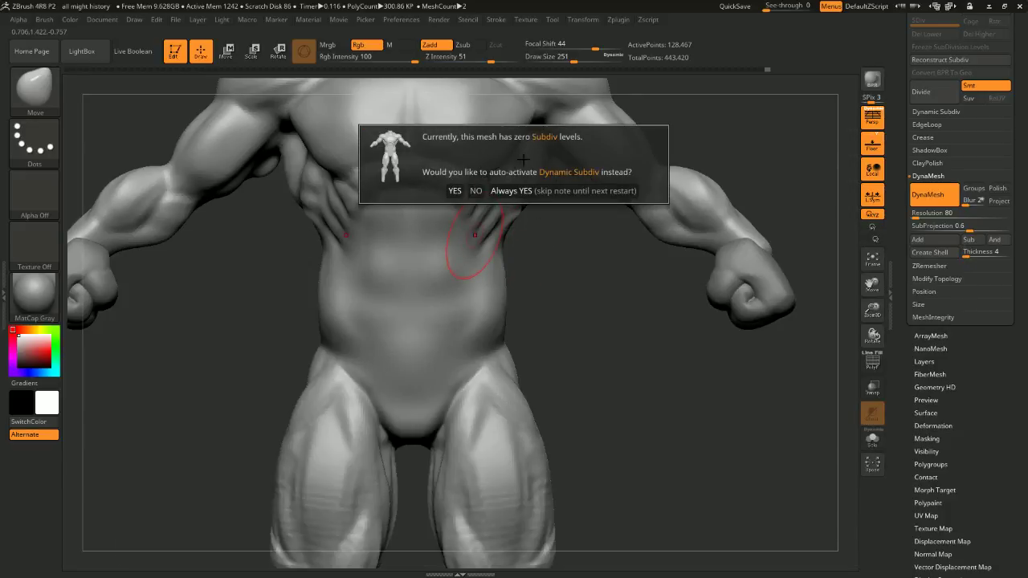
click(509, 191)
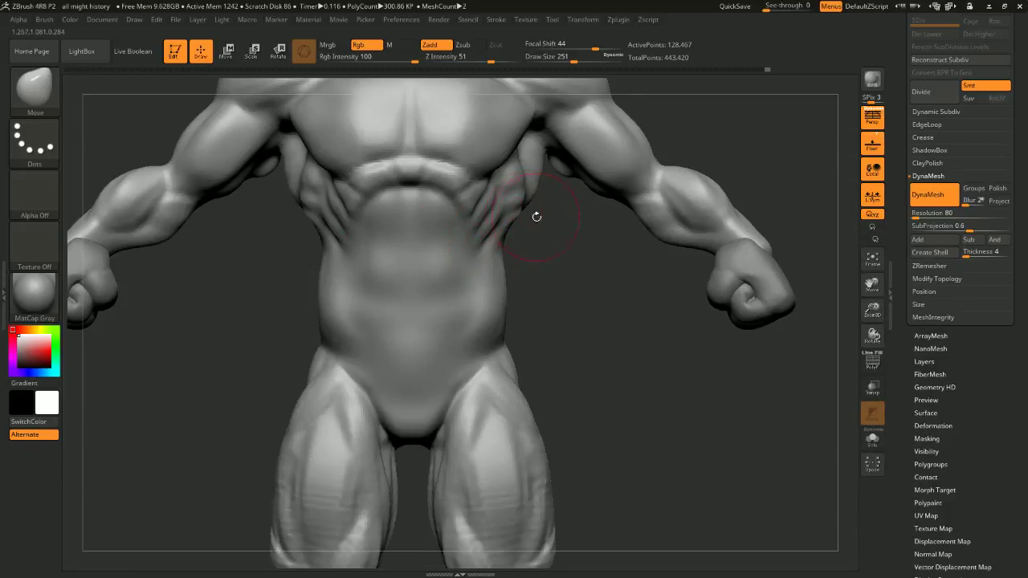
Switch to the DamStandard brush and set its draw size to 187
key(b)
key(d)
key(s)
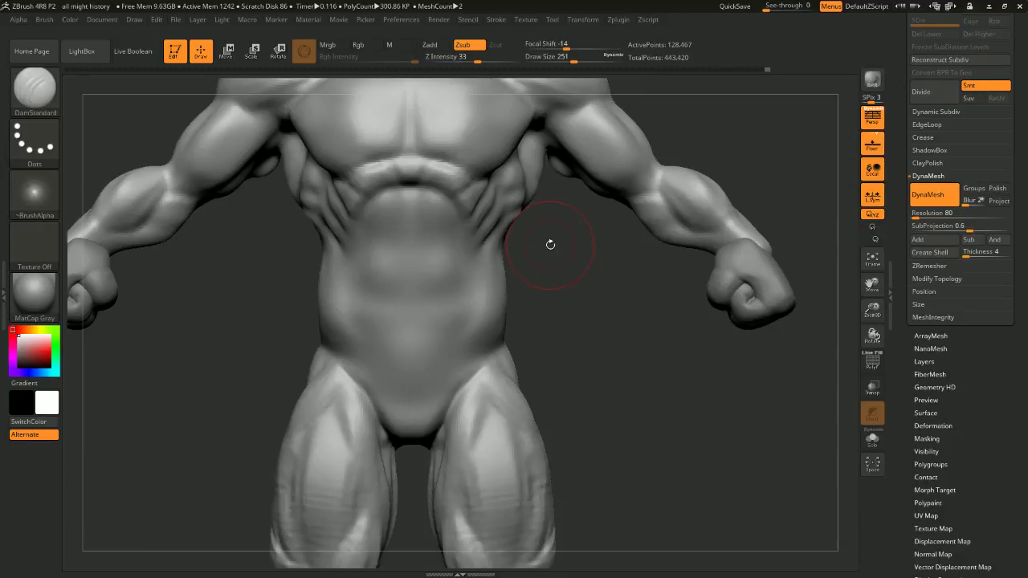
key(space)
drag(560, 242, 554, 239)
mouse_move(1020, 139)
mouse_down()
mouse_move(1024, 244)
mouse_move(1026, 199)
mouse_up()
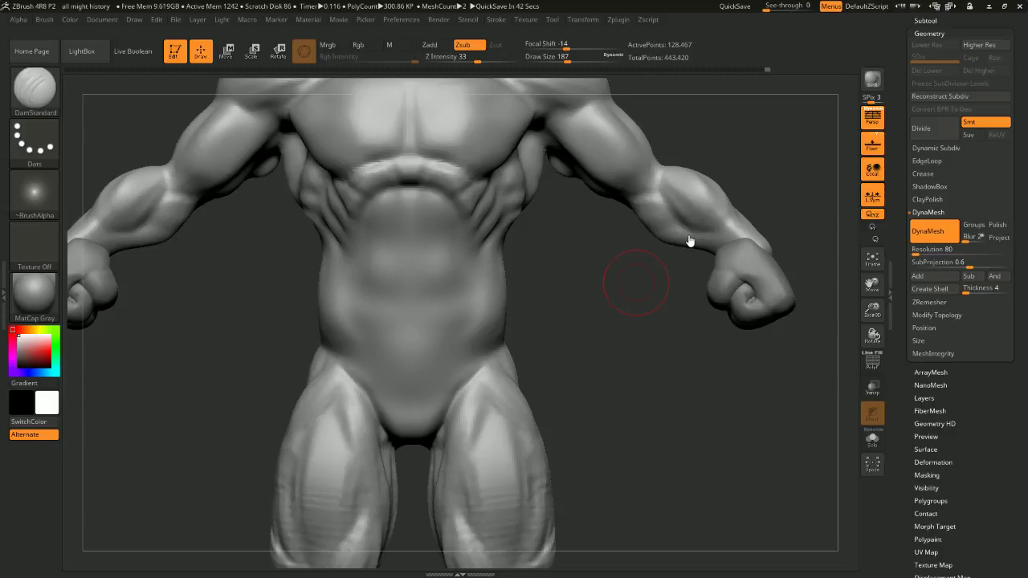
Examine the whole figure from the front and side to judge its proportions and torso shape
alt+drag(620, 306, 648, 251)
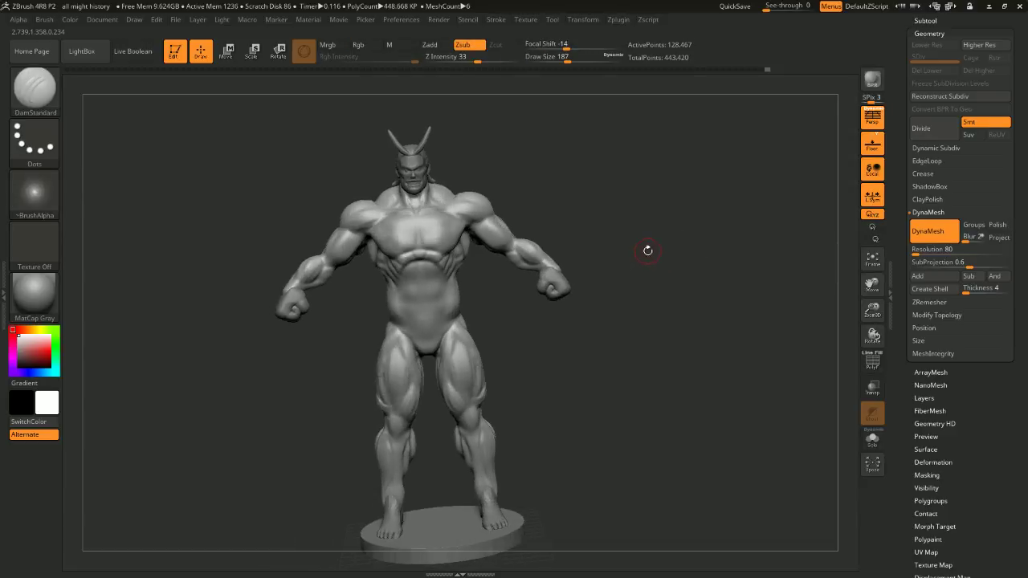
alt+drag(659, 300, 727, 252)
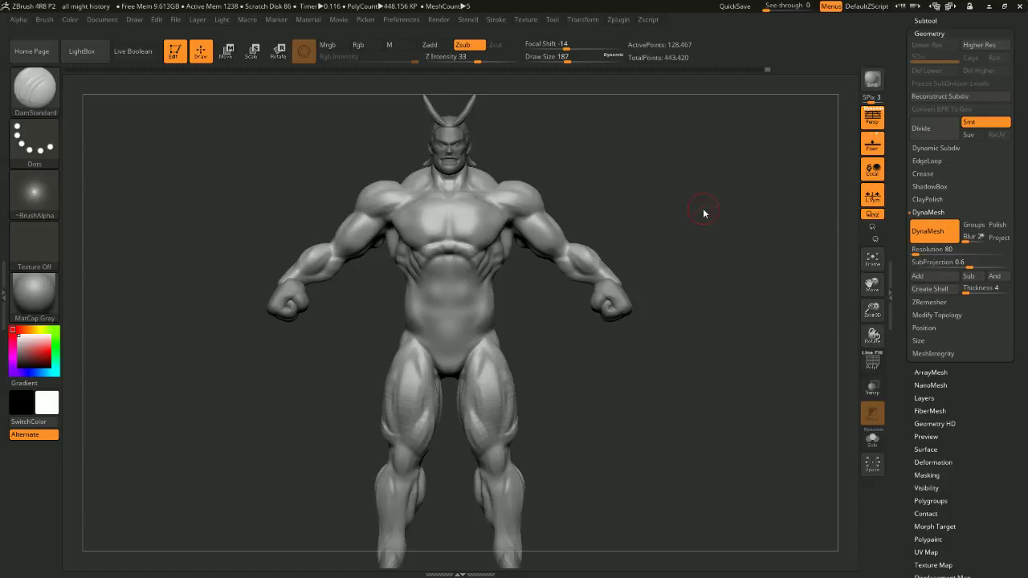
mouse_move(704, 212)
mouse_down()
mouse_move(693, 220)
mouse_move(739, 222)
mouse_move(679, 230)
mouse_move(709, 214)
mouse_up()
drag(634, 212, 716, 245)
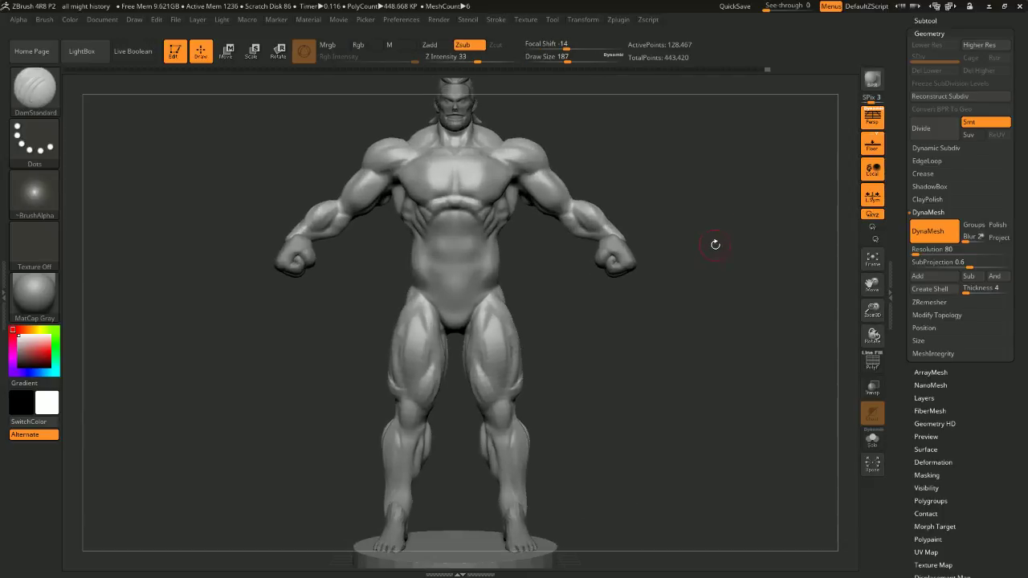
mouse_move(689, 202)
mouse_down()
mouse_move(728, 211)
mouse_move(755, 191)
mouse_move(676, 212)
mouse_up()
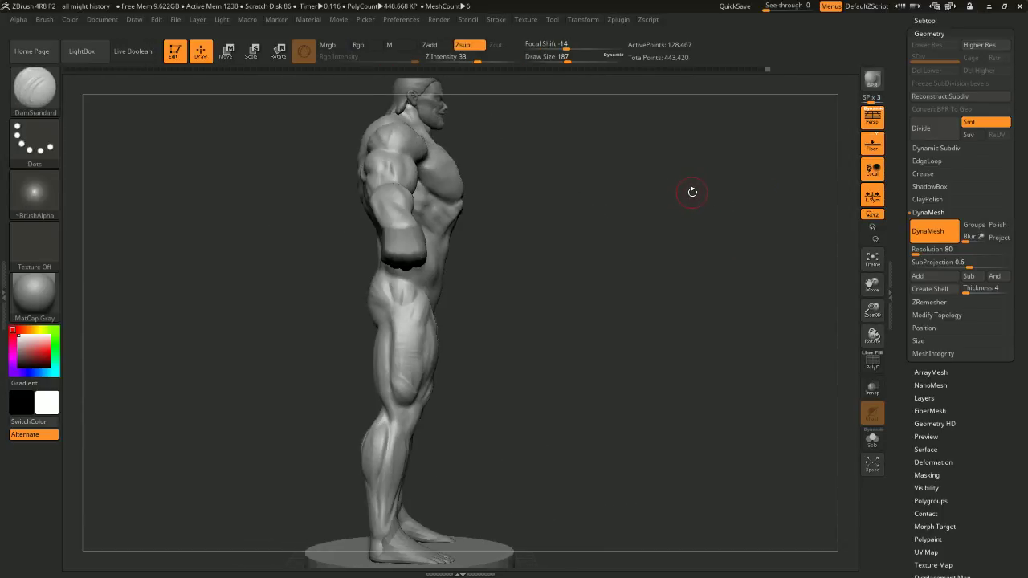
drag(659, 230, 706, 225)
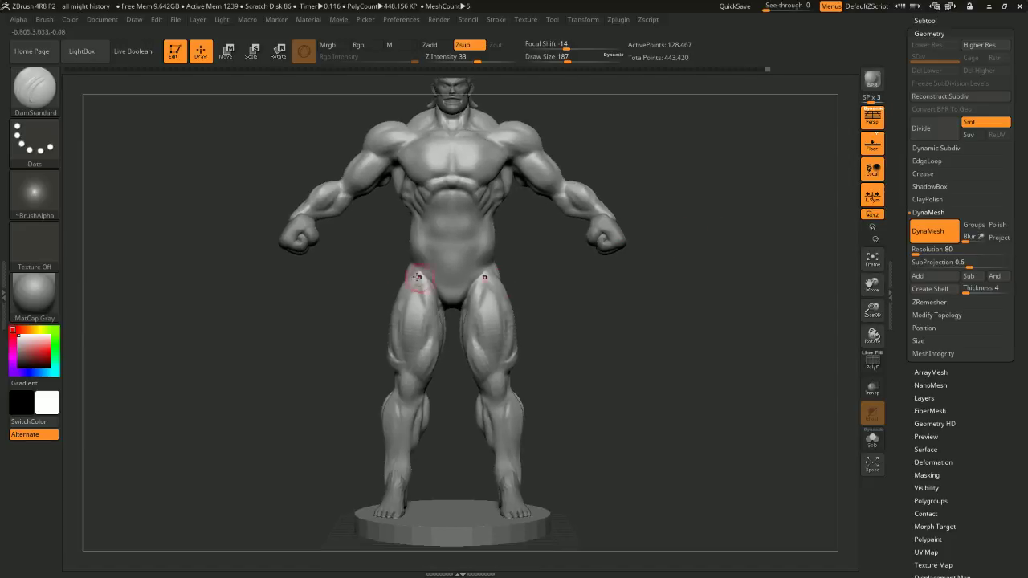
mouse_move(635, 138)
alt+mouse_down()
mouse_move(634, 209)
mouse_move(654, 188)
mouse_move(668, 211)
alt+mouse_up()
Carve the central line and horizontal divisions of the abdominal muscles with DamStandard at draw size 167
key(space)
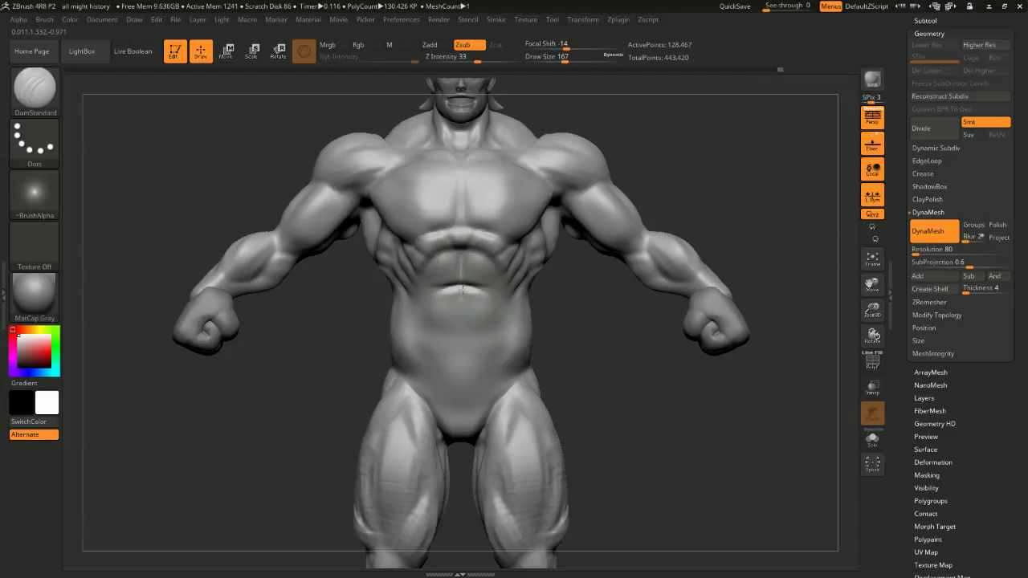
drag(462, 309, 489, 324)
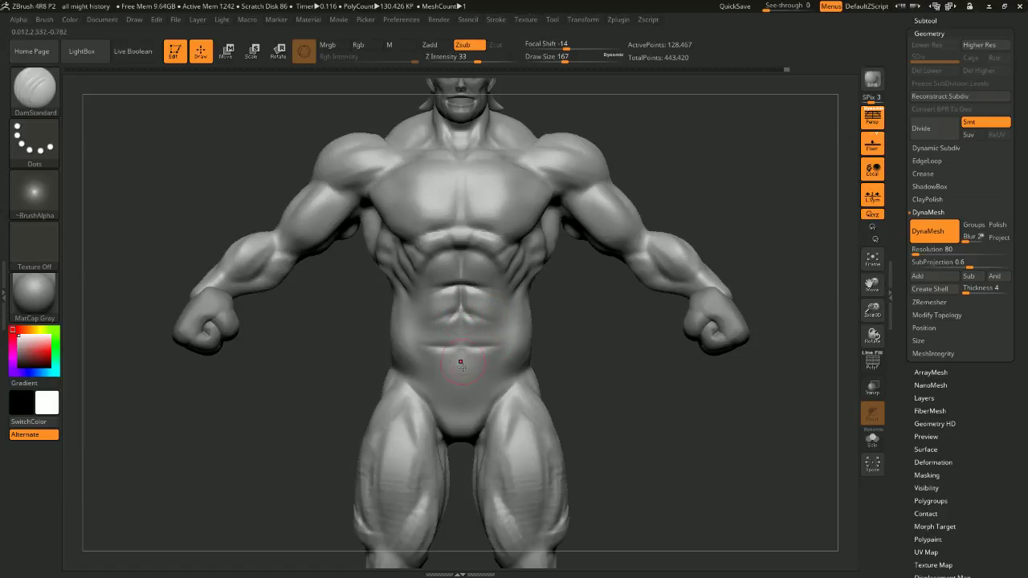
drag(556, 337, 609, 356)
alt+drag(609, 356, 714, 217)
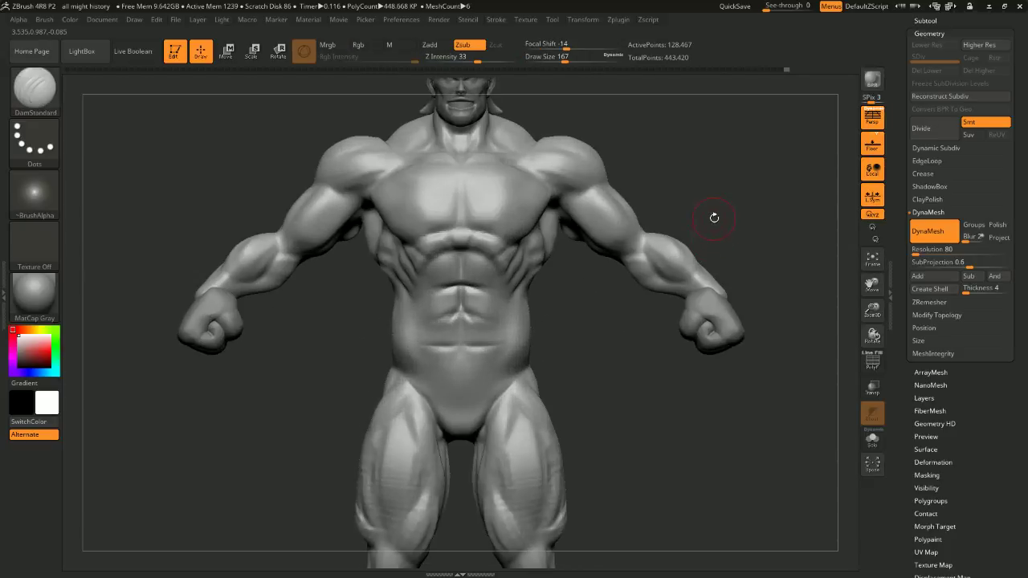
drag(584, 289, 553, 289)
shift+drag(590, 358, 741, 250)
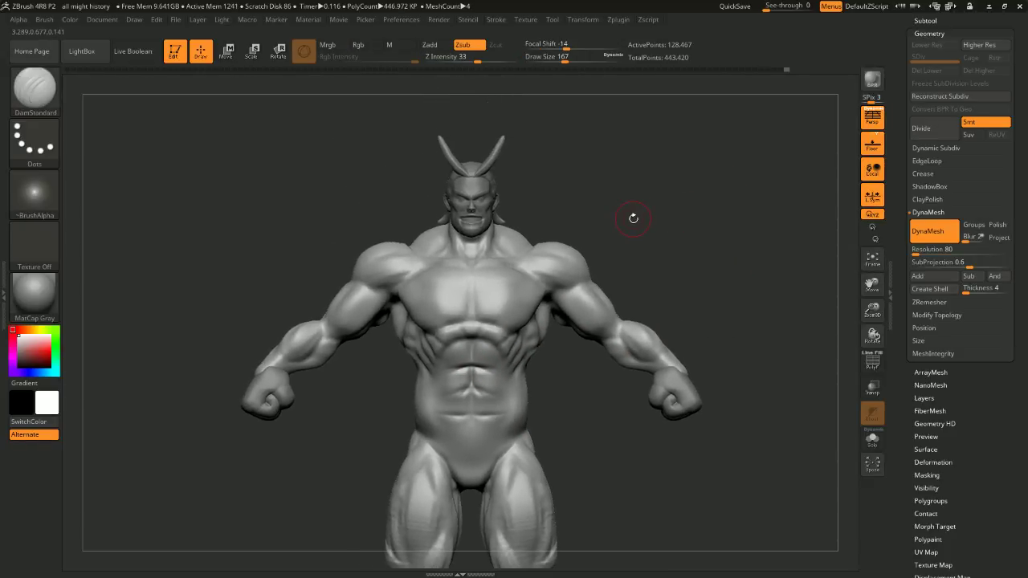
Quick-save the sculpt and save the project file
alt+drag(633, 220, 716, 186)
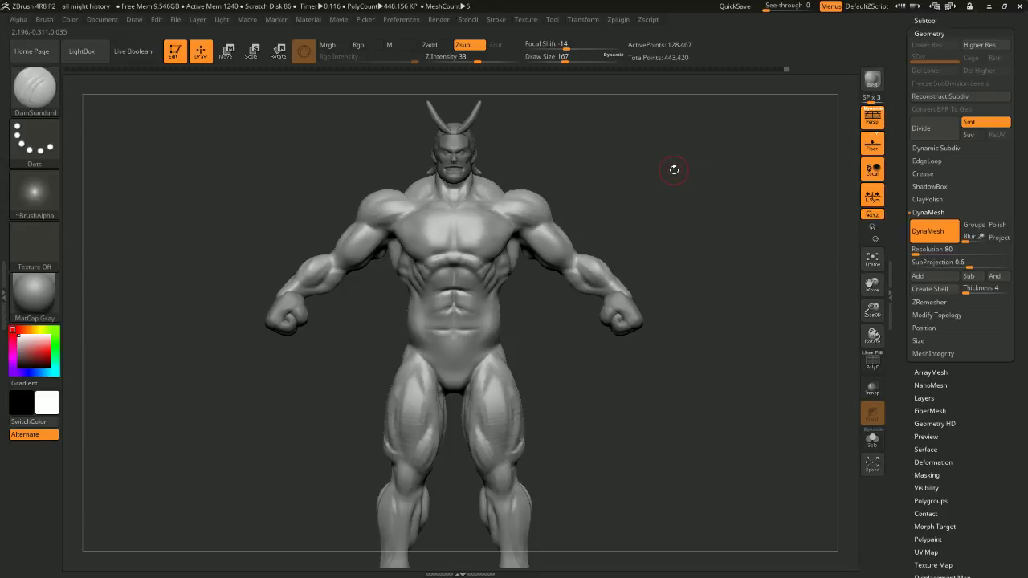
mouse_move(698, 217)
alt+mouse_down()
mouse_move(684, 193)
mouse_move(686, 223)
mouse_move(709, 255)
mouse_move(701, 198)
mouse_move(673, 228)
mouse_move(652, 225)
mouse_move(731, 202)
mouse_move(734, 184)
mouse_move(684, 193)
mouse_move(760, 202)
mouse_move(617, 187)
alt+mouse_up()
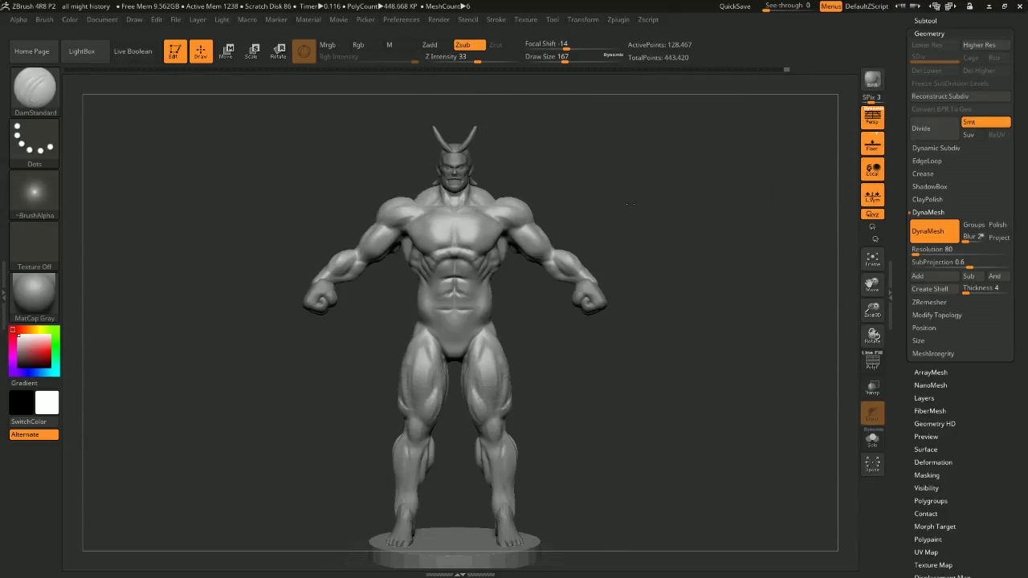
click(744, 6)
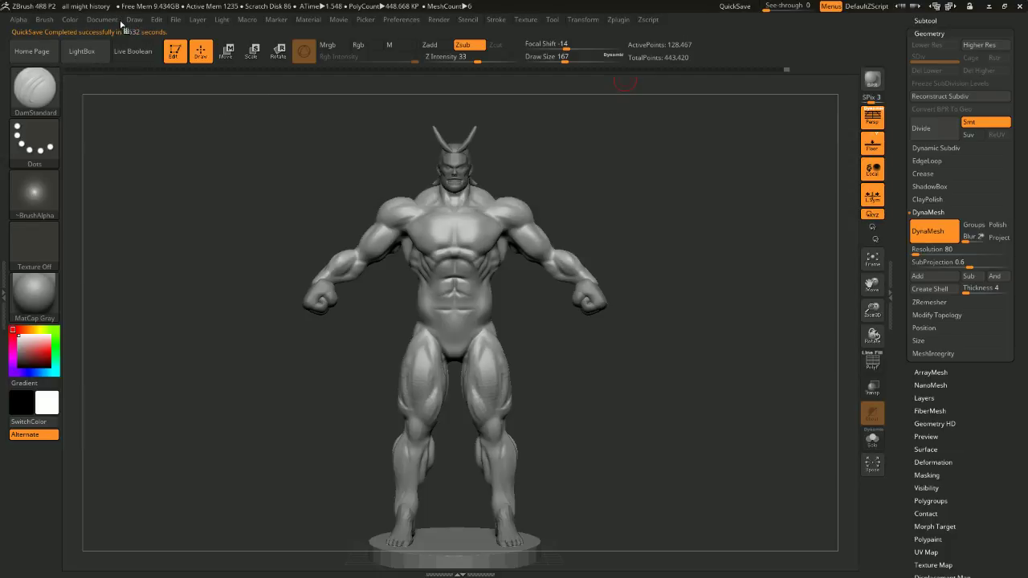
click(176, 20)
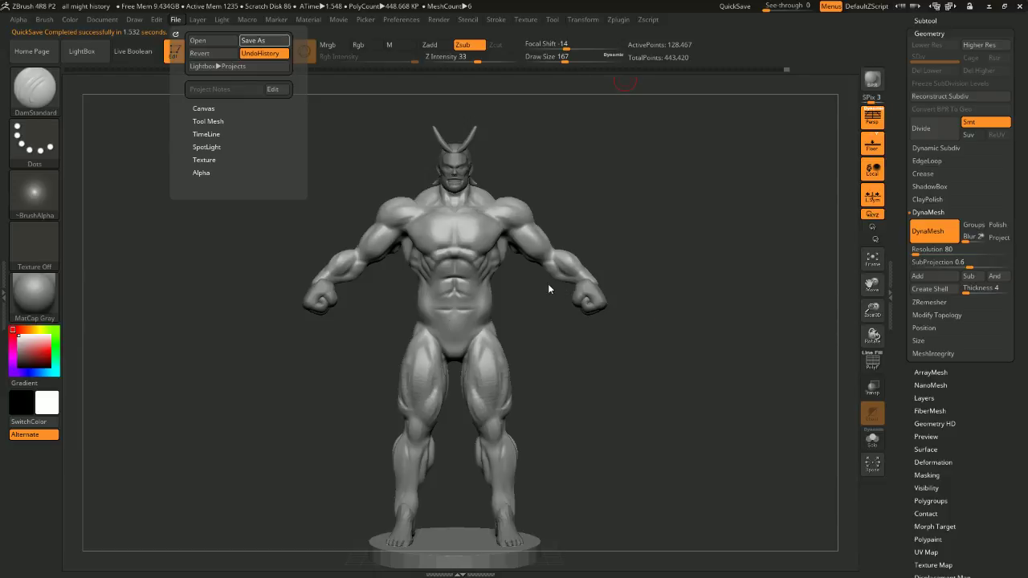
key(ctrl+s)
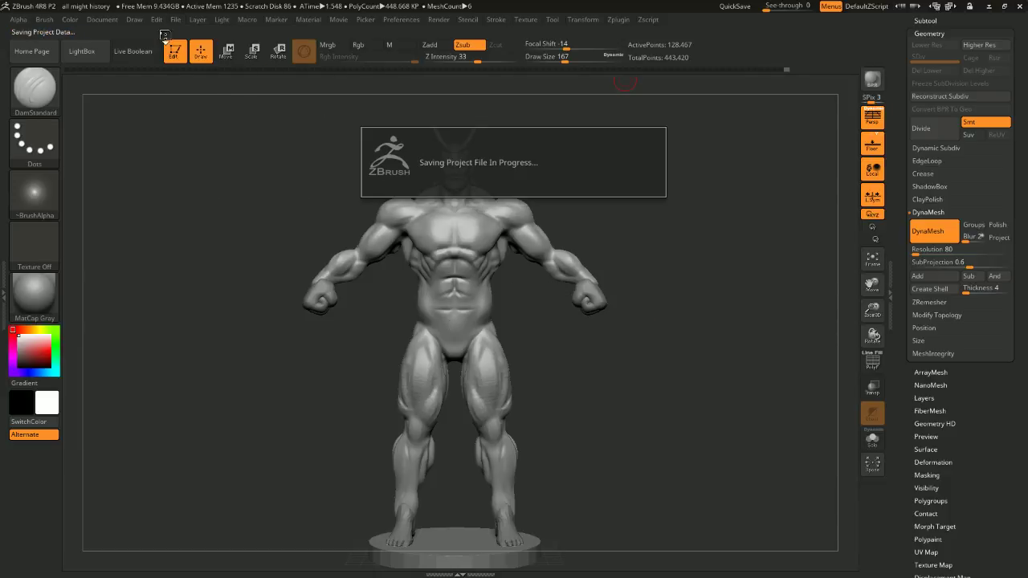
Compare the earliest and latest undo-history states of the figure from the front and the back
click(66, 69)
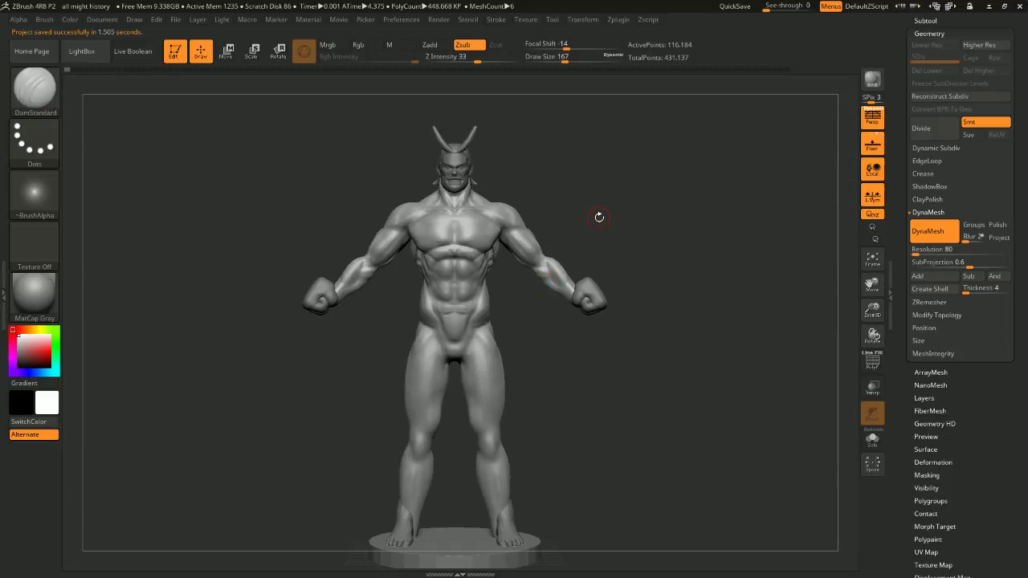
mouse_move(599, 217)
mouse_down()
mouse_move(702, 221)
mouse_move(589, 221)
mouse_move(659, 229)
mouse_move(603, 251)
mouse_up()
mouse_move(655, 184)
mouse_down()
mouse_move(638, 184)
mouse_move(652, 184)
mouse_up()
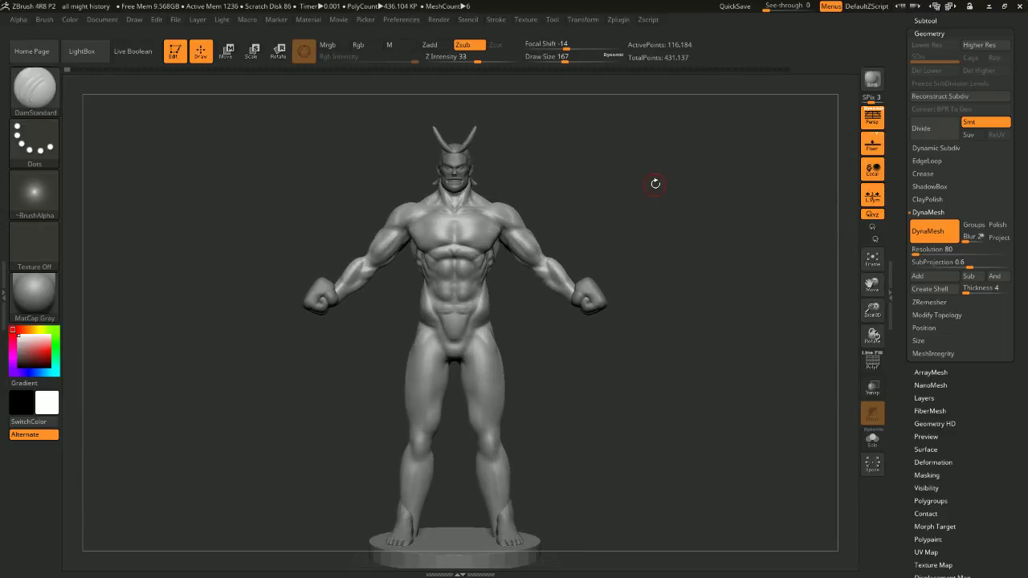
click(790, 73)
drag(782, 230, 654, 232)
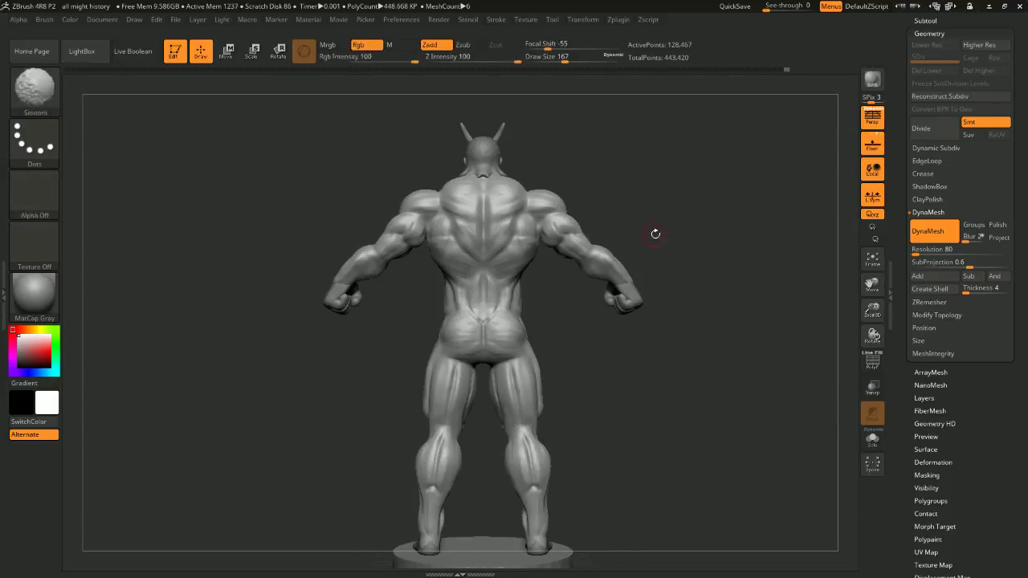
click(67, 72)
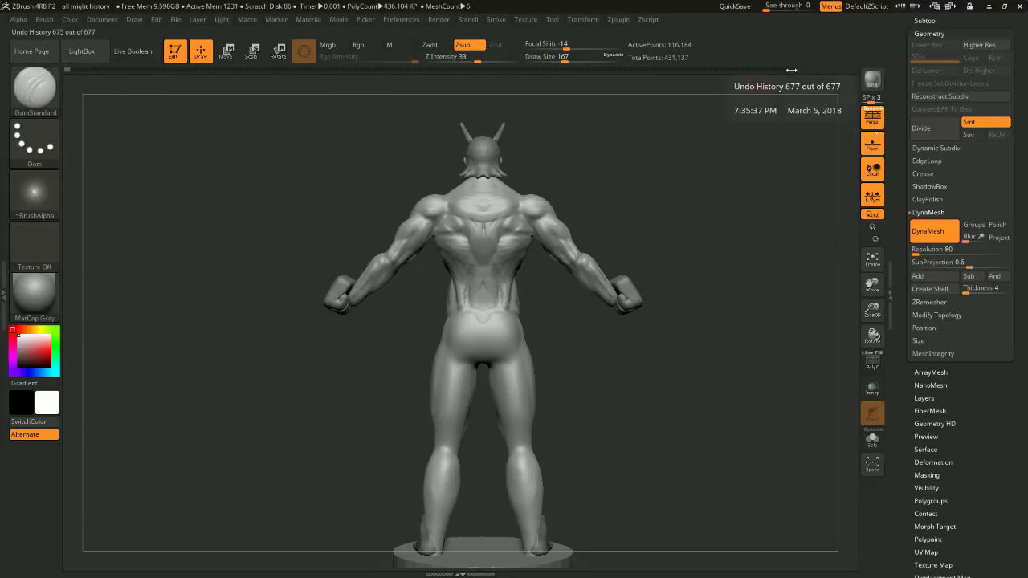
click(789, 69)
drag(704, 267, 583, 262)
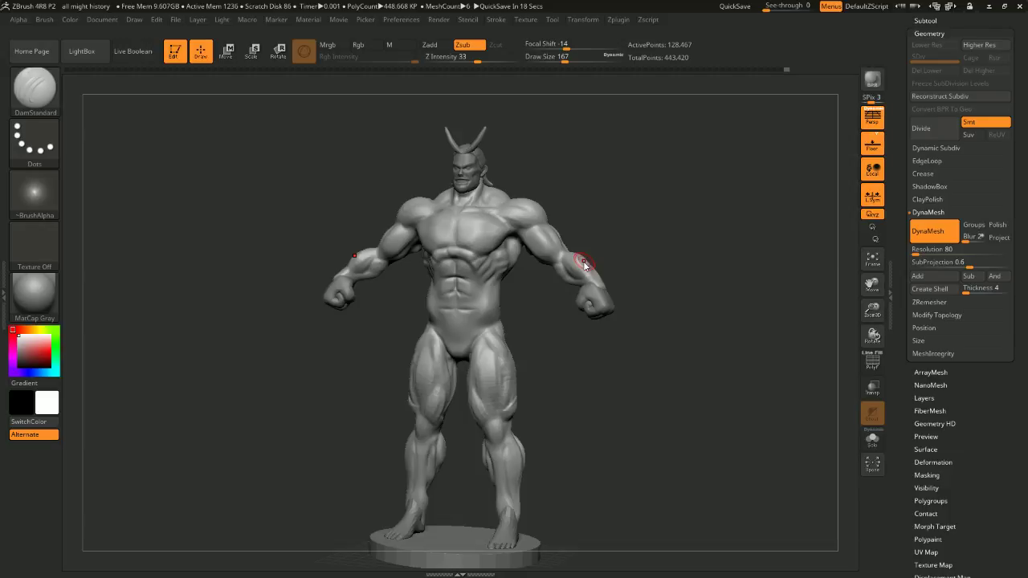
Build up volume on the abdominal muscle blocks with the ClayBuildup brush at draw size 163
mouse_move(546, 199)
shift+mouse_down()
mouse_move(645, 199)
mouse_move(684, 184)
shift+mouse_up()
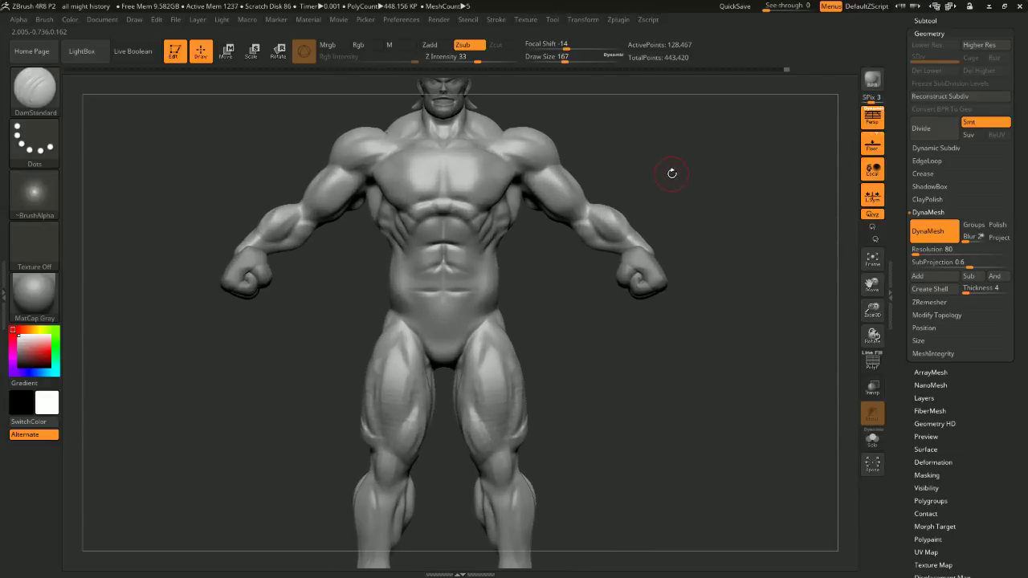
key(b)
key(c)
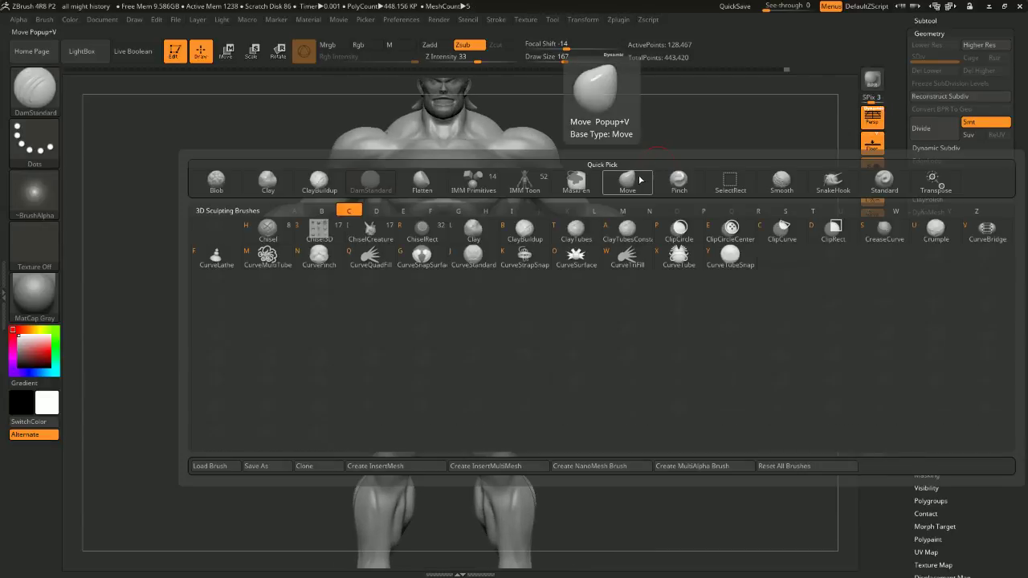
key(b)
key(space)
drag(685, 176, 676, 179)
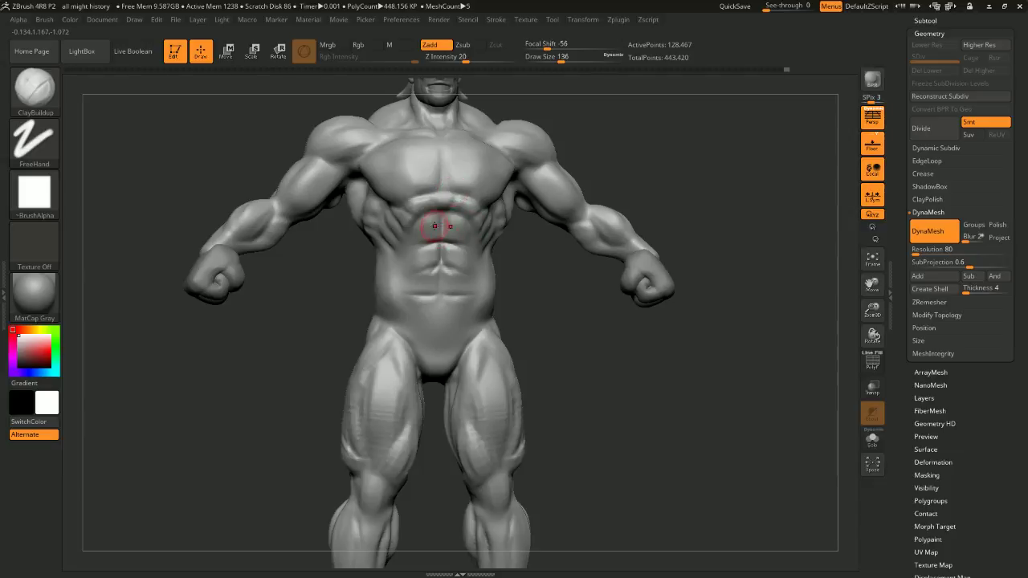
key(space)
key(space)
drag(433, 221, 440, 224)
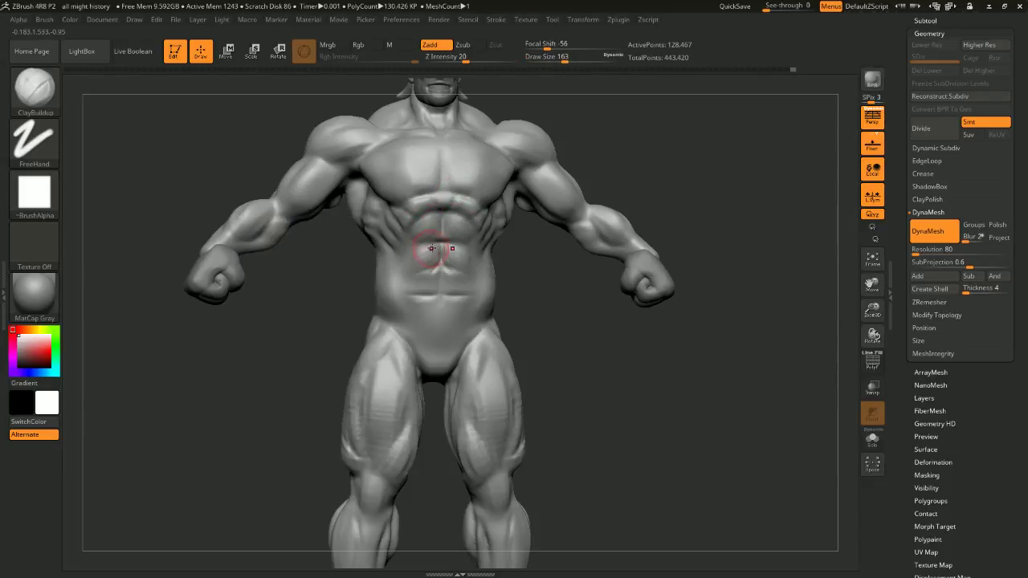
mouse_move(532, 246)
mouse_down()
mouse_move(548, 278)
mouse_move(540, 273)
mouse_move(555, 265)
mouse_move(521, 254)
mouse_up()
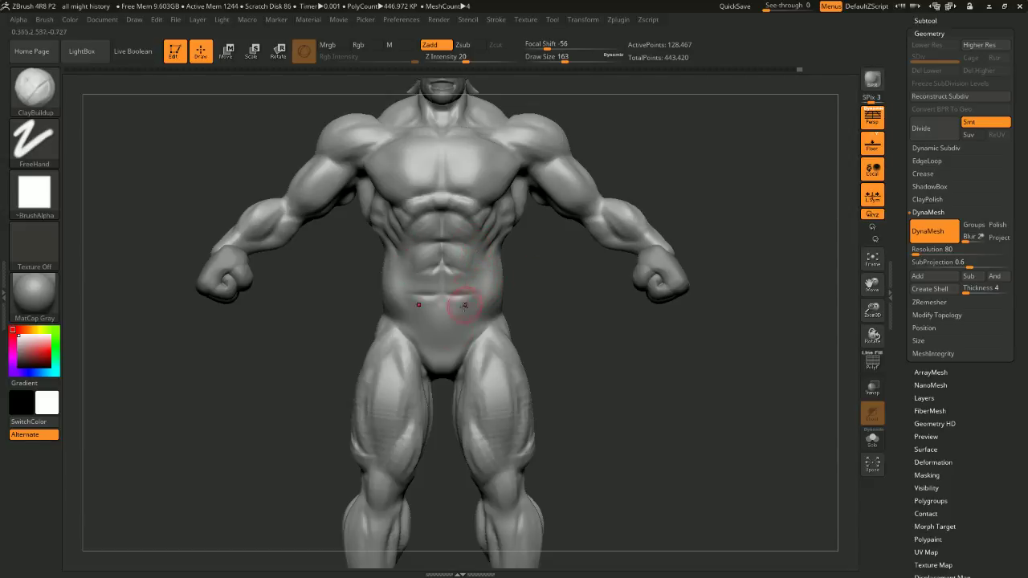
drag(569, 258, 562, 281)
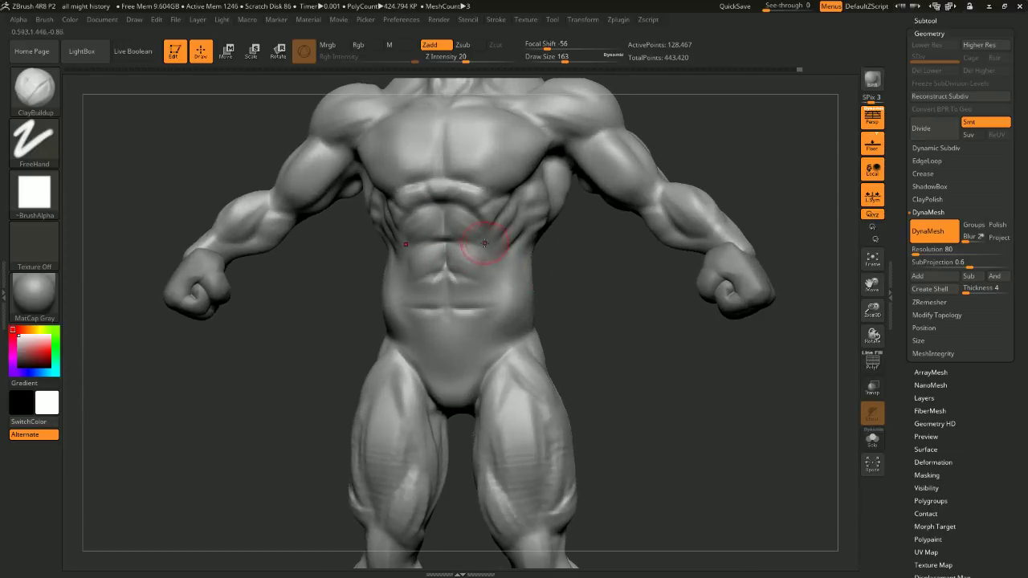
drag(548, 233, 579, 257)
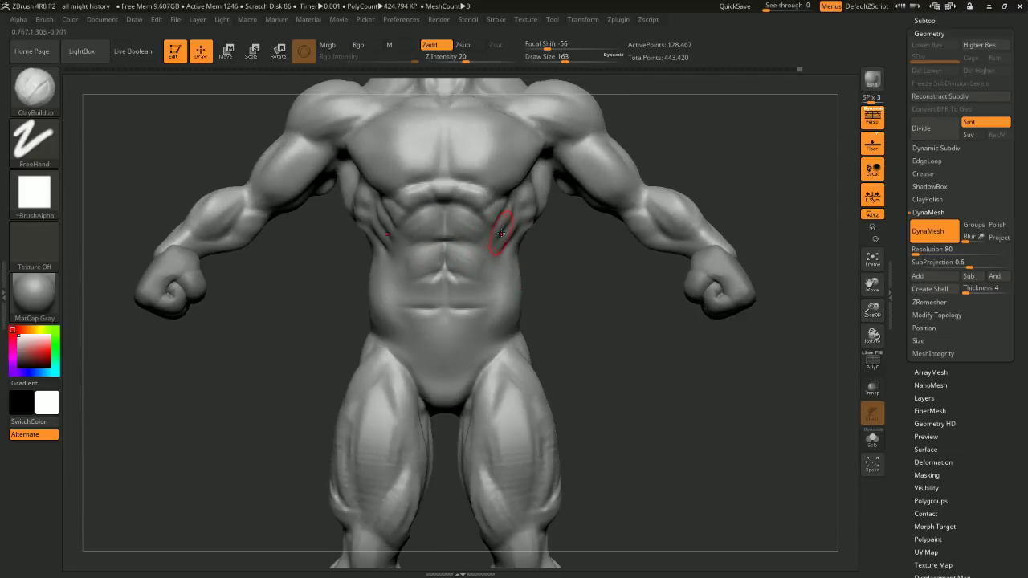
Carve the outer borders of the abdominal muscles from the ribs to the hips with DamStandard at draw size 163
key(b)
key(d)
key(s)
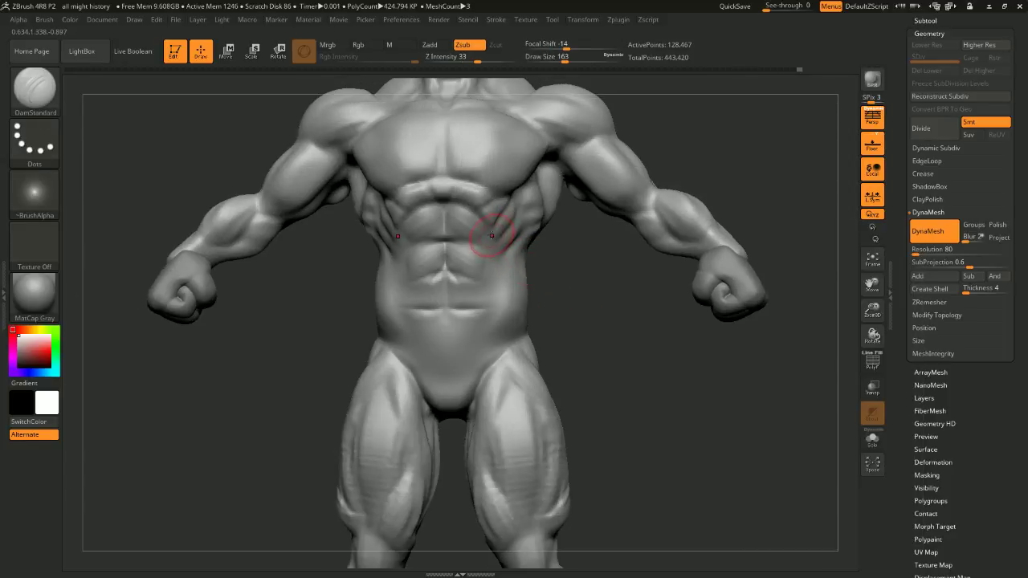
drag(492, 235, 472, 362)
drag(561, 294, 576, 294)
drag(566, 295, 602, 299)
Try to carve and soften a V-shaped crease across the lower abdomen with DamStandard
mouse_move(488, 317)
mouse_down()
mouse_move(457, 376)
mouse_move(434, 376)
mouse_up()
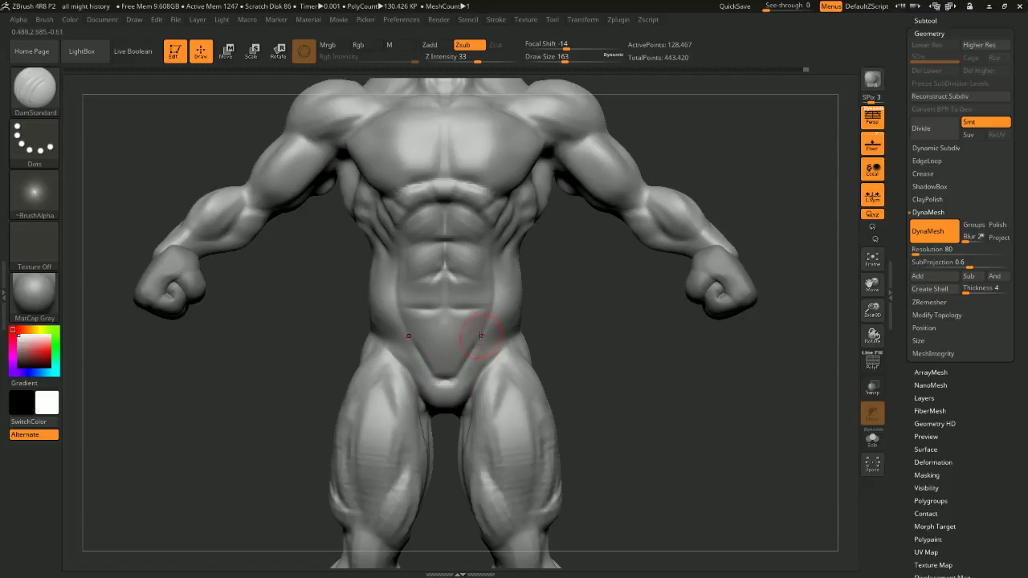
drag(578, 301, 570, 301)
shift+drag(514, 346, 466, 360)
mouse_move(549, 330)
mouse_down()
mouse_move(567, 326)
mouse_move(548, 319)
mouse_move(581, 298)
mouse_move(566, 302)
mouse_move(542, 259)
mouse_move(548, 279)
mouse_up()
key(ctrl+z)
key(ctrl+z)
key(ctrl+z)
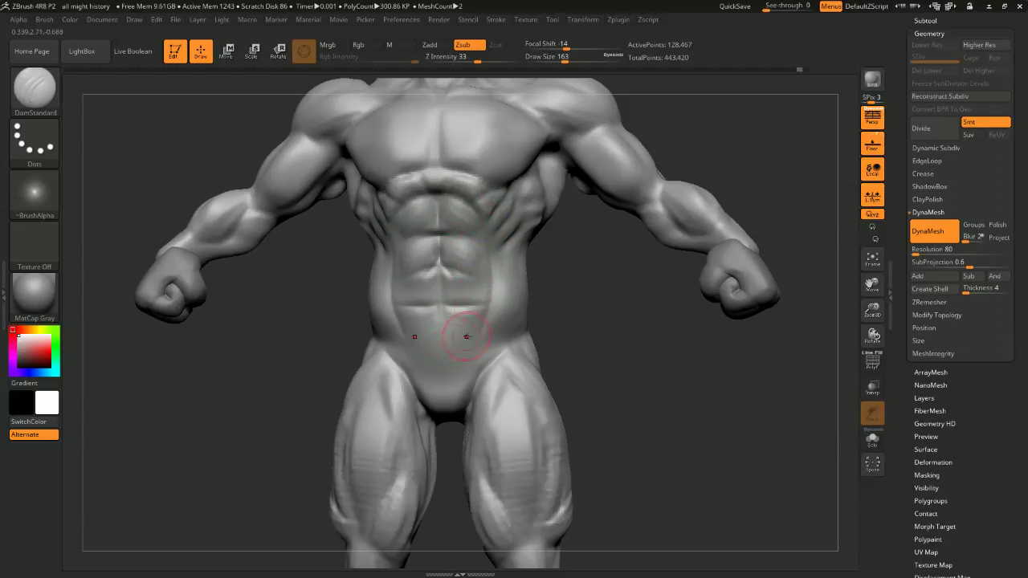
Adjust the shape of the abdominal muscles with the Move brush at draw size 136
shift+drag(560, 298, 570, 294)
key(b)
key(m)
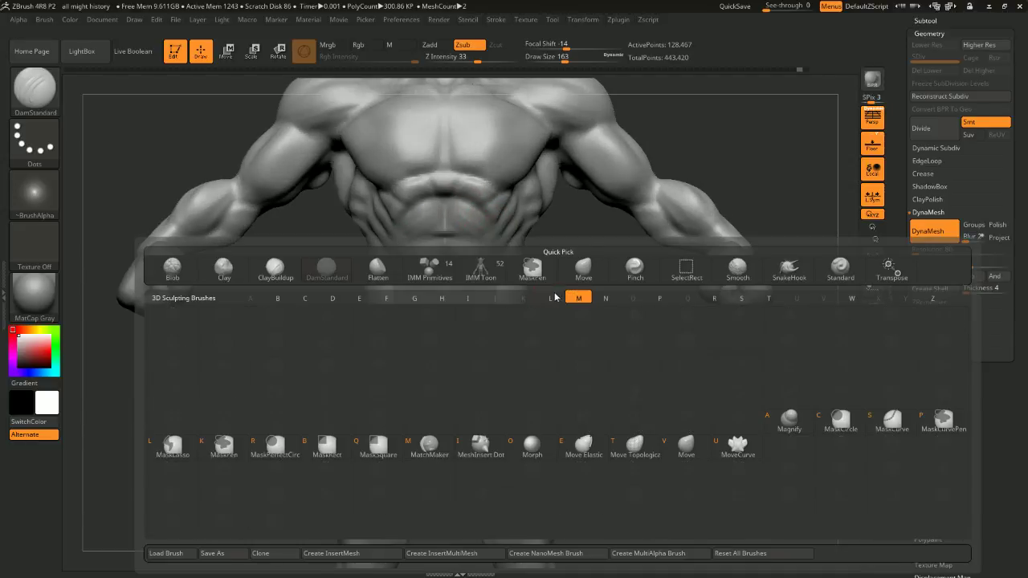
key(v)
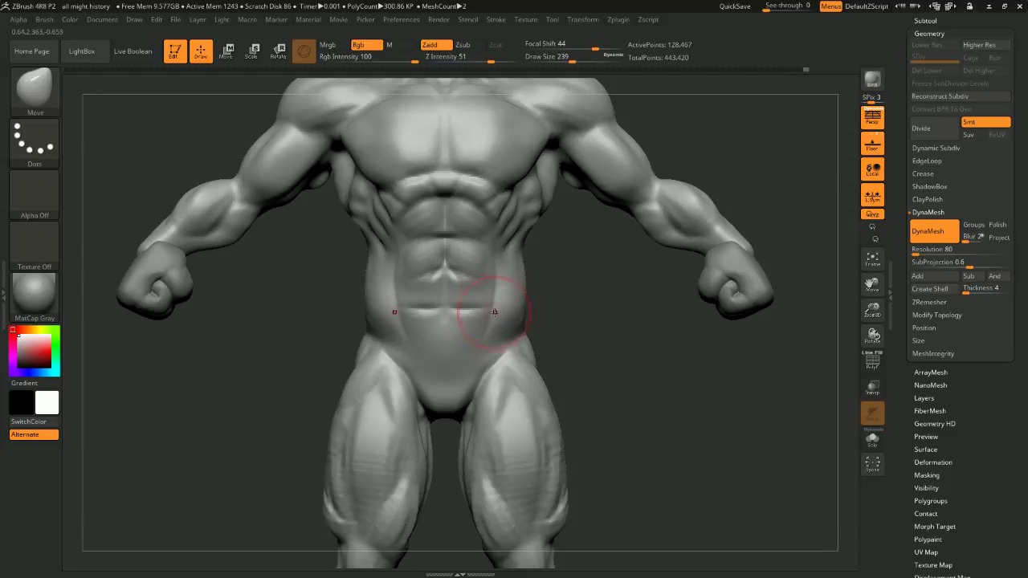
key(ctrl)
mouse_move(560, 294)
mouse_down()
mouse_move(579, 287)
mouse_move(536, 273)
mouse_up()
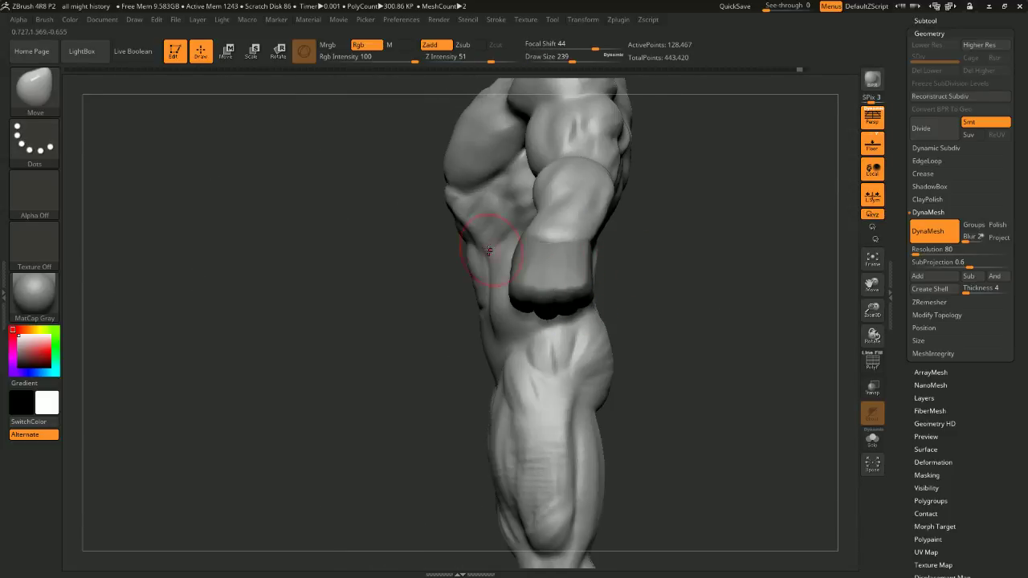
mouse_move(482, 304)
mouse_down()
mouse_move(680, 269)
mouse_move(580, 295)
mouse_up()
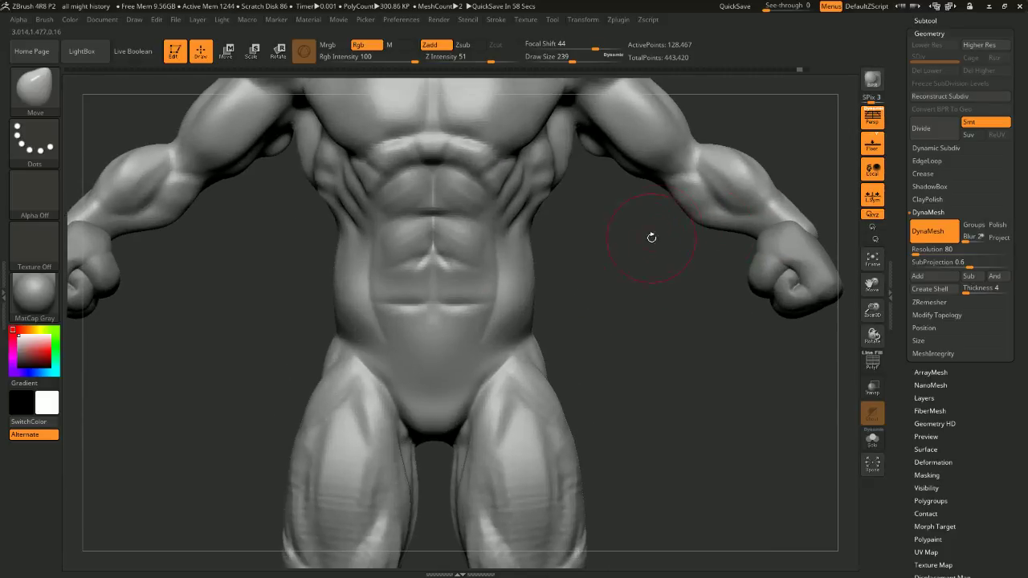
alt+drag(607, 260, 609, 277)
key(space)
click(608, 275)
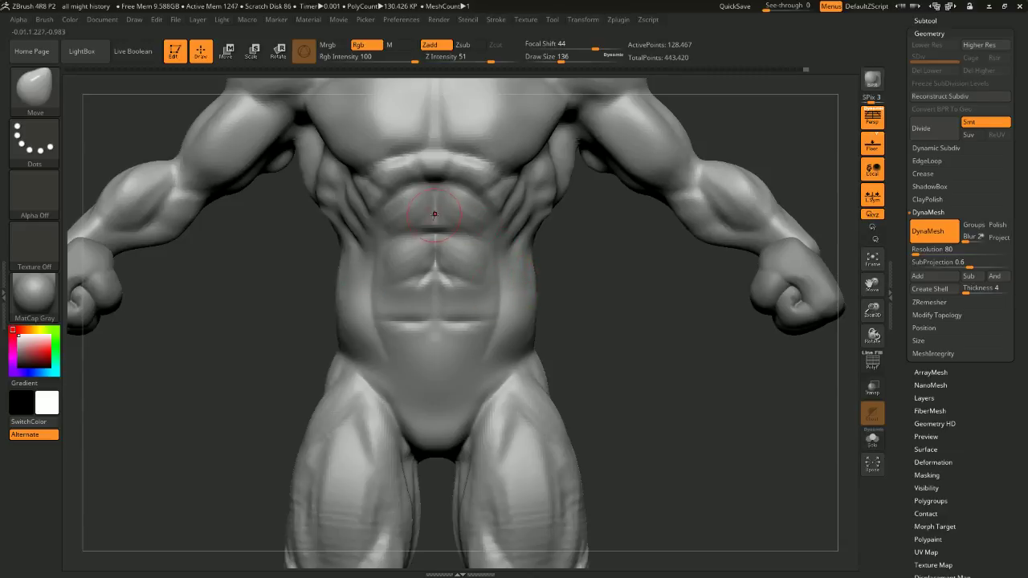
Deepen the central line and horizontal divisions of the abdominal blocks with DamStandard, curving the lowest crease up at its ends
key(b)
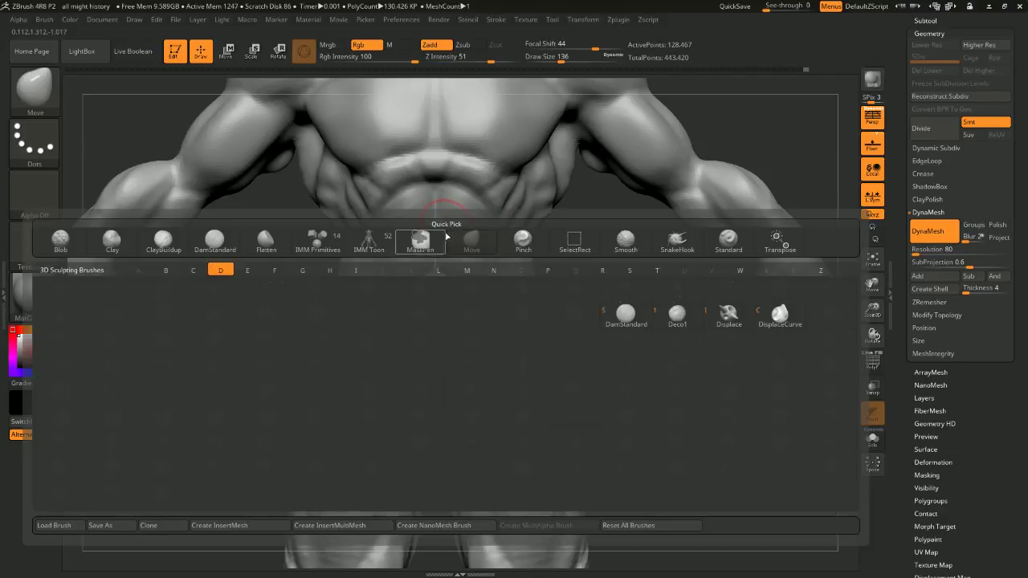
key(d)
key(s)
drag(434, 224, 480, 238)
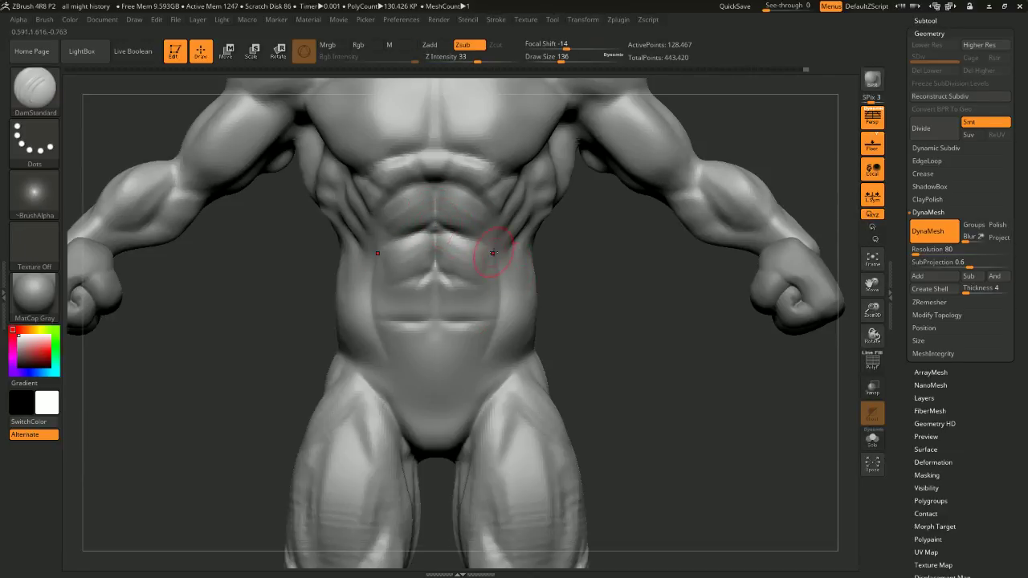
drag(436, 271, 487, 273)
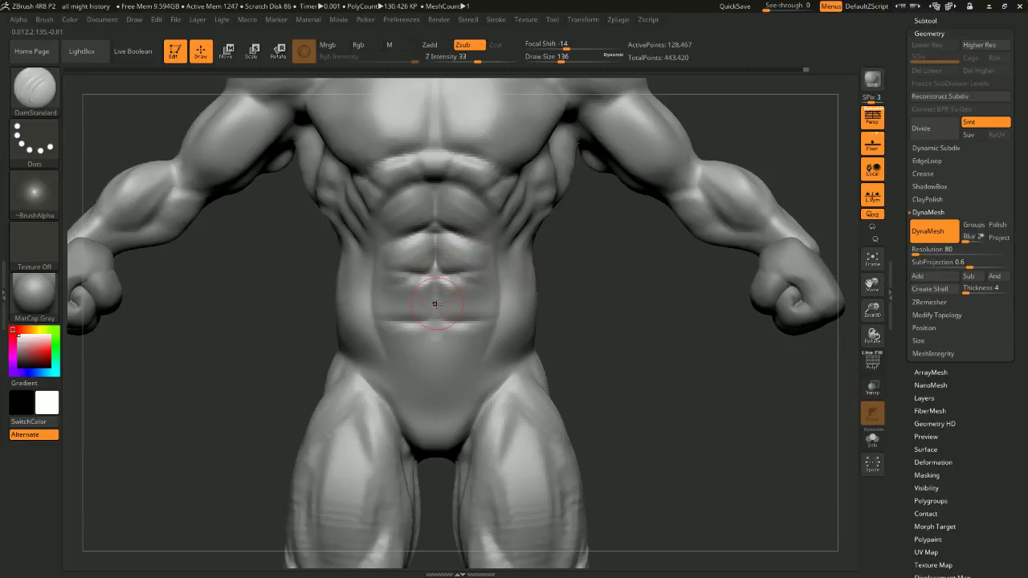
drag(581, 297, 554, 297)
mouse_move(435, 277)
mouse_down()
mouse_move(436, 317)
mouse_move(475, 317)
mouse_move(503, 297)
mouse_up()
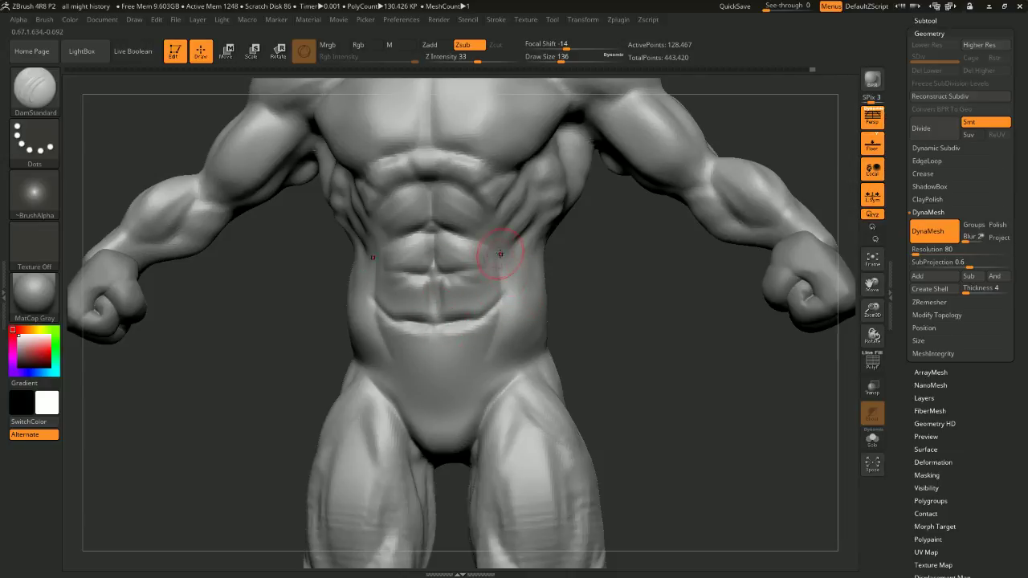
drag(483, 230, 497, 229)
alt+drag(661, 309, 663, 209)
alt+drag(724, 174, 720, 233)
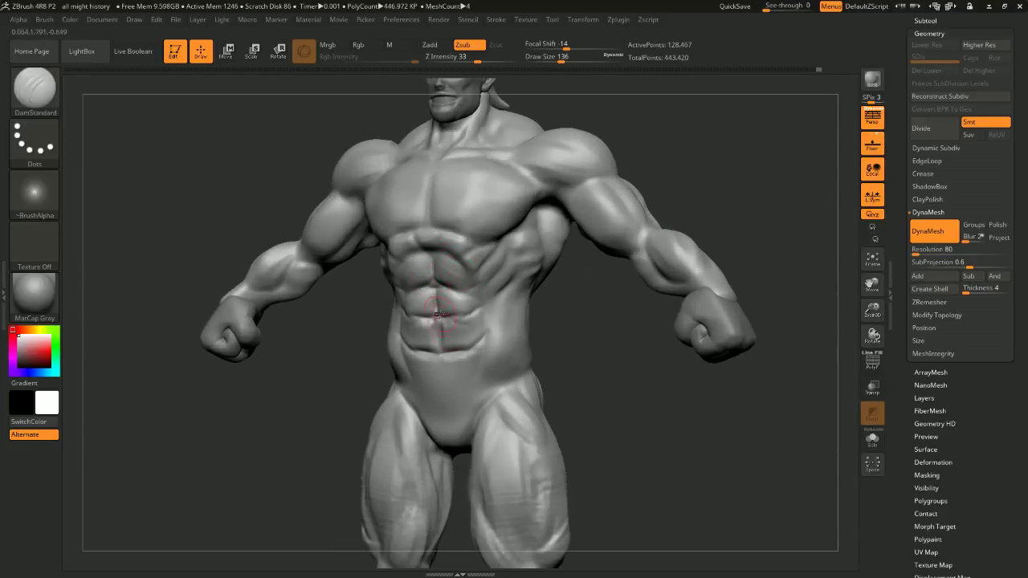
Add volume to the lowest abdominal blocks and the lower abdomen with ClayBuildup at draw size 136
shift+drag(568, 327, 452, 298)
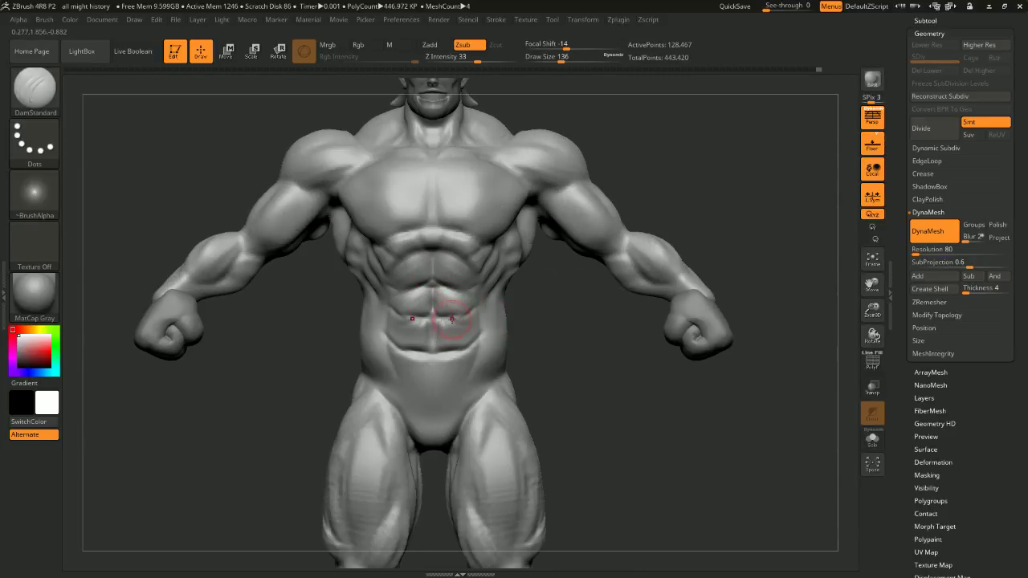
mouse_move(528, 329)
mouse_down()
mouse_move(531, 340)
mouse_move(541, 314)
mouse_up()
mouse_move(606, 351)
shift+mouse_down()
mouse_move(555, 347)
mouse_move(562, 353)
mouse_move(551, 361)
mouse_move(547, 332)
shift+mouse_up()
key(b)
key(c)
key(b)
mouse_move(433, 325)
mouse_down()
mouse_move(430, 340)
mouse_move(463, 325)
mouse_move(454, 351)
mouse_up()
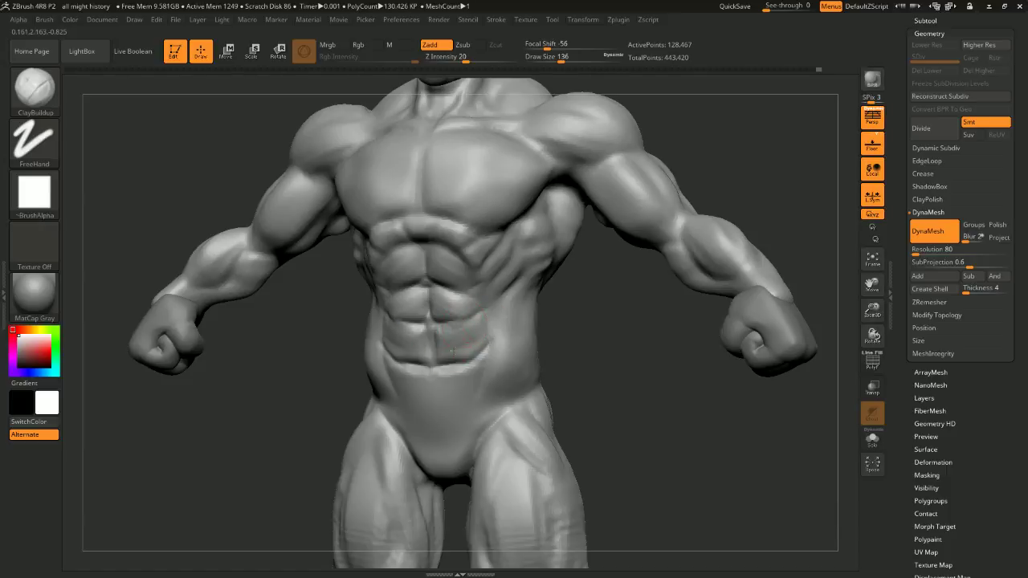
drag(551, 344, 572, 347)
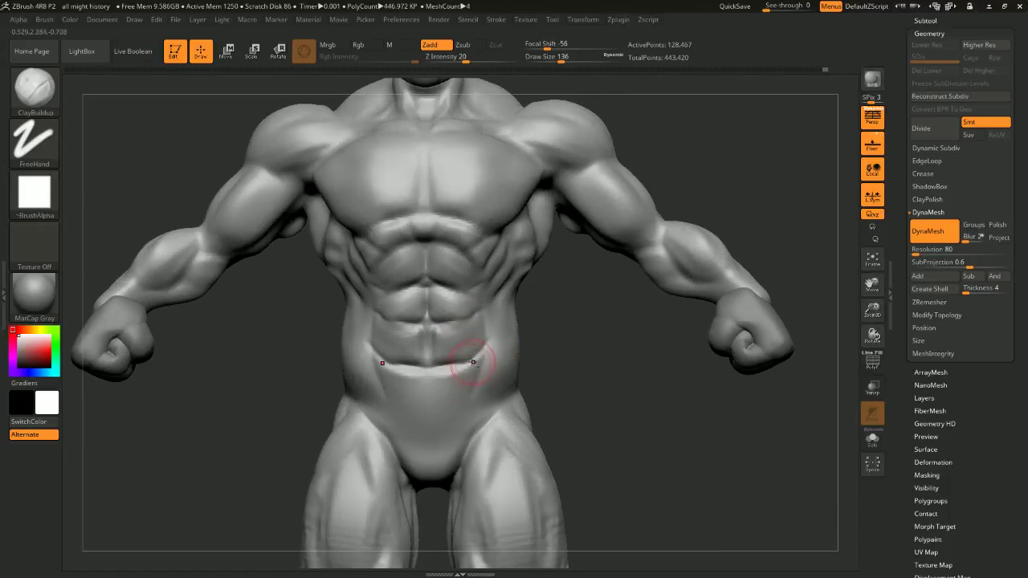
drag(479, 356, 470, 393)
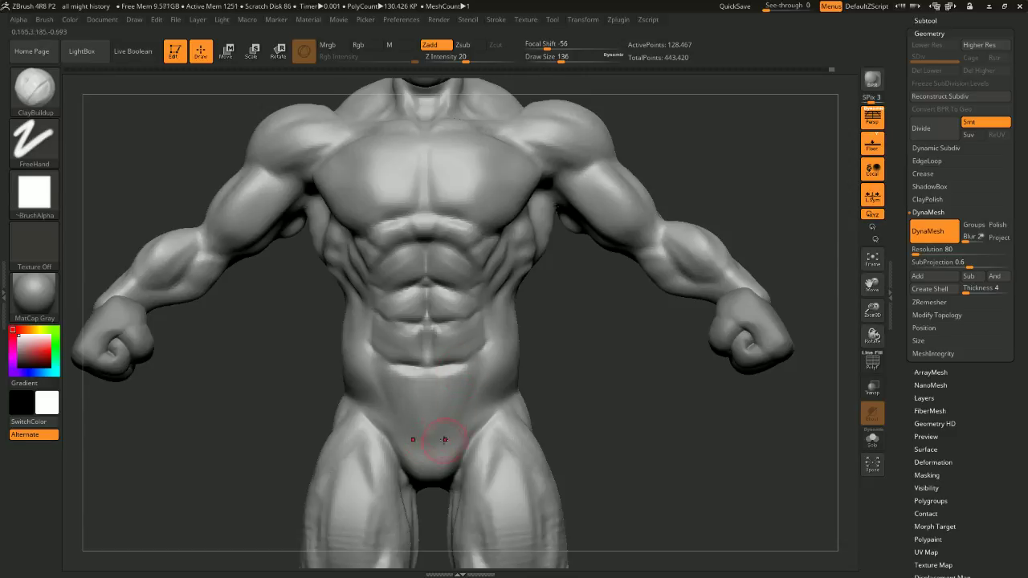
key(shift)
alt+drag(601, 383, 615, 253)
key(b)
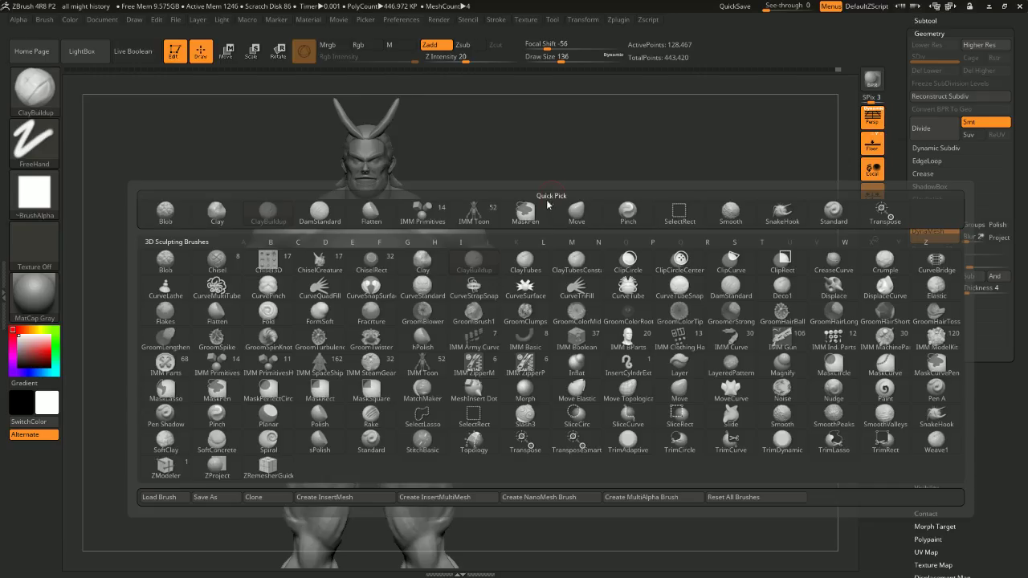
key(c)
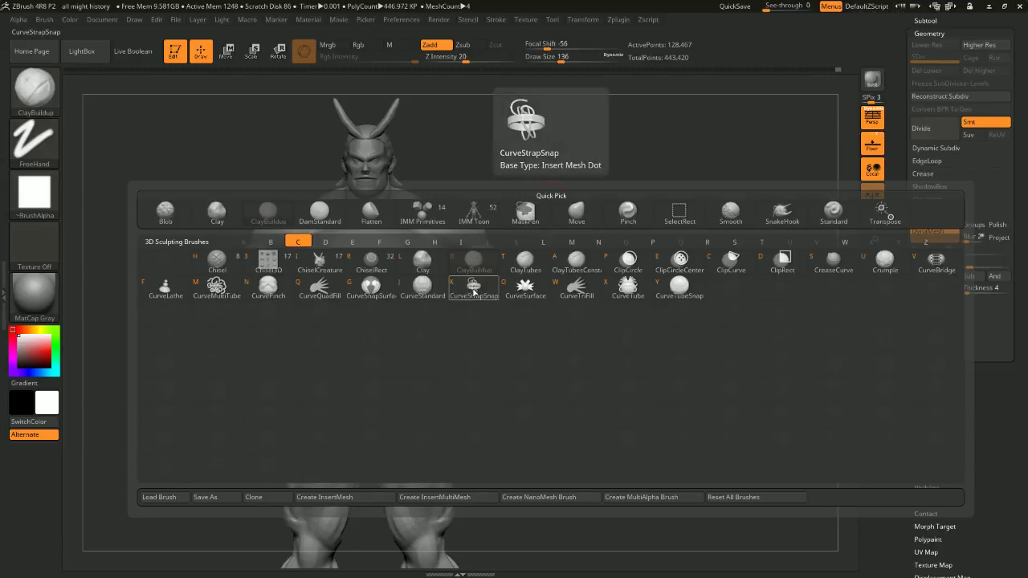
click(476, 293)
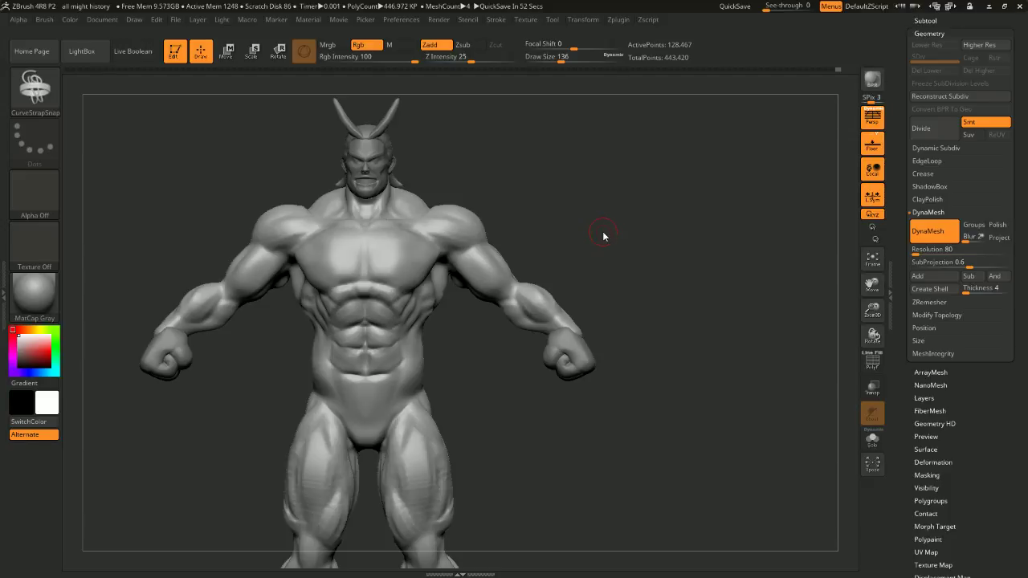
mouse_move(696, 221)
mouse_down()
mouse_move(700, 149)
mouse_move(708, 153)
mouse_move(668, 168)
mouse_up()
key(space)
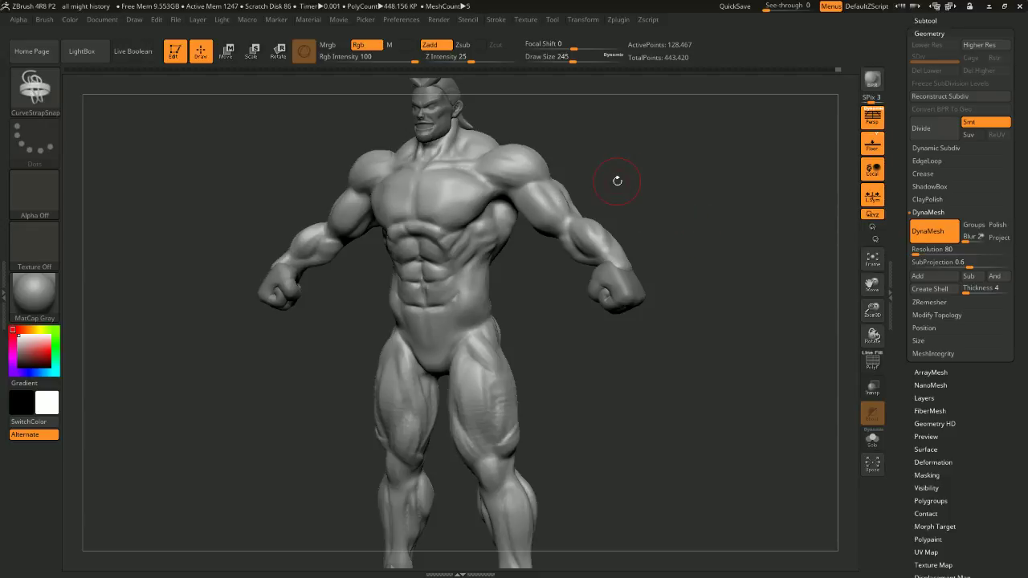
mouse_move(618, 181)
shift+mouse_down()
mouse_move(697, 197)
mouse_move(601, 331)
mouse_move(558, 312)
mouse_move(306, 328)
mouse_move(436, 356)
mouse_move(530, 318)
shift+mouse_up()
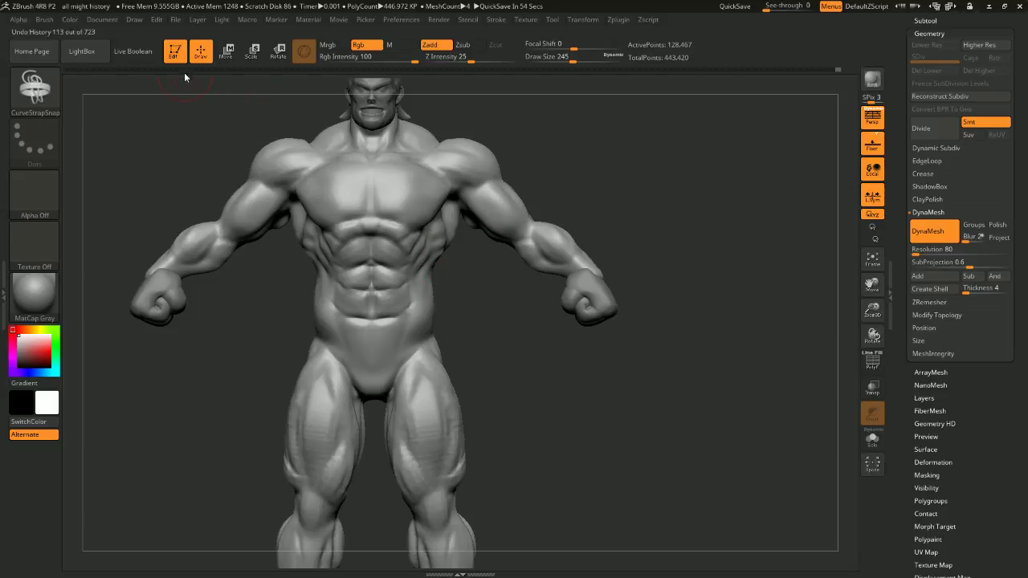
Push the sides of the waist outward with the Move brush at draw size 379
key(w)
key(b)
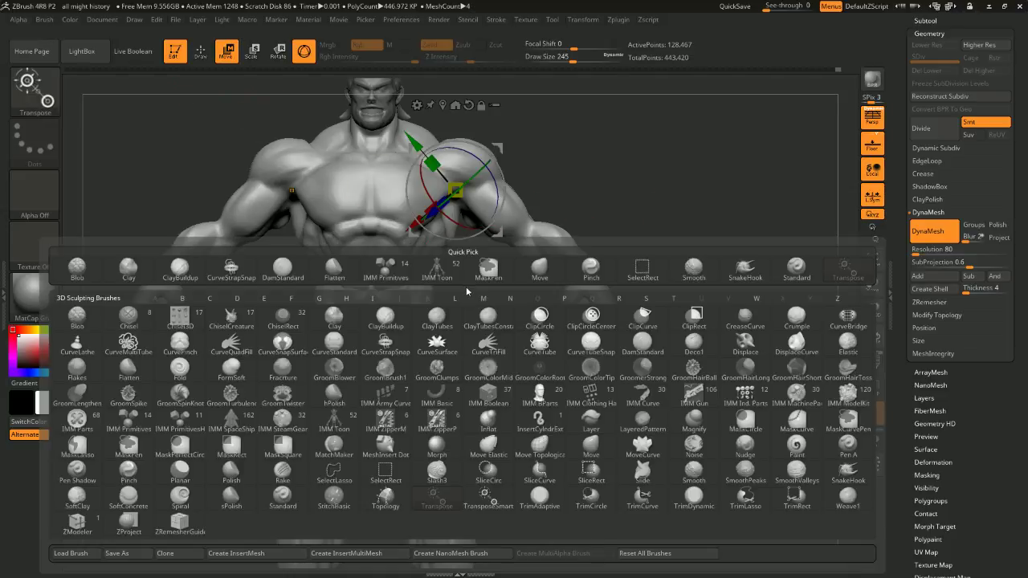
key(m)
key(v)
key(space)
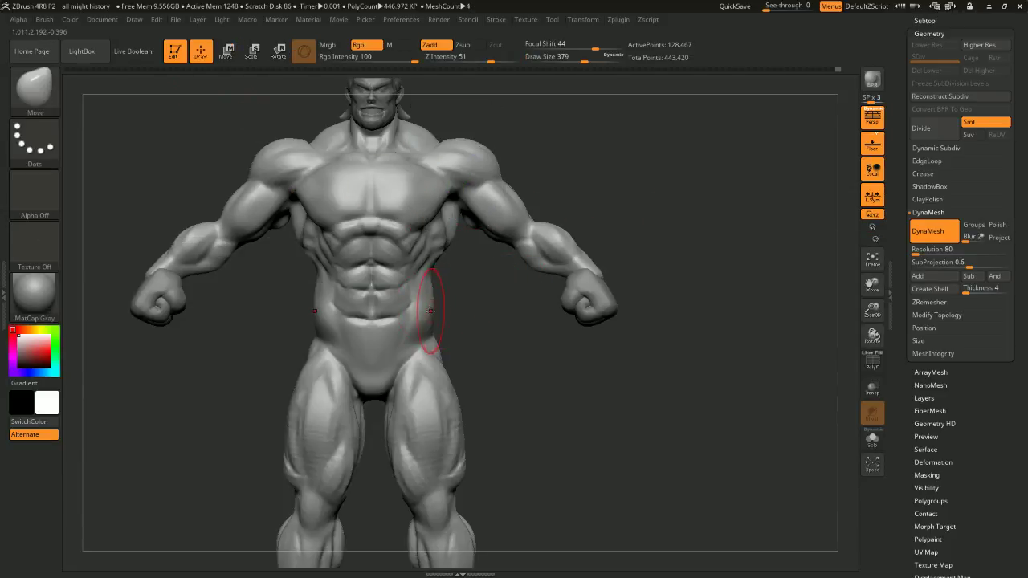
drag(425, 312, 442, 311)
right_drag(443, 312, 486, 342)
drag(486, 343, 449, 328)
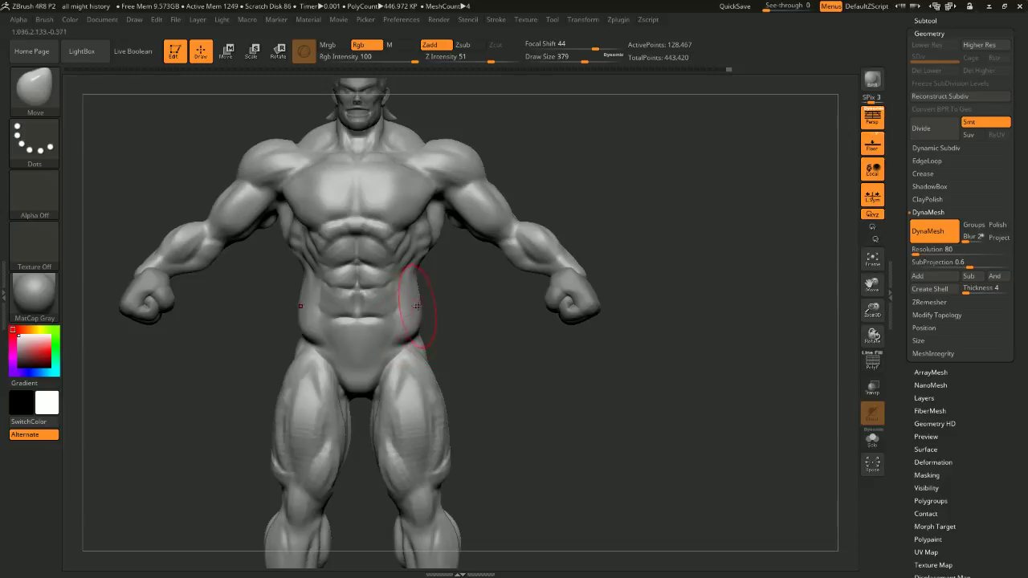
Isolate the upper arm and forearm polygroups and mask them, leaving the rest of the body unmasked
key(ctrl)
ctrl+shift+click(486, 220)
ctrl+shift+click(522, 241)
ctrl+shift+click(527, 241)
ctrl+shift+click(506, 230)
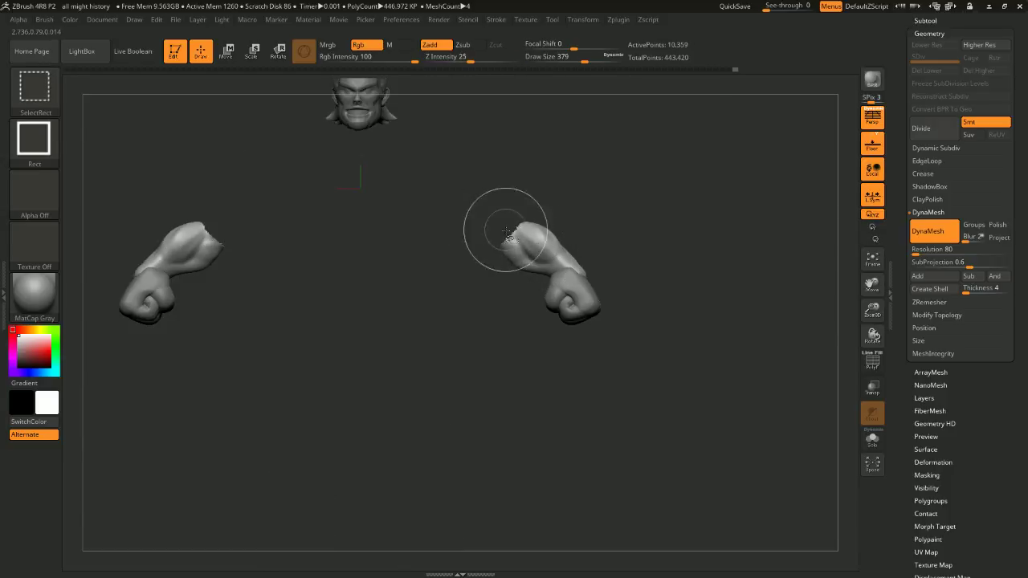
ctrl+shift+click(481, 214)
ctrl+shift+click(480, 212)
ctrl+click(576, 180)
ctrl+shift+click(593, 177)
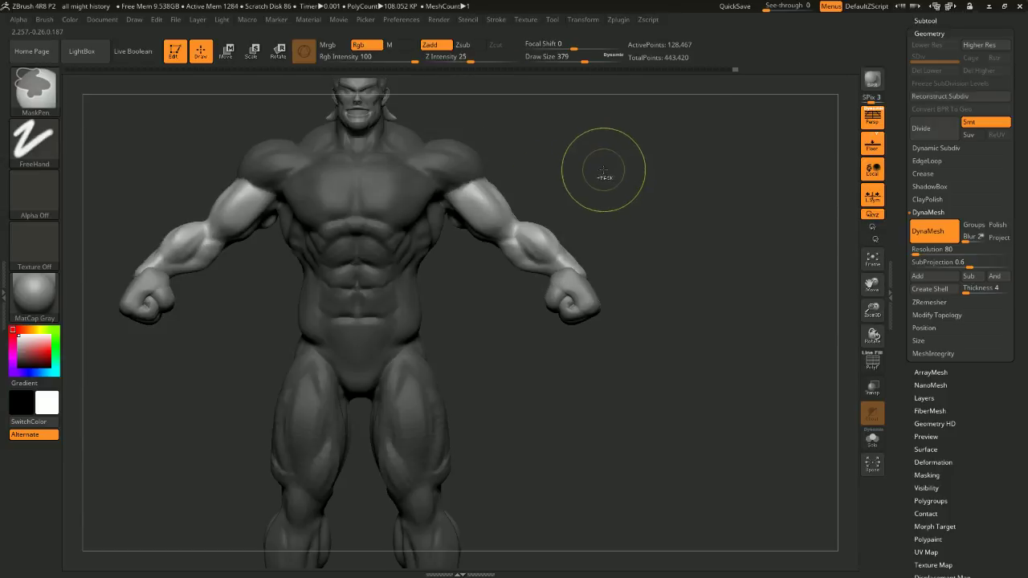
ctrl+click(603, 174)
Pull in the sides of the torso below the lats with the Move brush at draw size 567
key(space)
drag(547, 172, 554, 172)
mouse_move(438, 236)
mouse_down()
mouse_move(443, 253)
mouse_move(429, 270)
mouse_up()
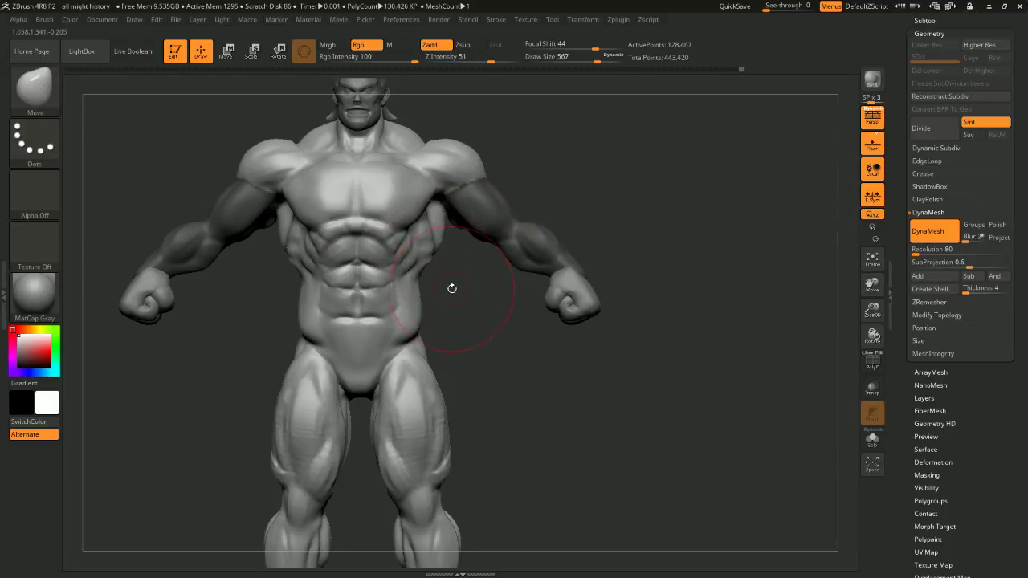
ctrl+click(569, 220)
ctrl+click(572, 218)
mouse_move(572, 218)
alt+mouse_down()
mouse_move(588, 170)
mouse_move(580, 197)
alt+mouse_up()
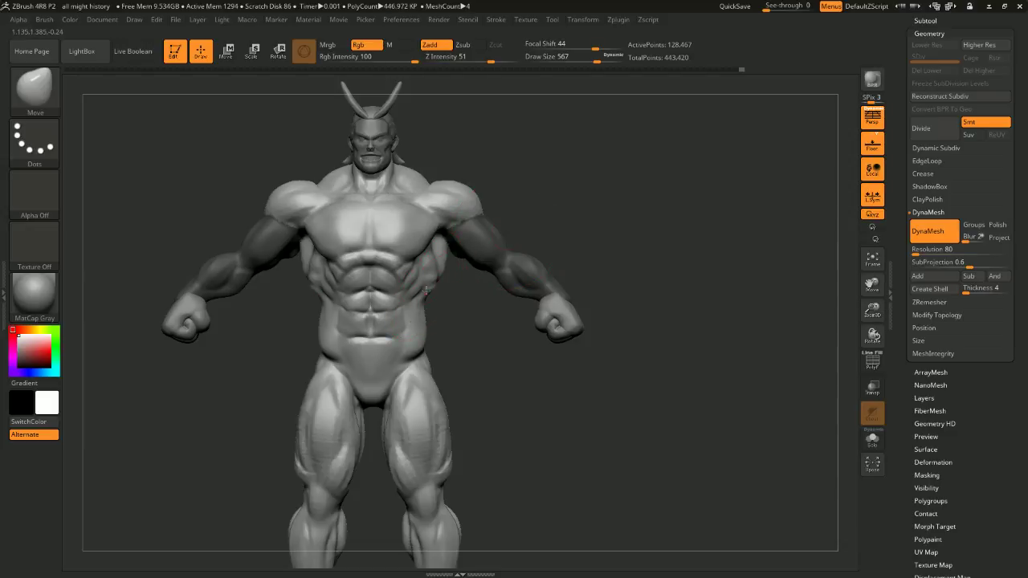
drag(432, 291, 422, 291)
drag(445, 344, 502, 353)
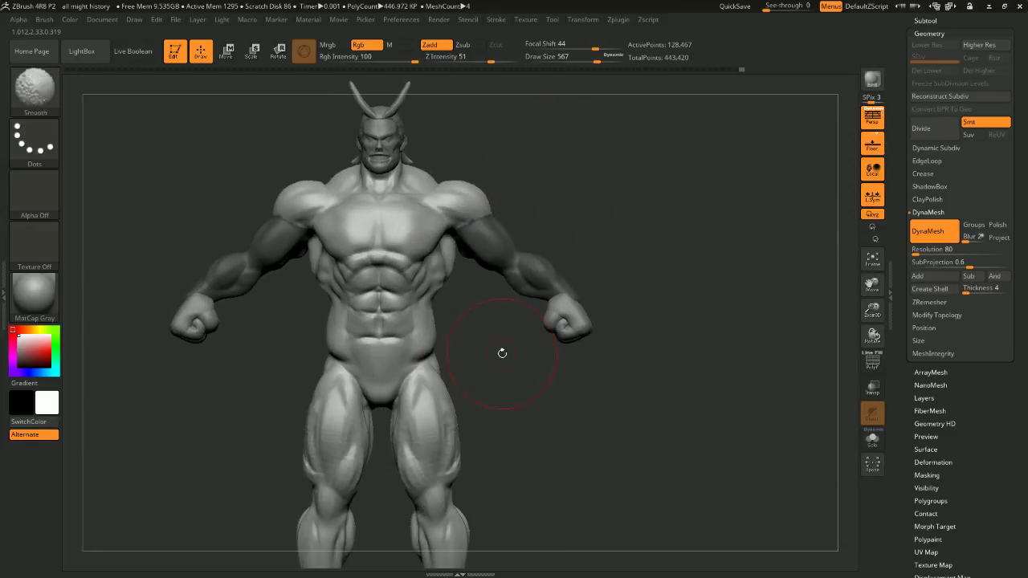
Reshape the abdomen and waist with the Move brush, using draw sizes 453 and 379
ctrl+right_drag(502, 353, 502, 355)
key(space)
drag(502, 354, 491, 337)
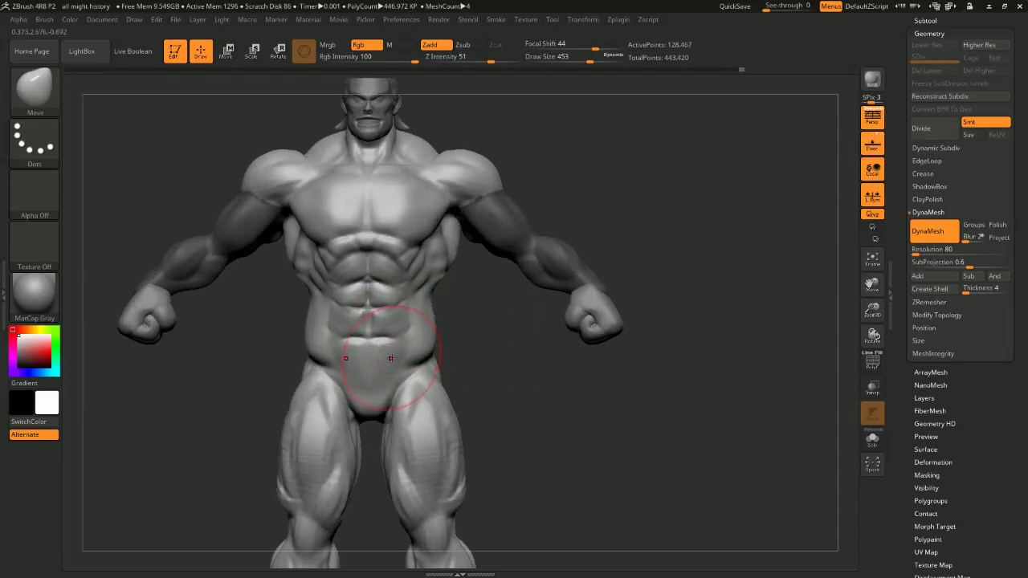
drag(388, 358, 411, 294)
key(space)
alt+drag(500, 334, 505, 248)
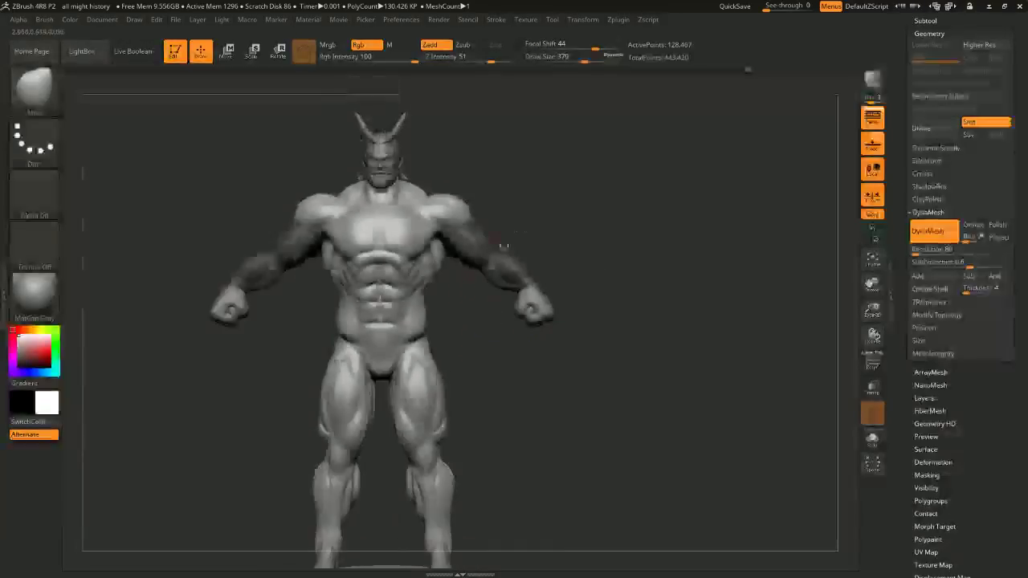
drag(587, 215, 603, 270)
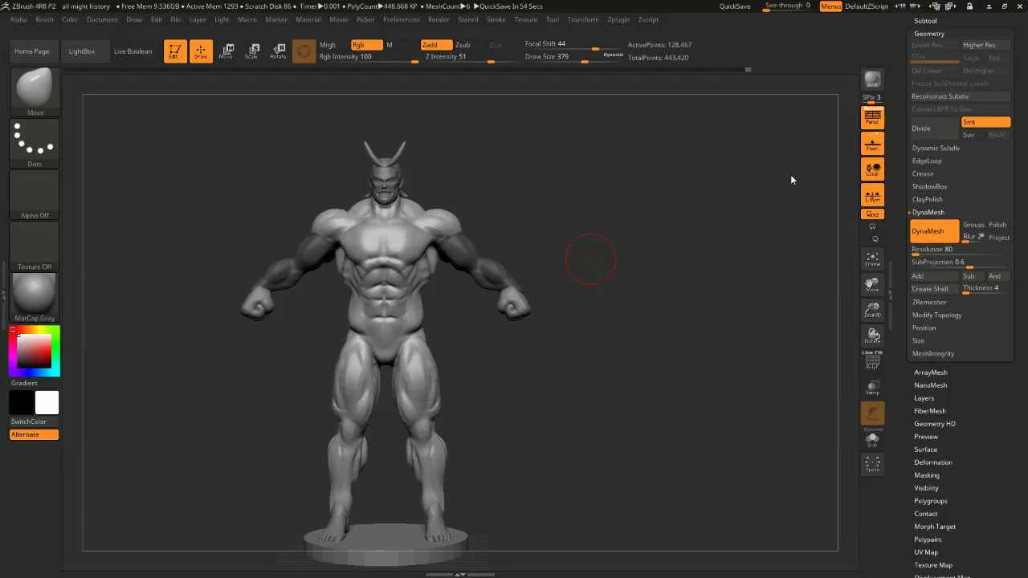
Quick-save the sculpt and save the project file as all might history
drag(502, 165, 497, 188)
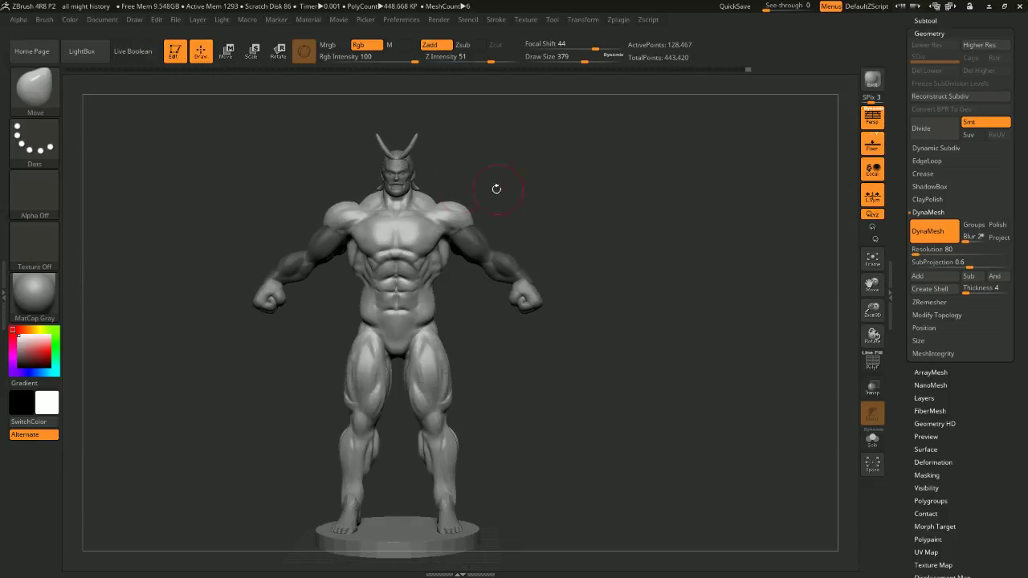
click(197, 19)
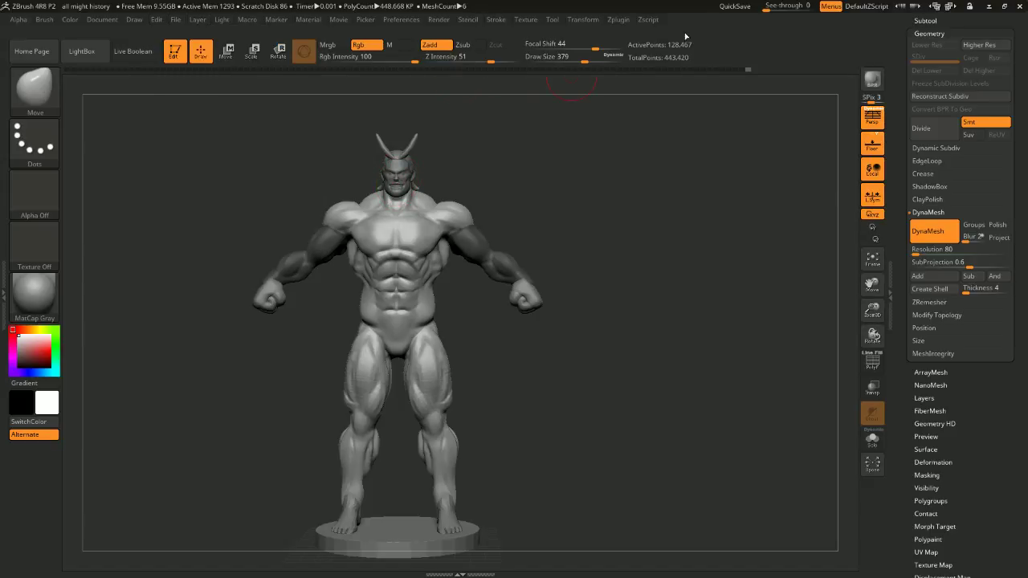
click(752, 7)
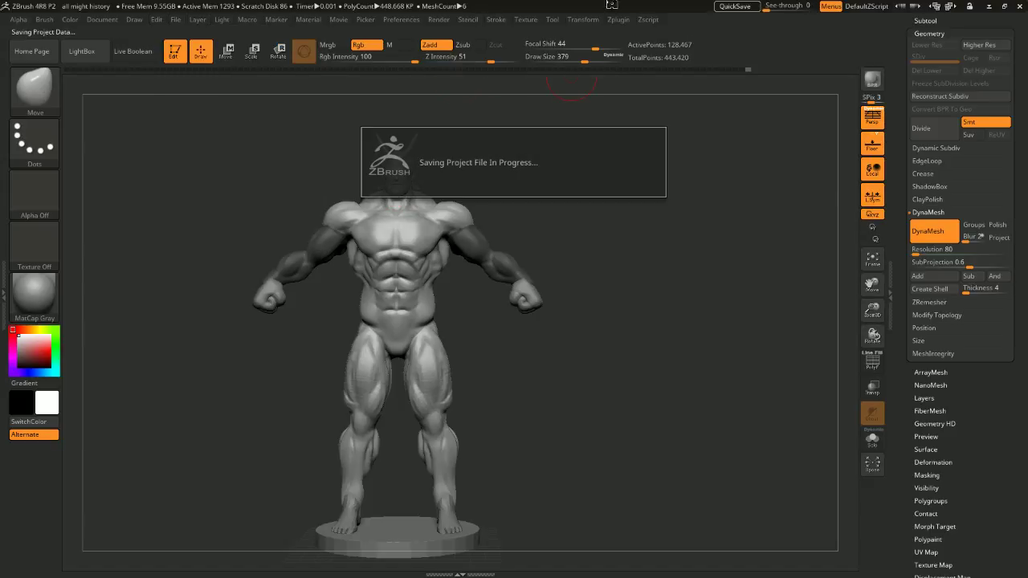
click(176, 20)
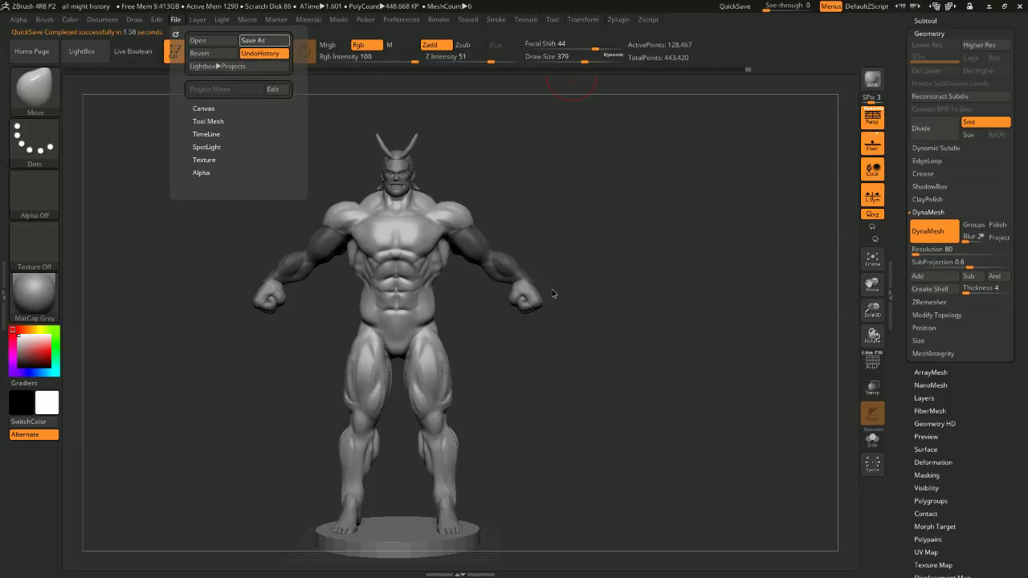
key(ctrl+s)
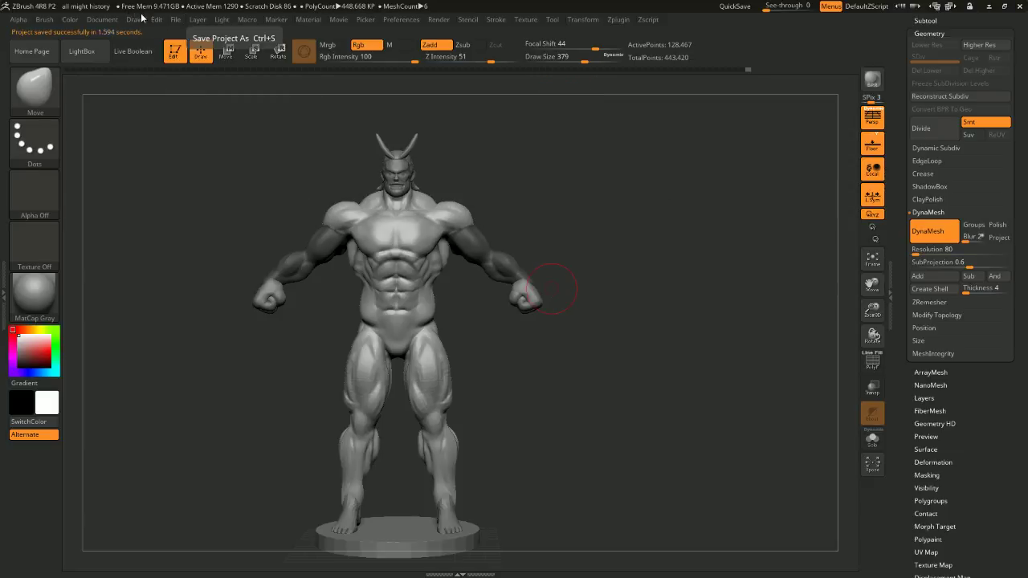
Open the recent project ochaco form 4 history and examine the female character's body and costume
click(81, 51)
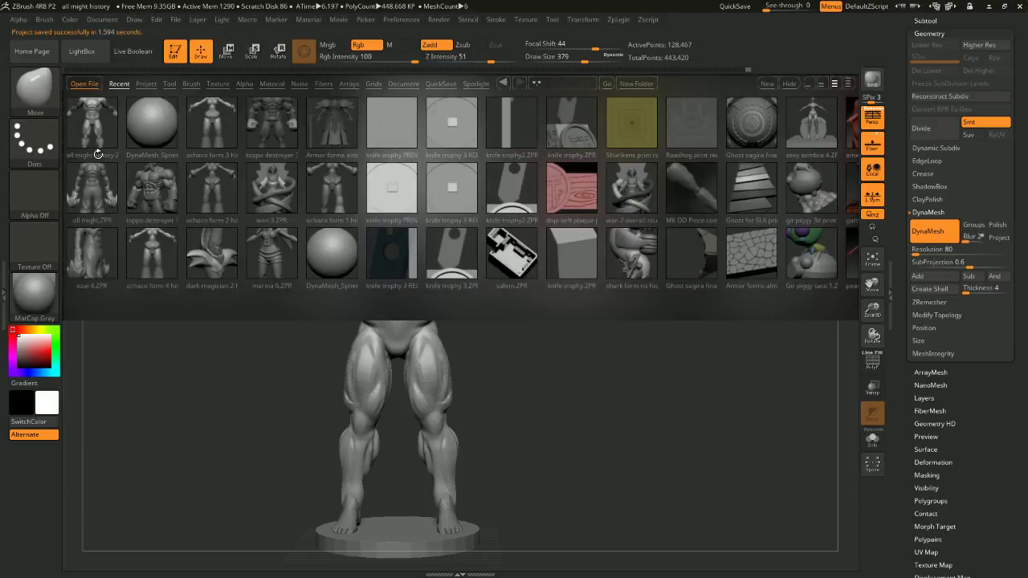
click(150, 268)
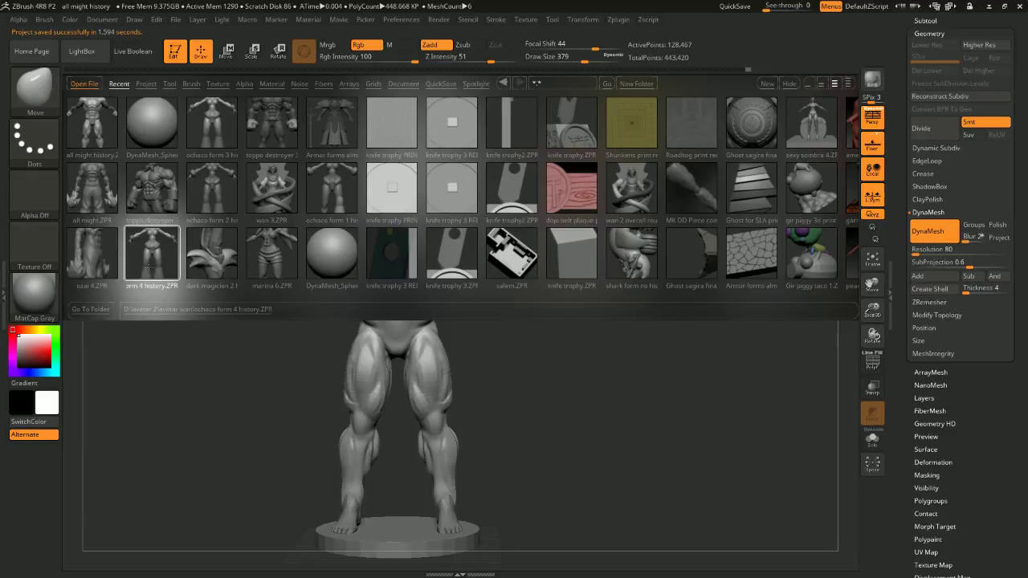
double_click(149, 271)
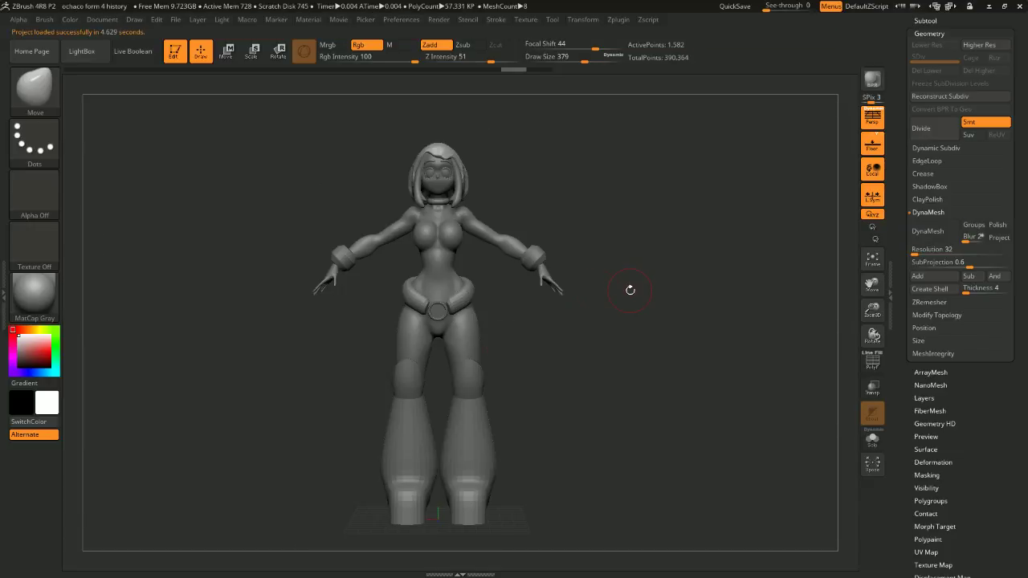
drag(630, 290, 685, 324)
mouse_move(666, 279)
mouse_down()
mouse_move(705, 289)
mouse_move(667, 282)
mouse_up()
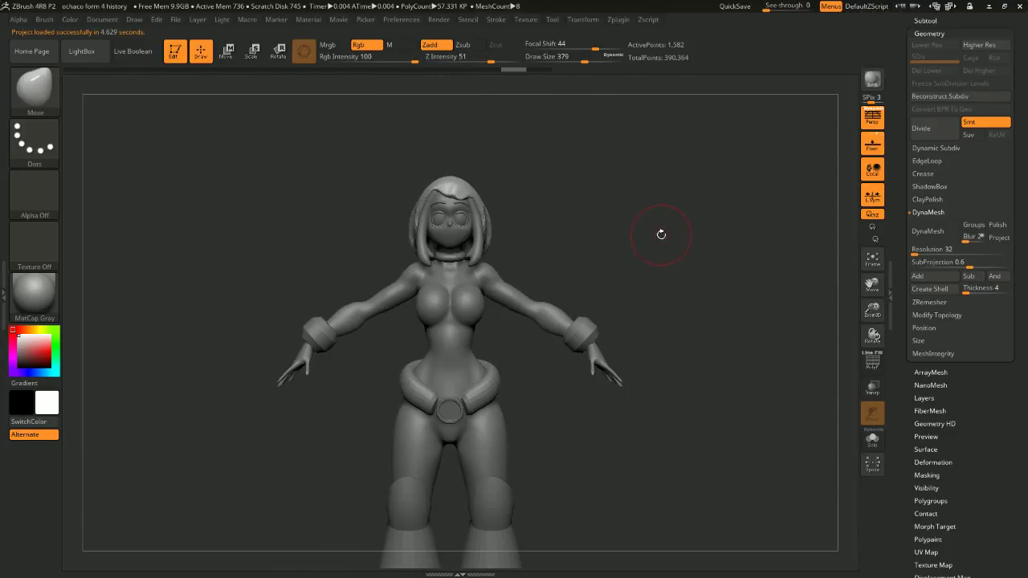
drag(679, 256, 774, 238)
drag(728, 263, 767, 267)
drag(663, 242, 369, 141)
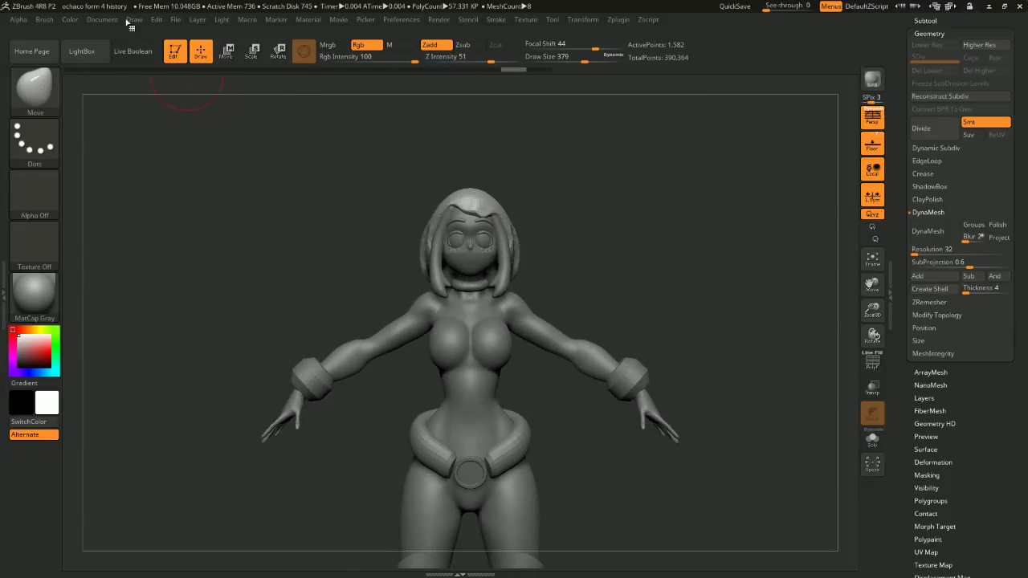
Reopen the all might history project from the recent files
click(83, 51)
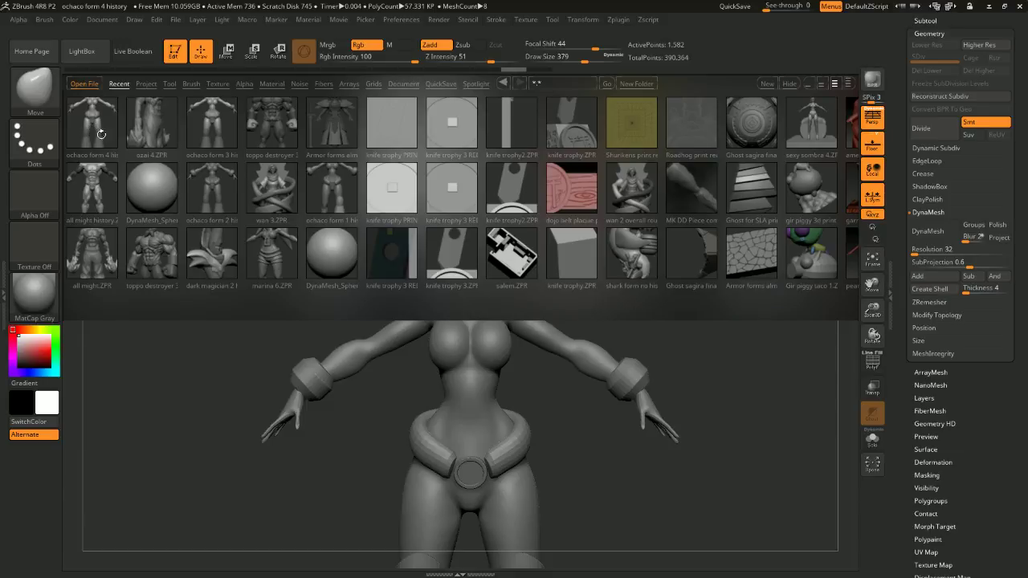
double_click(96, 193)
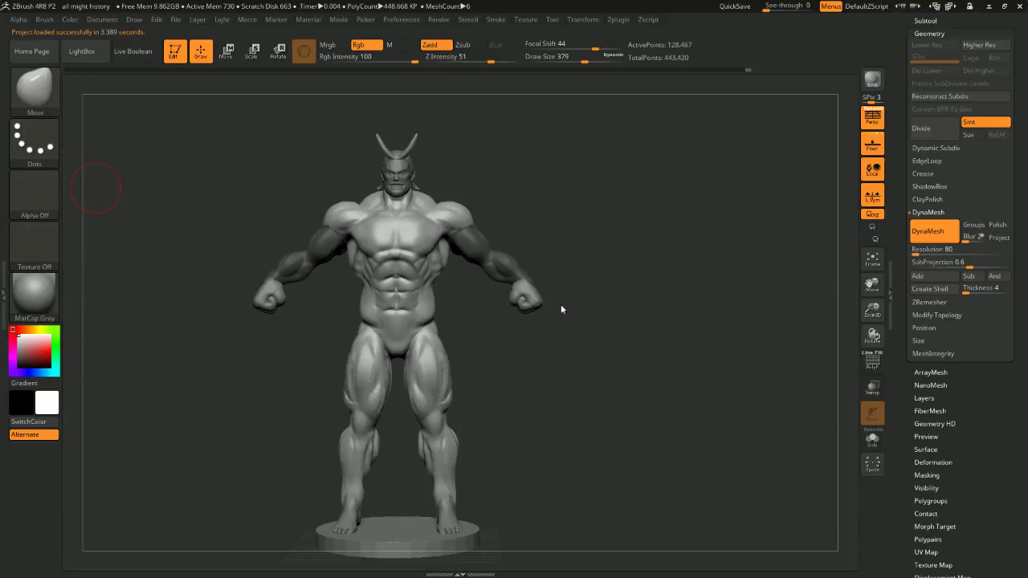
drag(606, 276, 654, 305)
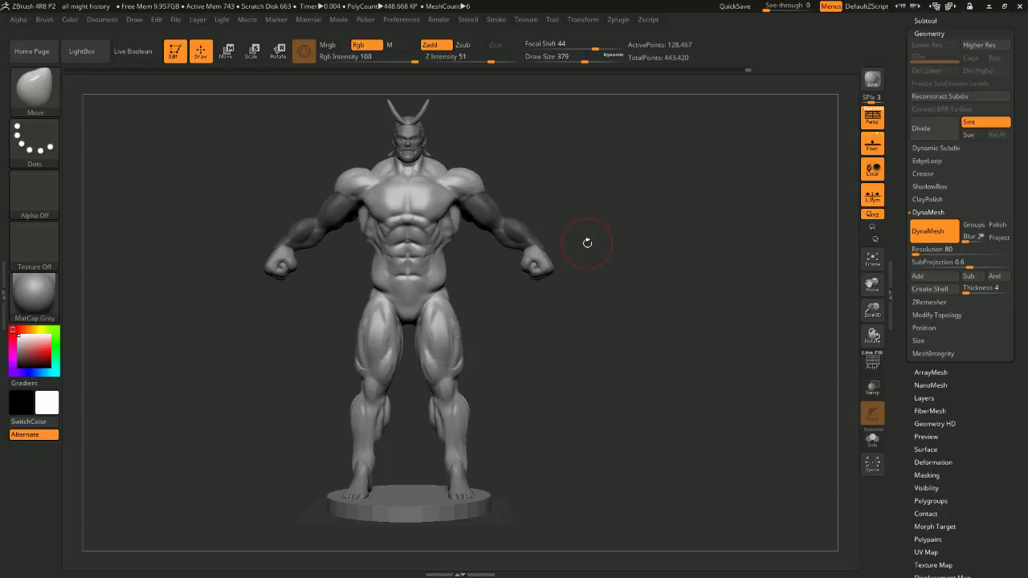
mouse_move(662, 226)
mouse_down()
mouse_move(712, 239)
mouse_move(709, 308)
mouse_move(740, 318)
mouse_move(686, 390)
mouse_move(733, 288)
mouse_move(700, 242)
mouse_move(720, 269)
mouse_move(750, 187)
mouse_move(745, 276)
mouse_move(744, 261)
mouse_move(707, 325)
mouse_up()
Set the smoothing brush to SmoothValleys and the draw size to 268 for work on the lower legs
alt+drag(530, 407, 547, 348)
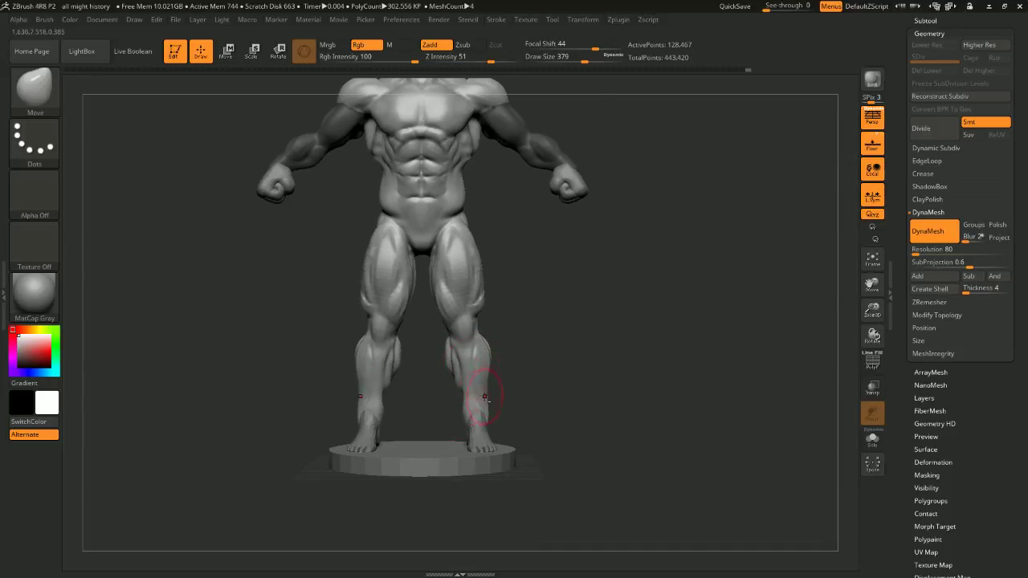
mouse_move(508, 372)
mouse_down()
mouse_move(459, 392)
mouse_move(549, 347)
mouse_move(571, 367)
mouse_move(555, 303)
mouse_up()
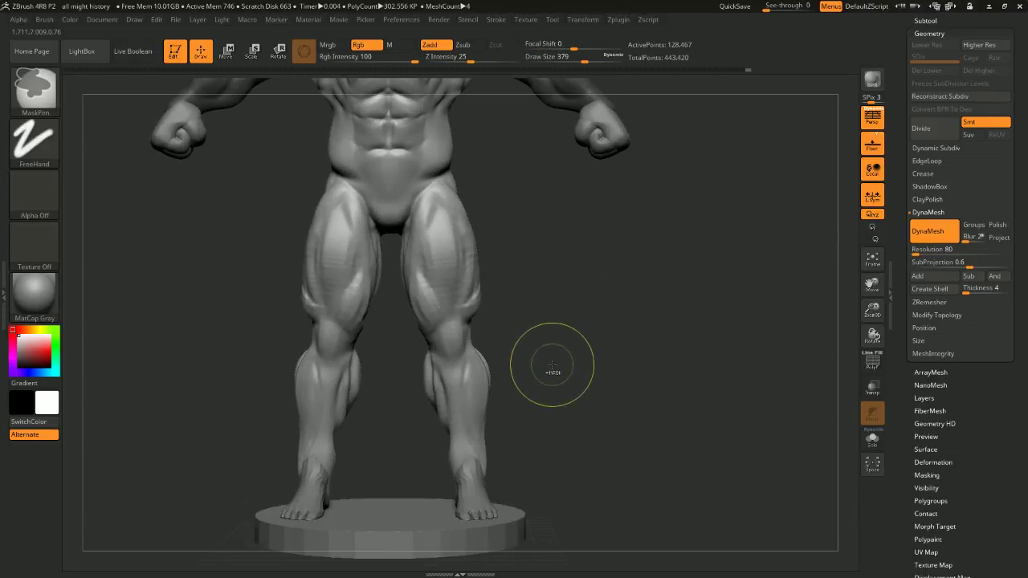
mouse_move(552, 367)
mouse_down()
mouse_move(583, 372)
mouse_move(580, 402)
mouse_up()
alt+drag(471, 395, 546, 321)
key(b)
key(s)
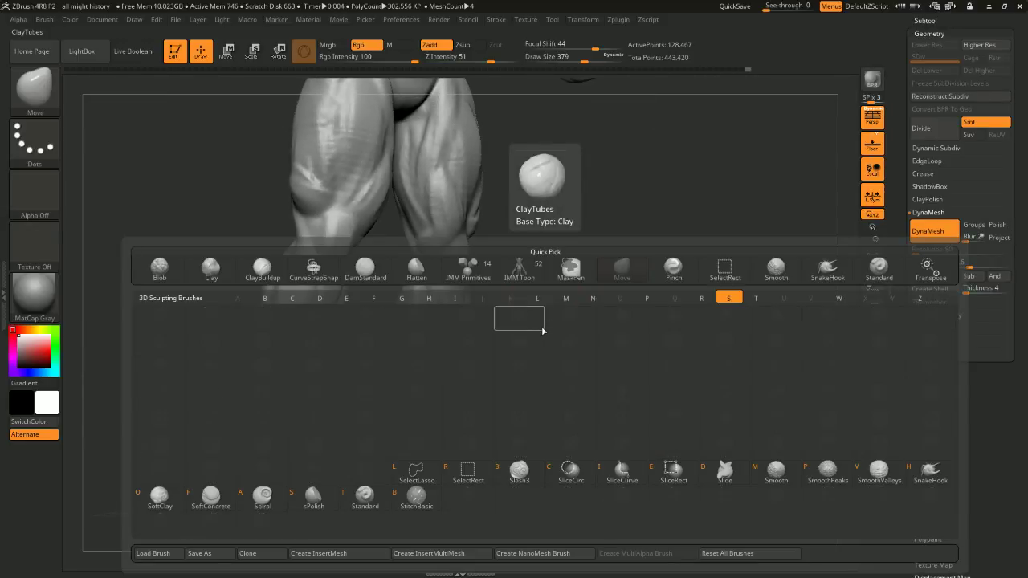
key(m)
click(507, 350)
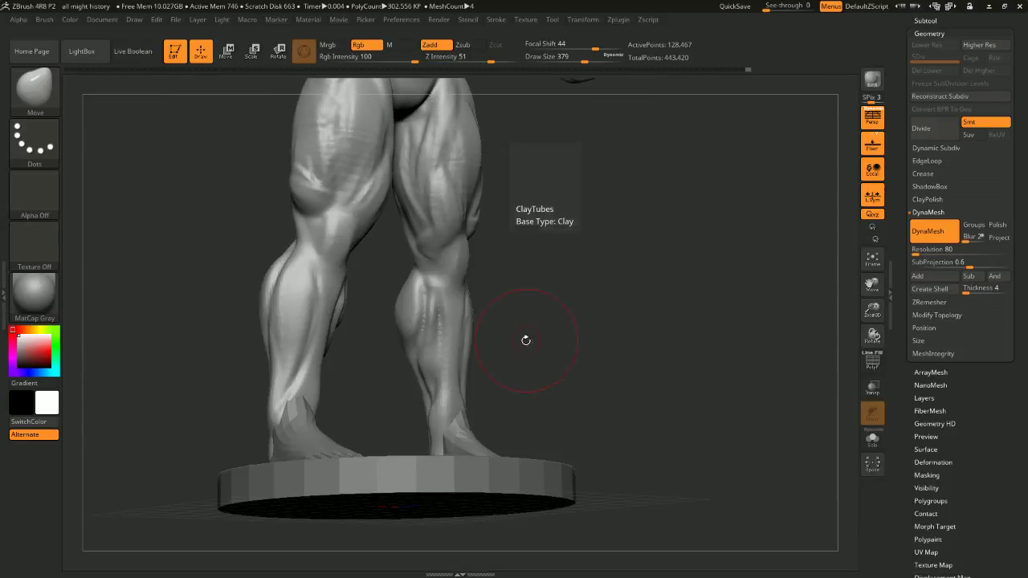
key(space)
drag(493, 322, 493, 322)
Smooth the rough creases along the calves, shins and knees with SmoothValleys
mouse_move(503, 301)
alt+mouse_down()
mouse_move(511, 327)
mouse_move(533, 242)
mouse_move(530, 193)
alt+mouse_up()
mouse_move(436, 301)
shift+mouse_down()
mouse_move(422, 388)
mouse_move(423, 322)
shift+mouse_up()
shift+drag(424, 370, 428, 297)
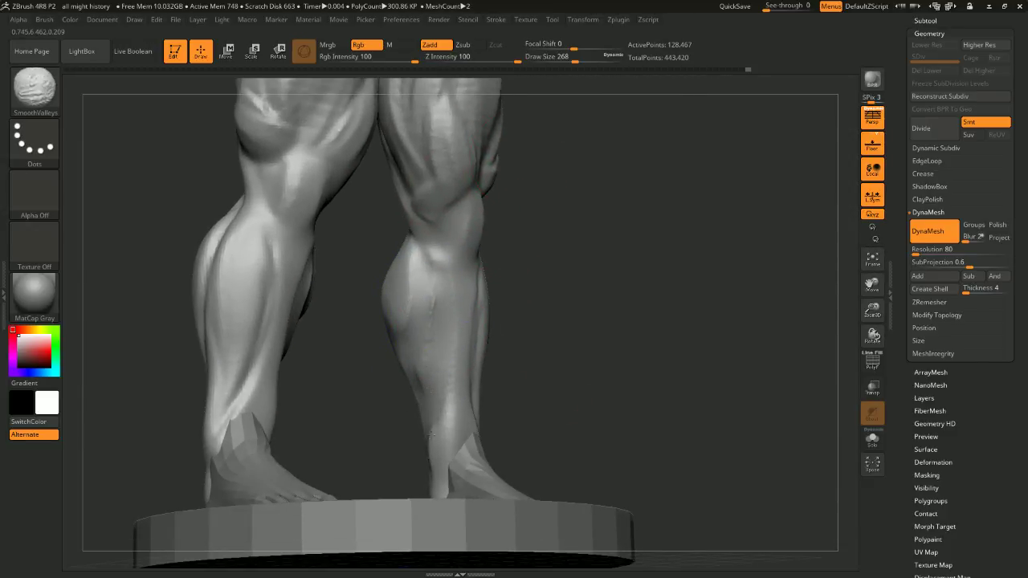
drag(505, 341, 599, 324)
mouse_move(399, 373)
shift+mouse_down()
mouse_move(418, 418)
mouse_move(524, 372)
mouse_move(489, 358)
mouse_move(503, 340)
mouse_move(533, 358)
shift+mouse_up()
mouse_move(444, 283)
shift+mouse_down()
mouse_move(447, 344)
mouse_move(475, 420)
shift+mouse_up()
shift+drag(479, 247, 485, 281)
Switch the smoothing brush from SmoothValleys to Smooth
mouse_move(522, 299)
mouse_down()
mouse_move(551, 308)
mouse_move(559, 345)
mouse_move(547, 346)
mouse_up()
key(b)
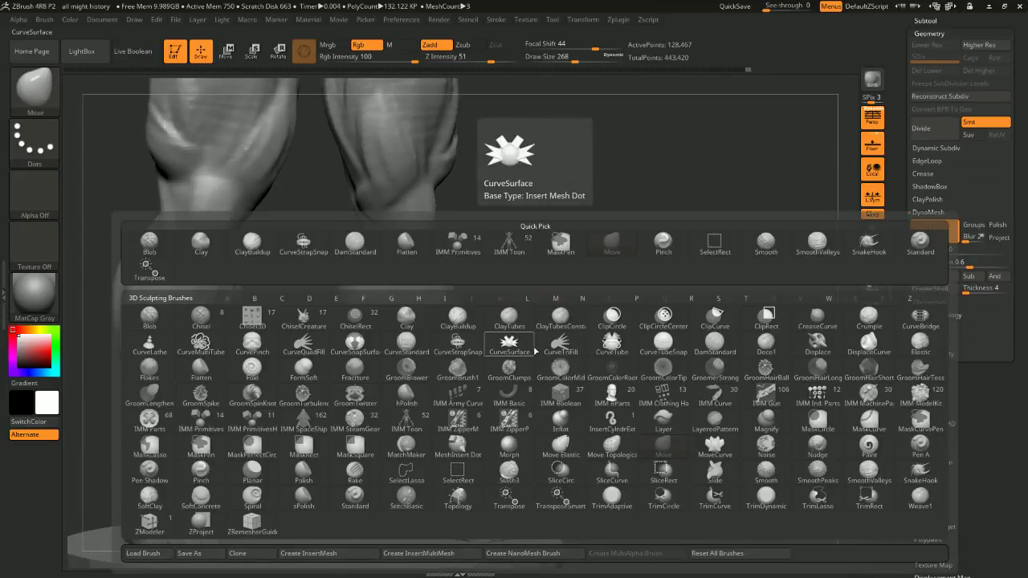
key(s)
key(m)
click(500, 372)
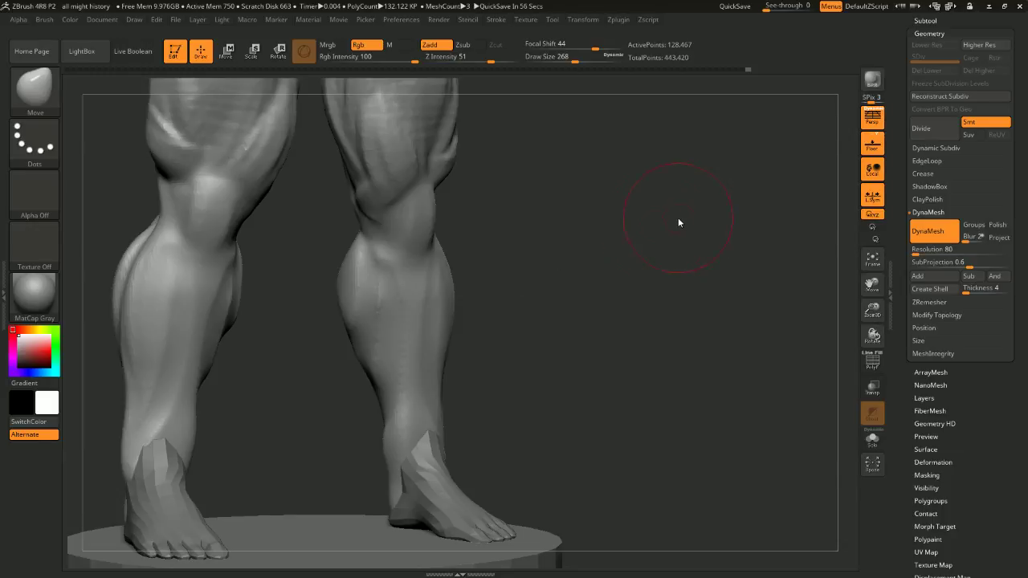
Smooth the inner calves and shins of both lower legs with the Smooth brush
drag(570, 276, 409, 292)
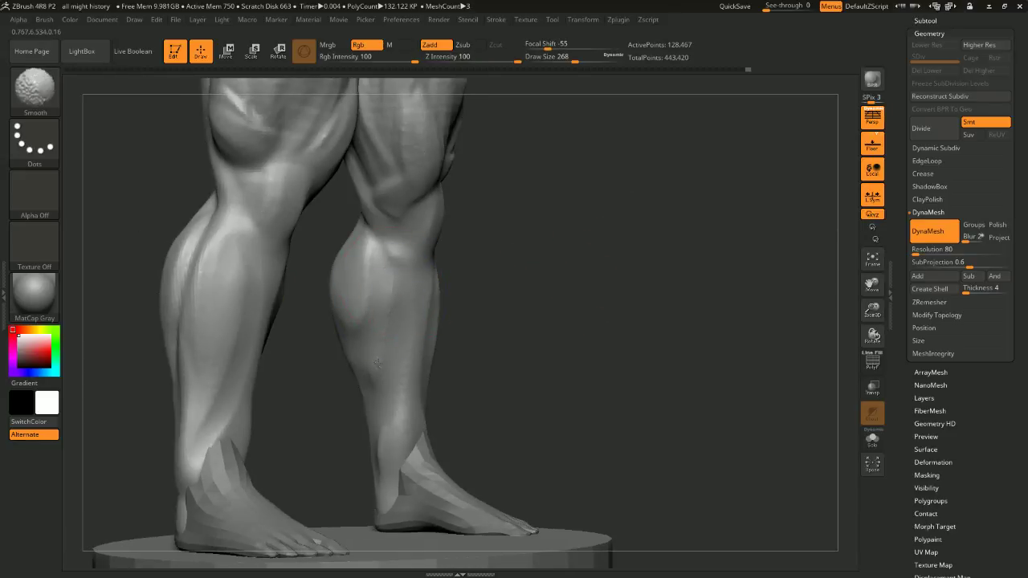
drag(443, 322, 496, 296)
shift+drag(375, 316, 370, 319)
mouse_move(522, 309)
mouse_down()
mouse_move(482, 302)
mouse_move(474, 391)
mouse_up()
drag(546, 377, 478, 354)
shift+drag(452, 268, 452, 359)
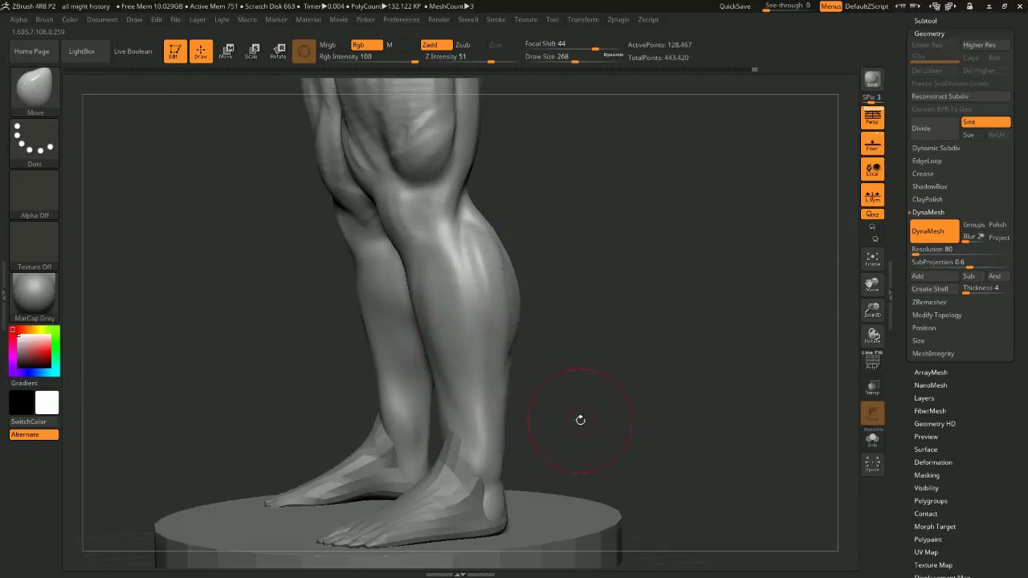
Smooth the outer side of the calves and the surface below the knees
drag(580, 419, 534, 397)
drag(645, 365, 723, 367)
shift+drag(461, 339, 466, 385)
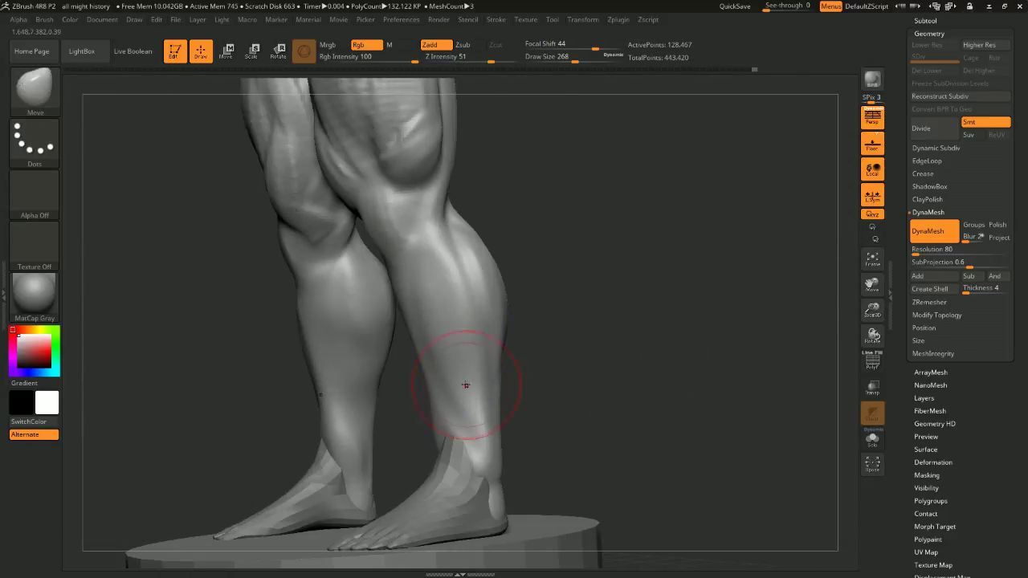
drag(683, 361, 521, 374)
mouse_move(452, 239)
shift+mouse_down()
mouse_move(456, 227)
mouse_move(454, 259)
shift+mouse_up()
mouse_move(530, 362)
mouse_down()
mouse_move(558, 351)
mouse_move(607, 289)
mouse_move(567, 271)
mouse_move(556, 346)
mouse_up()
mouse_move(556, 346)
mouse_down()
mouse_move(604, 305)
mouse_move(542, 329)
mouse_up()
Smooth the rough striations on the front and inner sides of the thighs
key(shift)
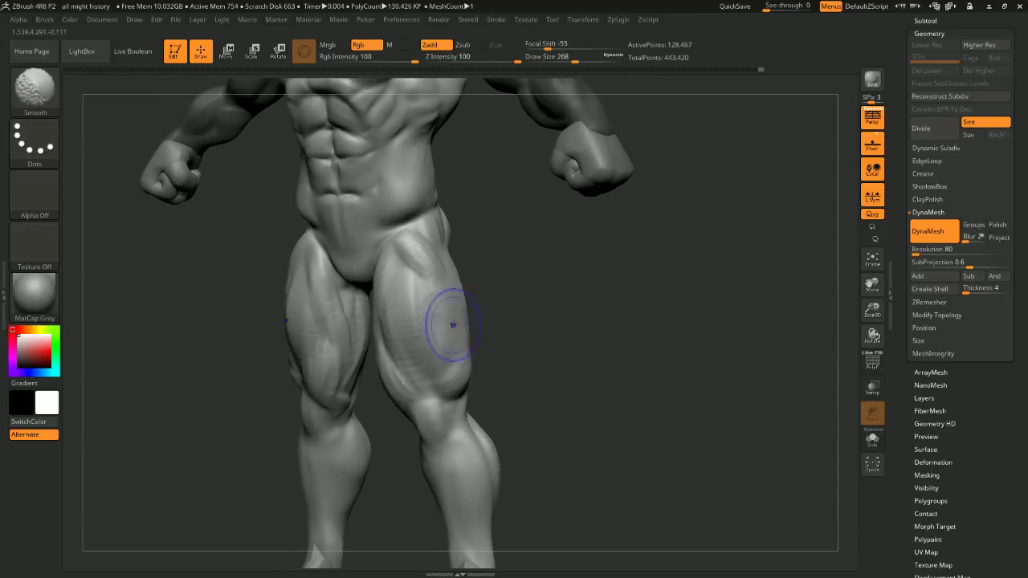
mouse_move(453, 324)
shift+mouse_down()
mouse_move(401, 296)
mouse_move(374, 312)
shift+mouse_up()
drag(470, 305, 506, 306)
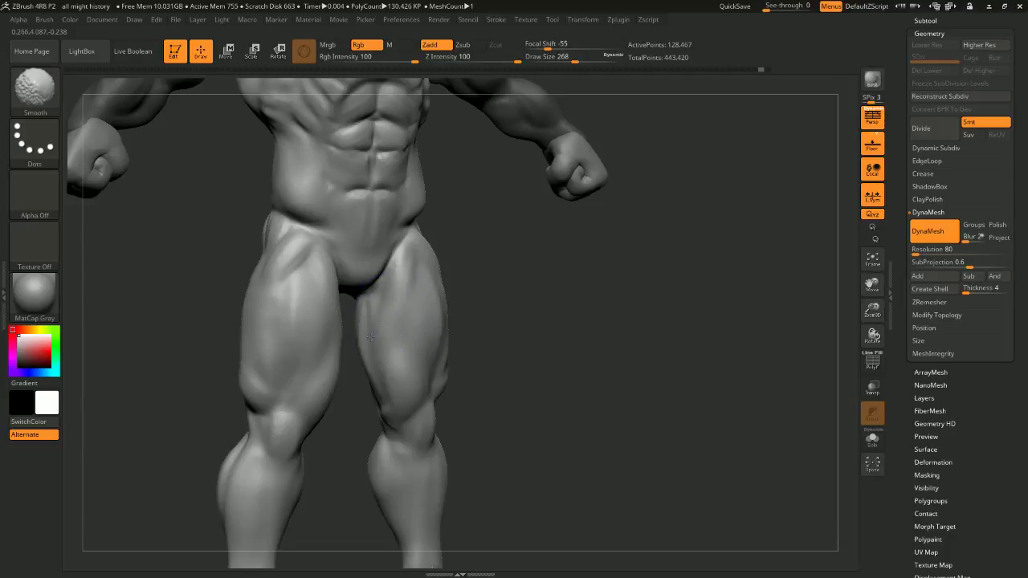
mouse_move(532, 349)
shift+mouse_down()
mouse_move(511, 342)
mouse_move(546, 332)
mouse_move(526, 329)
mouse_move(527, 354)
mouse_move(482, 361)
mouse_move(504, 370)
mouse_move(504, 358)
shift+mouse_up()
Build up the front thigh muscles with ClayBuildup at draw size 305
key(b)
key(c)
key(b)
key(space)
drag(506, 357, 523, 340)
mouse_move(422, 297)
mouse_down()
mouse_move(437, 378)
mouse_move(438, 360)
mouse_up()
mouse_move(524, 344)
mouse_down()
mouse_move(510, 342)
mouse_move(505, 323)
mouse_move(547, 321)
mouse_up()
drag(445, 287, 441, 341)
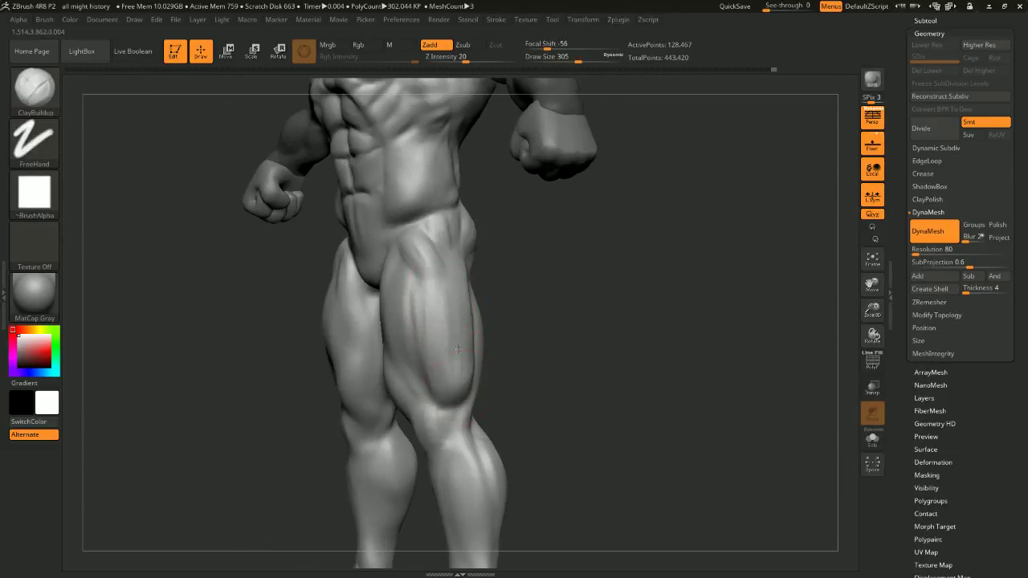
Smooth the buttocks and hamstrings at the back of the figure
mouse_move(516, 327)
mouse_down()
mouse_move(474, 323)
mouse_move(472, 358)
mouse_up()
shift+drag(569, 304, 543, 209)
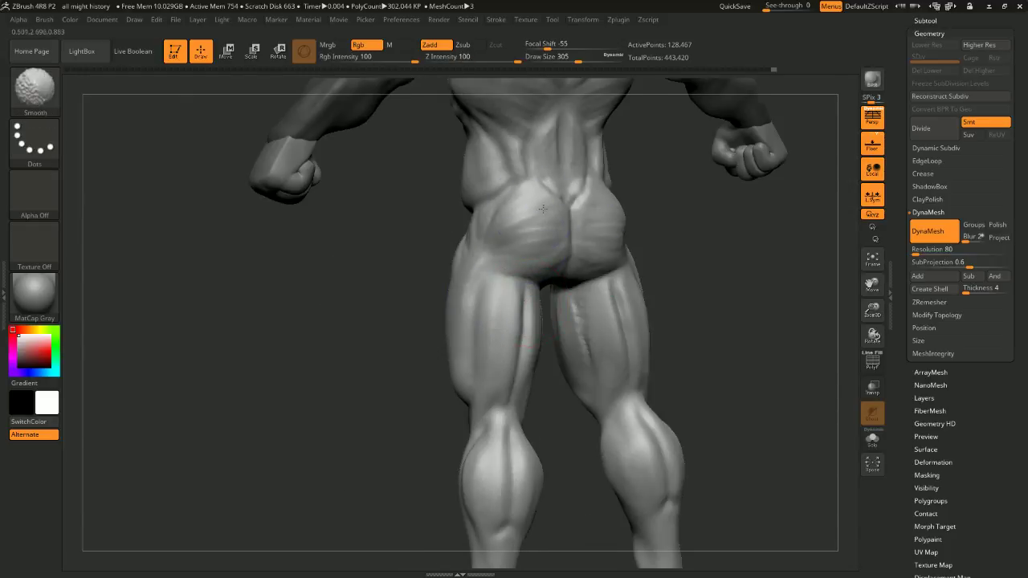
mouse_move(688, 230)
shift+mouse_down()
mouse_move(574, 230)
mouse_move(574, 314)
shift+mouse_up()
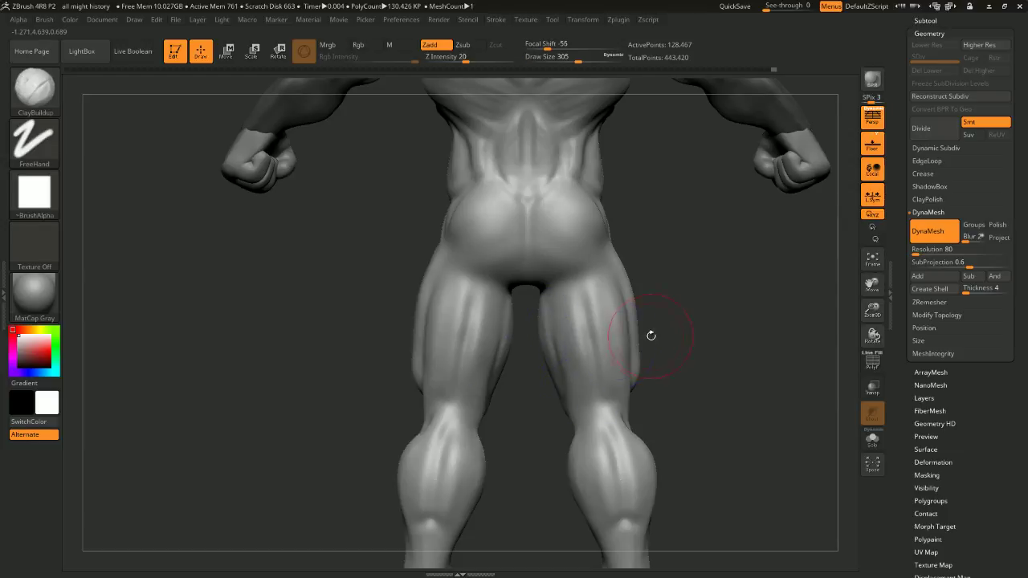
mouse_move(651, 338)
alt+mouse_down()
mouse_move(647, 269)
mouse_move(654, 298)
mouse_move(682, 294)
mouse_move(602, 326)
mouse_move(553, 377)
alt+mouse_up()
shift+drag(466, 367, 473, 371)
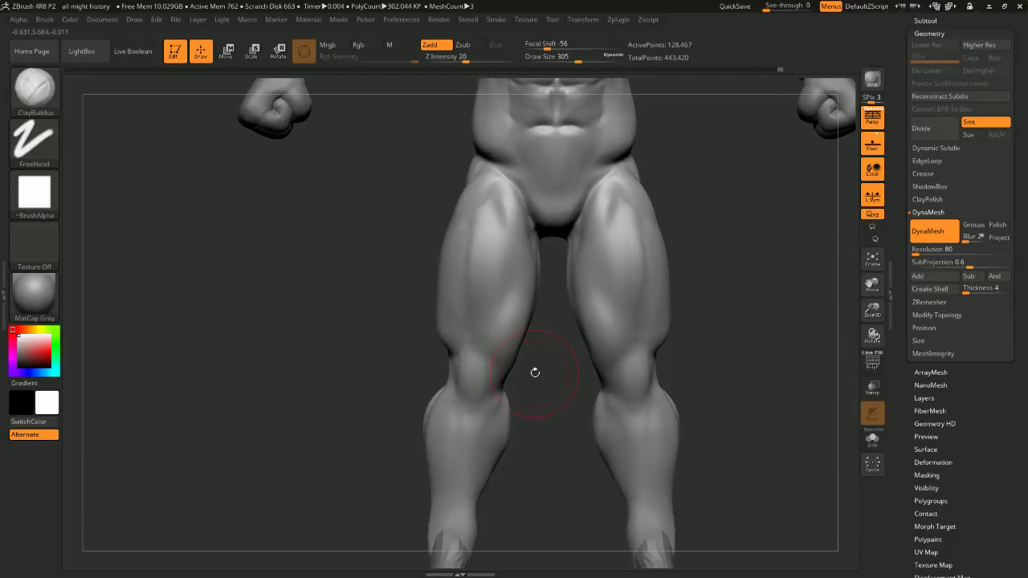
Set the ClayBuildup brush to draw size 358 and focal shift 4
mouse_move(535, 373)
mouse_down()
mouse_move(623, 369)
mouse_move(523, 344)
mouse_up()
key(space)
click(576, 358)
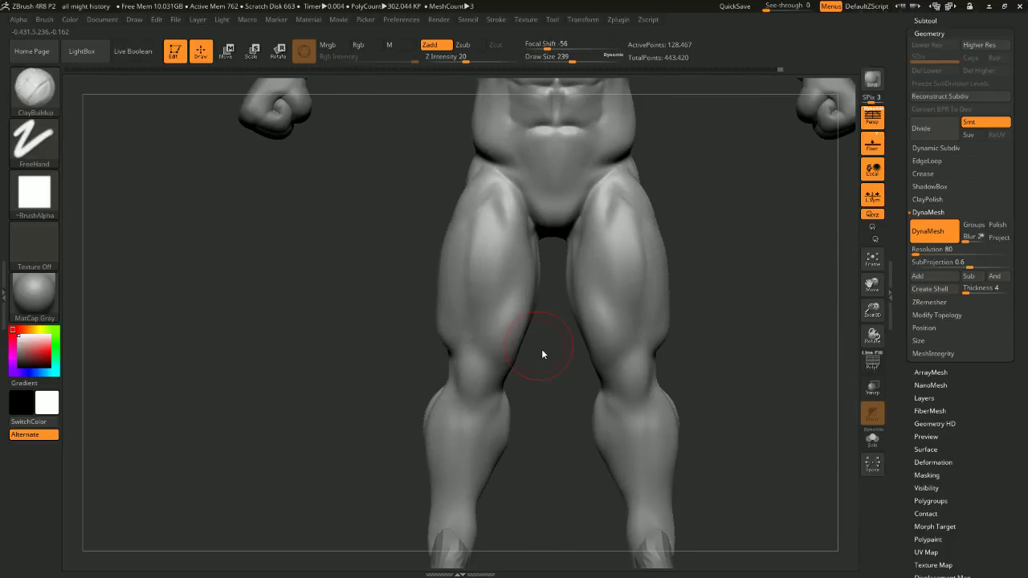
mouse_move(511, 434)
mouse_down()
mouse_move(539, 388)
mouse_move(527, 401)
mouse_move(532, 392)
mouse_move(541, 405)
mouse_up()
key(space)
key(space)
click(544, 403)
key(space)
click(548, 387)
key(space)
key(space)
click(528, 400)
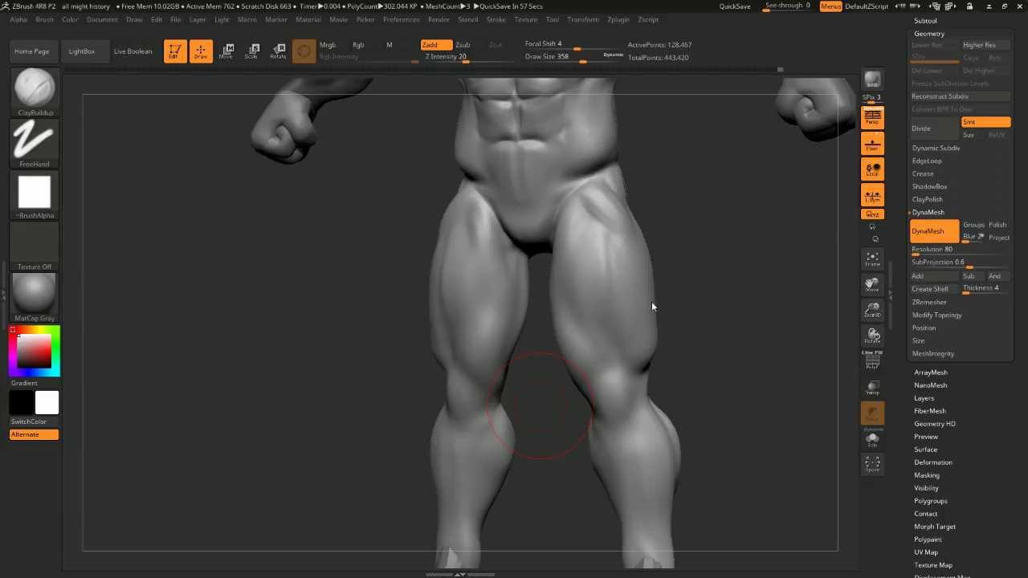
Refine and smooth the thigh muscles above the knees
drag(552, 396, 566, 402)
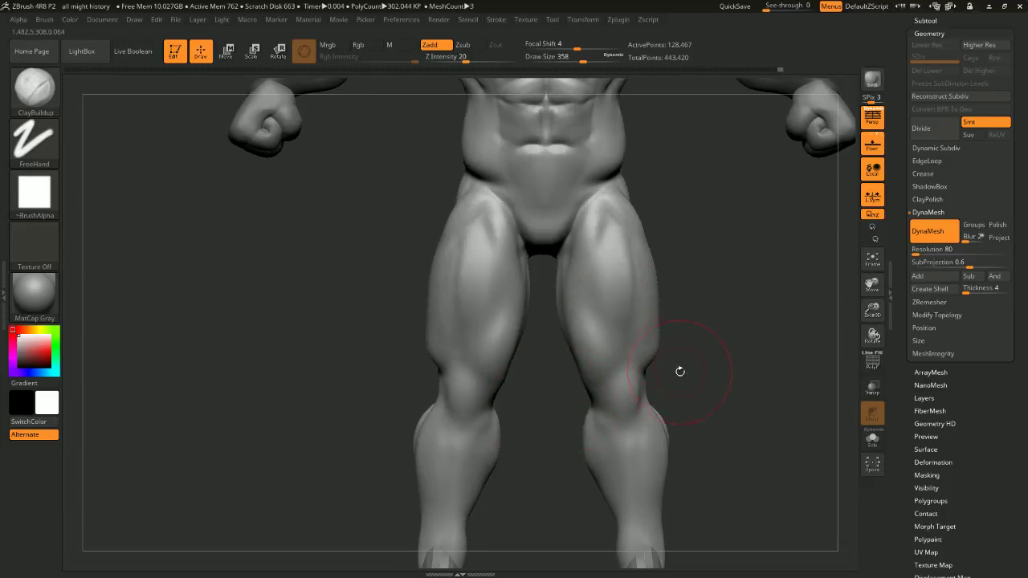
drag(679, 367, 608, 361)
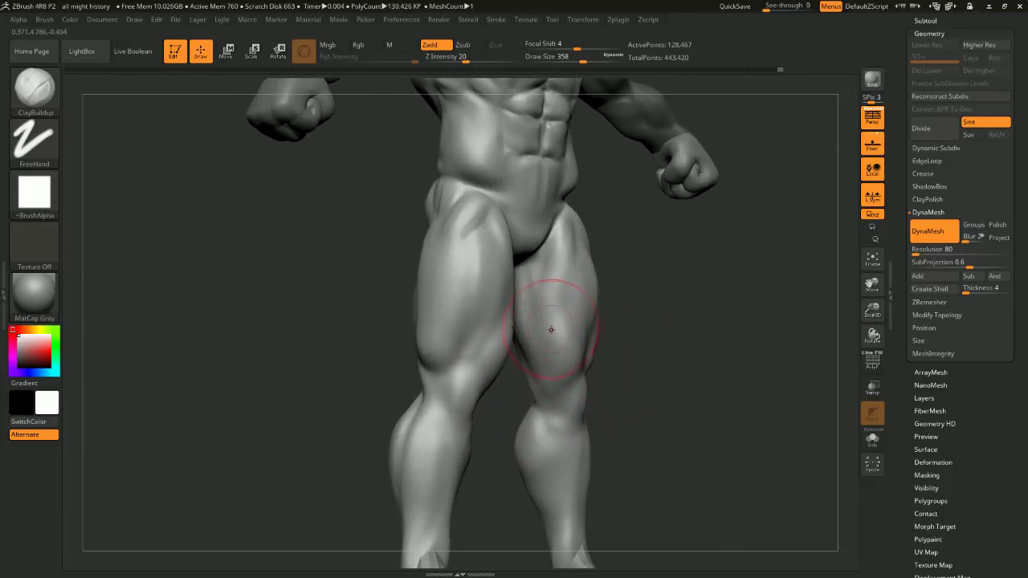
shift+drag(642, 331, 530, 354)
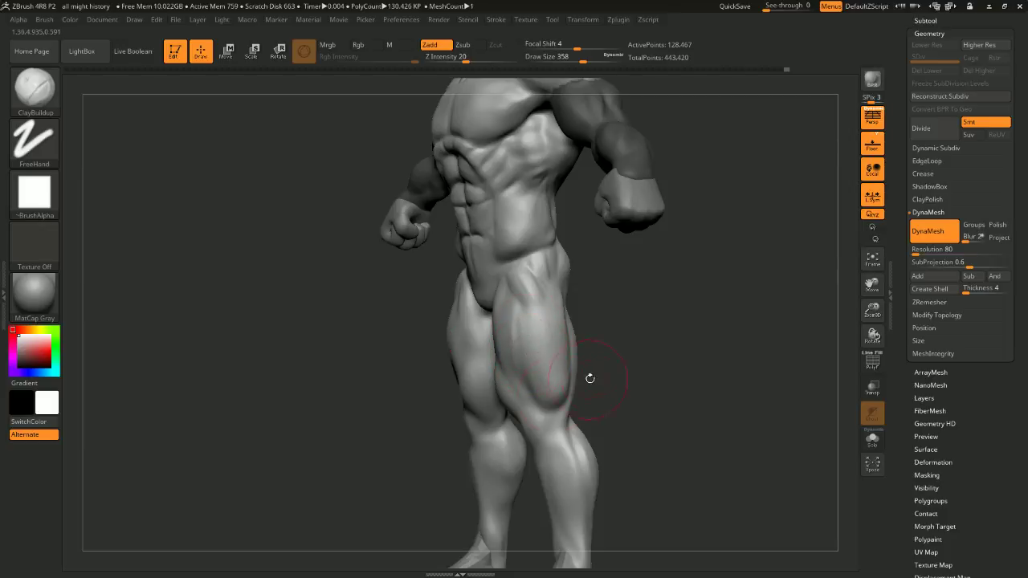
Reduce the draw size to 239 and build up the outer front muscle of the thighs with vertical strokes
mouse_move(590, 379)
mouse_down()
mouse_move(658, 345)
mouse_move(670, 367)
mouse_move(658, 370)
mouse_move(669, 343)
mouse_move(655, 328)
mouse_move(537, 298)
mouse_up()
key(space)
drag(525, 233, 528, 320)
drag(527, 251, 519, 313)
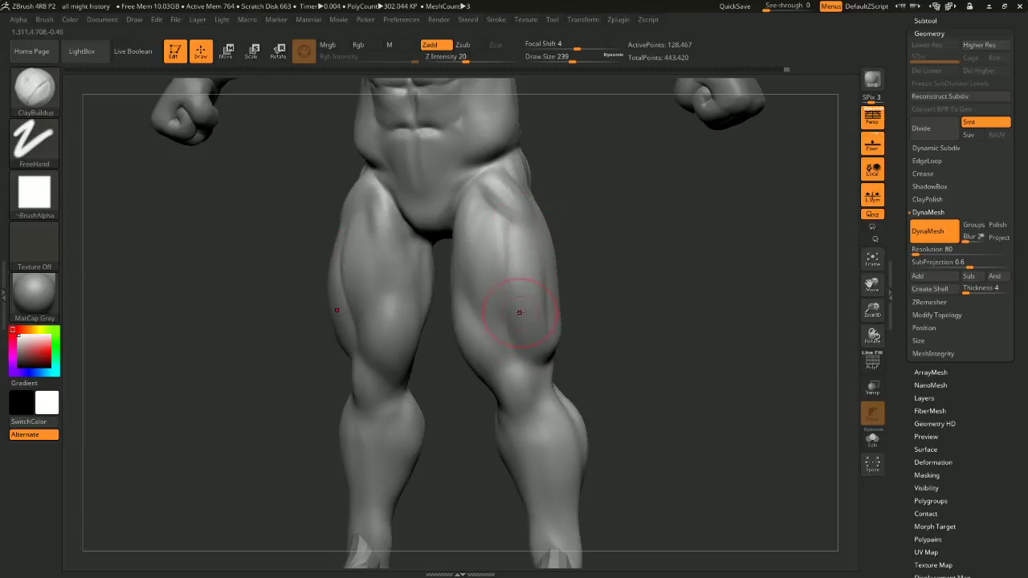
drag(521, 277, 524, 341)
drag(526, 269, 528, 333)
Blend and smooth the outer thigh muscles from the hips down to the knees
drag(639, 318, 572, 311)
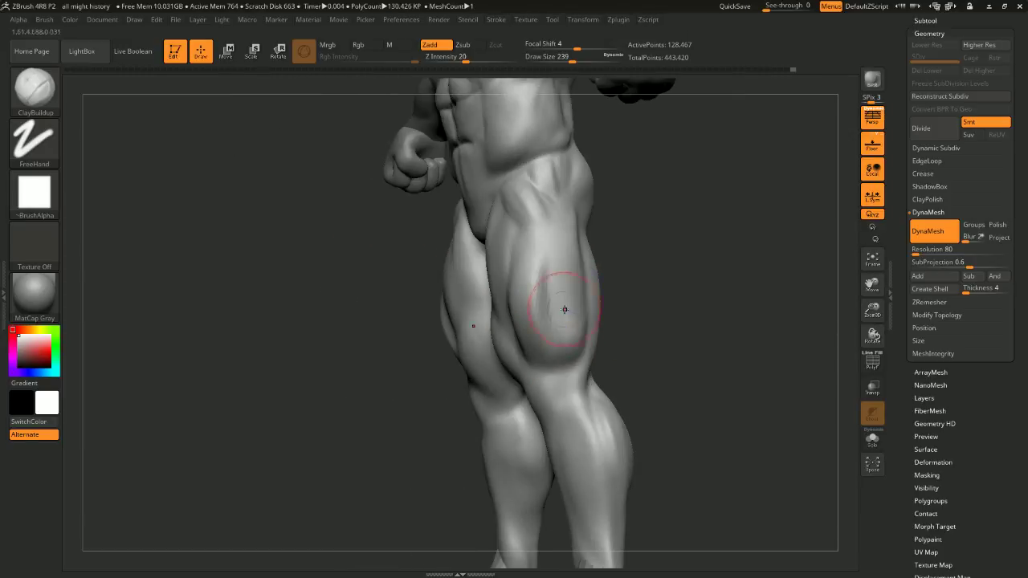
mouse_move(683, 273)
shift+mouse_down()
mouse_move(647, 264)
mouse_move(681, 293)
mouse_move(523, 266)
shift+mouse_up()
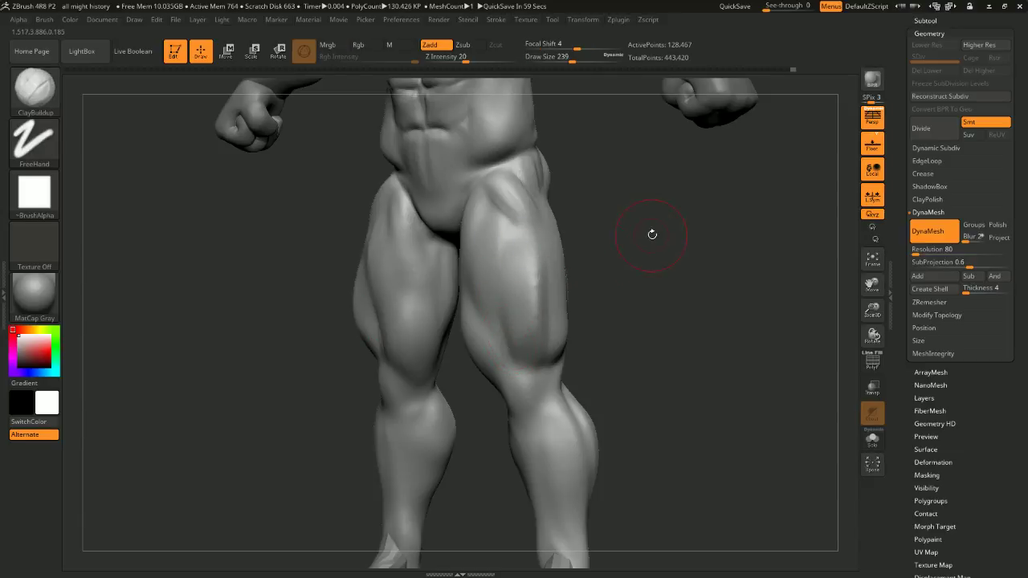
mouse_move(652, 234)
shift+mouse_down()
mouse_move(672, 240)
mouse_move(619, 265)
shift+mouse_up()
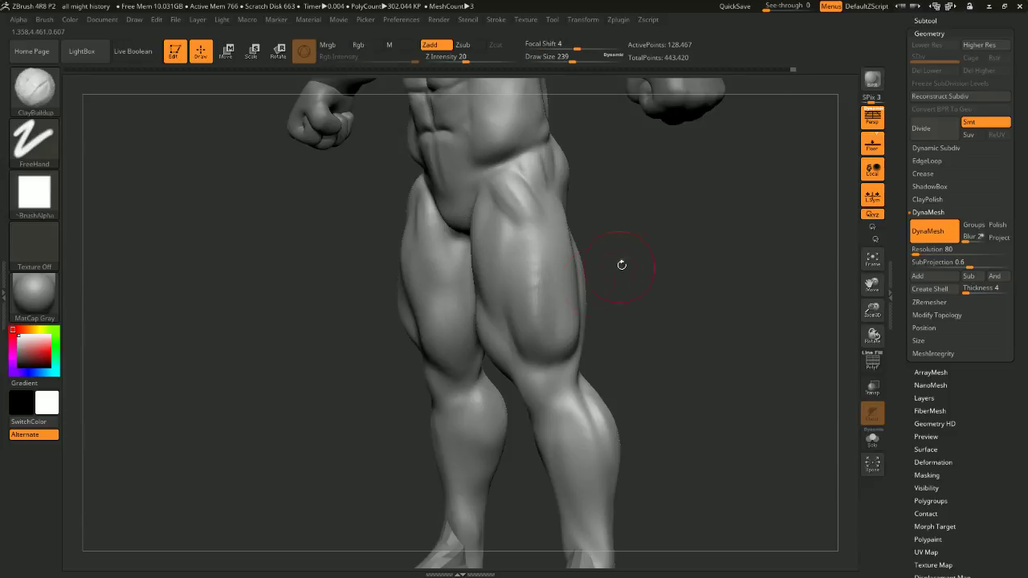
key(shift)
drag(555, 332, 491, 328)
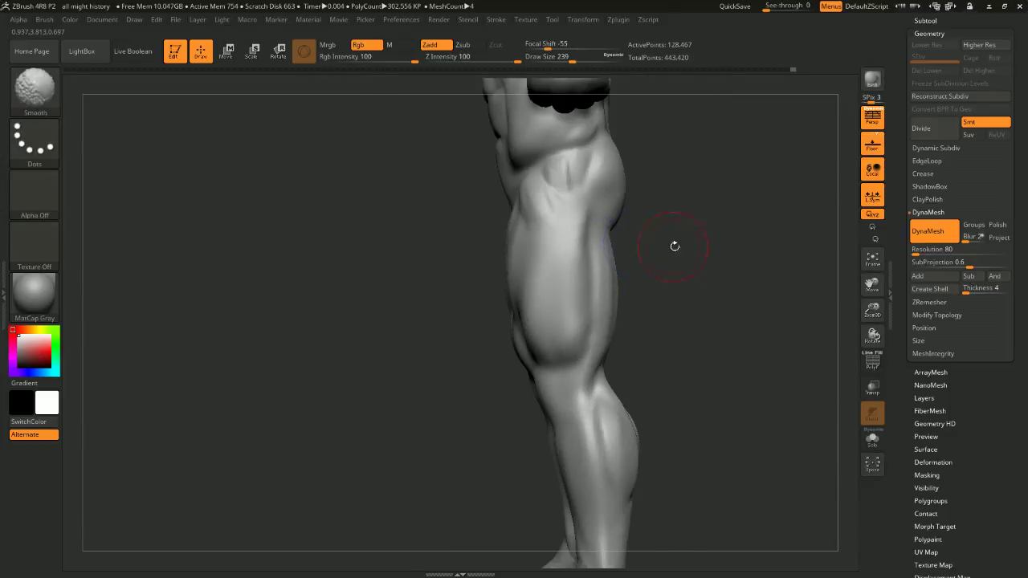
drag(653, 288, 632, 350)
drag(631, 241, 668, 241)
alt+drag(612, 269, 582, 342)
alt+drag(551, 284, 564, 354)
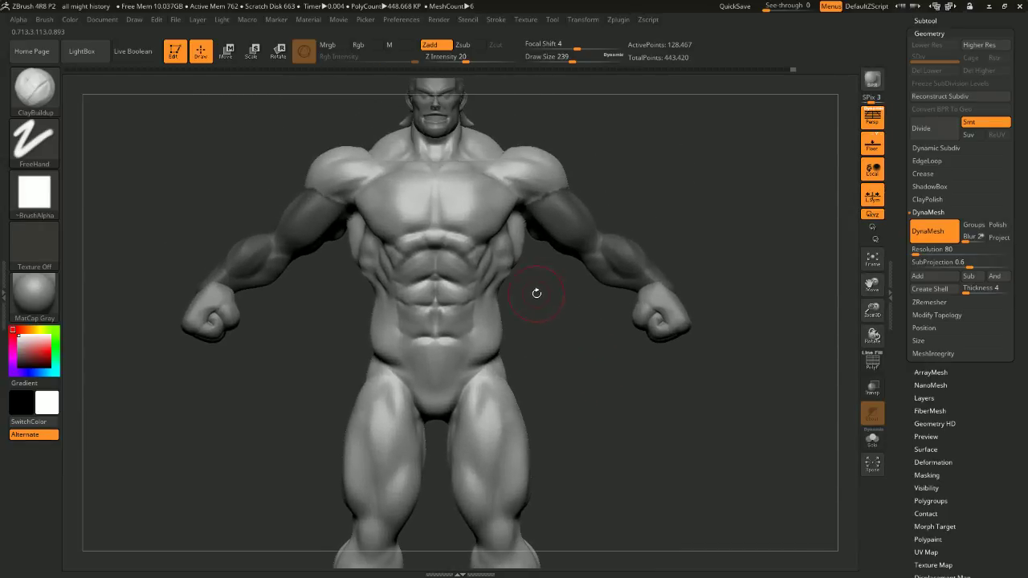
Make the head the active subtool and set the ClayBuildup draw size to 56
drag(518, 311, 436, 294)
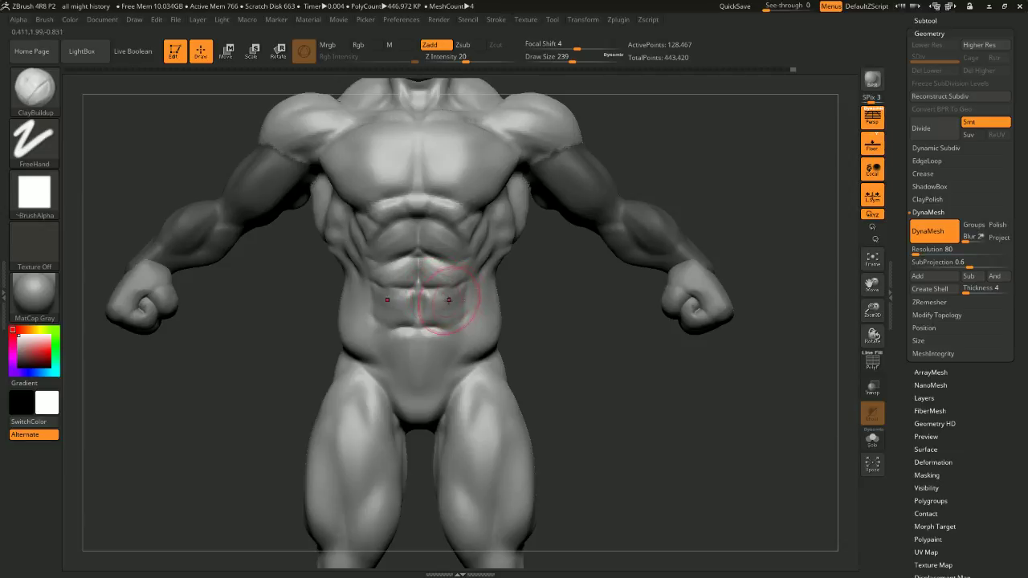
alt+drag(558, 276, 694, 191)
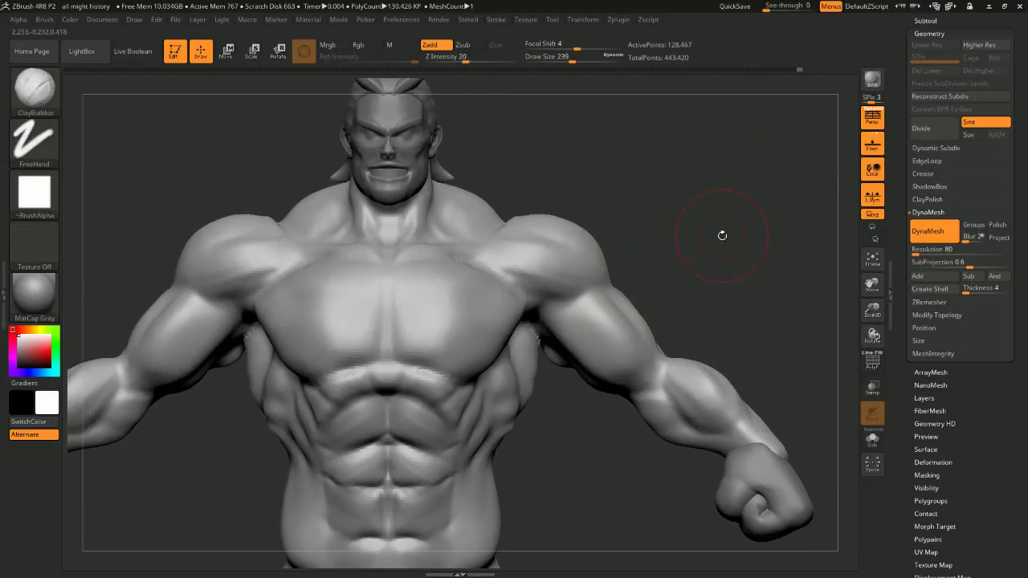
drag(626, 195, 683, 238)
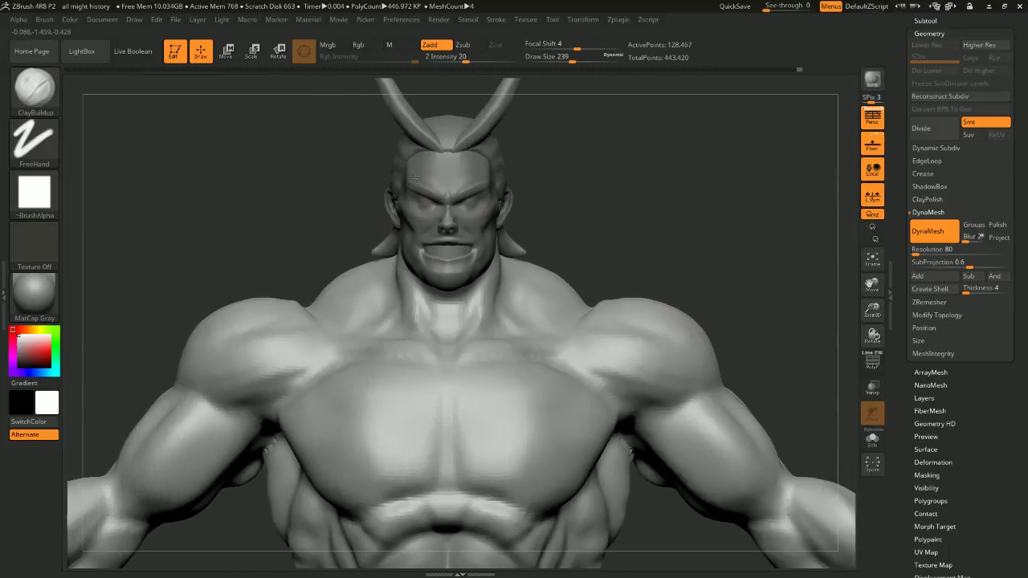
mouse_move(578, 144)
alt+mouse_down()
mouse_move(578, 187)
mouse_move(563, 197)
mouse_move(585, 183)
mouse_move(563, 183)
mouse_move(603, 174)
alt+mouse_up()
key(space)
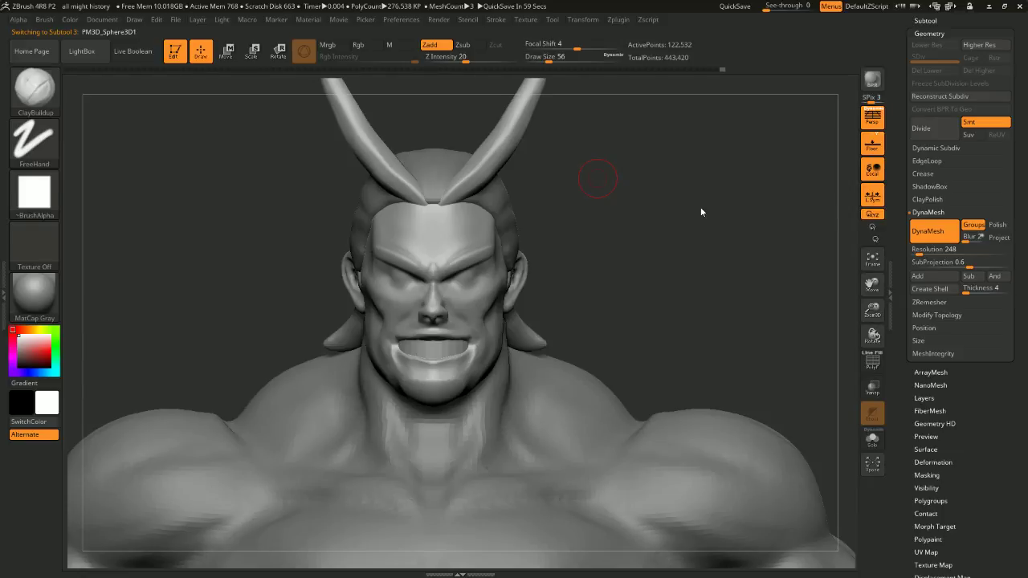
drag(604, 177, 564, 199)
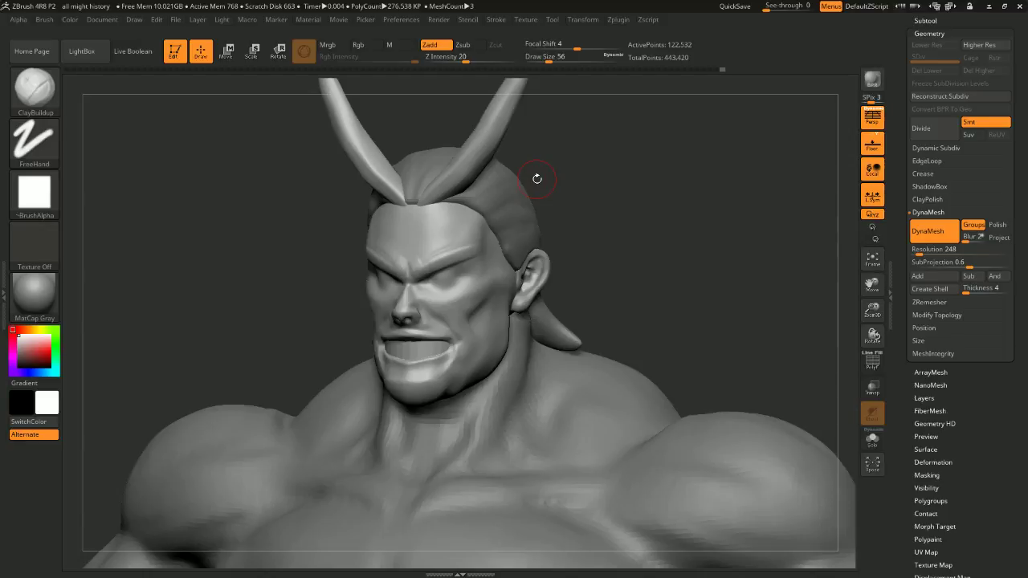
Build up thick, angry brow ridges over both eyes and check their shape in profile
shift+drag(637, 214, 551, 183)
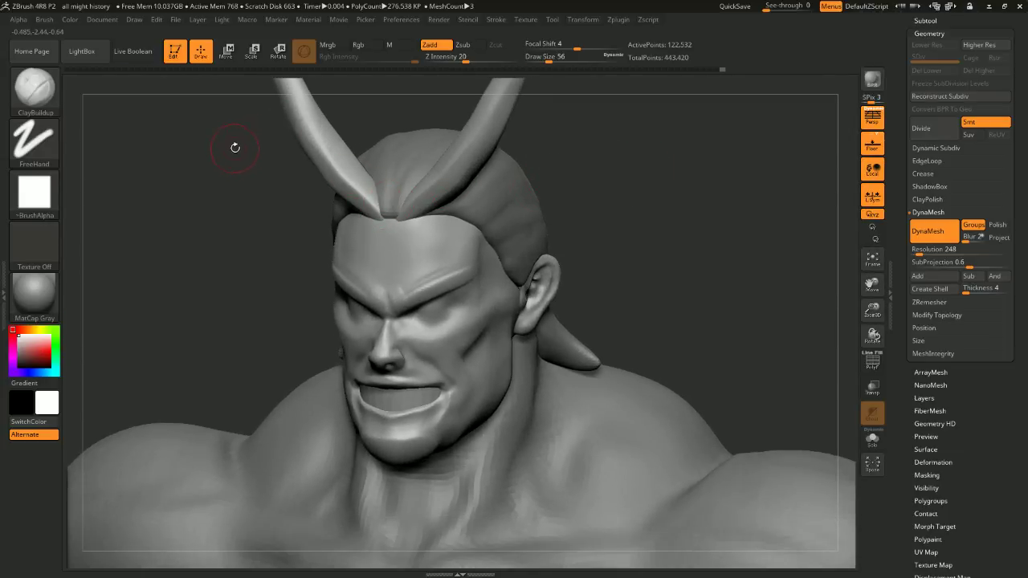
drag(242, 129, 261, 193)
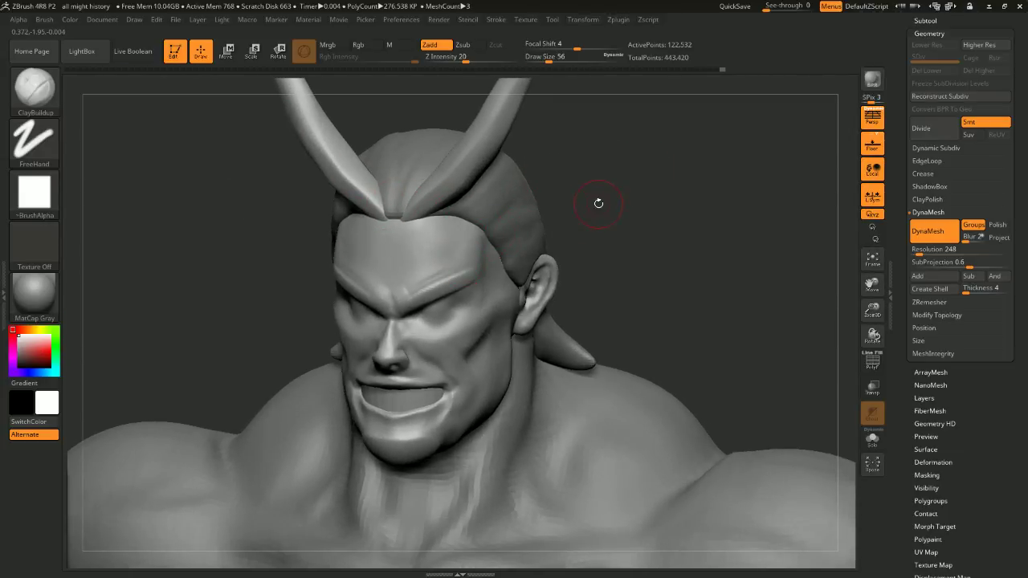
shift+drag(599, 204, 440, 270)
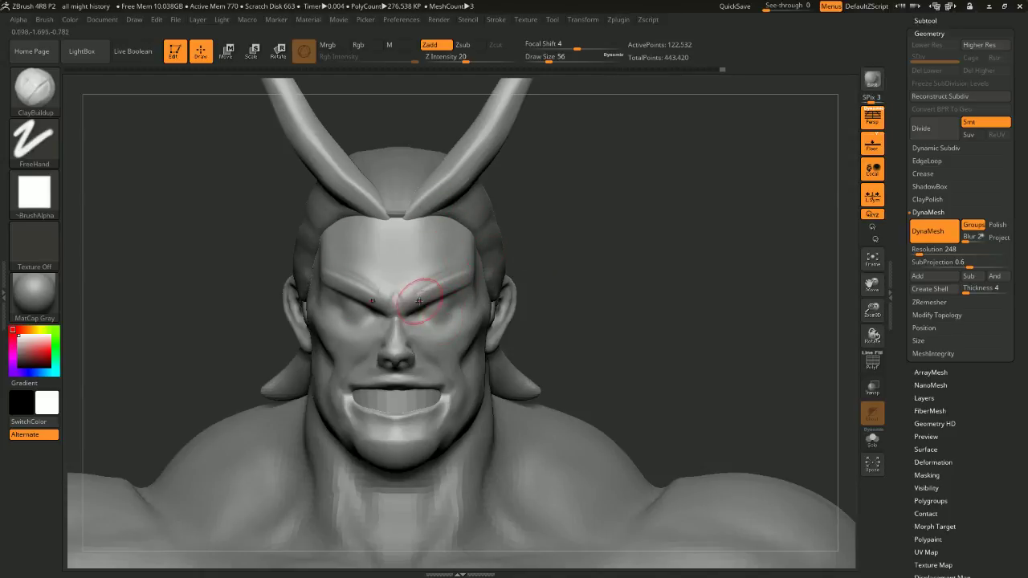
key(ctrl)
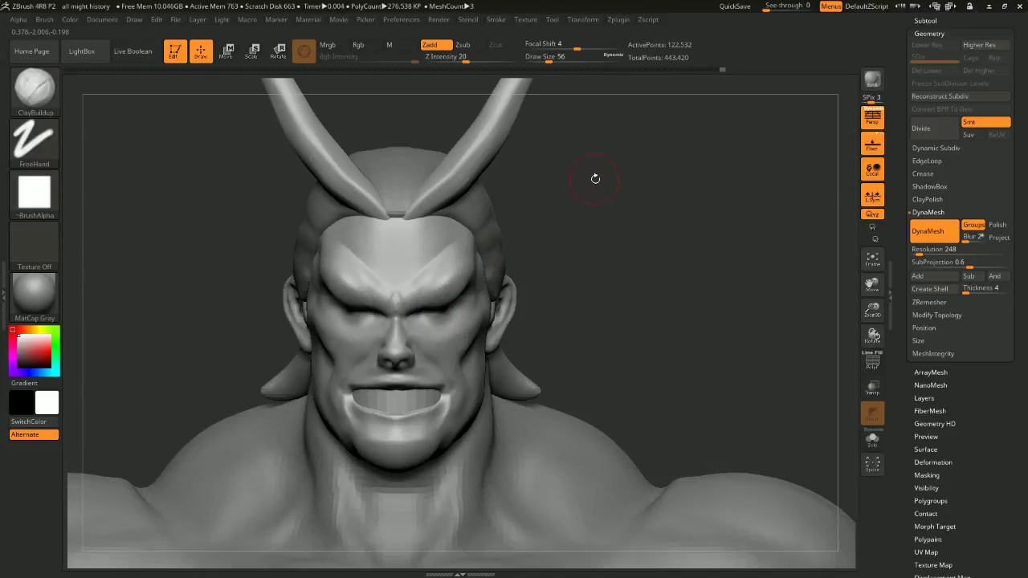
mouse_move(642, 243)
mouse_down()
mouse_move(618, 250)
mouse_move(594, 233)
mouse_up()
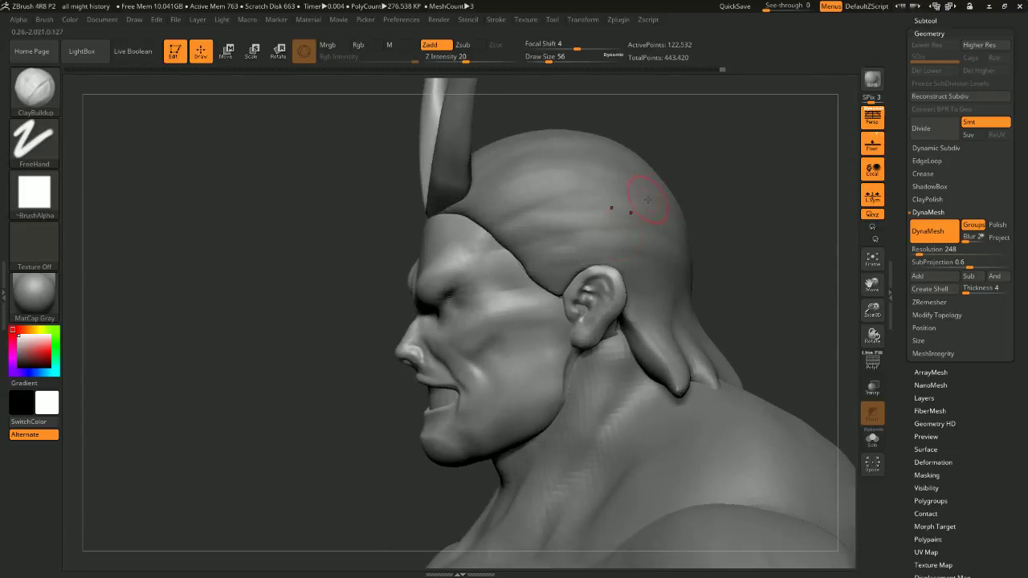
mouse_move(764, 131)
mouse_down()
mouse_move(762, 142)
mouse_move(725, 152)
mouse_up()
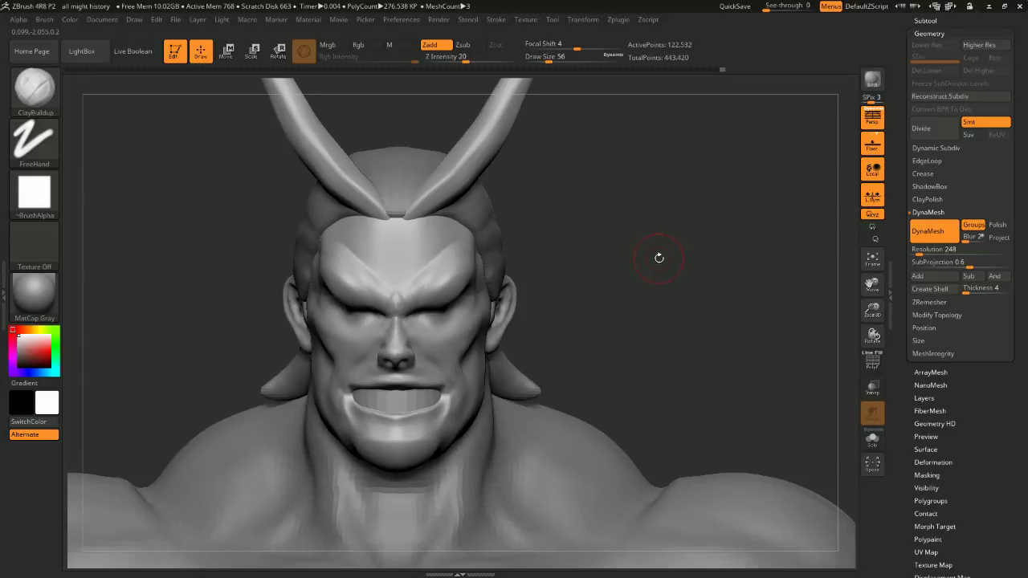
Join the brow ridges above the nose bridge and smooth the outer brow towards the temples
alt+drag(633, 277, 623, 235)
mouse_move(773, 143)
mouse_down()
mouse_move(810, 143)
mouse_move(732, 160)
mouse_move(755, 185)
mouse_move(729, 148)
mouse_up()
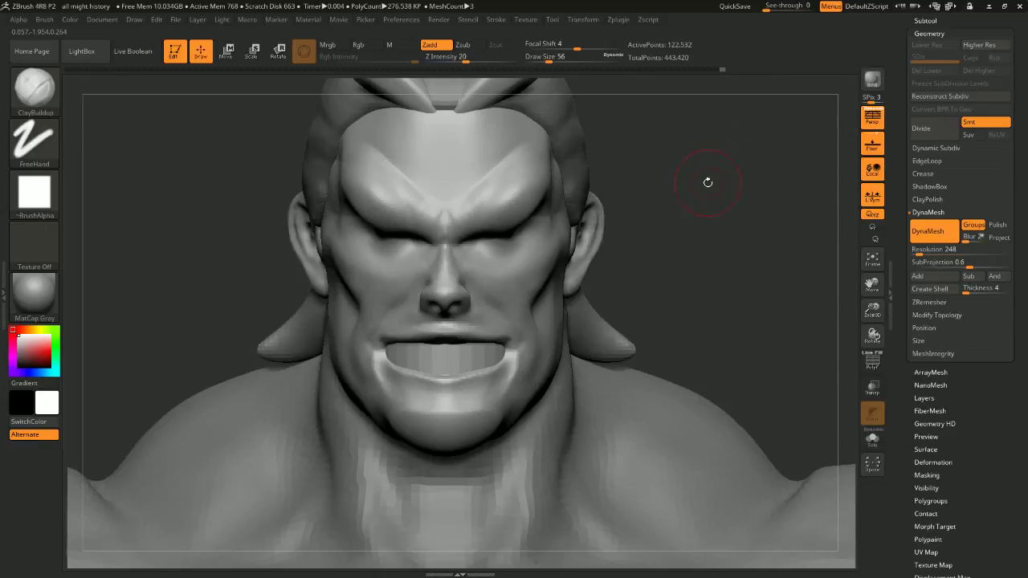
drag(707, 183, 648, 189)
drag(357, 238, 505, 184)
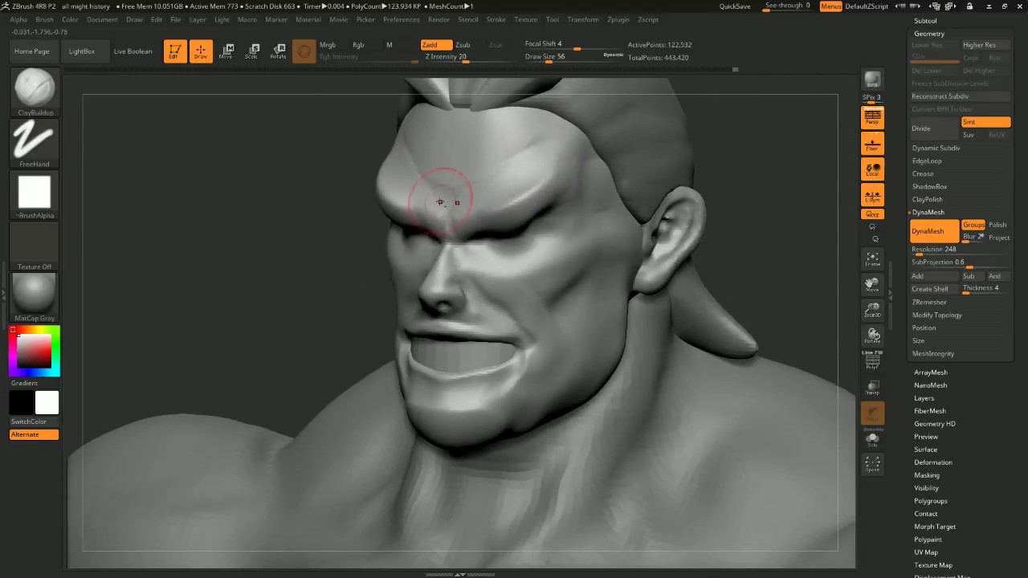
mouse_move(736, 134)
mouse_down()
mouse_move(719, 156)
mouse_move(523, 202)
mouse_move(575, 155)
mouse_move(613, 166)
mouse_move(786, 122)
mouse_up()
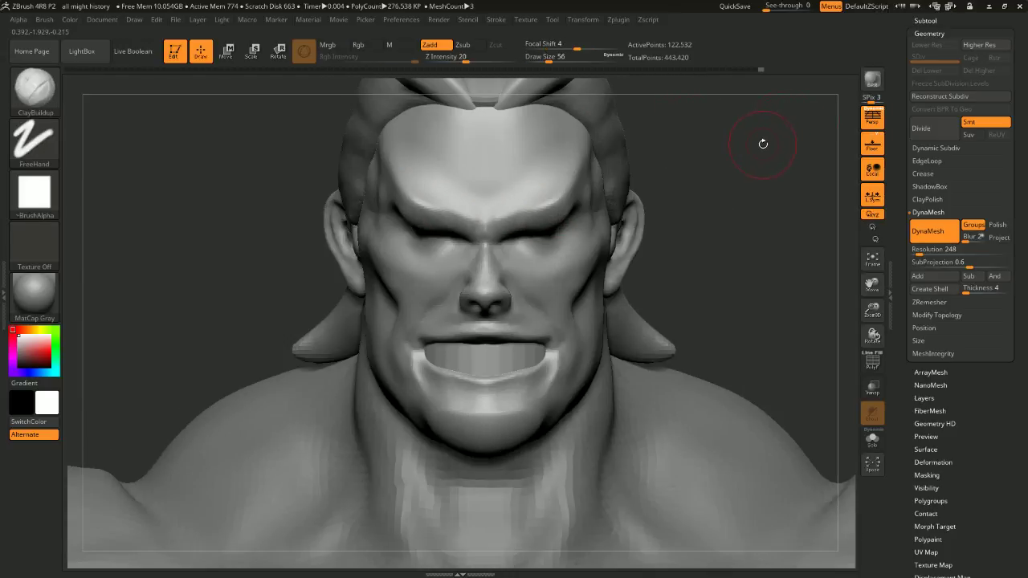
mouse_move(764, 163)
alt+mouse_down()
mouse_move(723, 180)
mouse_move(704, 173)
mouse_move(677, 203)
mouse_move(688, 193)
alt+mouse_up()
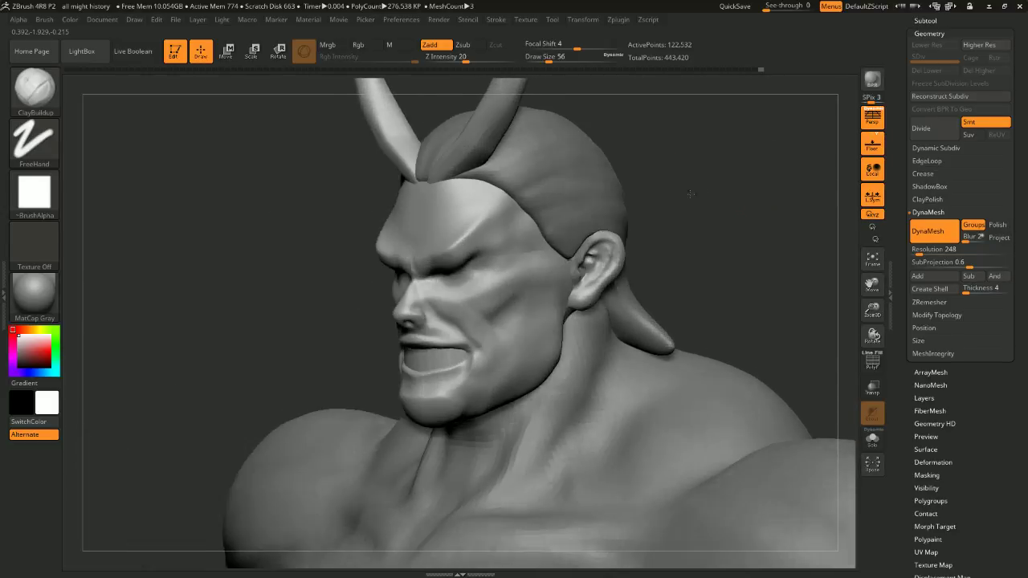
shift+drag(518, 239, 519, 206)
mouse_move(702, 152)
mouse_down()
mouse_move(721, 149)
mouse_move(711, 148)
mouse_up()
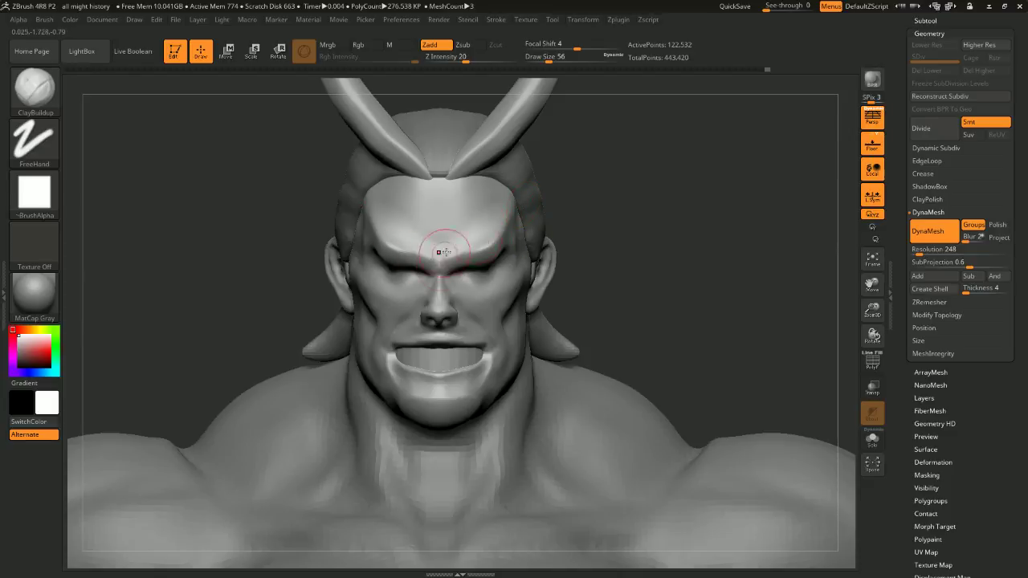
Shape the eye sockets beneath the brow ridges, working from front and three-quarter angles
mouse_move(647, 207)
mouse_down()
mouse_move(663, 179)
mouse_move(700, 173)
mouse_move(574, 202)
mouse_up()
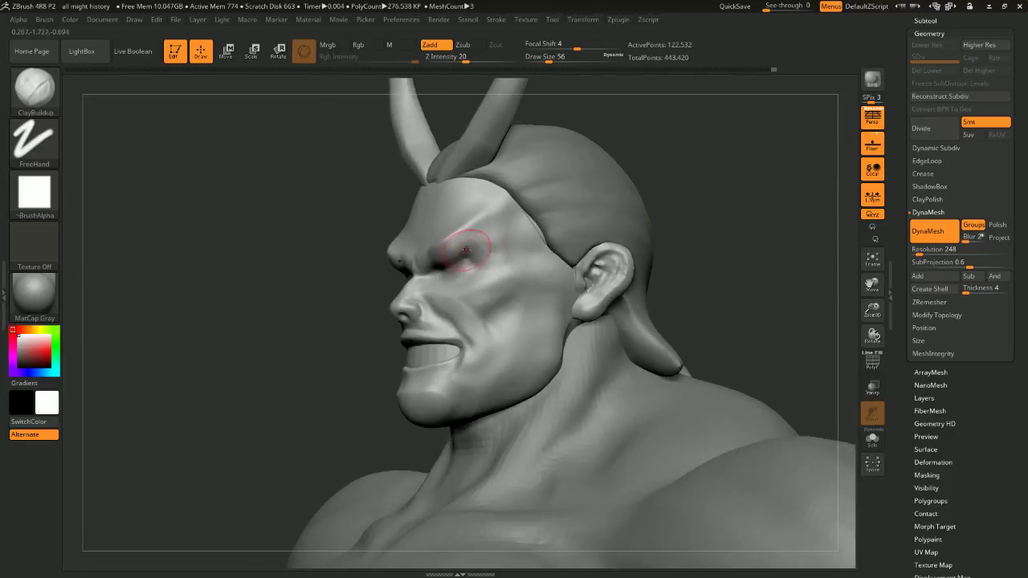
shift+drag(632, 179, 691, 148)
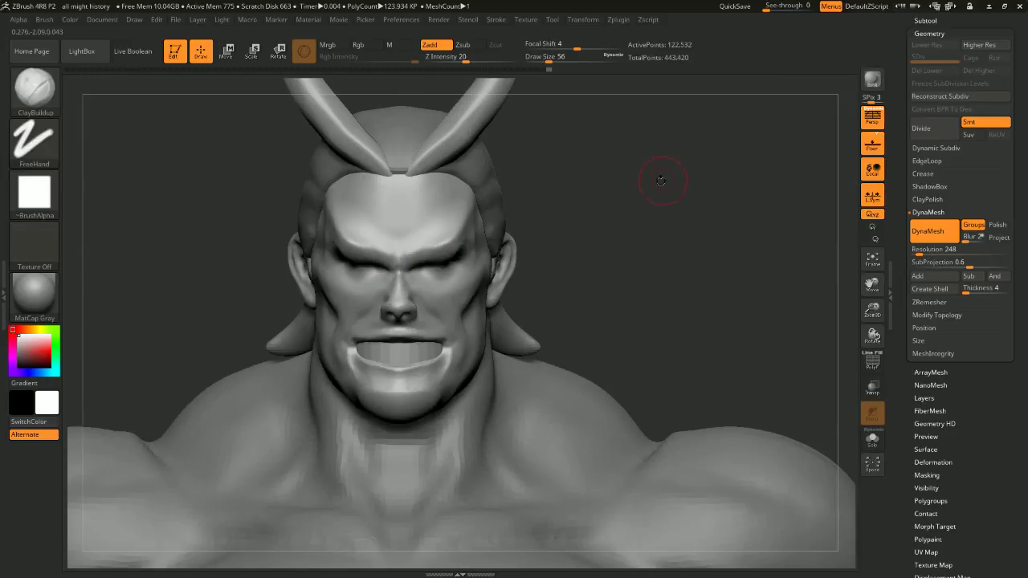
drag(661, 180, 574, 179)
shift+drag(661, 168, 664, 189)
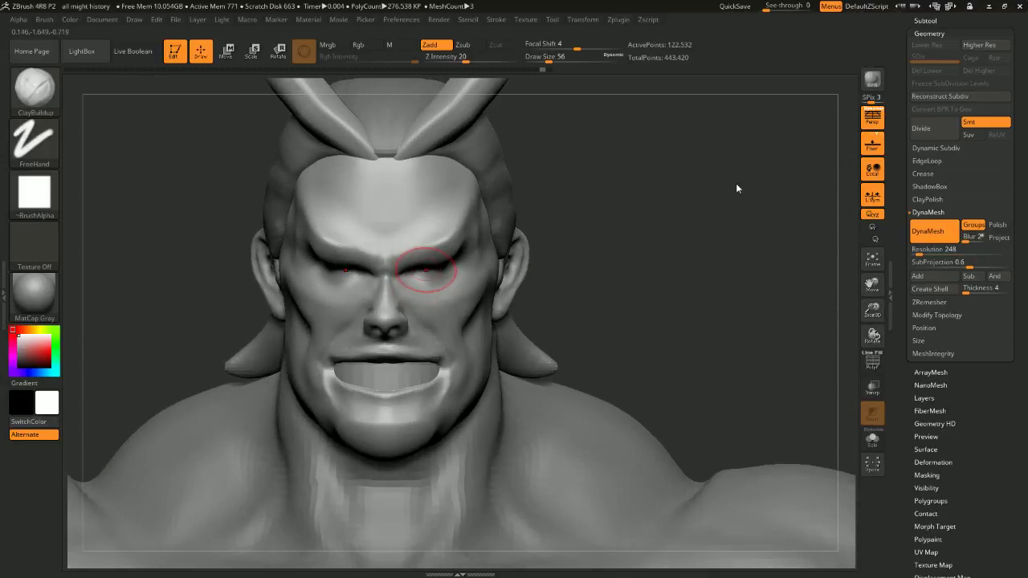
drag(567, 197, 691, 153)
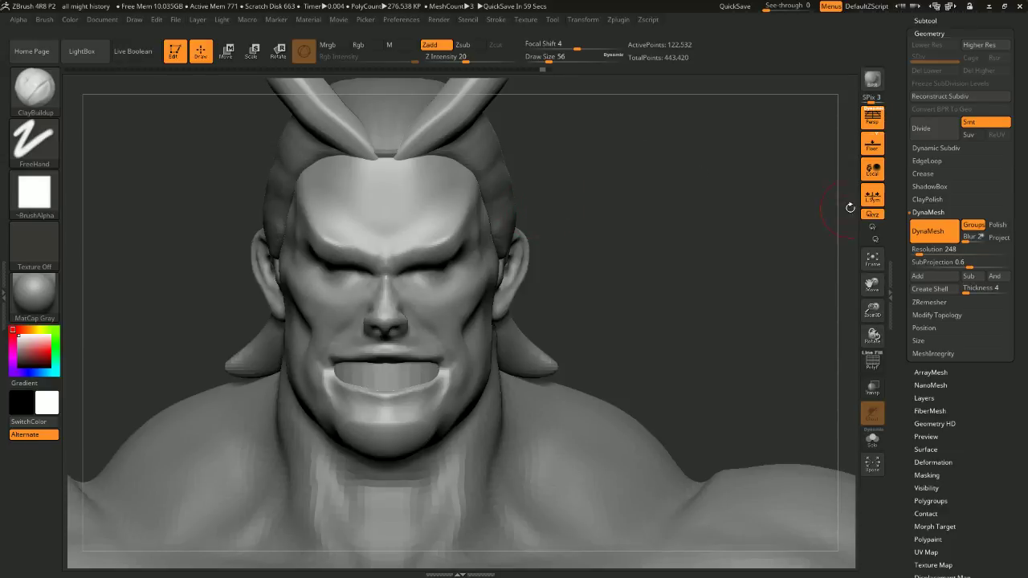
drag(768, 219, 702, 212)
drag(604, 214, 470, 233)
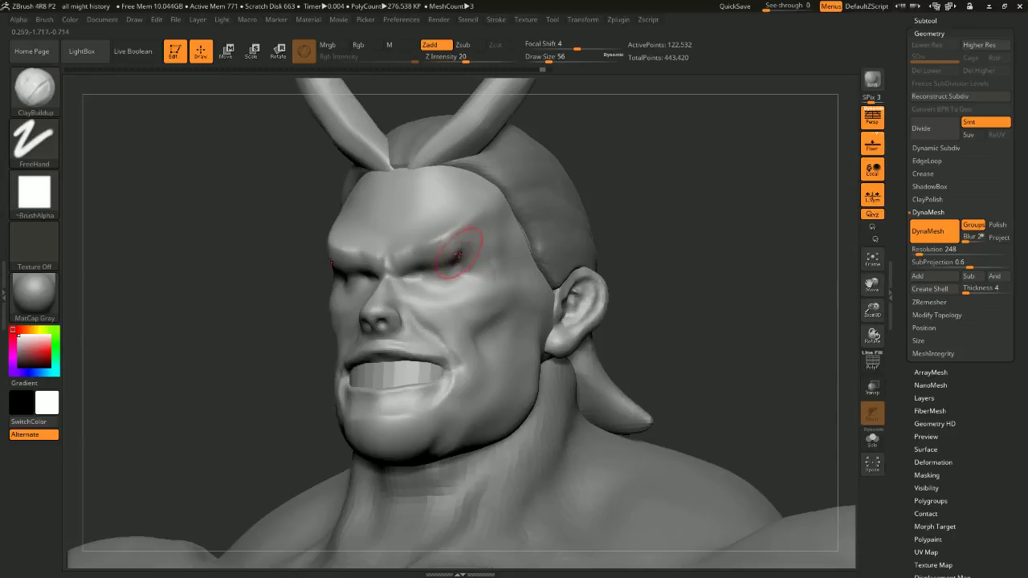
Reduce the ClayBuildup draw size to 31 and refine the outer corners of the eye sockets
key(space)
drag(651, 191, 647, 191)
drag(672, 261, 629, 240)
key(space)
drag(679, 167, 674, 167)
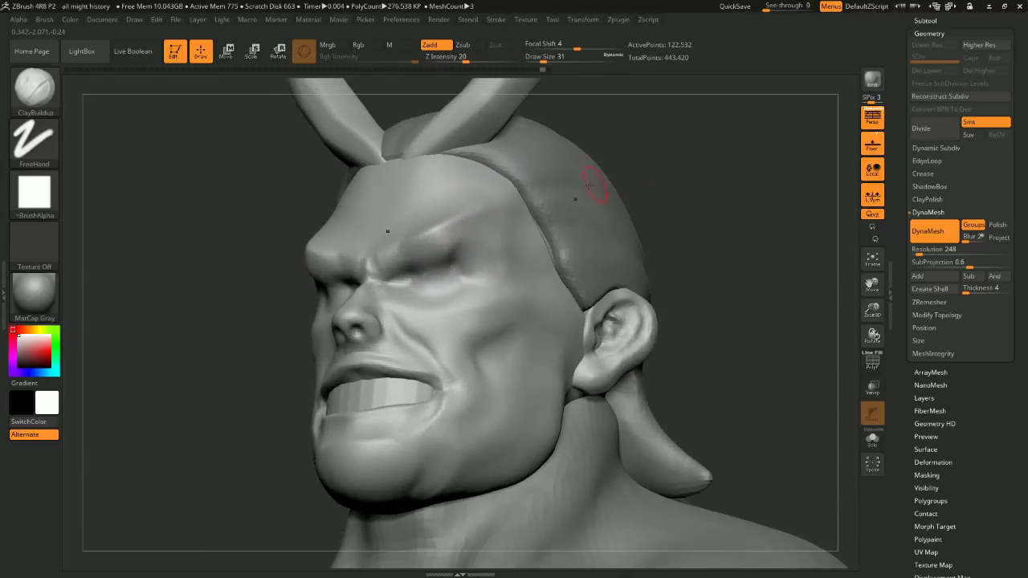
drag(455, 258, 455, 279)
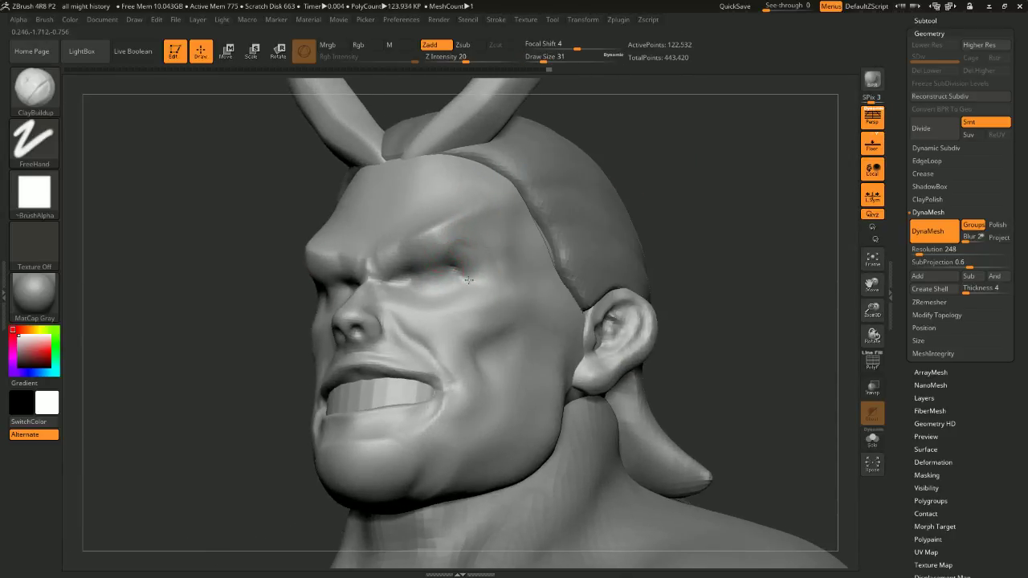
mouse_move(662, 179)
mouse_down()
mouse_move(689, 170)
mouse_move(665, 211)
mouse_move(645, 192)
mouse_move(613, 236)
mouse_move(604, 218)
mouse_move(616, 189)
mouse_move(648, 202)
mouse_move(649, 181)
mouse_up()
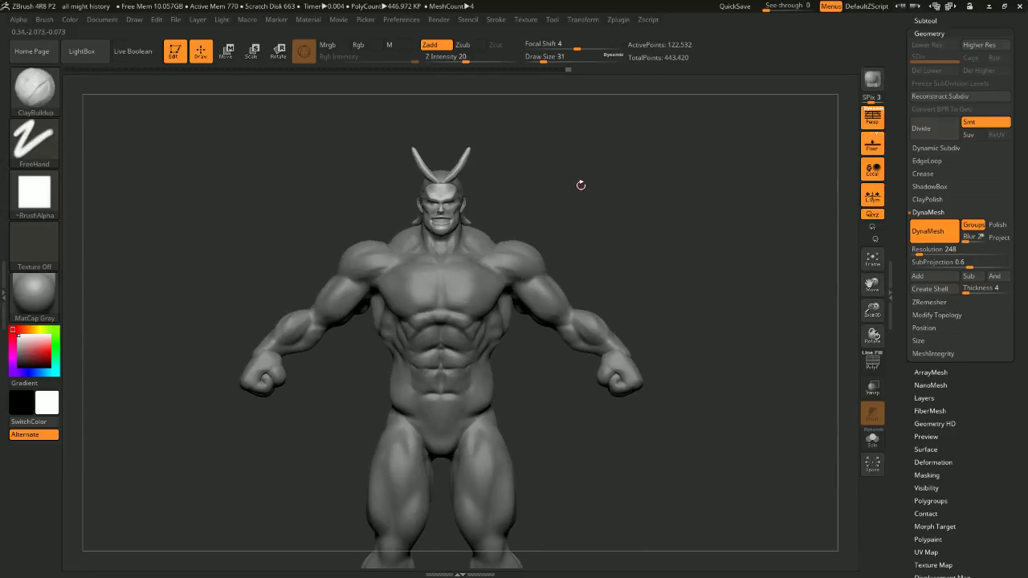
Try to reshape and soften the smile folds around the mouth corners
alt+drag(581, 186, 614, 273)
mouse_move(791, 165)
mouse_down()
mouse_move(735, 171)
mouse_move(567, 266)
mouse_up()
shift+drag(731, 171, 760, 159)
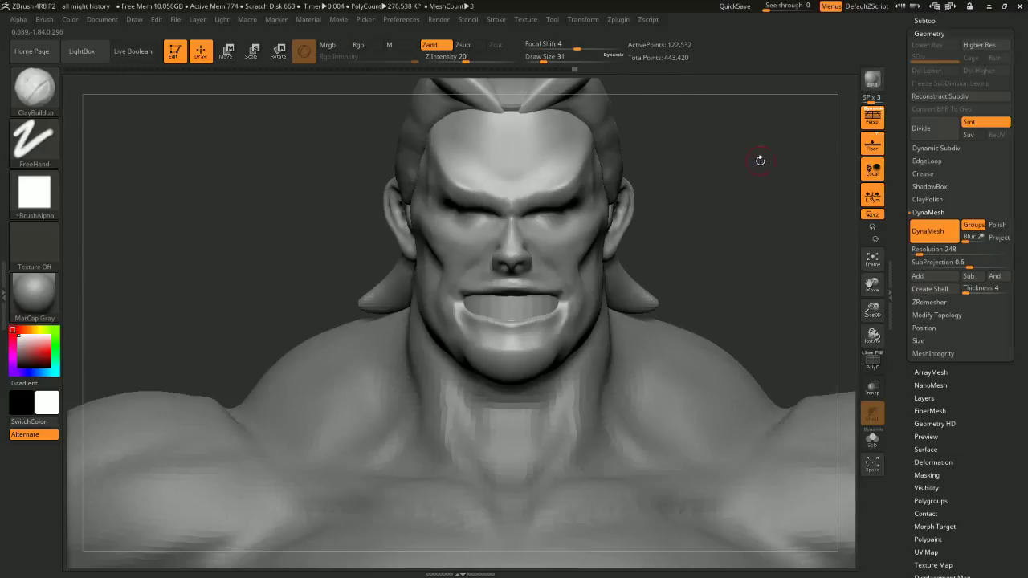
alt+drag(684, 127, 612, 159)
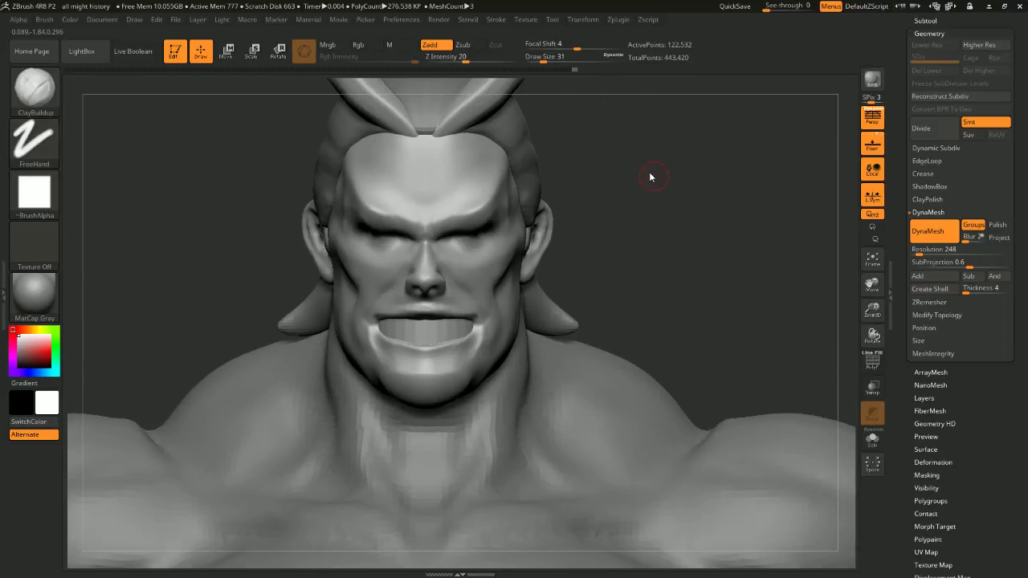
drag(681, 203, 577, 252)
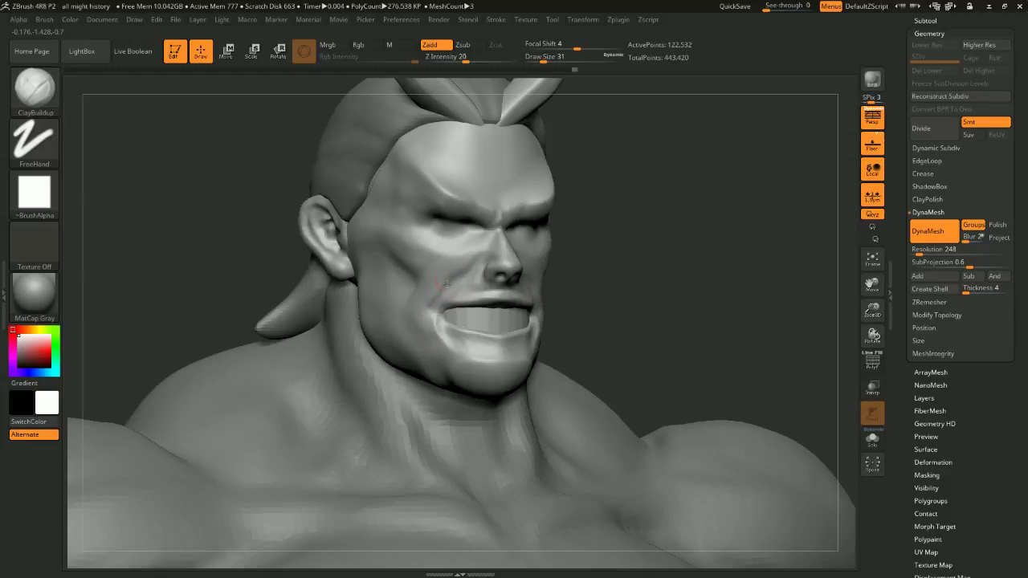
mouse_move(446, 286)
mouse_down()
mouse_move(441, 336)
mouse_move(468, 349)
mouse_up()
shift+drag(592, 246, 653, 239)
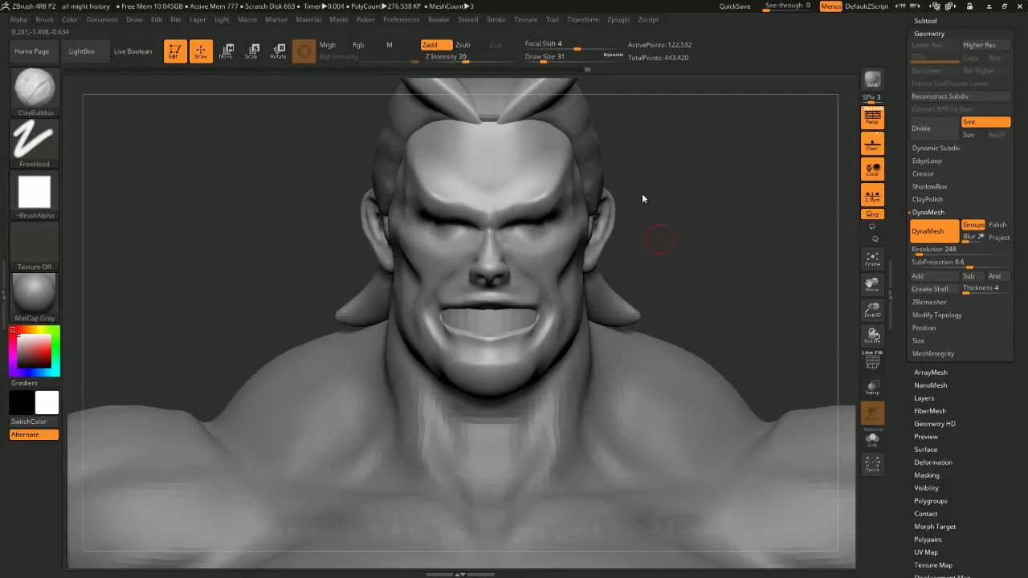
mouse_move(669, 206)
alt+mouse_down()
mouse_move(682, 212)
mouse_move(692, 201)
mouse_move(702, 220)
mouse_move(723, 151)
mouse_move(700, 135)
mouse_move(705, 236)
mouse_move(702, 166)
mouse_move(684, 169)
alt+mouse_up()
Undo the last strokes around the mouth corners
key(ctrl+z)
key(ctrl+z)
key(ctrl+z)
key(ctrl+shift+z)
key(ctrl+shift+z)
Touch up the face around the brows and set the ClayBuildup draw size to 44
right_drag(688, 187, 450, 245)
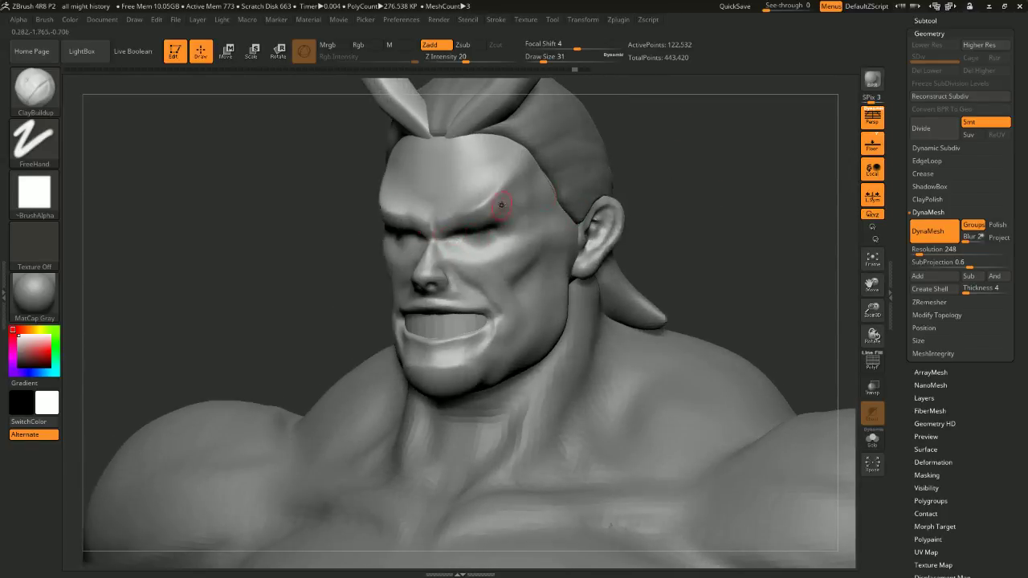
mouse_move(502, 205)
shift+right_down()
mouse_move(666, 166)
mouse_move(619, 126)
mouse_move(675, 152)
mouse_move(665, 151)
shift+right_up()
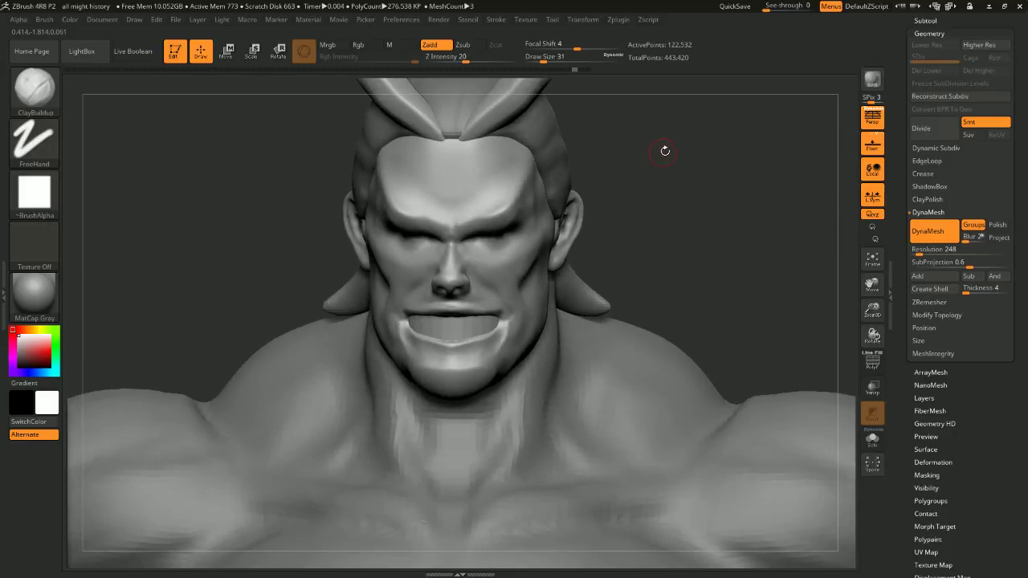
key(space)
drag(674, 150, 686, 149)
right_drag(735, 149, 671, 147)
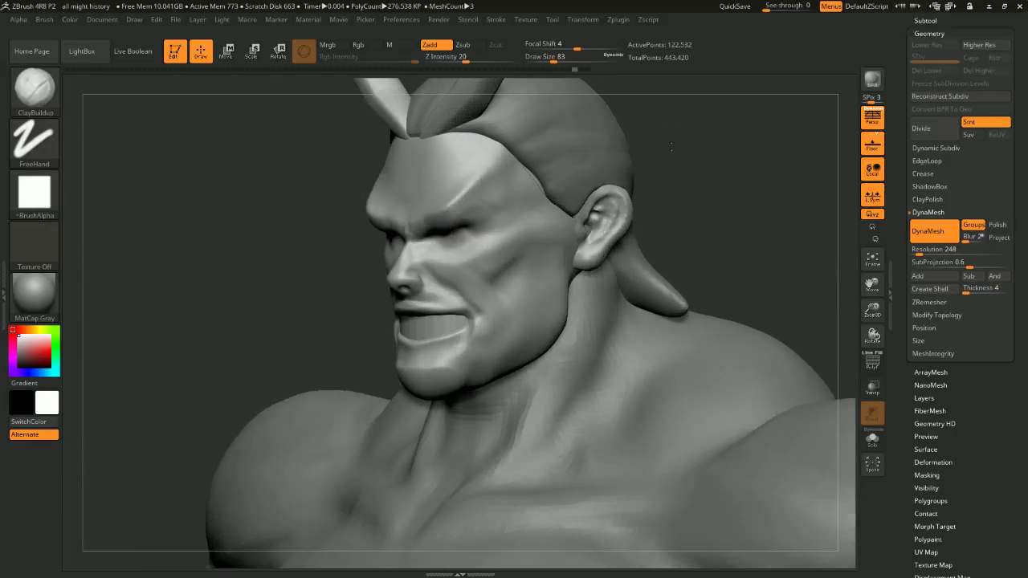
key(space)
mouse_move(573, 214)
mouse_down()
mouse_move(554, 216)
mouse_move(570, 215)
mouse_up()
key(space)
drag(568, 217, 748, 142)
mouse_move(631, 204)
mouse_down()
mouse_move(654, 205)
mouse_move(670, 187)
mouse_up()
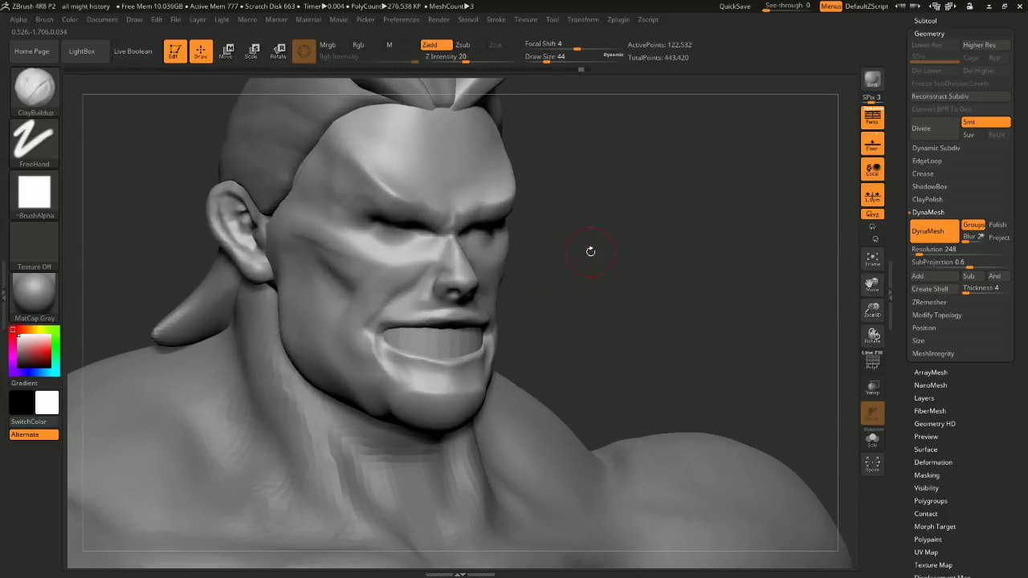
Switch to the DamStandard brush and mask only the teeth polygroup, leaving the face unmasked
key(b)
key(d)
key(s)
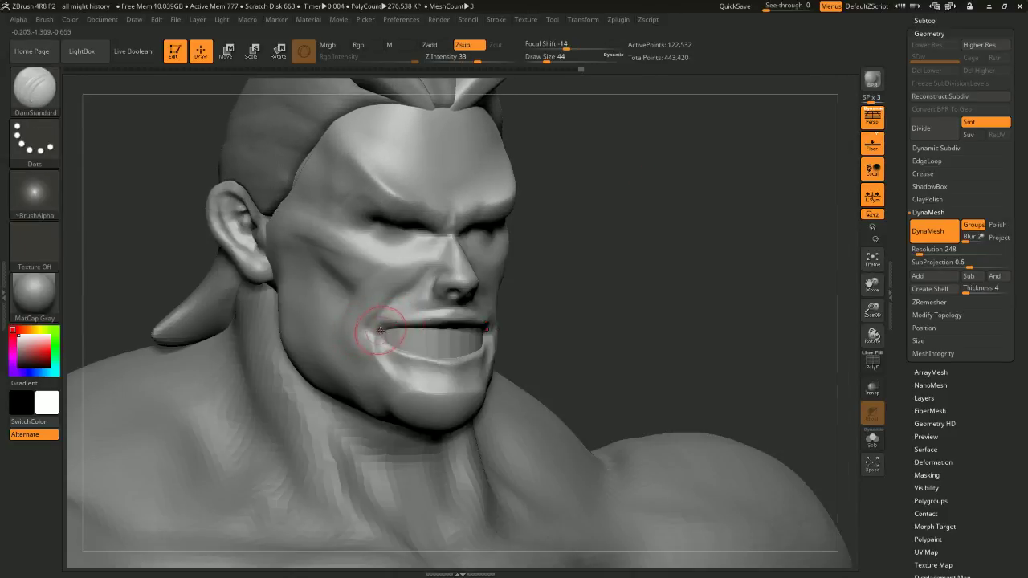
ctrl+shift+click(440, 336)
ctrl+click(576, 293)
ctrl+shift+click(592, 275)
ctrl+click(596, 270)
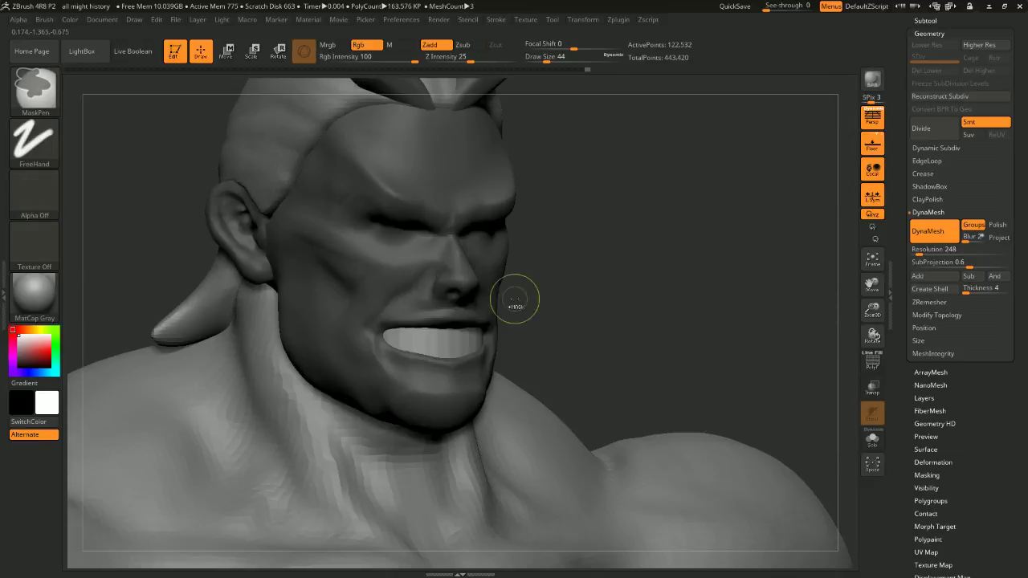
ctrl+click(510, 283)
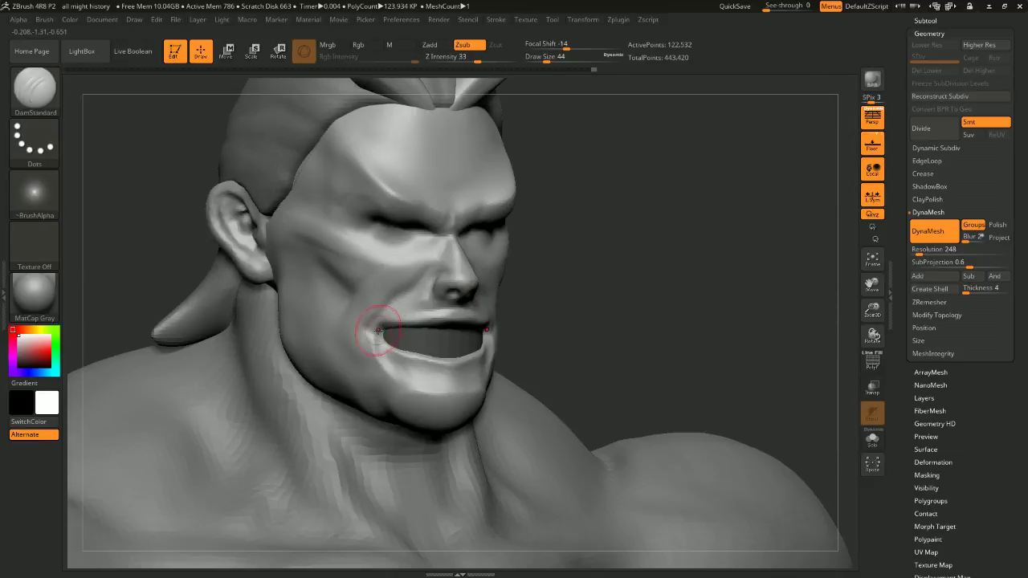
Carve the corners of the mouth with DamStandard, reducing the draw size to 27
mouse_move(389, 332)
mouse_down()
mouse_move(371, 334)
mouse_move(408, 341)
mouse_up()
mouse_move(620, 277)
shift+mouse_down()
mouse_move(604, 275)
mouse_move(615, 280)
shift+mouse_up()
key(space)
click(605, 281)
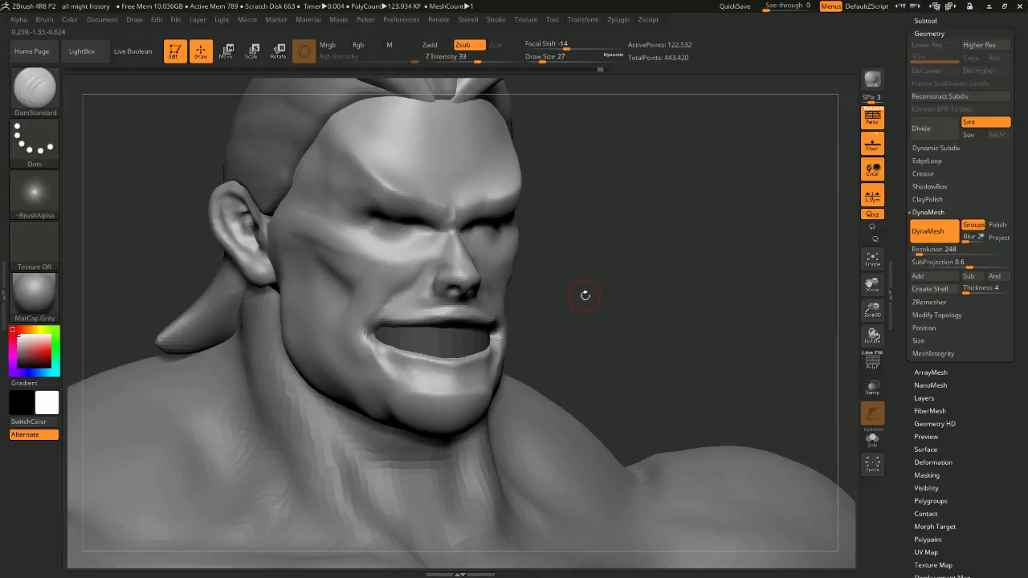
drag(583, 294, 374, 338)
mouse_move(556, 281)
mouse_down()
mouse_move(577, 271)
mouse_move(574, 255)
mouse_move(557, 295)
mouse_up()
key(space)
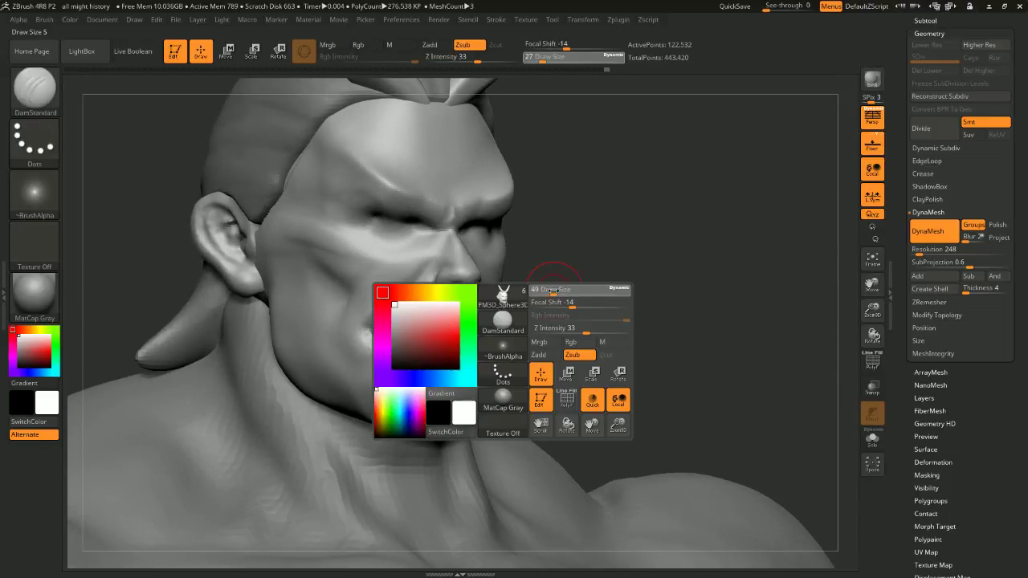
Switch to ClayBuildup at draw size 20 and build up the mouth corners and upper lip
key(b)
key(c)
key(b)
key(space)
drag(398, 356, 387, 363)
drag(365, 330, 398, 368)
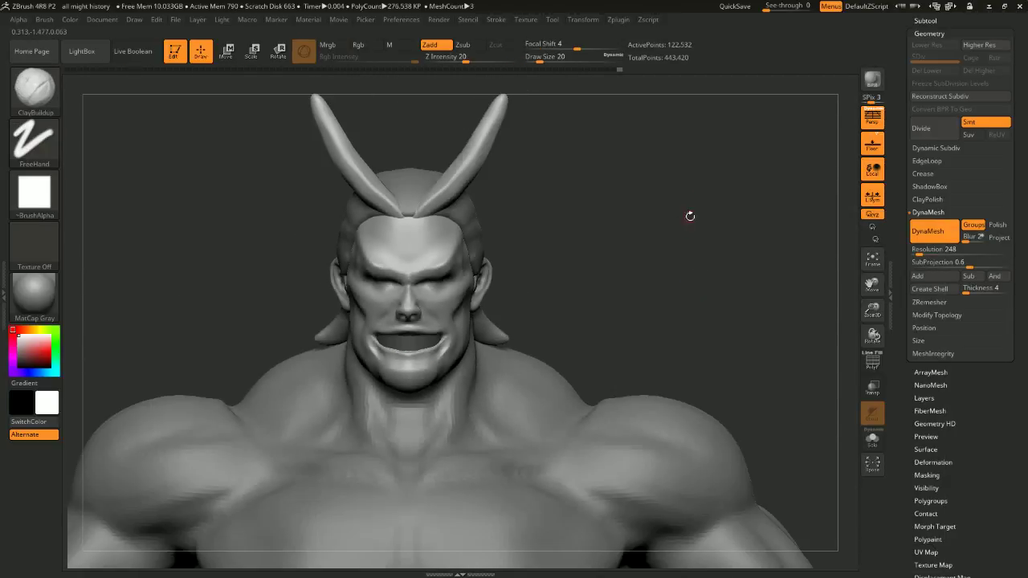
drag(655, 231, 688, 241)
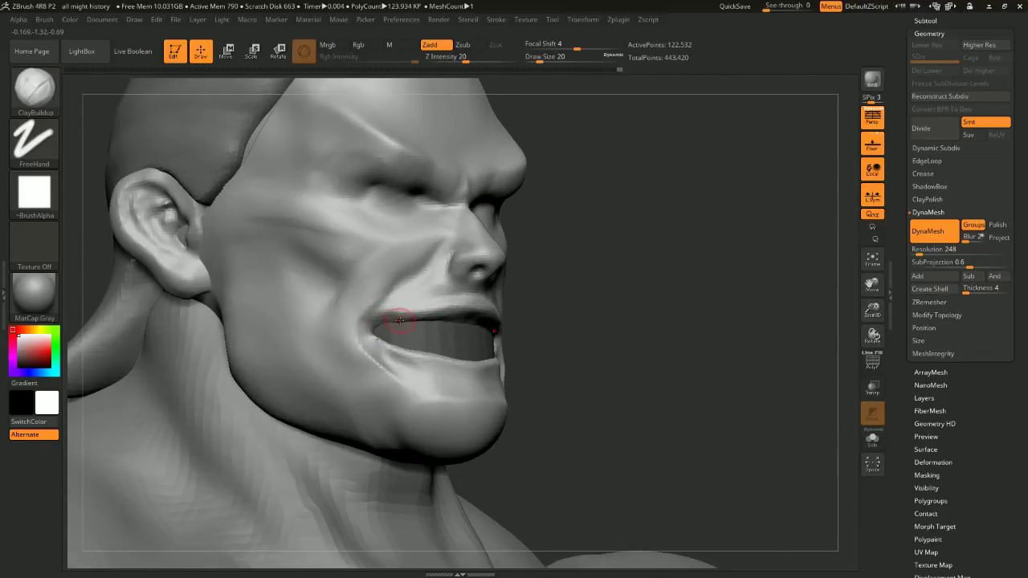
drag(400, 321, 376, 328)
mouse_move(446, 313)
mouse_down()
mouse_move(369, 332)
mouse_move(408, 308)
mouse_up()
drag(514, 306, 527, 325)
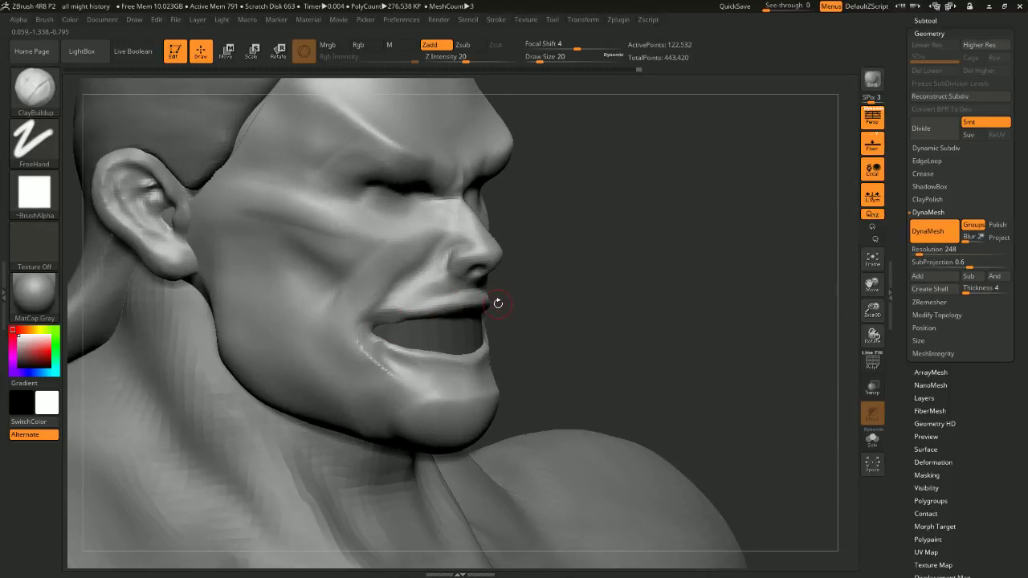
Switch to the Standard brush and define the edge of the upper lip at draw size 20
key(b)
key(Escape)
key(b)
key(s)
key(t)
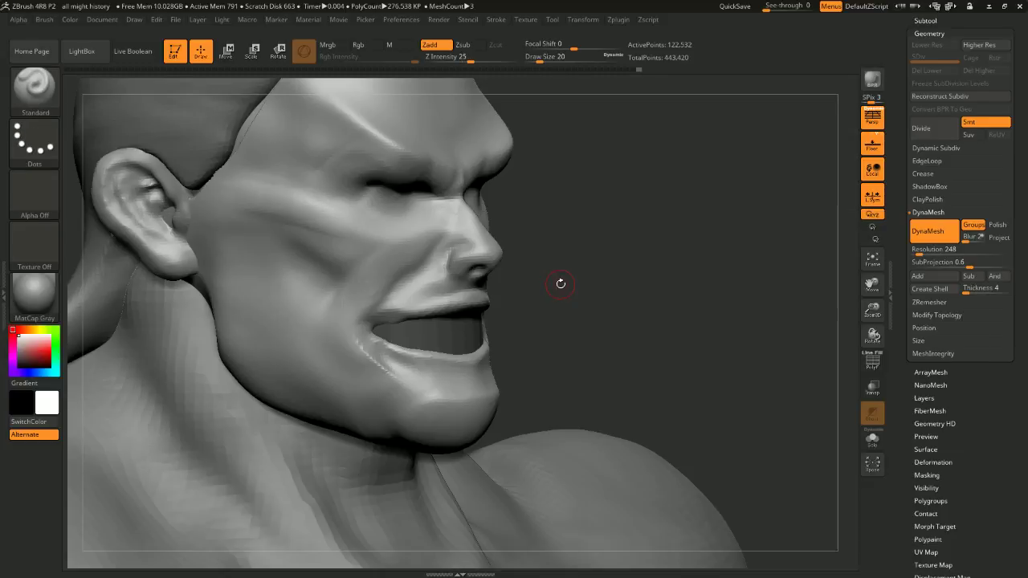
key(space)
key(space)
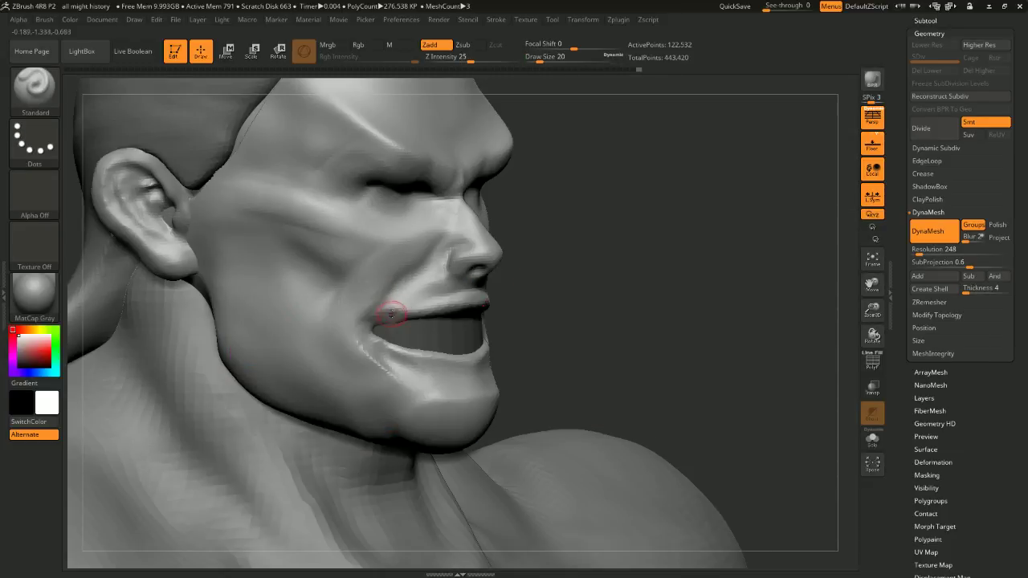
drag(391, 313, 488, 302)
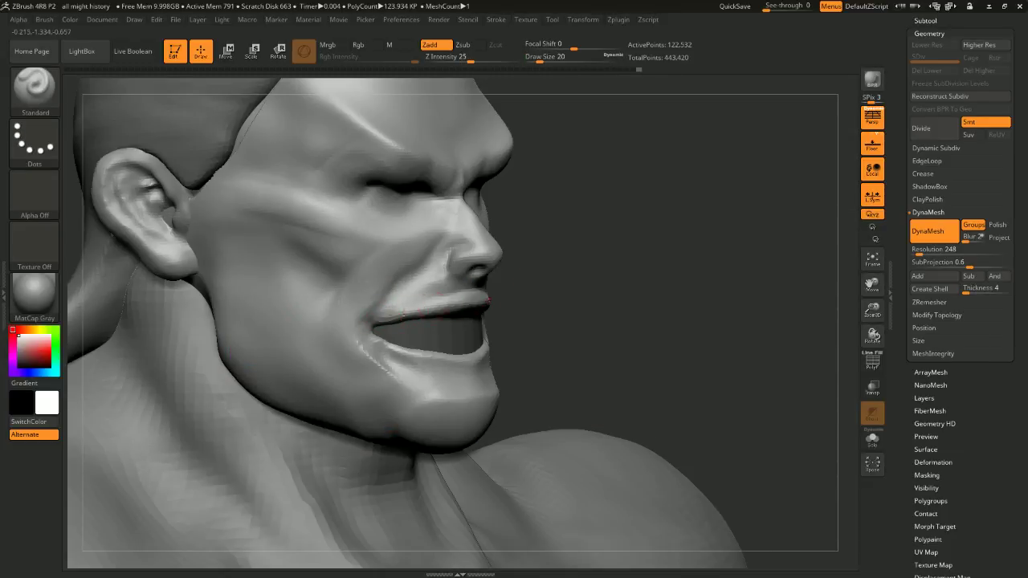
shift+drag(683, 261, 707, 196)
Set the draw size to 11, raise the folds beside the mouth corners and smooth the lower lip
drag(652, 239, 683, 235)
alt+drag(683, 234, 671, 252)
key(space)
click(665, 248)
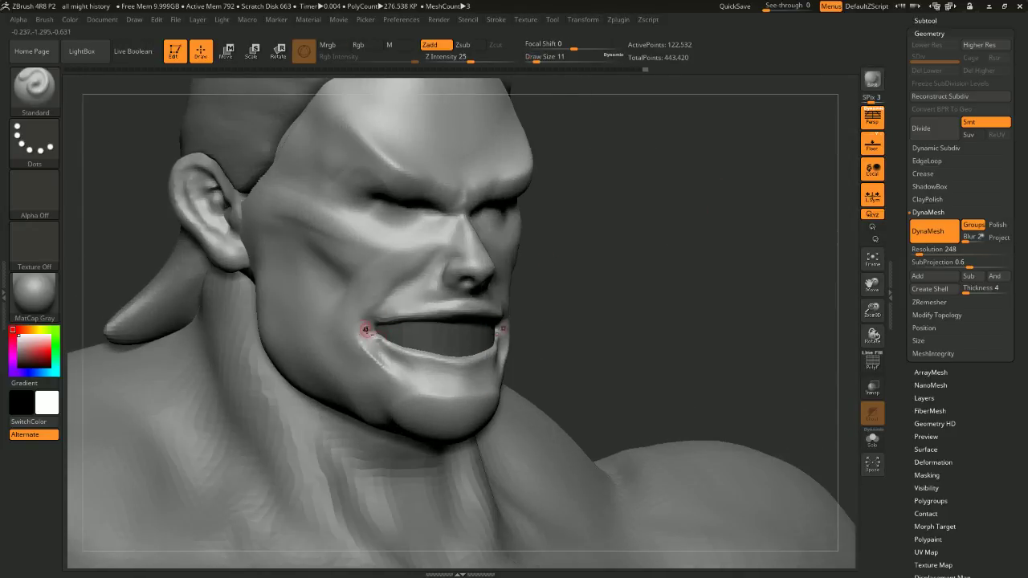
drag(366, 330, 396, 364)
mouse_move(479, 338)
shift+mouse_down()
mouse_move(394, 337)
mouse_move(450, 371)
shift+mouse_up()
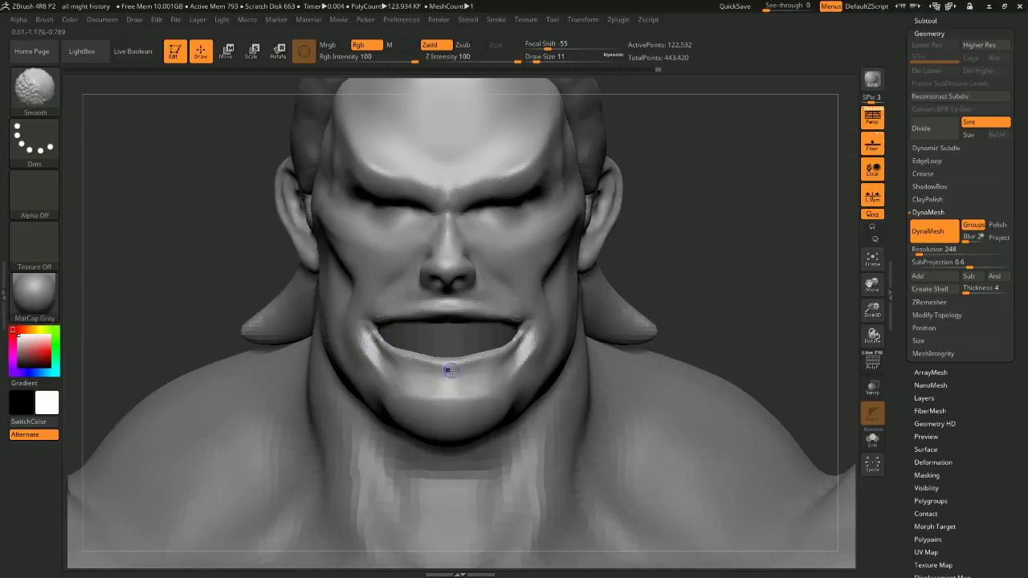
mouse_move(449, 371)
right_down()
mouse_move(634, 257)
mouse_move(681, 242)
mouse_move(661, 228)
right_up()
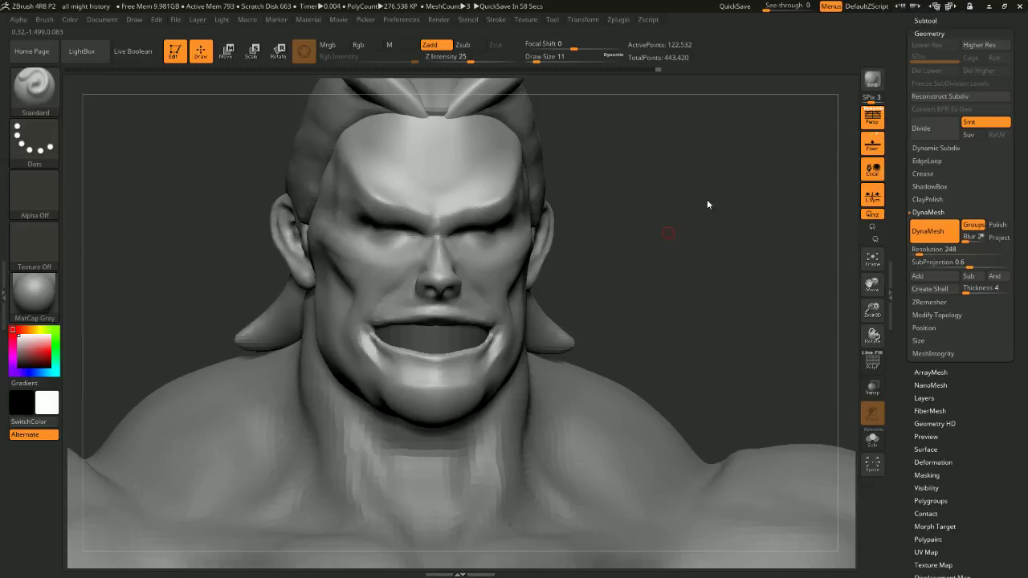
ctrl+right_drag(696, 198, 654, 171)
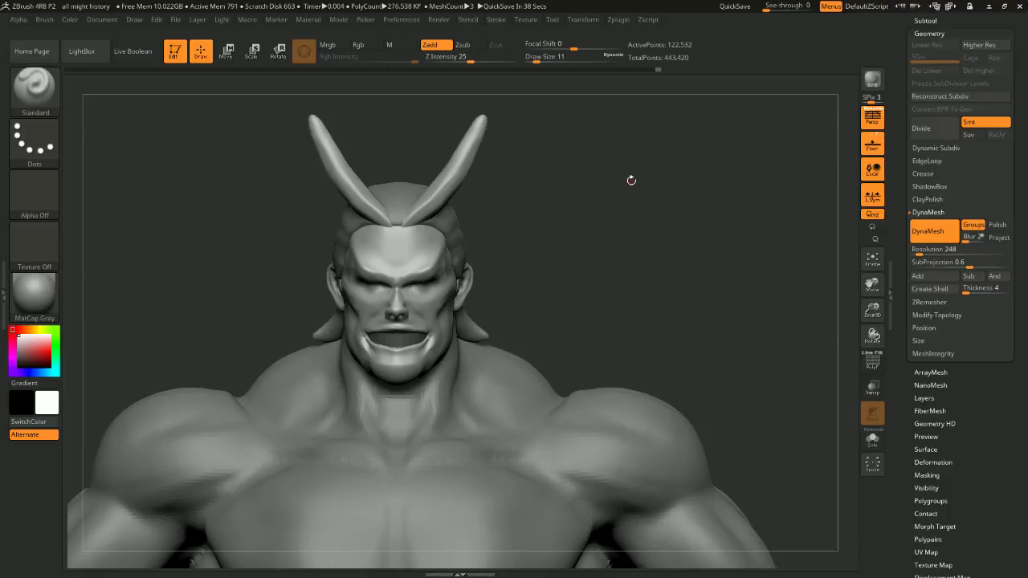
mouse_move(609, 193)
alt+mouse_down()
mouse_move(616, 163)
mouse_move(601, 166)
mouse_move(616, 154)
mouse_move(587, 156)
mouse_move(622, 156)
mouse_move(696, 248)
mouse_move(645, 183)
mouse_move(675, 200)
mouse_move(615, 196)
alt+mouse_up()
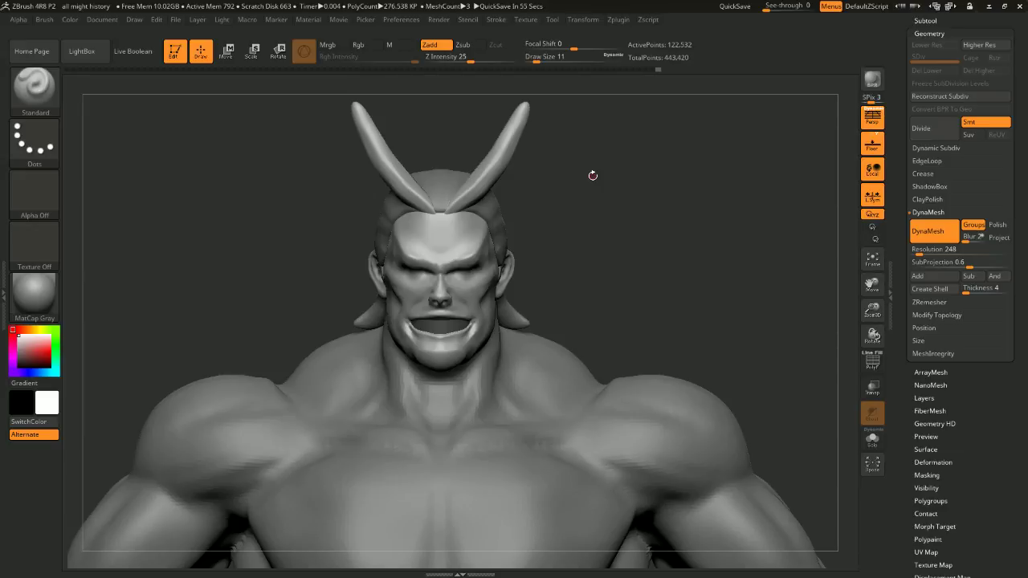
alt+drag(702, 240, 698, 180)
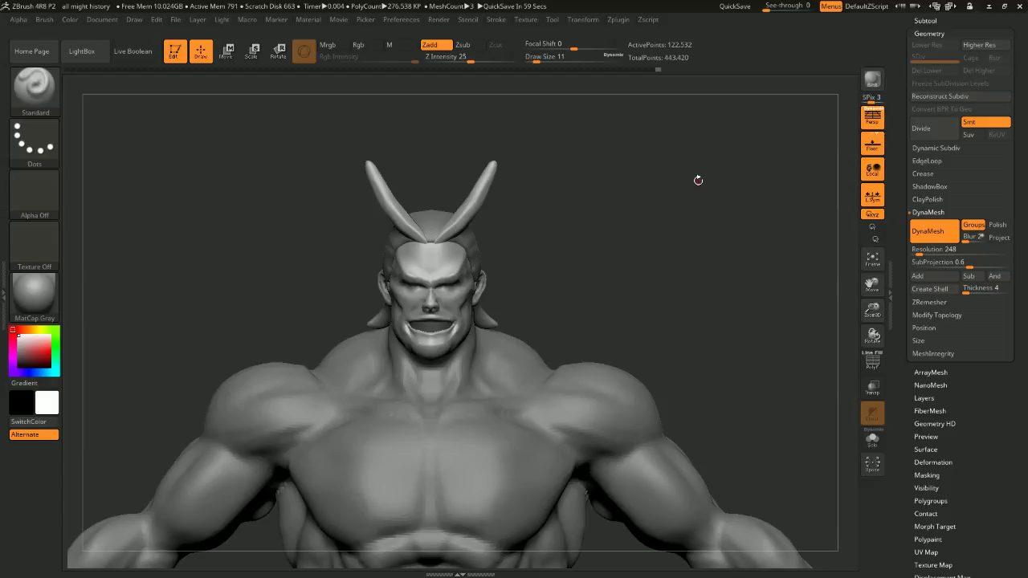
Switch to the CurveTube brush for adding eyebrows to the head
drag(680, 229, 658, 222)
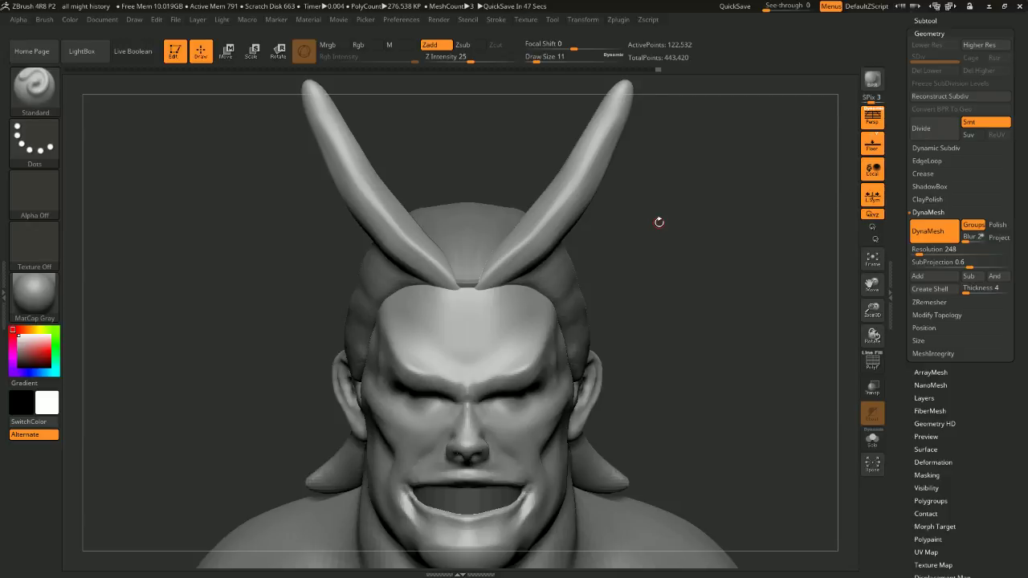
alt+drag(673, 333, 707, 133)
mouse_move(728, 279)
alt+mouse_down()
mouse_move(729, 163)
mouse_move(709, 193)
mouse_move(726, 195)
alt+mouse_up()
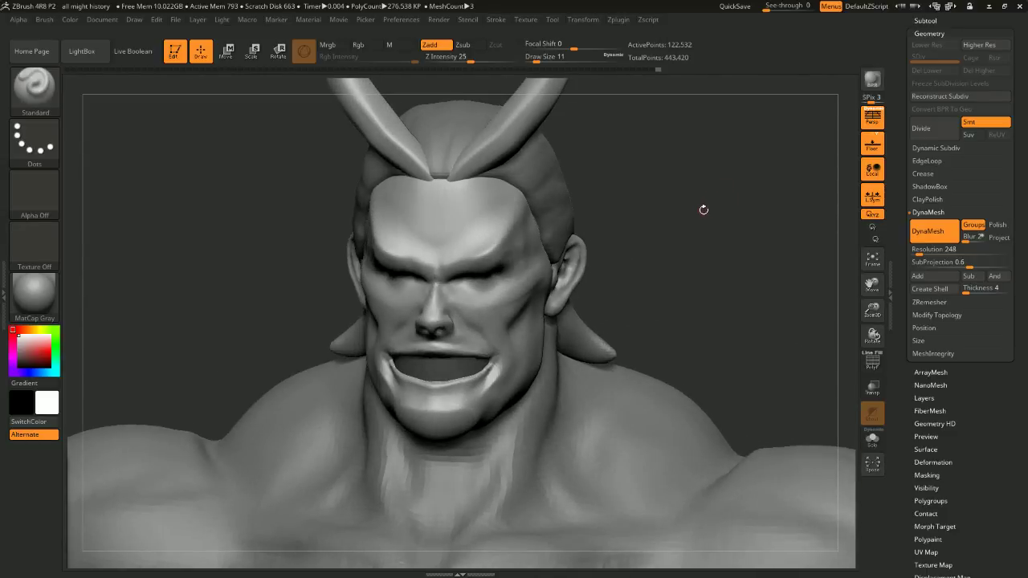
alt+drag(580, 132, 637, 169)
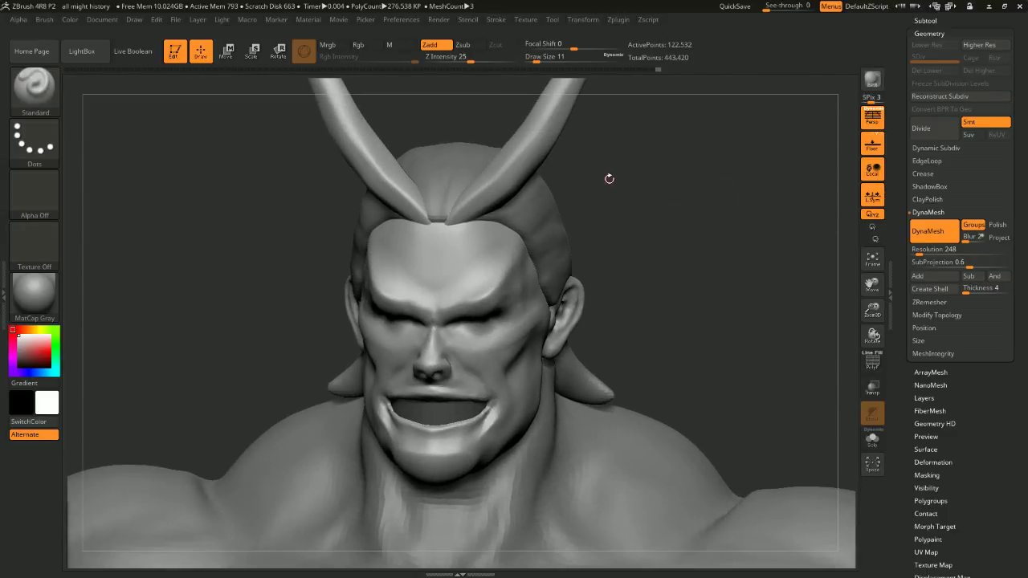
key(b)
key(c)
key(t)
Try to draw mirrored eyebrow tubes above the eyes with a draw size of 33, then undo them
mouse_move(629, 199)
shift+mouse_down()
mouse_move(652, 185)
mouse_move(647, 158)
mouse_move(635, 160)
mouse_move(661, 185)
mouse_move(623, 165)
mouse_move(668, 154)
shift+mouse_up()
key(space)
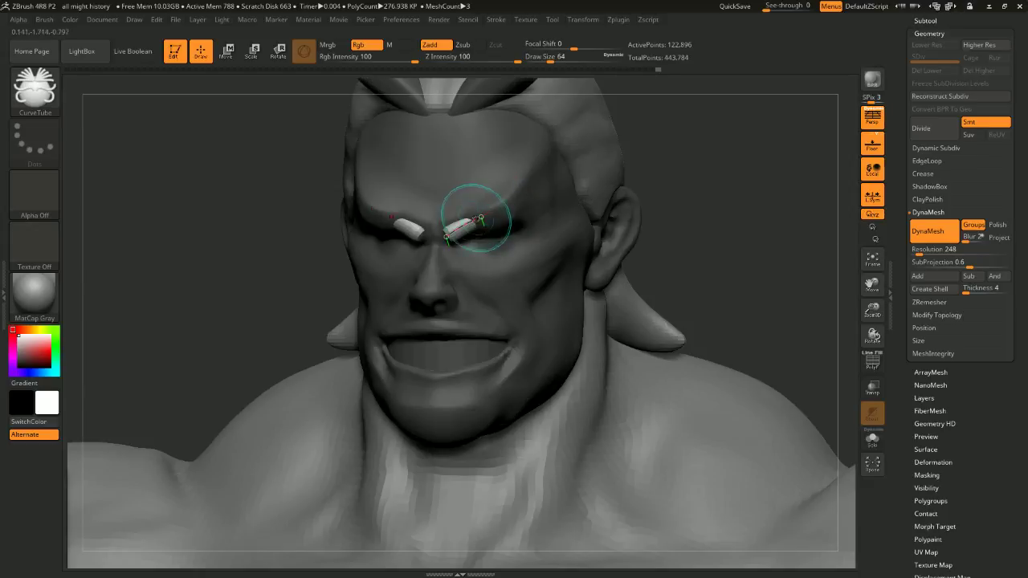
key(ctrl)
drag(459, 233, 537, 190)
drag(722, 143, 705, 133)
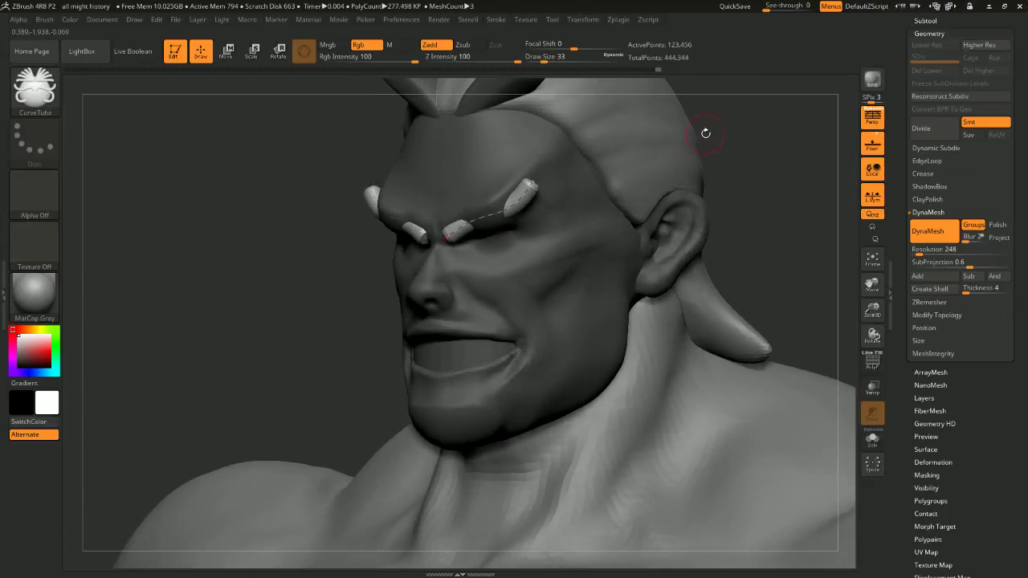
key(ctrl+z)
click(496, 19)
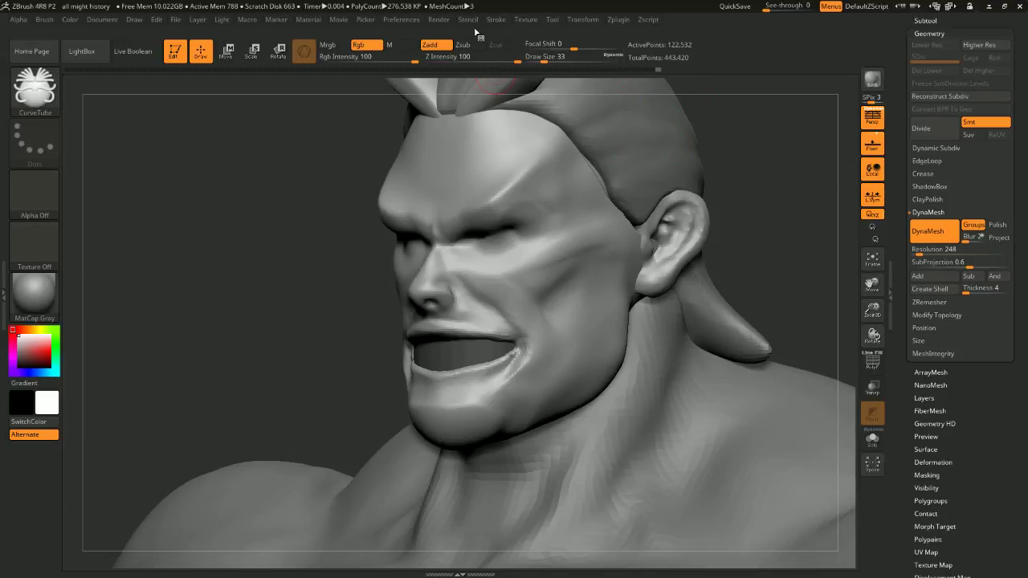
mouse_move(476, 22)
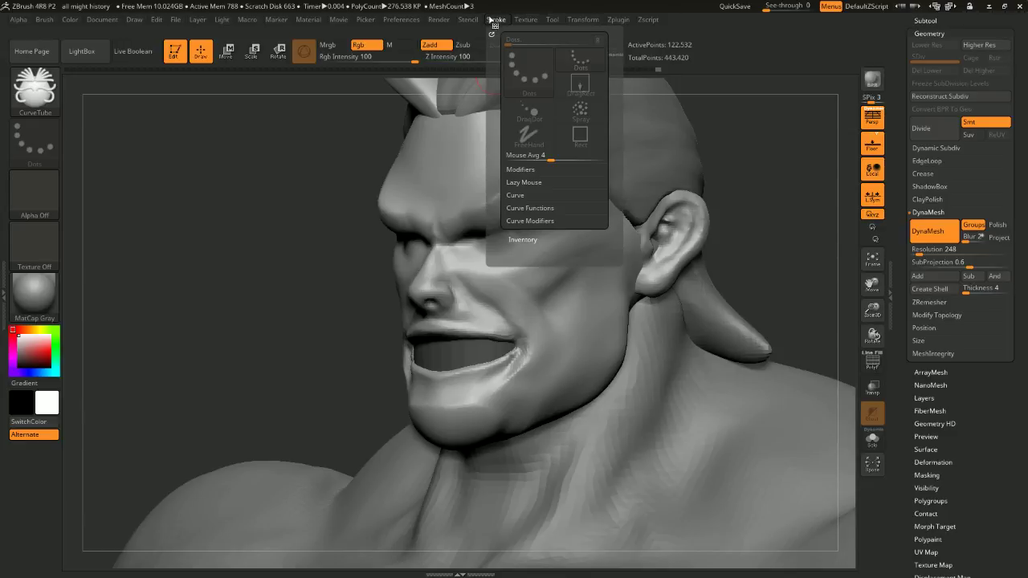
click(474, 19)
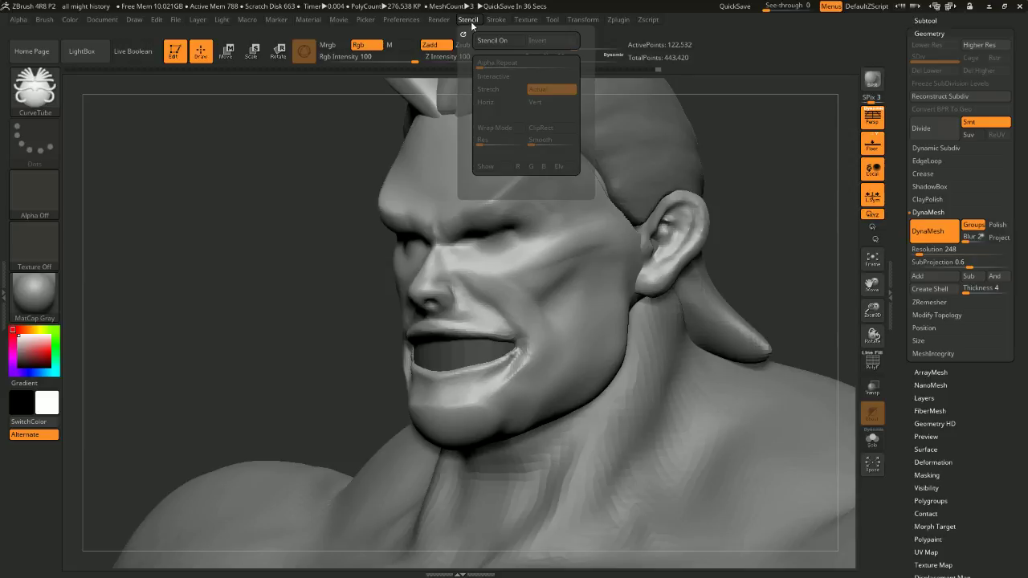
Draw mirrored CurveTube eyebrows from the nose bridge up toward the temples at draw size 33
shift+drag(319, 280, 572, 227)
mouse_move(715, 197)
mouse_down()
mouse_move(654, 172)
mouse_move(706, 193)
mouse_move(677, 195)
mouse_move(649, 220)
mouse_move(650, 203)
mouse_move(649, 213)
mouse_up()
mouse_move(625, 170)
alt+mouse_down()
mouse_move(621, 136)
mouse_move(680, 172)
alt+mouse_up()
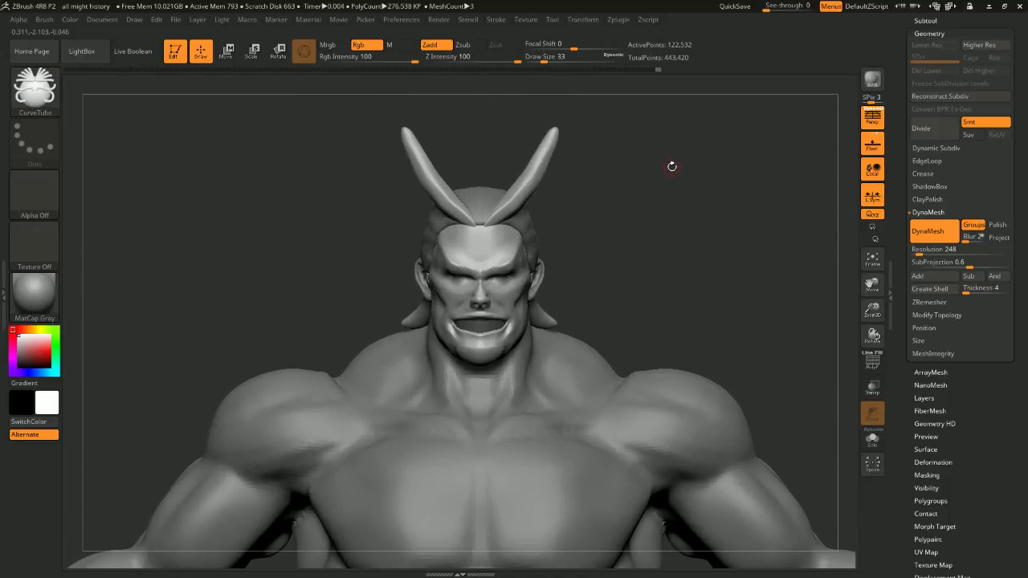
mouse_move(685, 178)
alt+mouse_down()
mouse_move(707, 223)
mouse_move(686, 168)
alt+mouse_up()
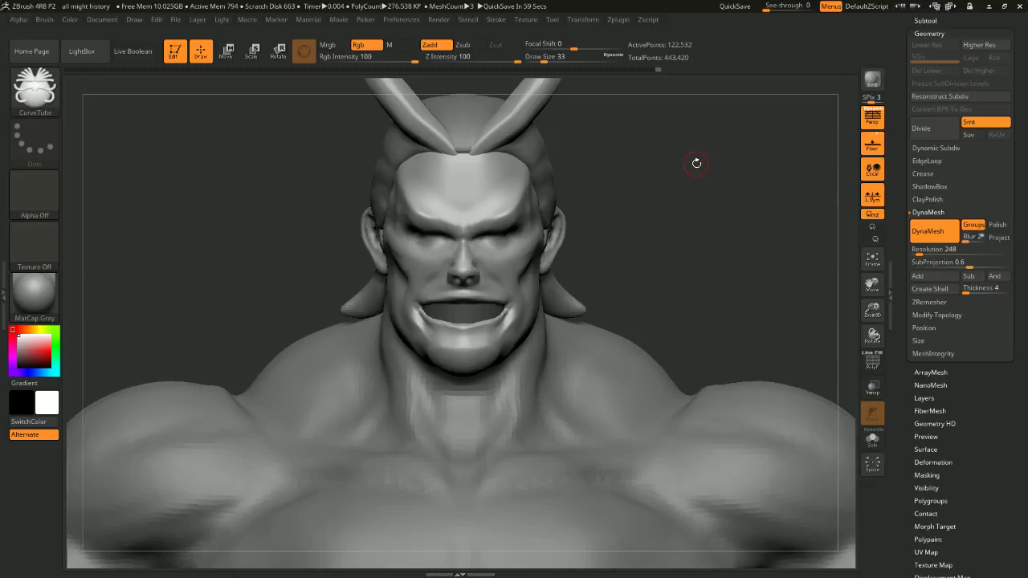
mouse_move(677, 186)
alt+mouse_down()
mouse_move(702, 192)
mouse_move(692, 193)
mouse_move(766, 151)
mouse_move(676, 183)
mouse_move(741, 184)
alt+mouse_up()
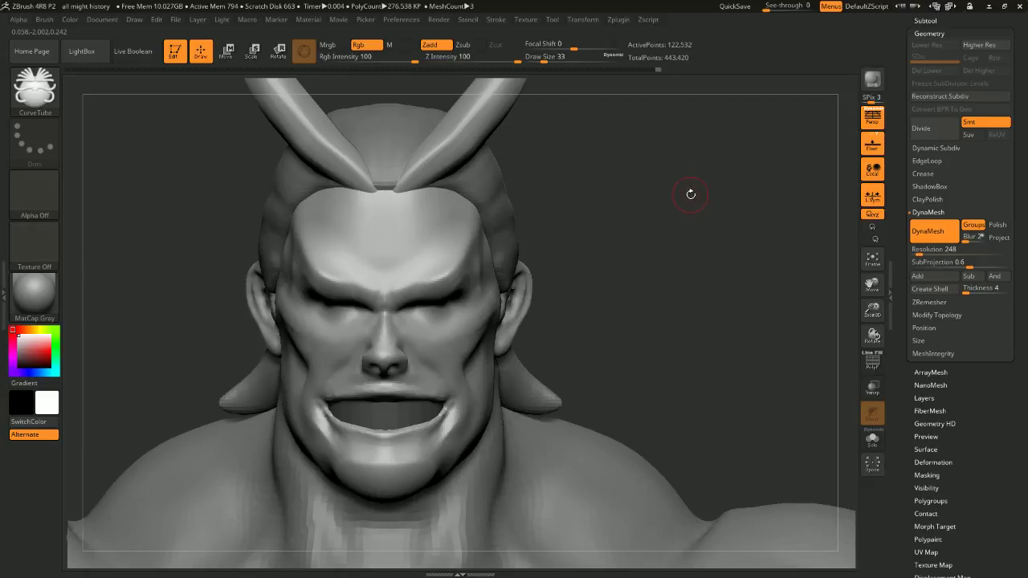
mouse_move(688, 194)
mouse_down()
mouse_move(682, 172)
mouse_move(705, 198)
mouse_move(700, 182)
mouse_move(649, 197)
mouse_up()
mouse_move(718, 164)
shift+mouse_down()
mouse_move(753, 149)
mouse_move(757, 176)
shift+mouse_up()
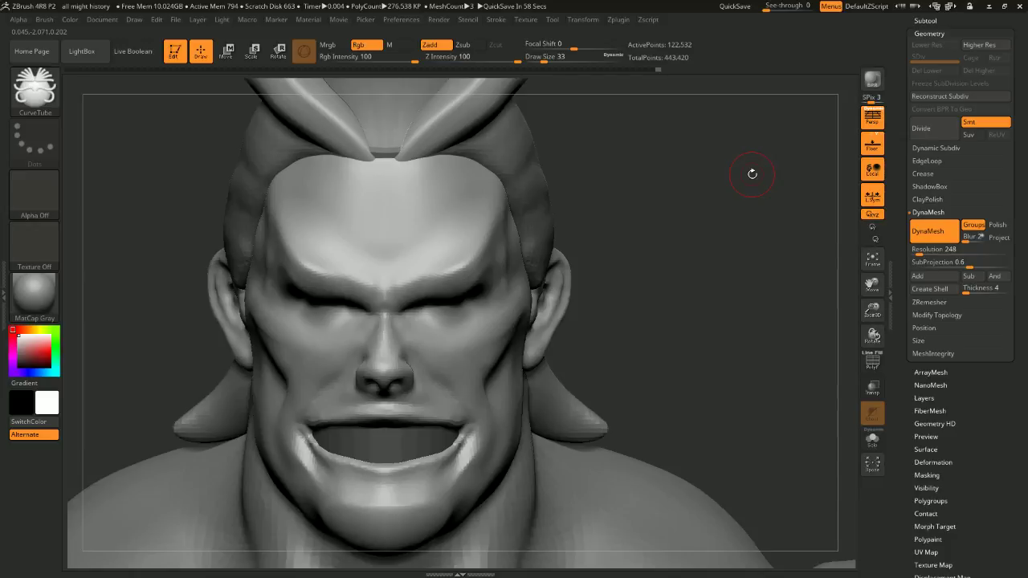
mouse_move(753, 174)
alt+mouse_down()
mouse_move(575, 263)
mouse_move(643, 286)
mouse_move(674, 225)
mouse_move(707, 274)
mouse_move(709, 218)
mouse_move(670, 239)
mouse_move(511, 246)
mouse_move(626, 215)
mouse_move(683, 230)
mouse_move(580, 241)
alt+mouse_up()
drag(405, 309, 503, 218)
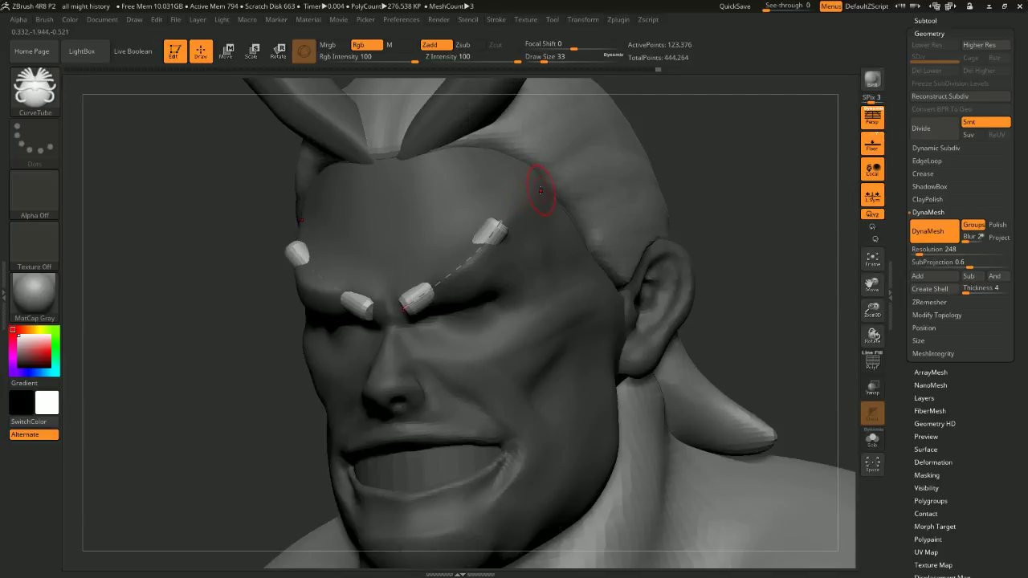
Try to bend and extend the eyebrow curve around the side of the brow, then undo both edits
drag(693, 177, 649, 189)
drag(471, 256, 442, 238)
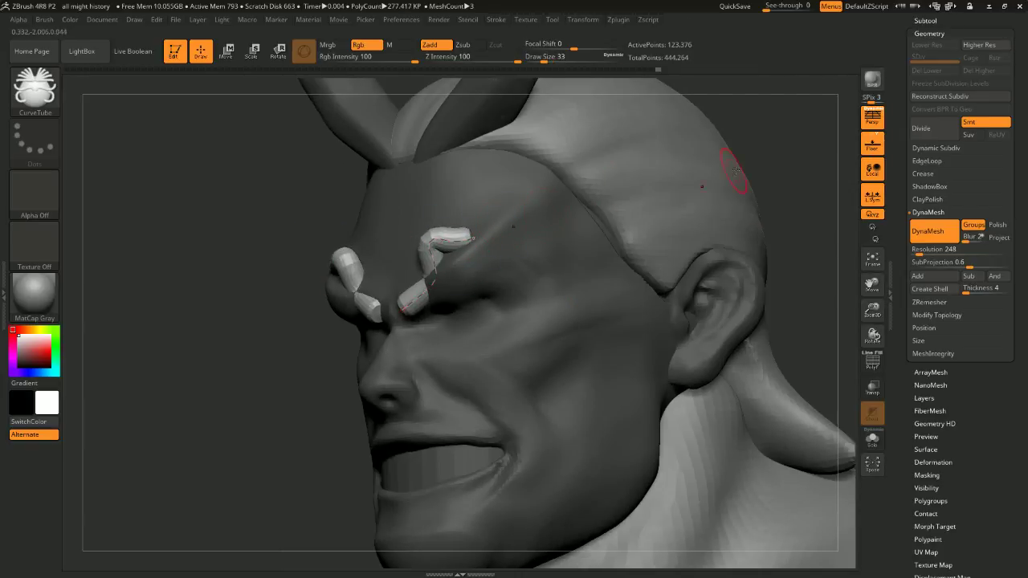
drag(757, 165, 688, 187)
drag(473, 236, 597, 206)
key(ctrl+z)
key(ctrl+z)
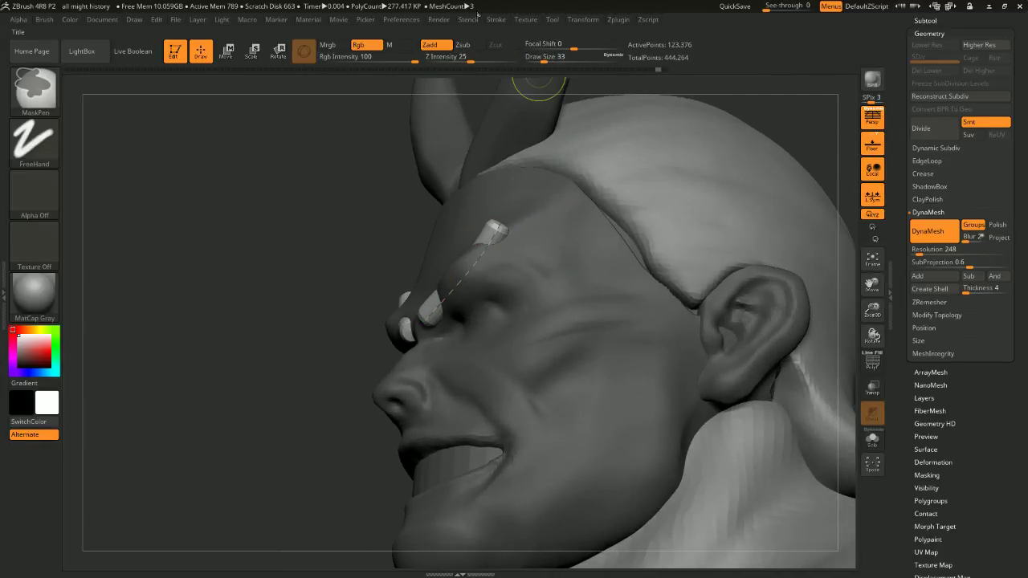
Open the stroke's curve settings and pull the middle of the eyebrow curve so it follows the brow ridge
click(498, 20)
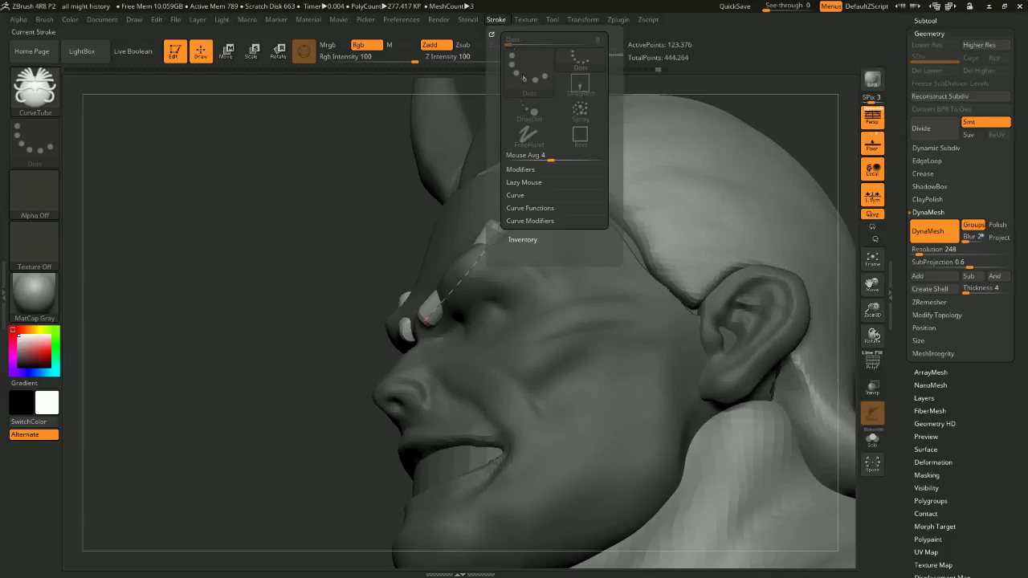
click(519, 195)
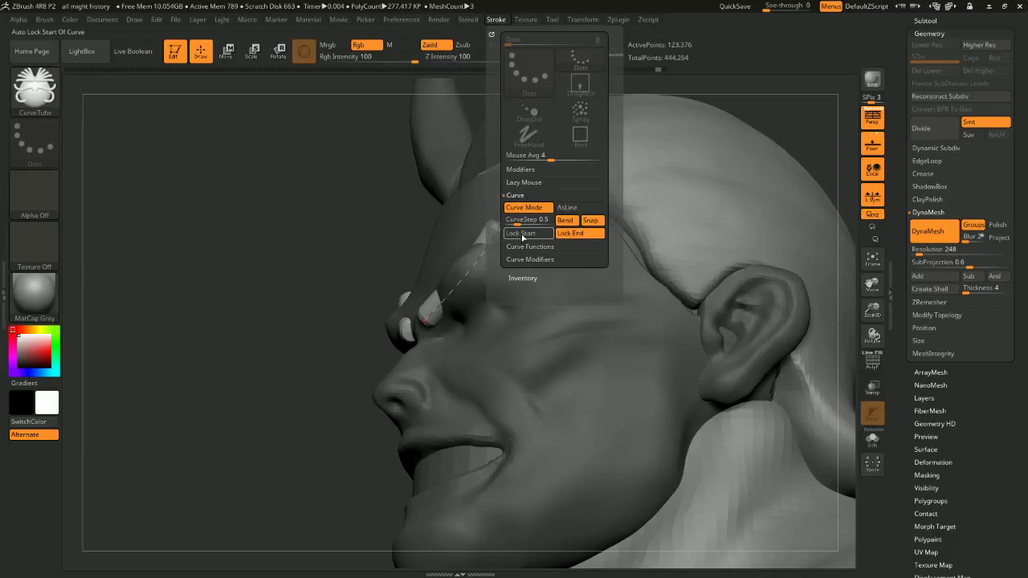
drag(459, 278, 441, 264)
mouse_move(257, 298)
mouse_down()
mouse_move(311, 294)
mouse_move(710, 172)
mouse_move(677, 136)
mouse_up()
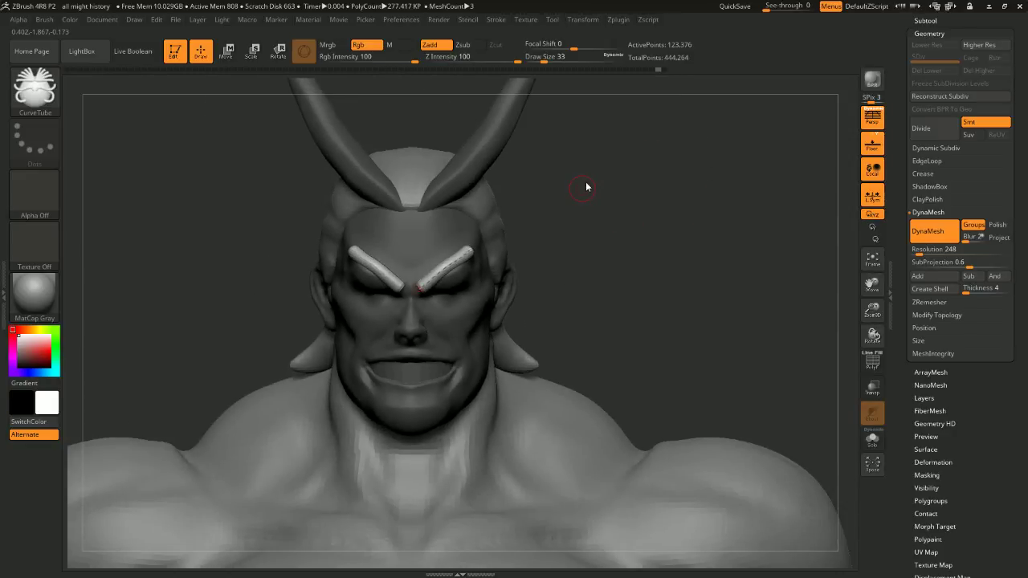
alt+drag(601, 138, 631, 223)
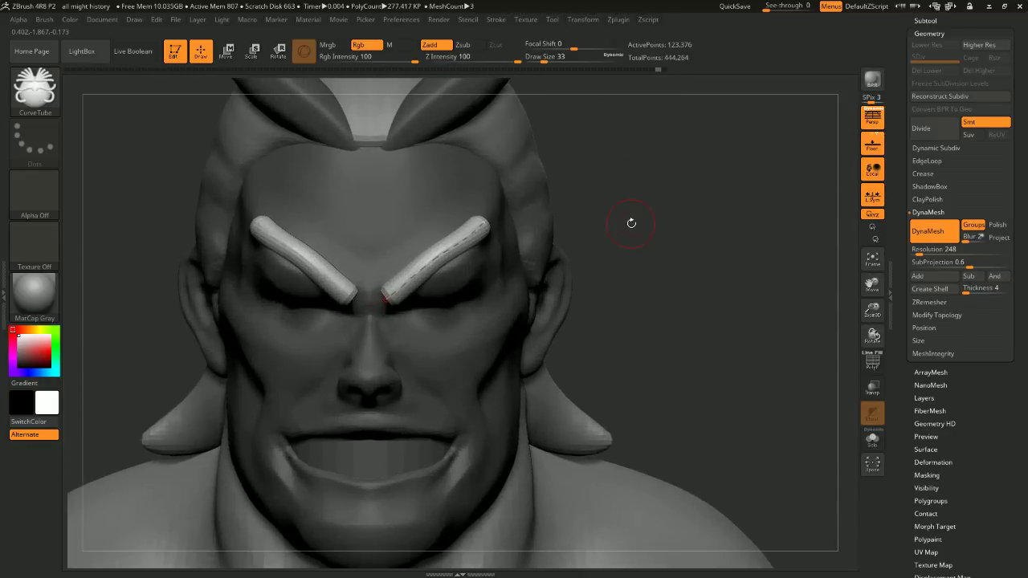
Set the curve editing size to 112 and pull the middle of the eyebrow tubes down along the brow
key(space)
drag(436, 251, 445, 251)
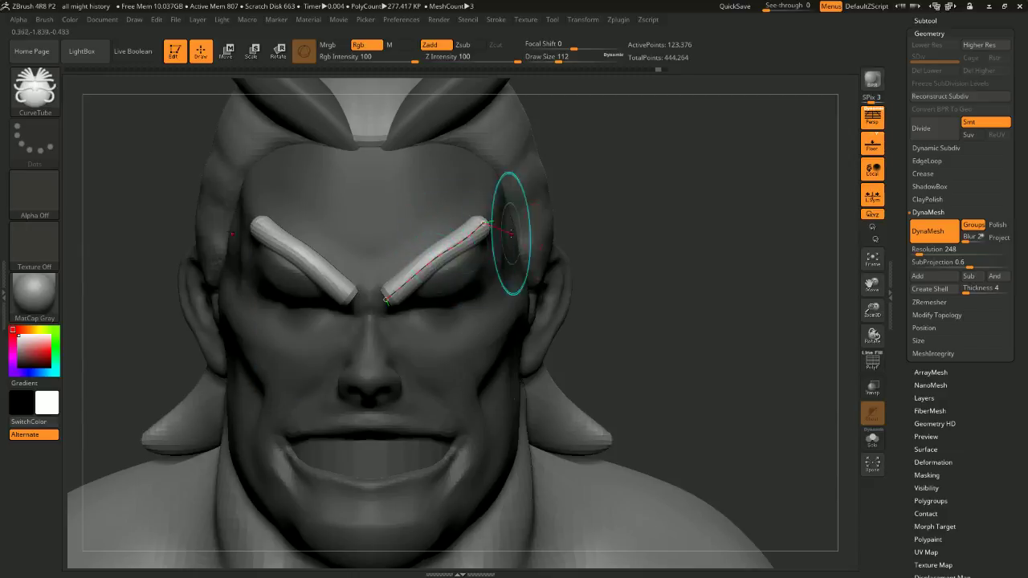
drag(598, 231, 643, 233)
drag(437, 247, 451, 273)
drag(599, 265, 535, 259)
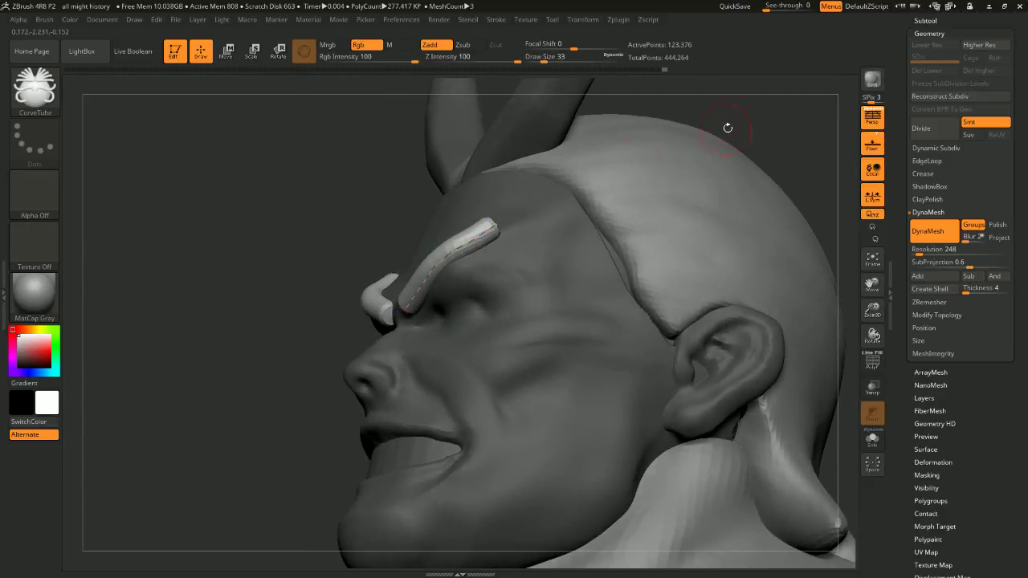
Bend the eyebrow tubes into arches with low inner parts and outer ends that turn up steeply
shift+drag(728, 129, 775, 141)
drag(414, 281, 416, 291)
drag(599, 271, 523, 259)
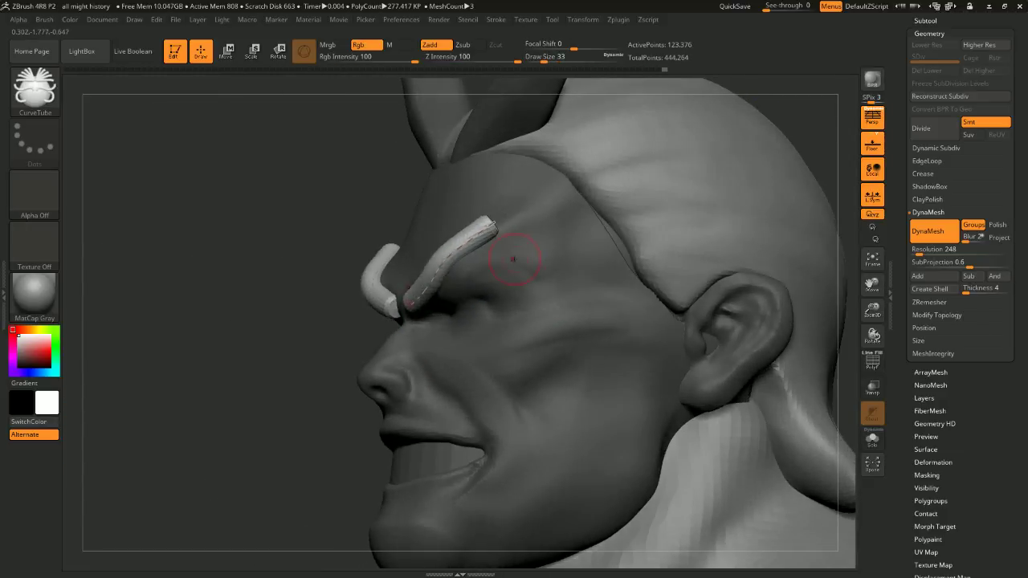
drag(446, 257, 478, 275)
shift+drag(269, 300, 626, 151)
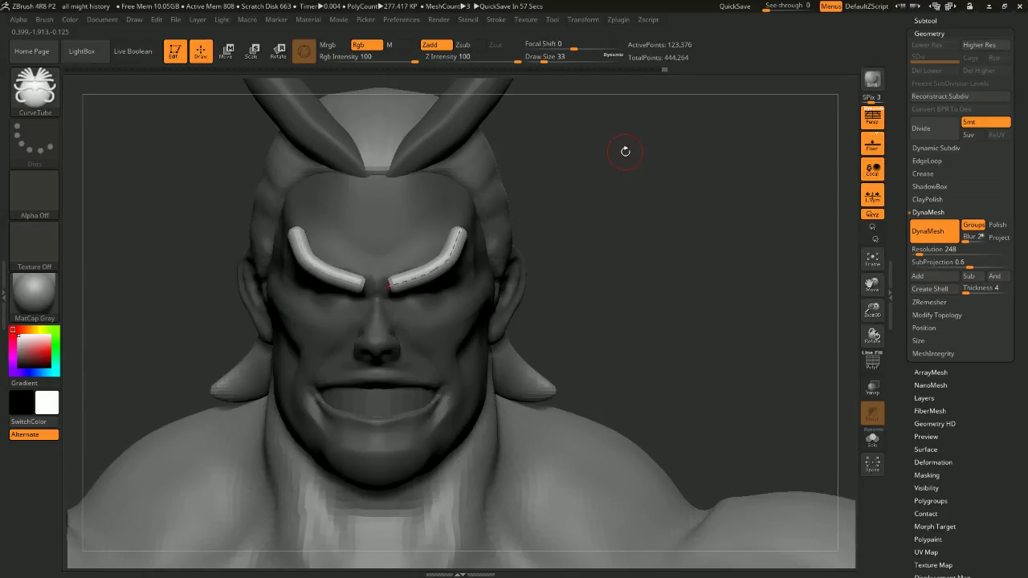
alt+drag(554, 289, 624, 278)
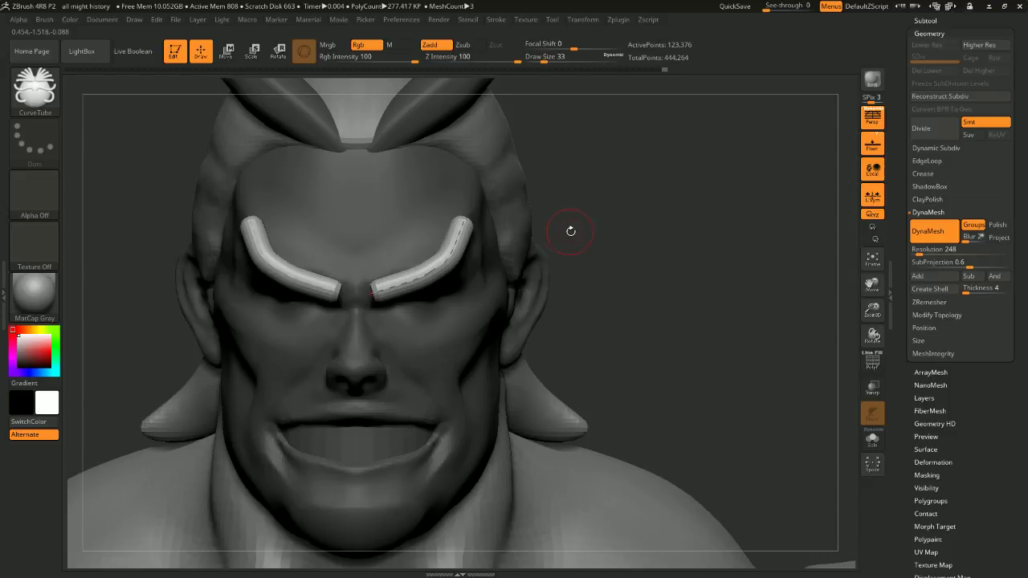
Thicken the eyebrow tubes by reapplying the curve with a draw size of 49
mouse_move(645, 240)
mouse_down()
mouse_move(683, 234)
mouse_move(670, 225)
mouse_move(686, 238)
mouse_move(663, 265)
mouse_move(655, 249)
mouse_move(647, 271)
mouse_move(656, 207)
mouse_move(707, 258)
mouse_move(776, 202)
mouse_move(736, 165)
mouse_move(680, 154)
mouse_up()
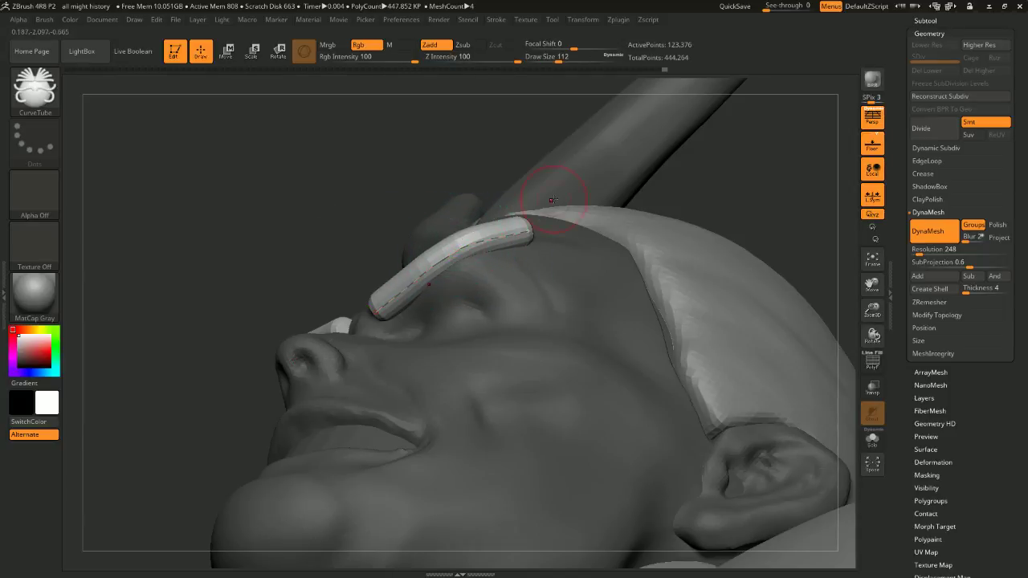
drag(717, 153, 727, 200)
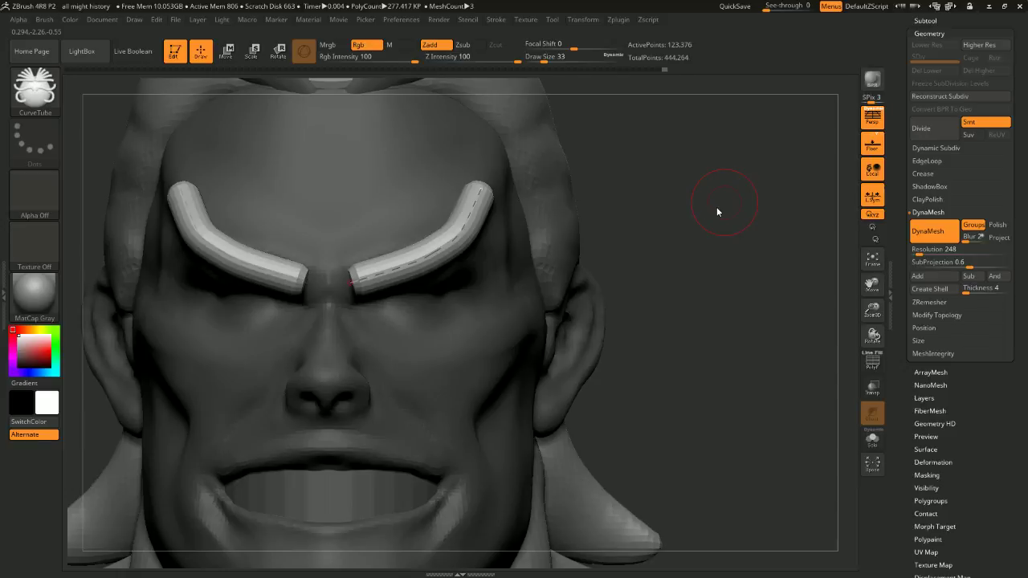
alt+drag(725, 197, 666, 201)
key(space)
click(445, 250)
mouse_move(693, 248)
alt+mouse_down()
mouse_move(705, 215)
mouse_move(685, 161)
mouse_move(687, 188)
mouse_move(624, 207)
mouse_move(679, 200)
mouse_move(679, 173)
mouse_move(684, 200)
mouse_move(651, 172)
mouse_move(653, 152)
mouse_move(694, 180)
mouse_move(685, 188)
mouse_move(757, 159)
mouse_move(758, 214)
mouse_move(757, 169)
mouse_move(757, 178)
alt+mouse_up()
key(space)
click(446, 248)
key(space)
click(442, 253)
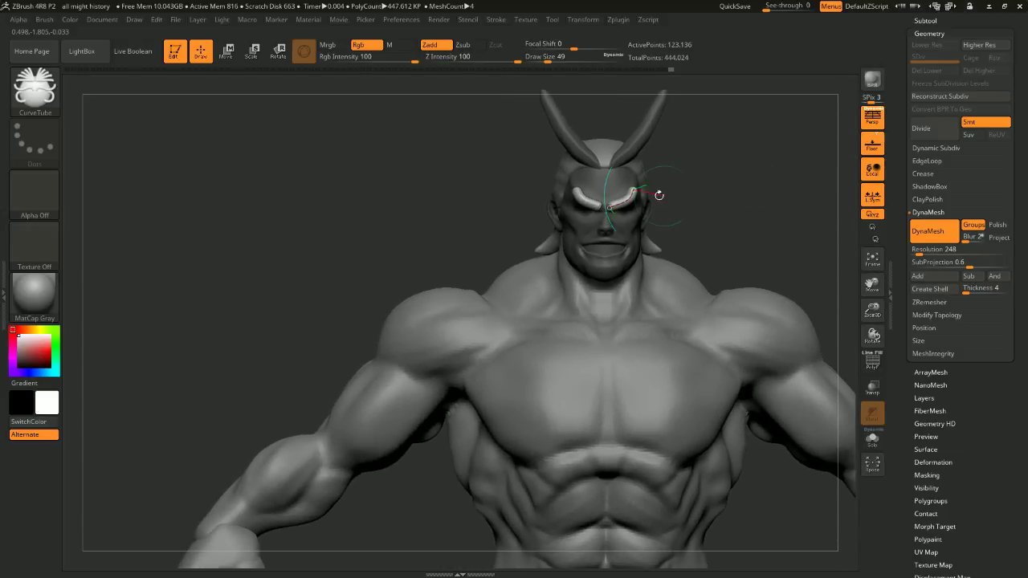
Select the body subtool, then return to the head subtool
key(bracketright)
key(bracketright)
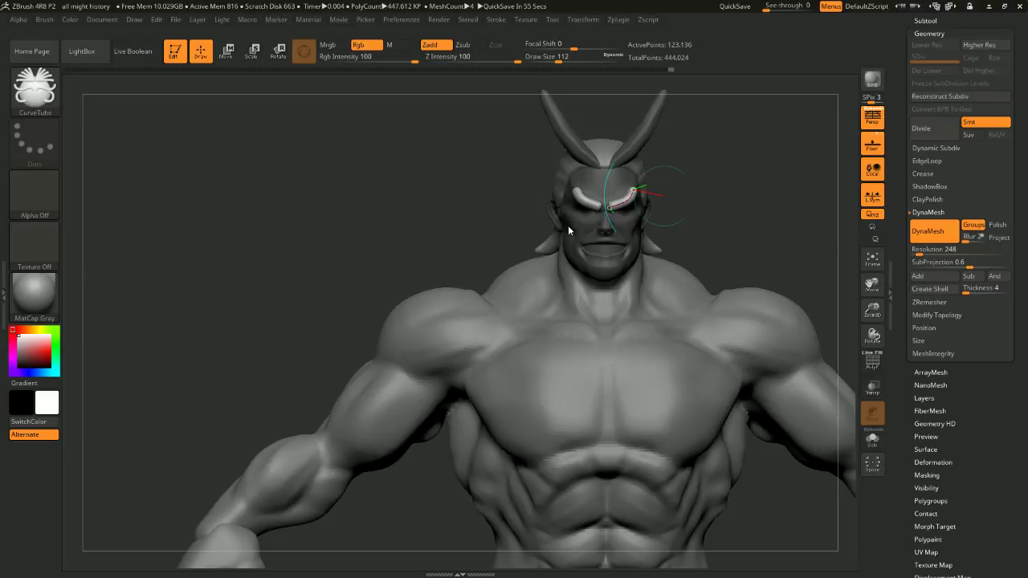
key(s)
mouse_move(725, 192)
alt+mouse_down()
mouse_move(586, 211)
mouse_move(624, 209)
alt+mouse_up()
alt+click(556, 306)
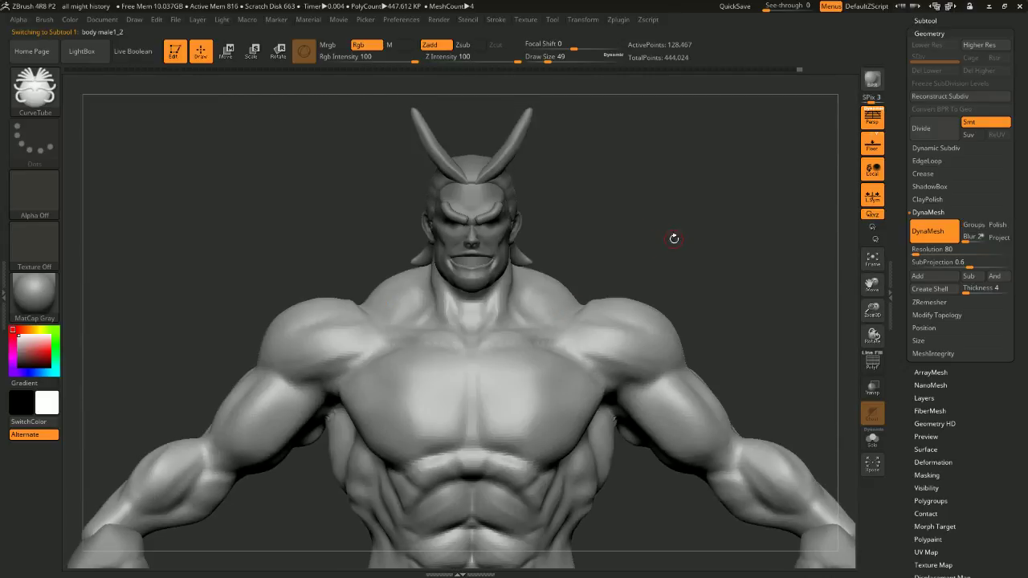
alt+click(523, 217)
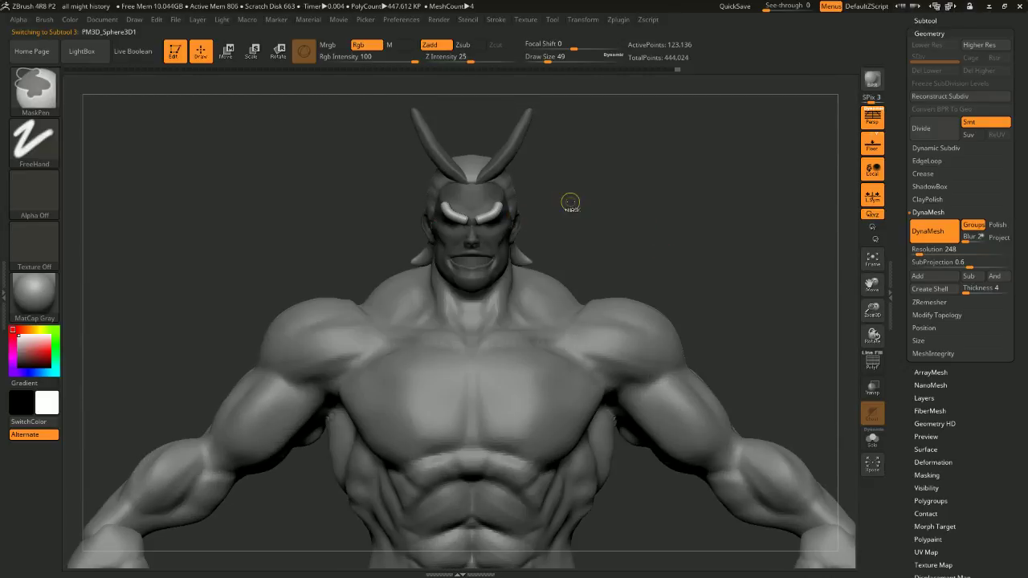
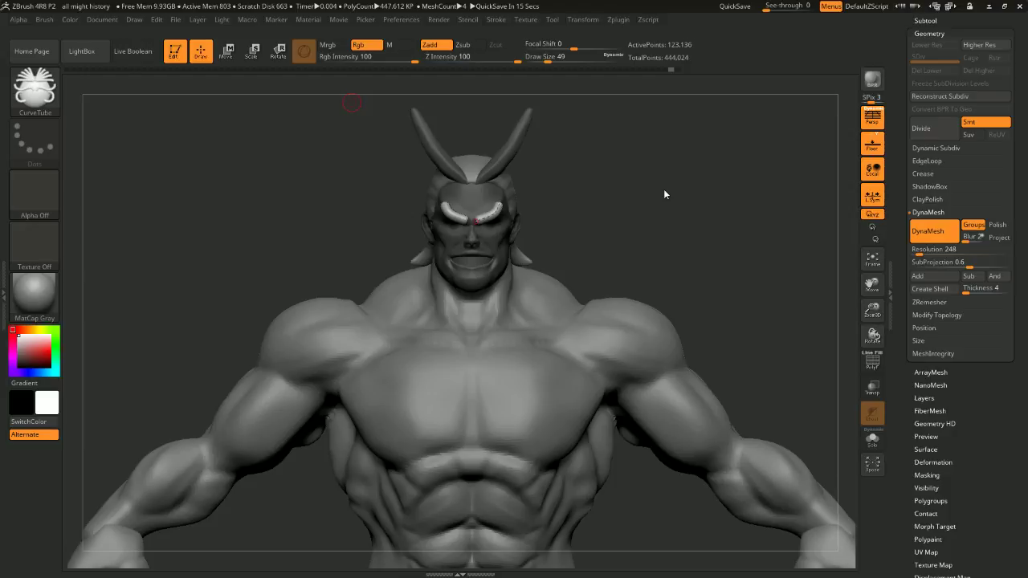
mouse_move(715, 211)
mouse_down()
mouse_move(759, 215)
mouse_move(725, 216)
mouse_move(710, 195)
mouse_move(716, 226)
mouse_move(615, 202)
mouse_move(650, 223)
mouse_move(673, 198)
mouse_move(724, 186)
mouse_move(747, 156)
mouse_move(641, 177)
mouse_move(638, 169)
mouse_move(635, 184)
mouse_move(680, 193)
mouse_up()
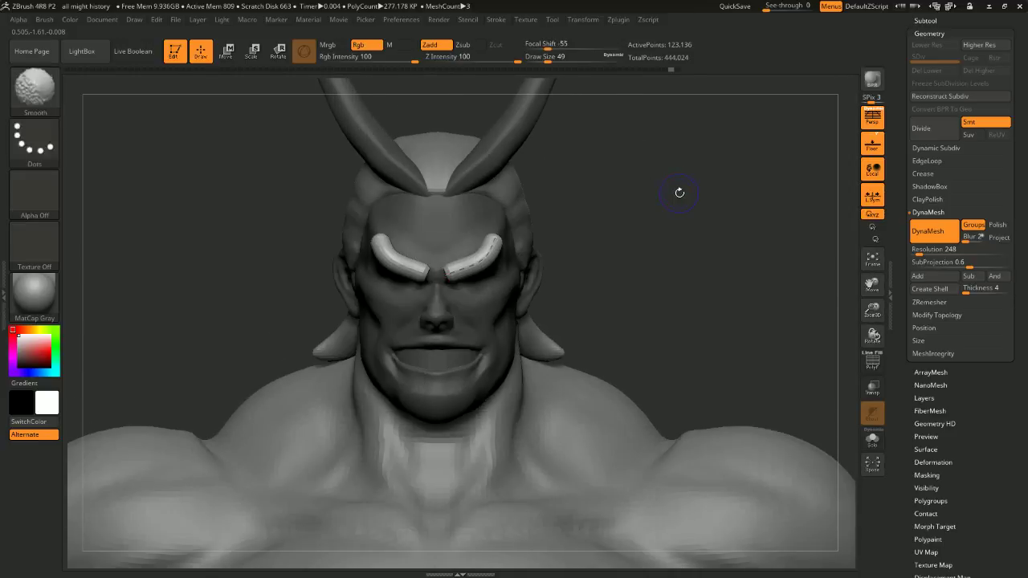
mouse_move(197, 189)
alt+mouse_down()
mouse_move(222, 223)
mouse_move(227, 197)
mouse_move(252, 206)
alt+mouse_up()
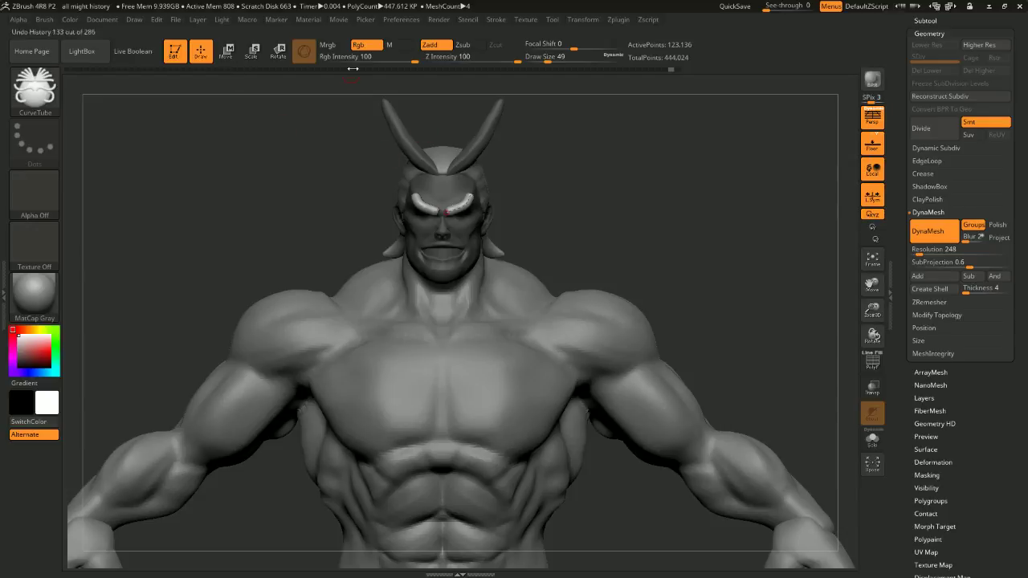
drag(553, 174, 524, 163)
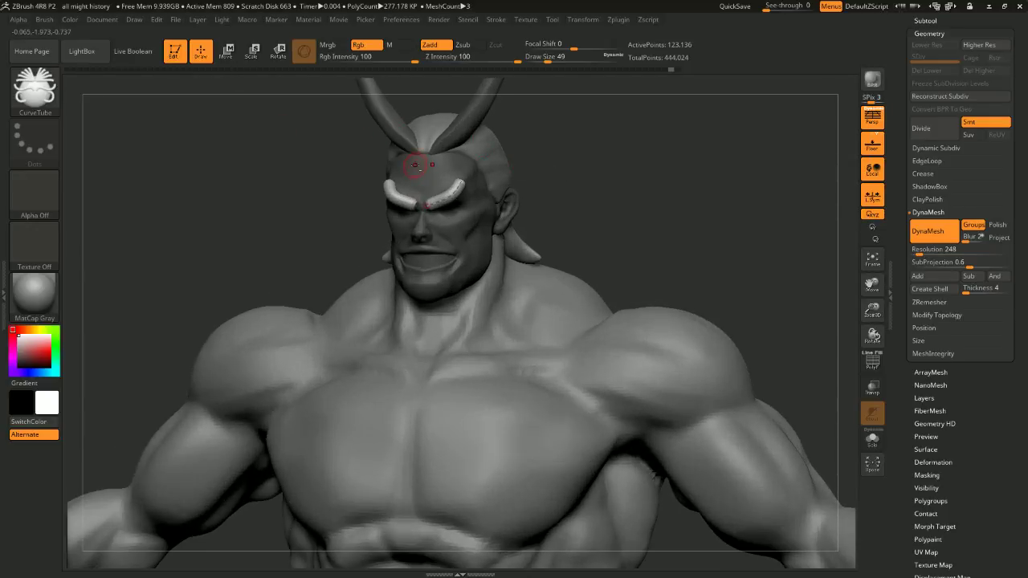
drag(608, 172, 666, 168)
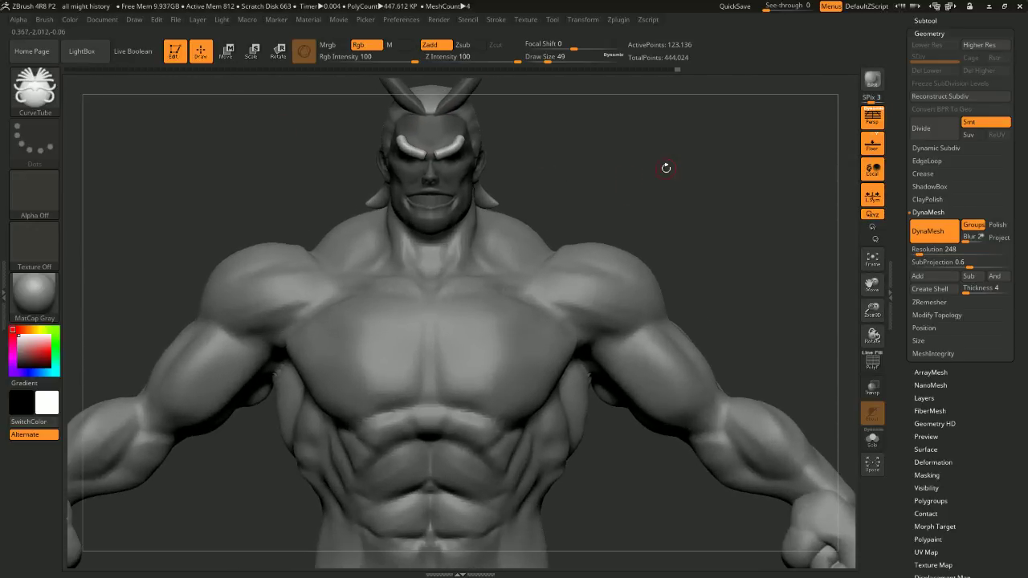
Select the body subtool and switch to the CurveStrapSnap brush
alt+drag(685, 201, 672, 229)
alt+click(542, 223)
alt+drag(683, 145, 681, 257)
mouse_move(679, 221)
alt+mouse_down()
mouse_move(665, 282)
mouse_move(659, 233)
mouse_move(654, 268)
mouse_move(668, 228)
mouse_move(657, 132)
alt+mouse_up()
alt+drag(546, 344, 559, 250)
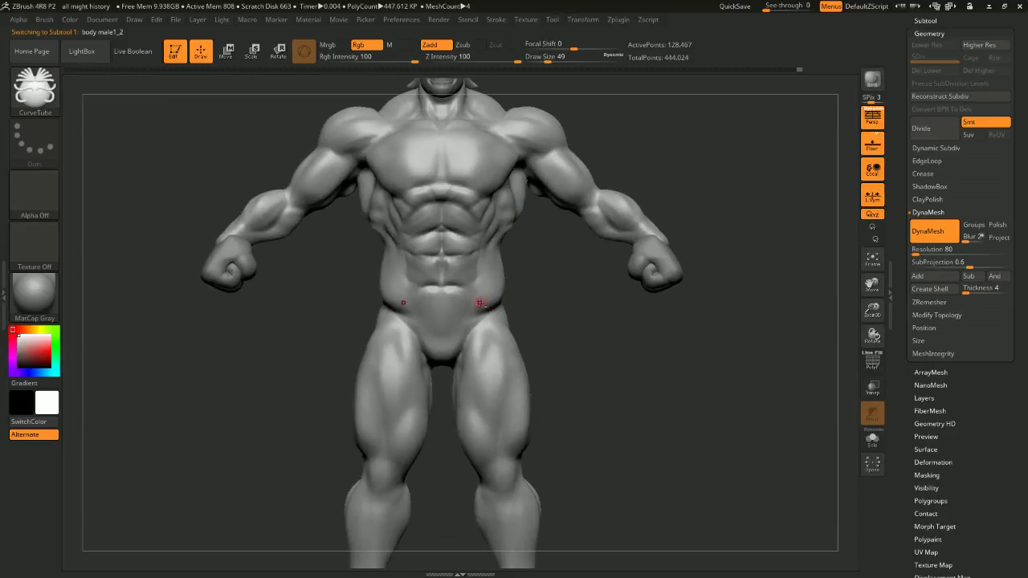
drag(543, 309, 616, 267)
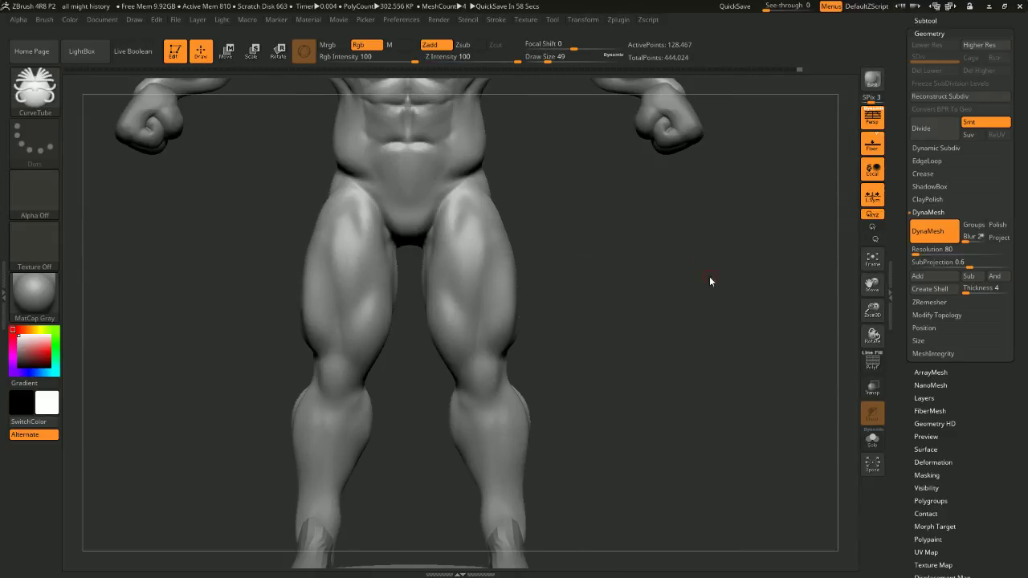
alt+drag(669, 257, 718, 265)
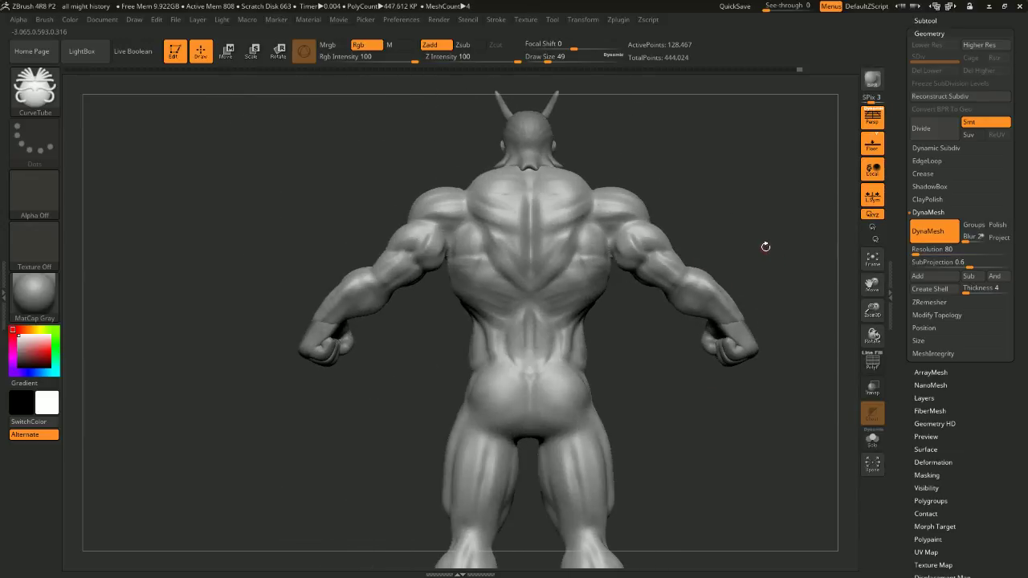
shift+drag(654, 372, 621, 344)
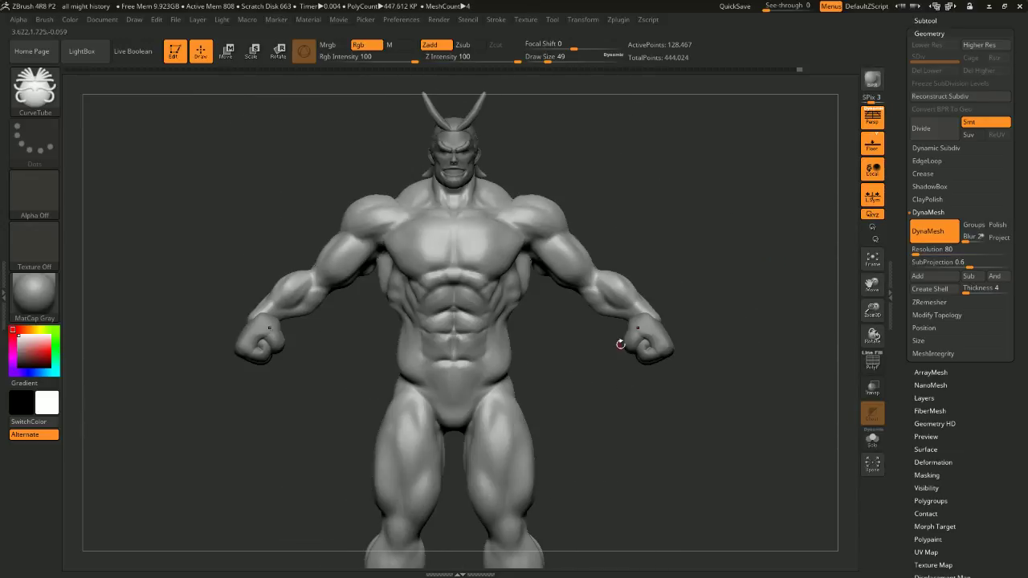
key(b)
key(c)
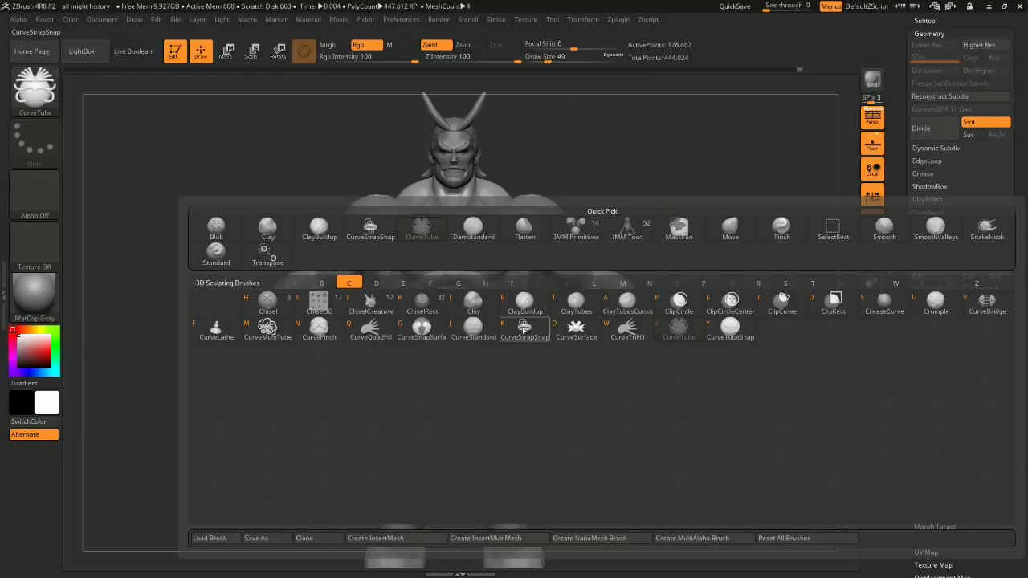
key(k)
Wrap mirrored straps around the sides of the waist with a draw size of 116, ending short of the spine
mouse_move(680, 238)
mouse_down()
mouse_move(727, 164)
mouse_move(525, 297)
mouse_up()
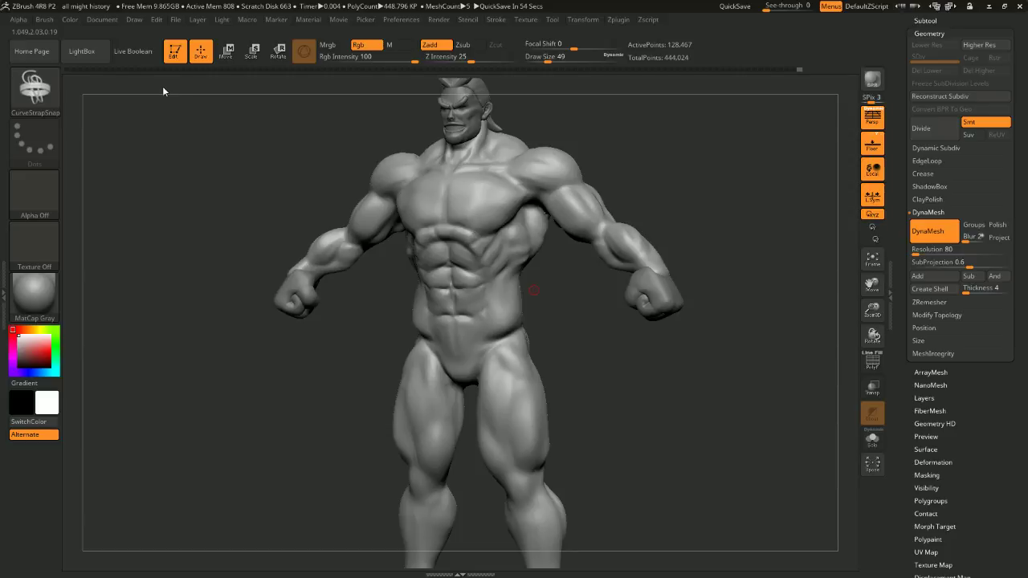
mouse_move(700, 199)
mouse_down()
mouse_move(734, 207)
mouse_move(724, 186)
mouse_move(742, 180)
mouse_move(535, 306)
mouse_move(493, 305)
mouse_move(537, 300)
mouse_move(581, 324)
mouse_move(602, 313)
mouse_move(514, 295)
mouse_move(540, 286)
mouse_up()
key(space)
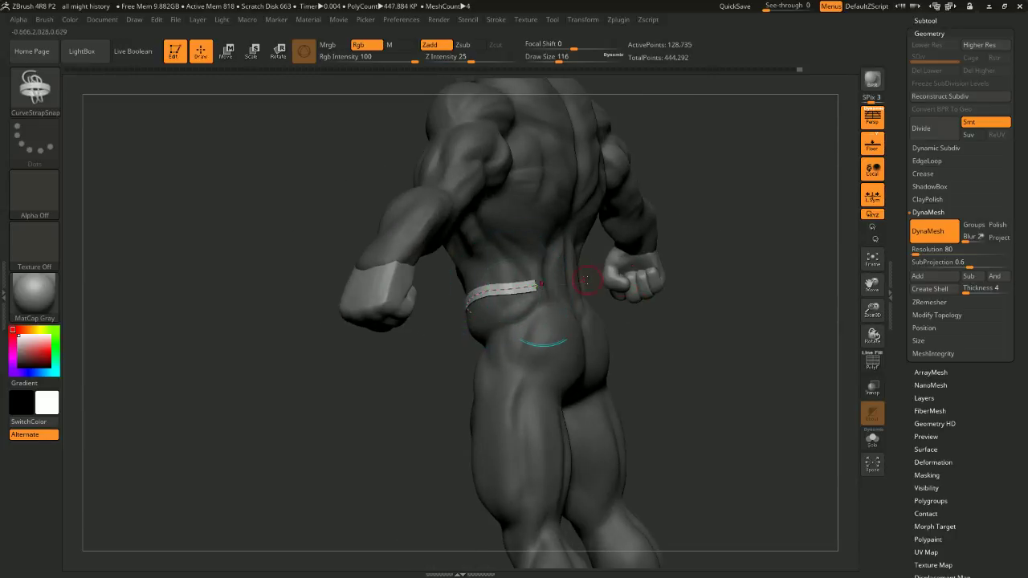
drag(654, 308, 699, 306)
drag(538, 286, 561, 286)
key(ctrl+z)
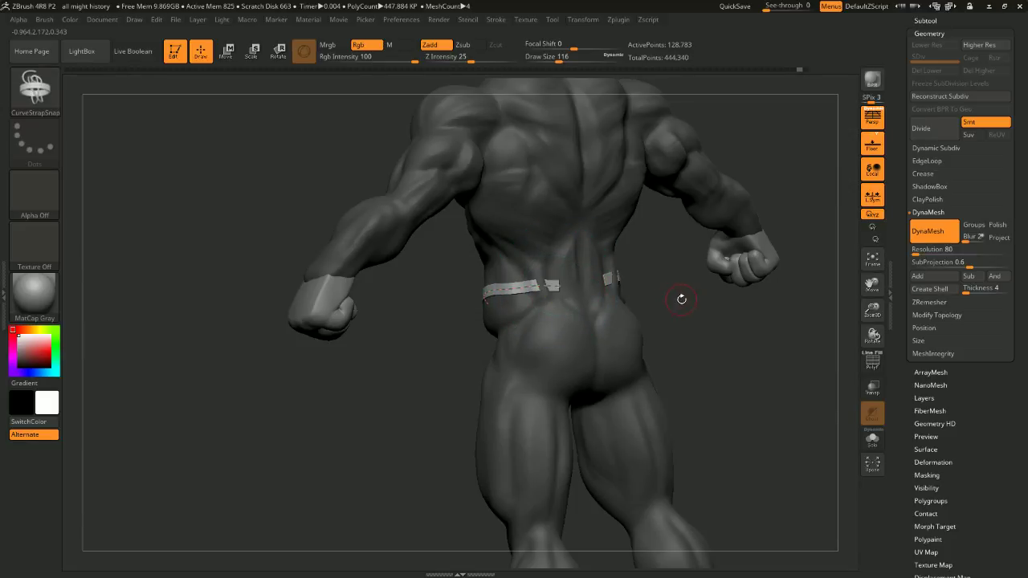
Try to pull the back end of the waist strap across the spine, and undo the pull
mouse_move(682, 299)
mouse_down()
mouse_move(693, 297)
mouse_move(641, 300)
mouse_up()
drag(681, 273, 643, 278)
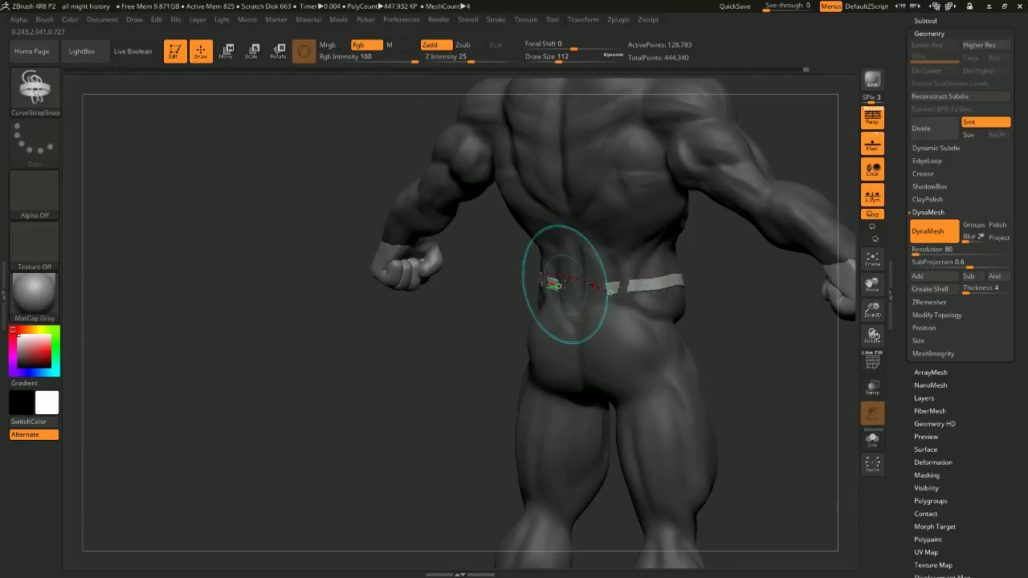
drag(552, 285, 617, 313)
key(ctrl+z)
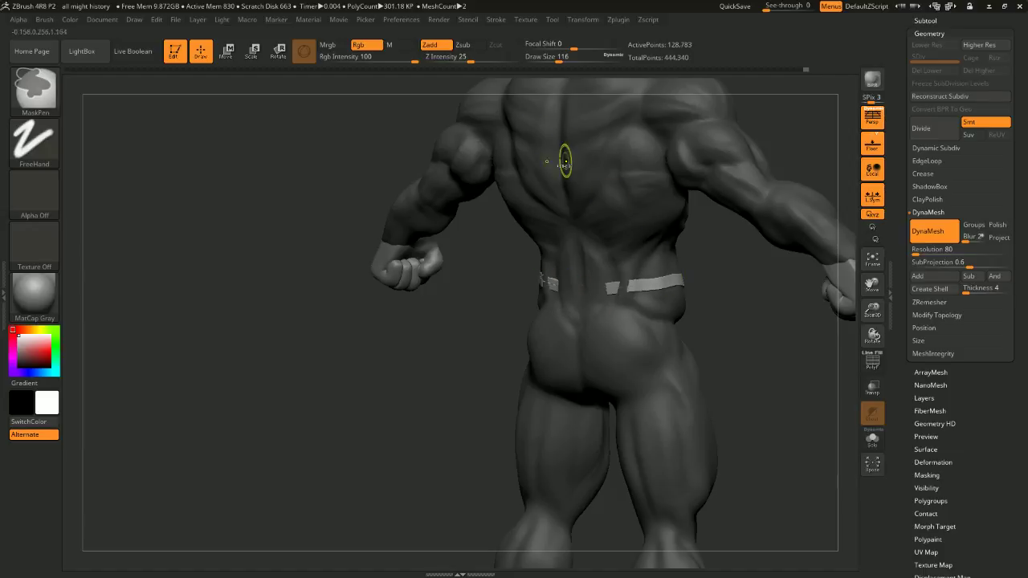
Turn on Lock Start and Lock End for the curve and adjust the waist strap's back end
mouse_move(495, 22)
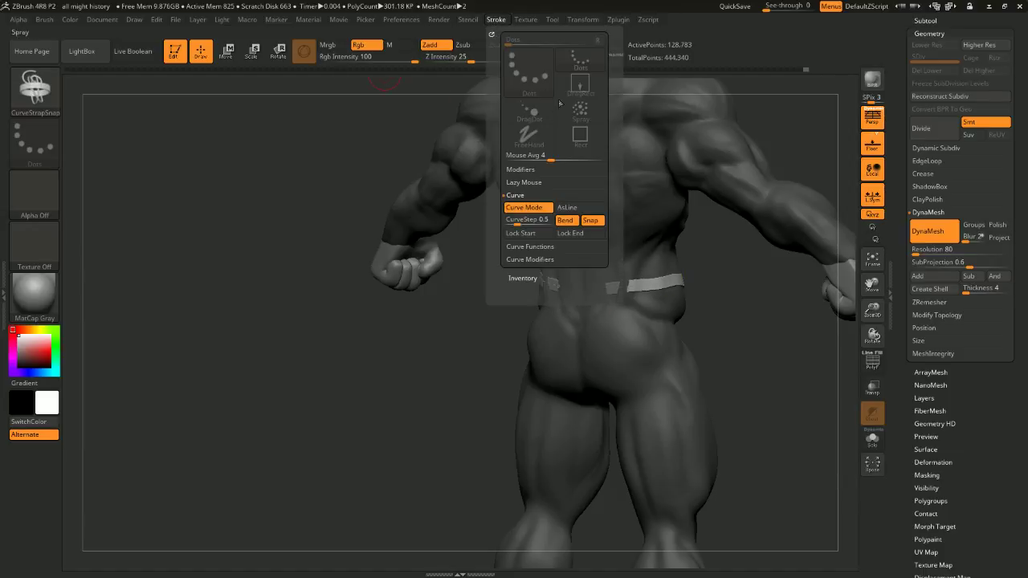
click(570, 235)
click(529, 233)
click(553, 284)
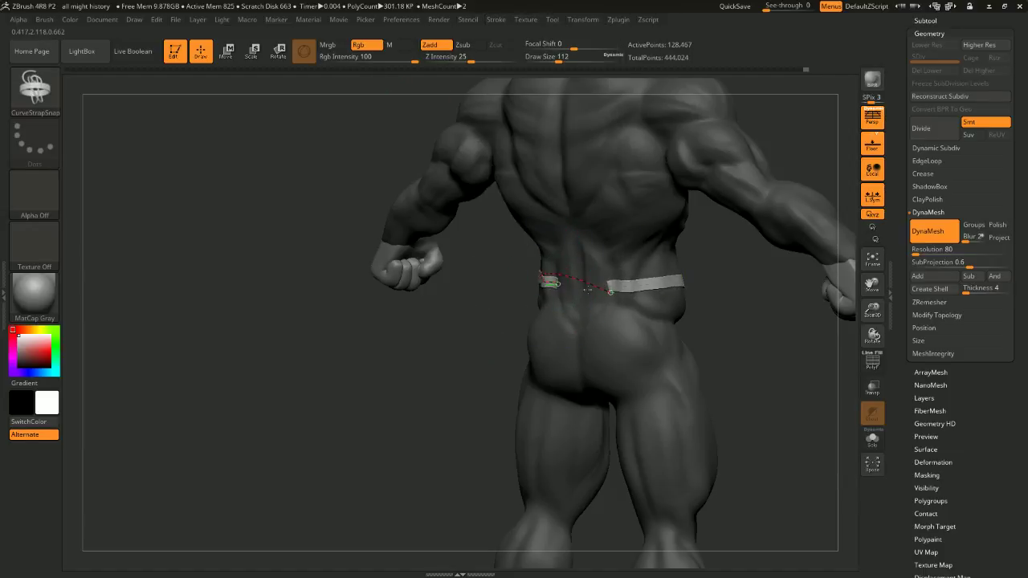
mouse_move(689, 343)
mouse_down()
mouse_move(706, 338)
mouse_move(659, 343)
mouse_up()
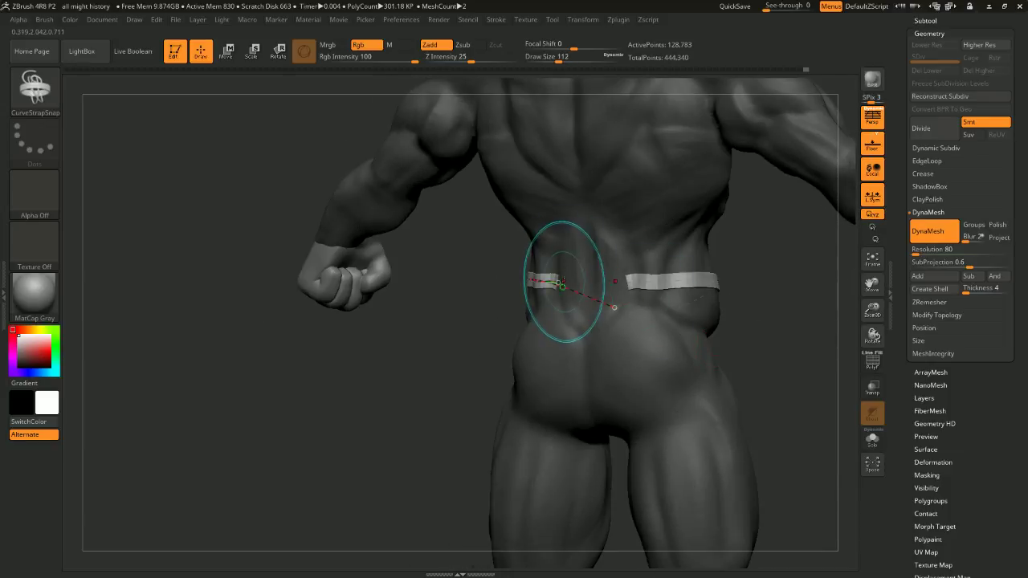
right_drag(631, 289, 671, 308)
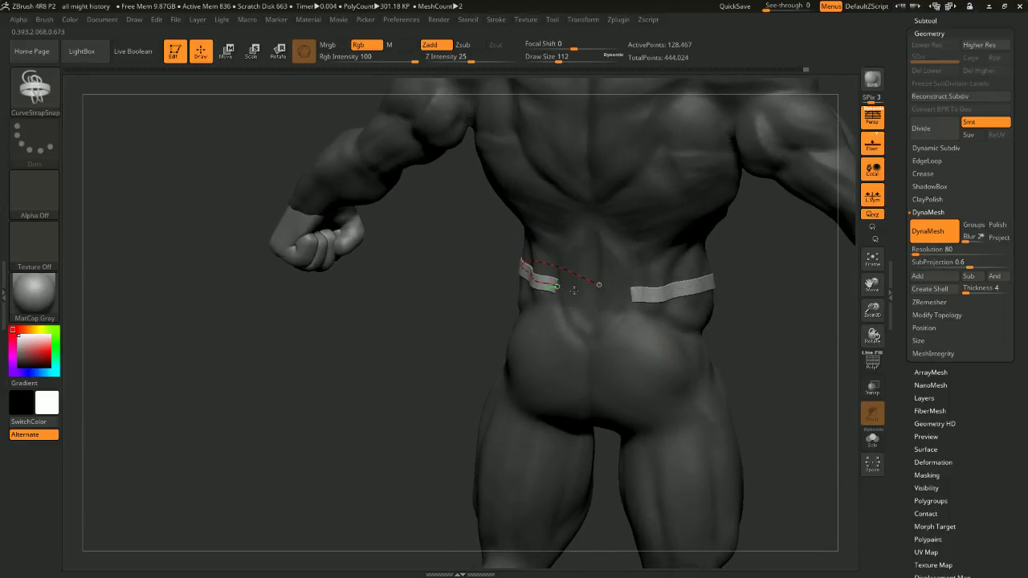
Widen the mirrored waist straps by reapplying the curve with a draw size of 280
key(space)
mouse_move(785, 283)
mouse_down()
mouse_move(794, 283)
mouse_move(799, 320)
mouse_move(735, 343)
mouse_move(804, 333)
mouse_move(770, 193)
mouse_move(726, 251)
mouse_up()
click(540, 275)
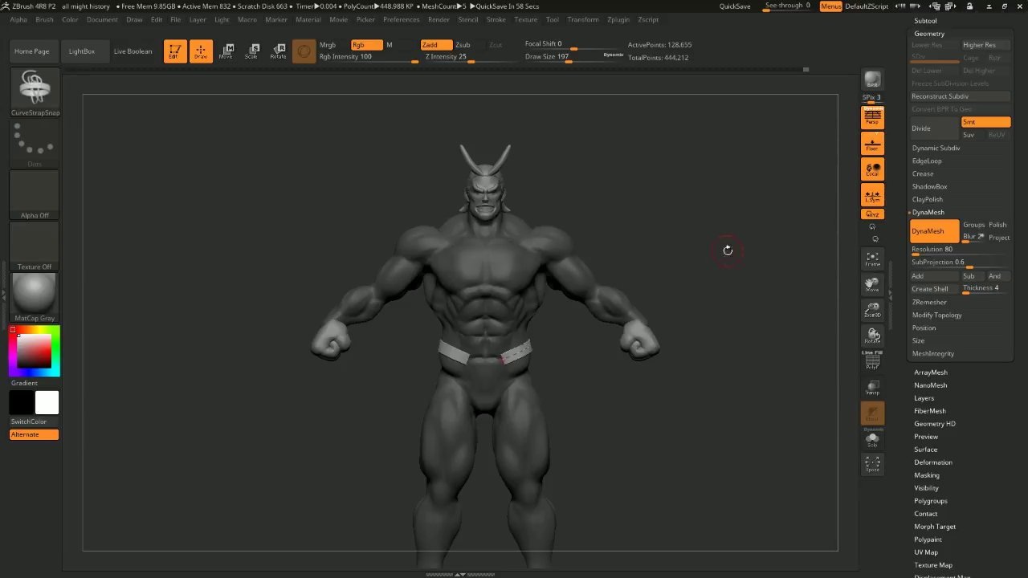
alt+drag(742, 244, 725, 250)
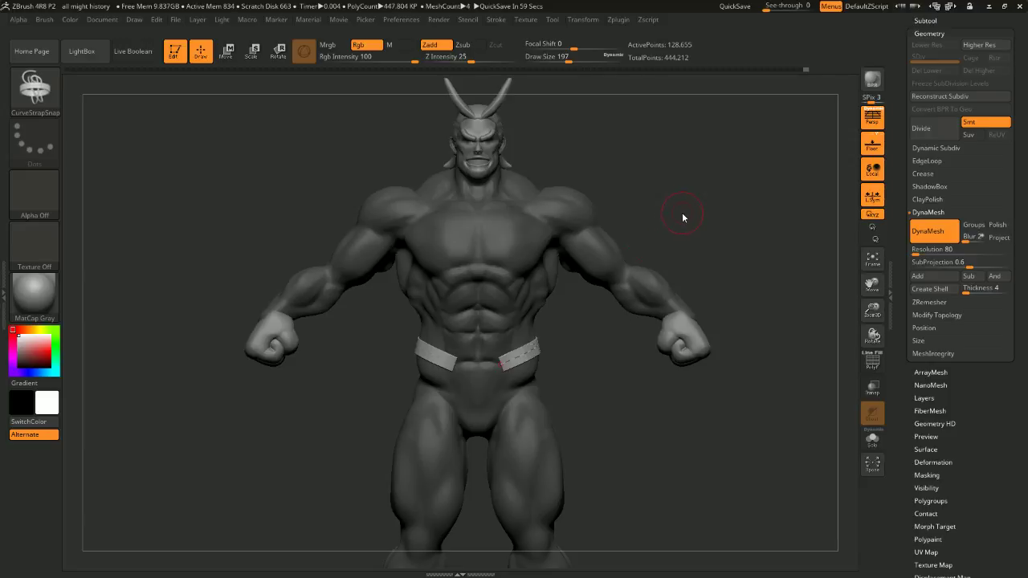
mouse_move(683, 213)
alt+mouse_down()
mouse_move(635, 291)
mouse_move(576, 283)
mouse_move(601, 278)
mouse_move(533, 292)
mouse_move(585, 289)
mouse_move(586, 317)
mouse_move(643, 309)
alt+mouse_up()
key(space)
click(525, 292)
alt+drag(643, 310, 658, 359)
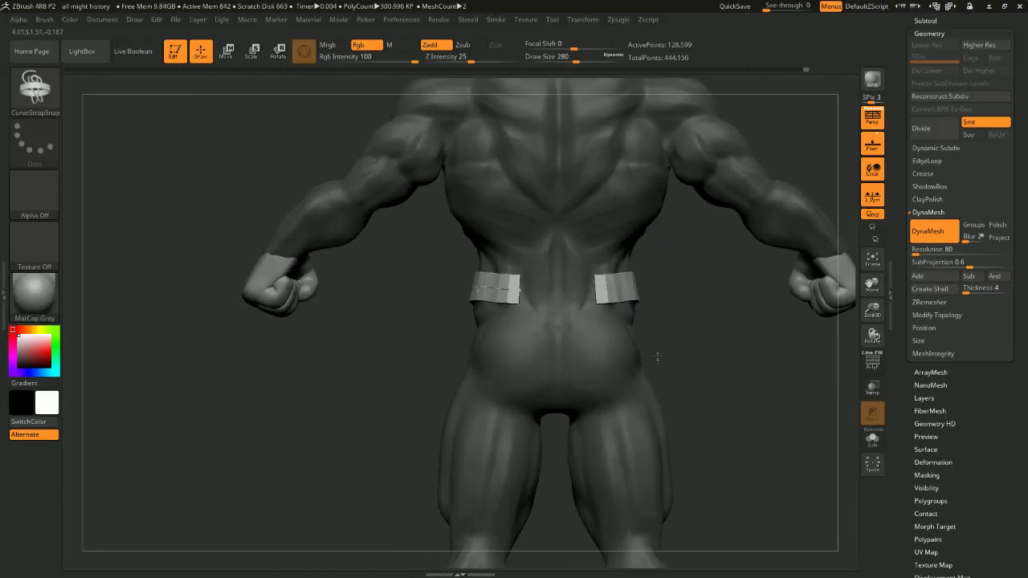
Pull the front and back ends of the waist straps slightly toward the body's centre line
drag(523, 291, 539, 293)
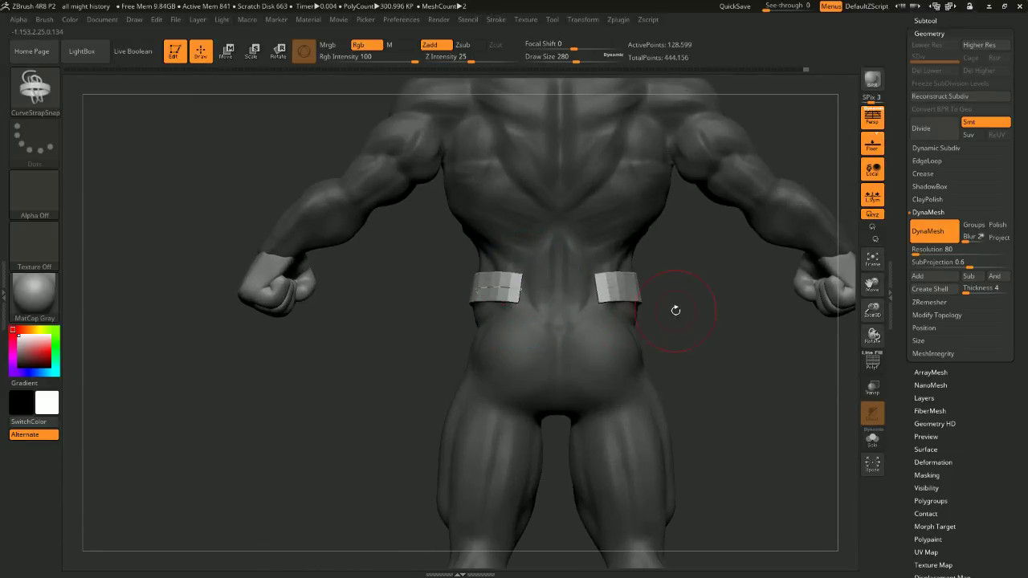
drag(673, 308, 556, 414)
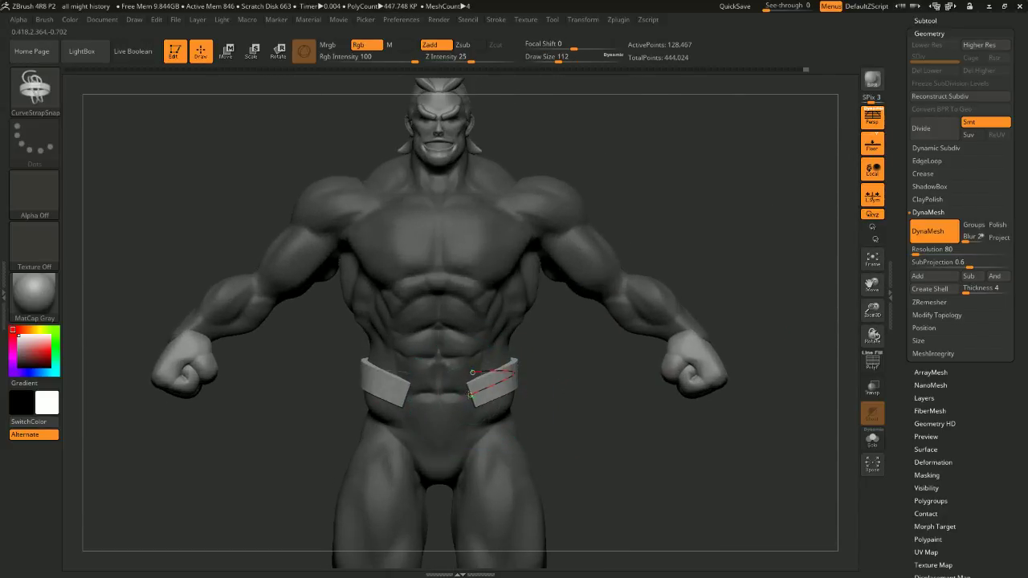
drag(470, 394, 466, 396)
drag(691, 419, 532, 413)
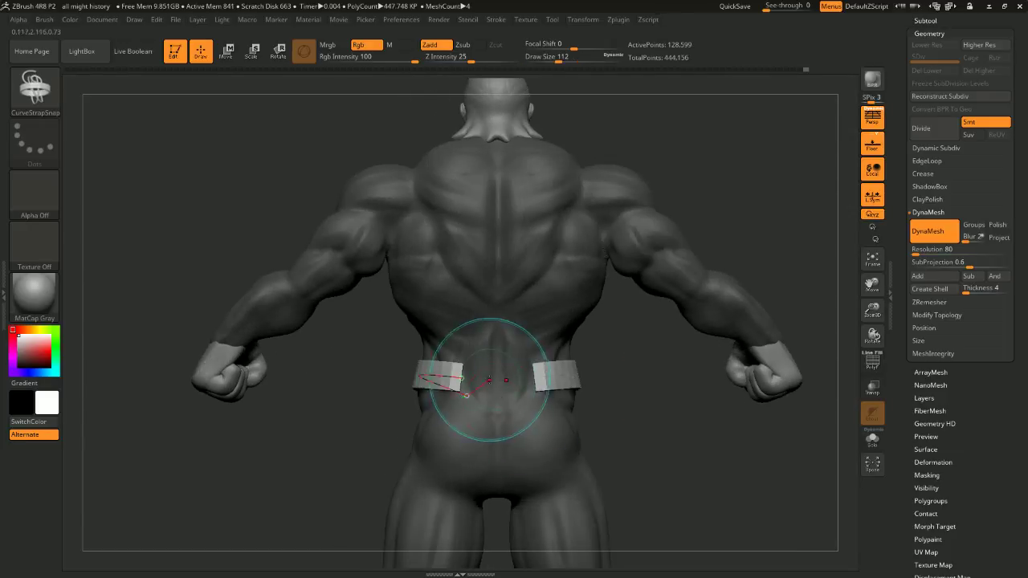
drag(463, 378, 462, 379)
drag(603, 376, 607, 412)
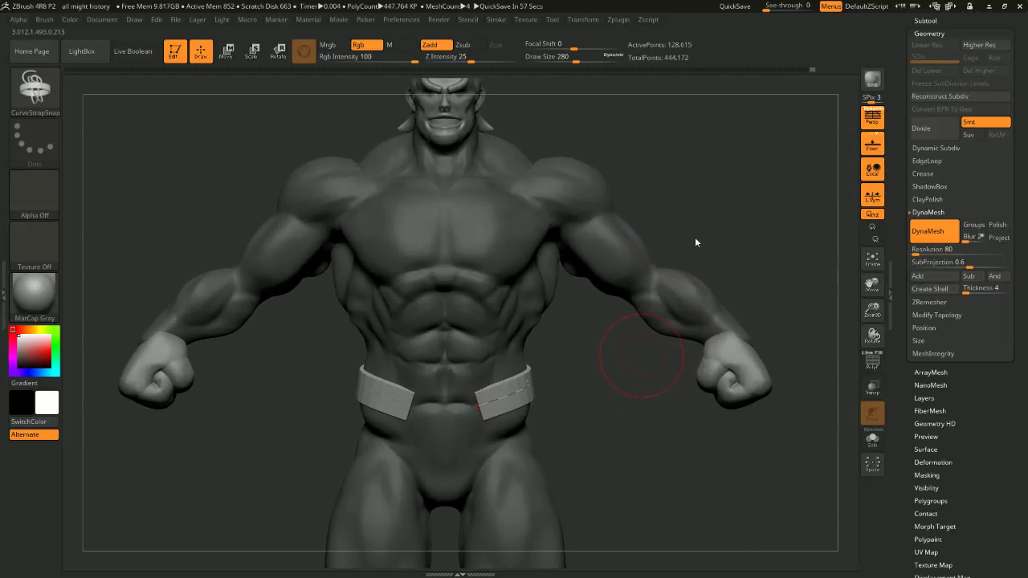
Examine the waist straps and the body's proportions from the front, back and side
mouse_move(709, 216)
mouse_down()
mouse_move(739, 193)
mouse_move(726, 187)
mouse_up()
mouse_move(711, 241)
mouse_down()
mouse_move(710, 220)
mouse_move(514, 305)
mouse_move(631, 365)
mouse_move(615, 323)
mouse_move(699, 306)
mouse_up()
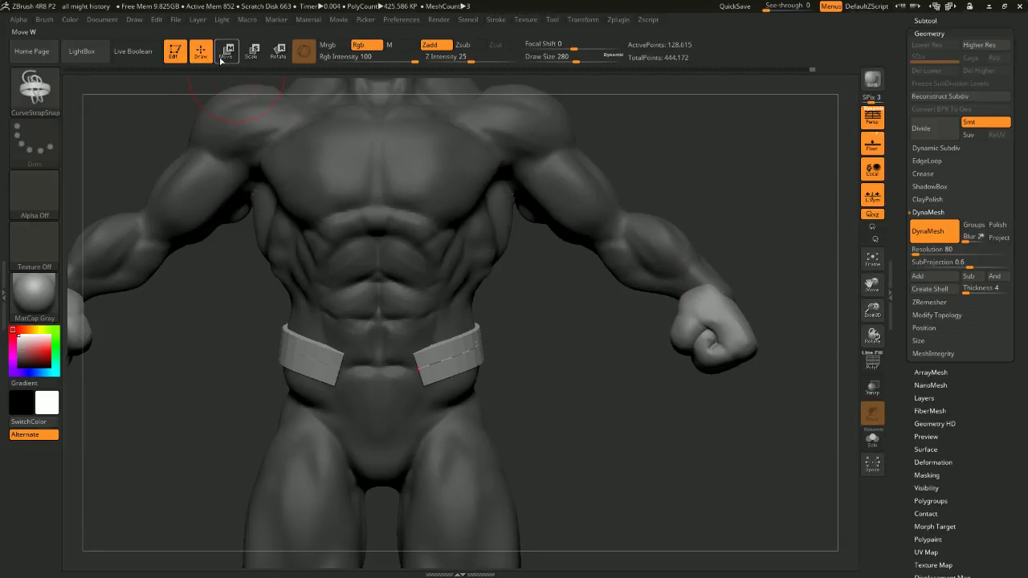
mouse_move(694, 175)
alt+mouse_down()
mouse_move(696, 156)
mouse_move(707, 186)
mouse_move(621, 198)
mouse_move(642, 271)
mouse_move(615, 275)
mouse_move(676, 303)
mouse_move(631, 238)
alt+mouse_up()
key(ctrl+z)
key(ctrl+shift+z)
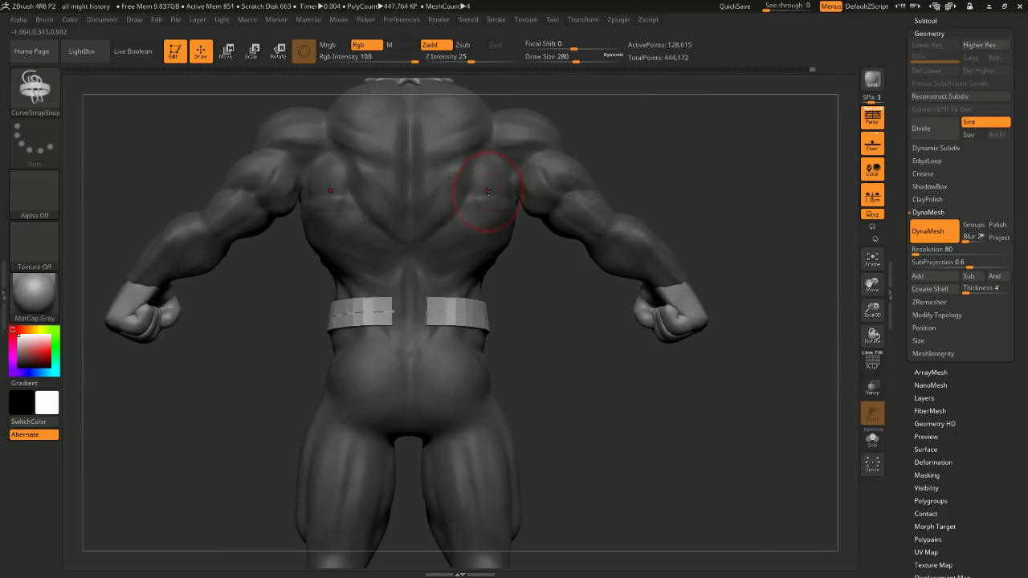
mouse_move(503, 201)
mouse_down()
mouse_move(636, 280)
mouse_move(696, 287)
mouse_move(613, 291)
mouse_move(581, 243)
mouse_move(686, 249)
mouse_move(685, 231)
mouse_up()
drag(664, 189, 703, 250)
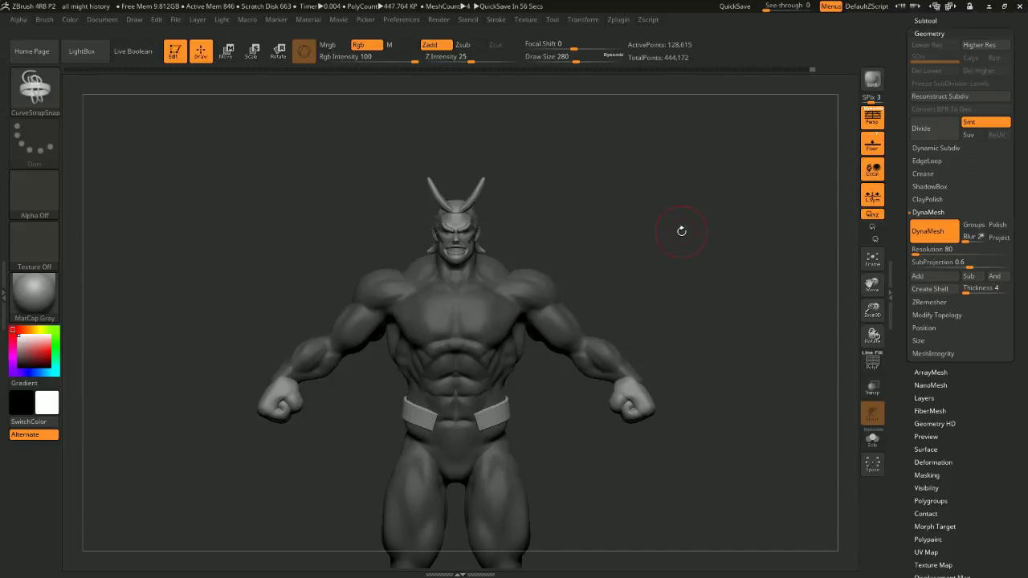
mouse_move(682, 230)
alt+mouse_down()
mouse_move(678, 201)
mouse_move(689, 243)
alt+mouse_up()
mouse_move(737, 215)
alt+mouse_down()
mouse_move(734, 185)
mouse_move(707, 195)
mouse_move(720, 206)
mouse_move(682, 222)
mouse_move(668, 253)
mouse_move(755, 218)
mouse_move(742, 220)
mouse_move(739, 236)
mouse_move(673, 225)
mouse_move(689, 188)
mouse_move(760, 200)
mouse_move(742, 239)
mouse_move(748, 190)
mouse_move(673, 210)
mouse_move(727, 214)
mouse_move(717, 184)
alt+mouse_up()
mouse_move(702, 249)
mouse_down()
mouse_move(742, 269)
mouse_move(705, 266)
mouse_move(688, 236)
mouse_move(734, 257)
mouse_move(755, 195)
mouse_up()
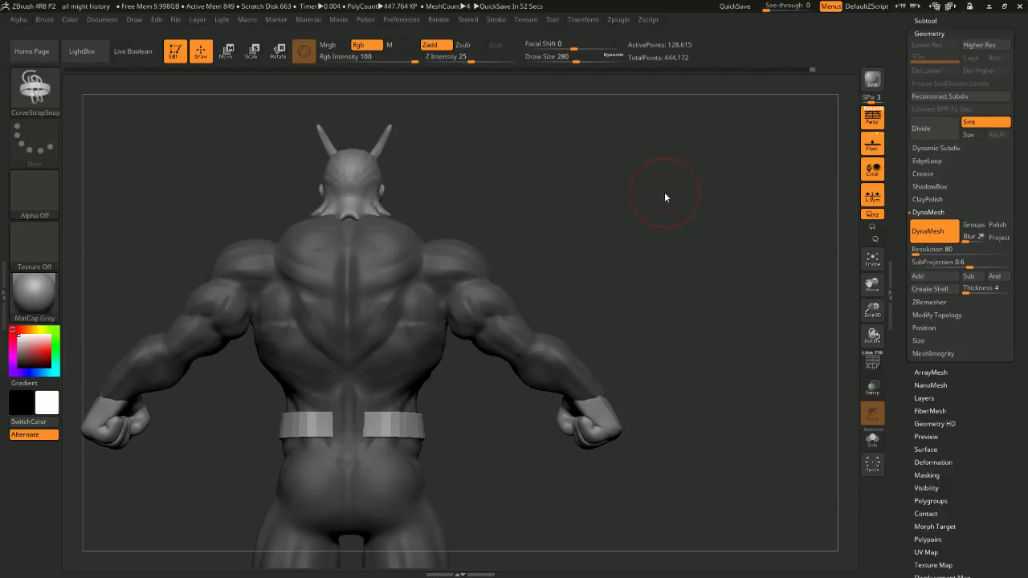
drag(659, 228, 471, 269)
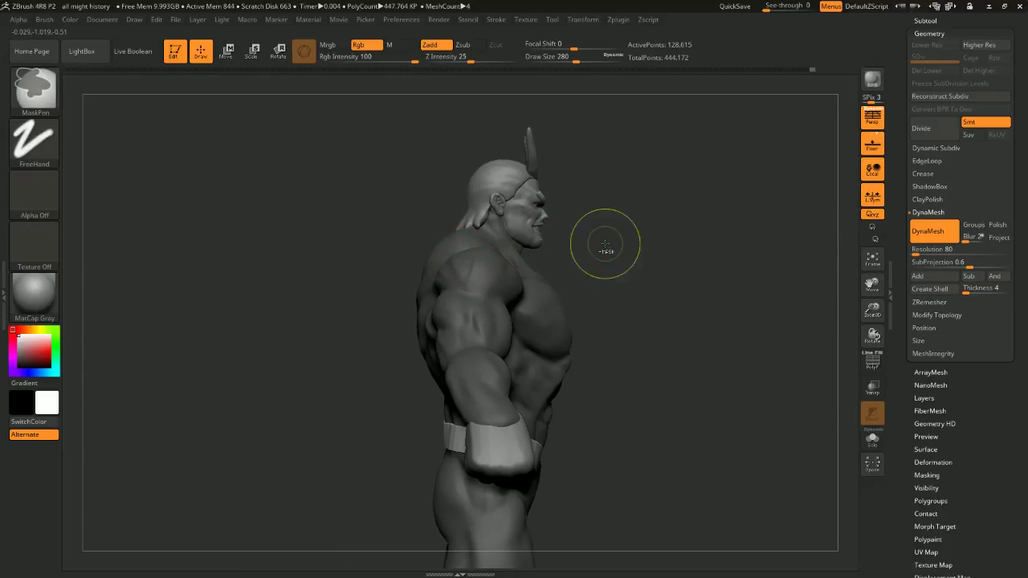
Clear the body's mask and switch to the Move brush with a draw size of 567
key(space)
drag(618, 257, 637, 258)
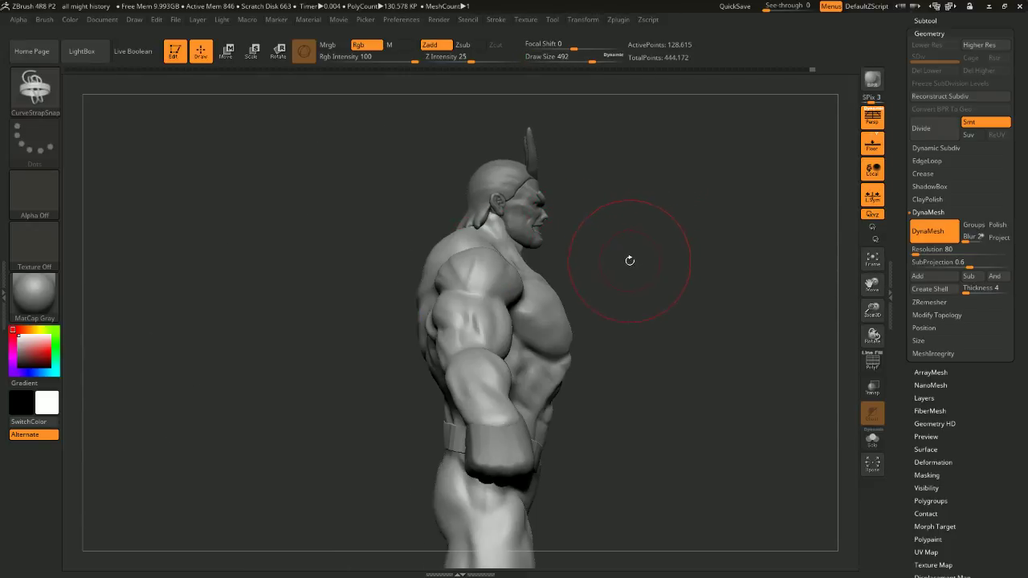
key(b)
key(m)
key(v)
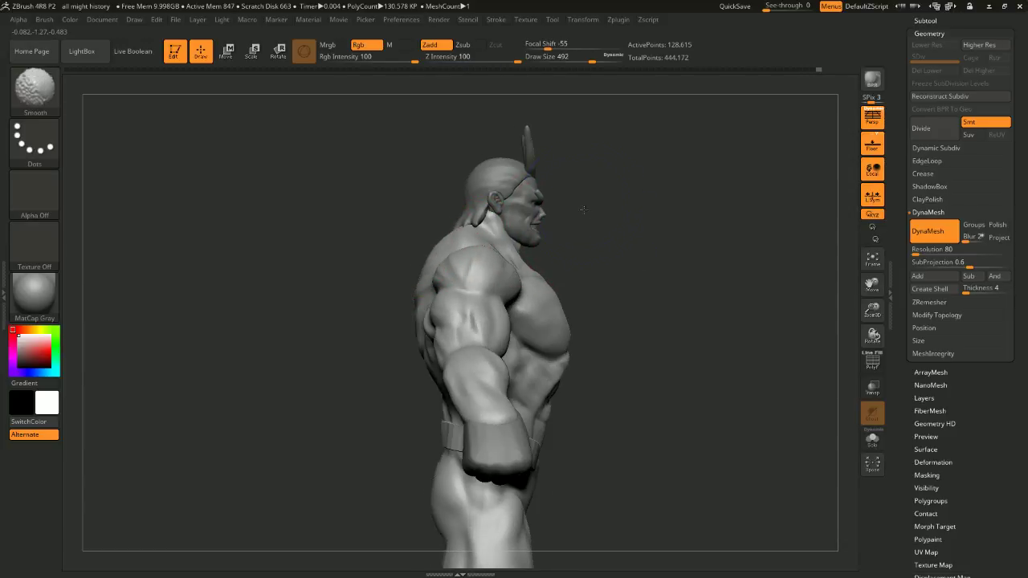
drag(400, 281, 409, 282)
alt+drag(583, 243, 569, 218)
key(space)
drag(568, 219, 583, 219)
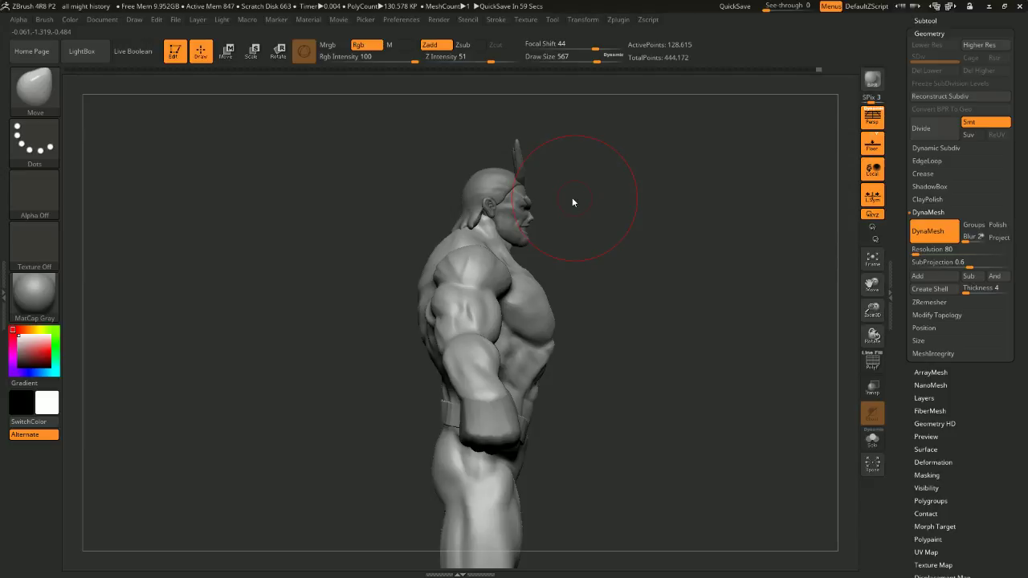
Isolate the body's polygroups to mask the torso and legs, leaving the arms and shoulders unmasked with the whole body shown
mouse_move(712, 253)
shift+mouse_down()
mouse_move(740, 256)
mouse_move(703, 214)
mouse_move(738, 180)
mouse_move(715, 170)
mouse_move(728, 177)
mouse_move(702, 188)
shift+mouse_up()
key(ctrl+shift)
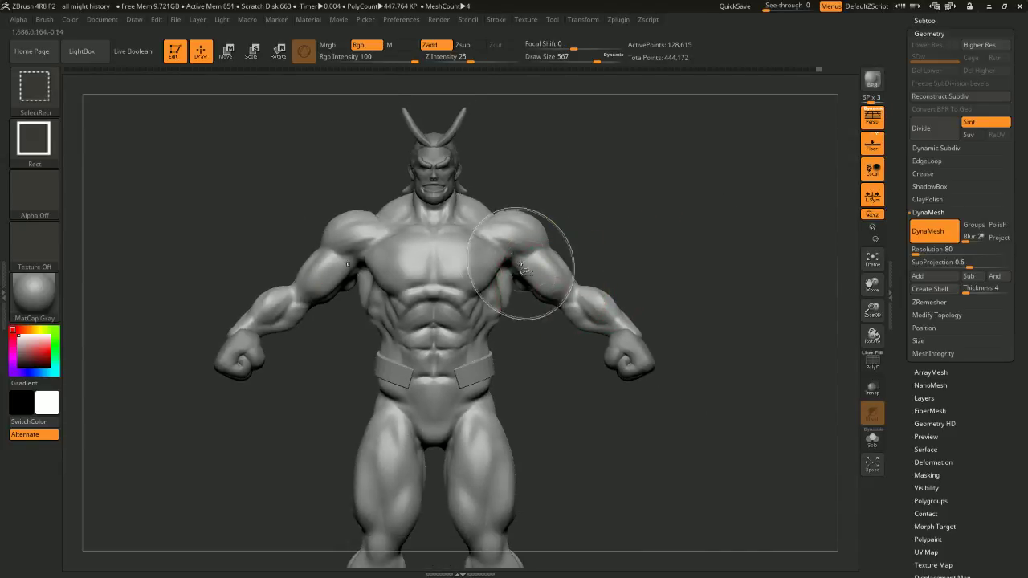
ctrl+shift+click(465, 279)
ctrl+shift+click(484, 262)
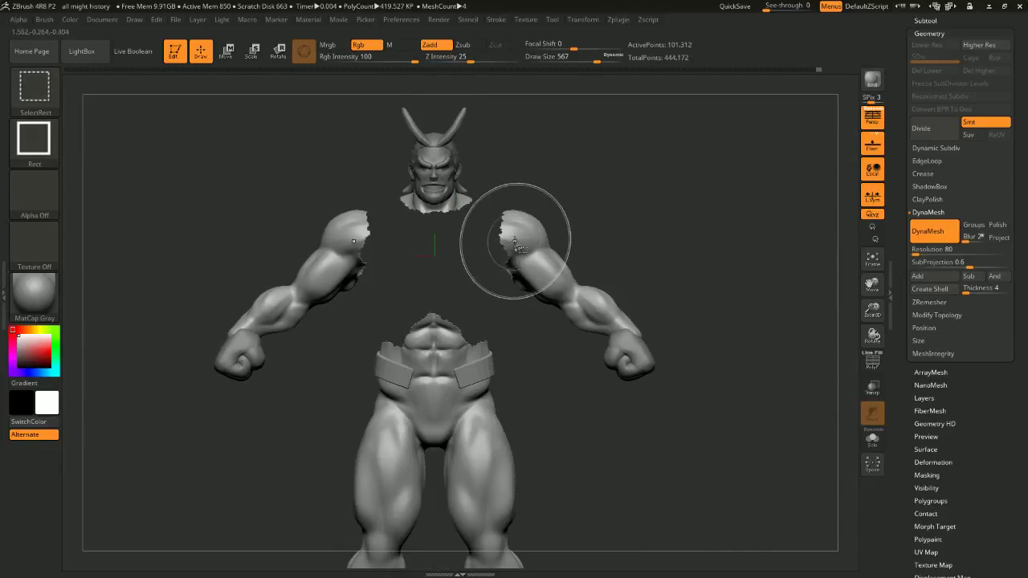
ctrl+shift+click(427, 317)
ctrl+shift+drag(567, 227, 573, 233)
ctrl+shift+click(553, 247)
ctrl+shift+click(541, 243)
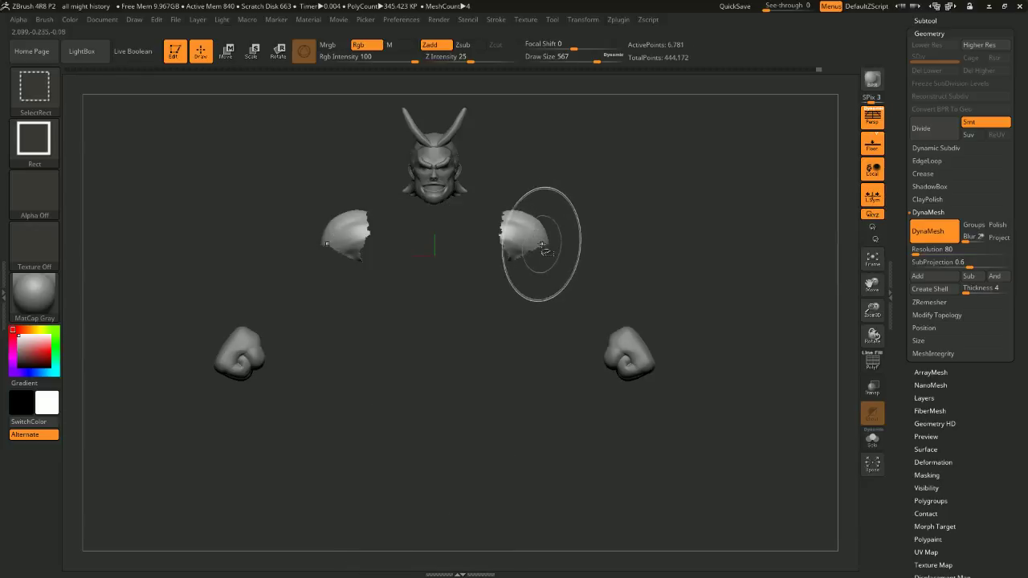
ctrl+shift+click(549, 261)
ctrl+alt+shift+click(557, 276)
ctrl+shift+click(655, 251)
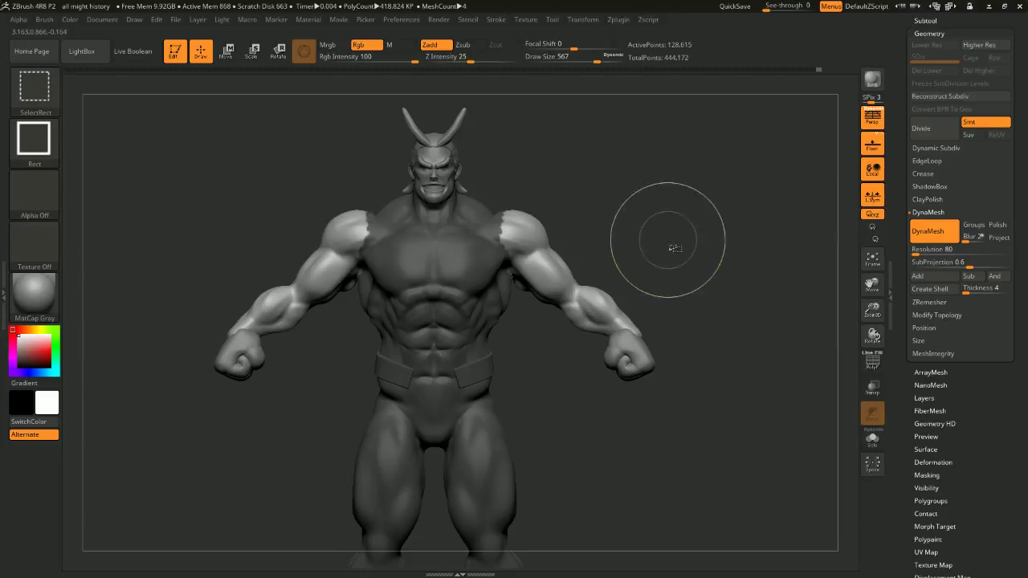
Adjust the unmasked arms with the Move brush at a draw size of 704 and clear the body's mask
alt+drag(663, 221, 633, 241)
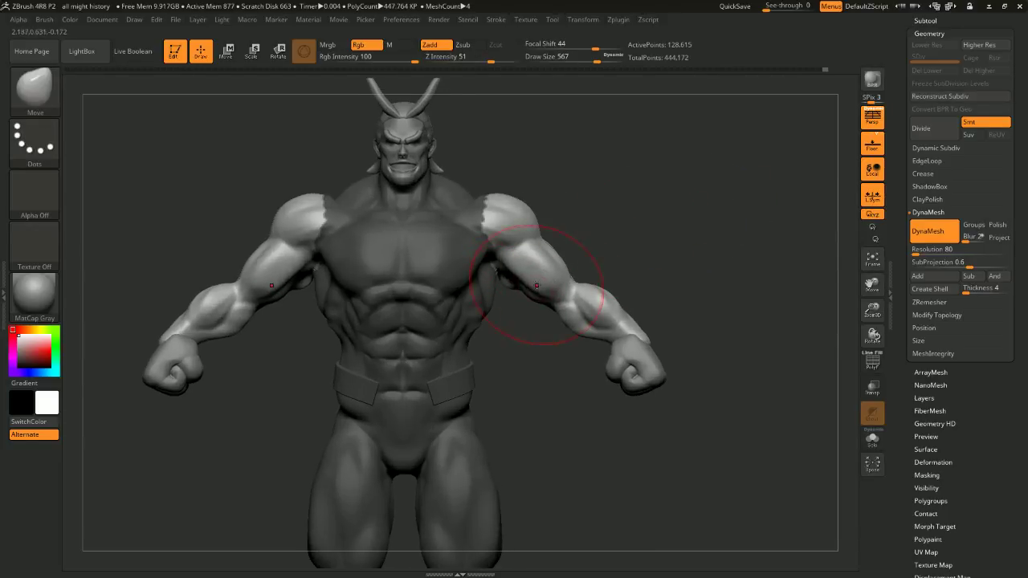
key(space)
drag(546, 277, 558, 277)
mouse_move(597, 250)
mouse_down()
mouse_move(572, 262)
mouse_move(530, 250)
mouse_up()
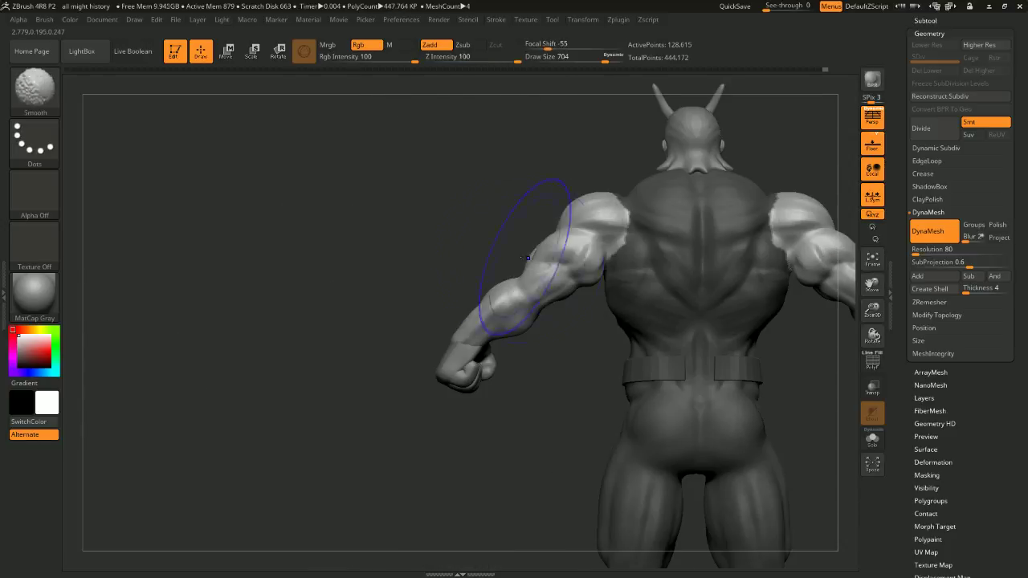
key(shift)
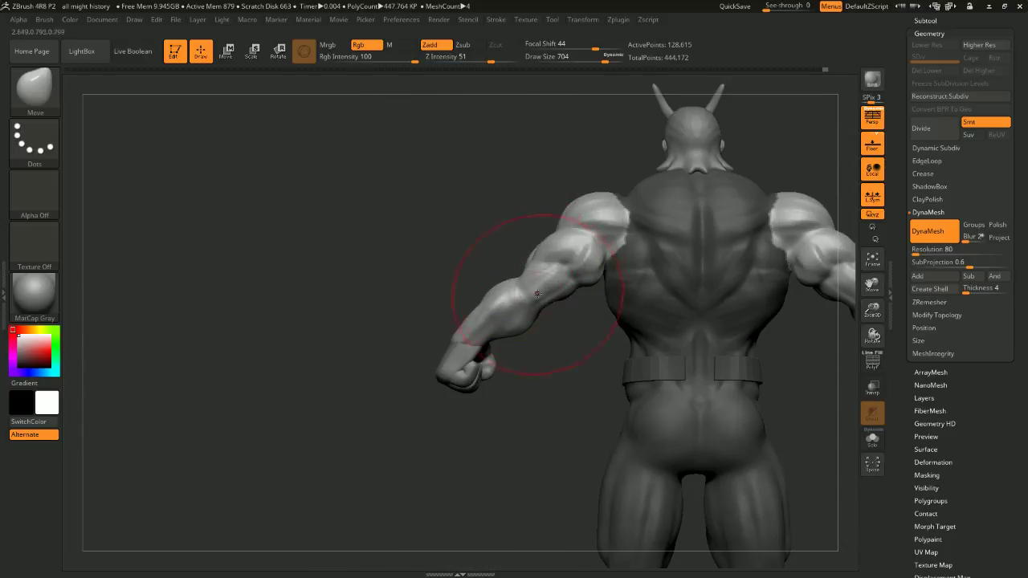
drag(457, 232, 694, 169)
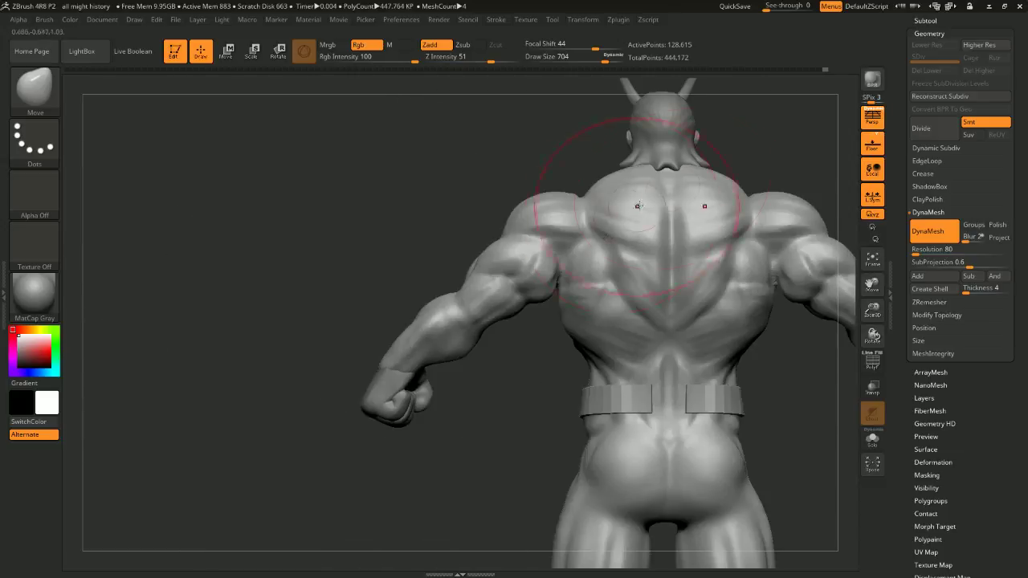
Reduce the Move brush's draw size to 245 and mask only the upper-torso polygroup, with the whole body shown
alt+drag(407, 211, 412, 241)
key(space)
mouse_move(519, 220)
mouse_down()
mouse_move(495, 220)
mouse_move(497, 249)
mouse_up()
key(space)
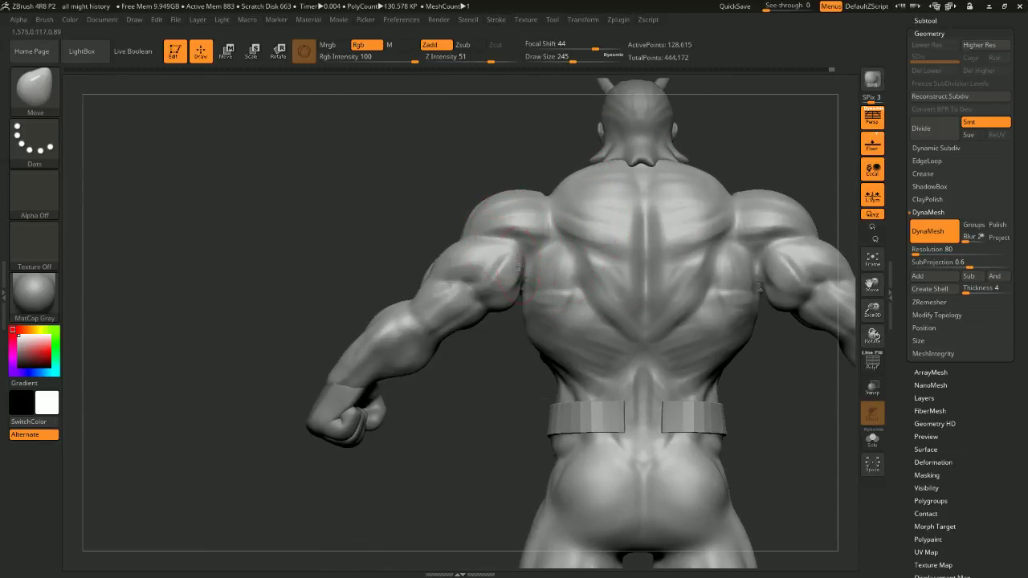
key(ctrl)
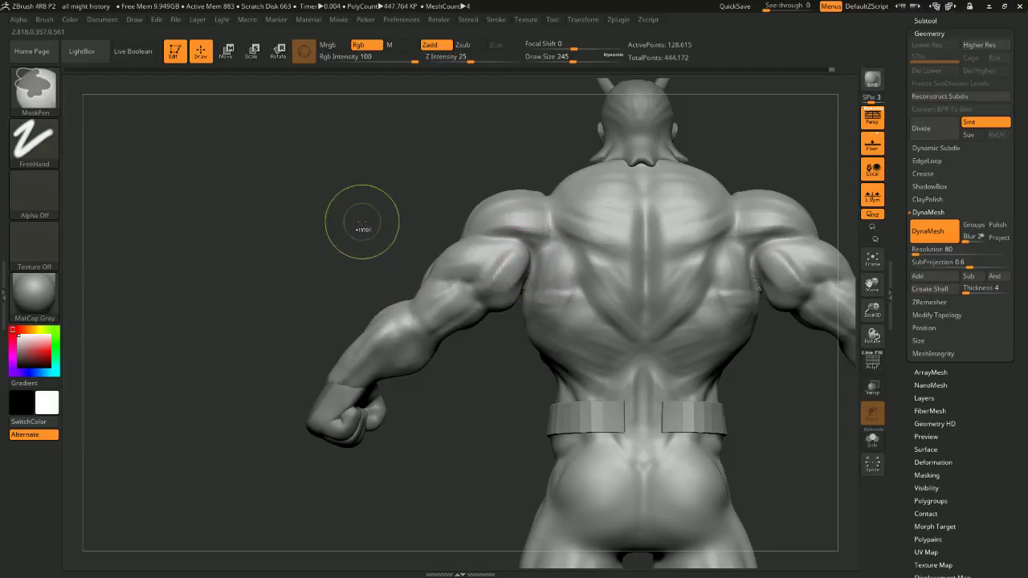
ctrl+shift+click(564, 282)
ctrl+click(466, 371)
ctrl+shift+click(485, 379)
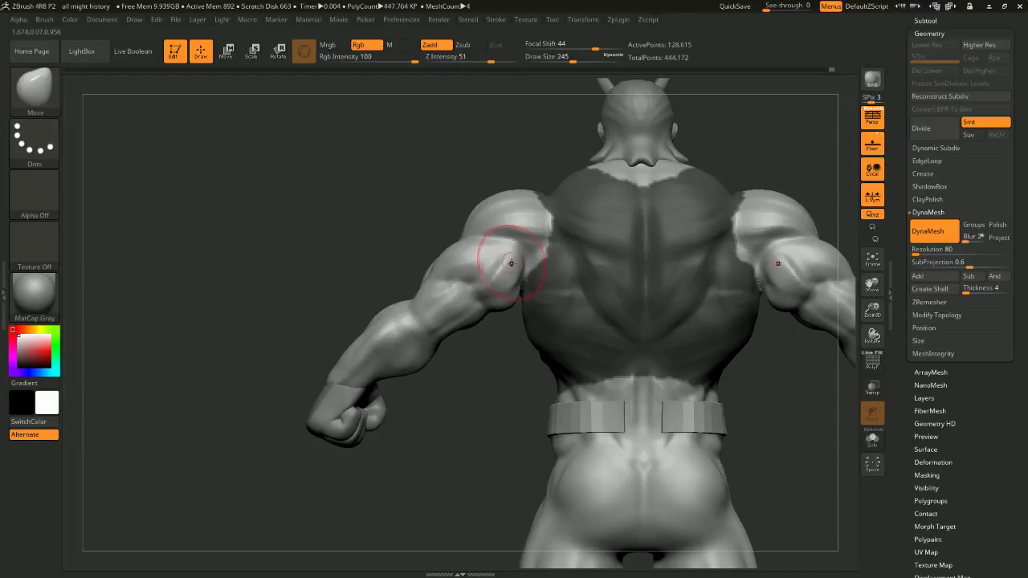
Isolate and hide the upper-arm polygroups in turn to examine where the arms meet the torso, with the draw size set to 365
key(ctrl)
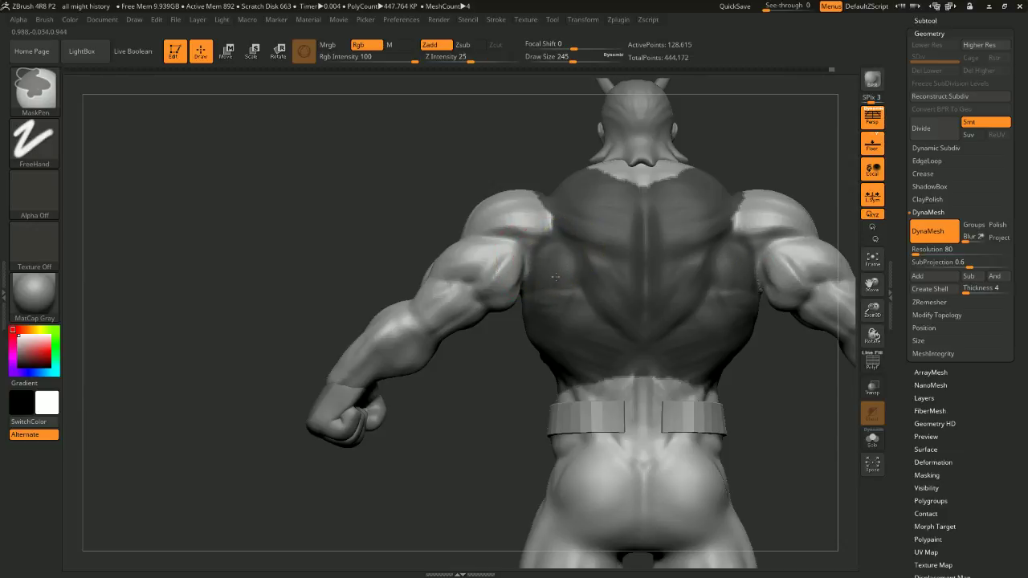
ctrl+shift+click(514, 300)
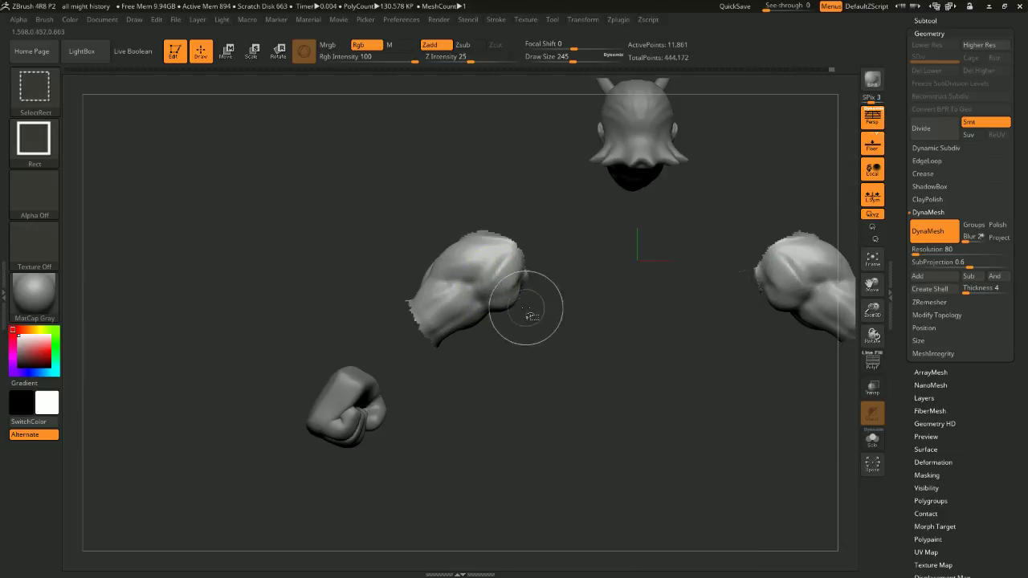
ctrl+shift+click(506, 302)
key(ctrl)
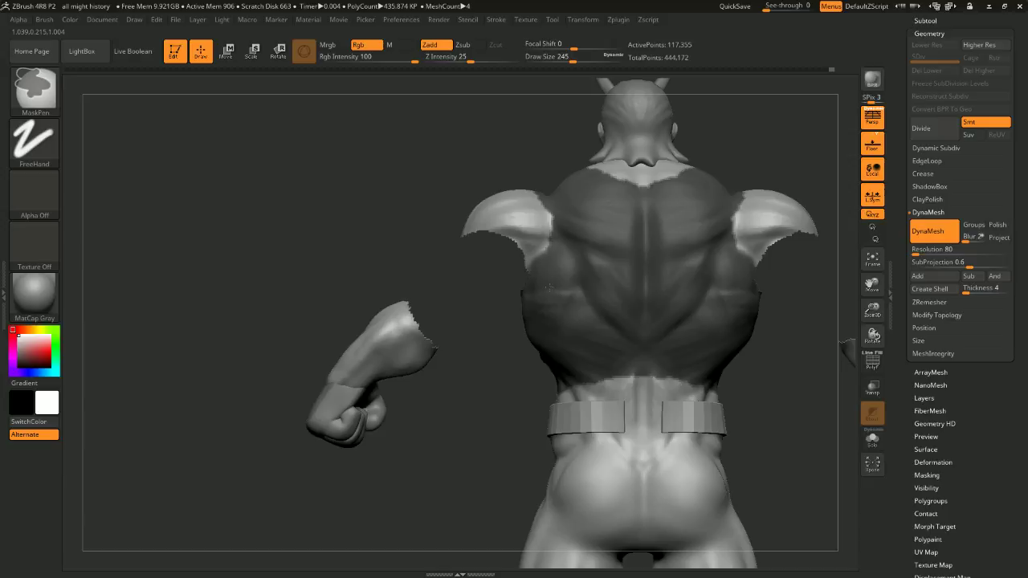
ctrl+shift+click(504, 376)
key(space)
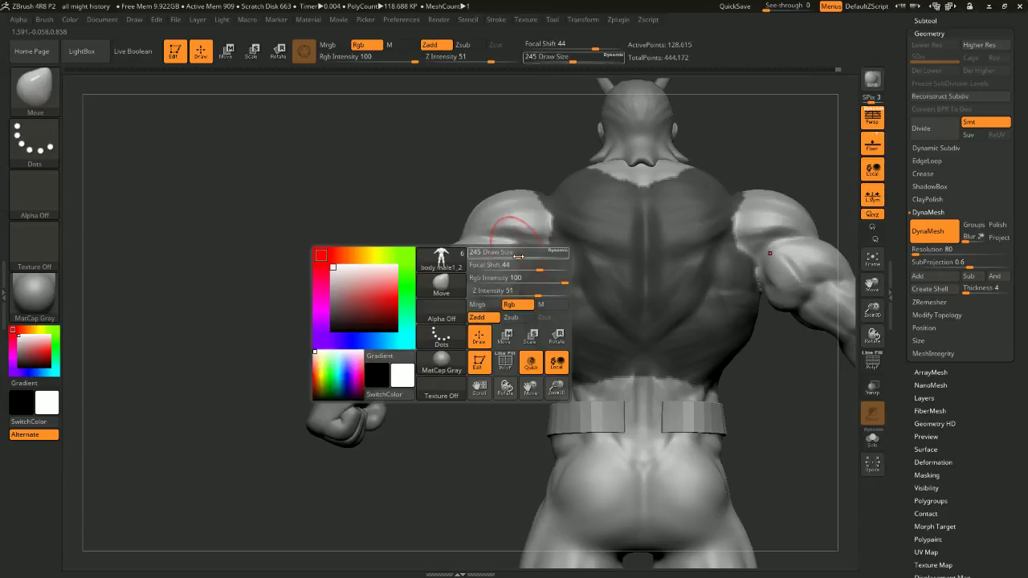
drag(511, 252, 521, 252)
ctrl+shift+click(494, 344)
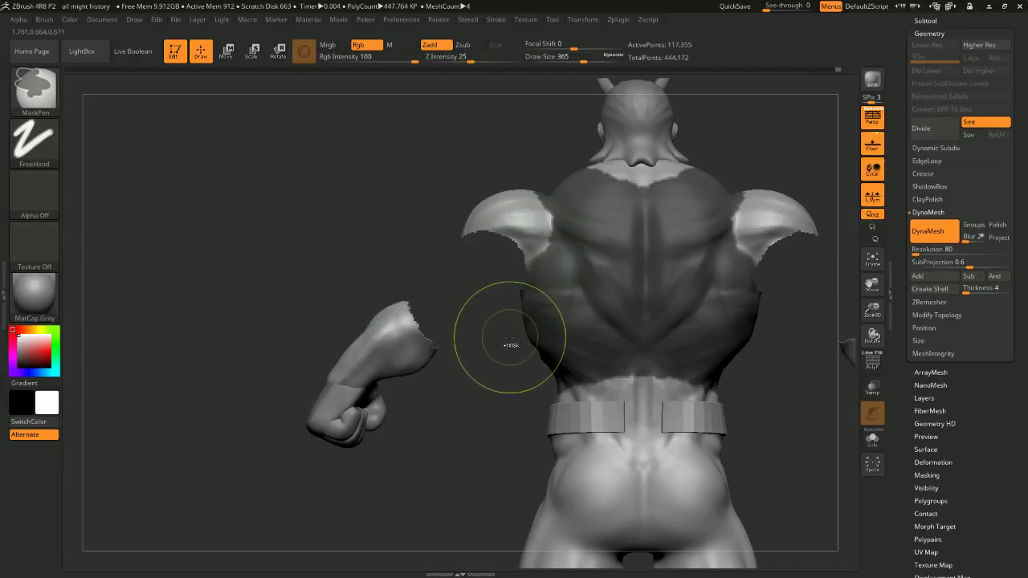
ctrl+shift+click(517, 344)
Isolate the upper-arm polygroup, work on its ragged armpit edge at a draw size of 71, and show the whole body again
alt+drag(507, 343, 512, 445)
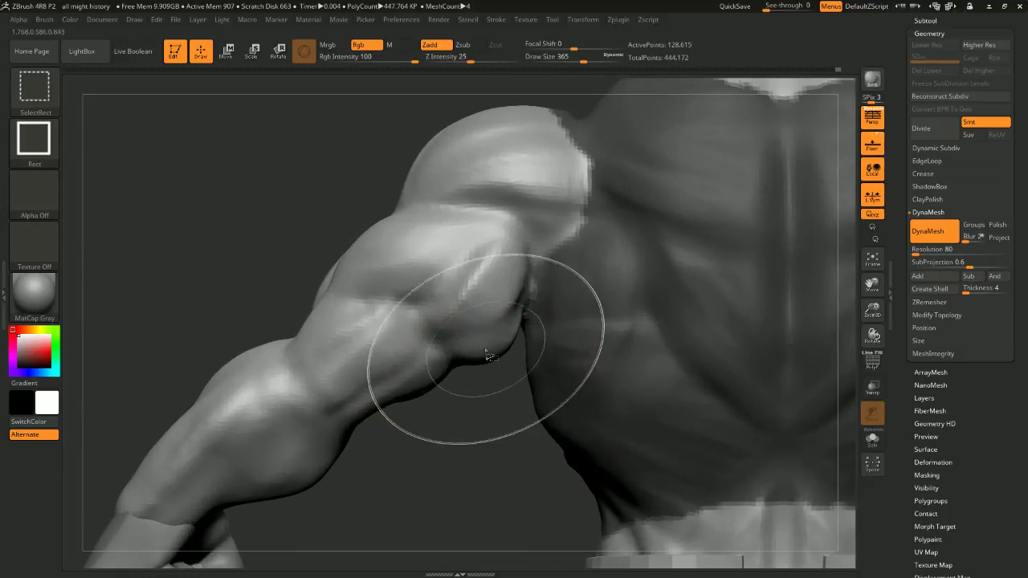
ctrl+shift+click(487, 361)
key(space)
drag(540, 370, 518, 368)
drag(549, 320, 553, 355)
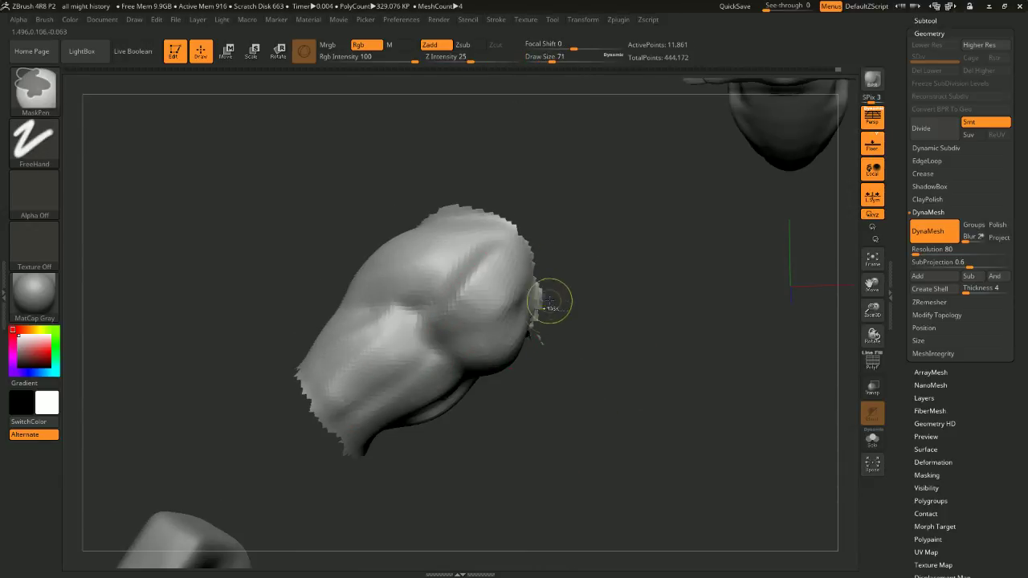
ctrl+shift+click(537, 430)
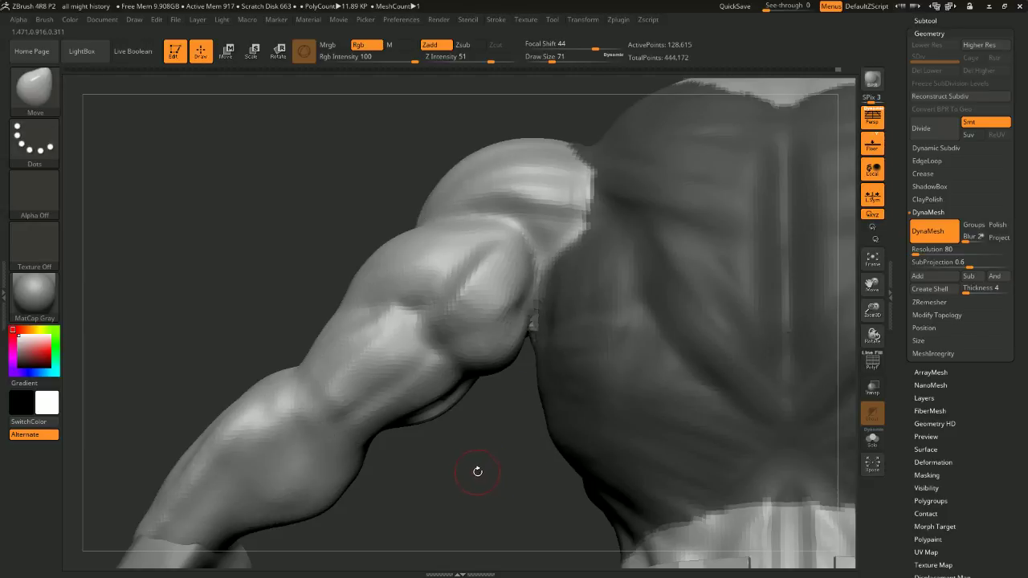
Refine the upper arms and shoulders from back and front with the Move brush at draw size 286 and Z intensity 16
mouse_move(475, 470)
mouse_down()
mouse_move(477, 459)
mouse_move(475, 523)
mouse_move(465, 446)
mouse_up()
ctrl+click(460, 437)
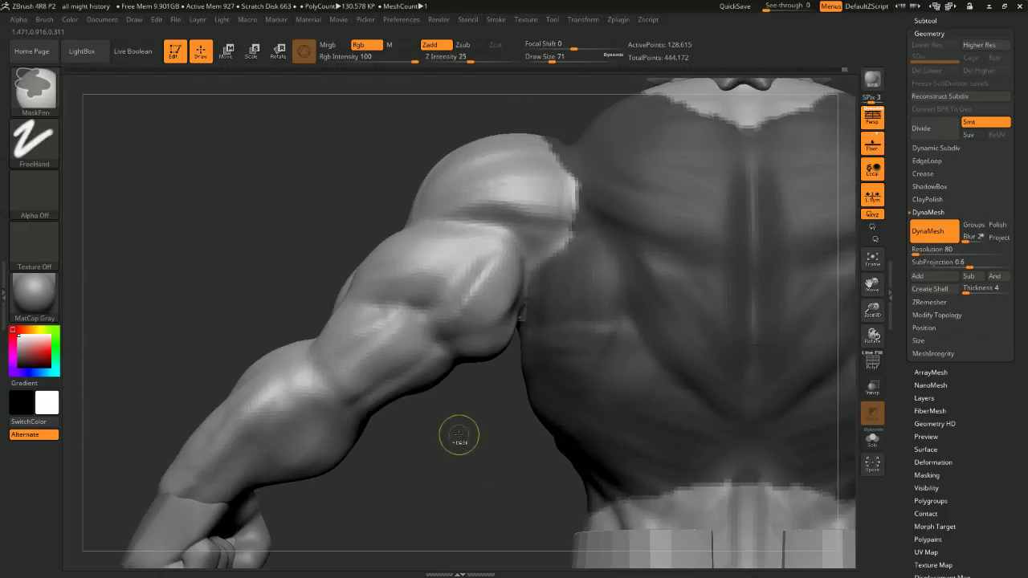
key(space)
click(469, 426)
click(474, 388)
drag(474, 388, 480, 388)
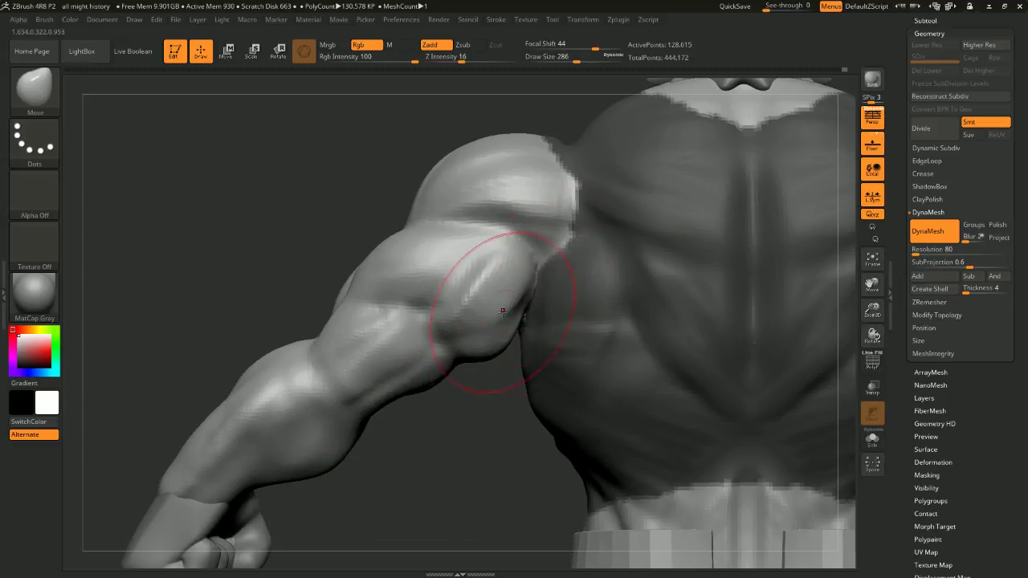
mouse_move(462, 434)
mouse_down()
mouse_move(515, 439)
mouse_move(475, 444)
mouse_move(457, 422)
mouse_move(403, 445)
mouse_move(373, 482)
mouse_up()
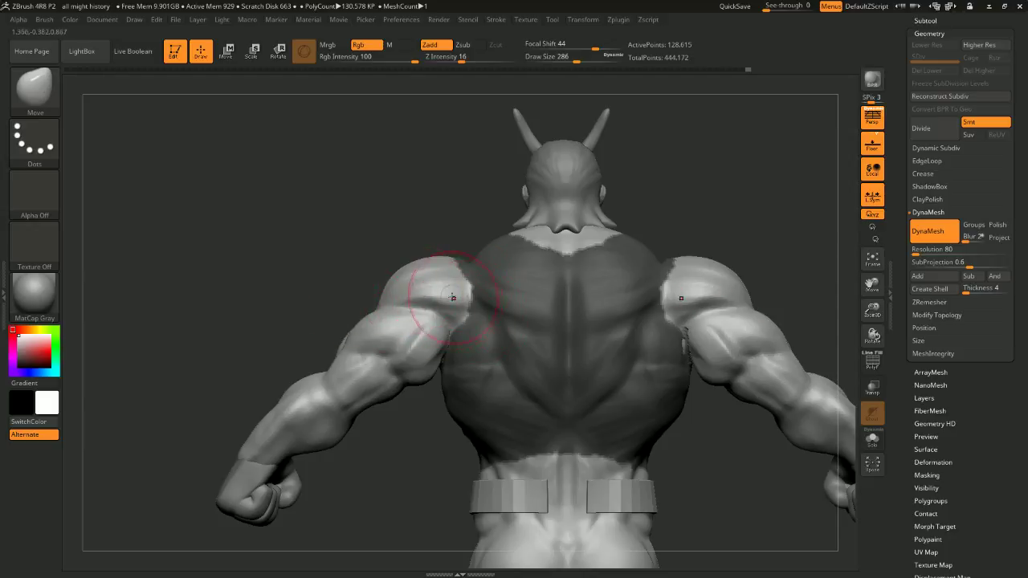
drag(397, 472, 584, 330)
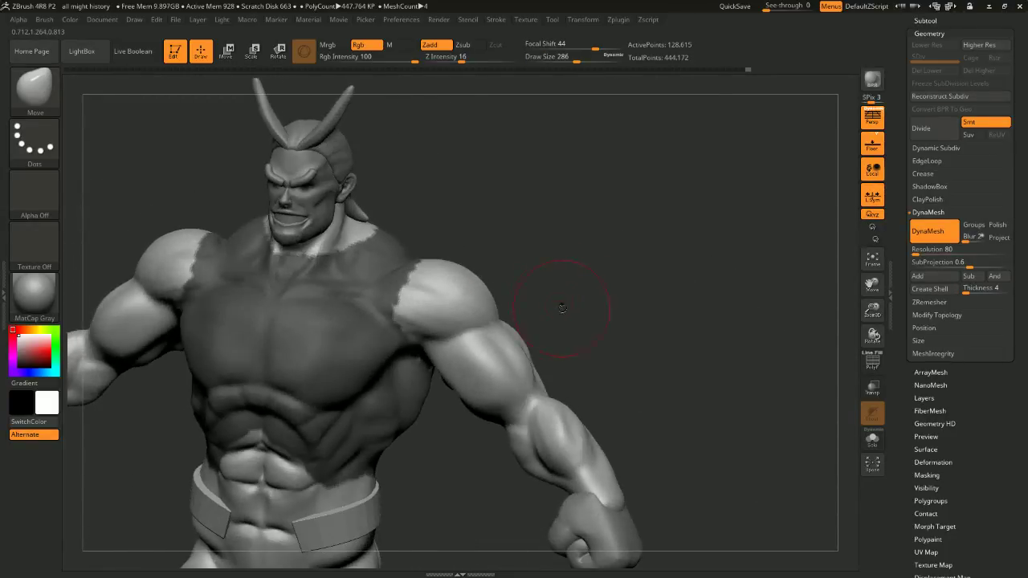
drag(558, 298, 356, 310)
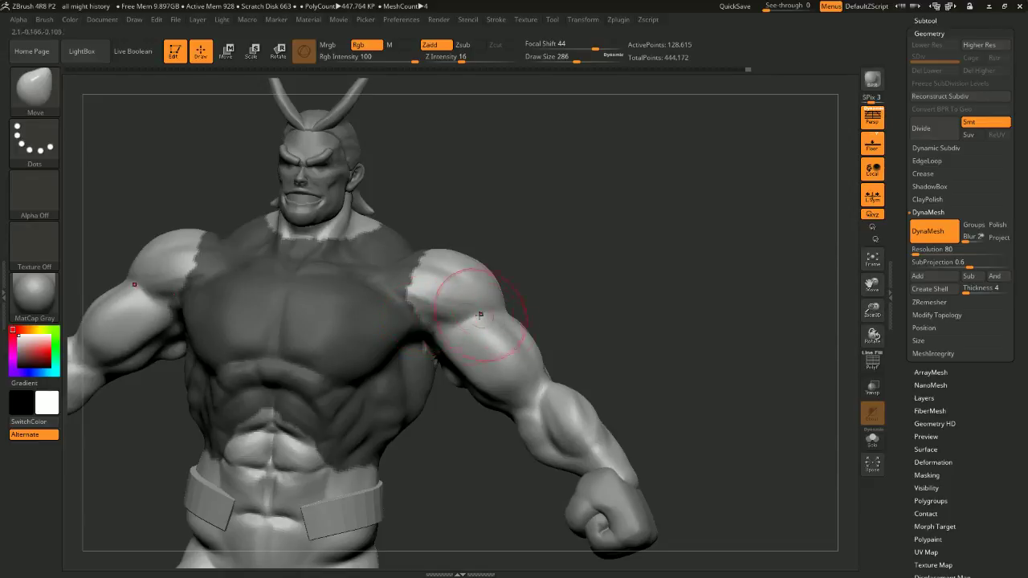
mouse_move(509, 275)
mouse_down()
mouse_move(526, 262)
mouse_move(551, 272)
mouse_move(546, 214)
mouse_move(578, 281)
mouse_move(574, 246)
mouse_move(599, 175)
mouse_up()
Adjust the forearms and overall arm proportions with the Move brush at a draw size of 559
mouse_move(654, 215)
alt+mouse_down()
mouse_move(700, 237)
mouse_move(689, 246)
alt+mouse_up()
key(space)
drag(629, 232, 648, 233)
mouse_move(574, 258)
mouse_down()
mouse_move(624, 252)
mouse_move(640, 271)
mouse_up()
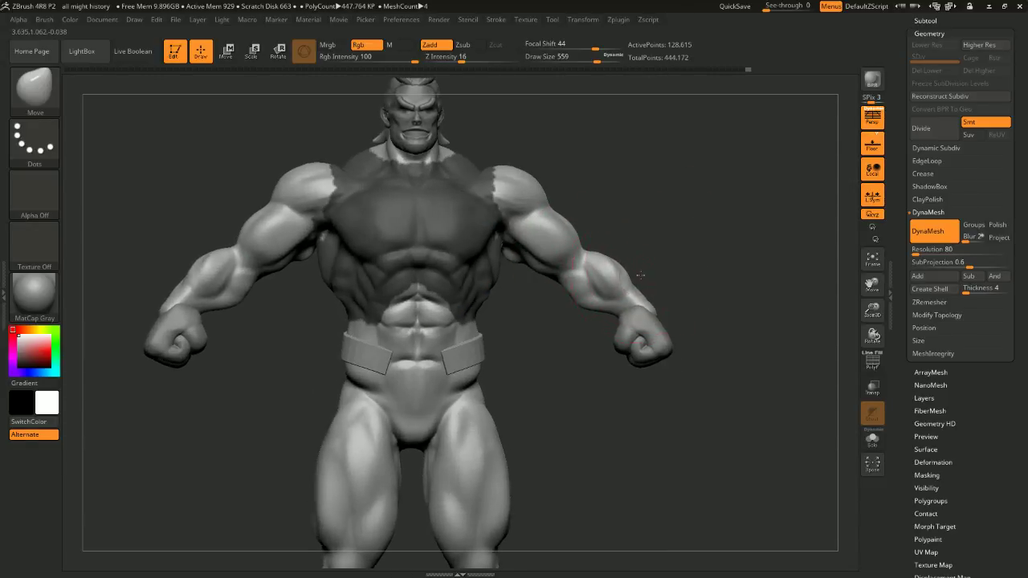
drag(670, 260, 555, 323)
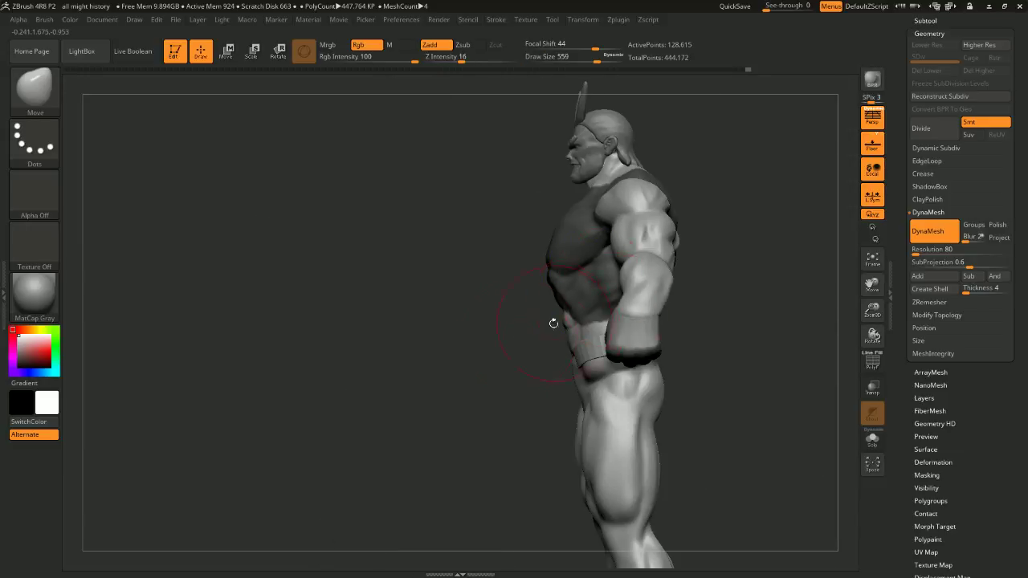
drag(476, 359, 443, 441)
drag(694, 294, 658, 299)
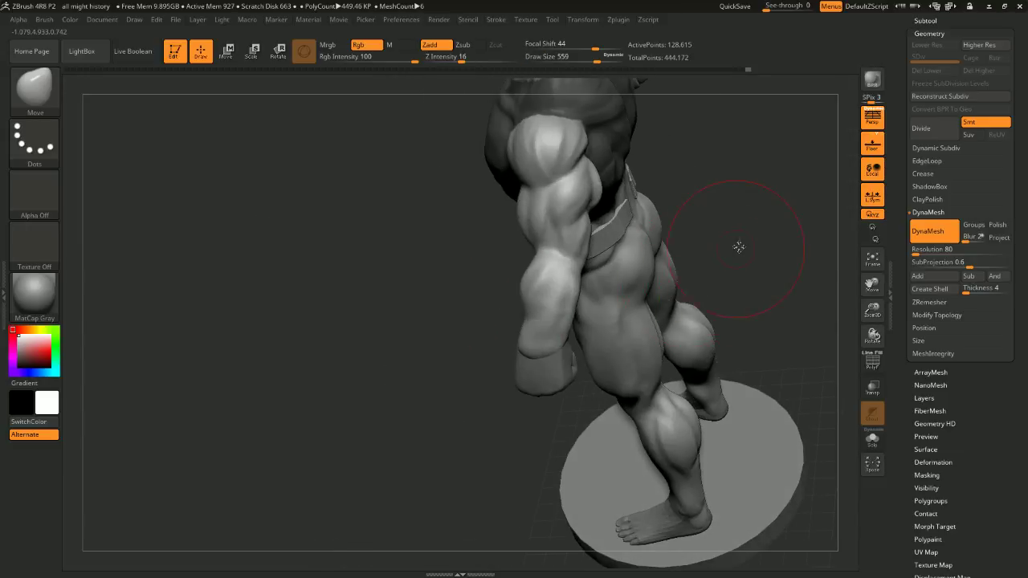
Refine the arms' contours from the rear and underside with the Move brush at a draw size of 167
key(space)
drag(755, 235, 727, 235)
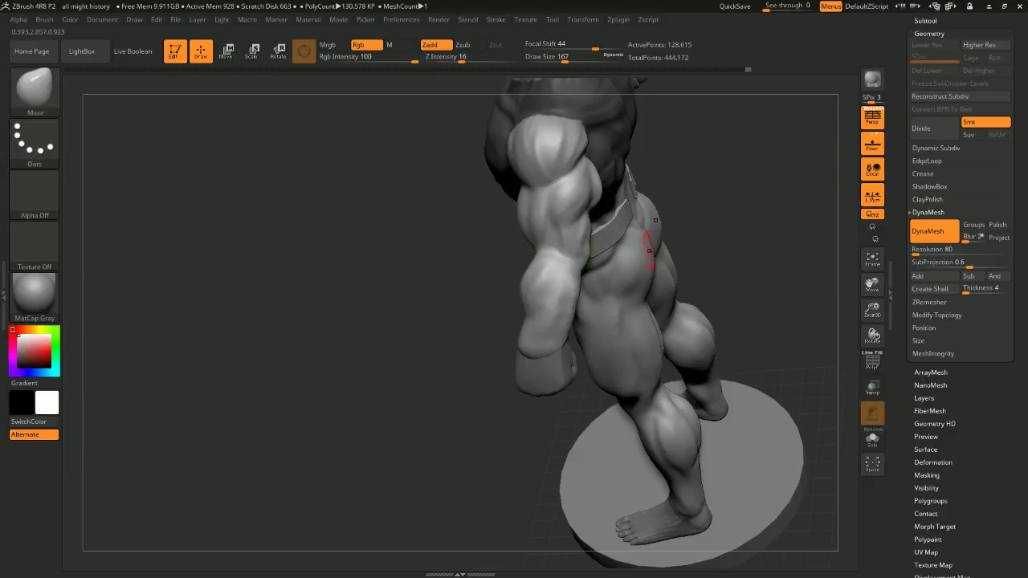
drag(689, 236, 723, 234)
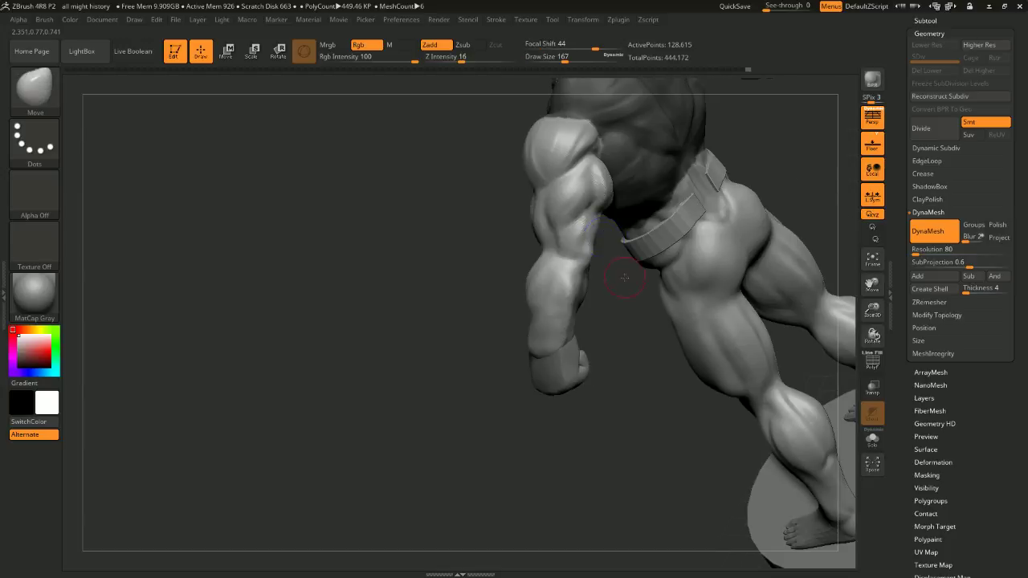
mouse_move(625, 278)
mouse_down()
mouse_move(648, 243)
mouse_move(698, 254)
mouse_up()
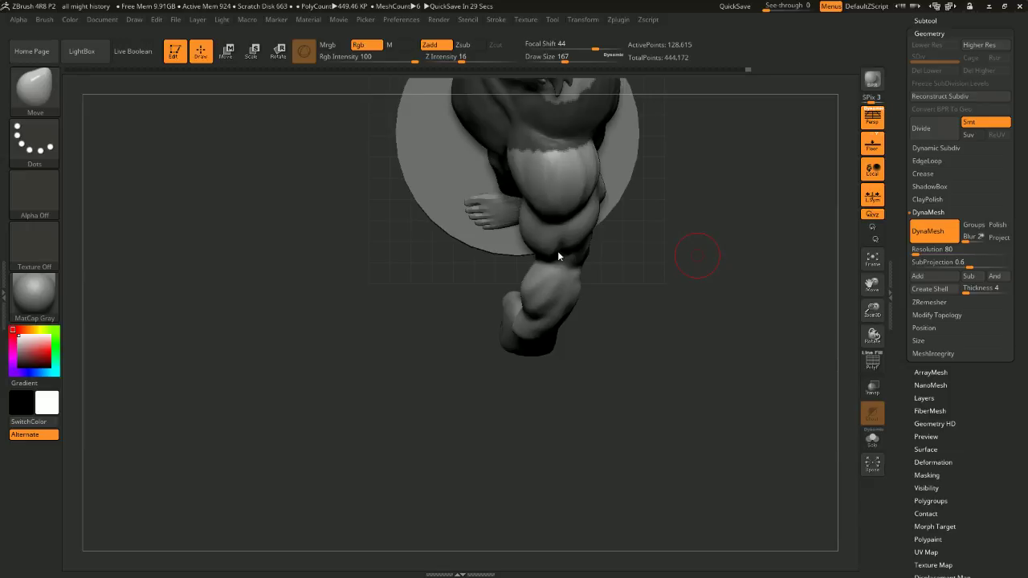
drag(646, 291, 648, 173)
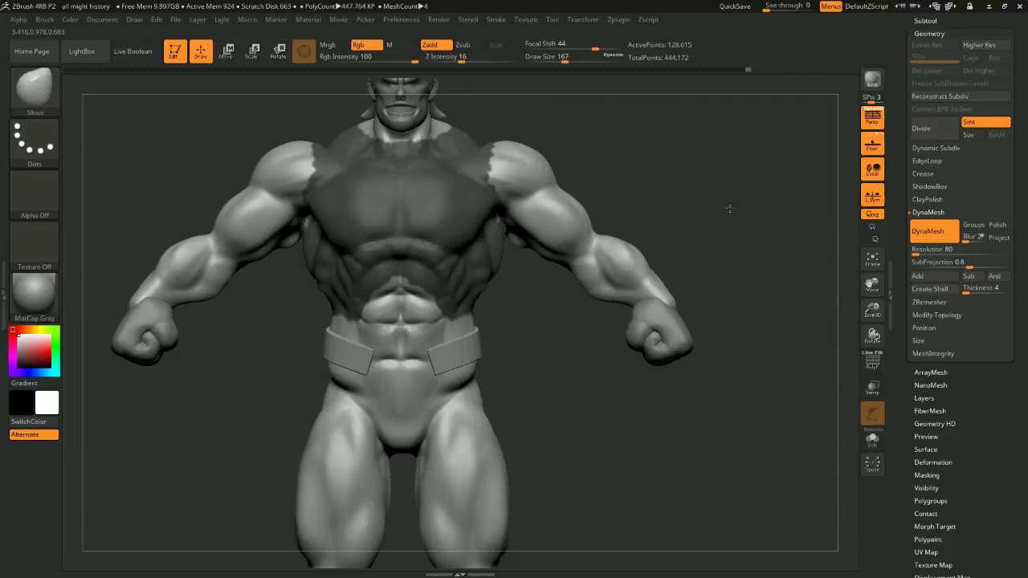
Clear the body's mask and refine the shoulders and upper torso with the Move brush at a draw size of 422
key(f)
mouse_move(702, 177)
alt+mouse_down()
mouse_move(722, 153)
mouse_move(611, 177)
mouse_move(700, 201)
mouse_move(685, 185)
mouse_move(705, 198)
mouse_move(721, 191)
mouse_move(588, 188)
alt+mouse_up()
key(space)
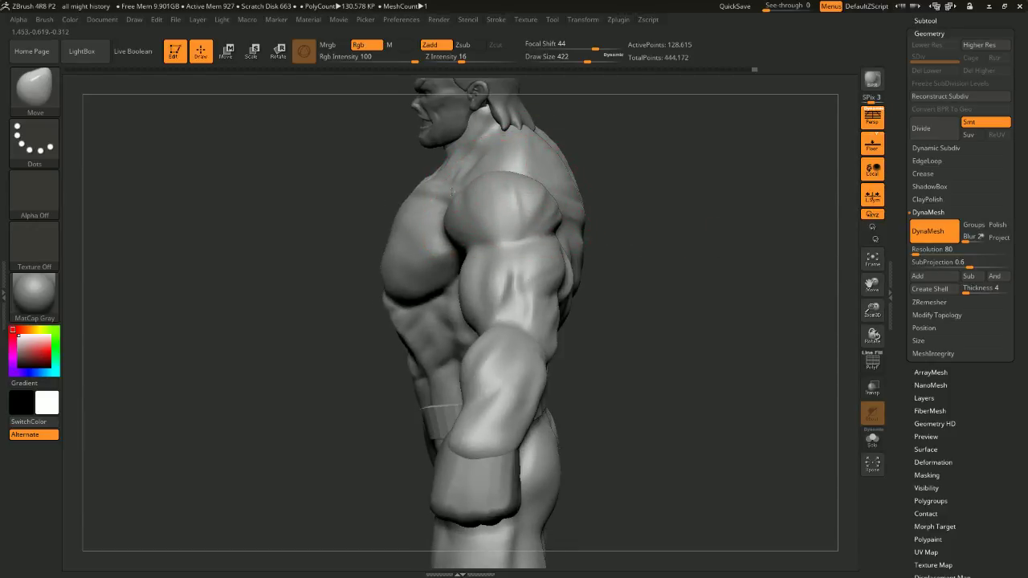
mouse_move(626, 191)
mouse_down()
mouse_move(629, 147)
mouse_move(659, 153)
mouse_move(580, 212)
mouse_up()
drag(697, 187, 640, 174)
mouse_move(478, 213)
mouse_down()
mouse_move(459, 215)
mouse_move(530, 256)
mouse_up()
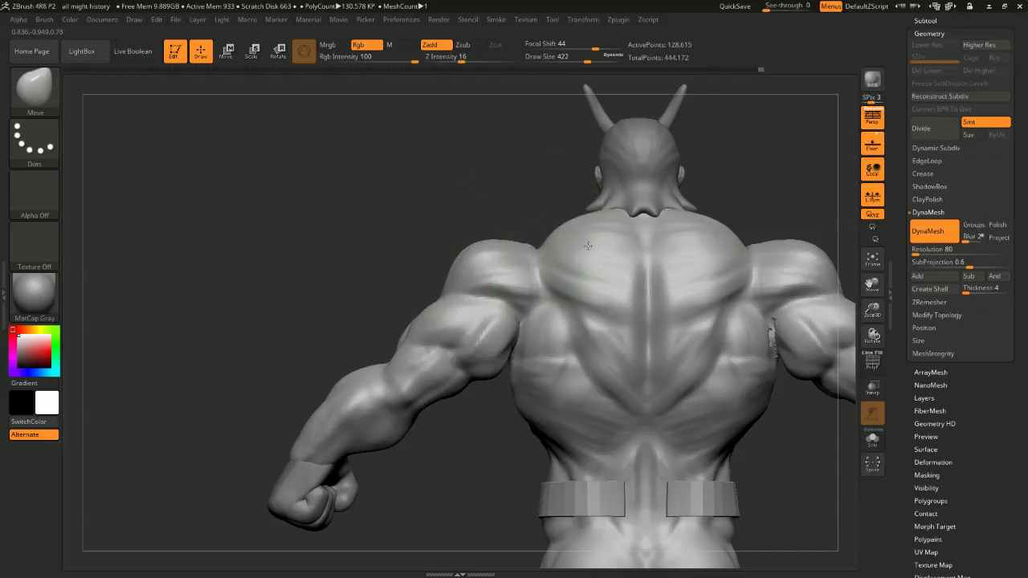
Smooth the ragged mesh in the armpit on the character's back at a draw size of 268
alt+drag(449, 179, 431, 117)
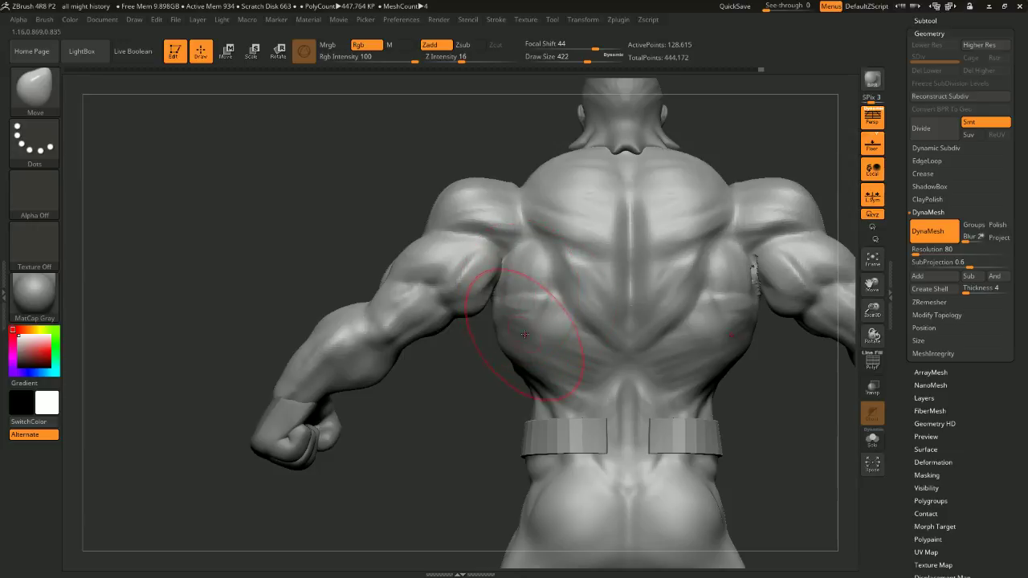
key(space)
mouse_move(526, 323)
mouse_down()
mouse_move(514, 326)
mouse_move(607, 257)
mouse_move(641, 193)
mouse_up()
mouse_move(749, 288)
shift+mouse_down()
mouse_move(792, 296)
mouse_move(762, 298)
shift+mouse_up()
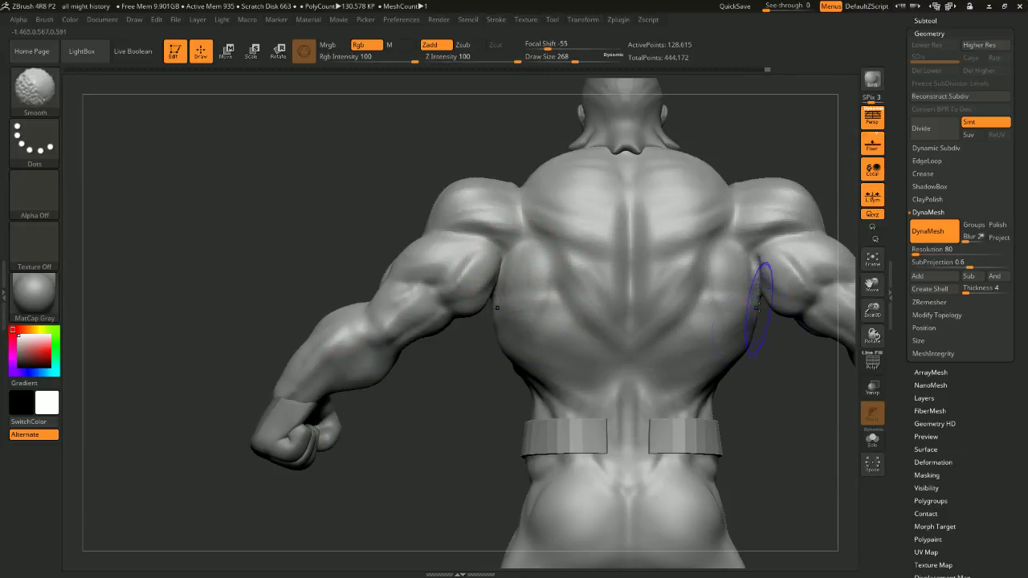
mouse_move(784, 141)
alt+mouse_down()
mouse_move(679, 178)
mouse_move(631, 217)
alt+mouse_up()
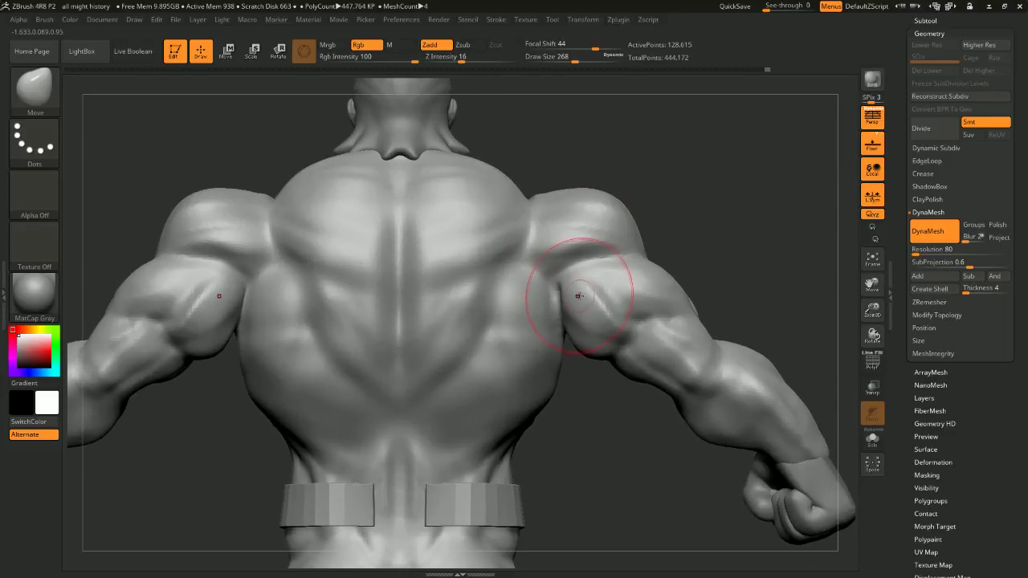
Try to mirror and weld the body mesh with local symmetry turned off, and undo it
drag(716, 228, 742, 200)
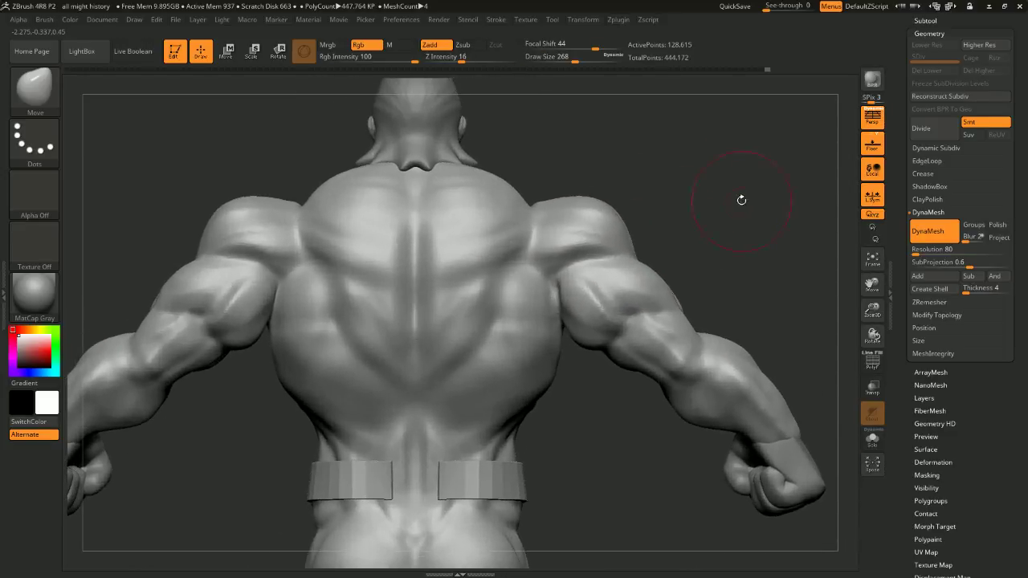
drag(717, 235, 713, 212)
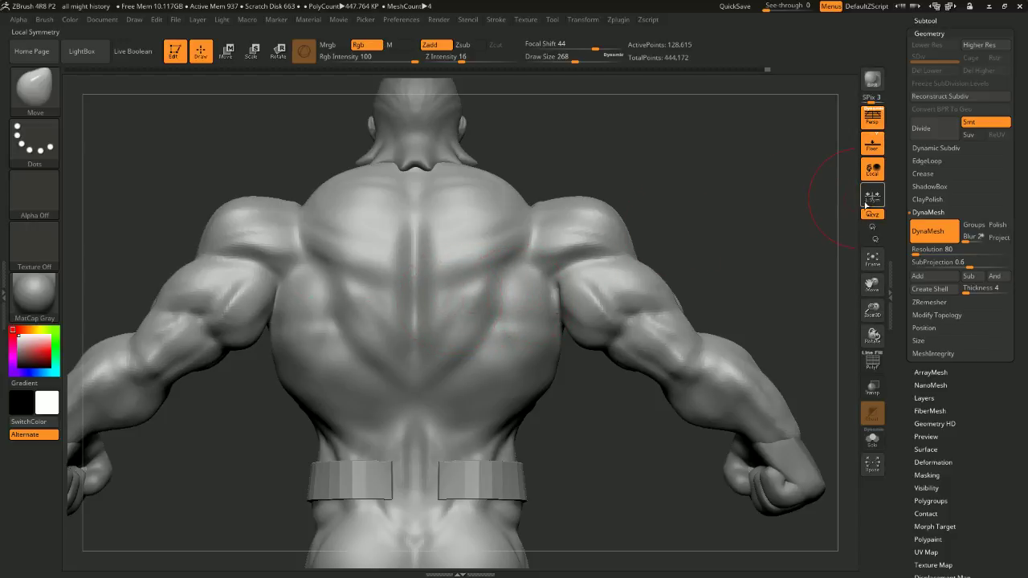
click(936, 315)
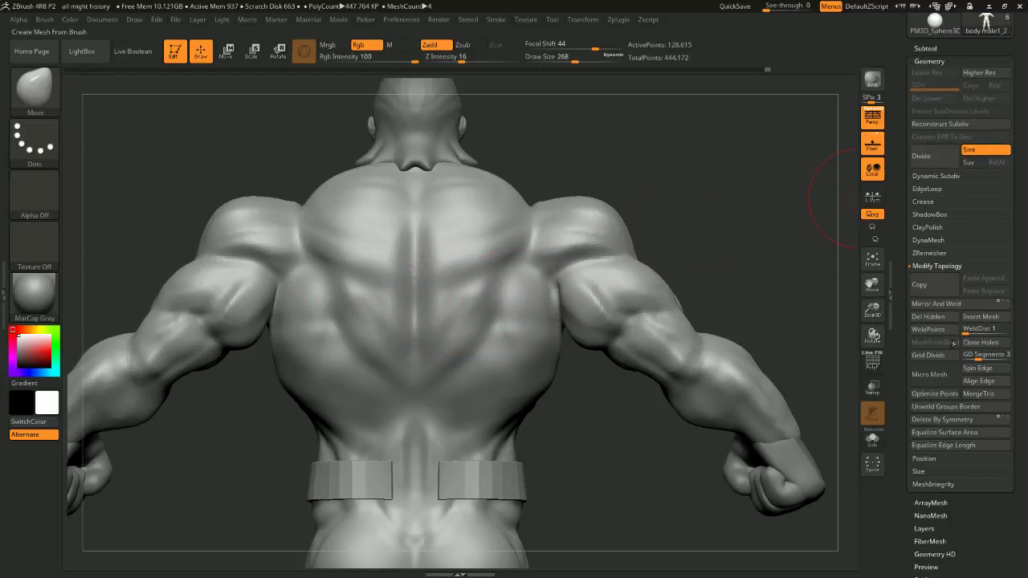
click(945, 305)
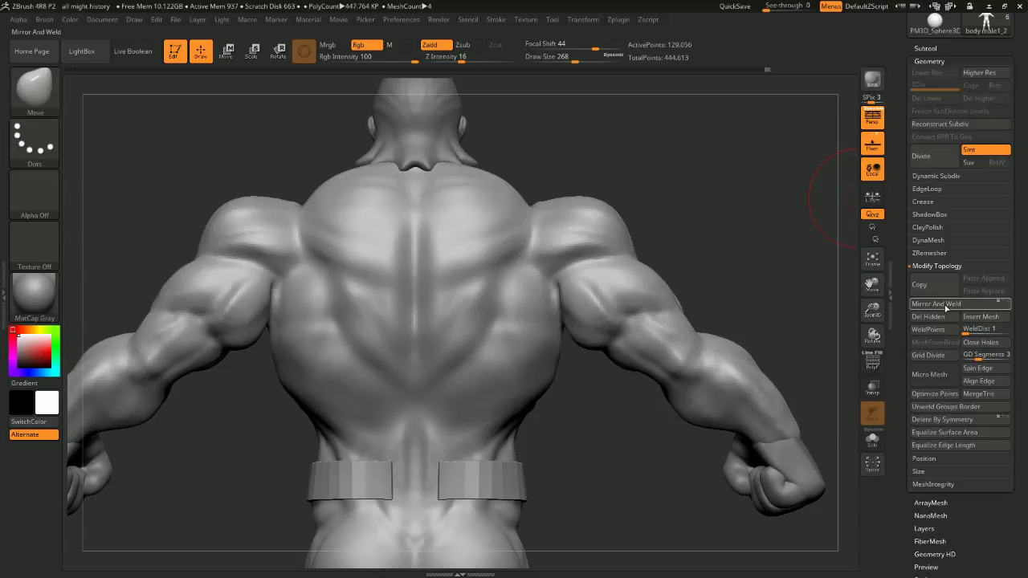
key(ctrl+z)
key(ctrl+shift+z)
key(ctrl+z)
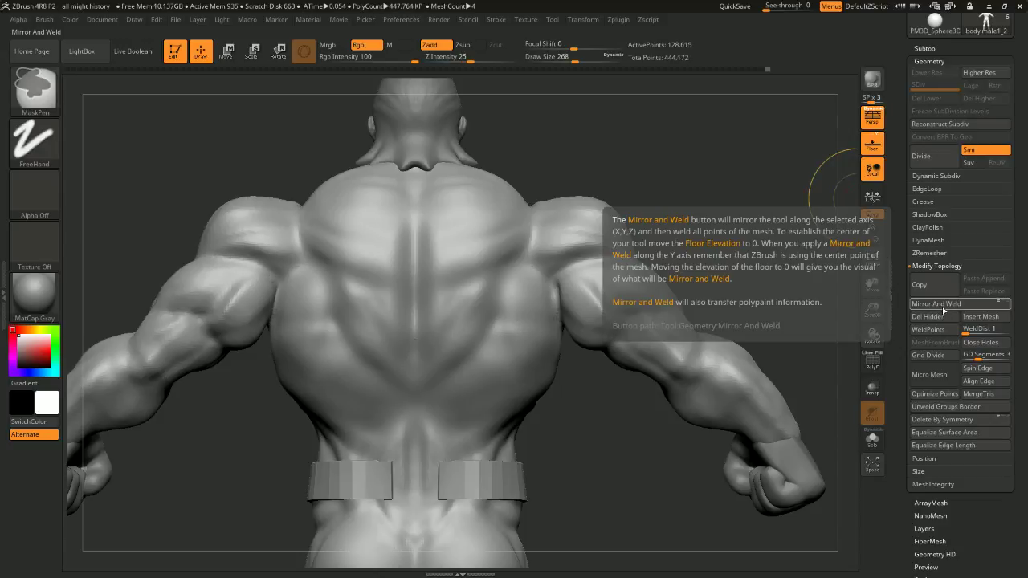
Flip the body mesh to its other side with the Mirror deformation
scroll(1026, 251, down, 5)
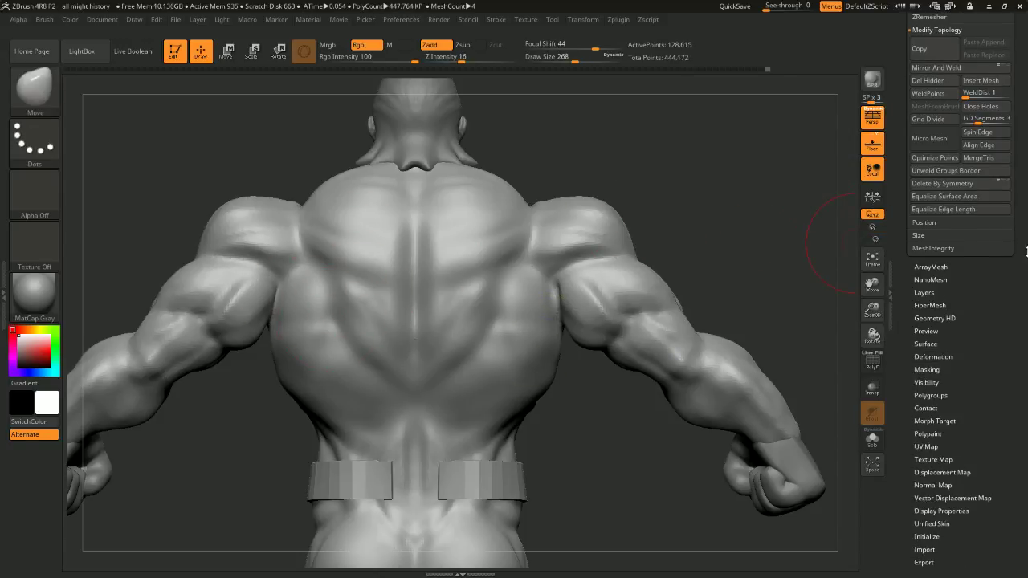
drag(1008, 316, 1008, 314)
click(922, 355)
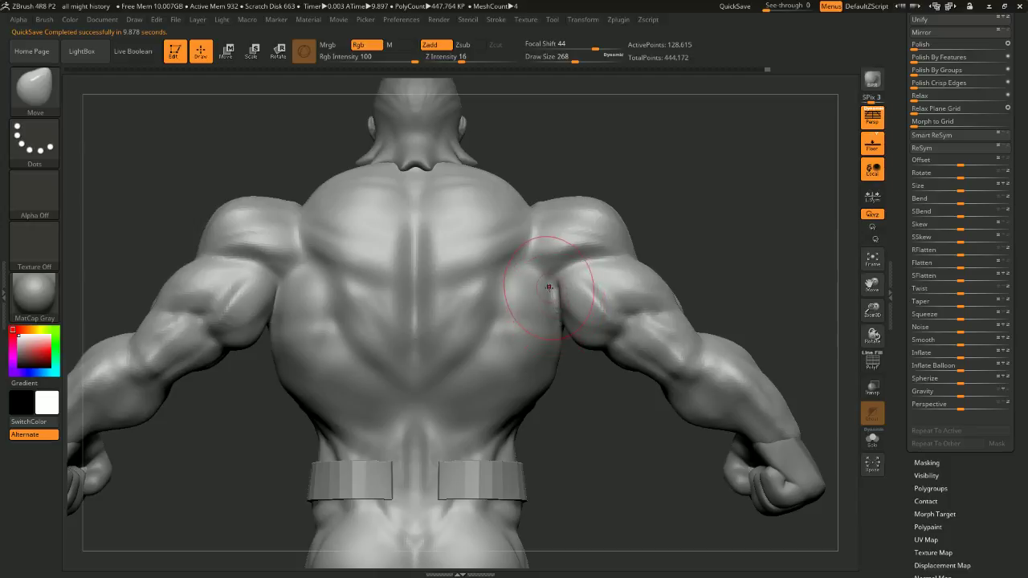
drag(1018, 120, 1017, 204)
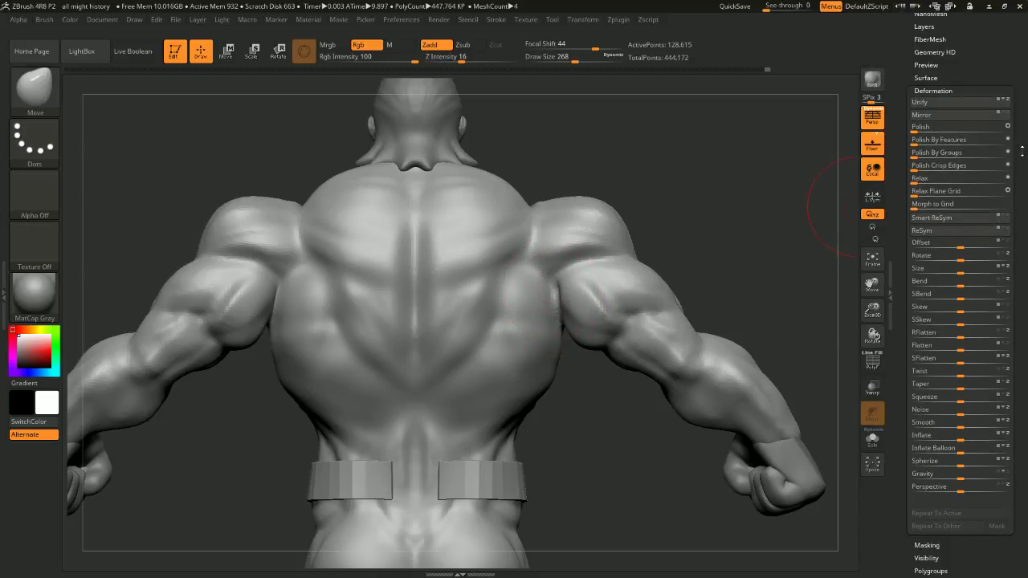
click(940, 120)
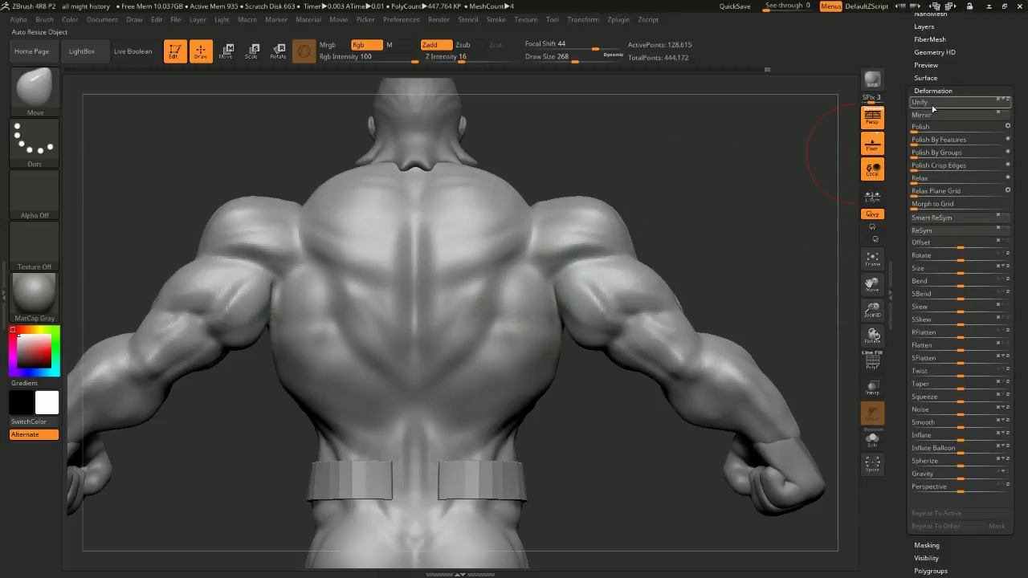
click(943, 120)
click(944, 120)
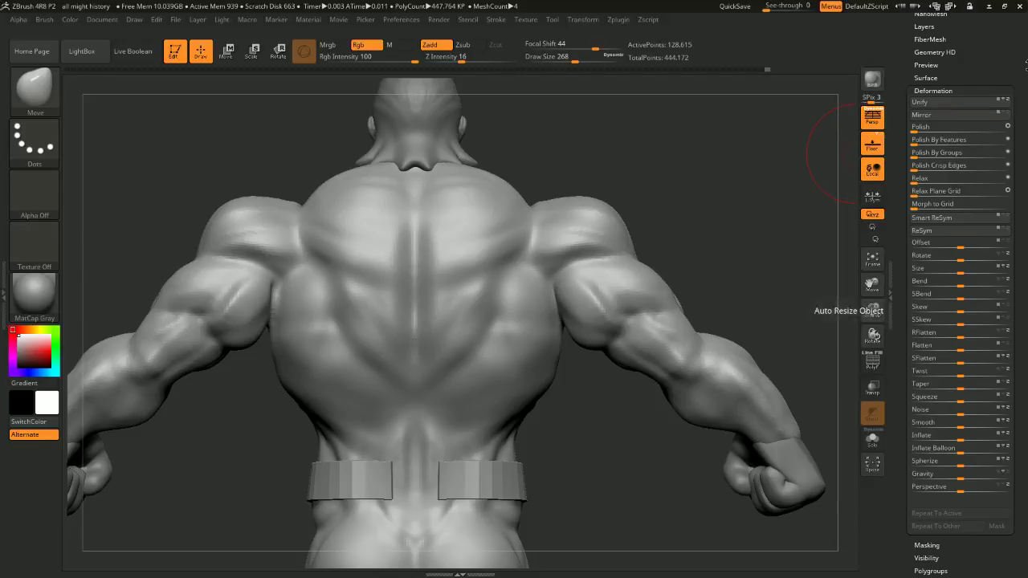
Mirror and weld the body mesh so both halves match, and check it from the front
drag(961, 90, 961, 125)
click(956, 133)
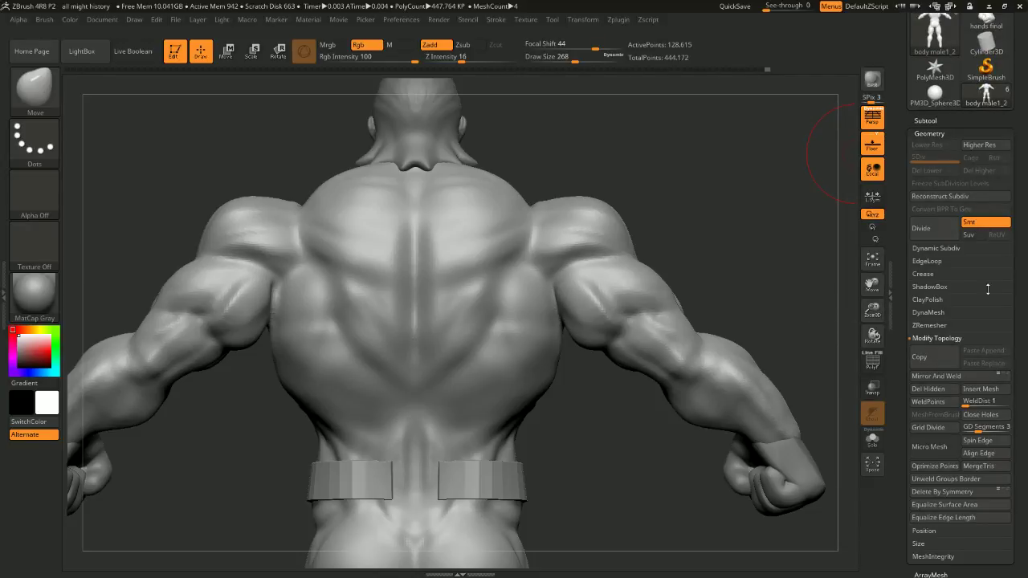
alt+drag(776, 285, 649, 238)
alt+drag(779, 165, 664, 223)
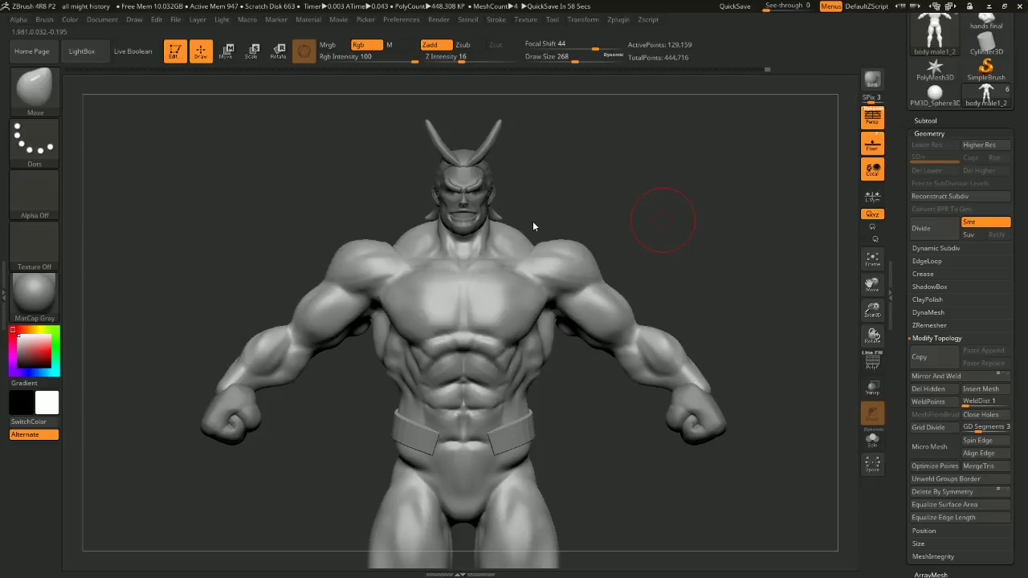
mouse_move(670, 233)
alt+mouse_down()
mouse_move(673, 241)
mouse_move(675, 196)
mouse_move(623, 216)
alt+mouse_up()
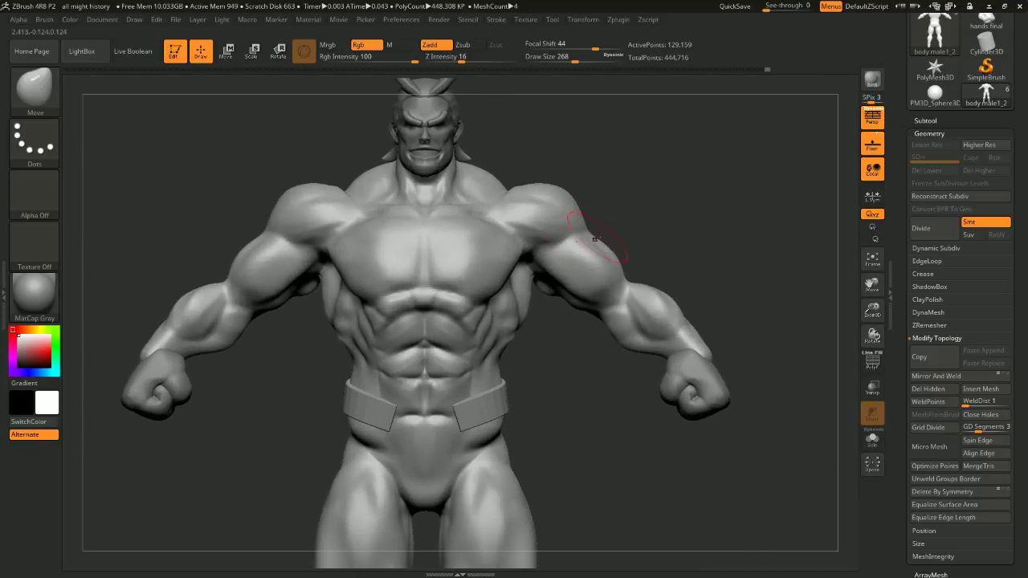
Reshape the shoulders and upper arms from behind with the Move brush at a draw size of 379
mouse_move(542, 335)
mouse_down()
mouse_move(565, 370)
mouse_move(493, 346)
mouse_up()
alt+drag(649, 218, 780, 216)
key(space)
drag(697, 184, 691, 184)
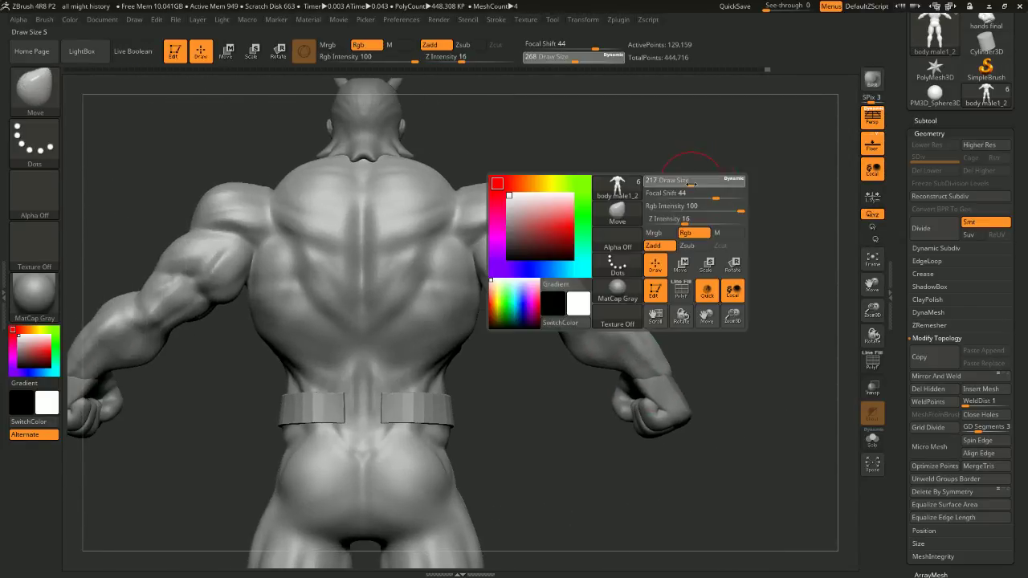
key(space)
drag(659, 135, 664, 135)
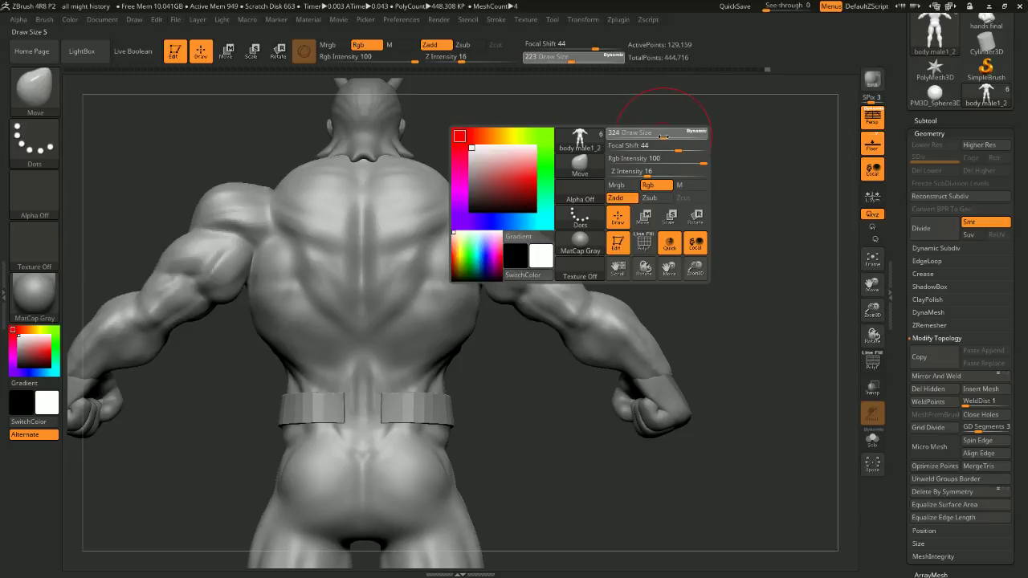
mouse_move(608, 193)
mouse_down()
mouse_move(580, 198)
mouse_move(625, 204)
mouse_up()
key(space)
key(space)
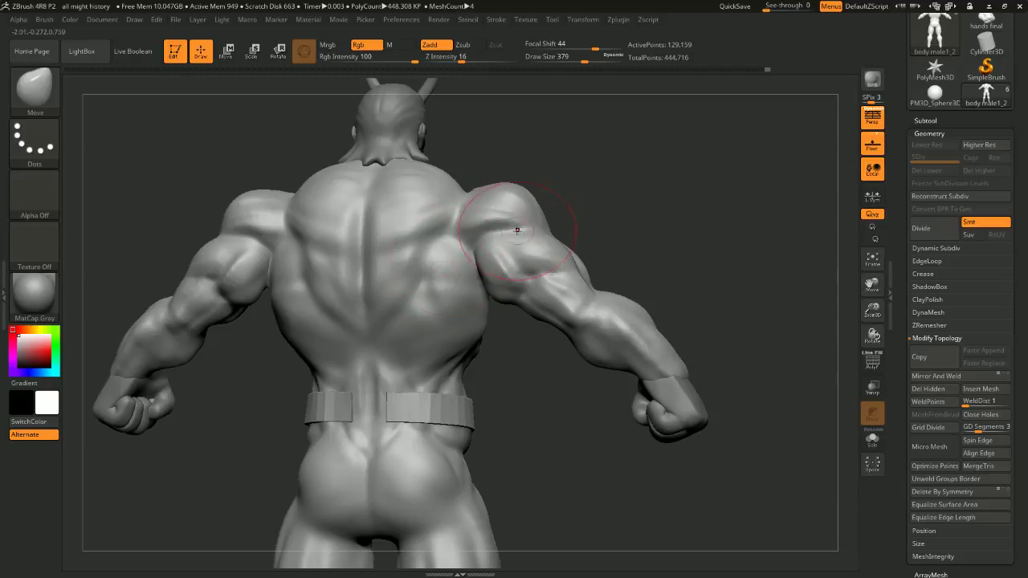
mouse_move(581, 191)
shift+mouse_down()
mouse_move(613, 182)
mouse_move(616, 214)
mouse_move(533, 231)
shift+mouse_up()
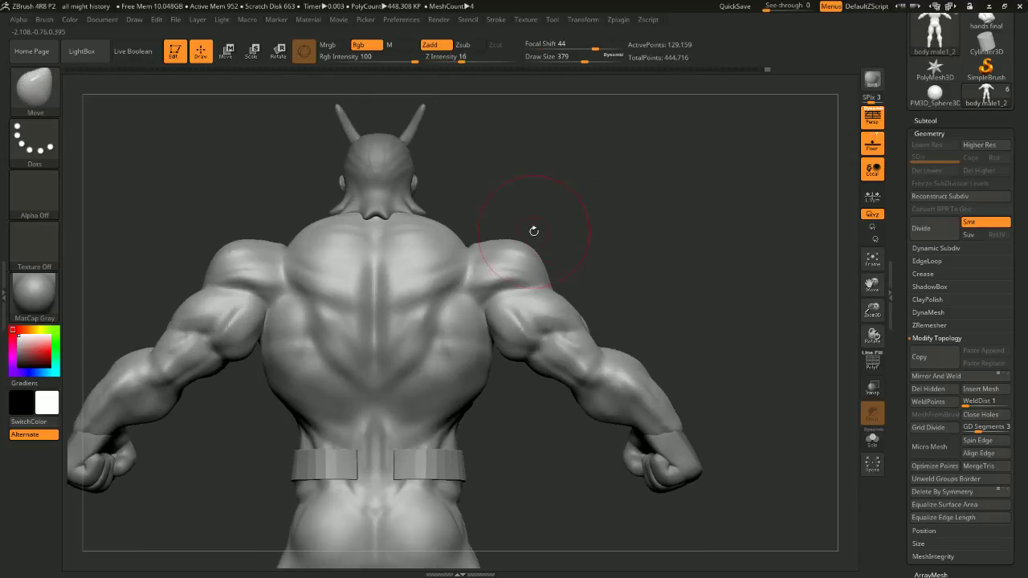
Adjust the shoulder and upper arm contours from the rear and side at a draw size of 351
key(space)
mouse_move(611, 238)
mouse_down()
mouse_move(566, 241)
mouse_move(622, 269)
mouse_move(604, 264)
mouse_move(608, 255)
mouse_move(536, 249)
mouse_up()
key(space)
key(space)
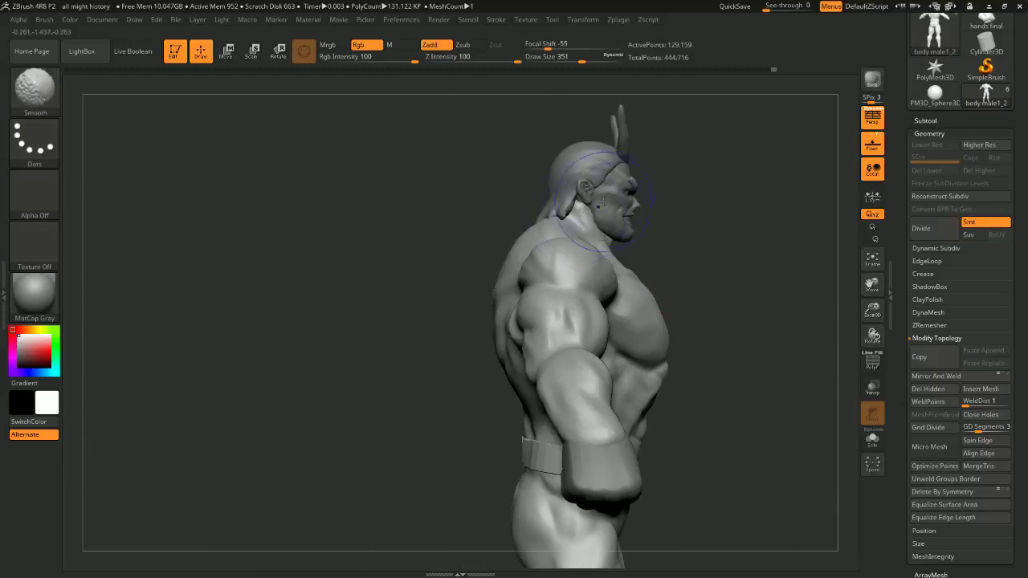
shift+drag(689, 217, 619, 209)
mouse_move(544, 208)
alt+mouse_down()
mouse_move(429, 232)
mouse_move(487, 241)
mouse_move(477, 234)
mouse_move(490, 217)
alt+mouse_up()
Refine the shoulder silhouette from the front with the Move brush at a draw size of 415
key(space)
key(space)
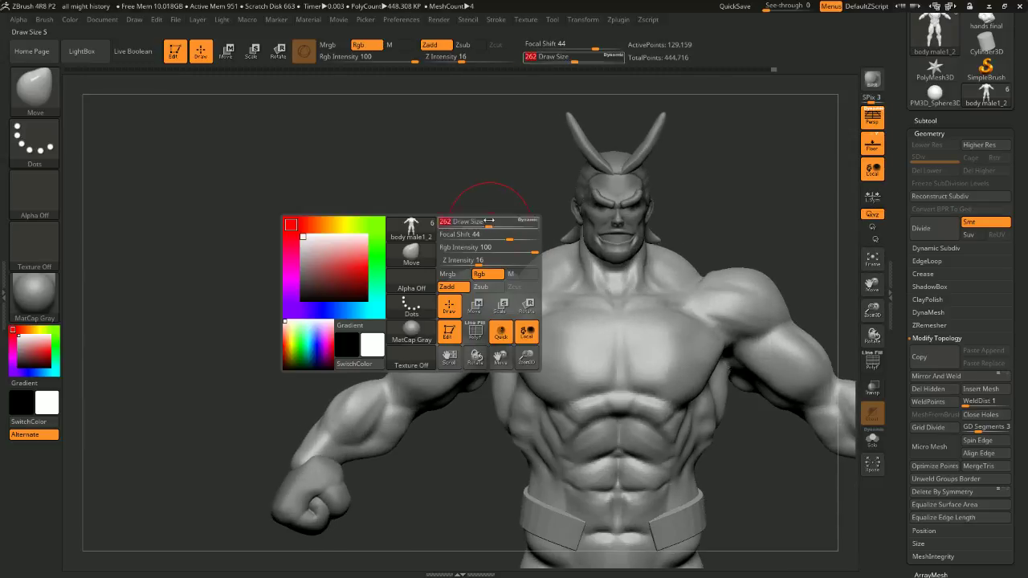
mouse_move(496, 255)
mouse_down()
mouse_move(493, 264)
mouse_move(473, 222)
mouse_move(482, 219)
mouse_up()
key(space)
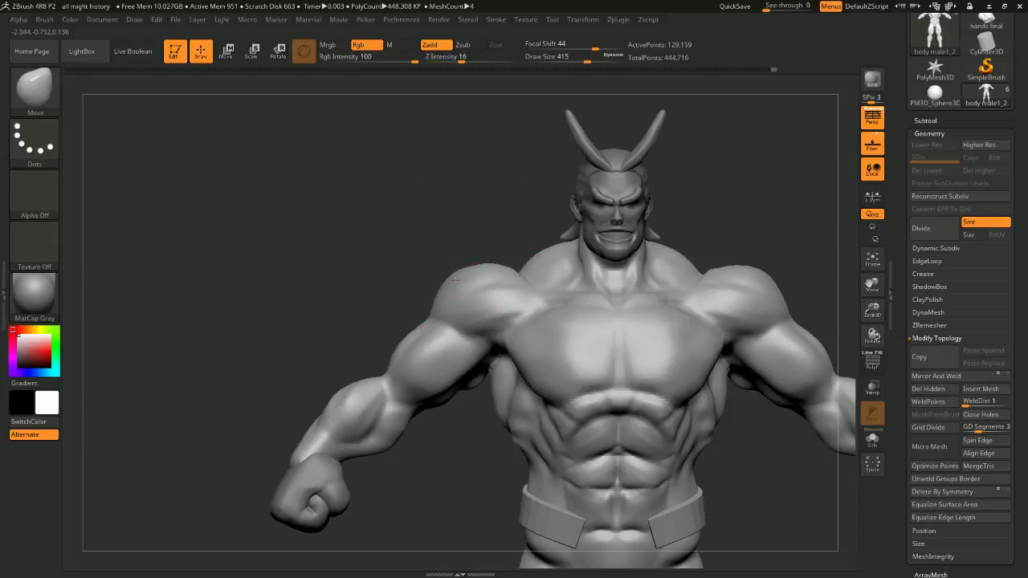
key(shift)
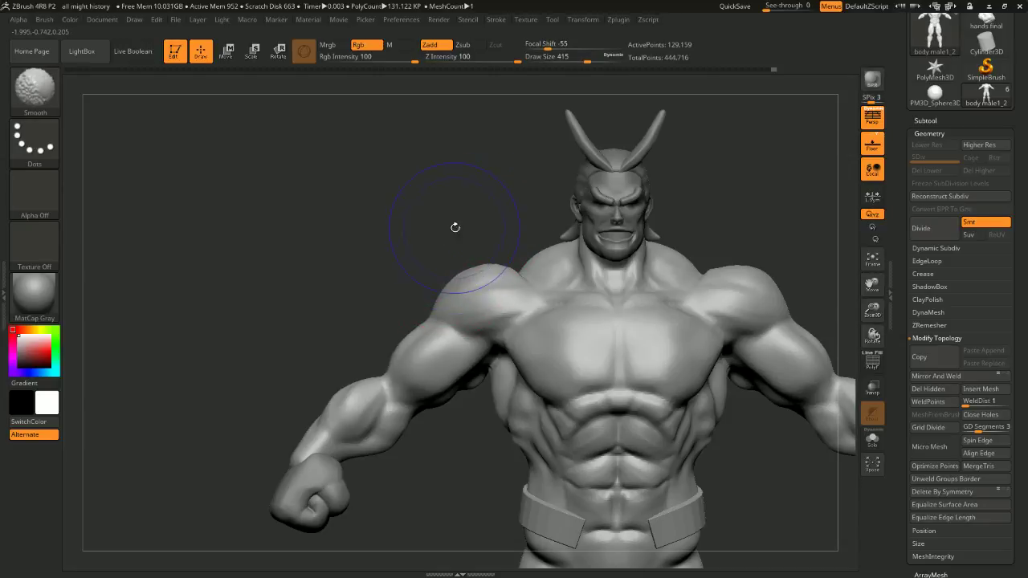
Shape the underarm area beside the torso with the Move brush at a focal shift of 10 and draw sizes of 192 and 268
alt+drag(483, 234, 473, 201)
mouse_move(450, 424)
alt+mouse_down()
mouse_move(442, 387)
mouse_move(429, 405)
mouse_move(437, 391)
mouse_move(418, 391)
alt+mouse_up()
key(space)
key(shift)
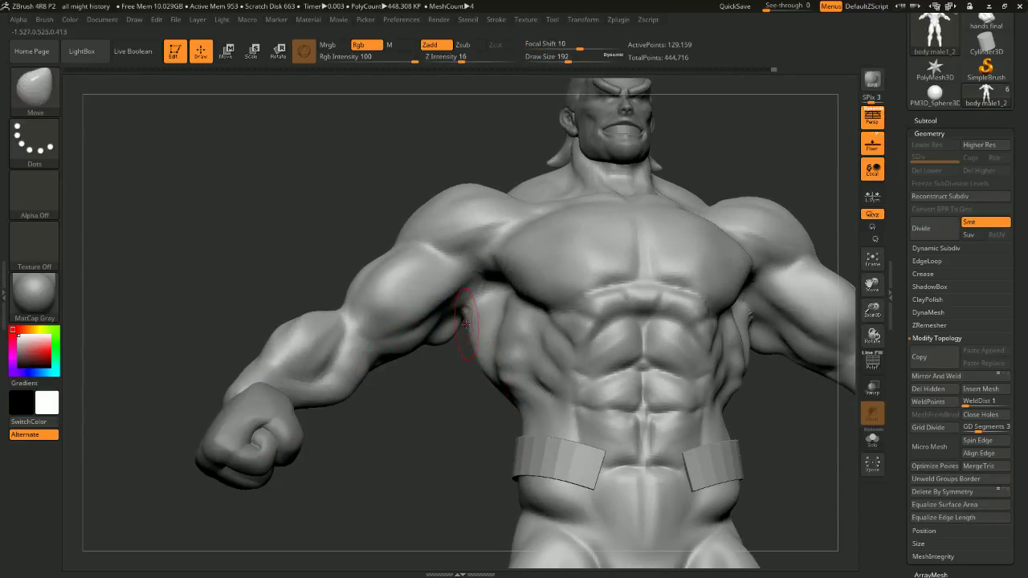
mouse_move(443, 431)
mouse_down()
mouse_move(452, 407)
mouse_move(448, 414)
mouse_up()
key(space)
drag(444, 389, 496, 286)
mouse_move(447, 369)
mouse_down()
mouse_move(416, 419)
mouse_move(440, 419)
mouse_up()
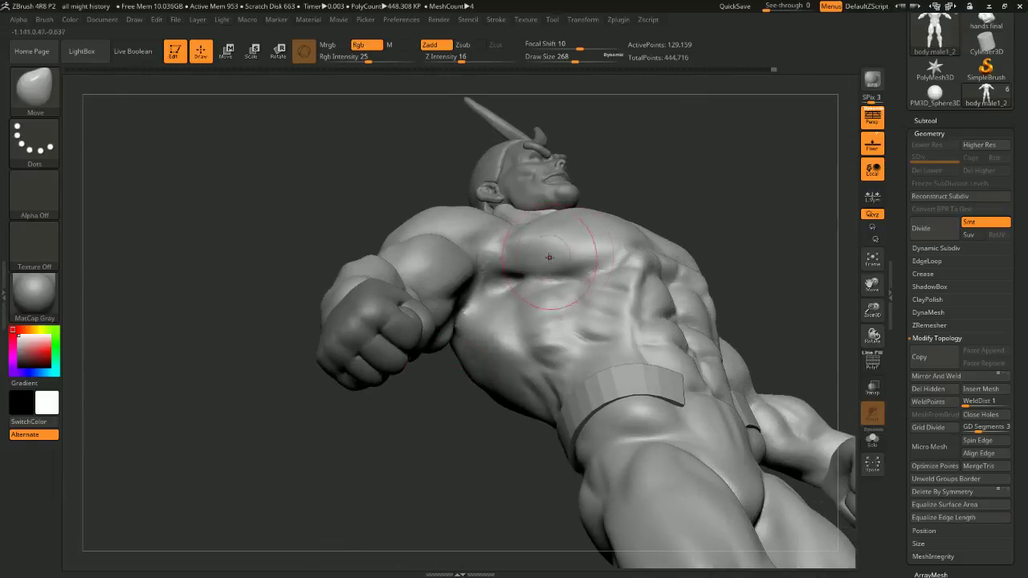
Refine and smooth the armpit between the upper arm and ribcage at a draw size of 158
key(space)
key(shift)
mouse_move(463, 418)
mouse_down()
mouse_move(425, 437)
mouse_move(423, 466)
mouse_move(414, 427)
mouse_move(418, 471)
mouse_move(435, 380)
mouse_move(467, 311)
mouse_up()
key(shift)
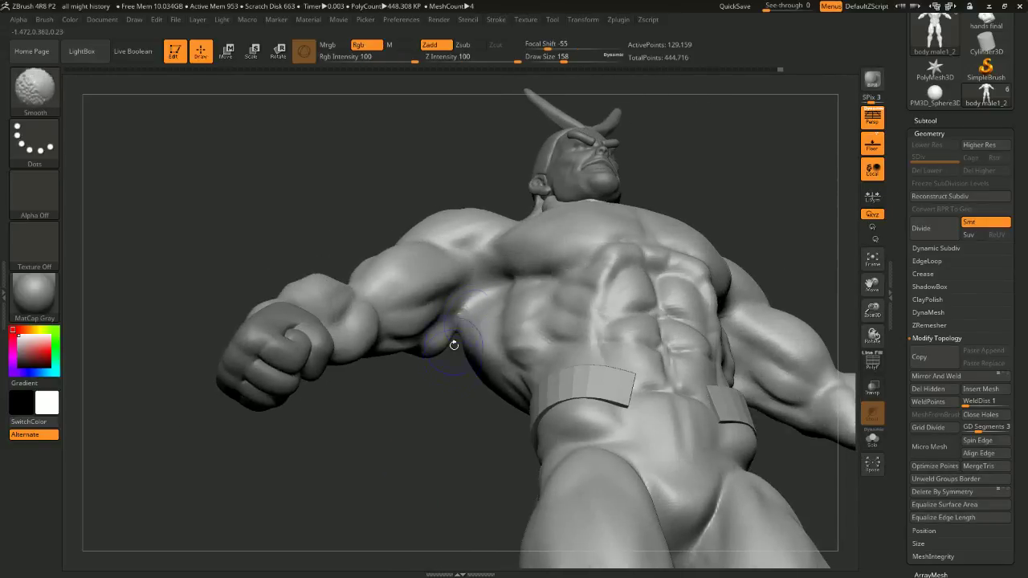
shift+drag(438, 421, 413, 477)
key(w)
alt+drag(422, 426, 417, 416)
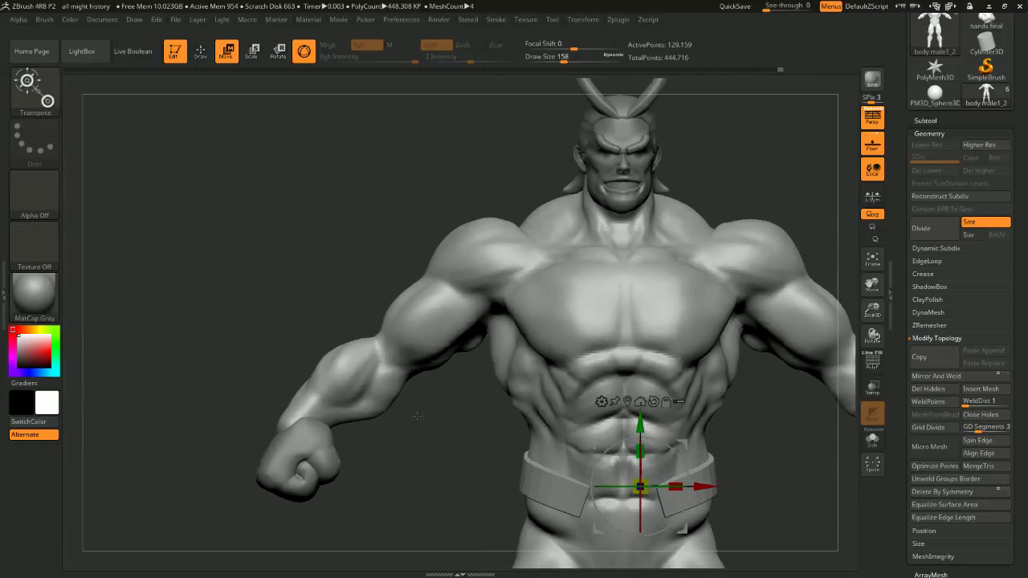
click(207, 61)
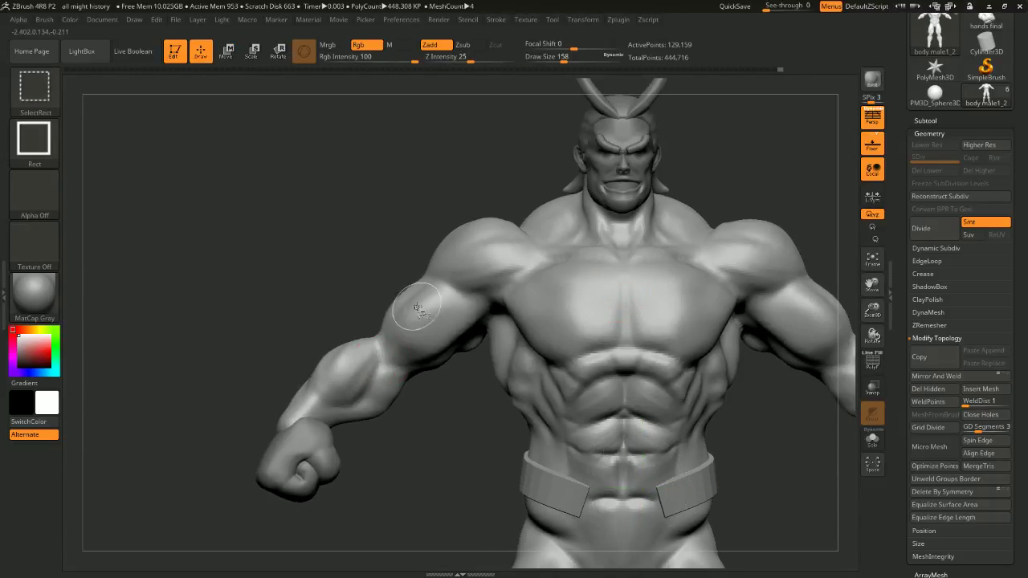
Hide the arm geometry of the body and the separate hands subtool to expose the armpit
ctrl+shift+click(417, 316)
ctrl+shift+click(420, 325)
ctrl+shift+click(356, 388)
mouse_move(357, 388)
mouse_down()
mouse_move(603, 323)
mouse_move(597, 301)
mouse_move(624, 287)
mouse_move(647, 221)
mouse_move(638, 182)
mouse_move(711, 156)
mouse_move(696, 158)
mouse_move(726, 163)
mouse_move(725, 174)
mouse_move(703, 144)
mouse_move(666, 250)
mouse_move(680, 279)
mouse_move(521, 342)
mouse_up()
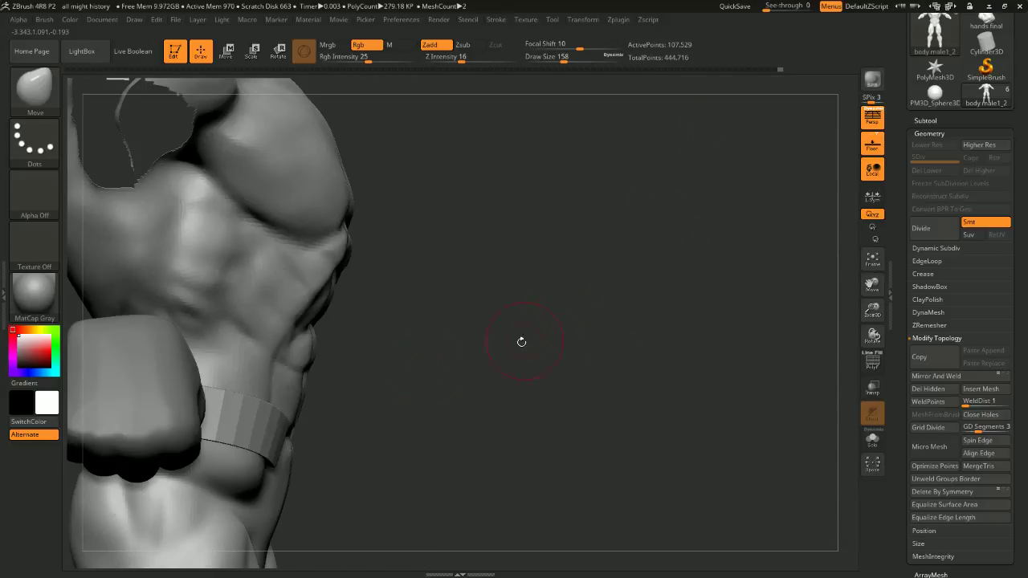
alt+drag(423, 327, 455, 305)
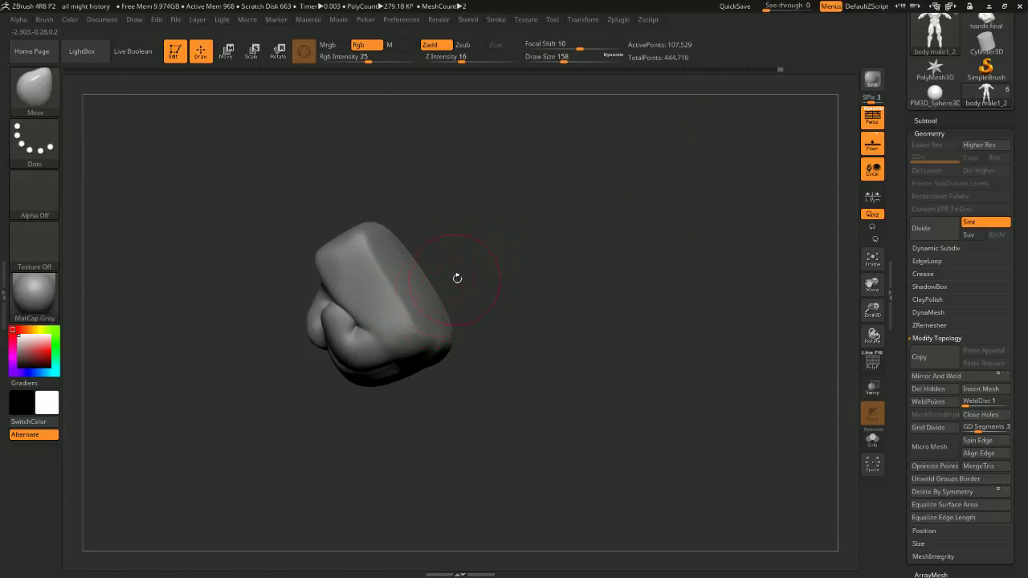
click(931, 122)
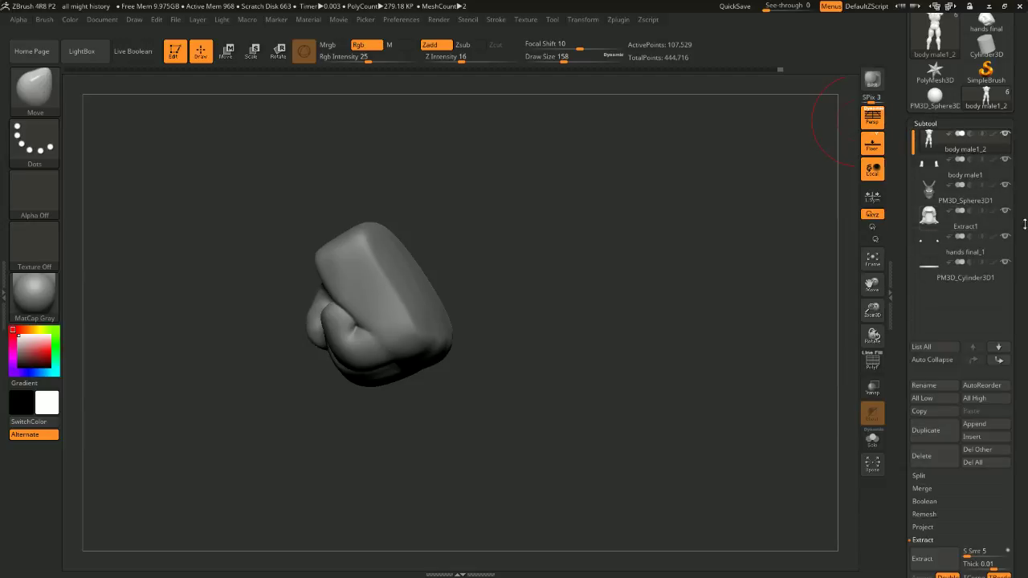
click(1006, 237)
drag(763, 292, 412, 308)
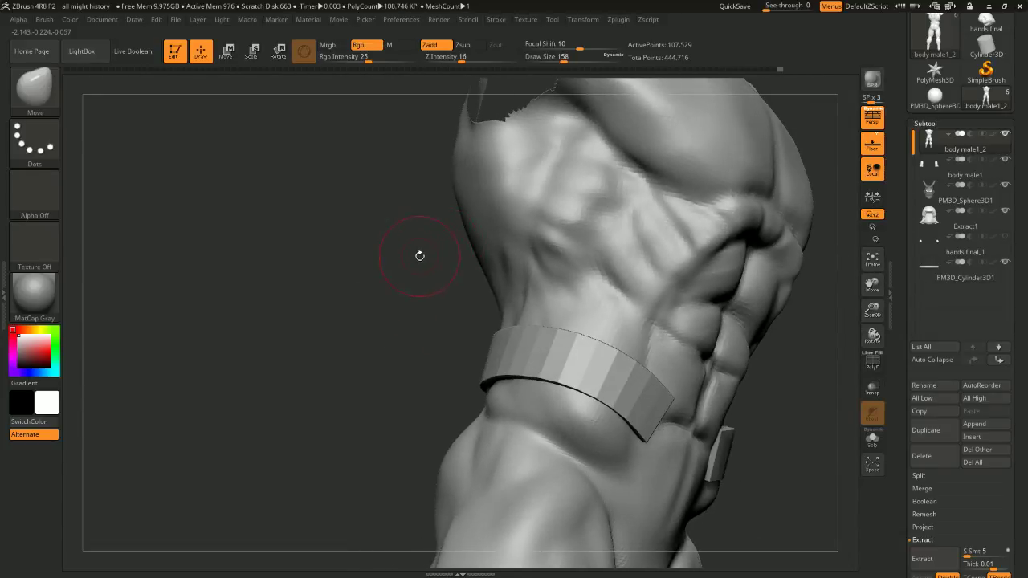
Build up the torso surface around the exposed armpit with the ClayBuildup brush at a draw size of 228
key(b)
key(c)
key(b)
key(space)
drag(416, 235, 455, 184)
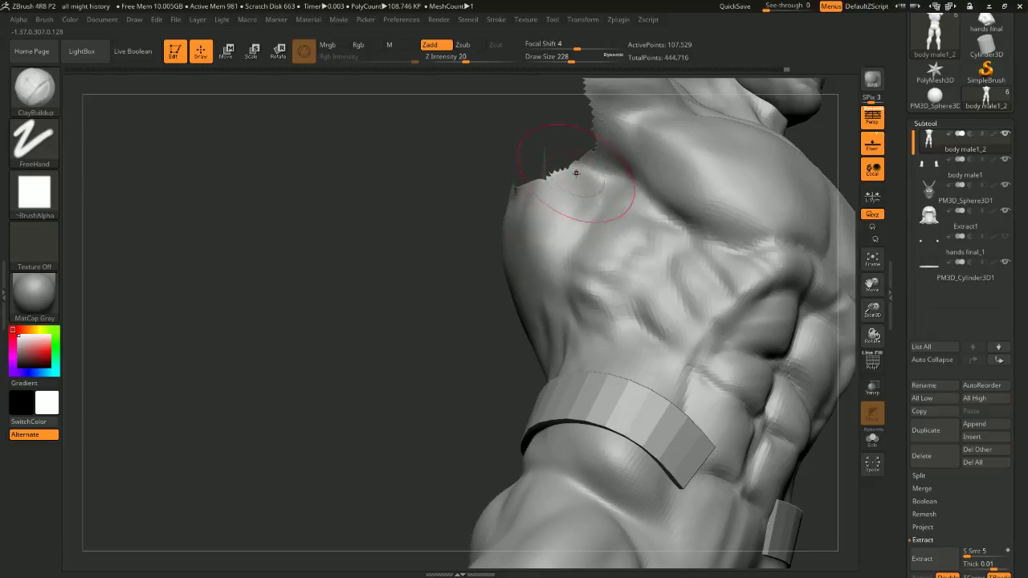
drag(576, 172, 554, 167)
drag(462, 286, 487, 252)
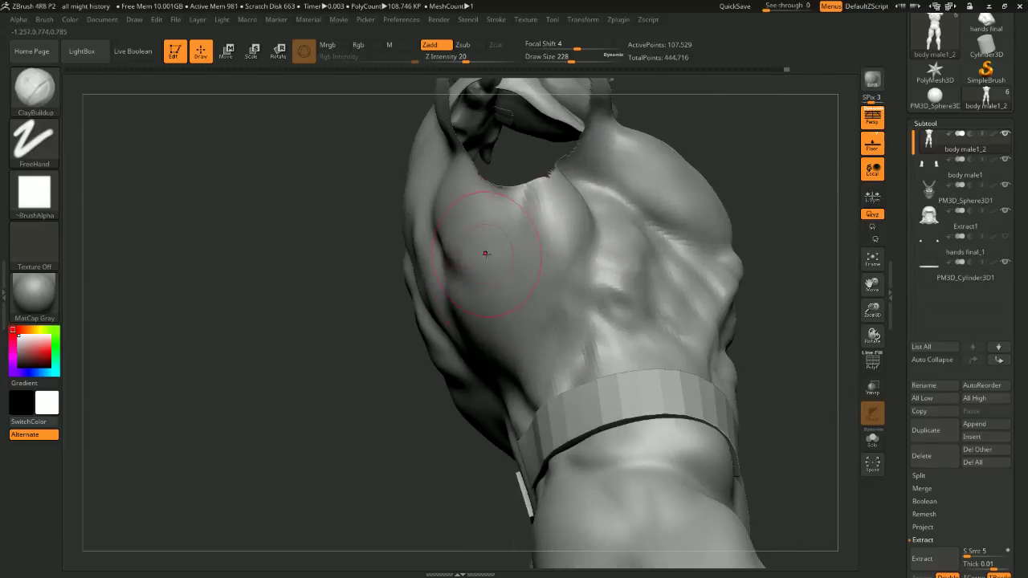
drag(387, 255, 344, 283)
drag(413, 302, 505, 196)
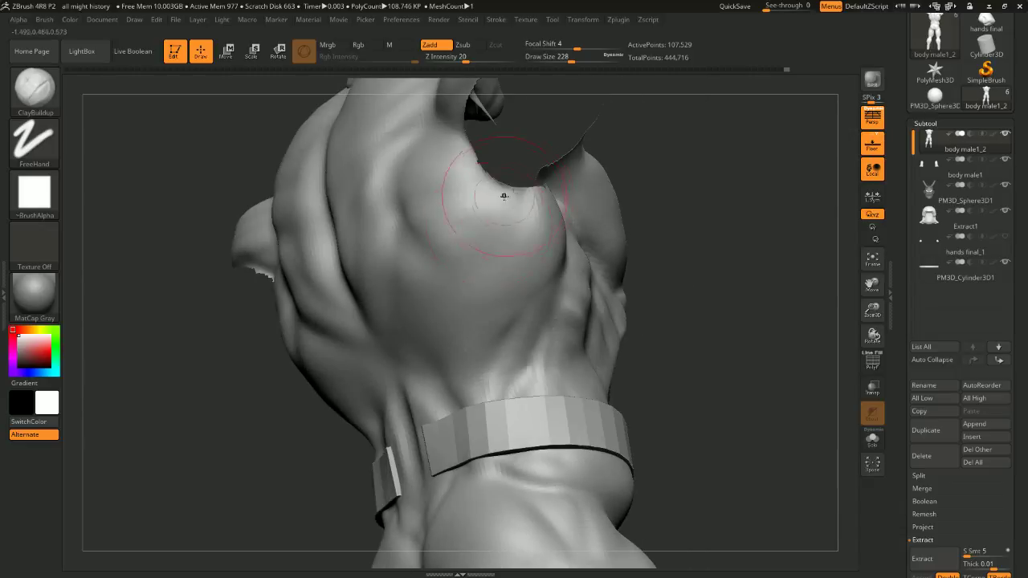
drag(627, 201, 667, 196)
Unhide the arms, try to smooth the ragged armpit edge, and undo the last change
drag(787, 218, 402, 312)
ctrl+shift+click(391, 317)
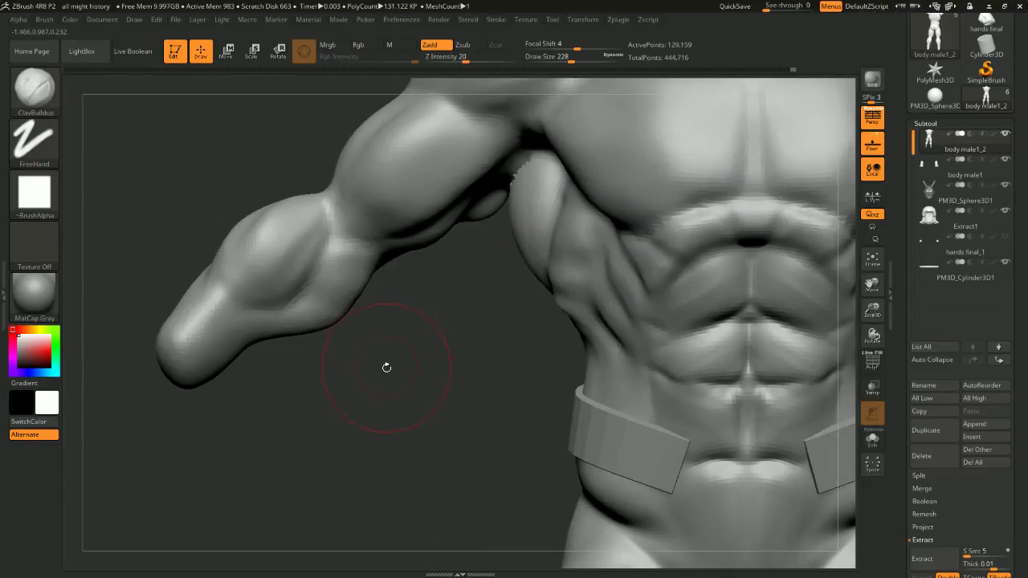
key(shift)
drag(442, 358, 514, 302)
key(shift)
key(ctrl+z)
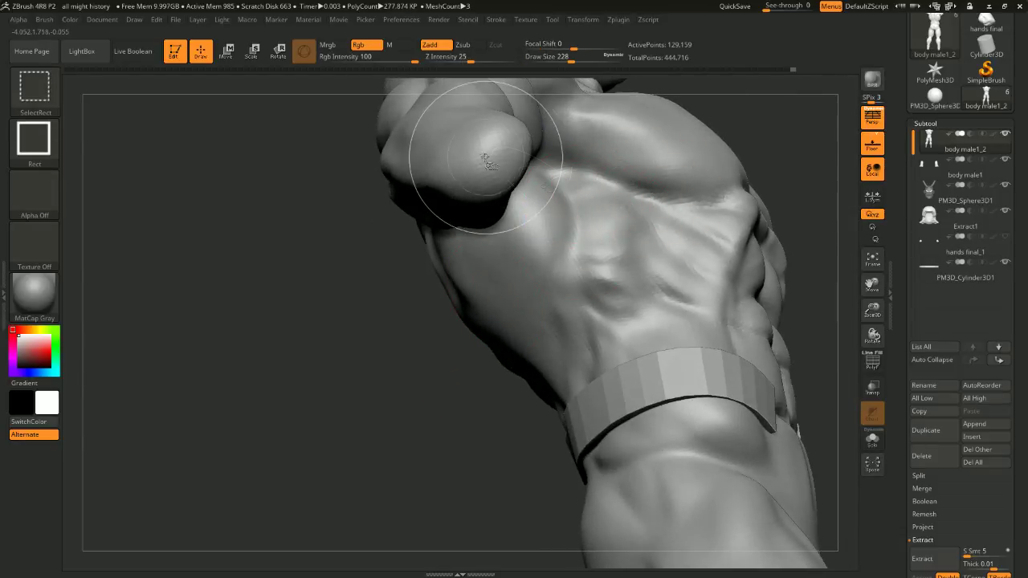
Hide the body's upper-arm geometry again to expose the armpit and the side of the ribcage
ctrl+shift+click(488, 145)
ctrl+shift+click(493, 121)
ctrl+shift+click(495, 121)
mouse_move(402, 293)
alt+mouse_down()
mouse_move(388, 328)
mouse_move(379, 320)
alt+mouse_up()
Build up the side rib muscles below the armpit with the ClayBuildup brush at a draw size of 132
key(space)
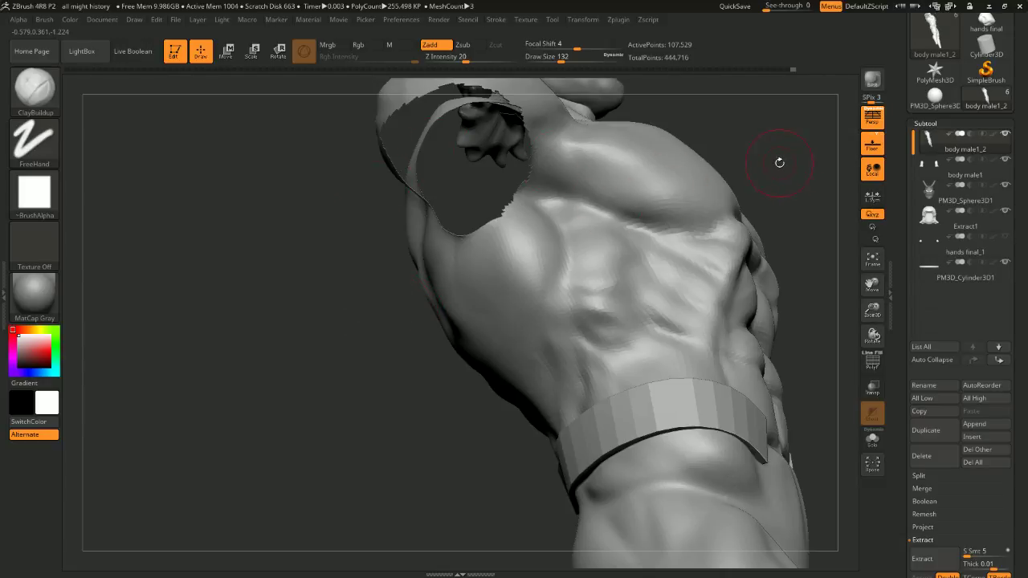
mouse_move(780, 162)
mouse_down()
mouse_move(592, 163)
mouse_move(630, 178)
mouse_move(617, 177)
mouse_up()
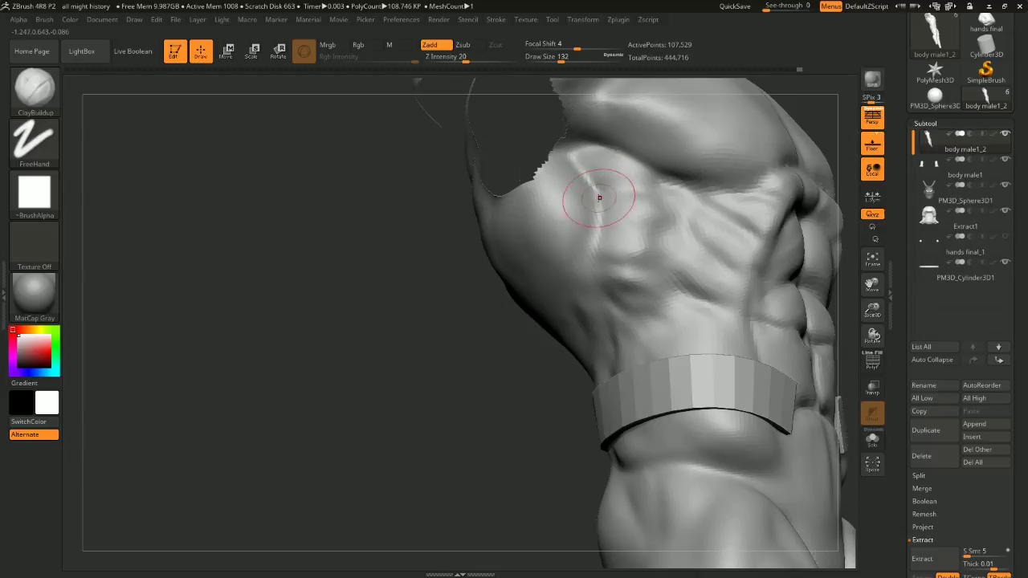
drag(450, 293, 474, 297)
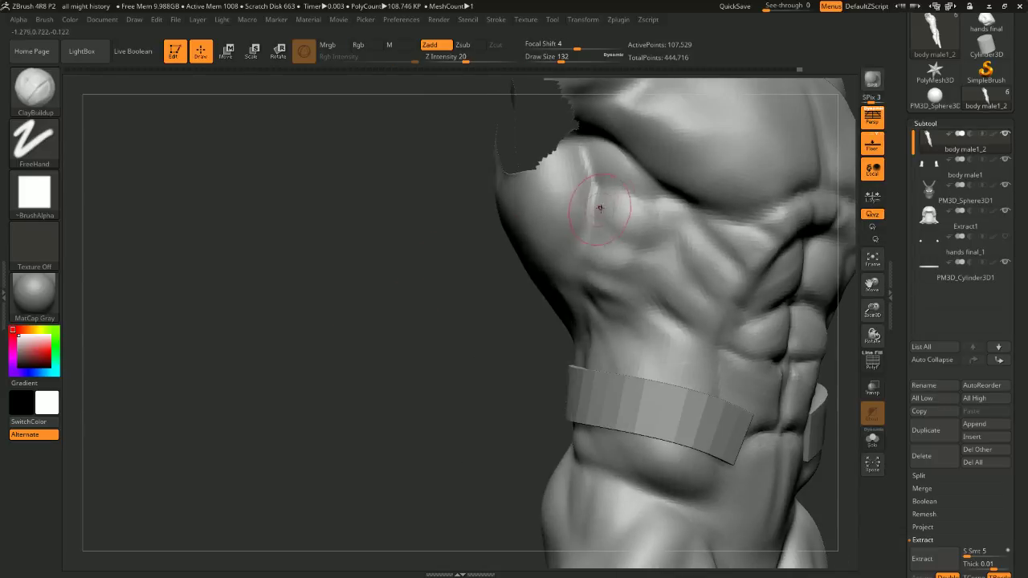
mouse_move(600, 180)
mouse_down()
mouse_move(632, 214)
mouse_move(605, 165)
mouse_move(621, 169)
mouse_up()
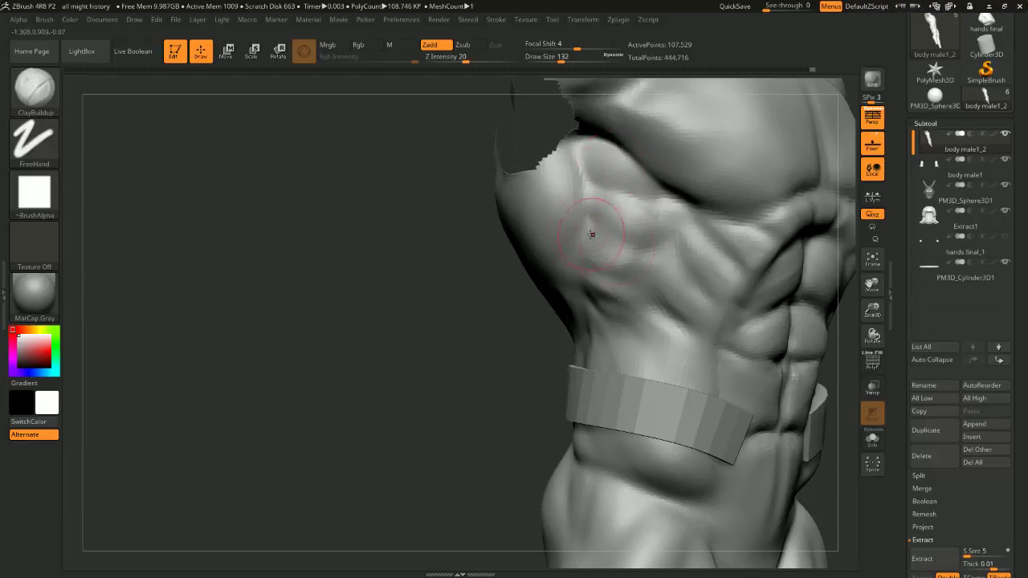
drag(427, 340, 448, 294)
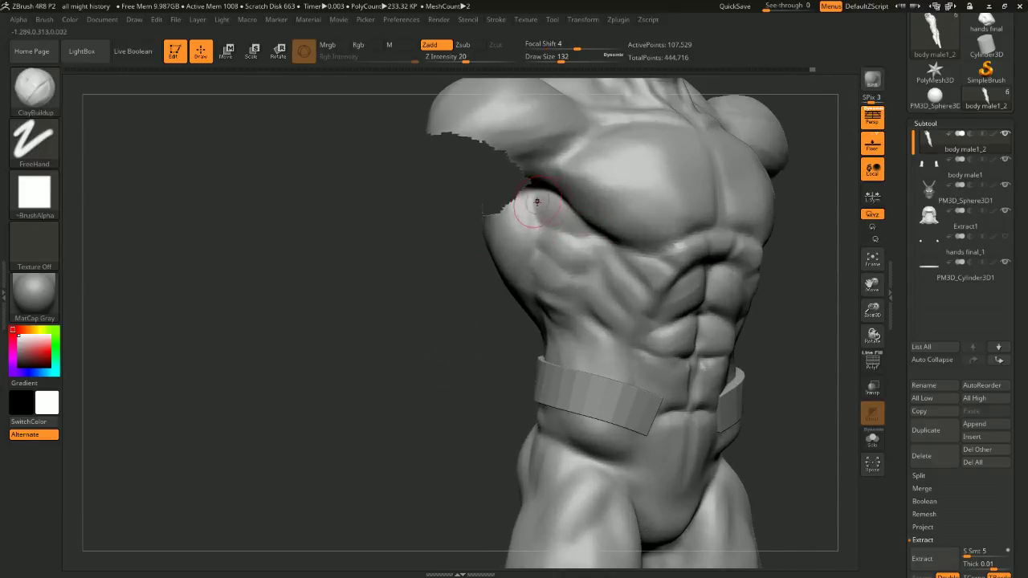
drag(536, 230, 591, 269)
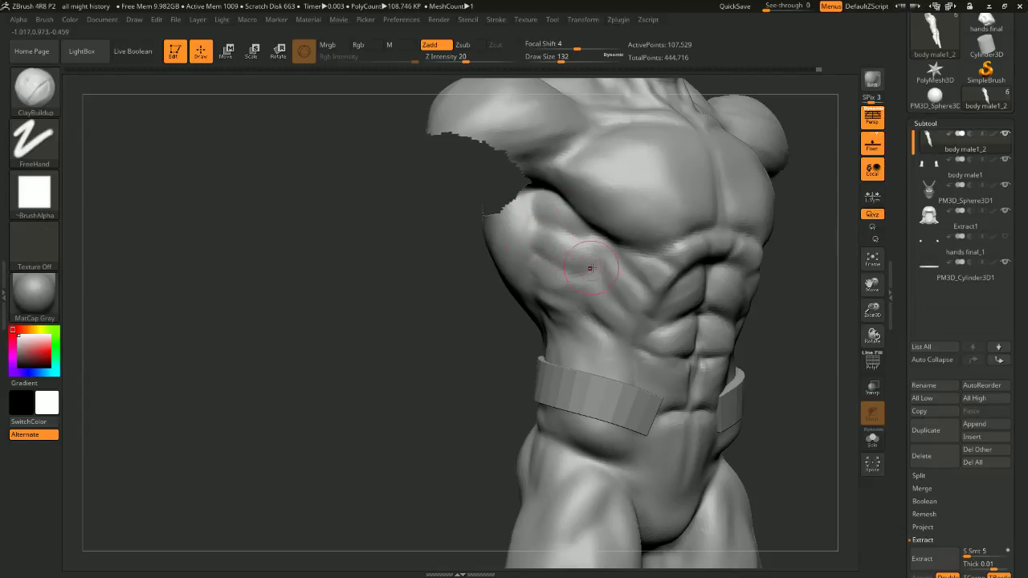
mouse_move(466, 346)
mouse_down()
mouse_move(562, 350)
mouse_move(458, 342)
mouse_move(373, 356)
mouse_move(458, 309)
mouse_up()
Refine and smooth the lower rib muscles along the side of the torso at a draw size of 90
key(space)
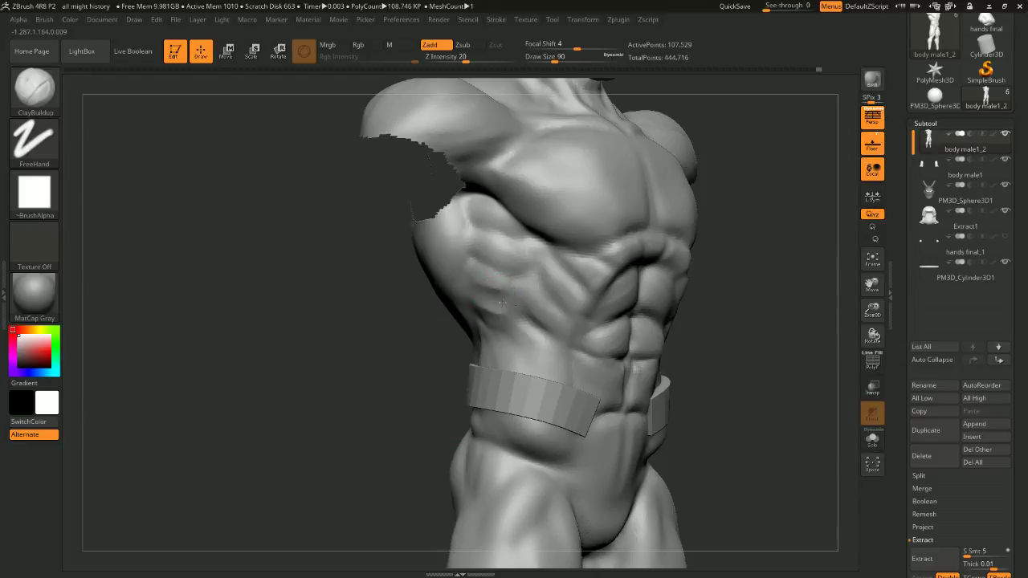
key(shift)
drag(426, 319, 471, 287)
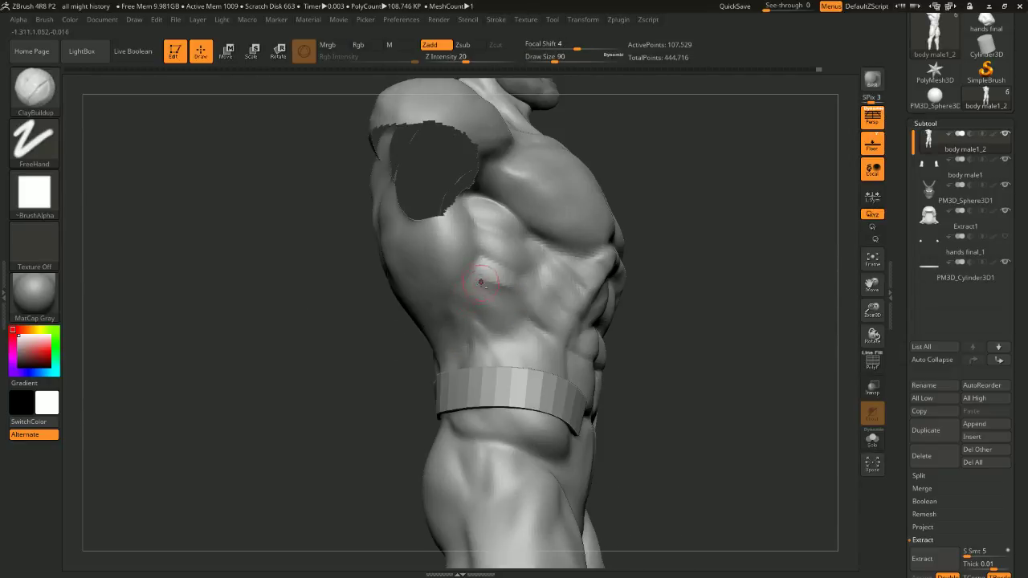
key(shift)
shift+drag(506, 323, 502, 327)
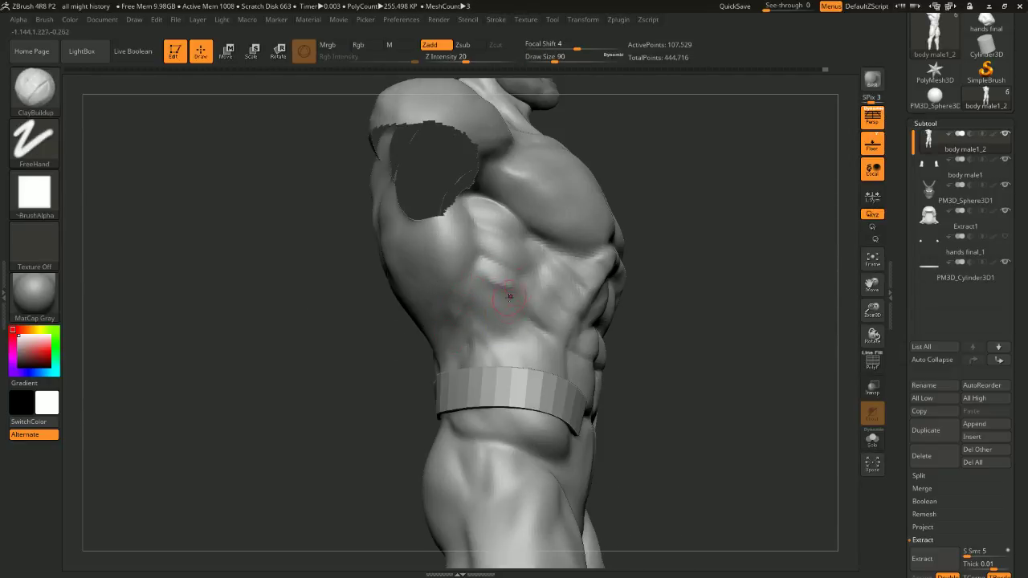
drag(691, 298, 631, 299)
mouse_move(375, 363)
alt+mouse_down()
mouse_move(354, 375)
mouse_move(460, 309)
alt+mouse_up()
key(shift)
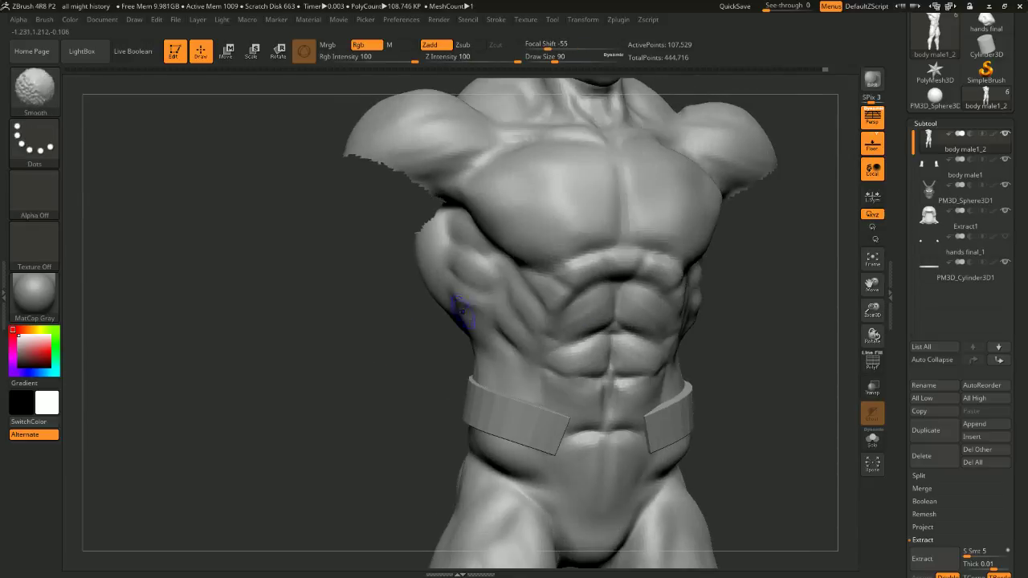
Unhide the arms and view the whole upper body straight from the front
shift+drag(374, 362, 257, 342)
ctrl+shift+click(647, 297)
mouse_move(689, 248)
shift+mouse_down()
mouse_move(710, 273)
mouse_move(698, 223)
mouse_move(752, 233)
mouse_move(757, 189)
mouse_move(697, 224)
mouse_move(723, 223)
mouse_move(716, 252)
mouse_move(698, 228)
mouse_move(748, 196)
mouse_move(779, 121)
mouse_move(706, 207)
shift+mouse_up()
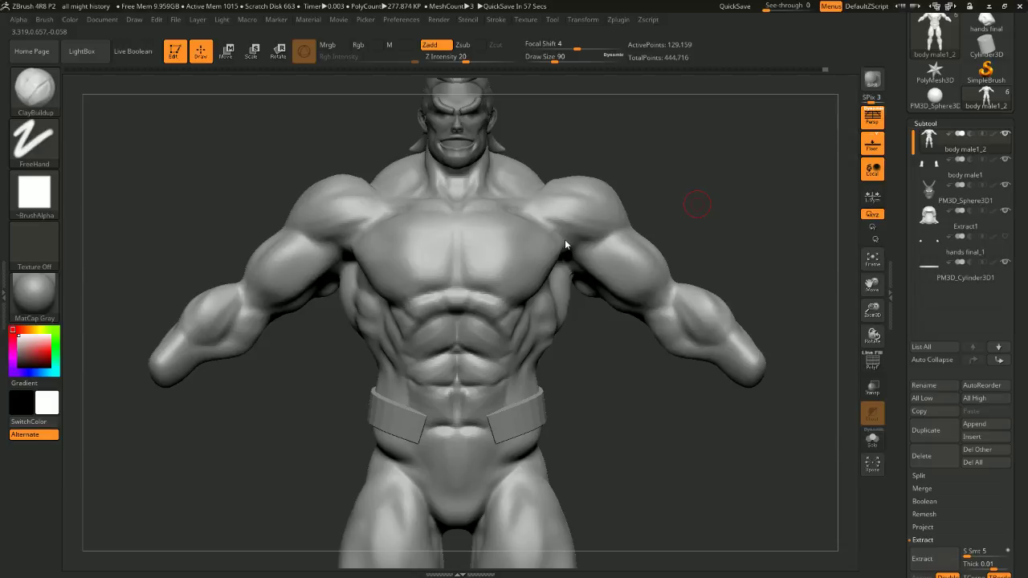
Save the project as all might history
drag(170, 217, 161, 194)
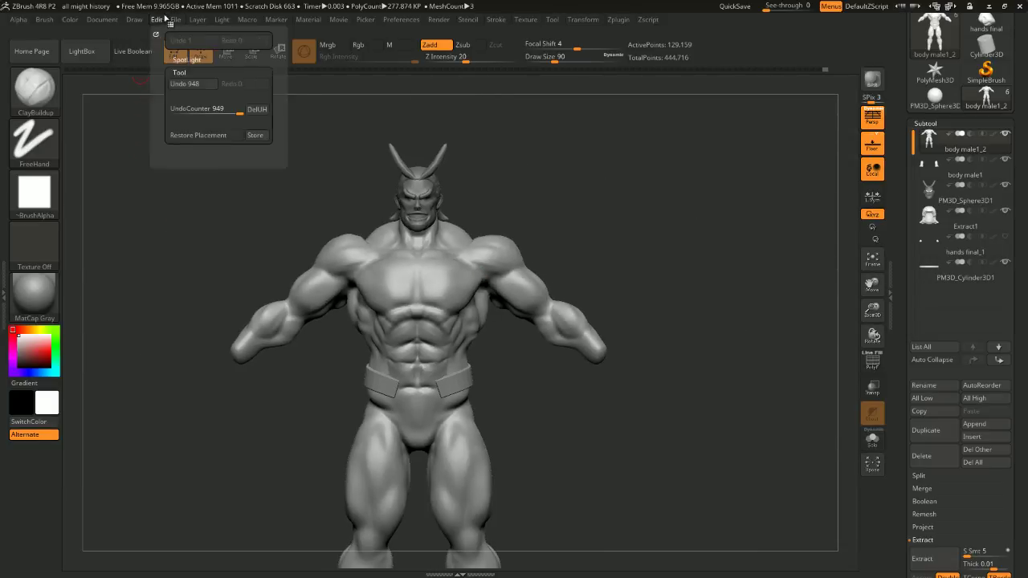
mouse_move(176, 24)
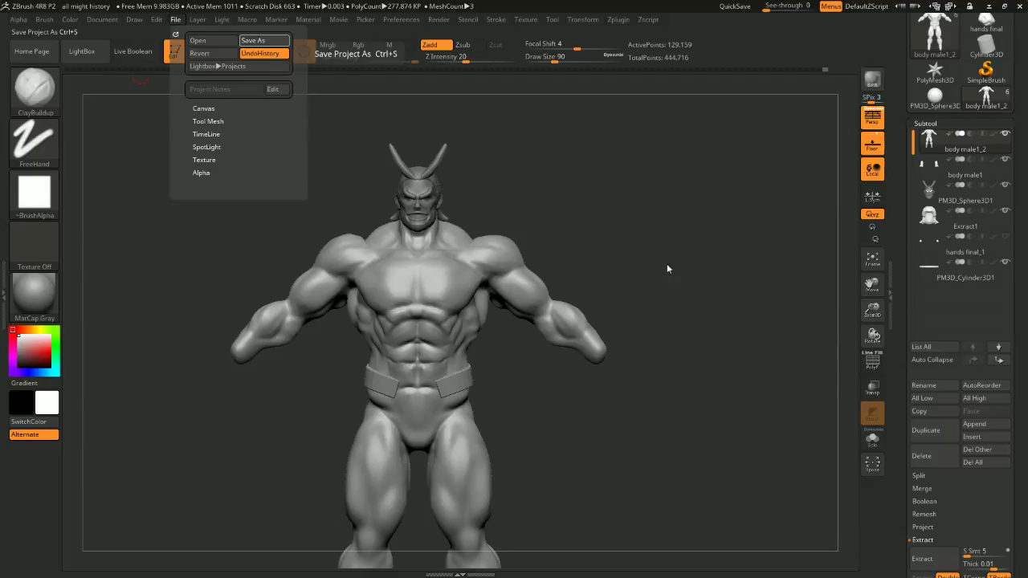
key(ctrl+s)
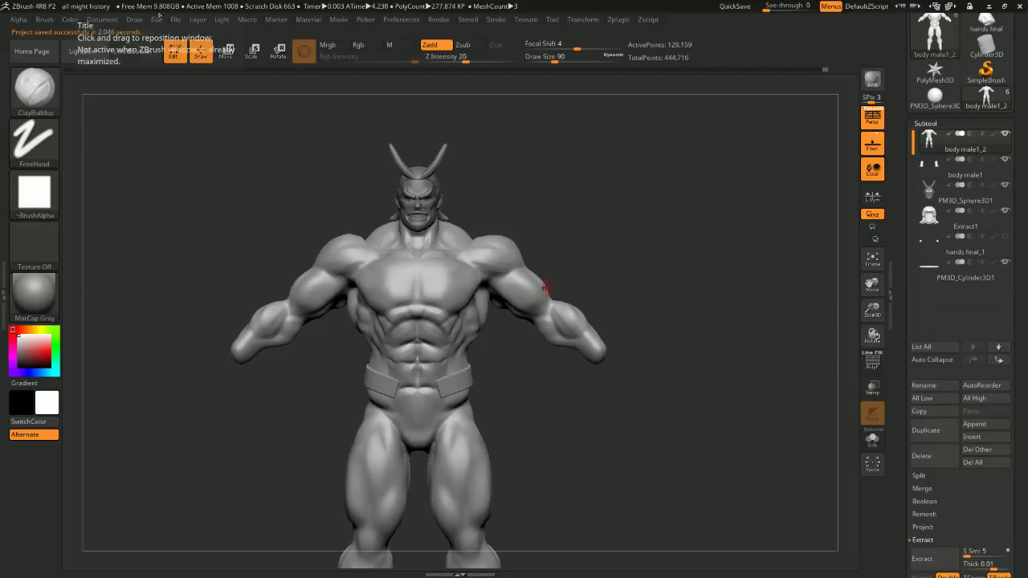
Open the ochaco form 2 history project and view the female character
click(175, 19)
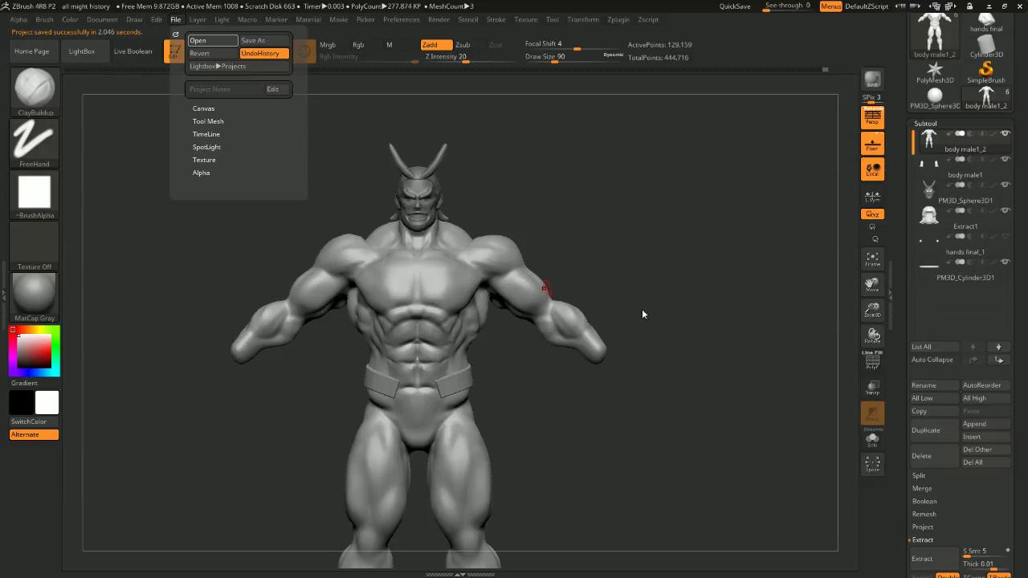
click(536, 292)
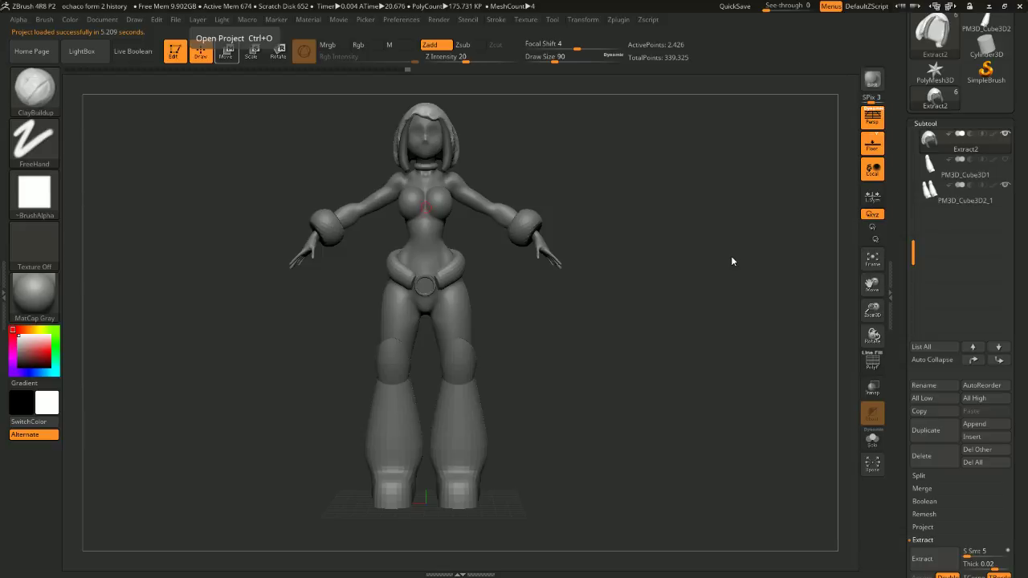
drag(626, 209, 381, 143)
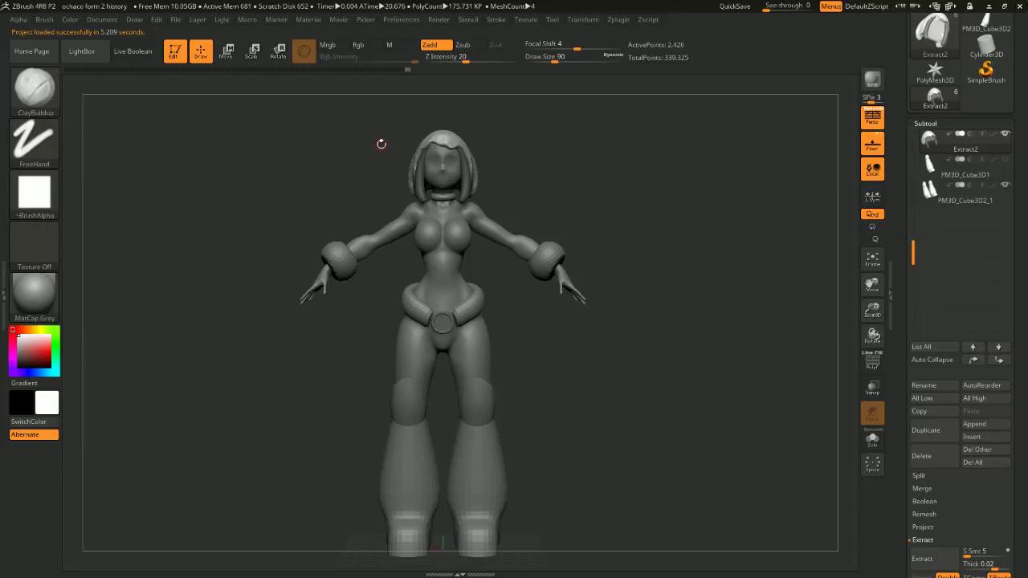
Open the recent ochaco form 4 history project and view the character from several angles
click(82, 51)
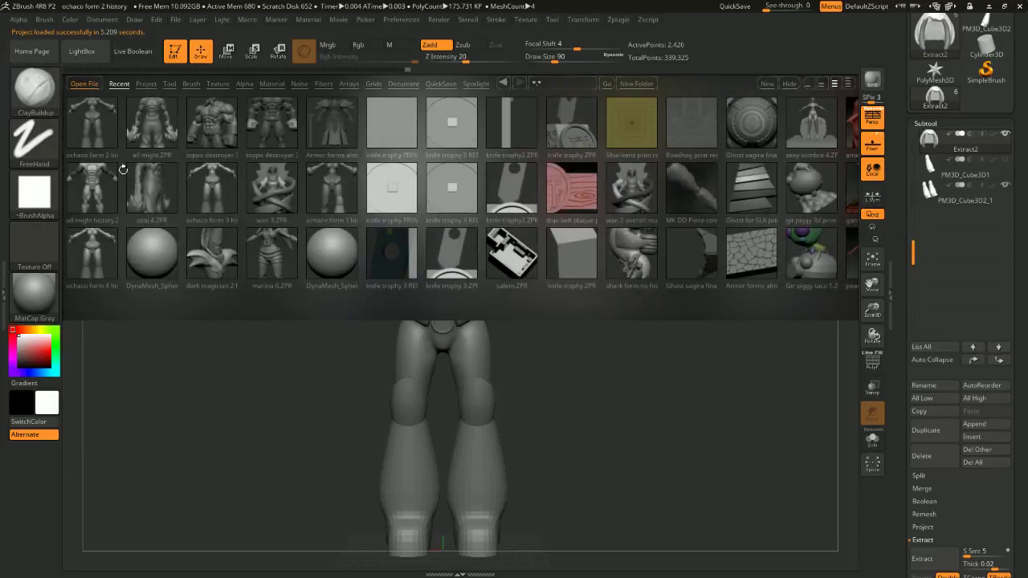
double_click(85, 252)
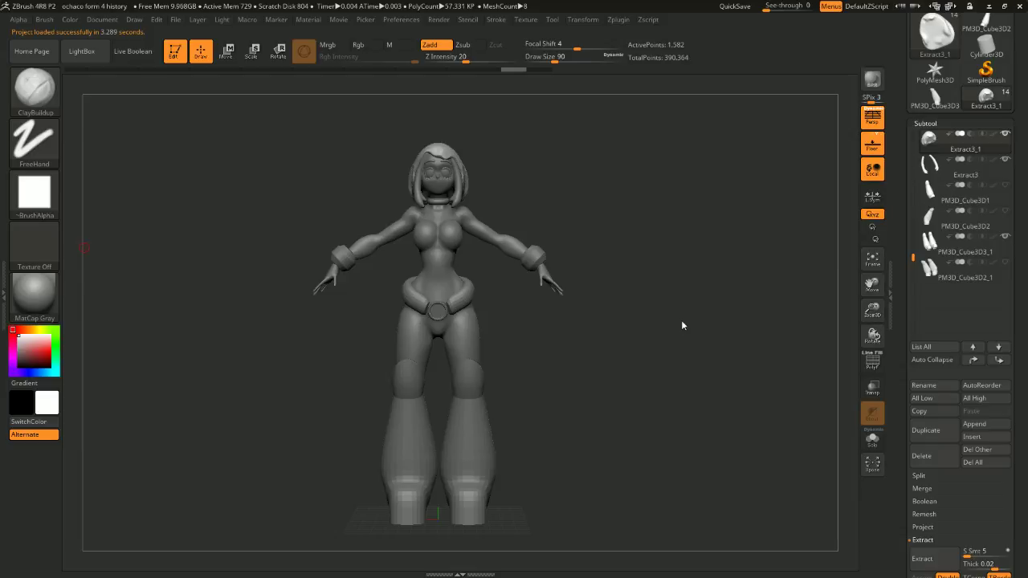
mouse_move(601, 278)
mouse_down()
mouse_move(634, 257)
mouse_move(662, 279)
mouse_move(714, 266)
mouse_move(711, 232)
mouse_move(613, 252)
mouse_move(673, 232)
mouse_move(707, 255)
mouse_move(689, 266)
mouse_move(660, 231)
mouse_move(704, 237)
mouse_move(682, 223)
mouse_move(687, 264)
mouse_move(707, 259)
mouse_move(730, 243)
mouse_move(712, 248)
mouse_move(712, 191)
mouse_move(689, 252)
mouse_move(732, 240)
mouse_move(723, 284)
mouse_move(727, 234)
mouse_move(701, 268)
mouse_up()
drag(719, 225, 674, 166)
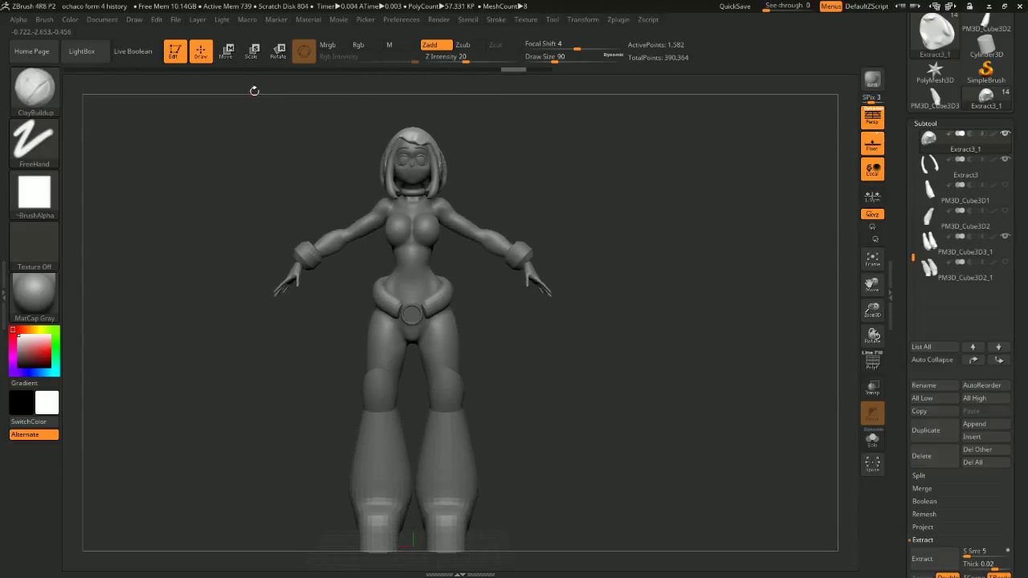
Reopen the all might history project from the recent files
click(86, 54)
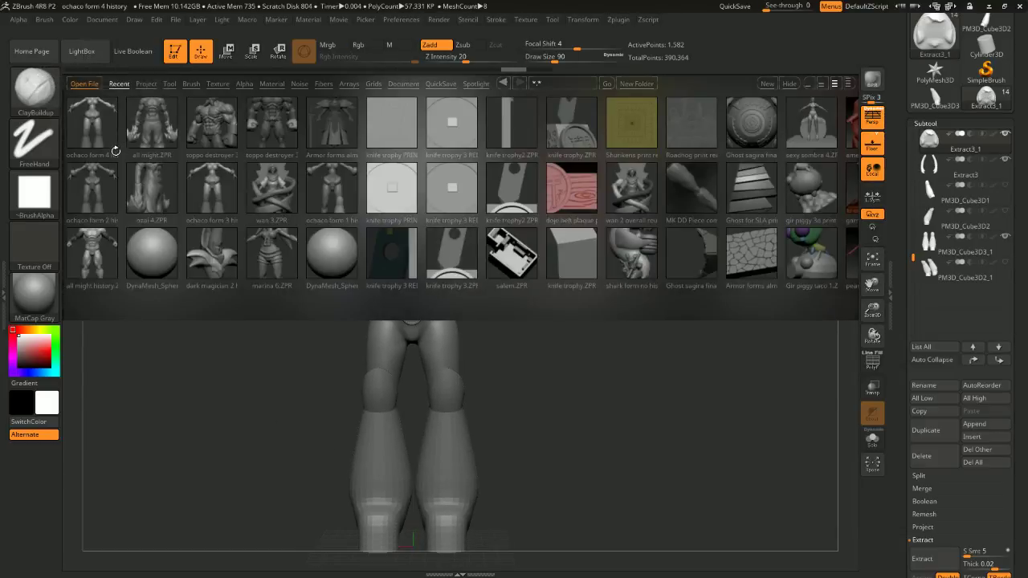
click(85, 249)
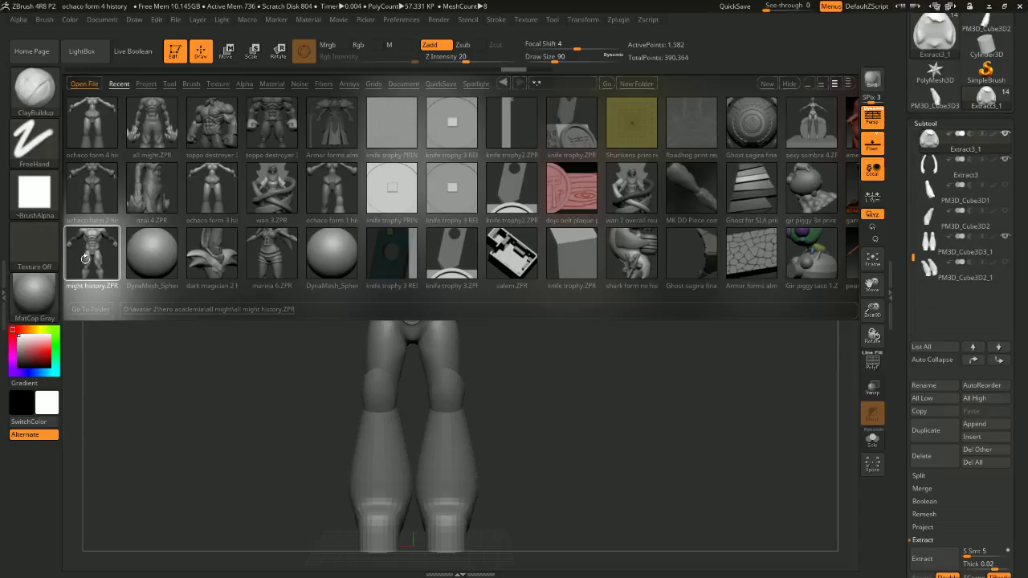
double_click(85, 259)
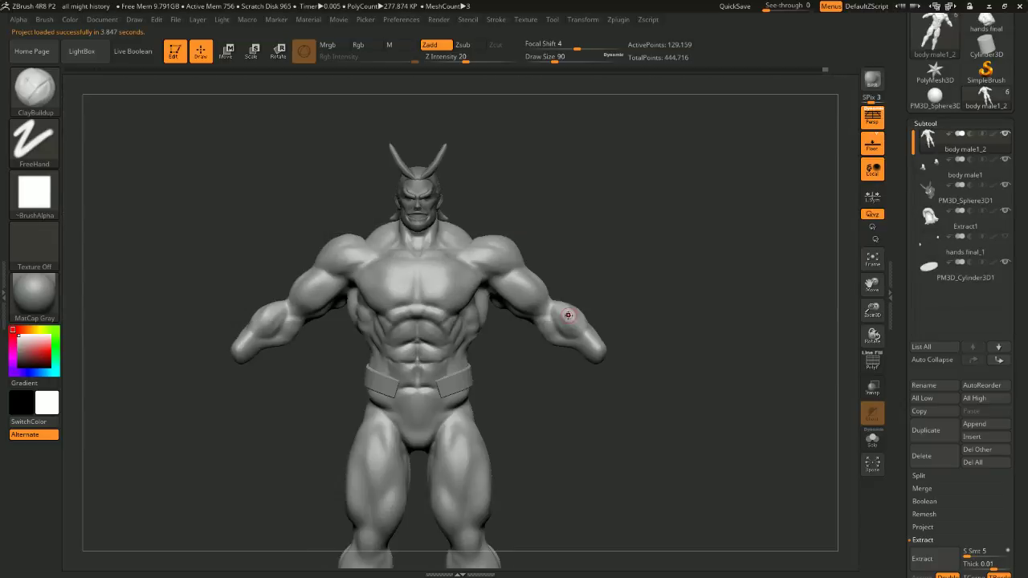
Examine the full figure's proportions, then the arms, torso and waist from the front
alt+drag(699, 306, 696, 277)
alt+drag(696, 295, 737, 311)
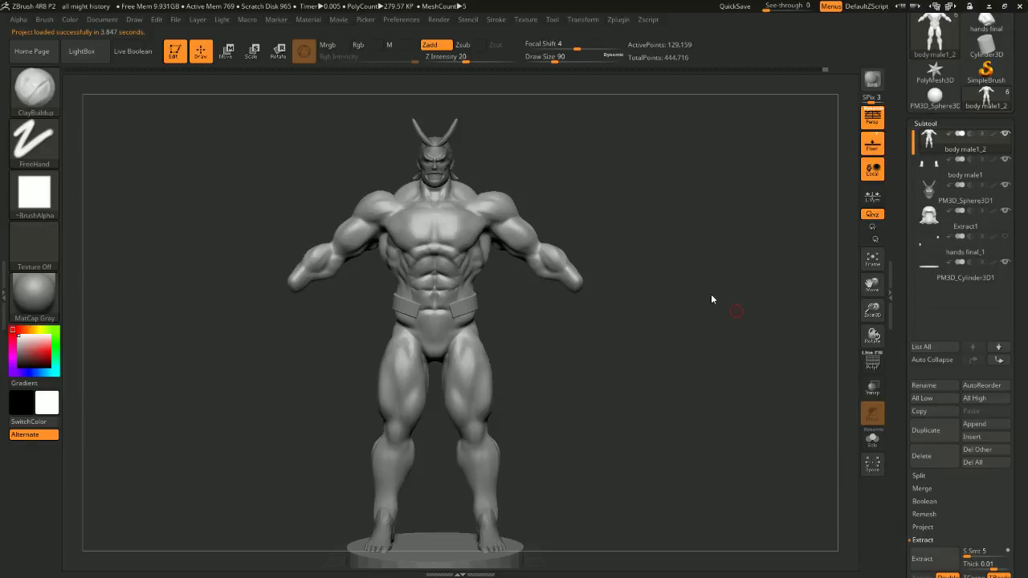
mouse_move(668, 190)
mouse_down()
mouse_move(666, 163)
mouse_move(657, 187)
mouse_up()
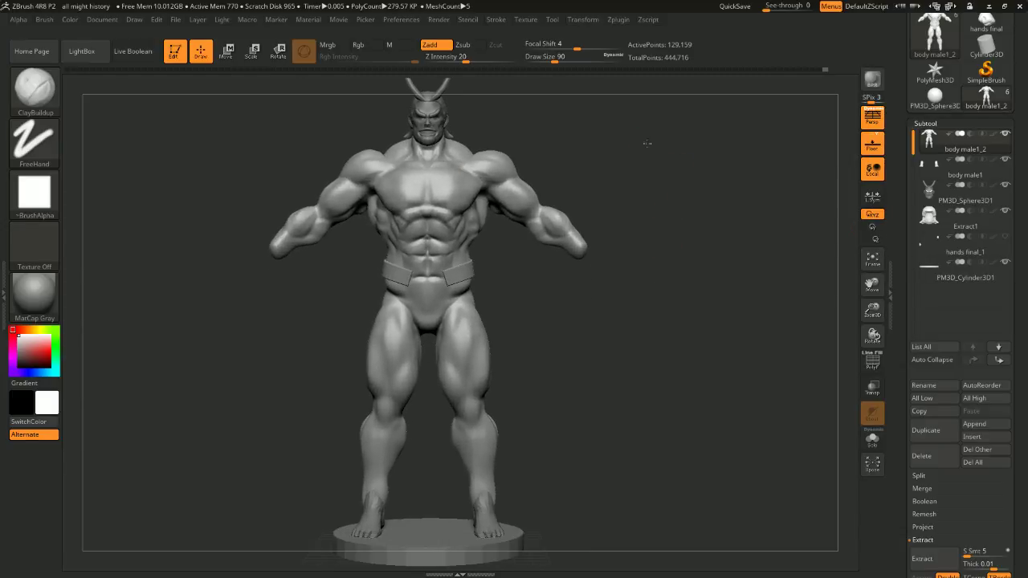
alt+drag(648, 142, 738, 322)
alt+drag(740, 205, 683, 181)
alt+drag(723, 255, 707, 168)
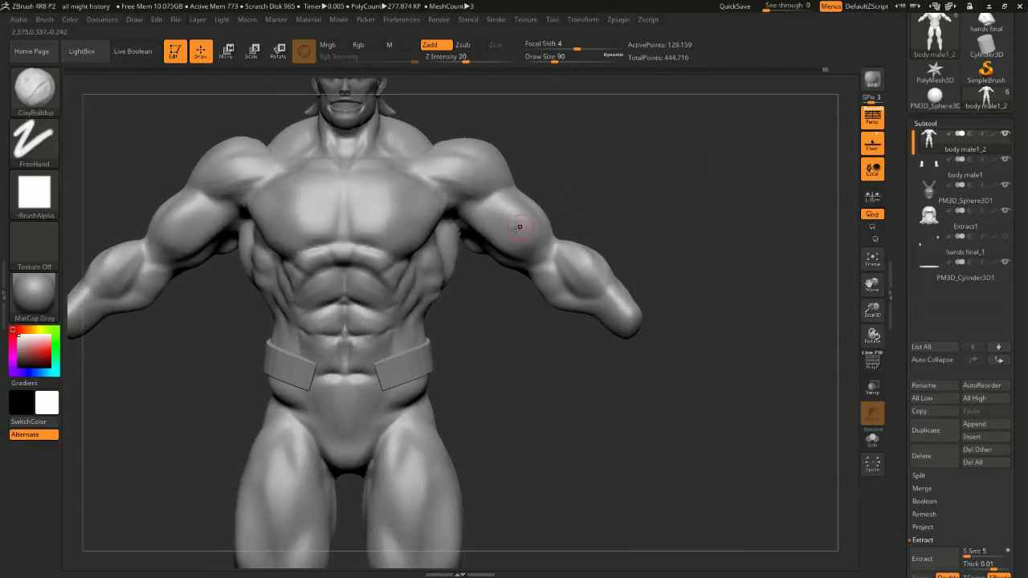
alt+drag(668, 234, 646, 155)
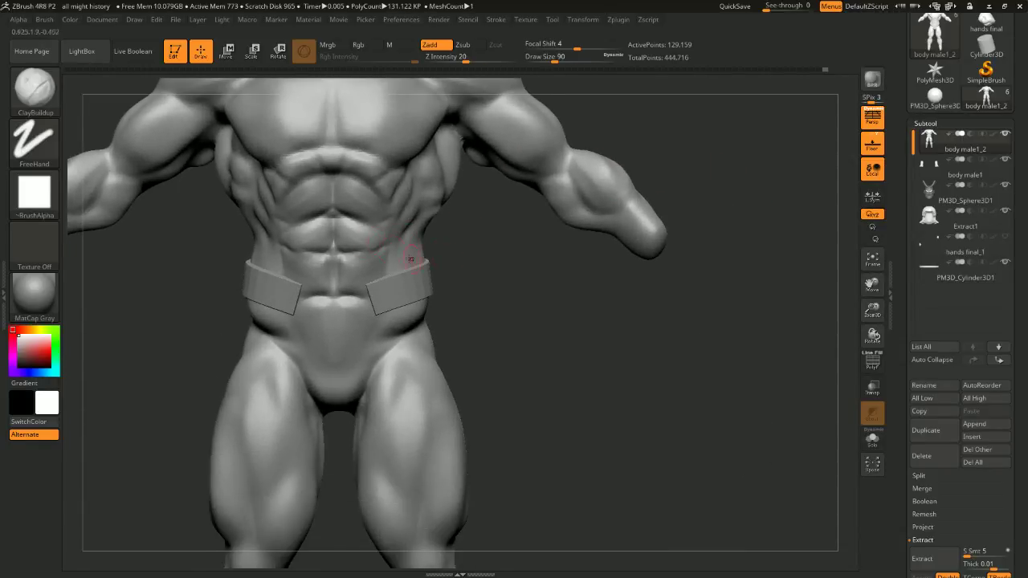
Try DynaMesh on the body subtool at resolution 80 and undo it
drag(952, 514, 951, 331)
click(929, 413)
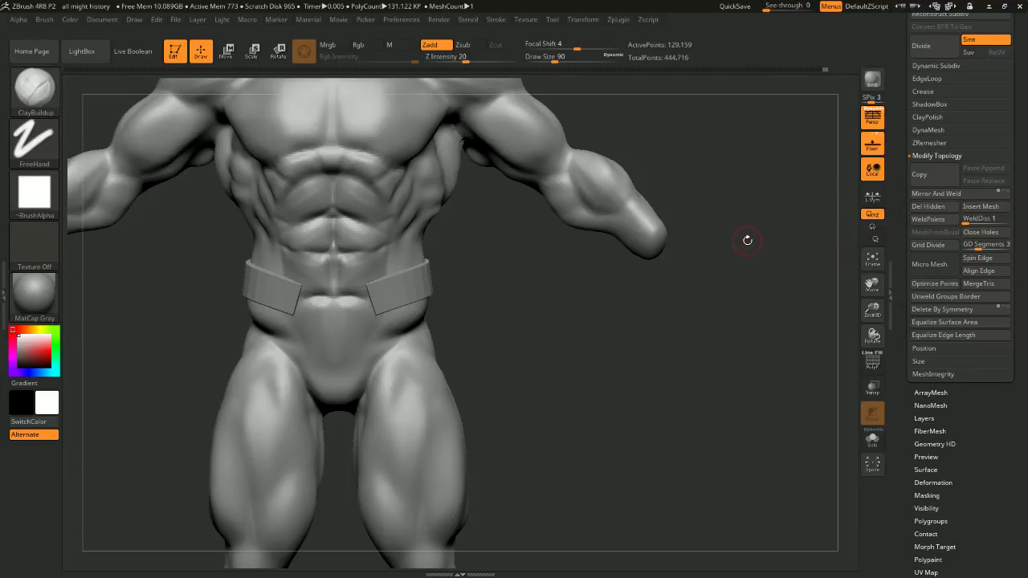
scroll(932, 116, up, 5)
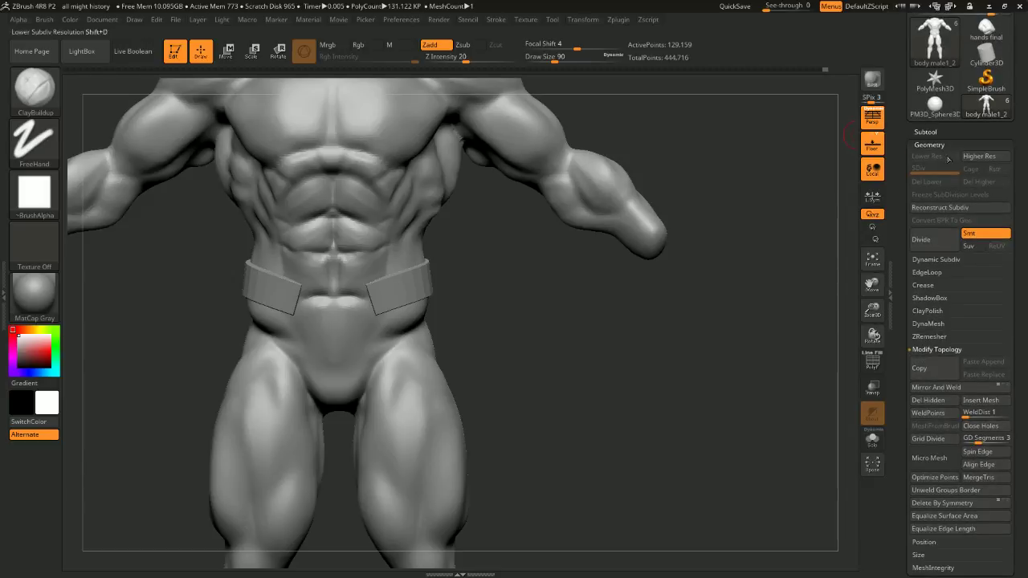
scroll(924, 386, down, 3)
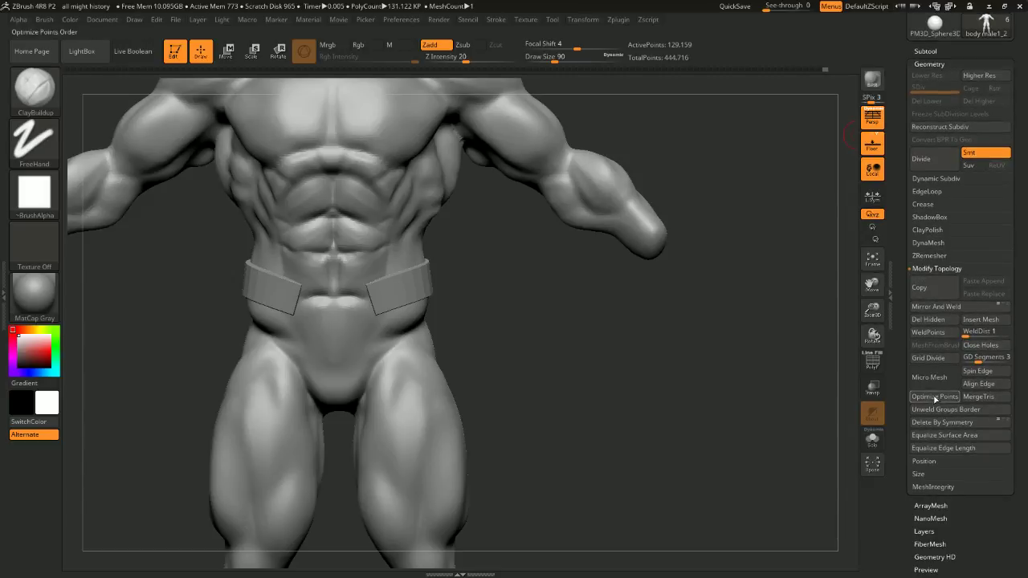
click(924, 242)
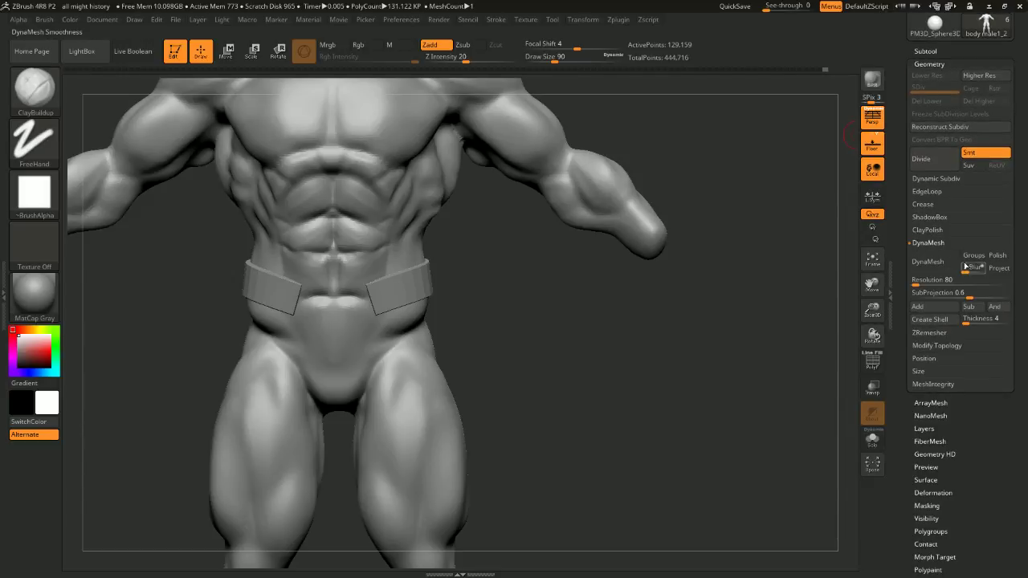
click(919, 268)
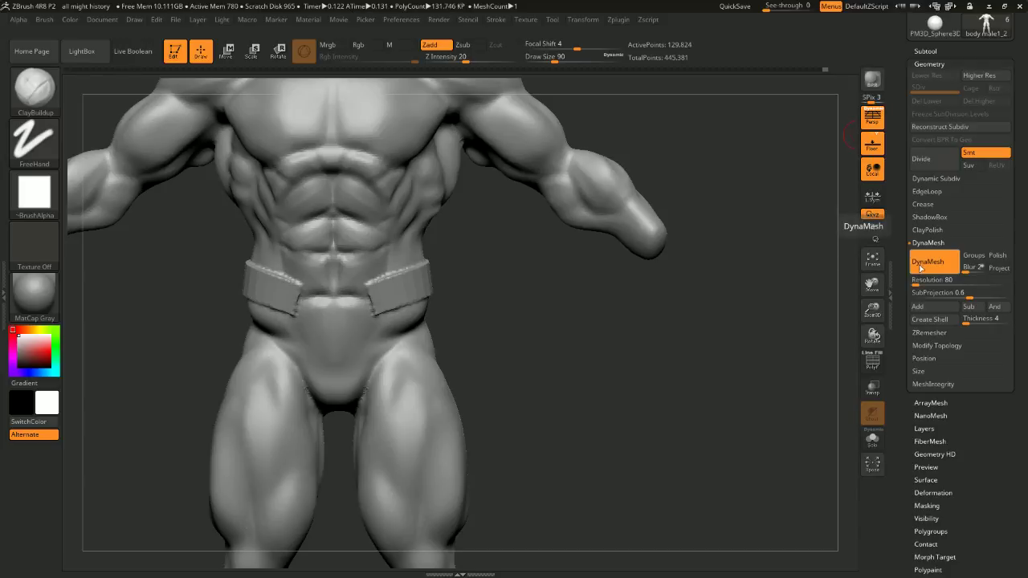
key(ctrl+z)
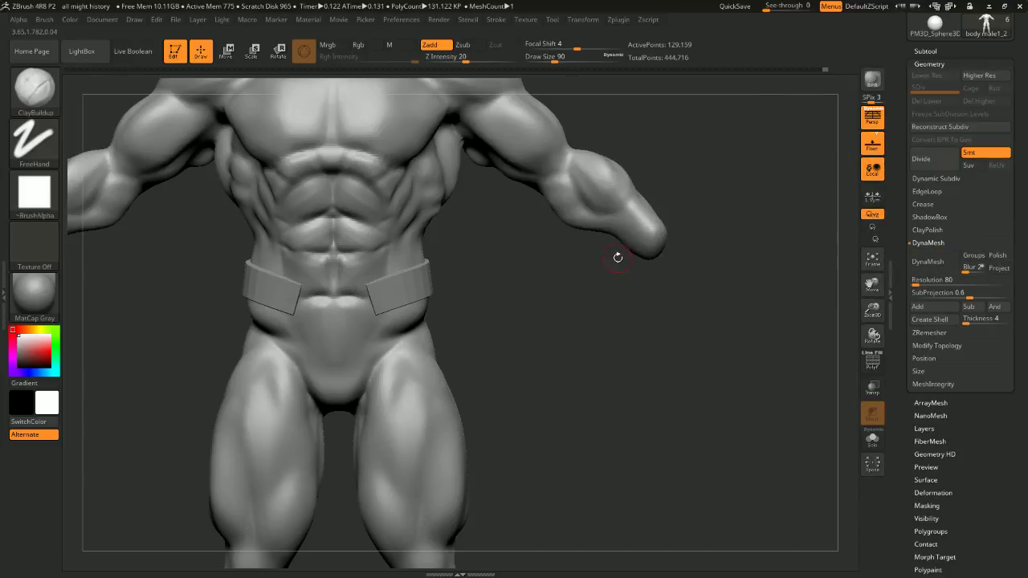
Isolate the two belt strips around the waist by hiding all other geometry of the body subtool
ctrl+shift+click(408, 285)
key(ctrl+z)
ctrl+shift+click(395, 294)
ctrl+shift+click(395, 293)
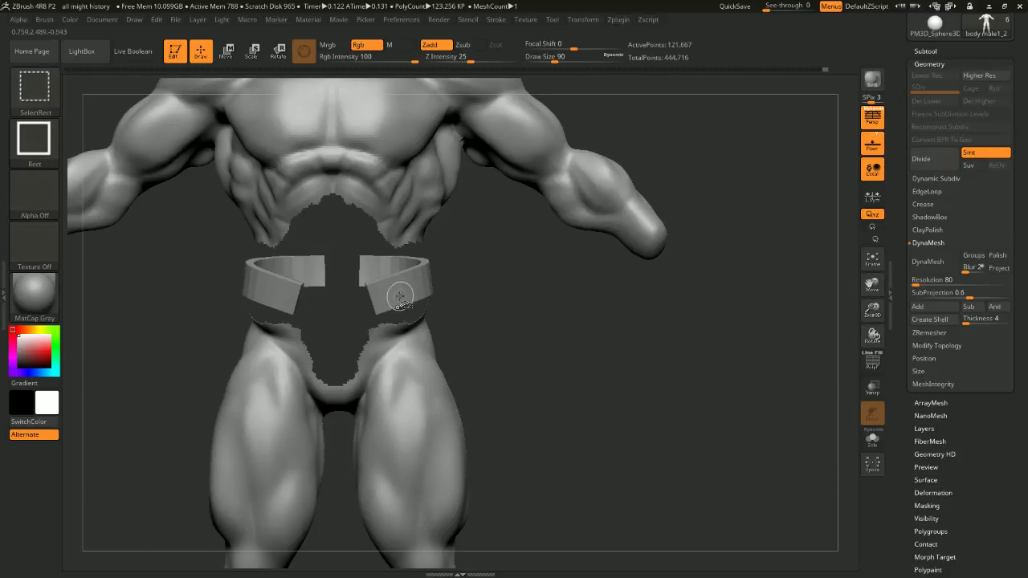
ctrl+shift+click(406, 297)
ctrl+shift+drag(448, 278, 484, 285)
ctrl+shift+click(354, 257)
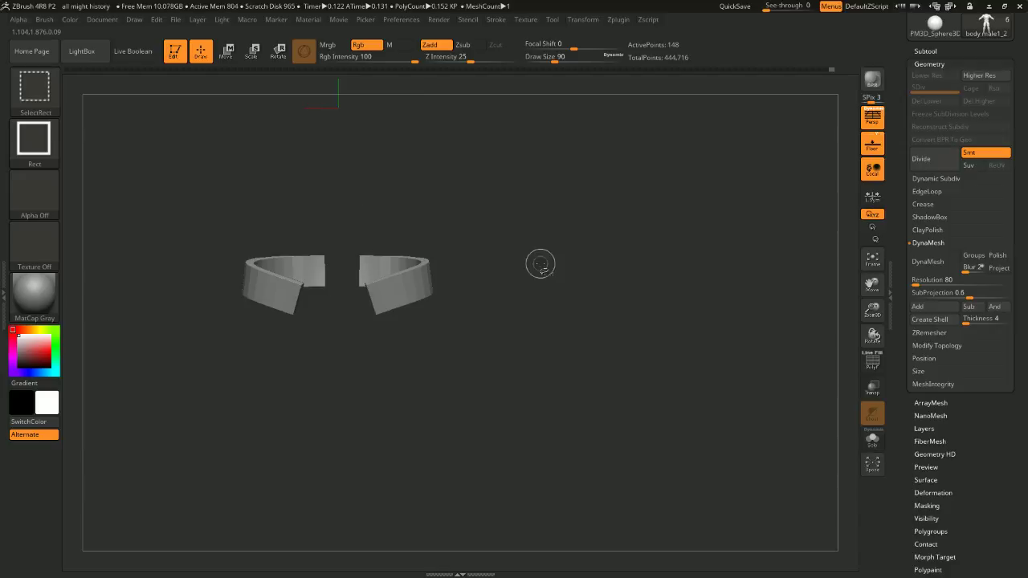
Split the two belt strips off the body mesh into their own subtool with Split Hidden
ctrl+shift+click(602, 257)
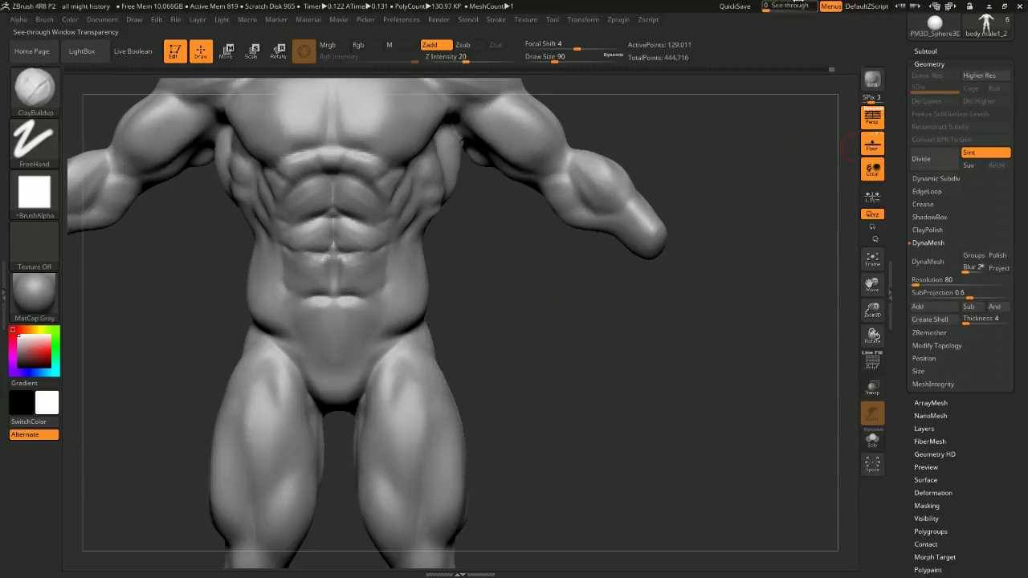
click(925, 50)
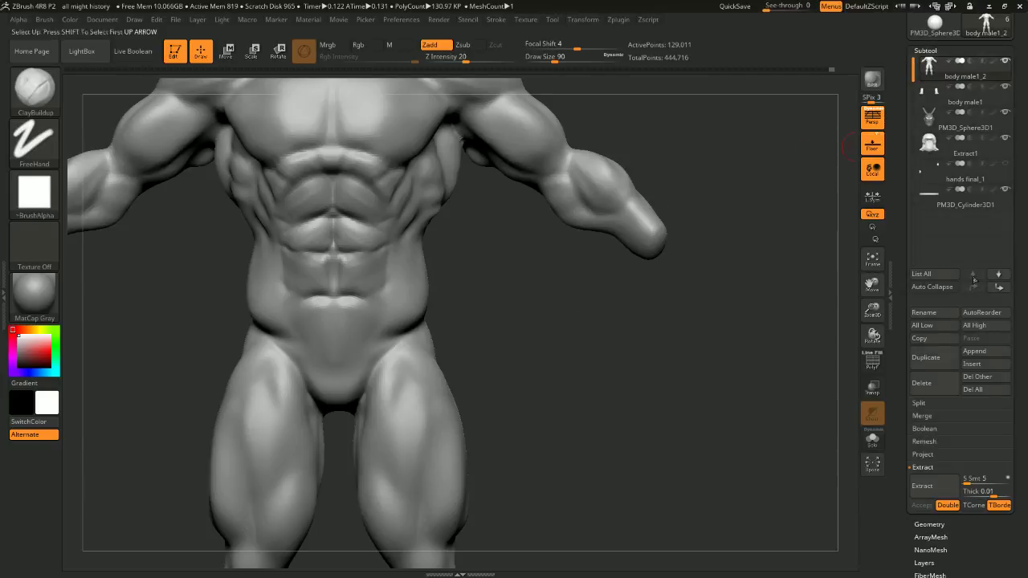
click(930, 403)
click(932, 415)
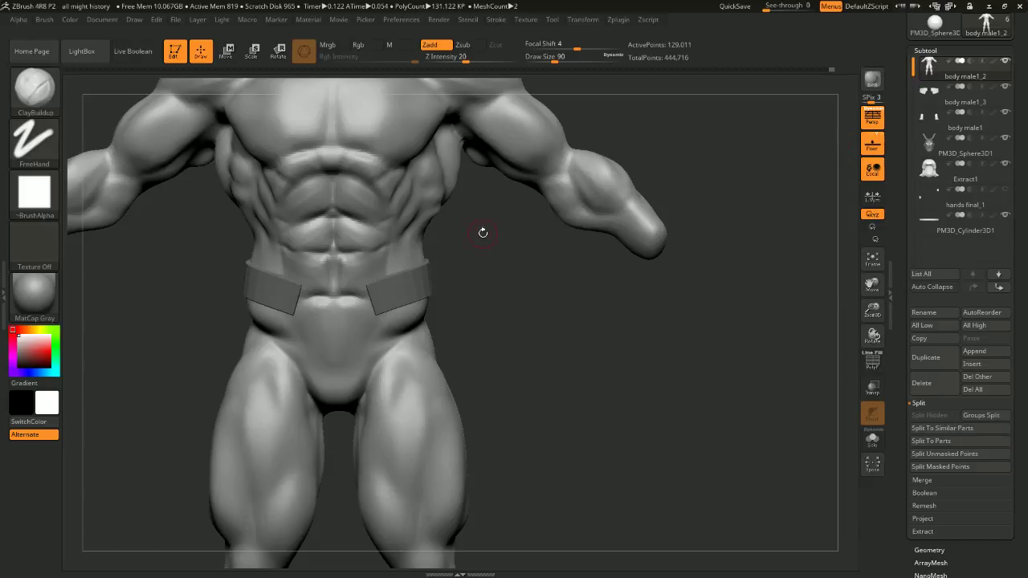
key(f)
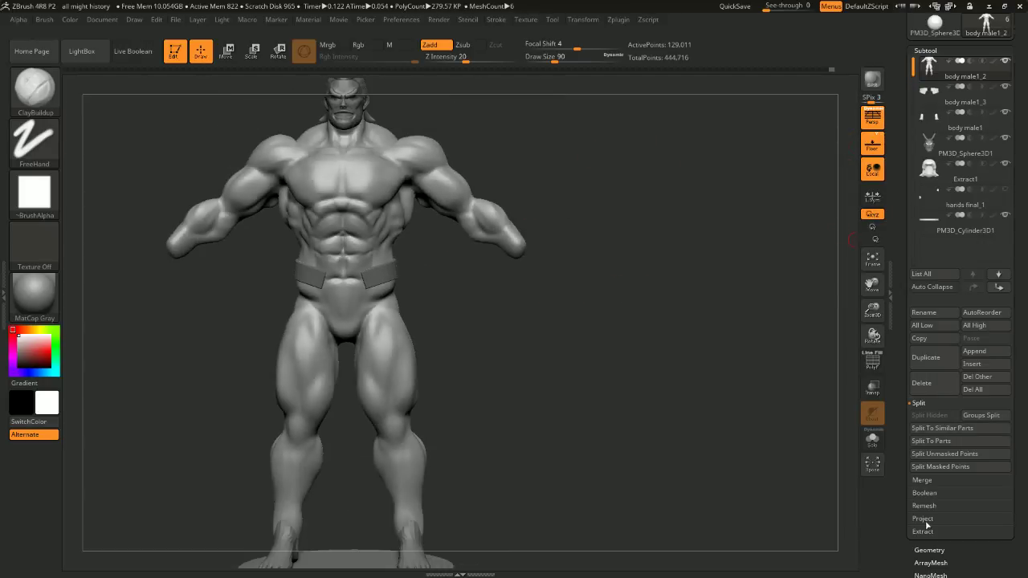
DynaMesh the body subtool at resolution 80 and check the resulting topology in polyframe view
click(930, 550)
click(928, 246)
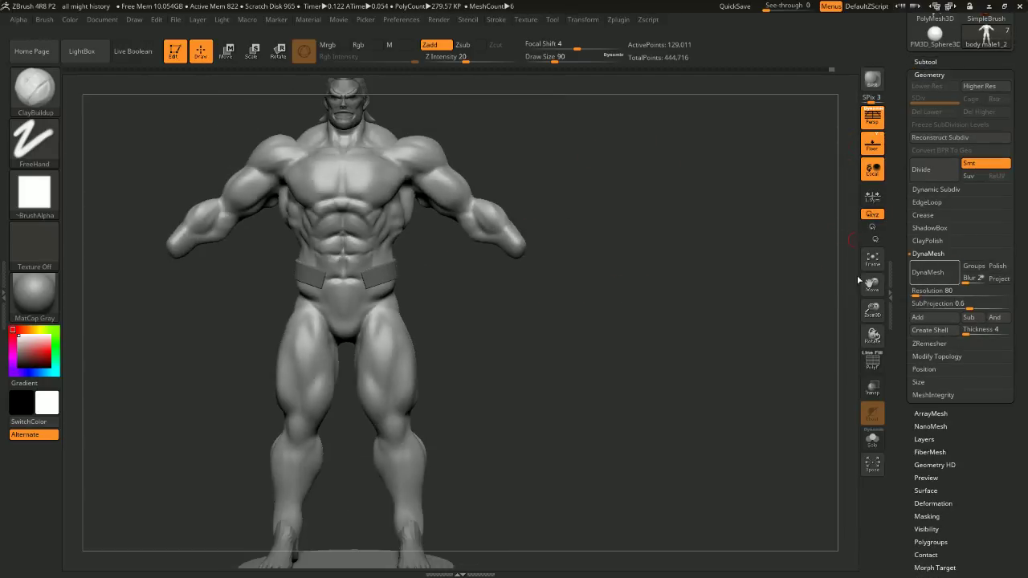
click(928, 273)
click(871, 367)
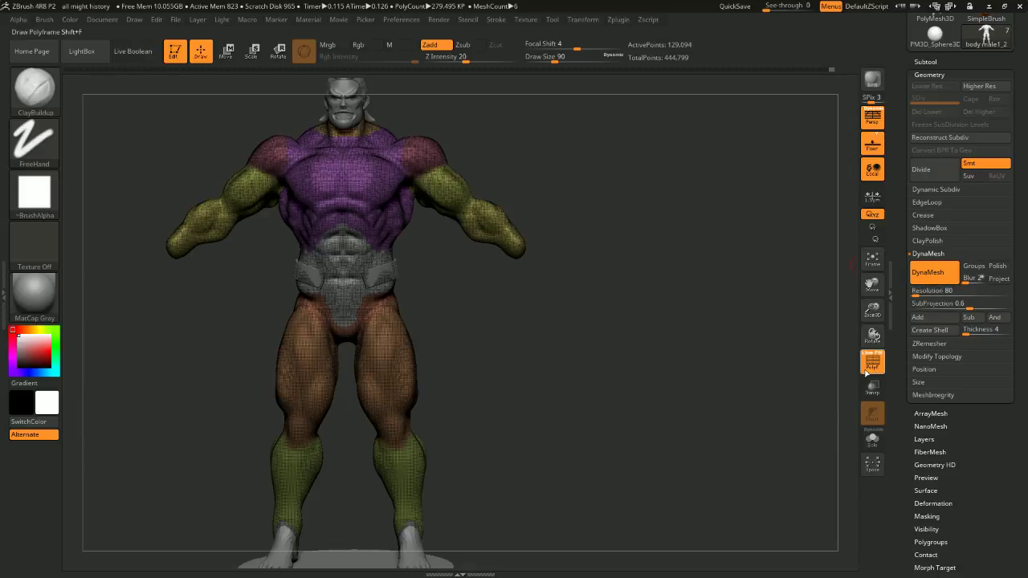
click(872, 367)
Compare the body before and after remeshing by undoing and redoing the DynaMesh
ctrl+right_drag(716, 308, 744, 311)
key(ctrl+z)
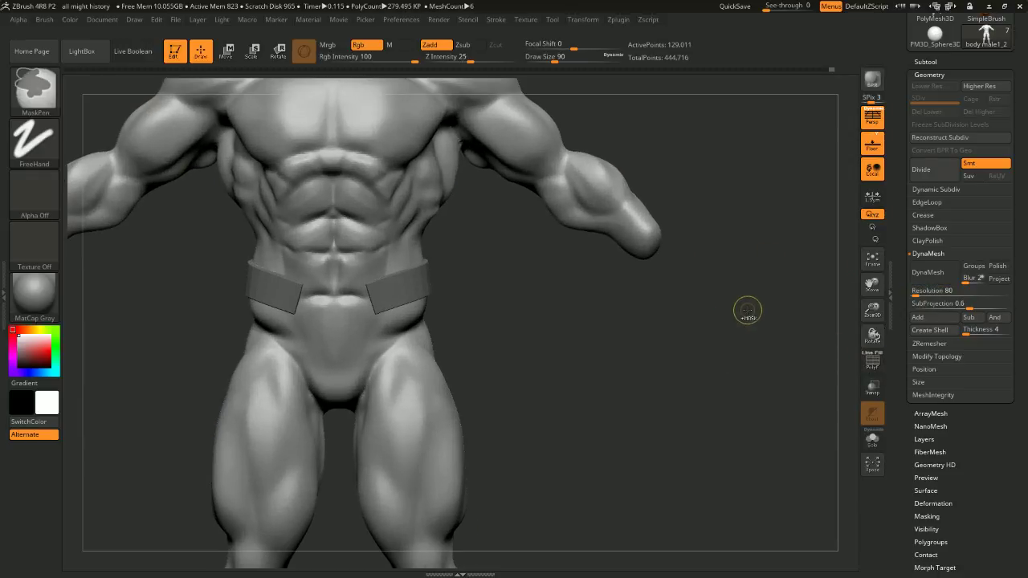
key(ctrl+shift+z)
mouse_move(734, 360)
alt+mouse_down()
mouse_move(736, 290)
mouse_move(666, 294)
mouse_move(683, 335)
mouse_move(728, 298)
mouse_move(710, 298)
alt+mouse_up()
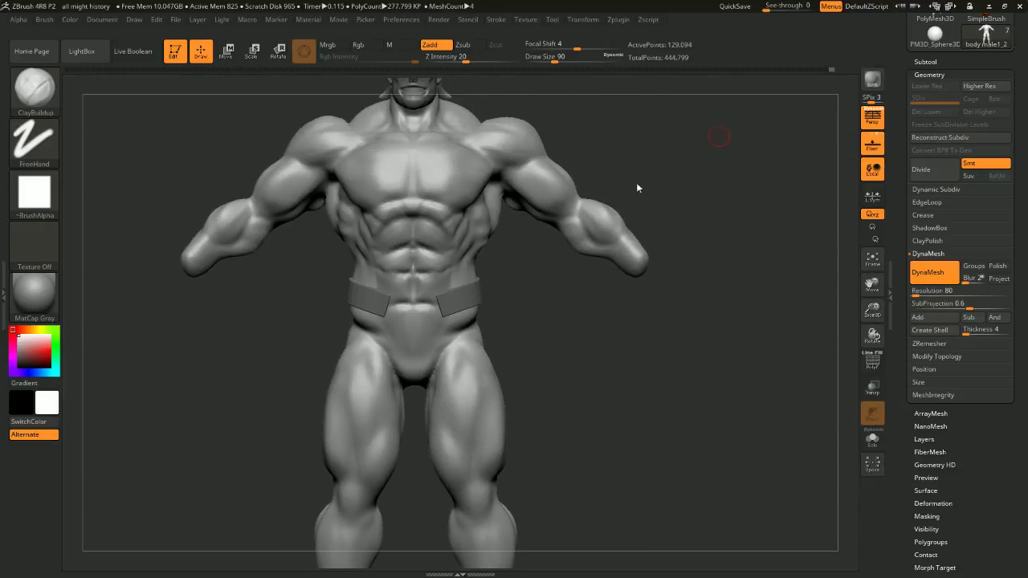
mouse_move(638, 186)
mouse_down()
mouse_move(643, 152)
mouse_move(615, 143)
mouse_move(665, 247)
mouse_up()
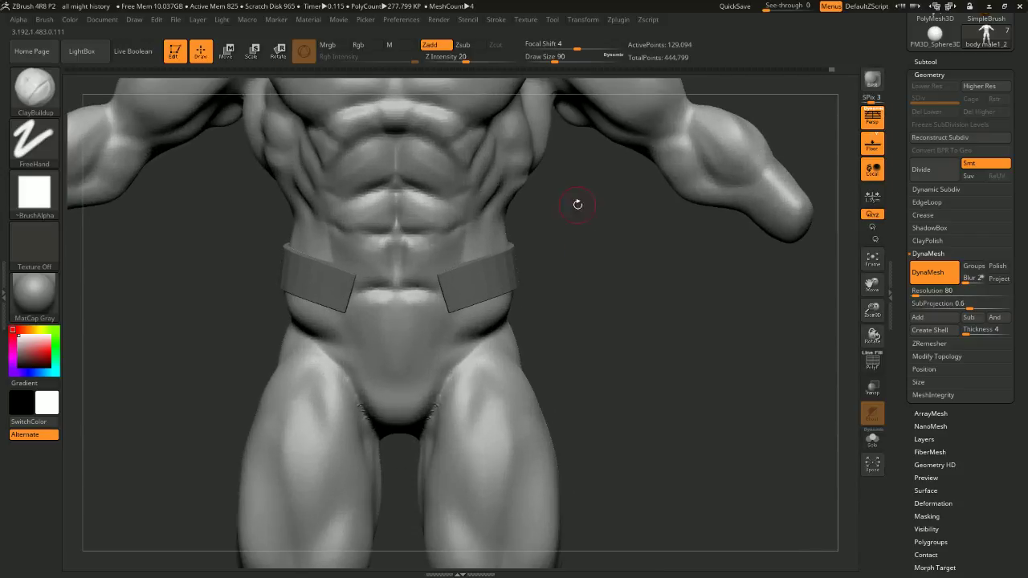
key(space)
drag(600, 203, 592, 214)
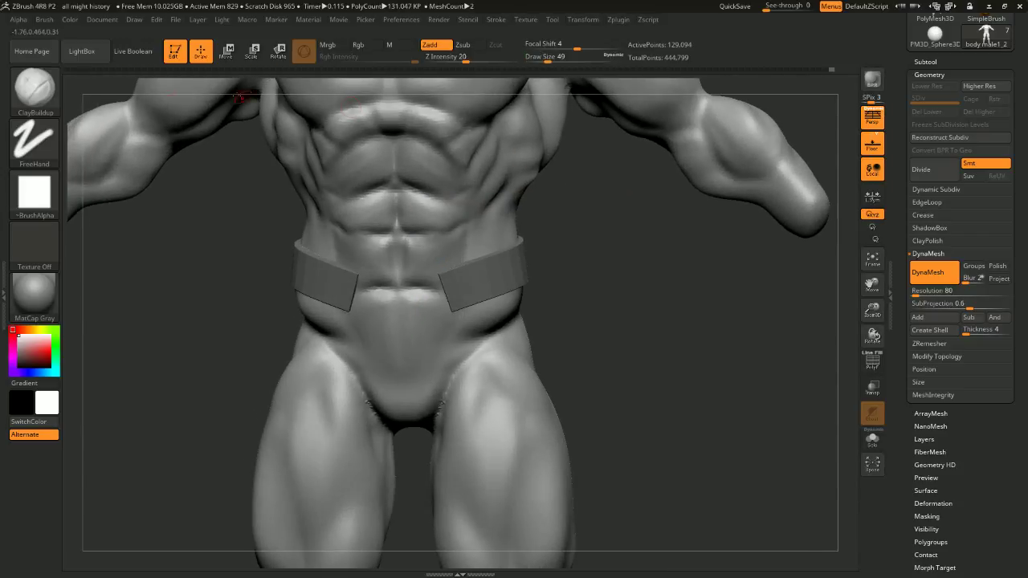
click(23, 21)
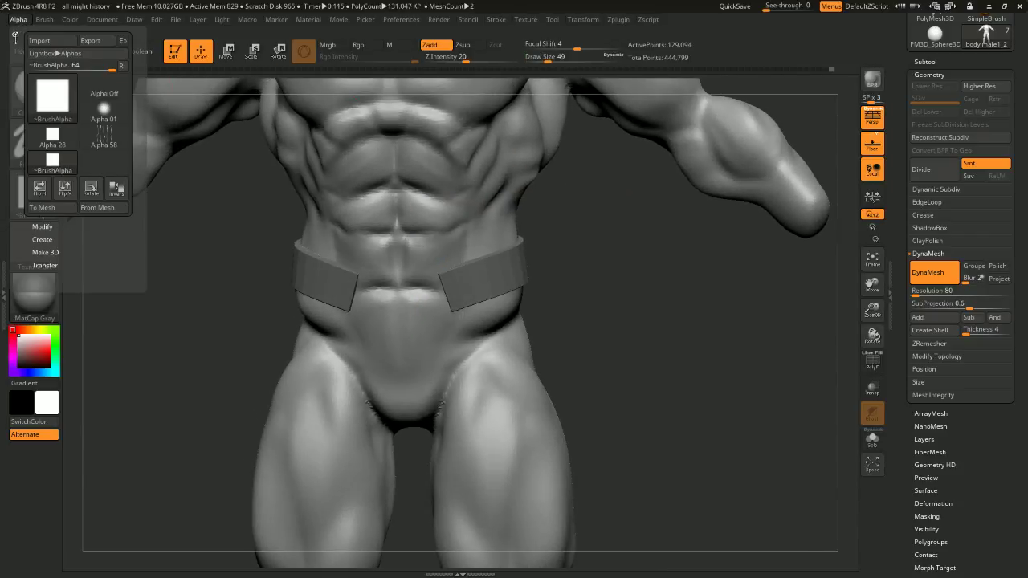
click(44, 20)
scroll(121, 337, down, 4)
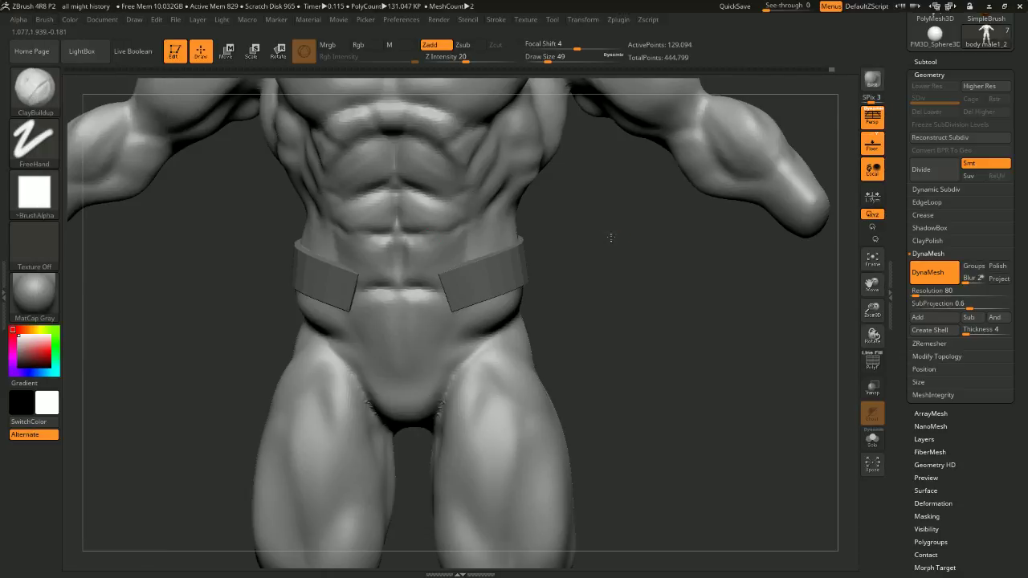
Refine the obliques just above the belt strips with ClayBuildup at draw sizes 108 and 145
key(space)
mouse_move(612, 237)
mouse_down()
mouse_move(629, 236)
mouse_move(592, 237)
mouse_up()
key(space)
key(ctrl)
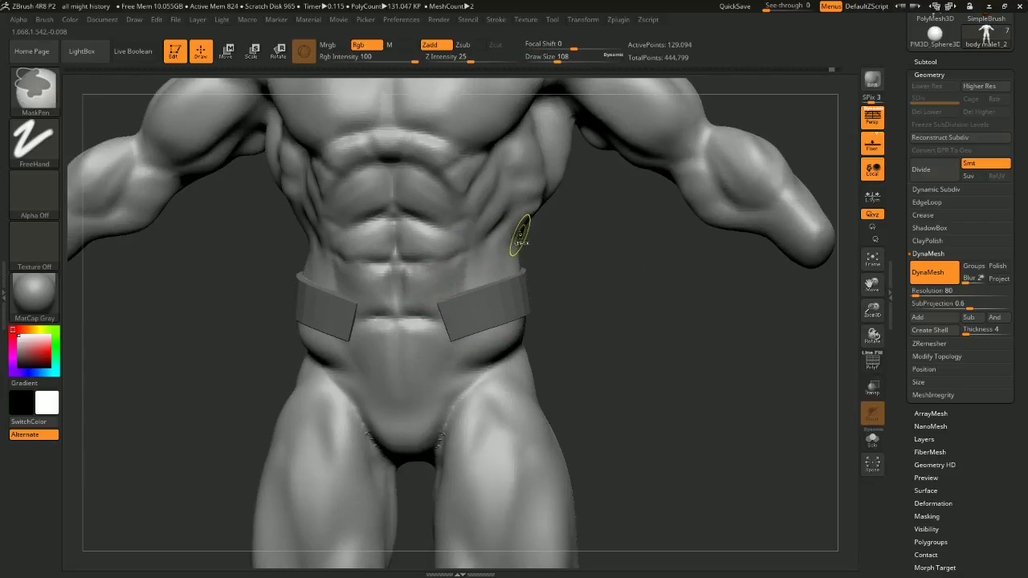
key(ctrl+shift)
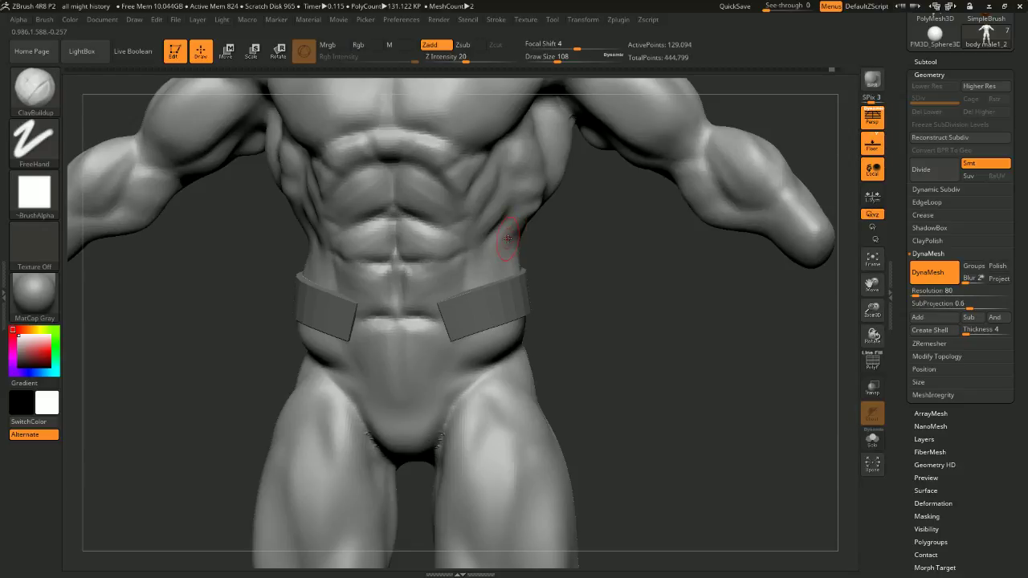
shift+drag(595, 287, 574, 284)
key(space)
mouse_move(451, 274)
mouse_down()
mouse_move(418, 281)
mouse_move(431, 265)
mouse_up()
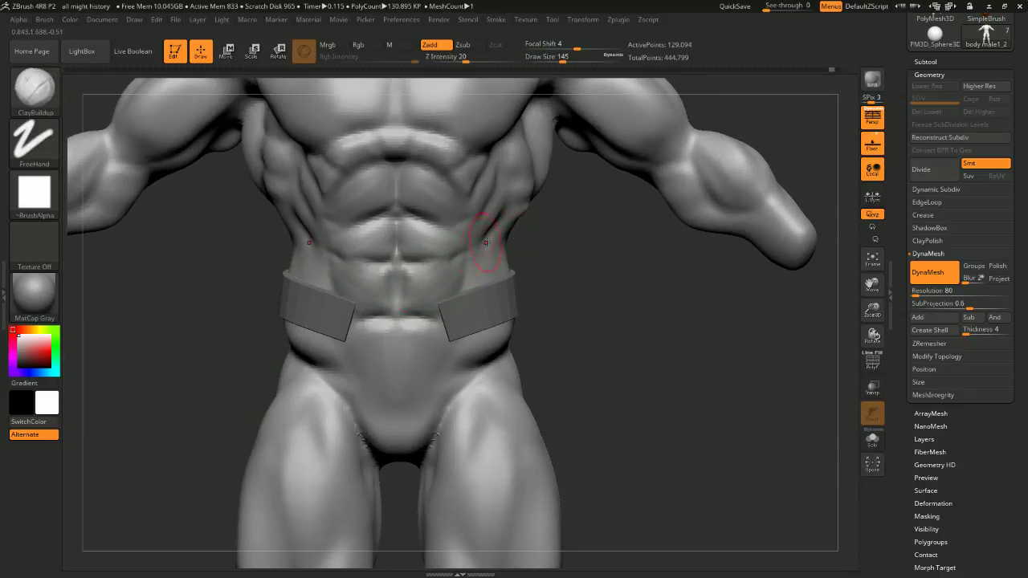
Build up the inner thigh muscles above the knees with ClayBuildup at draw sizes 116 and 158, and smooth them
mouse_move(559, 261)
mouse_down()
mouse_move(530, 262)
mouse_move(581, 241)
mouse_move(530, 243)
mouse_move(596, 265)
mouse_move(581, 316)
mouse_up()
key(space)
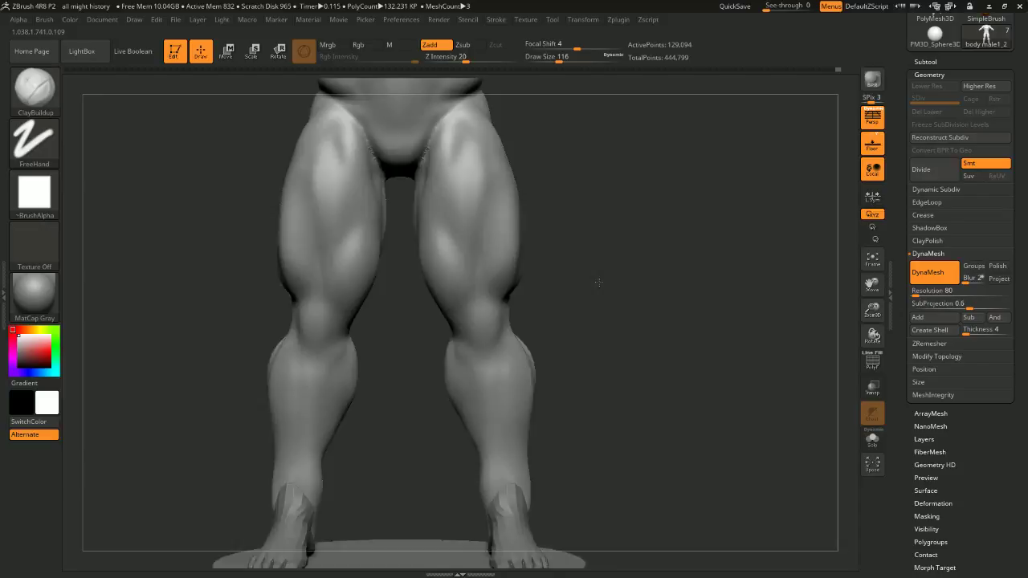
drag(599, 283, 660, 269)
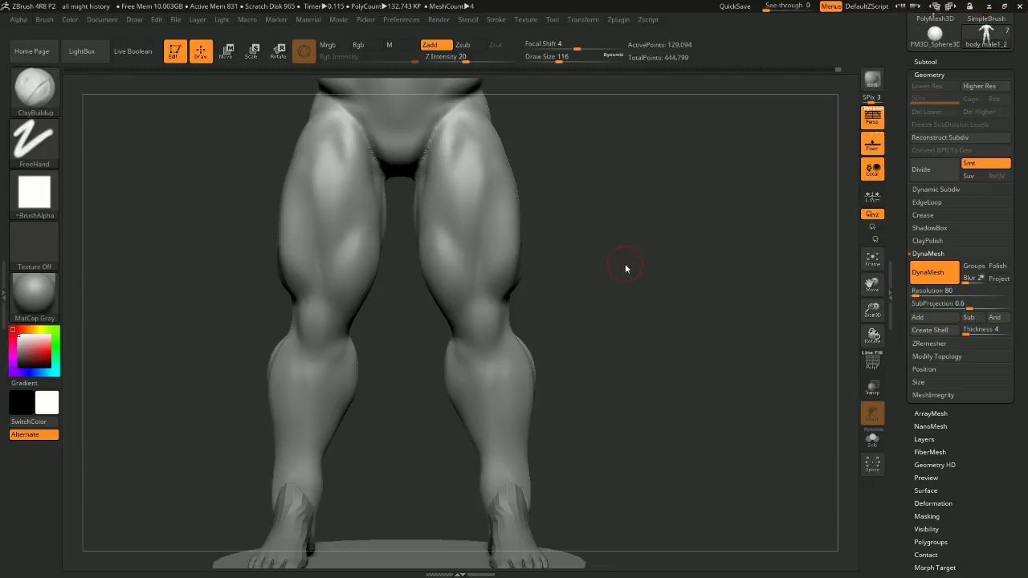
drag(626, 268, 633, 266)
drag(551, 215, 572, 211)
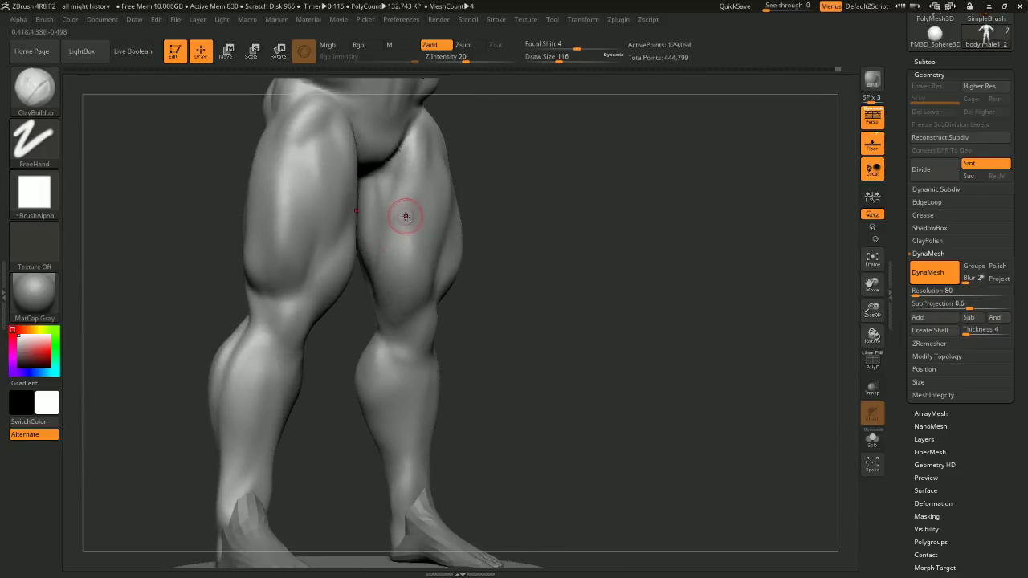
key(space)
mouse_move(406, 216)
mouse_down()
mouse_move(407, 243)
mouse_move(404, 199)
mouse_up()
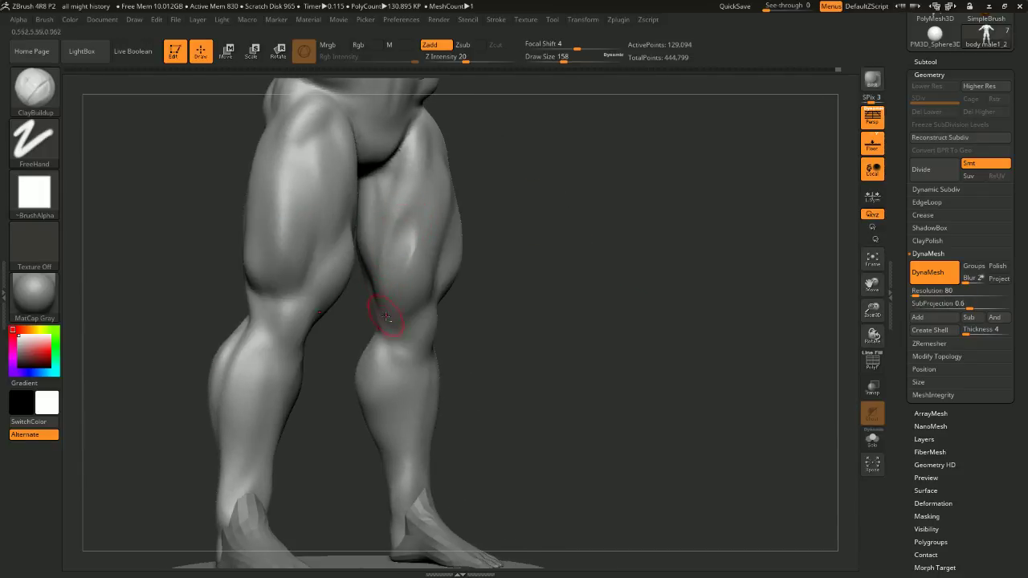
shift+drag(513, 258, 395, 232)
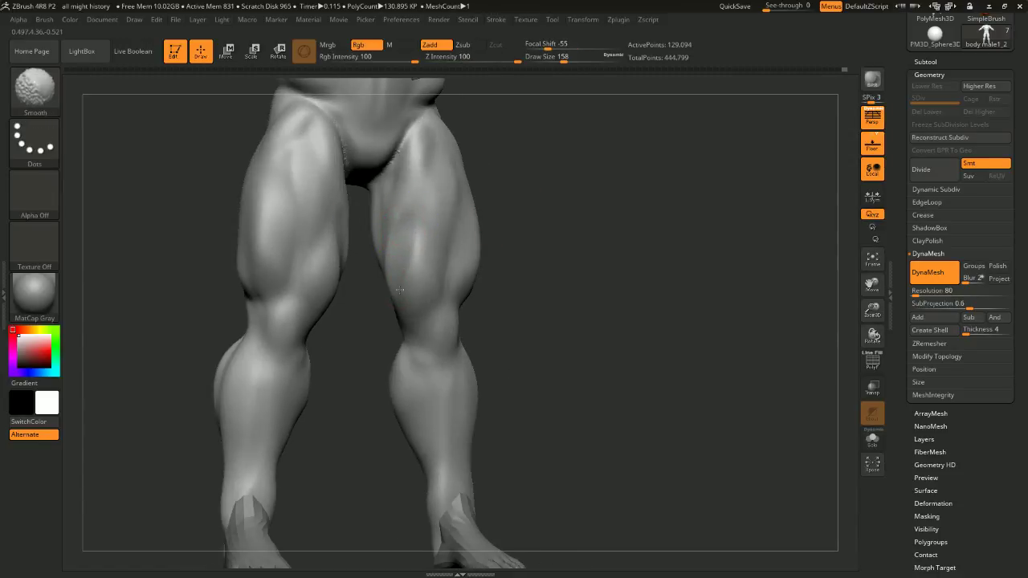
shift+drag(400, 290, 527, 235)
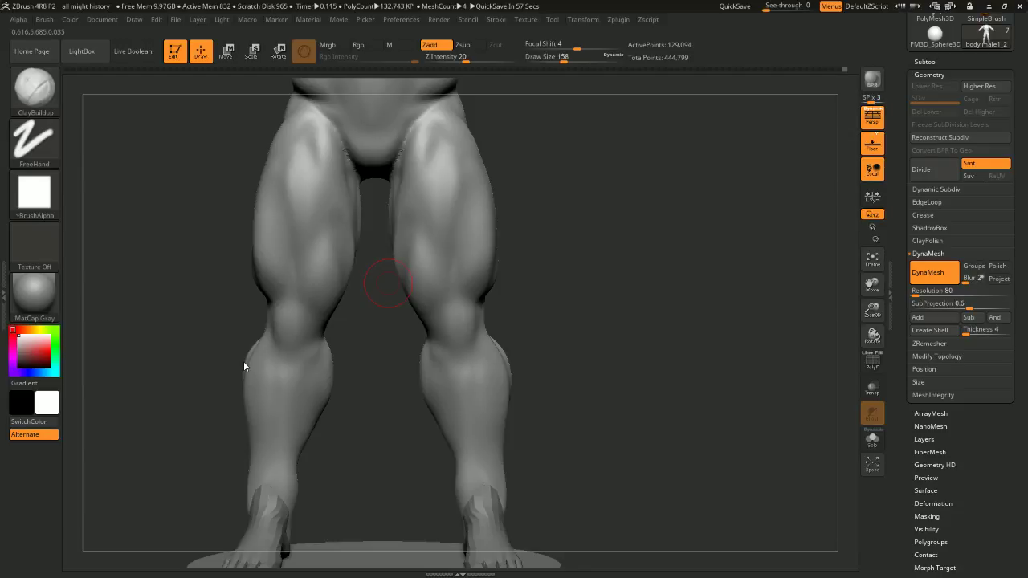
Refine the upper inner thighs below the groin with ClayBuildup at draw size 234 and smooth the area
key(space)
mouse_move(589, 250)
mouse_down()
mouse_move(632, 243)
mouse_move(607, 237)
mouse_up()
drag(608, 233, 596, 213)
drag(507, 184, 490, 188)
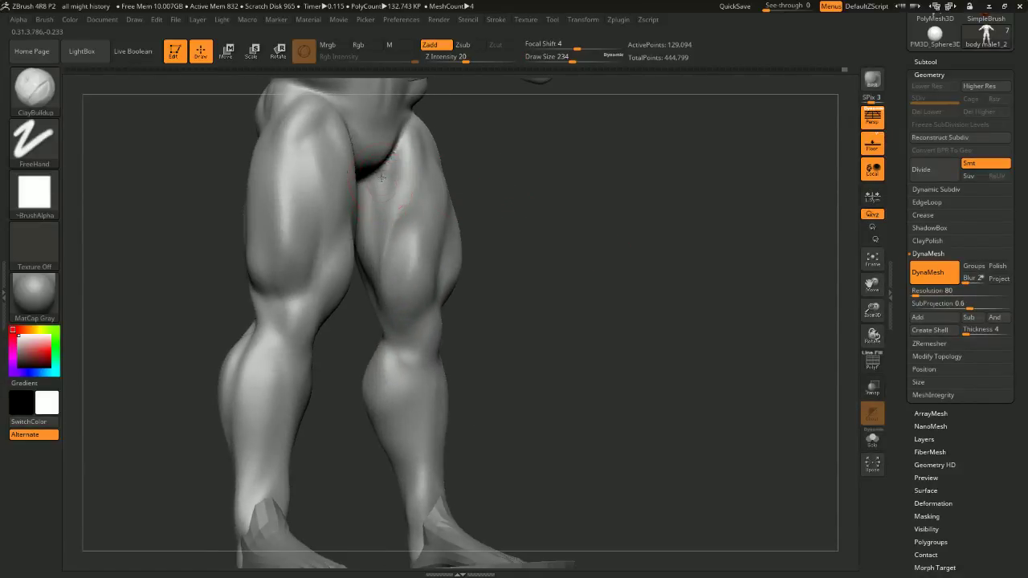
shift+drag(382, 178, 556, 226)
mouse_move(589, 195)
alt+mouse_down()
mouse_move(605, 280)
mouse_move(583, 303)
mouse_move(525, 317)
alt+mouse_up()
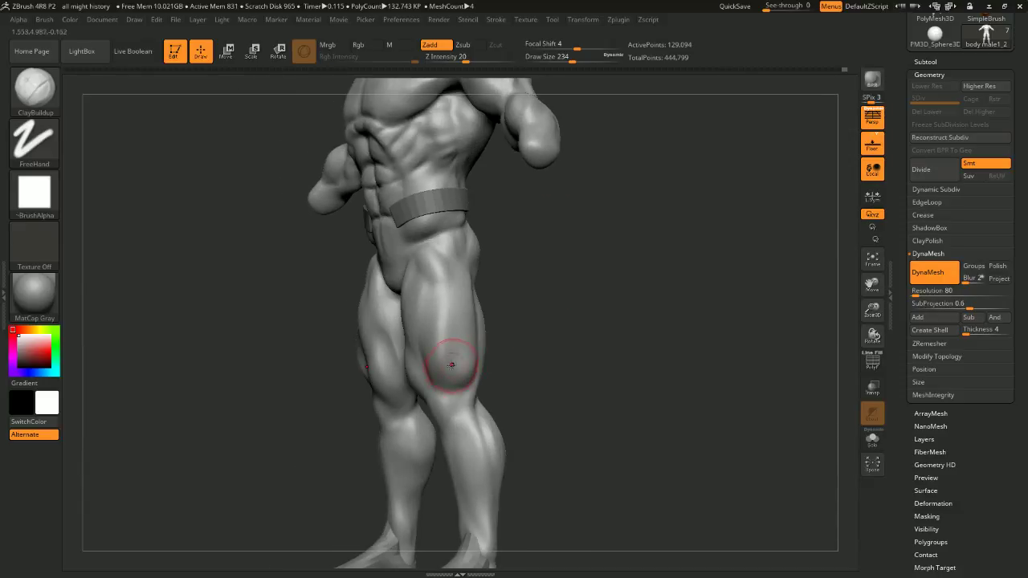
Fill out the front and outer thighs with ClayBuildup at draw size 311
key(space)
drag(453, 298, 467, 297)
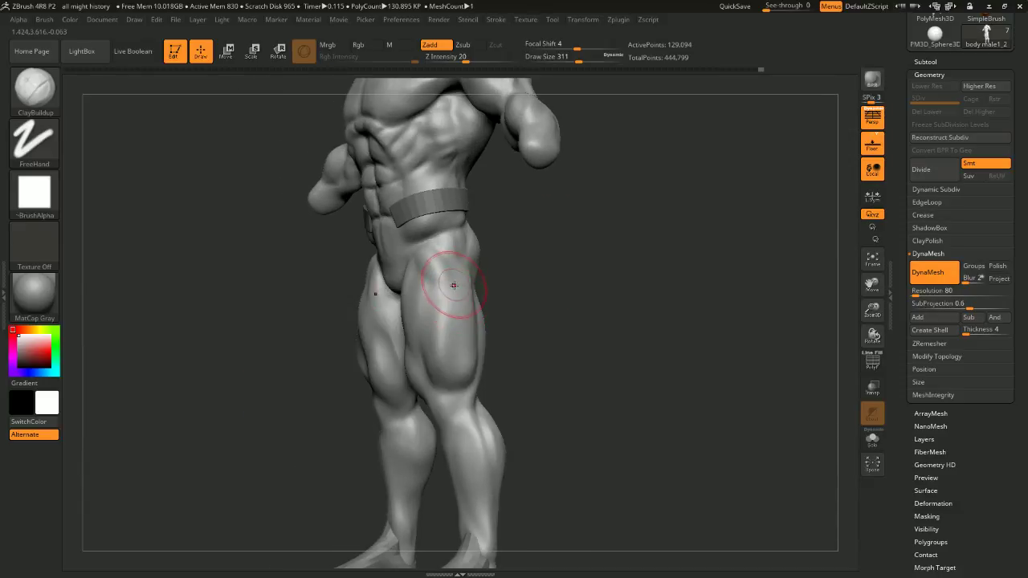
shift+drag(518, 346, 577, 286)
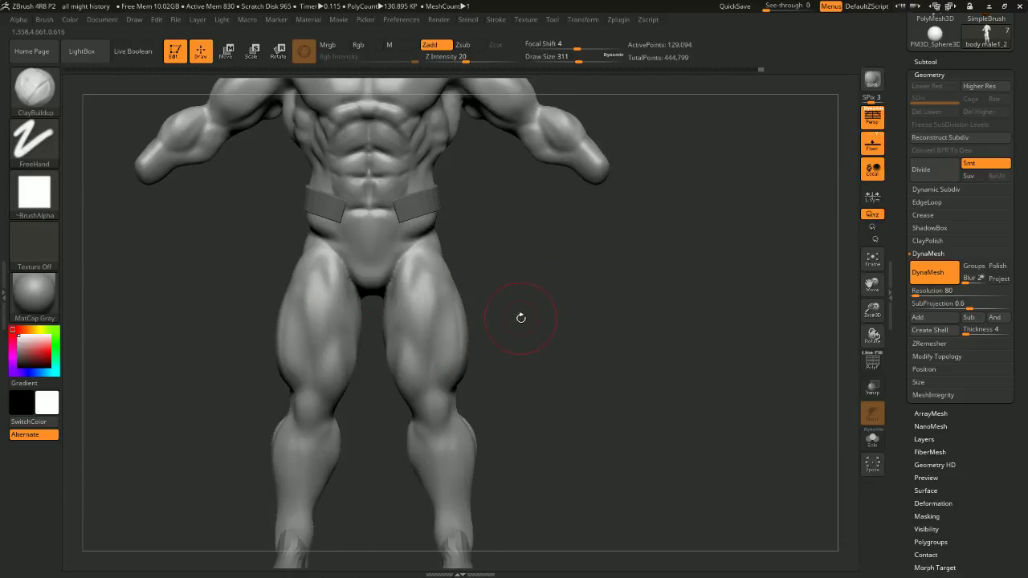
alt+drag(492, 330, 488, 249)
mouse_move(515, 290)
alt+mouse_down()
mouse_move(528, 318)
mouse_move(449, 274)
mouse_move(454, 284)
alt+mouse_up()
Sculpt the muscle forms along the hips and the sides of the thighs with ClayBuildup at draw sizes 228 and 197
key(space)
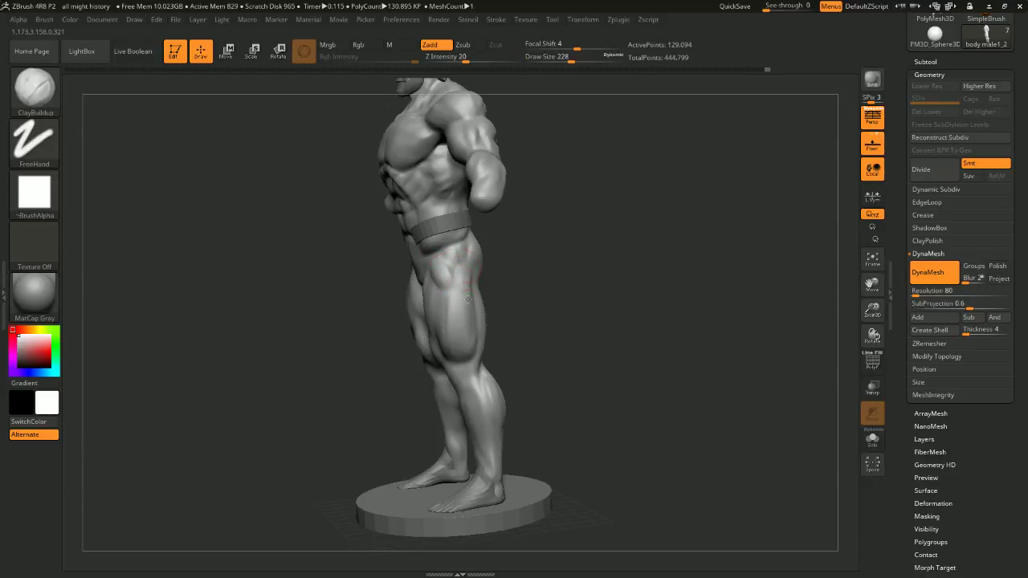
mouse_move(539, 273)
mouse_down()
mouse_move(523, 265)
mouse_move(586, 258)
mouse_move(636, 237)
mouse_move(633, 247)
mouse_up()
key(space)
key(space)
click(635, 248)
drag(633, 247, 651, 245)
mouse_move(469, 312)
mouse_down()
mouse_move(462, 279)
mouse_move(468, 309)
mouse_move(459, 312)
mouse_up()
key(space)
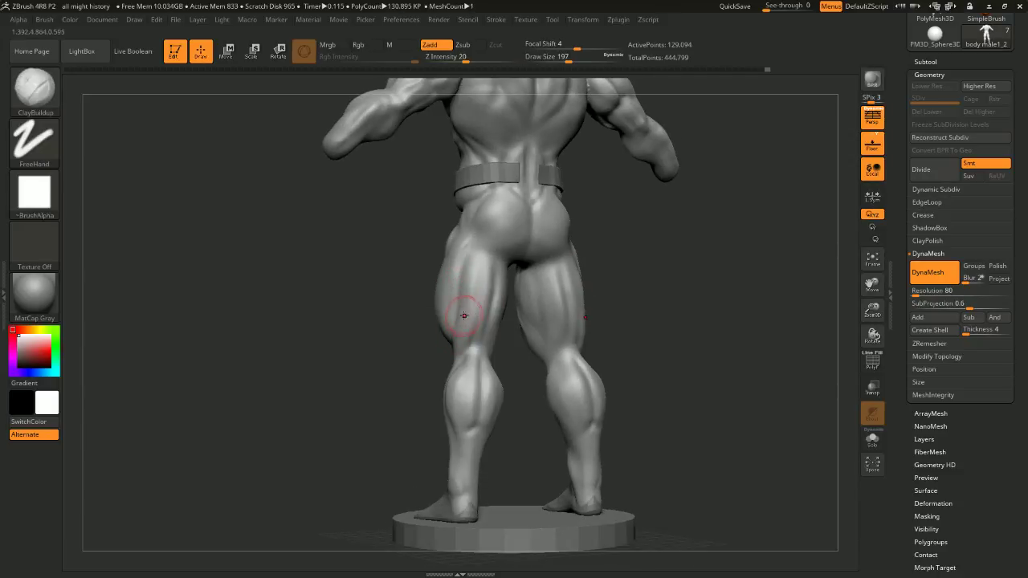
Set the brush's draw size to 257 and examine the glutes and legs from behind and the whole figure from the front
drag(624, 264, 543, 263)
key(bracketright)
key(bracketright)
key(bracketright)
key(bracketright)
key(bracketright)
key(bracketright)
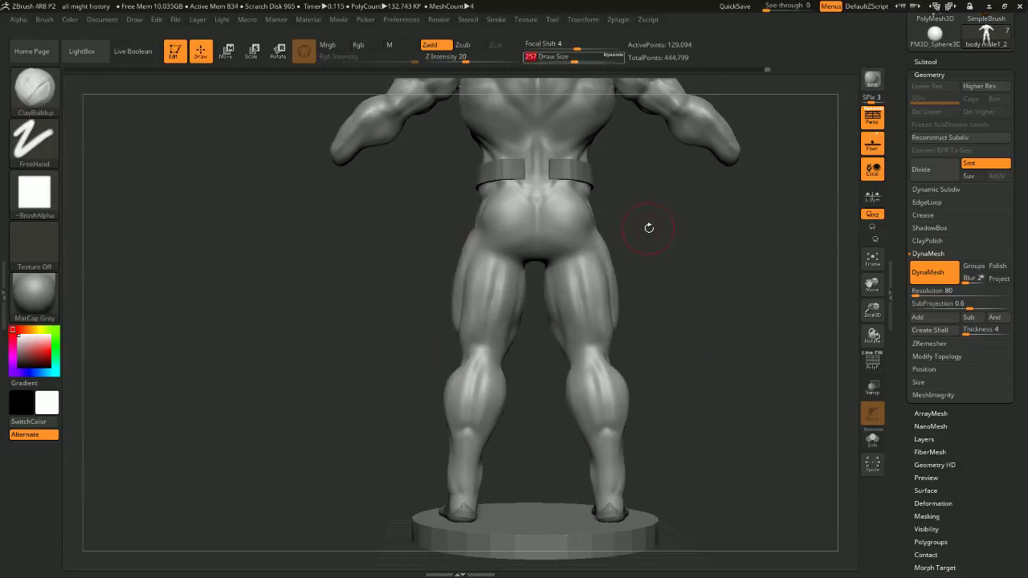
mouse_move(649, 228)
alt+mouse_down()
mouse_move(652, 261)
mouse_move(578, 273)
mouse_move(615, 297)
alt+mouse_up()
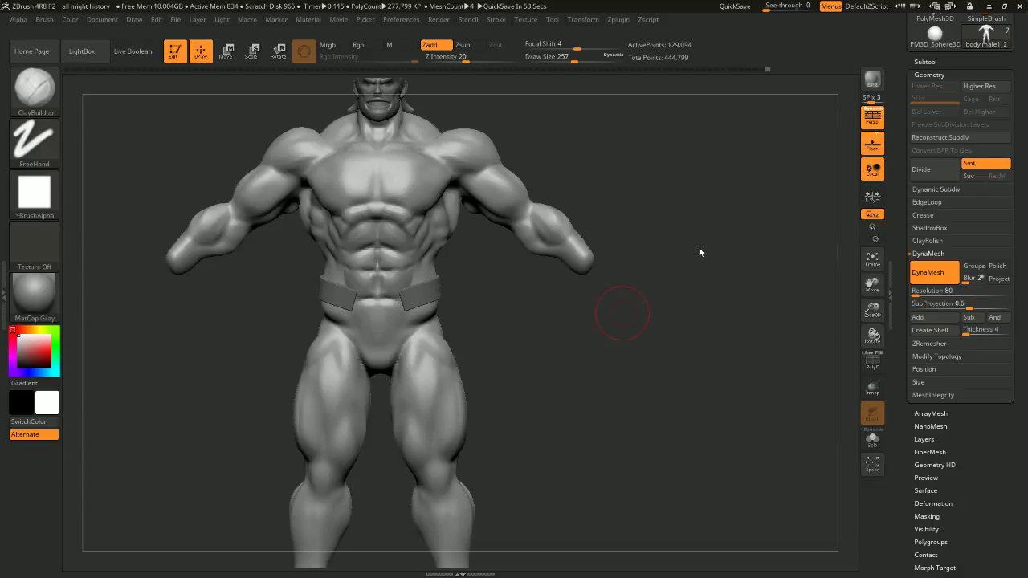
Adjust the outer contour of the lower legs from the front with the Move brush at draw size 400
alt+drag(692, 328, 679, 148)
drag(640, 252, 687, 233)
shift+drag(482, 326, 497, 344)
mouse_move(616, 282)
mouse_down()
mouse_move(574, 303)
mouse_move(509, 252)
mouse_move(540, 279)
mouse_up()
key(space)
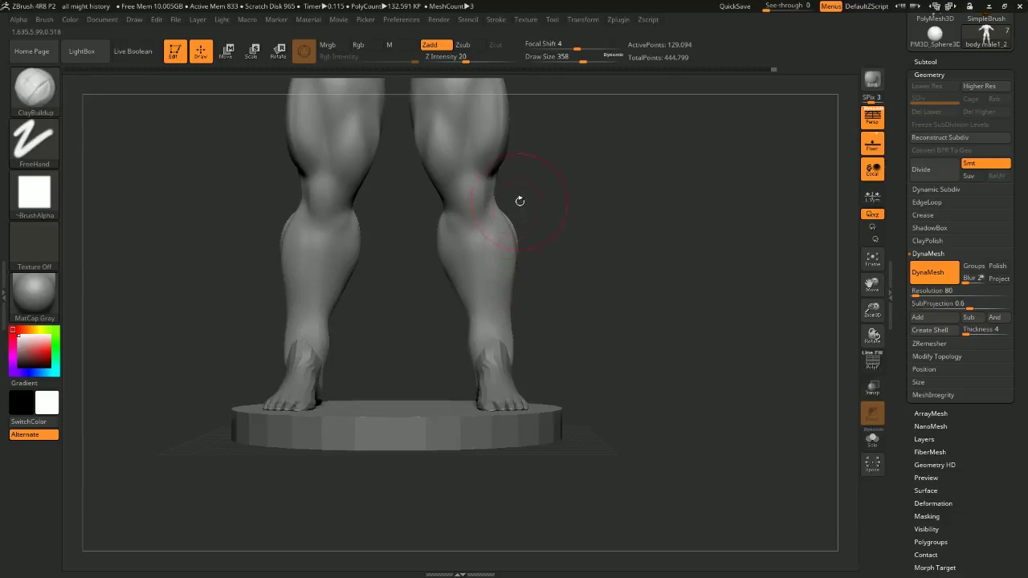
key(b)
key(v)
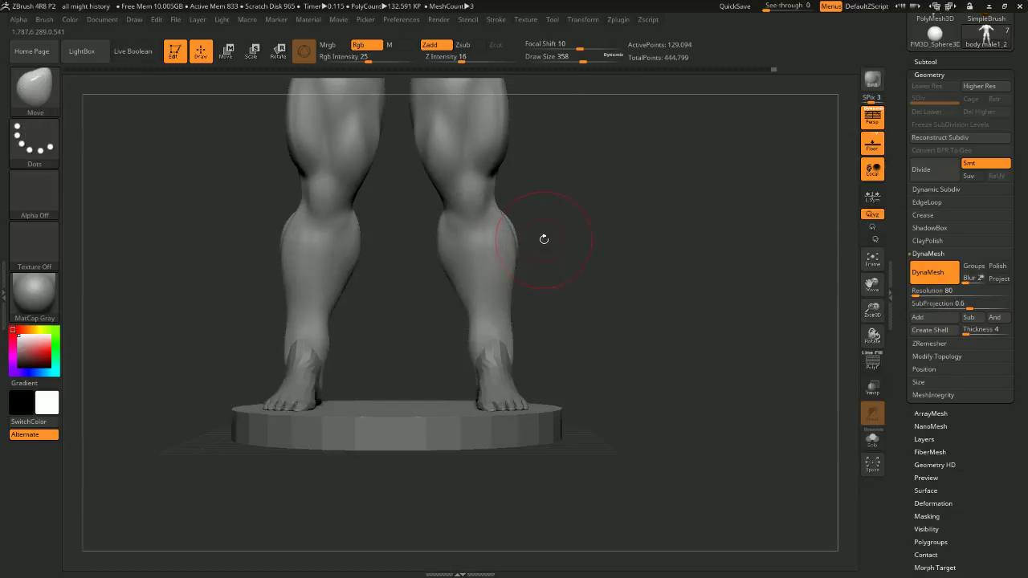
key(space)
drag(509, 306, 513, 301)
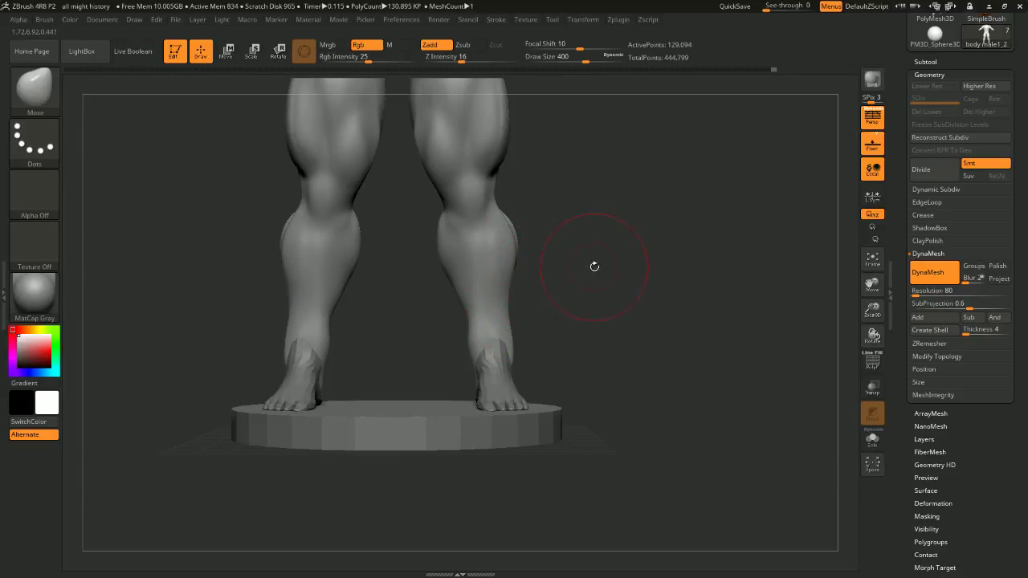
Reshape the calves and ankles from behind with the Move brush at draw sizes 223 and 305
shift+drag(595, 267, 639, 234)
alt+drag(750, 168, 539, 241)
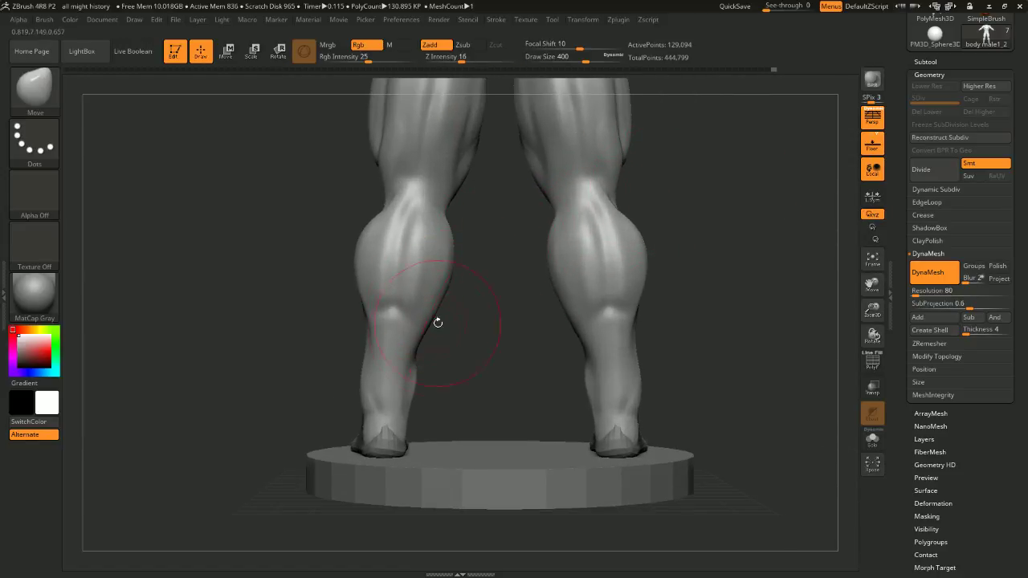
drag(370, 368, 365, 375)
key(space)
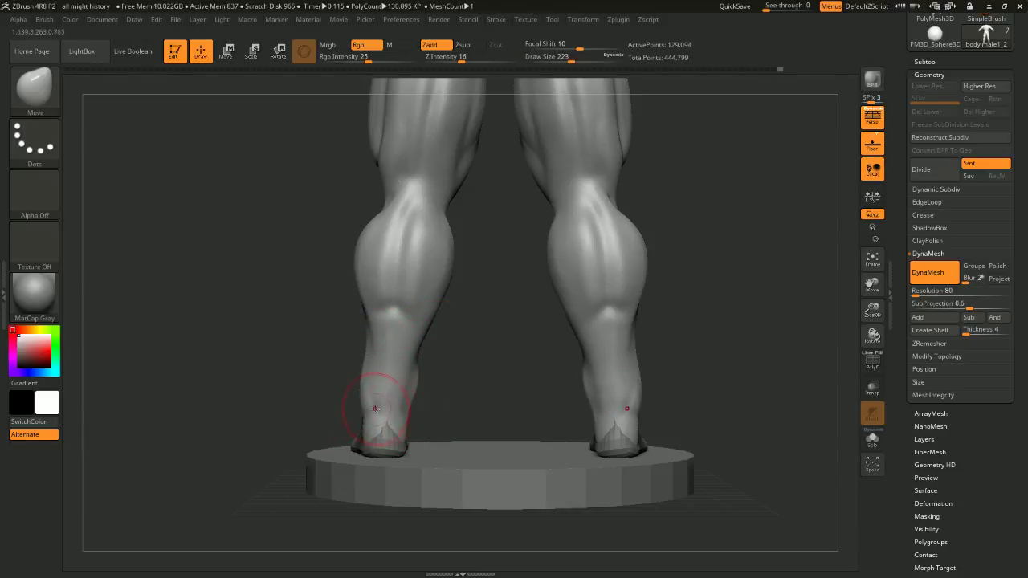
mouse_move(442, 385)
mouse_down()
mouse_move(486, 386)
mouse_move(420, 376)
mouse_up()
key(space)
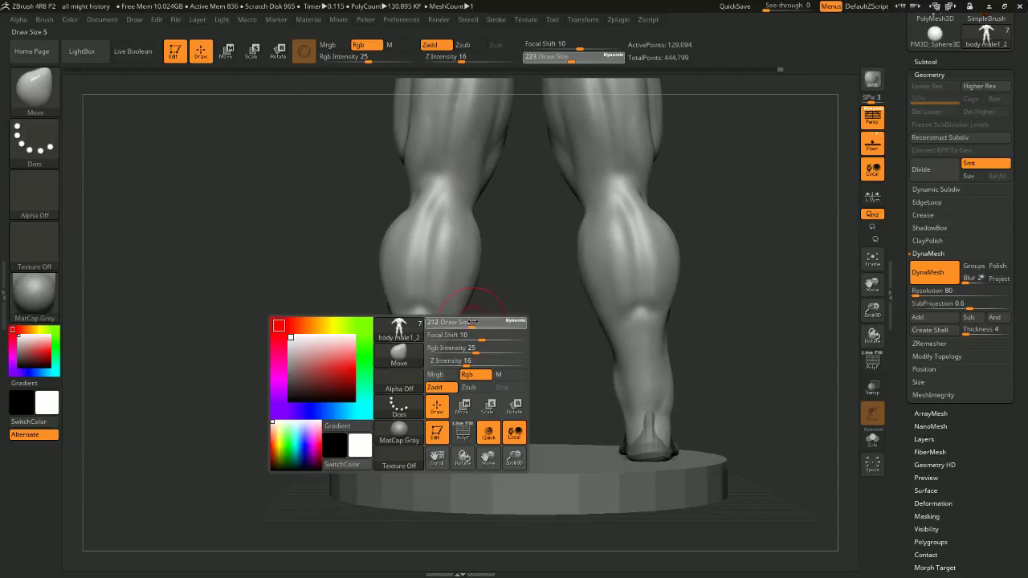
drag(474, 324, 470, 325)
drag(386, 318, 393, 318)
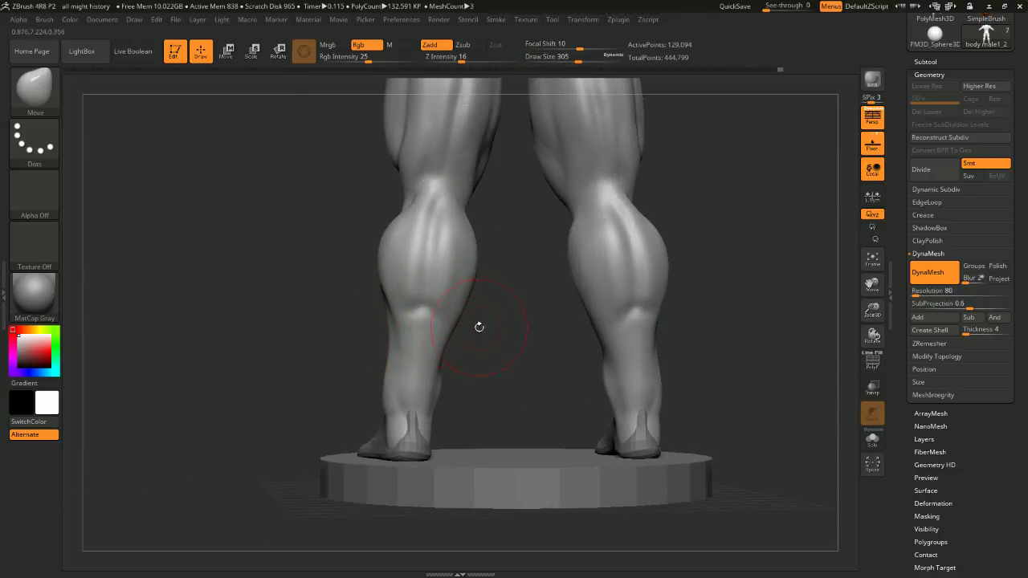
mouse_move(479, 326)
mouse_down()
mouse_move(503, 318)
mouse_move(497, 304)
mouse_up()
drag(507, 244, 474, 226)
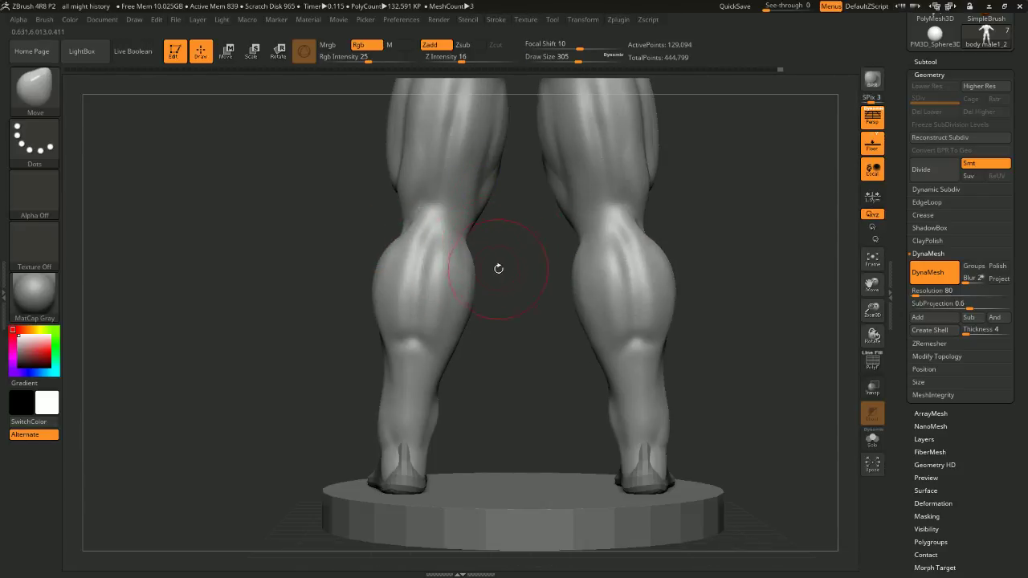
Smooth the outer thigh down to the knee from the front at draw size 331
drag(498, 269, 423, 272)
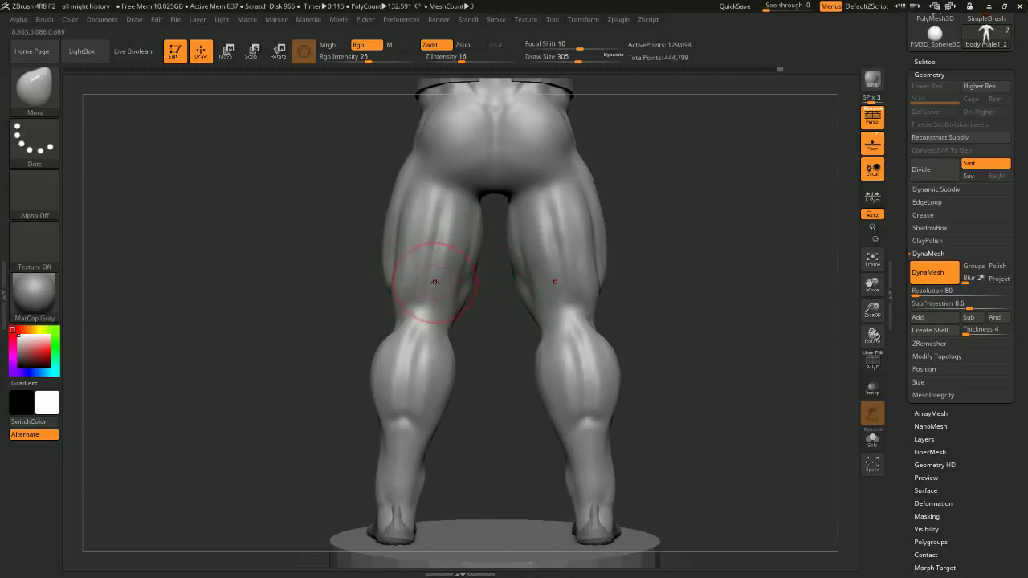
shift+drag(601, 172, 627, 172)
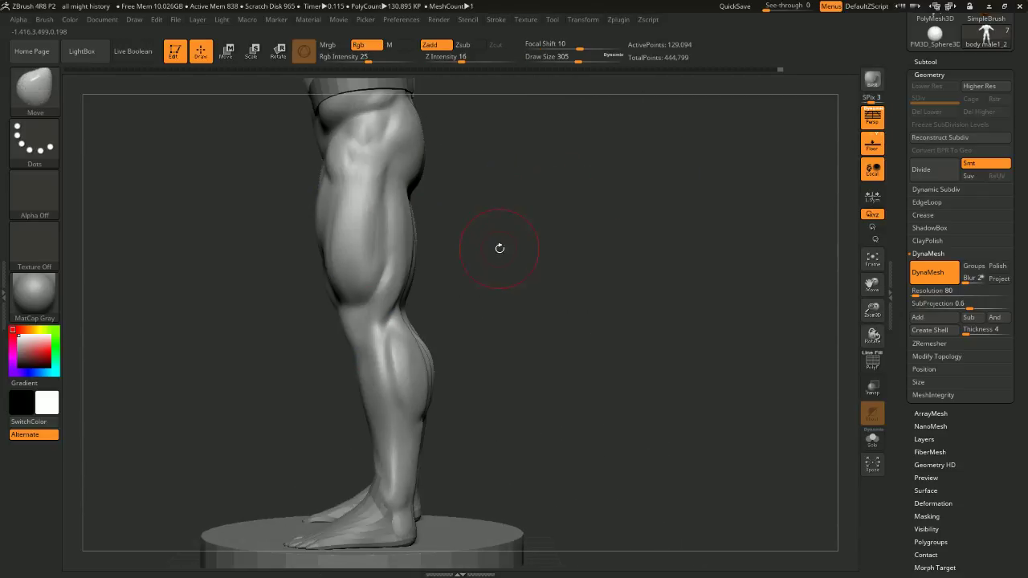
shift+drag(501, 248, 436, 253)
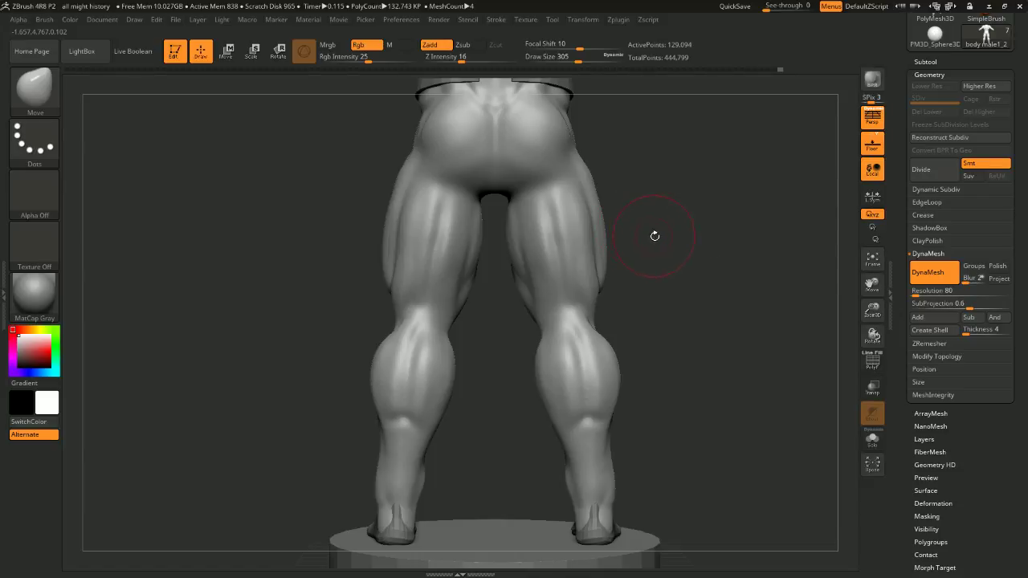
drag(654, 235, 711, 235)
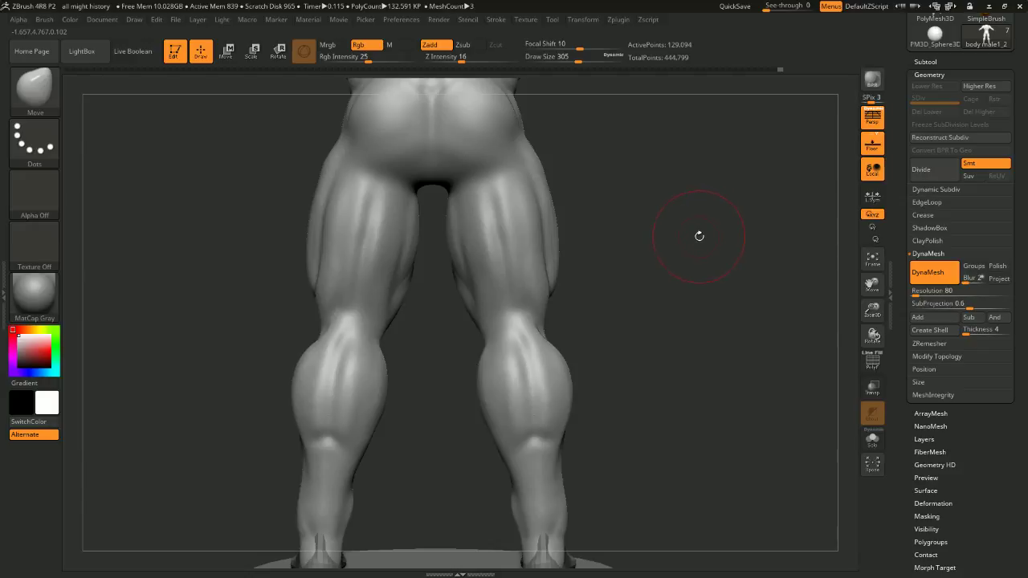
drag(660, 257, 620, 301)
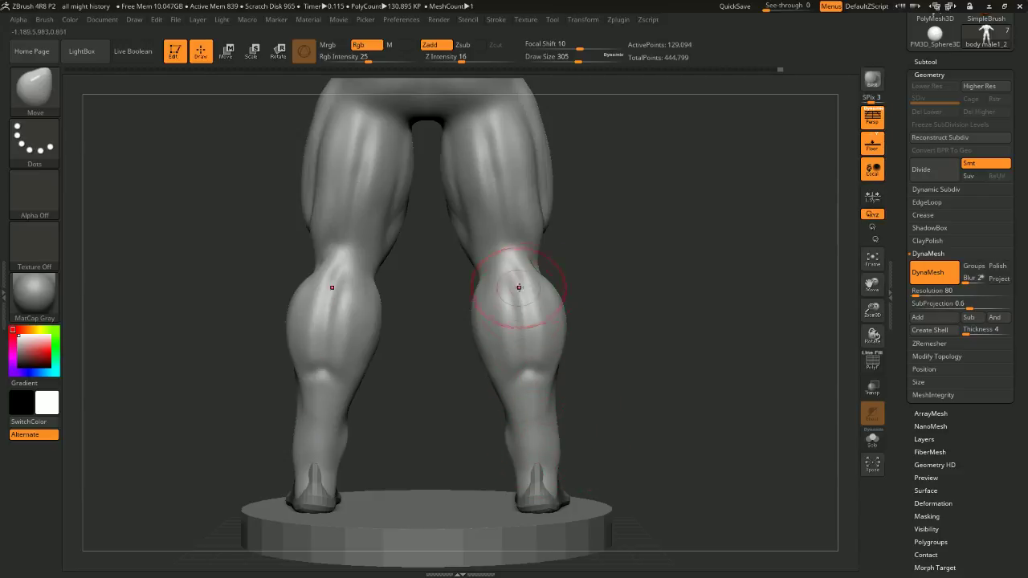
shift+drag(635, 302, 638, 324)
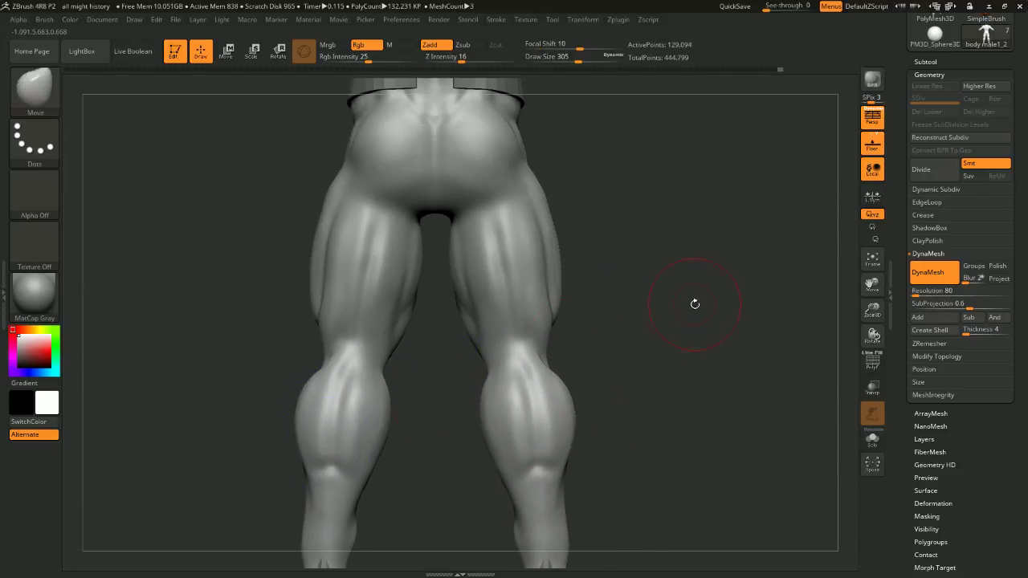
key(space)
mouse_move(361, 375)
mouse_down()
mouse_move(391, 402)
mouse_move(426, 309)
mouse_up()
mouse_move(615, 329)
mouse_down()
mouse_move(686, 314)
mouse_move(584, 249)
mouse_move(609, 272)
mouse_move(610, 301)
mouse_move(583, 292)
mouse_move(620, 300)
mouse_move(592, 314)
mouse_move(519, 292)
mouse_up()
key(shift)
shift+drag(471, 330, 466, 458)
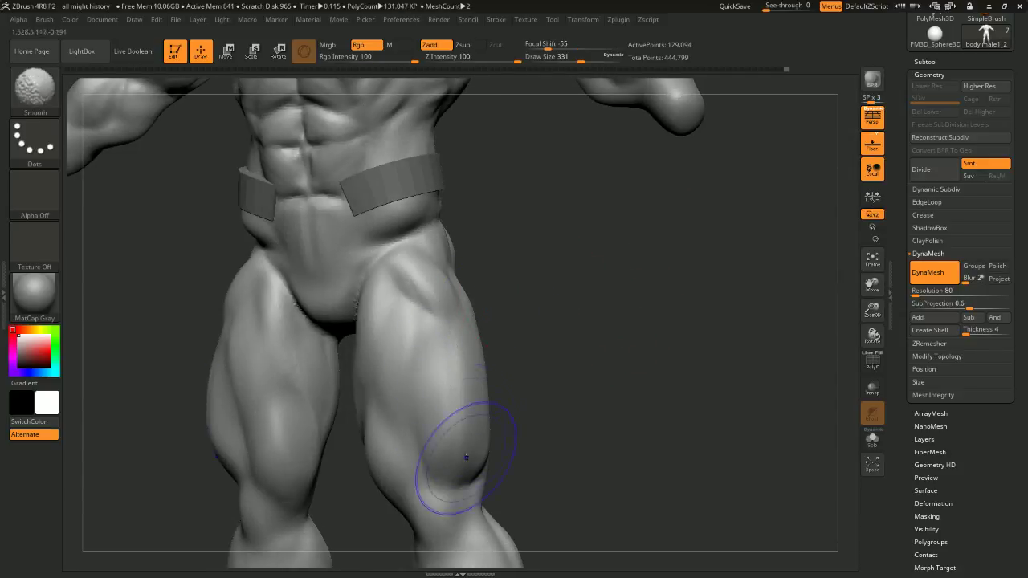
Adjust the outer contour of the legs around the knees from behind with the Move brush at draw size 468
drag(590, 378, 523, 292)
shift+drag(608, 243, 527, 283)
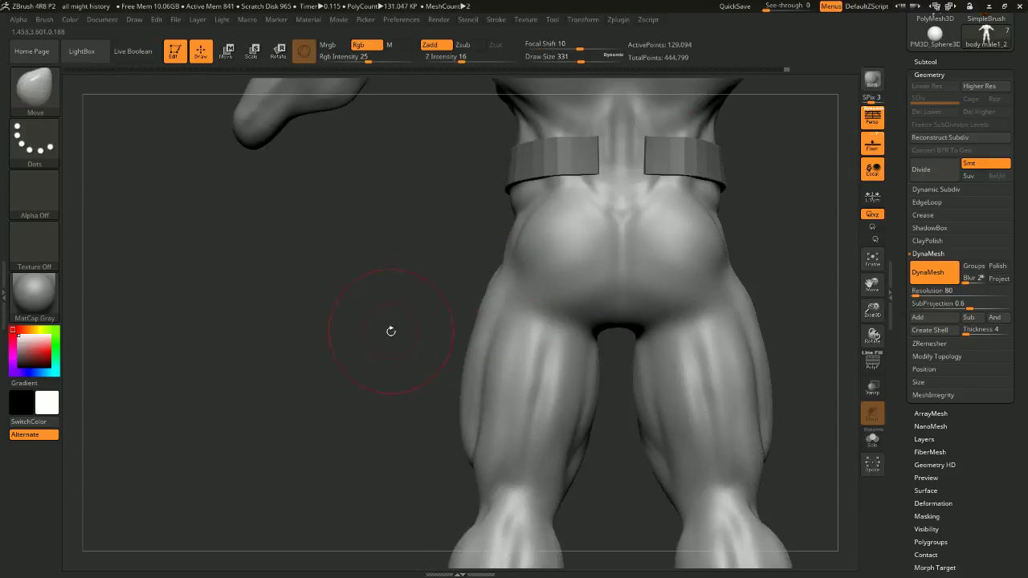
mouse_move(409, 382)
alt+mouse_down()
mouse_move(375, 317)
mouse_move(397, 308)
alt+mouse_up()
key(space)
drag(431, 344, 415, 339)
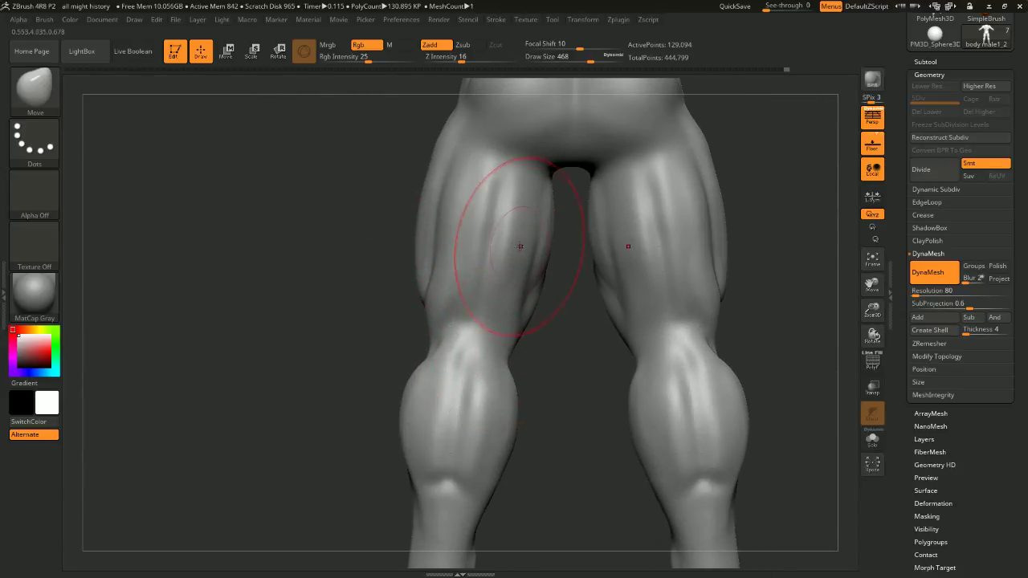
Examine the whole figure's proportions from the front with See-through at 28, and set See-through back to 0
mouse_move(785, 213)
mouse_down()
mouse_move(858, 201)
mouse_move(763, 230)
mouse_up()
mouse_move(756, 269)
mouse_down()
mouse_move(734, 179)
mouse_move(771, 250)
mouse_move(718, 142)
mouse_move(712, 265)
mouse_up()
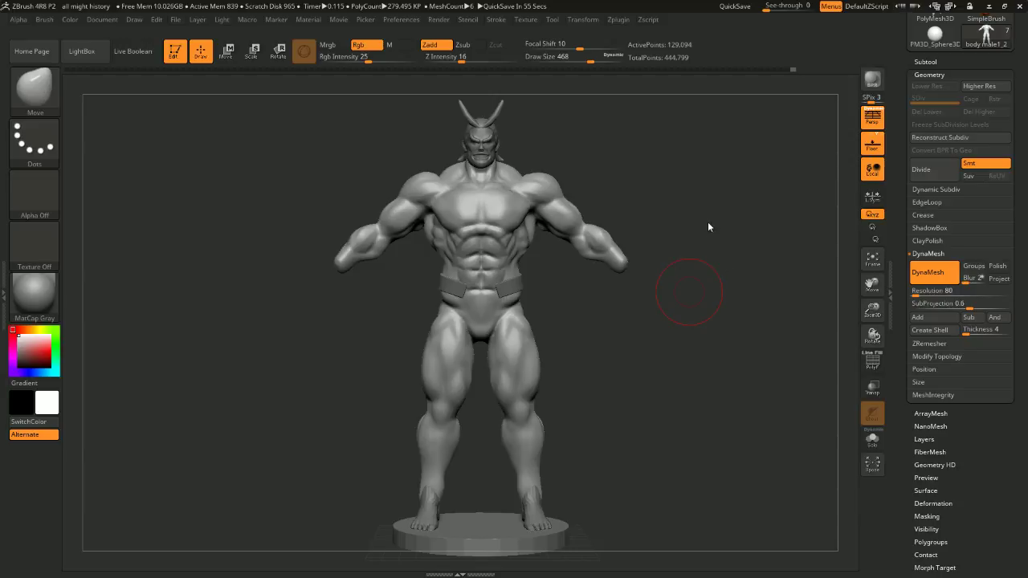
mouse_move(710, 233)
alt+mouse_down()
mouse_move(719, 240)
mouse_move(695, 194)
mouse_move(728, 230)
mouse_move(748, 174)
mouse_move(732, 224)
alt+mouse_up()
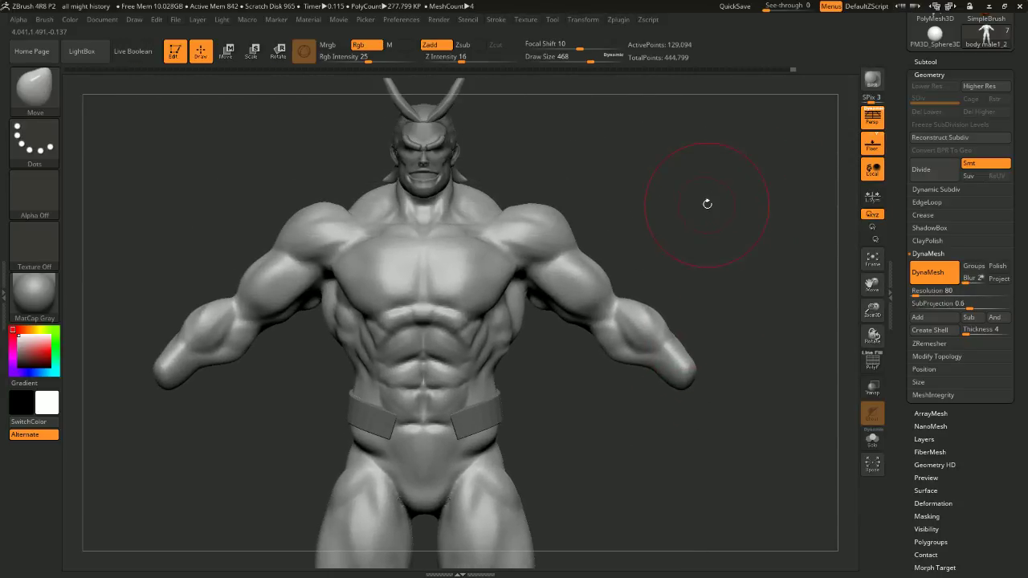
mouse_move(684, 190)
alt+mouse_down()
mouse_move(690, 208)
mouse_move(694, 182)
mouse_move(707, 179)
mouse_move(702, 216)
mouse_move(682, 193)
mouse_move(707, 275)
mouse_move(710, 182)
mouse_move(718, 234)
alt+mouse_up()
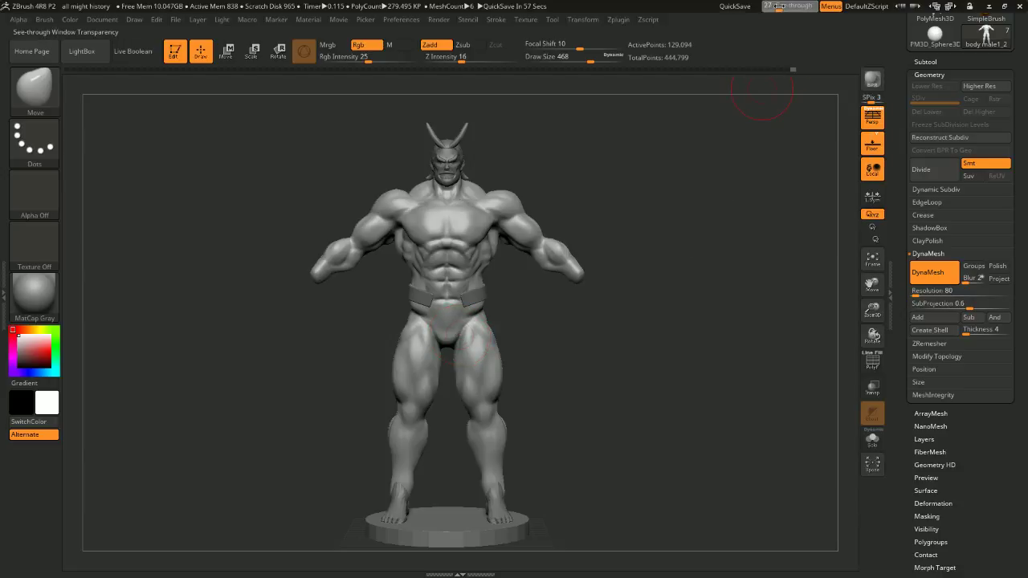
mouse_move(653, 177)
alt+mouse_down()
mouse_move(680, 168)
mouse_move(679, 193)
mouse_move(700, 181)
mouse_move(695, 171)
alt+mouse_up()
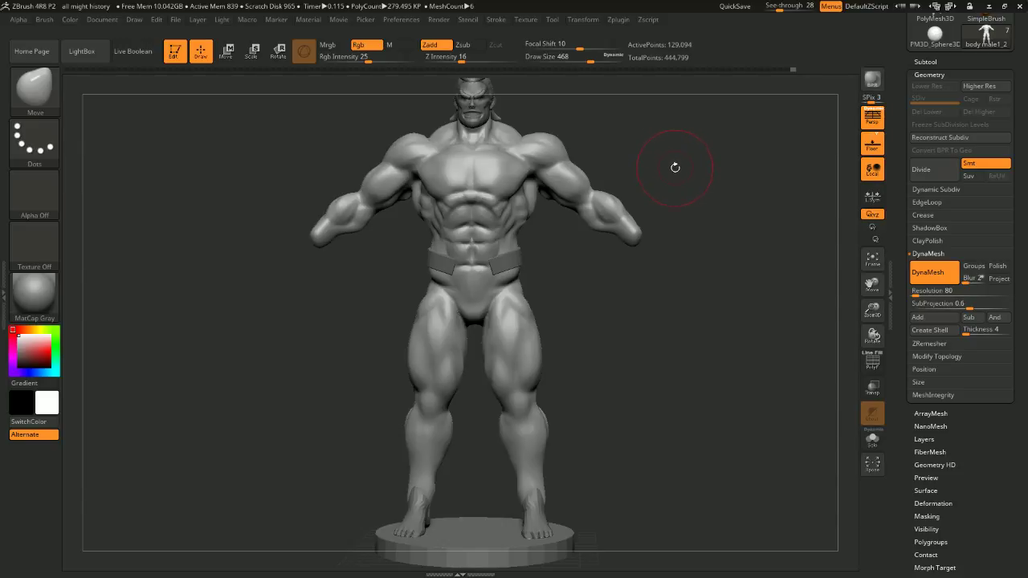
drag(676, 168, 681, 167)
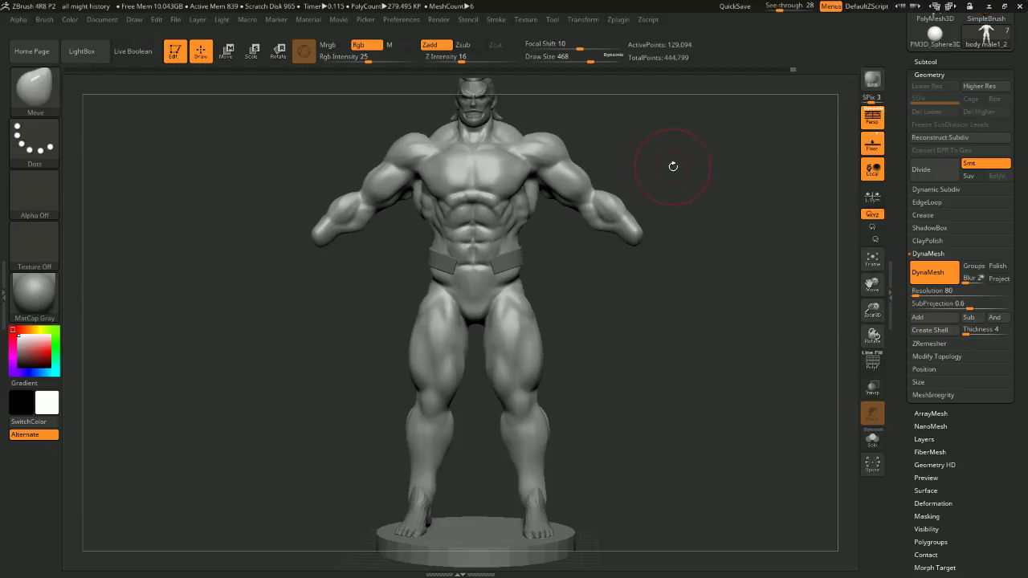
mouse_move(615, 281)
mouse_down()
mouse_move(608, 264)
mouse_move(612, 280)
mouse_up()
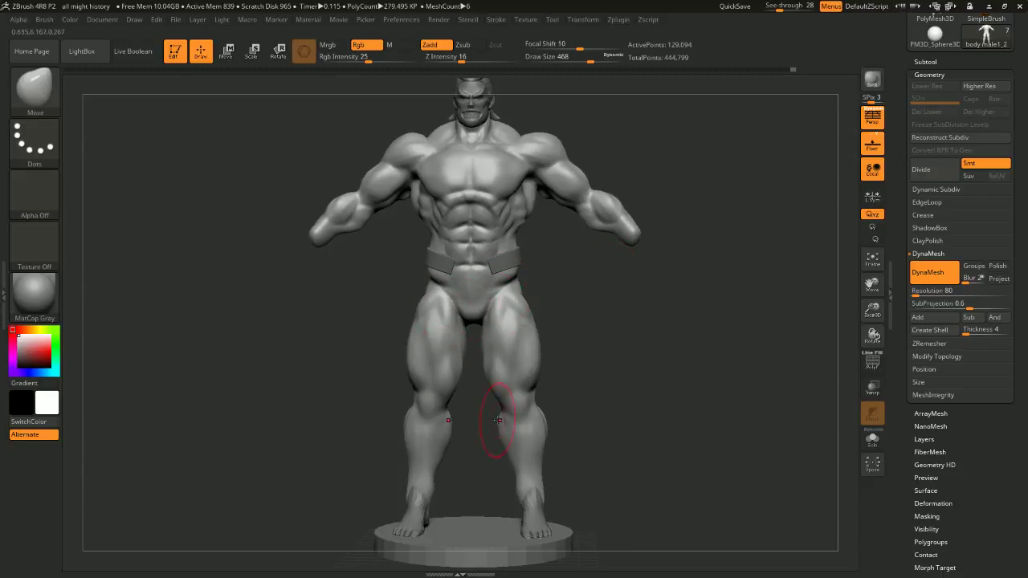
mouse_move(607, 334)
alt+mouse_down()
mouse_move(600, 314)
mouse_move(584, 330)
mouse_move(603, 355)
mouse_move(715, 356)
mouse_move(574, 354)
alt+mouse_up()
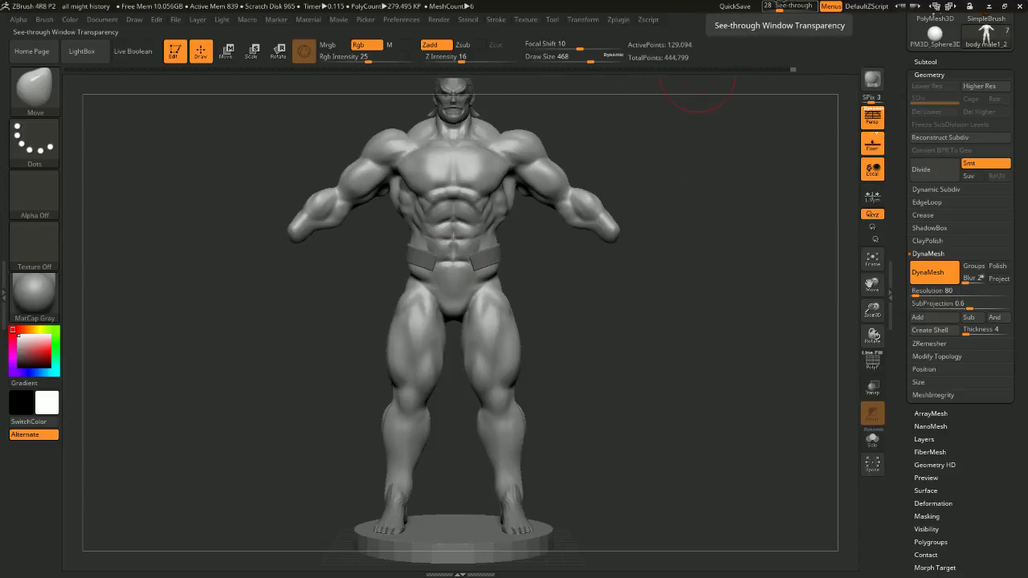
drag(784, 5, 717, 21)
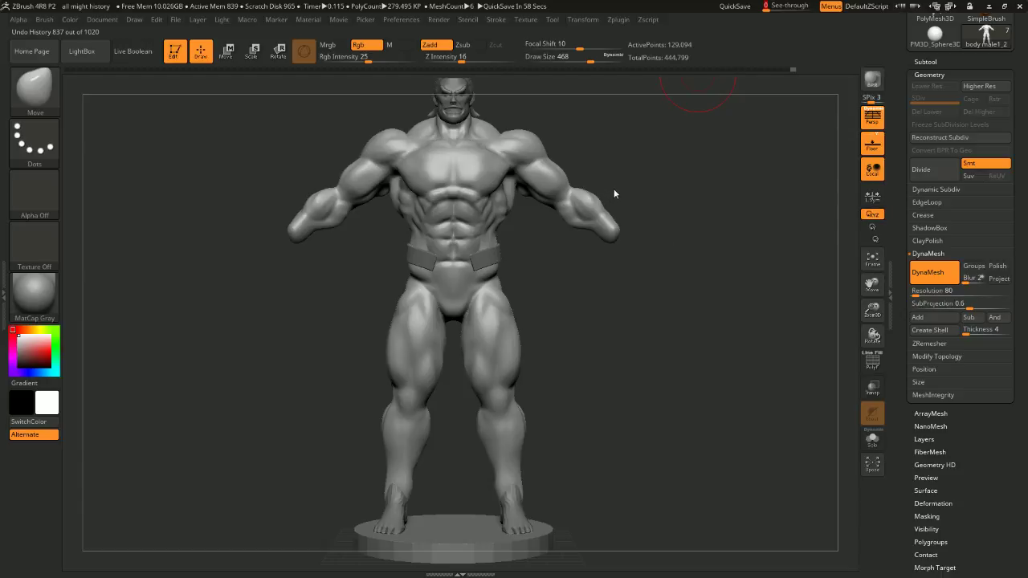
key(f)
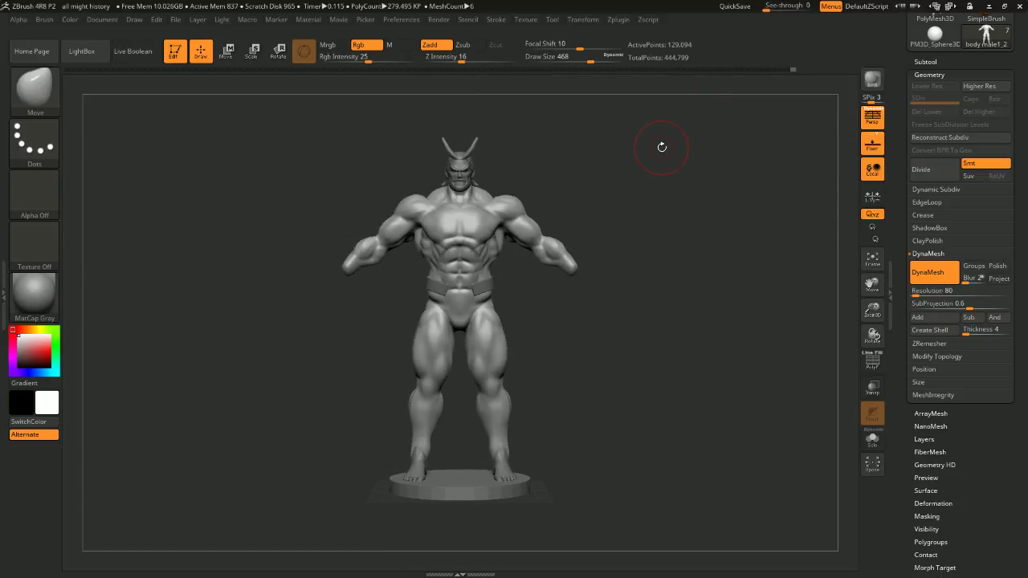
alt+drag(639, 174, 684, 203)
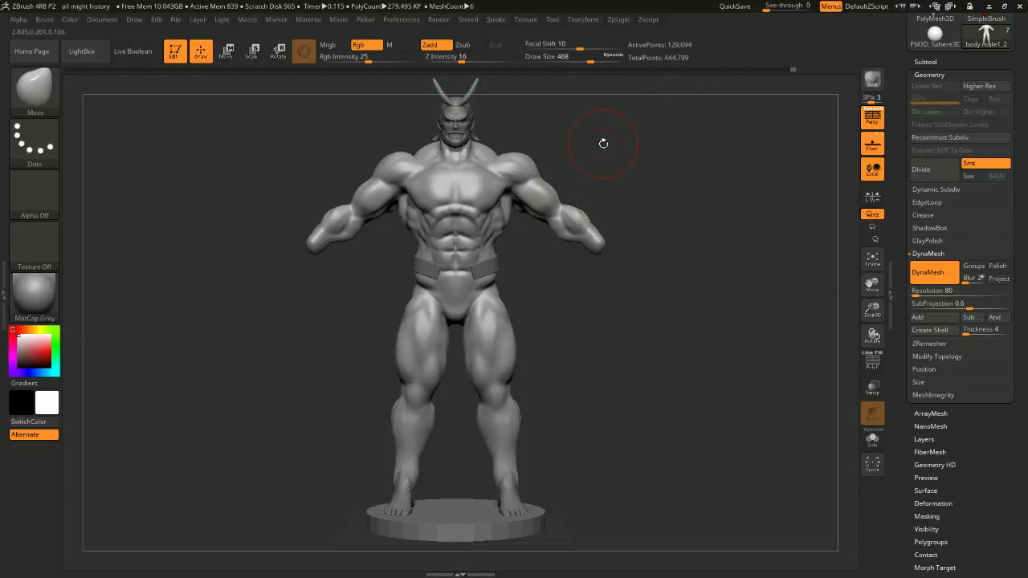
mouse_move(650, 184)
alt+mouse_down()
mouse_move(652, 156)
mouse_move(645, 167)
mouse_move(622, 156)
mouse_move(617, 182)
alt+mouse_up()
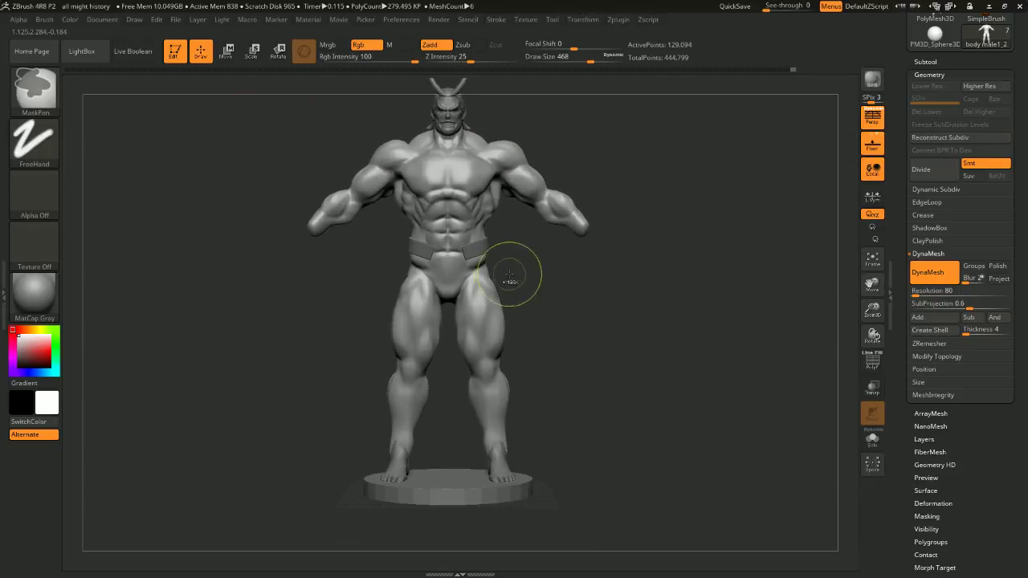
Mask the legs, invert the mask so the upper body is protected, and bring up the Move gizmo
ctrl+drag(544, 268, 364, 489)
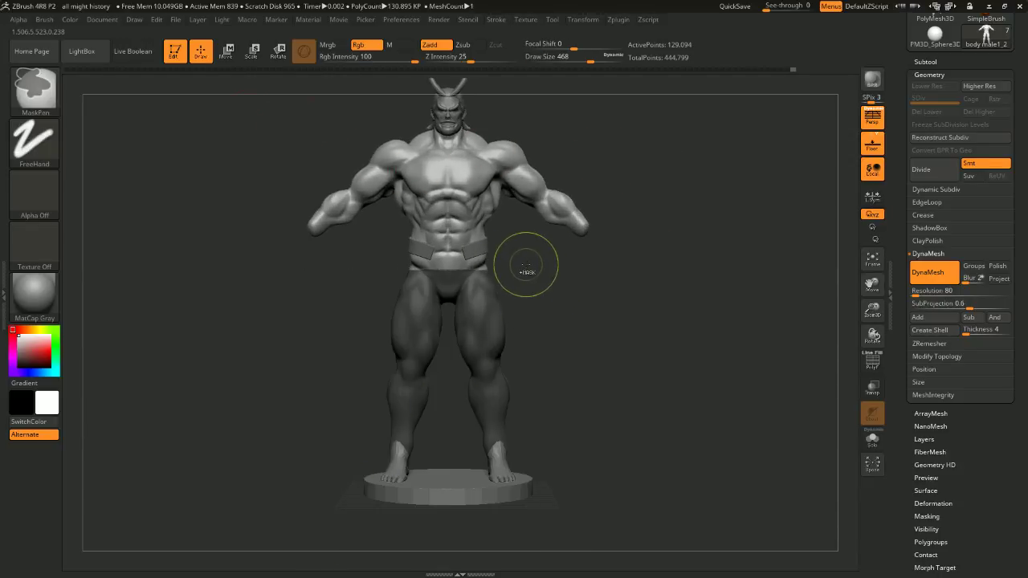
ctrl+click(494, 246)
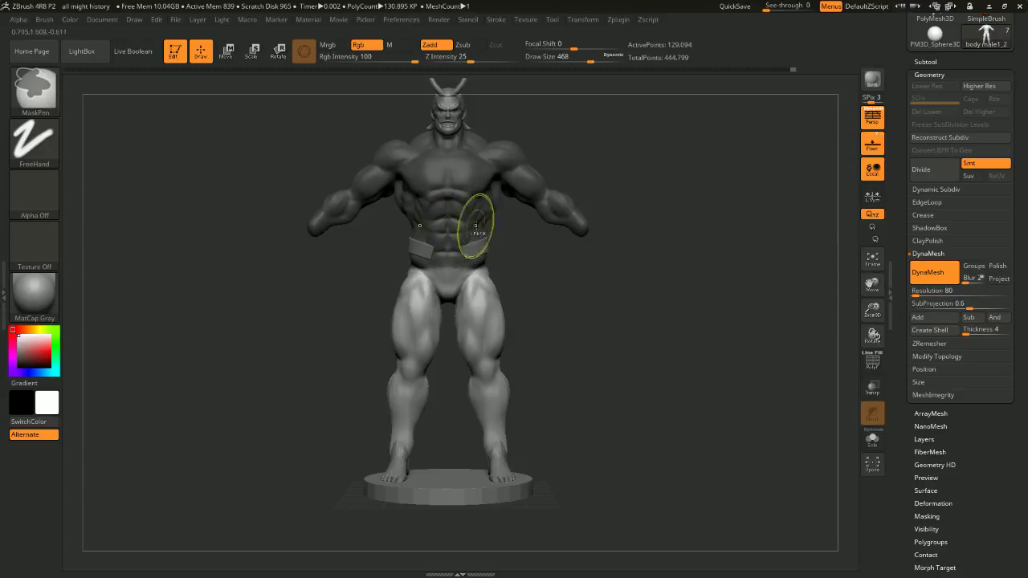
key(w)
Enable transposing of multiple subtools and add the feet and the round base to the selection
click(499, 169)
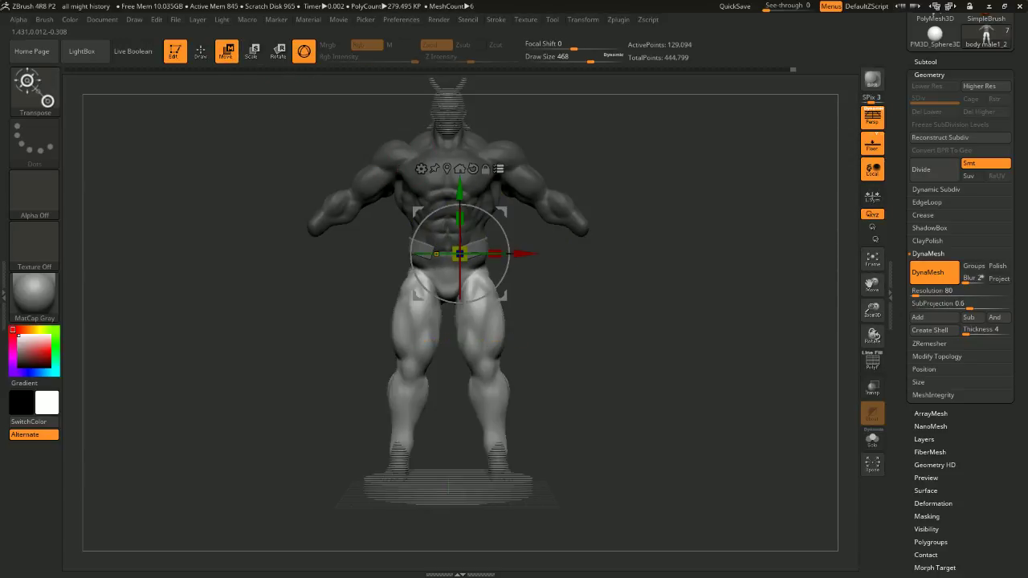
alt+drag(595, 134, 601, 172)
alt+drag(663, 282, 663, 199)
ctrl+shift+drag(436, 375, 511, 532)
alt+drag(569, 204, 570, 252)
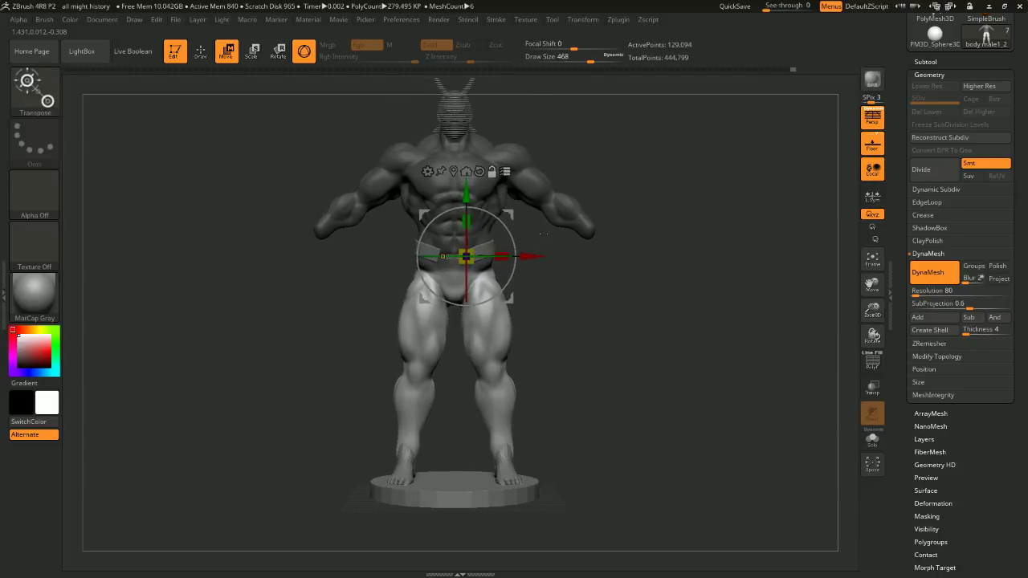
drag(466, 222, 461, 204)
key(ctrl+z)
alt+click(549, 218)
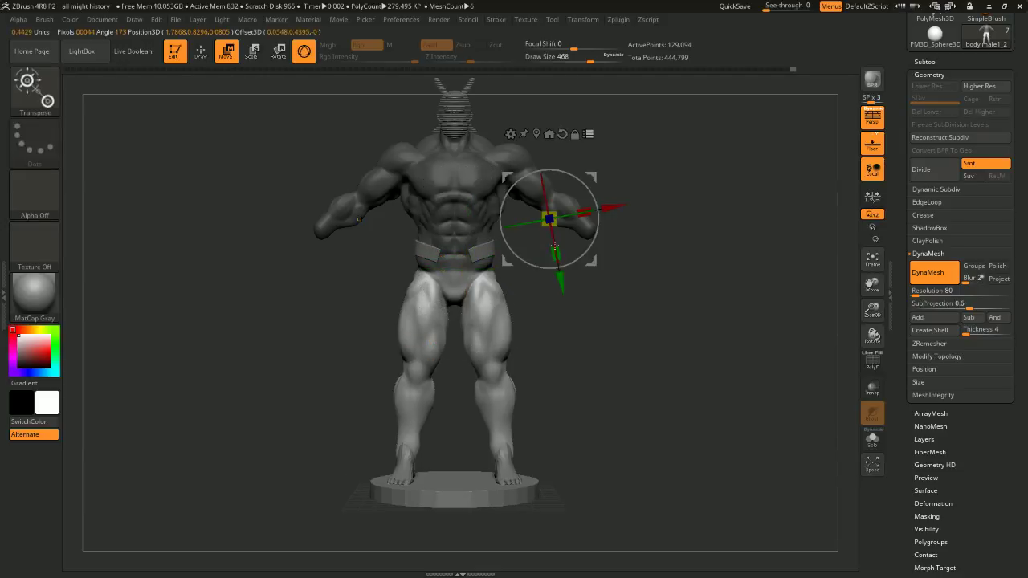
key(ctrl+z)
Scale the unmasked legs, feet and base slightly along the Y axis with the gizmo, and clear the mask
alt+drag(635, 166, 632, 205)
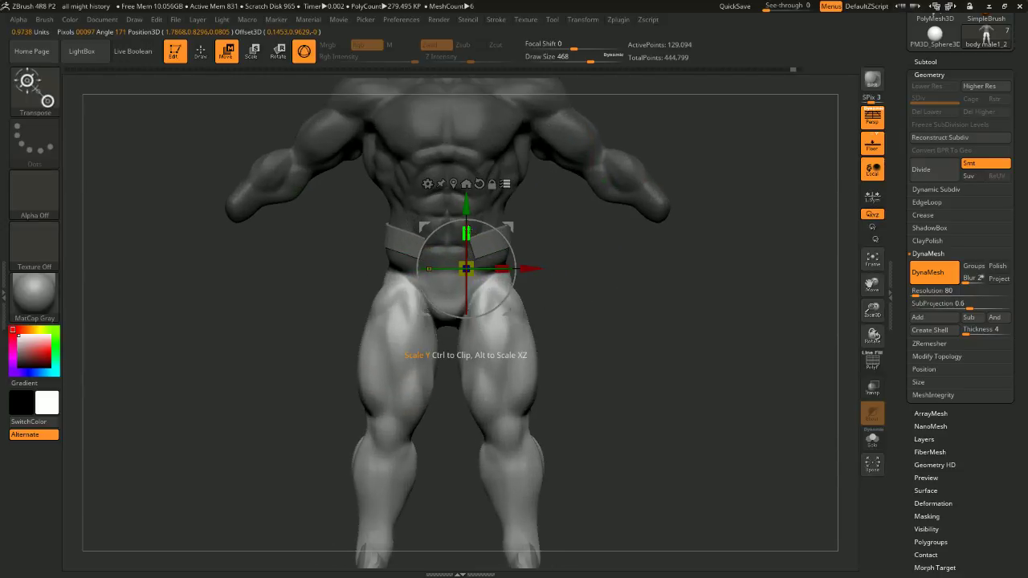
alt+drag(612, 255, 611, 215)
drag(467, 234, 467, 233)
alt+drag(604, 243, 626, 197)
alt+drag(633, 157, 637, 186)
ctrl+drag(637, 187, 647, 221)
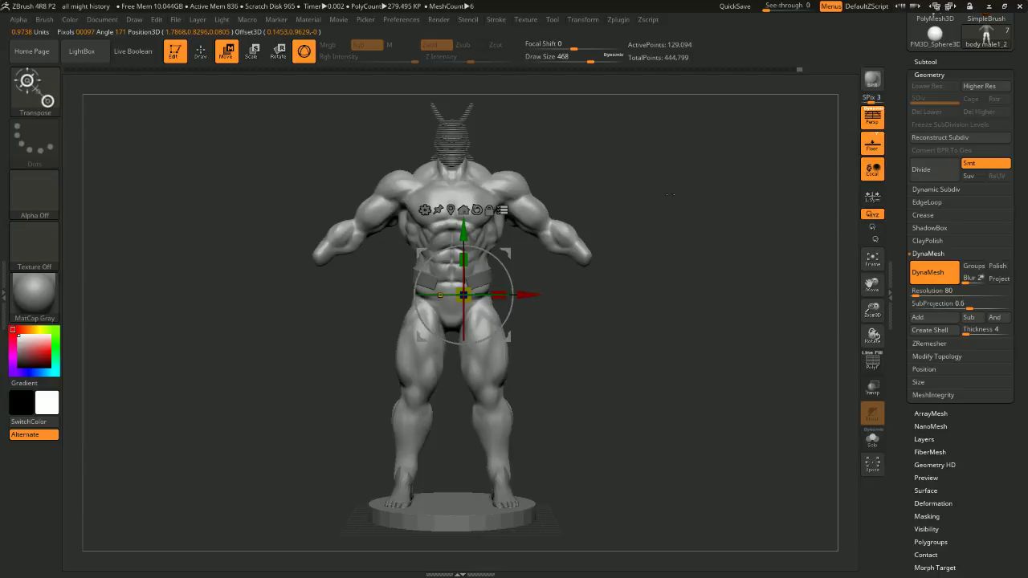
Return to draw mode with the Move brush, view the body from the side, and set the draw size to 724
alt+drag(558, 112, 624, 149)
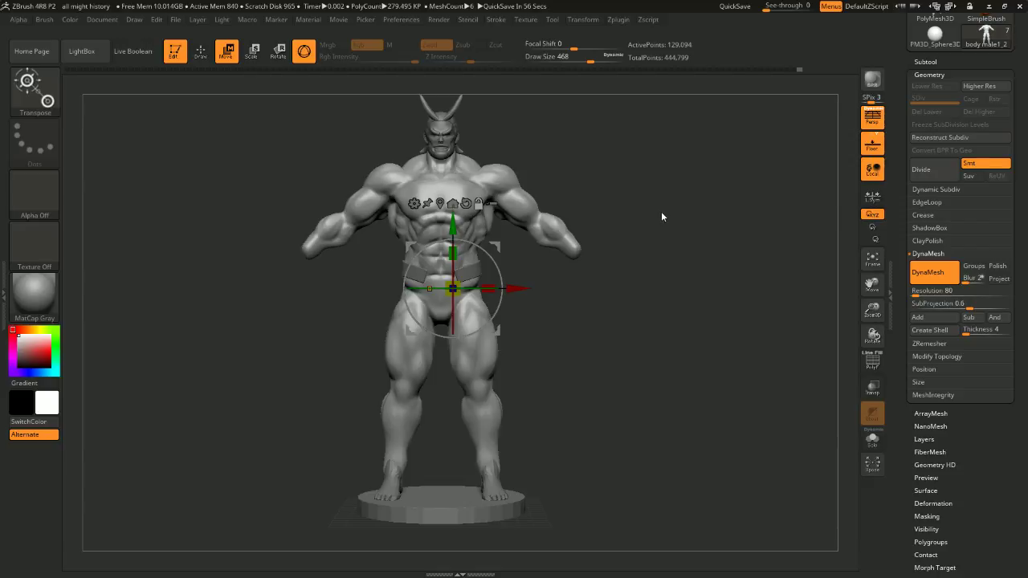
drag(706, 221, 714, 241)
key(q)
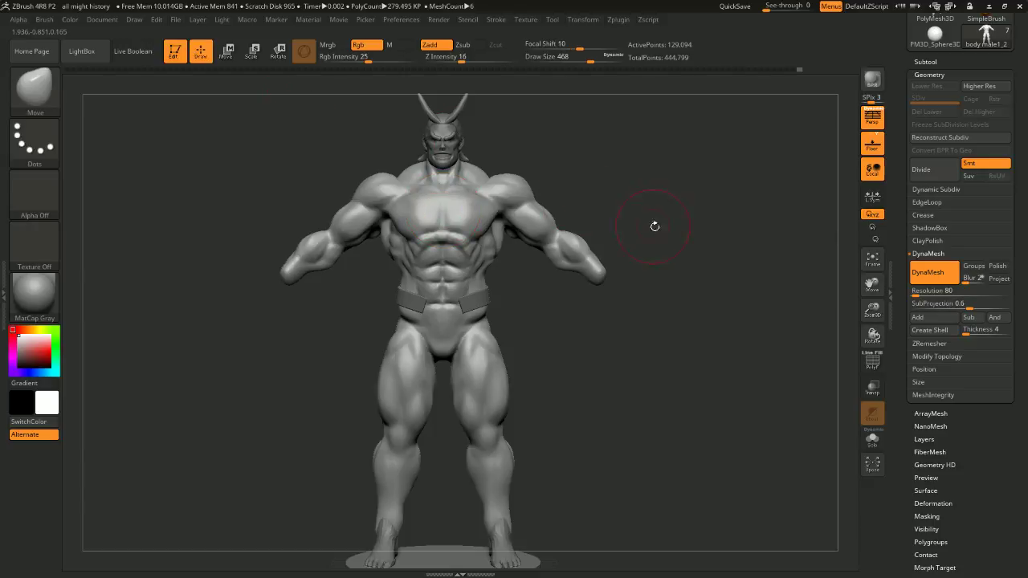
drag(654, 224, 572, 254)
alt+drag(674, 198, 619, 238)
shift+drag(692, 222, 627, 215)
key(space)
mouse_move(659, 166)
mouse_down()
mouse_move(675, 159)
mouse_move(668, 190)
mouse_move(640, 195)
mouse_move(617, 214)
mouse_up()
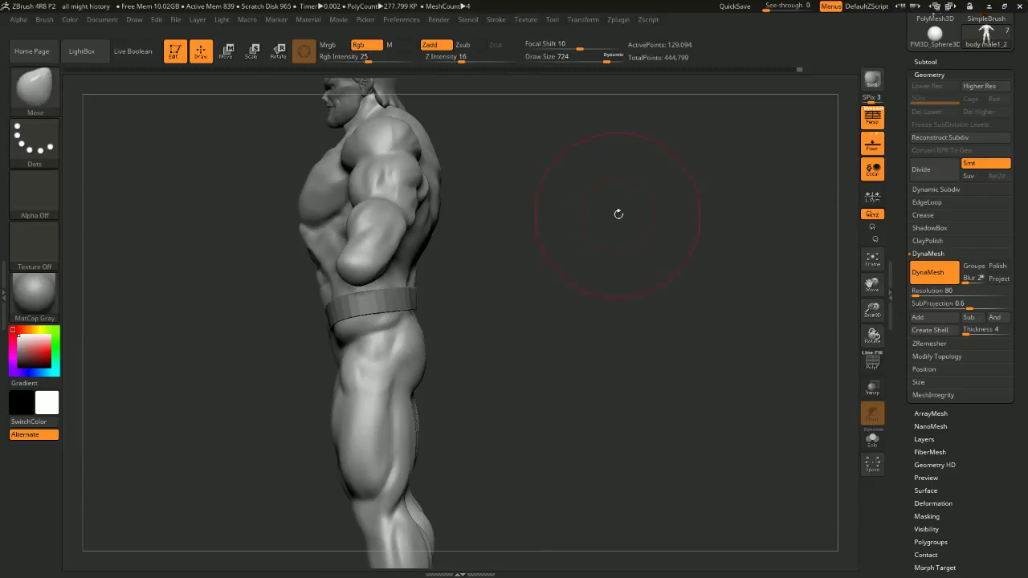
Set the draw size to 365 and smooth the forearms from behind
mouse_move(679, 192)
mouse_down()
mouse_move(742, 197)
mouse_move(688, 204)
mouse_move(700, 198)
mouse_up()
alt+drag(723, 150, 706, 173)
key(space)
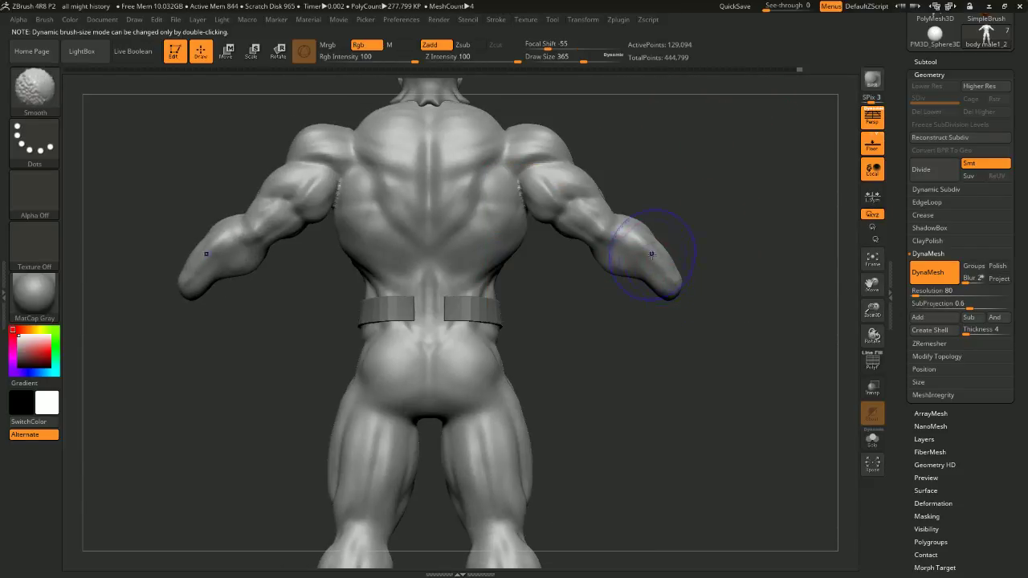
mouse_move(715, 264)
mouse_down()
mouse_move(487, 351)
mouse_move(705, 275)
mouse_move(657, 310)
mouse_up()
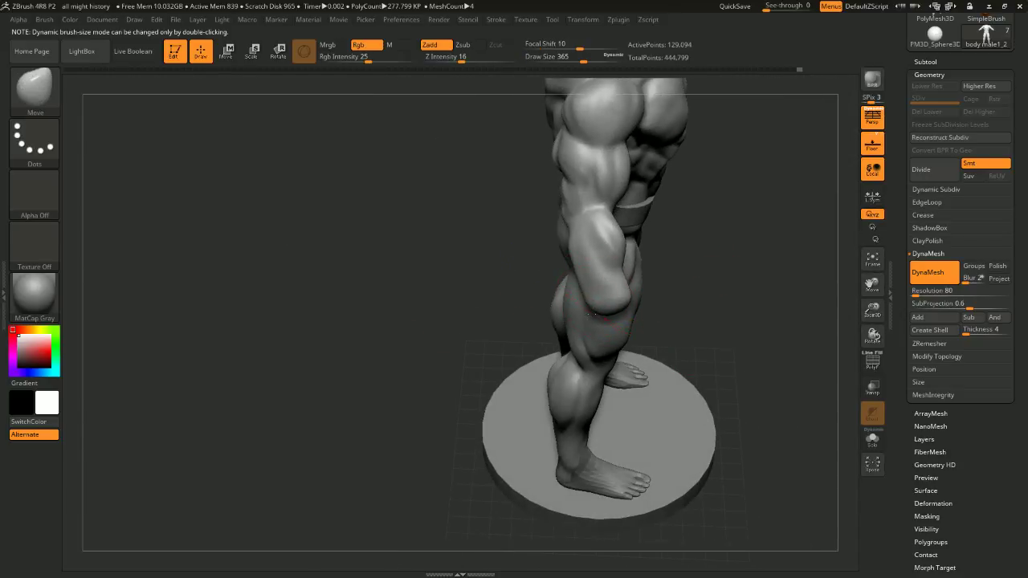
Reshape the forearm's outline with the Move brush, setting the draw size to 257
mouse_move(721, 245)
mouse_down()
mouse_move(753, 225)
mouse_move(707, 182)
mouse_move(673, 242)
mouse_move(673, 273)
mouse_move(531, 305)
mouse_move(601, 330)
mouse_move(651, 159)
mouse_move(616, 223)
mouse_move(638, 227)
mouse_up()
key(space)
mouse_move(638, 227)
mouse_down()
mouse_move(623, 226)
mouse_move(665, 225)
mouse_move(591, 241)
mouse_up()
key(space)
drag(575, 293, 582, 293)
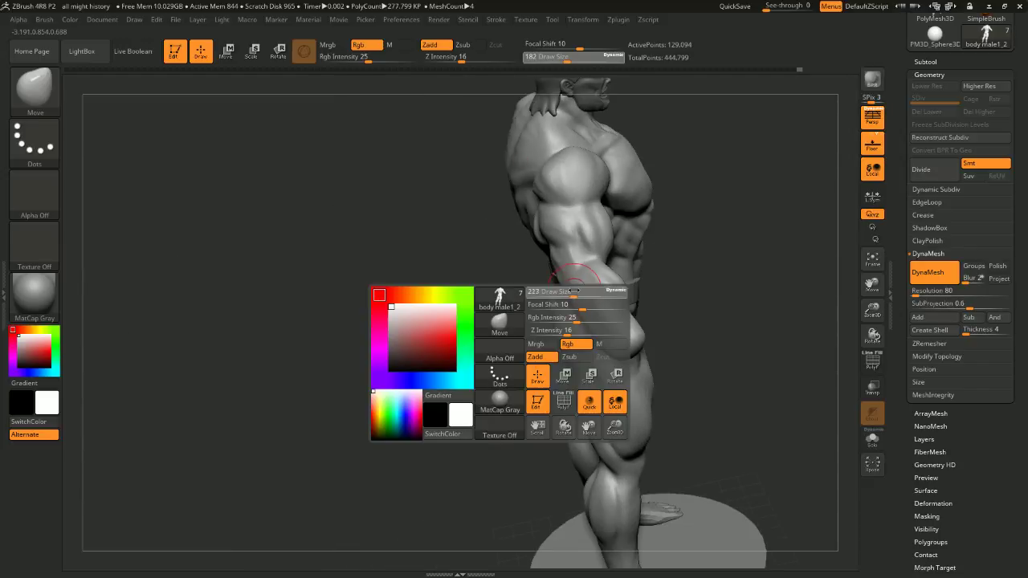
drag(691, 281, 676, 317)
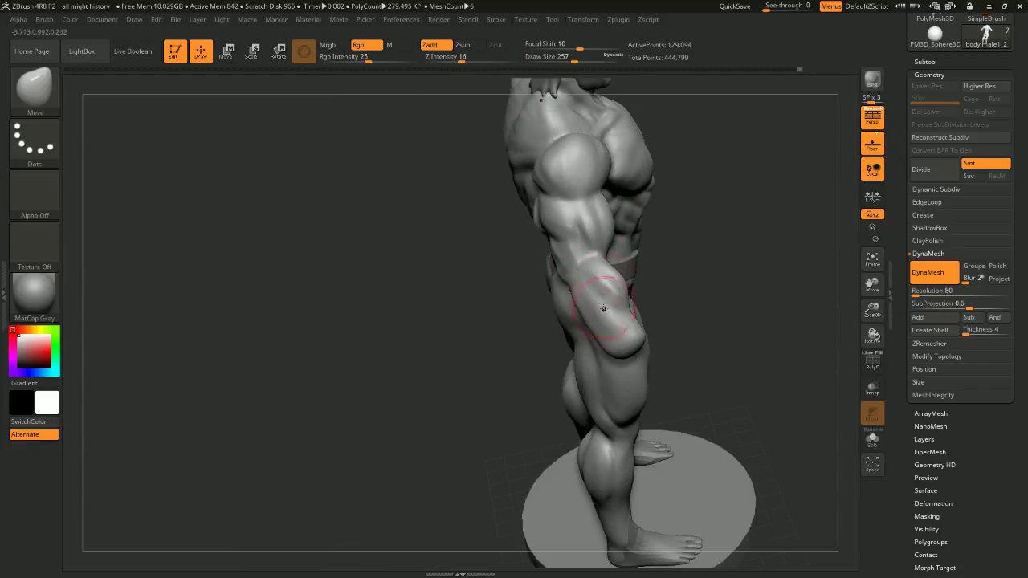
mouse_move(595, 328)
mouse_down()
mouse_move(725, 165)
mouse_move(567, 259)
mouse_move(591, 158)
mouse_move(613, 150)
mouse_move(624, 184)
mouse_move(613, 298)
mouse_move(634, 262)
mouse_move(589, 257)
mouse_move(589, 268)
mouse_up()
Build up the back of the forearm near the elbow using ClayBuildup at draw size 217
key(b)
key(c)
key(b)
key(space)
click(613, 239)
drag(506, 297, 537, 348)
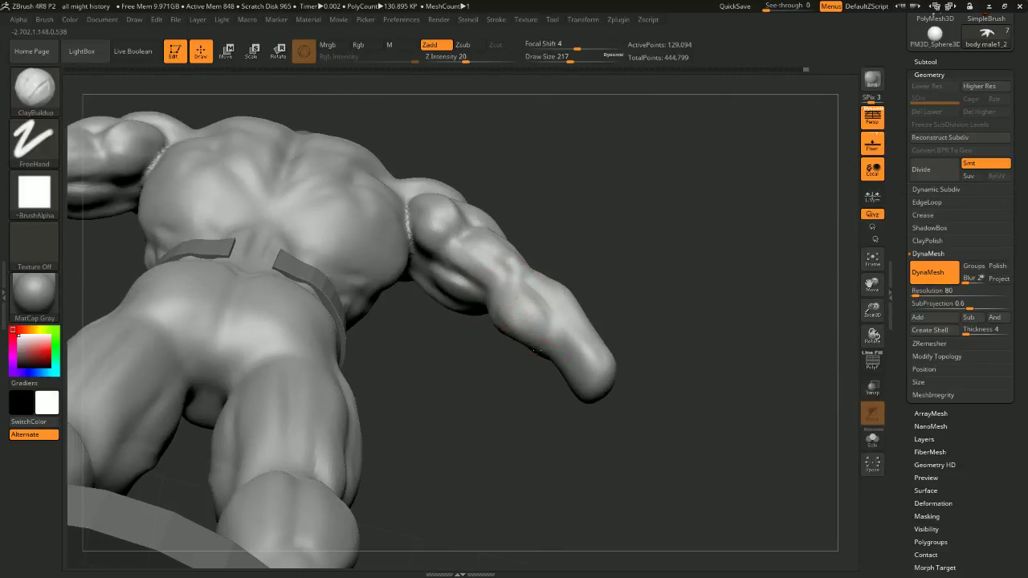
drag(605, 253, 519, 293)
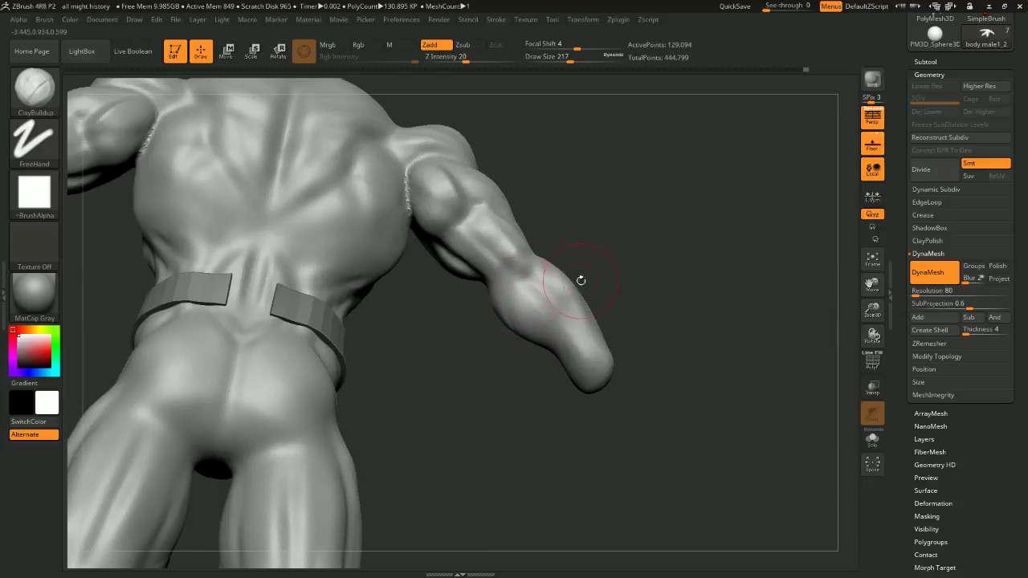
Refine the muscle forms on the outer forearm using ClayBuildup at draw size 154
drag(581, 280, 603, 302)
drag(637, 252, 671, 250)
key(space)
drag(671, 240, 659, 231)
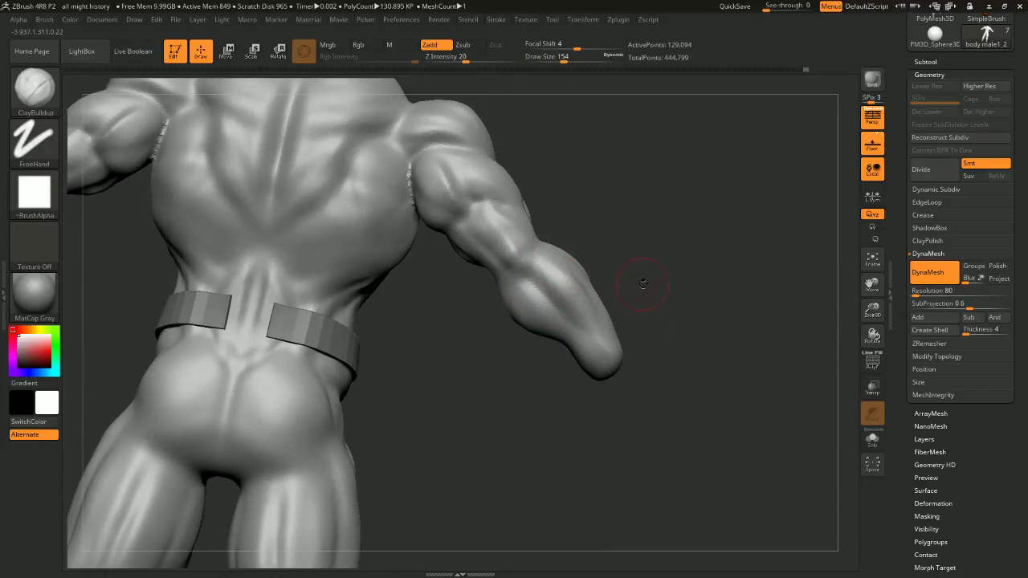
drag(638, 285, 567, 273)
drag(633, 327, 592, 266)
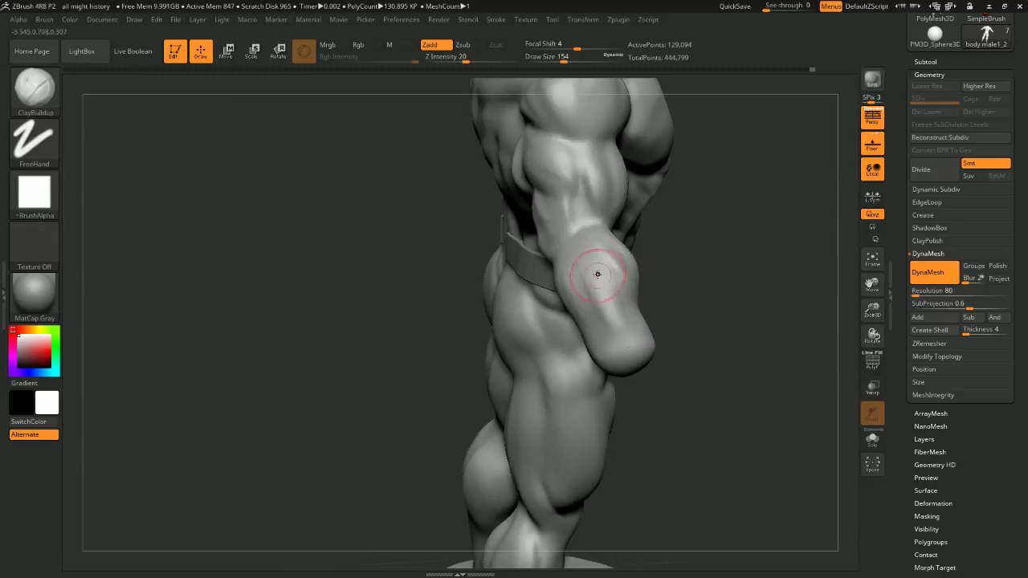
drag(691, 298, 602, 330)
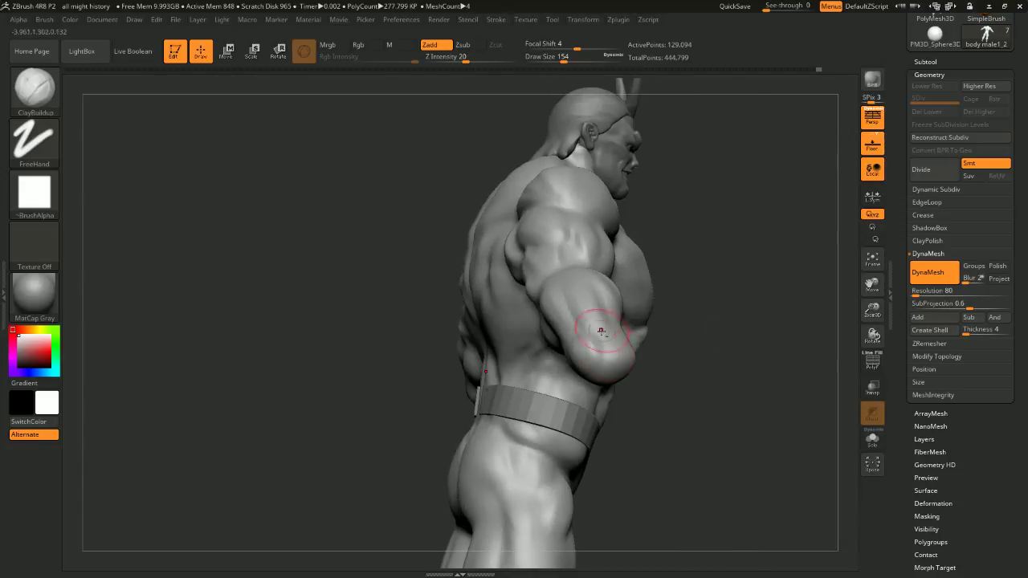
Shape the wrist end and the front of the forearm with ClayBuildup strokes
drag(696, 399, 670, 354)
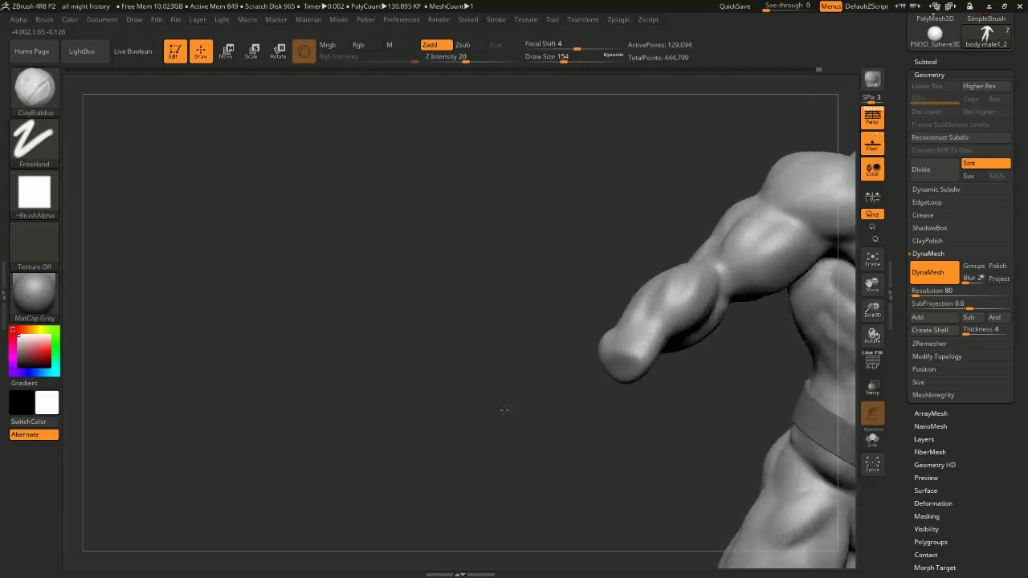
drag(505, 411, 493, 422)
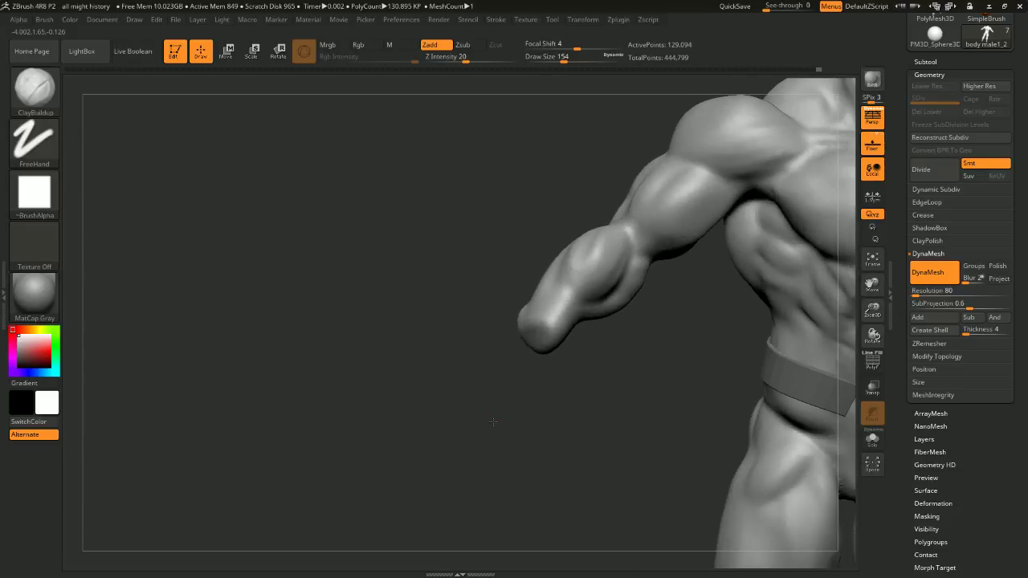
drag(561, 371, 537, 318)
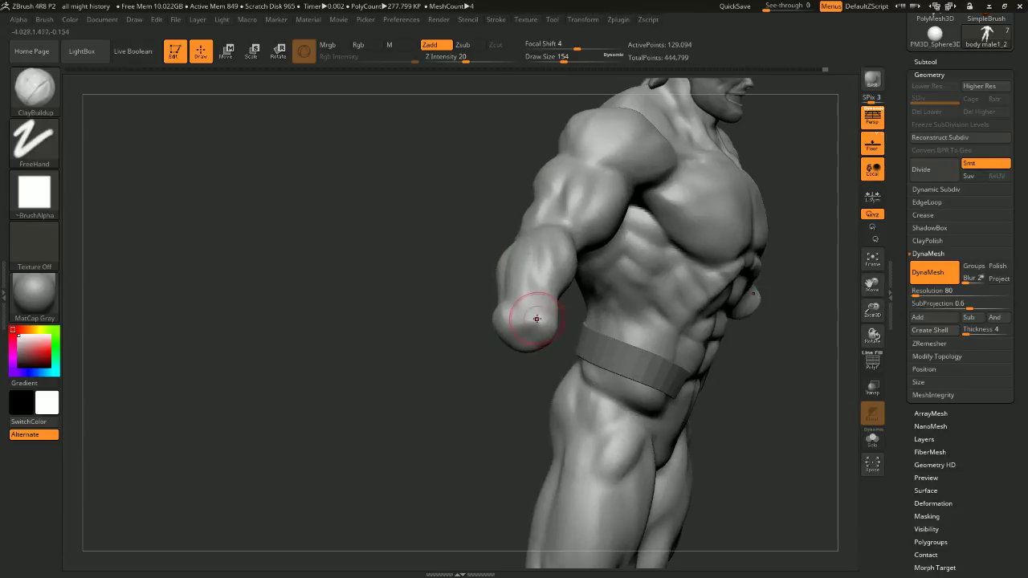
drag(522, 381, 520, 367)
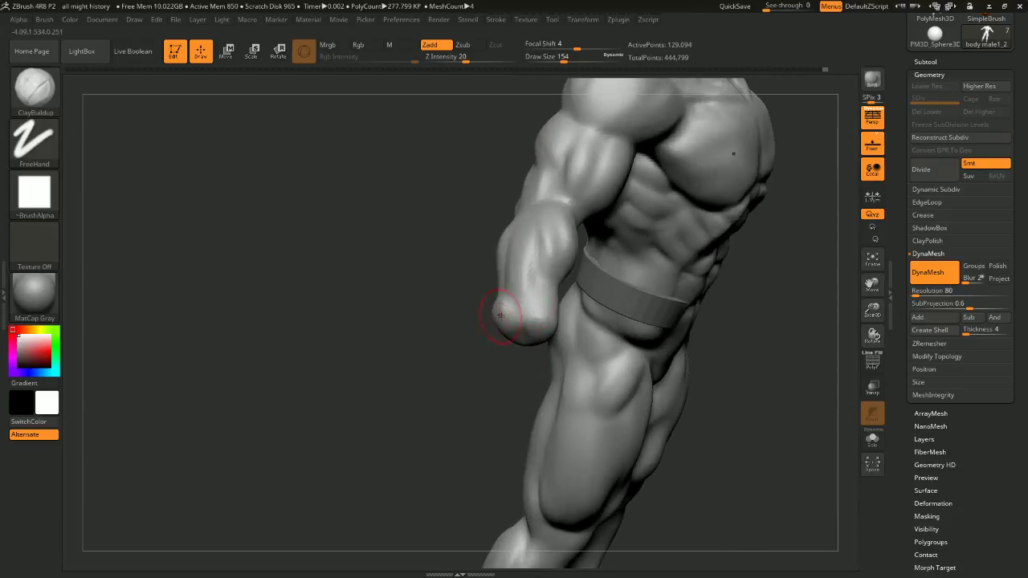
drag(493, 333, 561, 327)
mouse_move(510, 299)
mouse_down()
mouse_move(494, 309)
mouse_move(524, 302)
mouse_up()
mouse_move(612, 301)
mouse_down()
mouse_move(576, 315)
mouse_move(527, 311)
mouse_move(482, 270)
mouse_move(495, 351)
mouse_up()
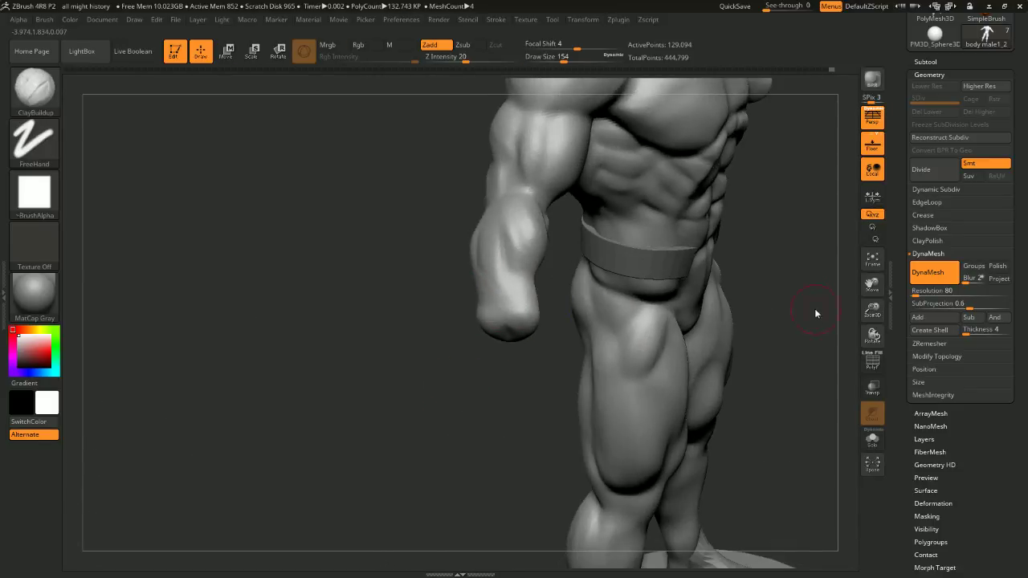
Check the figure from the front, set ClayBuildup's draw size to 207, and hide both arms to expose the sides of the torso
shift+drag(832, 291, 628, 339)
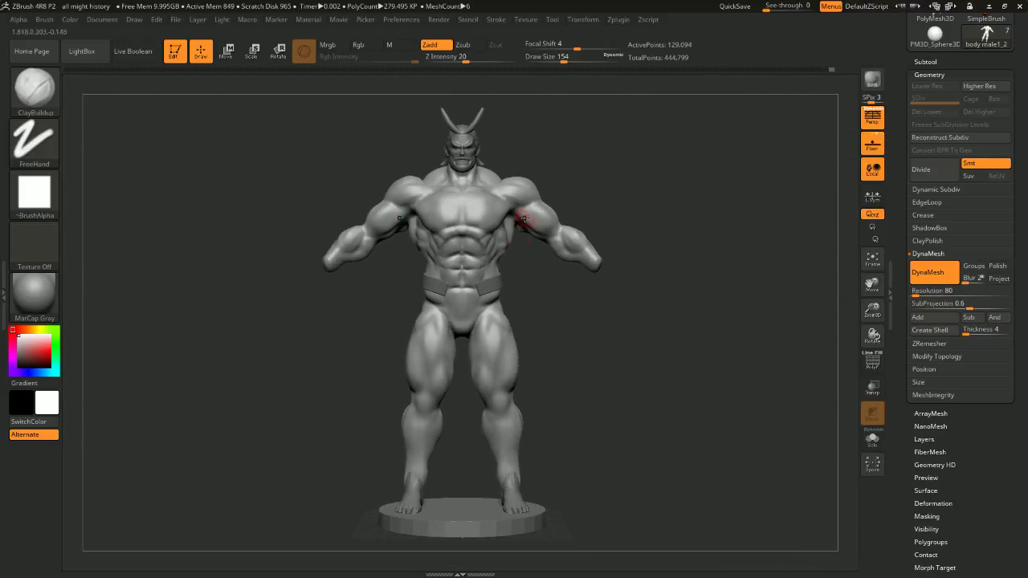
mouse_move(623, 163)
alt+mouse_down()
mouse_move(691, 169)
mouse_move(667, 191)
alt+mouse_up()
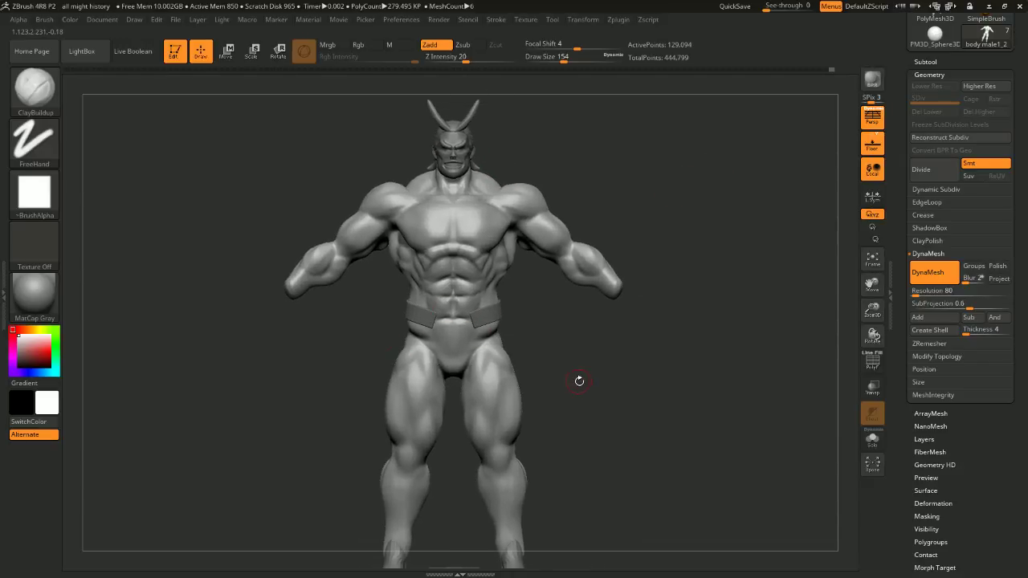
alt+drag(579, 381, 548, 322)
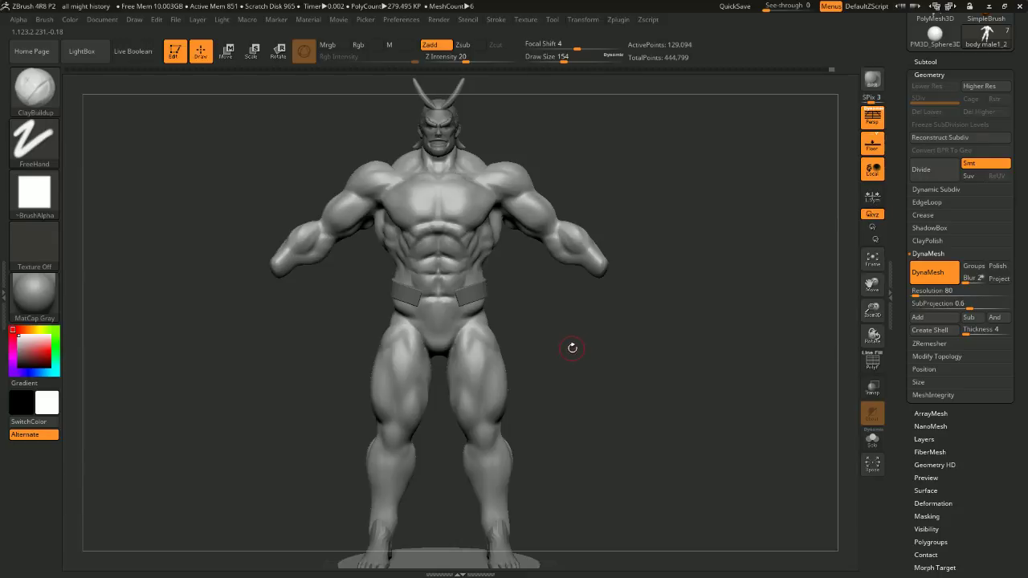
alt+drag(575, 167, 580, 194)
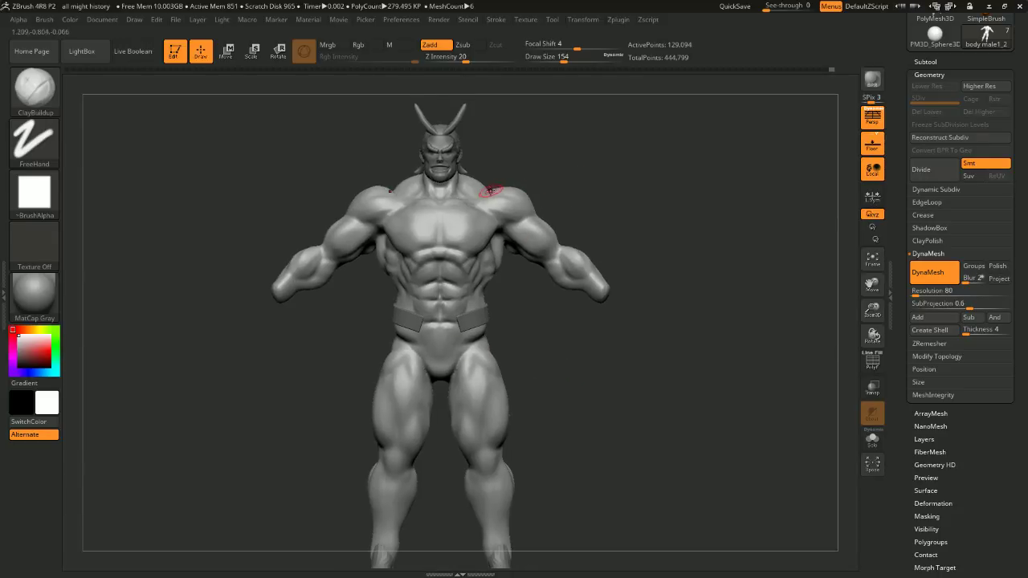
mouse_move(539, 161)
mouse_down()
mouse_move(633, 173)
mouse_move(591, 185)
mouse_move(656, 202)
mouse_move(713, 170)
mouse_move(652, 172)
mouse_move(667, 184)
mouse_move(680, 165)
mouse_move(684, 371)
mouse_move(605, 325)
mouse_move(677, 184)
mouse_move(676, 205)
mouse_move(659, 202)
mouse_move(617, 227)
mouse_up()
right_click(436, 291)
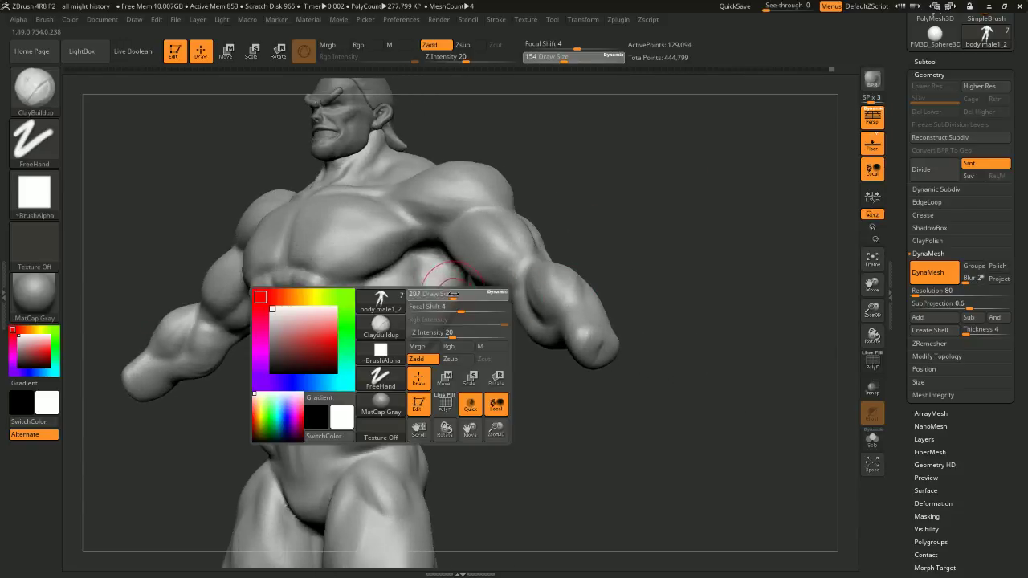
right_drag(438, 288, 461, 189)
ctrl+shift+click(463, 180)
ctrl+shift+click(485, 195)
ctrl+shift+click(519, 202)
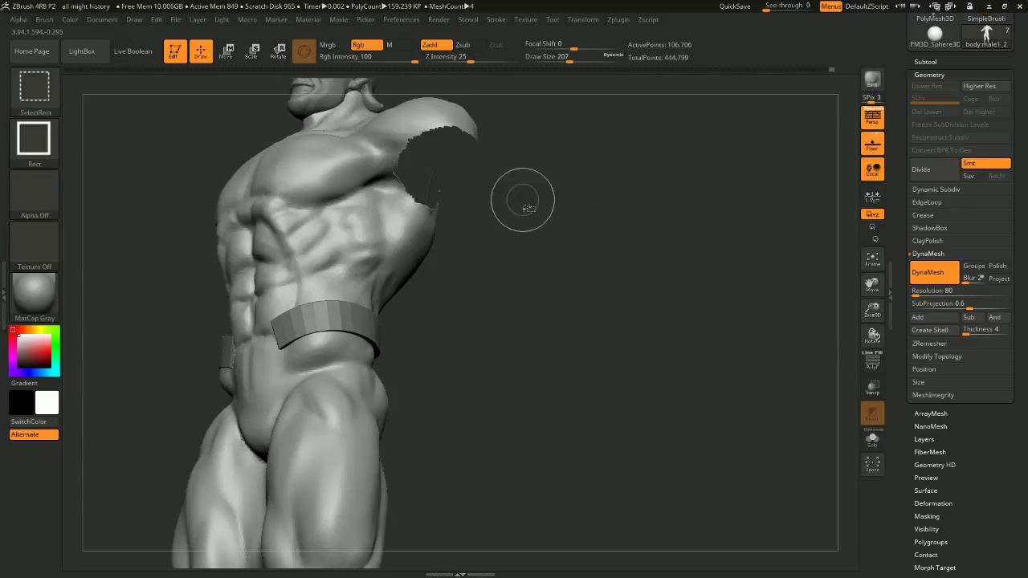
mouse_move(528, 175)
mouse_down()
mouse_move(541, 239)
mouse_move(527, 278)
mouse_up()
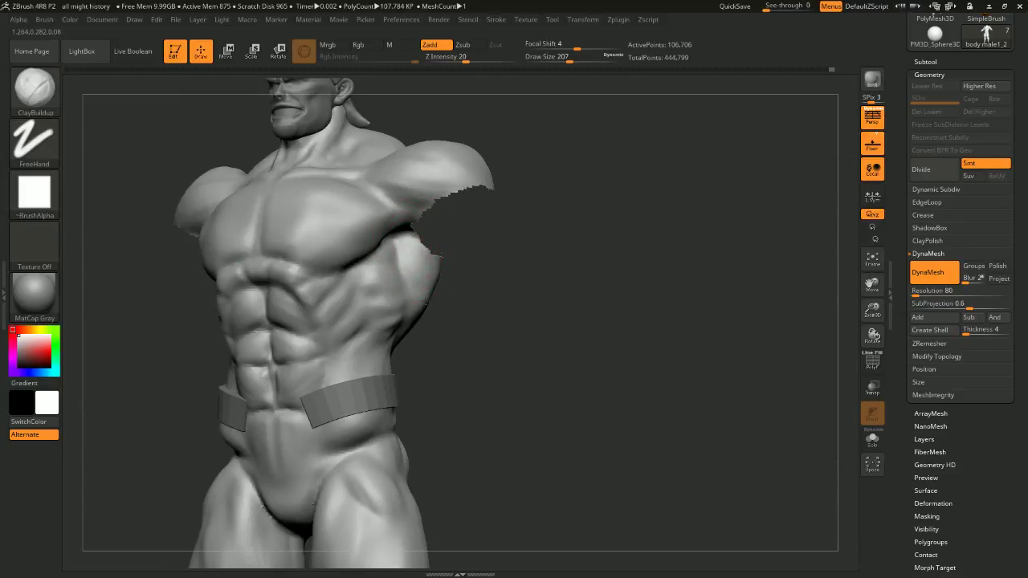
Build up the lats below the armpit and the upper ribs beside the chest with ClayBuildup
drag(450, 291, 417, 249)
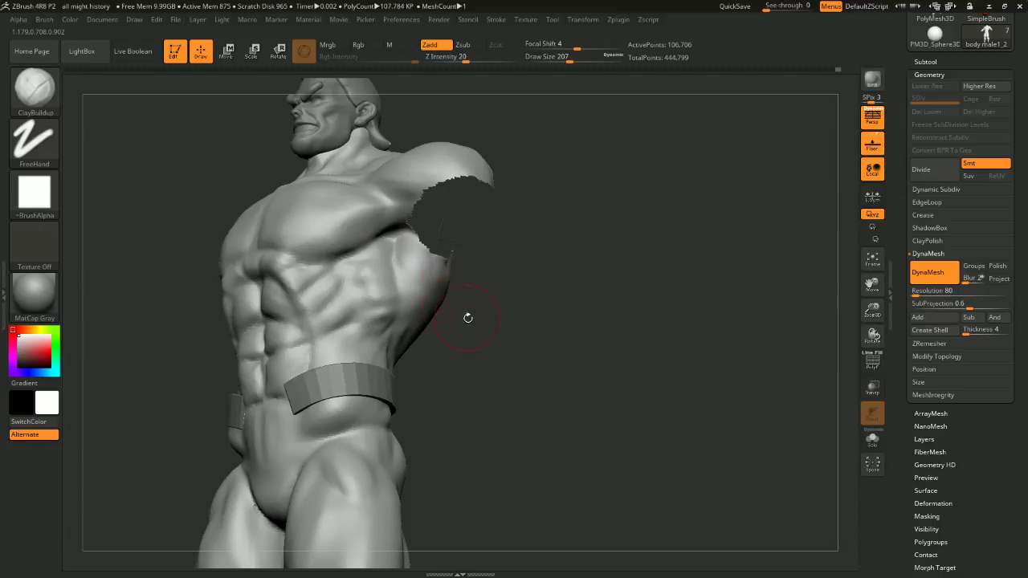
drag(468, 318, 400, 242)
mouse_move(452, 355)
mouse_down()
mouse_move(489, 356)
mouse_move(423, 268)
mouse_up()
drag(447, 334, 364, 275)
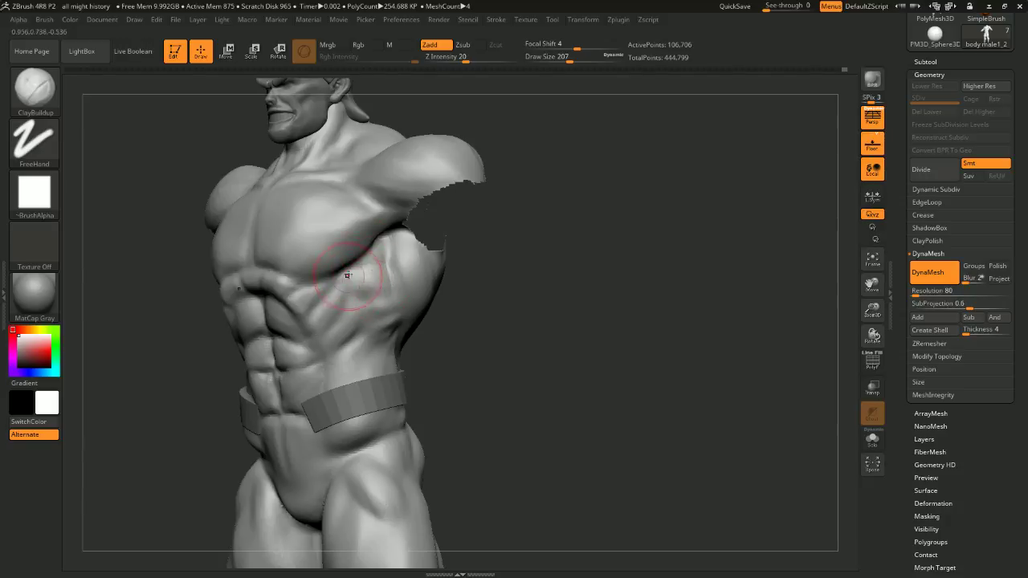
mouse_move(448, 342)
mouse_down()
mouse_move(487, 356)
mouse_move(369, 300)
mouse_move(393, 323)
mouse_up()
Set the draw size to 163 and blend the ribcage side between the lat and the abdominals
key(s)
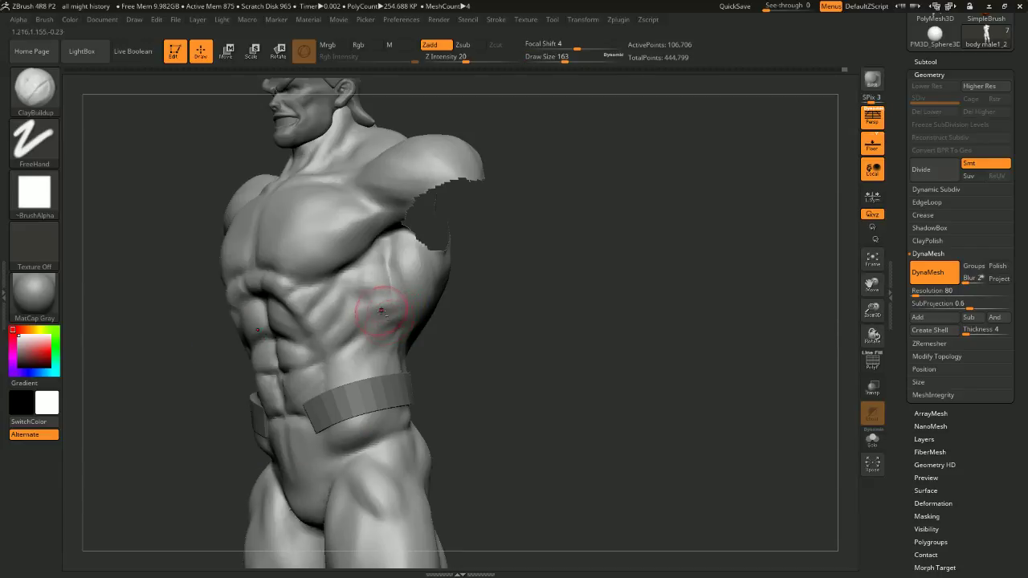
key(shift)
mouse_move(468, 344)
shift+mouse_down()
mouse_move(496, 351)
mouse_move(492, 358)
mouse_move(479, 365)
mouse_move(512, 321)
mouse_move(498, 322)
mouse_move(492, 343)
mouse_move(546, 346)
mouse_move(526, 341)
mouse_move(533, 322)
mouse_move(557, 319)
mouse_move(535, 322)
shift+mouse_up()
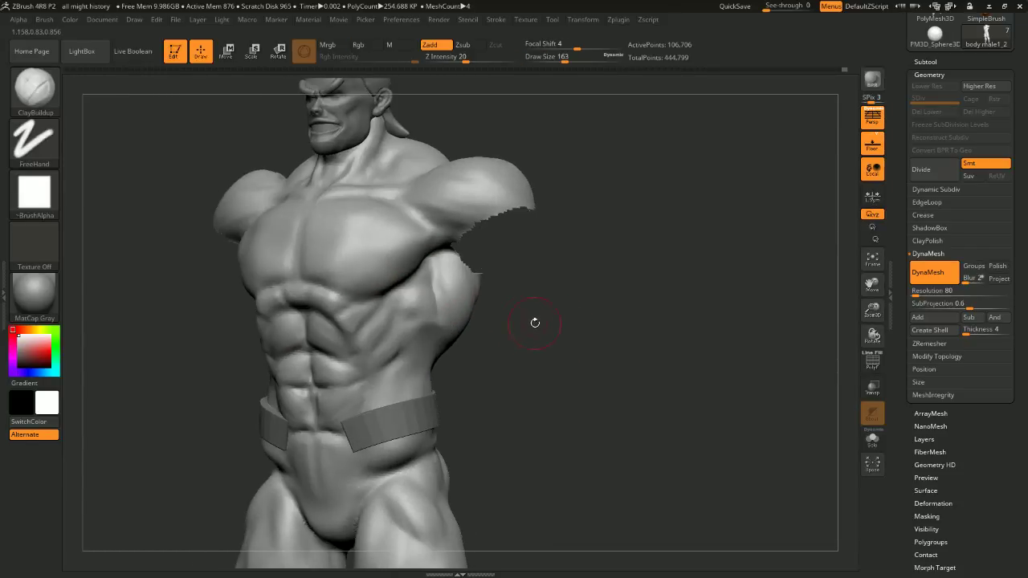
Carve the crease along the lat's front edge down towards the waist using DamStandard at draw size 128
key(b)
key(d)
key(s)
alt+drag(608, 282, 614, 305)
key(space)
drag(616, 304, 554, 293)
drag(496, 274, 474, 231)
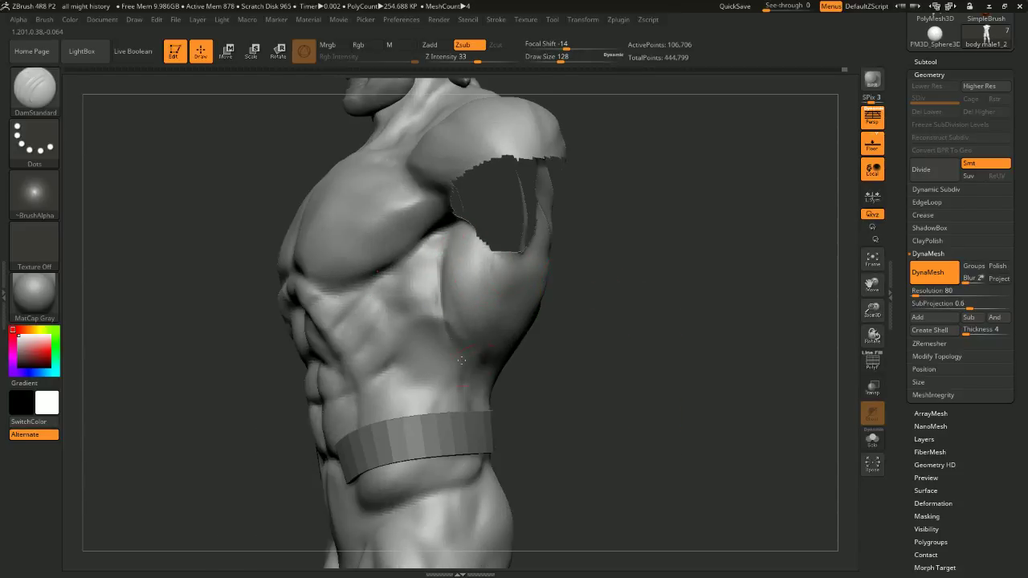
mouse_move(471, 408)
mouse_down()
mouse_move(484, 355)
mouse_move(459, 289)
mouse_up()
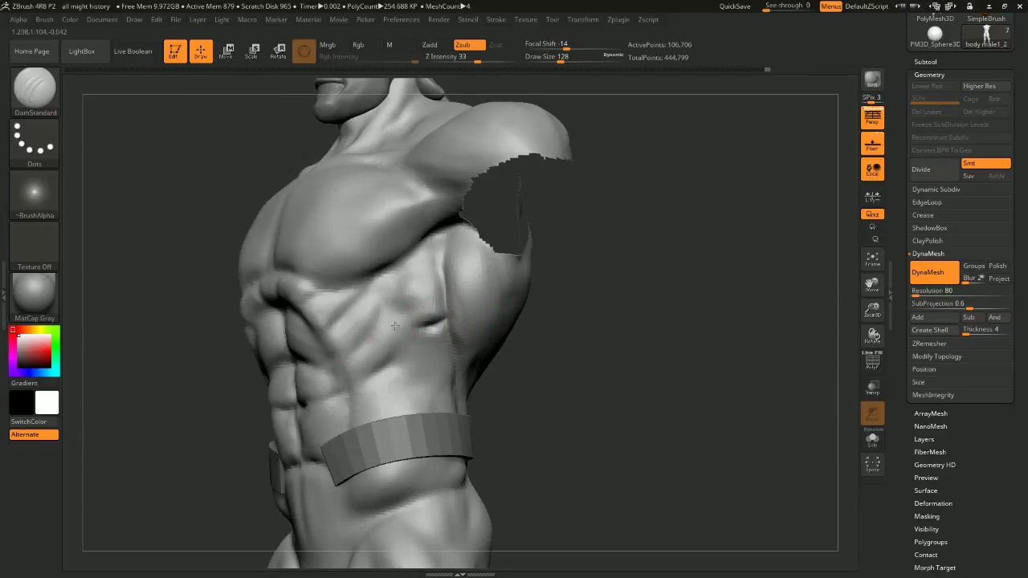
Cut the grooves separating the serratus muscles on the ribcage below the chest with DamStandard
drag(412, 332, 408, 334)
mouse_move(522, 353)
mouse_down()
mouse_move(588, 356)
mouse_move(492, 356)
mouse_up()
drag(431, 262, 376, 265)
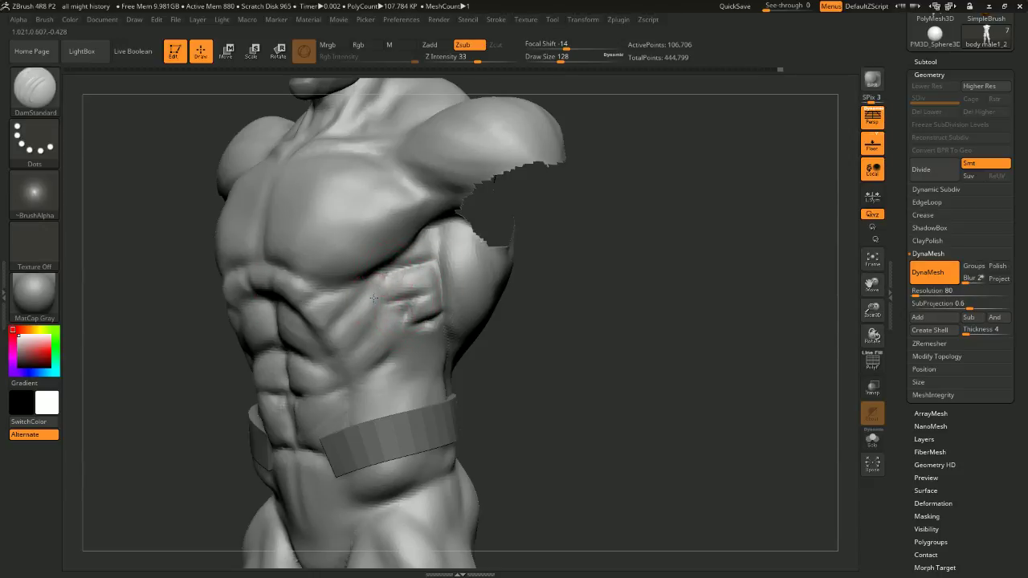
mouse_move(556, 315)
mouse_down()
mouse_move(574, 318)
mouse_move(547, 294)
mouse_move(577, 305)
mouse_move(541, 266)
mouse_up()
Unhide the arms and build up the serratus and rib forms using ClayBuildup at draw size 77
ctrl+shift+click(682, 271)
mouse_move(682, 271)
mouse_down()
mouse_move(686, 220)
mouse_move(626, 161)
mouse_move(682, 198)
mouse_move(678, 149)
mouse_move(676, 181)
mouse_move(461, 278)
mouse_move(433, 276)
mouse_up()
key(b)
key(c)
key(b)
key(space)
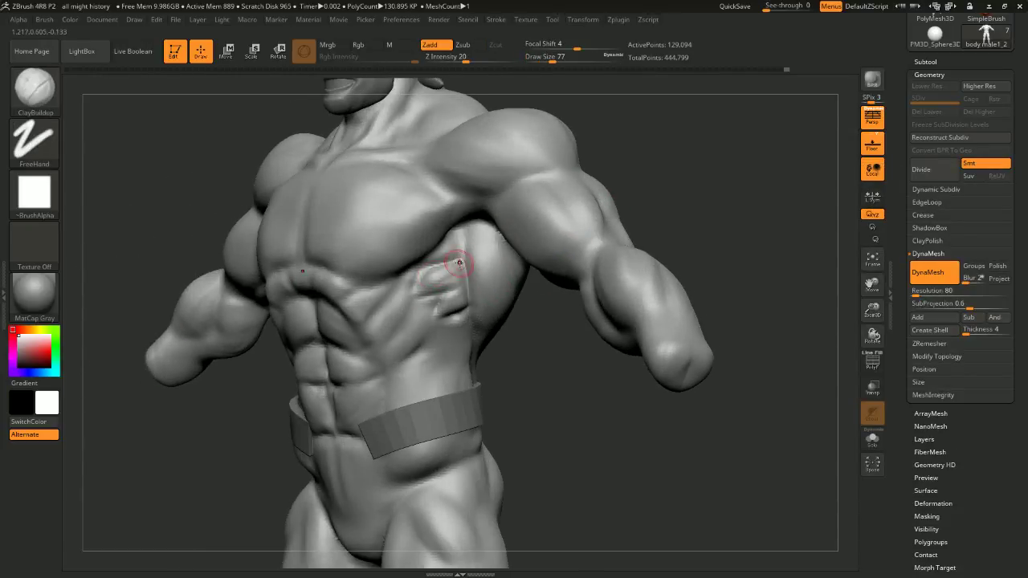
drag(418, 271, 381, 319)
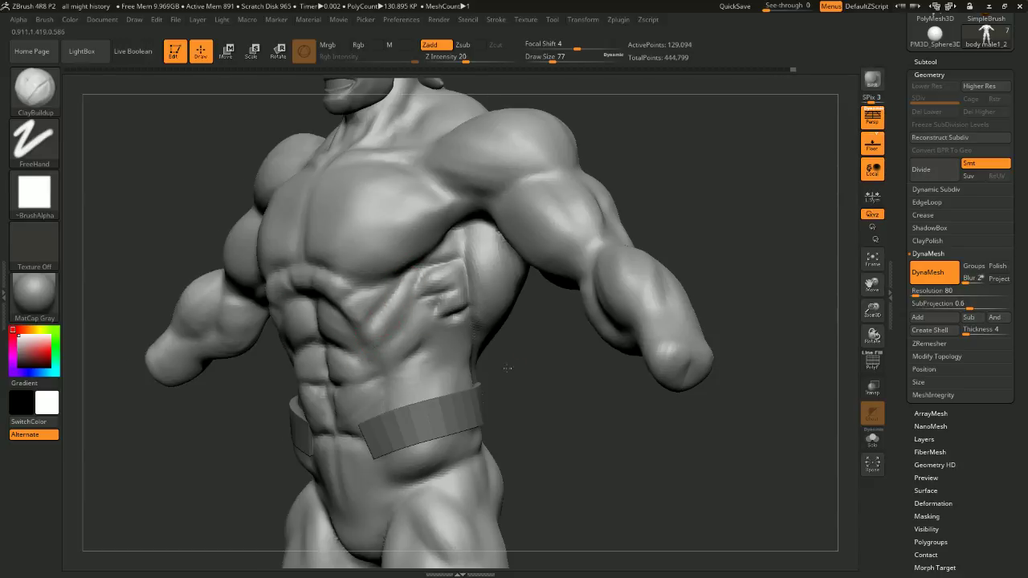
Set the draw size to 116 and build up the oblique area at the side of the waist with ClayBuildup
drag(507, 369, 401, 347)
right_drag(391, 367, 431, 352)
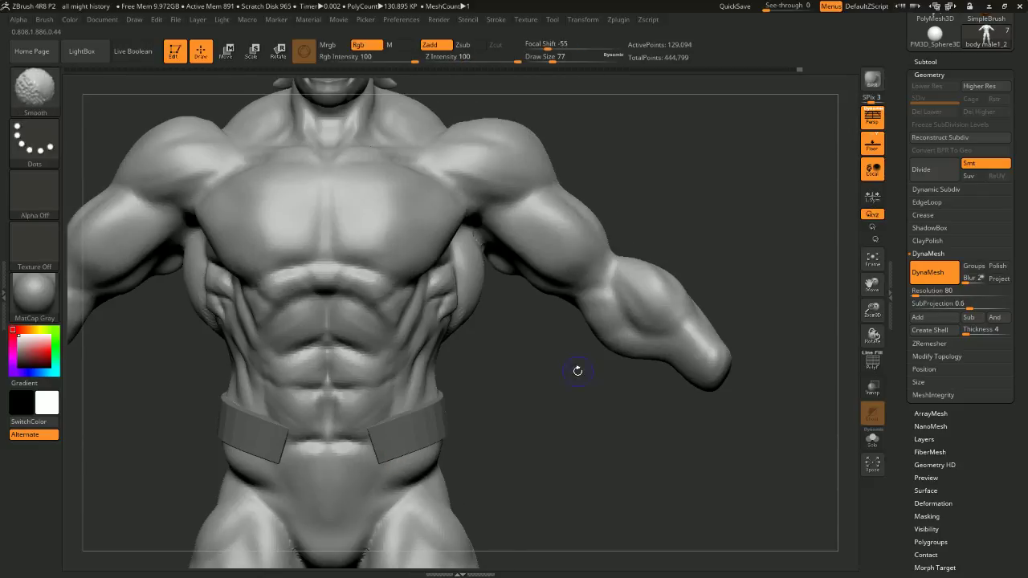
key(space)
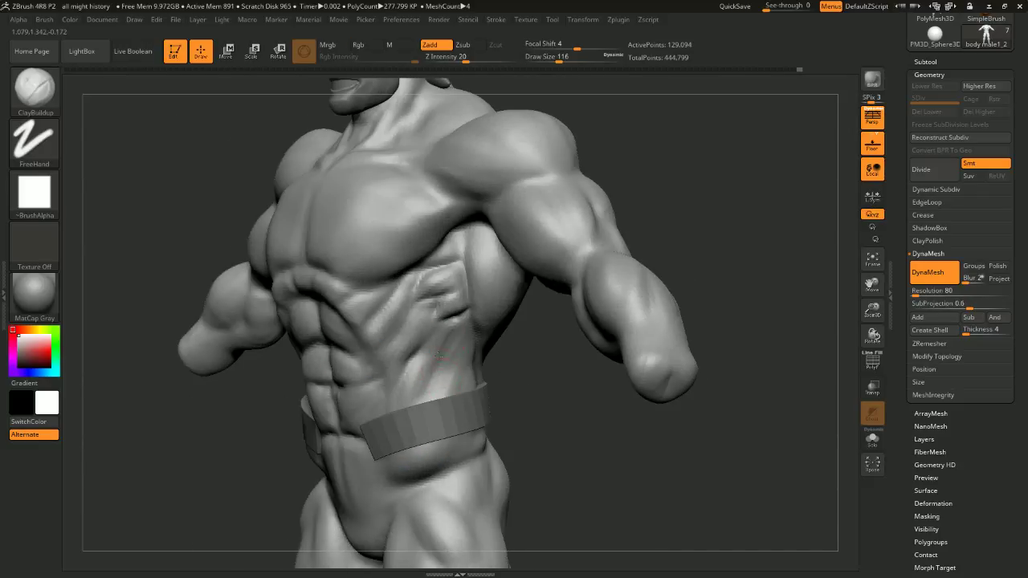
drag(440, 357, 436, 407)
right_drag(437, 406, 446, 365)
shift+right_drag(492, 408, 643, 205)
ctrl+right_drag(643, 204, 695, 173)
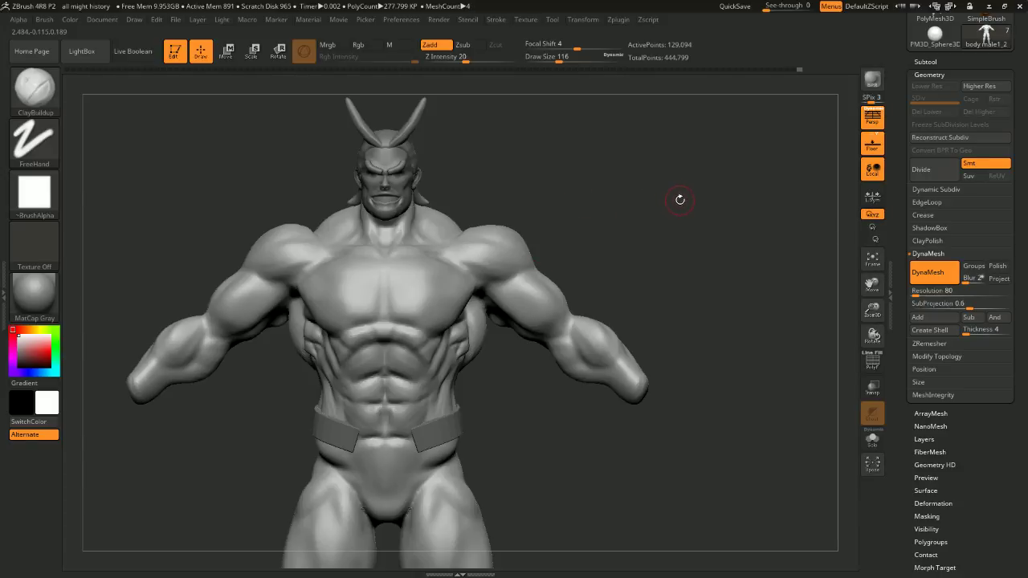
Turn on the polygroup wireframe display and examine the body's polygroups from the torso to the lower legs
key(f)
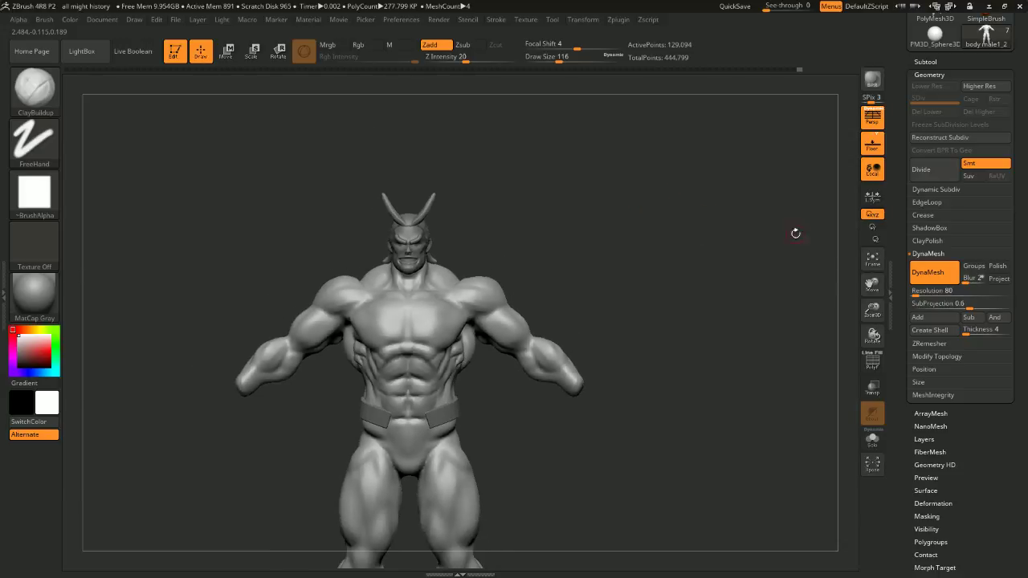
key(shift+f)
drag(740, 268, 752, 296)
alt+drag(752, 296, 753, 282)
alt+drag(672, 272, 666, 198)
alt+drag(624, 372, 598, 185)
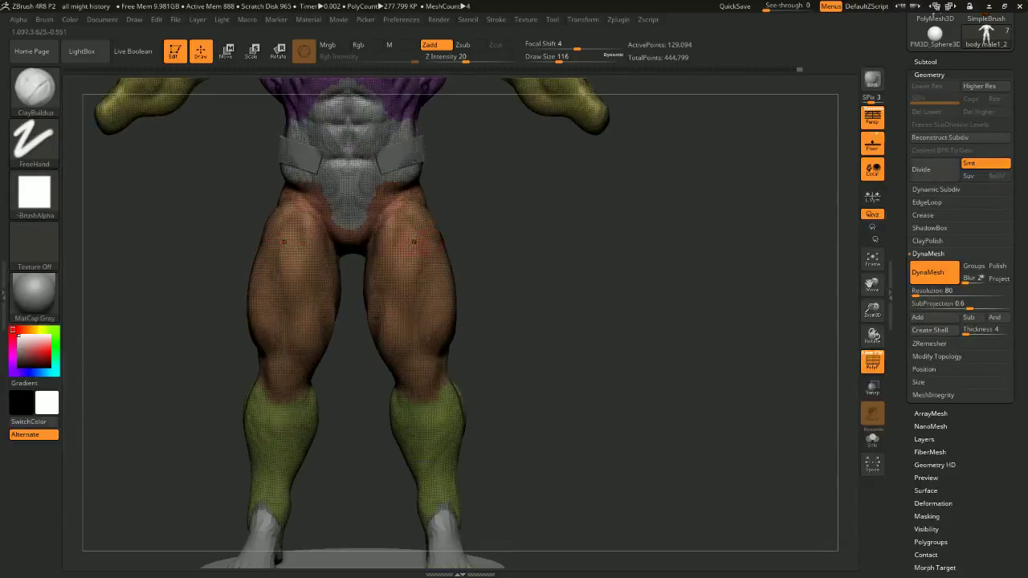
alt+drag(513, 446, 476, 276)
alt+drag(442, 171, 475, 254)
alt+drag(520, 131, 538, 238)
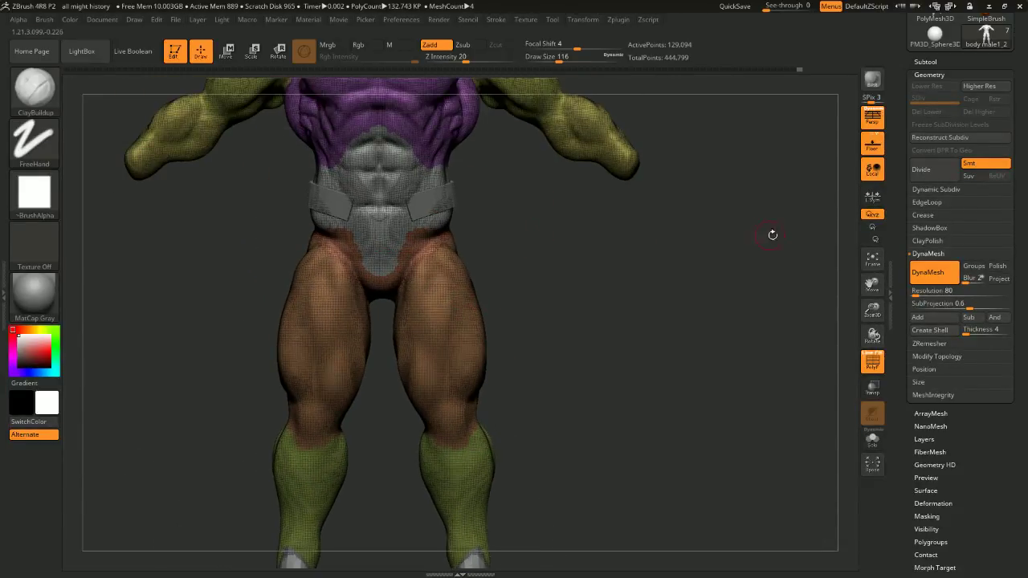
alt+drag(724, 211, 733, 348)
alt+drag(649, 185, 587, 263)
Isolate the arm polygroup, restore the whole body, and hide the shoulder and arm polygroups
ctrl+shift+click(587, 262)
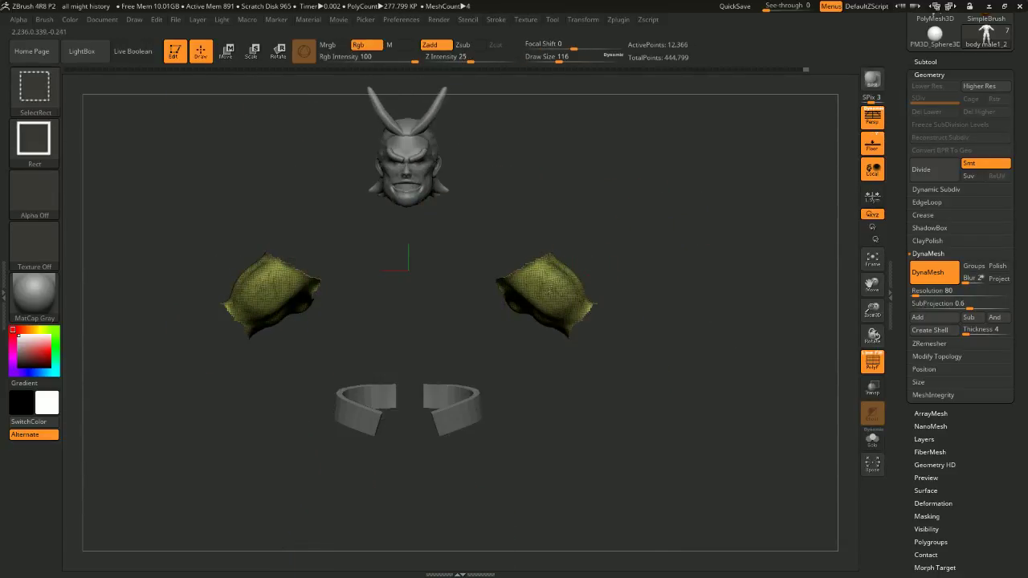
ctrl+shift+click(627, 345)
ctrl+alt+shift+click(505, 230)
mouse_move(565, 257)
mouse_down()
mouse_move(636, 223)
mouse_move(412, 312)
mouse_move(541, 257)
mouse_up()
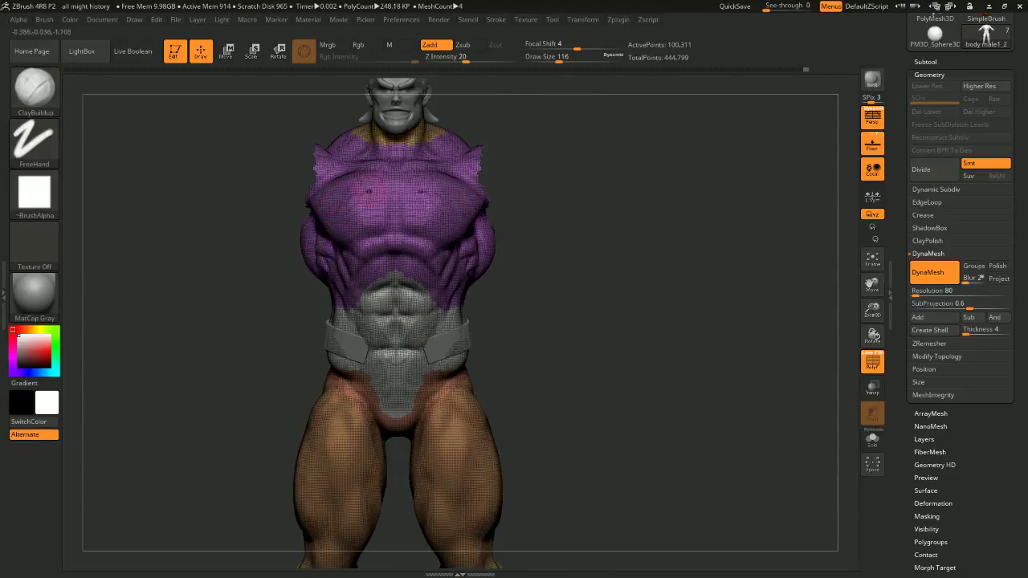
ctrl+shift+click(496, 317)
key(ctrl+z)
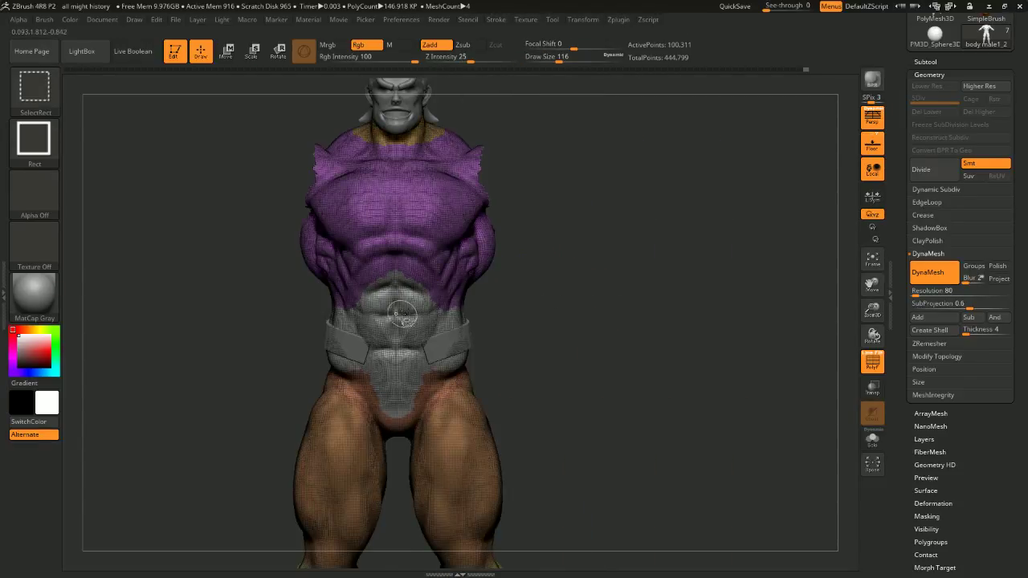
Hide the abdomen and leg polygroups to view the chest group alone, and unhide the whole body
ctrl+alt+shift+click(403, 318)
ctrl+alt+shift+click(458, 426)
ctrl+alt+shift+click(420, 397)
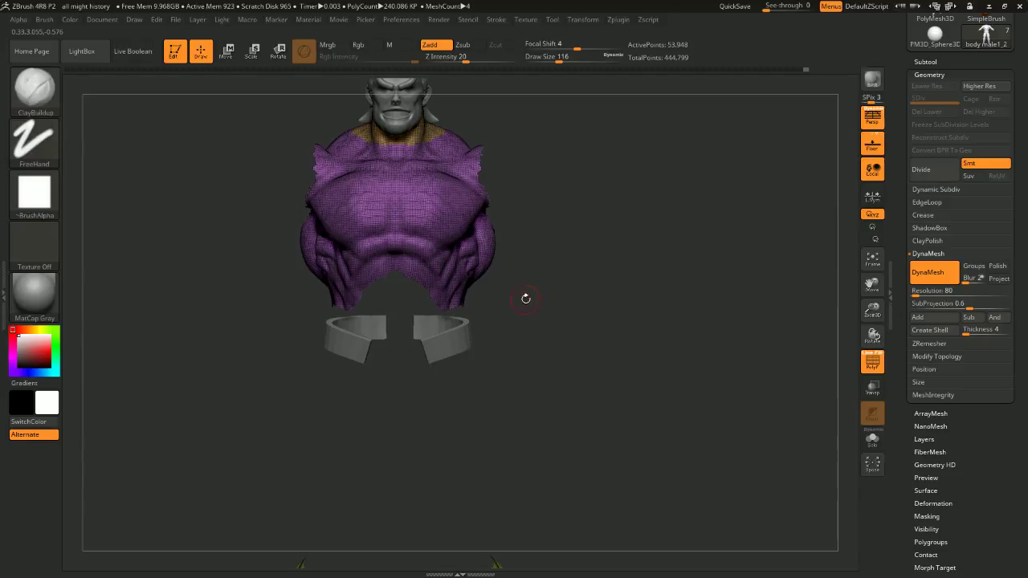
drag(535, 214, 603, 179)
ctrl+shift+drag(612, 193, 693, 323)
ctrl+shift+click(613, 198)
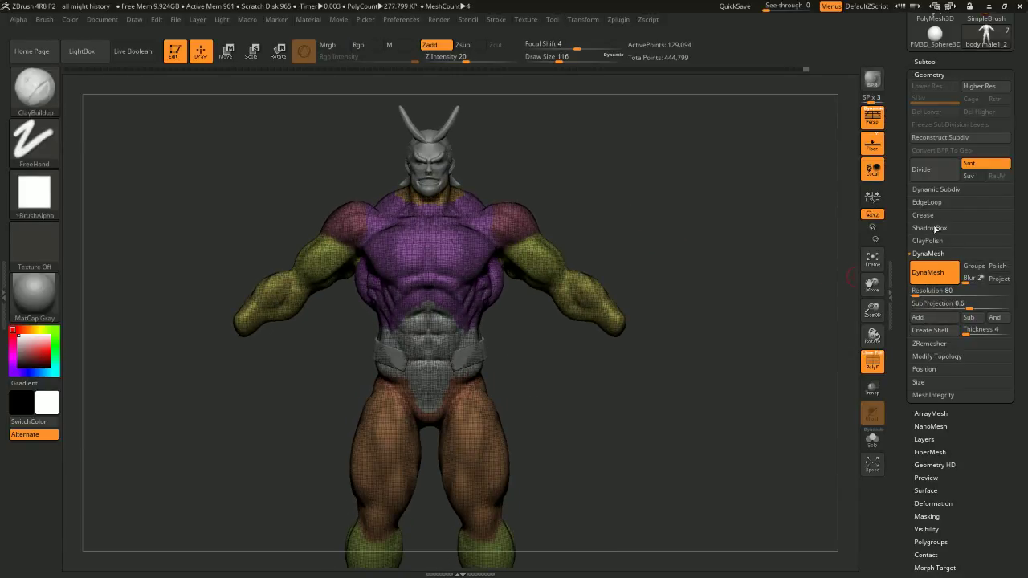
Open the ZRemesher settings and draw a topology guide loop around the elbow with the ZRemesherGuides brush
click(930, 343)
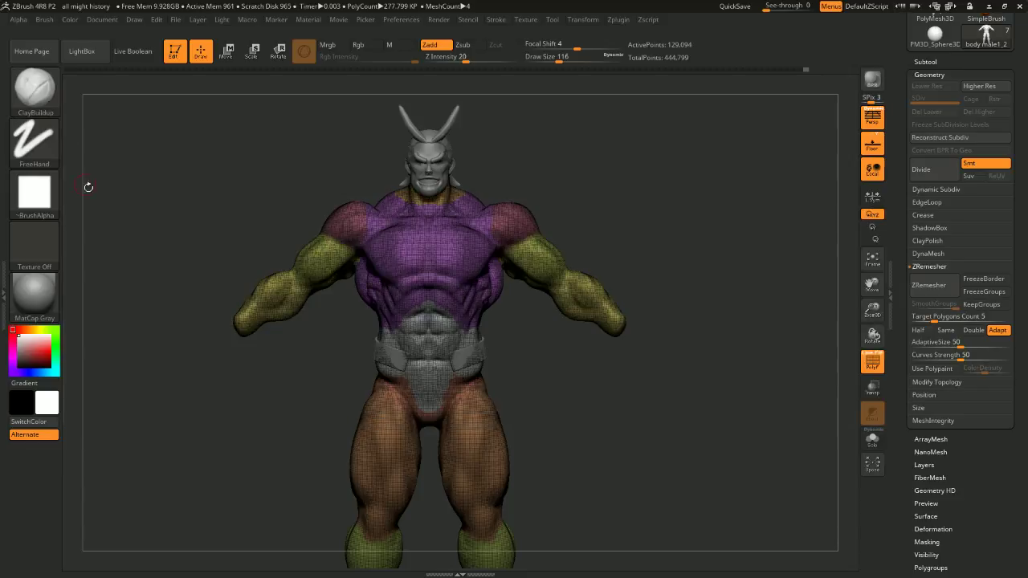
click(50, 98)
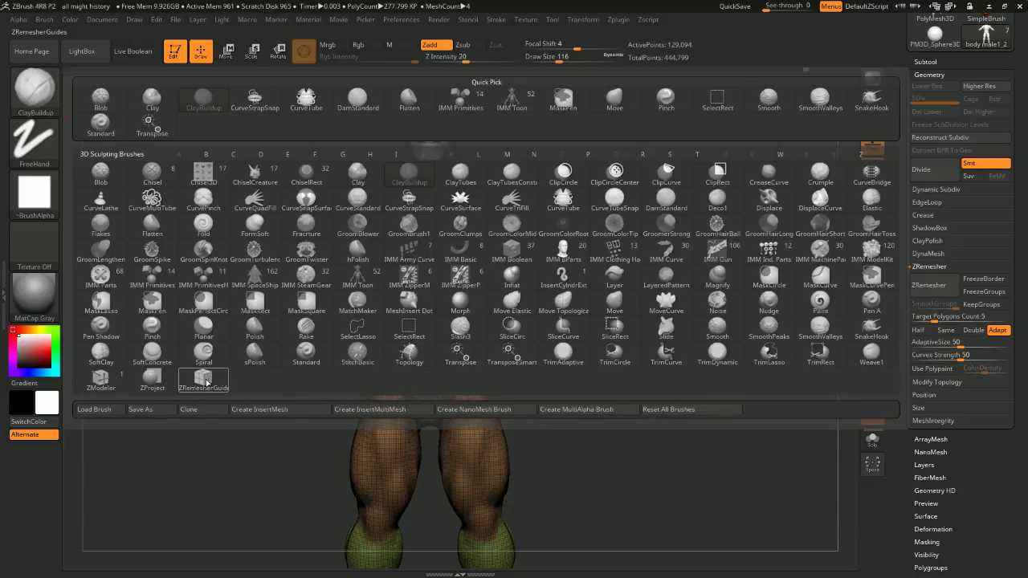
click(204, 381)
alt+drag(617, 169, 597, 277)
shift+drag(655, 217, 684, 166)
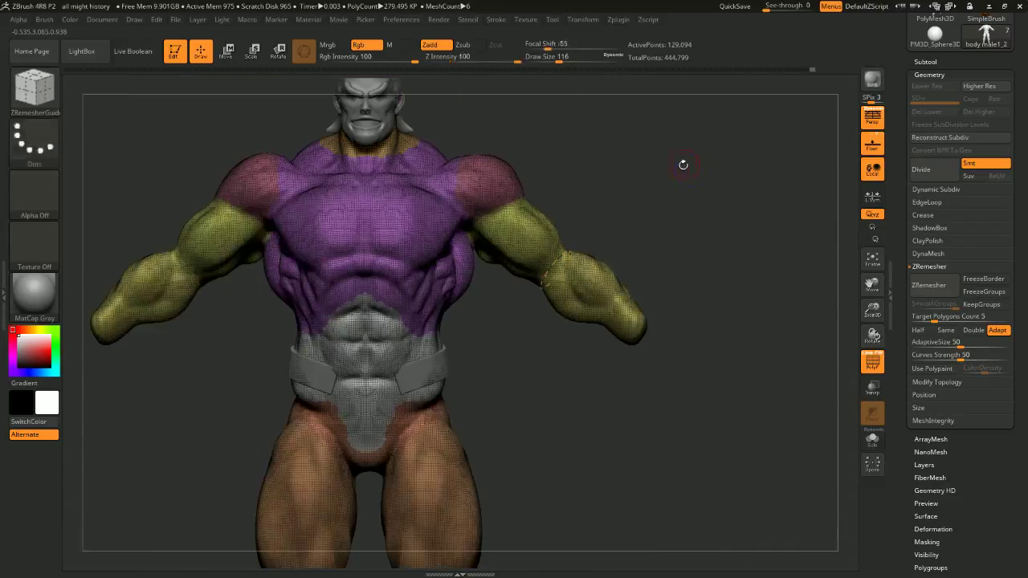
Draw a ZRemesher guide loop around the leg just above the knee, undoing the misplaced attempt
alt+drag(538, 346, 550, 141)
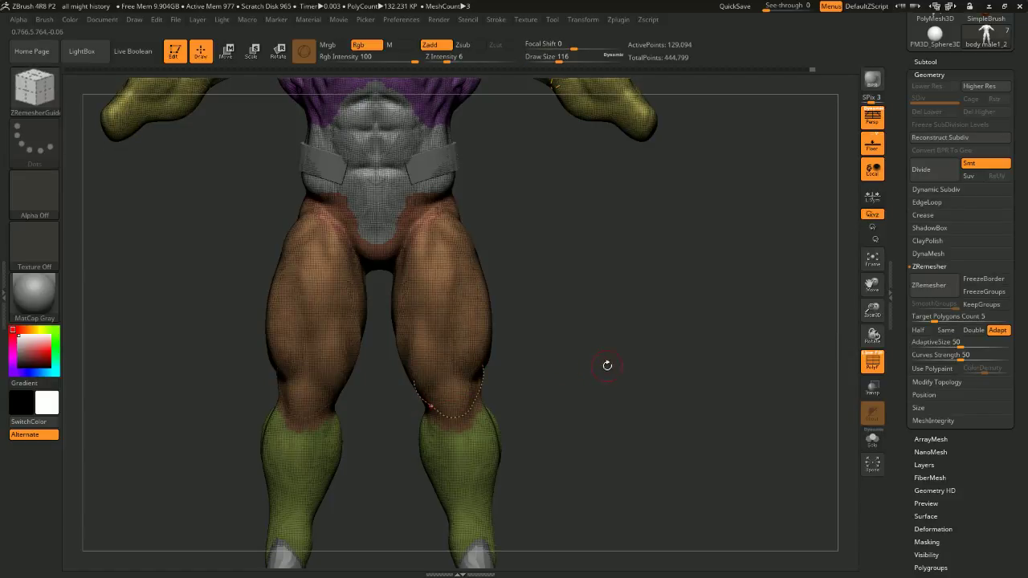
mouse_move(608, 362)
shift+mouse_down()
mouse_move(544, 363)
mouse_move(629, 351)
mouse_move(629, 340)
mouse_move(554, 352)
shift+mouse_up()
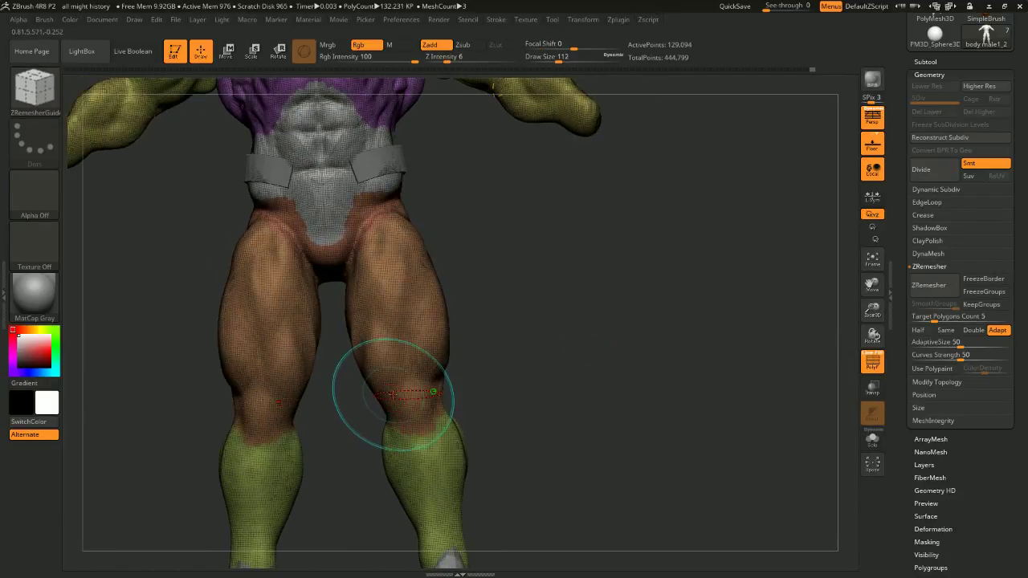
drag(393, 394, 404, 429)
key(ctrl+z)
alt+drag(479, 352, 488, 392)
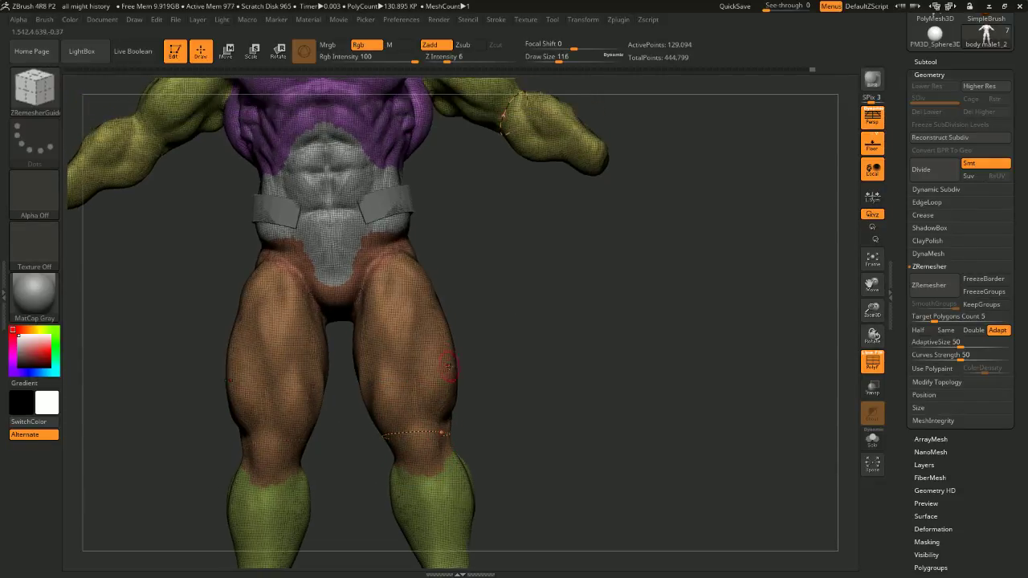
Draw ZRemesher guides along the hip crease, below the ribcage and across the upper chest towards the shoulder
alt+drag(481, 275, 486, 314)
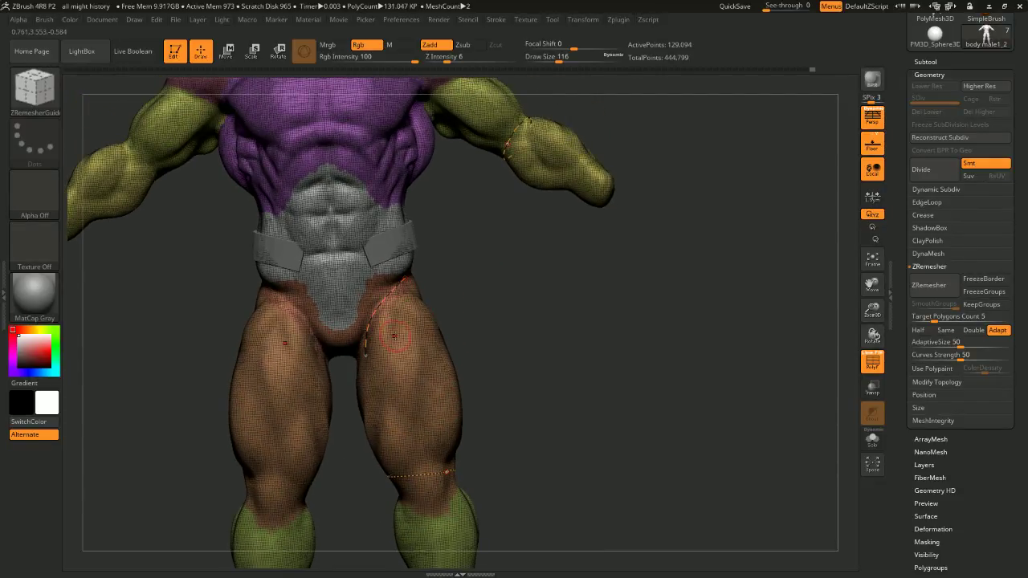
drag(551, 273, 505, 279)
mouse_move(504, 235)
alt+mouse_down()
mouse_move(502, 287)
mouse_move(317, 205)
mouse_move(333, 207)
alt+mouse_up()
mouse_move(370, 238)
mouse_down()
mouse_move(503, 266)
mouse_move(480, 295)
mouse_move(542, 306)
mouse_move(517, 308)
mouse_up()
drag(448, 326, 402, 313)
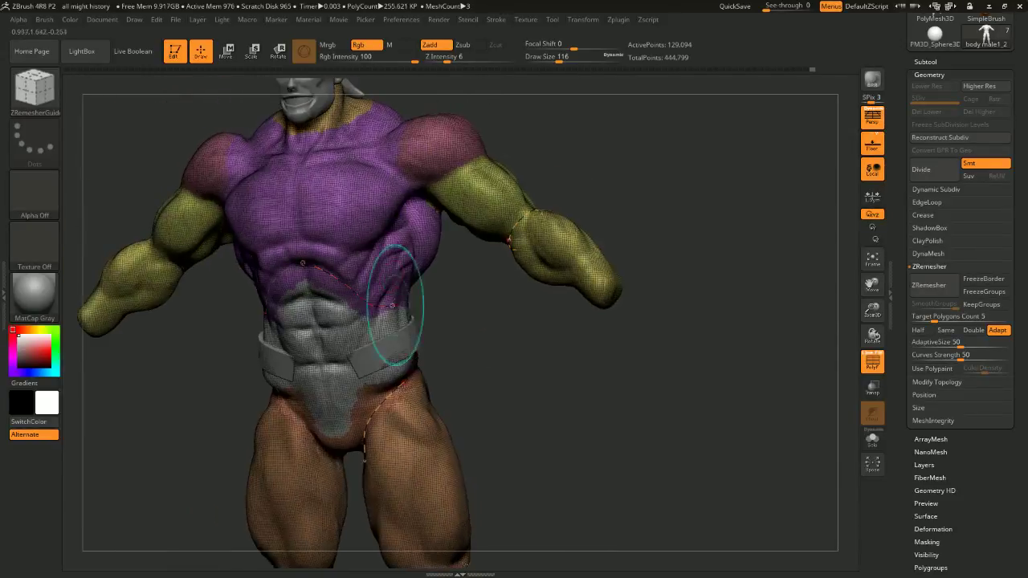
drag(348, 151, 408, 171)
drag(531, 111, 564, 119)
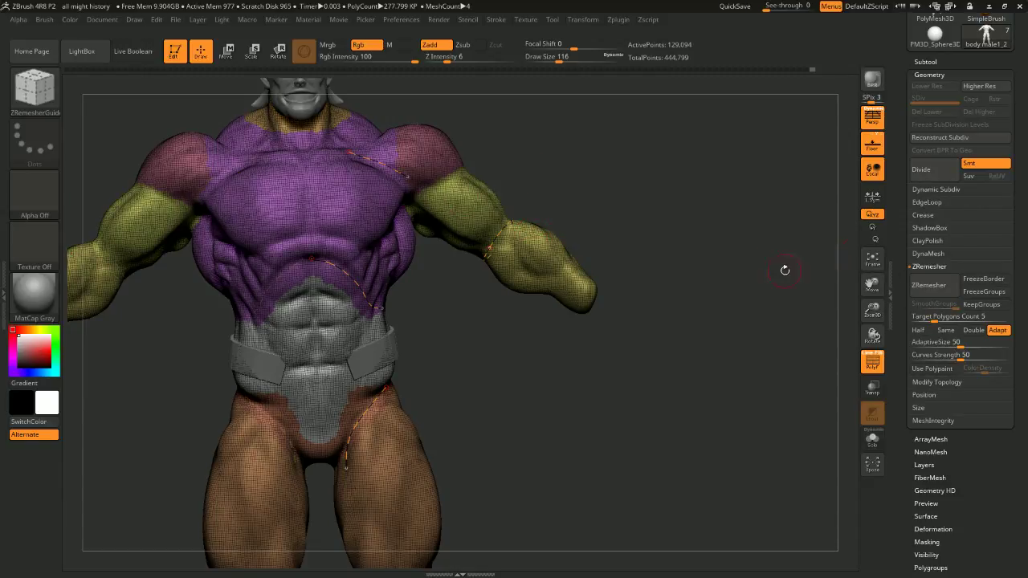
Undo the ZRemesher guide curves drawn on the body
drag(656, 211, 598, 213)
shift+drag(672, 218, 742, 228)
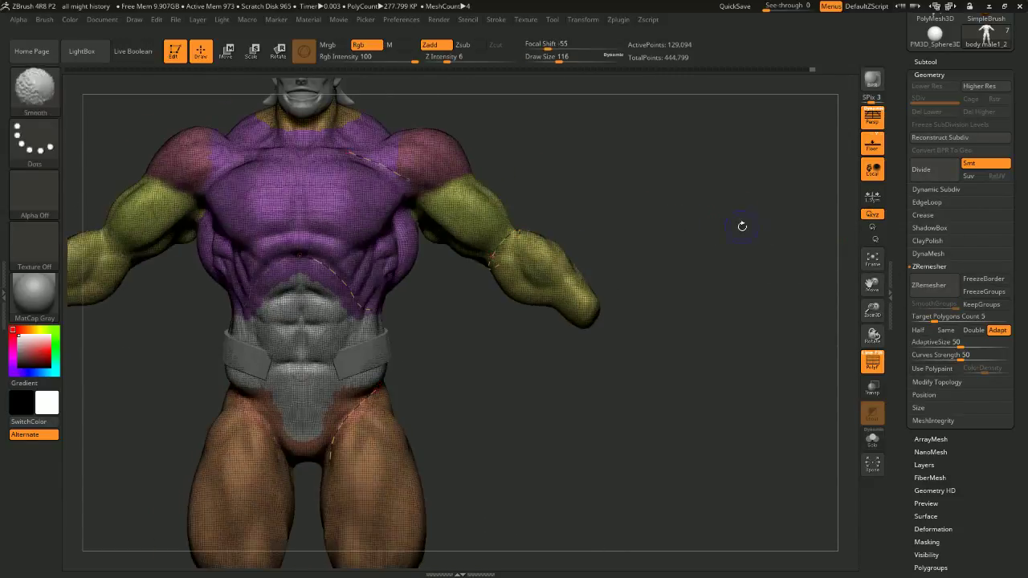
key(ctrl+z)
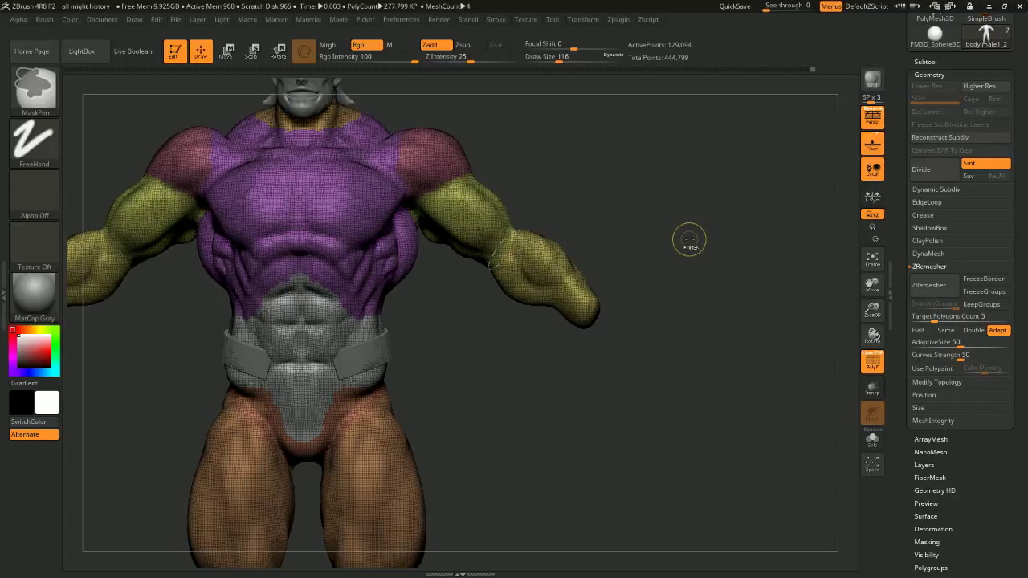
alt+drag(688, 242, 678, 208)
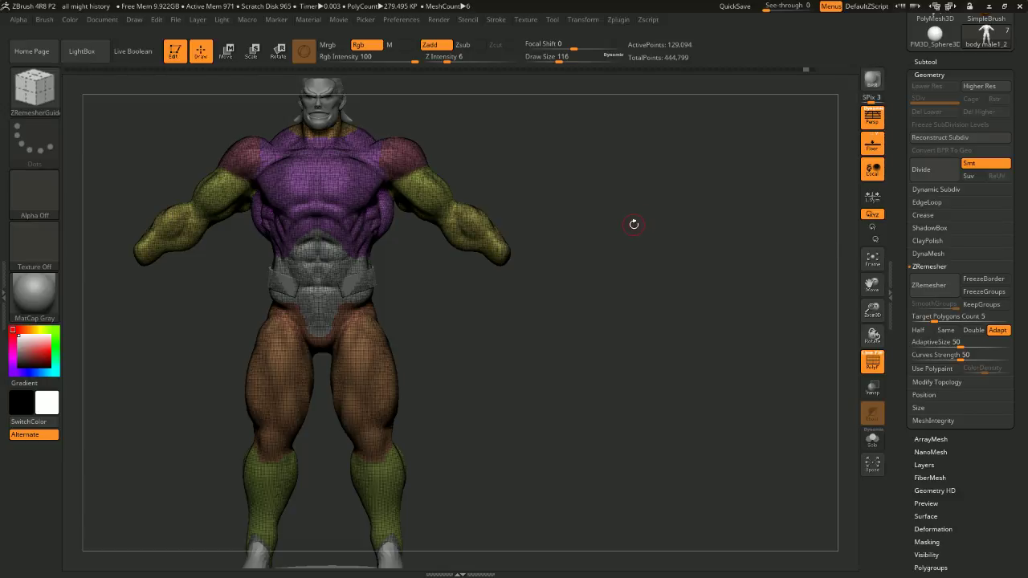
drag(634, 224, 706, 269)
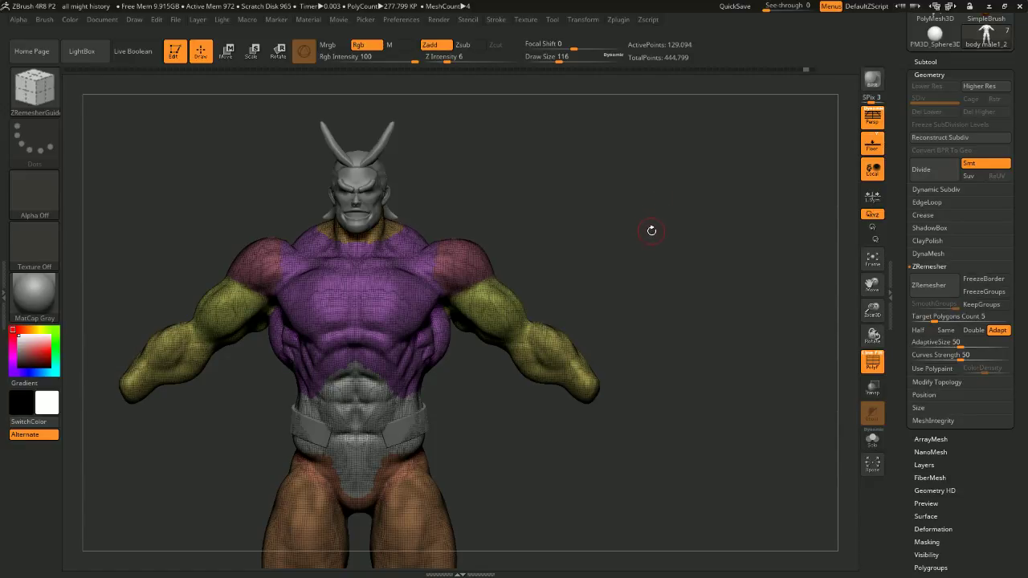
drag(652, 230, 632, 223)
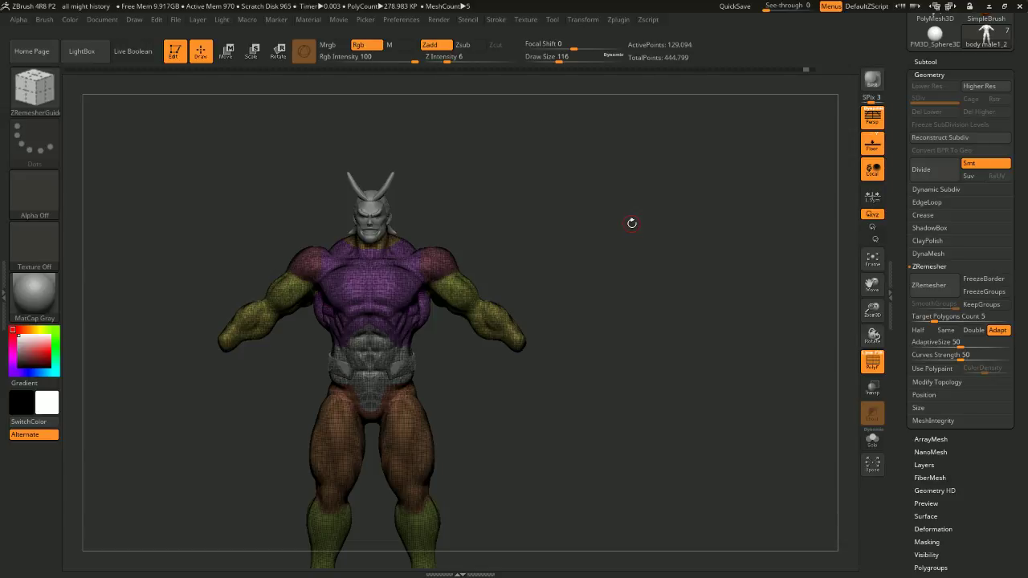
drag(530, 255, 565, 271)
drag(556, 232, 670, 193)
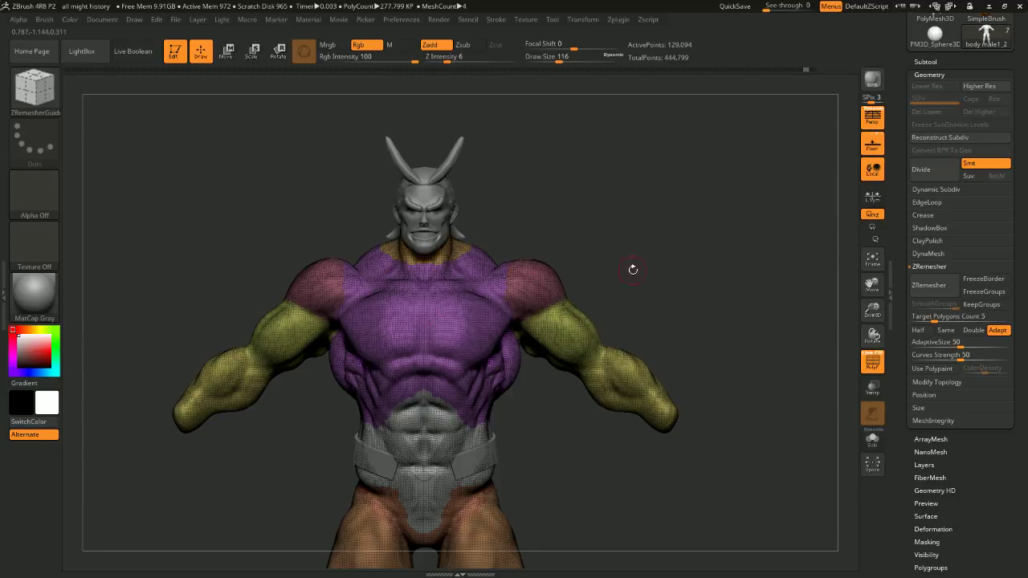
alt+drag(631, 269, 628, 172)
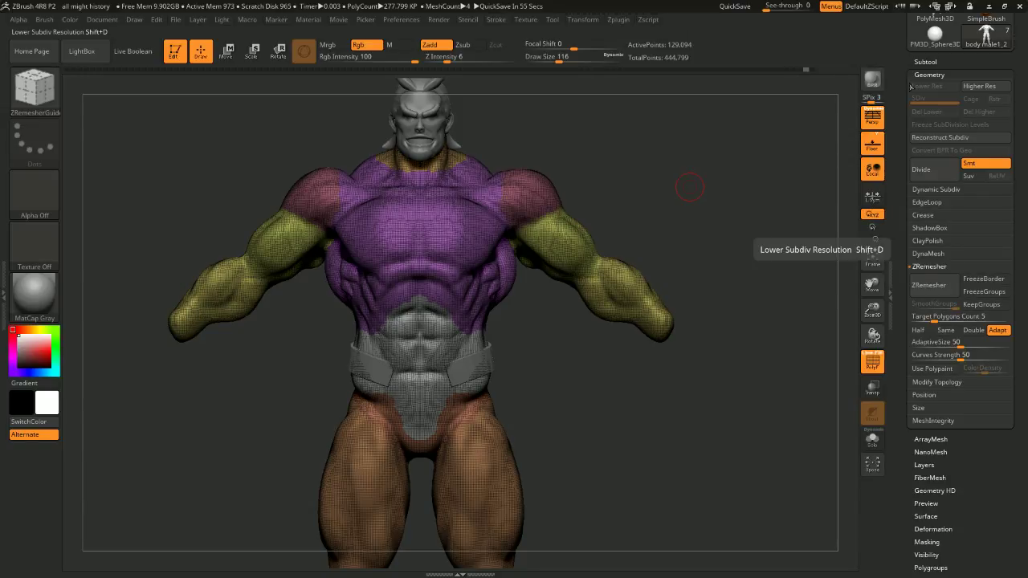
drag(624, 217, 697, 136)
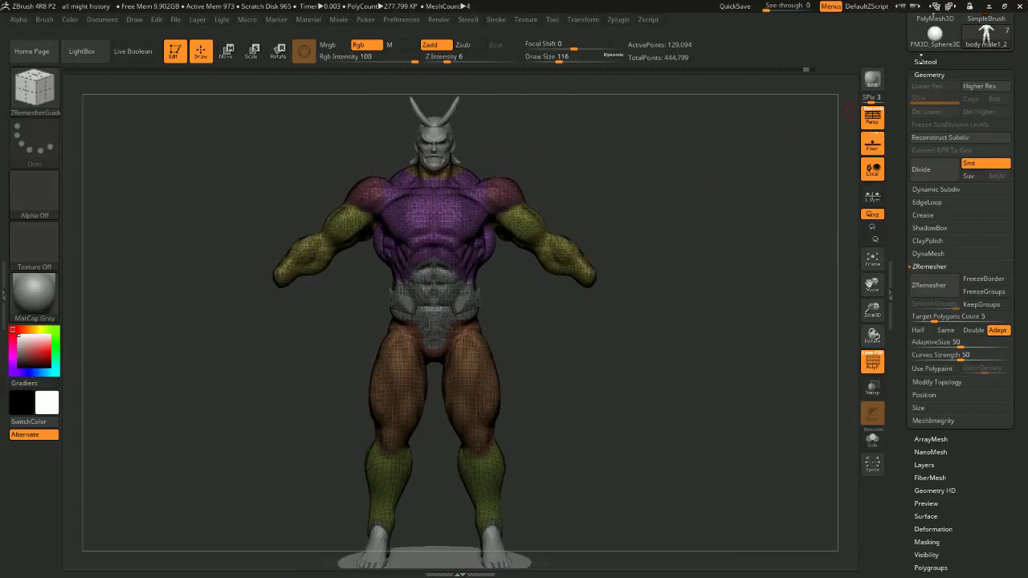
Open the subtool's projection settings and examine the ProjectAll options
click(926, 62)
click(932, 360)
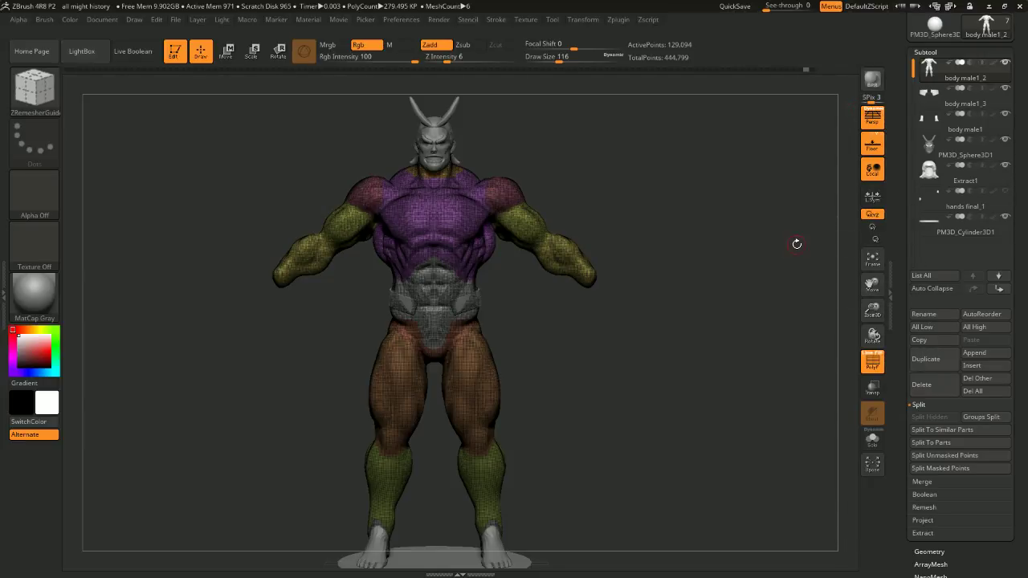
drag(1026, 435, 1026, 416)
scroll(936, 413, down, 3)
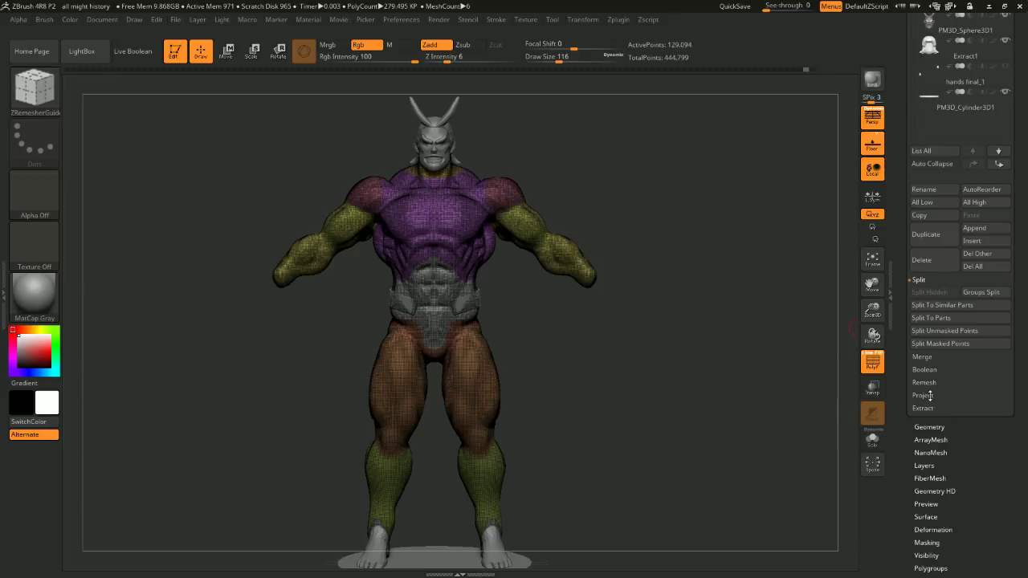
click(929, 396)
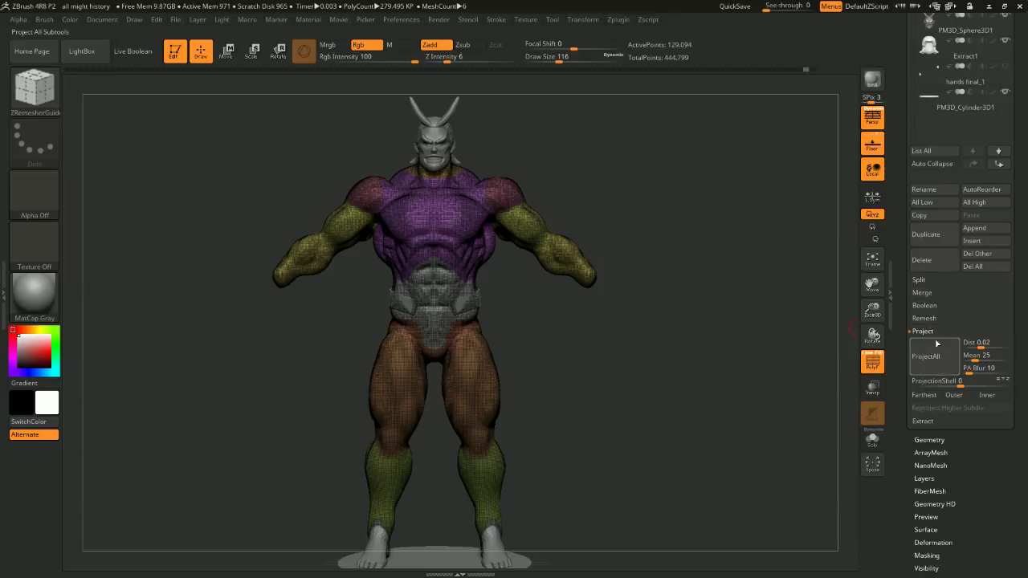
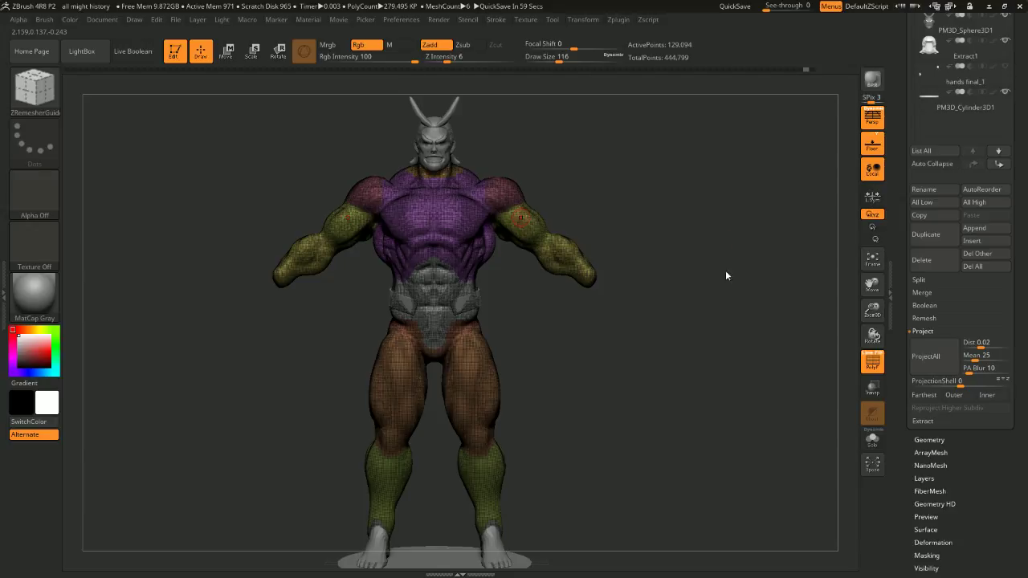
drag(677, 260, 735, 258)
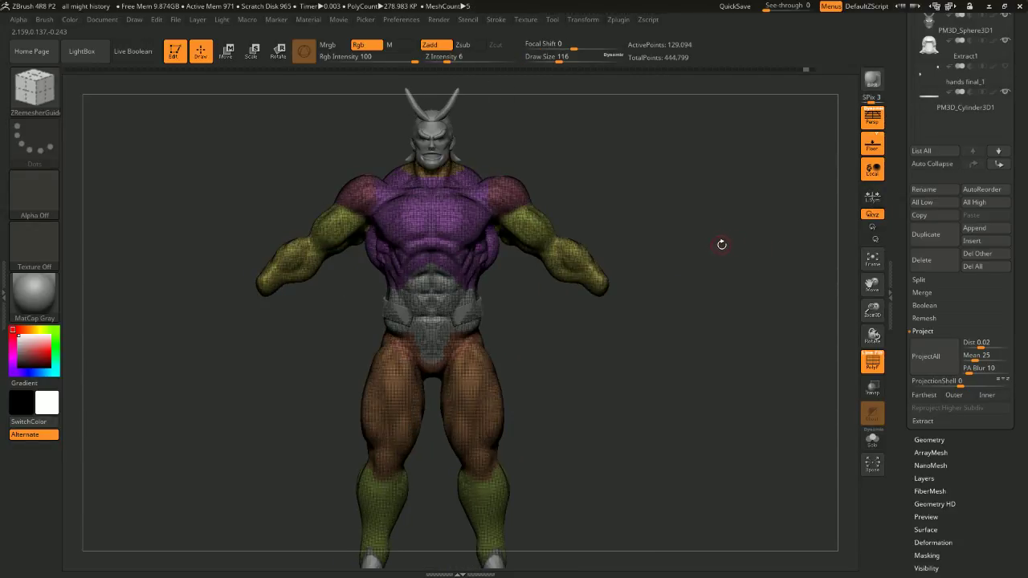
scroll(981, 344, down, 3)
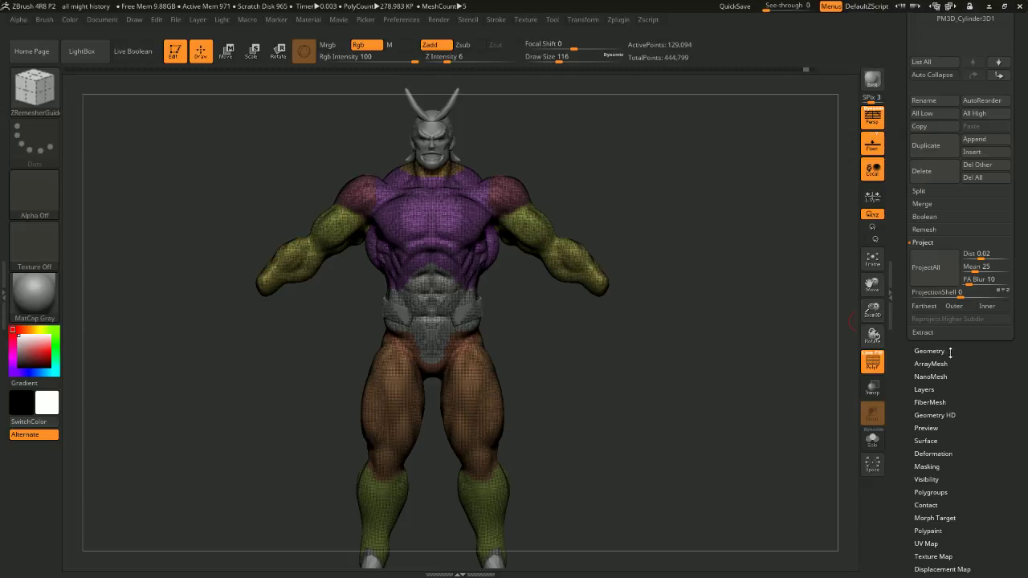
Turn off the polygroup wireframe display and bring the legs and feet into view
click(873, 362)
mouse_move(760, 351)
mouse_down()
mouse_move(699, 265)
mouse_move(729, 257)
mouse_up()
mouse_move(739, 291)
alt+mouse_down()
mouse_move(737, 167)
mouse_move(713, 200)
mouse_move(687, 175)
alt+mouse_up()
key(space)
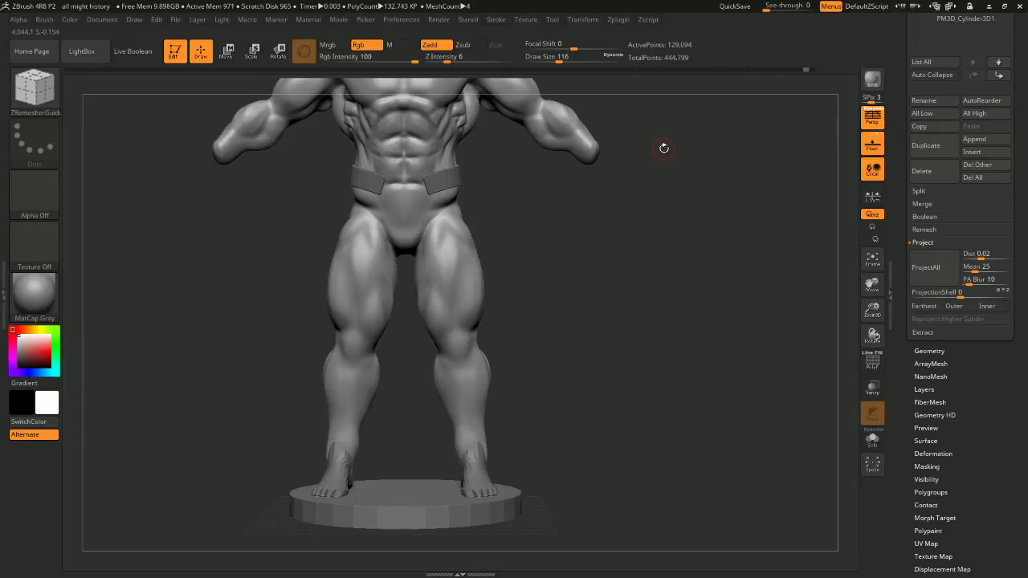
Select the DamStandard brush and turn to the side of the upper body
key(b)
click(666, 165)
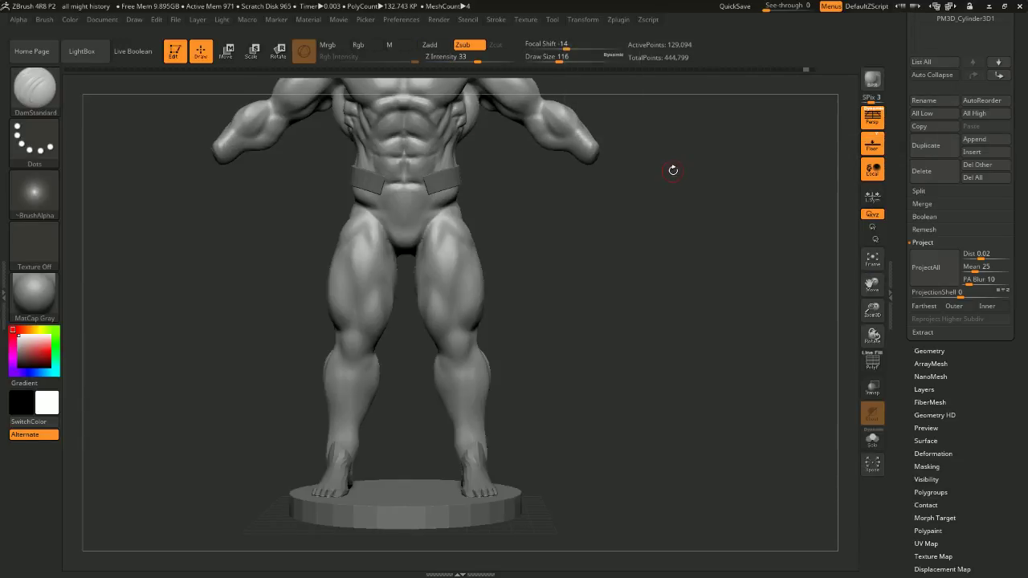
key(space)
alt+drag(680, 166, 696, 249)
mouse_move(696, 250)
mouse_down()
mouse_move(705, 223)
mouse_move(731, 239)
mouse_move(750, 202)
mouse_move(762, 201)
mouse_up()
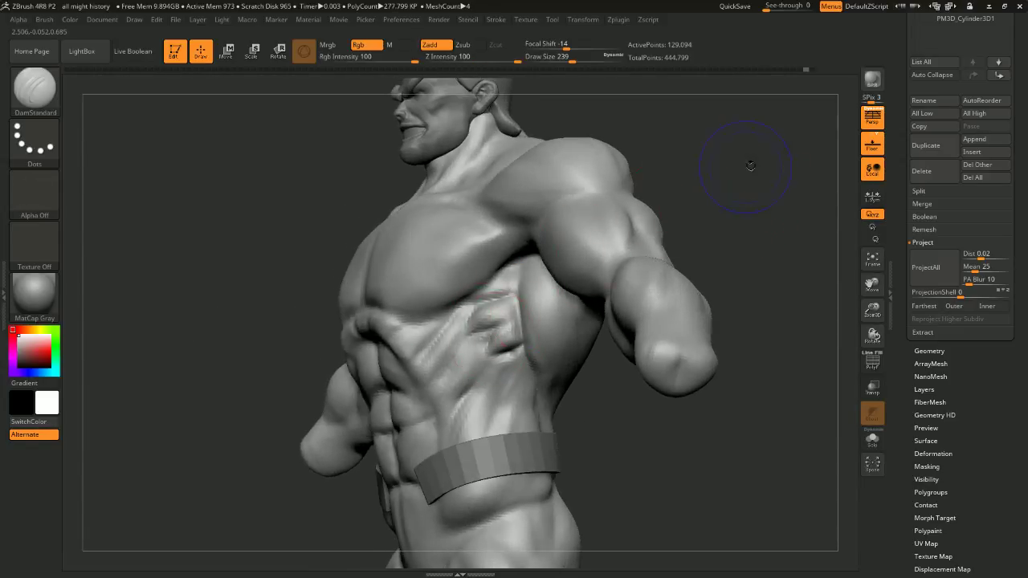
shift+drag(750, 166, 769, 172)
Step back and forth through the body's undo history, covering the visibility changes on the torso and arms
key(ctrl+z)
key(ctrl+z)
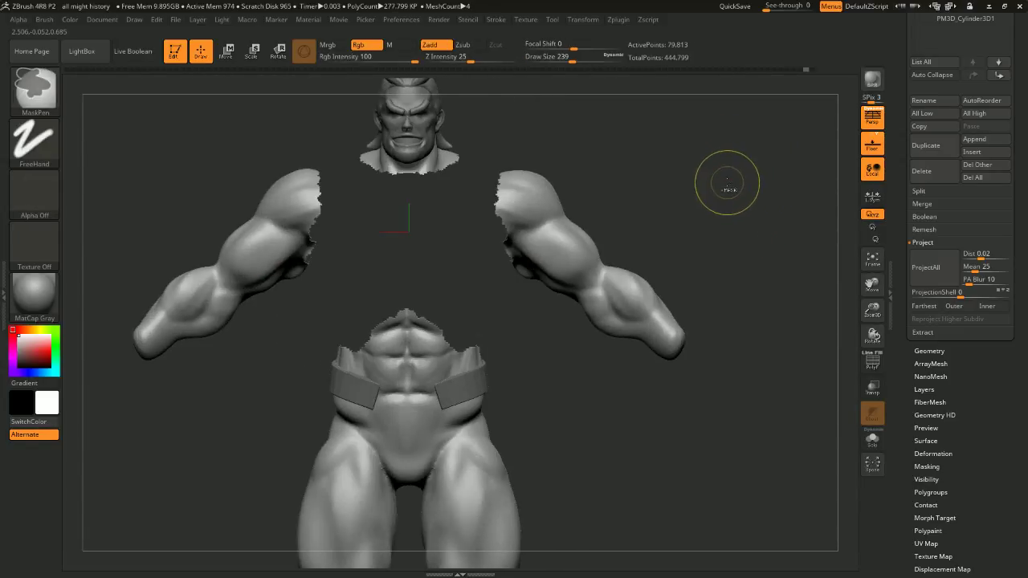
key(ctrl+z)
key(ctrl+z)
key(ctrl+z)
key(ctrl+z)
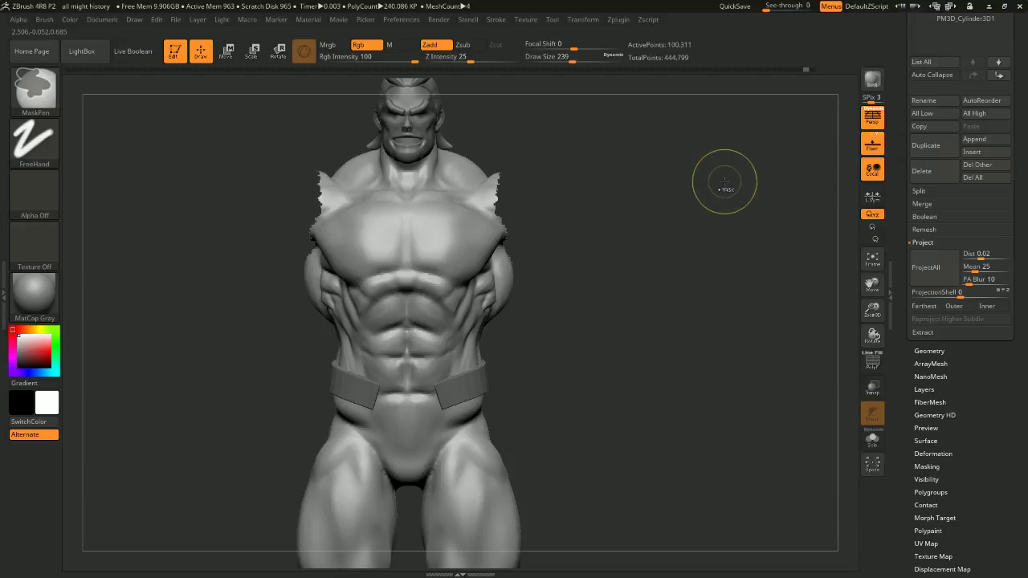
key(ctrl+z)
key(ctrl+z)
key(ctrl+z)
key(ctrl+z)
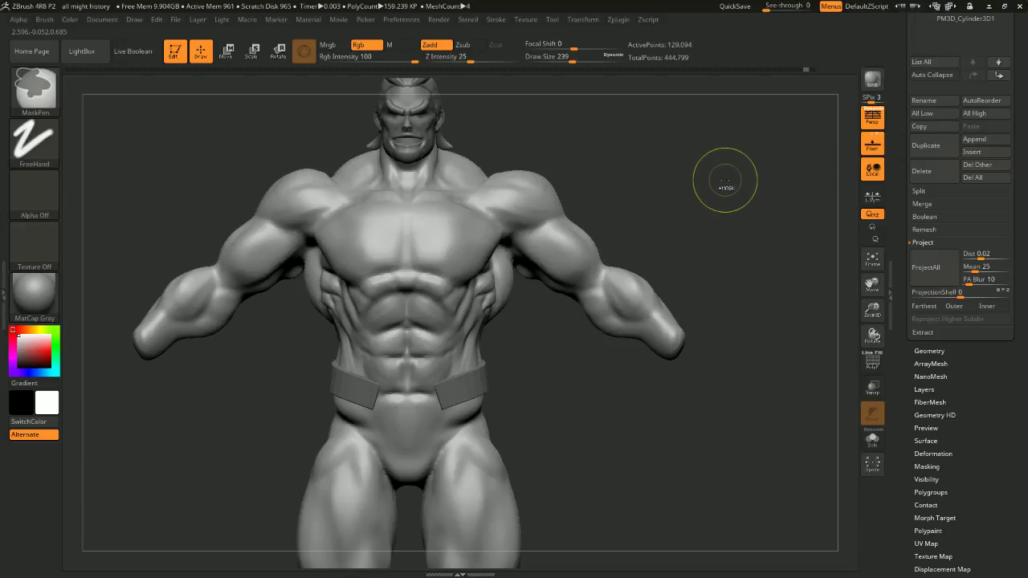
key(ctrl+shift+z)
key(ctrl+shift+z)
key(ctrl+shift+z)
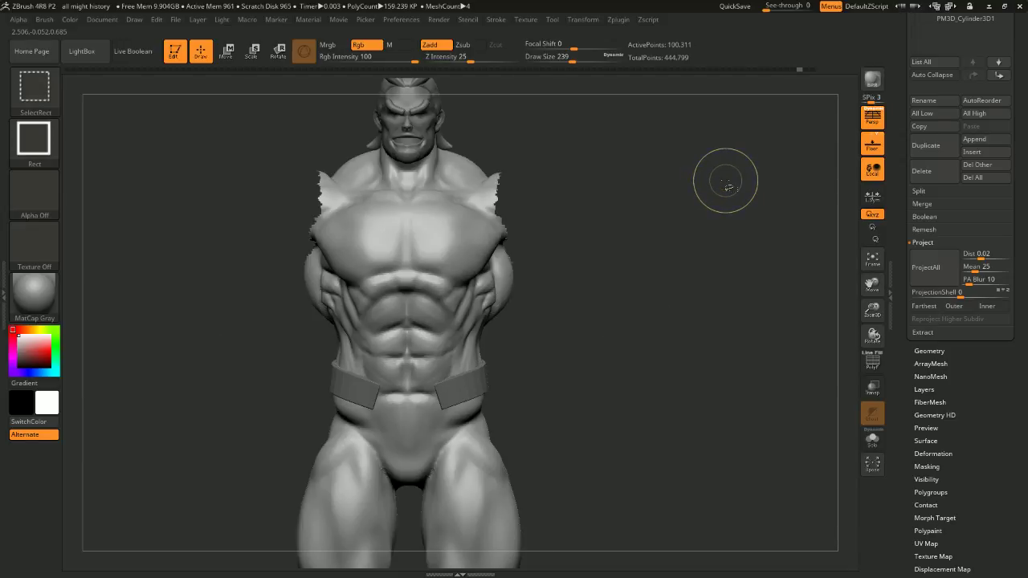
key(ctrl+z)
key(ctrl+z)
key(ctrl+z)
key(ctrl+z)
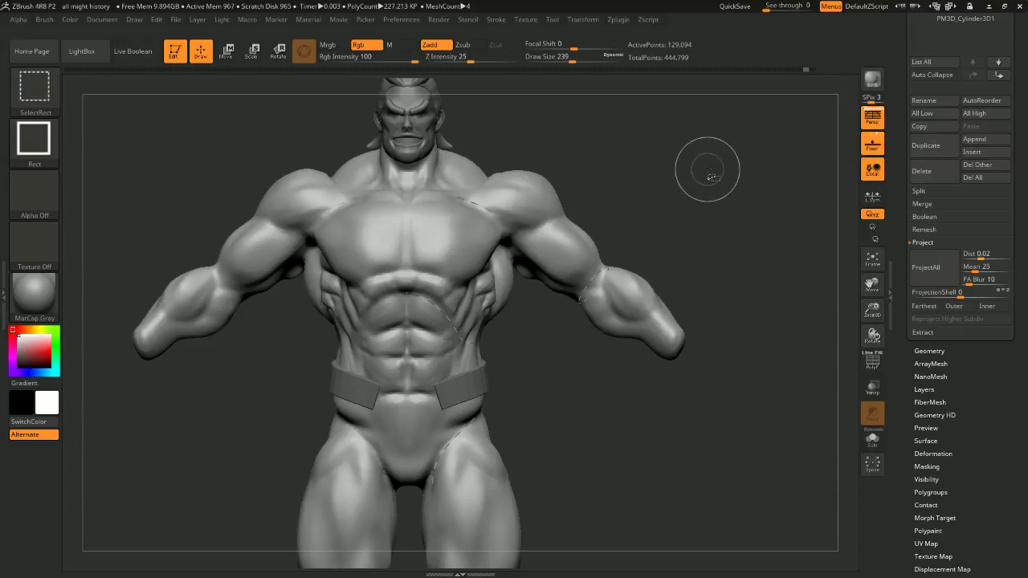
key(ctrl+z)
key(ctrl+z)
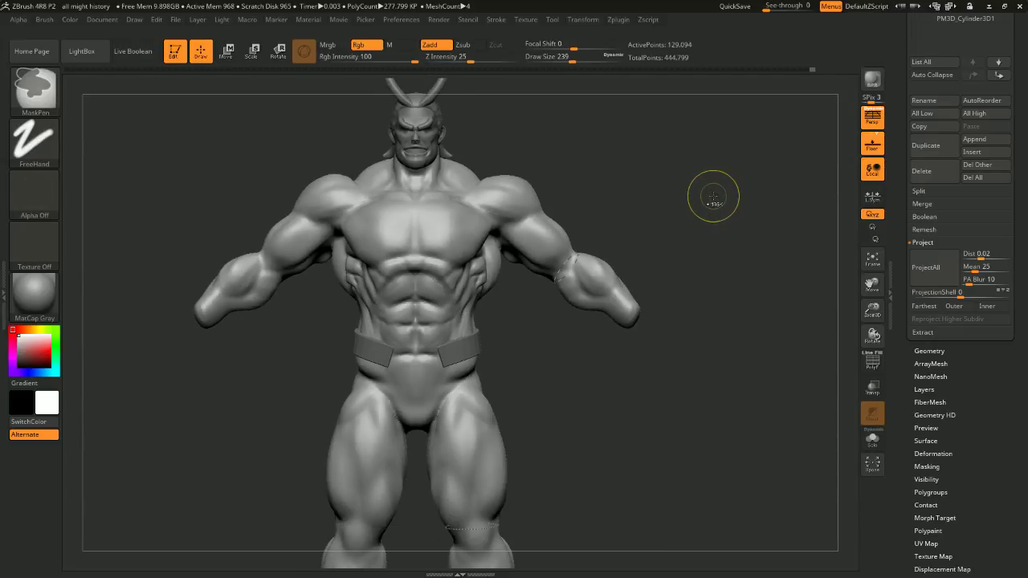
key(ctrl+z)
key(ctrl+z)
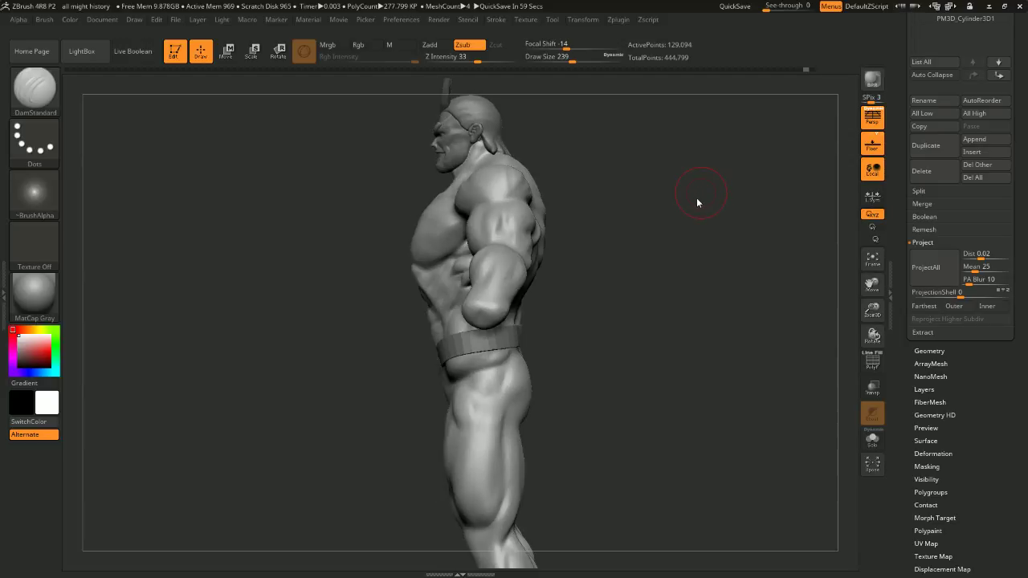
key(ctrl+z)
key(ctrl+z)
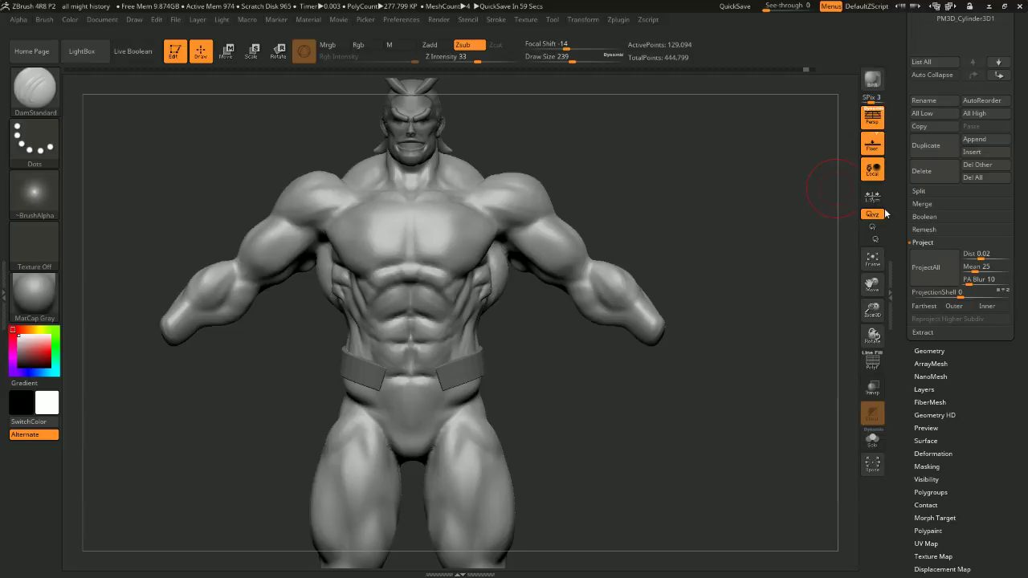
Examine the legs, base and full figure from the back and front
scroll(988, 161, up, 5)
drag(1026, 164, 1027, 95)
alt+drag(700, 196, 712, 146)
alt+drag(728, 188, 718, 154)
drag(740, 189, 630, 226)
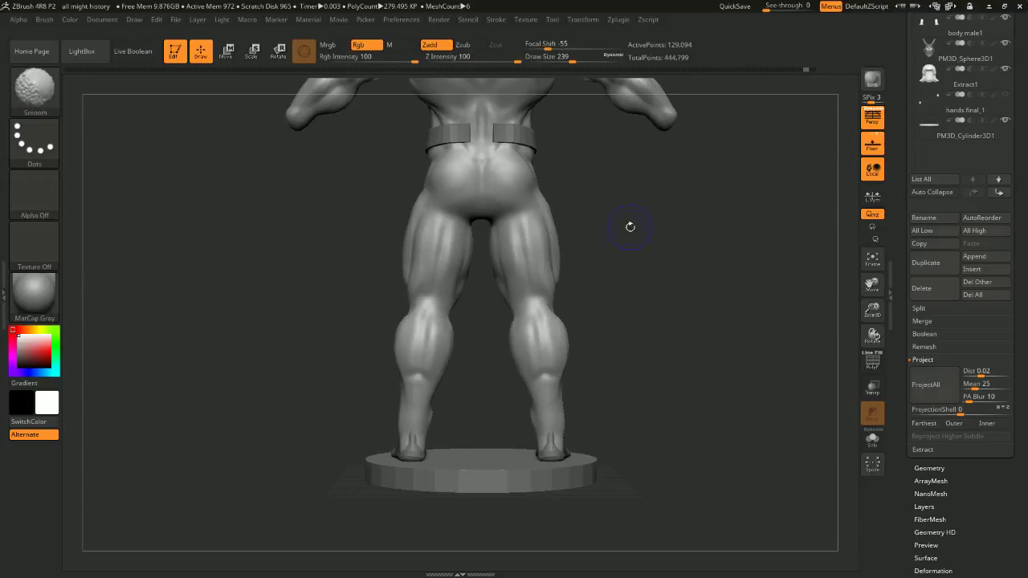
alt+drag(699, 147, 643, 193)
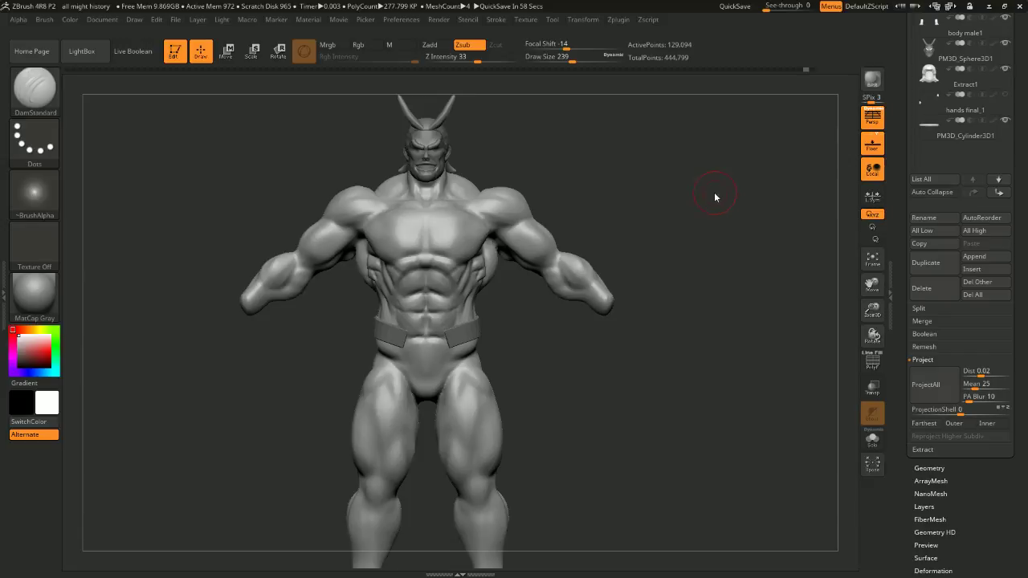
drag(731, 203, 750, 190)
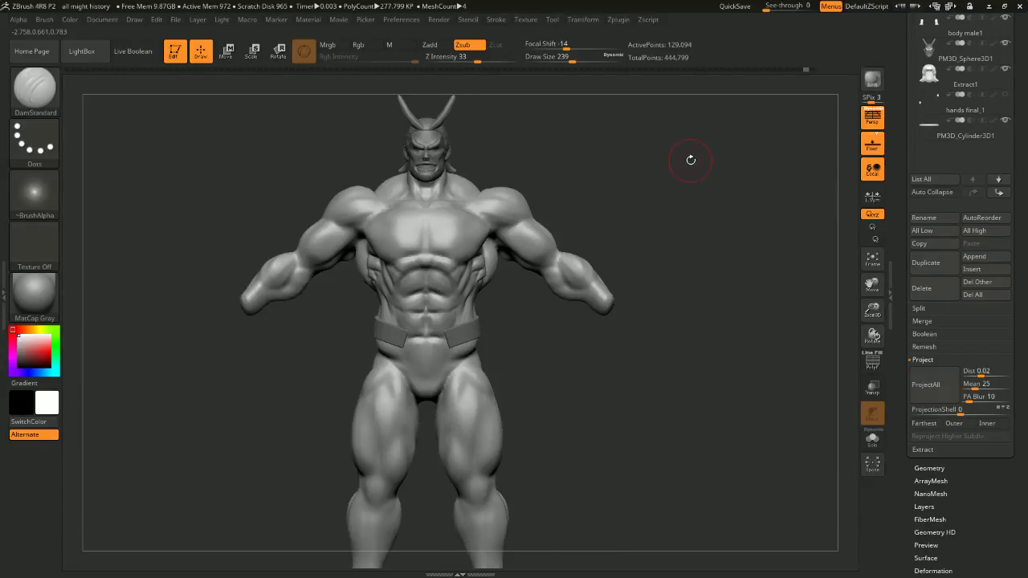
Frame the whole figure and quick-save the project
drag(959, 384, 958, 215)
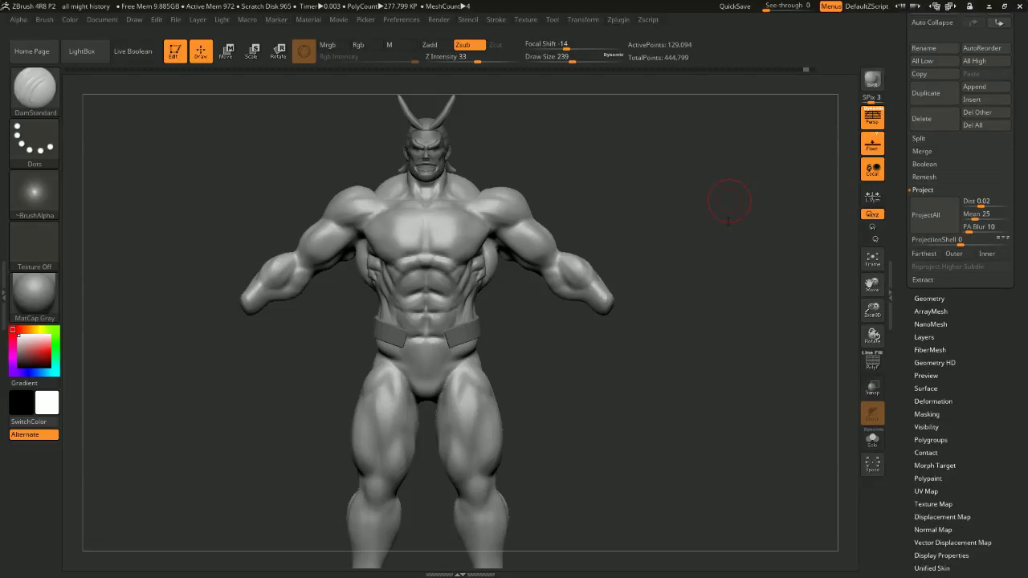
key(f)
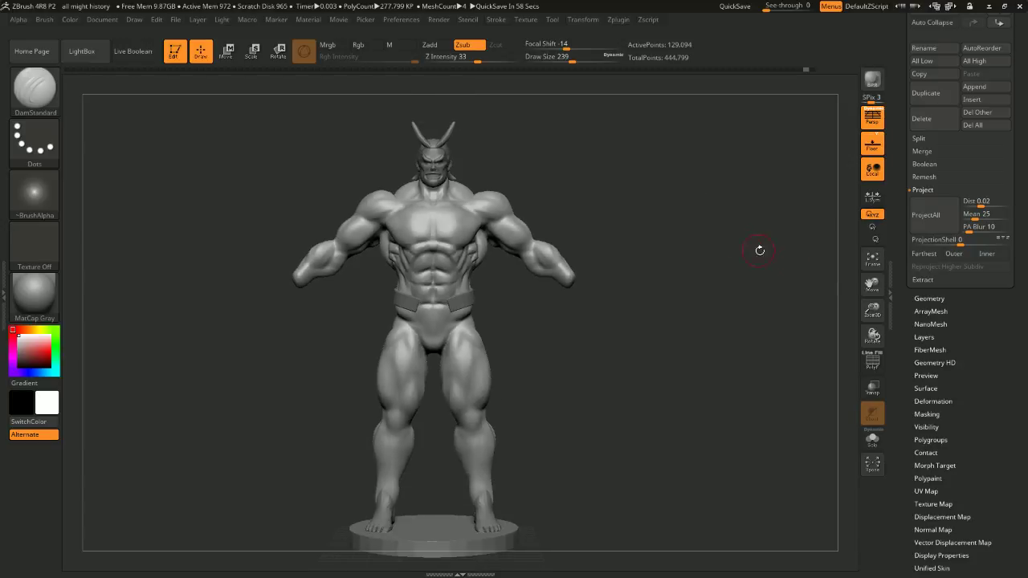
scroll(960, 241, up, 1)
scroll(960, 241, up, 3)
click(736, 5)
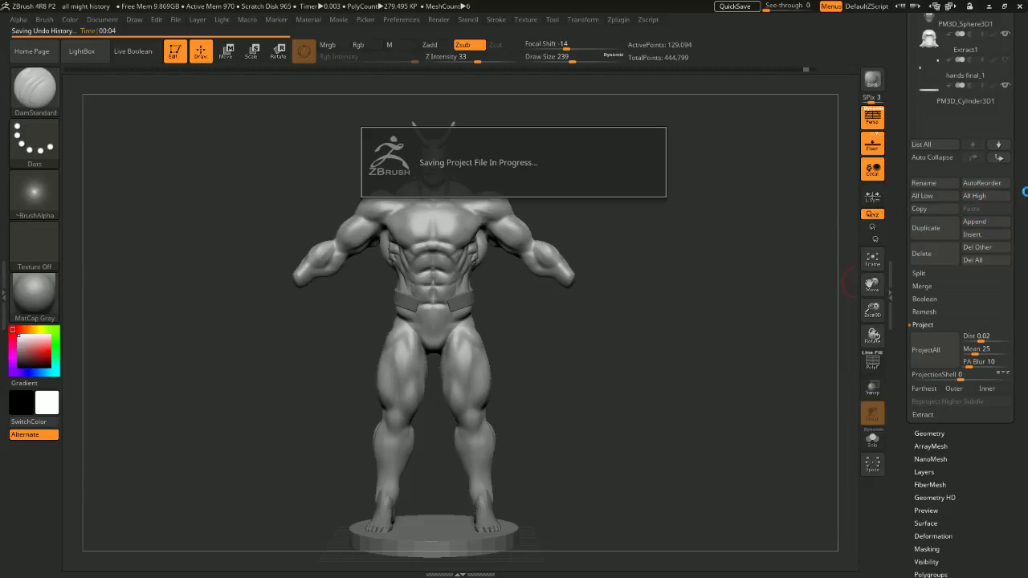
Append a Cube3D subtool, make it active and turn on its polygroup wireframe display
click(975, 222)
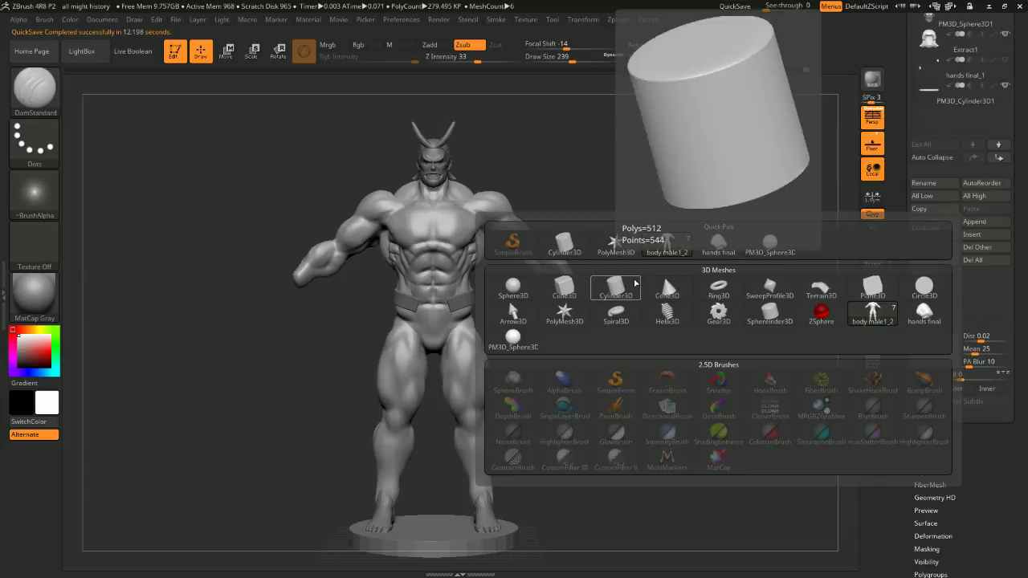
click(561, 291)
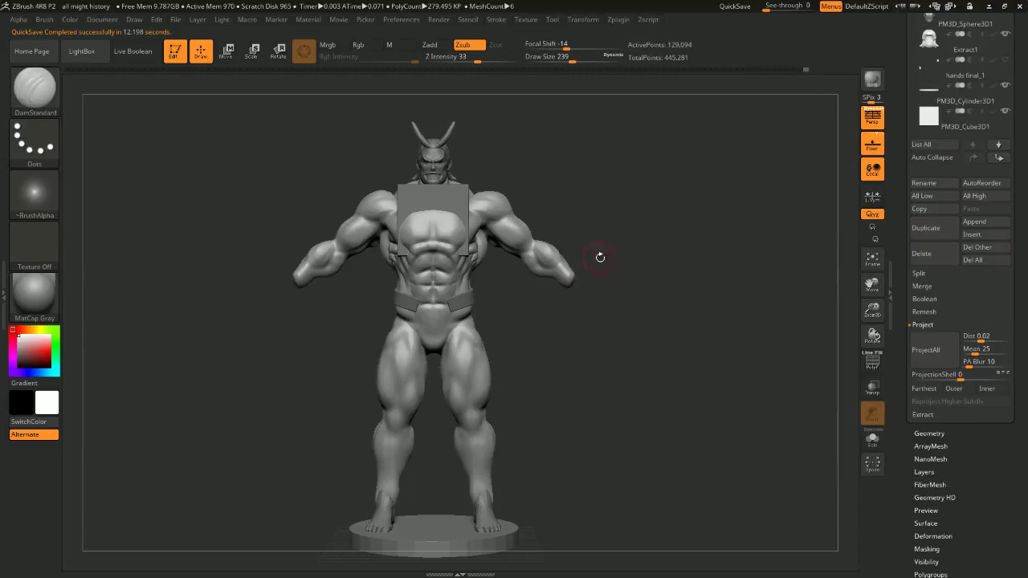
scroll(940, 229, down, 10)
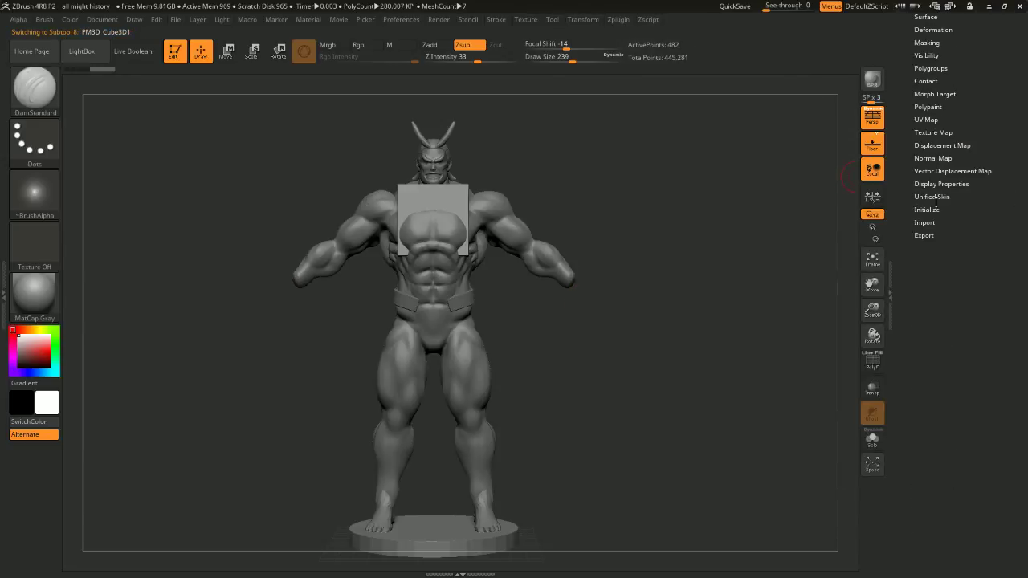
click(873, 362)
mouse_move(712, 192)
alt+mouse_down()
mouse_move(753, 183)
mouse_move(747, 300)
alt+mouse_up()
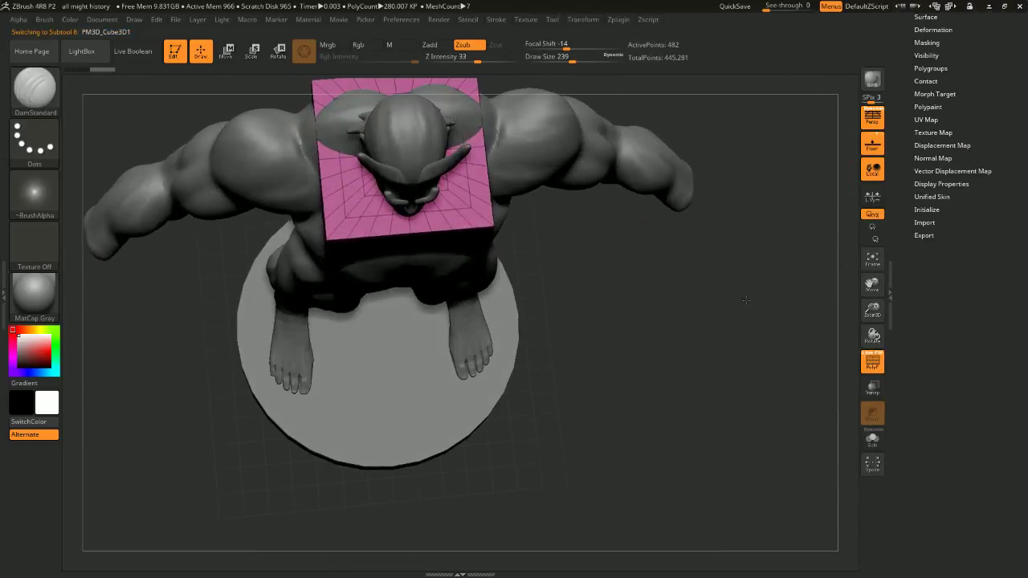
shift+drag(591, 249, 640, 138)
mouse_move(707, 118)
alt+mouse_down()
mouse_move(723, 233)
mouse_move(730, 128)
mouse_move(719, 241)
mouse_move(707, 173)
alt+mouse_up()
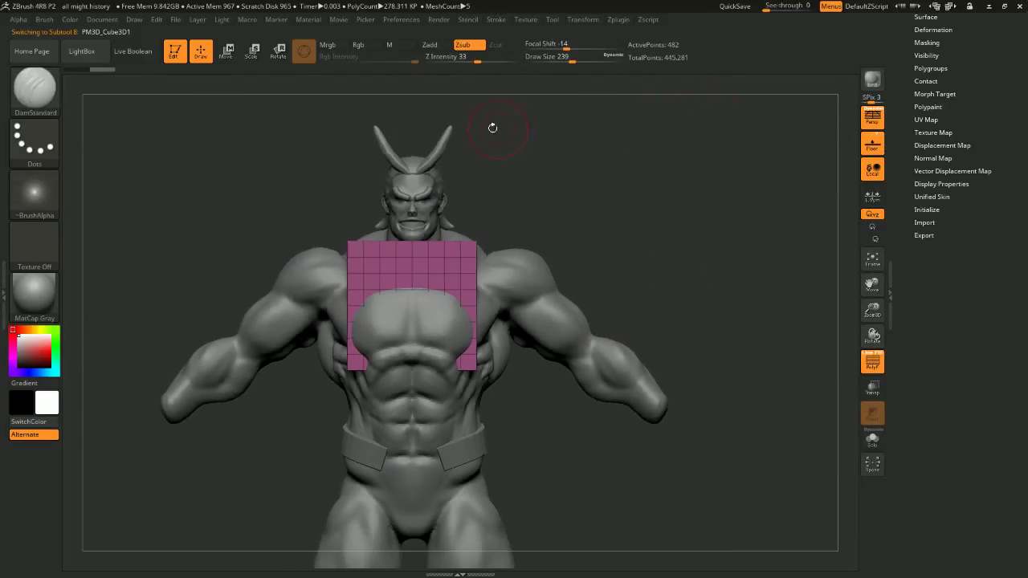
Move the cube up from the torso to head height and examine its mesh from above
click(231, 53)
drag(413, 242, 414, 85)
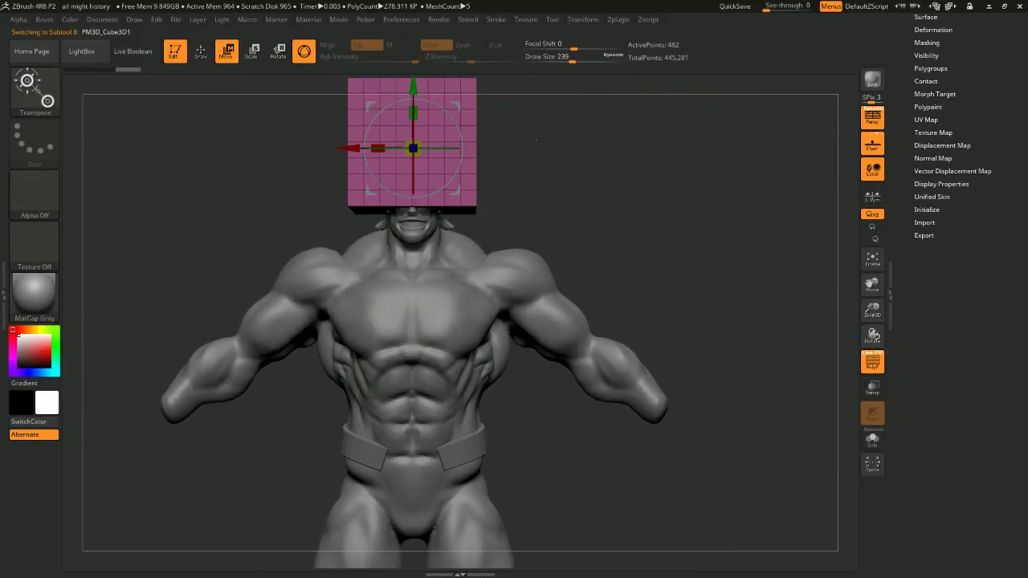
alt+drag(631, 153, 631, 303)
drag(631, 303, 546, 341)
drag(529, 261, 647, 171)
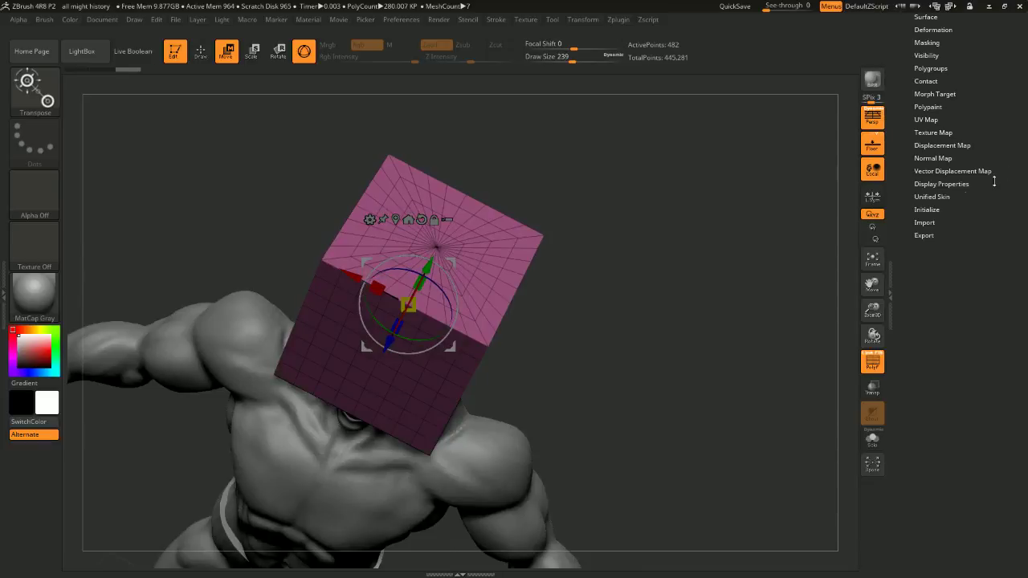
Reinitialize the cube as a QCube with X, Y and Z resolution 2
click(946, 209)
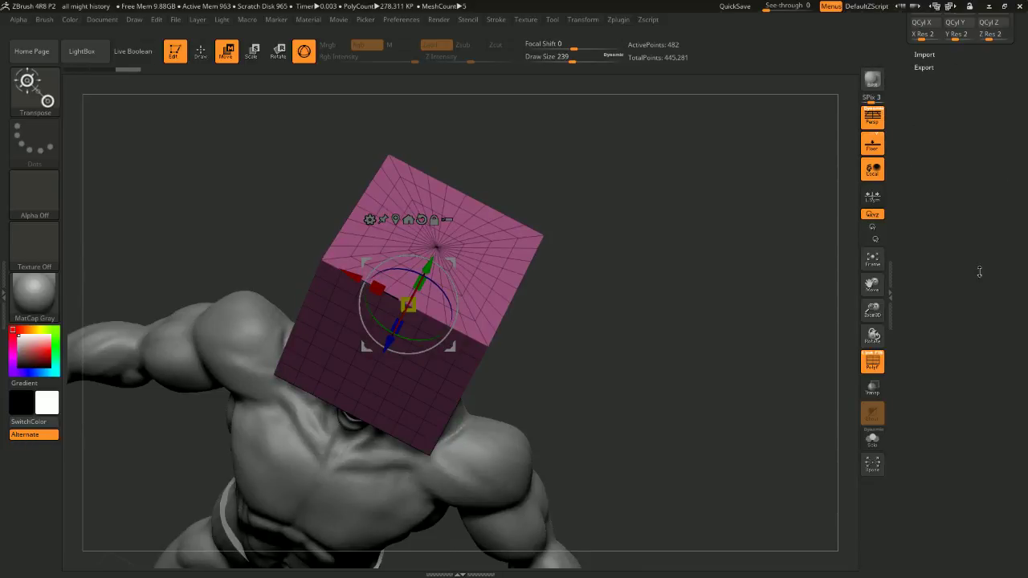
click(931, 234)
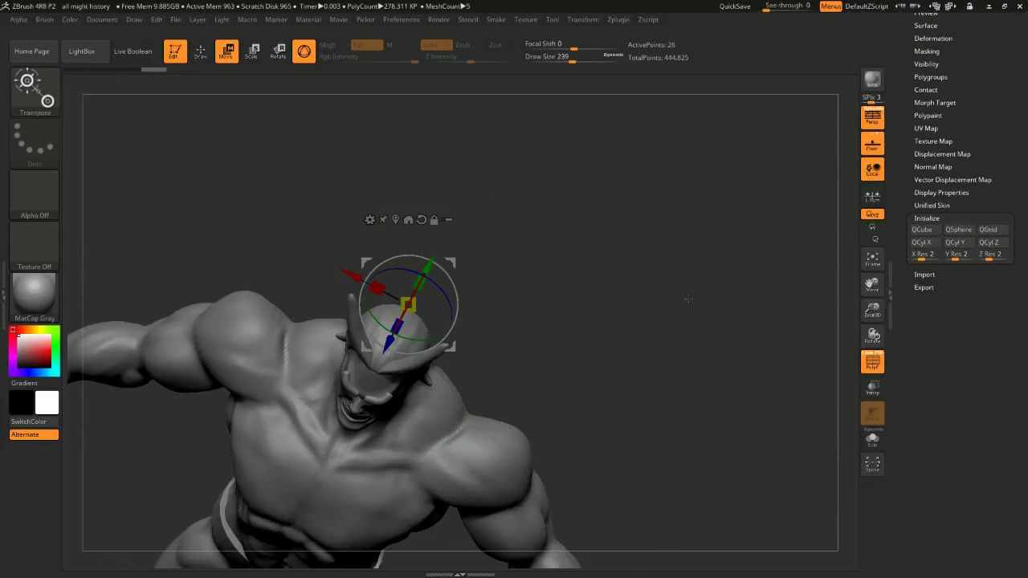
shift+drag(688, 298, 724, 226)
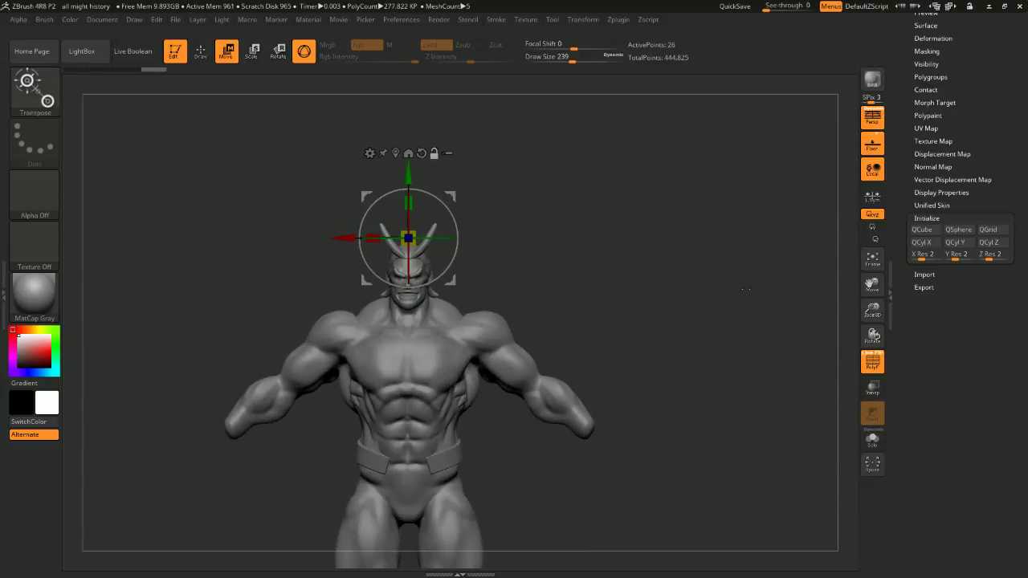
Turn on transparency for the other subtools and raise the small cube clear above the head
click(873, 389)
drag(413, 176, 412, 14)
alt+drag(572, 172, 534, 234)
drag(533, 234, 648, 314)
alt+drag(490, 142, 499, 239)
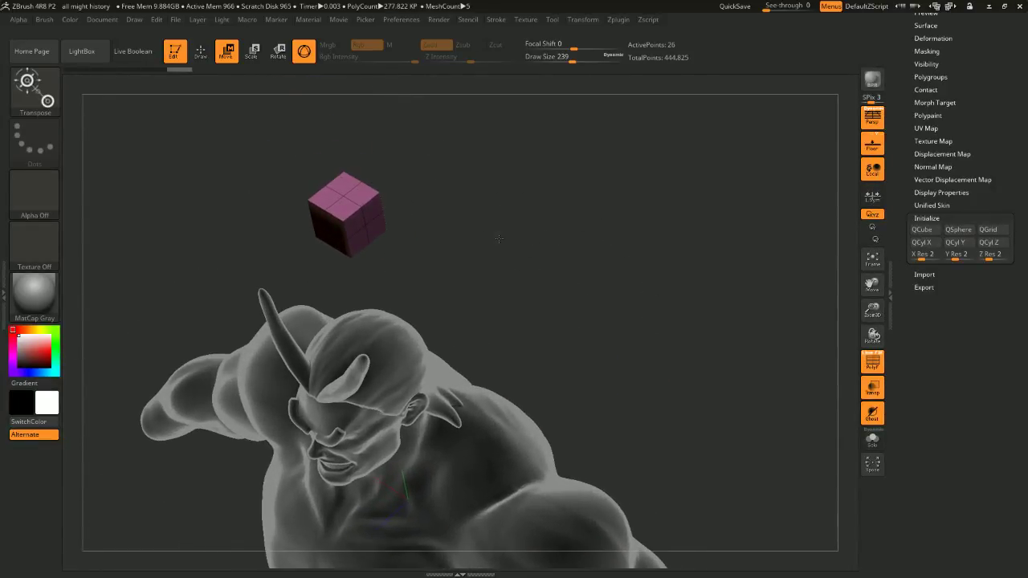
drag(345, 215, 564, 254)
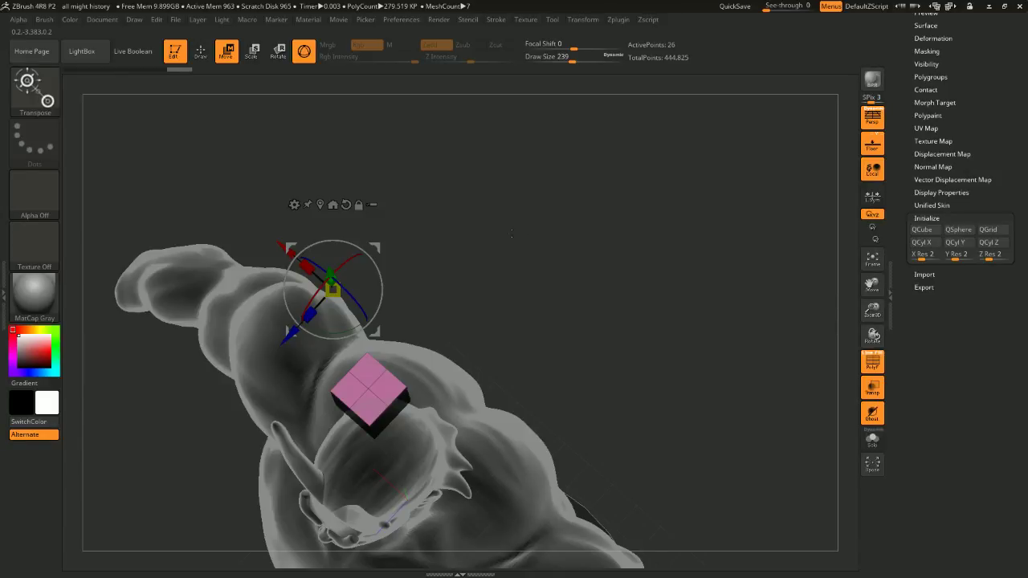
shift+drag(512, 233, 503, 308)
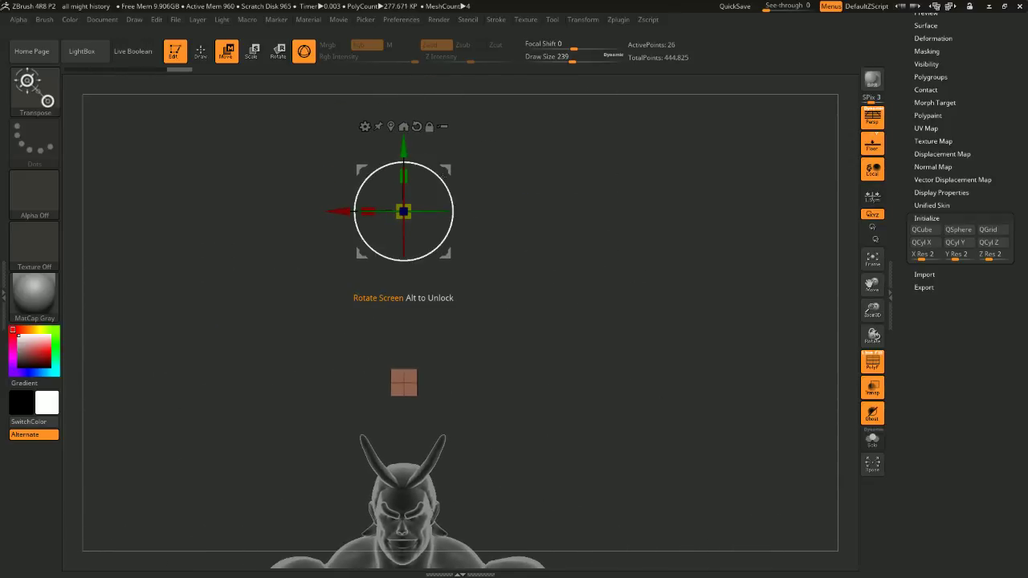
Move the cube sideways off the figure and down beside the thigh, below the hand
drag(446, 254, 646, 332)
alt+drag(805, 474, 528, 122)
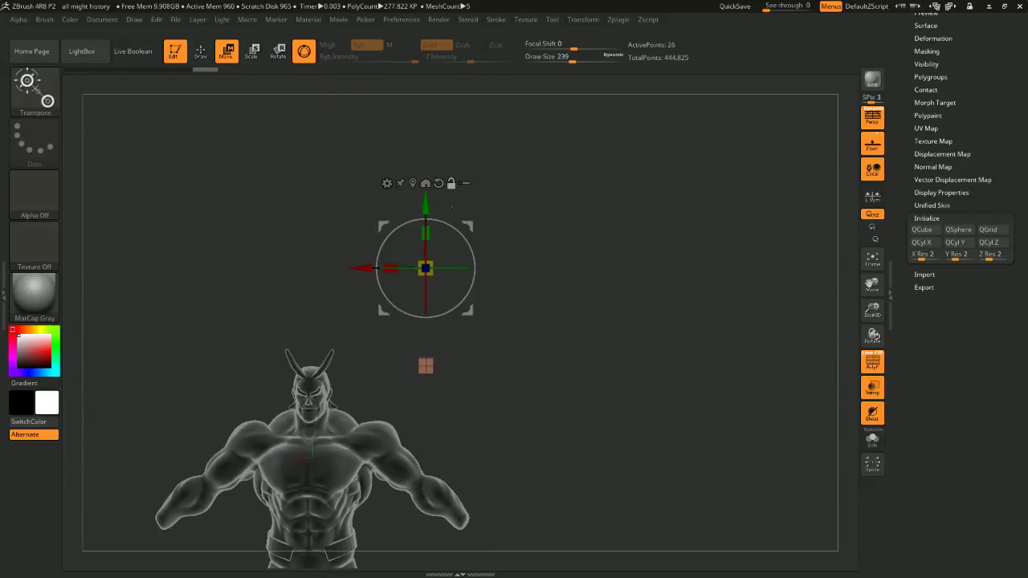
key(ctrl+shift+z)
key(ctrl+shift+z)
key(ctrl+shift+z)
key(ctrl+shift+z)
key(ctrl+shift+z)
key(ctrl+shift+z)
key(ctrl+shift+z)
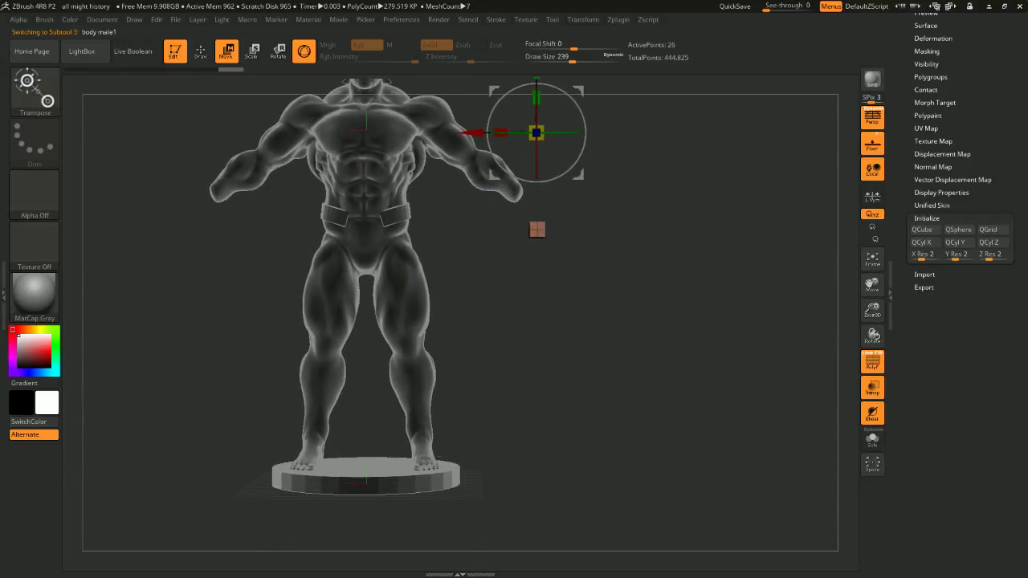
Make the body male1 feet subtool active and examine the feet and legs from the side and front
alt+drag(555, 367, 548, 321)
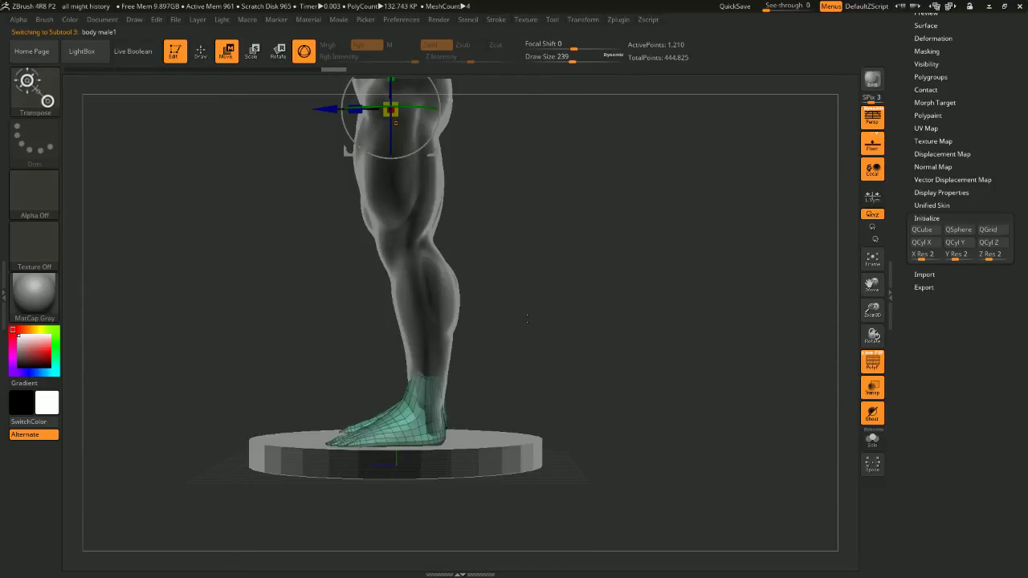
drag(1026, 128, 1025, 199)
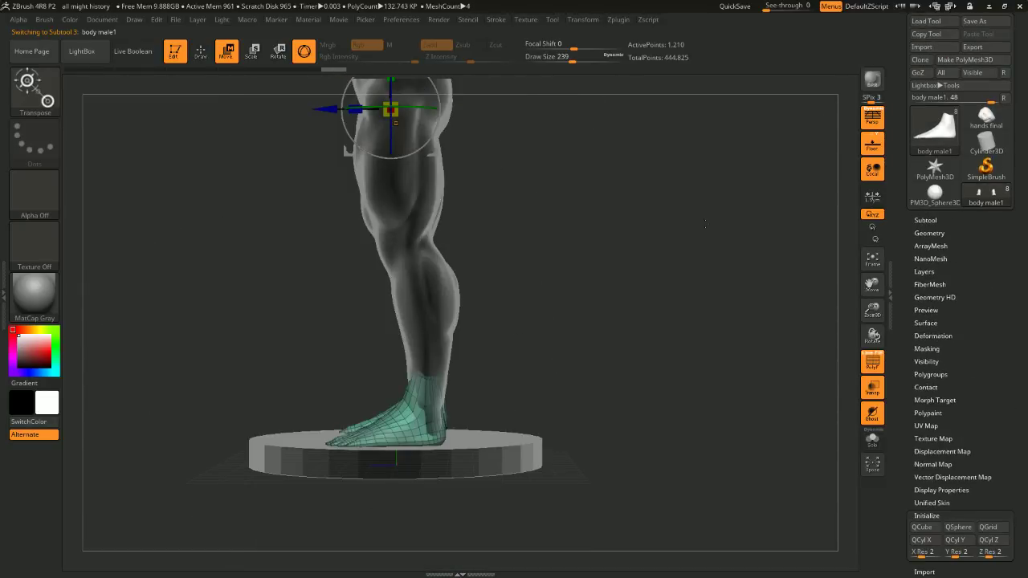
drag(574, 241, 652, 315)
key(ctrl+shift+z)
key(ctrl+shift+z)
key(ctrl+shift+z)
key(ctrl+shift+z)
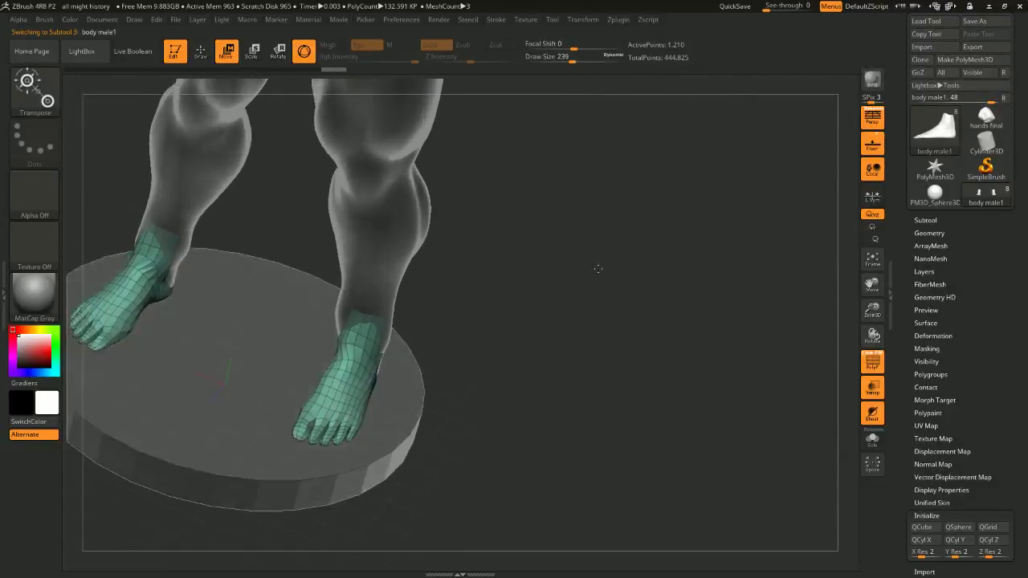
key(ctrl+shift+z)
key(ctrl+shift+z)
key(ctrl+shift+z)
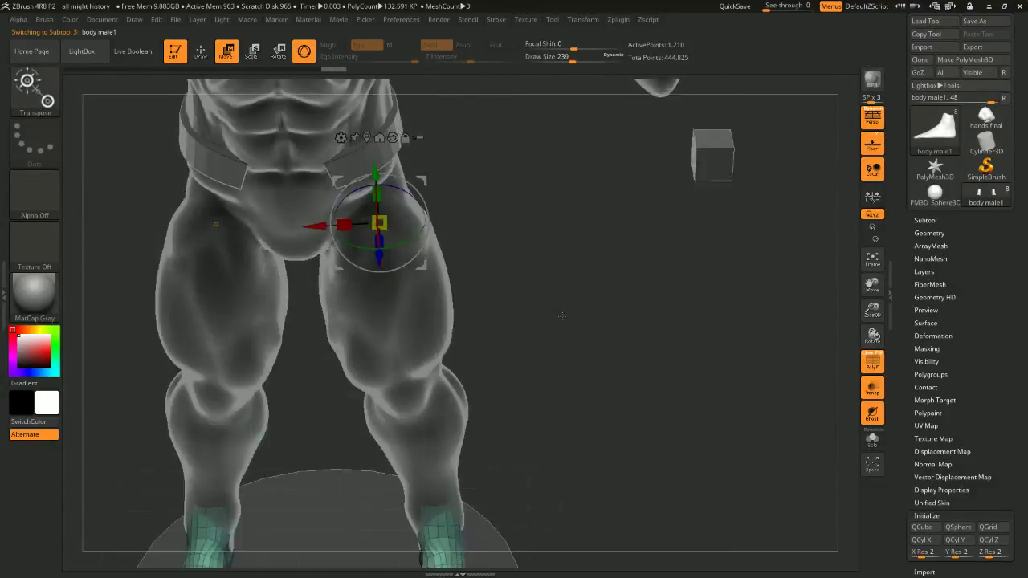
Examine the lower legs and the low-poly feet from the front, the side and above
key(ctrl+shift+z)
key(ctrl+shift+z)
key(ctrl+shift+z)
key(ctrl+shift+z)
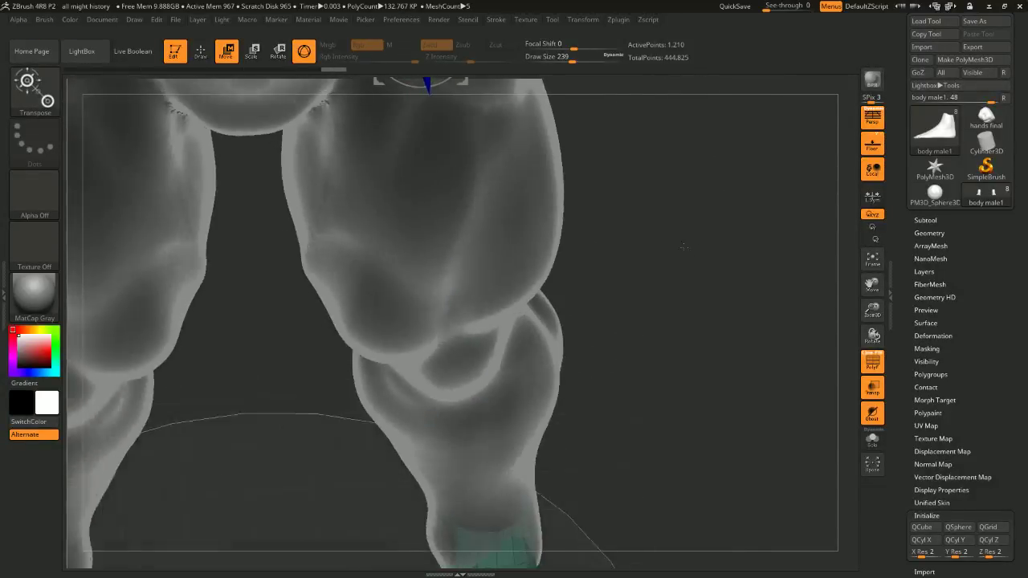
key(ctrl+shift+z)
key(ctrl+shift+z)
key(ctrl+shift+z)
key(ctrl+shift+z)
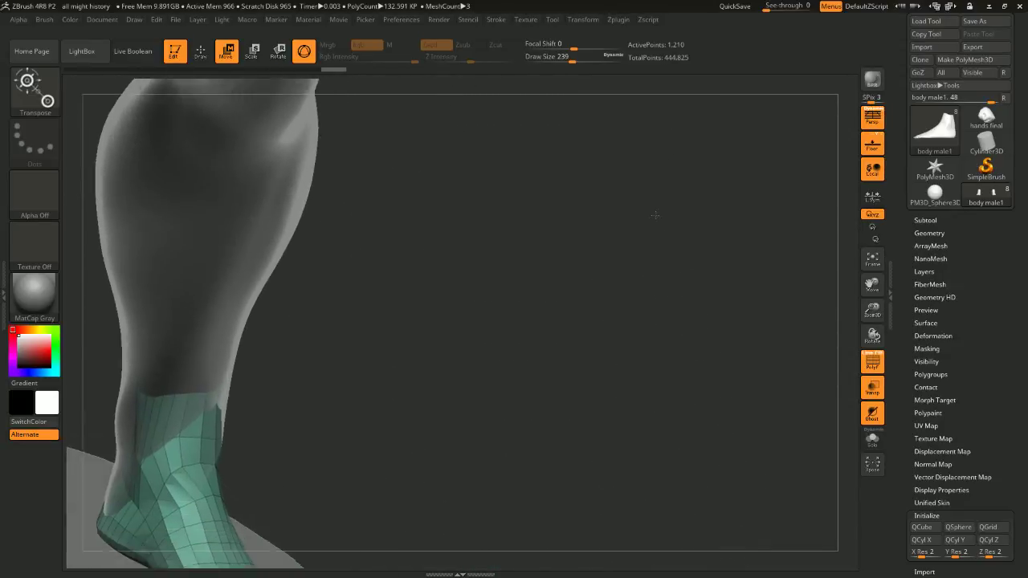
key(ctrl+shift+z)
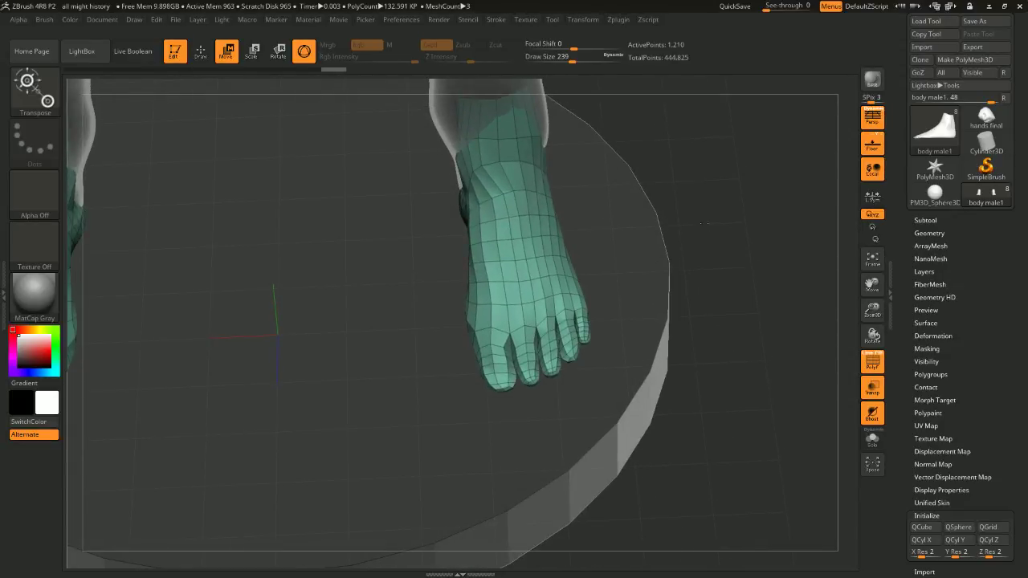
key(ctrl+shift+z)
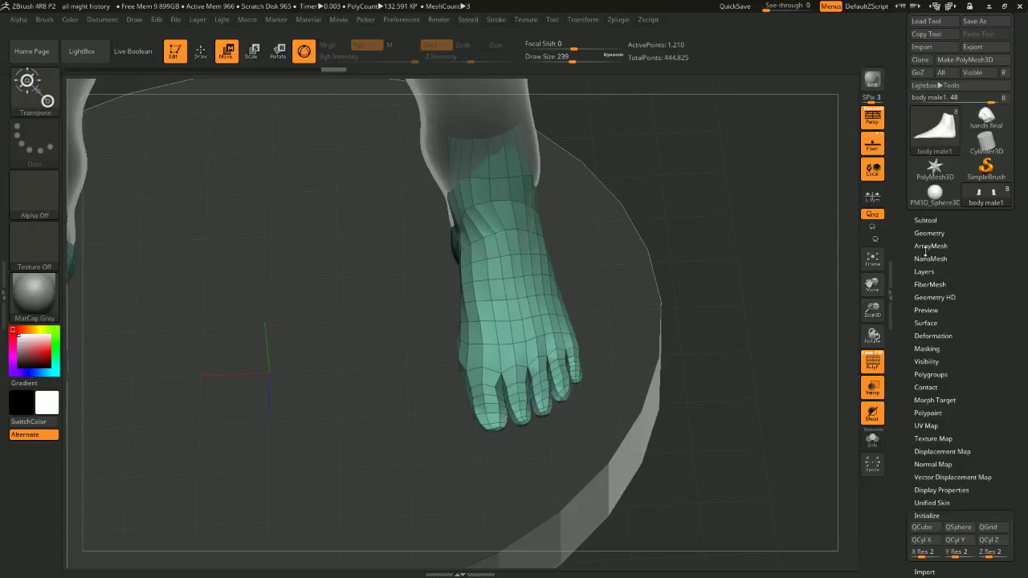
Convert the body male1 feet to a DynaMesh at resolution 72
click(930, 233)
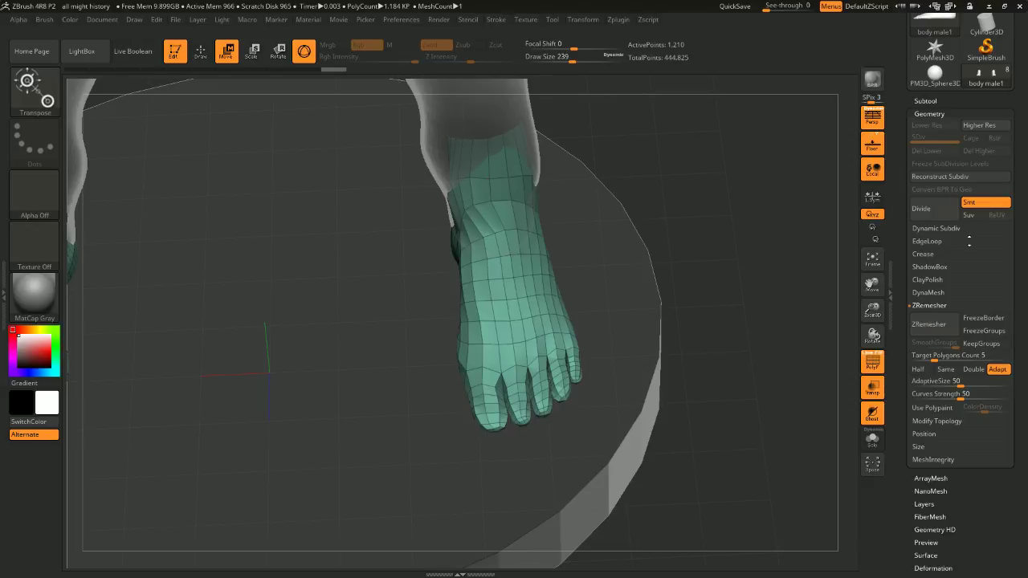
click(926, 101)
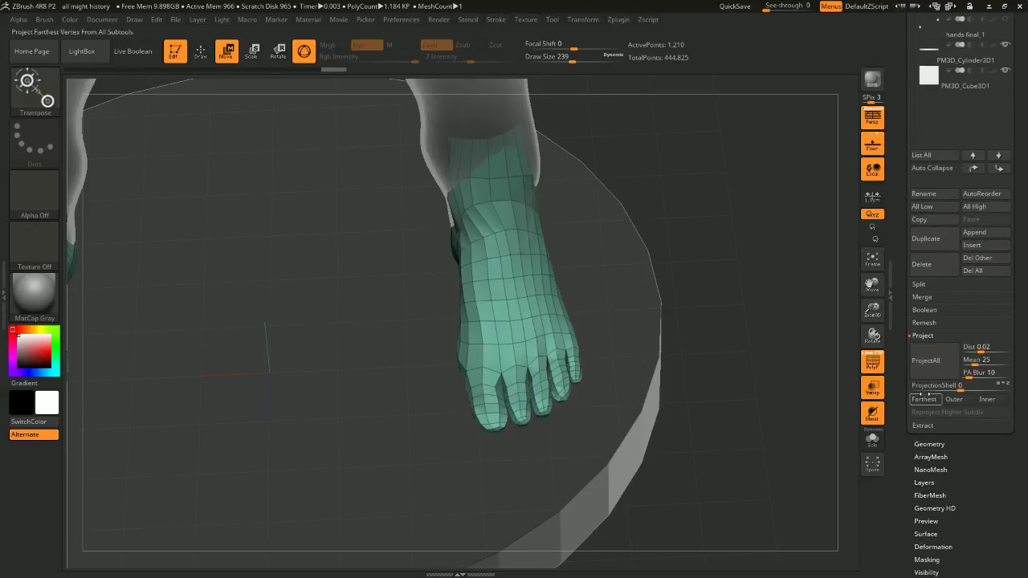
drag(928, 439, 929, 436)
click(930, 441)
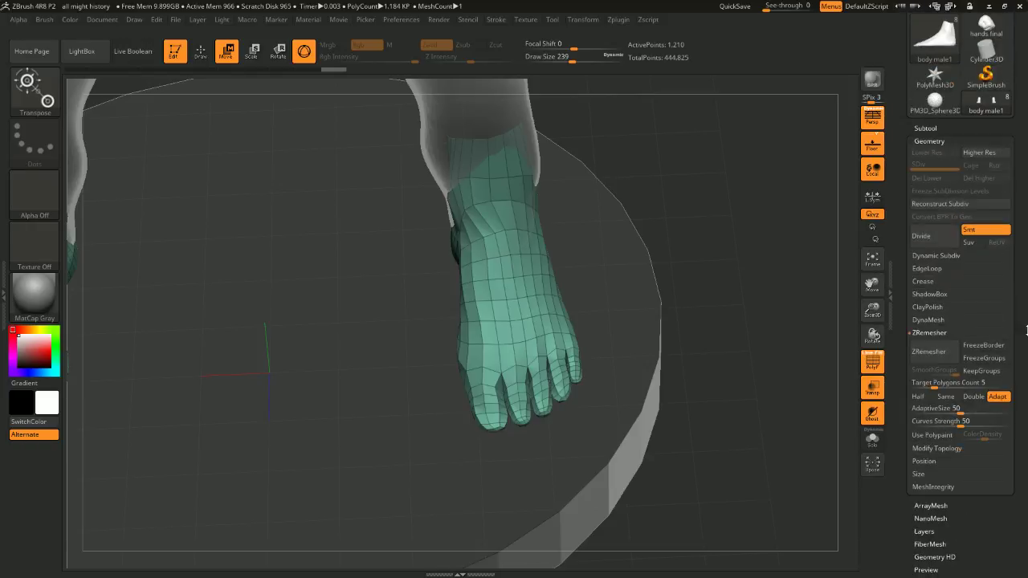
click(929, 320)
click(934, 344)
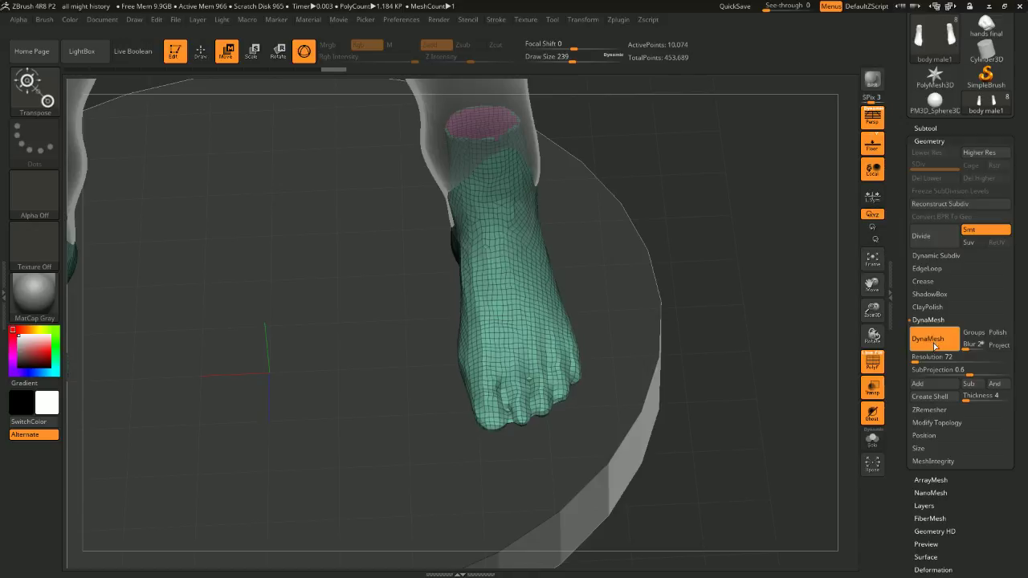
drag(773, 318, 733, 312)
key(ctrl+z)
key(ctrl+shift+z)
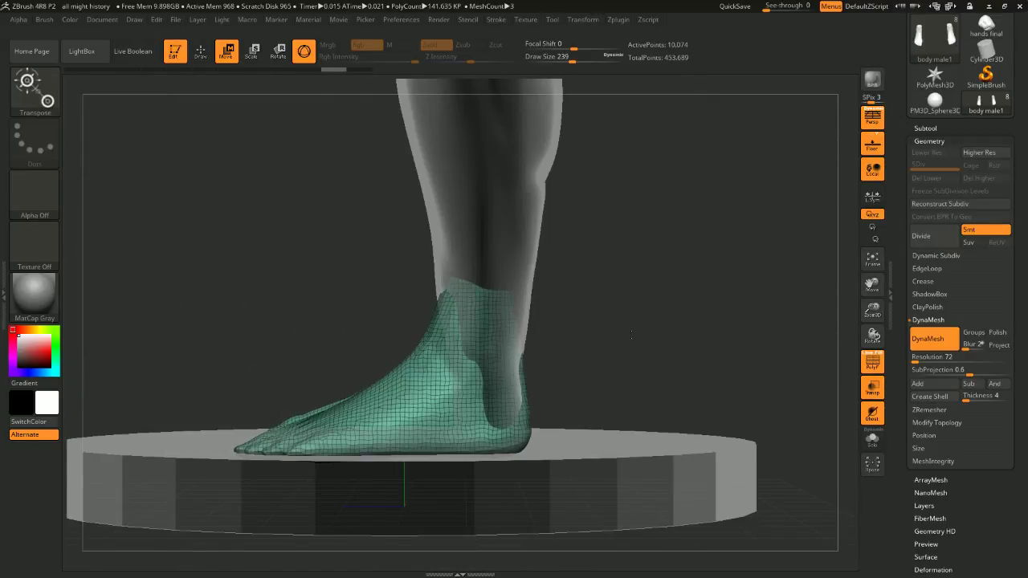
Return to Draw mode with the DamStandard brush on the remeshed feet
drag(657, 329, 683, 193)
drag(693, 289, 646, 277)
key(b)
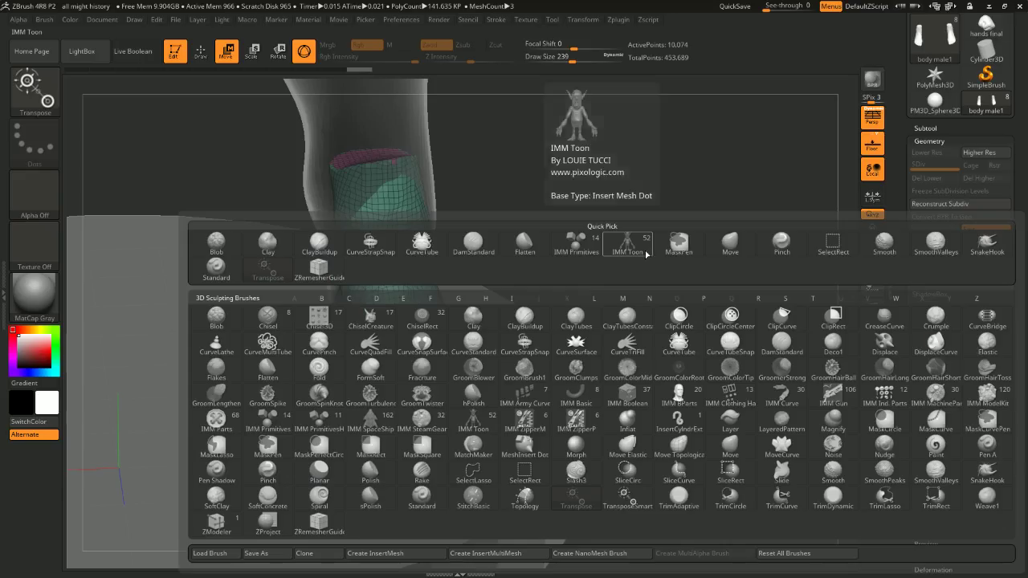
key(s)
key(t)
key(space)
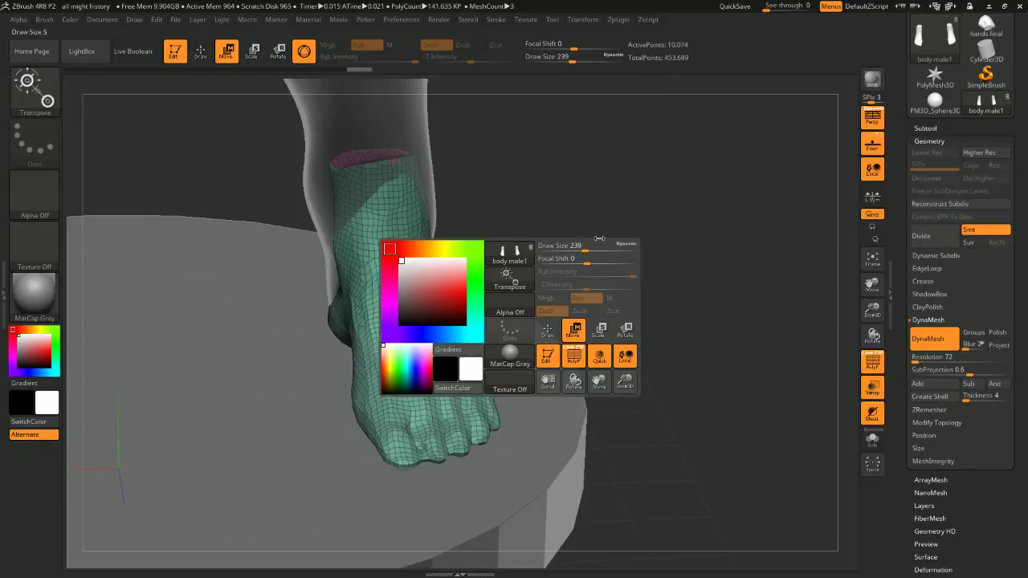
key(q)
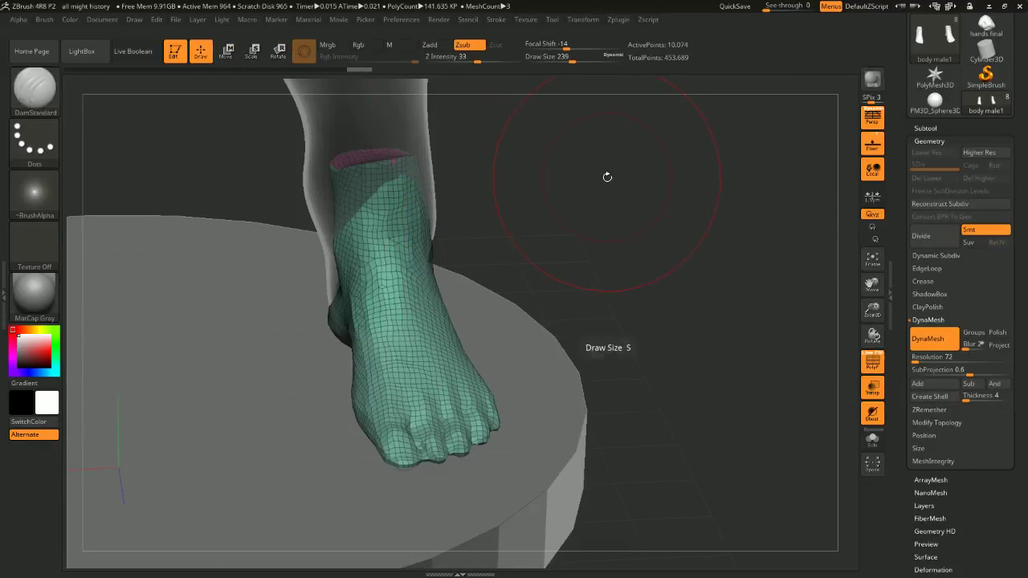
Assign Smooth as the smoothing brush, reduce the draw size to 94 and soften the toes
key(b)
key(s)
key(m)
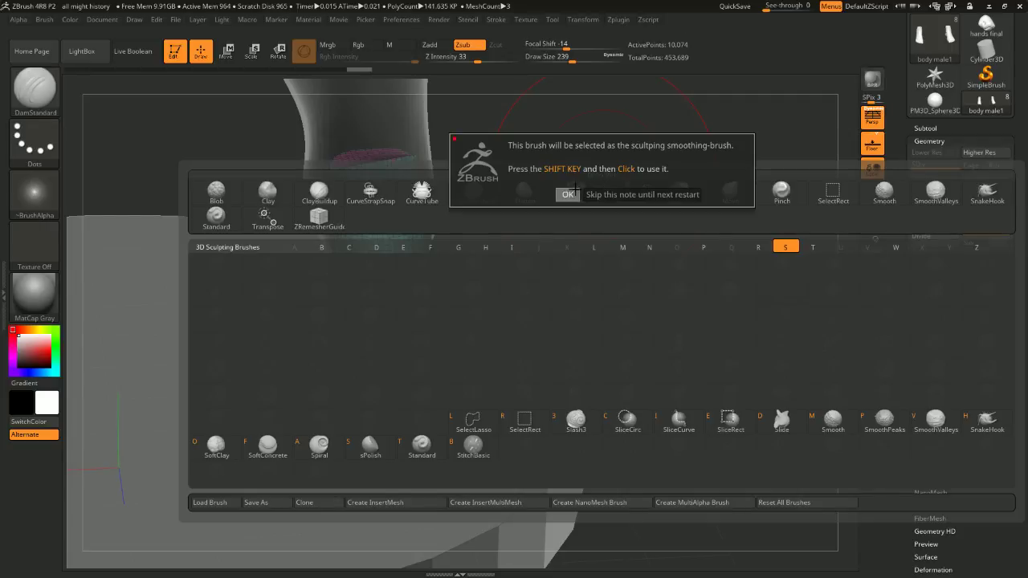
click(567, 195)
key(space)
mouse_move(411, 422)
shift+mouse_down()
mouse_move(443, 444)
mouse_move(408, 408)
mouse_move(411, 389)
shift+mouse_up()
mouse_move(563, 362)
mouse_down()
mouse_move(590, 281)
mouse_move(614, 305)
mouse_up()
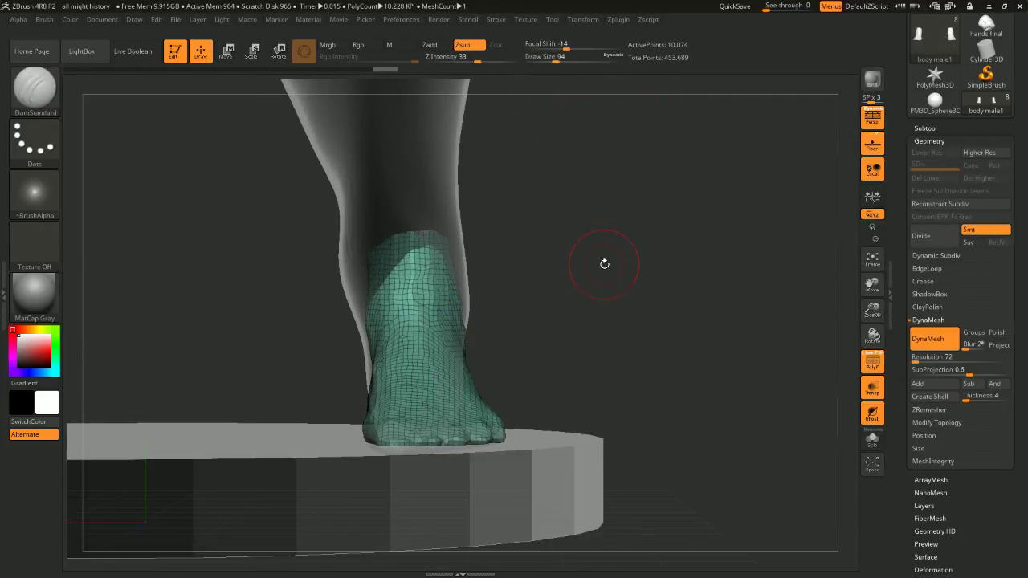
Thicken the front of the feet using the Inflat brush at draw size 484
key(b)
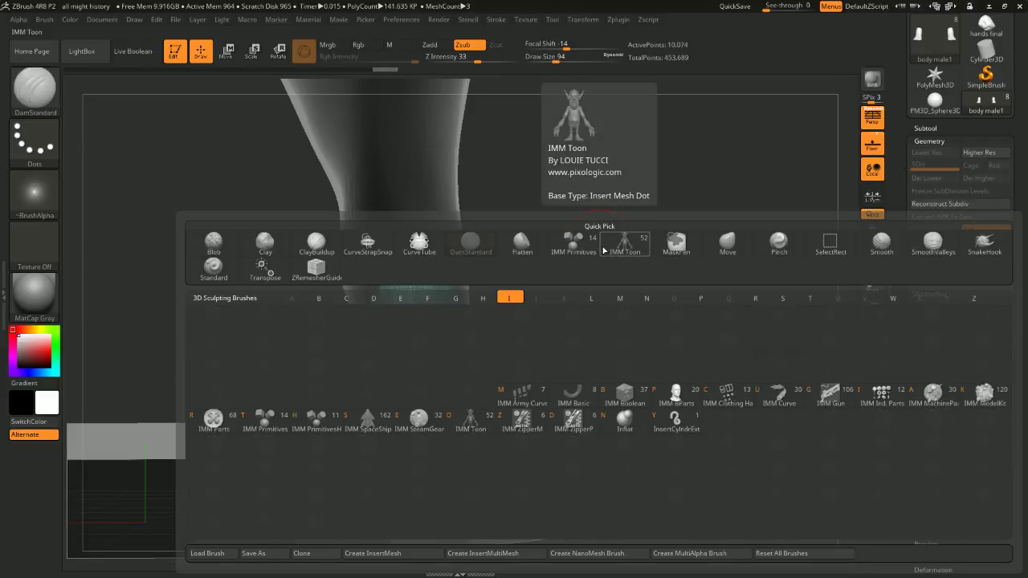
key(i)
key(n)
key(space)
mouse_move(608, 244)
mouse_down()
mouse_move(627, 244)
mouse_move(622, 222)
mouse_move(607, 309)
mouse_up()
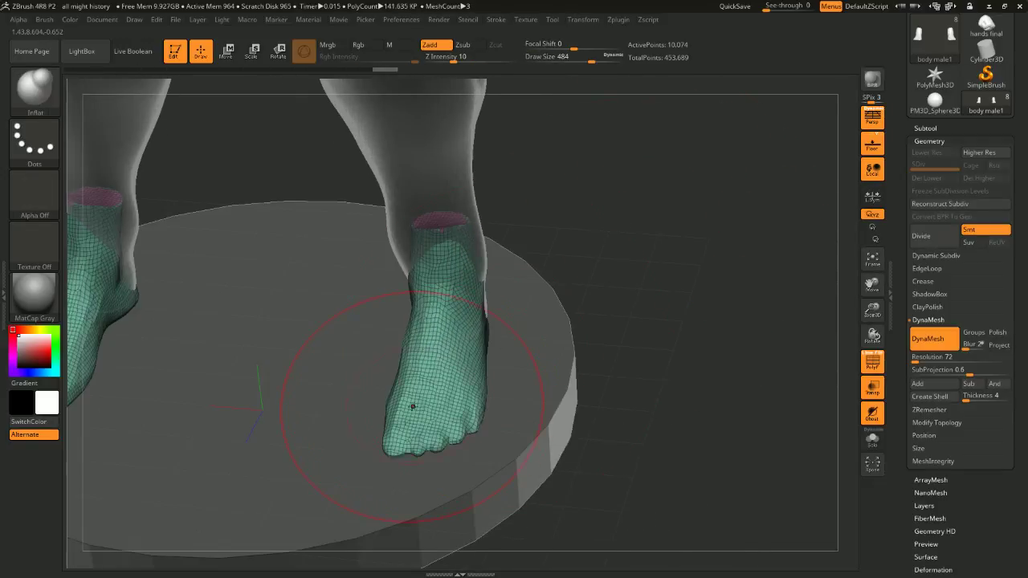
mouse_move(413, 404)
mouse_down()
mouse_move(445, 362)
mouse_move(440, 415)
mouse_up()
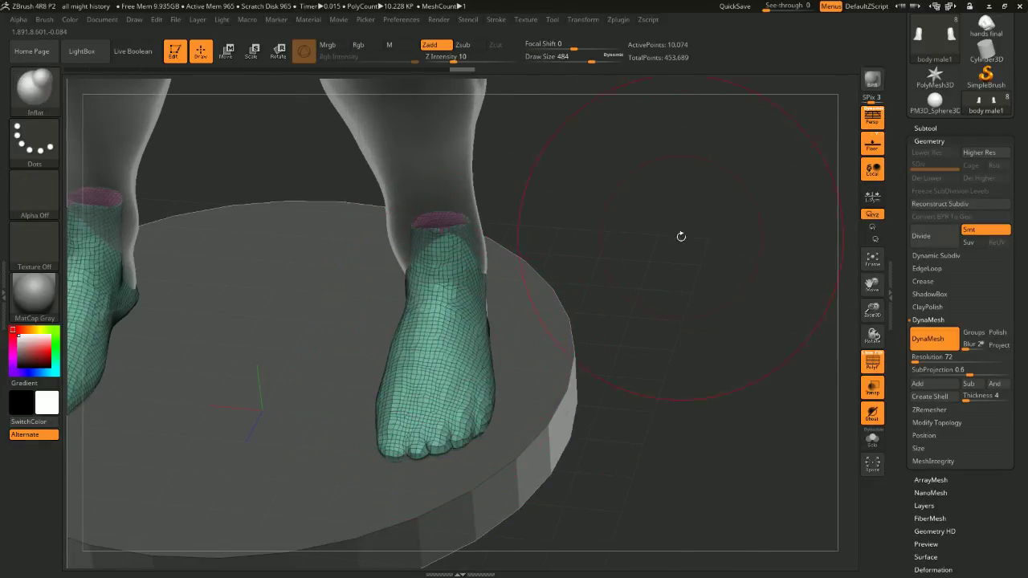
Smooth the inflated toes into a rounded boot tip and refresh the DynaMesh before and after smoothing
mouse_move(681, 235)
ctrl+mouse_down()
mouse_move(712, 288)
mouse_move(683, 268)
ctrl+mouse_up()
mouse_move(443, 407)
shift+mouse_down()
mouse_move(438, 385)
mouse_move(428, 457)
mouse_move(443, 451)
shift+mouse_up()
mouse_move(601, 273)
ctrl+mouse_down()
mouse_move(665, 289)
mouse_move(684, 312)
mouse_move(650, 268)
mouse_move(652, 298)
mouse_move(649, 279)
mouse_move(624, 300)
ctrl+mouse_up()
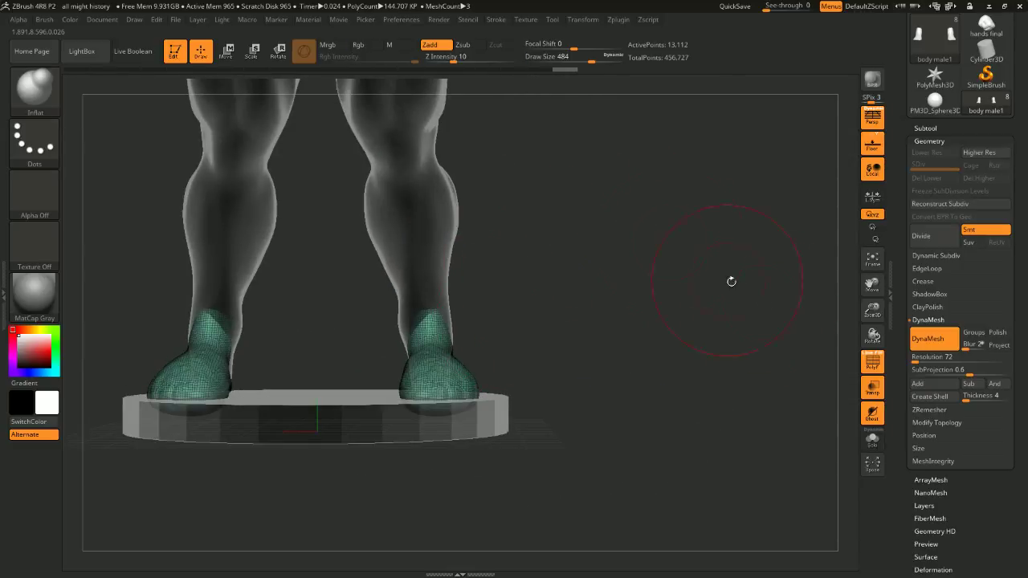
View the feet in isolation briefly, bring back the other subtools and turn off the polyframe display
click(871, 440)
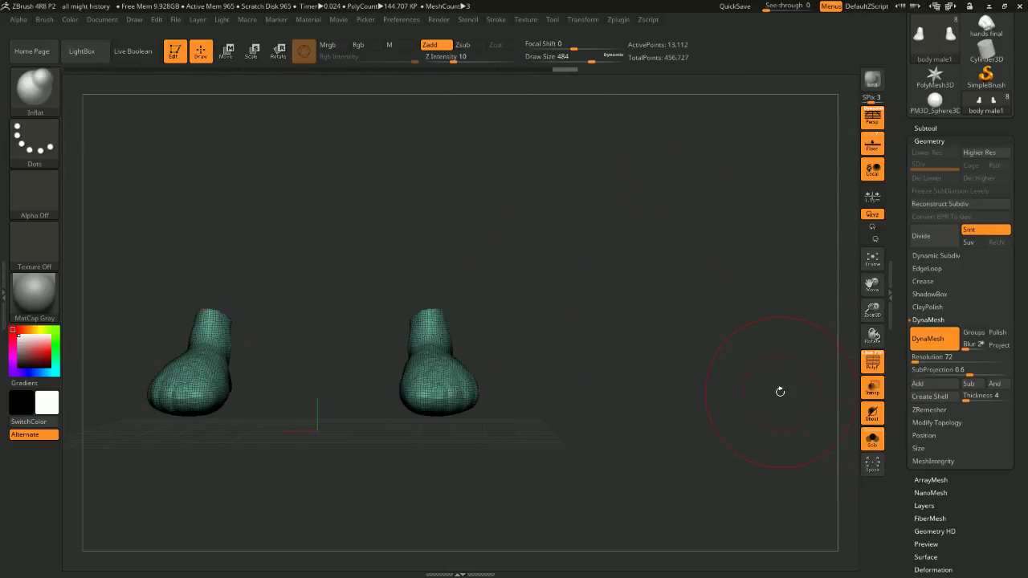
click(872, 439)
click(872, 361)
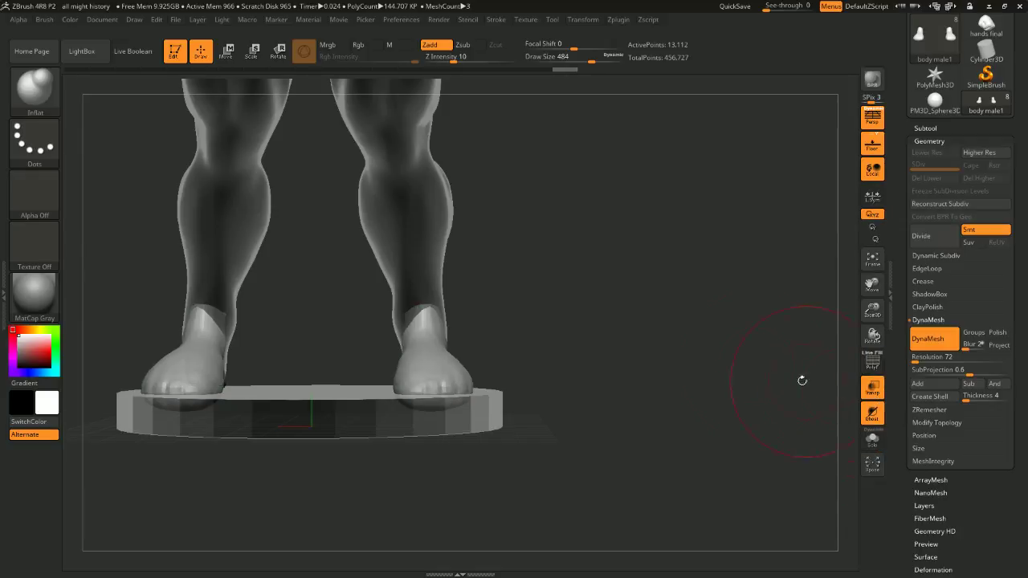
drag(802, 380, 603, 343)
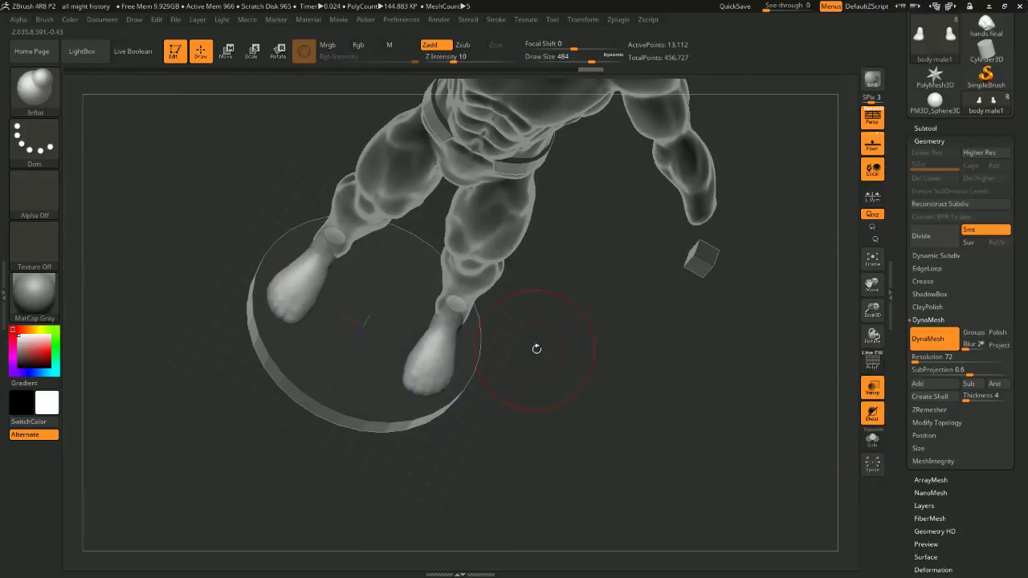
Smooth the remaining toe detail off the feet at draw size 408 and turn off transparency for the other subtools
key(space)
mouse_move(537, 347)
mouse_down()
mouse_move(555, 347)
mouse_move(581, 303)
mouse_move(571, 297)
mouse_up()
key(space)
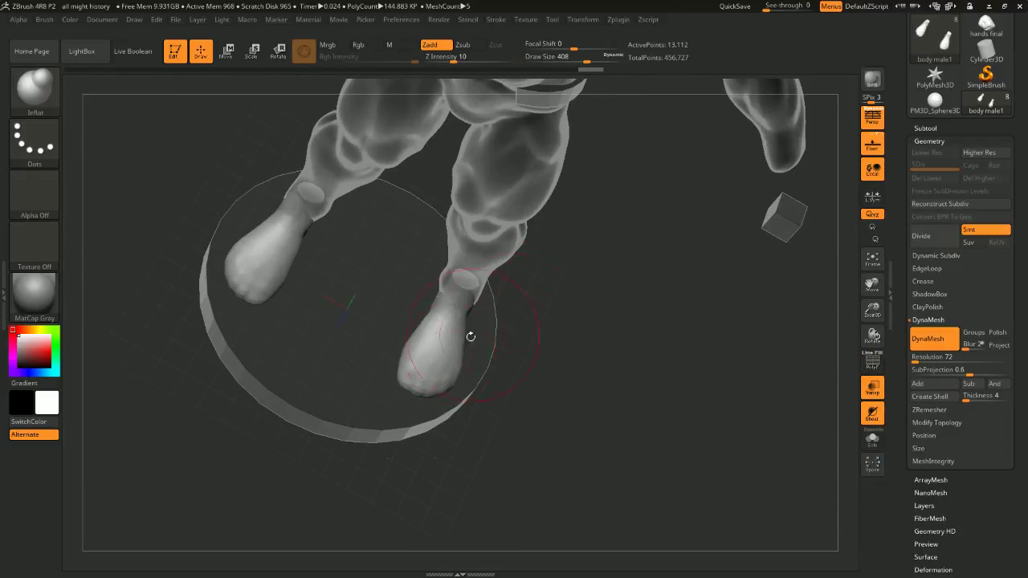
key(b)
key(s)
key(m)
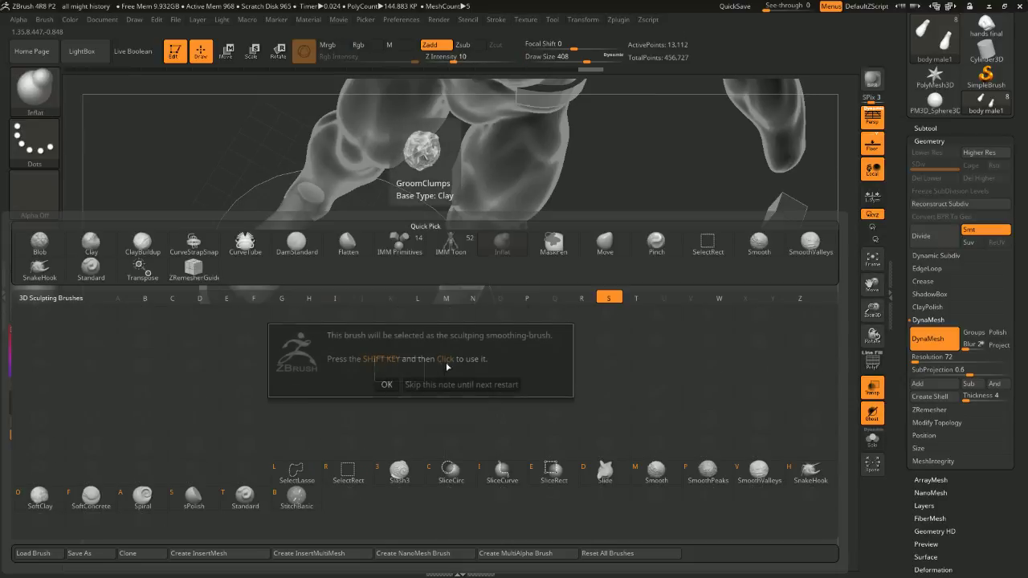
click(386, 385)
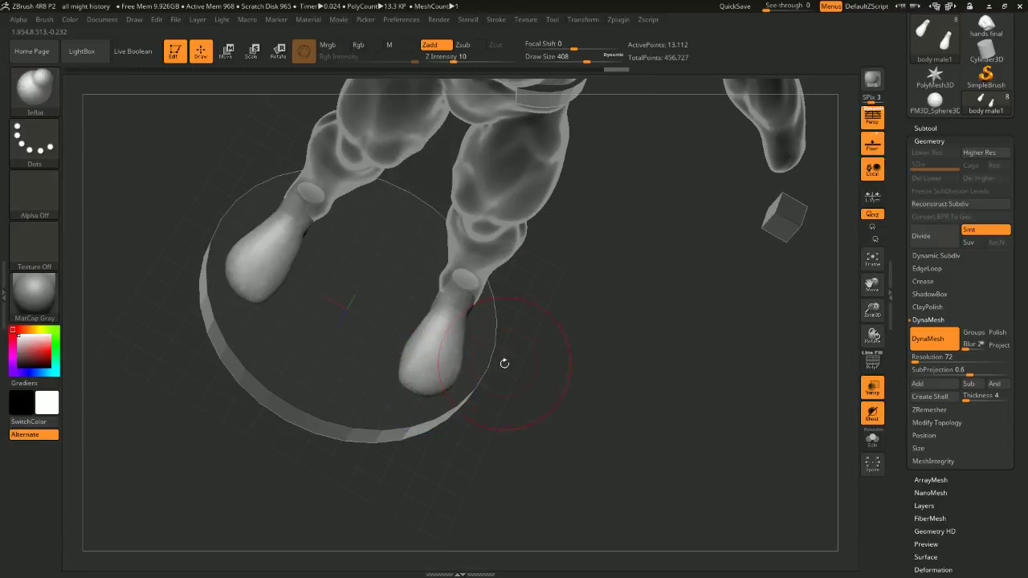
drag(496, 367, 523, 319)
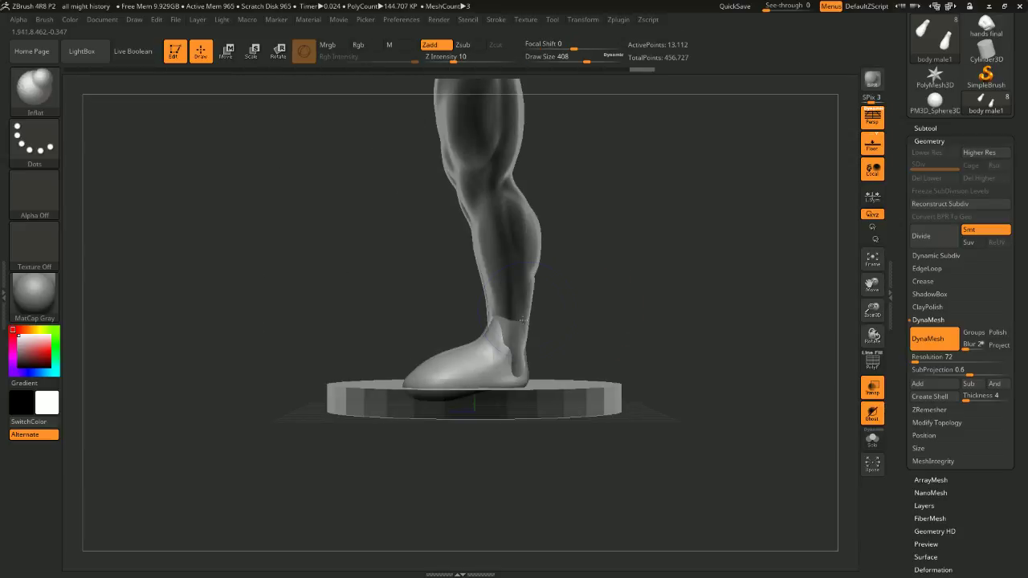
shift+drag(651, 287, 611, 337)
click(874, 388)
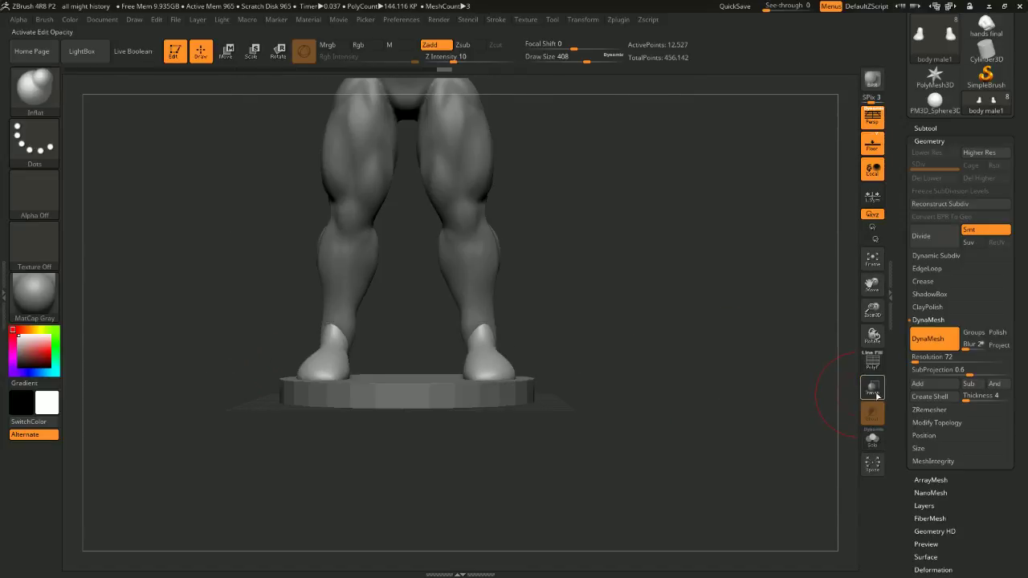
Examine the whole figure from the front, comparing the head, torso, arms, legs and boot-shaped feet
alt+drag(719, 298, 689, 328)
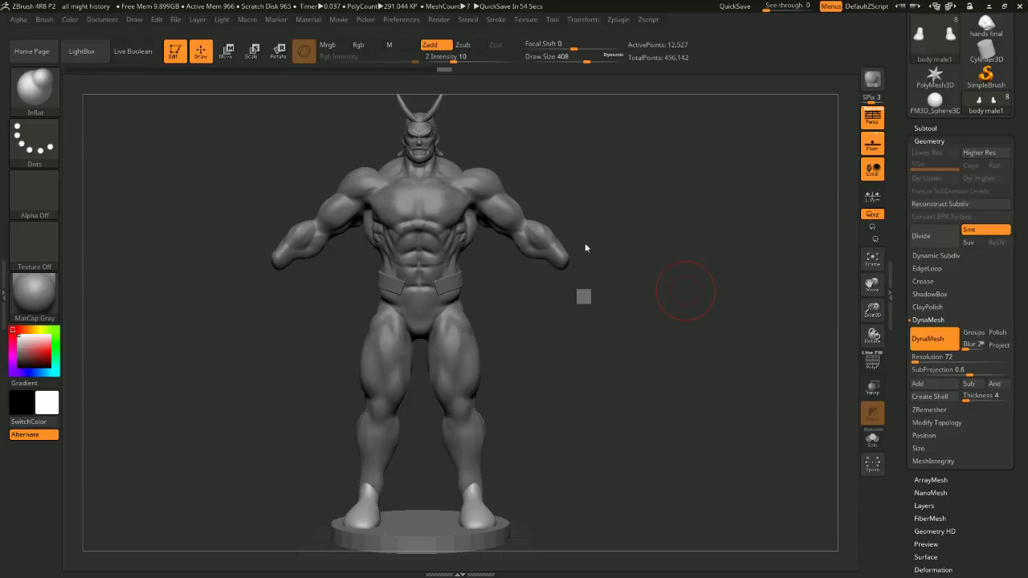
alt+drag(614, 236, 627, 168)
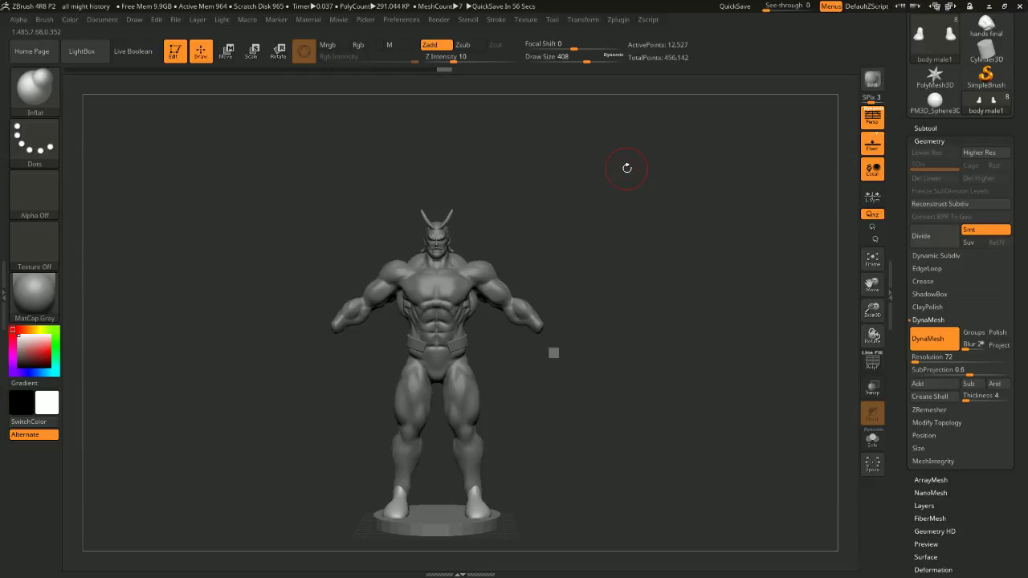
mouse_move(627, 168)
mouse_down()
mouse_move(739, 232)
mouse_move(707, 222)
mouse_move(661, 238)
mouse_move(661, 287)
mouse_move(699, 239)
mouse_move(688, 278)
mouse_move(693, 229)
mouse_move(737, 270)
mouse_up()
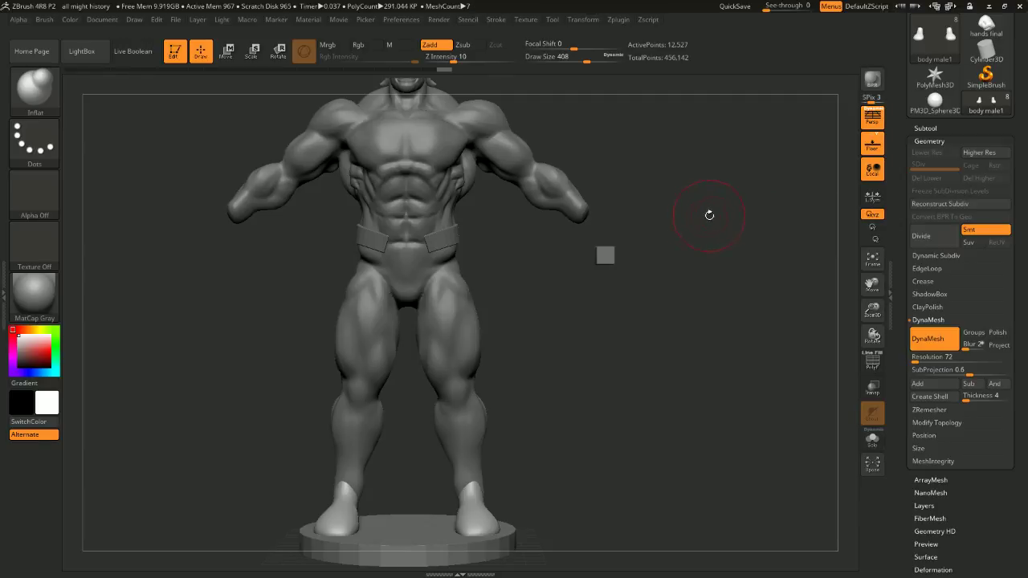
alt+drag(701, 226, 727, 184)
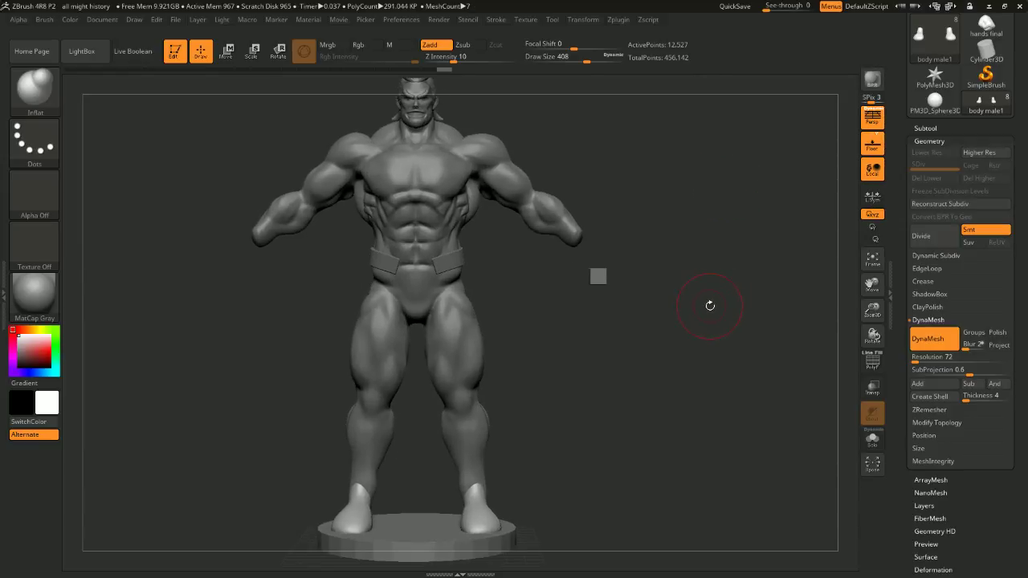
alt+drag(744, 217, 712, 234)
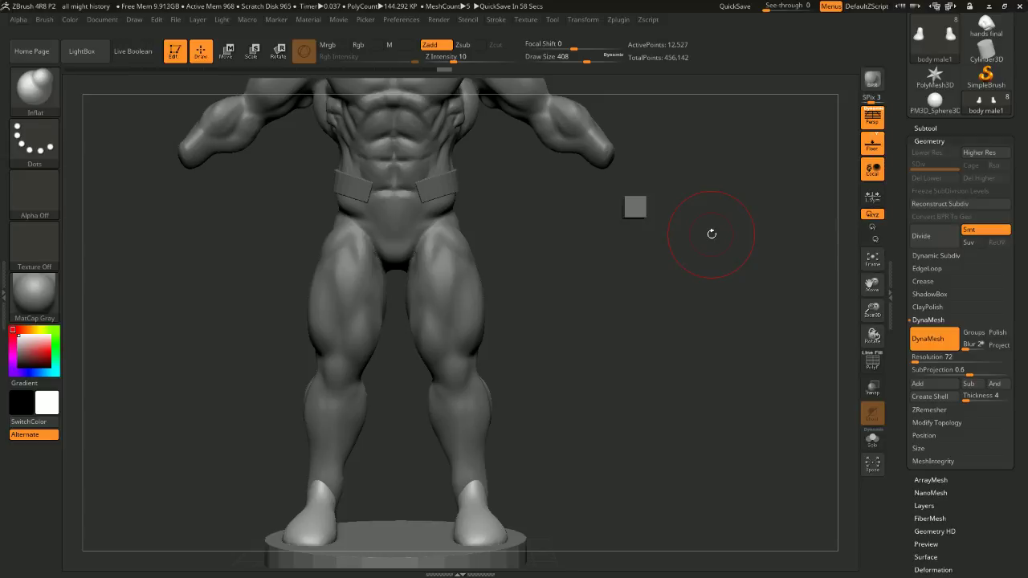
mouse_move(563, 270)
mouse_down()
mouse_move(667, 214)
mouse_move(670, 269)
mouse_move(730, 270)
mouse_move(679, 271)
mouse_move(682, 205)
mouse_up()
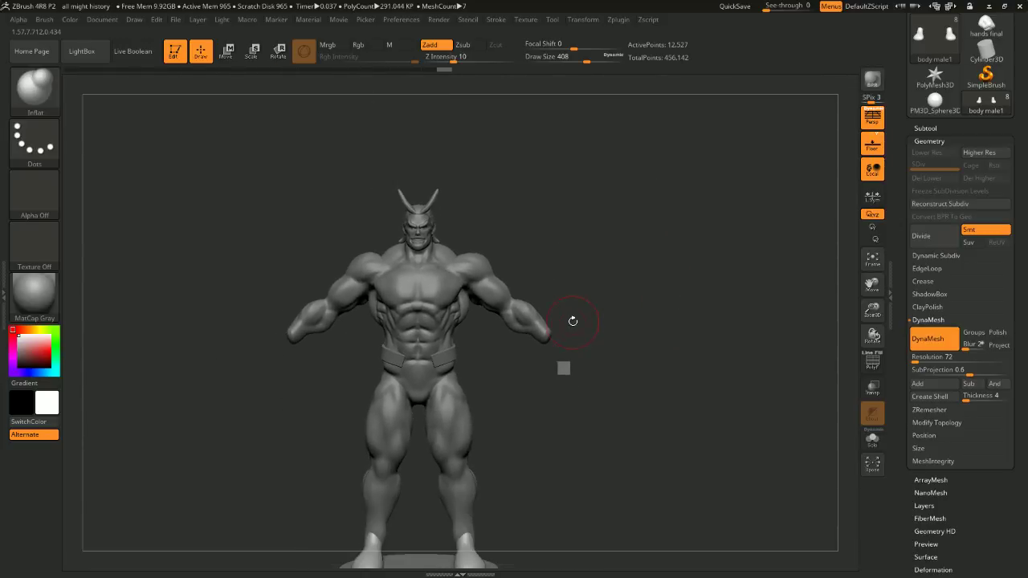
mouse_move(573, 322)
alt+mouse_down()
mouse_move(581, 230)
mouse_move(714, 239)
mouse_move(657, 223)
mouse_move(670, 238)
mouse_move(698, 344)
alt+mouse_up()
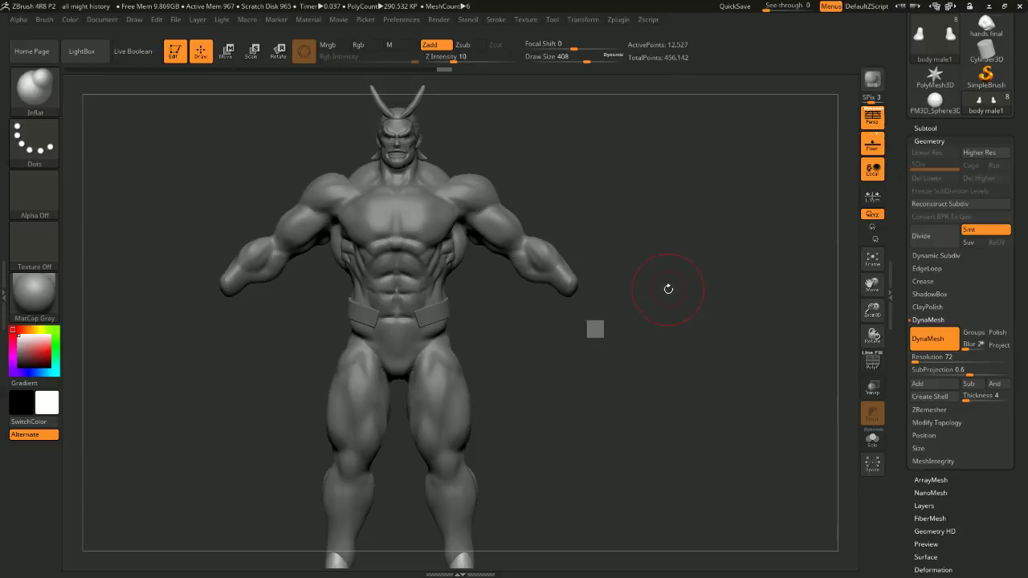
mouse_move(672, 291)
mouse_down()
mouse_move(750, 294)
mouse_move(776, 315)
mouse_move(661, 329)
mouse_move(633, 349)
mouse_move(705, 359)
mouse_move(693, 243)
mouse_move(755, 302)
mouse_move(660, 320)
mouse_move(682, 333)
mouse_move(740, 317)
mouse_up()
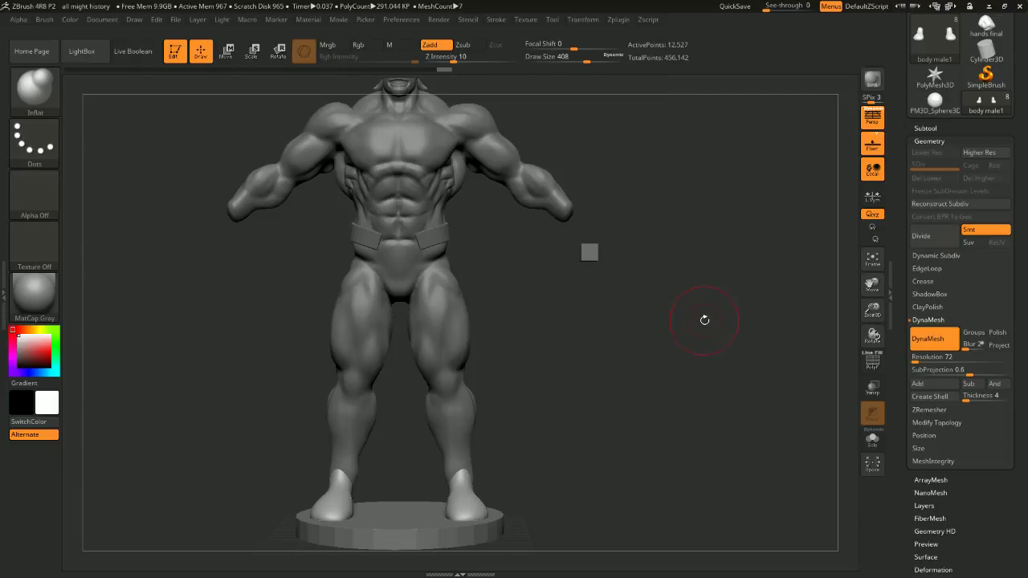
alt+drag(704, 320, 687, 274)
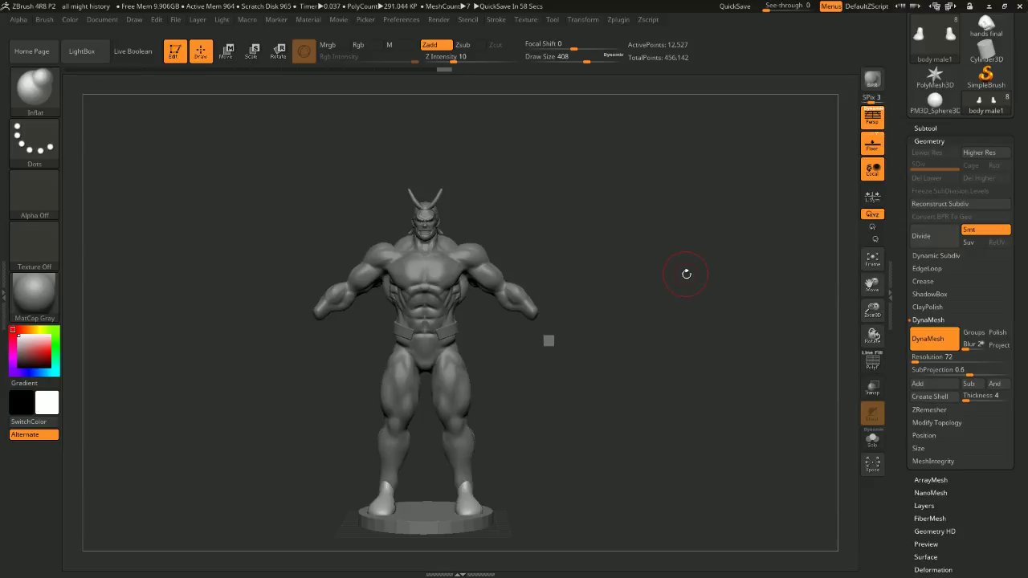
mouse_move(687, 274)
alt+mouse_down()
mouse_move(664, 281)
mouse_move(728, 280)
mouse_move(674, 298)
mouse_move(697, 322)
mouse_move(683, 230)
mouse_move(698, 244)
mouse_move(489, 264)
mouse_move(786, 244)
mouse_move(736, 236)
mouse_move(700, 209)
mouse_move(699, 191)
mouse_move(702, 240)
mouse_move(718, 222)
mouse_move(643, 239)
mouse_move(683, 241)
mouse_move(704, 201)
mouse_move(693, 231)
alt+mouse_up()
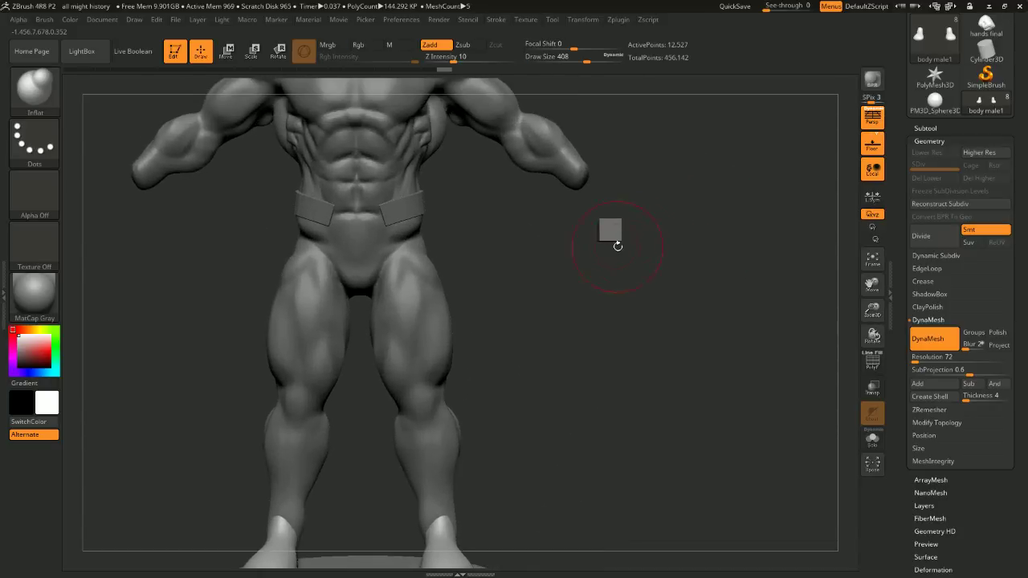
Make the PM3D_Cube3D1 cube the active subtool and switch to Move mode, facing the figure from the front
alt+click(616, 237)
alt+drag(697, 184, 629, 259)
click(227, 51)
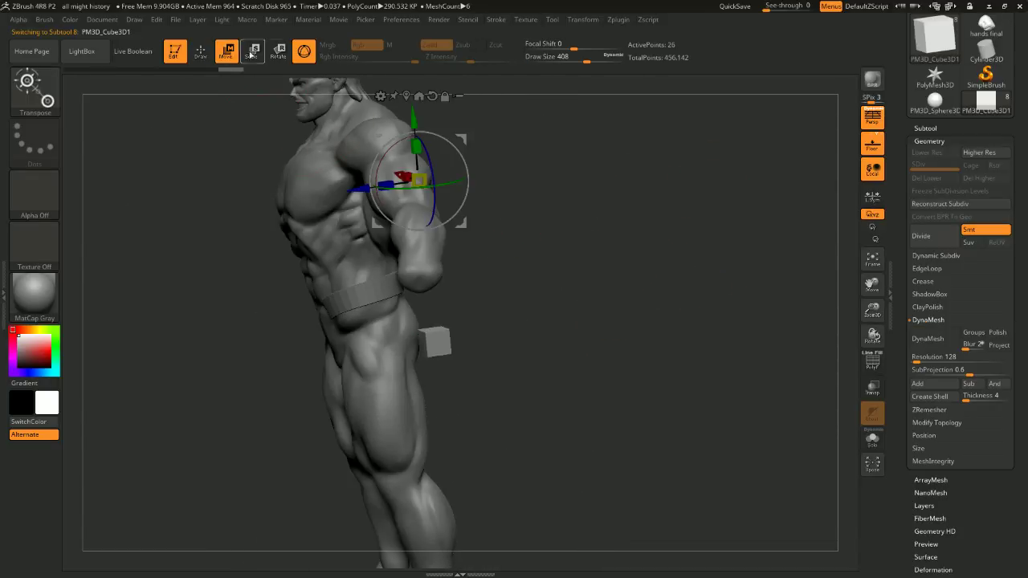
shift+drag(761, 293, 808, 290)
alt+drag(640, 284, 800, 281)
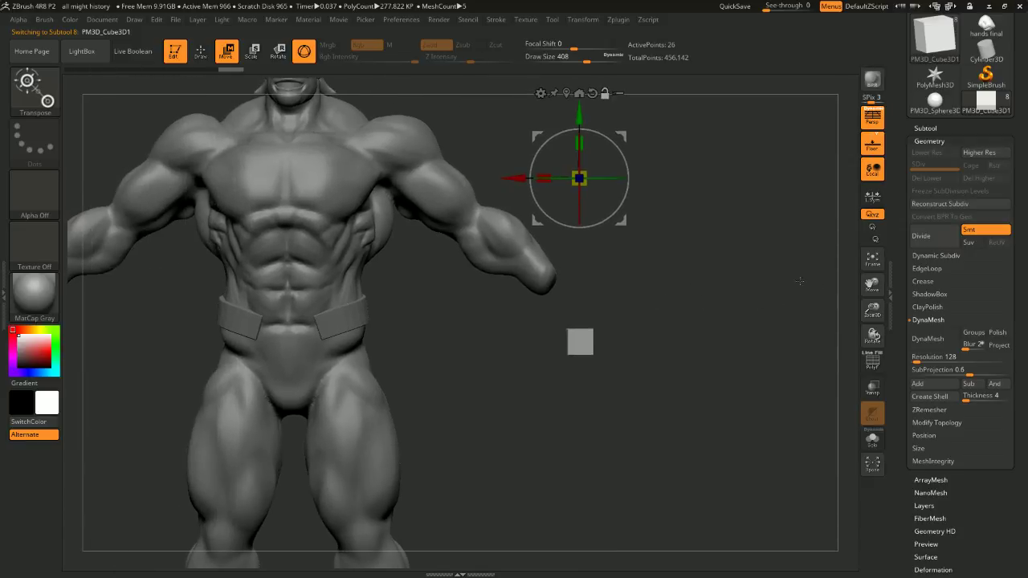
click(4, 296)
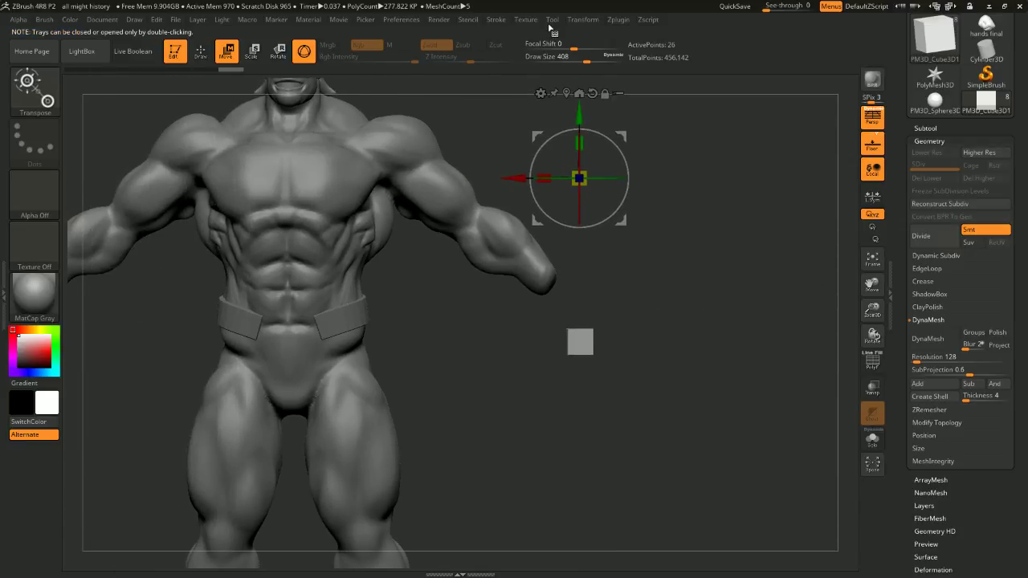
Open the side tray and remove the Material palette from it
click(616, 20)
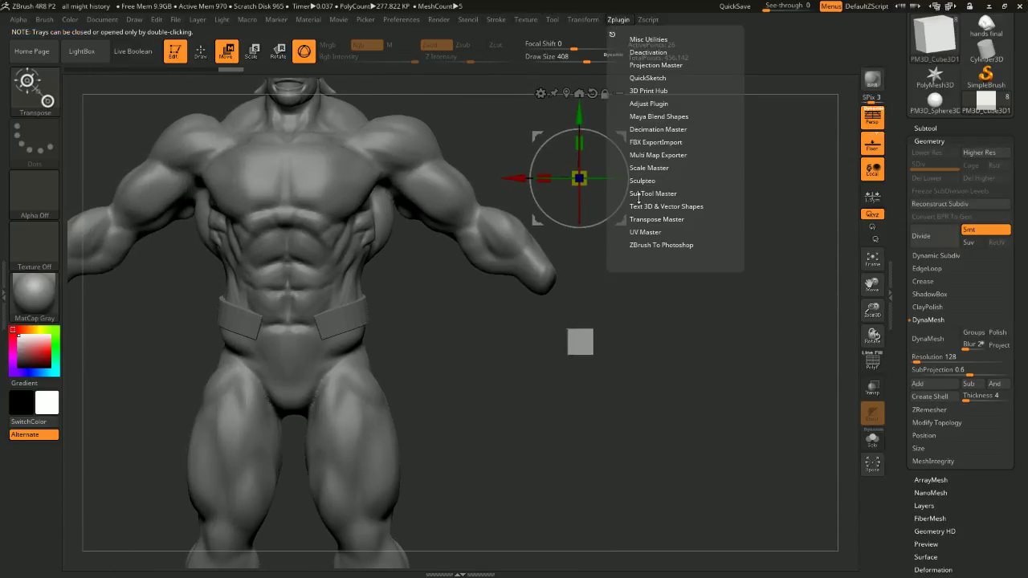
double_click(4, 296)
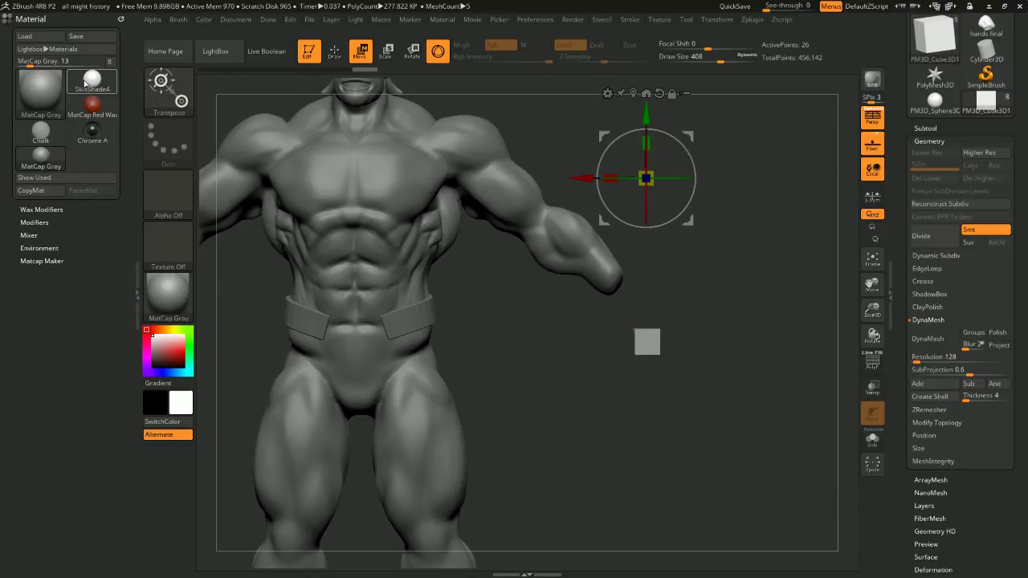
drag(120, 19, 212, 103)
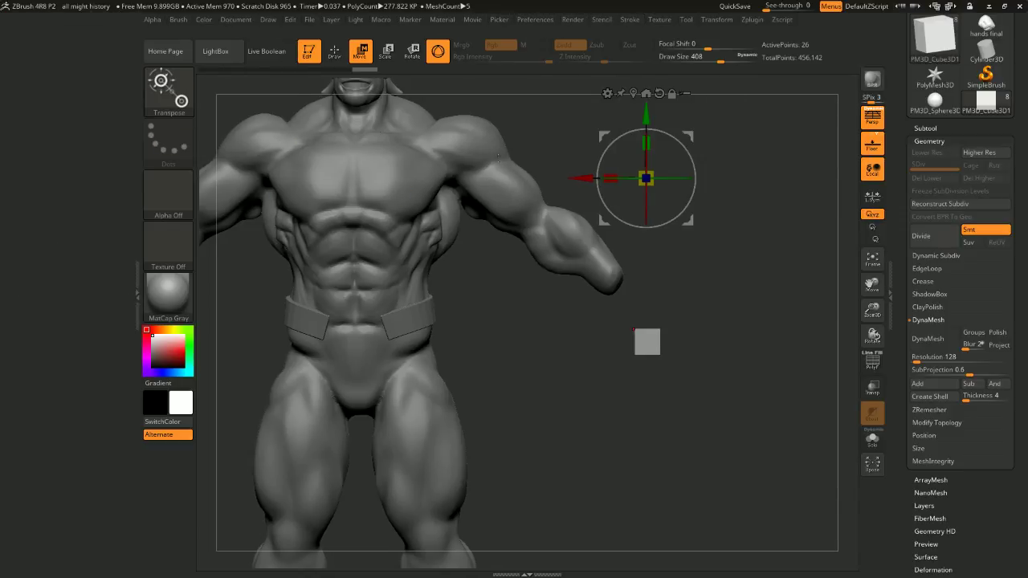
Dock the Zplugin palette in the side tray and expand its 3D Print Hub section
click(752, 20)
drag(756, 28, 80, 217)
click(42, 87)
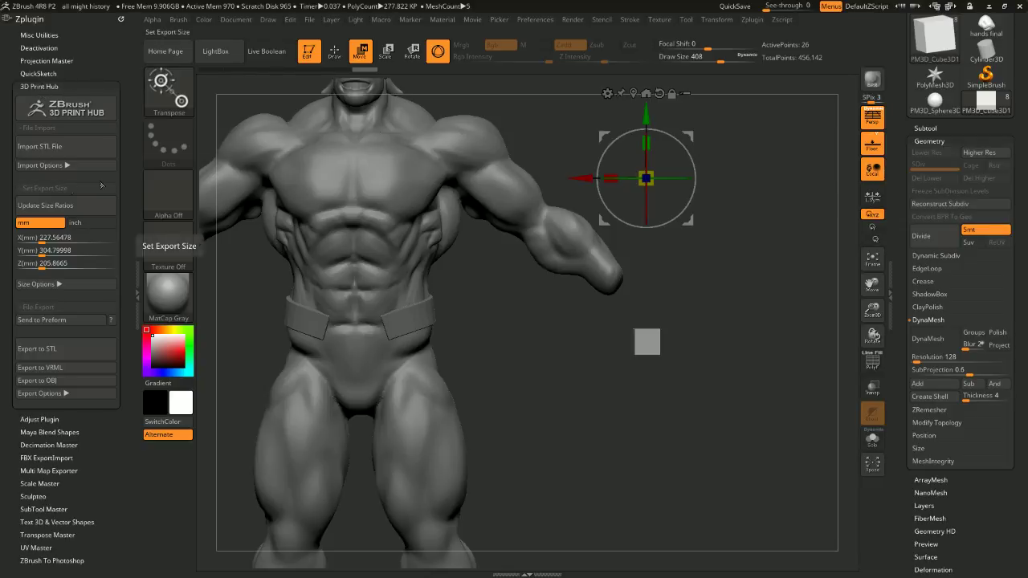
Frame the whole figure and check its export size in inches before restoring millimetres
alt+drag(751, 251, 772, 217)
key(f)
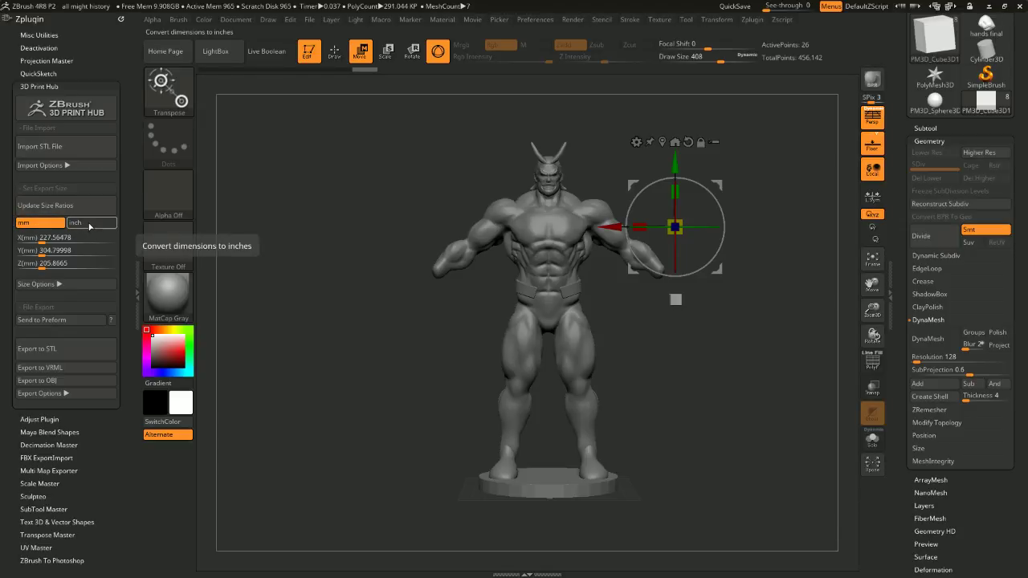
click(93, 226)
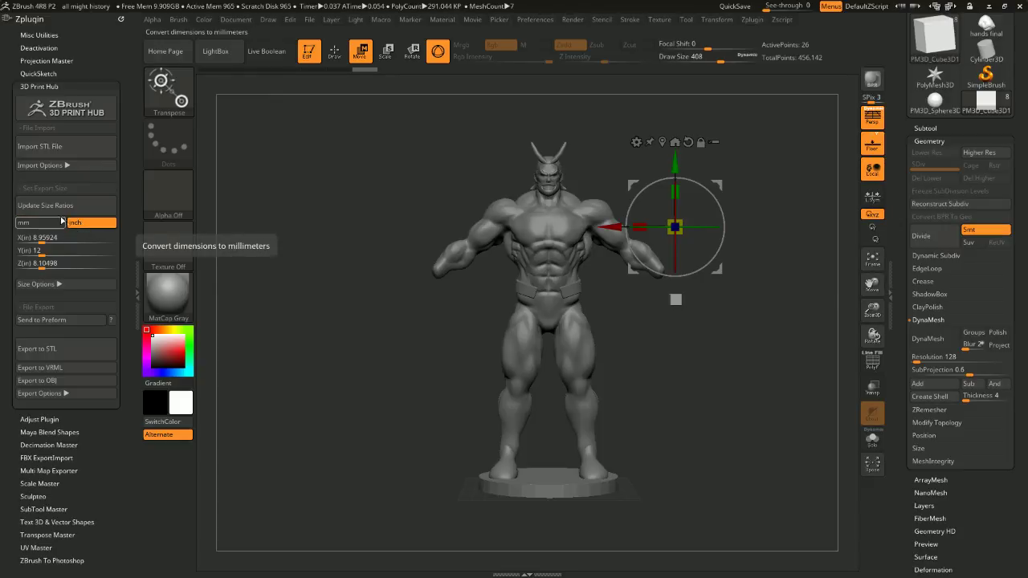
click(38, 224)
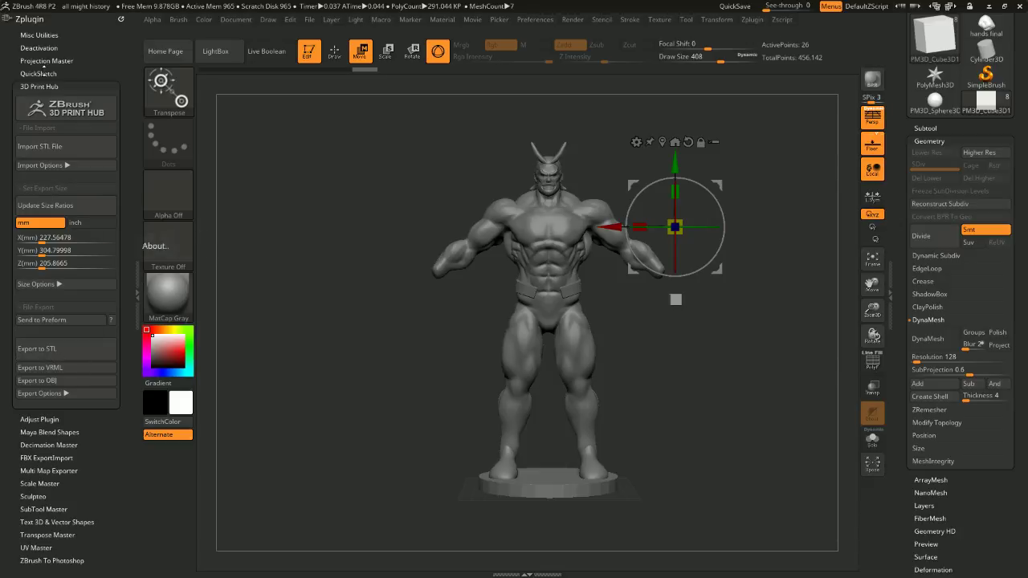
Review the Decimation Master pre-process and decimation options, and close the side tray
drag(101, 458, 84, 412)
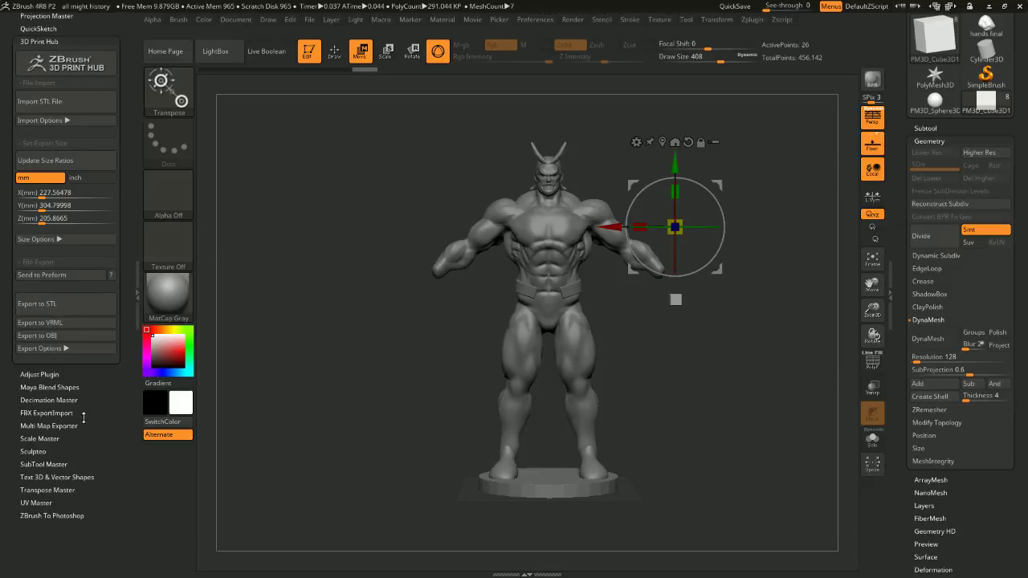
click(72, 398)
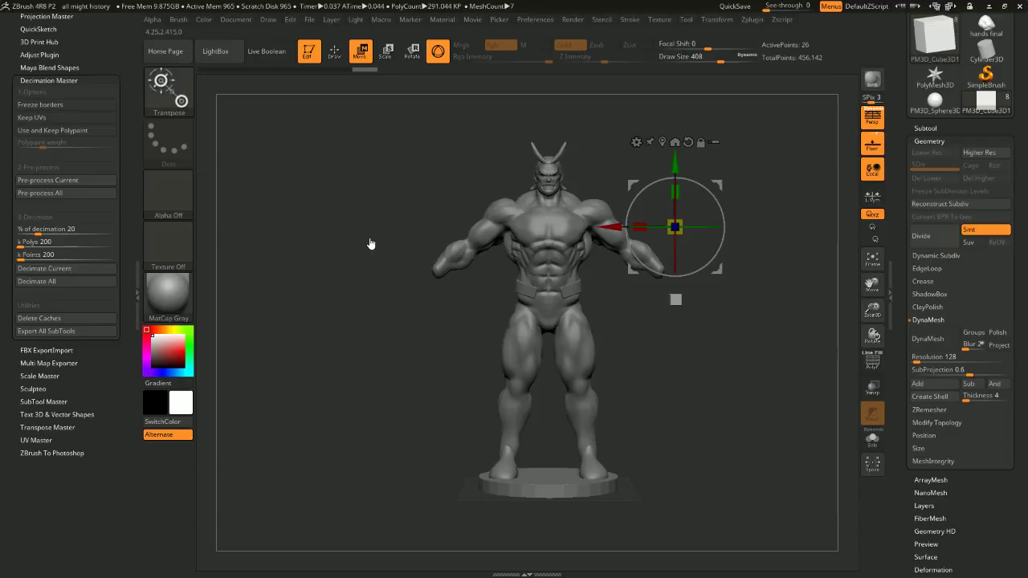
alt+drag(374, 243, 354, 252)
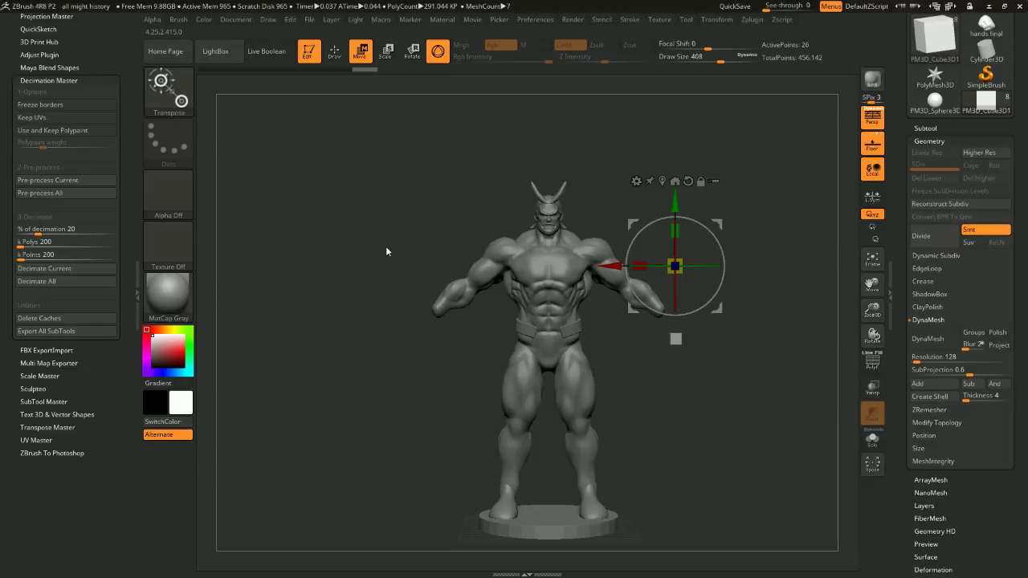
alt+drag(434, 271, 367, 288)
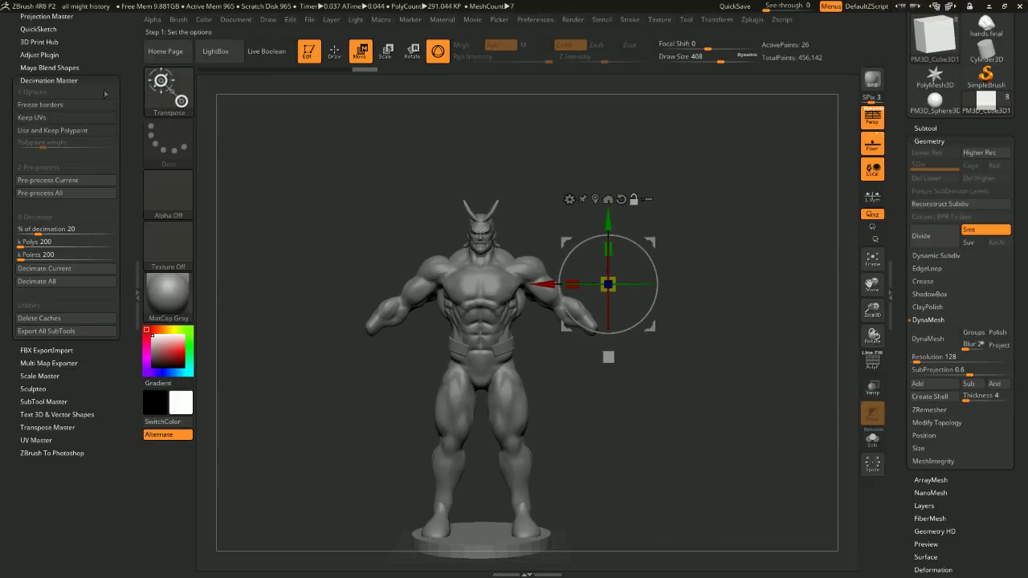
click(132, 61)
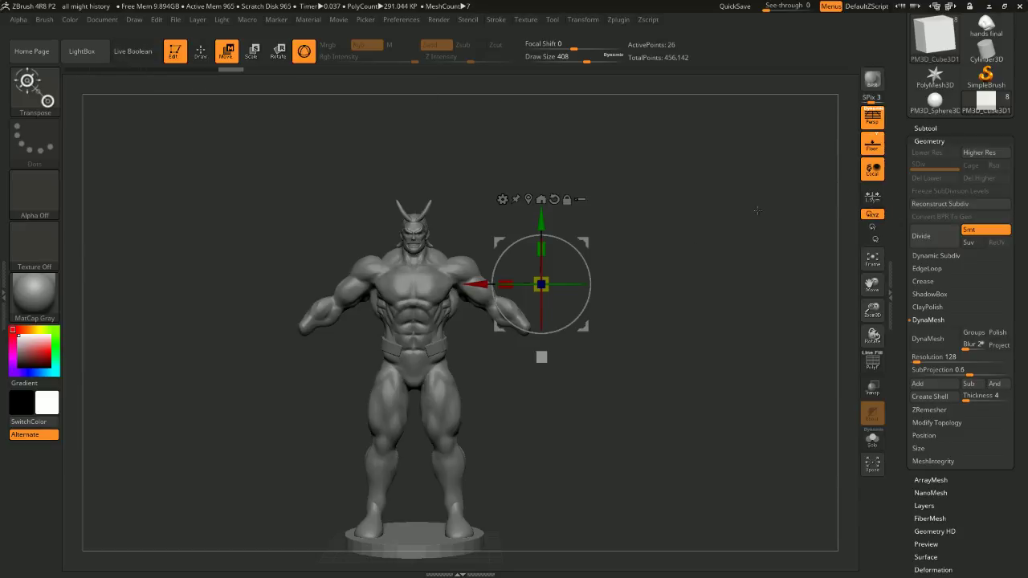
Centre the gizmo on the cube, scale the cube up and position it over the figure's arm
alt+click(545, 356)
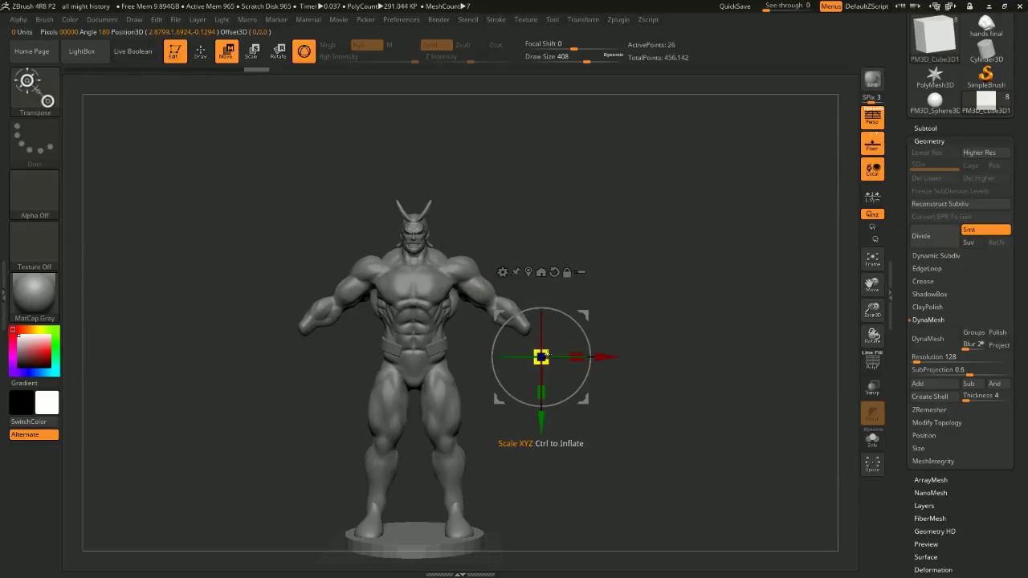
drag(548, 356, 563, 326)
alt+right_drag(563, 326, 561, 245)
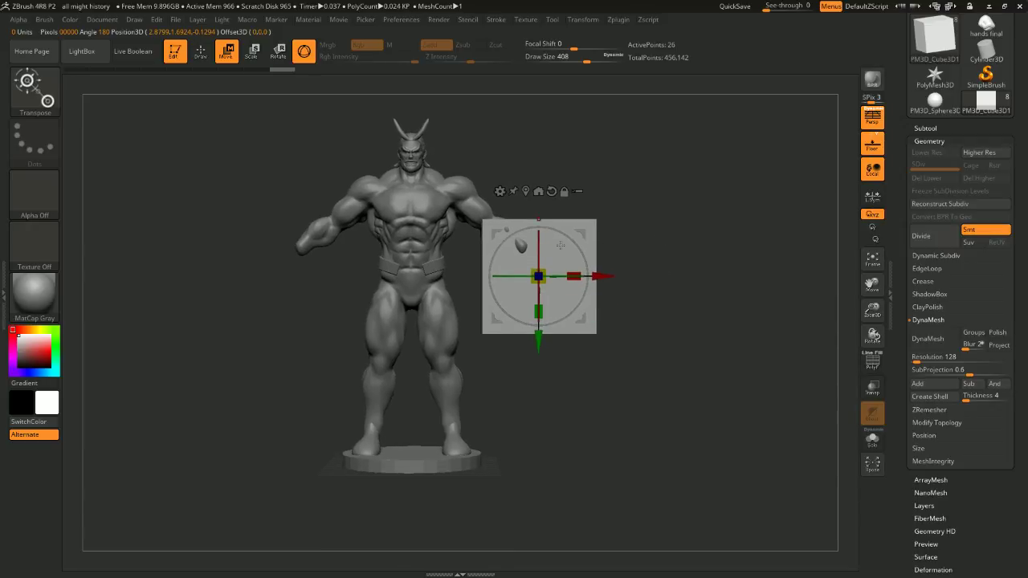
drag(539, 341, 539, 288)
drag(544, 221, 558, 192)
right_drag(558, 192, 481, 216)
drag(484, 226, 428, 228)
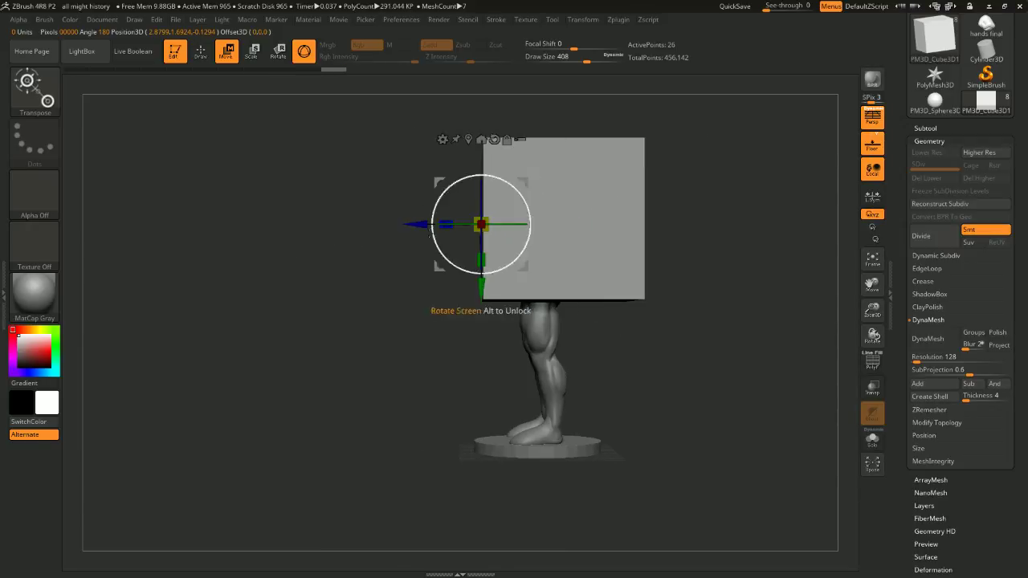
shift+right_drag(595, 201, 717, 194)
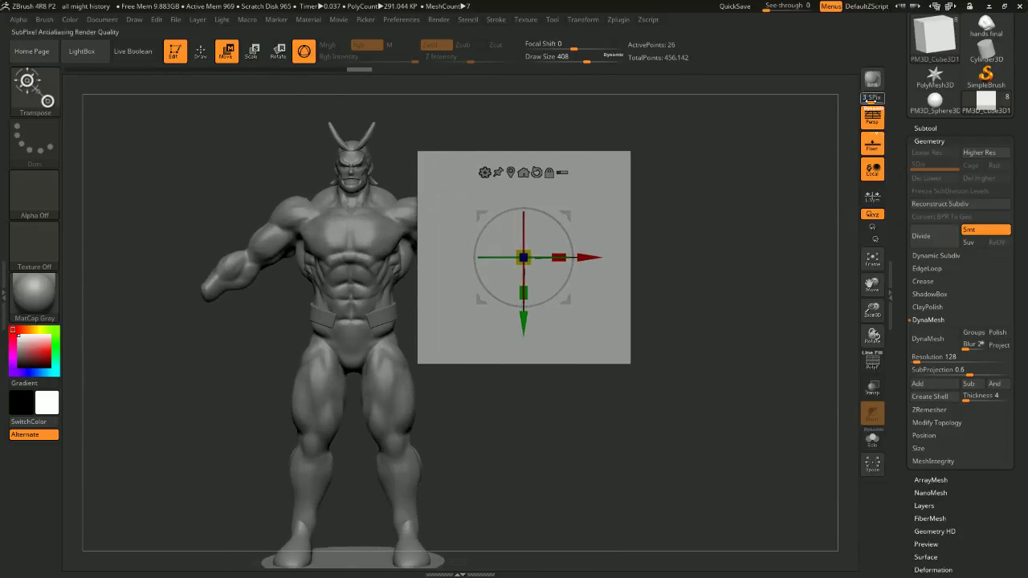
Set the PM3D_Cube3D1 subtool to subtraction and turn on Live Boolean to preview the cut through the arm
click(922, 128)
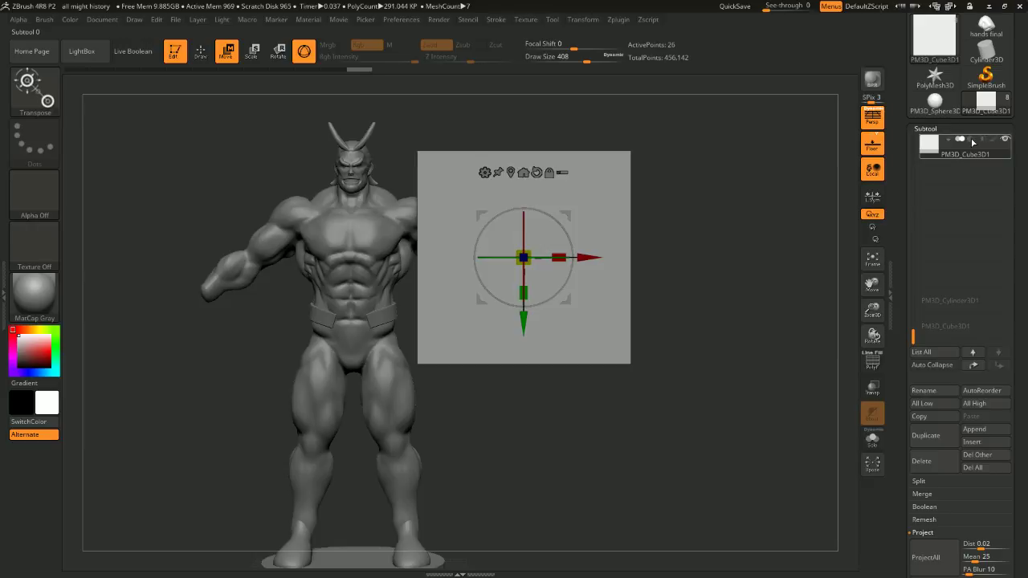
click(135, 54)
right_drag(588, 172, 702, 298)
alt+right_drag(703, 298, 579, 334)
right_drag(579, 334, 670, 296)
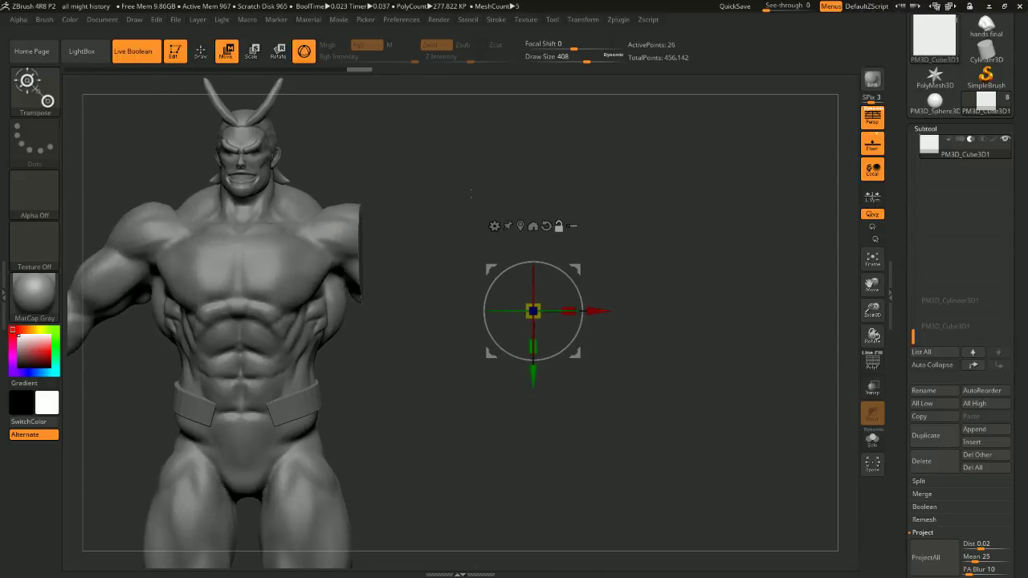
right_drag(363, 208, 385, 205)
right_drag(580, 170, 687, 151)
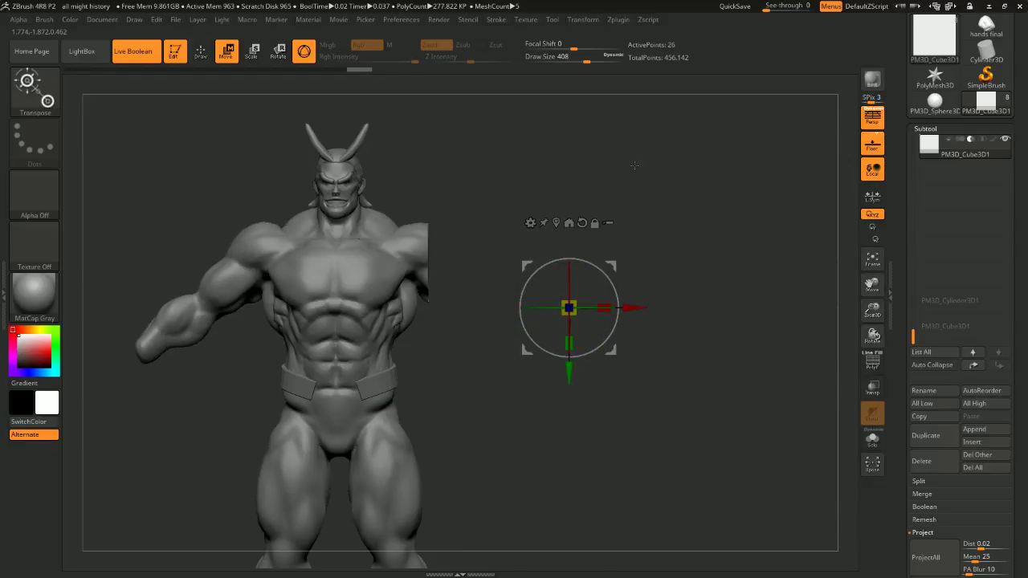
Try rotating the subtractive cube across the chest, undo its move over the upper body and shift it toward the forearm
drag(614, 291, 605, 274)
drag(608, 265, 581, 297)
mouse_move(717, 276)
right_down()
mouse_move(658, 280)
mouse_move(724, 260)
right_up()
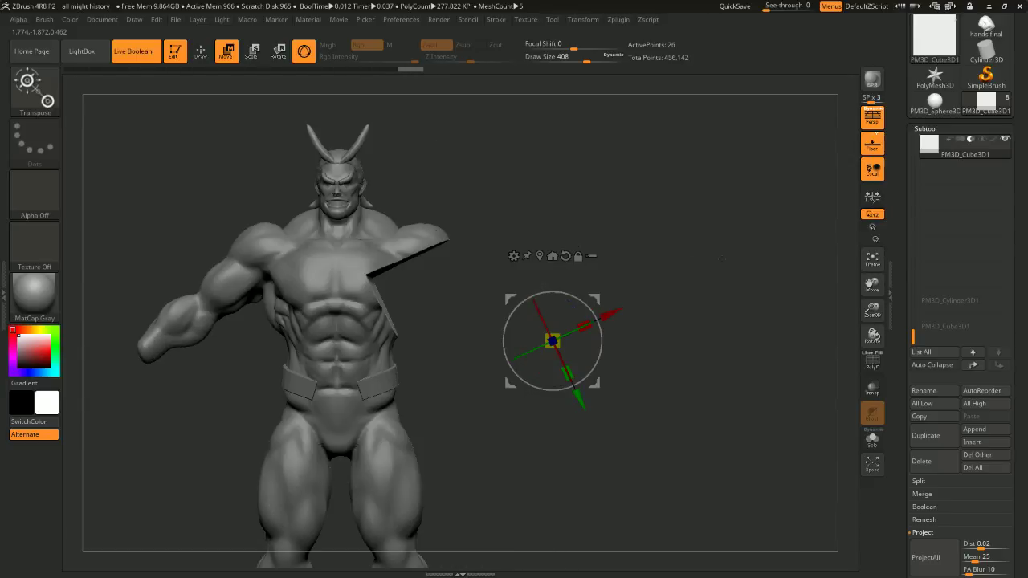
drag(553, 340, 352, 190)
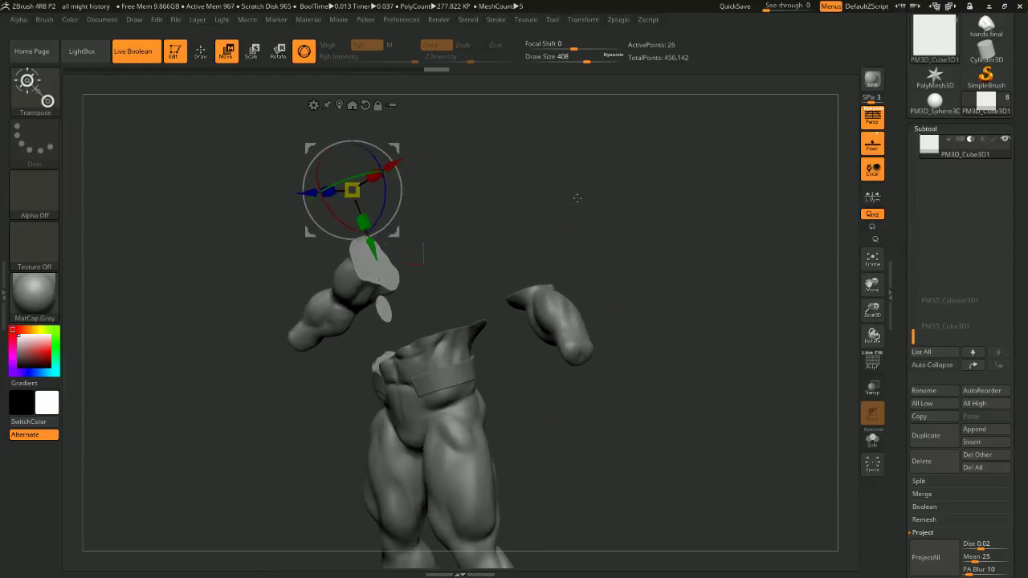
right_drag(576, 197, 600, 186)
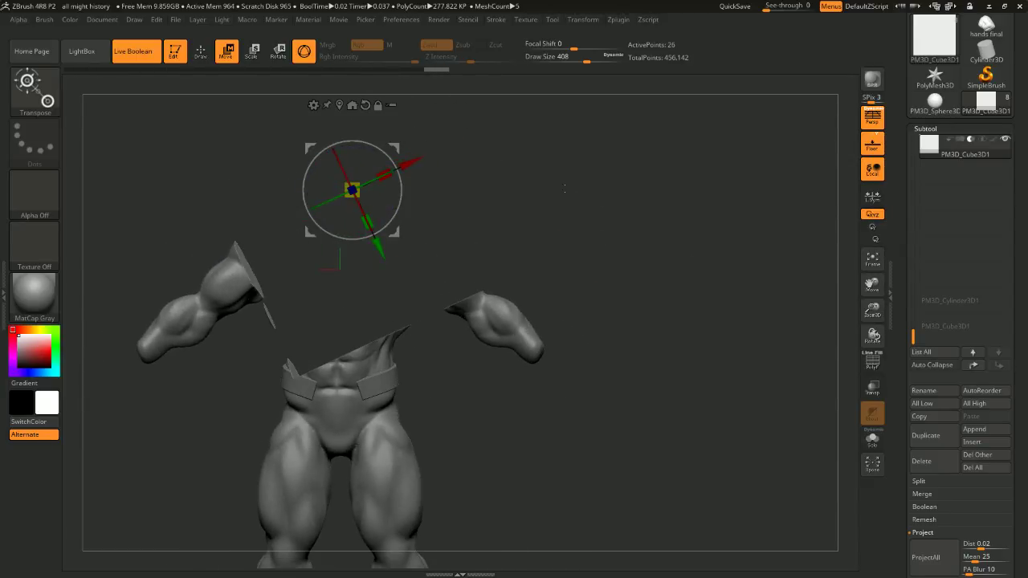
key(ctrl+z)
drag(613, 304, 670, 332)
Preview the cube subtool as an intersection that isolates the forearm, and return it to subtraction
click(966, 155)
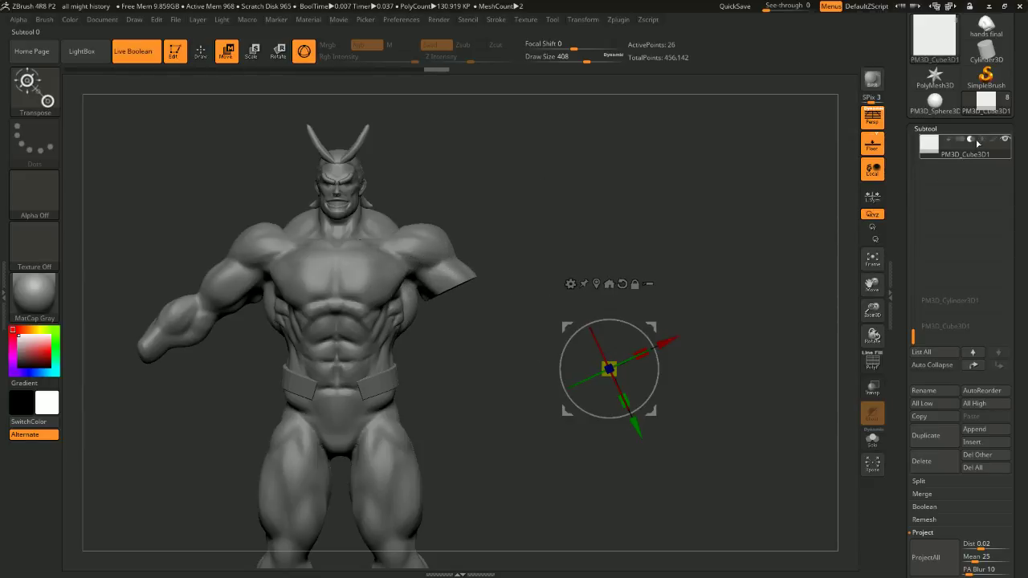
click(983, 140)
drag(755, 216, 623, 262)
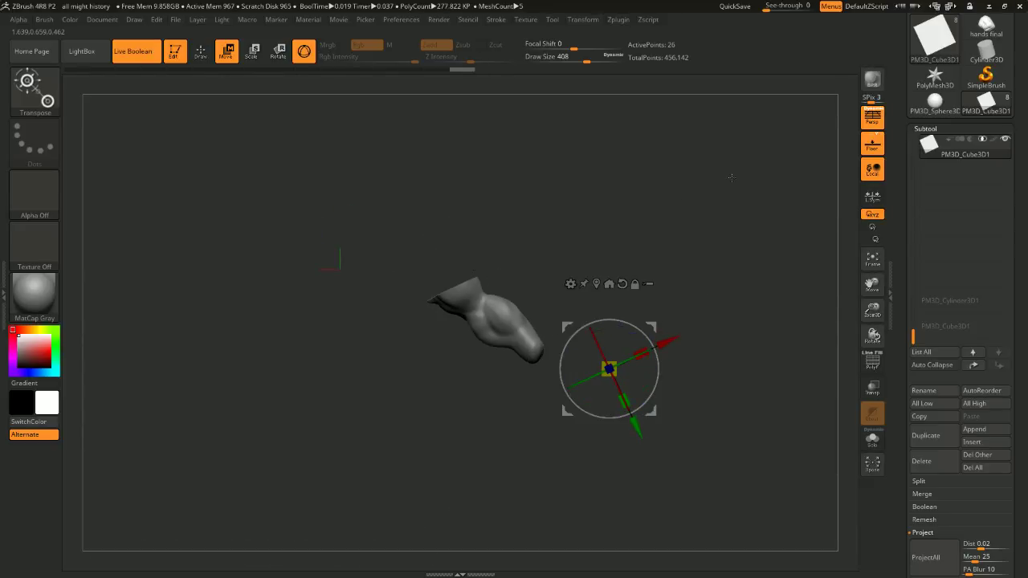
click(970, 141)
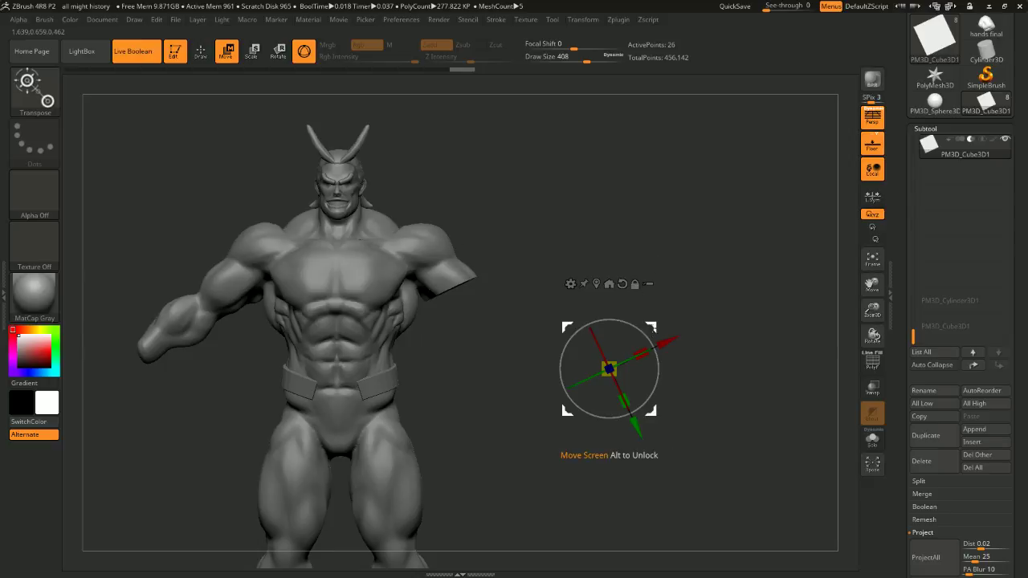
Undo the cube's rotated placement and position it straight across the torso, raising the cut to shoulder level
mouse_move(653, 328)
mouse_down()
mouse_move(562, 337)
mouse_move(653, 325)
mouse_up()
key(ctrl+z)
key(ctrl+z)
key(ctrl+z)
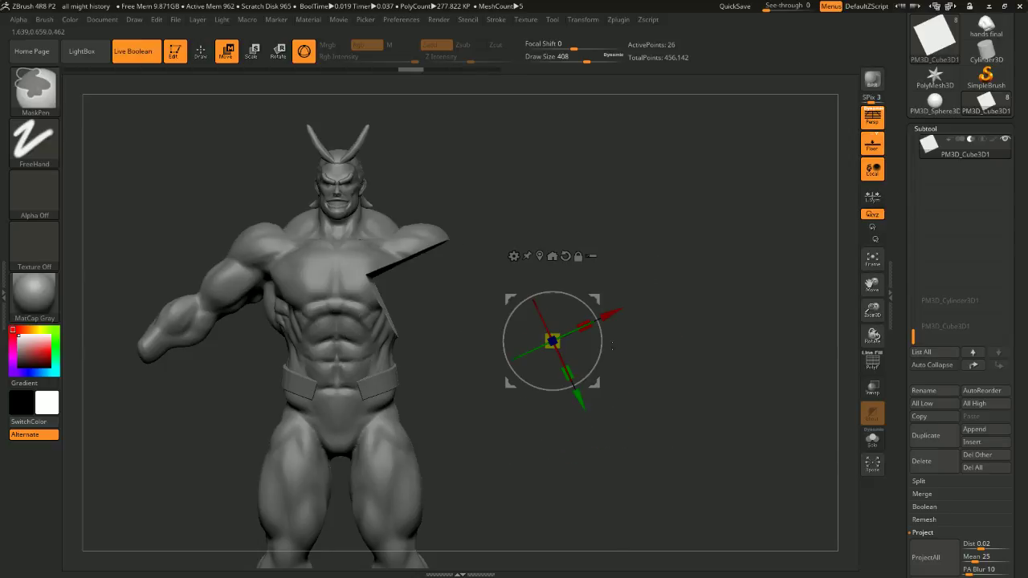
drag(569, 308, 543, 345)
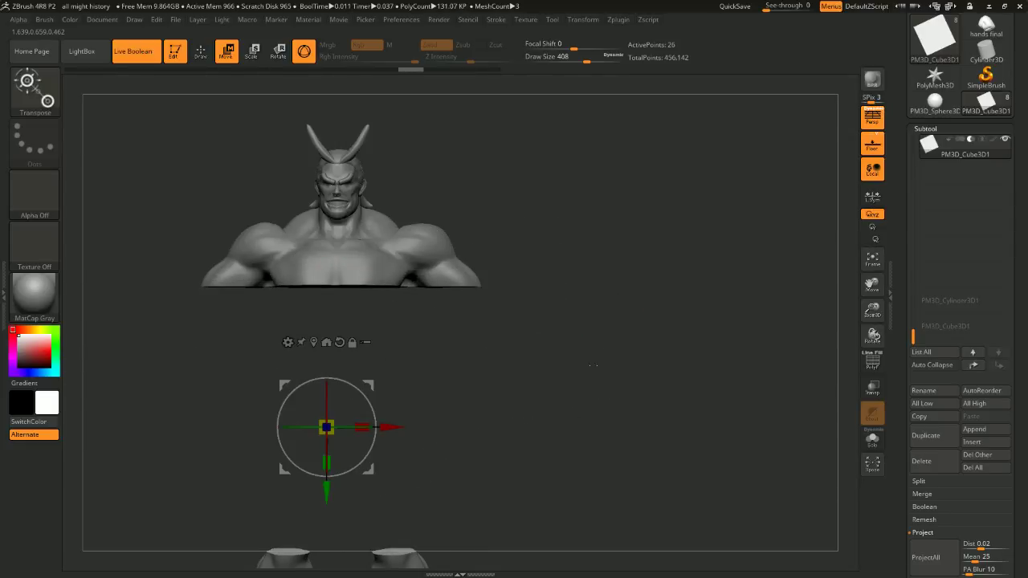
alt+drag(663, 282, 683, 317)
alt+drag(683, 317, 711, 195)
alt+drag(711, 195, 701, 275)
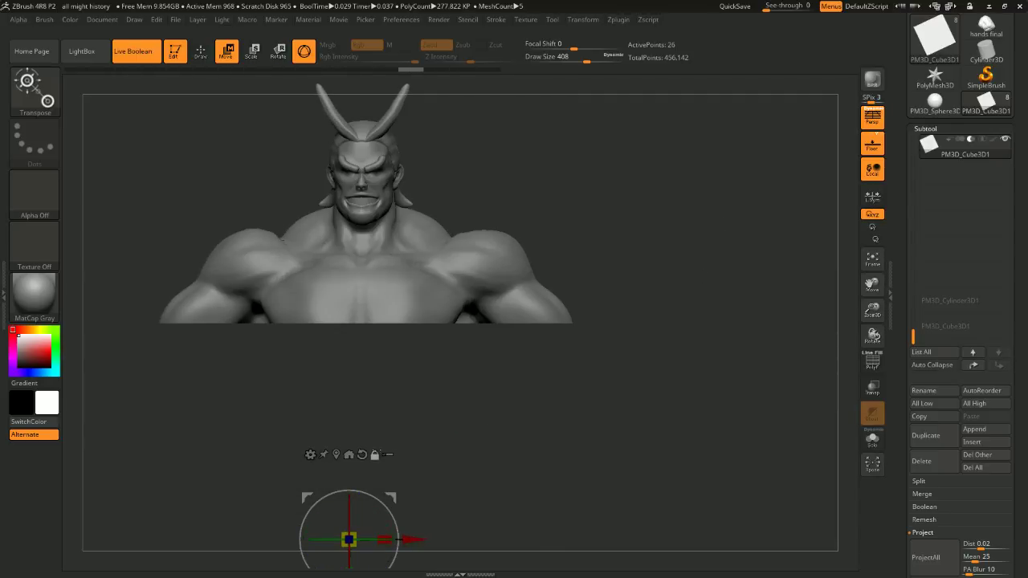
drag(391, 498, 392, 450)
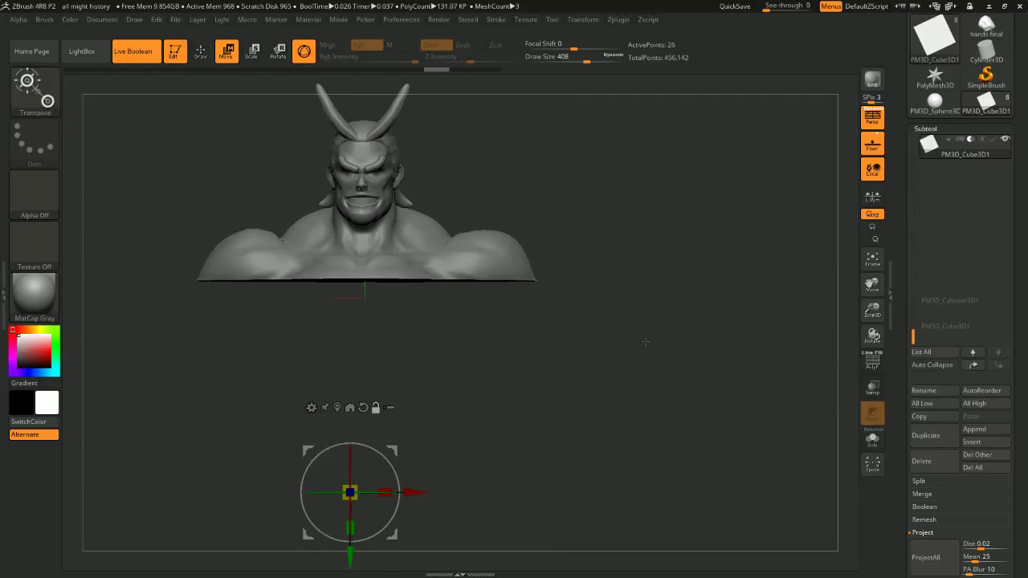
Scale the subtractive cube up around the torso and move it above the figure, clear of the head
drag(645, 342, 681, 296)
alt+drag(681, 344, 592, 147)
alt+drag(573, 239, 567, 360)
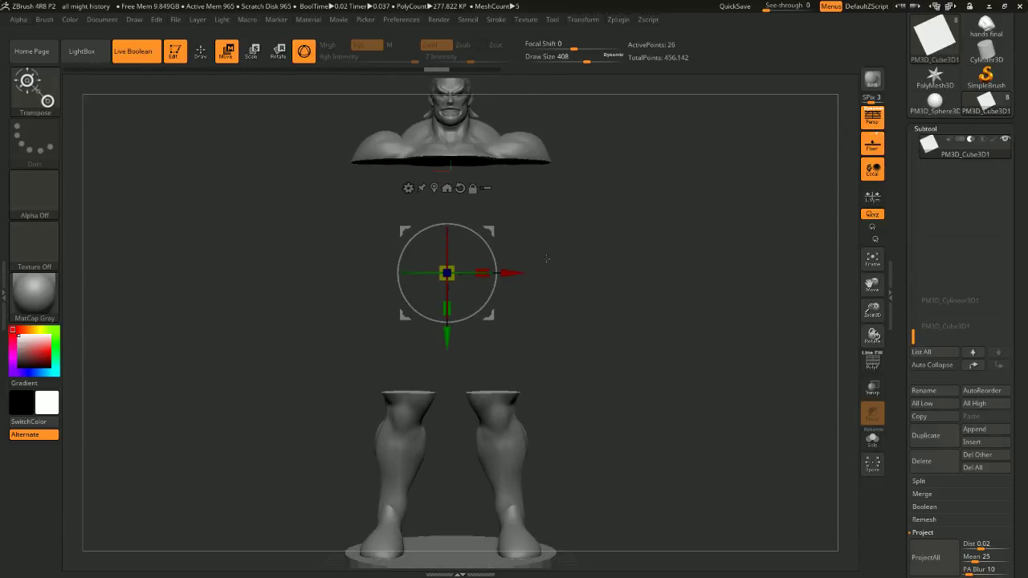
drag(447, 274, 454, 402)
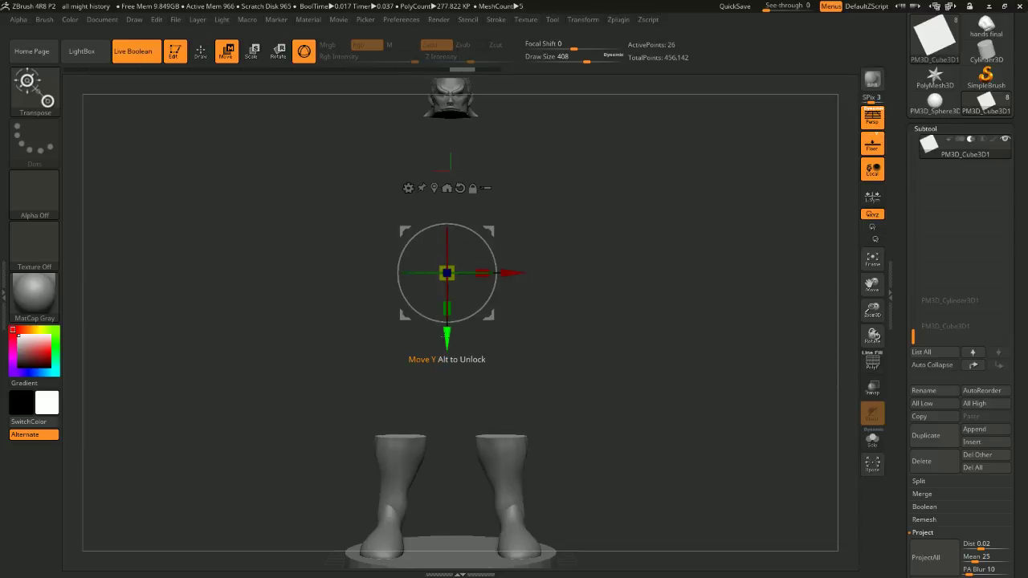
drag(448, 340, 447, 217)
mouse_move(633, 224)
alt+mouse_down()
mouse_move(627, 261)
mouse_move(622, 227)
alt+mouse_up()
drag(442, 248, 506, 46)
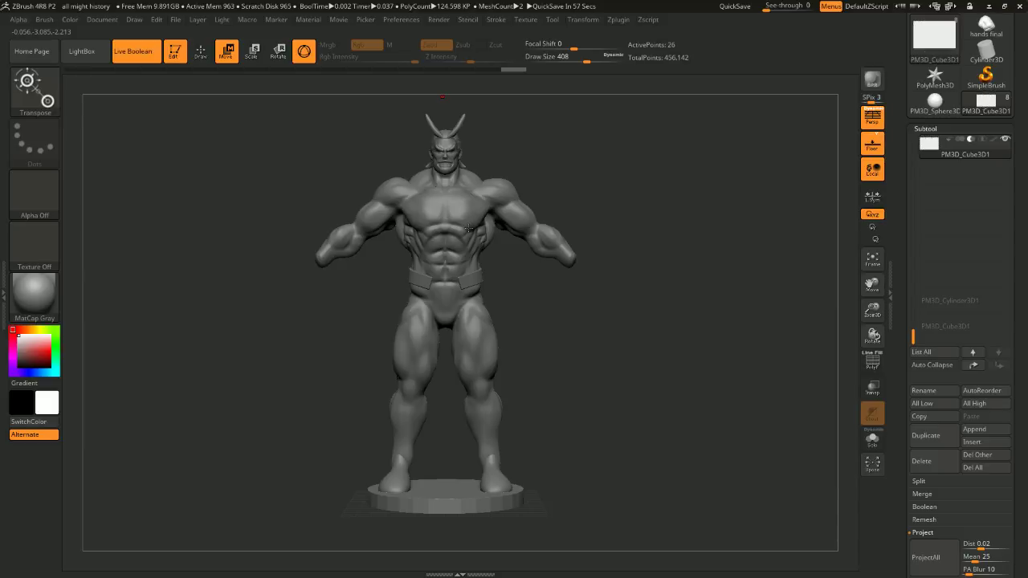
alt+drag(510, 127, 510, 159)
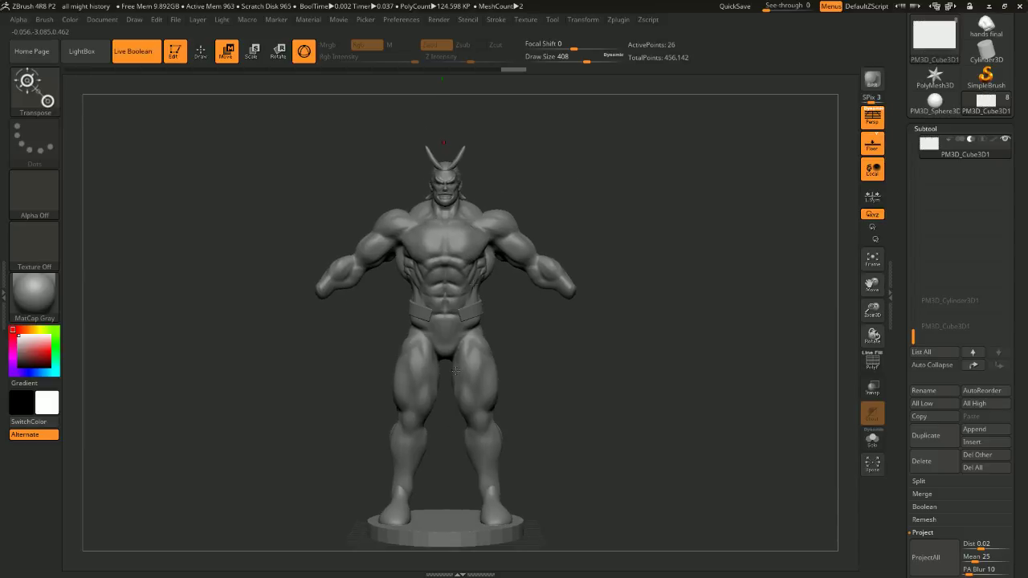
alt+drag(559, 427, 561, 338)
alt+drag(585, 294, 581, 348)
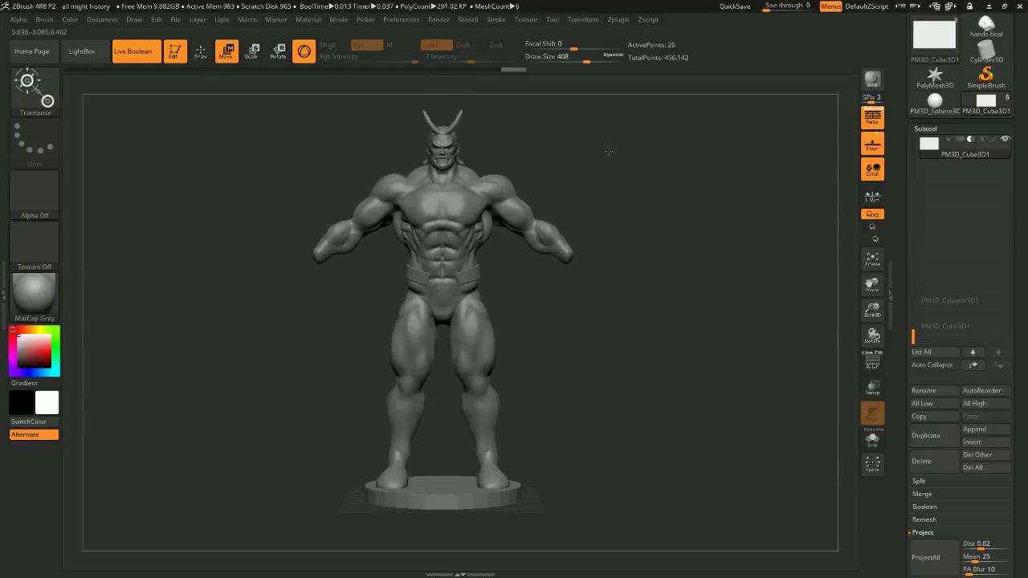
mouse_move(608, 151)
alt+mouse_down()
mouse_move(613, 272)
mouse_move(608, 178)
alt+mouse_up()
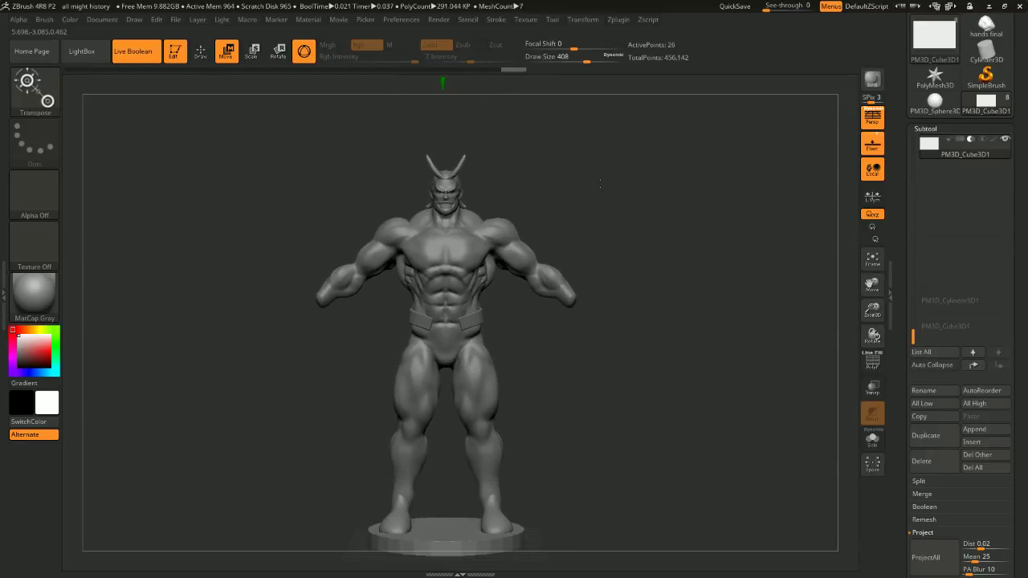
Lower the large subtractive cube over the upper body until it cuts the figure off at the waist
alt+drag(669, 201, 640, 216)
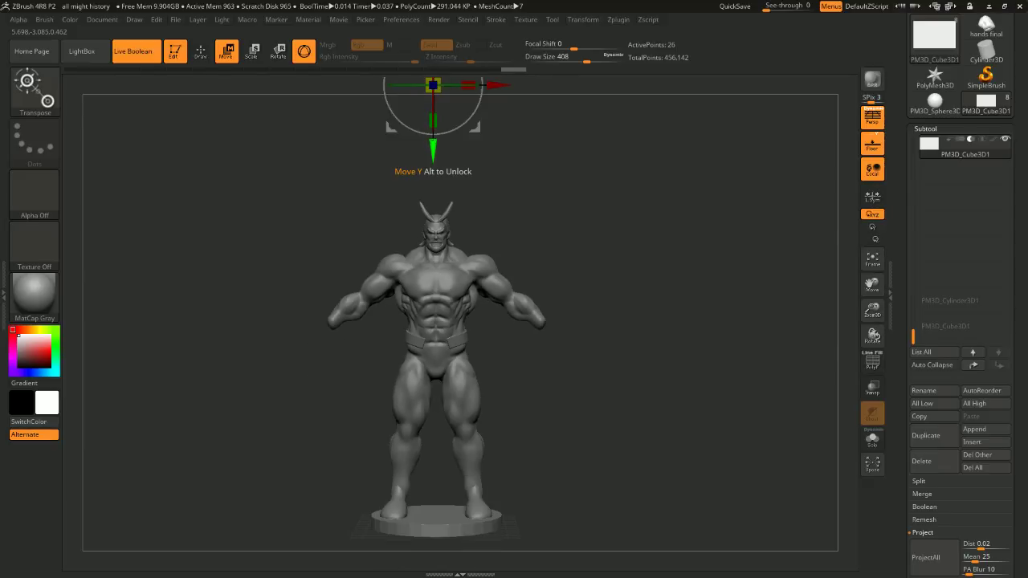
drag(432, 143, 429, 294)
alt+drag(615, 348, 628, 241)
alt+drag(628, 240, 693, 241)
alt+drag(619, 292, 676, 299)
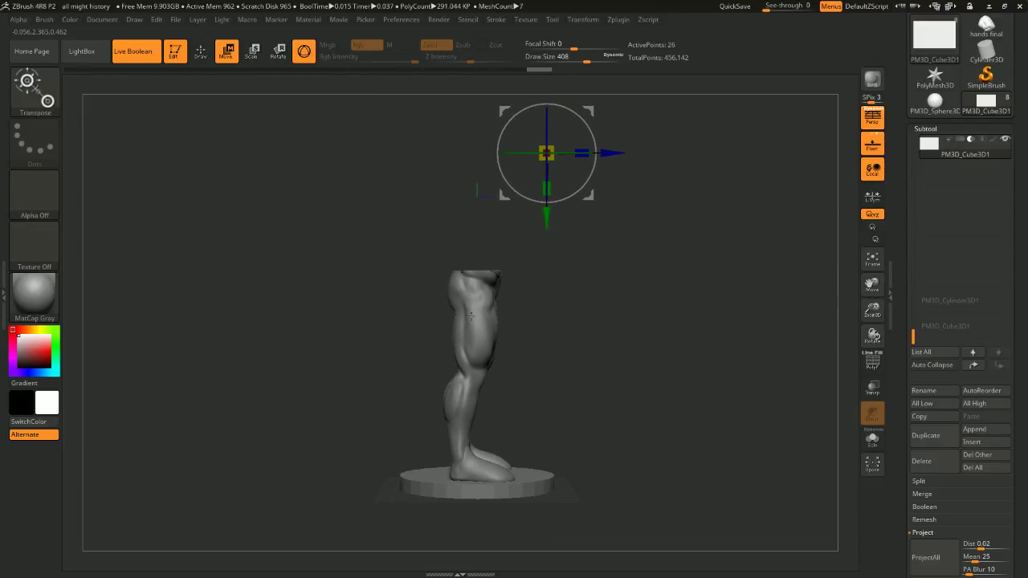
drag(681, 188, 779, 216)
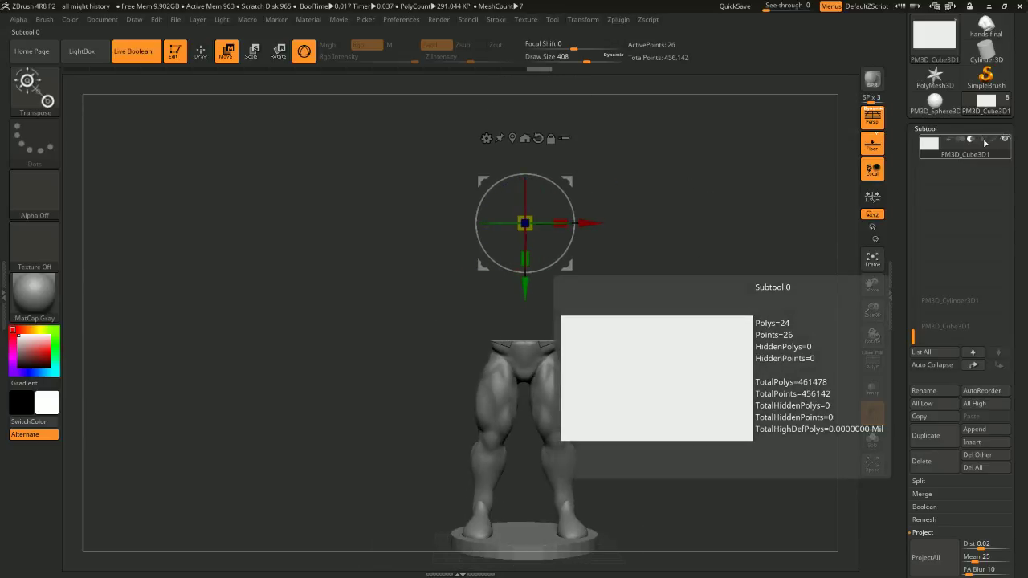
Switch the large cube to intersection so only the upper body remains, and examine the flat waist cut from below
click(985, 142)
alt+drag(778, 250, 586, 304)
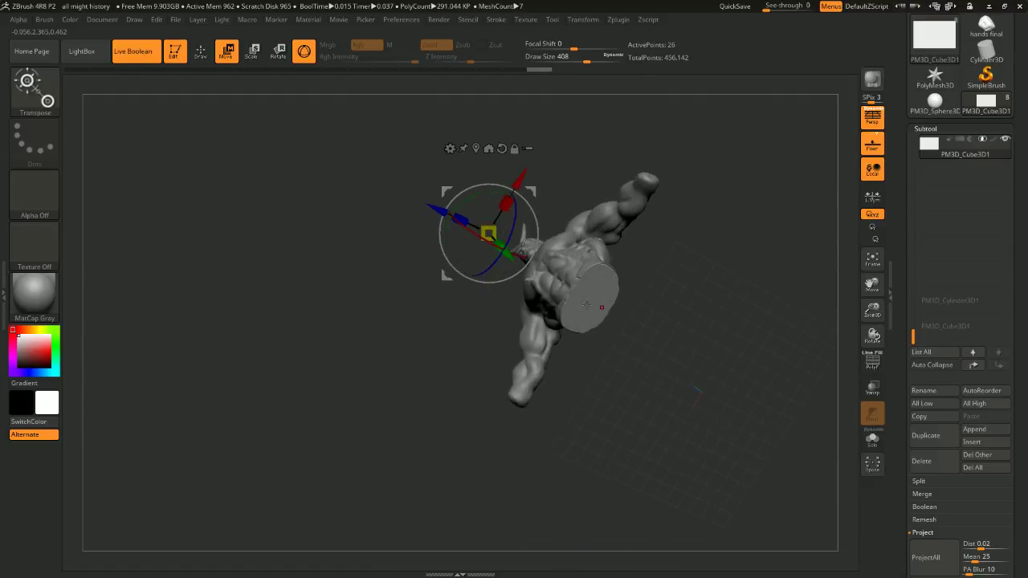
alt+drag(686, 236, 542, 250)
Duplicate the large cube and scale the copy down to a small, narrow block
click(946, 435)
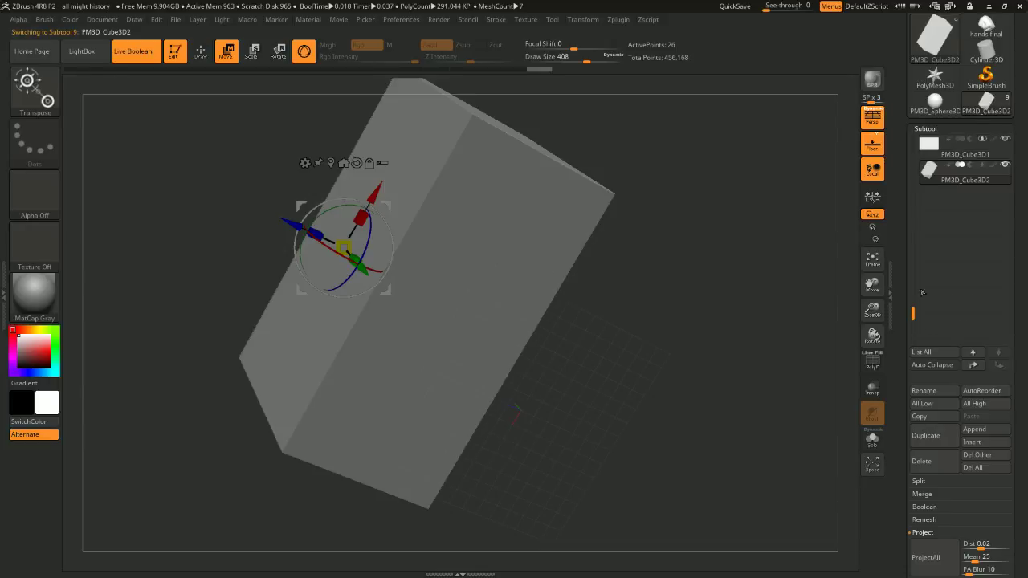
shift+drag(787, 193, 648, 191)
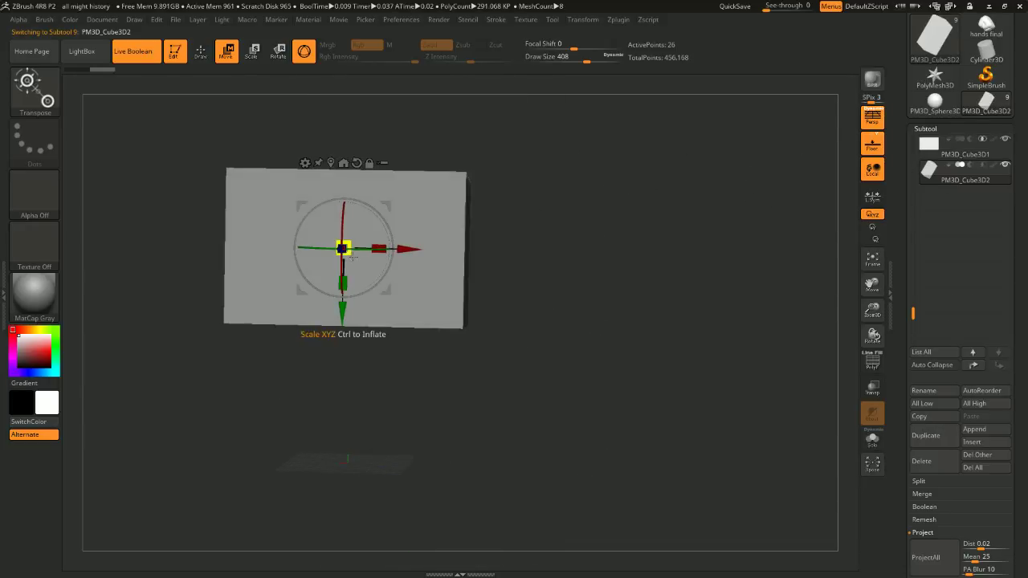
drag(343, 247, 317, 252)
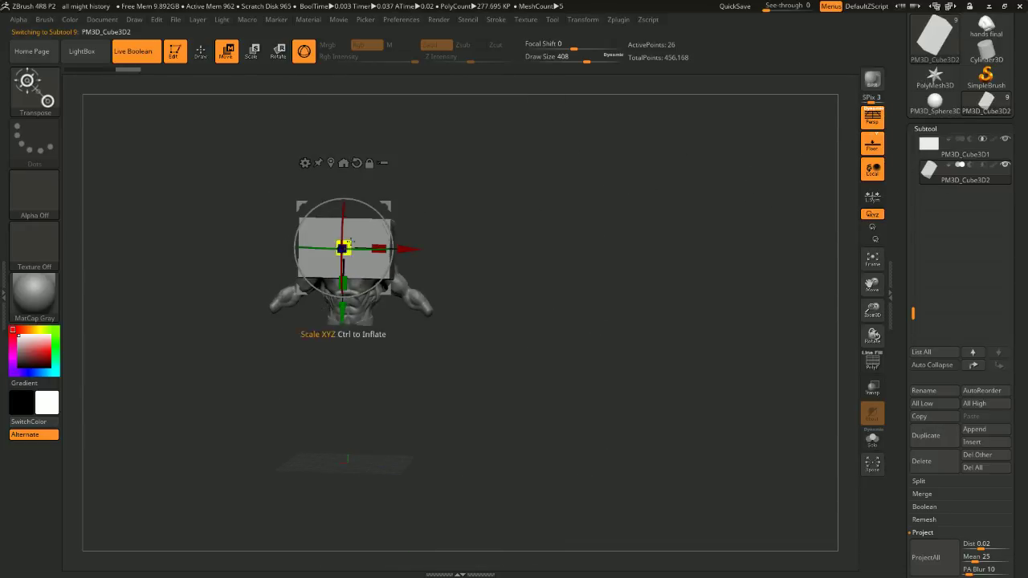
drag(379, 249, 361, 249)
drag(458, 249, 398, 248)
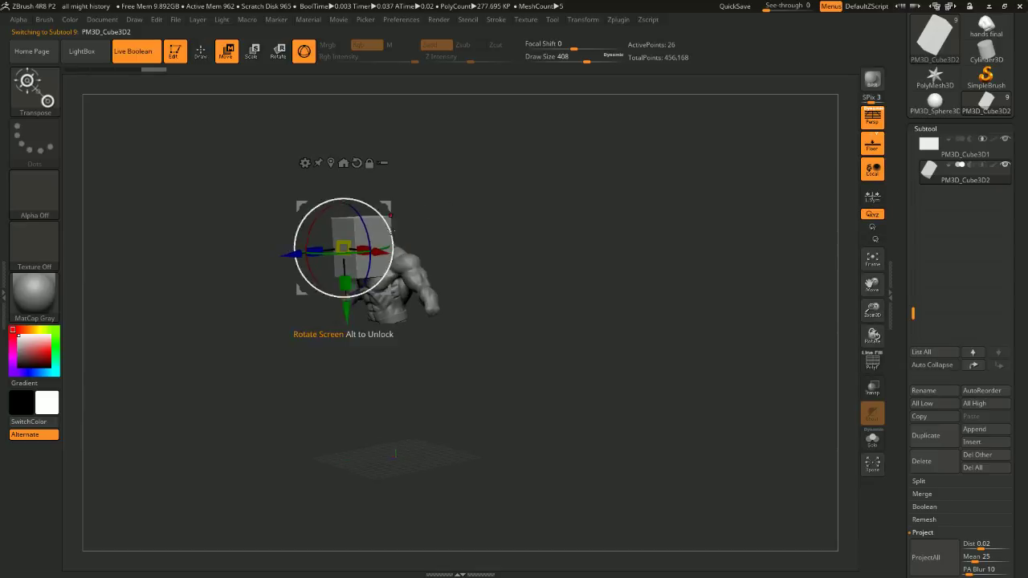
Resize the small cube further and place it just below the waist cut, centred under the torso
shift+drag(440, 206, 413, 305)
alt+drag(468, 239, 495, 300)
drag(369, 349, 350, 357)
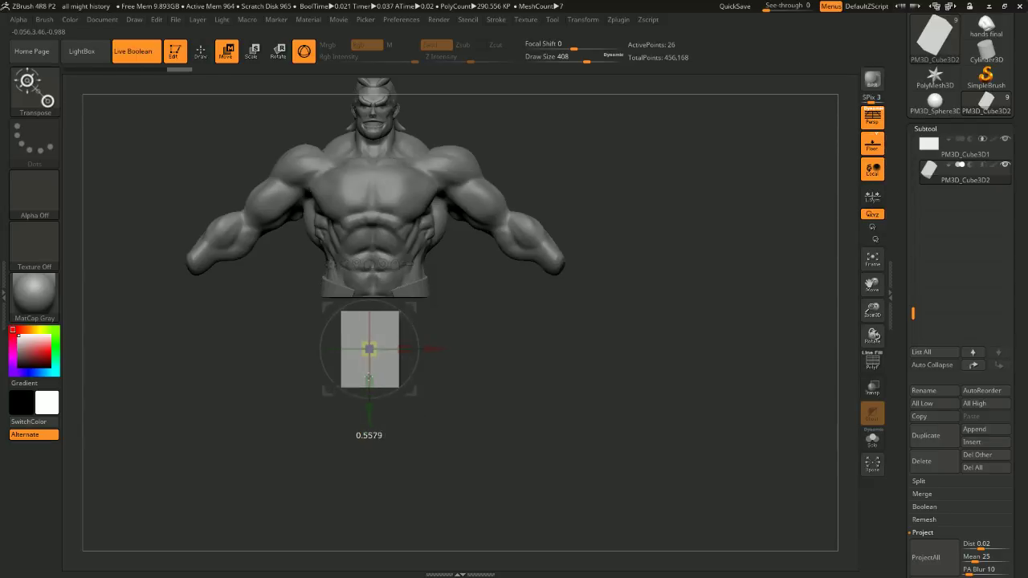
drag(466, 341, 333, 349)
drag(395, 414, 395, 382)
drag(488, 368, 635, 285)
drag(394, 382, 394, 387)
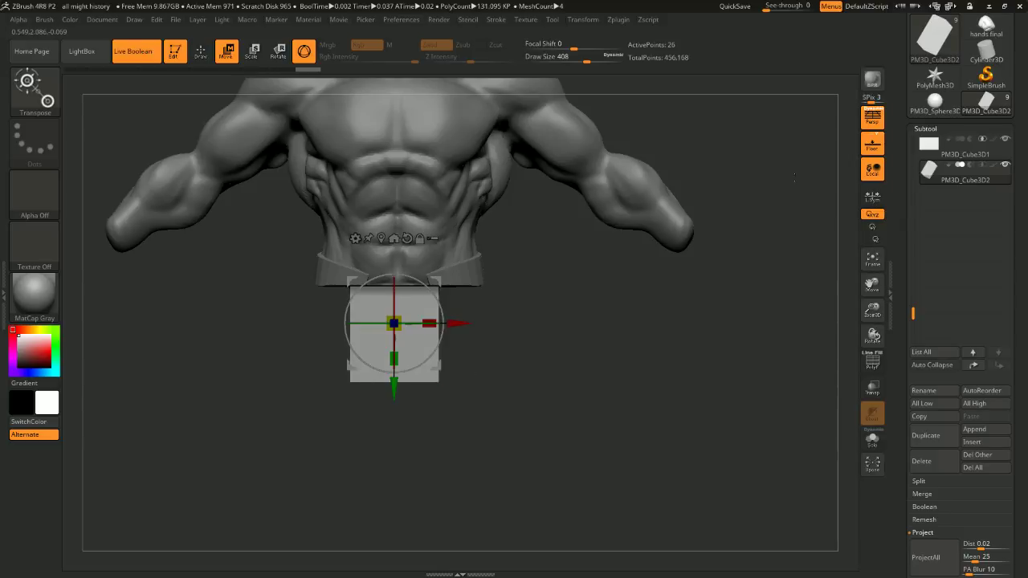
Set the small cube to subtraction and nudge it sideways so it carves a square socket into the waist cut
click(971, 165)
drag(640, 347, 584, 183)
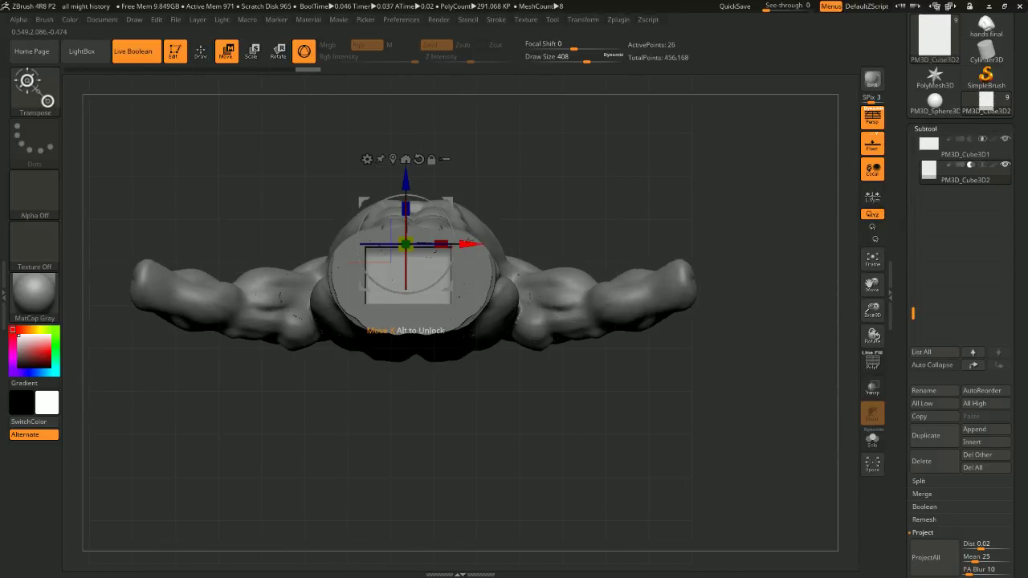
drag(469, 244, 472, 244)
mouse_move(592, 174)
mouse_down()
mouse_move(587, 259)
mouse_move(581, 161)
mouse_up()
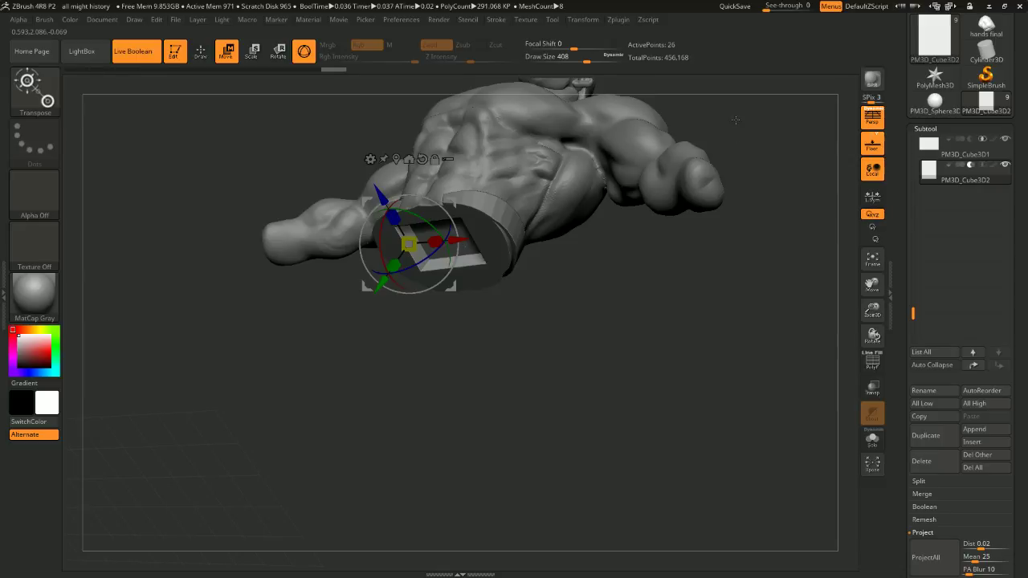
shift+drag(736, 120, 689, 184)
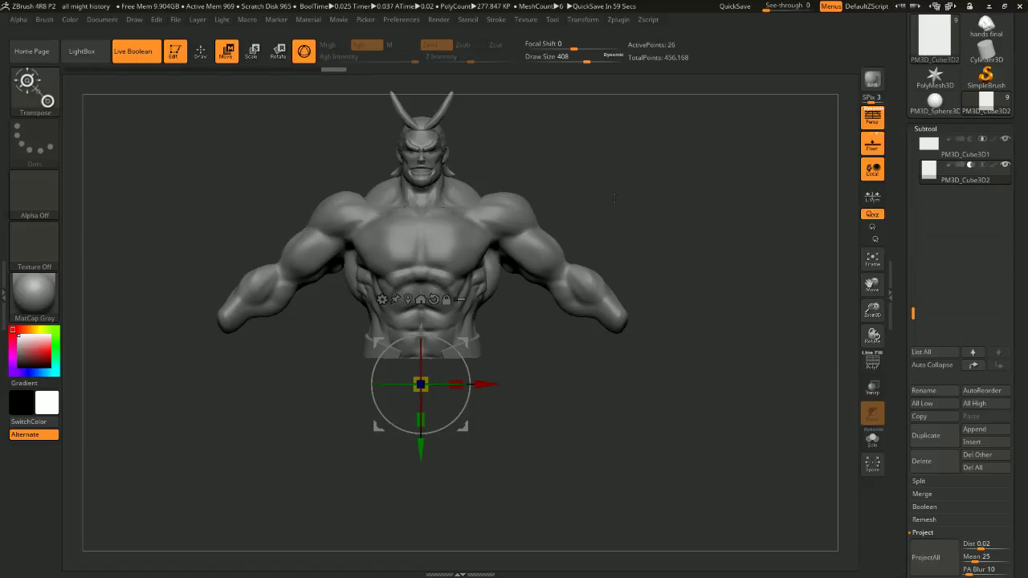
Show the small cube's polyframe, flatten the cube along Y and raise it into the waist cut
alt+drag(681, 235, 681, 185)
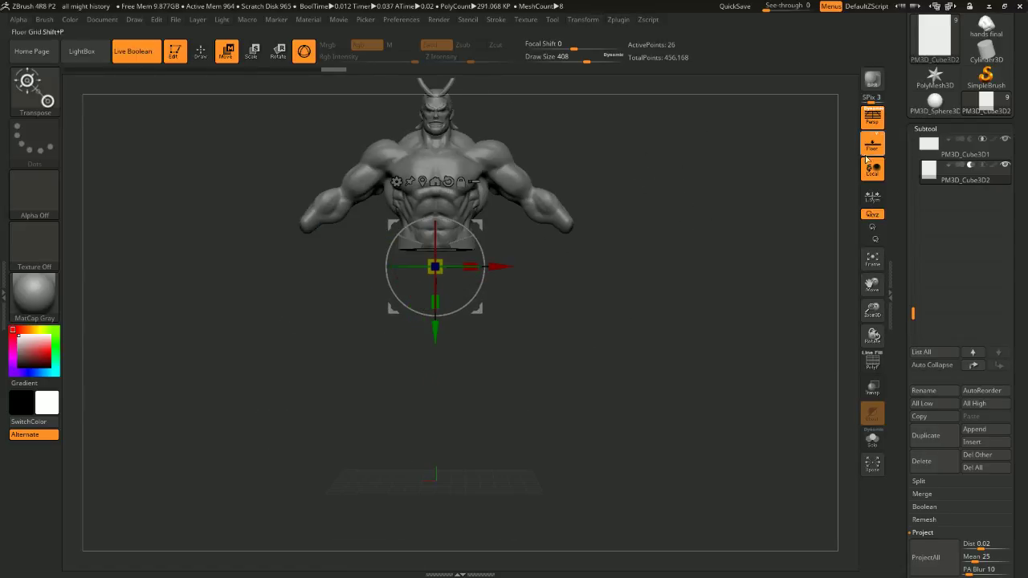
click(874, 368)
alt+drag(717, 287, 719, 315)
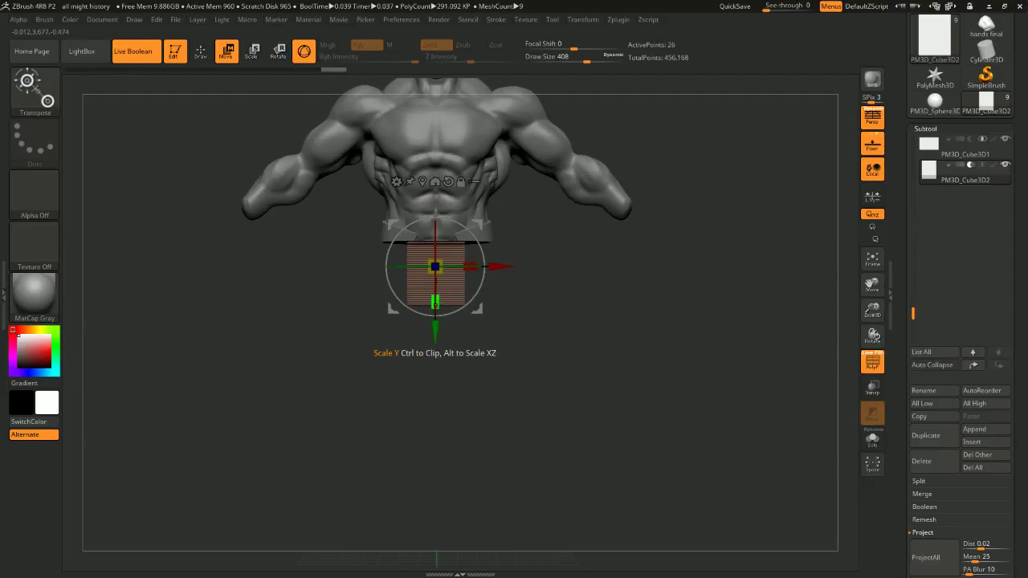
mouse_move(435, 294)
mouse_down()
mouse_move(433, 268)
mouse_move(436, 297)
mouse_move(435, 281)
mouse_up()
drag(434, 329, 435, 304)
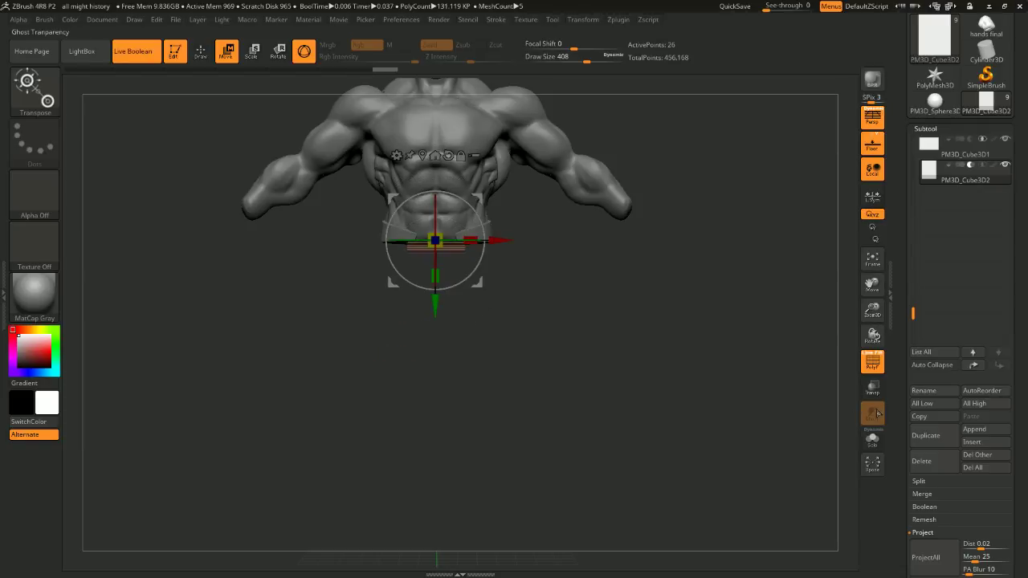
Isolate the small cube briefly, return the large cube to subtraction and examine the waist joint on the legs
click(873, 440)
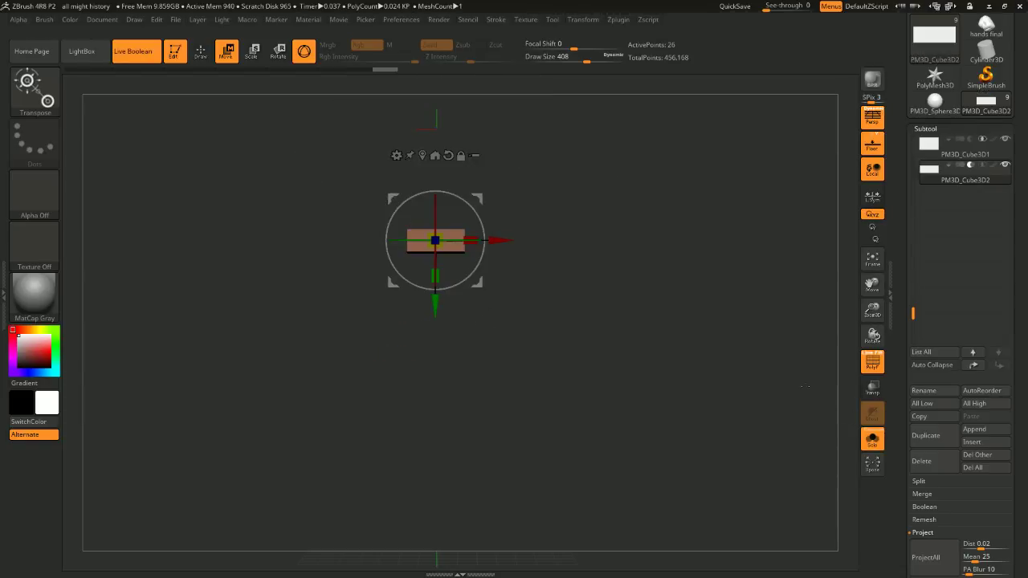
click(872, 440)
click(969, 166)
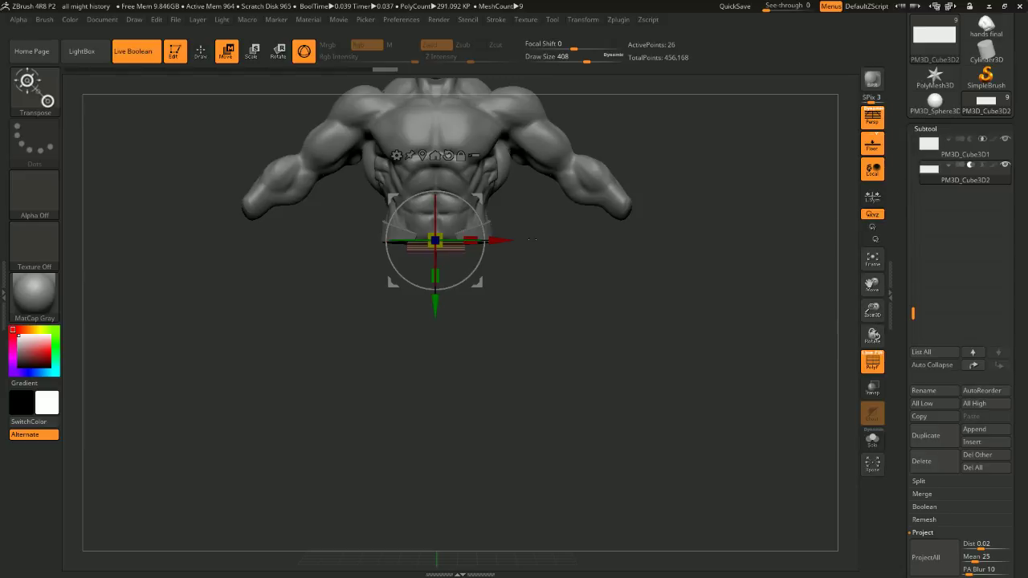
drag(718, 244, 667, 289)
click(971, 140)
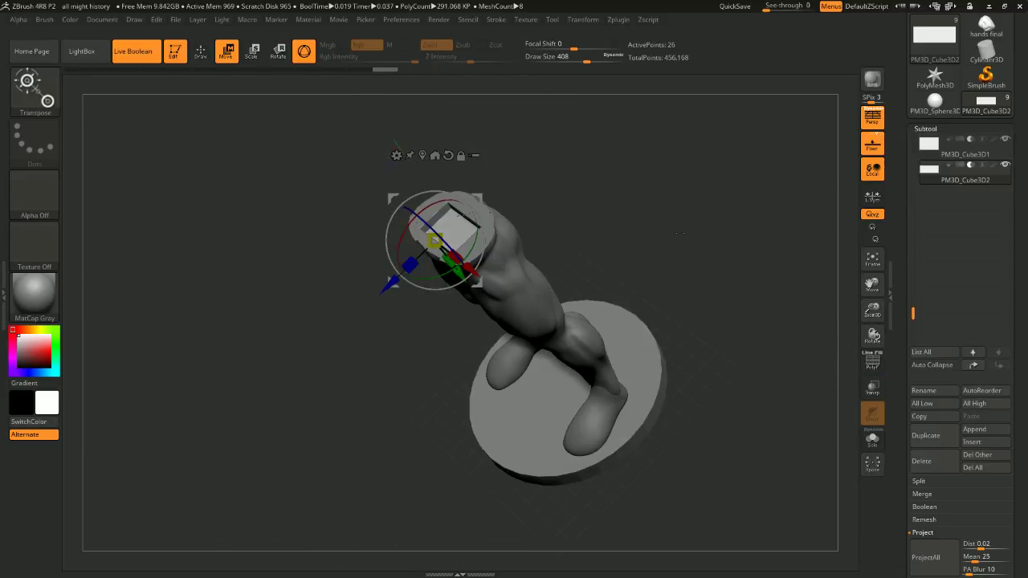
shift+drag(638, 177, 661, 124)
shift+drag(684, 177, 770, 171)
shift+drag(634, 200, 667, 201)
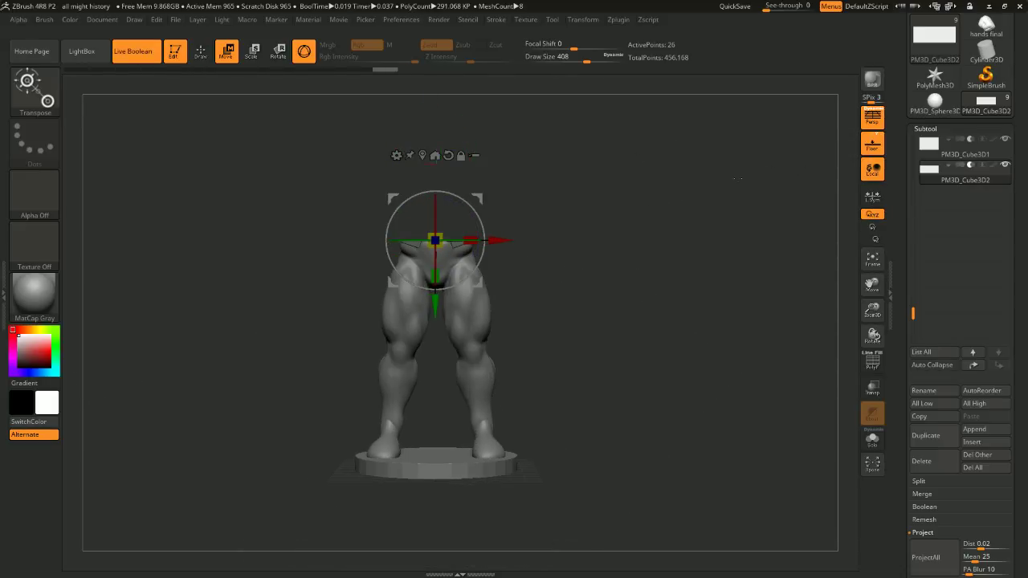
Hide the cutting cubes, reframe the full figure and turn off Live Boolean
click(1004, 166)
key(f)
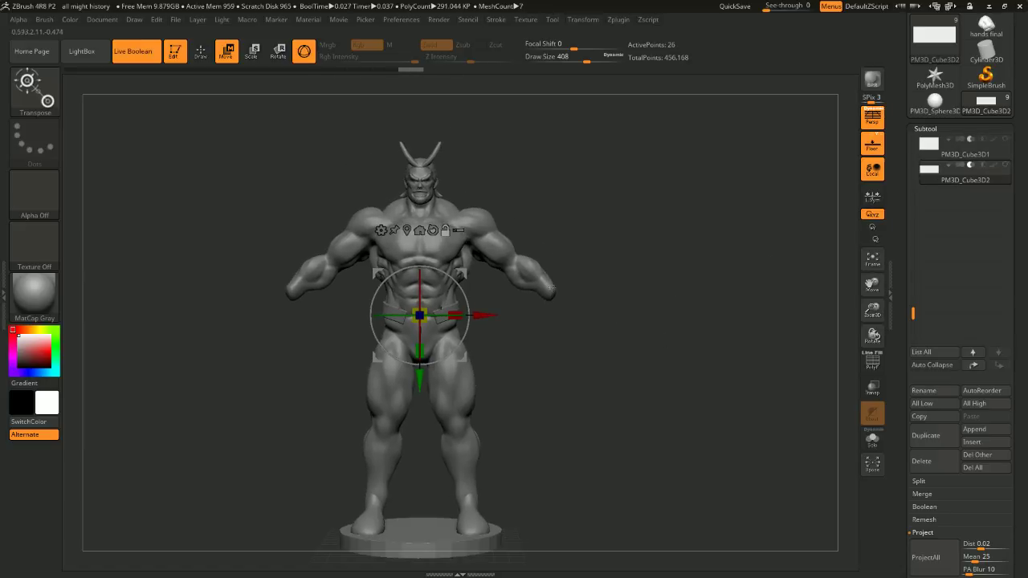
click(134, 51)
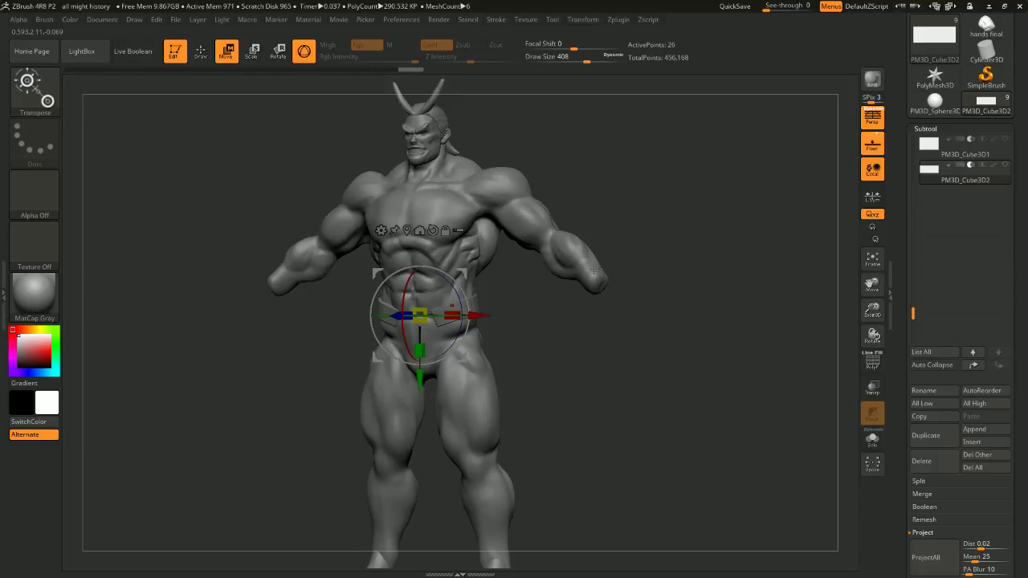
shift+drag(586, 228, 608, 236)
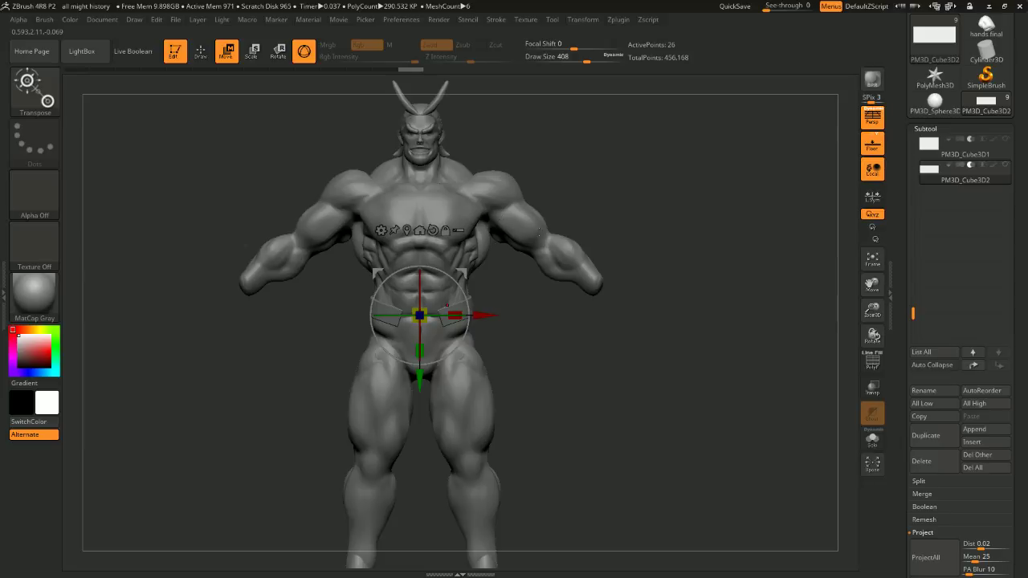
Select the body subtool and mask it down to the upper arms with a transpose mask, leaving the forearms free
alt+click(536, 231)
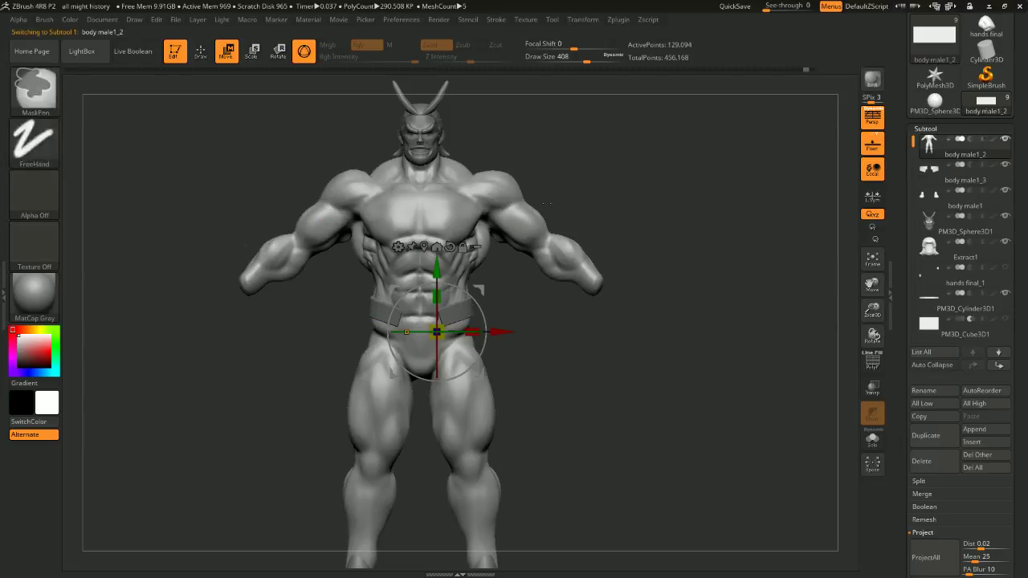
ctrl+click(575, 259)
ctrl+drag(504, 211, 522, 235)
drag(588, 207, 639, 179)
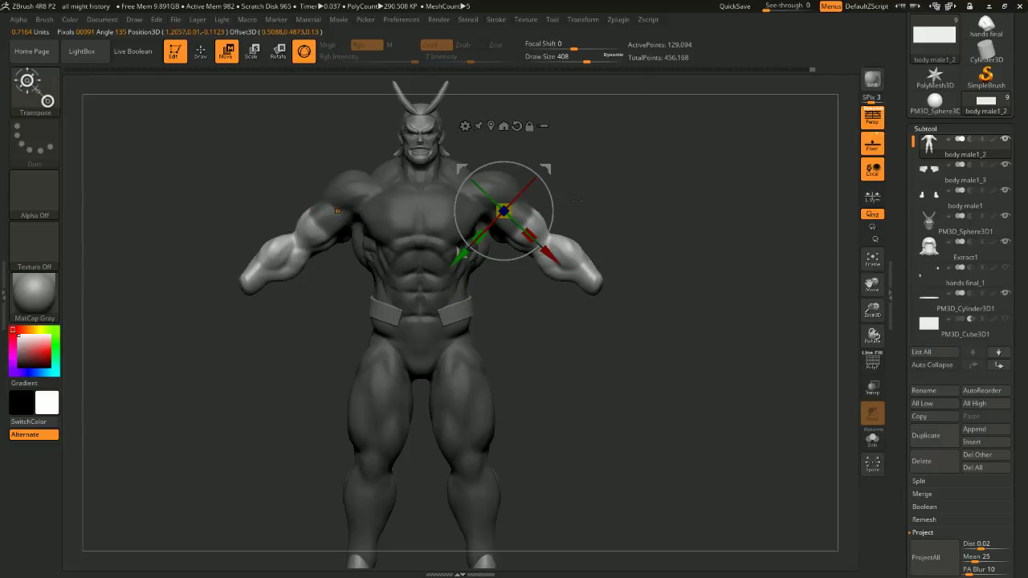
Clear the mask from the body subtool
drag(732, 314, 532, 166)
drag(205, 201, 602, 225)
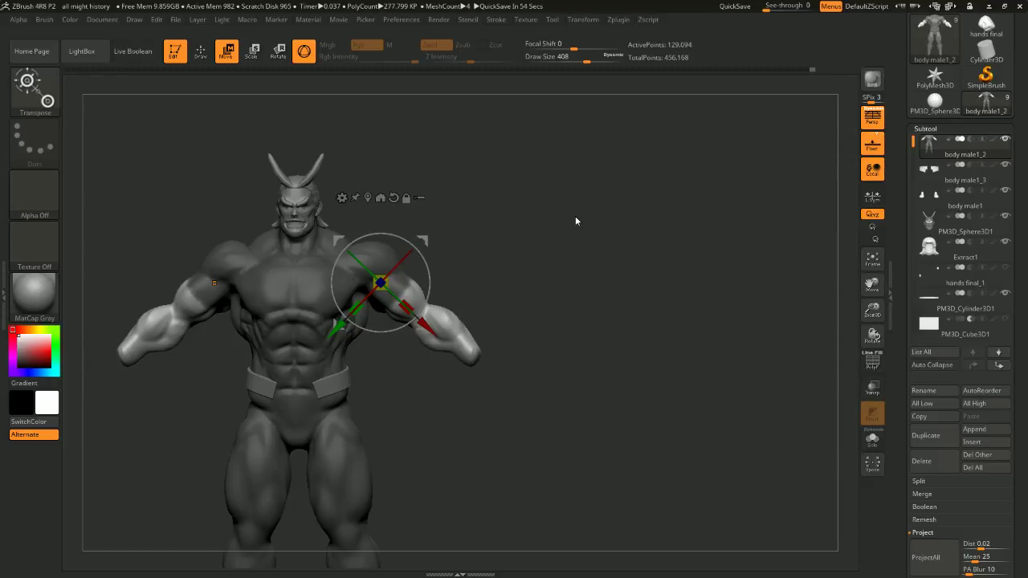
mouse_move(592, 262)
alt+mouse_down()
mouse_move(576, 265)
mouse_move(588, 225)
mouse_move(596, 259)
alt+mouse_up()
alt+drag(596, 259, 629, 216)
alt+right_drag(630, 218, 584, 198)
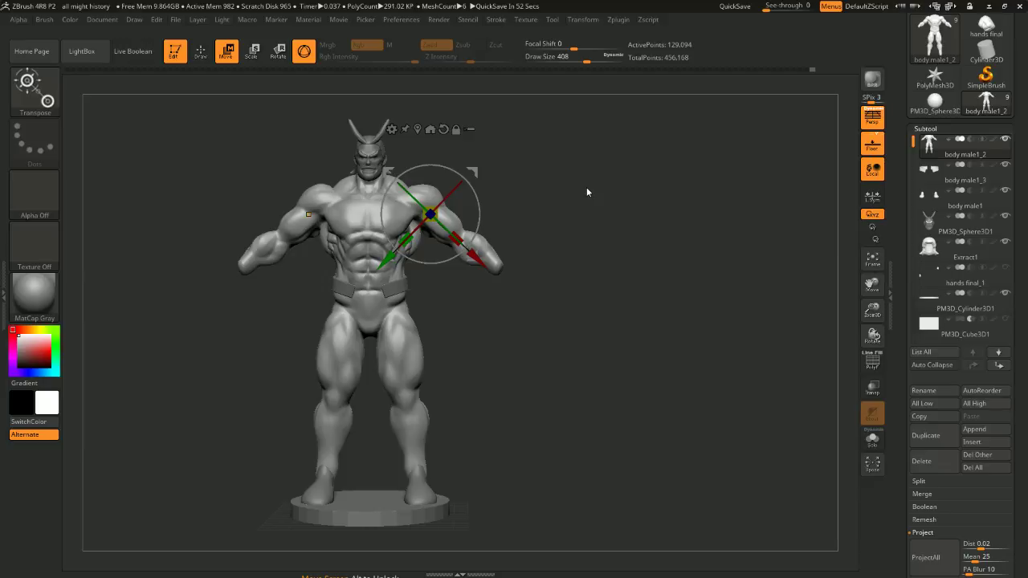
shift+drag(588, 221, 613, 209)
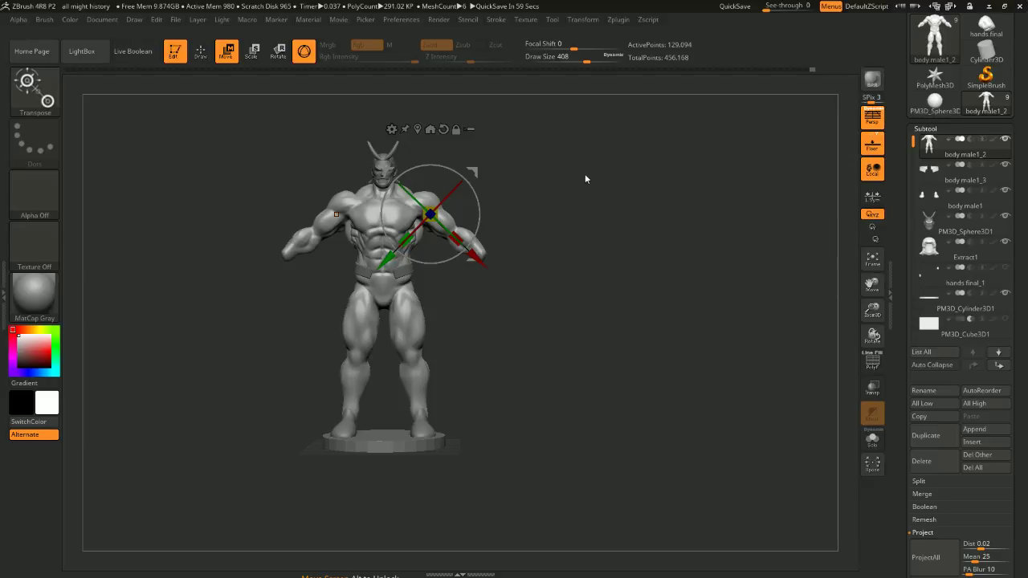
drag(579, 237, 625, 205)
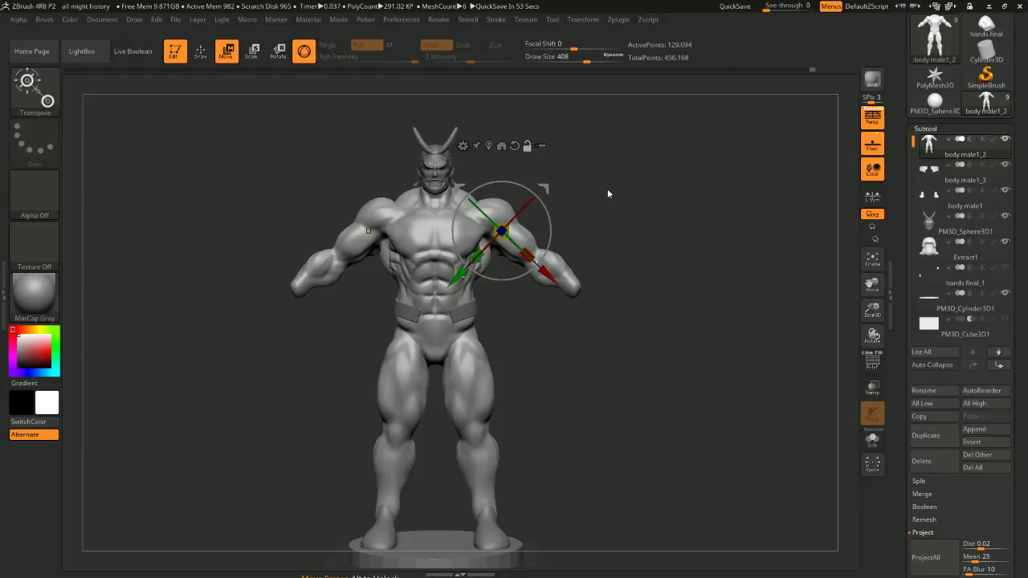
alt+drag(732, 314, 572, 196)
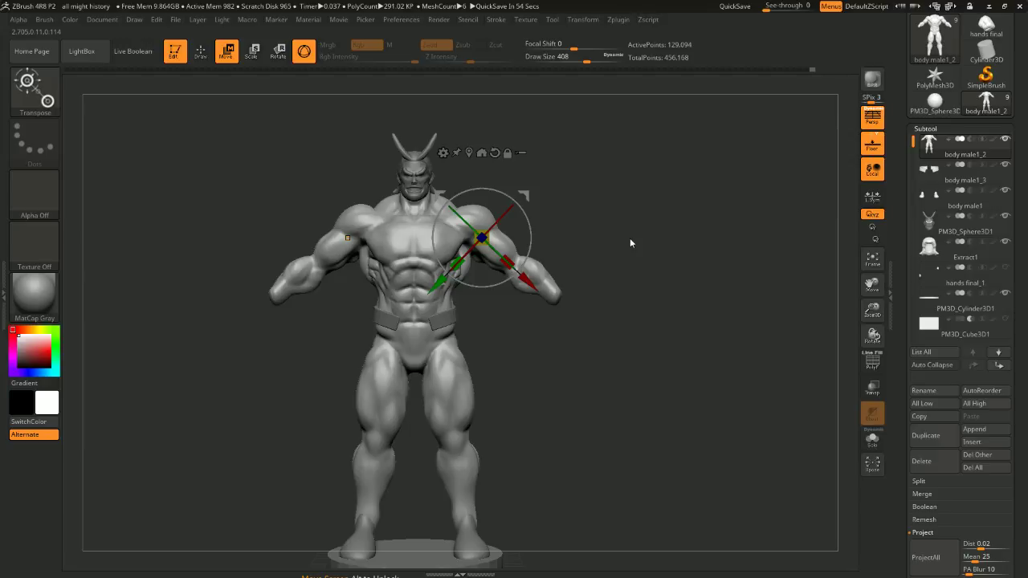
mouse_move(666, 216)
mouse_down()
mouse_move(651, 211)
mouse_move(729, 185)
mouse_move(670, 188)
mouse_up()
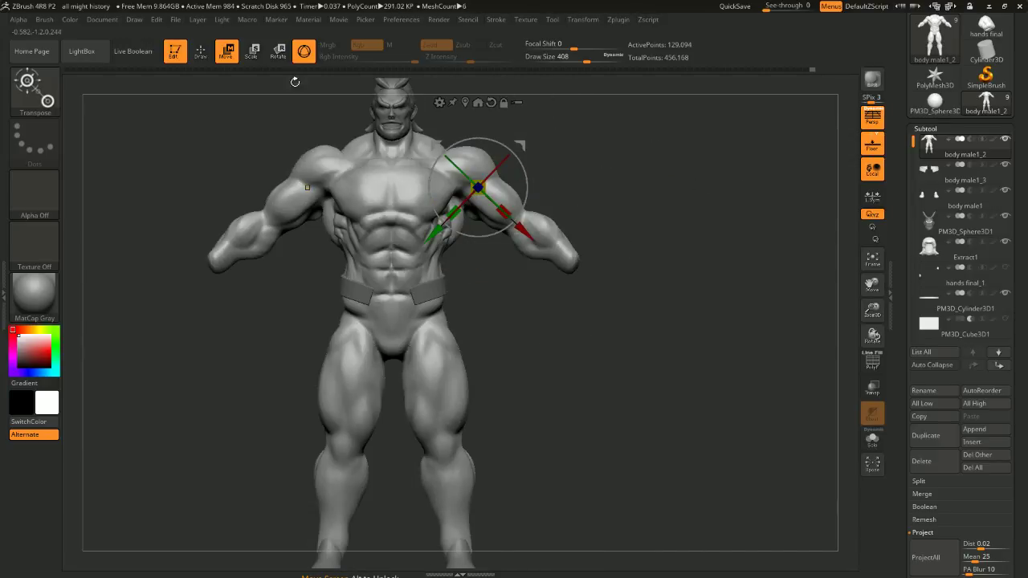
Switch from transpose to the Move brush with a draw size of 318 and frame the head and upper torso
click(201, 54)
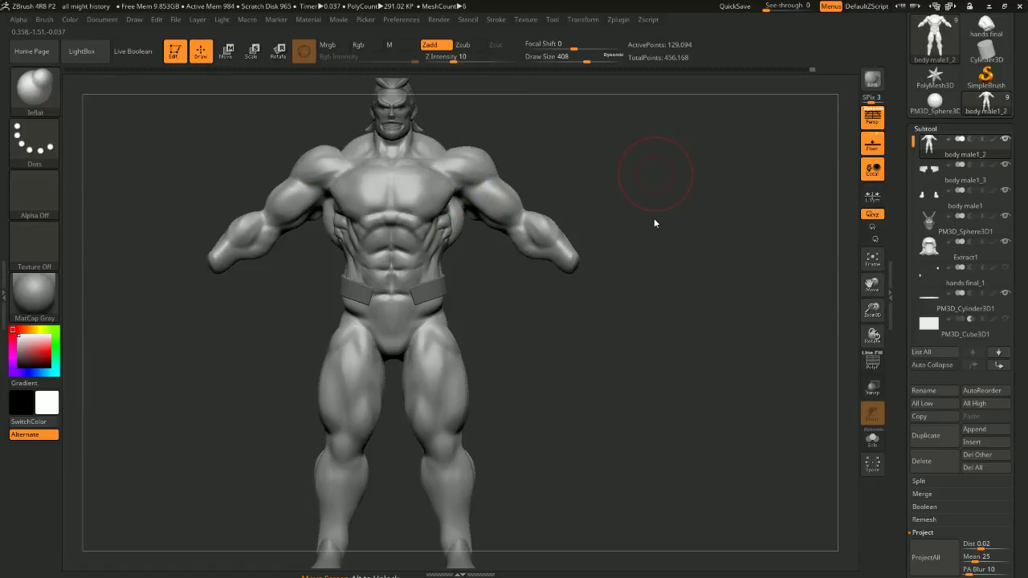
mouse_move(579, 157)
alt+mouse_down()
mouse_move(577, 168)
mouse_move(615, 190)
mouse_move(594, 221)
mouse_move(592, 153)
mouse_move(459, 310)
alt+mouse_up()
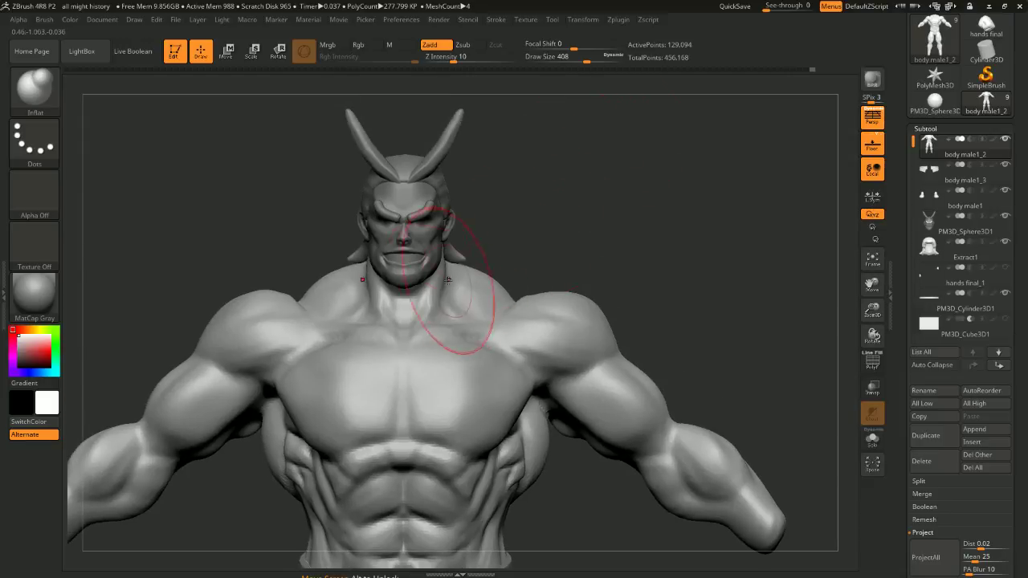
key(b)
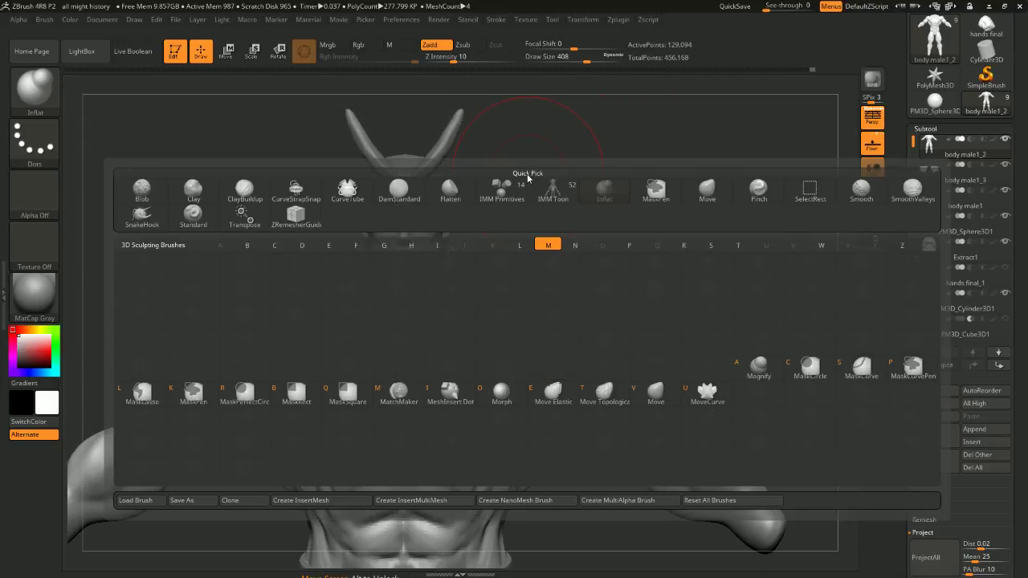
key(m)
key(v)
key(space)
click(520, 175)
key(space)
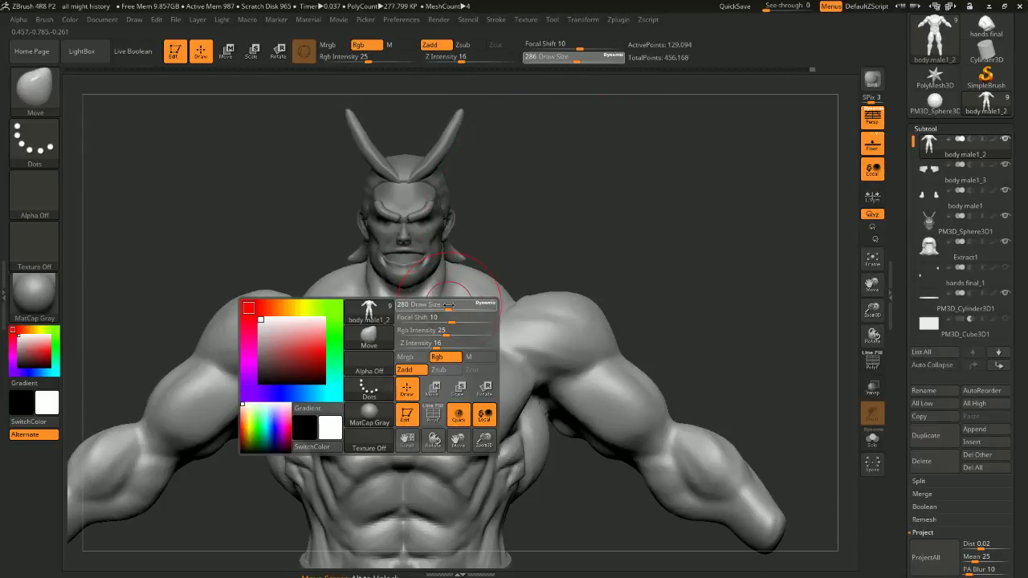
click(451, 307)
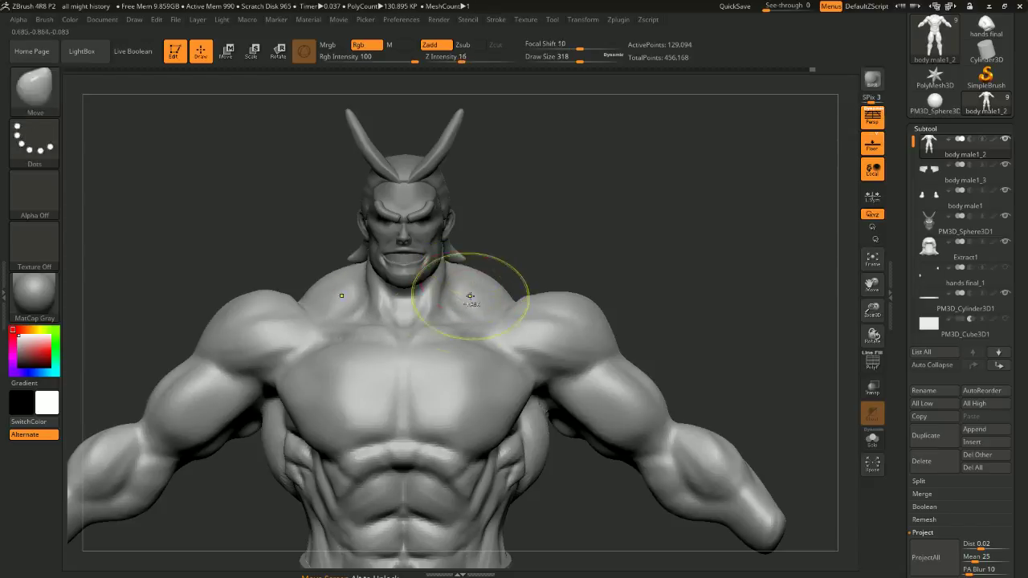
Paint a mask over the chest and the front of the shoulders on the body
mouse_move(494, 347)
ctrl+mouse_down()
mouse_move(342, 382)
mouse_move(521, 353)
ctrl+mouse_up()
drag(612, 187, 616, 239)
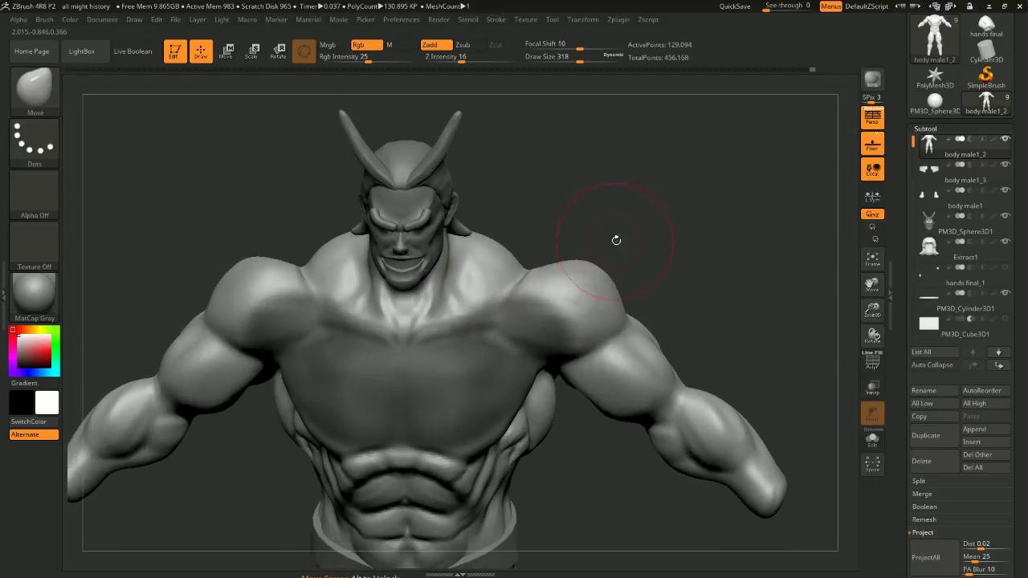
ctrl+drag(452, 356, 419, 371)
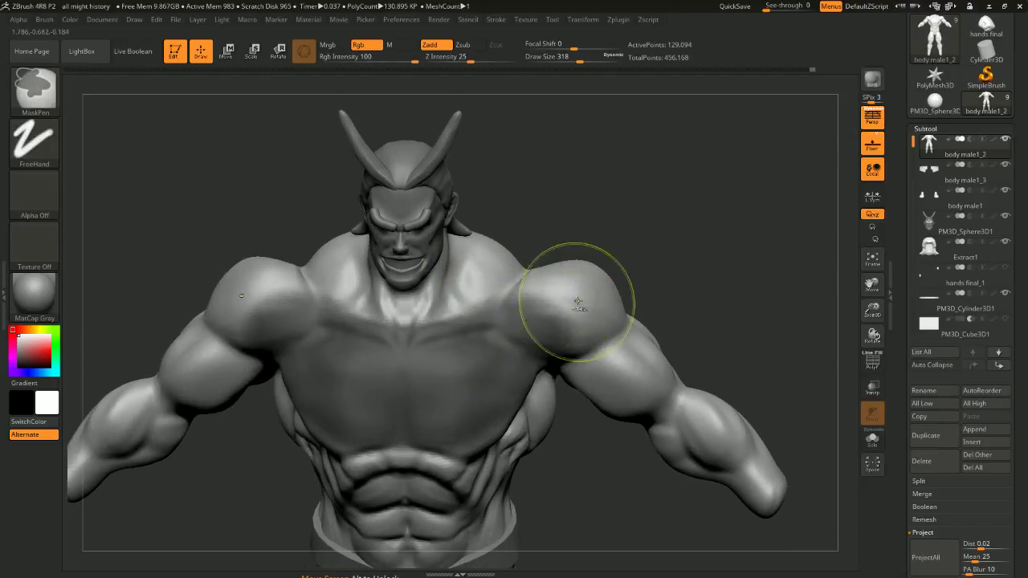
Reshape the trapezius slopes between neck and shoulders with the Move brush and clear the chest mask
drag(599, 232, 572, 233)
drag(436, 319, 432, 314)
mouse_move(581, 210)
mouse_down()
mouse_move(592, 209)
mouse_move(561, 204)
mouse_up()
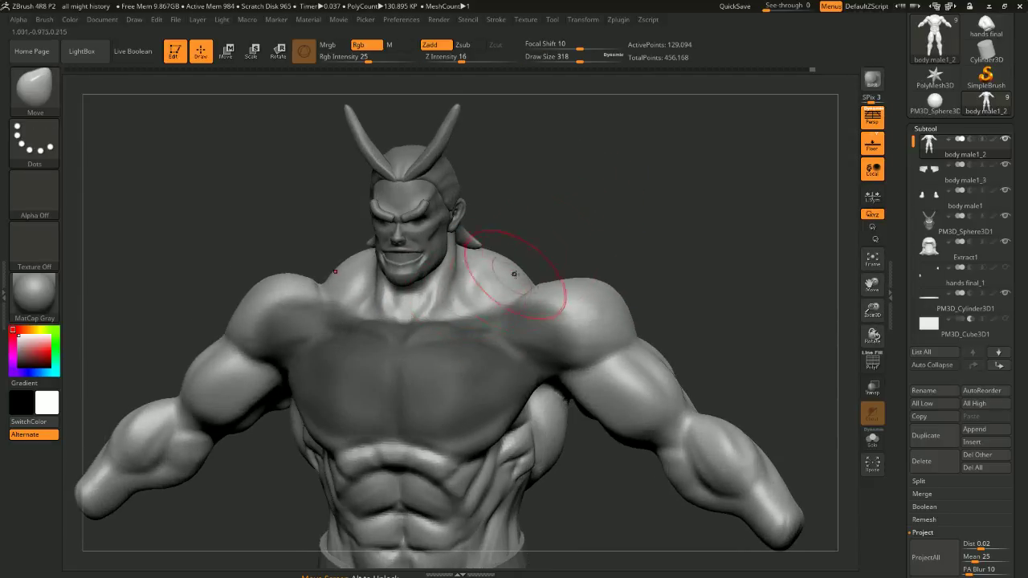
drag(530, 251, 570, 223)
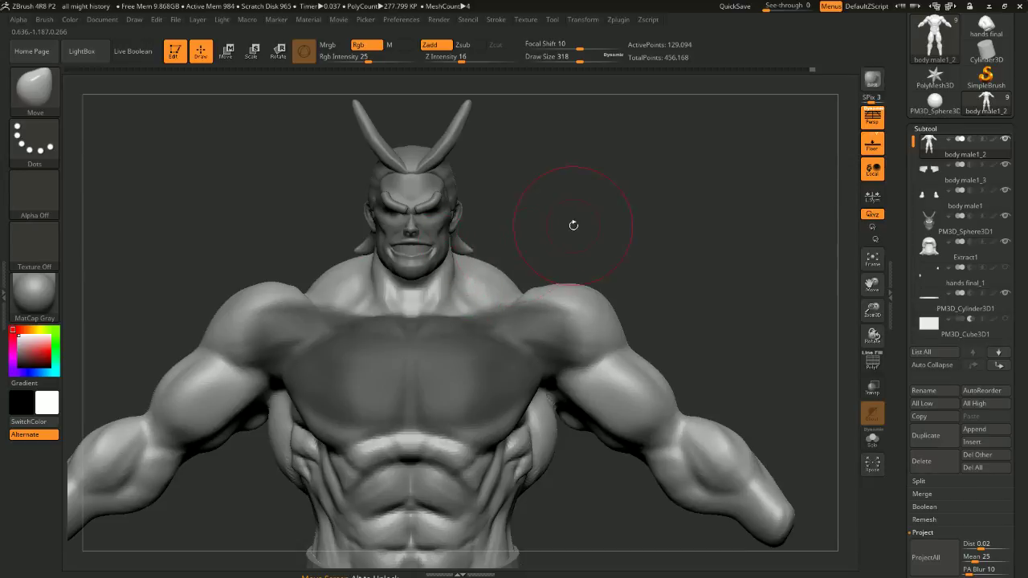
drag(674, 177, 477, 380)
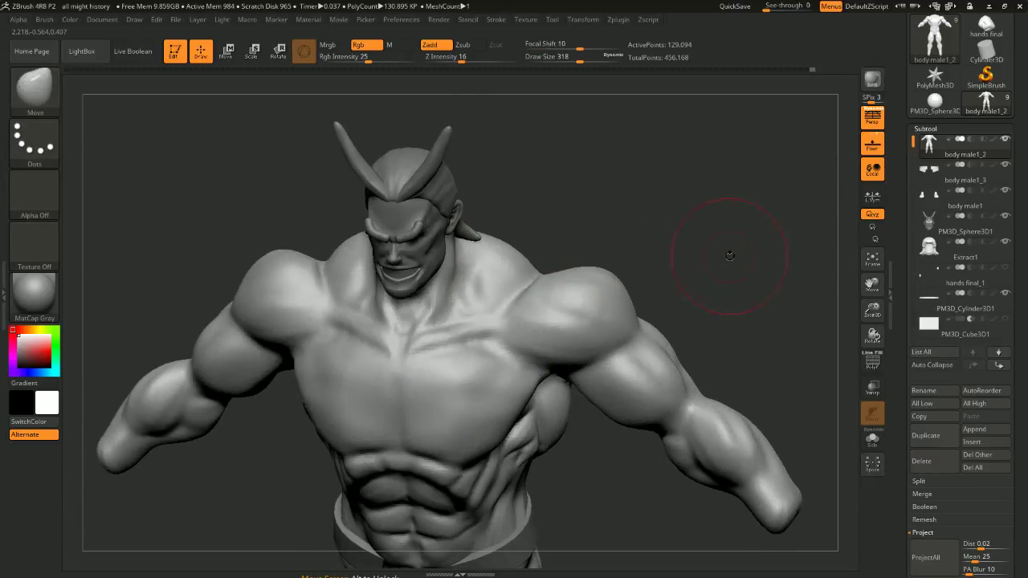
Examine the upper body's proportions from front and three-quarter views, with the Move brush size reduced to 212
shift+drag(730, 243, 731, 233)
alt+drag(730, 233, 736, 90)
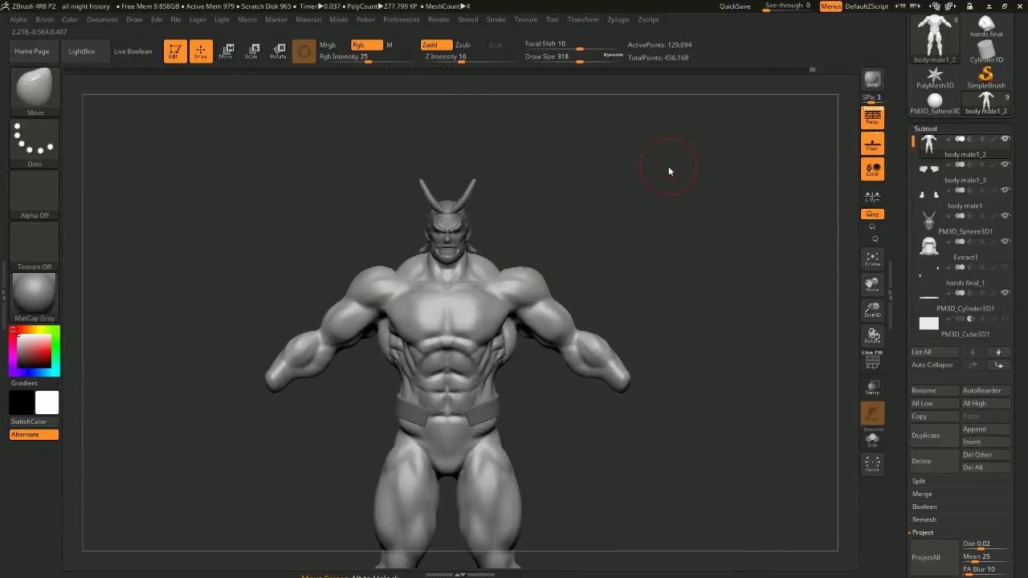
alt+drag(669, 169, 691, 200)
mouse_move(691, 201)
mouse_down()
mouse_move(676, 177)
mouse_move(681, 202)
mouse_move(693, 198)
mouse_up()
mouse_move(693, 199)
mouse_down()
mouse_move(665, 157)
mouse_move(691, 168)
mouse_up()
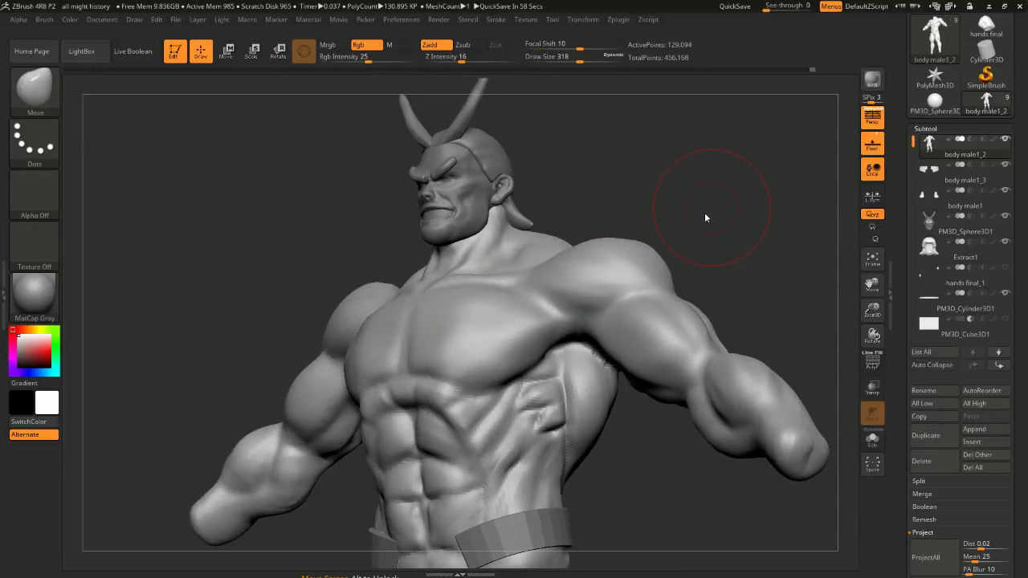
key(space)
mouse_move(701, 201)
mouse_down()
mouse_move(691, 201)
mouse_move(686, 174)
mouse_move(731, 196)
mouse_up()
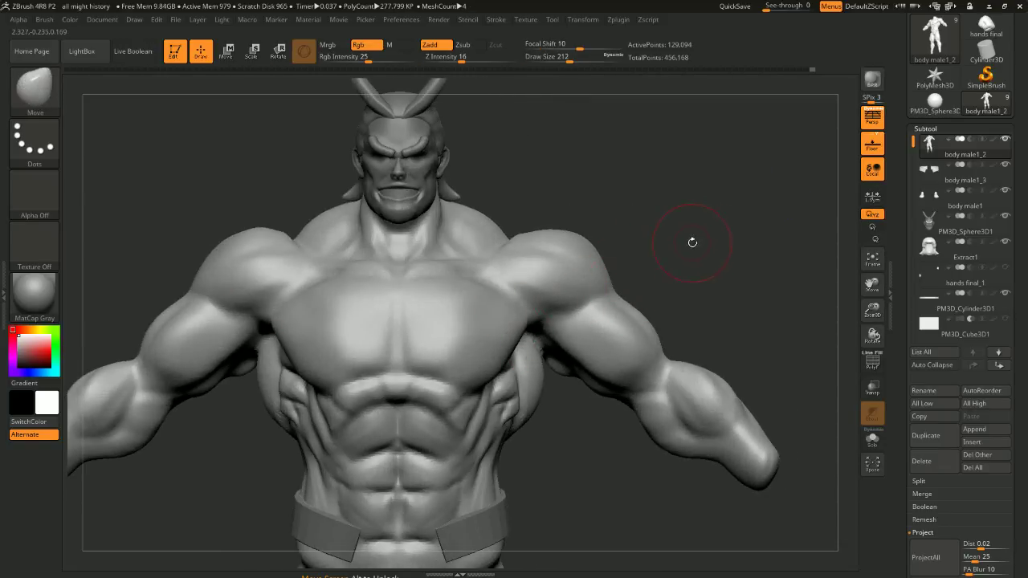
alt+drag(696, 238, 706, 180)
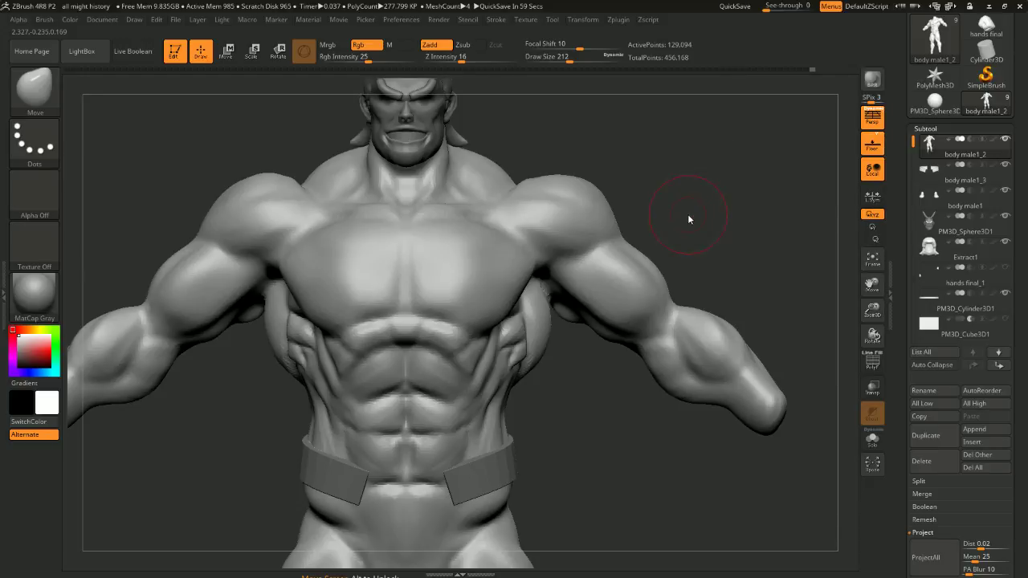
alt+drag(688, 215, 687, 212)
mouse_move(571, 403)
alt+mouse_down()
mouse_move(562, 355)
mouse_move(596, 343)
mouse_move(581, 344)
alt+mouse_up()
Build up the rib cage arch around the upper abs using ClayBuildup at draw size 97, and smooth it
key(space)
key(space)
key(b)
key(c)
key(b)
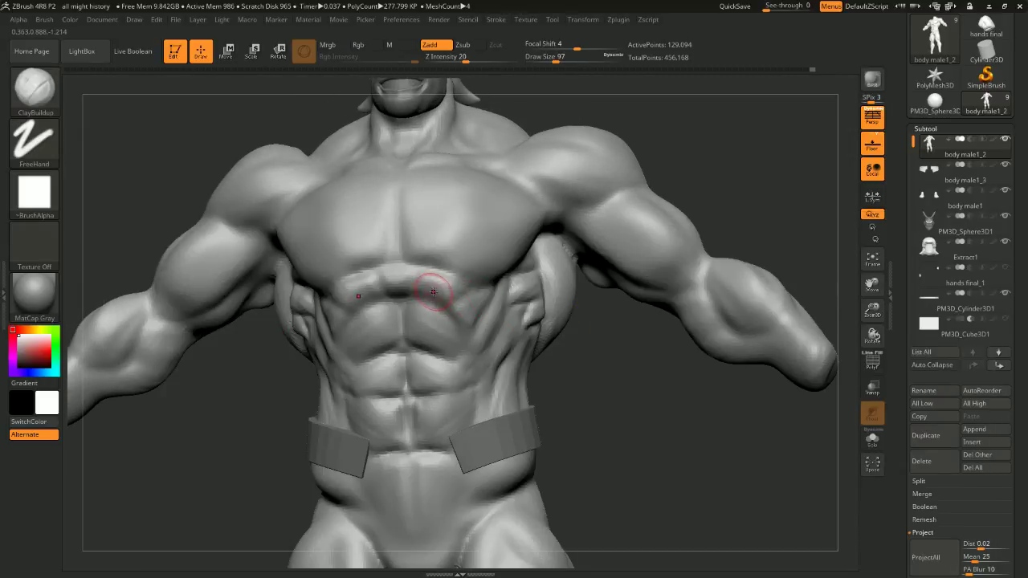
mouse_move(477, 346)
mouse_down()
mouse_move(486, 323)
mouse_move(488, 361)
mouse_up()
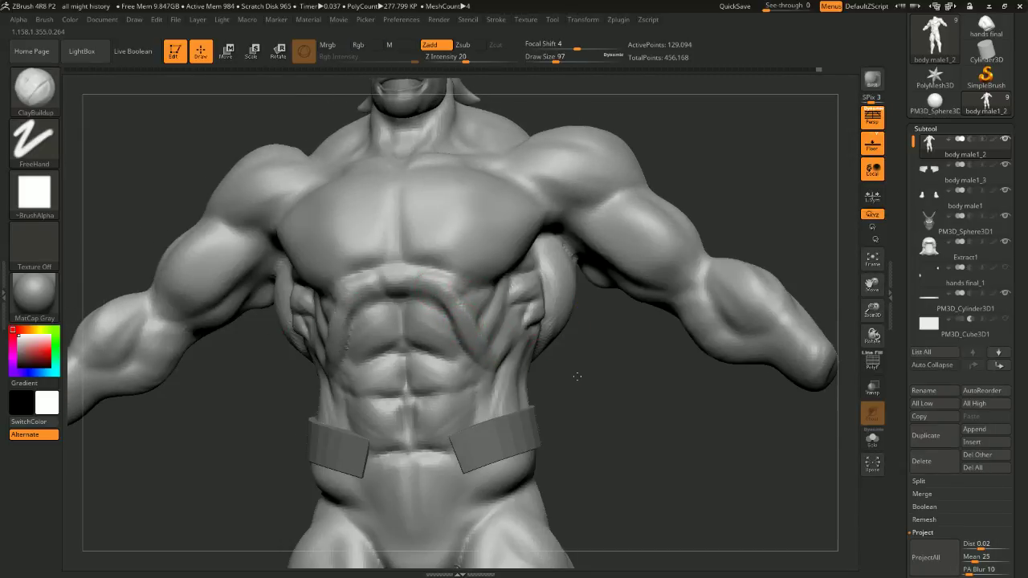
mouse_move(579, 374)
shift+mouse_down()
mouse_move(600, 404)
mouse_move(508, 371)
shift+mouse_up()
Compare the torso before and after the rib arch stroke by stepping through the undo history
drag(615, 379, 676, 375)
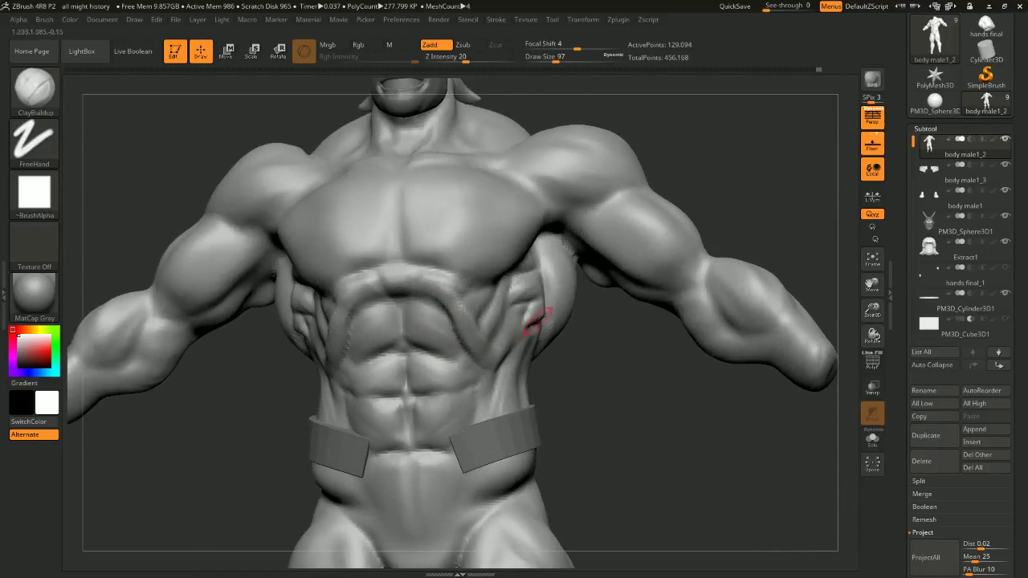
drag(612, 352, 597, 349)
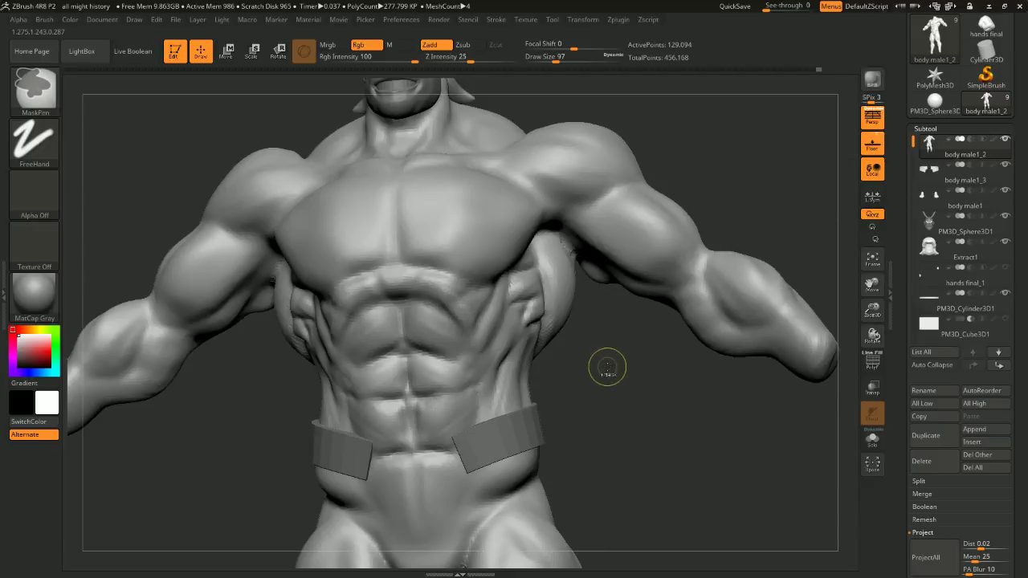
right_drag(601, 370, 613, 376)
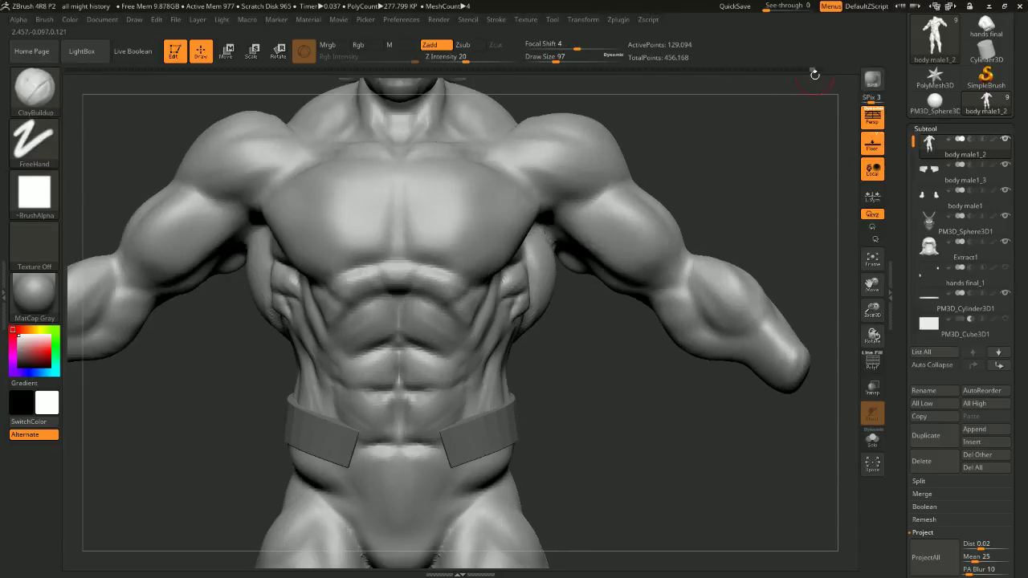
drag(837, 72, 846, 71)
mouse_move(767, 208)
alt+mouse_down()
mouse_move(760, 161)
mouse_move(668, 222)
alt+mouse_up()
Smooth the rib arch and refine the lower rib edge beside the abs with ClayBuildup at draw size 71
shift+drag(463, 313, 481, 317)
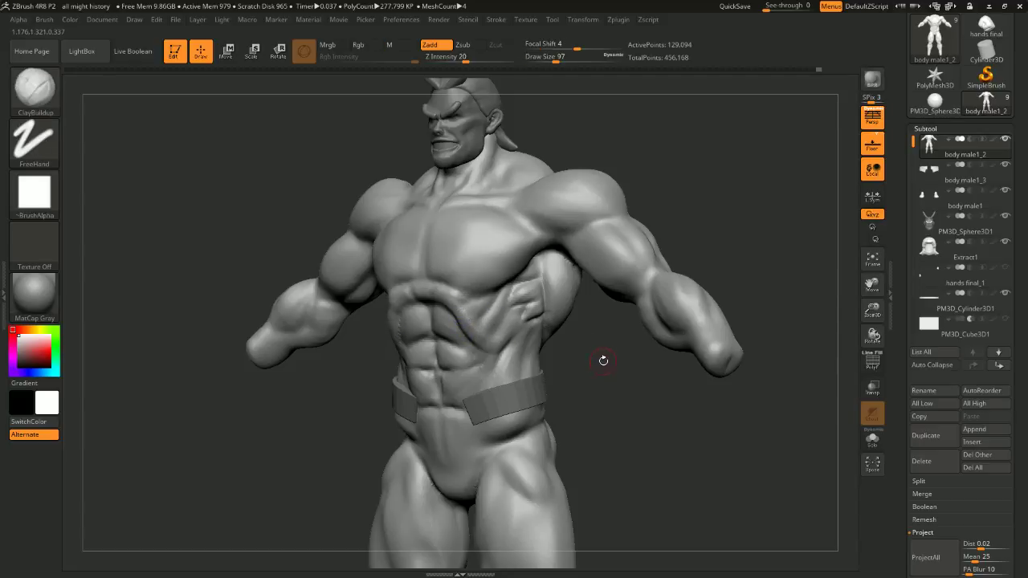
alt+drag(603, 360, 608, 403)
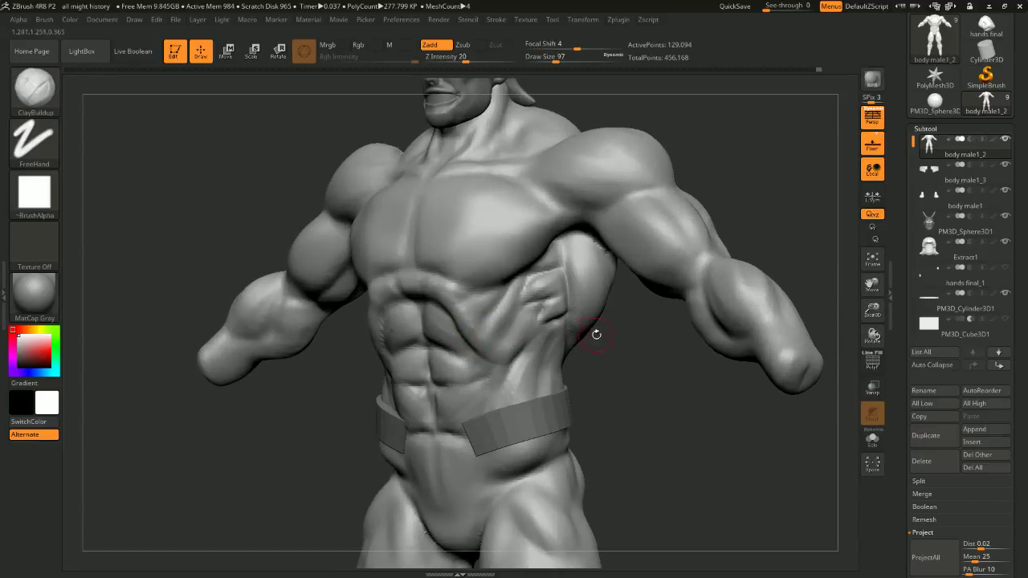
key(s)
click(597, 334)
mouse_move(615, 329)
mouse_down()
mouse_move(490, 333)
mouse_move(483, 349)
mouse_up()
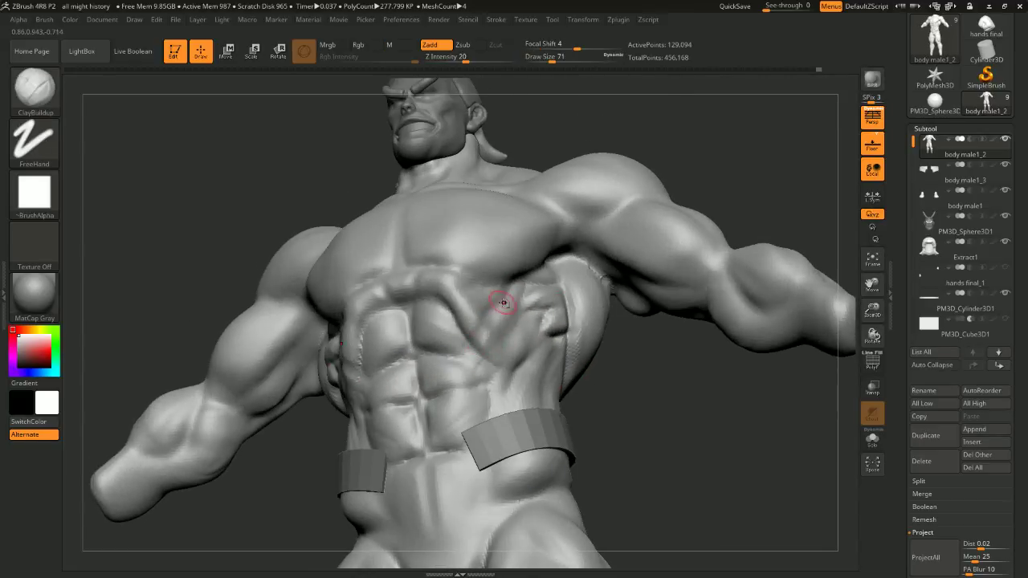
shift+drag(615, 337, 679, 362)
drag(567, 333, 482, 314)
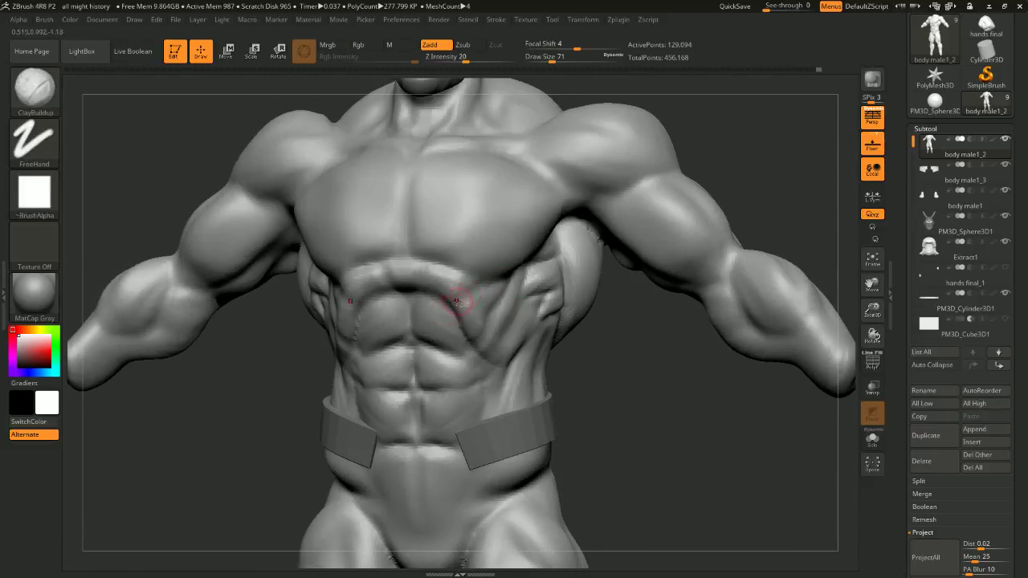
Add and smooth clay on the ribs between the pectoral and the side muscles, and soften the upper abdomen
drag(605, 327, 501, 361)
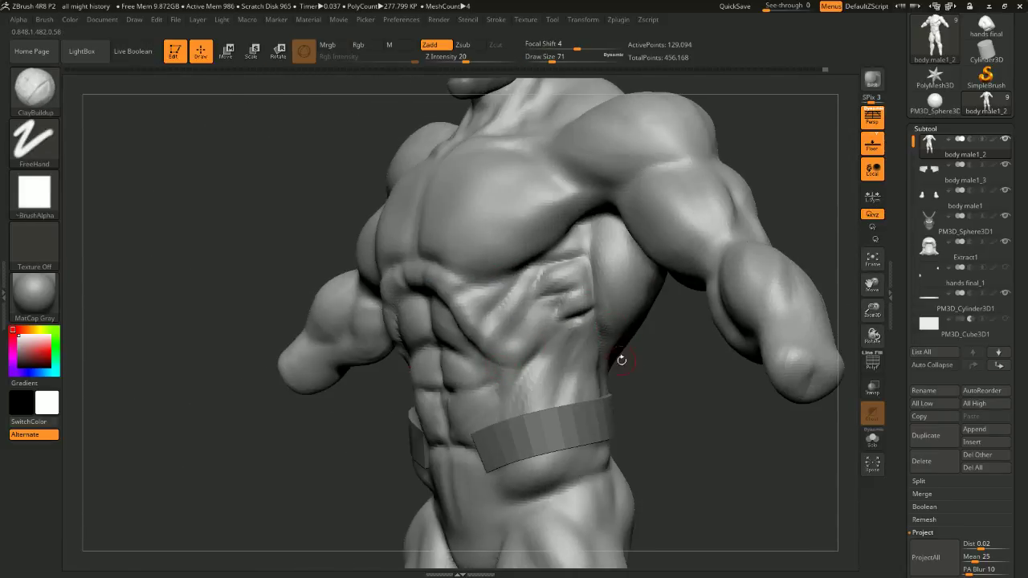
shift+drag(622, 360, 493, 298)
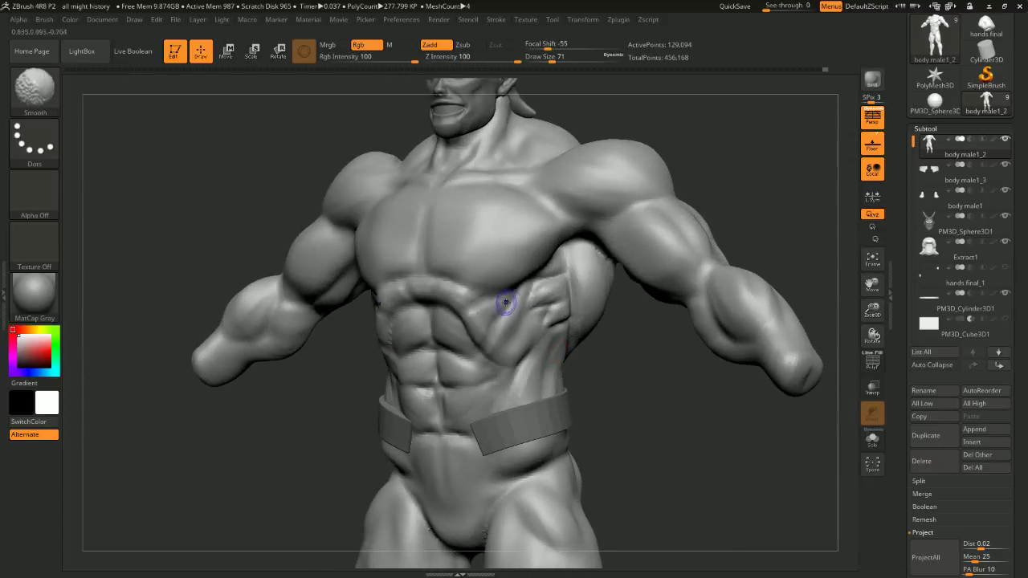
drag(601, 352, 523, 329)
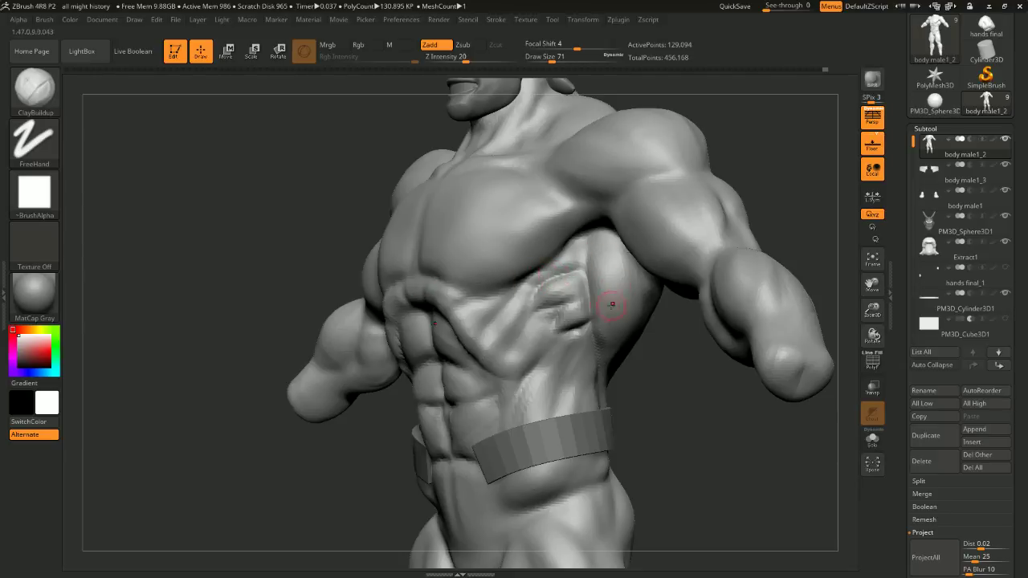
key(shift)
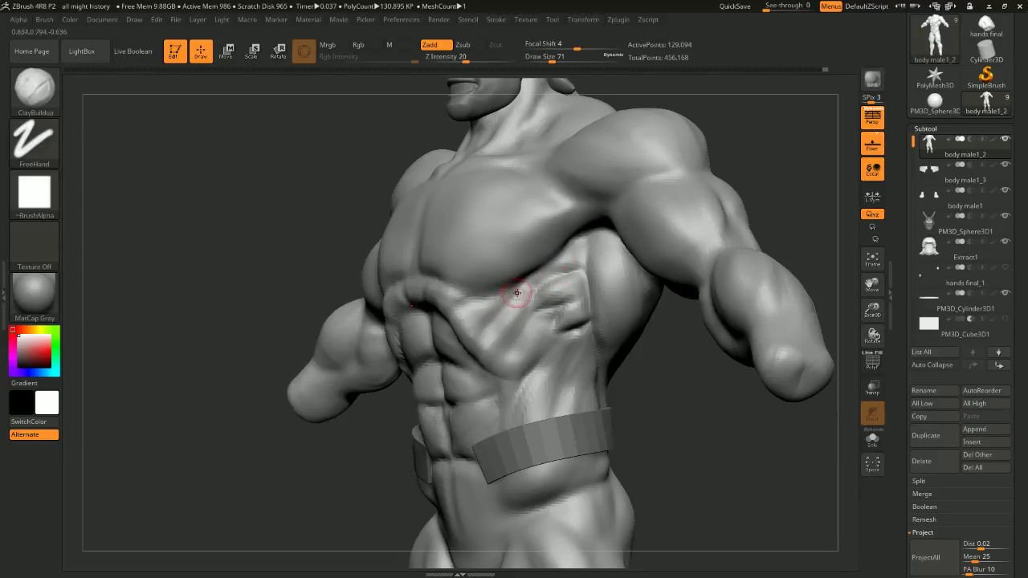
shift+drag(615, 375, 648, 374)
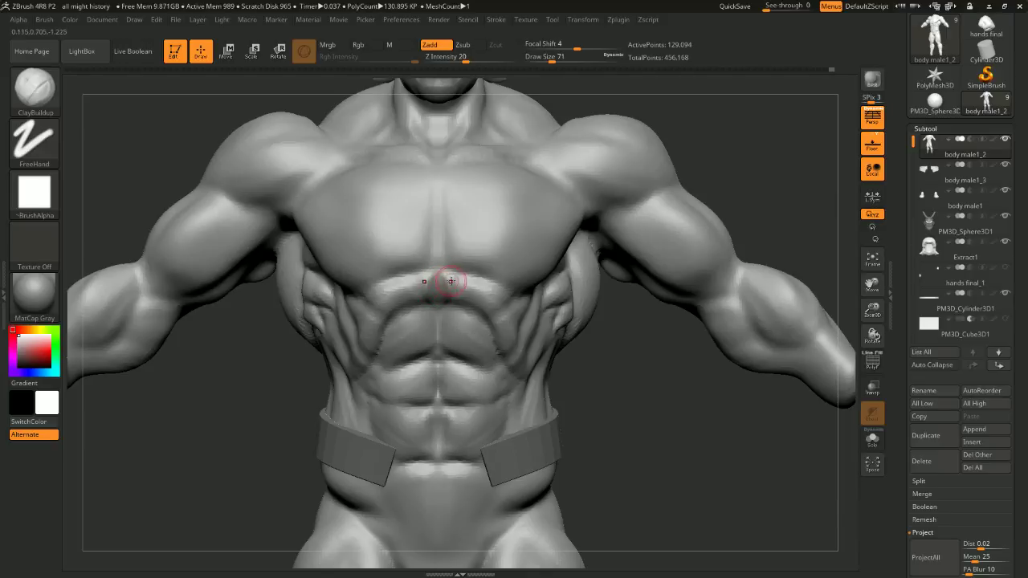
shift+drag(451, 282, 458, 285)
Set the ClayBuildup draw size to 124 and sculpt muscle fibres across the outer pectorals near the armpits
key(space)
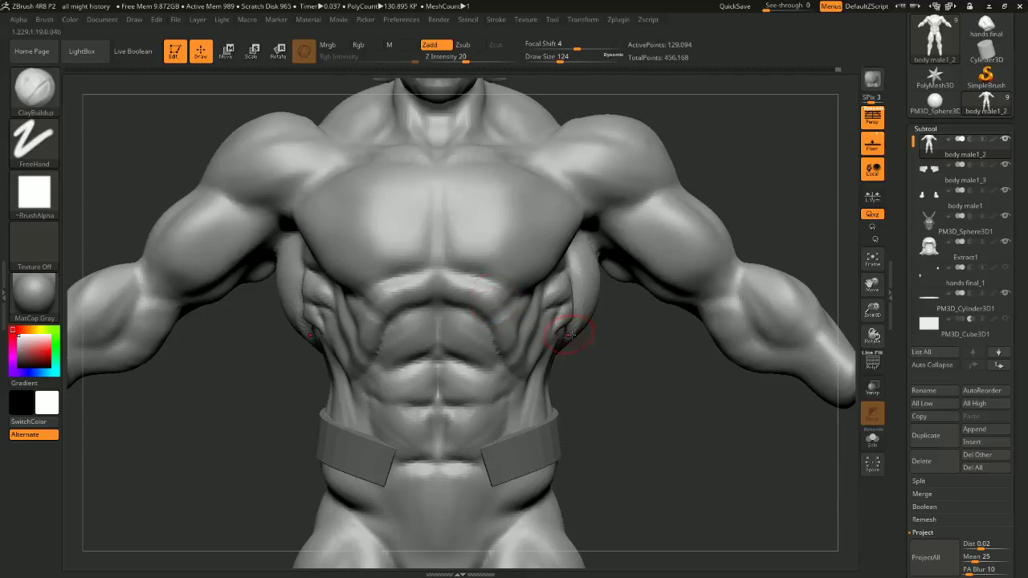
drag(660, 378, 579, 281)
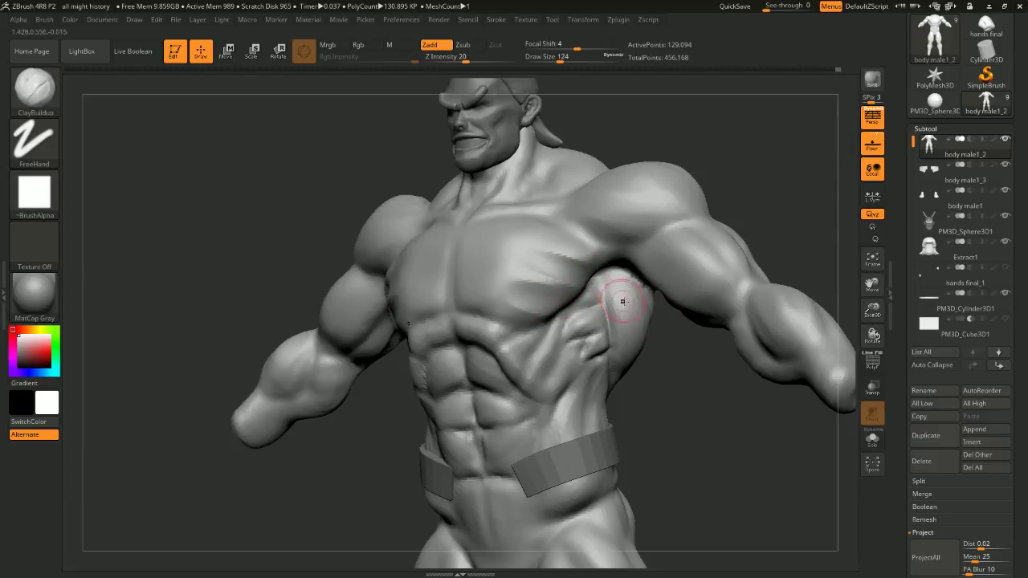
right_drag(623, 302, 645, 310)
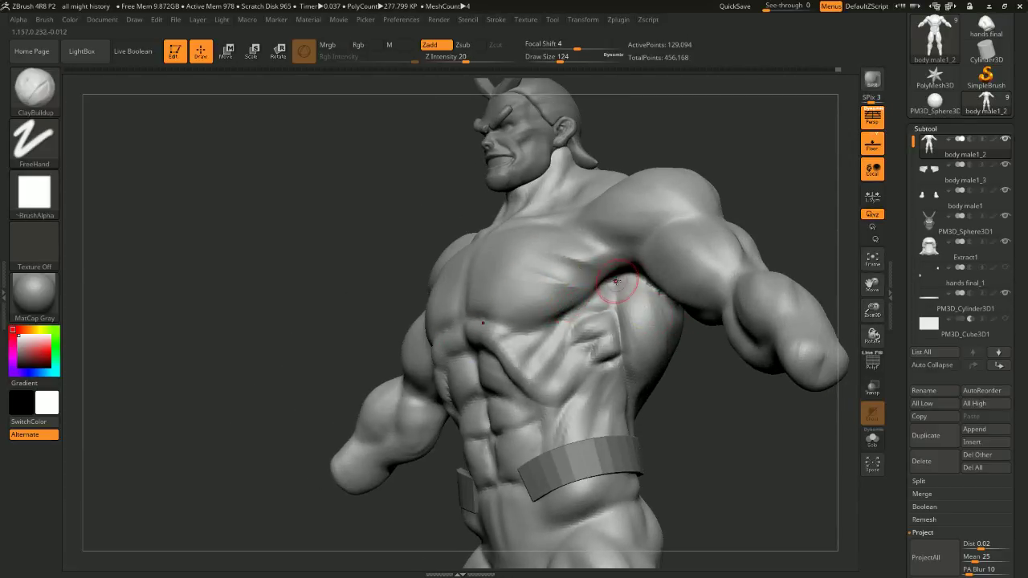
Carve muscle striations into the outer pectorals with the DamStandard brush and smooth them into the chest
key(b)
key(d)
key(s)
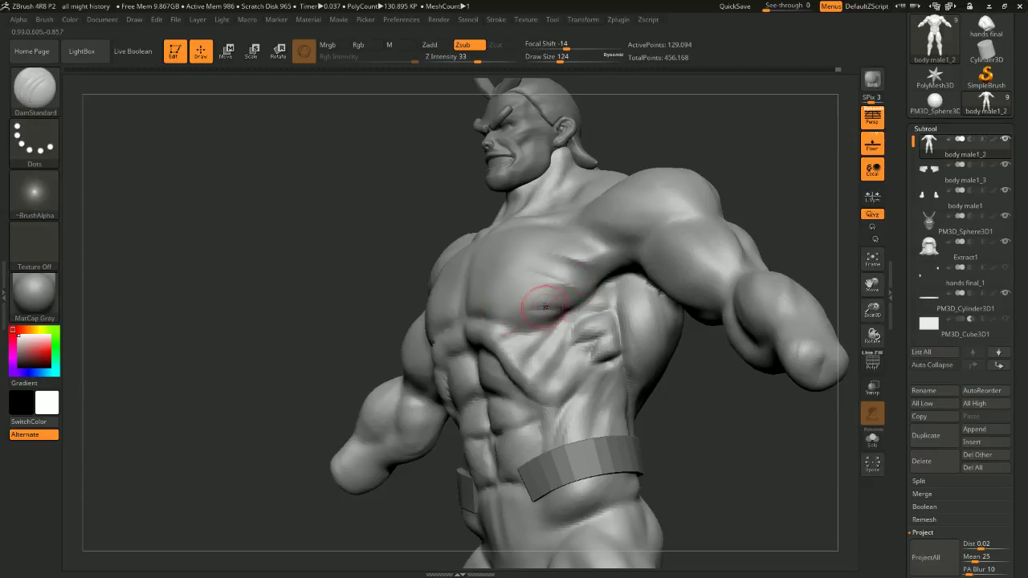
drag(603, 281, 548, 270)
drag(687, 382, 759, 379)
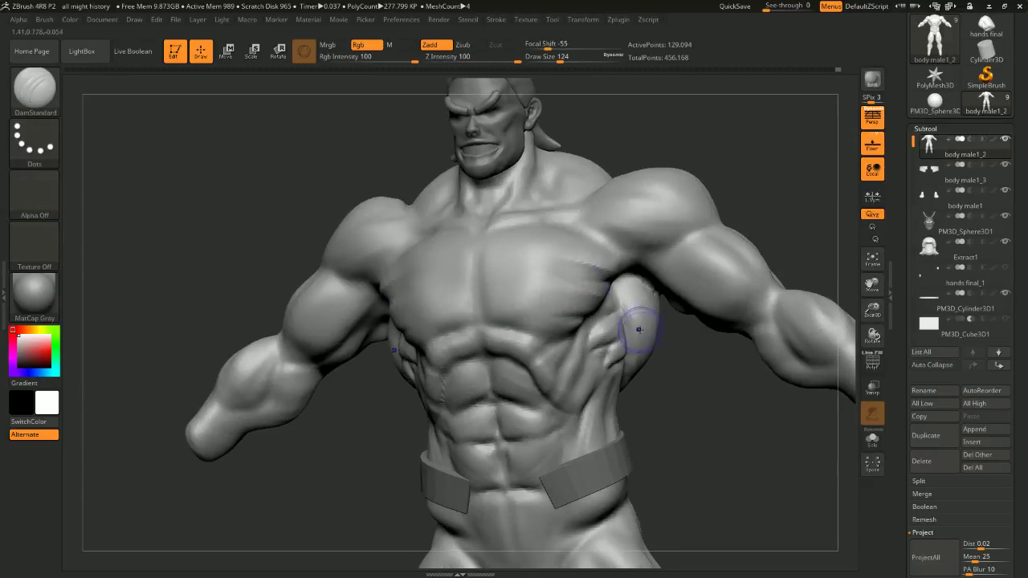
shift+drag(600, 279, 526, 275)
shift+drag(692, 389, 733, 400)
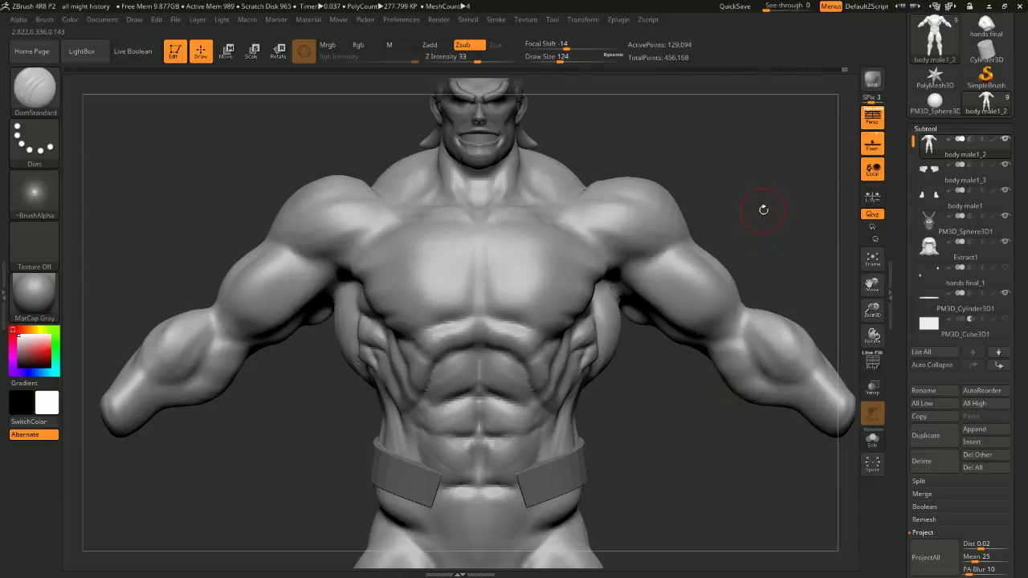
Carve the sternum groove down between the pectorals with DamStandard and soften it
drag(764, 210, 762, 245)
drag(480, 224, 479, 329)
mouse_move(479, 257)
shift+mouse_down()
mouse_move(478, 225)
mouse_move(476, 331)
shift+mouse_up()
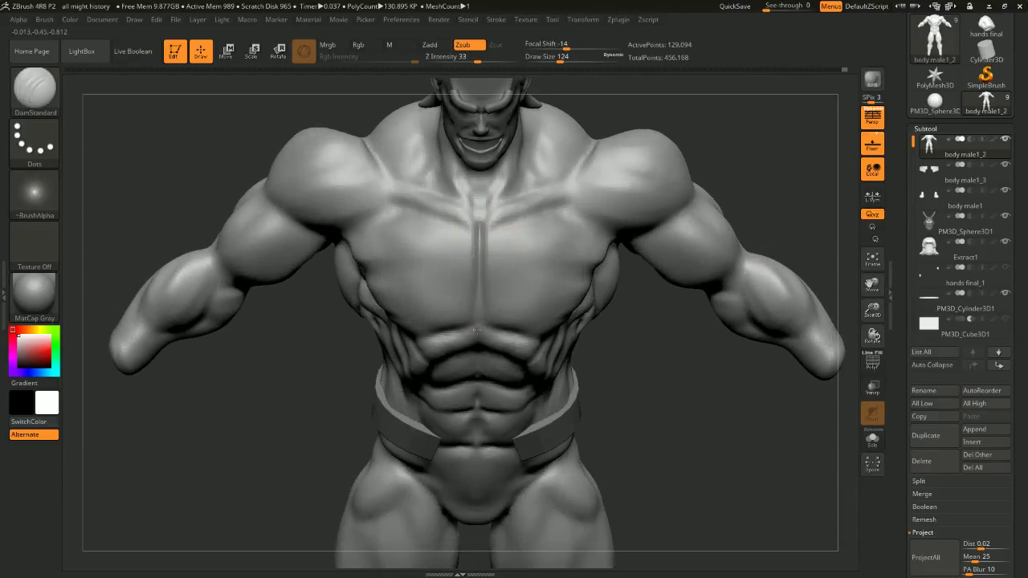
Deepen the sternum line to the bottom of the chest with DamStandard and review the chest from the front
drag(479, 242, 479, 327)
drag(683, 361, 641, 292)
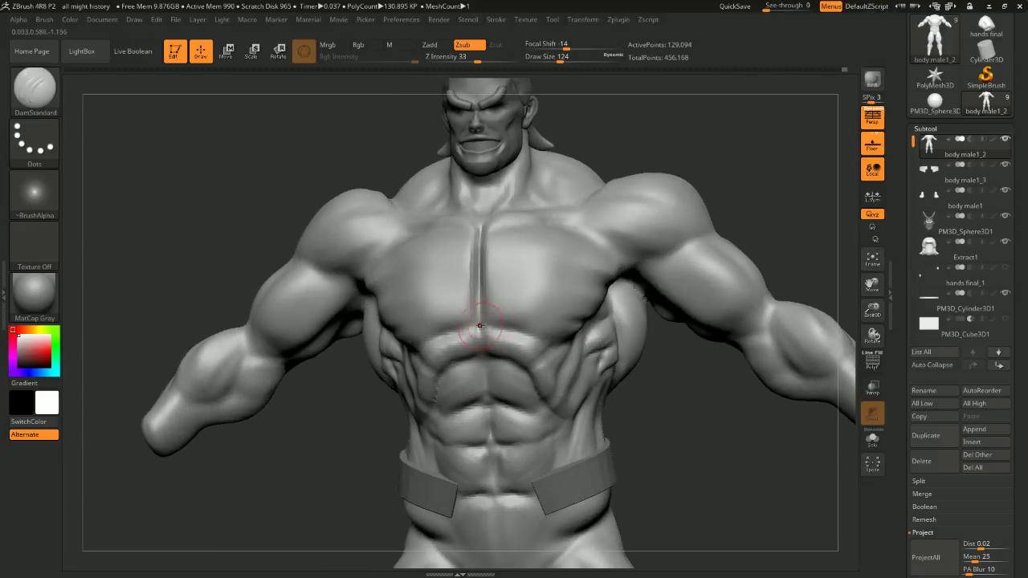
drag(479, 325, 550, 346)
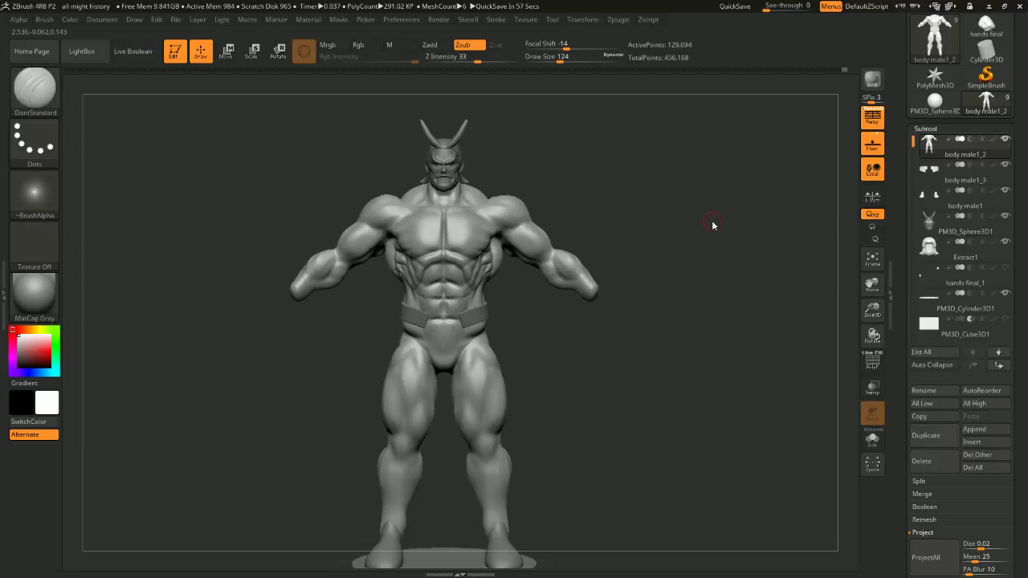
alt+drag(590, 229, 614, 234)
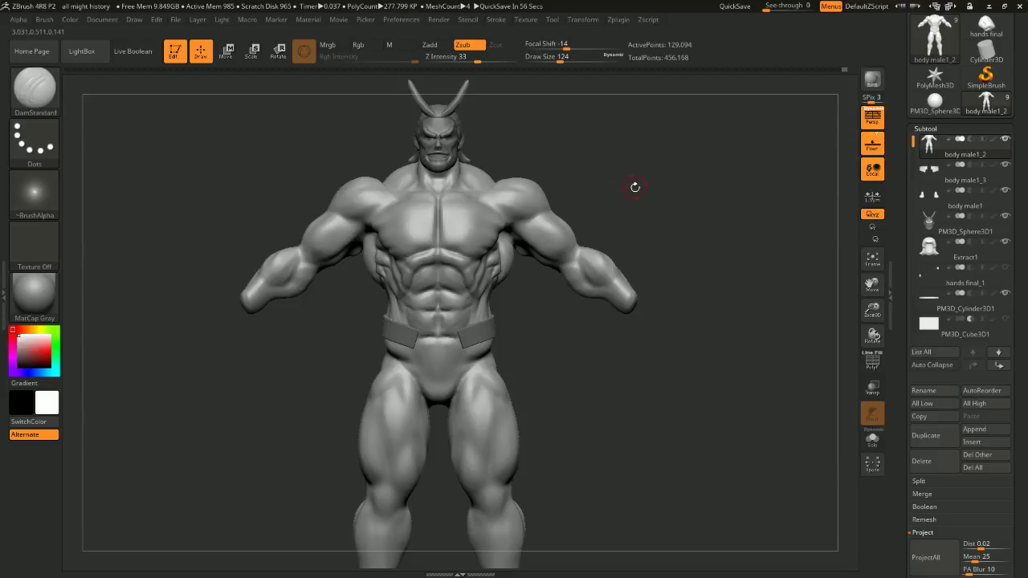
mouse_move(647, 190)
mouse_down()
mouse_move(647, 170)
mouse_move(718, 174)
mouse_move(635, 188)
mouse_up()
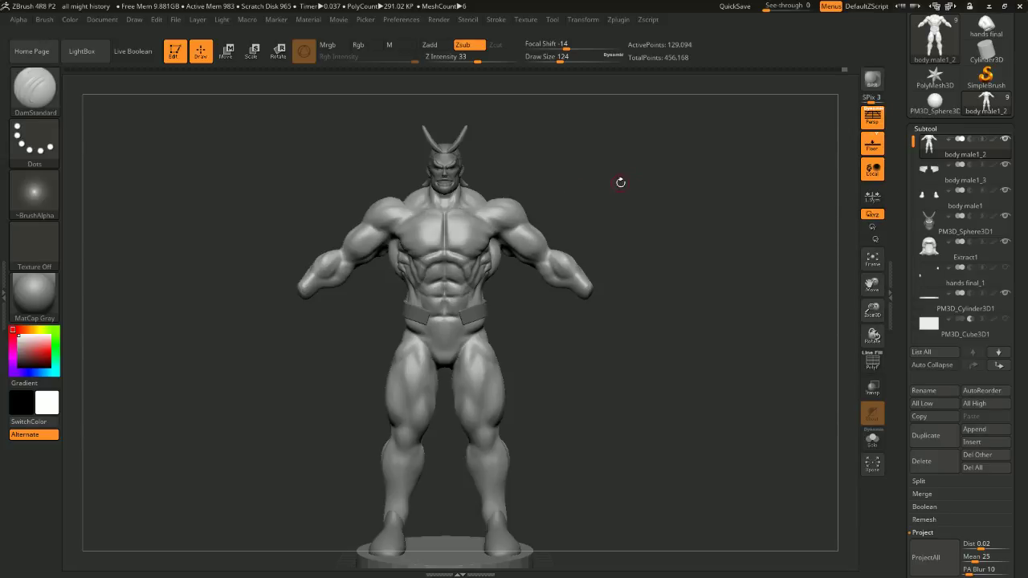
mouse_move(621, 182)
mouse_down()
mouse_move(654, 205)
mouse_move(597, 217)
mouse_move(608, 202)
mouse_move(734, 188)
mouse_move(677, 201)
mouse_move(690, 195)
mouse_move(698, 160)
mouse_move(700, 197)
mouse_move(653, 164)
mouse_move(634, 171)
mouse_move(657, 132)
mouse_move(645, 166)
mouse_move(708, 162)
mouse_move(698, 132)
mouse_up()
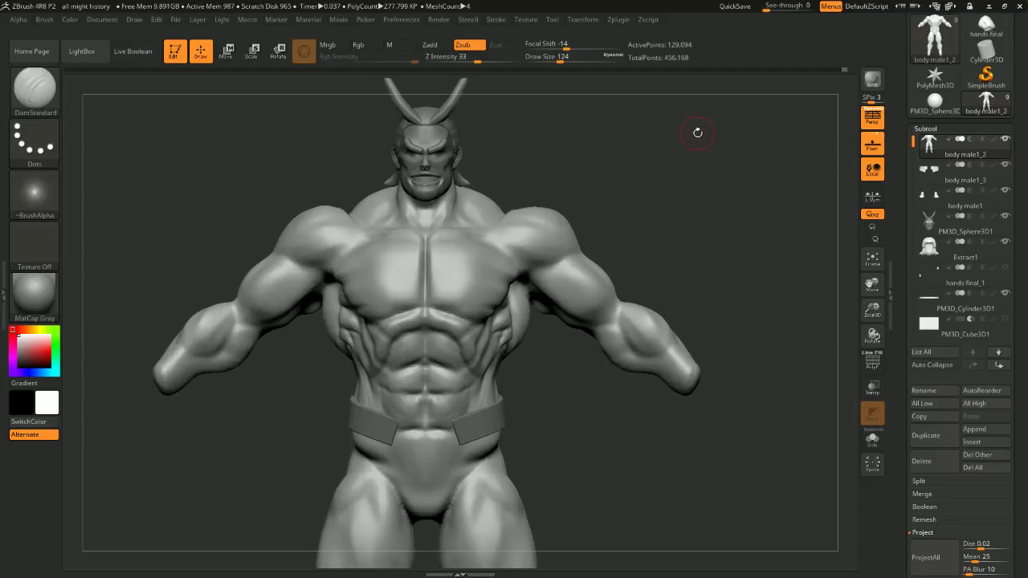
Set the DamStandard draw size to 167 and carve the muscle separations on the front and outer thighs
mouse_move(659, 167)
shift+mouse_down()
mouse_move(634, 180)
mouse_move(666, 161)
mouse_move(700, 214)
mouse_move(680, 137)
mouse_move(666, 191)
mouse_move(589, 180)
mouse_move(603, 225)
mouse_move(576, 236)
shift+mouse_up()
key(space)
drag(473, 241, 441, 333)
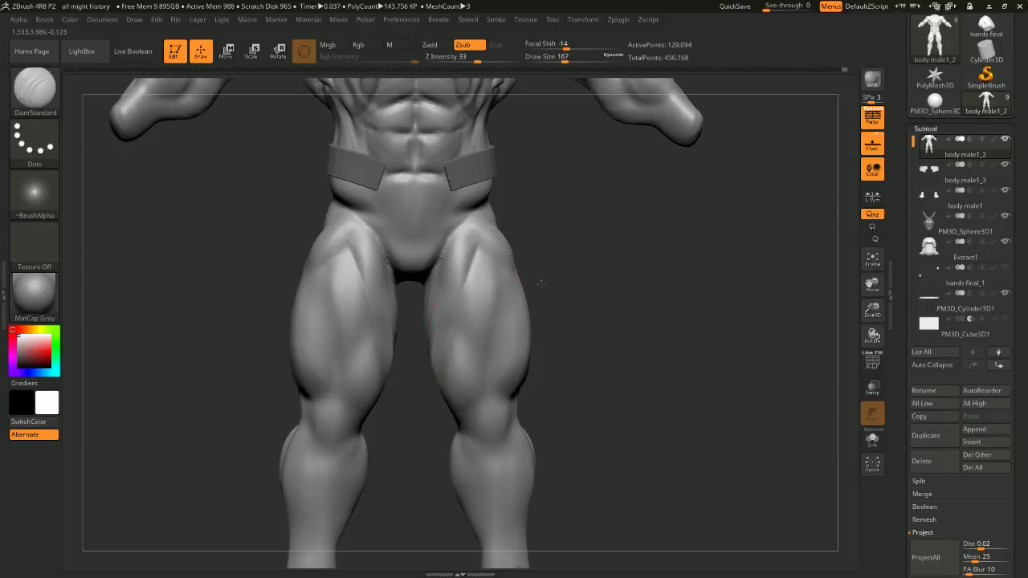
key(shift)
mouse_move(542, 284)
mouse_down()
mouse_move(568, 283)
mouse_move(609, 251)
mouse_move(482, 251)
mouse_up()
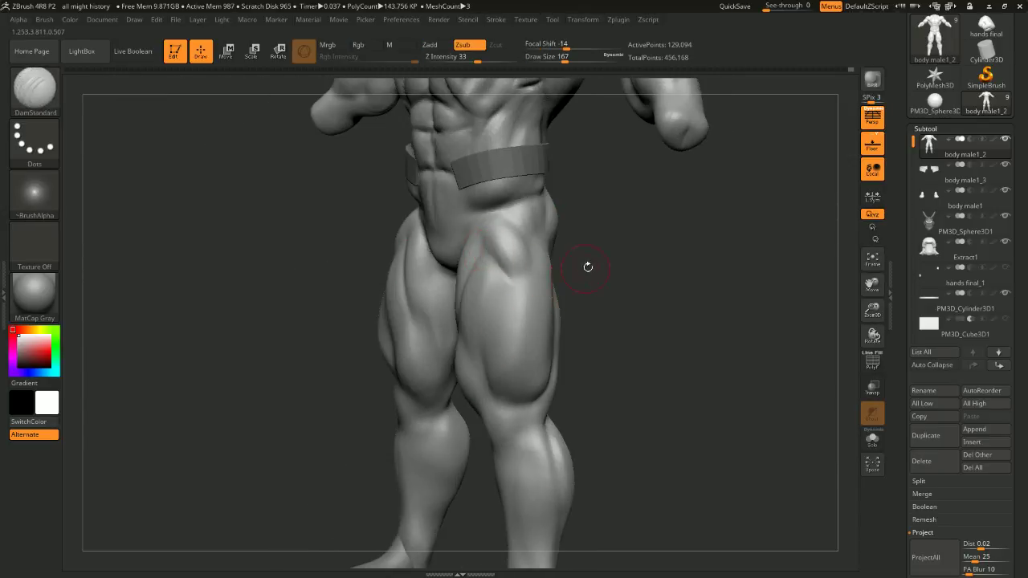
mouse_move(588, 267)
mouse_down()
mouse_move(597, 230)
mouse_move(554, 201)
mouse_move(666, 216)
mouse_move(629, 230)
mouse_up()
drag(544, 257, 551, 309)
mouse_move(760, 282)
mouse_down()
mouse_move(700, 206)
mouse_move(676, 206)
mouse_up()
mouse_move(583, 266)
mouse_down()
mouse_move(565, 257)
mouse_move(585, 267)
mouse_up()
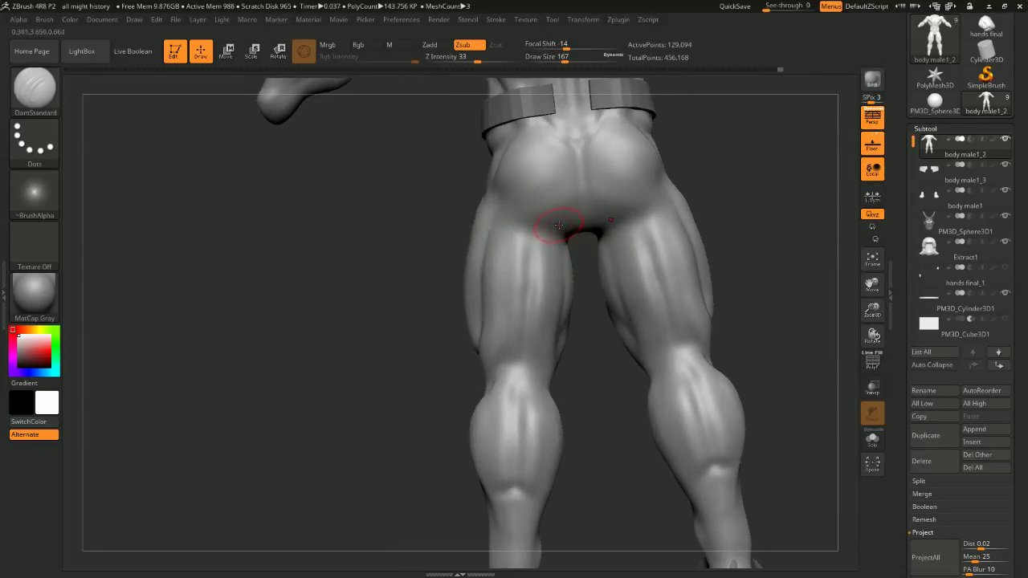
Carve the crease beneath the buttocks where they meet the backs of the thighs
drag(559, 226, 508, 229)
key(ctrl+z)
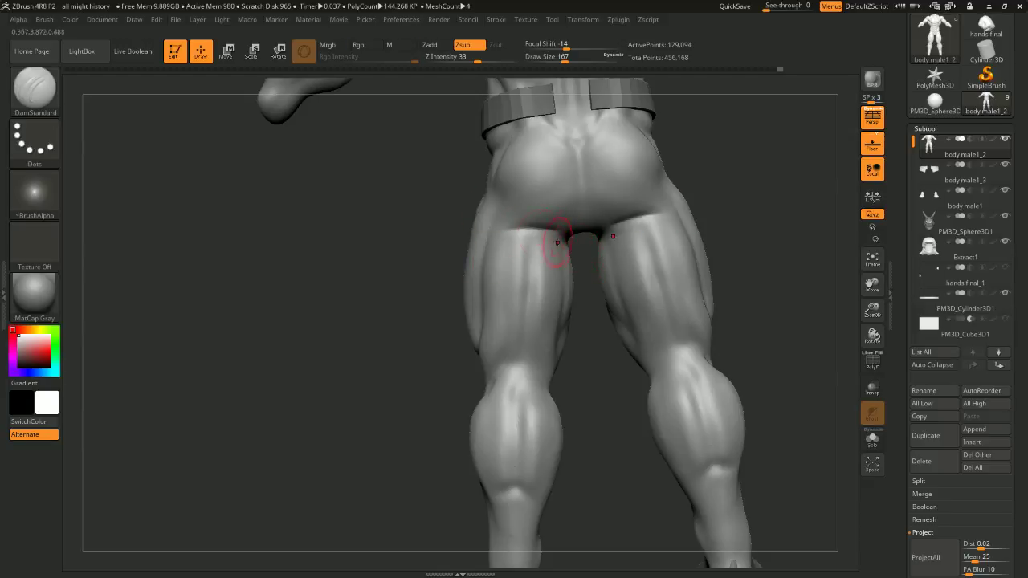
mouse_move(696, 230)
mouse_down()
mouse_move(742, 192)
mouse_move(781, 207)
mouse_move(697, 218)
mouse_move(692, 230)
mouse_move(744, 202)
mouse_move(636, 246)
mouse_move(659, 310)
mouse_up()
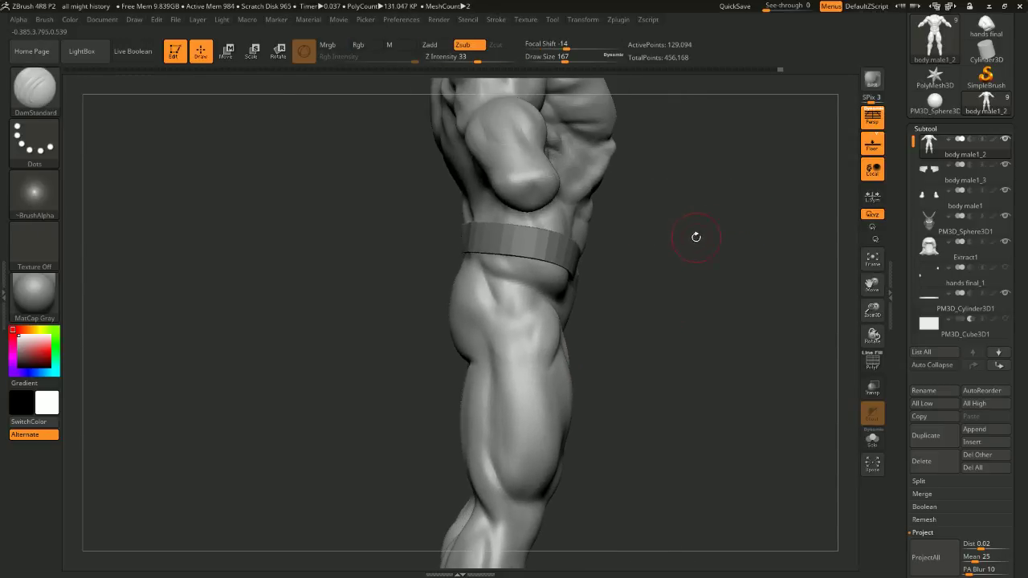
mouse_move(696, 237)
mouse_down()
mouse_move(677, 222)
mouse_move(654, 298)
mouse_move(689, 184)
mouse_move(796, 145)
mouse_move(670, 225)
mouse_move(652, 172)
mouse_move(568, 351)
mouse_move(489, 239)
mouse_move(477, 270)
mouse_up()
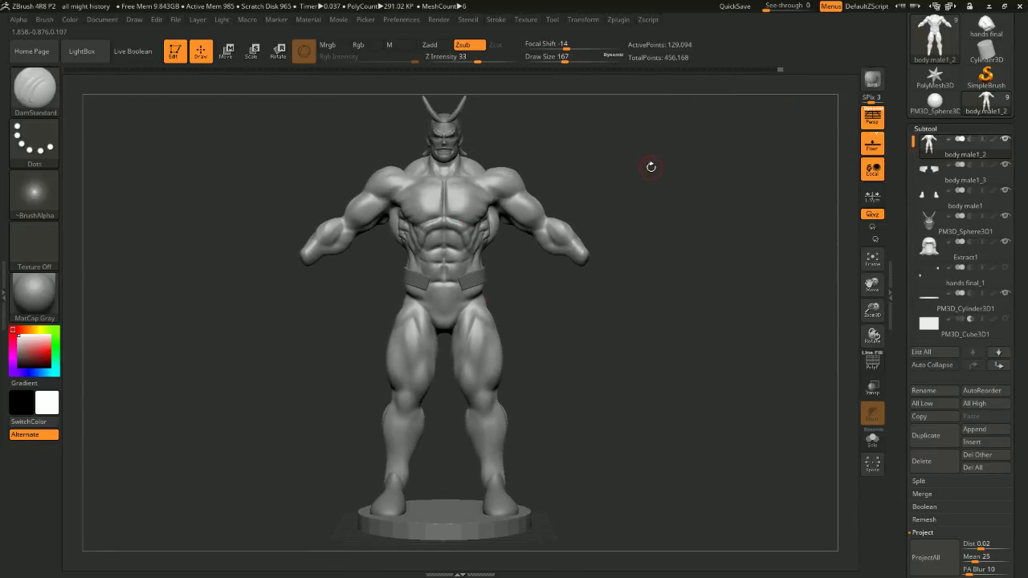
mouse_move(651, 166)
mouse_down()
mouse_move(627, 168)
mouse_move(646, 168)
mouse_up()
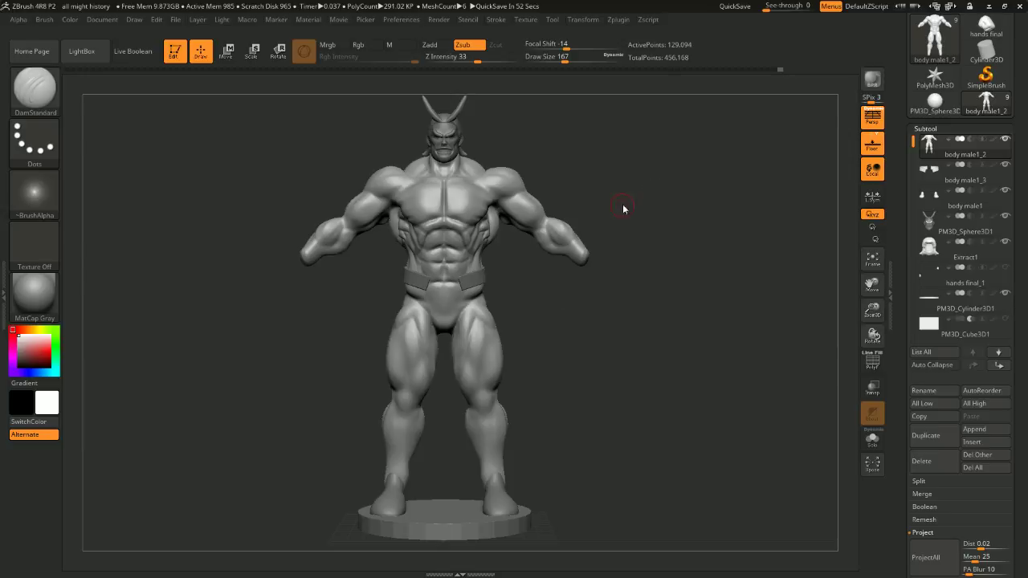
drag(623, 208, 558, 251)
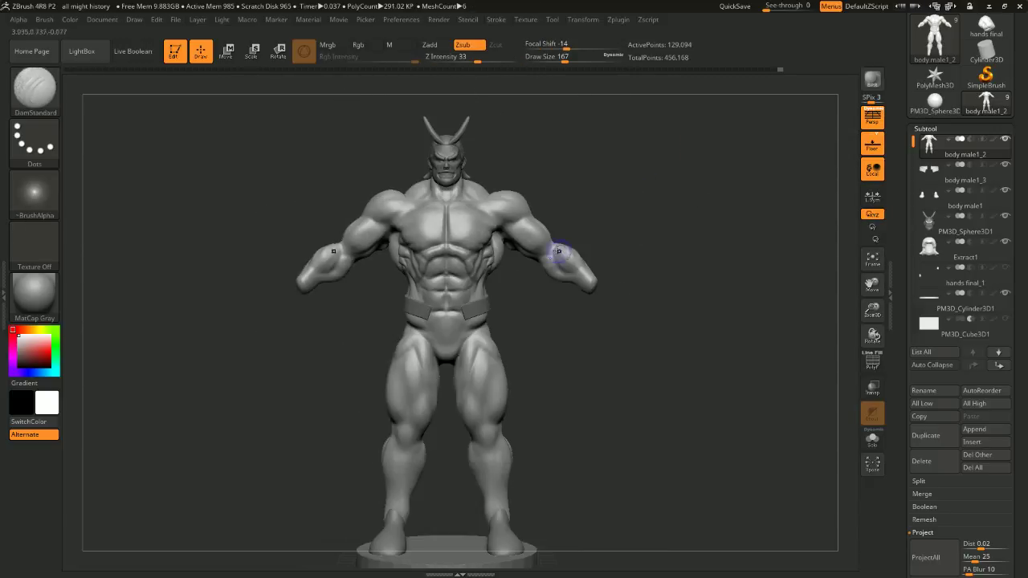
Adjust the chest profile with the Move brush at draw size 182 and smooth the outer pectoral
mouse_move(645, 223)
mouse_down()
mouse_move(594, 230)
mouse_move(675, 228)
mouse_move(649, 207)
mouse_move(704, 177)
mouse_move(707, 250)
mouse_up()
click(225, 55)
click(199, 56)
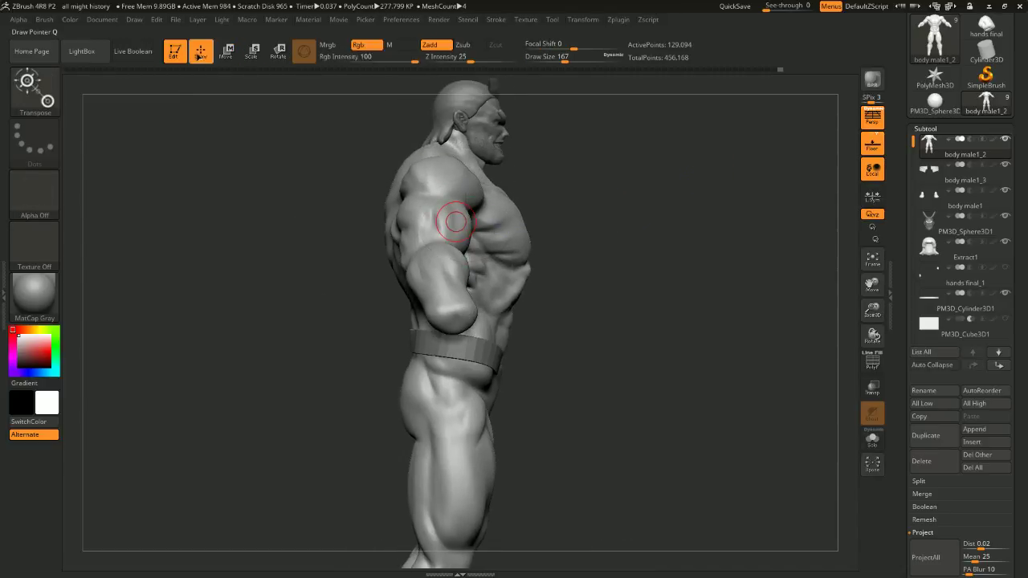
key(b)
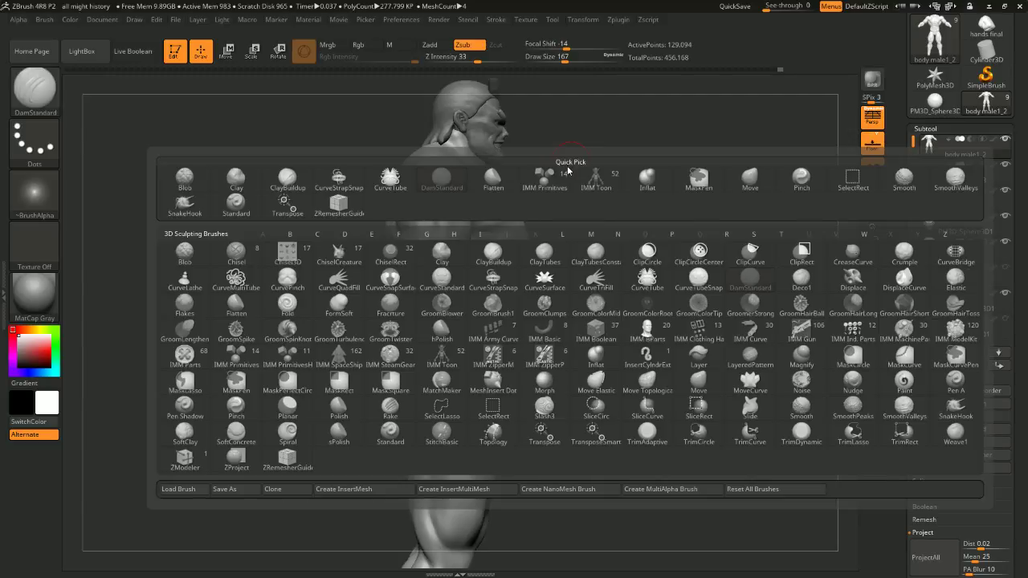
key(m)
key(v)
key(space)
mouse_move(573, 165)
mouse_down()
mouse_move(611, 167)
mouse_move(601, 167)
mouse_up()
key(space)
drag(602, 167, 558, 175)
key(space)
drag(515, 206, 499, 205)
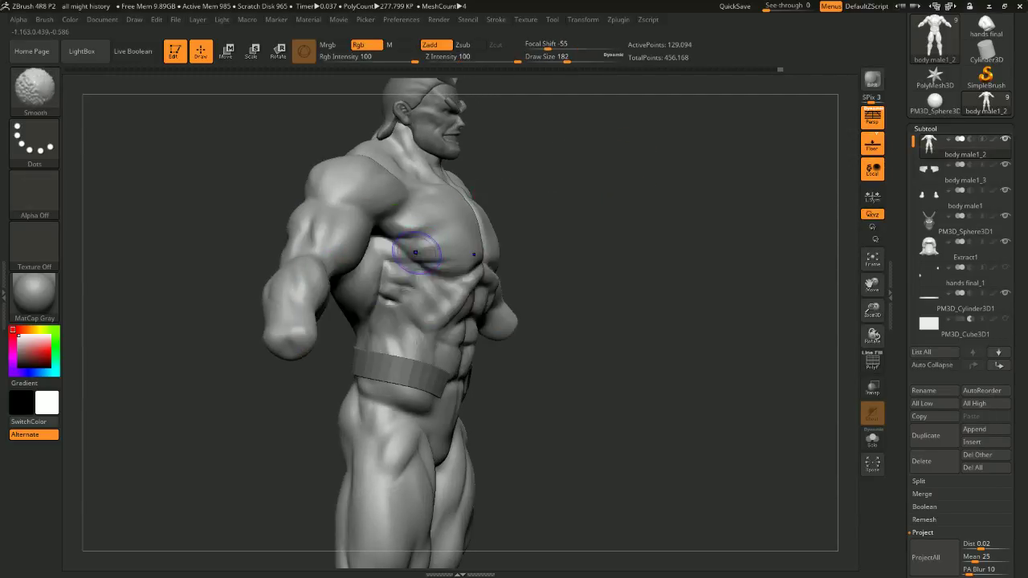
shift+drag(413, 249, 424, 251)
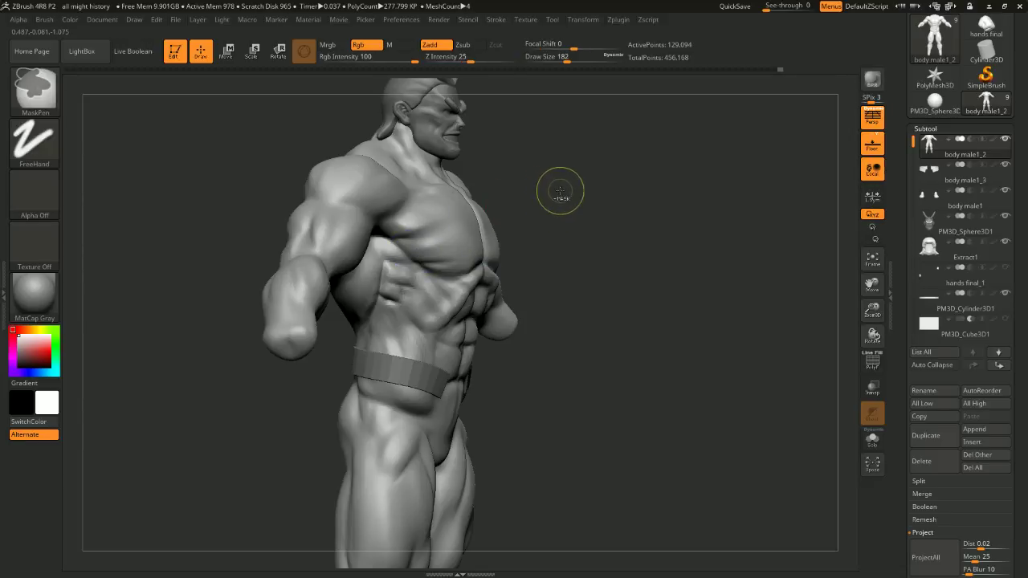
shift+drag(544, 206, 562, 188)
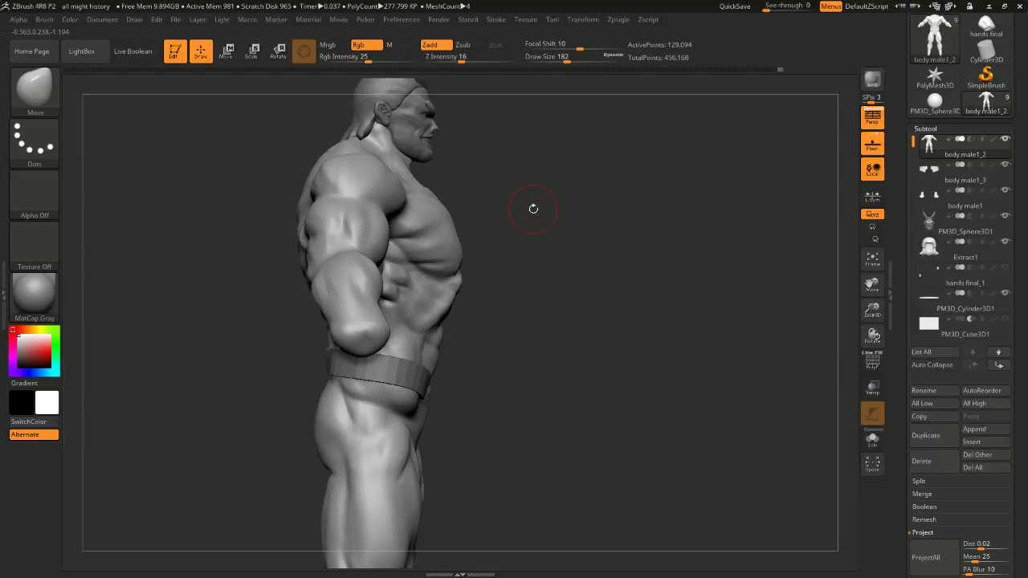
Select the ClayBuildup brush and set its draw size to 108 for work on the side of the chest
key(b)
key(c)
key(b)
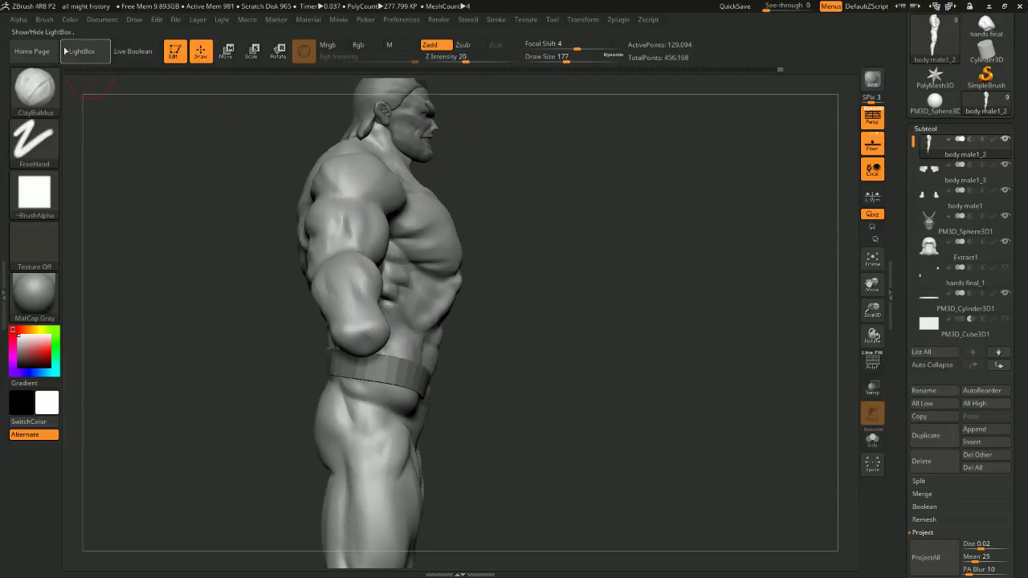
click(18, 20)
click(44, 19)
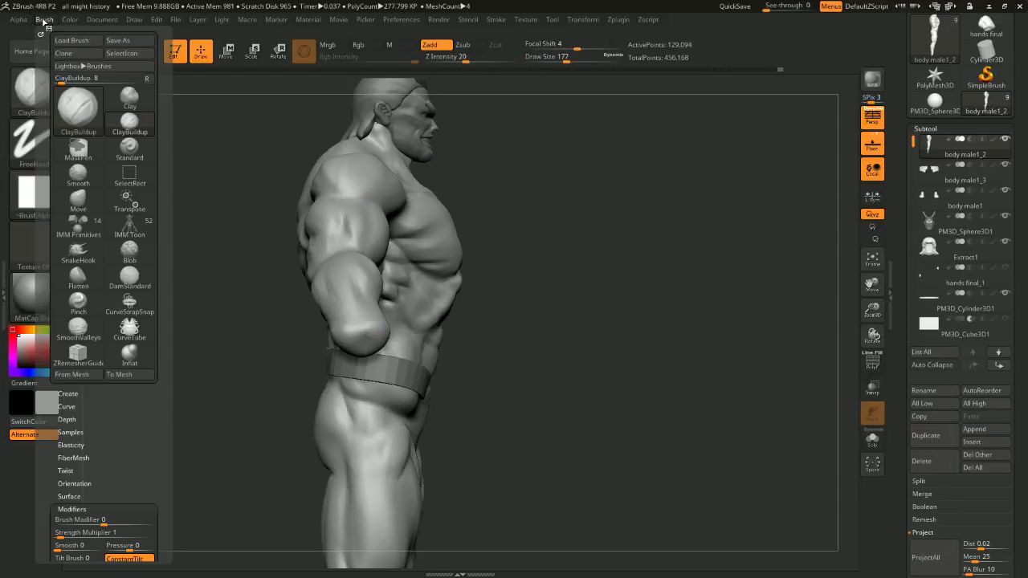
drag(118, 457, 119, 400)
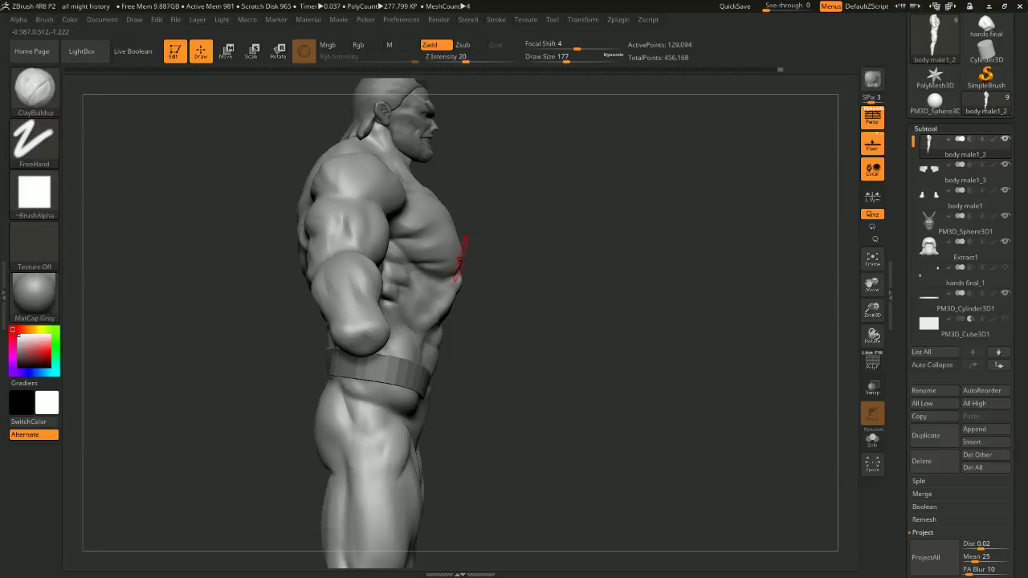
mouse_move(518, 224)
mouse_down()
mouse_move(585, 208)
mouse_move(574, 201)
mouse_up()
key(space)
key(space)
mouse_move(441, 241)
mouse_down()
mouse_move(521, 228)
mouse_move(434, 241)
mouse_up()
drag(536, 238, 523, 220)
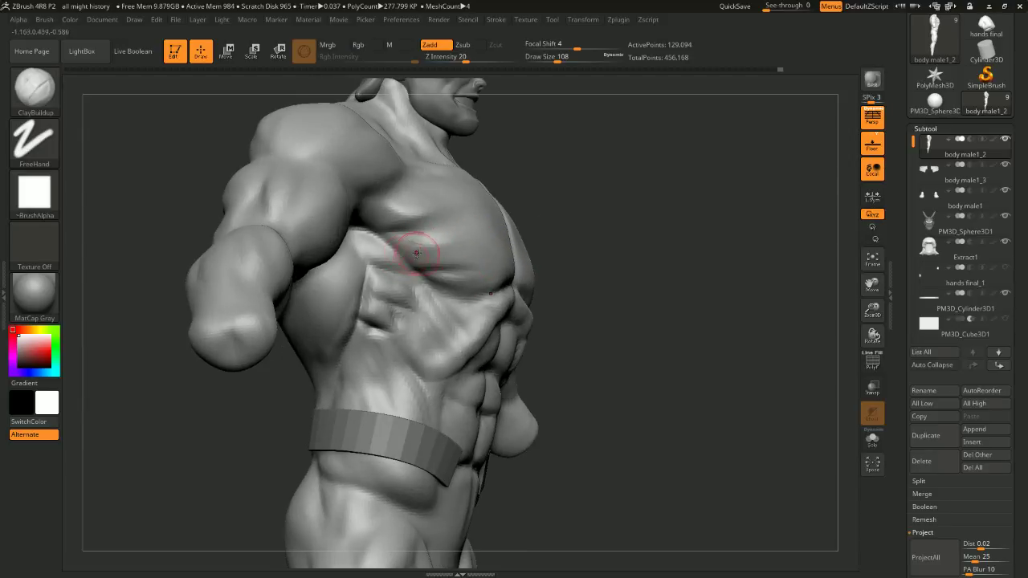
Add and smooth ClayBuildup strokes along the lower outer edge of the pectorals using draw sizes 51 and 68
key(space)
drag(424, 256, 412, 260)
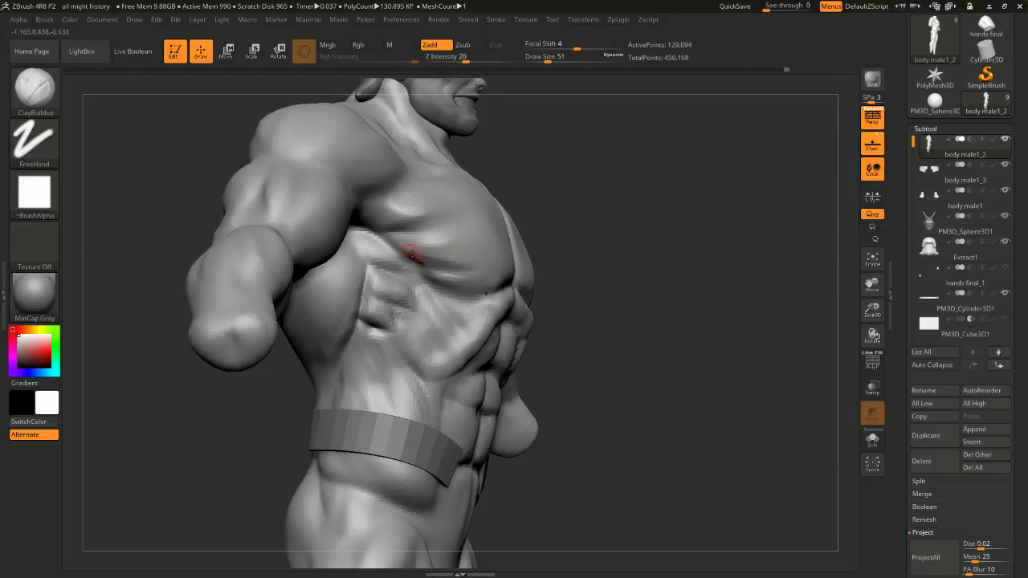
shift+drag(543, 239, 715, 225)
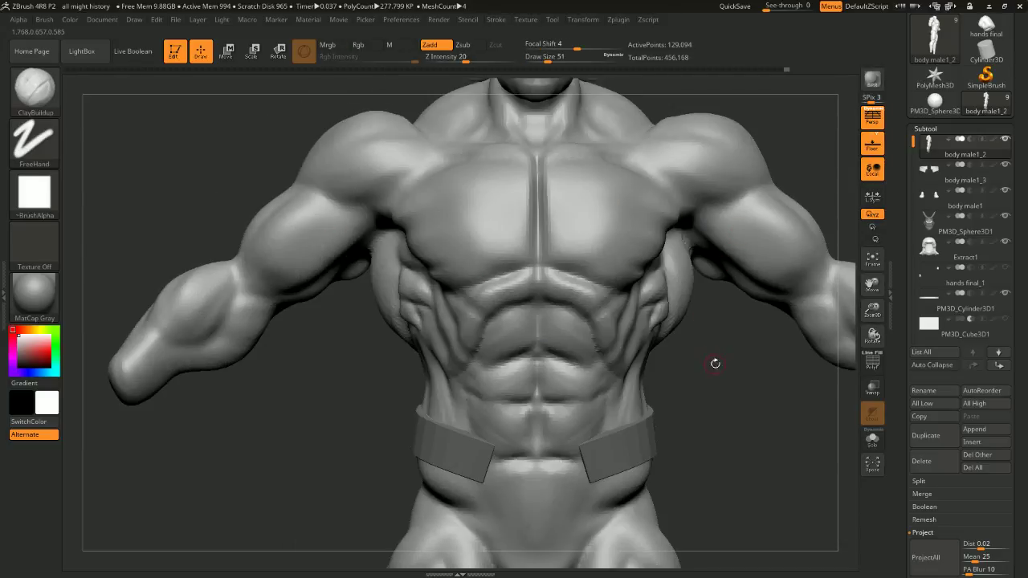
drag(716, 362, 696, 281)
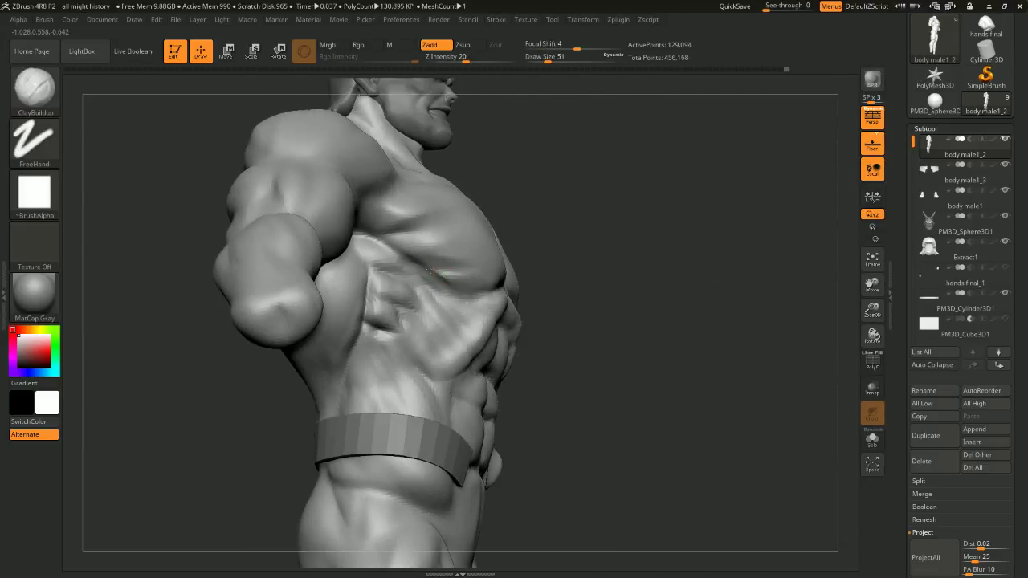
shift+drag(495, 294, 582, 252)
mouse_move(693, 367)
mouse_down()
mouse_move(727, 361)
mouse_move(693, 296)
mouse_move(746, 223)
mouse_move(723, 241)
mouse_move(671, 211)
mouse_up()
drag(735, 127, 819, 140)
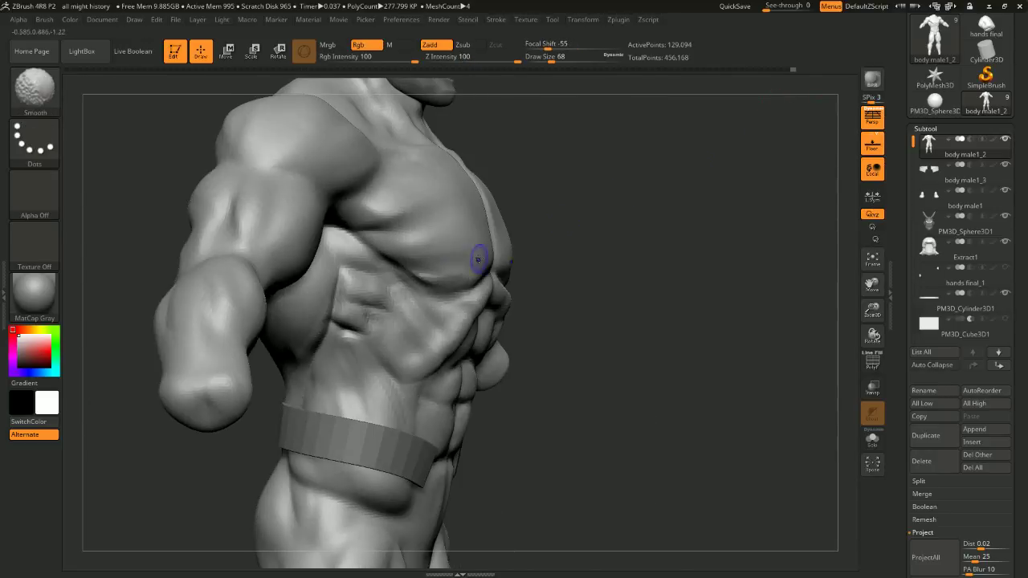
shift+drag(723, 233, 642, 229)
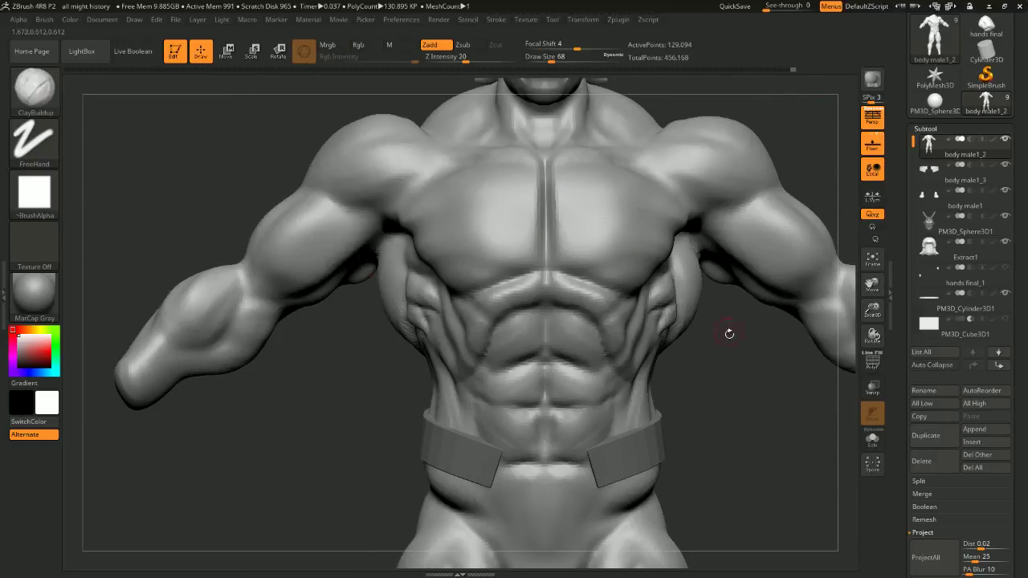
Sculpt muscle fibres across the upper and inner pectorals with ClayBuildup at draw size 128
drag(730, 335, 779, 341)
key(space)
mouse_move(651, 167)
mouse_down()
mouse_move(661, 161)
mouse_move(593, 170)
mouse_up()
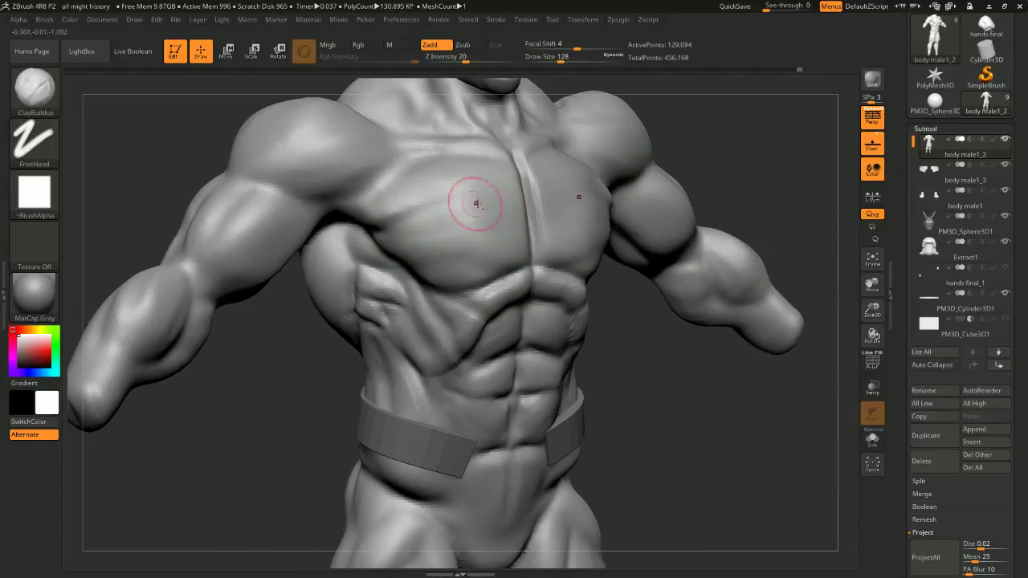
right_drag(558, 193, 497, 210)
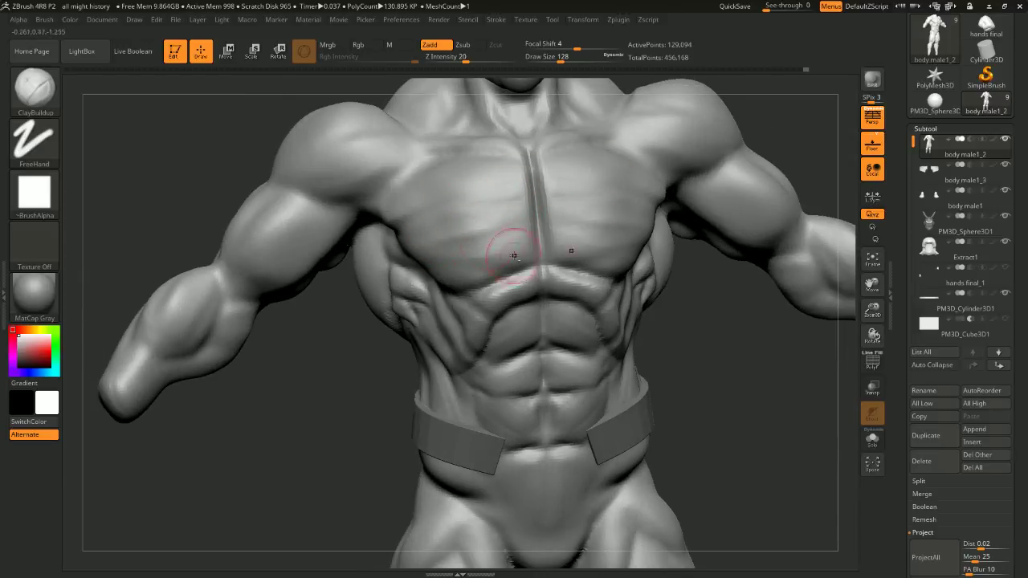
mouse_move(655, 229)
right_down()
mouse_move(723, 342)
mouse_move(813, 145)
mouse_move(712, 159)
mouse_move(803, 161)
right_up()
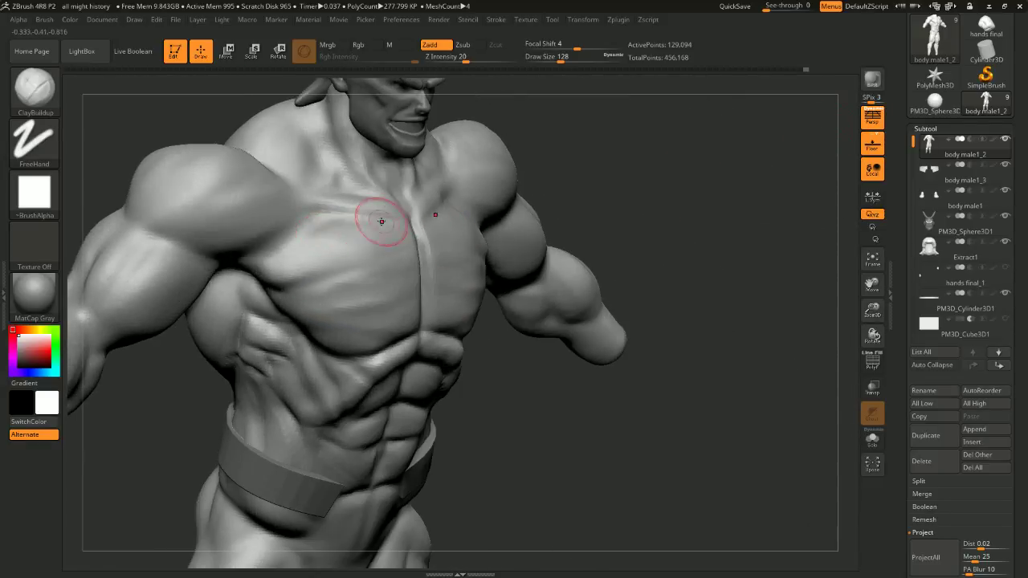
mouse_move(378, 218)
right_down()
mouse_move(689, 108)
mouse_move(615, 210)
mouse_move(583, 172)
mouse_move(547, 215)
right_up()
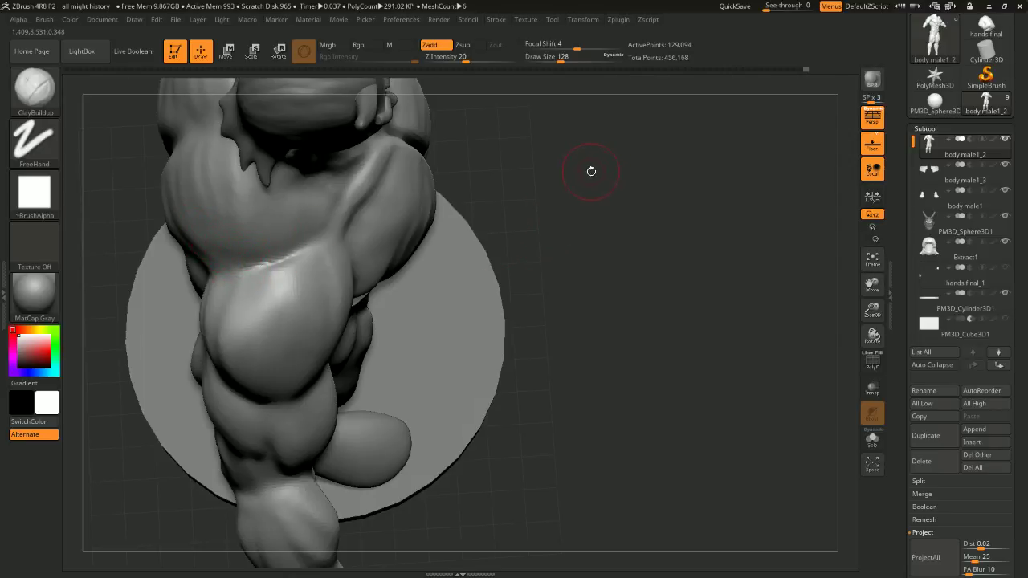
Select the Move brush at draw size 331 and adjust the shoulder form from the side and back
key(b)
key(m)
key(v)
key(space)
drag(587, 188, 607, 189)
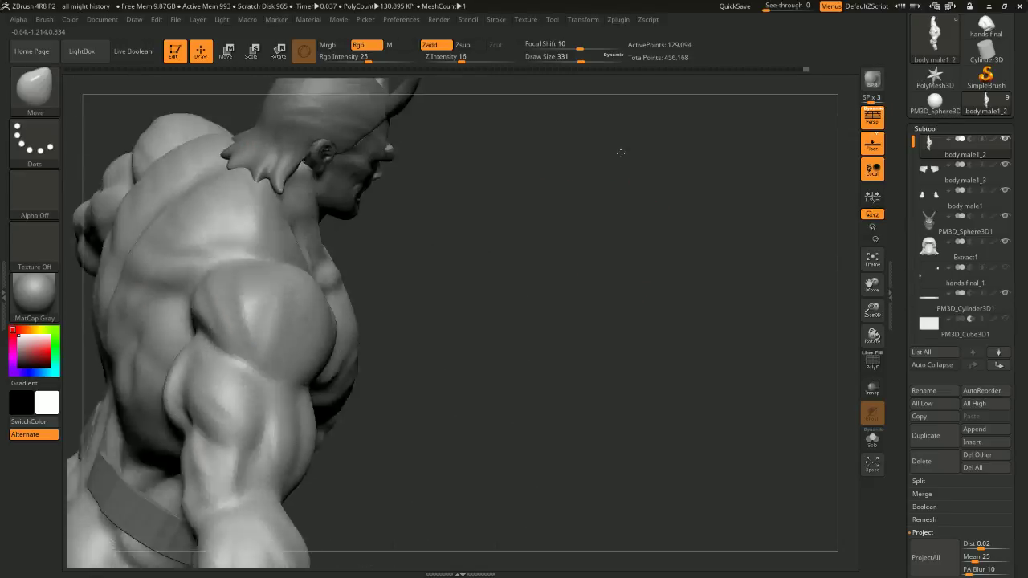
drag(621, 153, 704, 184)
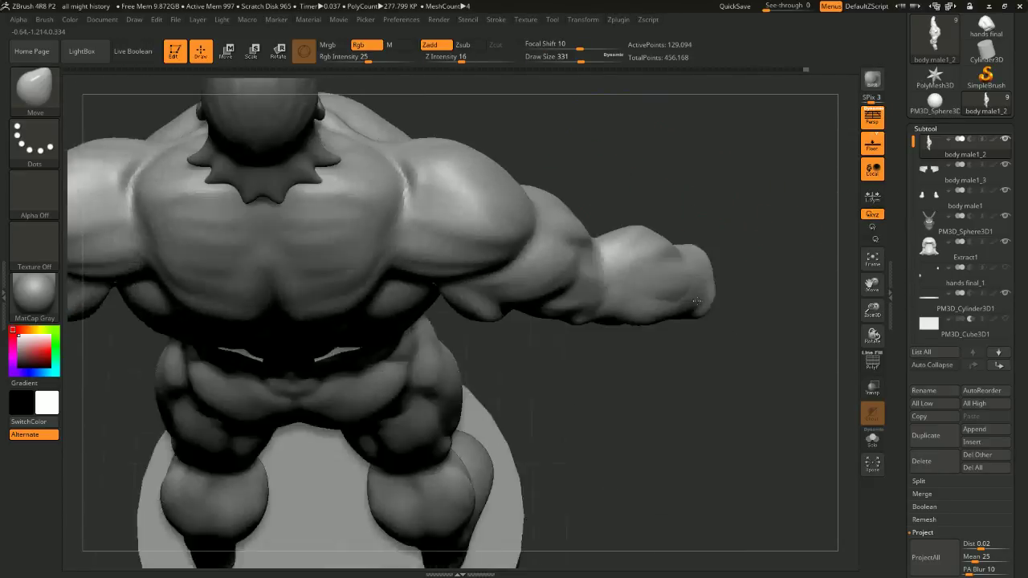
drag(698, 302, 695, 376)
Refine the shoulder and upper back contours with the Move brush at draw size 239
key(space)
drag(411, 181, 438, 187)
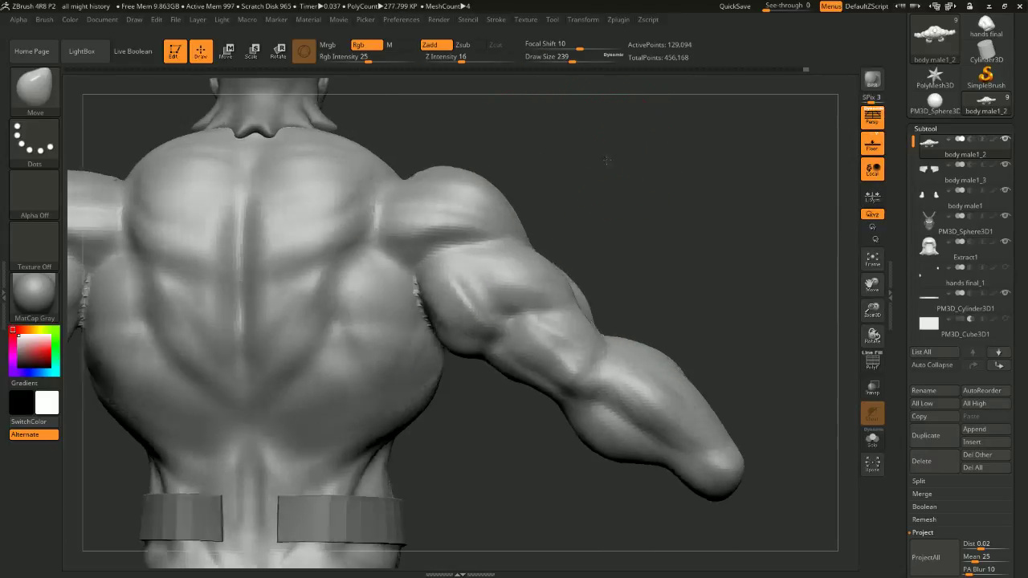
shift+drag(606, 160, 386, 173)
drag(751, 144, 759, 301)
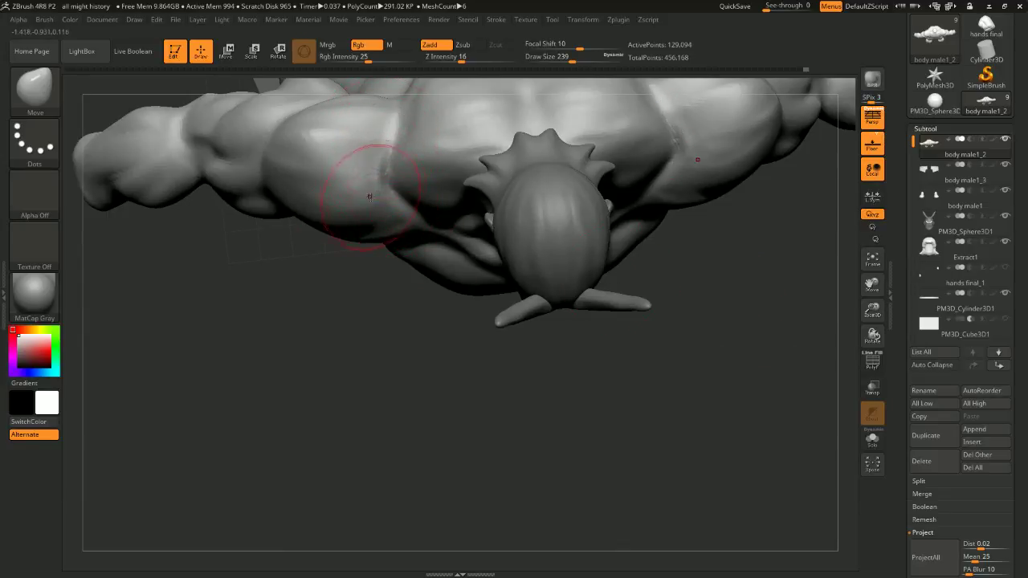
shift+drag(700, 356, 683, 263)
drag(316, 491, 314, 466)
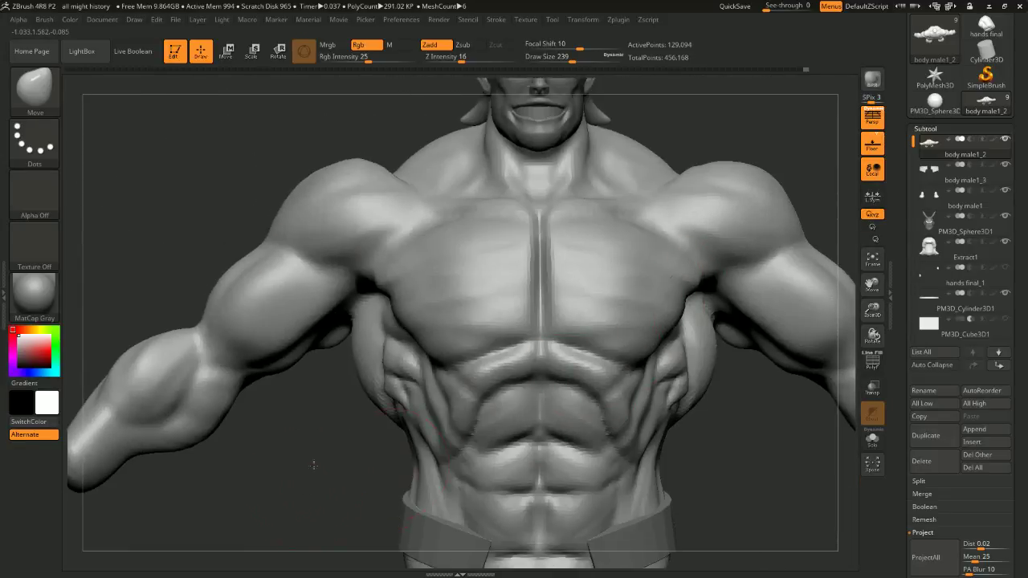
Save the project, and save it a second time
key(f)
drag(619, 255, 603, 337)
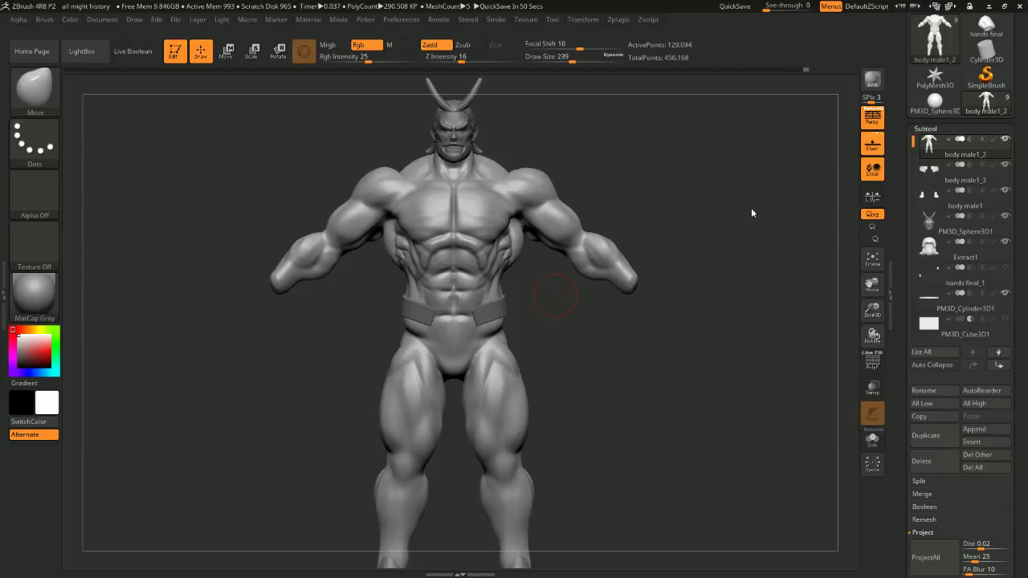
click(175, 20)
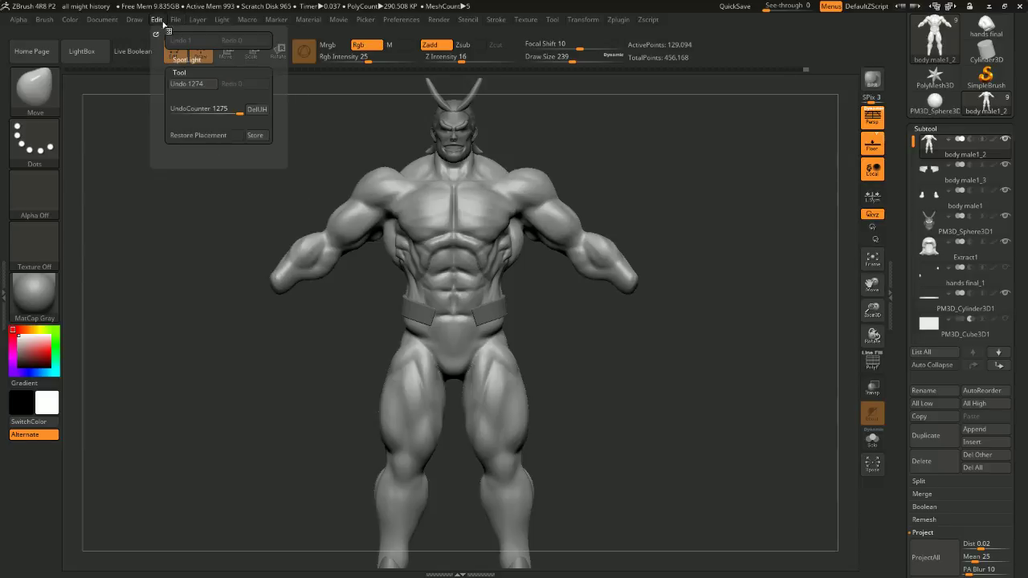
mouse_move(145, 20)
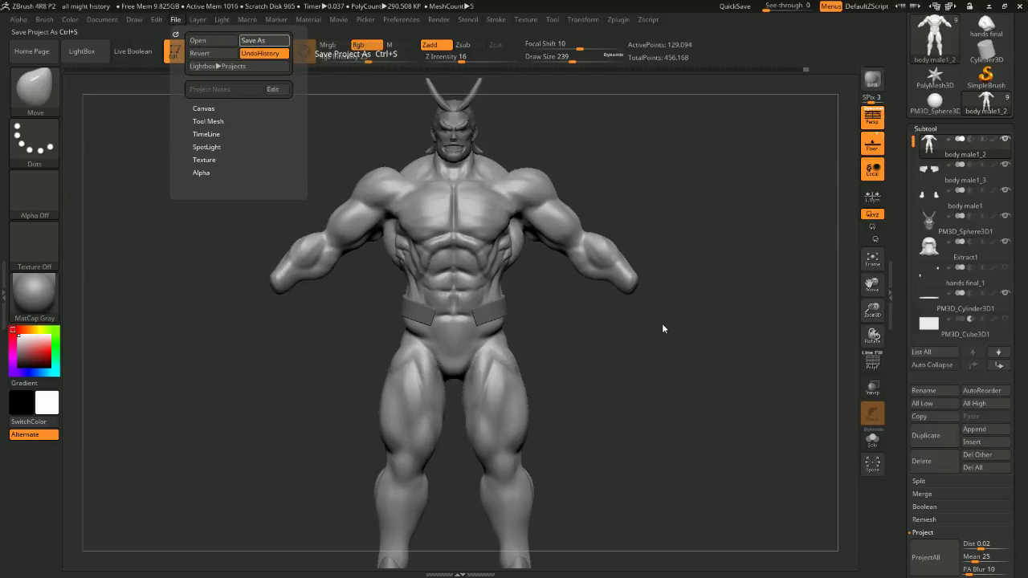
key(ctrl+s)
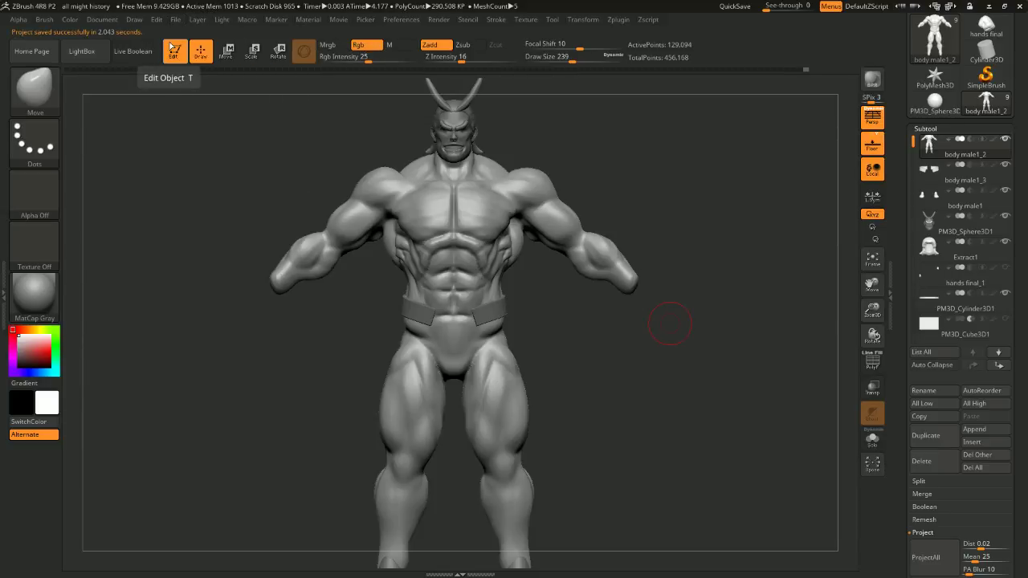
click(175, 19)
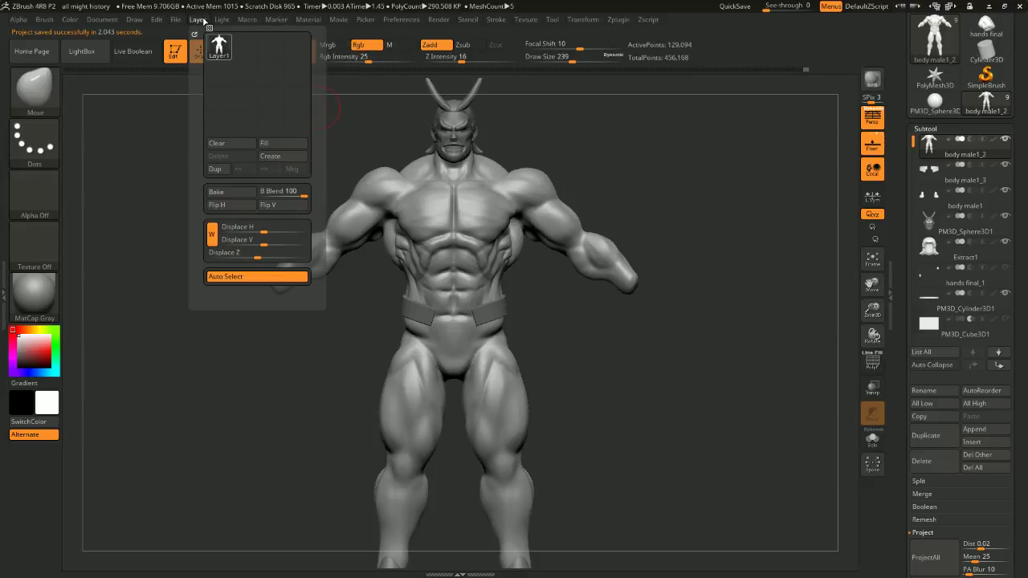
mouse_move(180, 24)
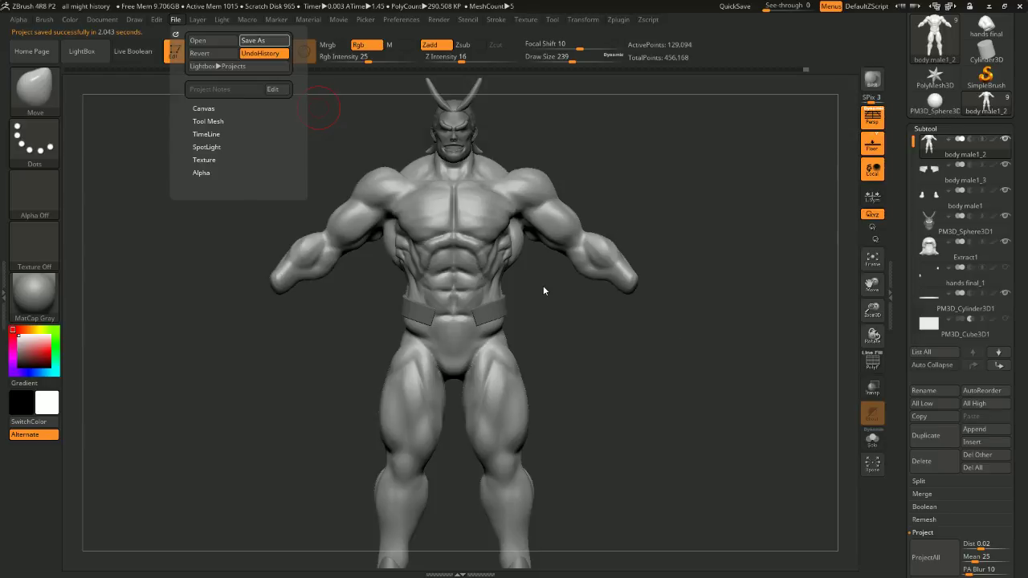
key(ctrl+s)
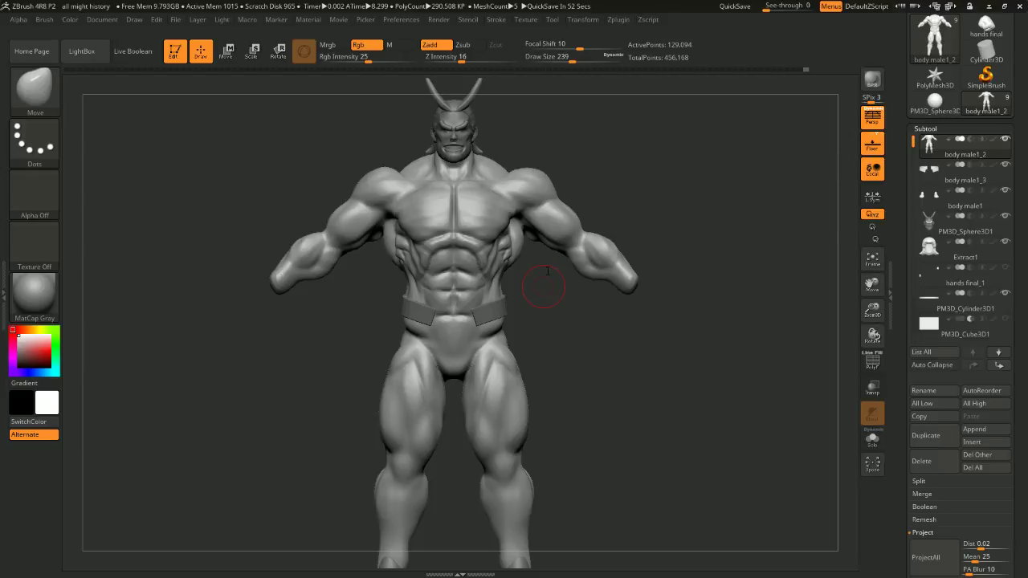
Adjust the chest and upper abdomen profile in side view with the Move brush at draw size 484
key(f)
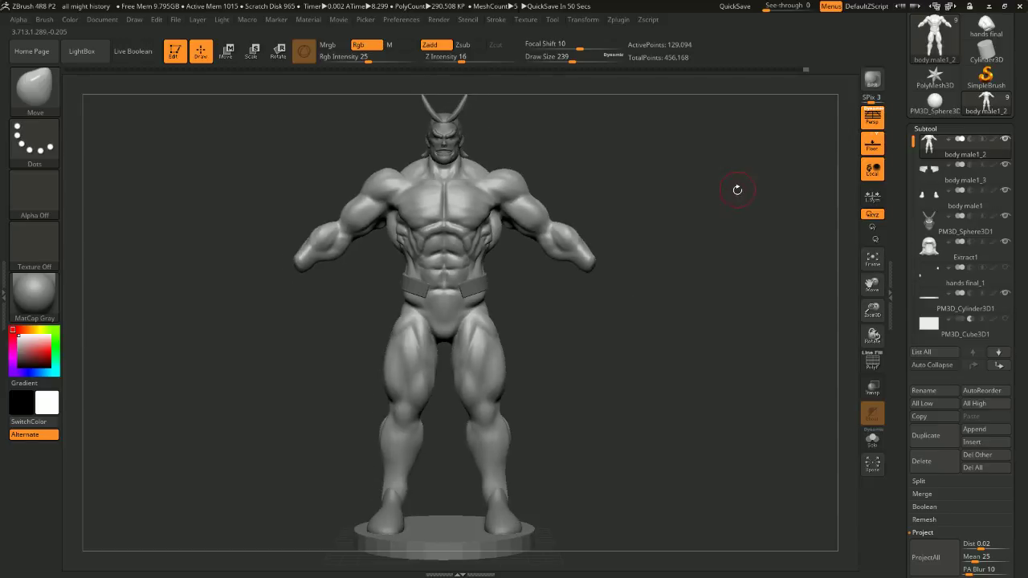
drag(734, 211, 723, 241)
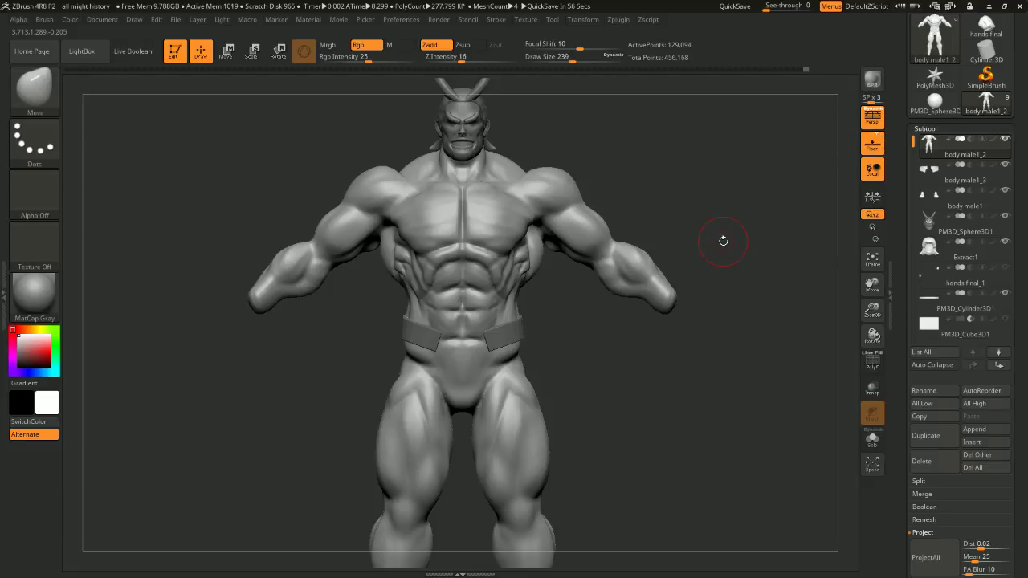
drag(731, 202, 664, 239)
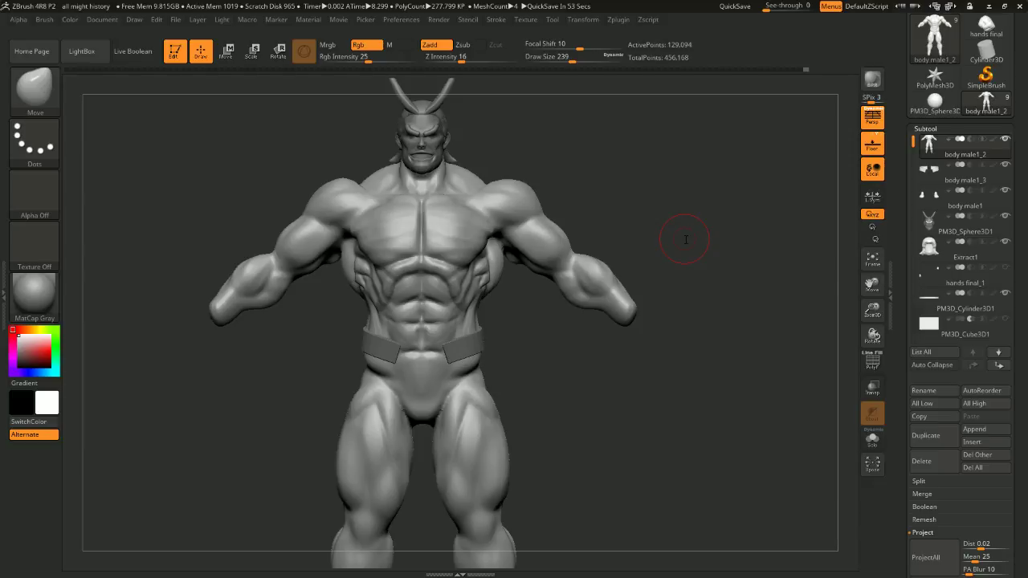
mouse_move(666, 261)
alt+mouse_down()
mouse_move(714, 230)
mouse_move(688, 246)
mouse_move(727, 251)
mouse_move(668, 282)
mouse_move(680, 270)
alt+mouse_up()
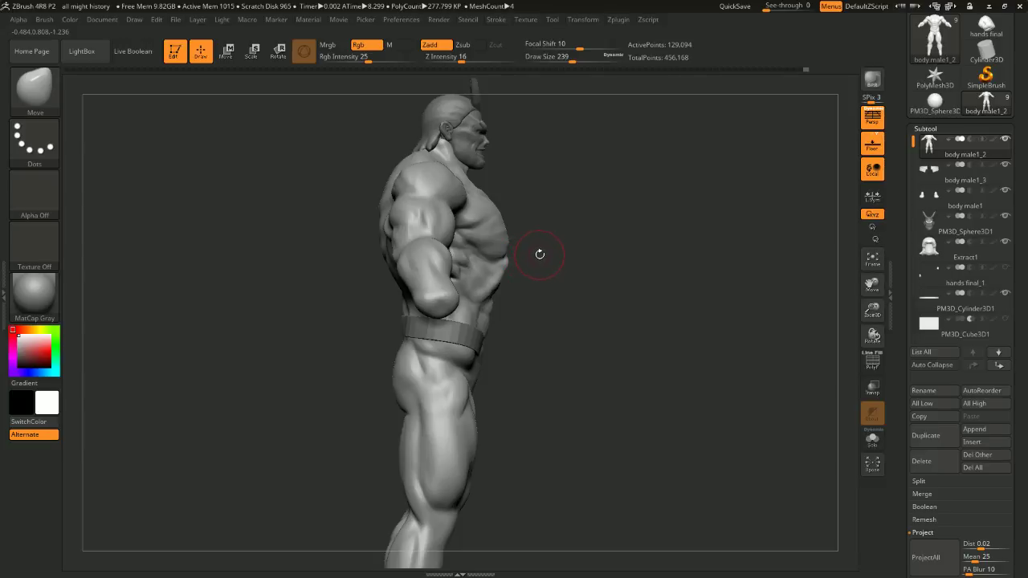
key(space)
drag(540, 254, 569, 252)
key(b)
key(m)
key(v)
key(space)
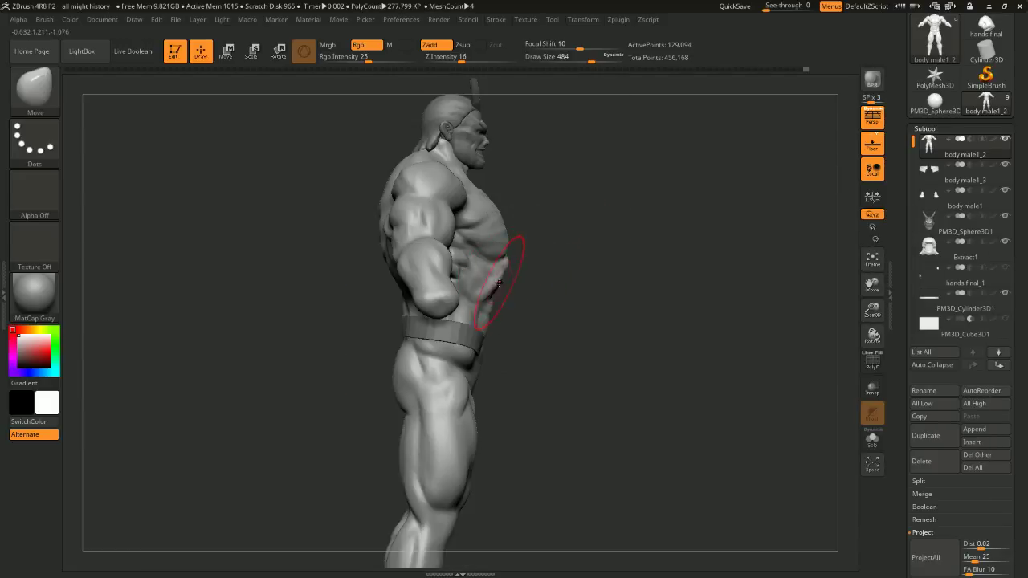
drag(499, 283, 494, 288)
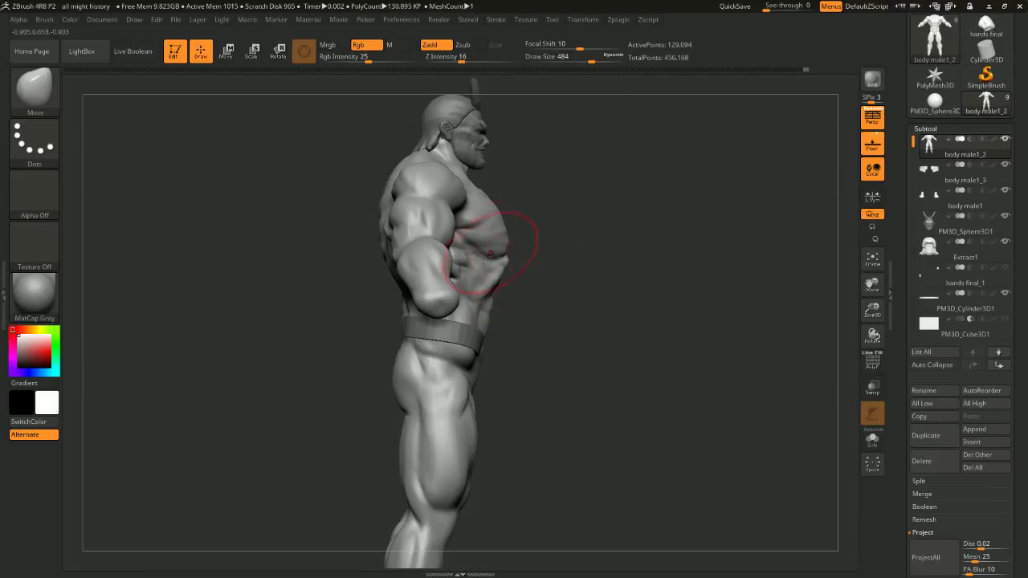
drag(495, 215, 494, 252)
Redo the last Move brush change to the torso and check the chest from the side and front
shift+drag(566, 214, 388, 303)
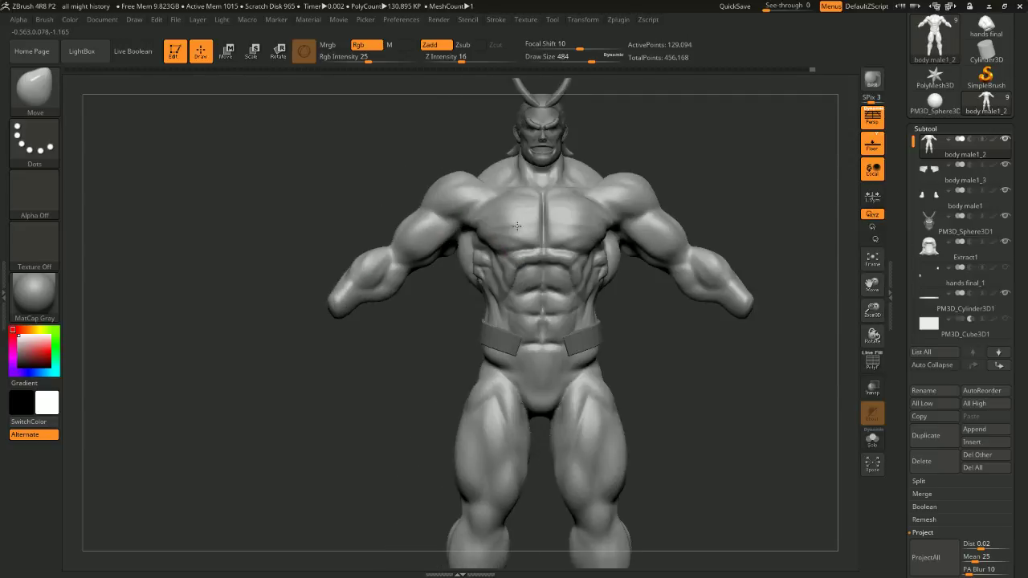
mouse_move(392, 343)
alt+mouse_down()
mouse_move(356, 347)
mouse_move(402, 390)
alt+mouse_up()
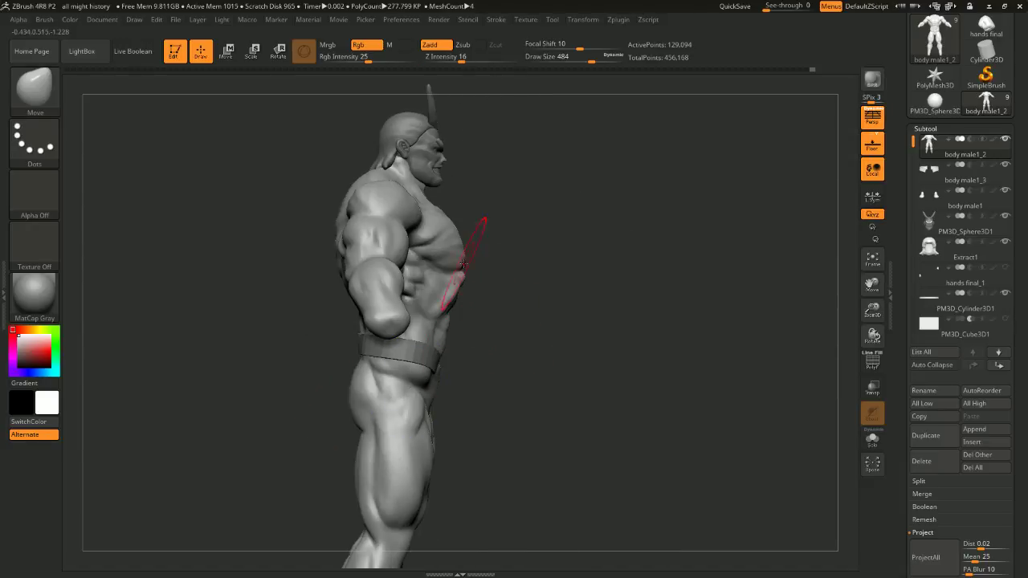
key(ctrl)
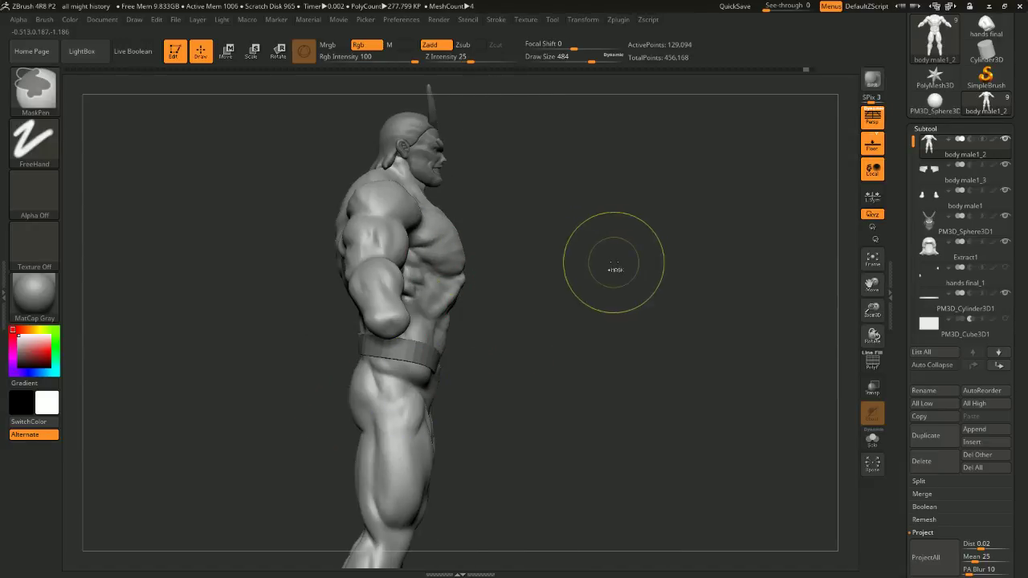
key(ctrl+shift+z)
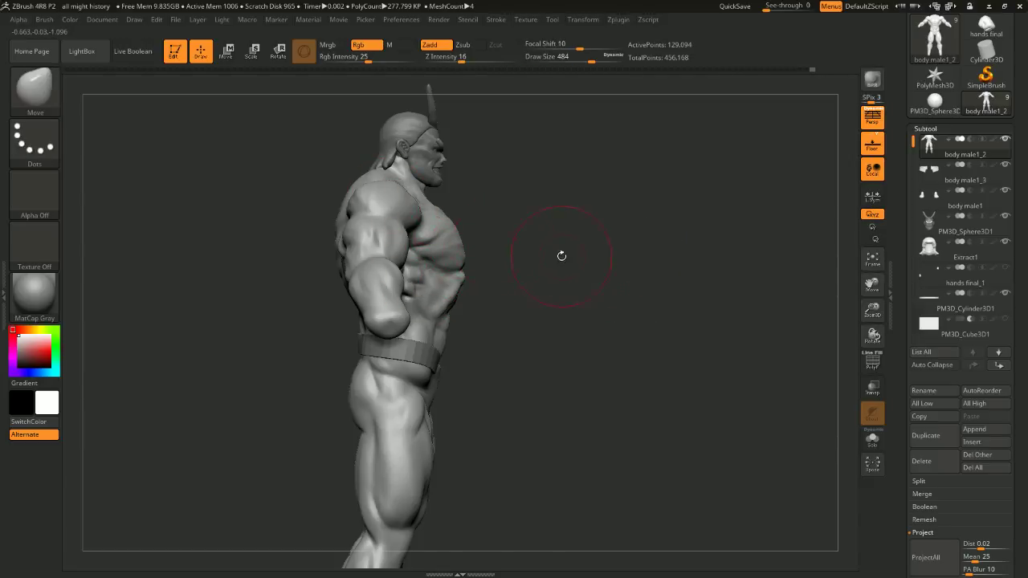
shift+drag(558, 252, 410, 219)
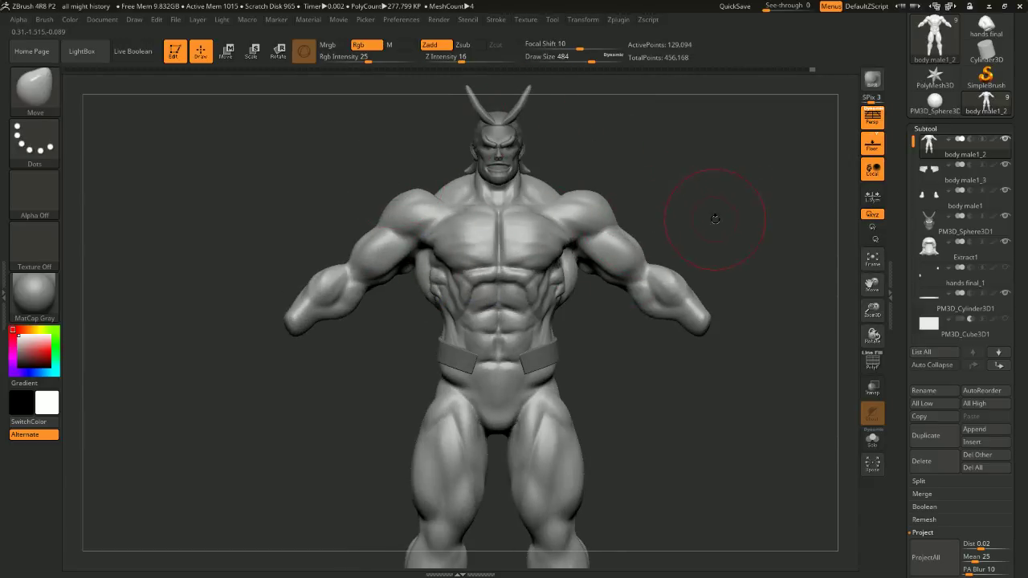
Adjust the lat contours below the armpits with the Move brush at draw size 386
mouse_move(712, 211)
shift+mouse_down()
mouse_move(757, 216)
mouse_move(710, 218)
mouse_move(699, 195)
mouse_move(721, 237)
mouse_move(740, 248)
shift+mouse_up()
key(space)
drag(383, 351, 399, 332)
key(space)
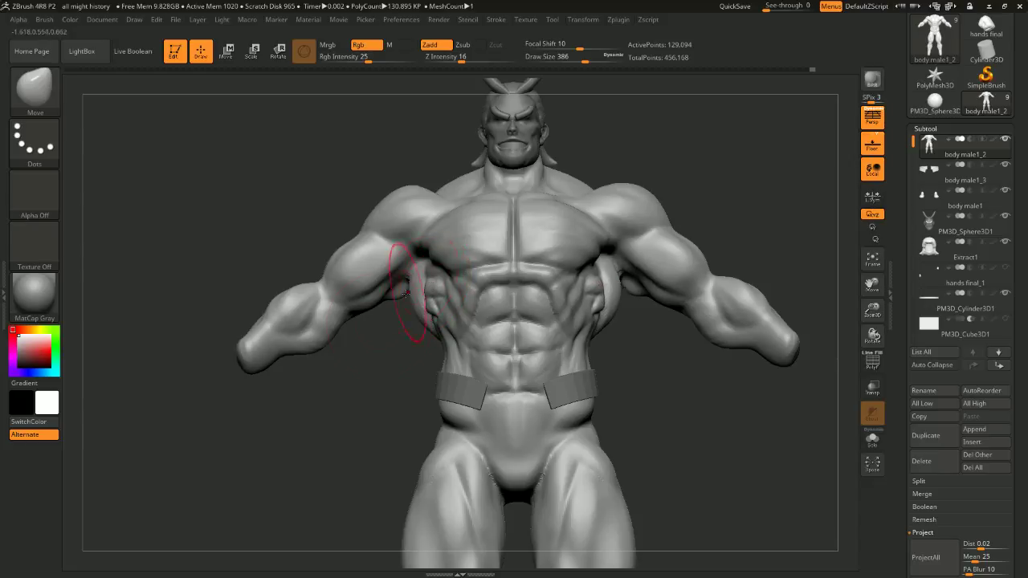
mouse_move(346, 379)
mouse_down()
mouse_move(367, 392)
mouse_move(638, 375)
mouse_move(413, 241)
mouse_move(365, 411)
mouse_up()
Adjust the upper back and calf profile in side view with the Move brush at draw size 724
alt+drag(645, 382, 641, 287)
drag(671, 239, 693, 302)
mouse_move(651, 307)
mouse_down()
mouse_move(699, 305)
mouse_move(723, 236)
mouse_move(657, 246)
mouse_up()
mouse_move(644, 240)
alt+mouse_down()
mouse_move(637, 273)
mouse_move(680, 263)
alt+mouse_up()
key(space)
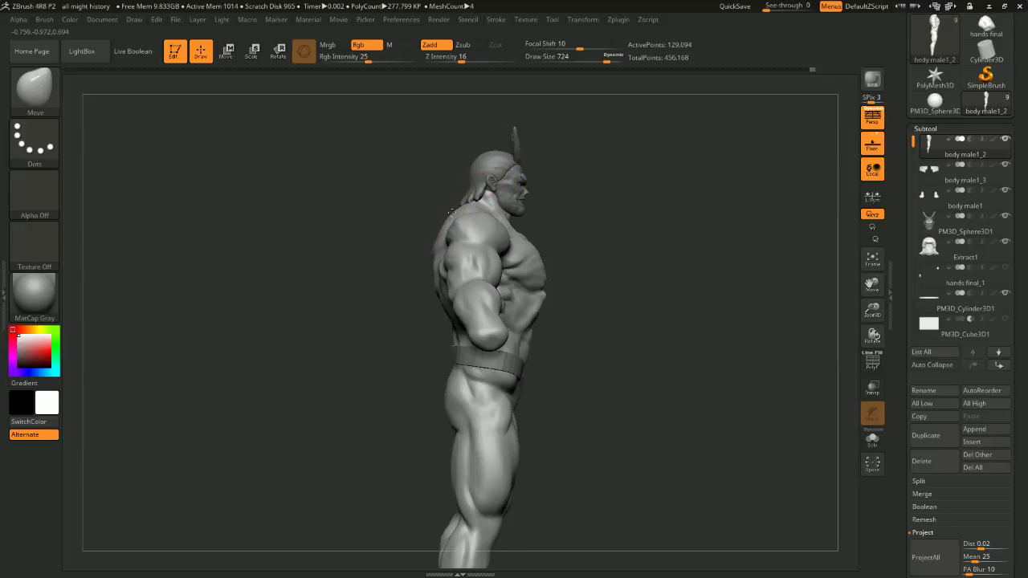
alt+drag(621, 290, 630, 255)
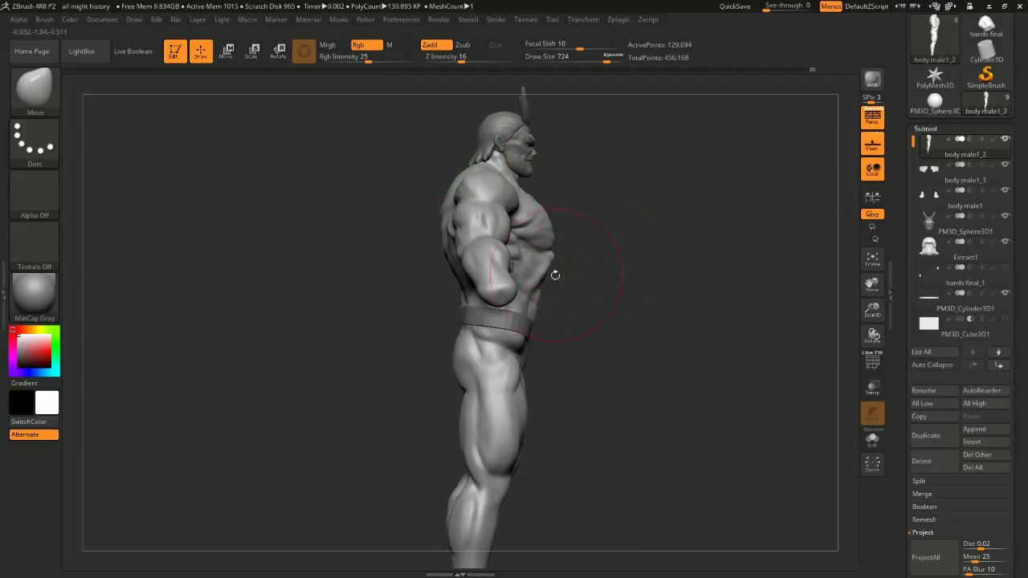
alt+drag(542, 354, 527, 248)
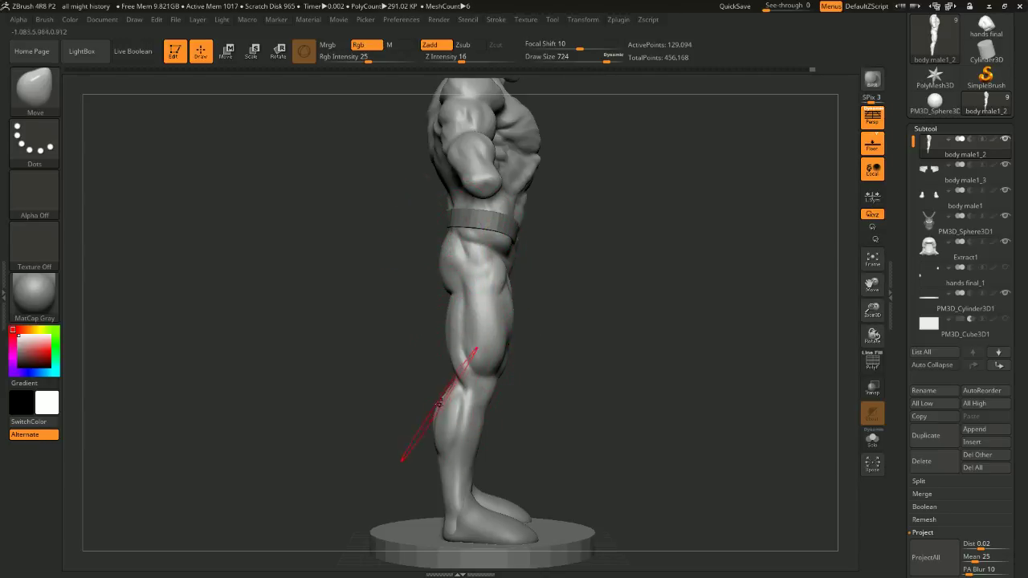
Make the hands final_1 subtool visible on the full figure
drag(654, 269, 622, 256)
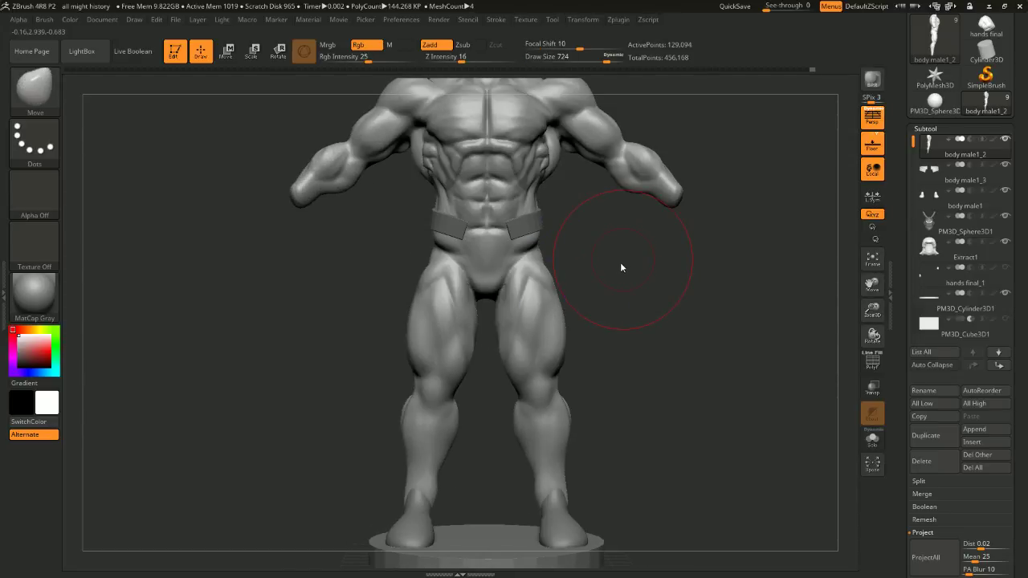
mouse_move(696, 247)
alt+mouse_down()
mouse_move(712, 196)
mouse_move(711, 259)
mouse_move(706, 244)
mouse_move(696, 258)
alt+mouse_up()
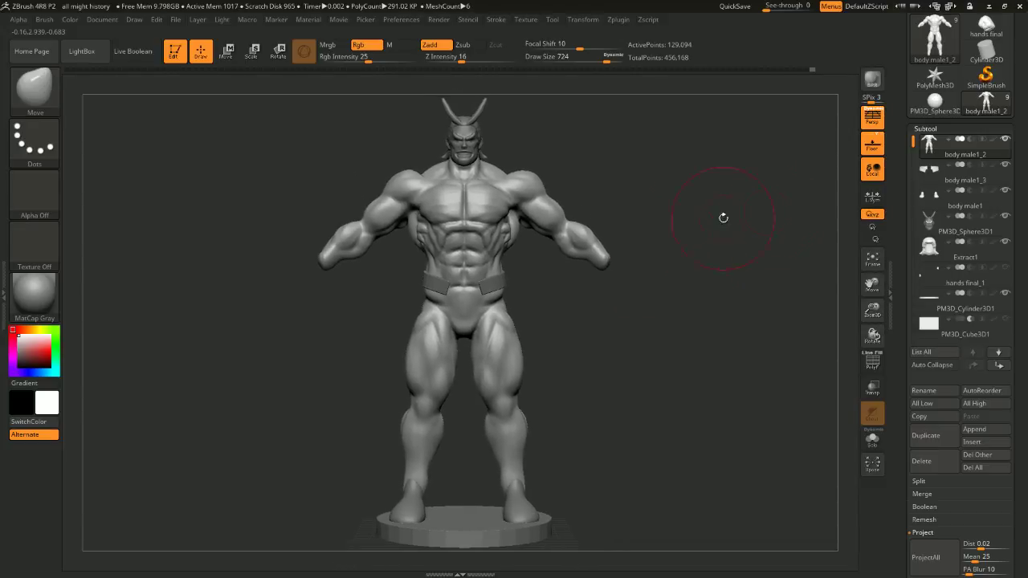
click(1004, 270)
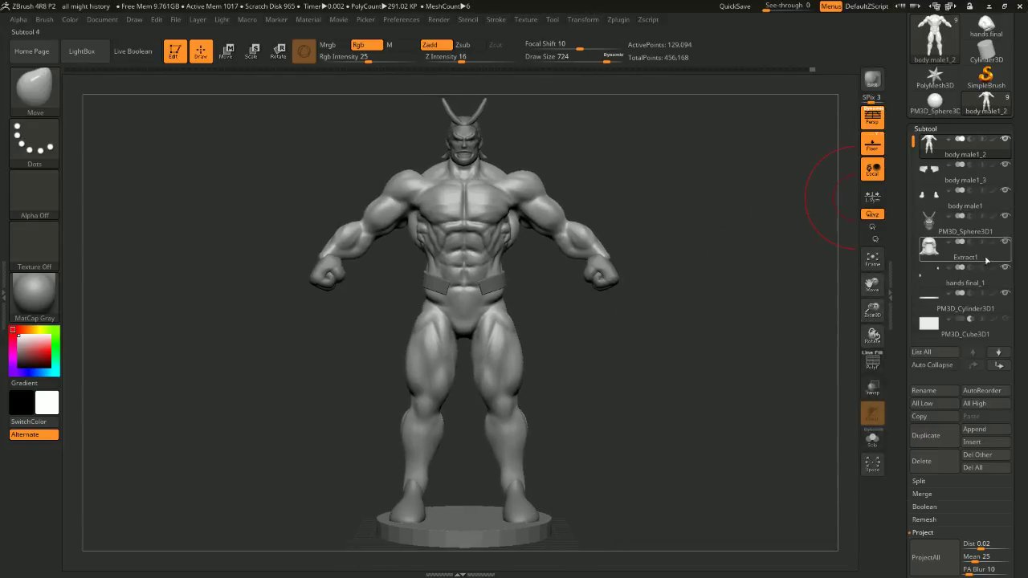
Examine the whole figure's proportions with the hands from the front, including the head and shoulders up close
drag(747, 241, 712, 262)
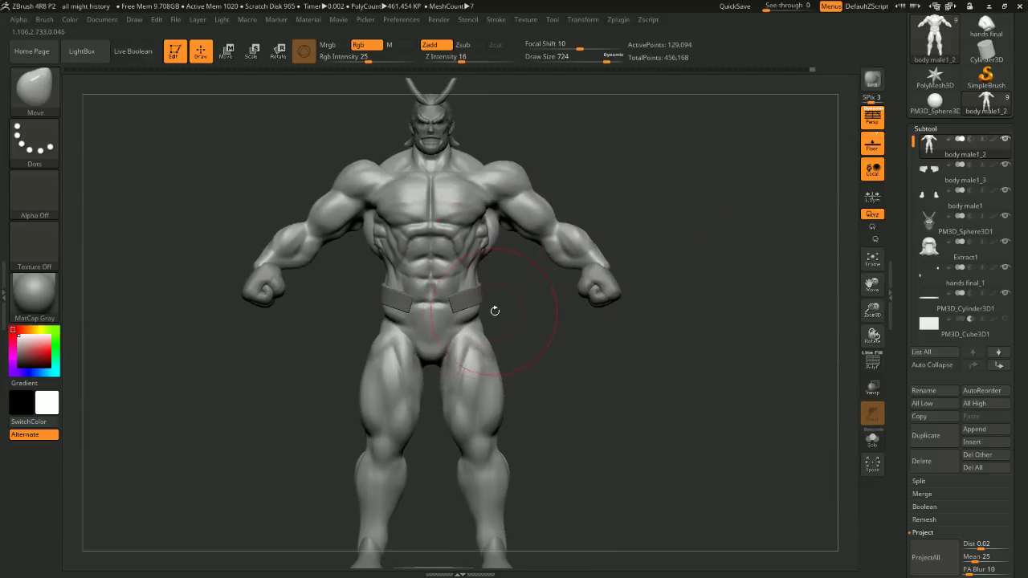
mouse_move(536, 338)
mouse_down()
mouse_move(532, 358)
mouse_move(489, 333)
mouse_move(553, 351)
mouse_move(565, 317)
mouse_move(501, 306)
mouse_up()
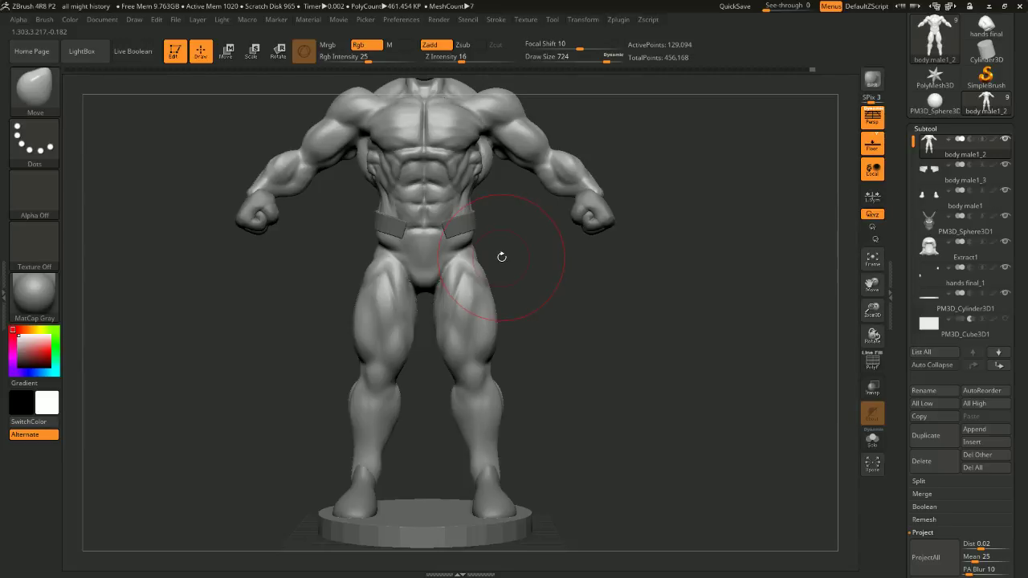
alt+drag(555, 292, 577, 365)
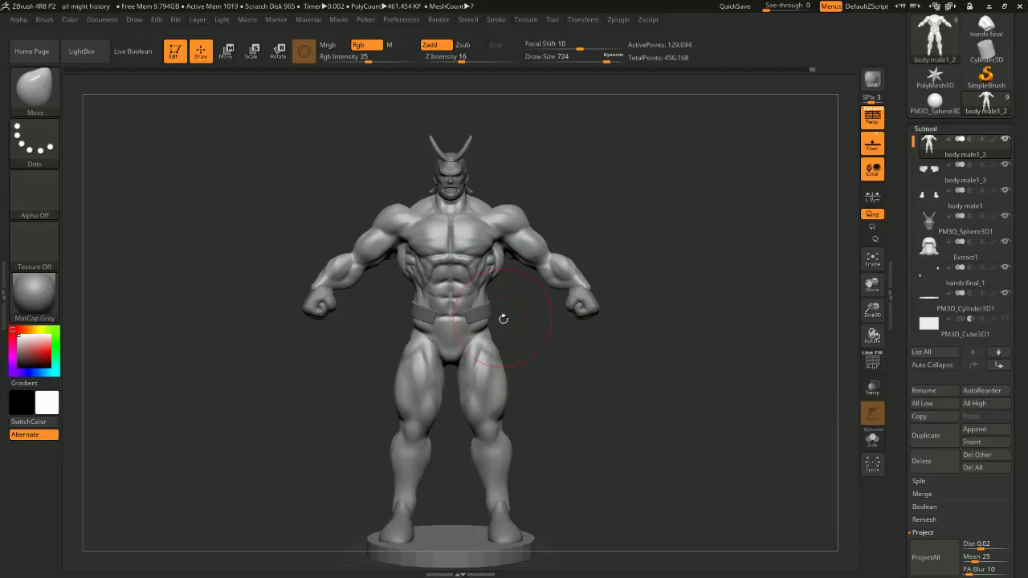
scroll(615, 299, up, 2)
alt+drag(557, 358, 551, 290)
alt+drag(637, 222, 569, 262)
alt+drag(622, 246, 695, 213)
drag(695, 212, 626, 298)
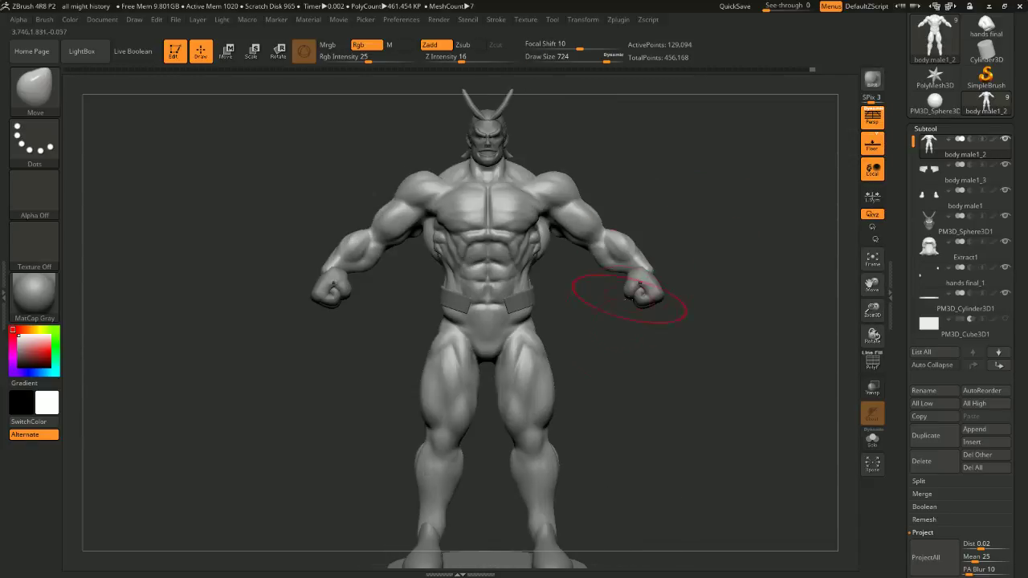
scroll(581, 398, up, 3)
alt+drag(581, 399, 694, 249)
scroll(458, 197, up, 5)
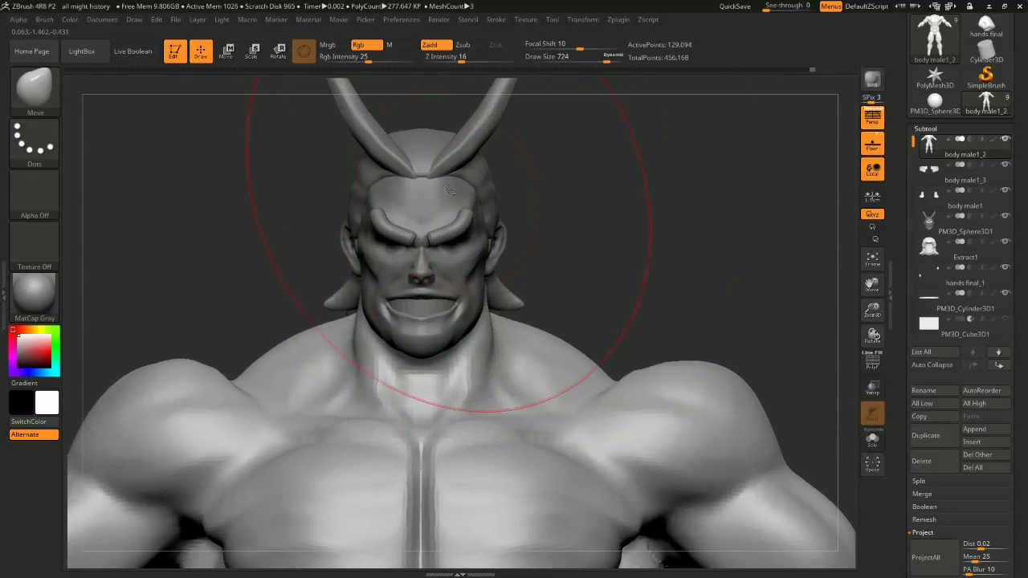
Set the Move brush's draw size to 167 and select the head subtool PM3D_Sphere3D1
key(space)
click(546, 170)
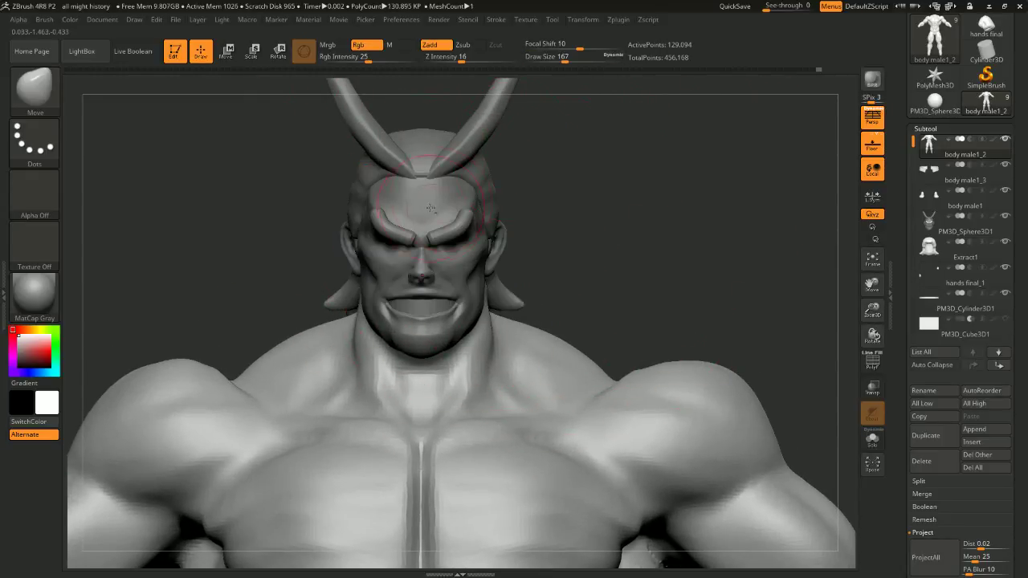
alt+click(465, 218)
mouse_move(552, 194)
alt+mouse_down()
mouse_move(567, 218)
mouse_move(583, 157)
alt+mouse_up()
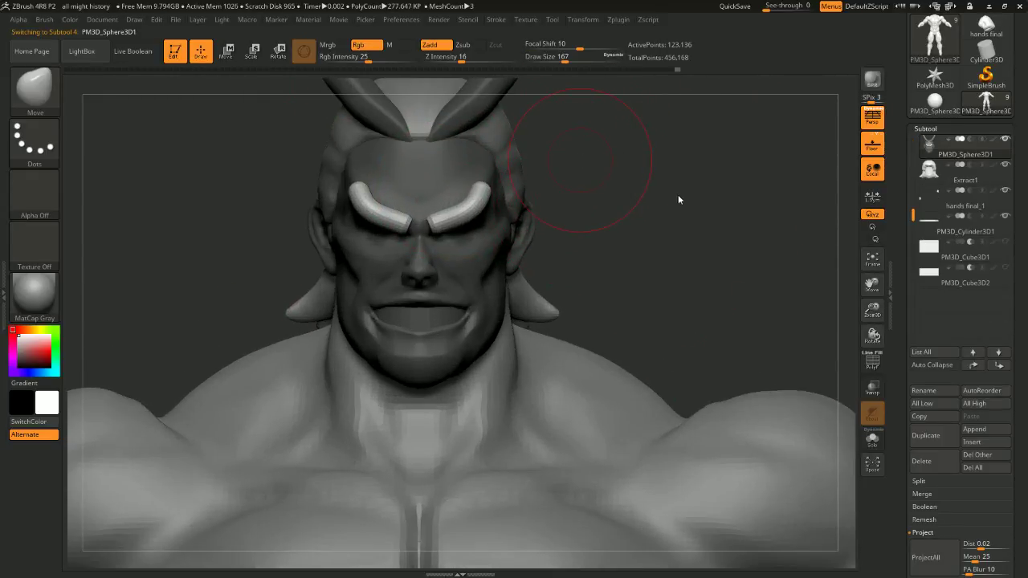
Flatten the outer part of the eyebrows with the Flatten brush at draw size 94, and clear the mask on the head
key(b)
key(f)
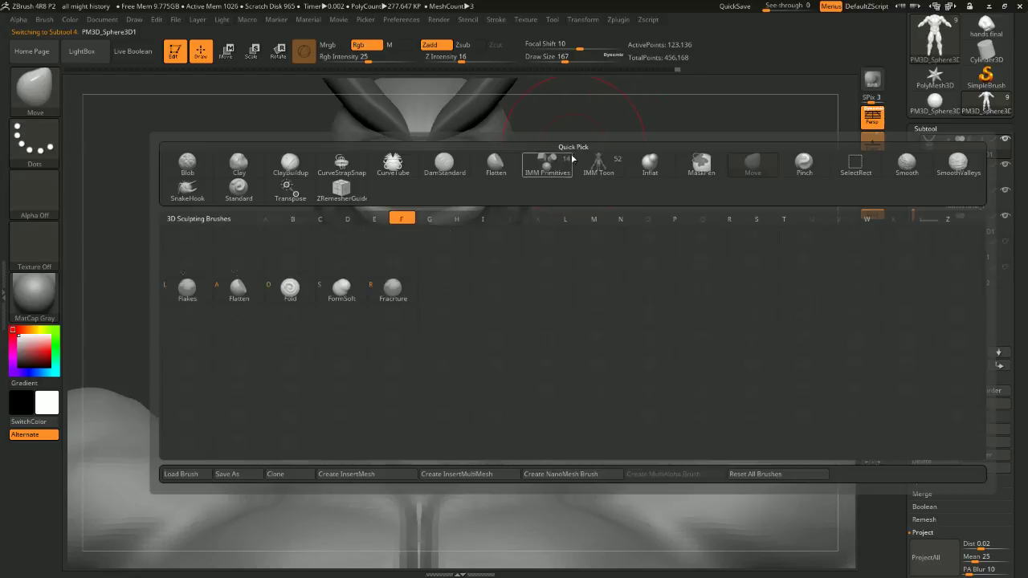
key(a)
key(space)
click(573, 156)
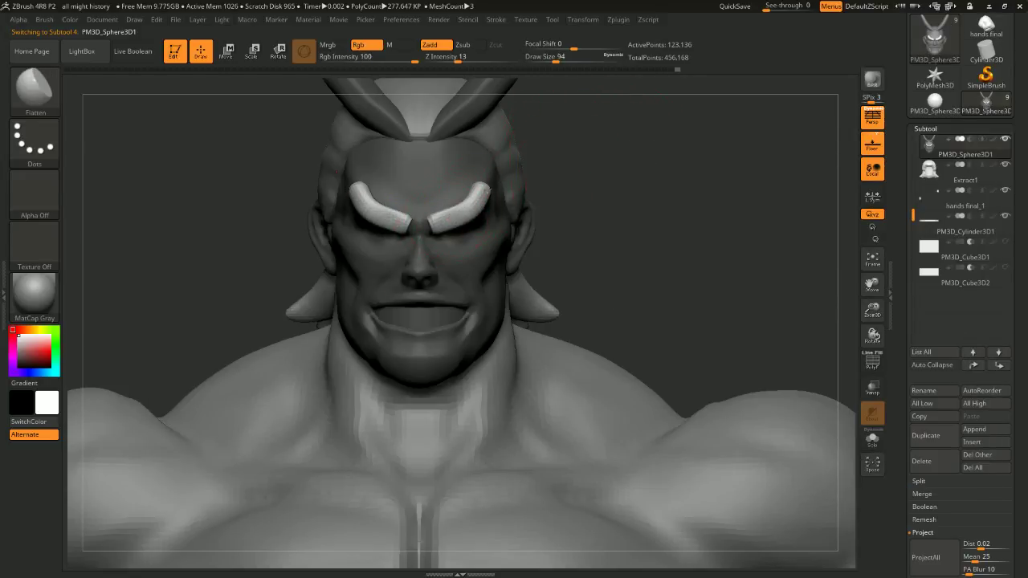
drag(587, 147, 675, 126)
mouse_move(478, 205)
mouse_down()
mouse_move(487, 190)
mouse_move(473, 209)
mouse_up()
mouse_move(635, 122)
mouse_down()
mouse_move(695, 110)
mouse_move(679, 105)
mouse_move(670, 159)
mouse_up()
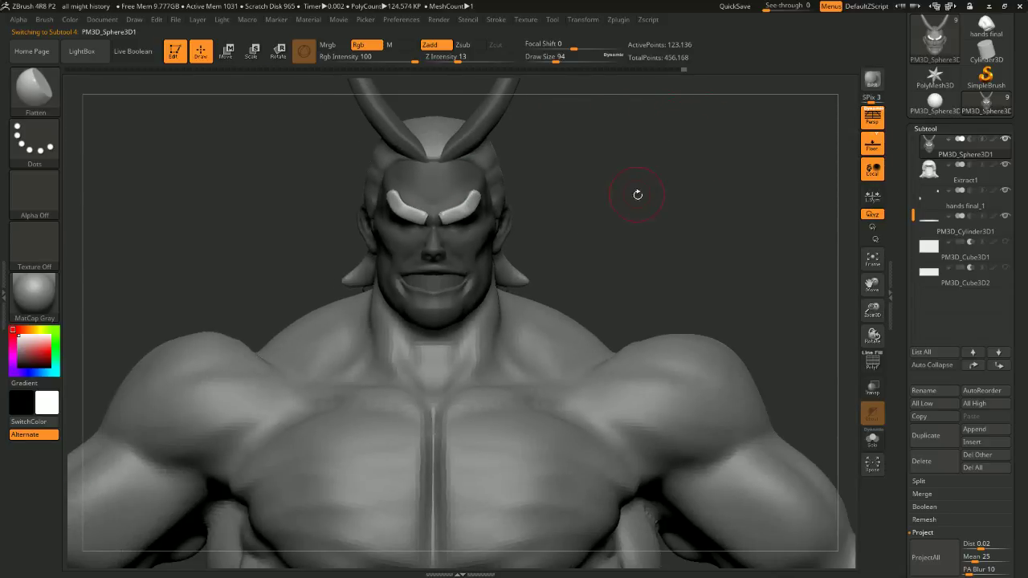
alt+drag(638, 194, 557, 211)
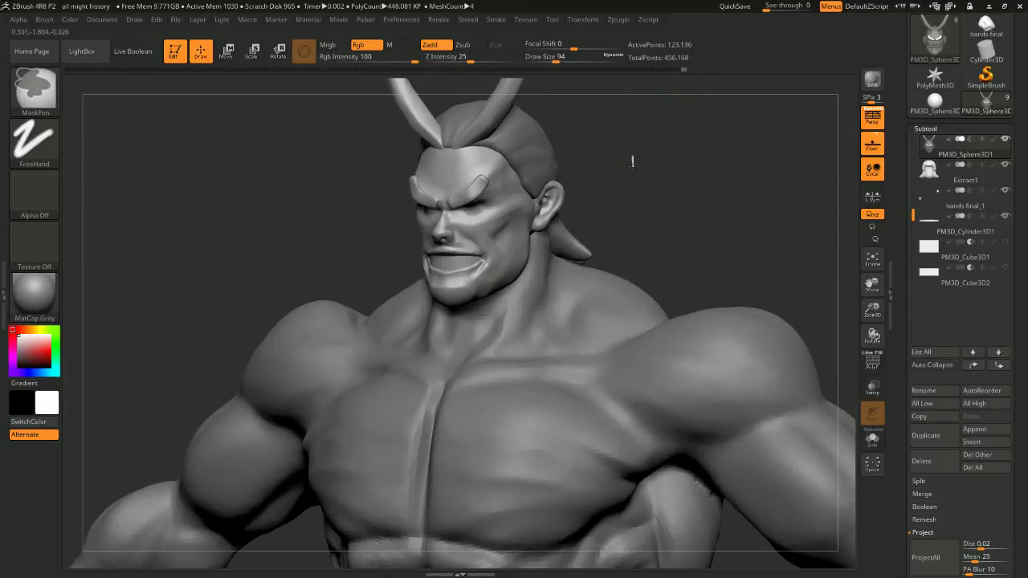
key(ctrl)
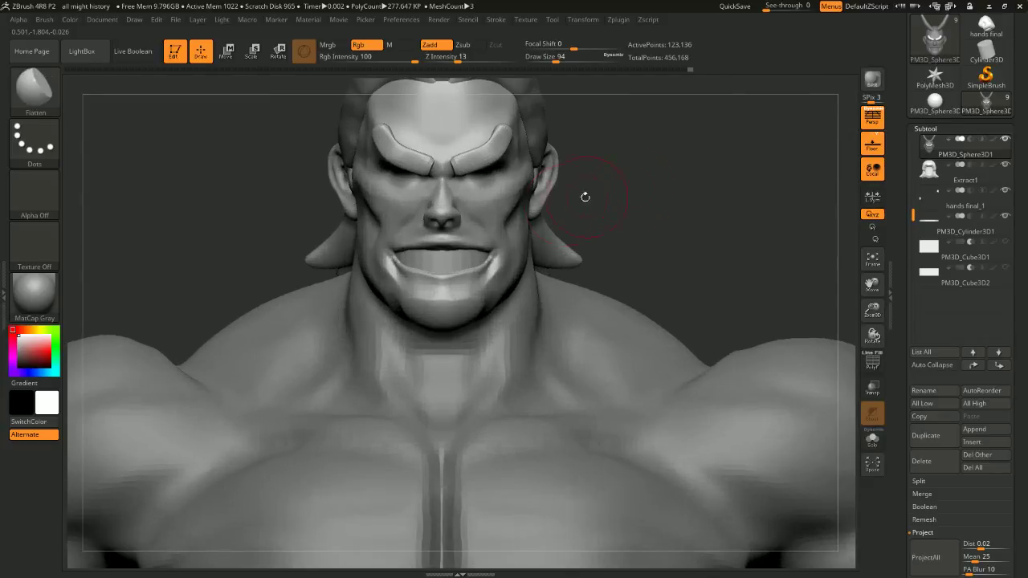
Try remeshing the head subtool with DynaMesh at resolution 248 with Groups on, checking the isolated teeth block
click(873, 362)
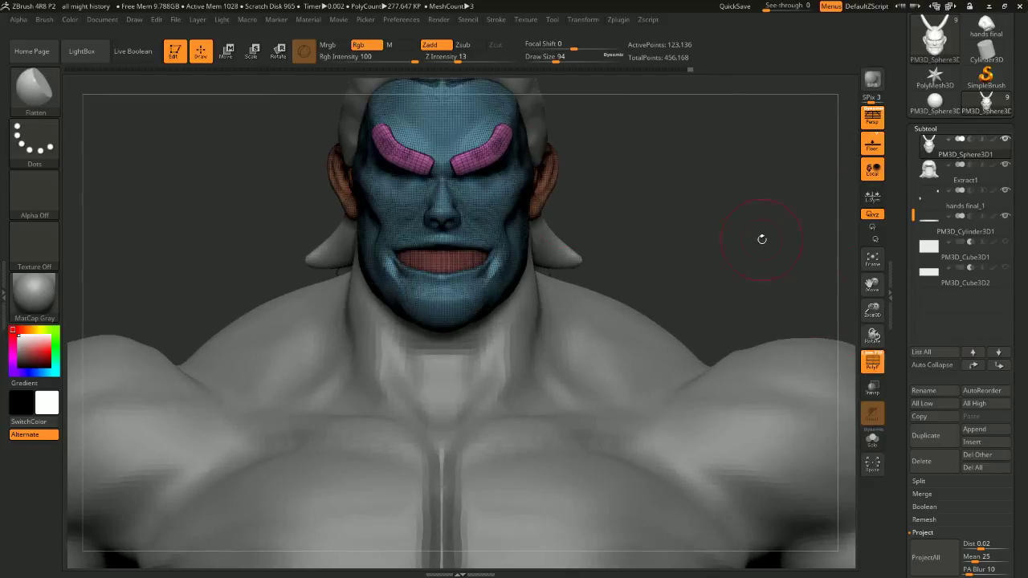
key(ctrl)
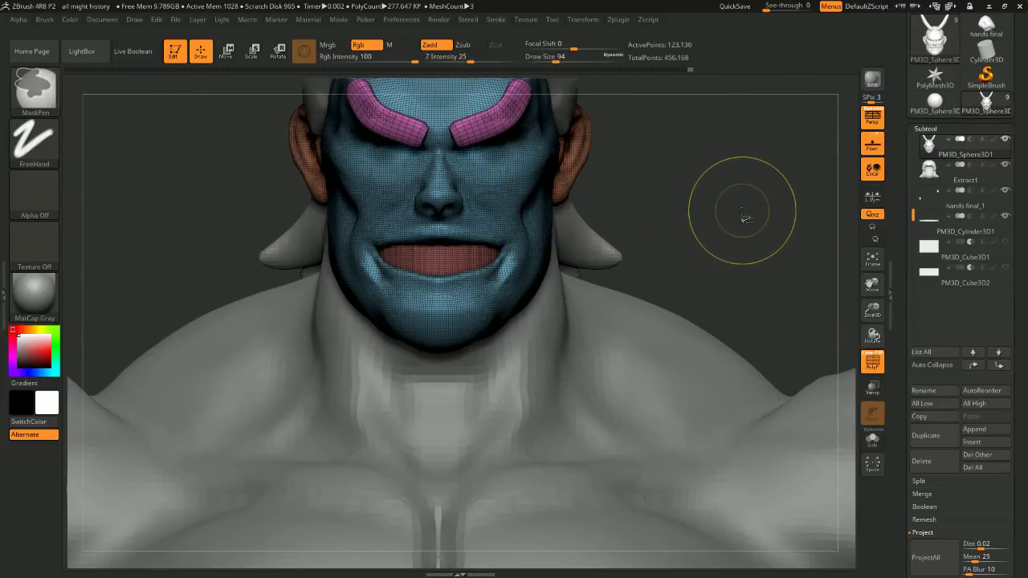
drag(912, 572, 912, 226)
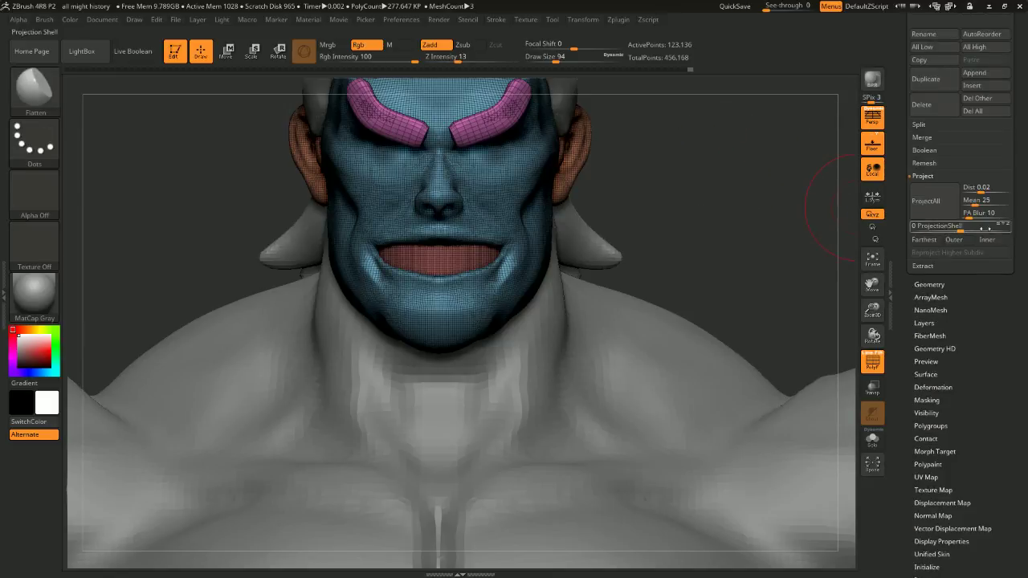
drag(913, 287, 921, 284)
scroll(994, 273, down, 4)
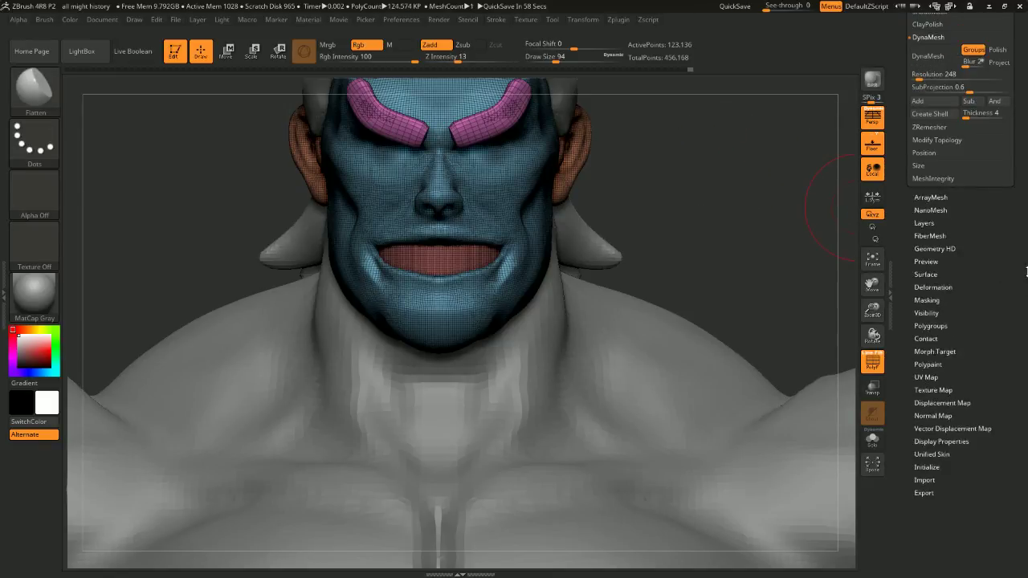
scroll(950, 114, up, 3)
click(940, 121)
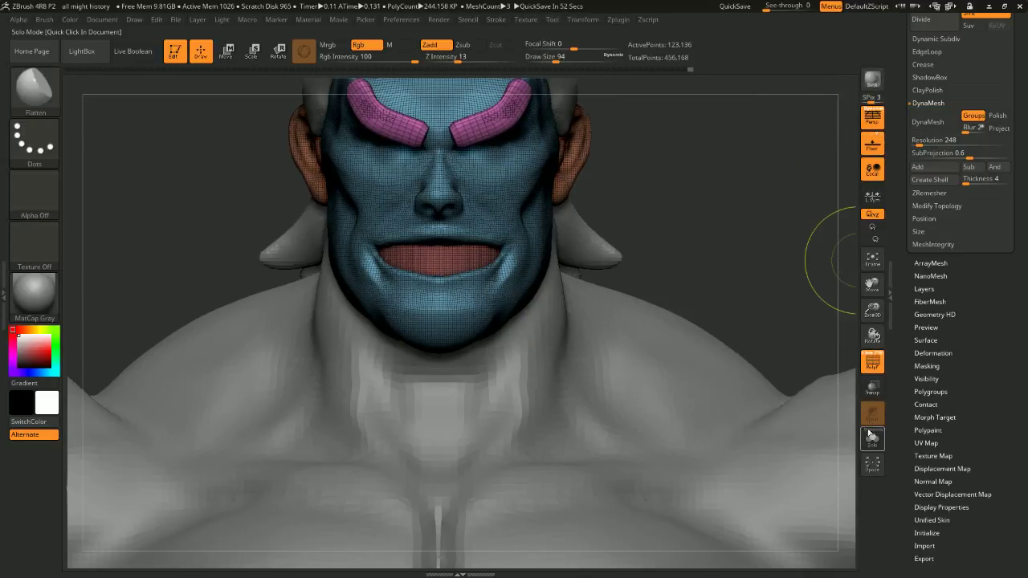
key(shift+f)
key(ctrl+shift+z)
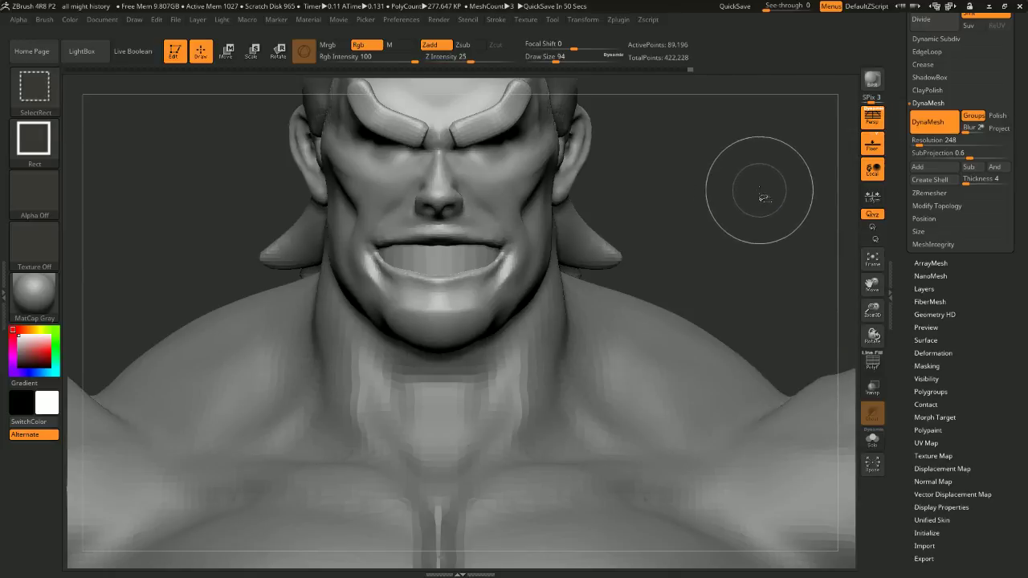
key(ctrl+z)
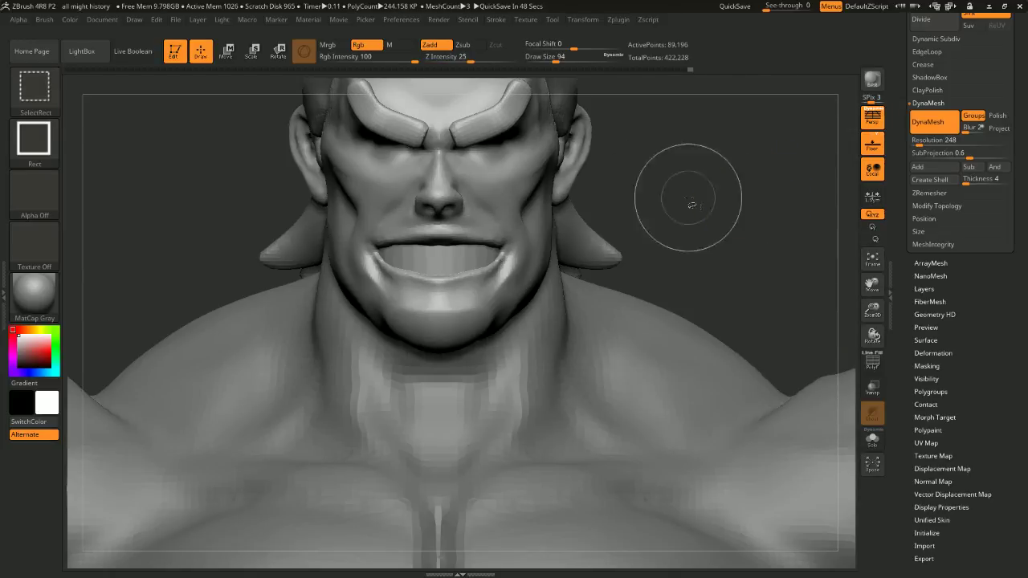
ctrl+shift+click(454, 254)
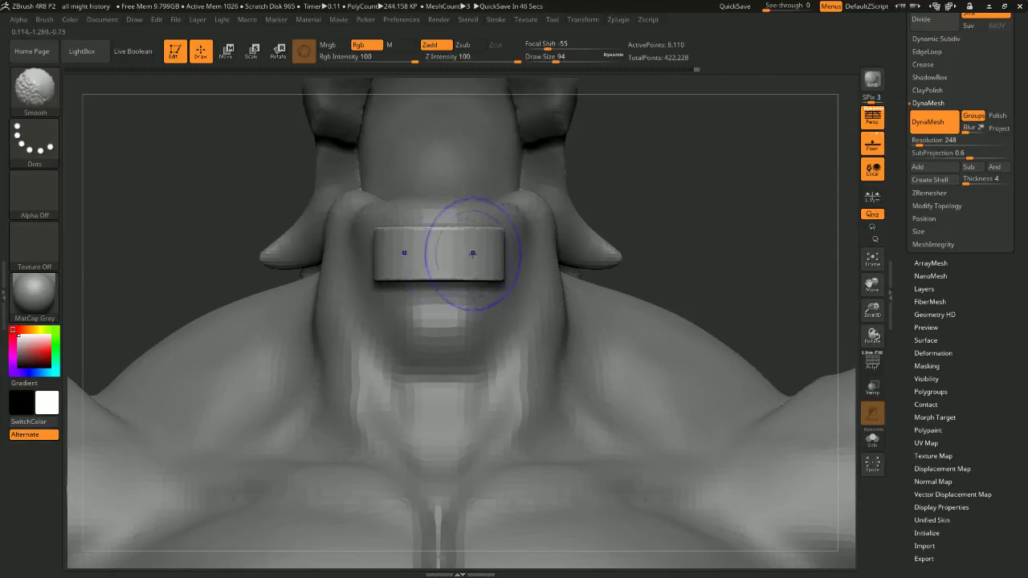
ctrl+shift+click(765, 203)
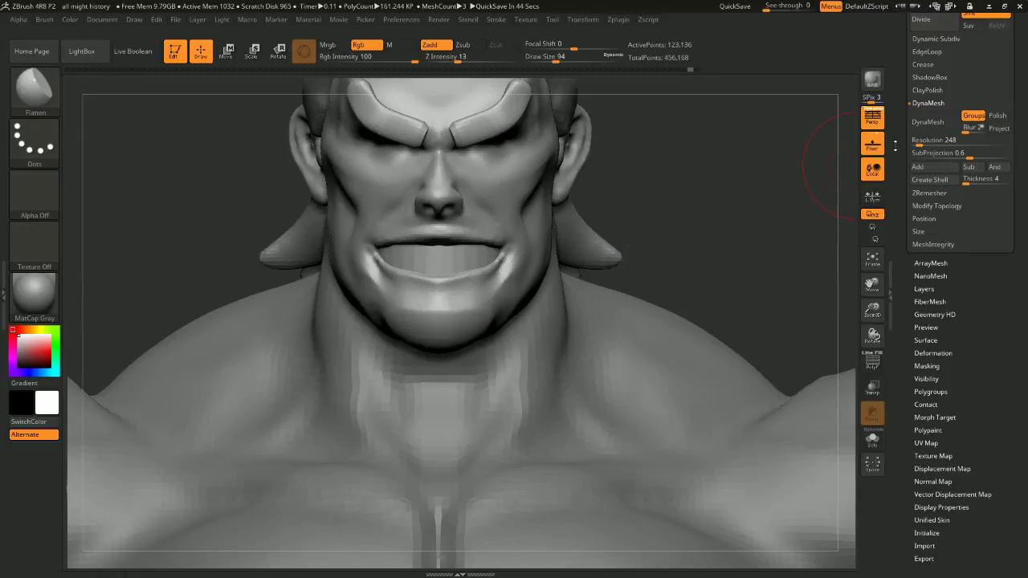
Set the DynaMesh resolution to 304 and remesh the head subtool with Groups on
click(922, 142)
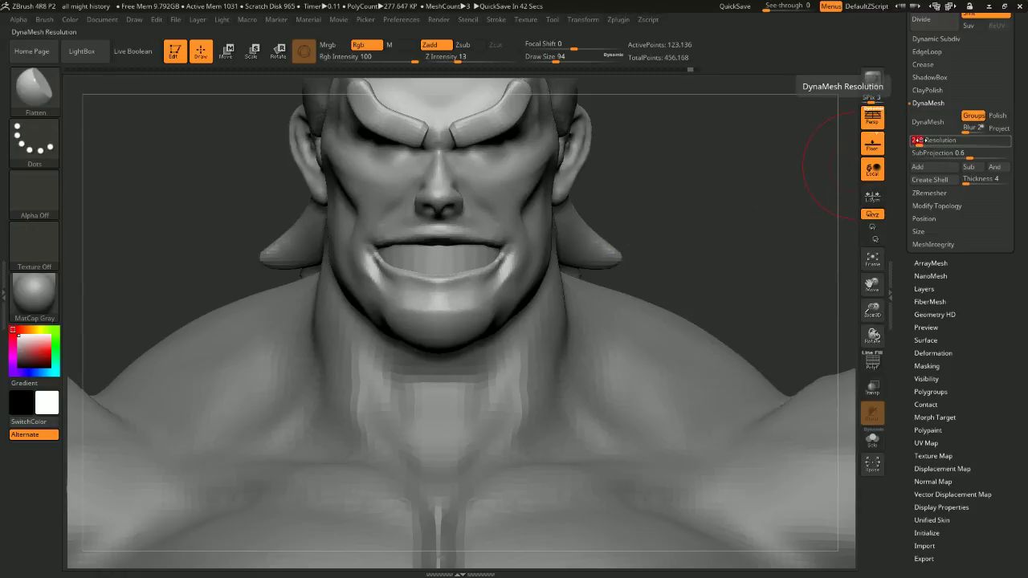
scroll(922, 141, down, 2)
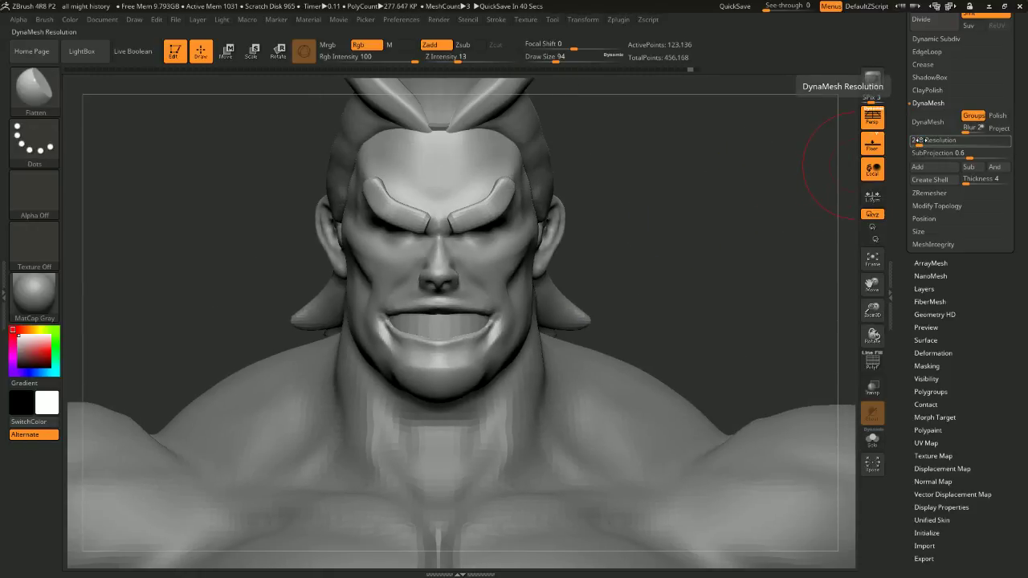
click(925, 140)
alt+drag(856, 165, 853, 163)
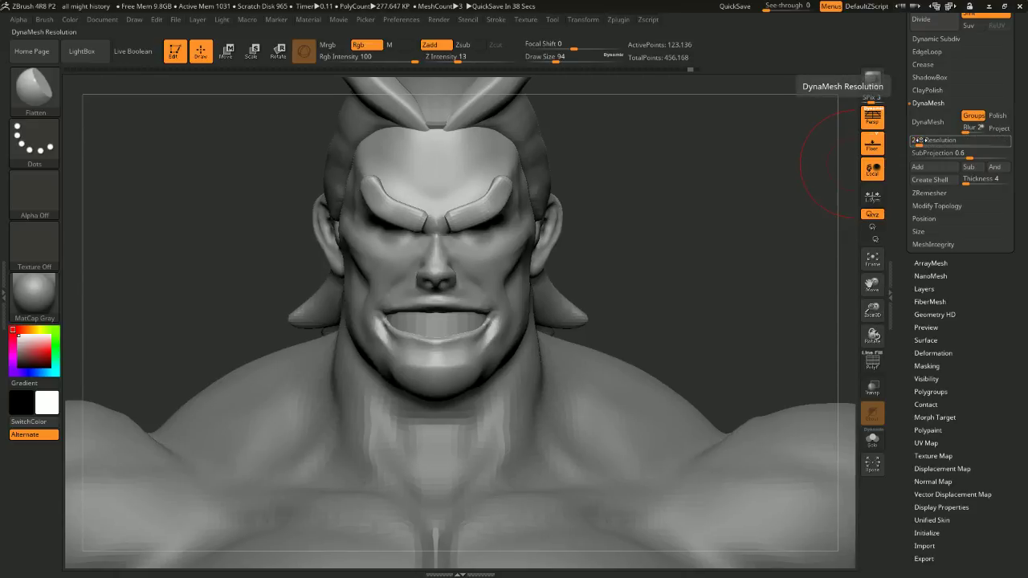
text(968)
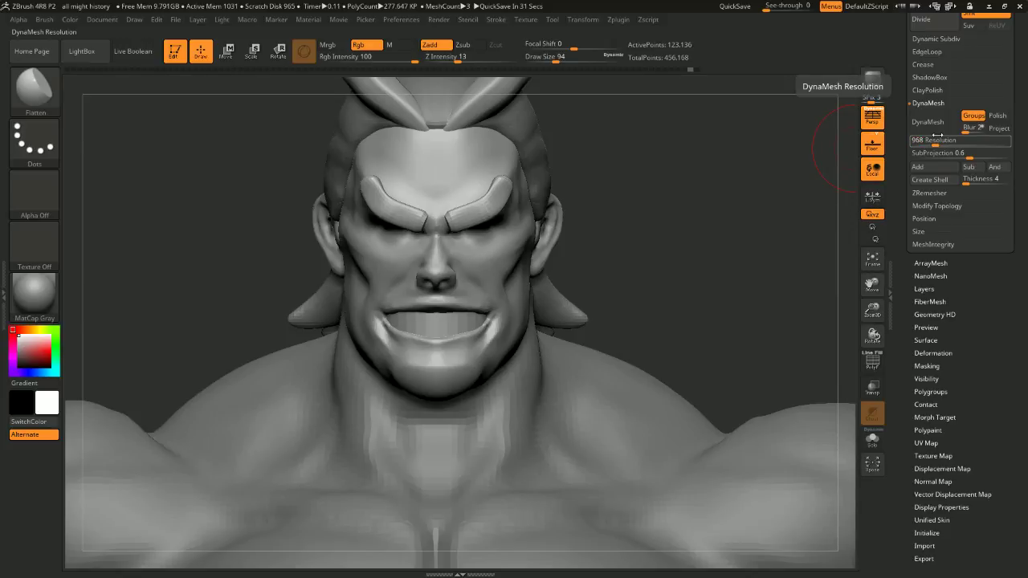
click(932, 140)
text(304)
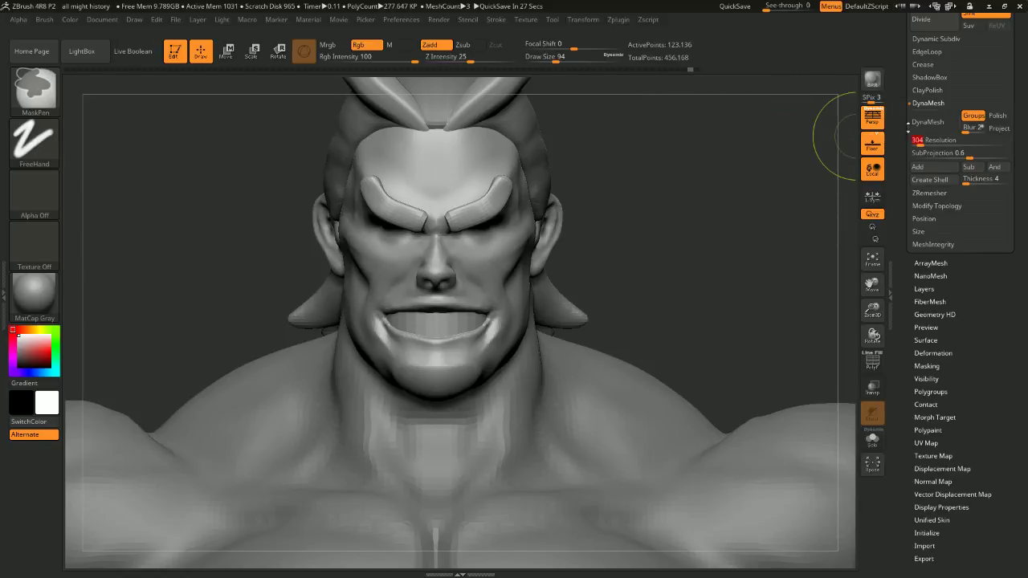
click(932, 123)
mouse_move(715, 183)
mouse_down()
mouse_move(694, 149)
mouse_move(719, 179)
mouse_move(740, 172)
mouse_move(743, 157)
mouse_up()
Isolate the teeth block and the eyebrows in turn, smooth each with the Smooth brush, and restore the full head
key(ctrl+shift+z)
ctrl+shift+click(439, 261)
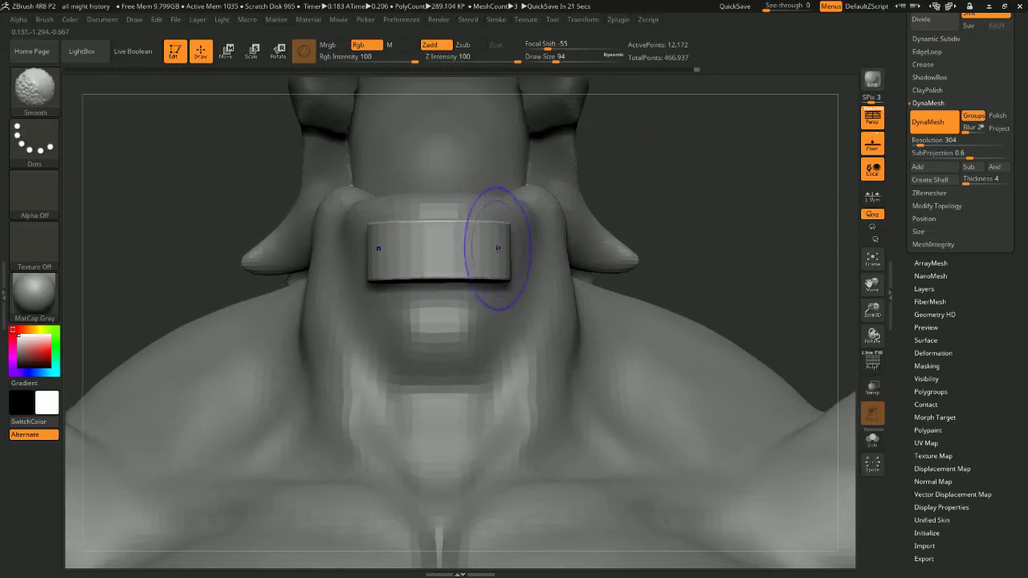
ctrl+shift+click(725, 184)
alt+drag(730, 157, 741, 243)
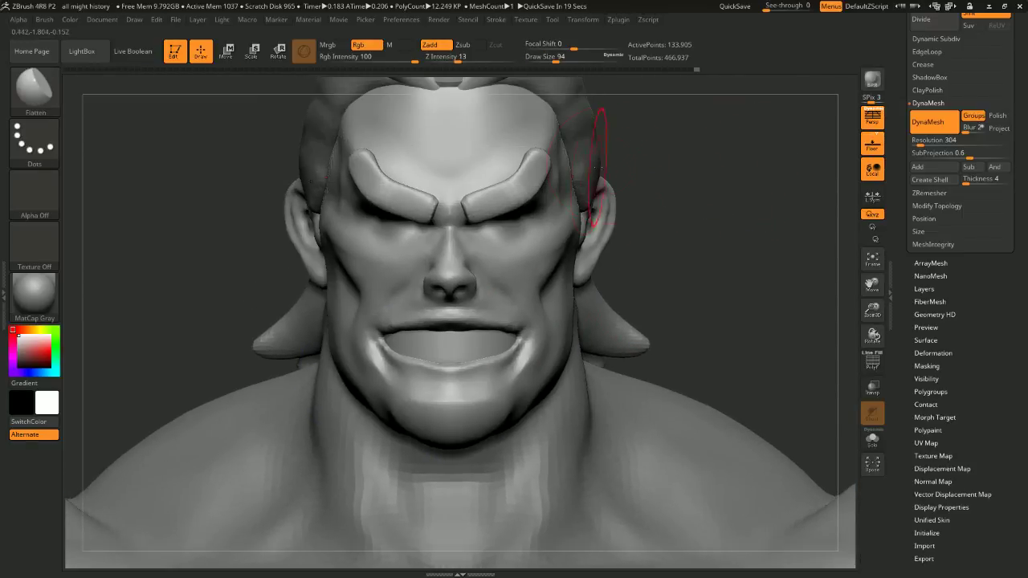
ctrl+shift+click(509, 185)
shift+drag(510, 185, 537, 171)
ctrl+shift+click(723, 183)
drag(724, 185, 760, 161)
alt+drag(727, 194, 751, 124)
Isolate the teeth block and set up the DamStandard brush with a draw size of 20
key(space)
click(741, 130)
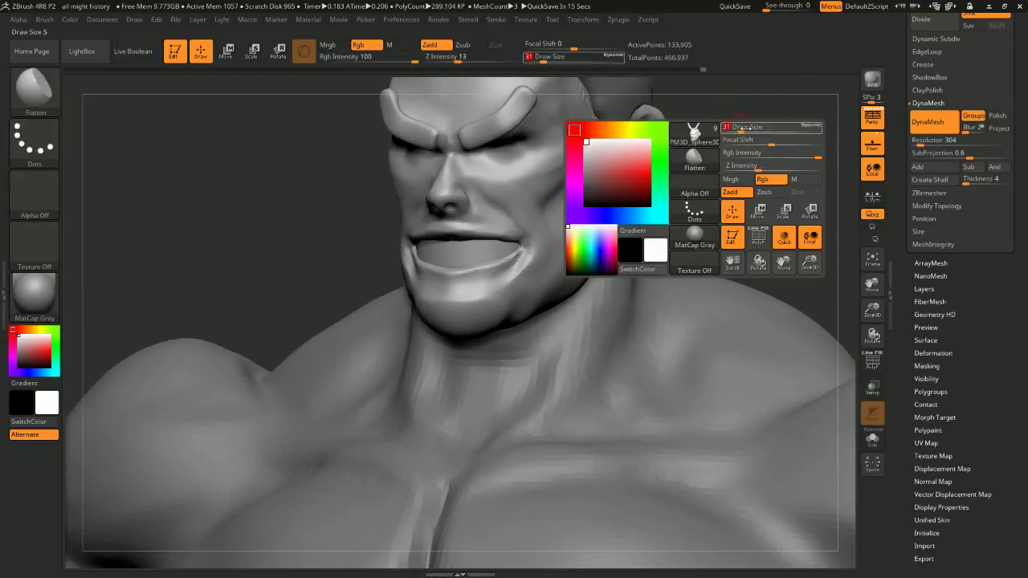
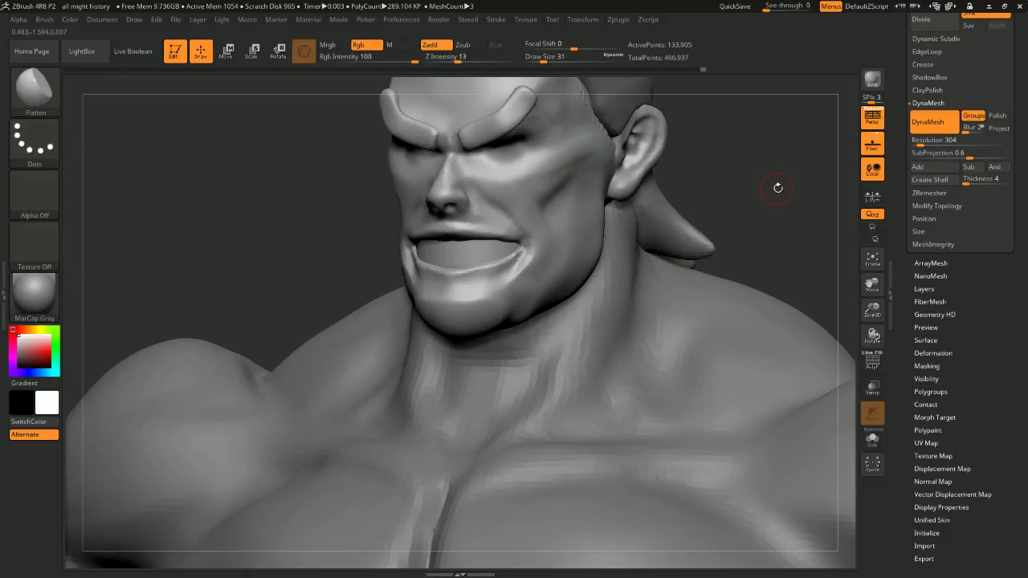
mouse_move(778, 188)
shift+mouse_down()
mouse_move(740, 170)
mouse_move(714, 168)
mouse_move(717, 180)
shift+mouse_up()
key(s)
key(b)
key(d)
key(s)
key(space)
ctrl+shift+click(459, 284)
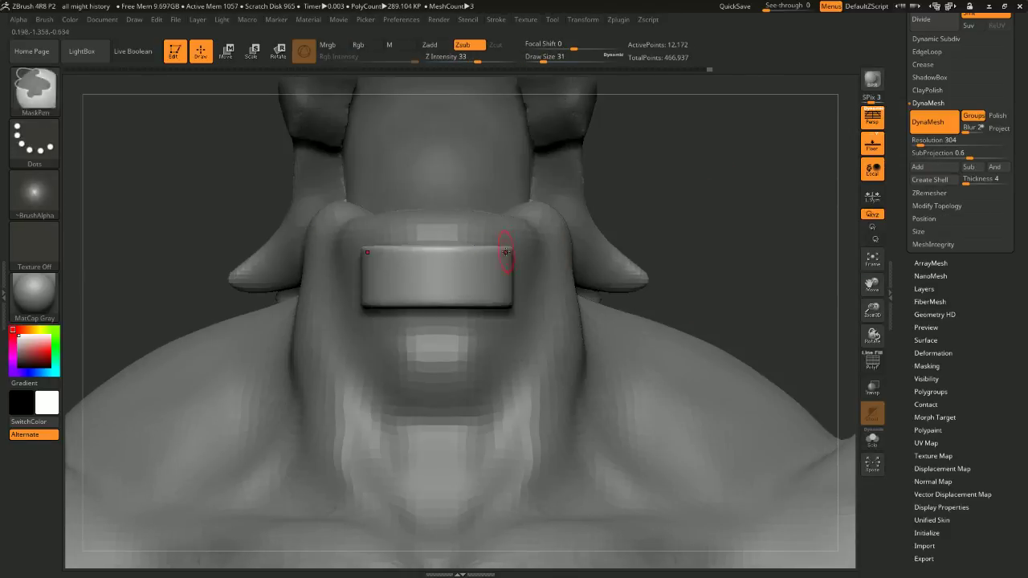
key(s)
mouse_move(637, 210)
mouse_down()
mouse_move(680, 190)
mouse_move(734, 187)
mouse_move(744, 197)
mouse_up()
Try carving short horizontal grooves into both sides of the teeth block with the DamStandard brush
drag(461, 264, 433, 265)
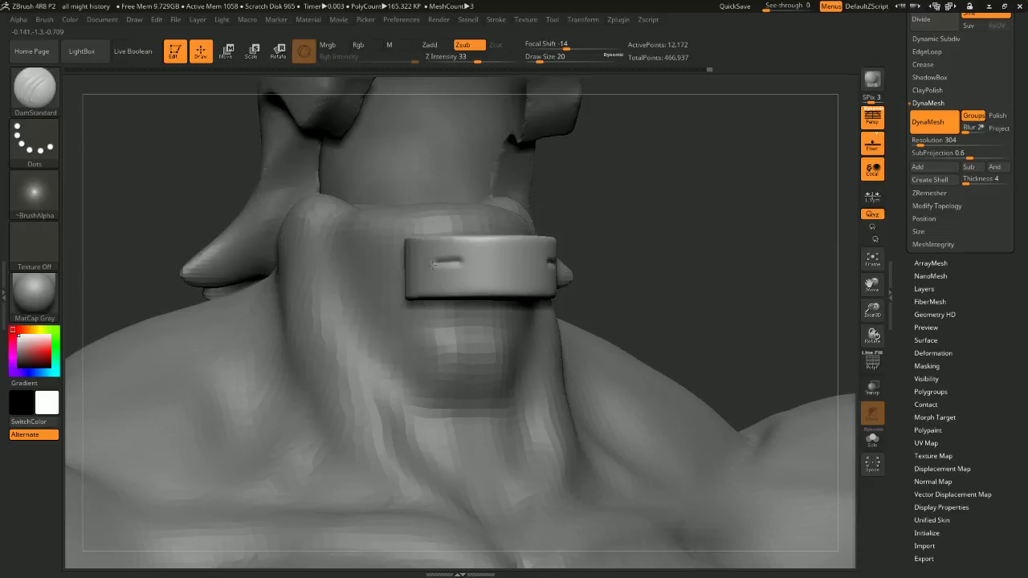
drag(602, 223, 682, 211)
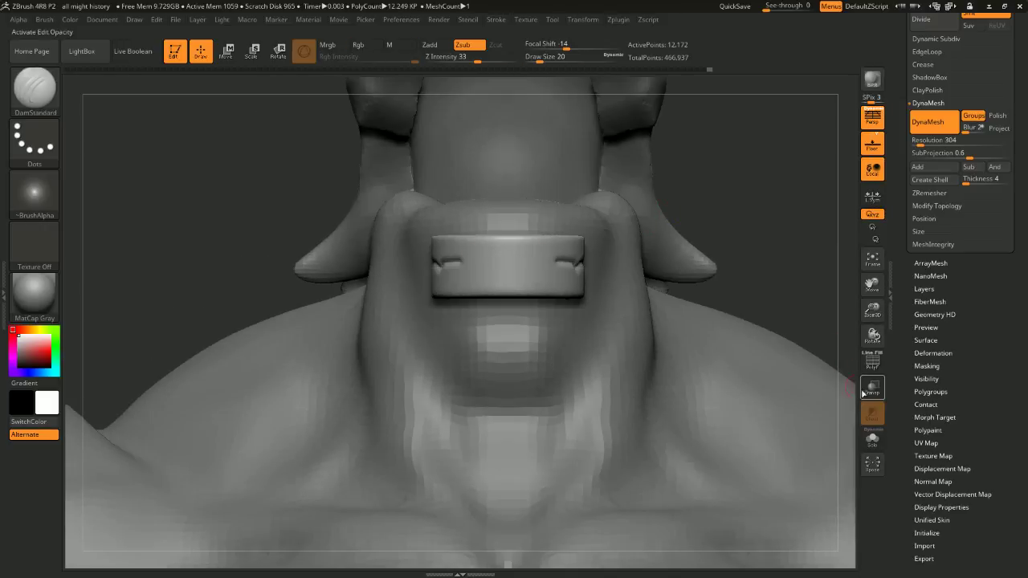
click(869, 443)
click(872, 442)
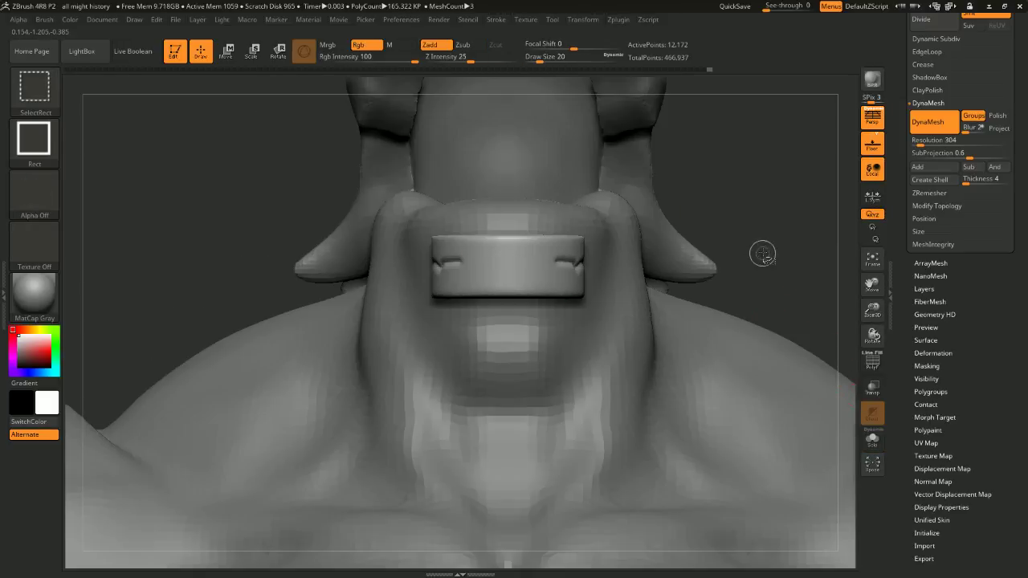
ctrl+shift+drag(763, 254, 775, 191)
key(ctrl+z)
ctrl+shift+click(781, 196)
Isolate the teeth block, sculpt mirrored horizontal lines toward its sides with DamStandard at draw size 20, and show the whole head again
ctrl+shift+click(589, 240)
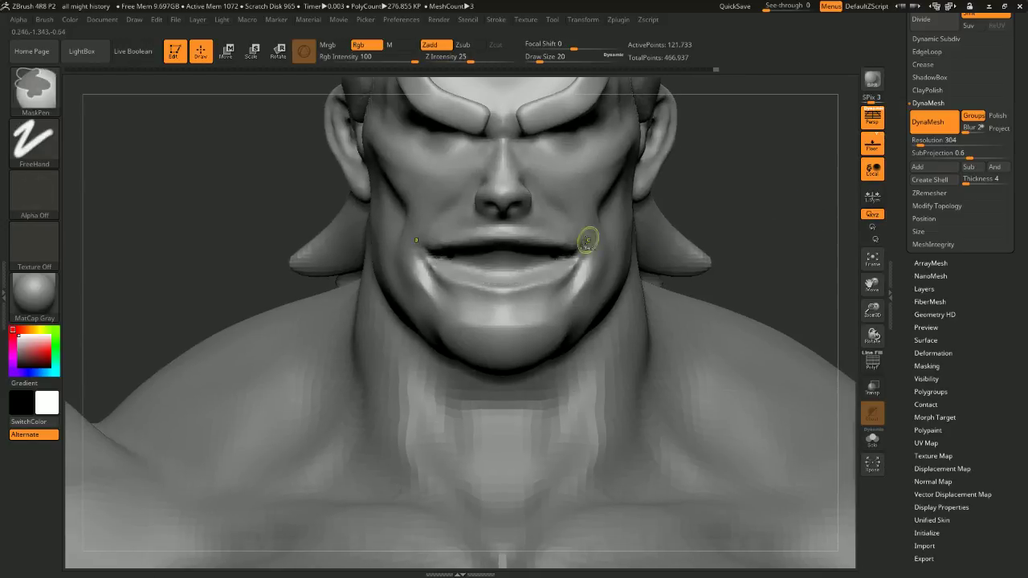
ctrl+shift+click(555, 247)
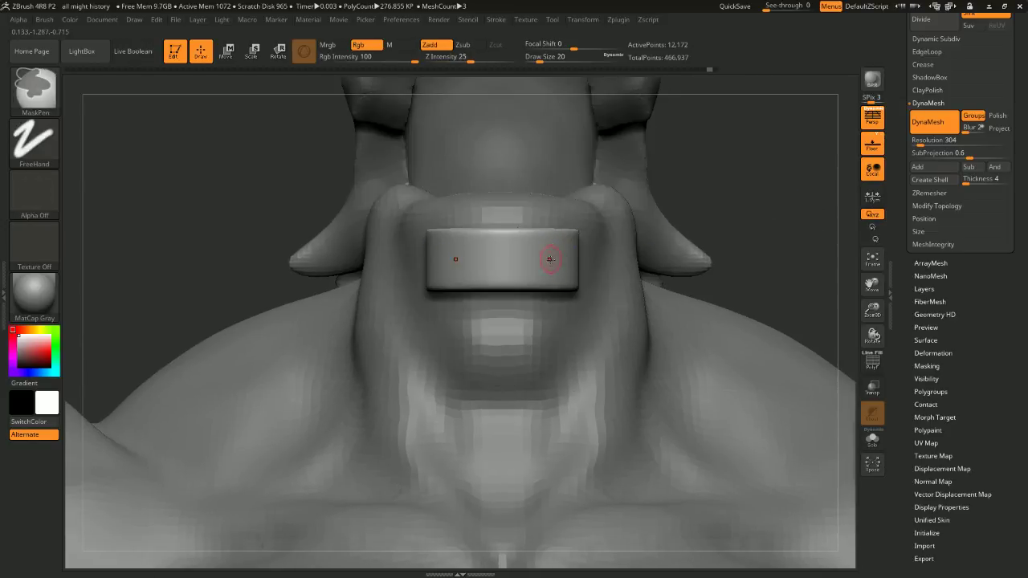
alt+drag(528, 264, 604, 265)
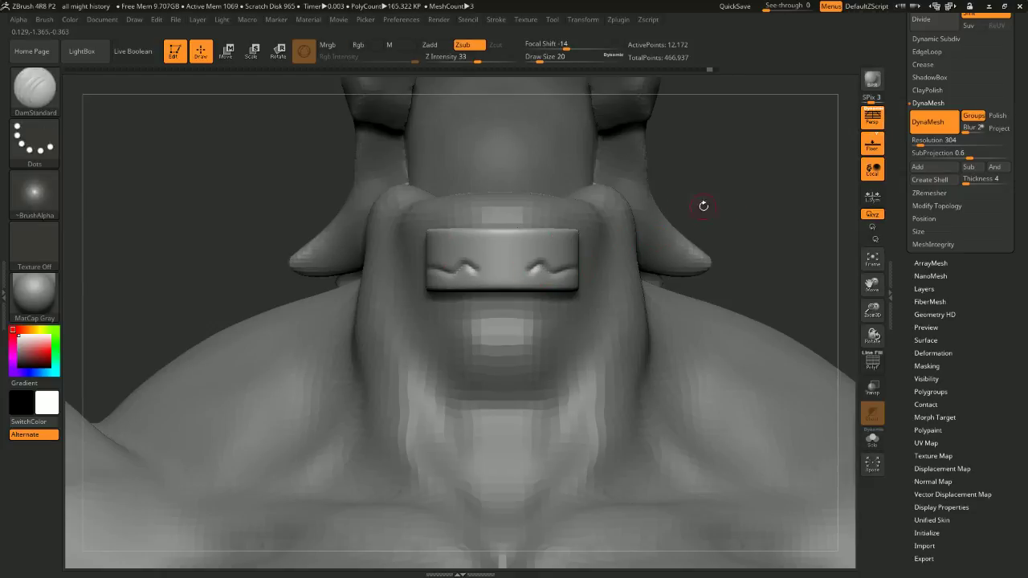
ctrl+shift+click(778, 233)
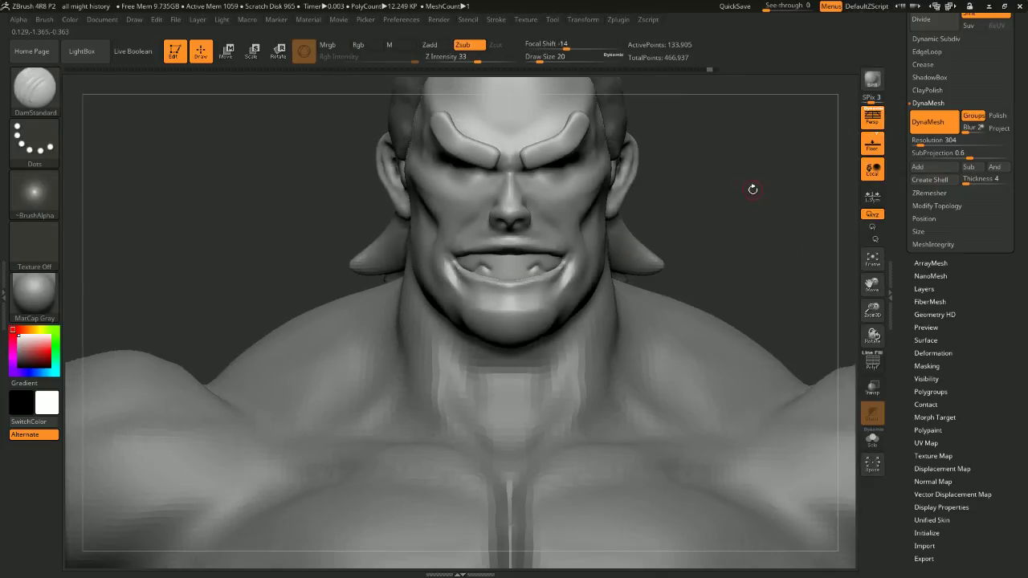
mouse_move(753, 190)
alt+mouse_down()
mouse_move(712, 215)
mouse_move(710, 249)
mouse_move(718, 206)
mouse_move(700, 215)
alt+mouse_up()
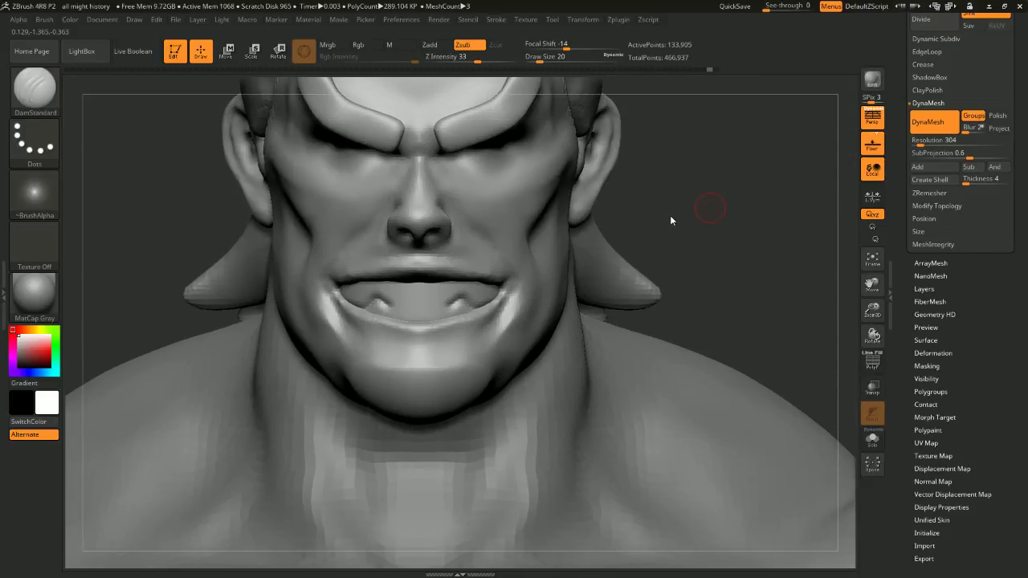
alt+drag(703, 226, 694, 206)
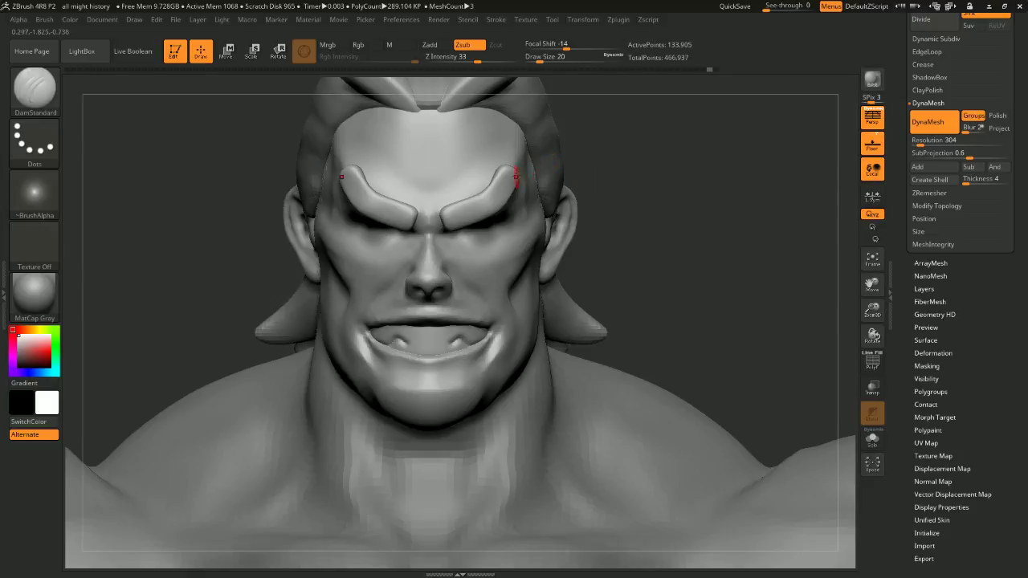
Isolate the teeth block, remove the stray DamStandard strokes from the brows and teeth, and show the whole head again
drag(624, 168, 601, 160)
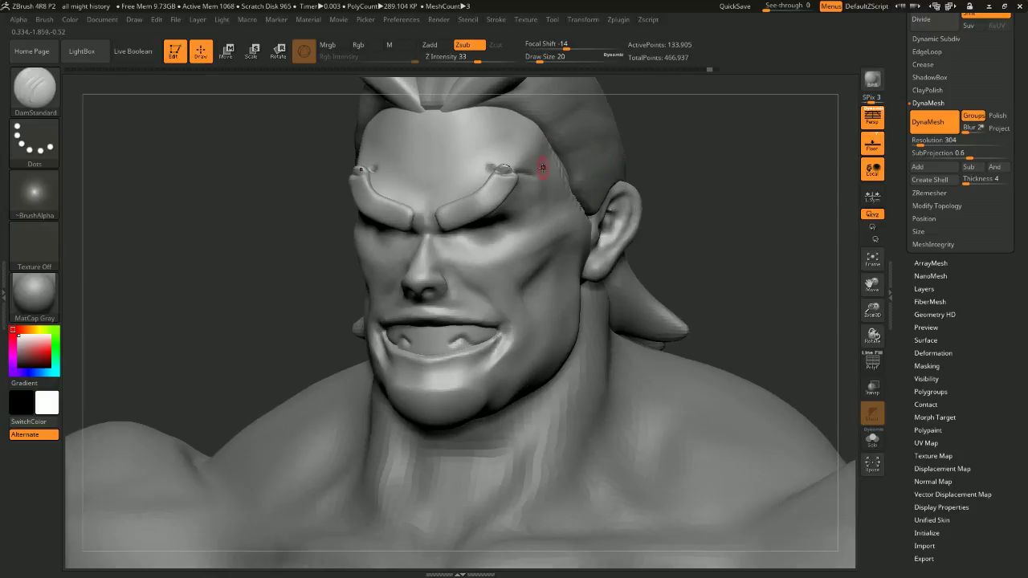
ctrl+shift+click(510, 175)
ctrl+shift+click(510, 175)
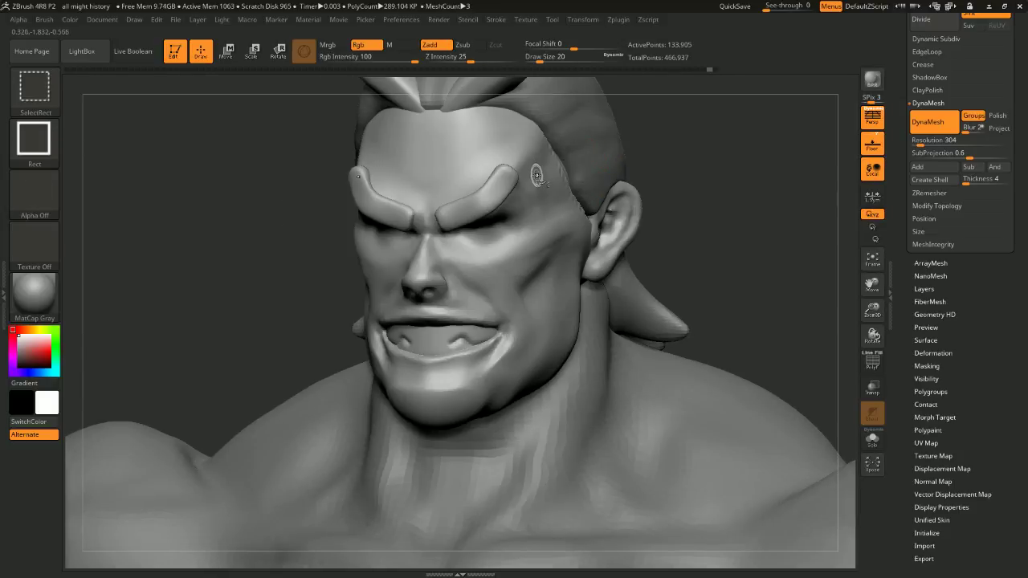
ctrl+shift+click(541, 168)
ctrl+shift+click(541, 175)
ctrl+shift+click(540, 174)
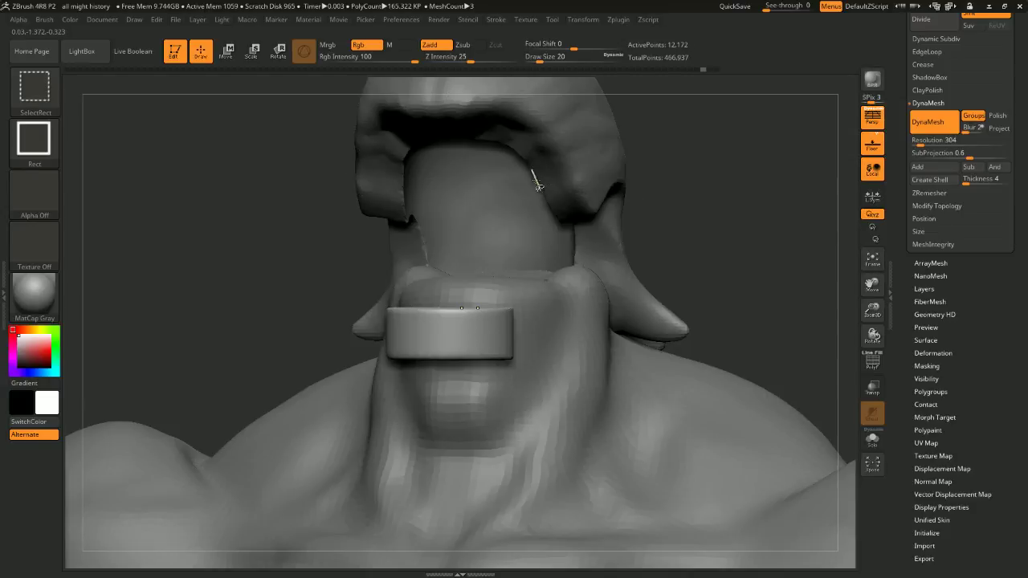
ctrl+shift+click(542, 172)
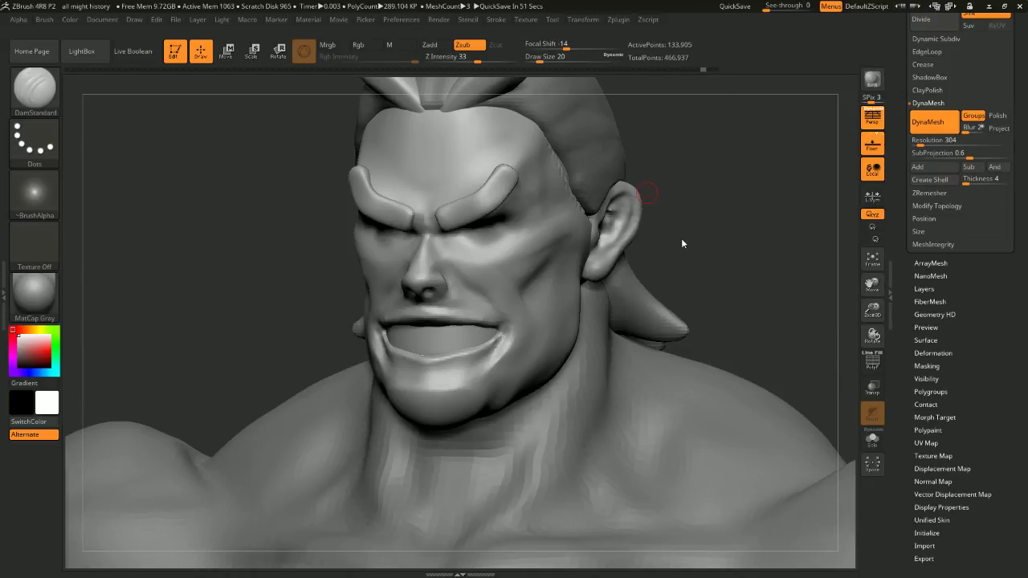
scroll(914, 119, up, 2)
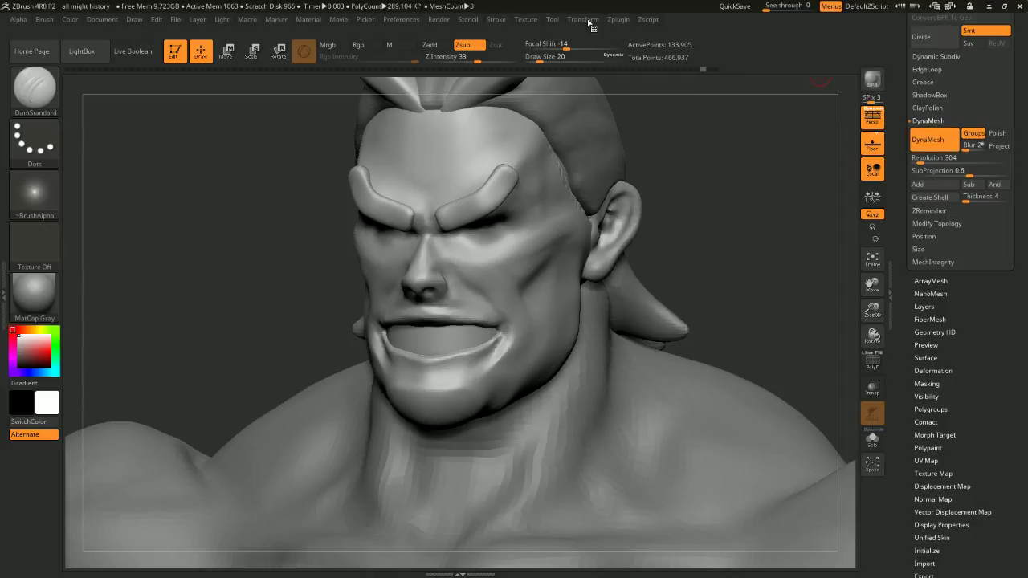
click(624, 24)
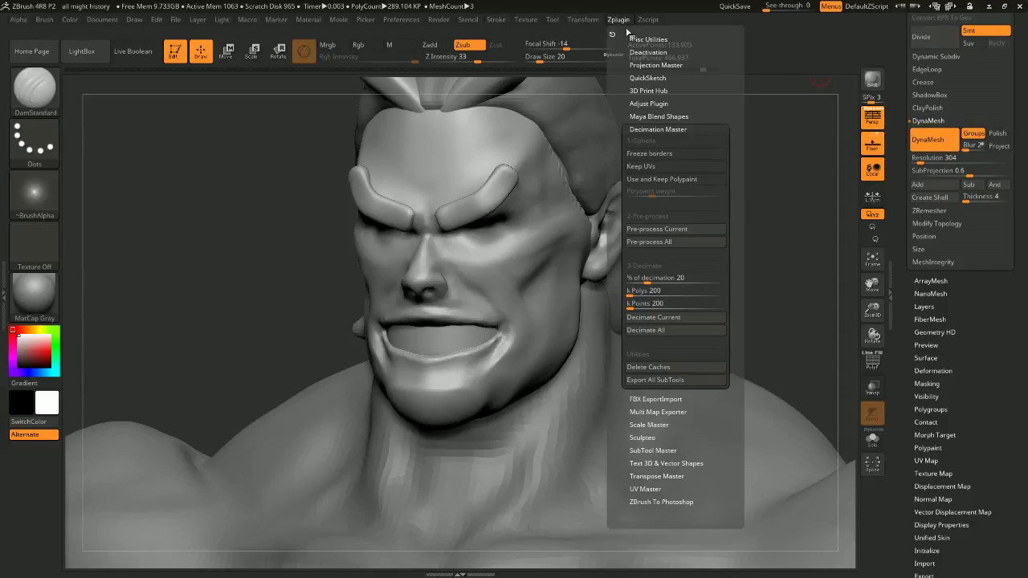
scroll(679, 469, down, 2)
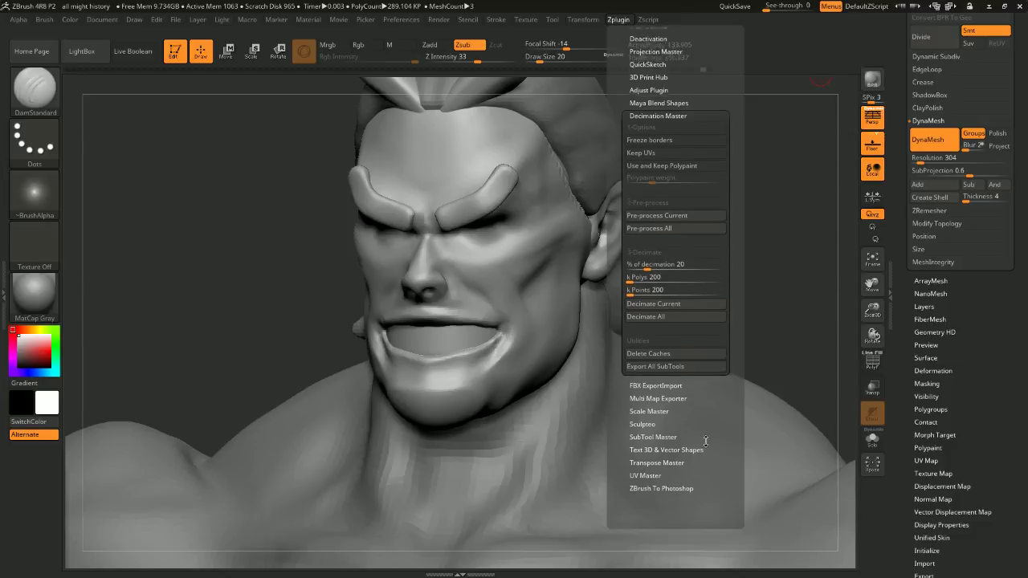
scroll(704, 428, up, 2)
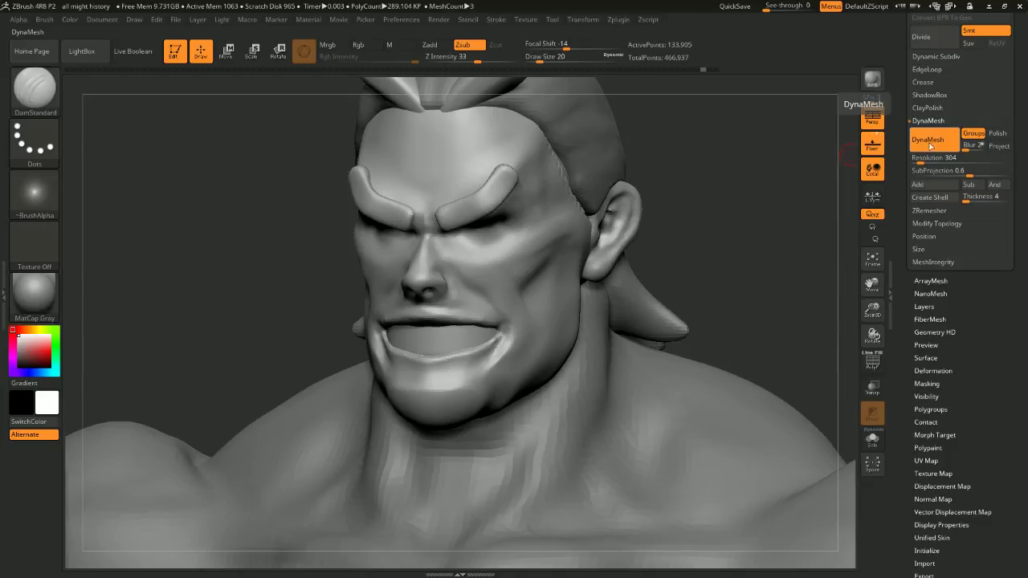
Isolate the face polygroup to examine its edge along the hairline, and show all parts of the head again
drag(677, 166, 586, 137)
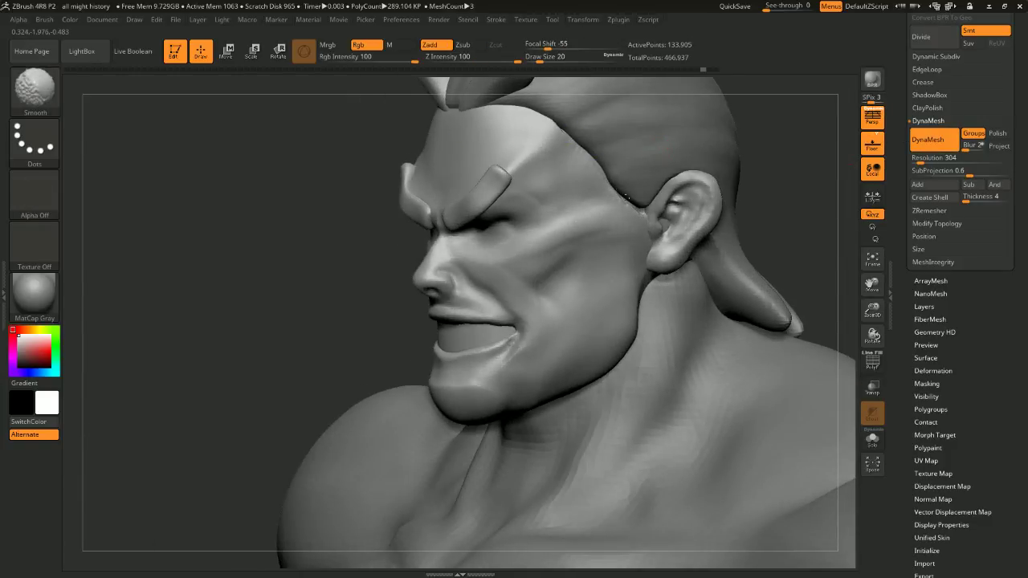
ctrl+shift+click(613, 199)
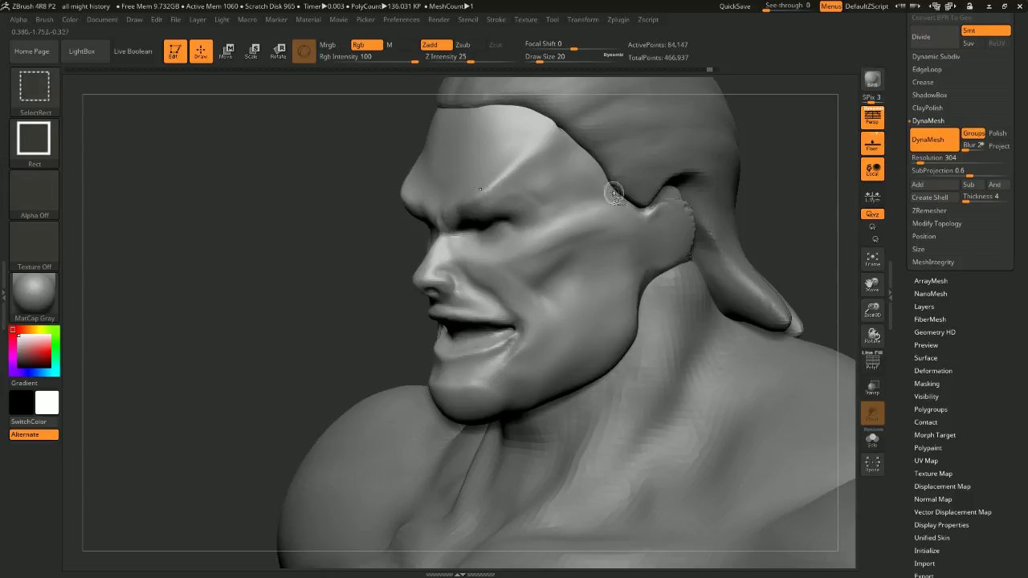
ctrl+shift+click(613, 205)
key(ctrl+z)
key(ctrl+z)
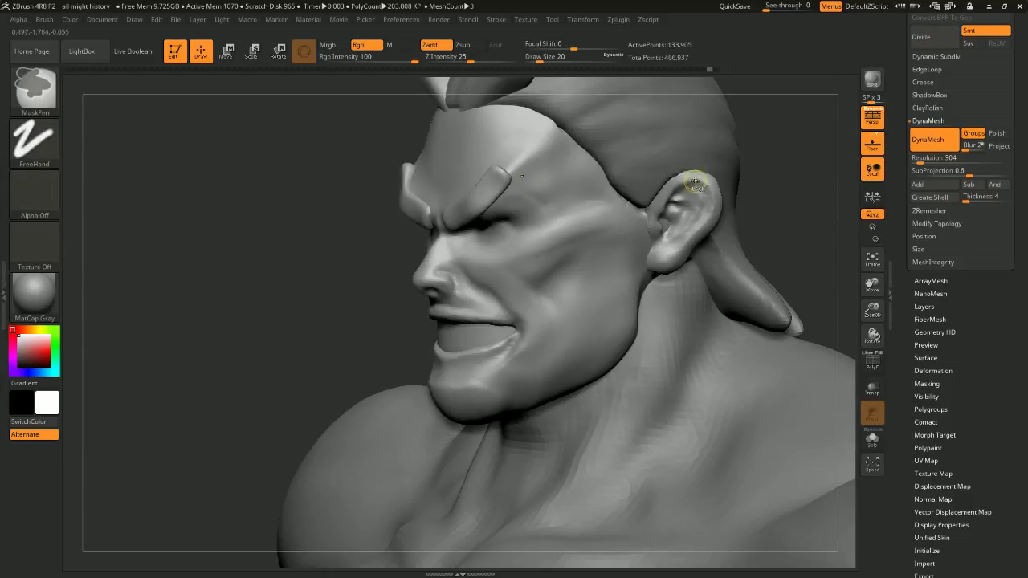
ctrl+shift+click(668, 152)
ctrl+shift+click(792, 197)
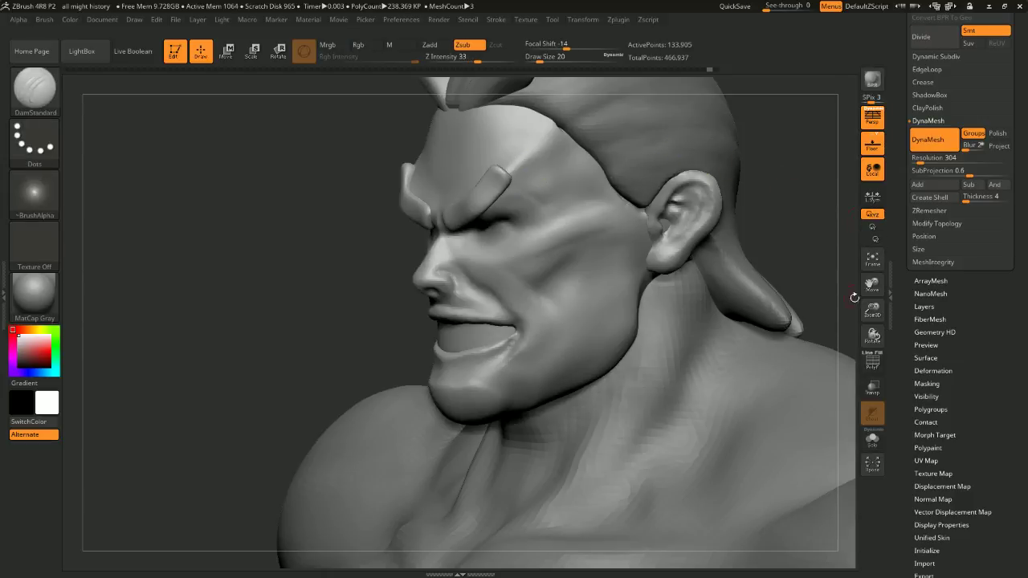
Solo the head subtool and smooth the rough patch on the back of the skull with the Smooth brush at draw size 65
click(872, 441)
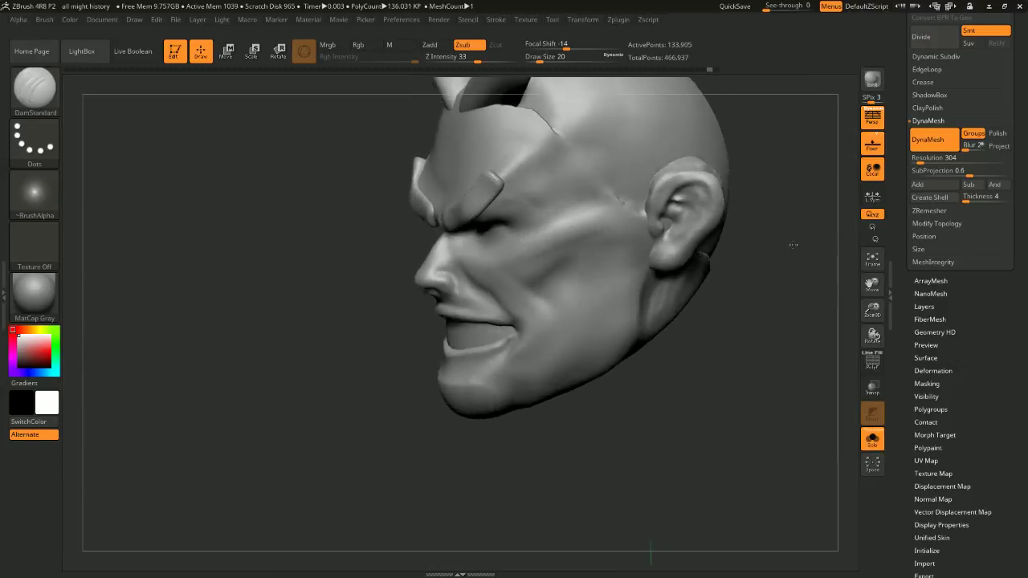
drag(796, 226, 511, 180)
drag(716, 210, 575, 194)
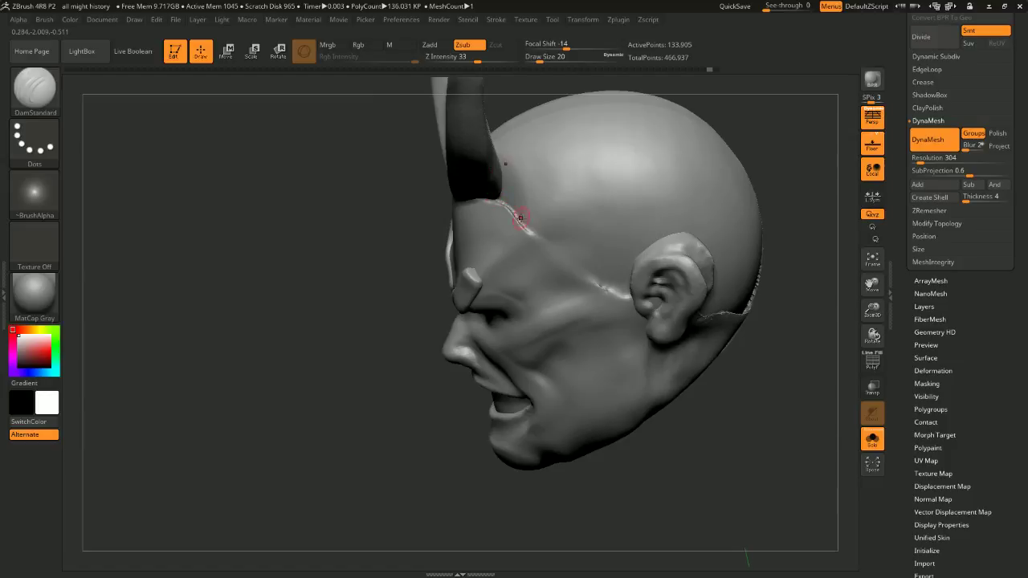
drag(762, 183, 776, 270)
key(space)
drag(786, 327, 751, 341)
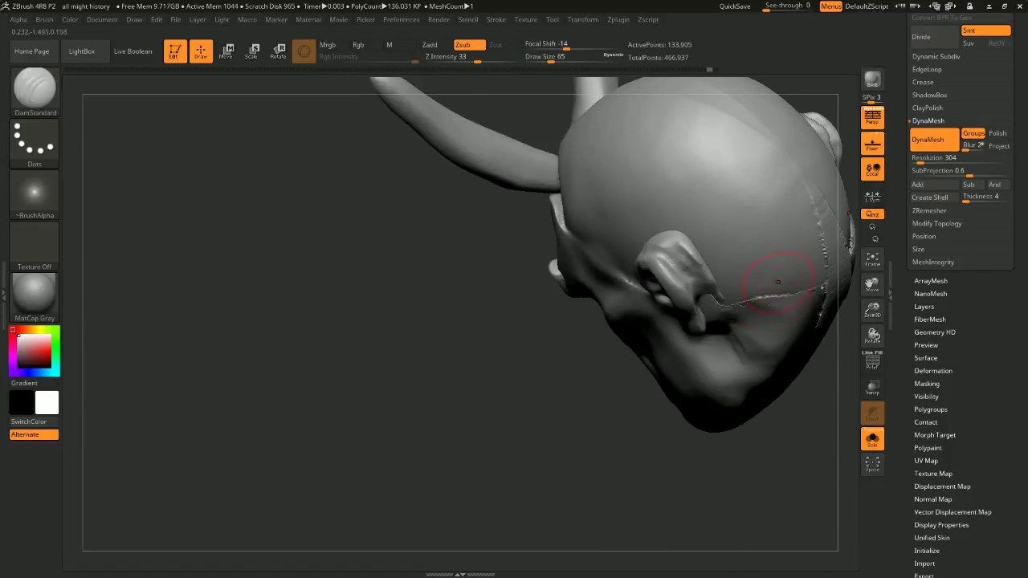
key(space)
mouse_move(591, 428)
mouse_down()
mouse_move(433, 436)
mouse_move(431, 409)
mouse_up()
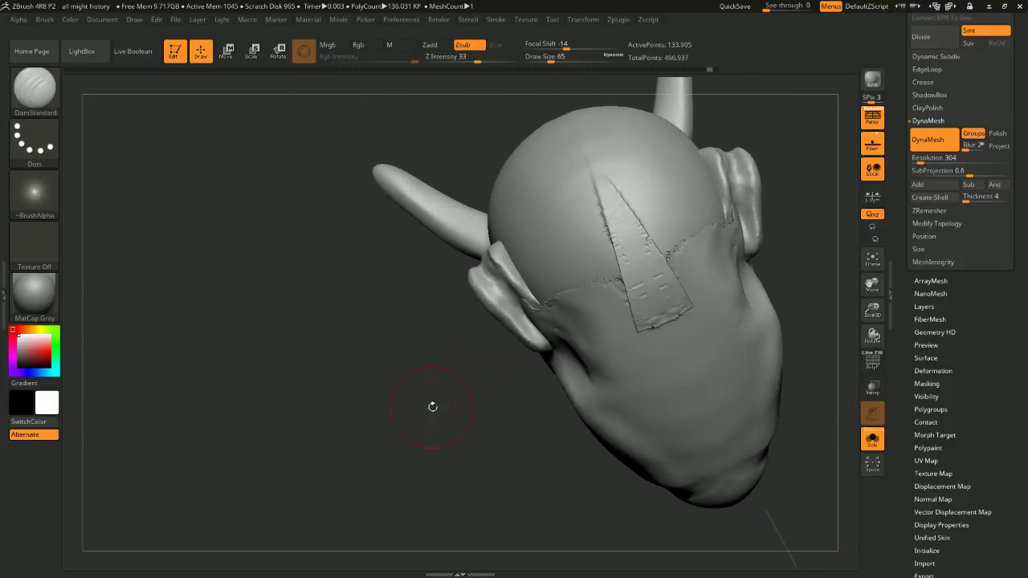
mouse_move(635, 301)
shift+mouse_down()
mouse_move(647, 319)
mouse_move(601, 190)
mouse_move(572, 290)
mouse_move(547, 304)
shift+mouse_up()
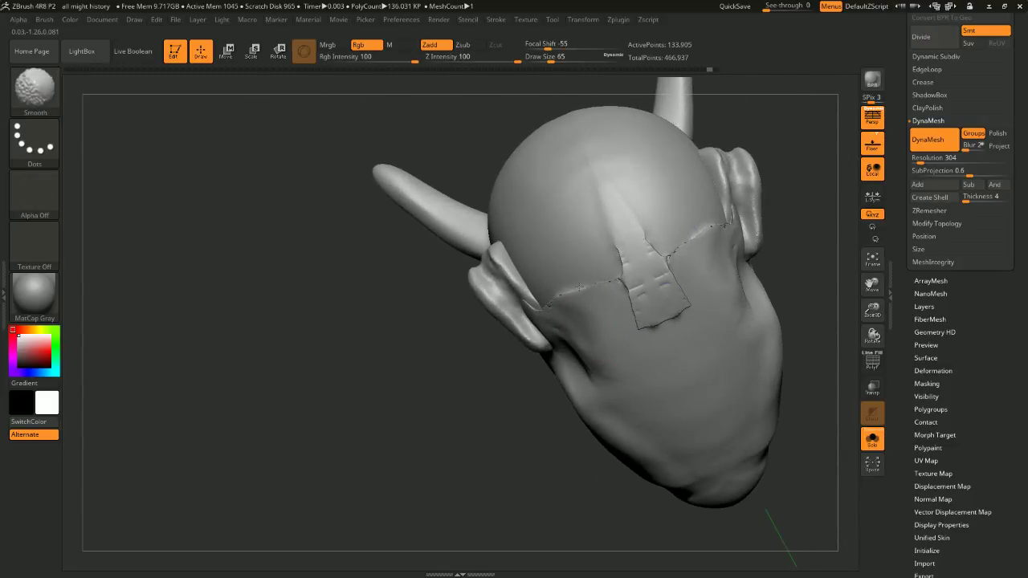
mouse_move(788, 104)
mouse_down()
mouse_move(804, 154)
mouse_move(717, 187)
mouse_move(666, 222)
mouse_up()
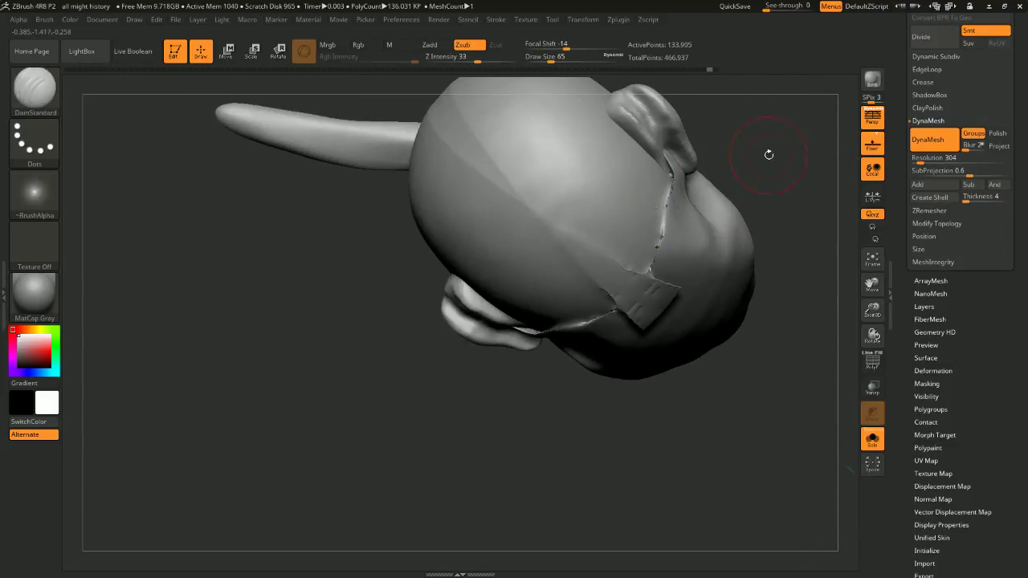
Hide the ears and smooth the exposed head surface and seams around them with the Smooth brush
drag(769, 153, 719, 193)
ctrl+shift+click(751, 216)
ctrl+shift+click(617, 302)
alt+drag(469, 343, 469, 422)
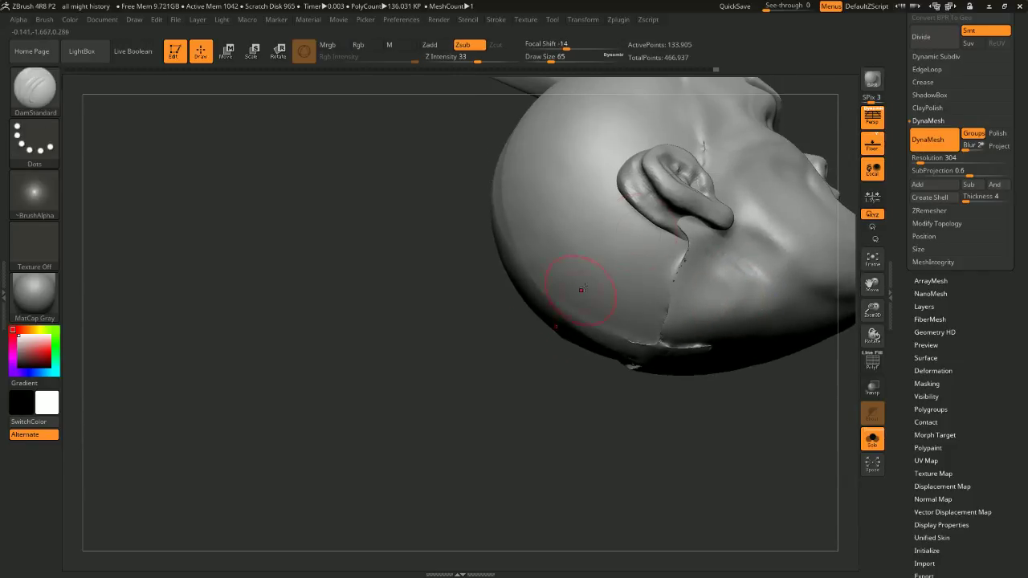
shift+drag(669, 181, 685, 174)
mouse_move(648, 241)
ctrl+shift+mouse_down()
mouse_move(667, 161)
mouse_move(674, 233)
ctrl+shift+mouse_up()
ctrl+shift+click(676, 210)
mouse_move(684, 166)
shift+mouse_down()
mouse_move(679, 225)
mouse_move(673, 188)
shift+mouse_up()
mouse_move(500, 277)
mouse_down()
mouse_move(610, 277)
mouse_move(739, 223)
mouse_move(729, 329)
mouse_move(696, 356)
mouse_up()
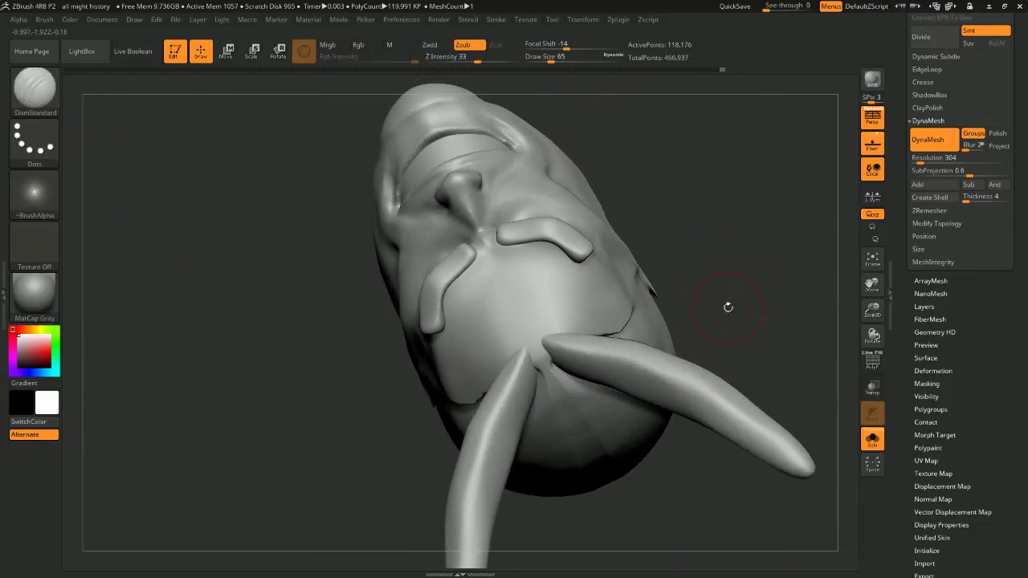
Unhide the ears and turn off solo mode to display the hair and body with the head
shift+drag(728, 306, 755, 179)
mouse_move(763, 263)
ctrl+shift+mouse_down()
mouse_move(778, 288)
mouse_move(764, 301)
mouse_move(725, 246)
mouse_move(698, 283)
mouse_move(748, 261)
ctrl+shift+mouse_up()
ctrl+shift+click(750, 259)
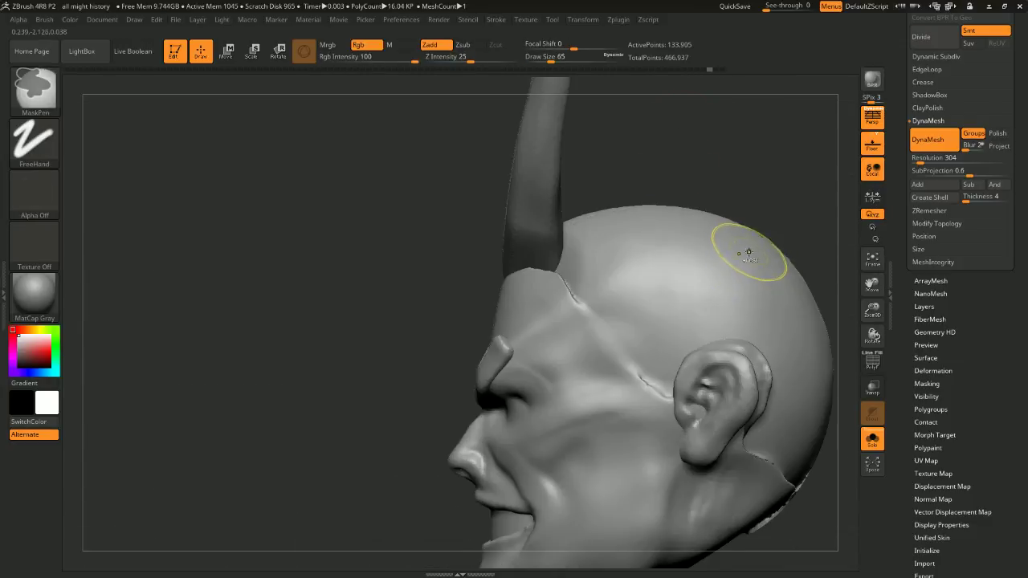
drag(760, 186, 725, 168)
click(873, 439)
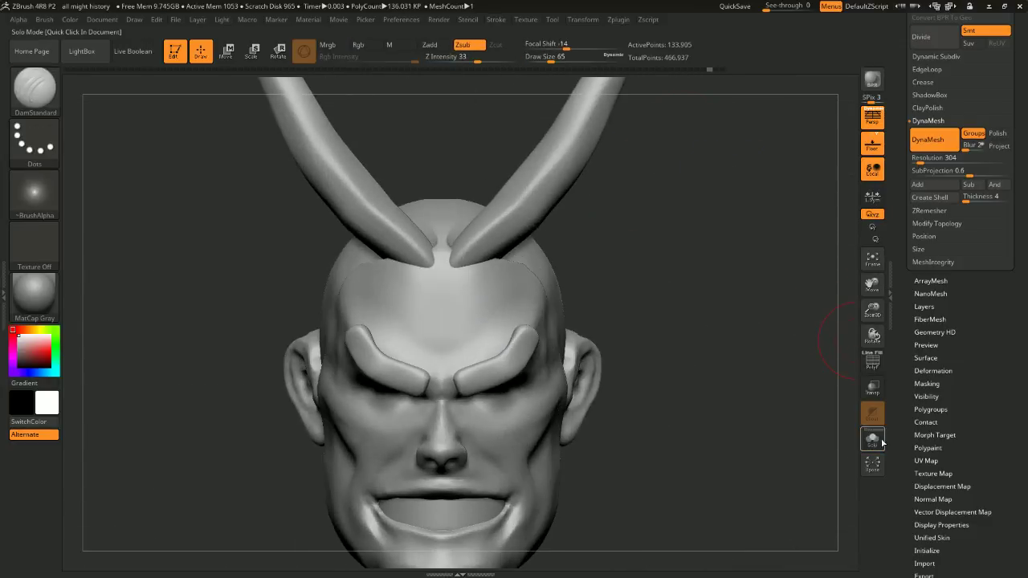
Isolate the ears, mask them, and show the whole head again with the mask kept
alt+drag(733, 252, 729, 233)
drag(730, 233, 631, 277)
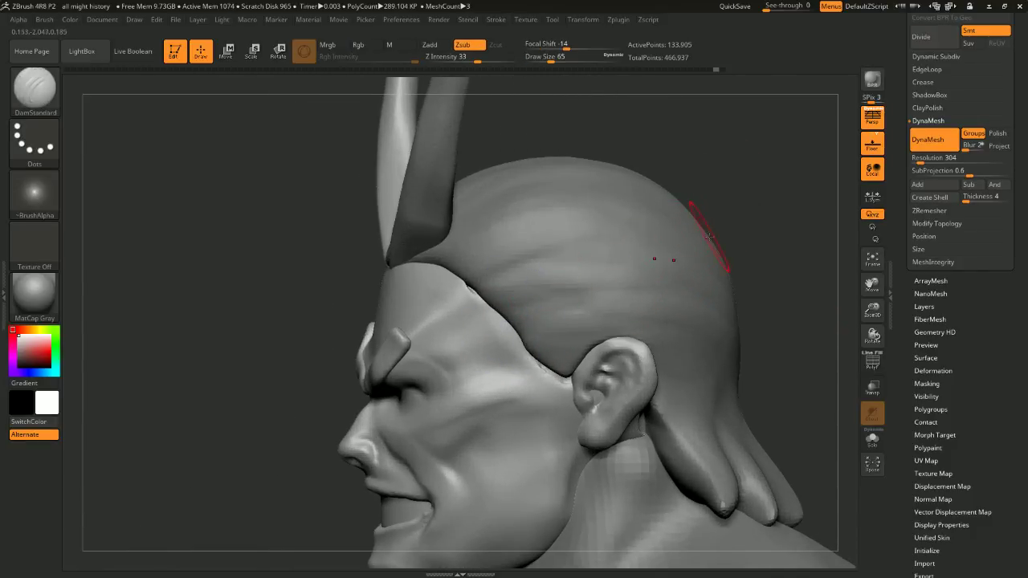
ctrl+shift+click(608, 370)
ctrl+click(768, 287)
ctrl+shift+click(772, 278)
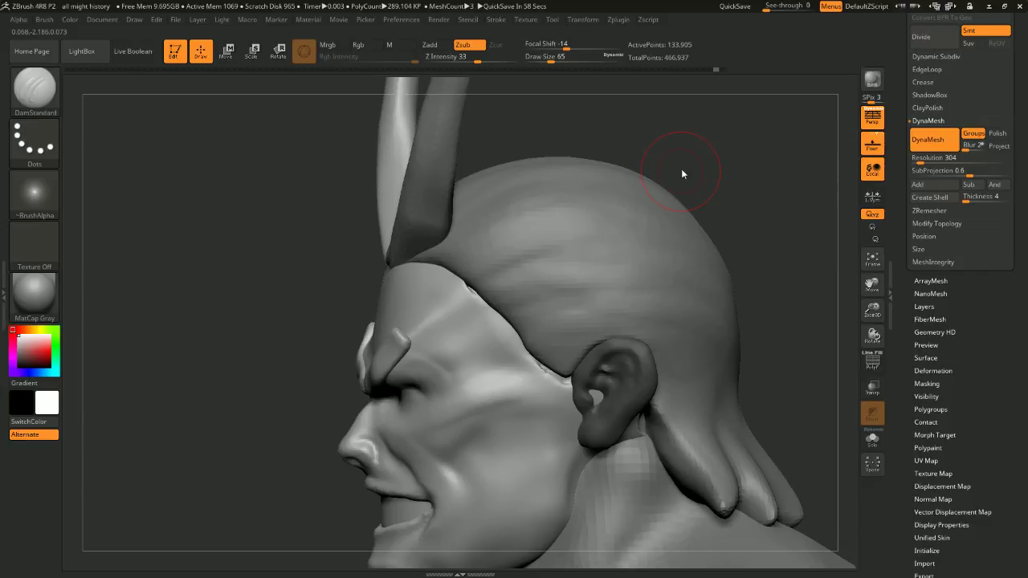
click(616, 20)
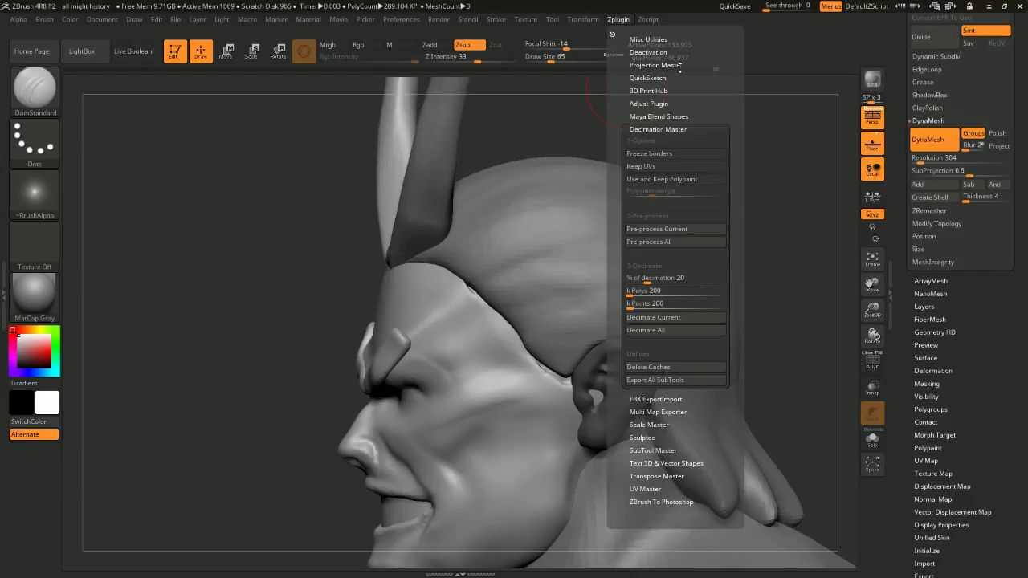
click(597, 20)
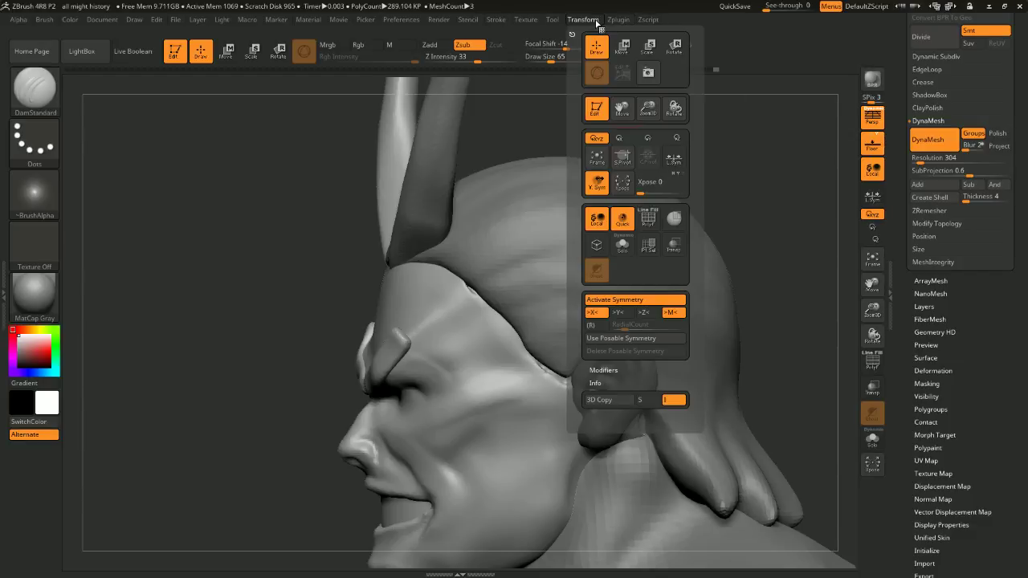
mouse_move(649, 26)
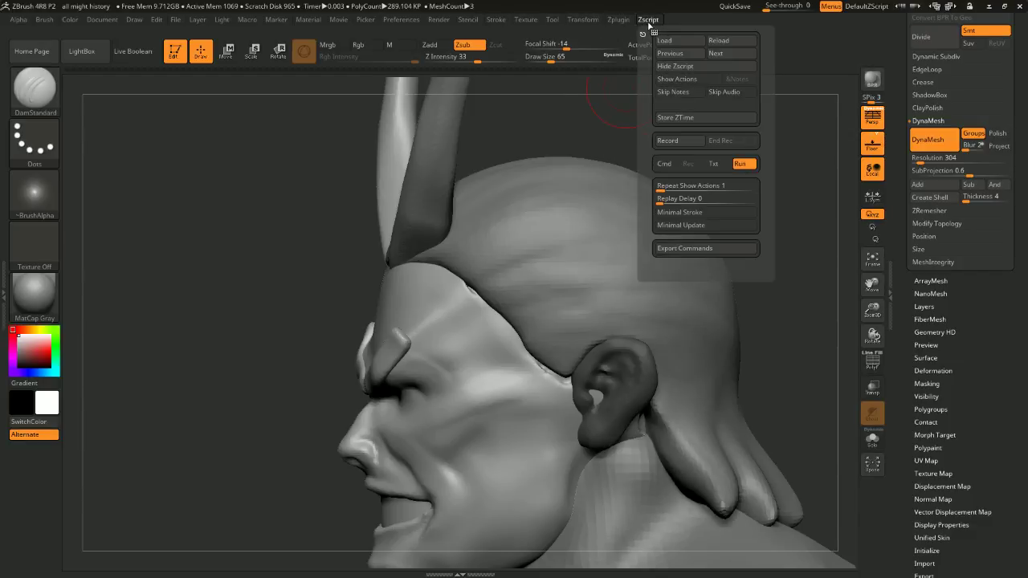
scroll(1027, 316, down, 2)
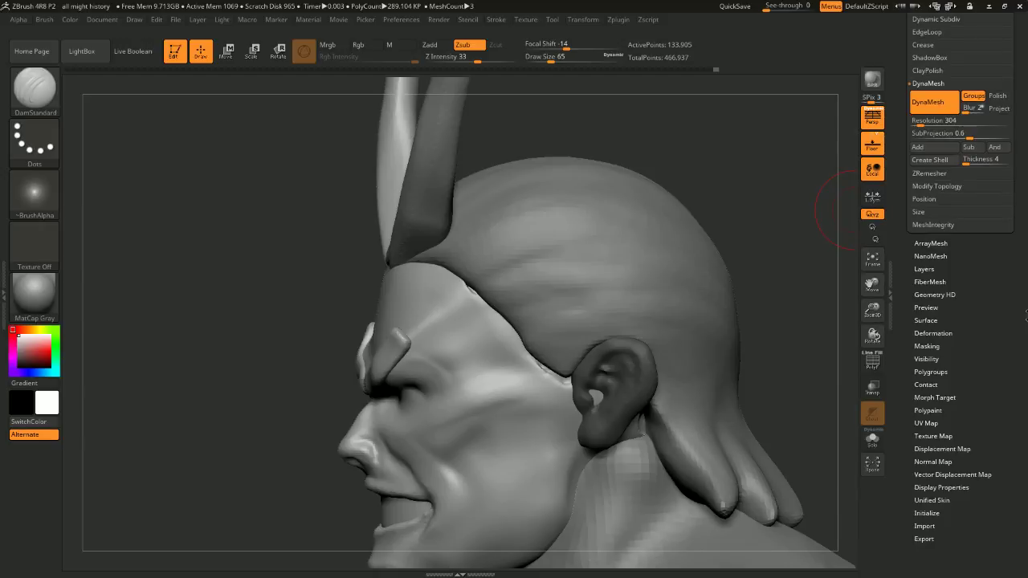
scroll(1027, 316, up, 4)
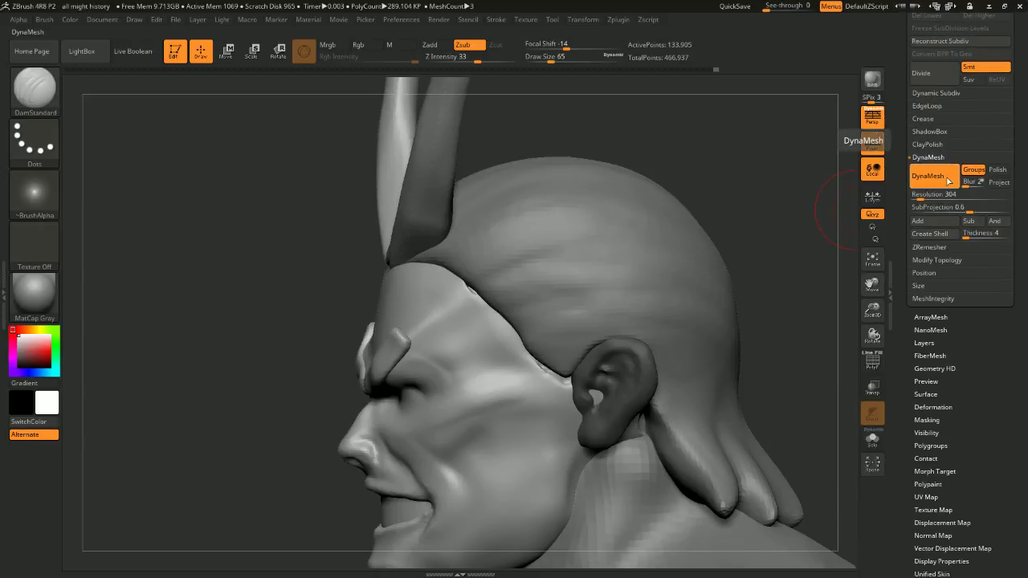
scroll(1027, 300, up, 10)
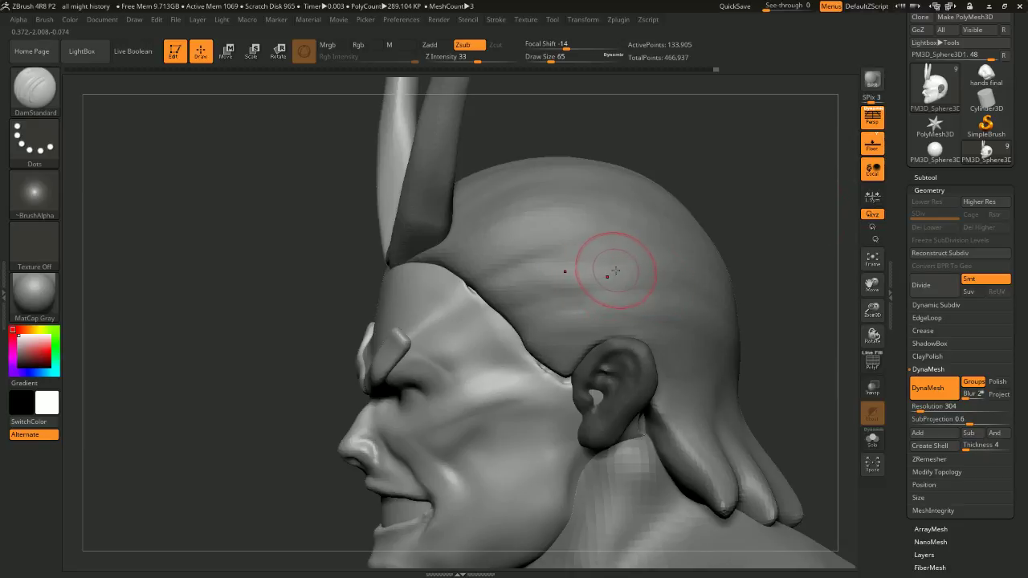
Choose the ClayBuildup brush and smooth the rough face edge along the hairline from the forehead to the ear
key(b)
key(c)
key(b)
key(shift)
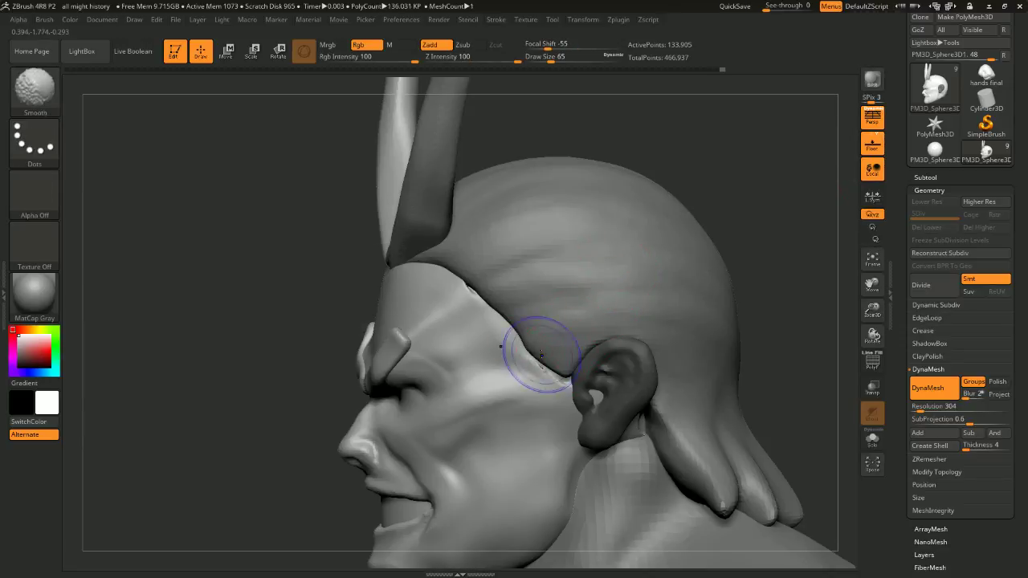
key(shift)
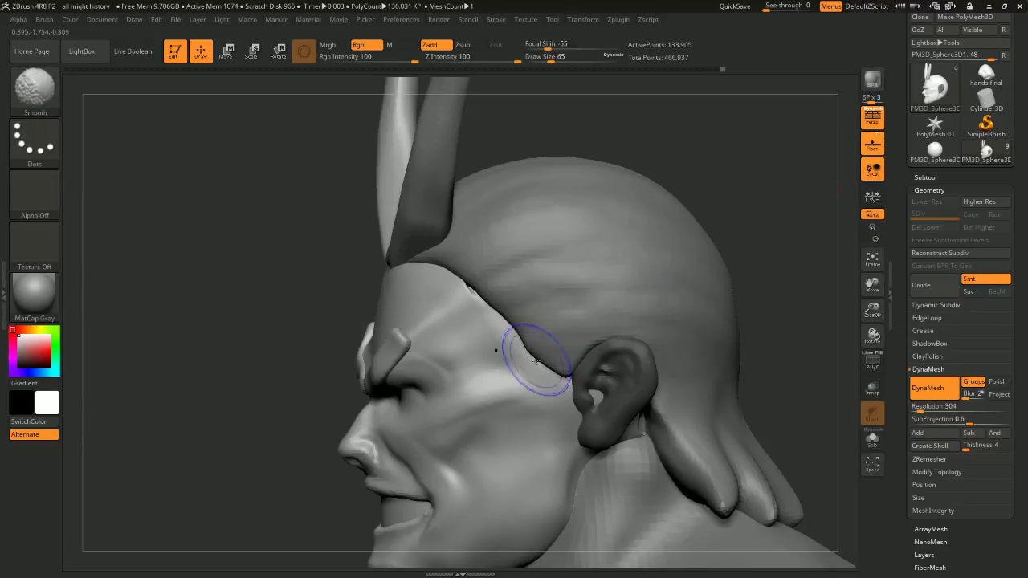
shift+drag(472, 287, 480, 294)
mouse_move(743, 169)
mouse_down()
mouse_move(770, 169)
mouse_move(665, 221)
mouse_move(450, 276)
mouse_move(478, 290)
mouse_up()
key(shift)
mouse_move(653, 220)
shift+mouse_down()
mouse_move(670, 216)
mouse_move(498, 267)
shift+mouse_up()
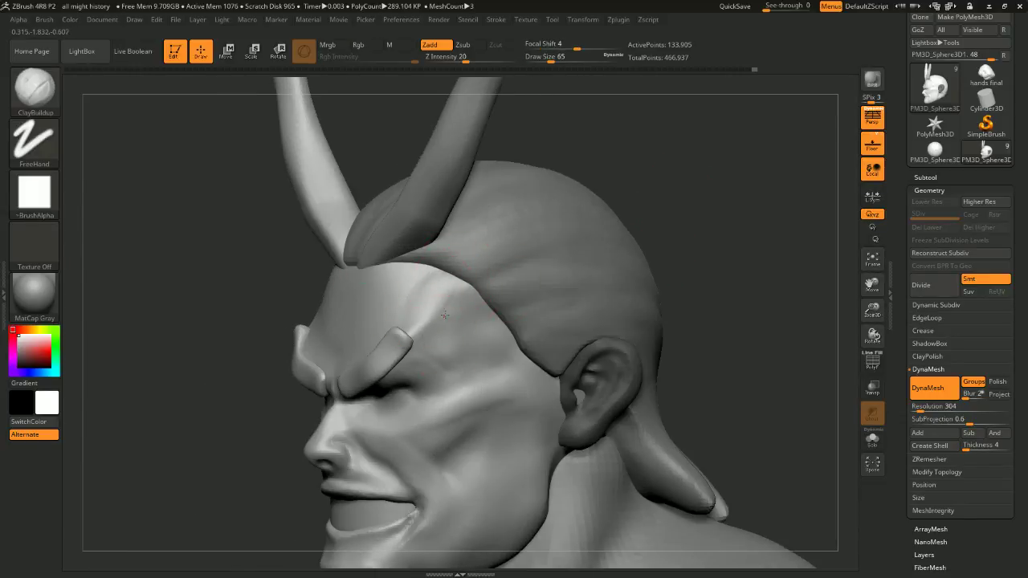
shift+drag(663, 207, 771, 172)
alt+drag(707, 204, 618, 177)
drag(589, 231, 539, 218)
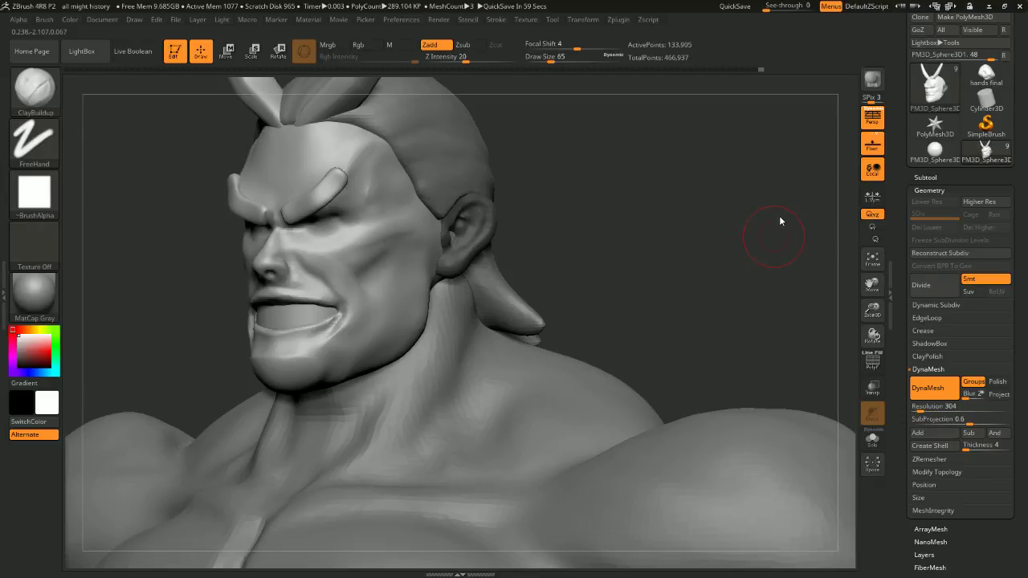
mouse_move(723, 237)
shift+mouse_down()
mouse_move(707, 227)
mouse_move(722, 212)
mouse_move(735, 225)
mouse_move(727, 223)
shift+mouse_up()
alt+drag(630, 240, 636, 193)
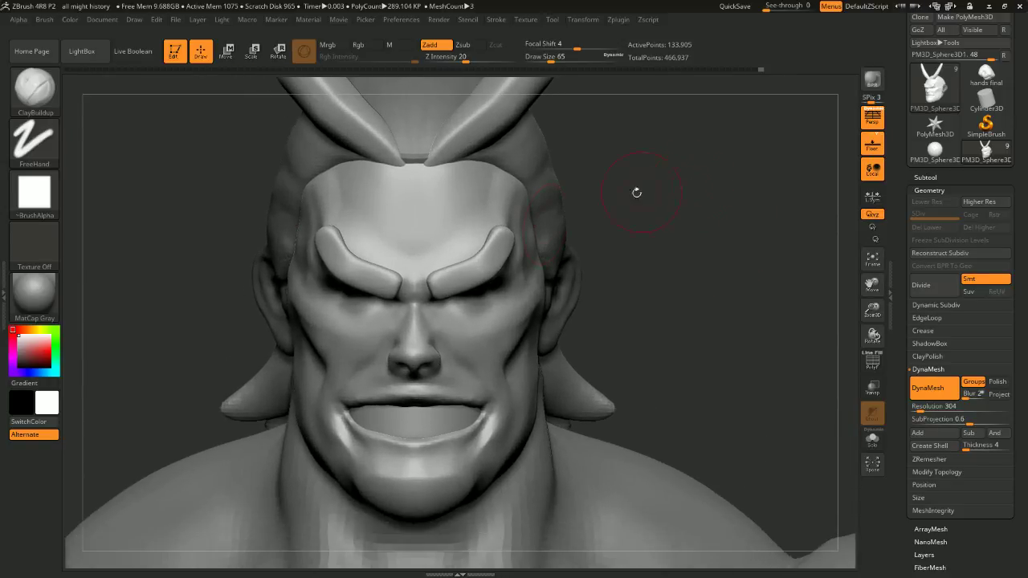
Isolate the eyebrows and mask the rest of the head, leaving the eyebrows and ears unmasked with the whole figure shown
ctrl+shift+click(492, 258)
drag(696, 210, 634, 204)
ctrl+drag(731, 143, 752, 154)
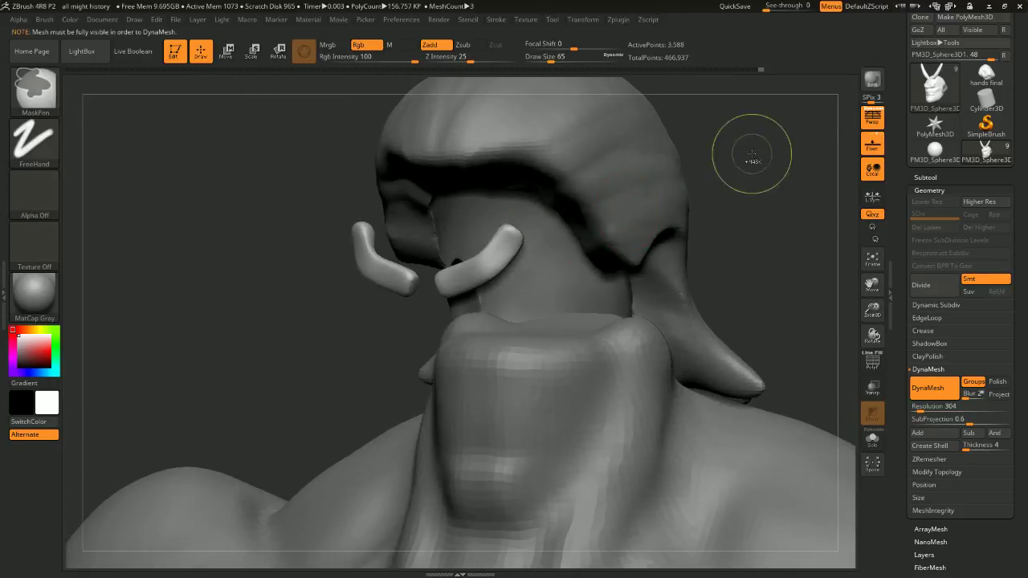
key(ctrl+z)
key(ctrl+shift+z)
key(ctrl+z)
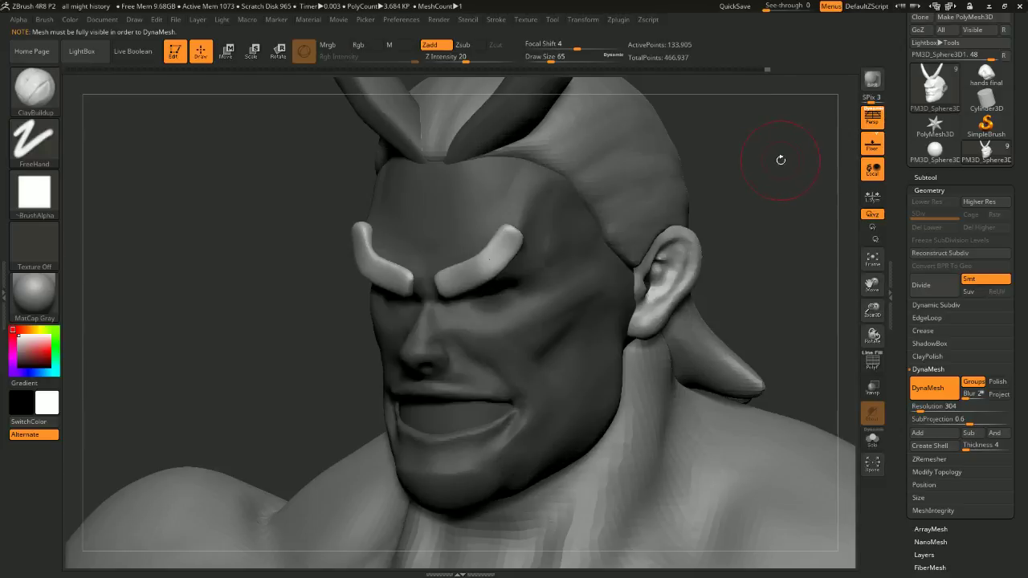
Reduce the draw size to 23, then carve and smooth the outer ends of the eyebrows with ClayBuildup
key(space)
drag(781, 160, 769, 159)
mouse_move(511, 228)
alt+mouse_down()
mouse_move(494, 225)
mouse_move(519, 235)
alt+mouse_up()
mouse_move(741, 141)
mouse_down()
mouse_move(769, 142)
mouse_move(634, 161)
mouse_up()
shift+drag(514, 229, 498, 226)
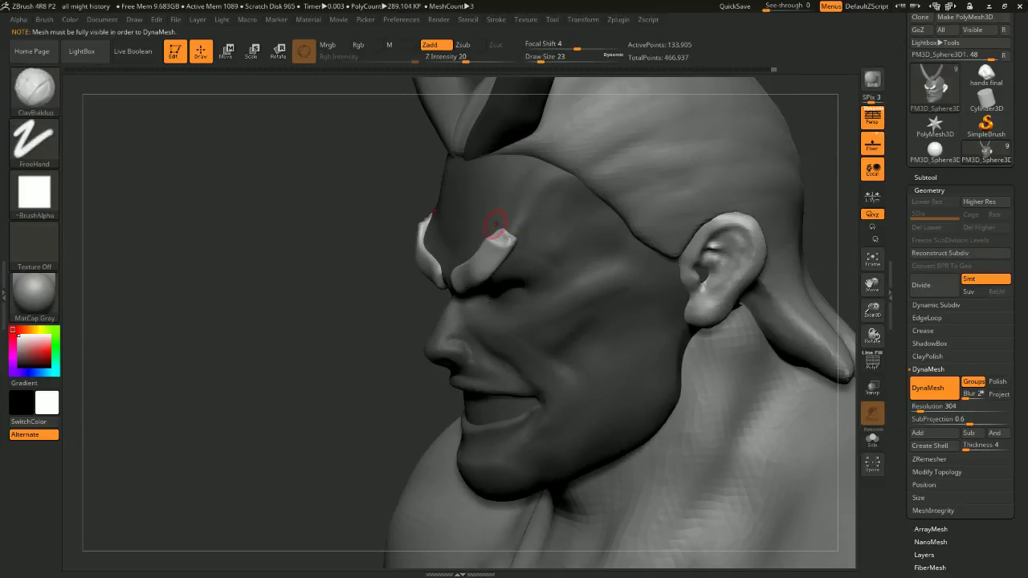
key(shift)
drag(809, 106, 497, 240)
shift+drag(748, 147, 776, 149)
mouse_move(768, 191)
alt+mouse_down()
mouse_move(764, 165)
mouse_move(713, 192)
alt+mouse_up()
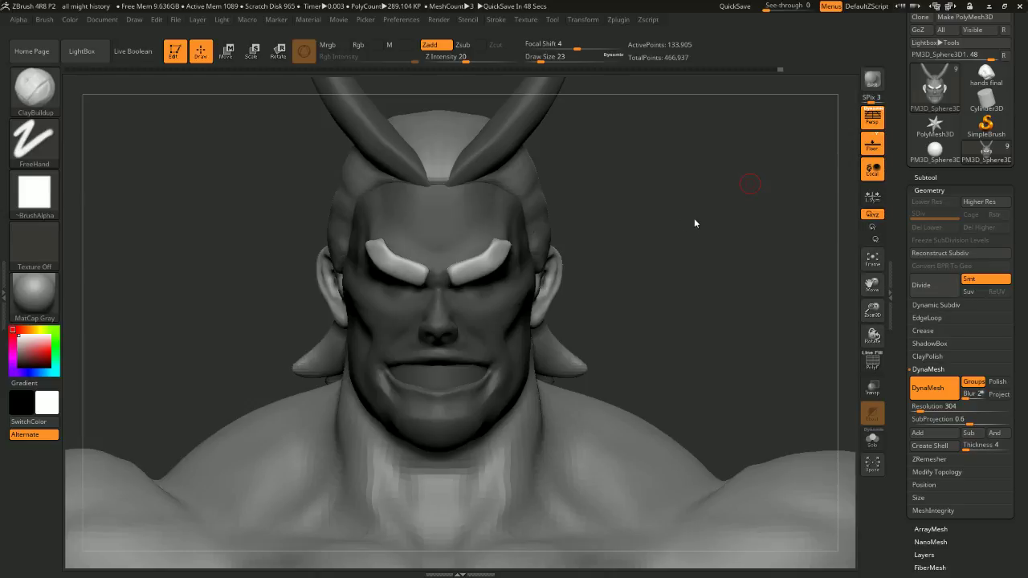
Choose the Move brush at draw size 33 and pull the eyebrows' outer ends down around the brow
mouse_move(694, 194)
alt+mouse_down()
mouse_move(705, 224)
mouse_move(729, 203)
mouse_move(707, 211)
alt+mouse_up()
key(space)
key(b)
key(m)
key(v)
key(space)
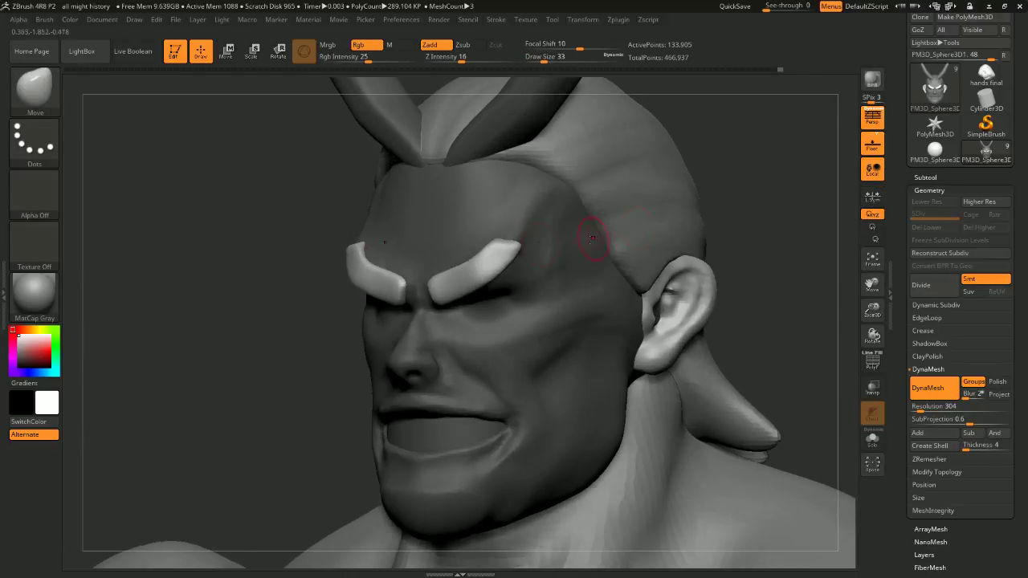
drag(516, 243, 512, 256)
drag(732, 185, 719, 180)
mouse_move(501, 264)
mouse_down()
mouse_move(518, 254)
mouse_move(519, 279)
mouse_up()
drag(780, 190, 522, 256)
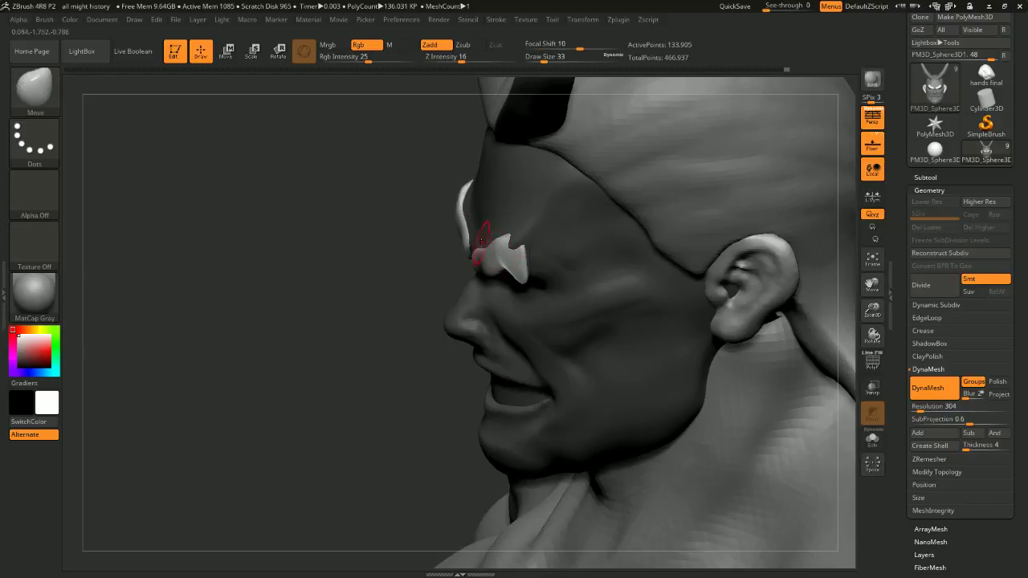
Switch to ClayBuildup and smooth the pulled outer ends of the eyebrows
key(b)
key(c)
key(b)
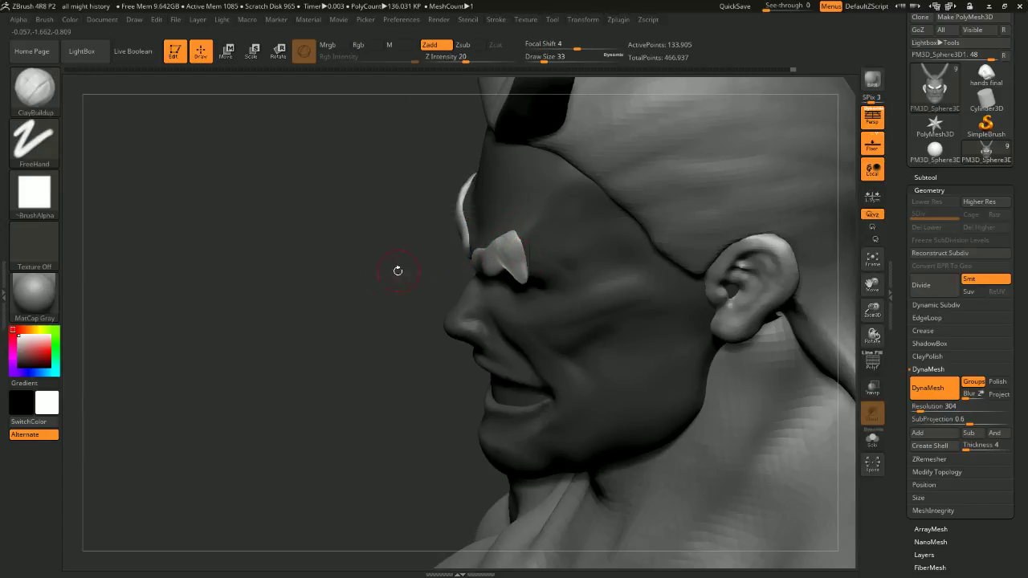
drag(399, 270, 650, 213)
shift+drag(526, 272, 523, 239)
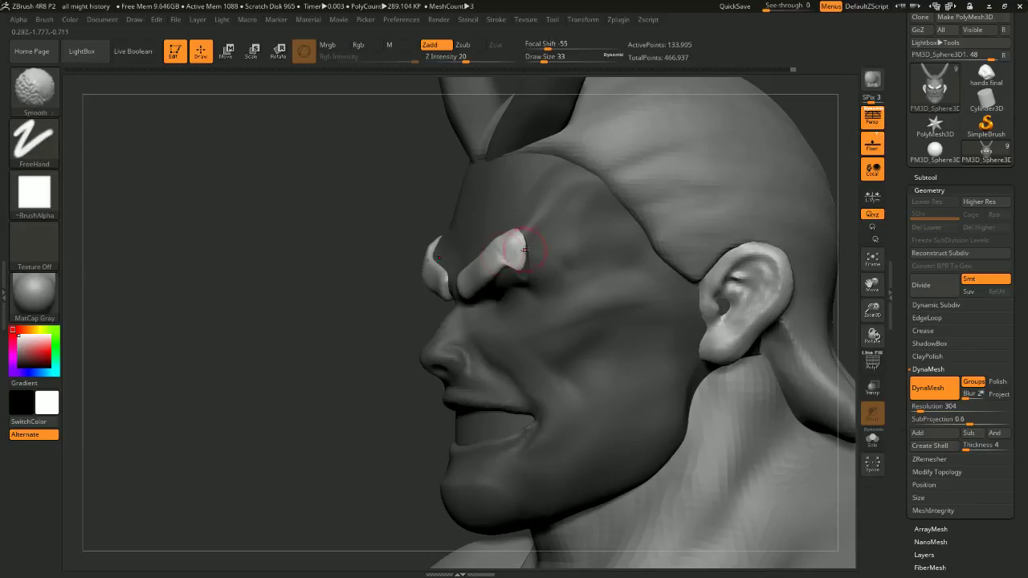
Reshape the eyebrows' outer tips with the Move brush to sharpen the corner toward the temple
mouse_move(376, 277)
mouse_down()
mouse_move(345, 290)
mouse_move(511, 262)
mouse_up()
key(b)
key(m)
key(v)
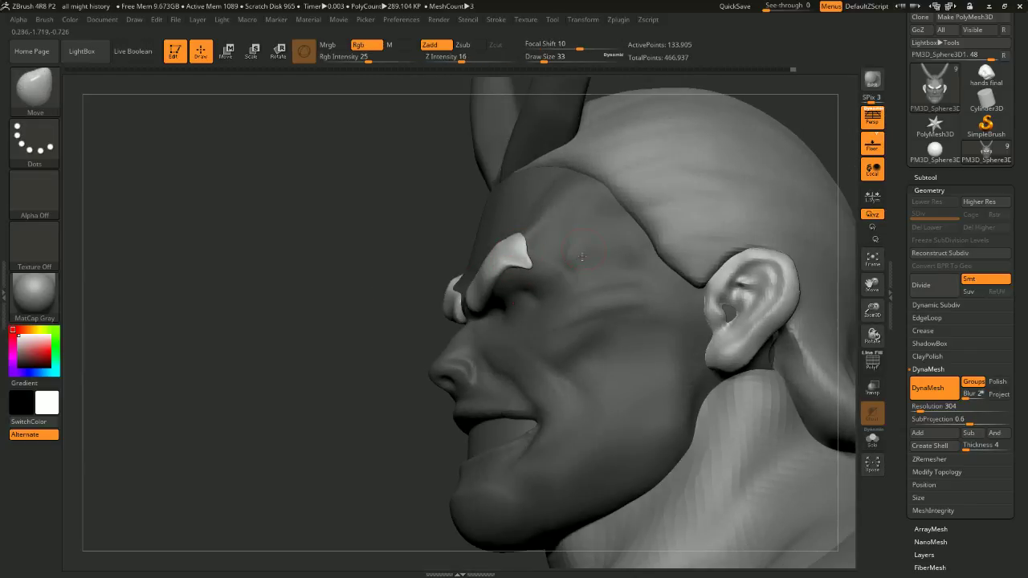
drag(582, 256, 696, 200)
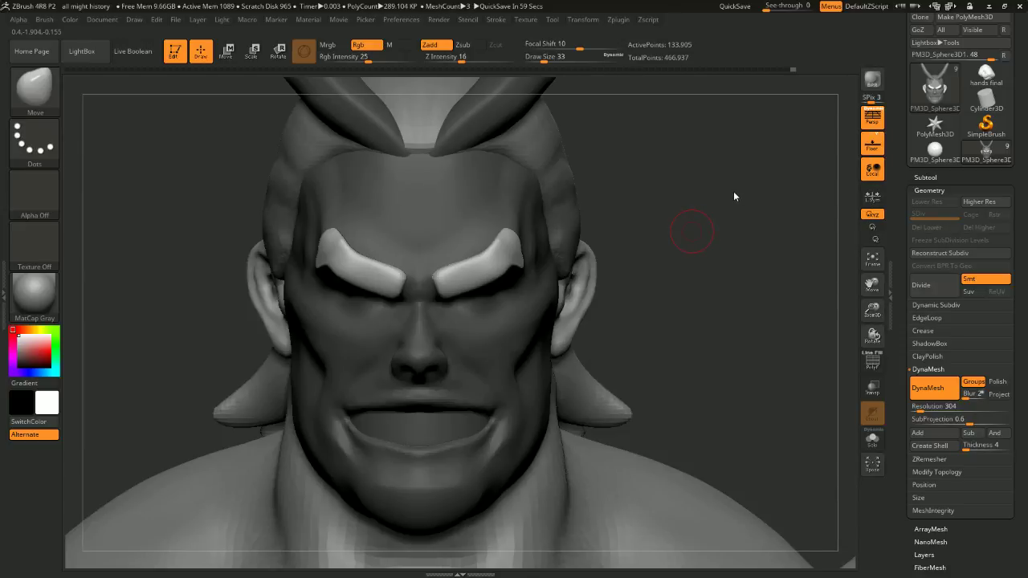
mouse_move(734, 191)
mouse_down()
mouse_move(739, 163)
mouse_move(524, 229)
mouse_up()
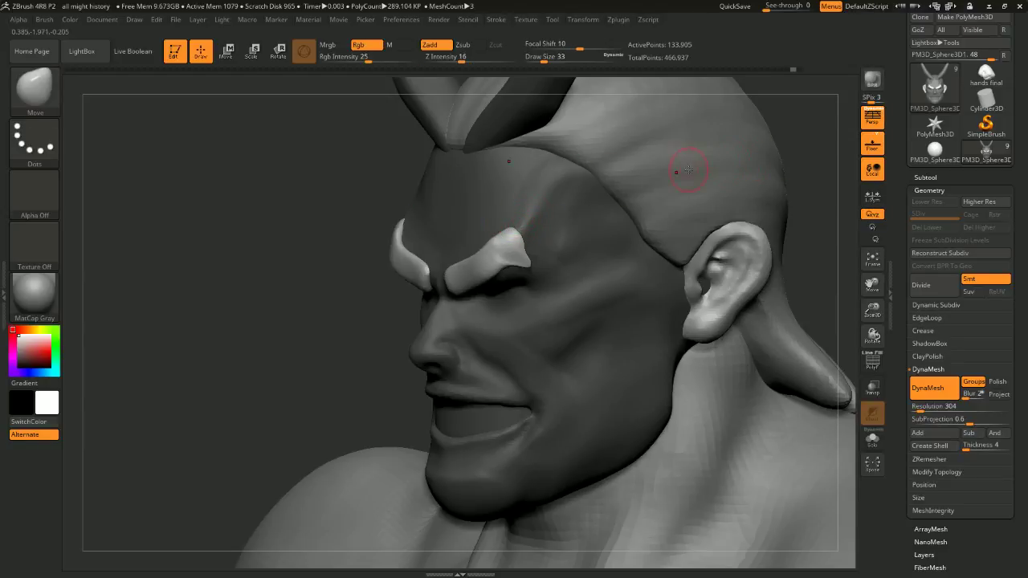
Return to ClayBuildup and refine the eyebrow bend and outer tips so they sit flush with the forehead
key(b)
key(c)
key(b)
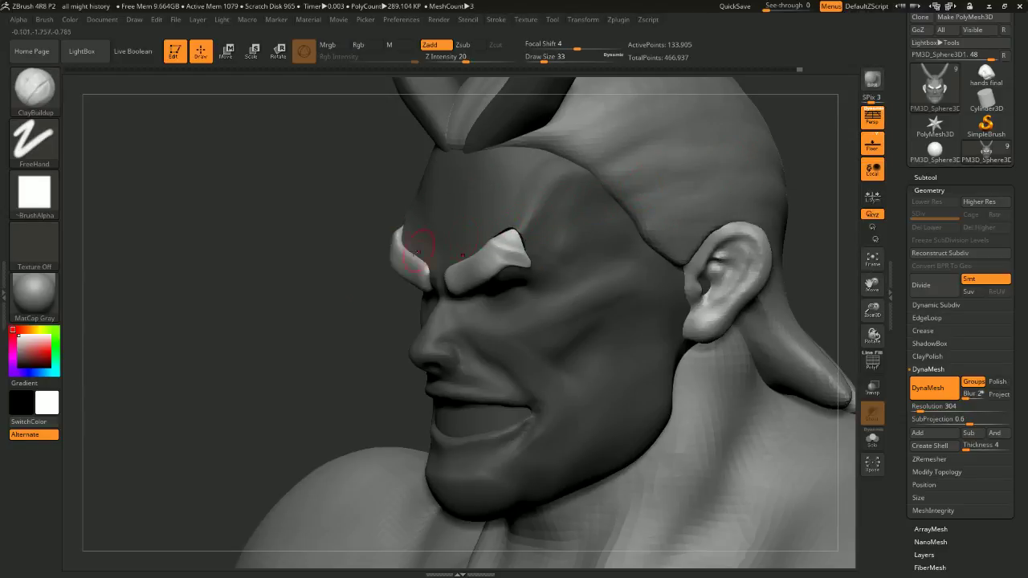
mouse_move(363, 259)
mouse_down()
mouse_move(766, 164)
mouse_move(595, 189)
mouse_up()
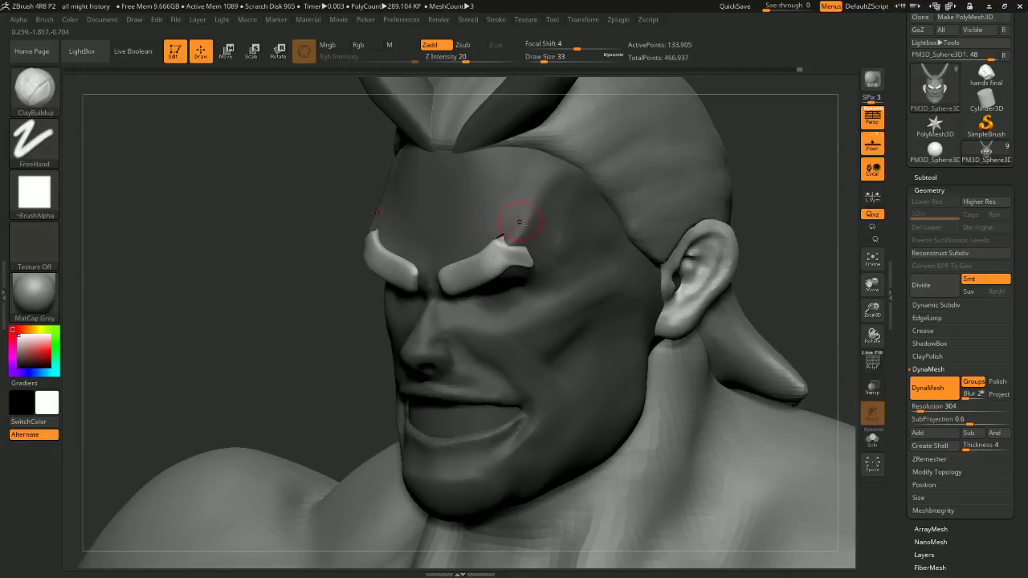
drag(726, 142, 787, 138)
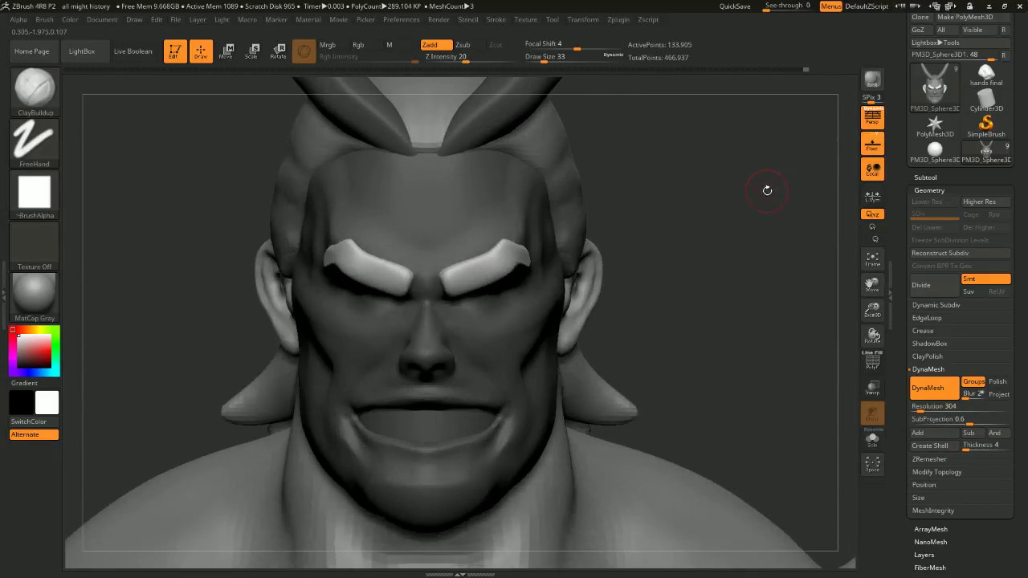
drag(767, 190, 510, 241)
key(shift)
drag(767, 148, 764, 154)
Choose the Inflat brush and thicken the eyebrows from the outer tips toward the inner ends
key(b)
key(i)
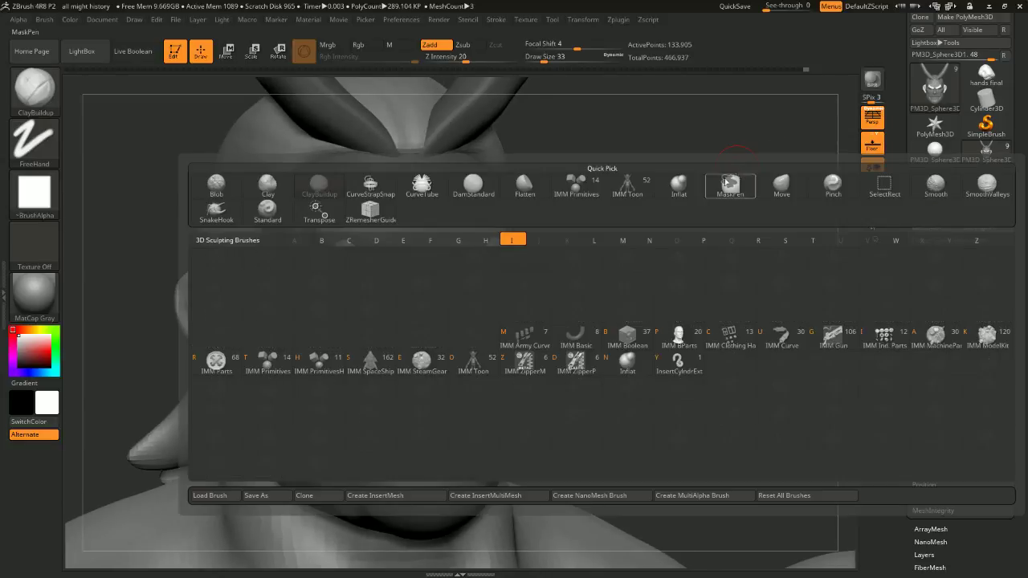
key(n)
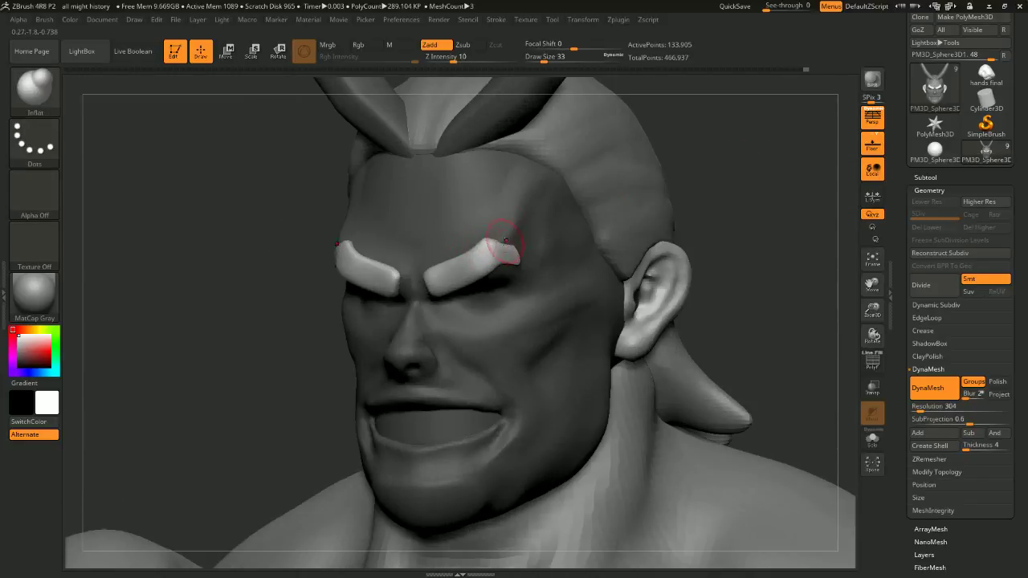
drag(747, 142, 505, 212)
drag(466, 286, 483, 270)
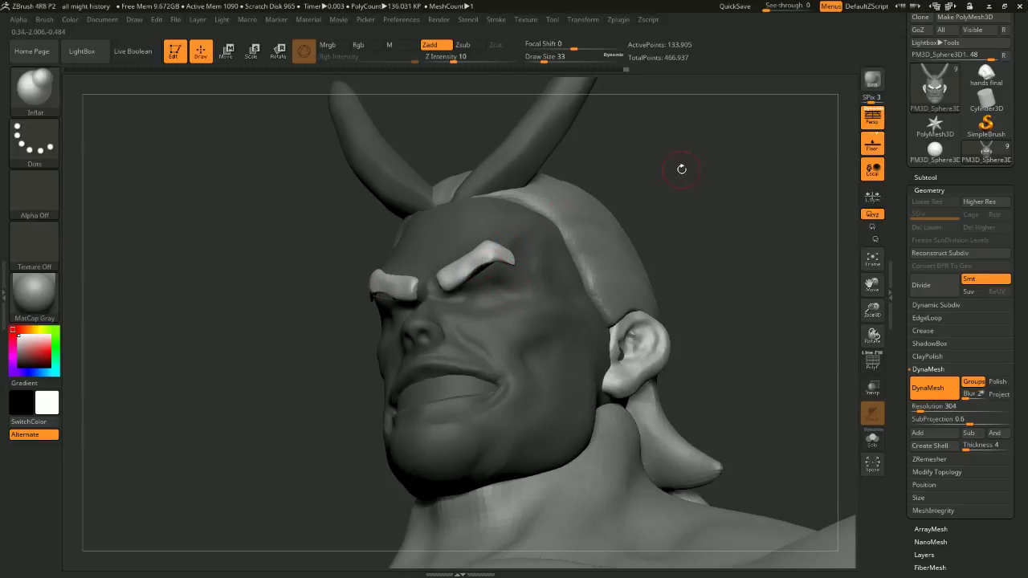
Lower the draw size to 14, inflate the lower edge of the eyebrows, and smooth their undersides
mouse_move(682, 168)
mouse_down()
mouse_move(705, 178)
mouse_move(678, 161)
mouse_move(703, 164)
mouse_up()
key(space)
click(675, 160)
key(space)
click(705, 164)
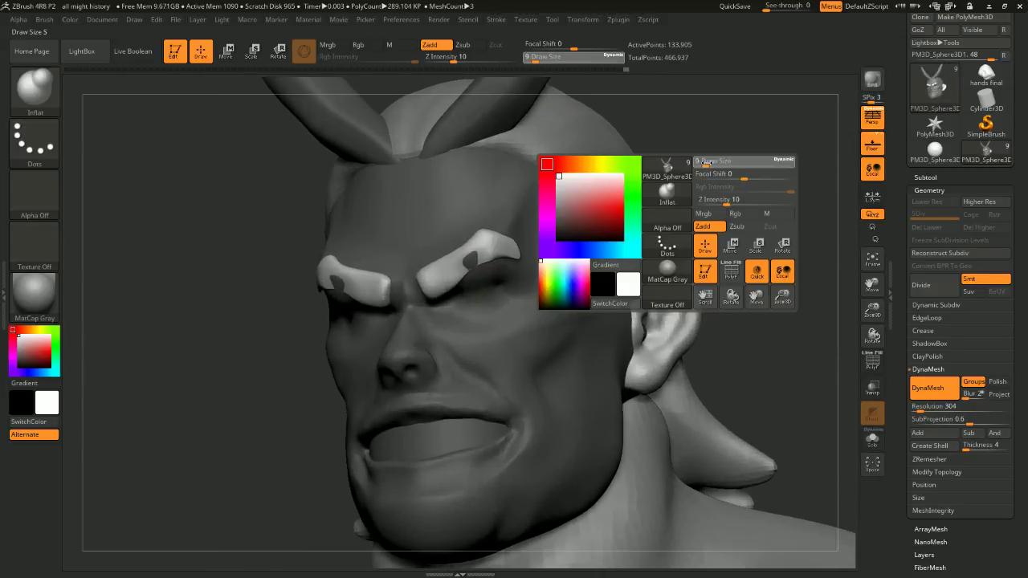
mouse_move(484, 258)
mouse_down()
mouse_move(470, 263)
mouse_move(489, 248)
mouse_move(461, 274)
mouse_up()
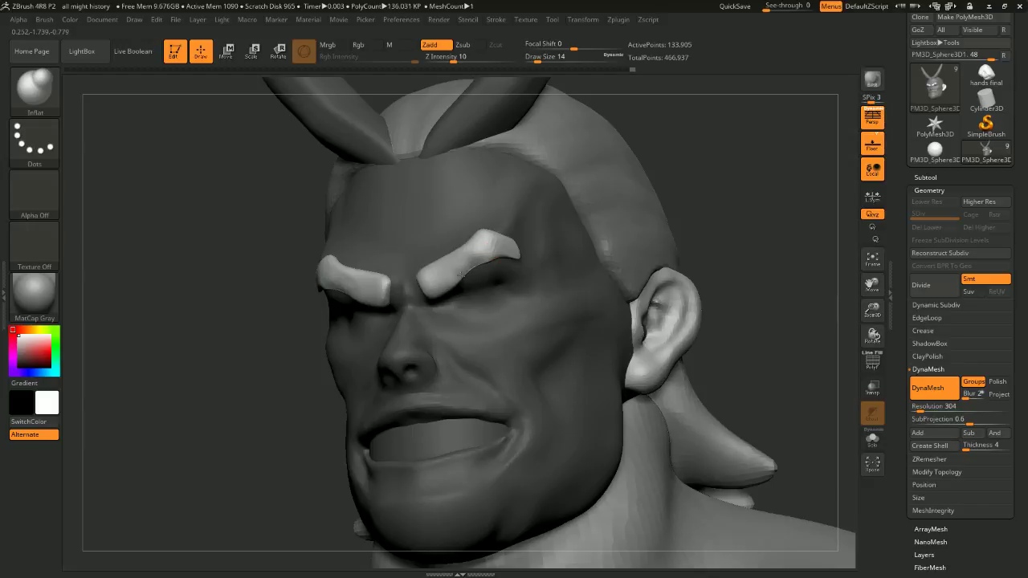
shift+drag(514, 238, 492, 264)
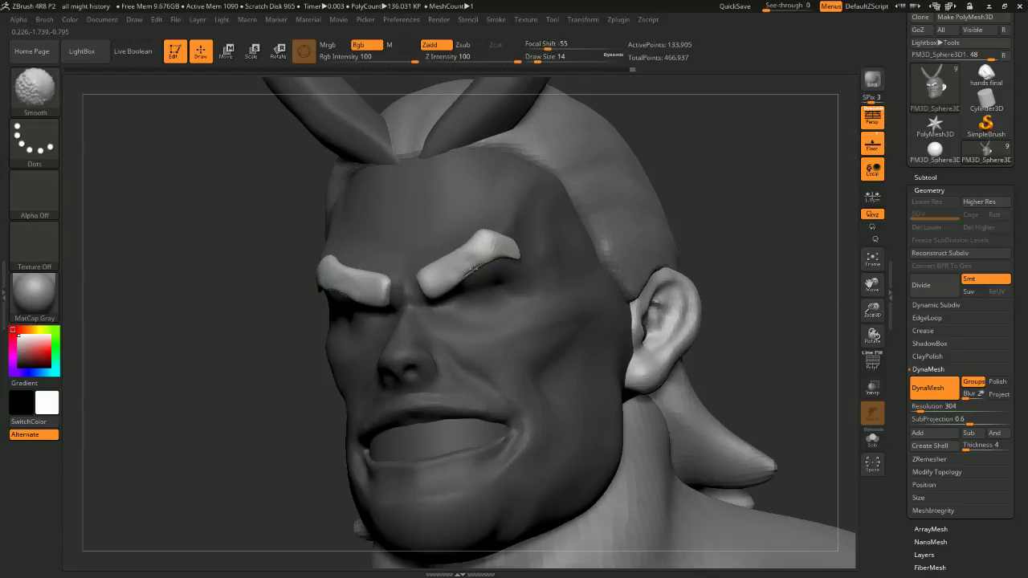
mouse_move(718, 156)
mouse_down()
mouse_move(710, 140)
mouse_move(727, 171)
mouse_move(736, 127)
mouse_move(804, 146)
mouse_up()
shift+drag(466, 270, 459, 278)
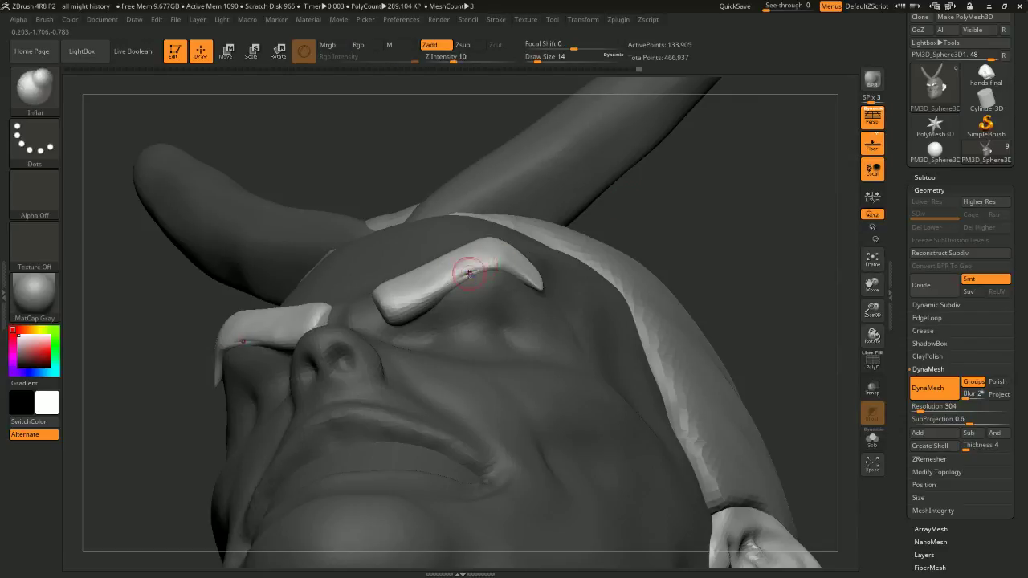
Raise the draw size to 44, touch up the eyebrow undersides, and switch back to the ClayBuildup brush
mouse_move(539, 220)
mouse_down()
mouse_move(735, 150)
mouse_move(733, 171)
mouse_move(635, 190)
mouse_move(655, 193)
mouse_up()
key(space)
mouse_move(756, 140)
mouse_down()
mouse_move(770, 139)
mouse_move(482, 258)
mouse_move(484, 249)
mouse_move(457, 279)
mouse_up()
key(b)
key(c)
key(b)
mouse_move(683, 181)
shift+mouse_down()
mouse_move(719, 161)
mouse_move(690, 139)
mouse_move(700, 158)
shift+mouse_up()
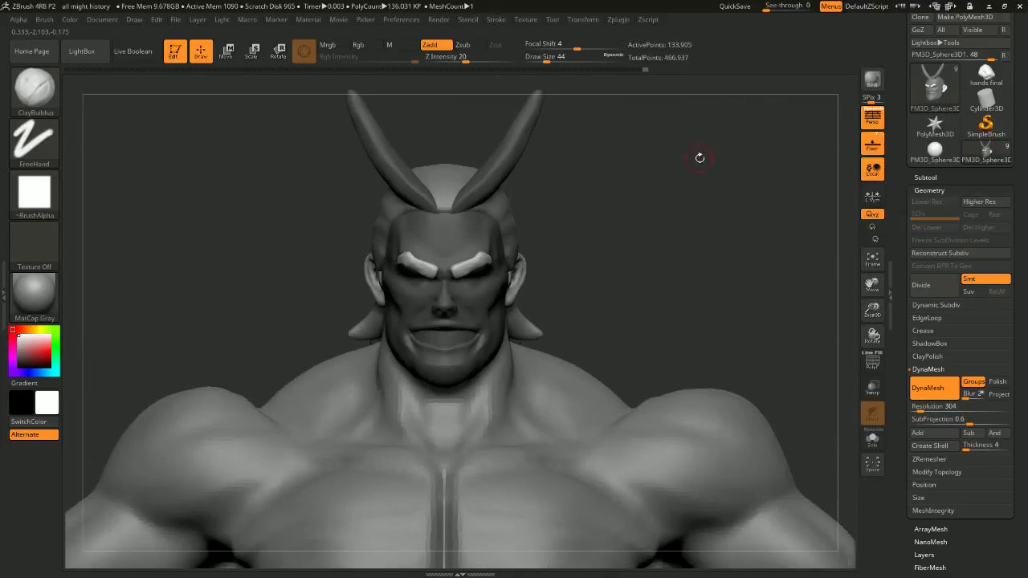
Examine the full figure's proportions from the front and side, along with the DynaMesh resolution setting
alt+drag(709, 214, 677, 135)
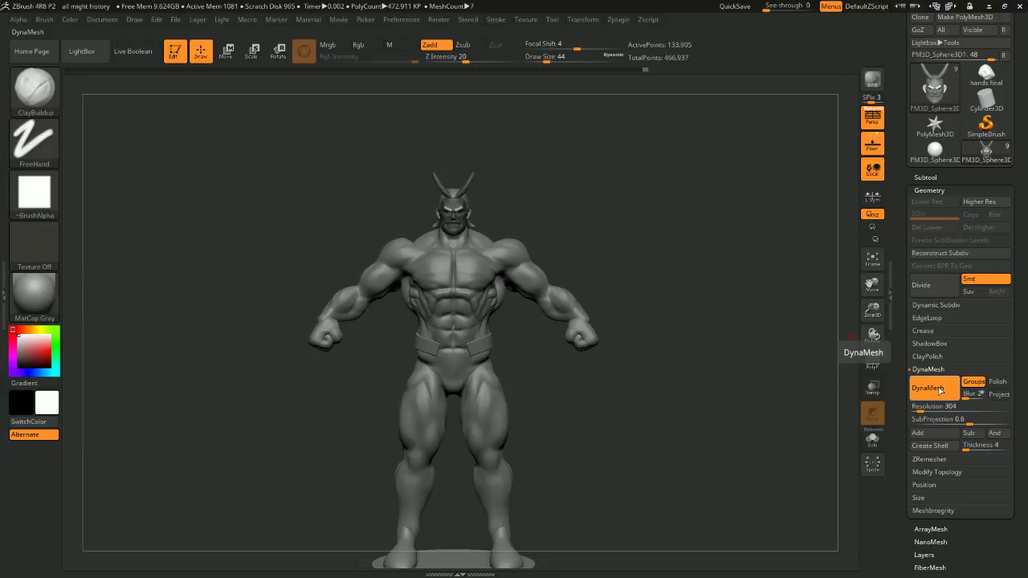
mouse_move(633, 197)
alt+mouse_down()
mouse_move(655, 230)
mouse_move(632, 165)
mouse_move(662, 192)
mouse_move(641, 182)
alt+mouse_up()
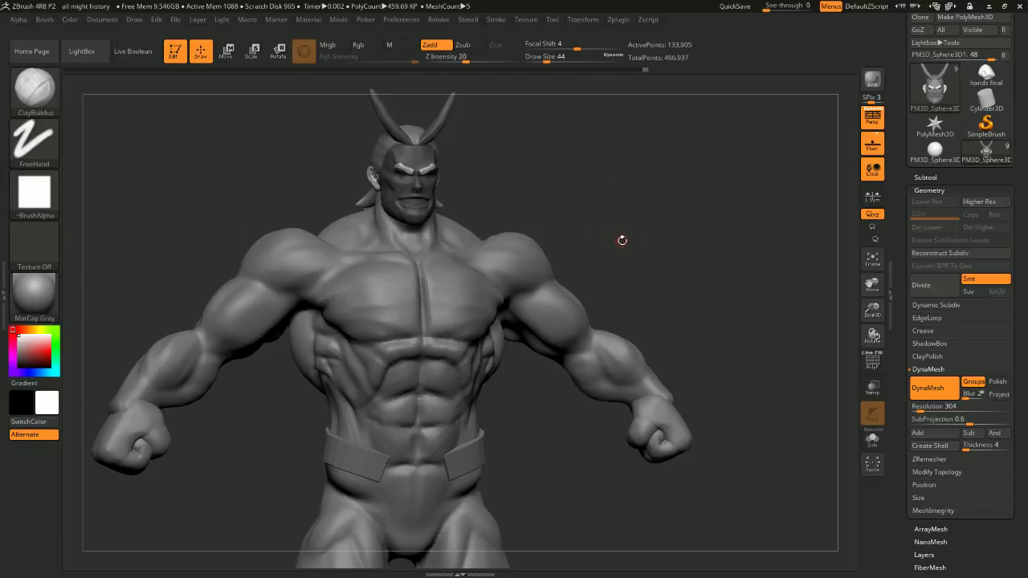
mouse_move(621, 238)
mouse_down()
mouse_move(723, 278)
mouse_move(664, 294)
mouse_move(687, 195)
mouse_up()
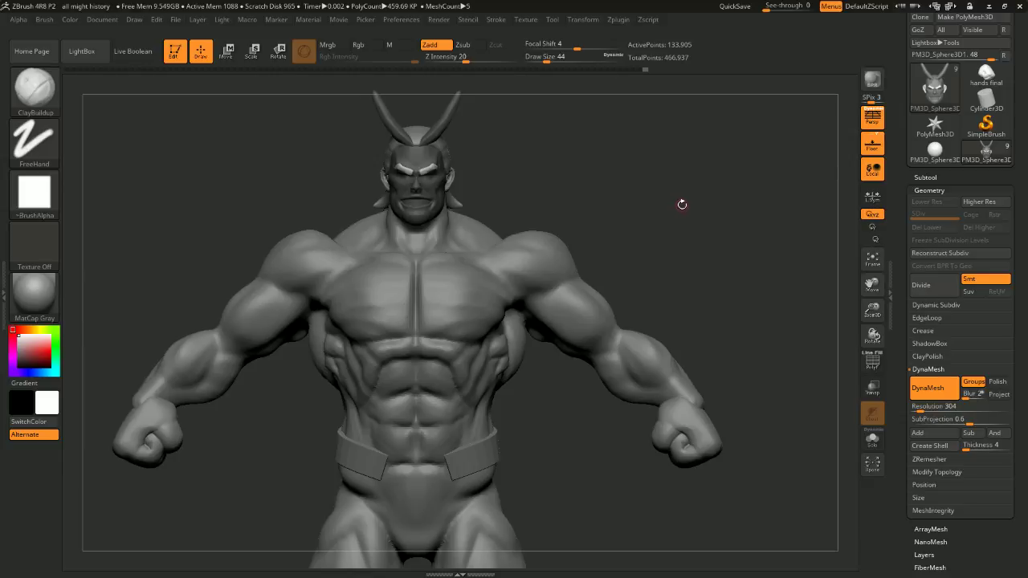
mouse_move(695, 211)
mouse_down()
mouse_move(661, 217)
mouse_move(731, 200)
mouse_move(706, 199)
mouse_up()
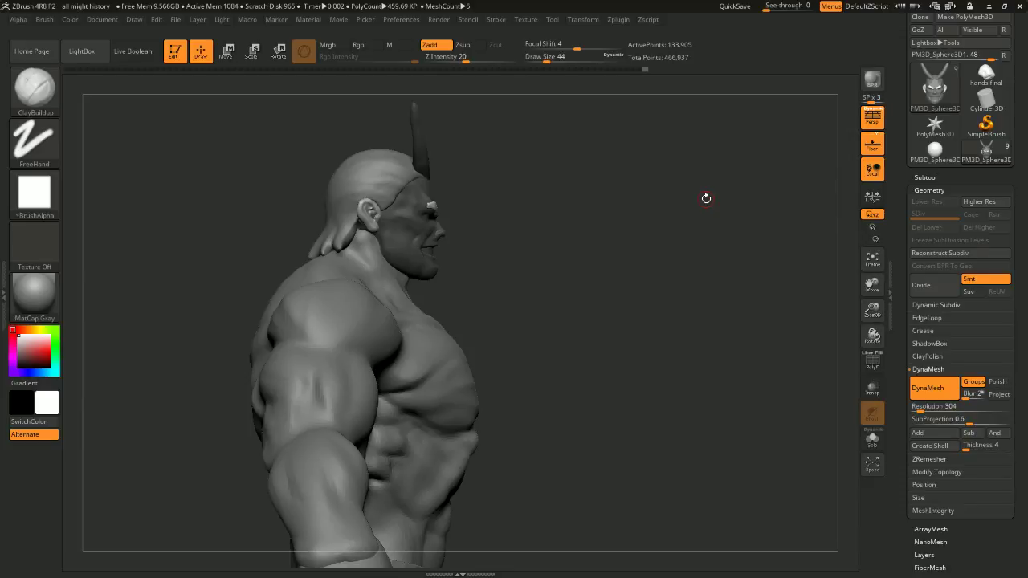
mouse_move(579, 279)
mouse_down()
mouse_move(634, 234)
mouse_move(659, 232)
mouse_move(693, 254)
mouse_move(652, 251)
mouse_move(674, 233)
mouse_up()
alt+drag(689, 266, 682, 236)
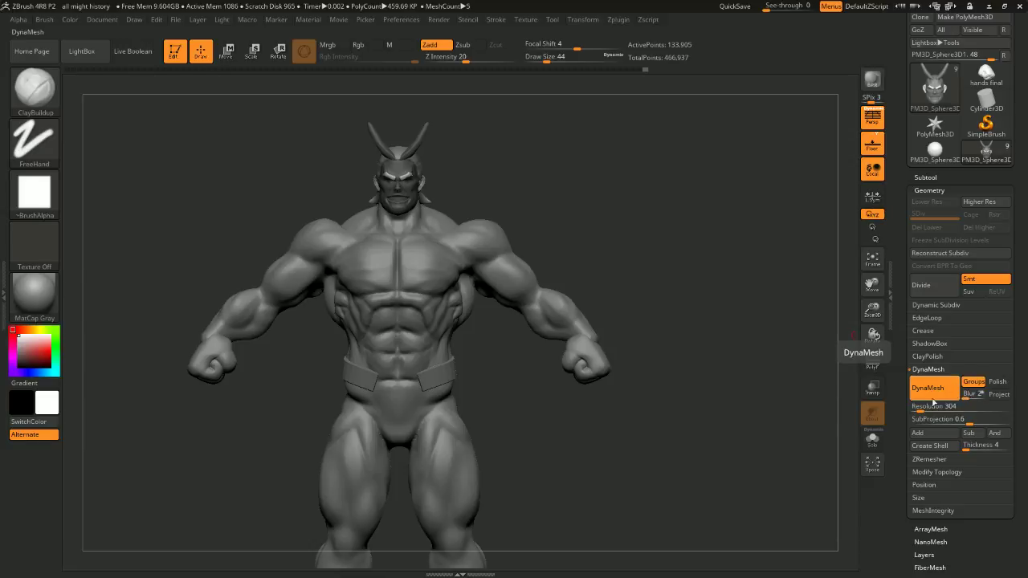
click(930, 407)
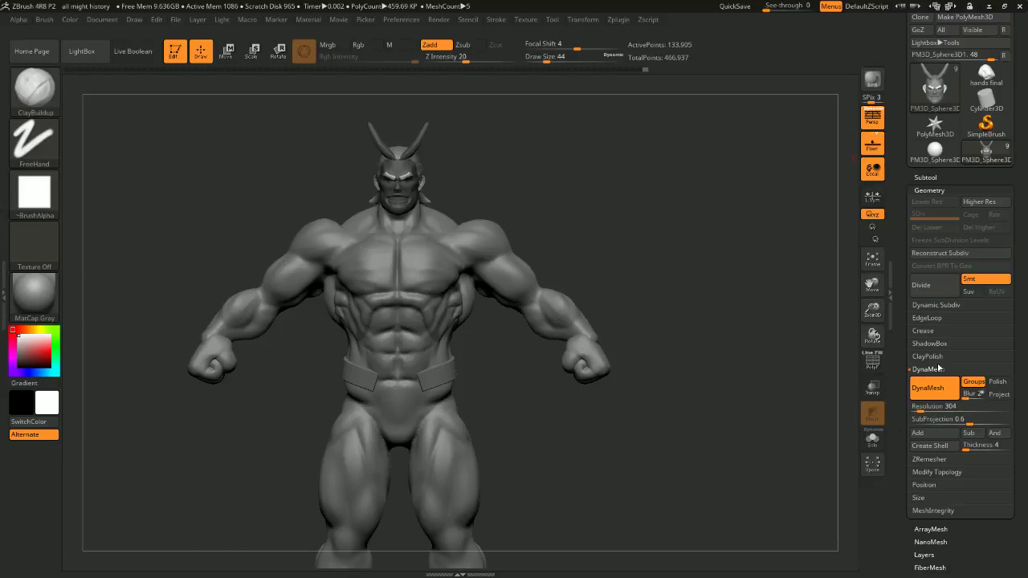
Invert the head mask to free the face and sculpt the jawline with ClayBuildup at draw size 83
drag(624, 222, 676, 282)
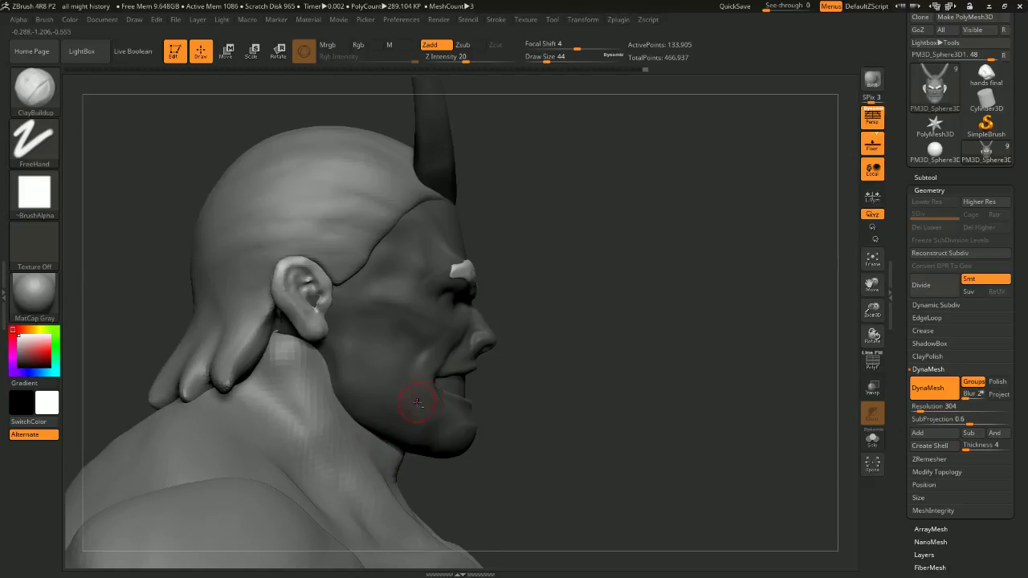
key(space)
drag(558, 319, 584, 320)
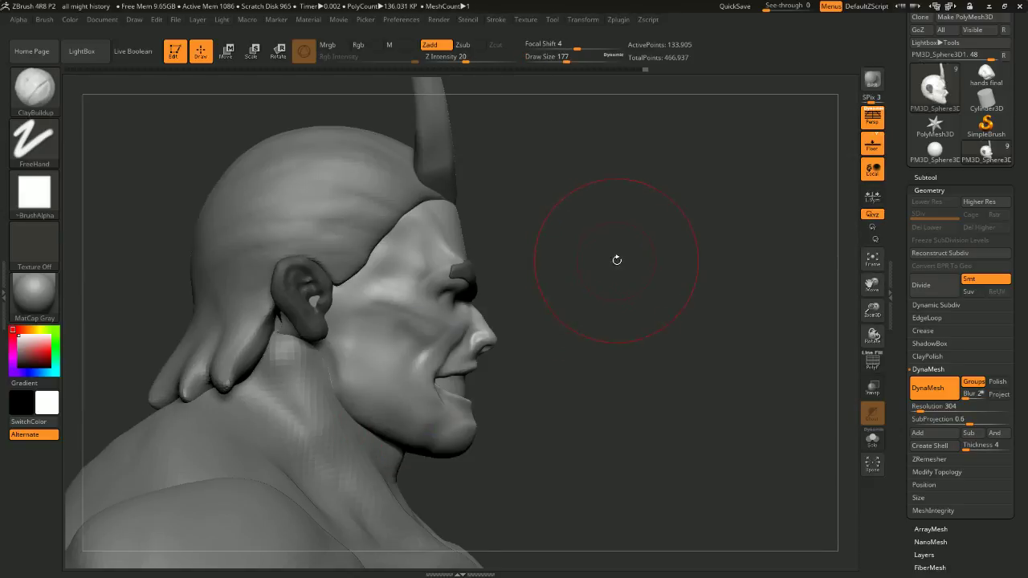
key(space)
mouse_move(617, 259)
mouse_down()
mouse_move(605, 260)
mouse_move(614, 210)
mouse_up()
drag(407, 402, 386, 389)
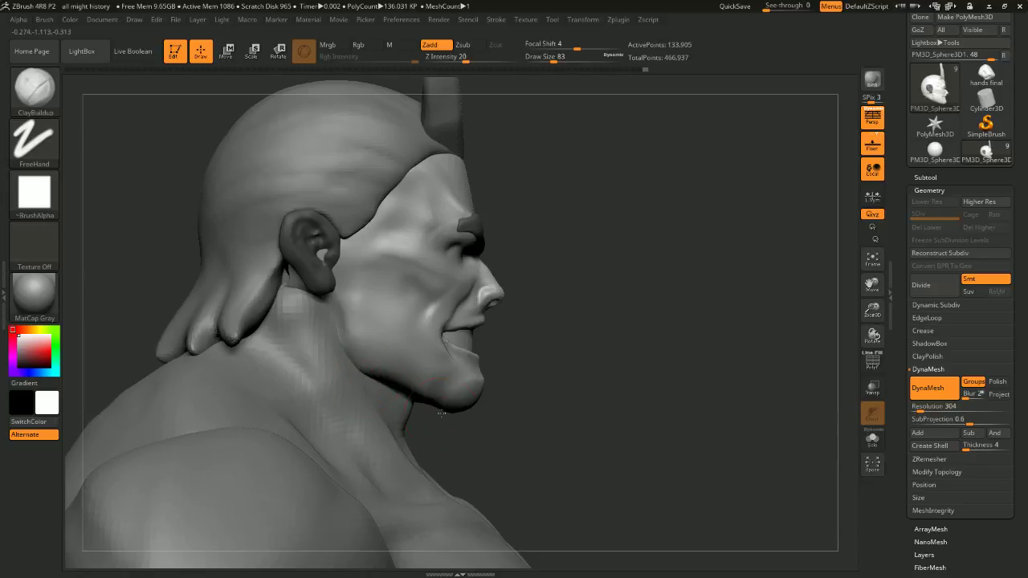
mouse_move(510, 405)
mouse_down()
mouse_move(470, 395)
mouse_move(504, 387)
mouse_up()
ctrl+drag(552, 345, 567, 332)
Swap the main color to black and examine the head profile and whole figure as a silhouette
key(b)
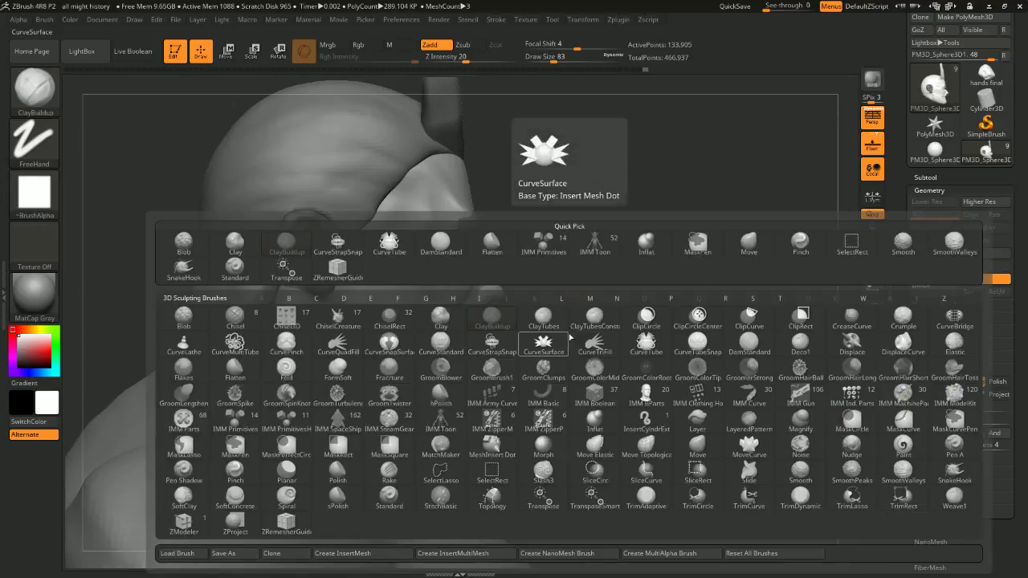
key(v)
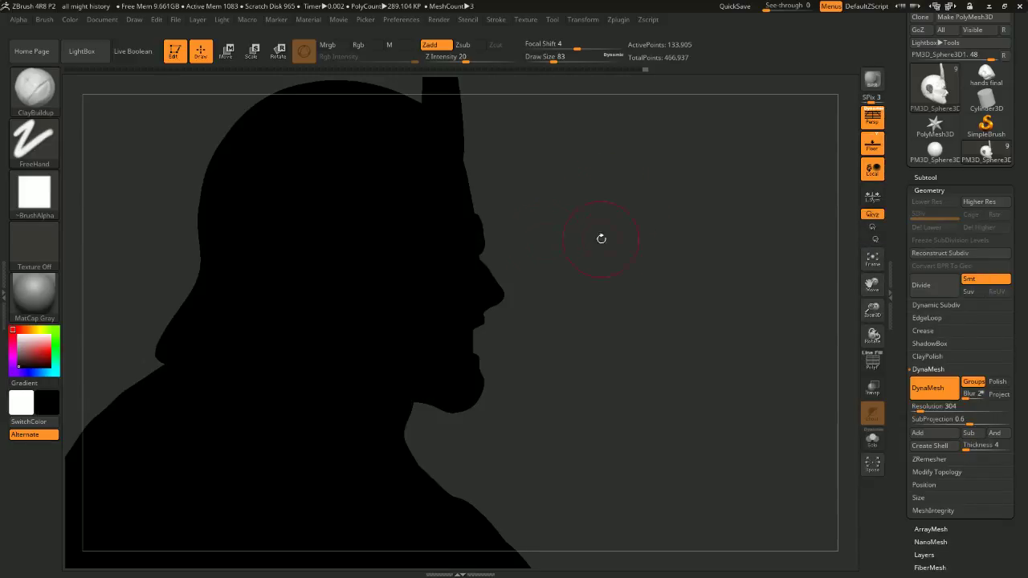
drag(602, 239, 635, 244)
drag(634, 244, 627, 255)
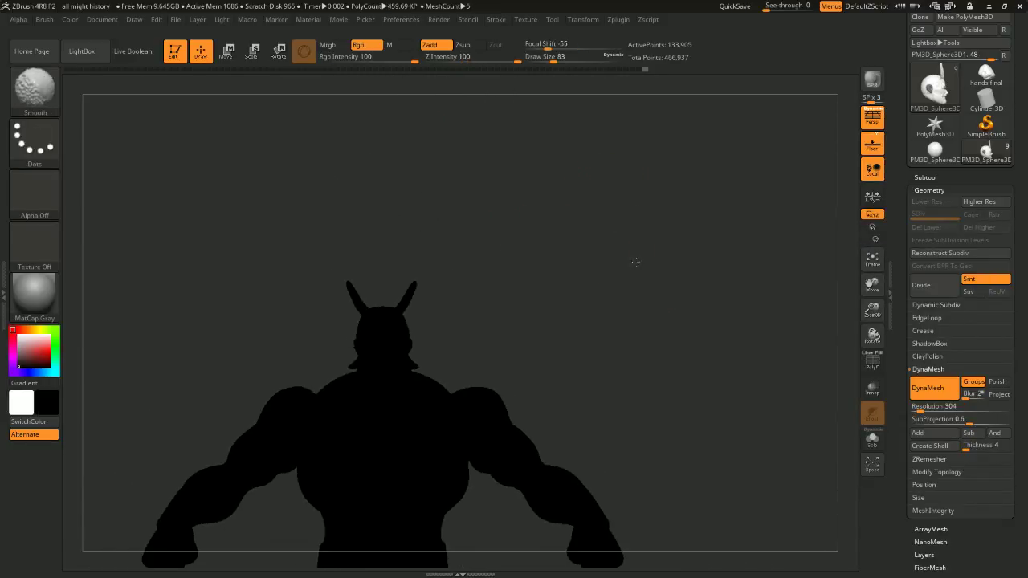
mouse_move(632, 259)
mouse_down()
mouse_move(682, 177)
mouse_move(656, 188)
mouse_up()
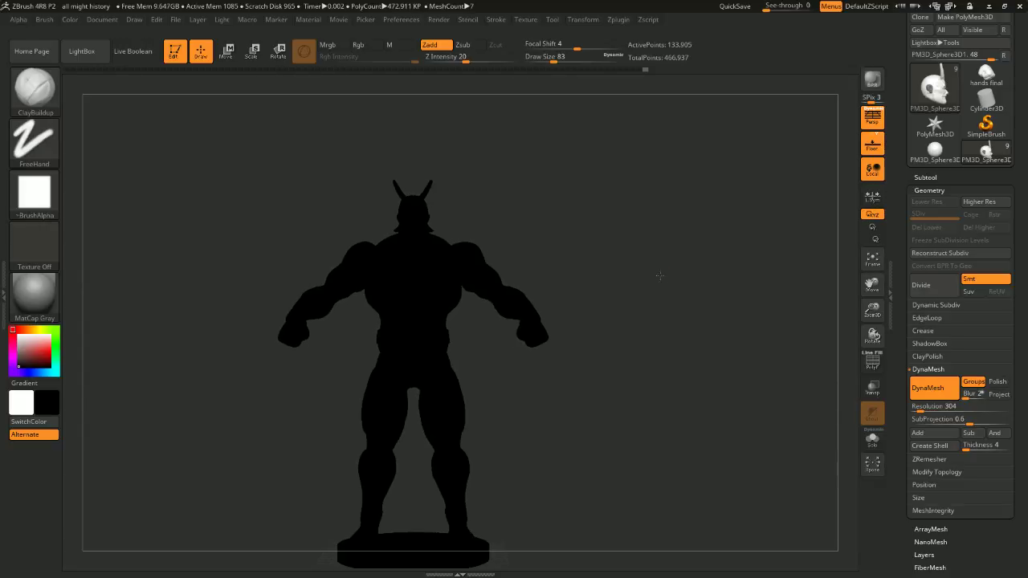
Check the full figure's silhouette and swap the main color back to white
drag(659, 276, 582, 269)
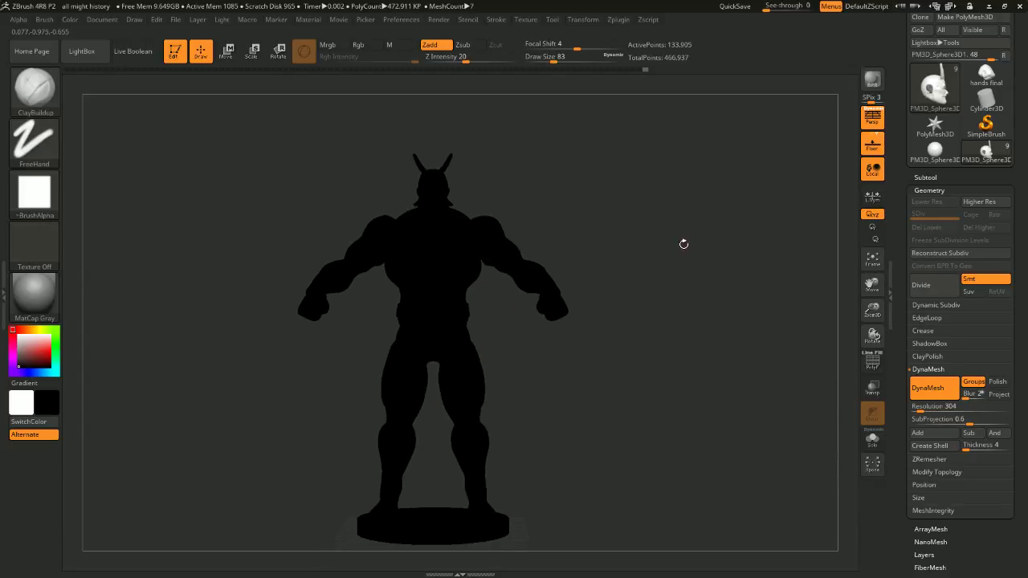
drag(684, 243, 690, 289)
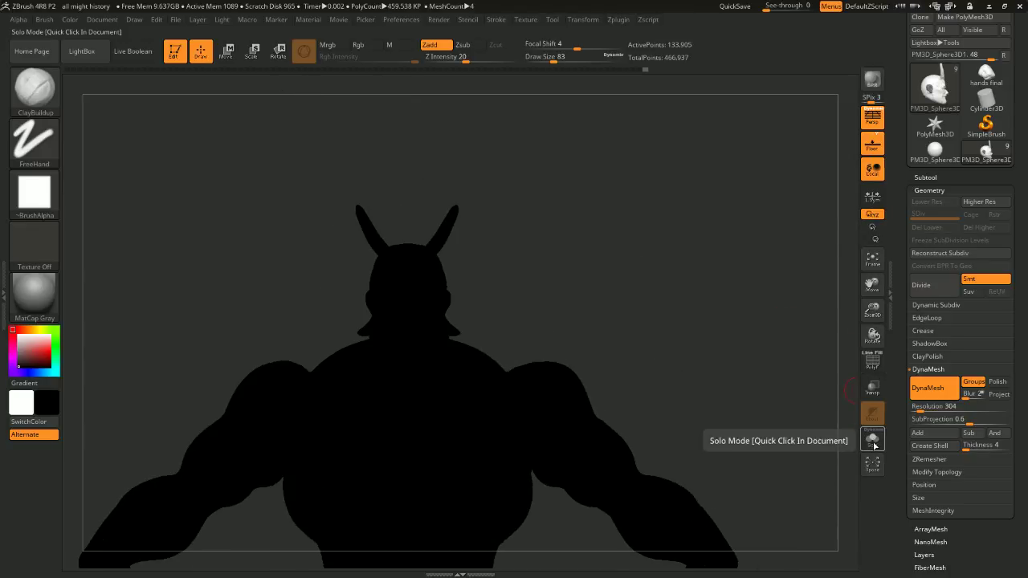
key(v)
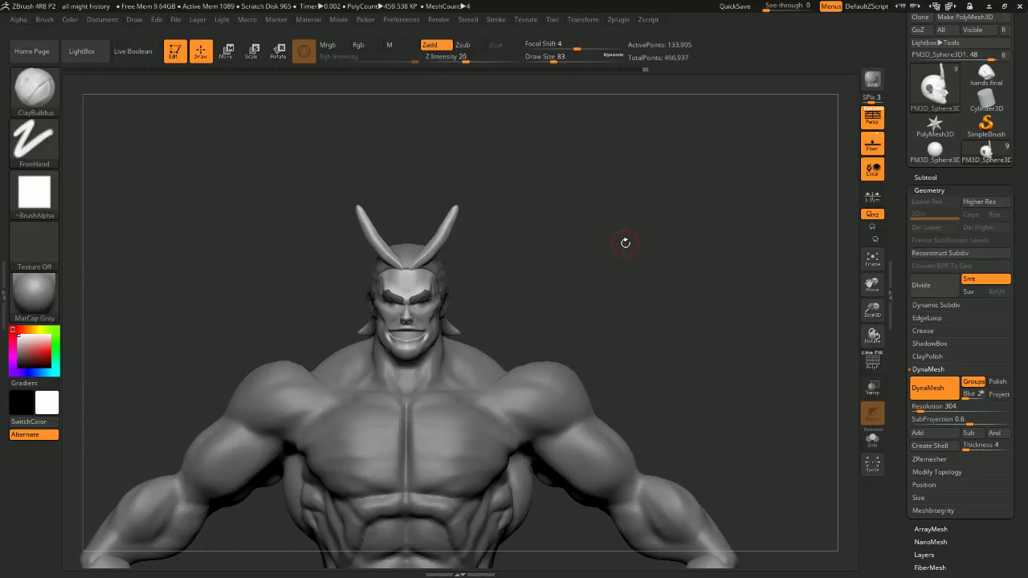
alt+drag(644, 280, 657, 254)
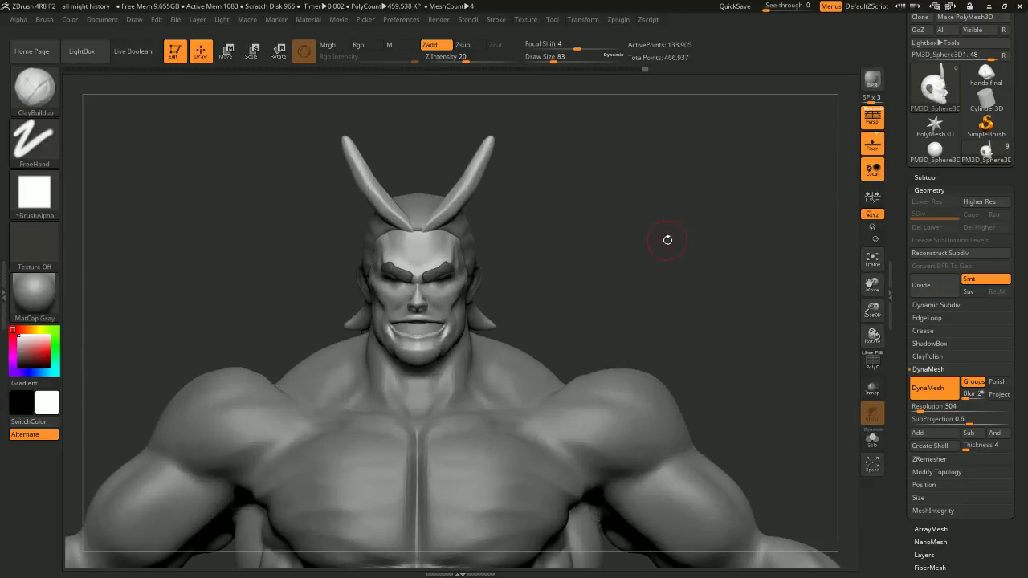
mouse_move(629, 288)
alt+mouse_down()
mouse_move(647, 259)
mouse_move(639, 226)
mouse_move(610, 207)
mouse_move(641, 221)
alt+mouse_up()
scroll(568, 209, up, 5)
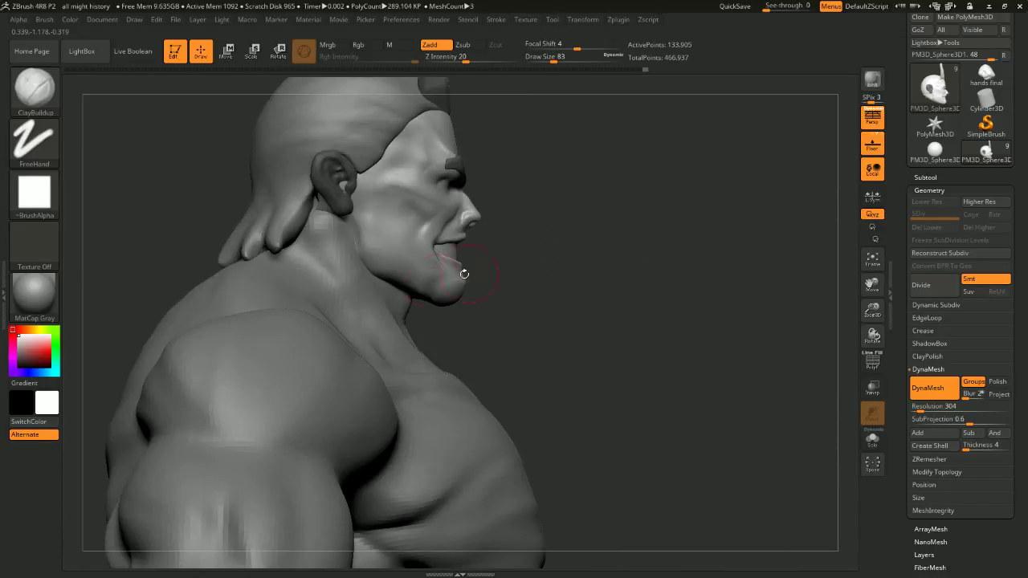
Switch to the Move brush and set its draw size to 136
key(ctrl)
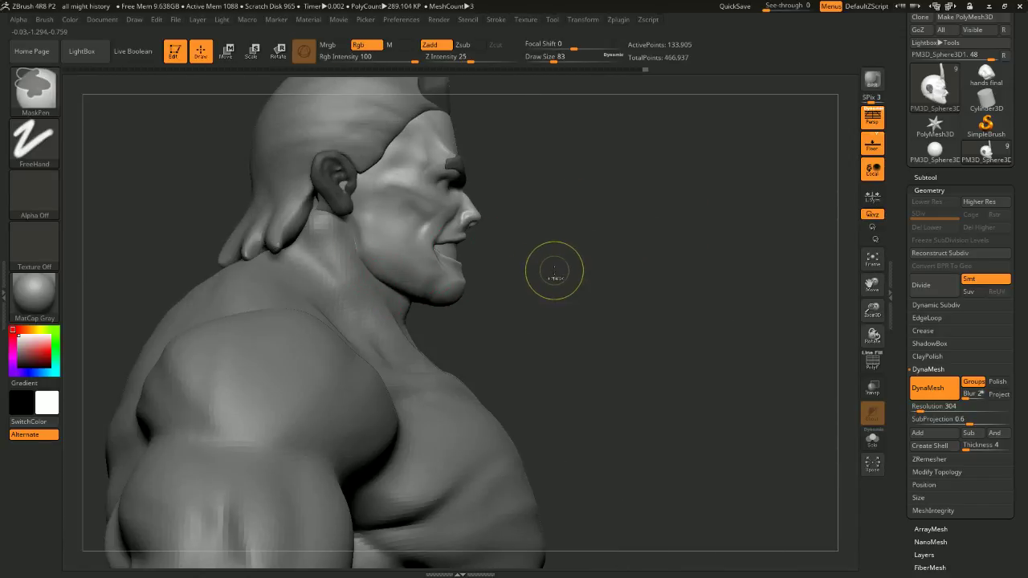
key(ctrl+shift)
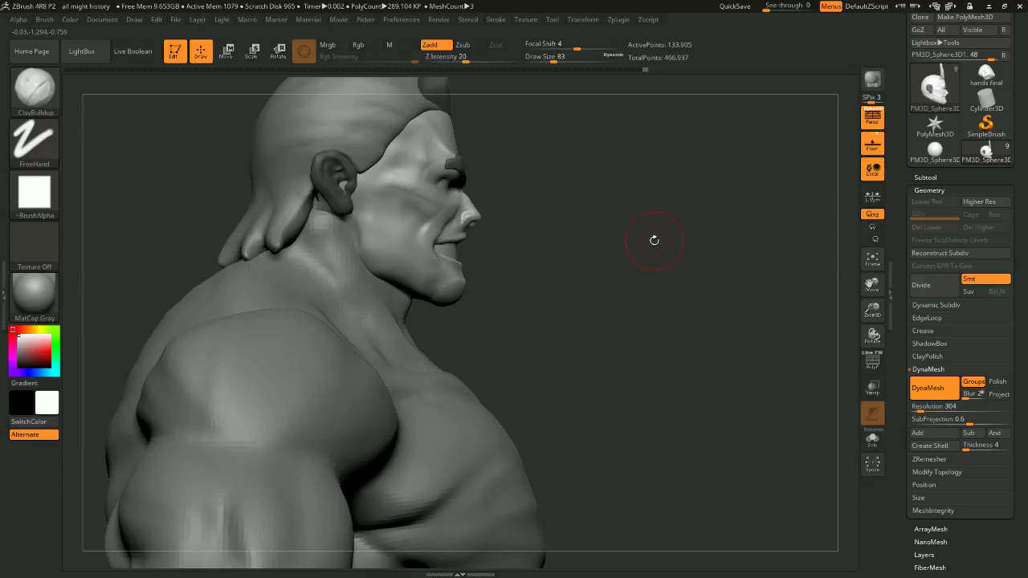
key(b)
key(m)
key(v)
drag(645, 241, 580, 282)
key(space)
drag(639, 235, 647, 236)
drag(674, 228, 624, 230)
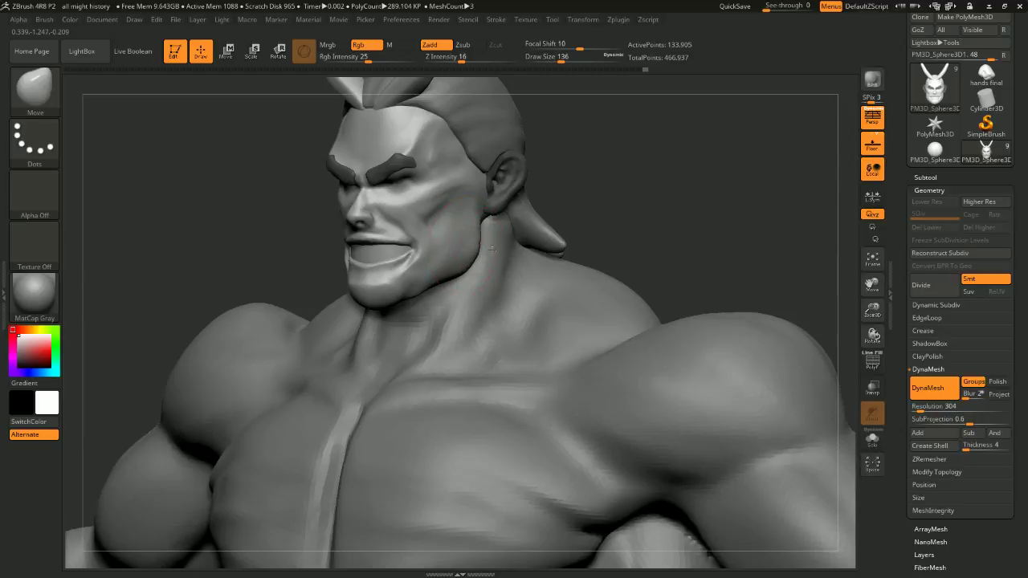
Try to reshape the area behind the jaw with the Move brush and undo the change
drag(518, 238, 525, 235)
mouse_move(615, 181)
shift+mouse_down()
mouse_move(653, 168)
mouse_move(480, 244)
mouse_move(486, 224)
mouse_move(466, 264)
shift+mouse_up()
key(ctrl+z)
mouse_move(589, 197)
shift+mouse_down()
mouse_move(632, 187)
mouse_move(664, 201)
mouse_move(655, 192)
mouse_move(725, 157)
mouse_move(787, 156)
mouse_move(755, 148)
mouse_move(782, 142)
mouse_move(716, 158)
mouse_move(728, 159)
mouse_move(636, 220)
mouse_move(744, 182)
mouse_move(693, 169)
shift+mouse_up()
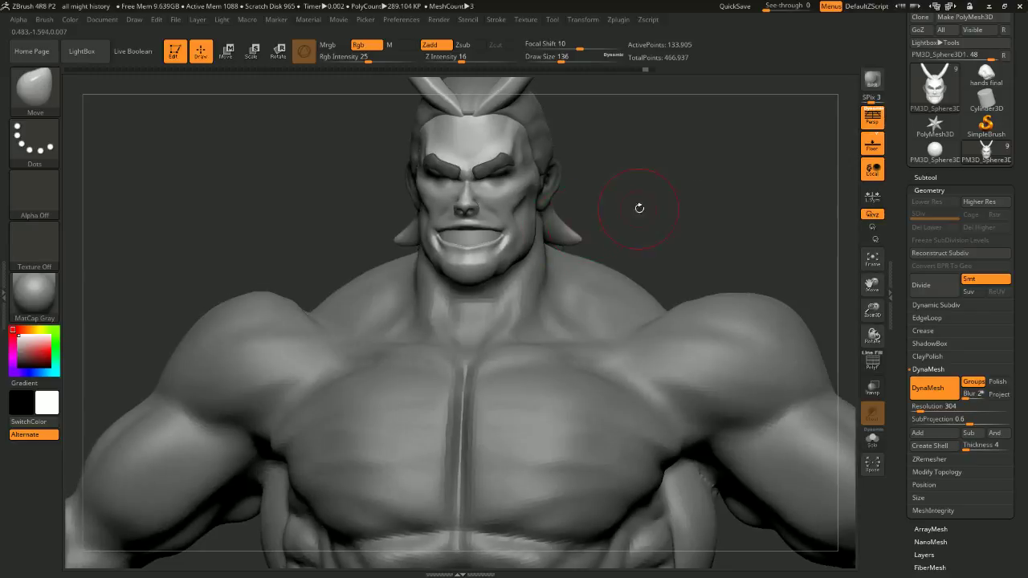
drag(638, 206, 705, 165)
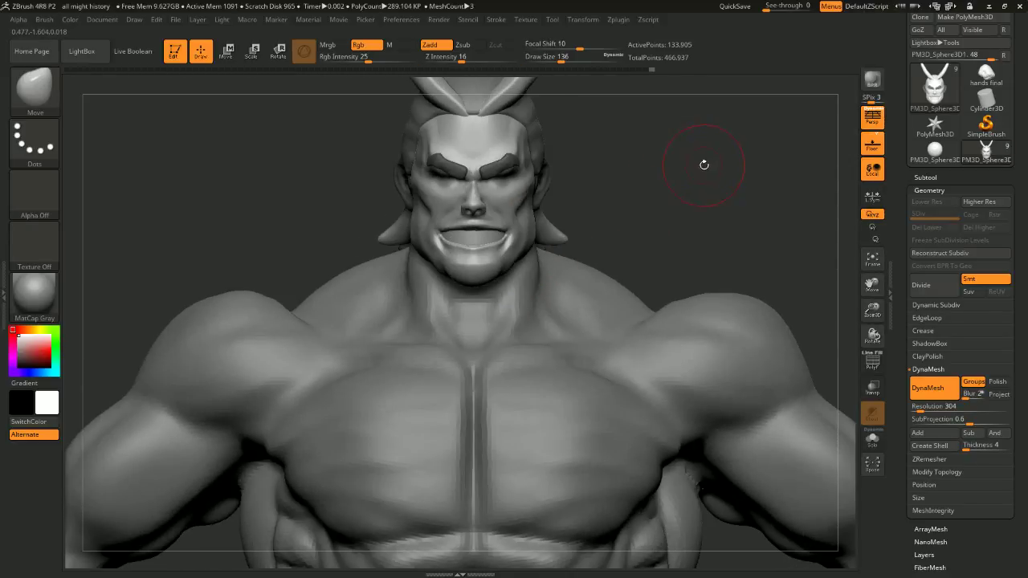
key(ctrl+z)
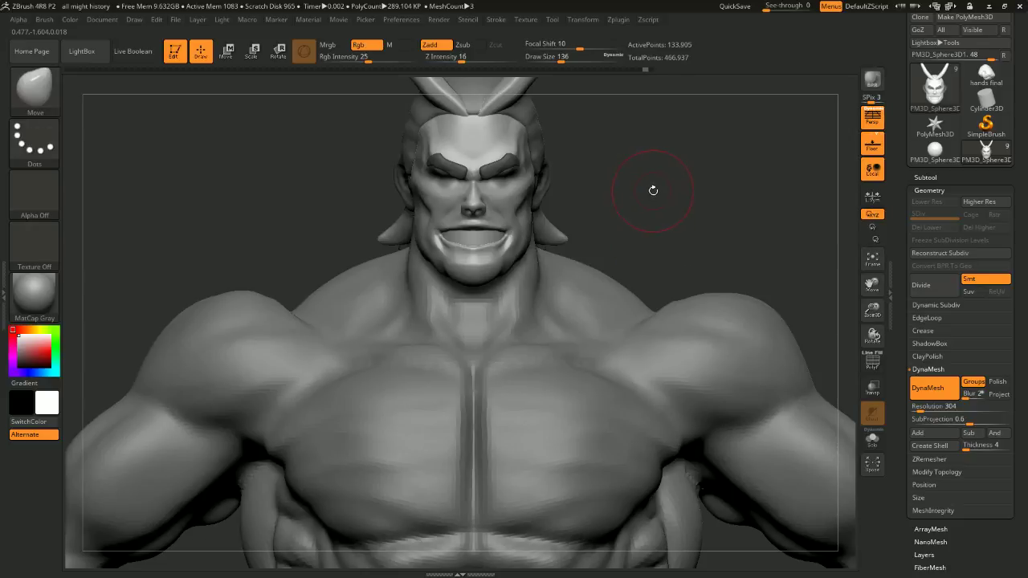
Examine the face and full figure from the front and side, along with the DynaMesh resolution and total point count
mouse_move(654, 191)
alt+mouse_down()
mouse_move(673, 229)
mouse_move(661, 220)
mouse_move(702, 206)
mouse_move(705, 218)
mouse_move(642, 176)
mouse_move(669, 166)
alt+mouse_up()
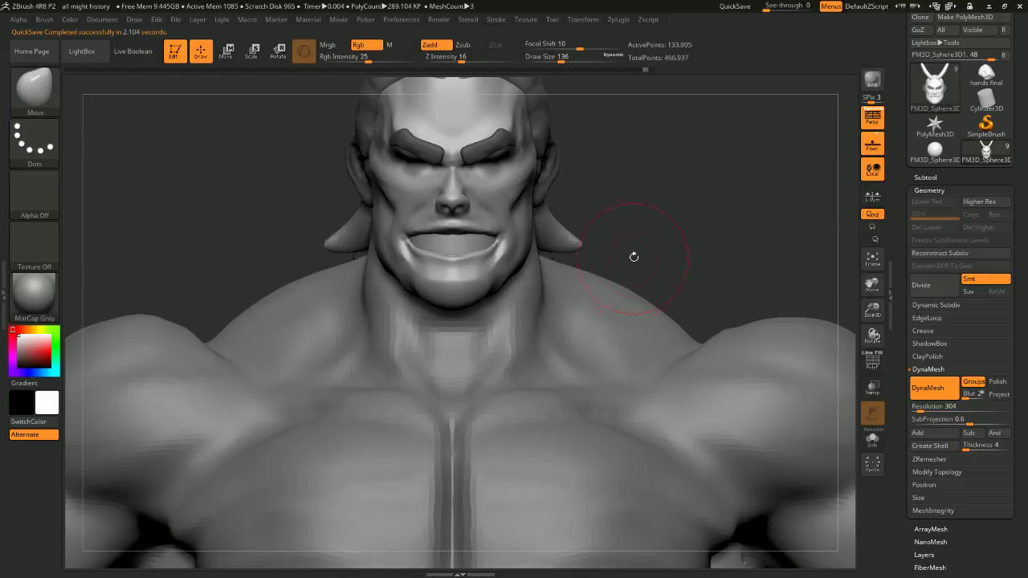
mouse_move(706, 207)
alt+mouse_down()
mouse_move(721, 174)
mouse_move(731, 196)
alt+mouse_up()
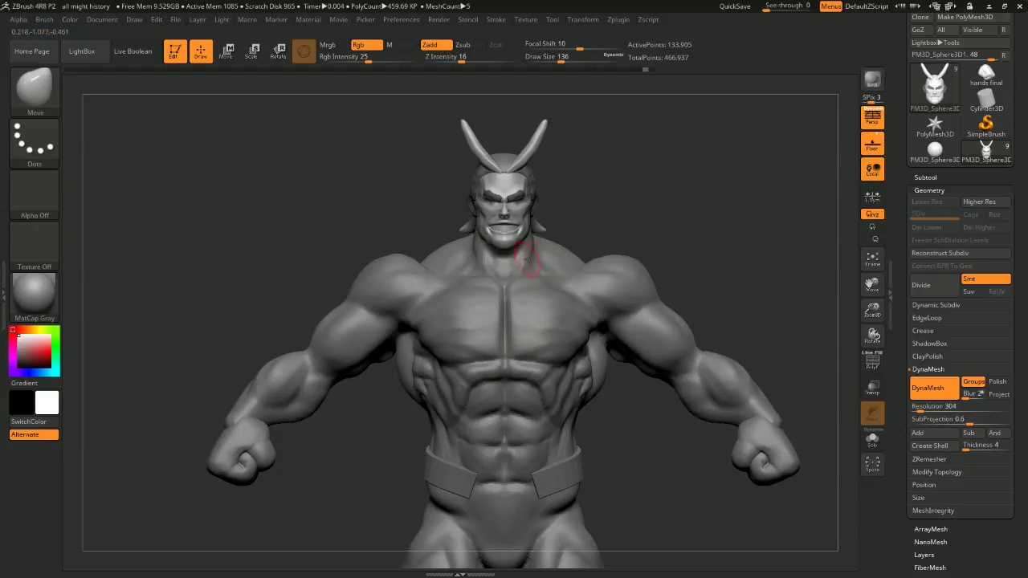
alt+drag(730, 182, 720, 235)
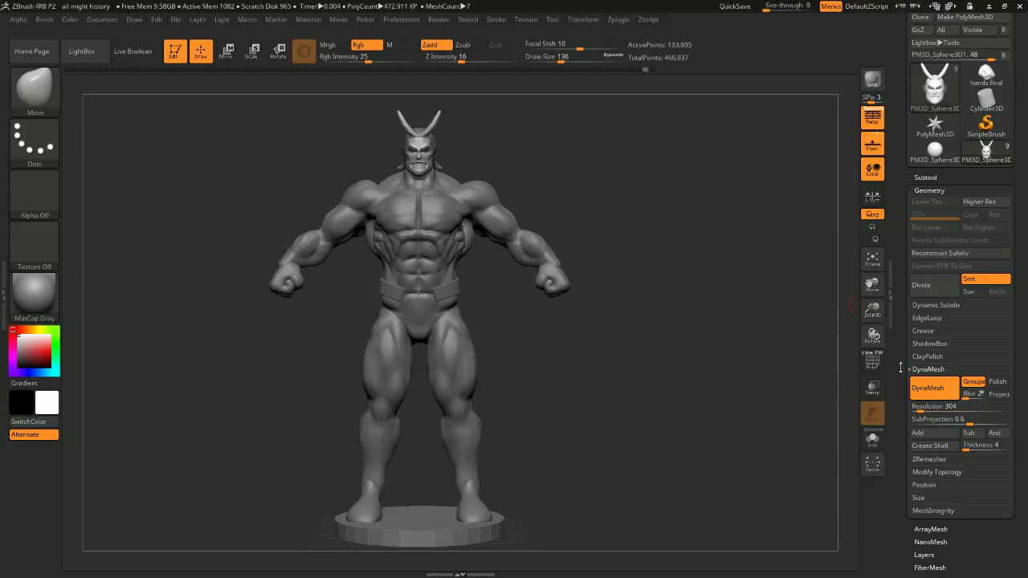
click(924, 407)
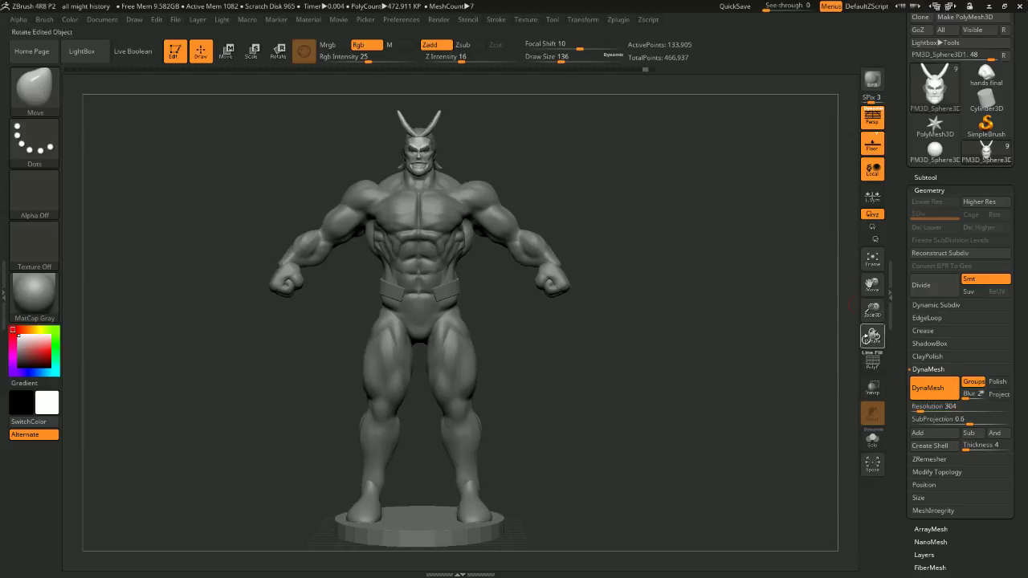
click(624, 21)
click(648, 125)
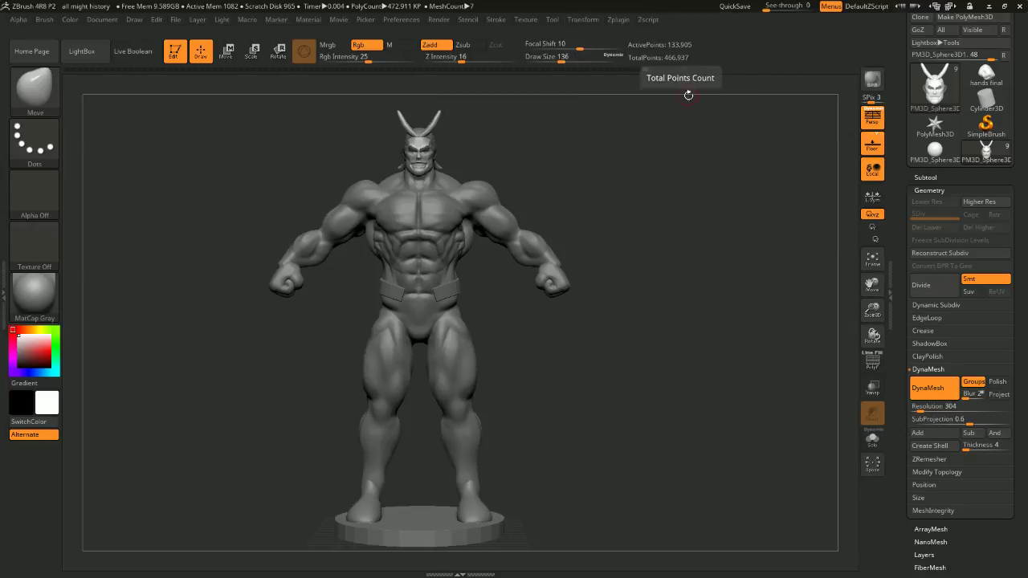
drag(691, 183, 675, 156)
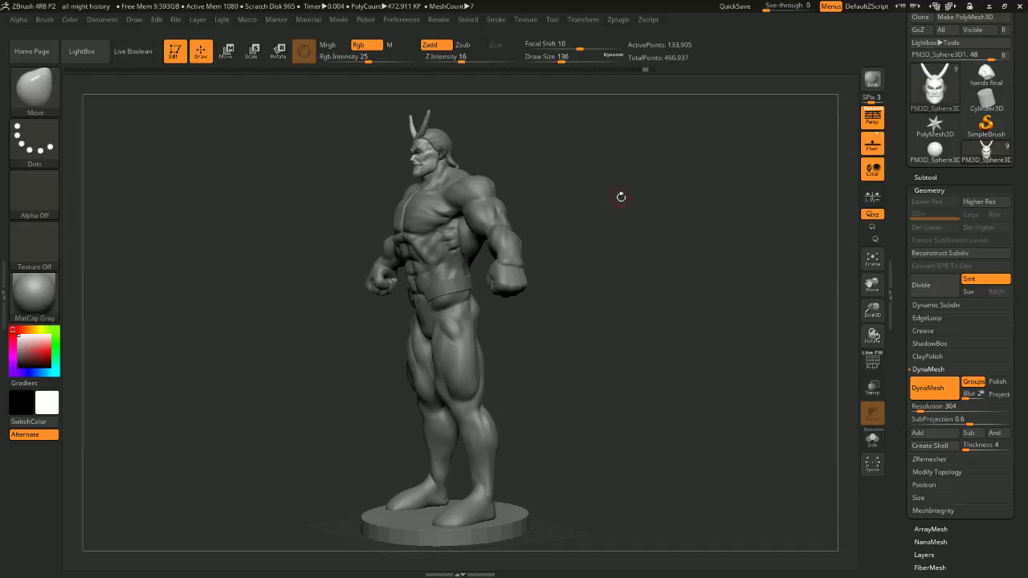
mouse_move(619, 195)
mouse_down()
mouse_move(691, 195)
mouse_move(683, 201)
mouse_up()
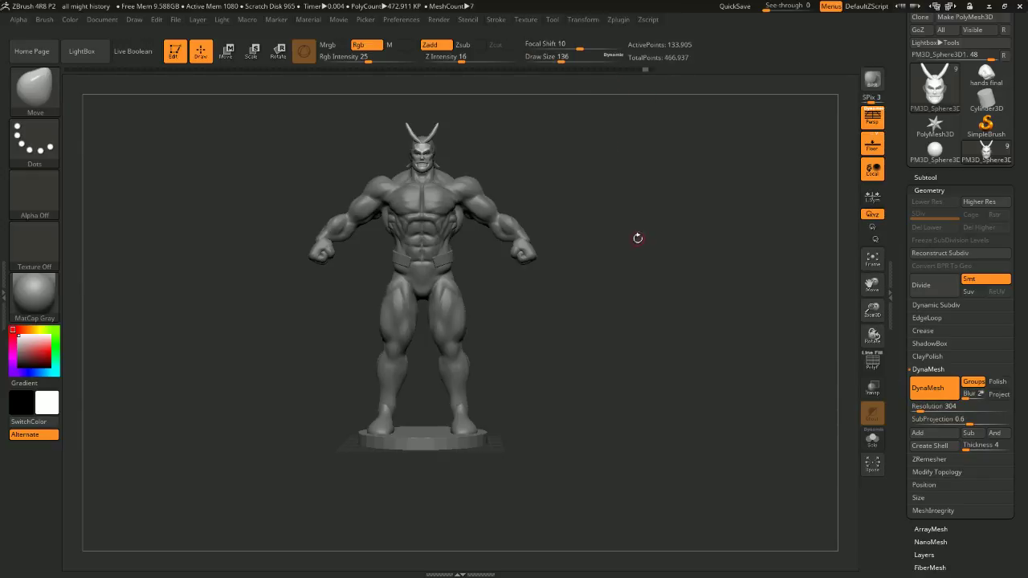
Clear the head mask, remesh the head with DynaMesh at resolution 304, and reduce the draw size to 41
alt+drag(654, 203, 682, 216)
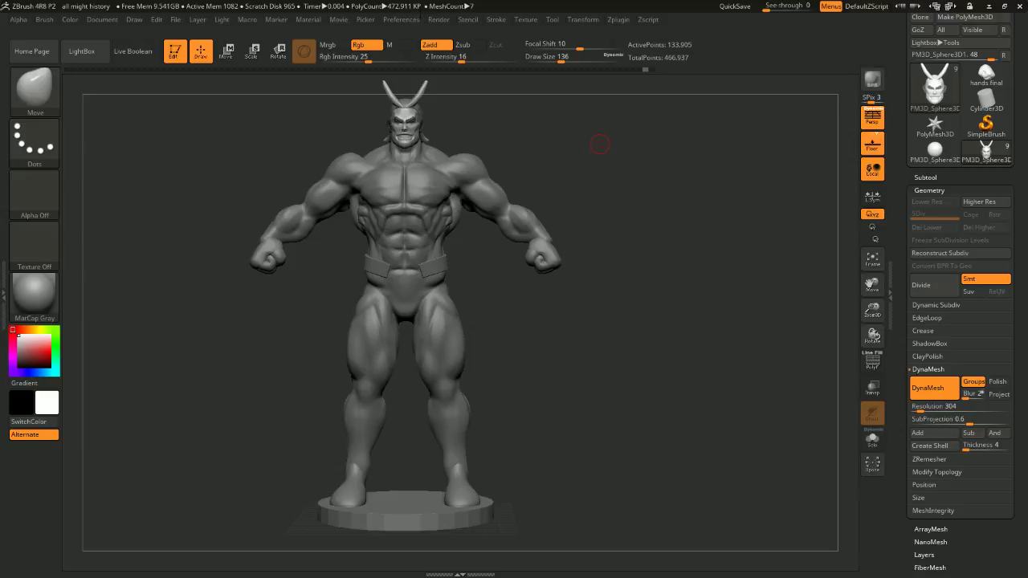
alt+drag(653, 295, 727, 219)
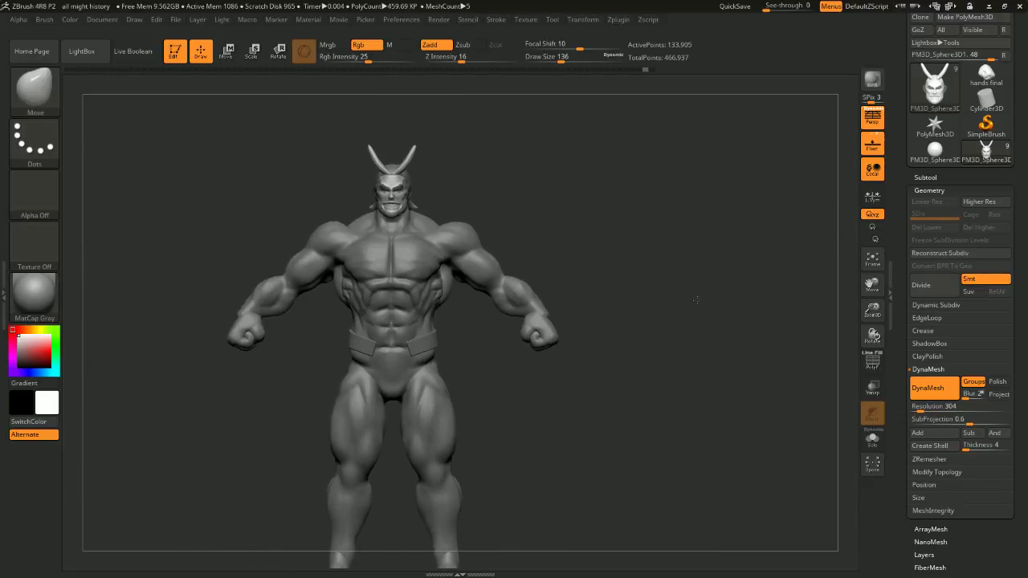
alt+drag(726, 241, 760, 344)
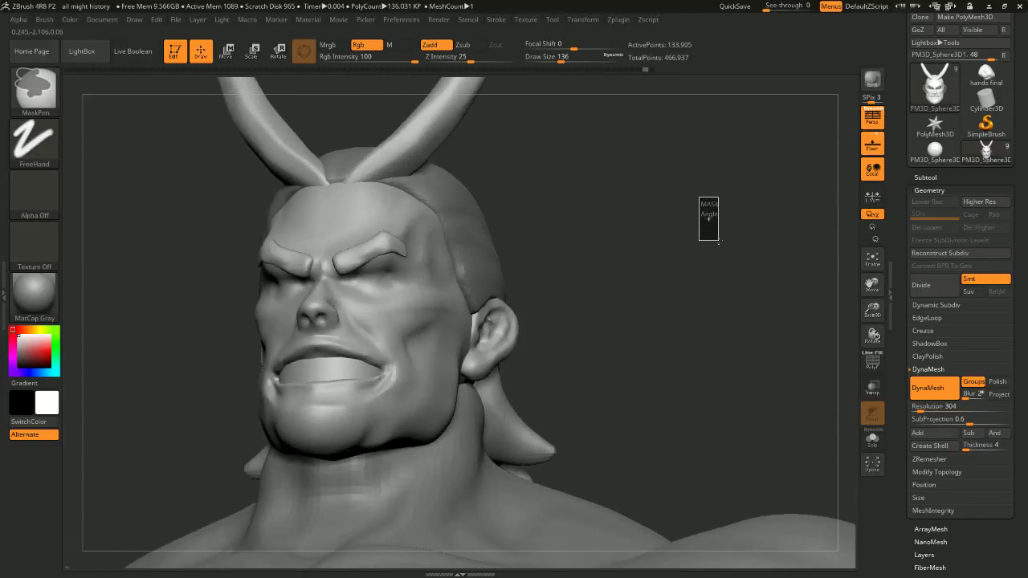
key(space)
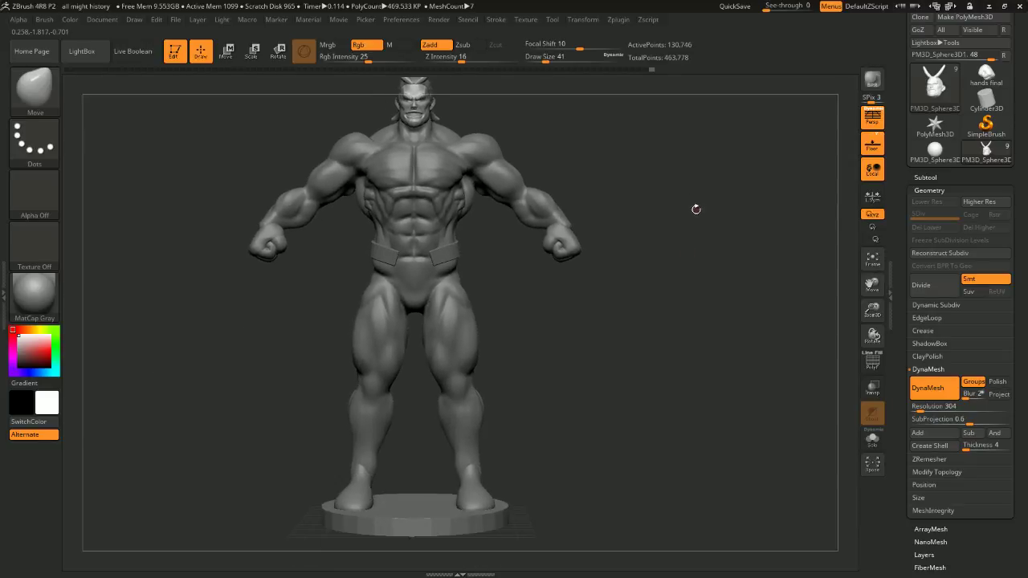
Examine the whole figure's proportions from the back and front, both close up and at a distance
drag(697, 209, 557, 226)
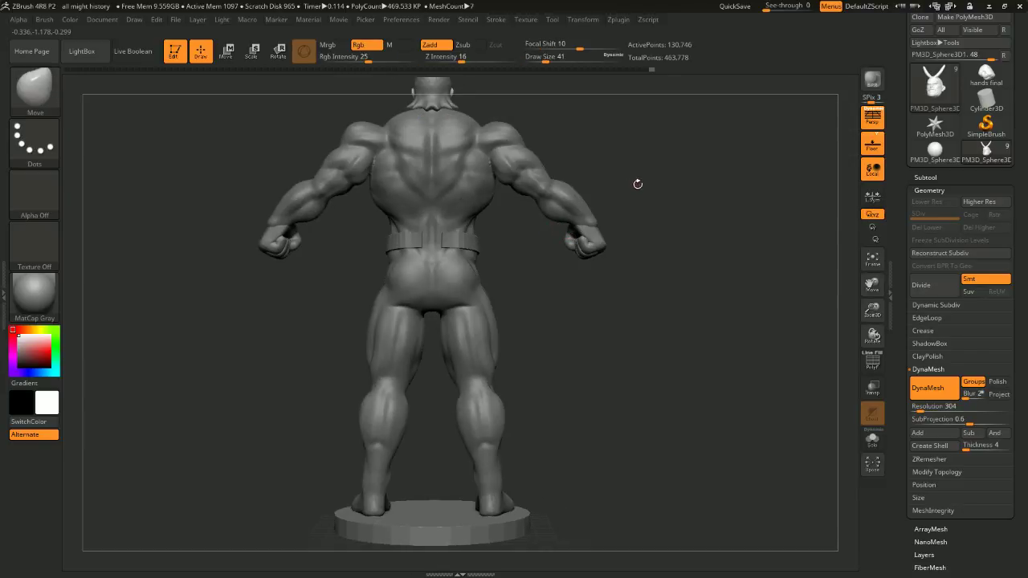
drag(638, 184, 718, 171)
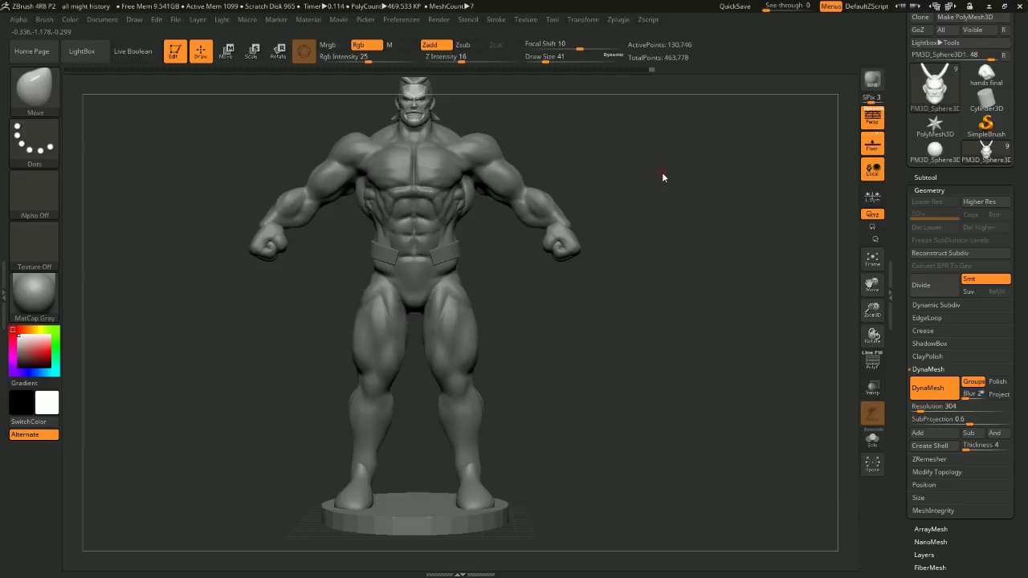
drag(709, 199, 733, 224)
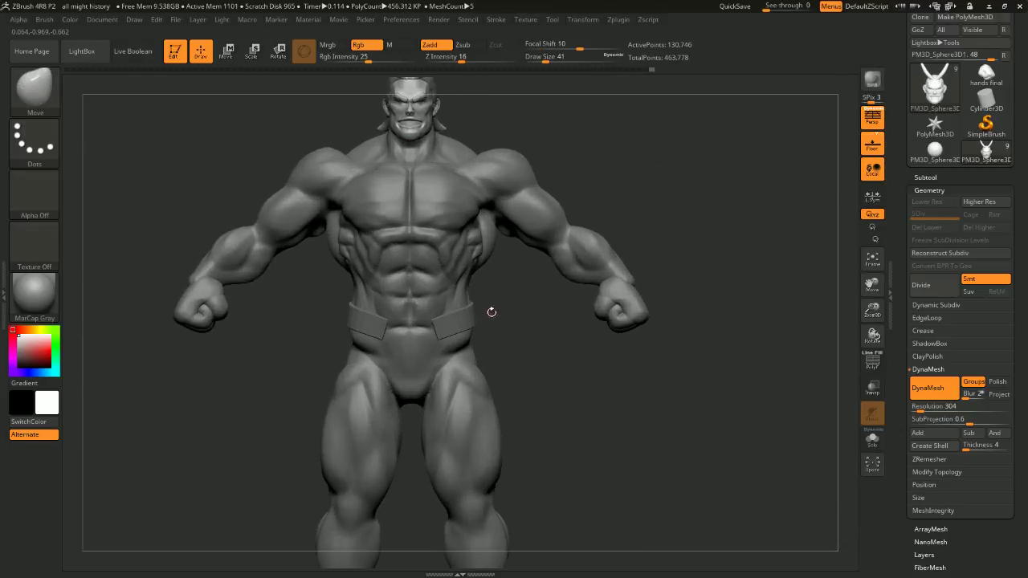
shift+drag(528, 351, 489, 327)
alt+drag(618, 203, 661, 151)
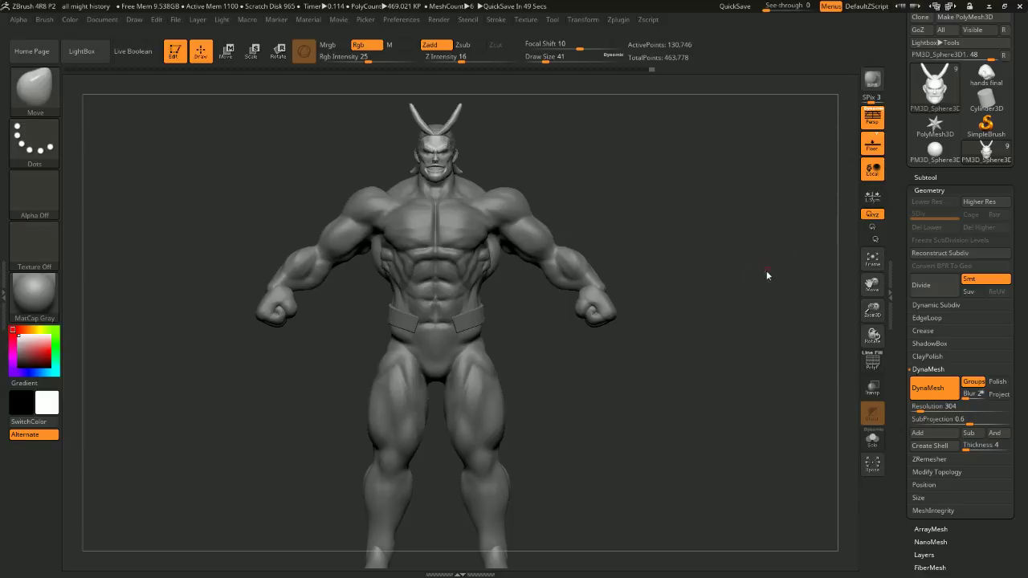
ctrl+right_drag(744, 308, 747, 236)
ctrl+right_drag(718, 284, 706, 260)
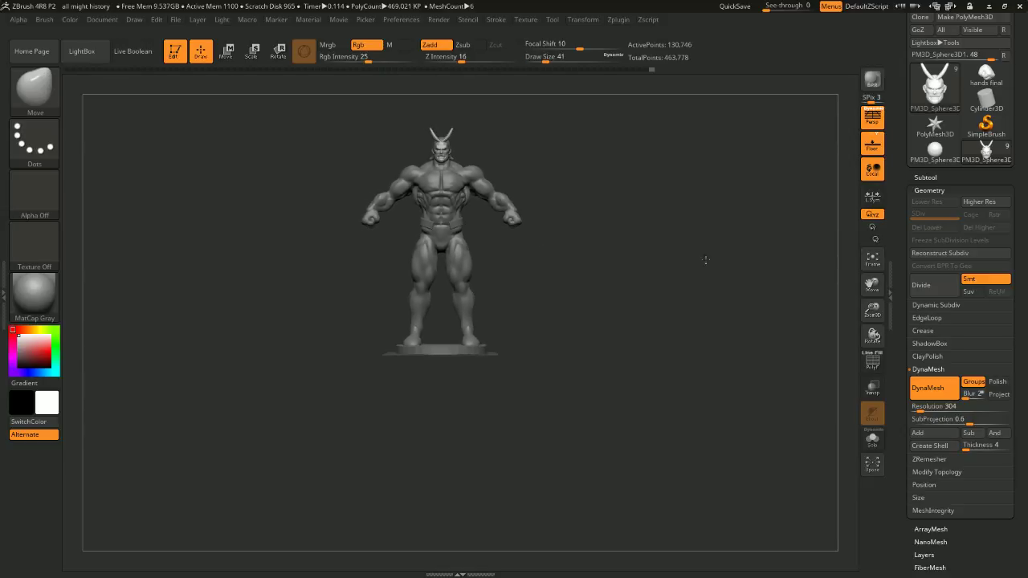
mouse_move(706, 259)
alt+mouse_down()
mouse_move(729, 264)
mouse_move(738, 285)
alt+mouse_up()
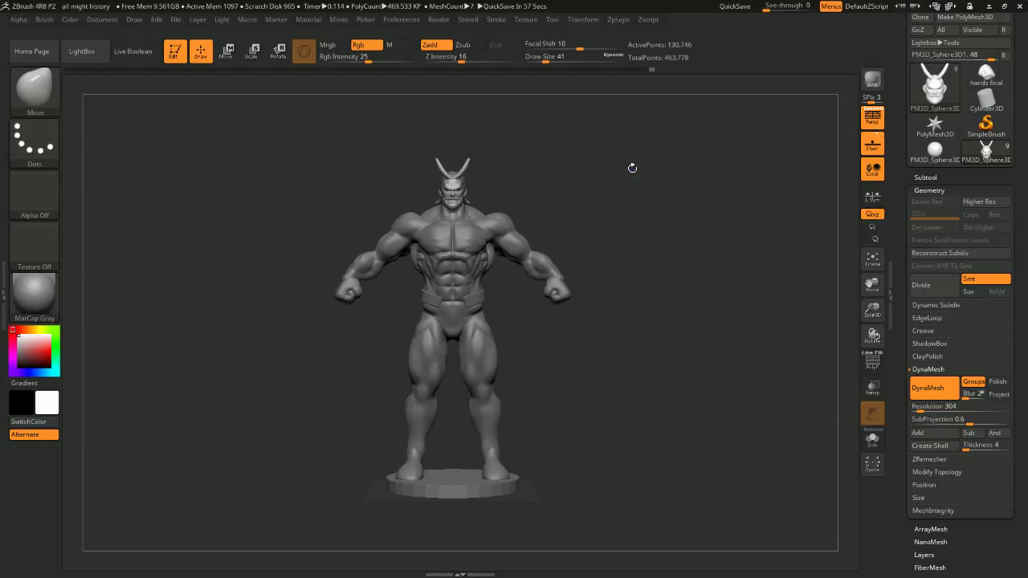
Examine the torso, hips and legs from the front and side, then the head and shoulders
alt+drag(651, 181, 677, 176)
mouse_move(691, 245)
mouse_down()
mouse_move(652, 266)
mouse_move(705, 243)
mouse_move(704, 280)
mouse_move(675, 182)
mouse_move(656, 185)
mouse_up()
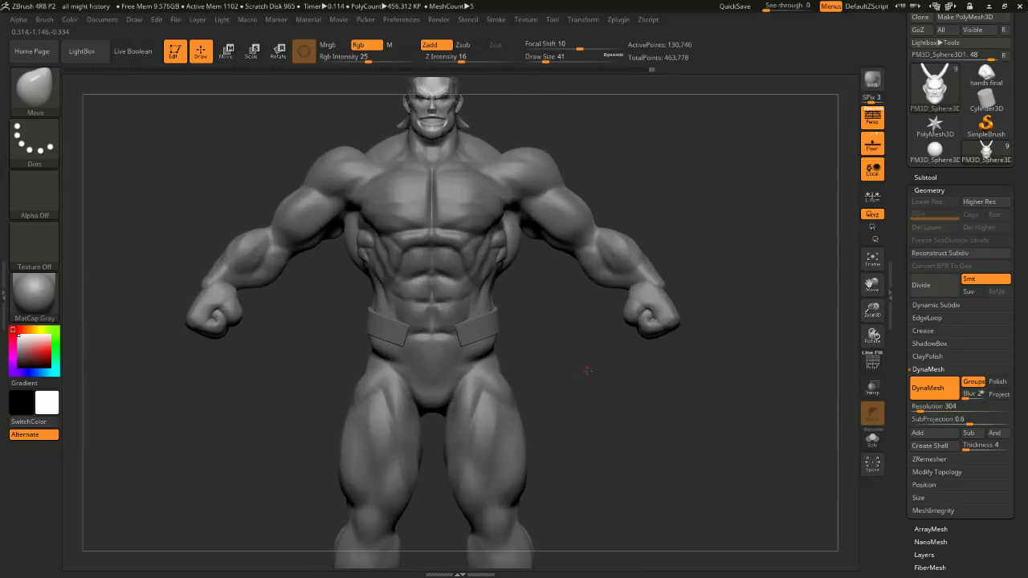
alt+drag(588, 372, 580, 269)
drag(696, 250, 589, 277)
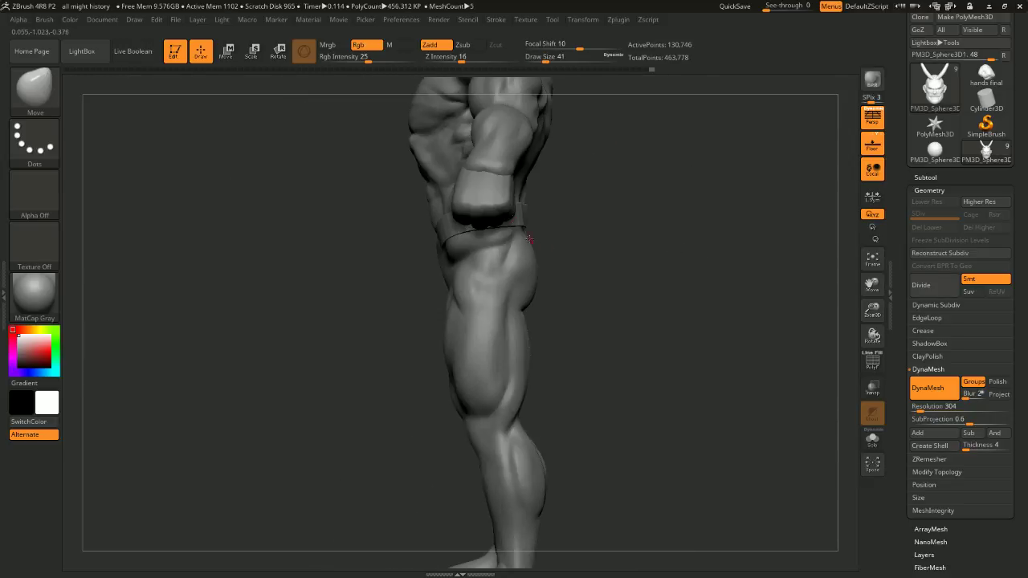
shift+drag(622, 194, 664, 132)
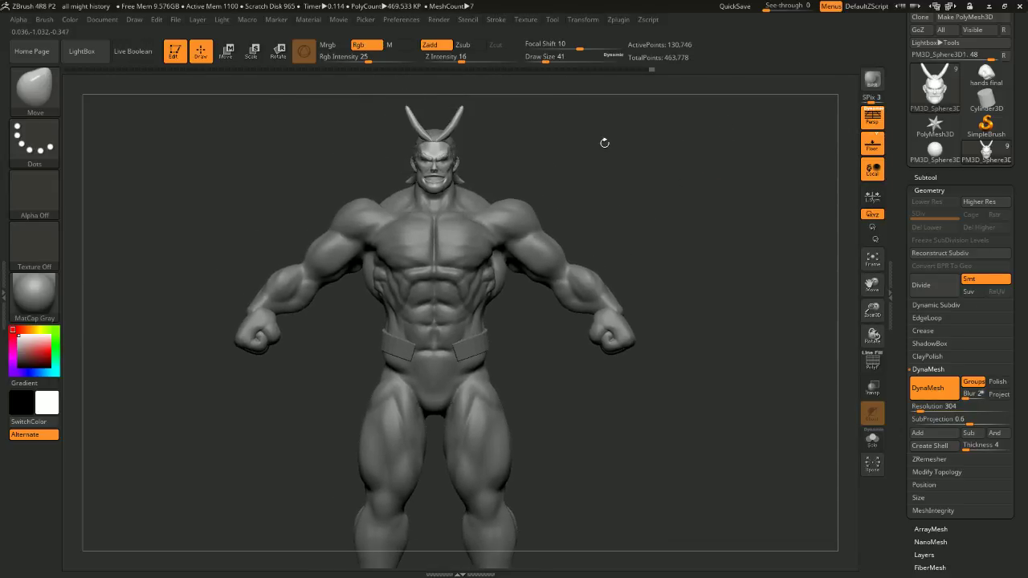
alt+drag(620, 152, 678, 221)
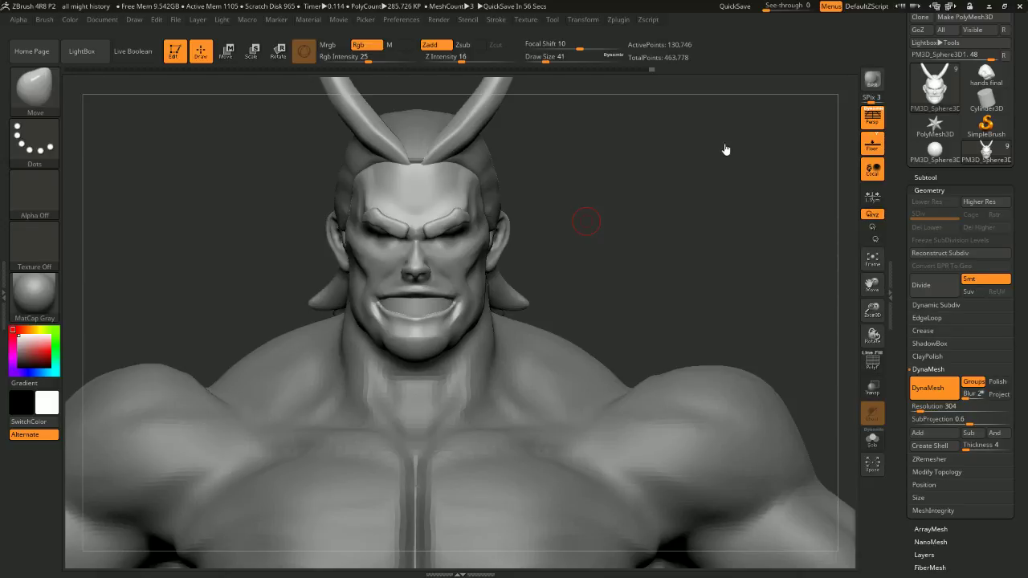
Adjust the sides of the face around the cheeks and ears with the Move brush at draw size 207
drag(739, 174, 639, 234)
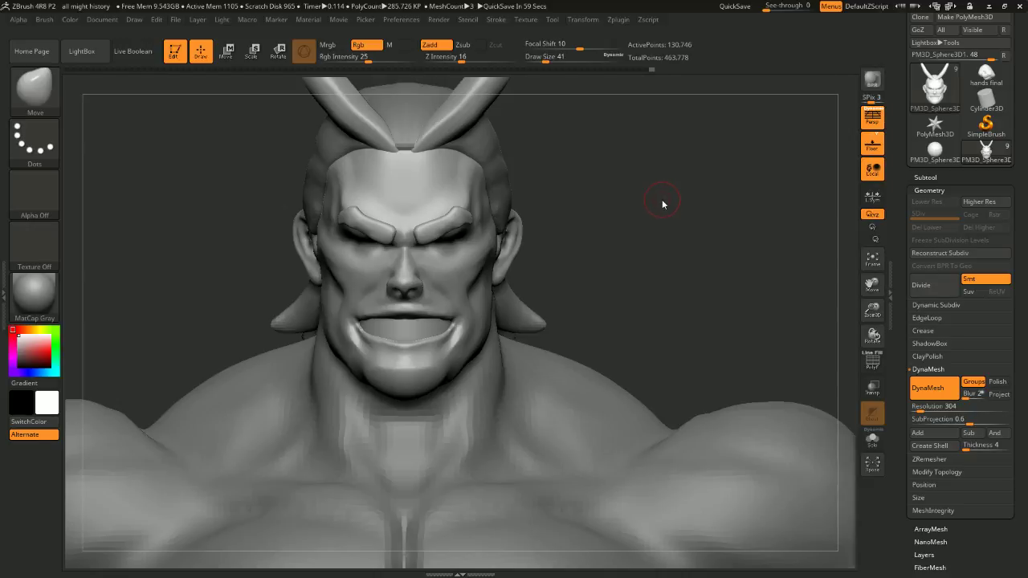
key(space)
mouse_move(663, 203)
mouse_down()
mouse_move(677, 200)
mouse_move(580, 239)
mouse_up()
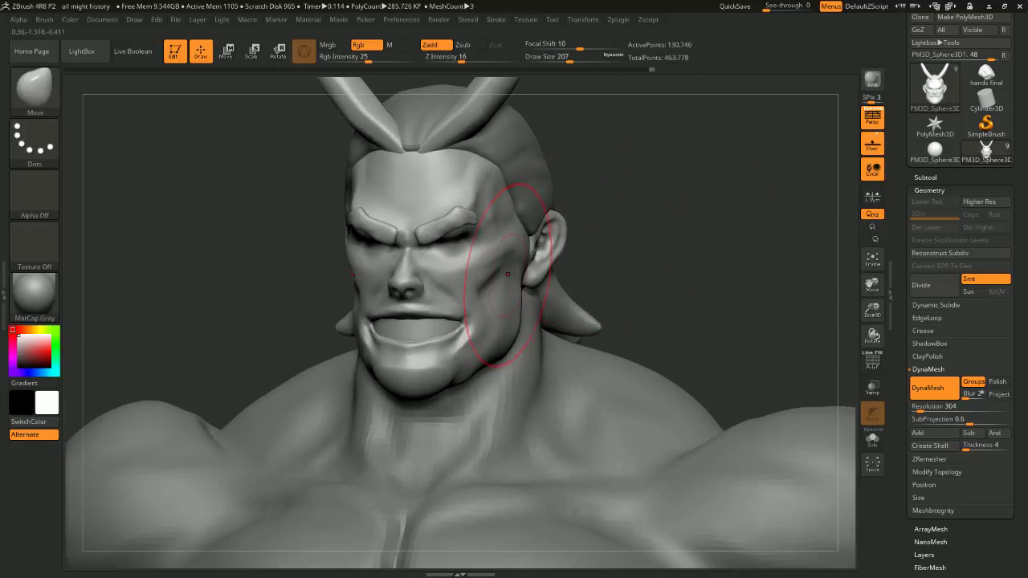
shift+drag(650, 220, 650, 224)
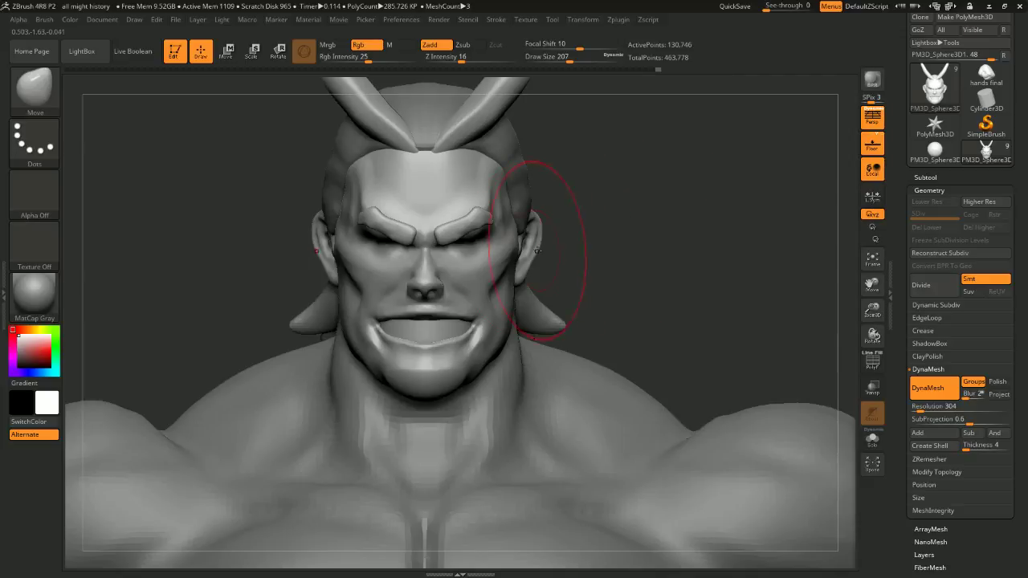
drag(598, 245, 670, 207)
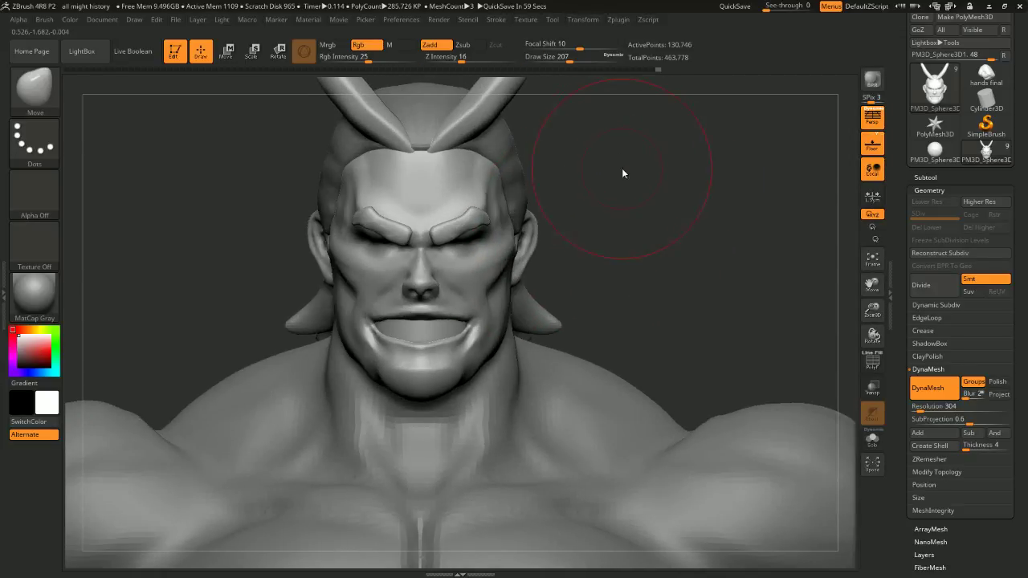
Reshape the temples and sides of the head with the Move brush at draw size 154
key(space)
drag(640, 169, 627, 156)
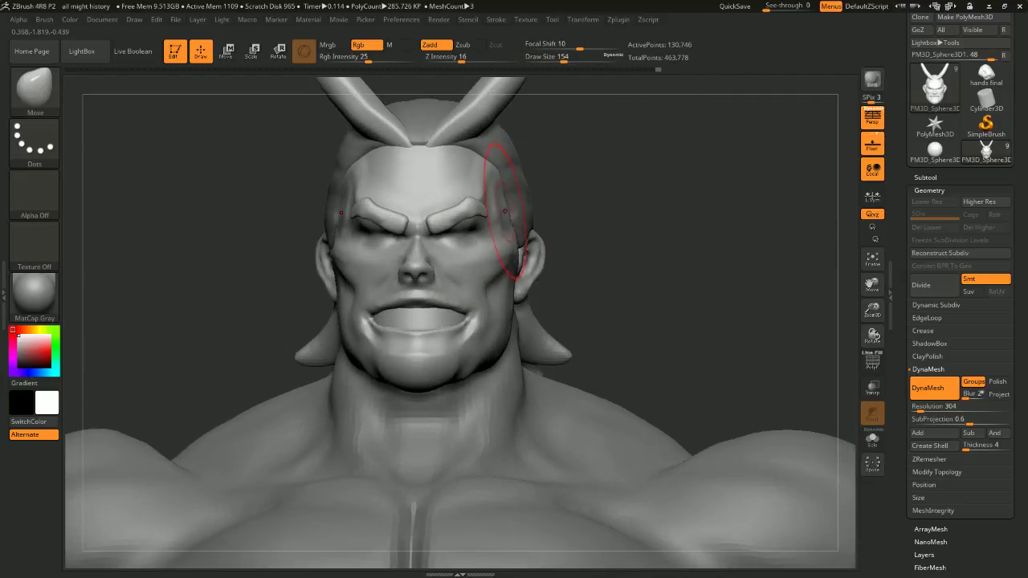
mouse_move(513, 207)
mouse_down()
mouse_move(603, 184)
mouse_move(531, 163)
mouse_up()
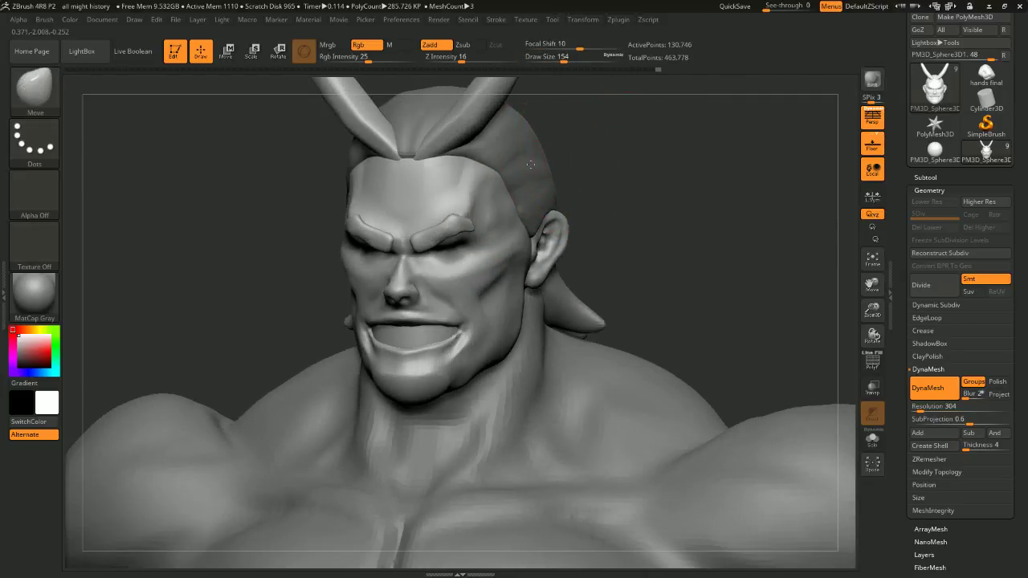
drag(626, 163, 602, 161)
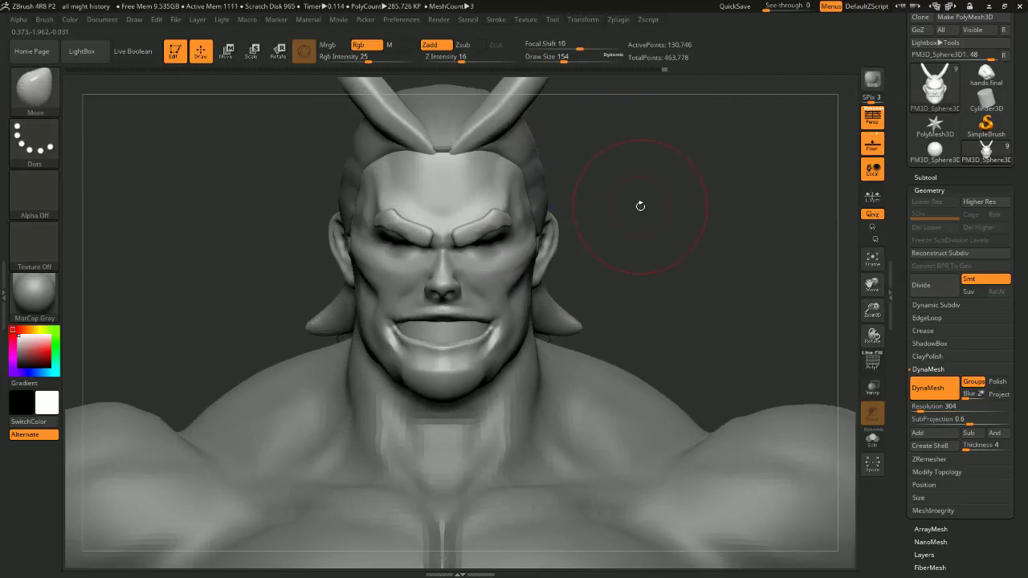
mouse_move(641, 204)
alt+mouse_down()
mouse_move(619, 167)
mouse_move(652, 168)
alt+mouse_up()
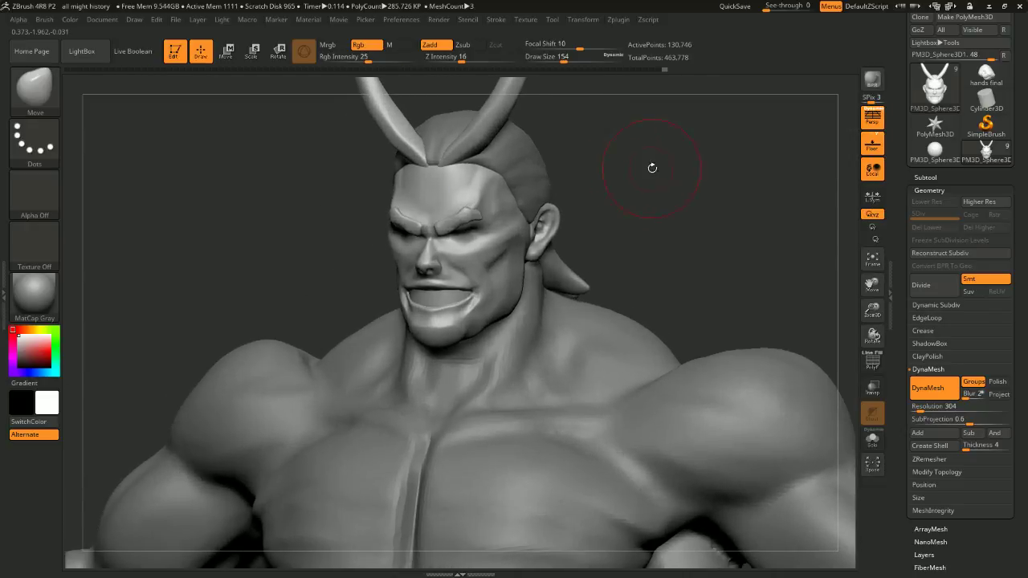
Smooth the temple area above the outer brow at draw size 46
key(space)
shift+drag(501, 200, 499, 215)
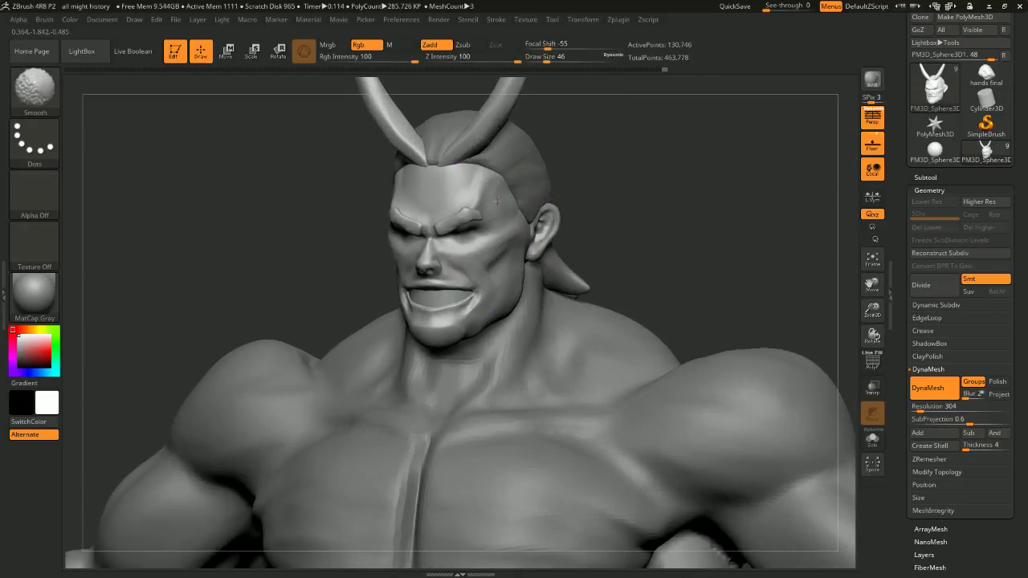
mouse_move(625, 149)
mouse_down()
mouse_move(657, 143)
mouse_move(650, 174)
mouse_up()
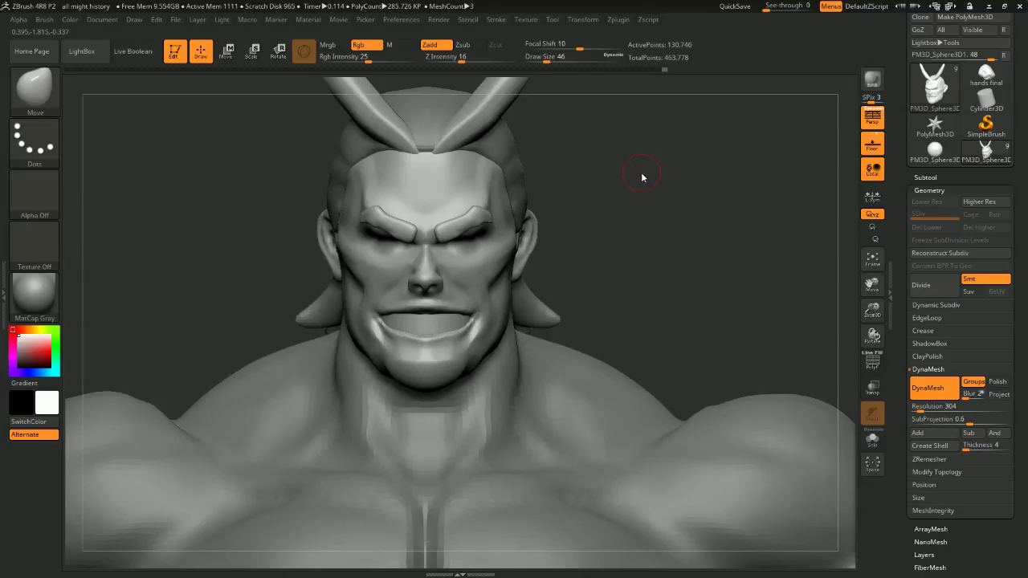
Raise the draw size to 136 and level the sides of the forehead and temples with the Flatten brush
key(s)
drag(641, 172, 656, 172)
mouse_move(657, 172)
mouse_down()
mouse_move(605, 178)
mouse_move(617, 163)
mouse_move(654, 153)
mouse_up()
key(s)
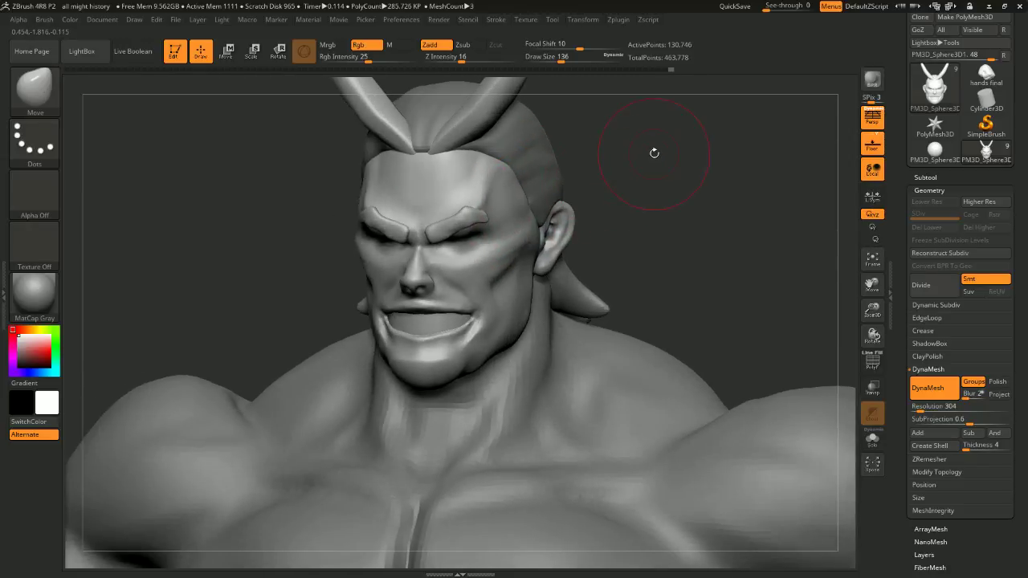
key(b)
key(f)
key(a)
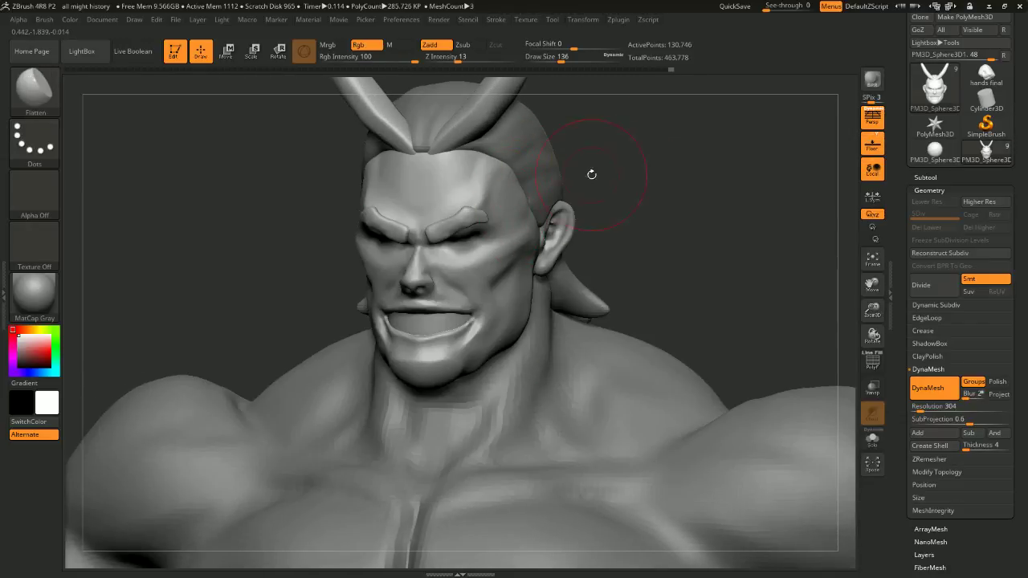
drag(592, 174, 625, 156)
mouse_move(593, 196)
mouse_down()
mouse_move(561, 192)
mouse_move(645, 168)
mouse_move(613, 166)
mouse_move(604, 137)
mouse_up()
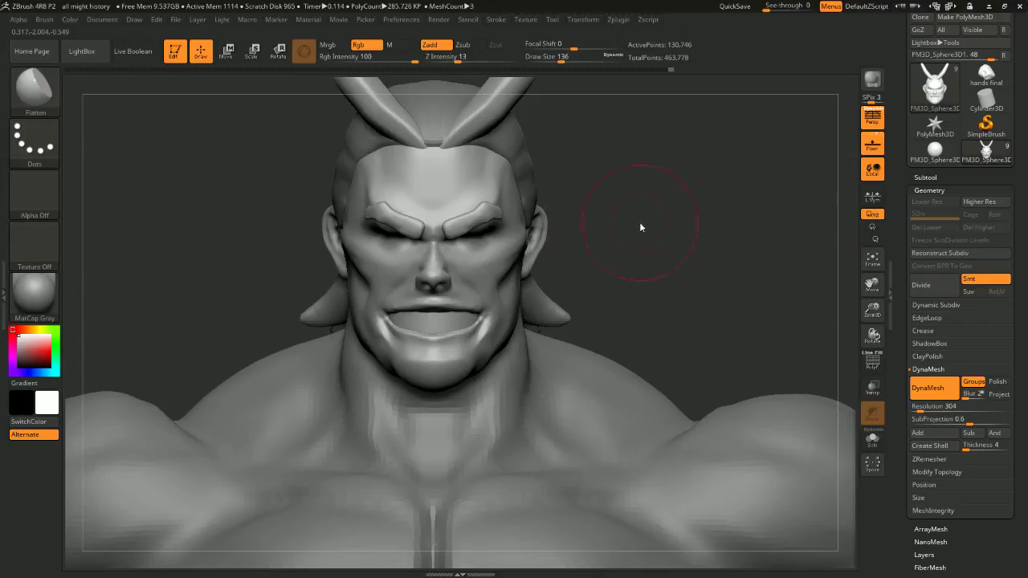
Switch back to the Move brush and adjust the hairline beside the forehead at draw size 104
mouse_move(687, 227)
alt+mouse_down()
mouse_move(659, 211)
mouse_move(670, 224)
mouse_move(693, 222)
mouse_move(687, 197)
alt+mouse_up()
key(space)
key(b)
key(m)
key(v)
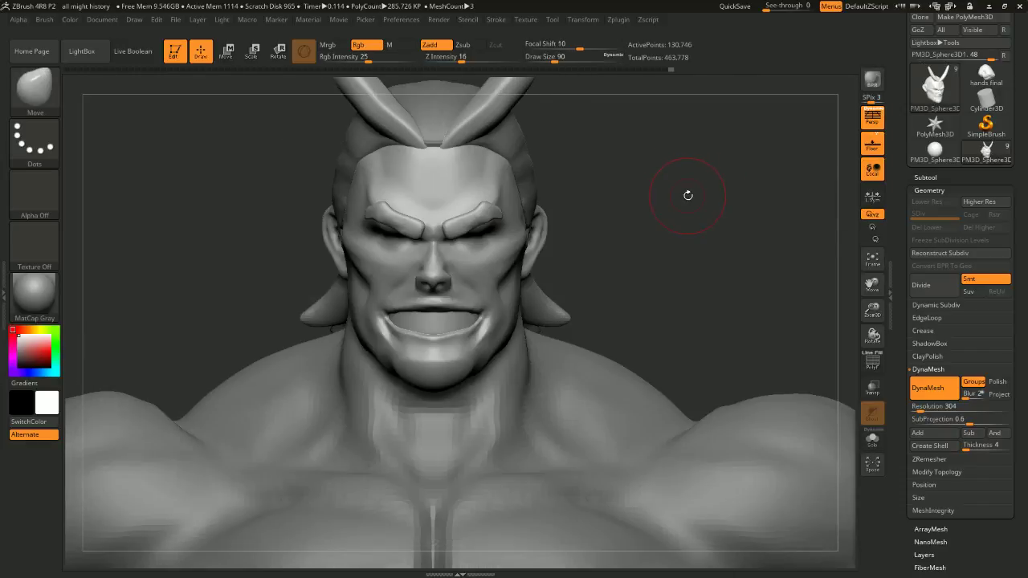
key(space)
drag(580, 190, 535, 227)
key(space)
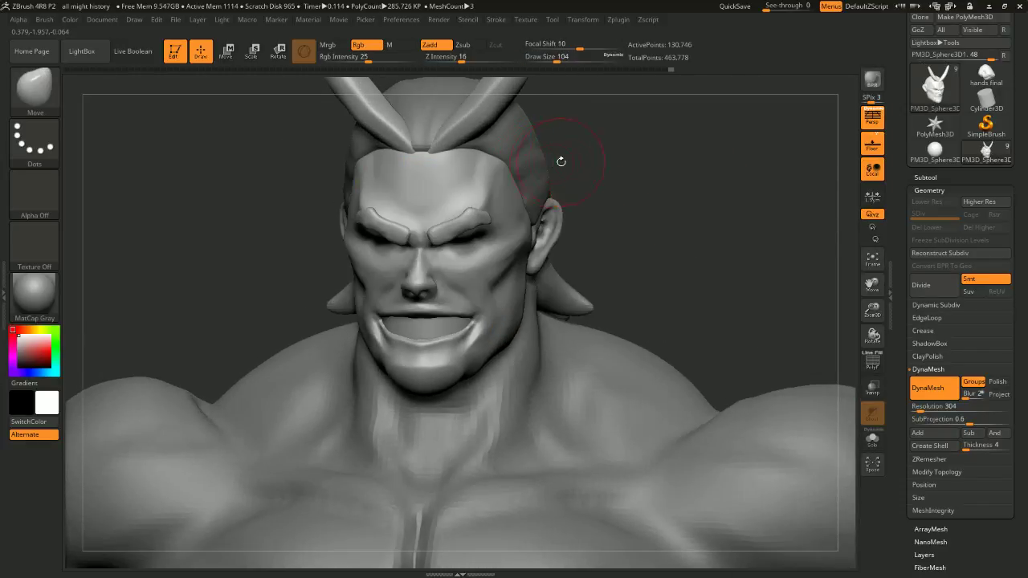
mouse_move(562, 160)
mouse_down()
mouse_move(577, 166)
mouse_move(475, 155)
mouse_move(562, 145)
mouse_move(515, 153)
mouse_up()
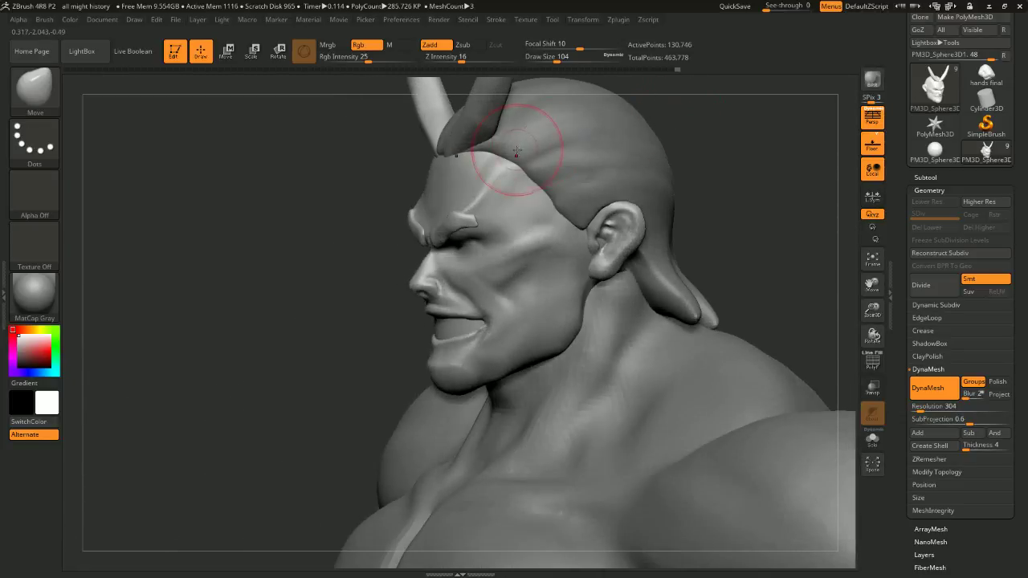
Refine the upper corners of the forehead along the hairline with the Move brush at draw size 54
mouse_move(676, 94)
mouse_down()
mouse_move(684, 110)
mouse_move(674, 124)
mouse_move(683, 120)
mouse_up()
key(space)
mouse_move(683, 109)
alt+mouse_down()
mouse_move(686, 119)
mouse_move(518, 164)
alt+mouse_up()
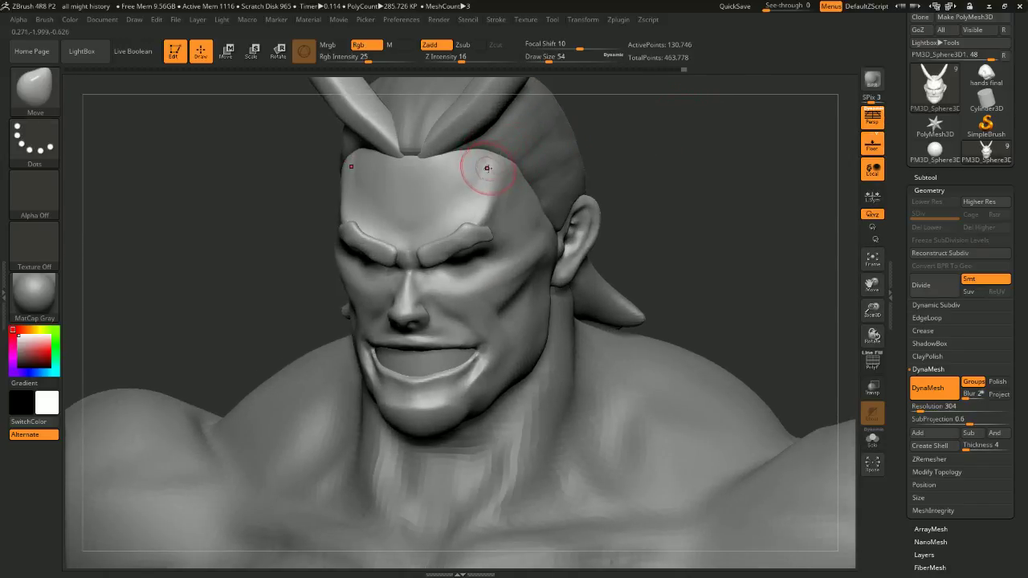
right_drag(487, 166, 550, 136)
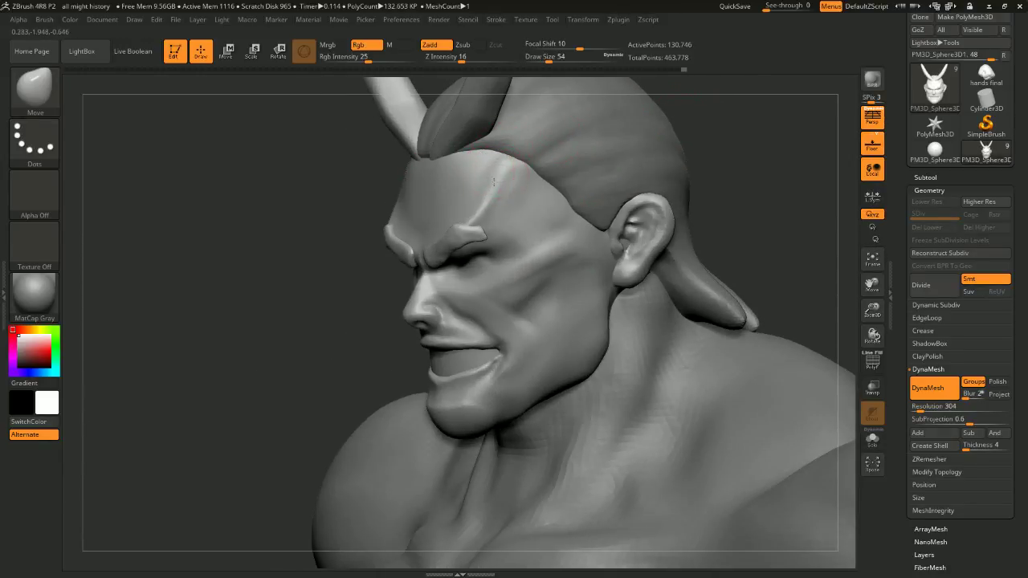
Smooth the cheek area between the nose and the corners of the mouth
mouse_move(643, 120)
mouse_down()
mouse_move(718, 124)
mouse_move(693, 138)
mouse_up()
ctrl+right_drag(674, 187, 665, 230)
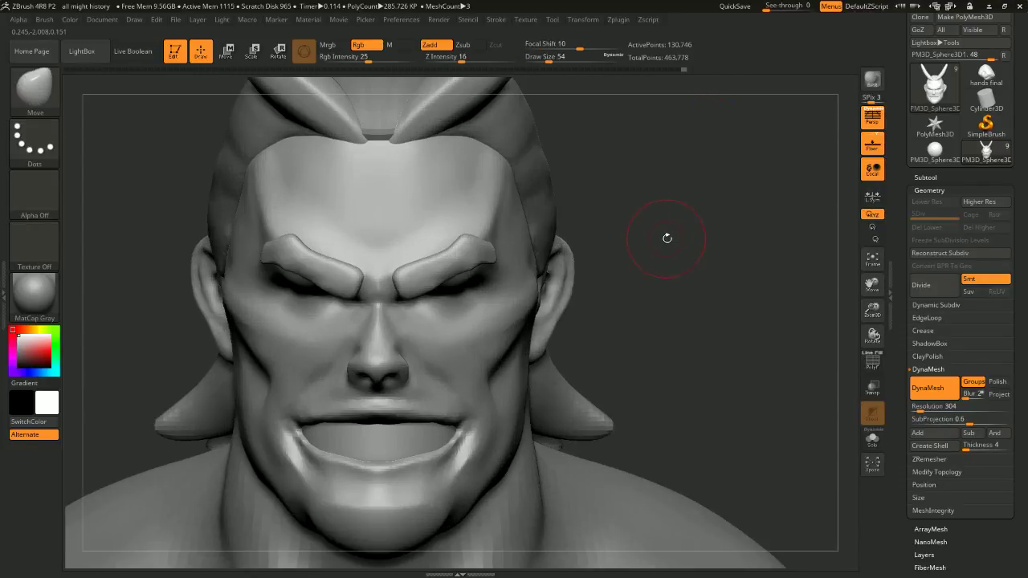
ctrl+right_drag(685, 295, 624, 266)
shift+drag(438, 323, 434, 307)
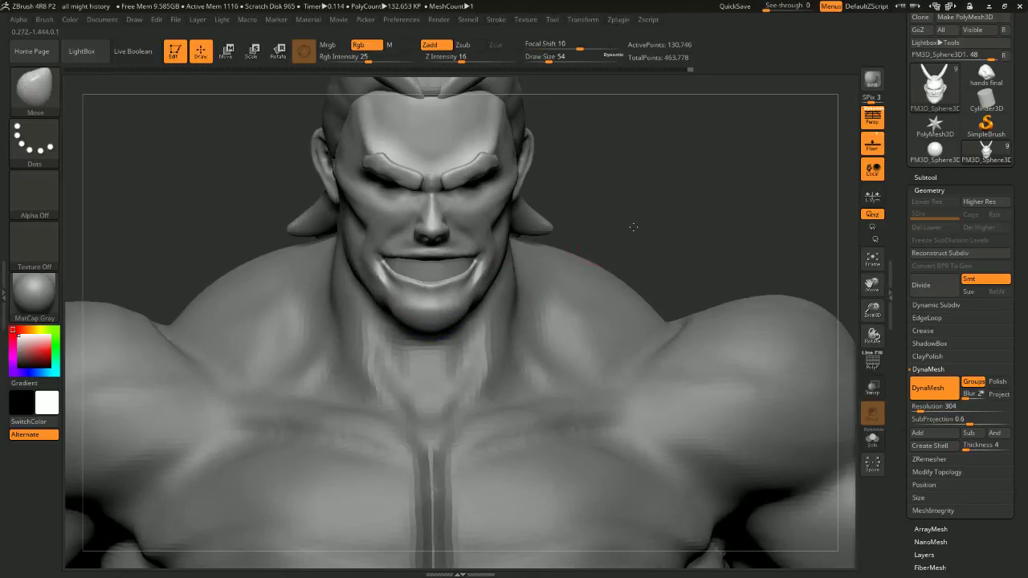
Check the whole figure from the front, make the body subtool active and set the draw size to 223
shift+drag(633, 225, 655, 198)
right_drag(654, 199, 672, 232)
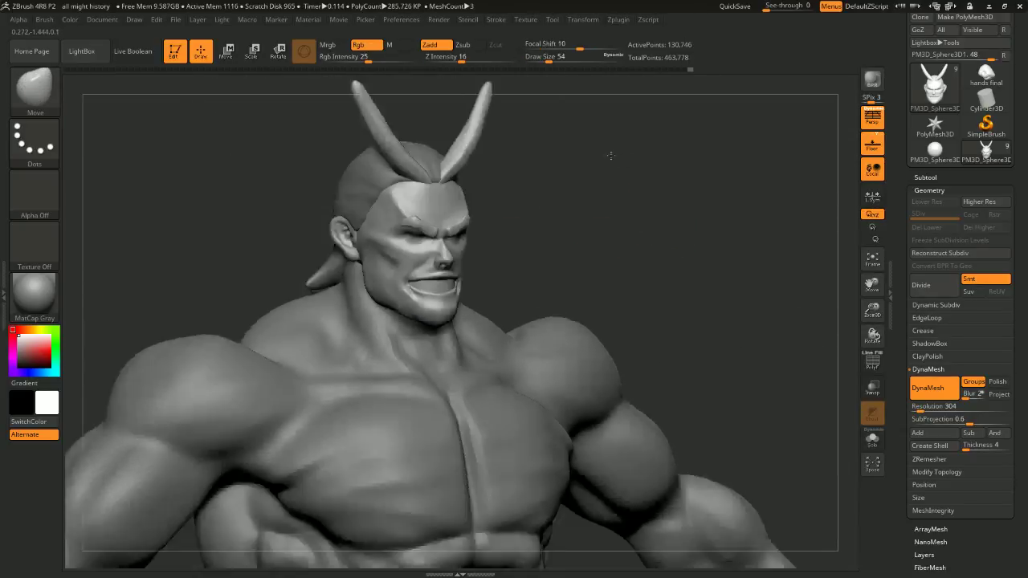
ctrl+right_drag(611, 156, 631, 171)
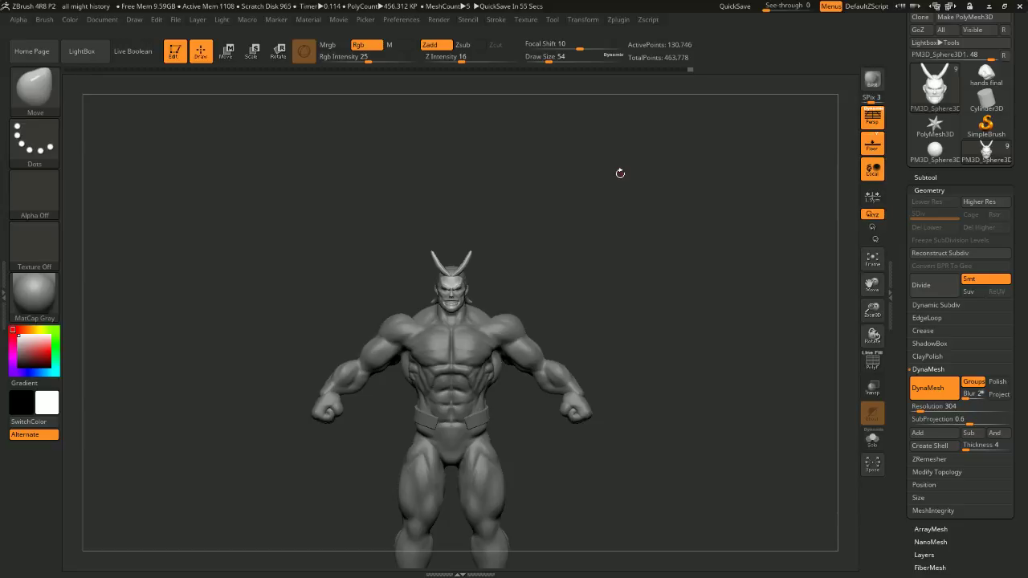
alt+drag(690, 282, 689, 68)
alt+click(477, 361)
mouse_move(795, 200)
mouse_down()
mouse_move(713, 229)
mouse_move(755, 255)
mouse_up()
key(space)
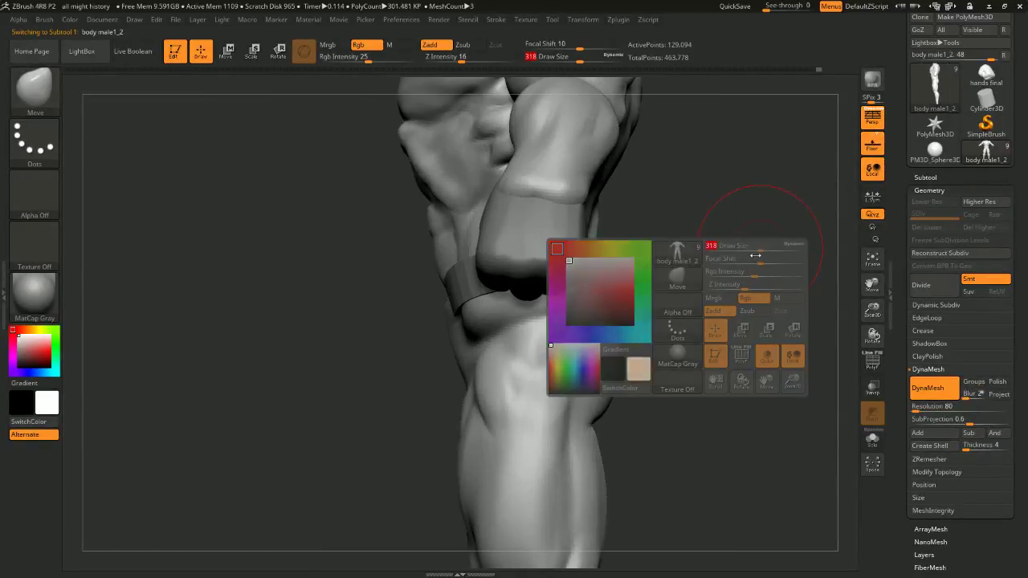
mouse_move(677, 374)
shift+mouse_down()
mouse_move(770, 369)
mouse_move(740, 298)
mouse_move(698, 299)
shift+mouse_up()
key(space)
drag(723, 298, 694, 303)
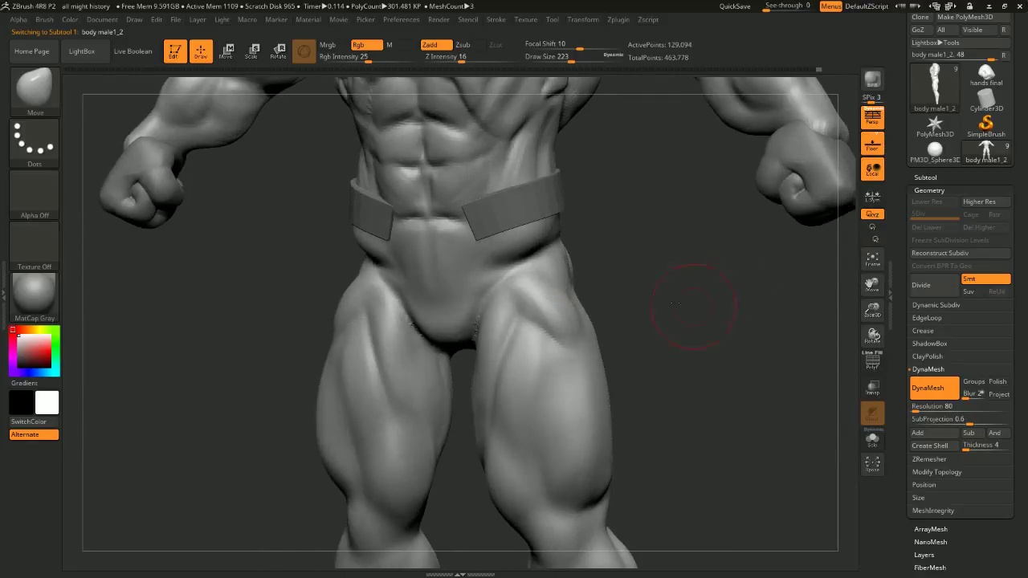
Mask the upper thighs up to the groin crease on both legs and undo the stray mask stroke on the lower abdomen
mouse_move(569, 284)
ctrl+mouse_down()
mouse_move(502, 347)
mouse_move(508, 321)
mouse_move(519, 354)
ctrl+mouse_up()
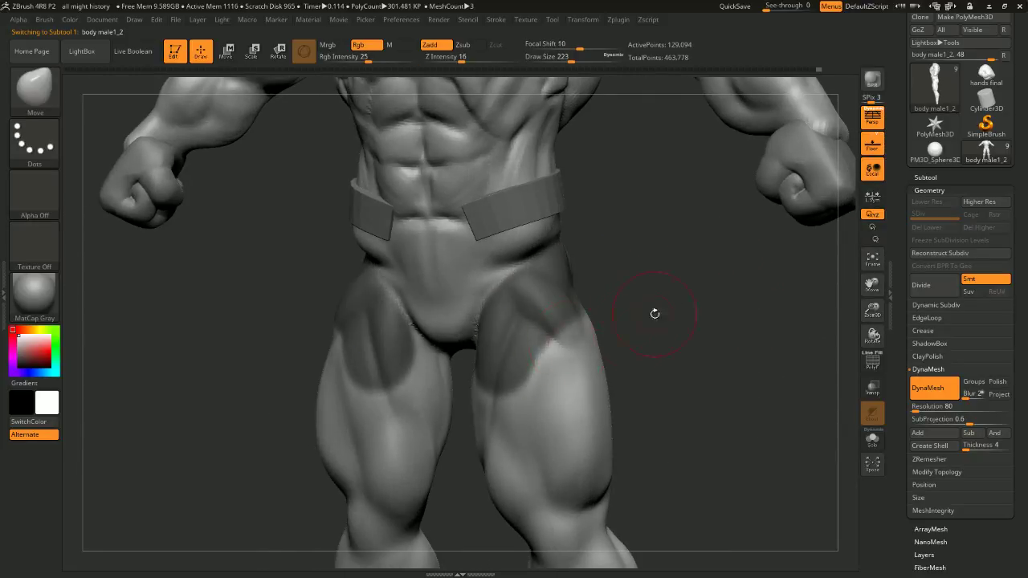
mouse_move(654, 312)
shift+mouse_down()
mouse_move(618, 308)
mouse_move(525, 343)
mouse_move(514, 309)
mouse_move(511, 393)
mouse_move(689, 290)
shift+mouse_up()
mouse_move(556, 331)
ctrl+mouse_down()
mouse_move(532, 361)
mouse_move(504, 349)
ctrl+mouse_up()
mouse_move(635, 294)
mouse_down()
mouse_move(649, 282)
mouse_move(641, 257)
mouse_up()
key(space)
mouse_move(557, 215)
ctrl+mouse_down()
mouse_move(516, 231)
mouse_move(505, 249)
ctrl+mouse_up()
key(ctrl+z)
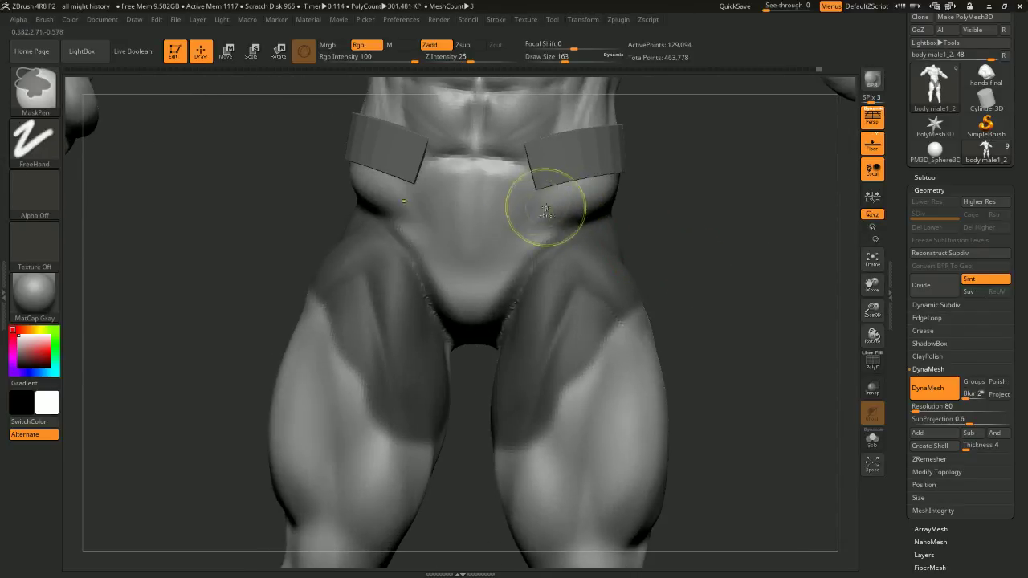
Extend the mask over both legs down to the ankles
drag(697, 246, 637, 235)
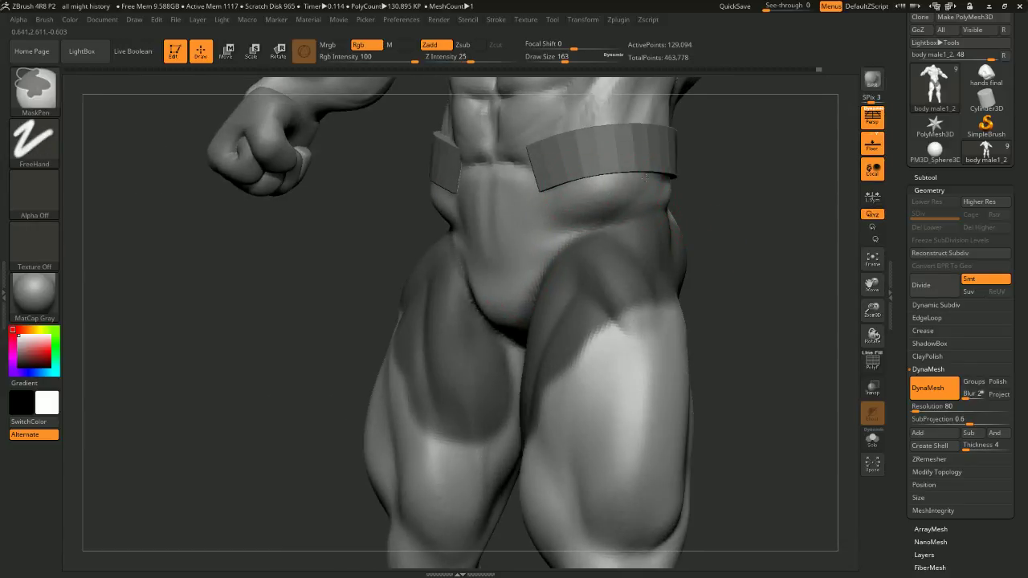
mouse_move(729, 197)
shift+mouse_down()
mouse_move(770, 232)
mouse_move(787, 231)
shift+mouse_up()
key(space)
mouse_move(784, 258)
alt+mouse_down()
mouse_move(776, 211)
mouse_move(762, 215)
mouse_move(758, 292)
mouse_move(507, 486)
mouse_move(472, 480)
alt+mouse_up()
mouse_move(627, 267)
ctrl+mouse_down()
mouse_move(285, 483)
mouse_move(245, 526)
ctrl+mouse_up()
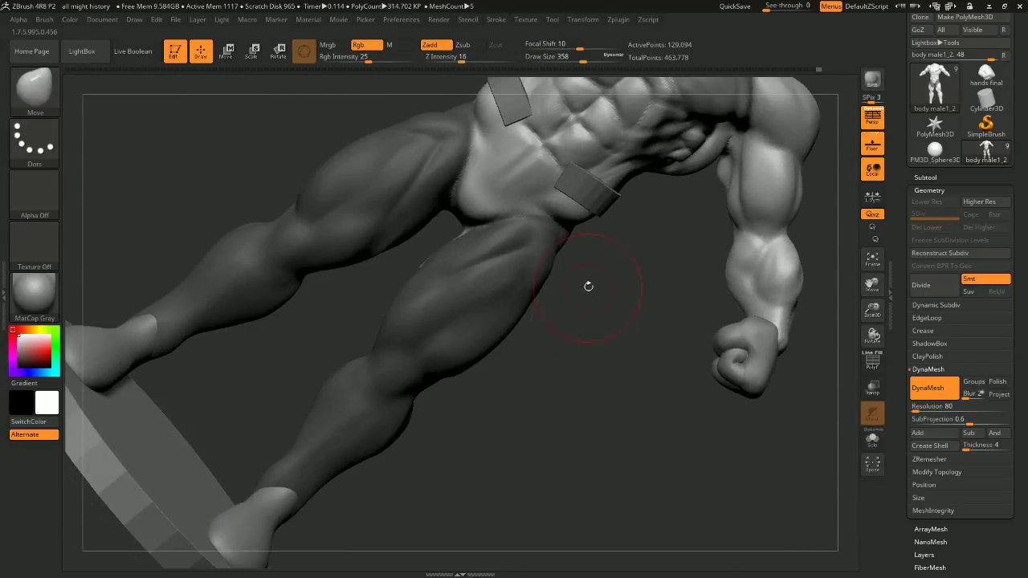
ctrl+drag(608, 237, 267, 425)
Invert the mask to leave the legs free and set the Move brush draw size to 629
drag(560, 313, 616, 328)
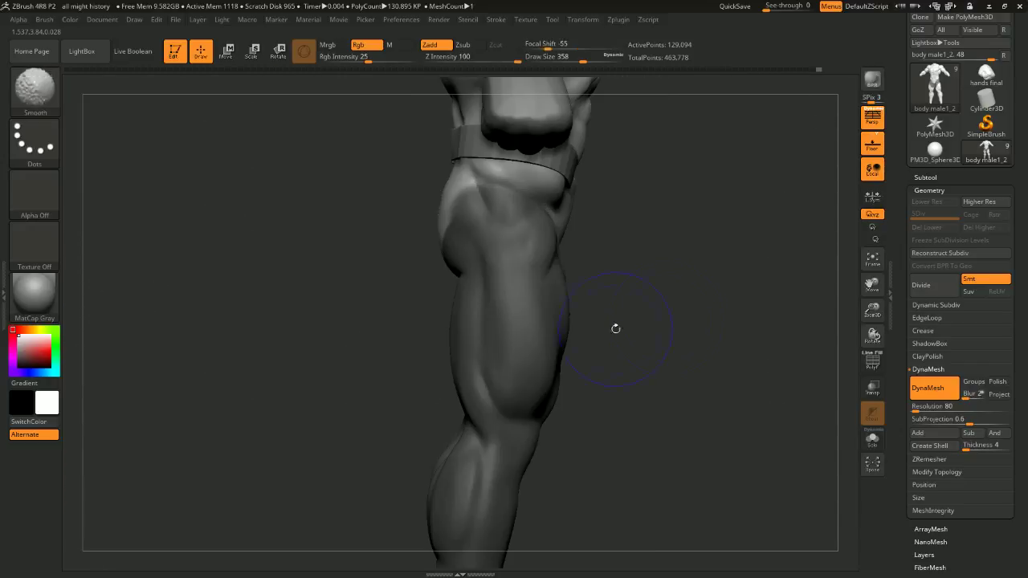
mouse_move(746, 320)
mouse_down()
mouse_move(691, 322)
mouse_move(623, 297)
mouse_move(694, 308)
mouse_move(737, 280)
mouse_move(705, 282)
mouse_move(725, 290)
mouse_up()
ctrl+click(753, 294)
key(space)
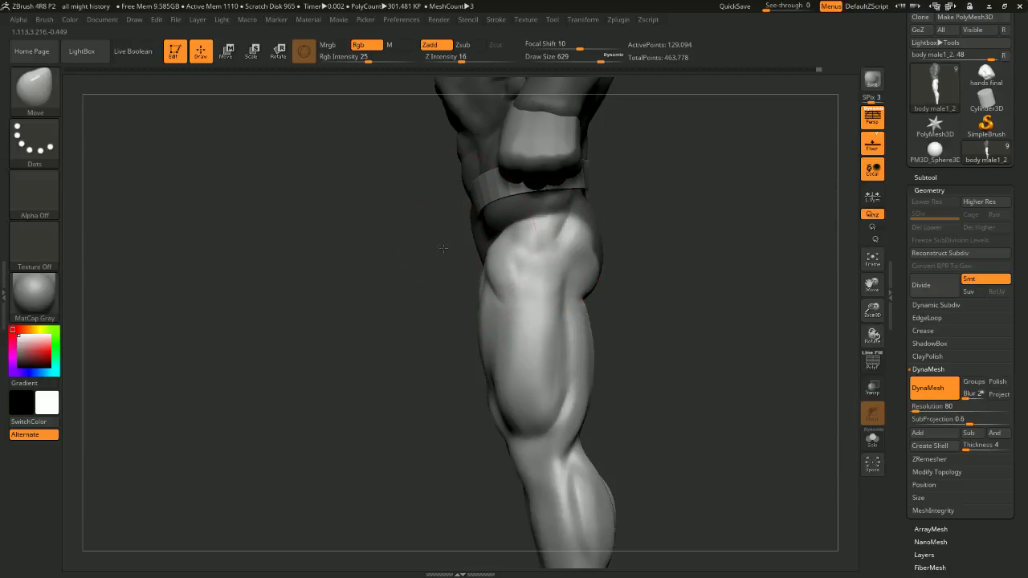
Reshape the hips and upper thighs from the side with the Move brush at draw size 629
shift+drag(656, 252, 711, 294)
drag(711, 294, 668, 282)
right_drag(668, 281, 492, 258)
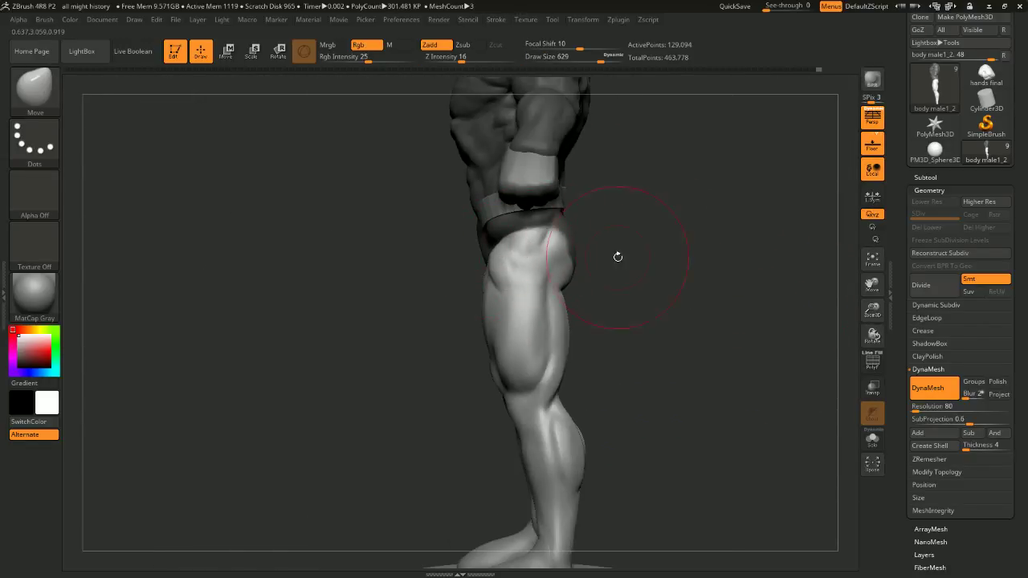
mouse_move(618, 257)
alt+mouse_down()
mouse_move(707, 310)
mouse_move(743, 313)
mouse_move(697, 306)
alt+mouse_up()
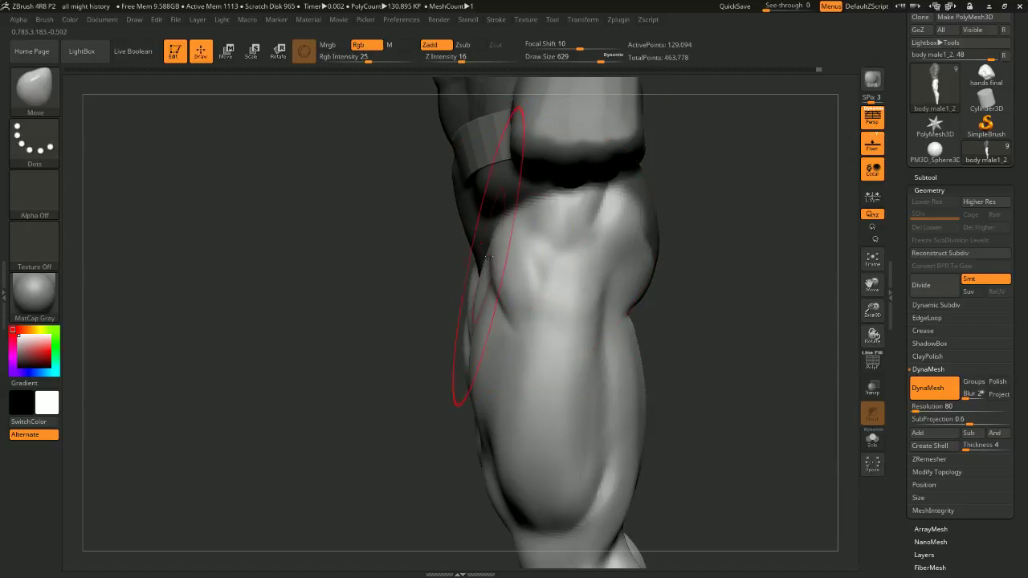
drag(758, 245, 826, 257)
drag(730, 264, 649, 255)
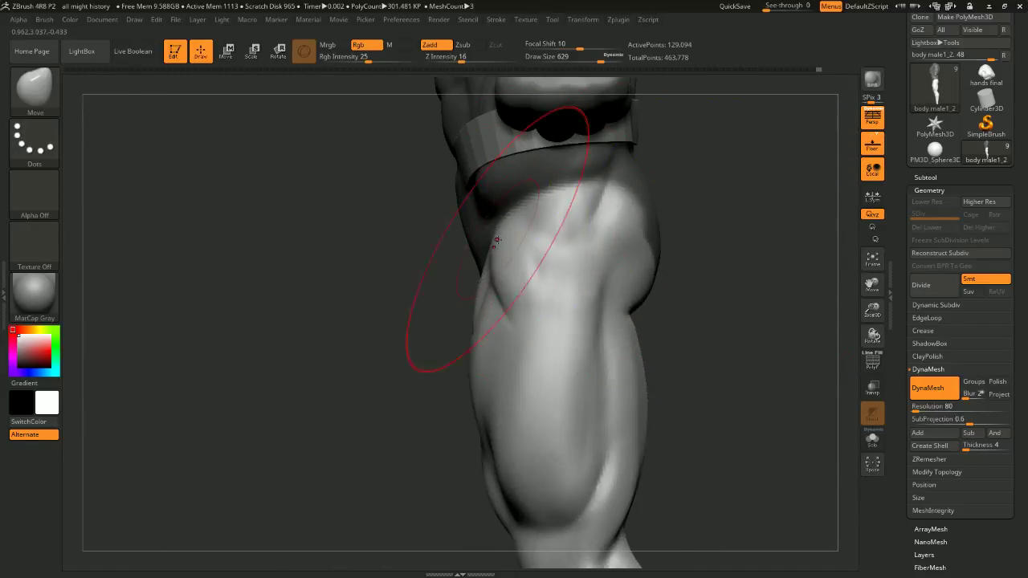
drag(725, 240, 602, 225)
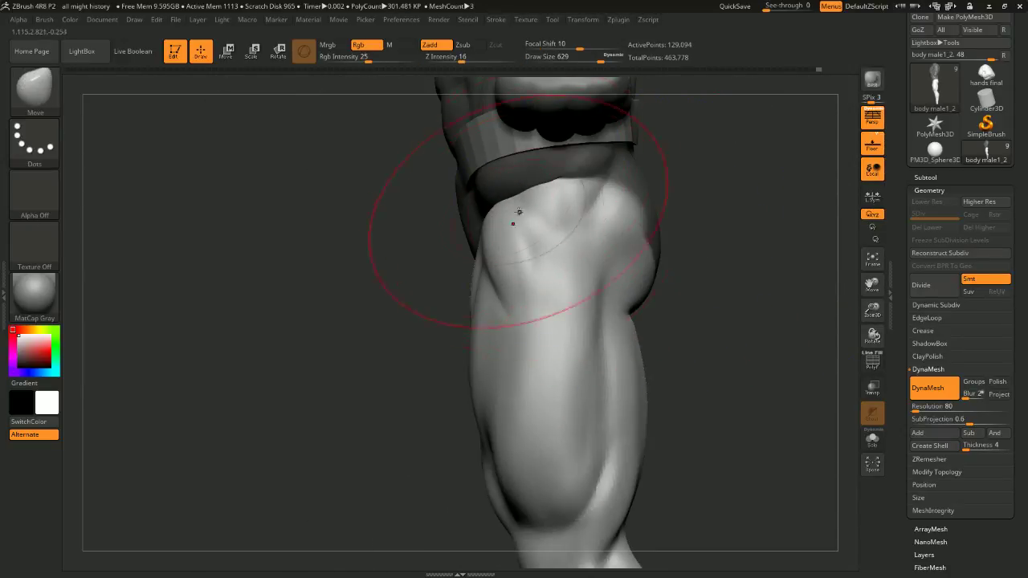
Push out the front contour of the upper thigh with the Move brush at draw size 517
mouse_move(673, 241)
mouse_down()
mouse_move(728, 244)
mouse_move(659, 244)
mouse_up()
key(space)
drag(515, 268, 475, 284)
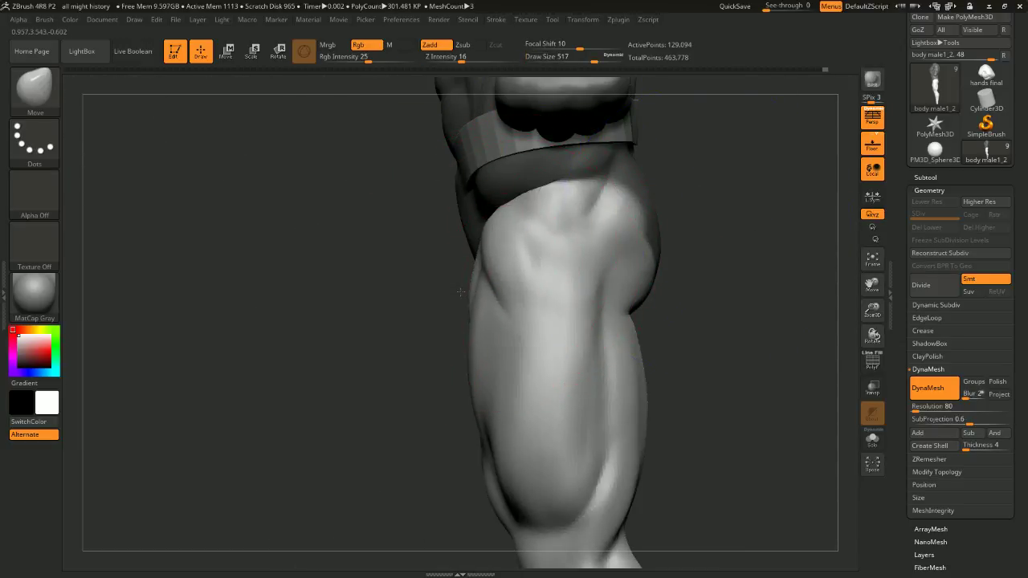
Update the DynaMesh of the body at resolution 80
drag(673, 278, 700, 269)
right_drag(696, 283, 727, 277)
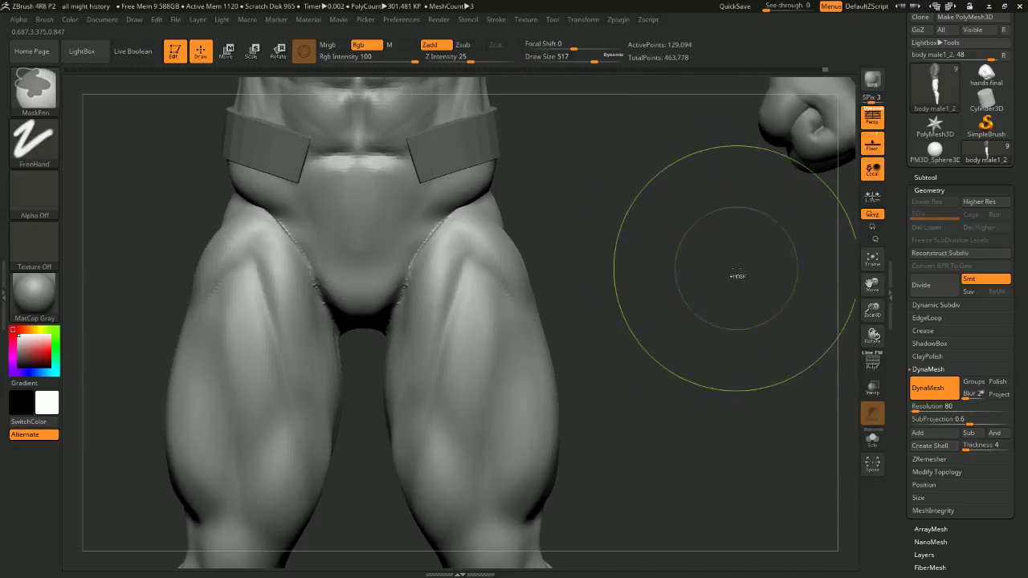
alt+drag(751, 310, 686, 244)
alt+drag(693, 284, 761, 192)
right_drag(761, 193, 739, 225)
mouse_move(738, 225)
mouse_down()
mouse_move(728, 236)
mouse_move(707, 216)
mouse_move(708, 234)
mouse_up()
drag(574, 291, 735, 247)
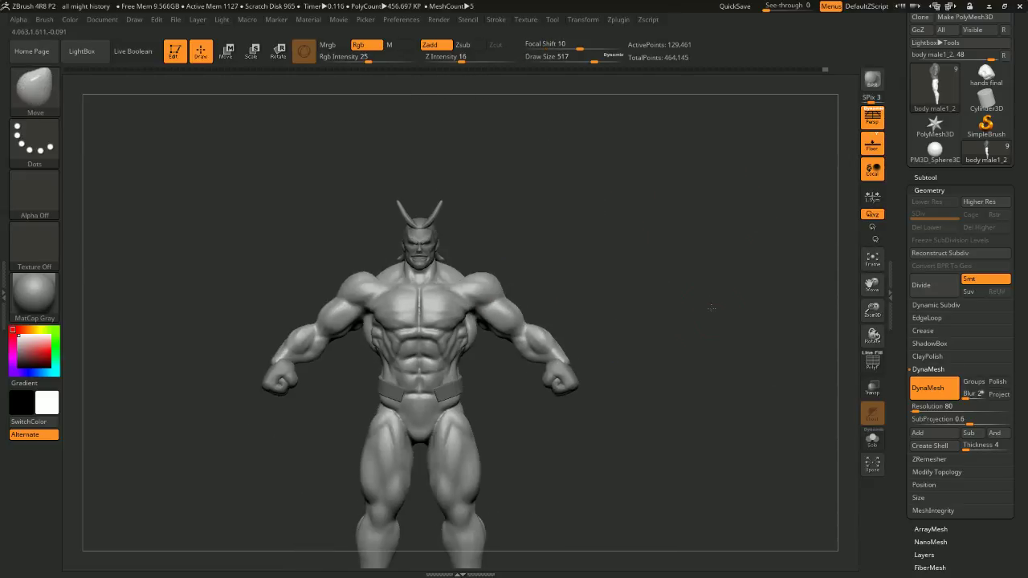
Examine the hip and leg proportions of the full figure from the front, at close range and from a distance
alt+drag(714, 308, 724, 193)
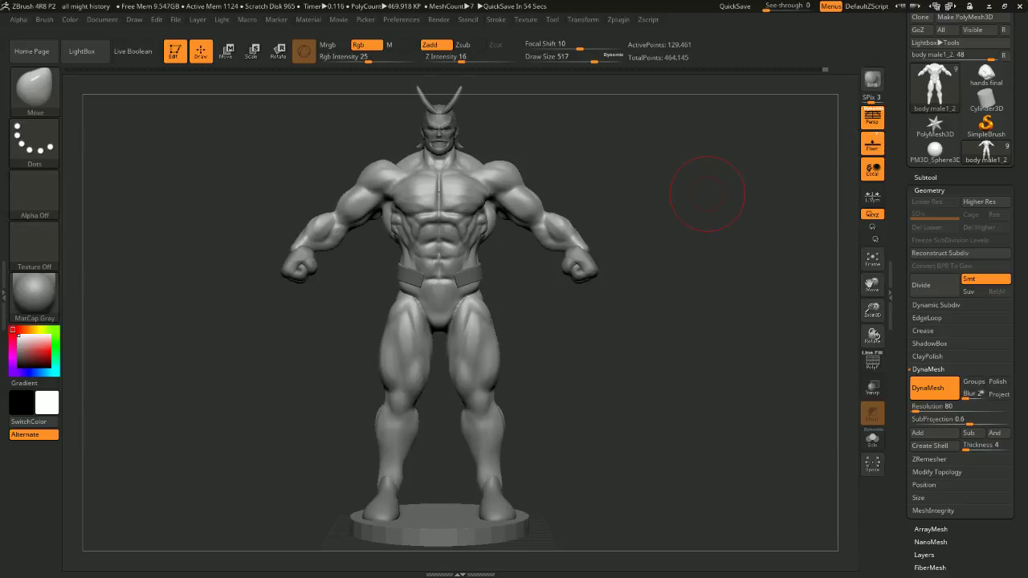
alt+drag(780, 252, 798, 276)
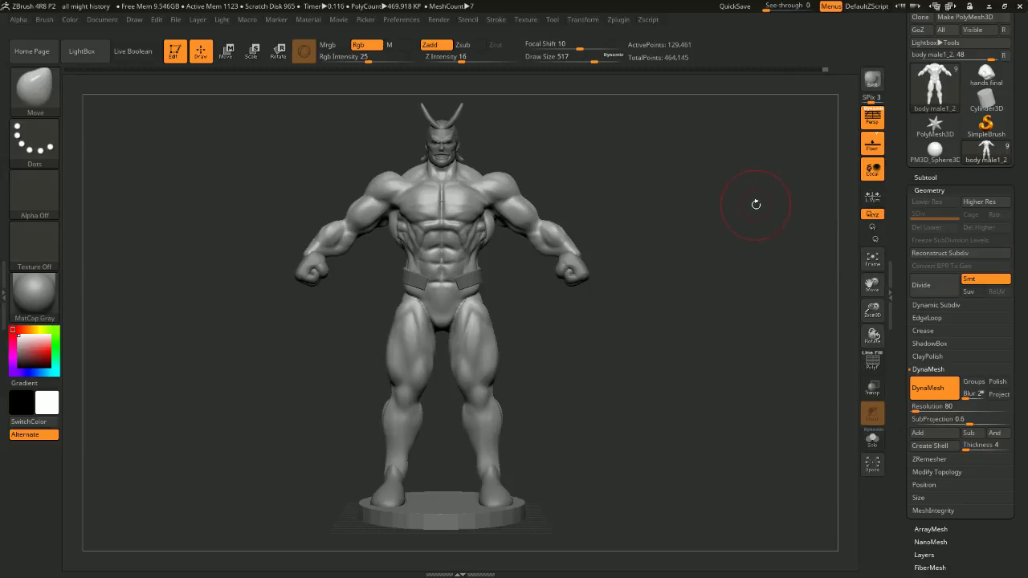
alt+drag(756, 204, 783, 286)
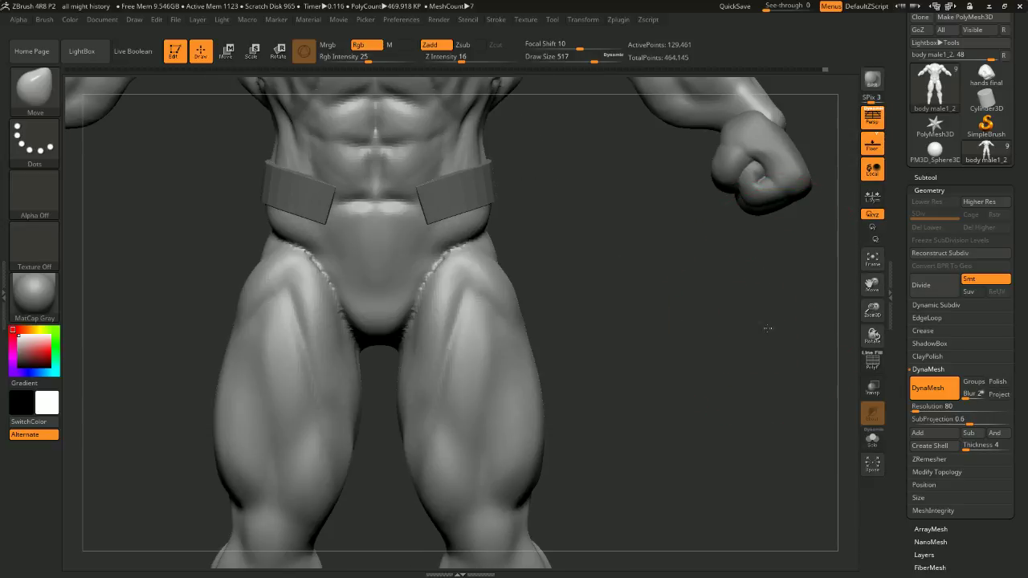
alt+drag(768, 328, 759, 309)
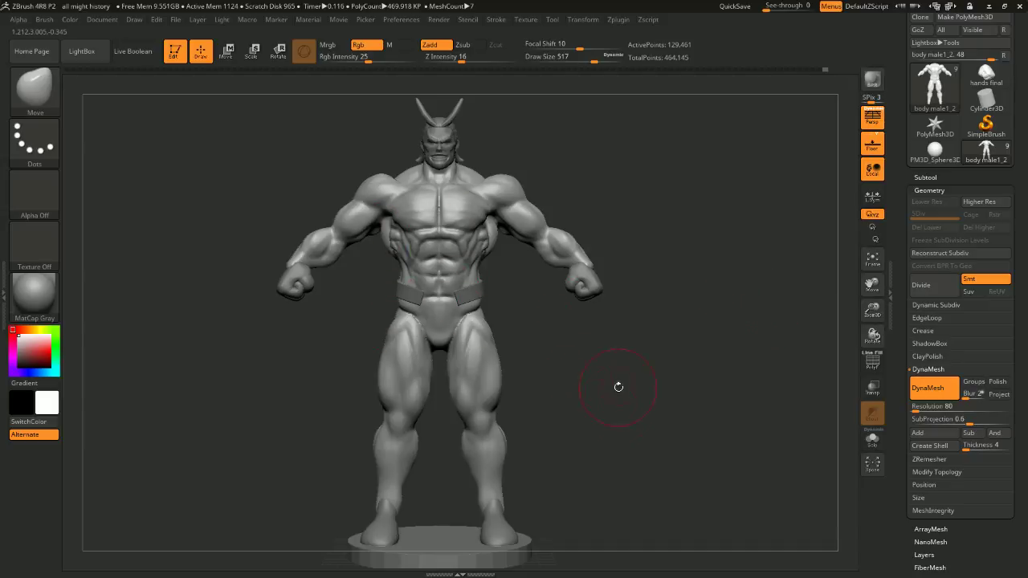
drag(626, 268, 581, 242)
mouse_move(633, 218)
mouse_down()
mouse_move(493, 265)
mouse_move(643, 235)
mouse_up()
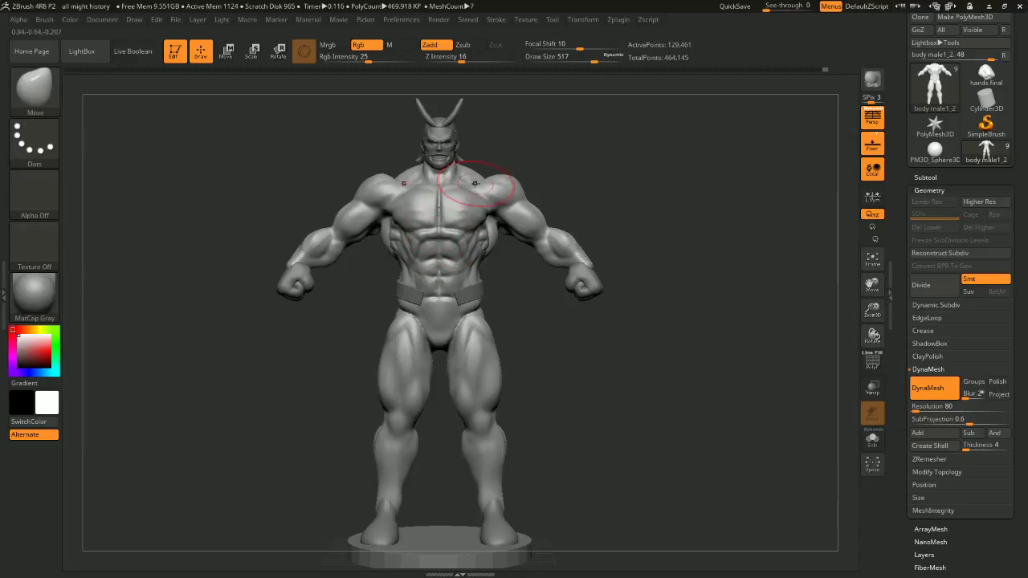
mouse_move(687, 221)
mouse_down()
mouse_move(509, 228)
mouse_move(526, 149)
mouse_move(615, 201)
mouse_move(639, 181)
mouse_up()
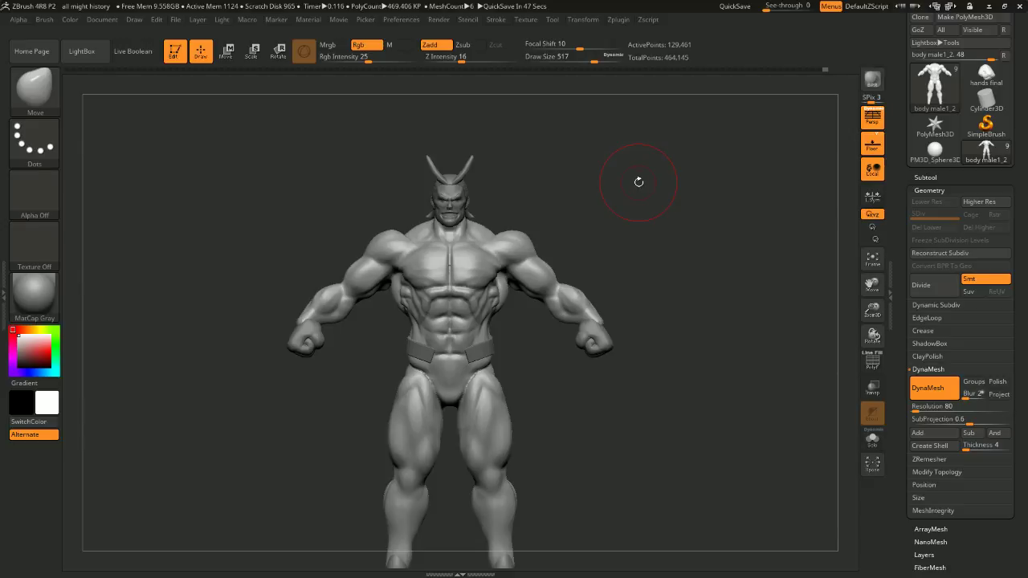
mouse_move(756, 219)
mouse_down()
mouse_move(773, 195)
mouse_move(718, 225)
mouse_move(658, 208)
mouse_move(742, 233)
mouse_move(710, 199)
mouse_up()
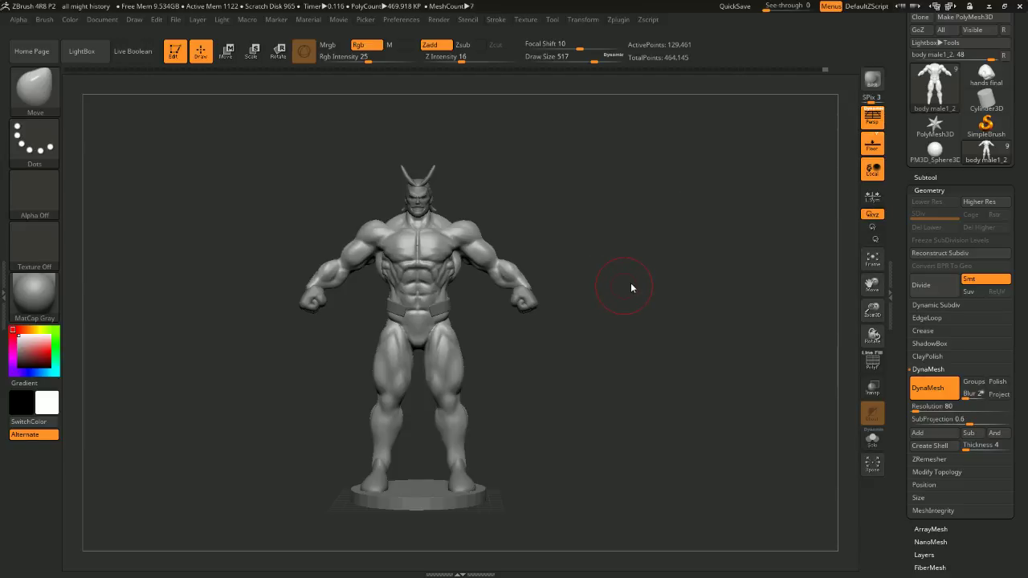
drag(603, 270, 722, 242)
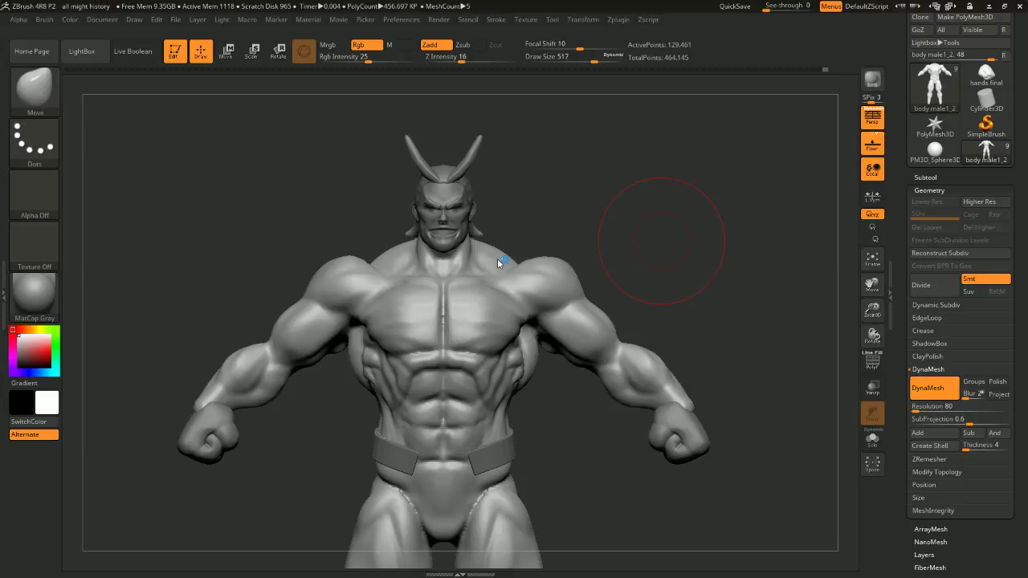
Examine the head, torso and arm proportions against the legs on the whole figure
key(ctrl+shift)
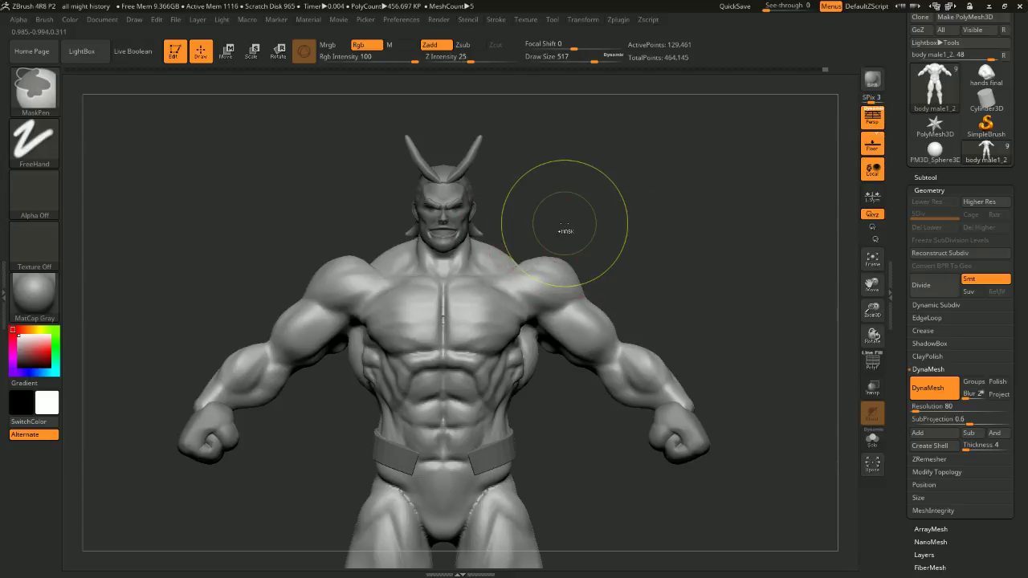
key(ctrl)
mouse_move(564, 224)
ctrl+right_down()
mouse_move(615, 181)
mouse_move(639, 257)
ctrl+right_up()
ctrl+right_drag(607, 191, 631, 202)
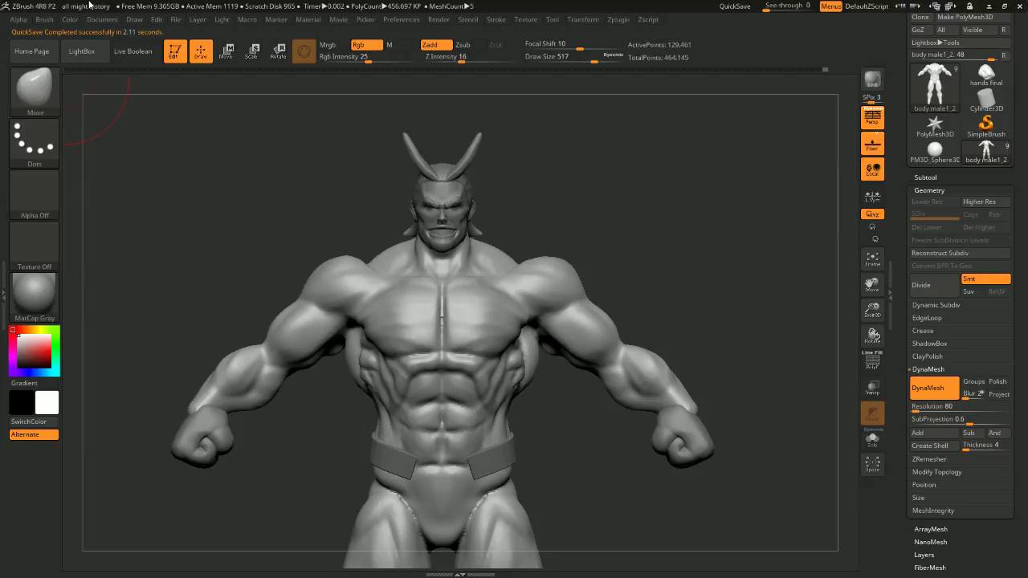
mouse_move(682, 246)
mouse_down()
mouse_move(664, 227)
mouse_move(677, 241)
mouse_move(674, 167)
mouse_move(684, 182)
mouse_move(549, 244)
mouse_up()
drag(666, 182, 844, 220)
mouse_move(544, 166)
mouse_down()
mouse_move(654, 188)
mouse_move(630, 193)
mouse_move(739, 200)
mouse_move(672, 201)
mouse_move(723, 205)
mouse_move(670, 183)
mouse_move(648, 198)
mouse_move(672, 193)
mouse_move(598, 196)
mouse_up()
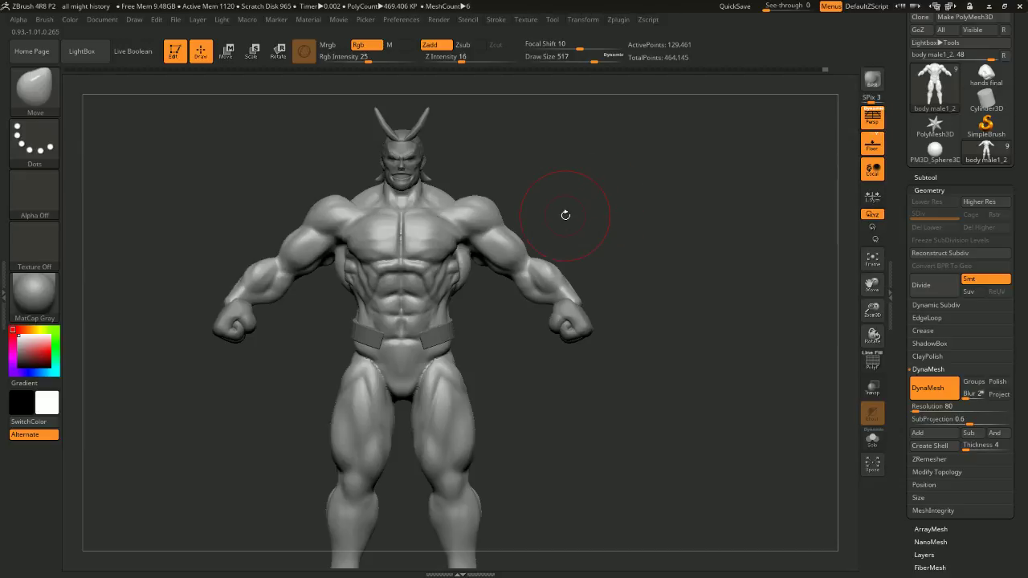
key(f)
drag(624, 176, 398, 202)
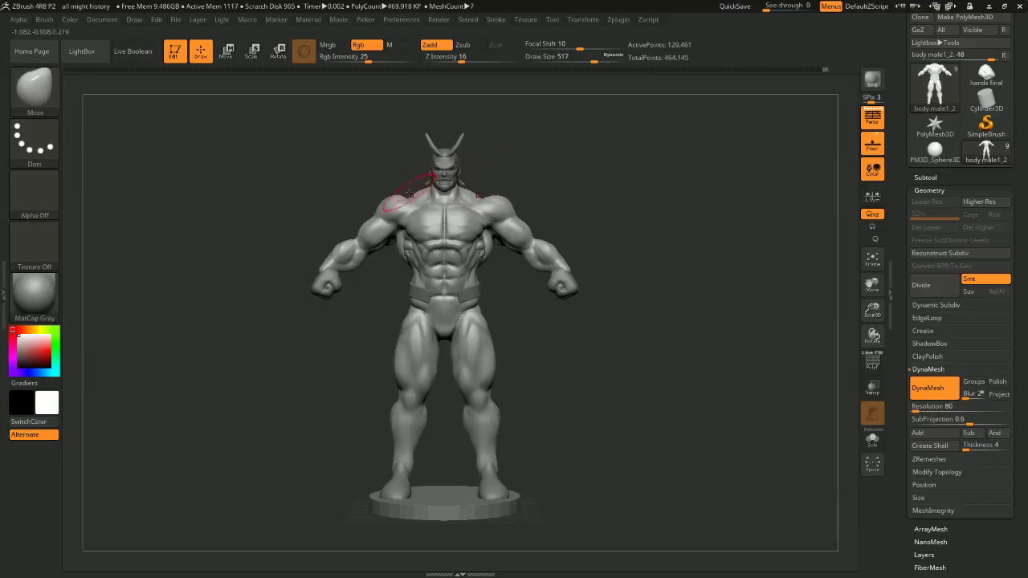
Save the project under the new name all might history 2
click(177, 23)
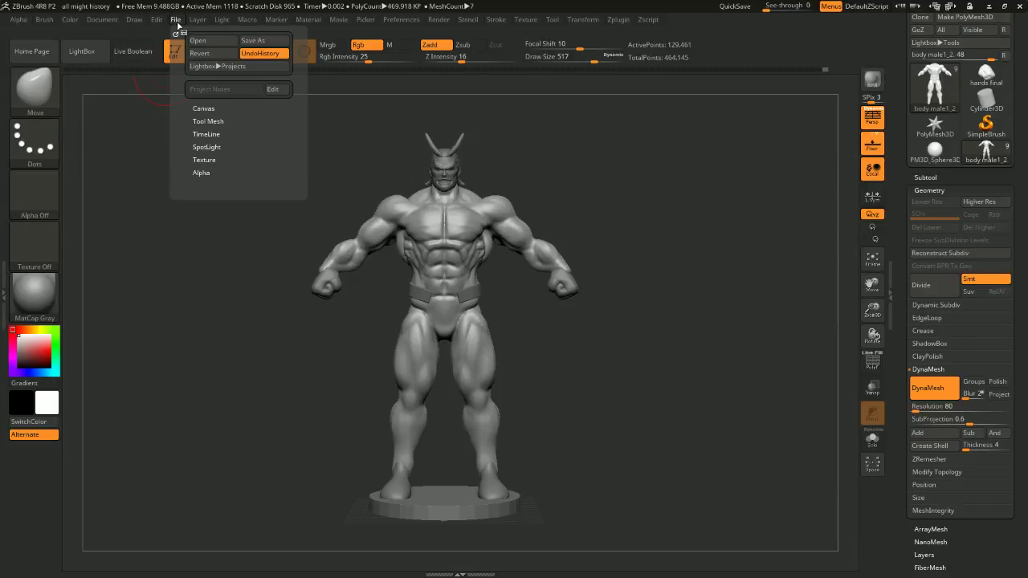
click(253, 42)
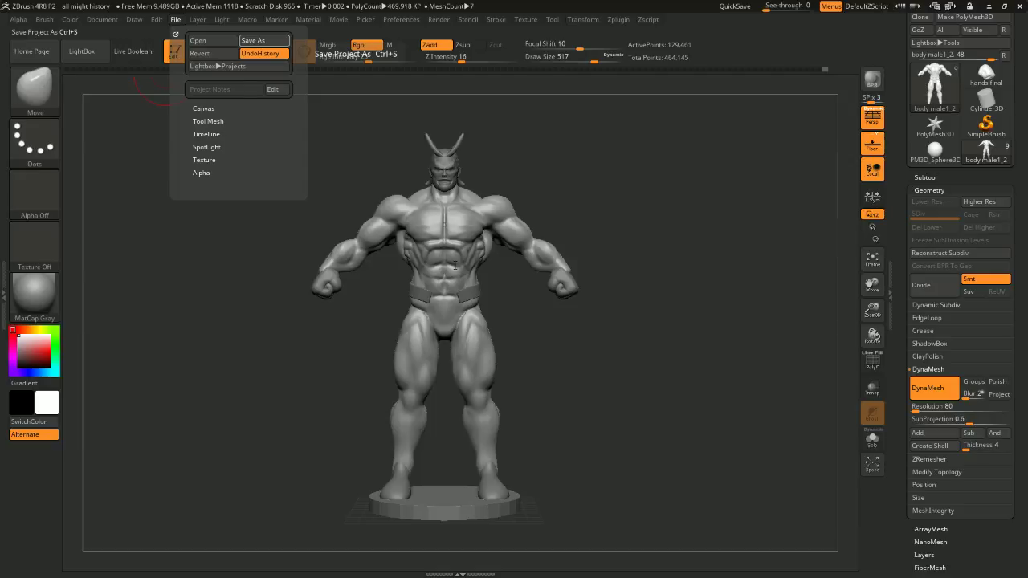
key(Return)
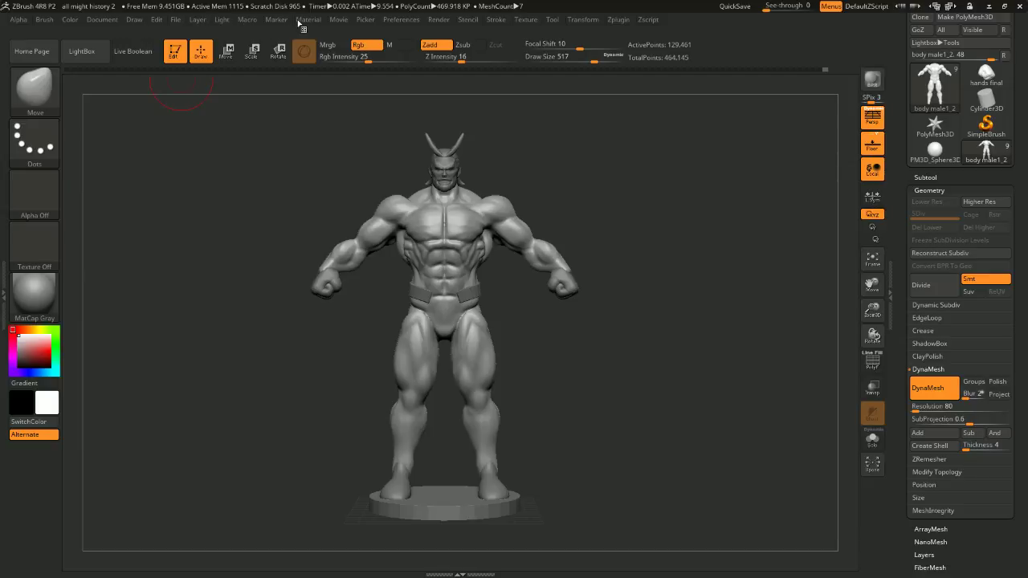
Open the recent project toppo destroyer 3.ZPR from LightBox
click(176, 23)
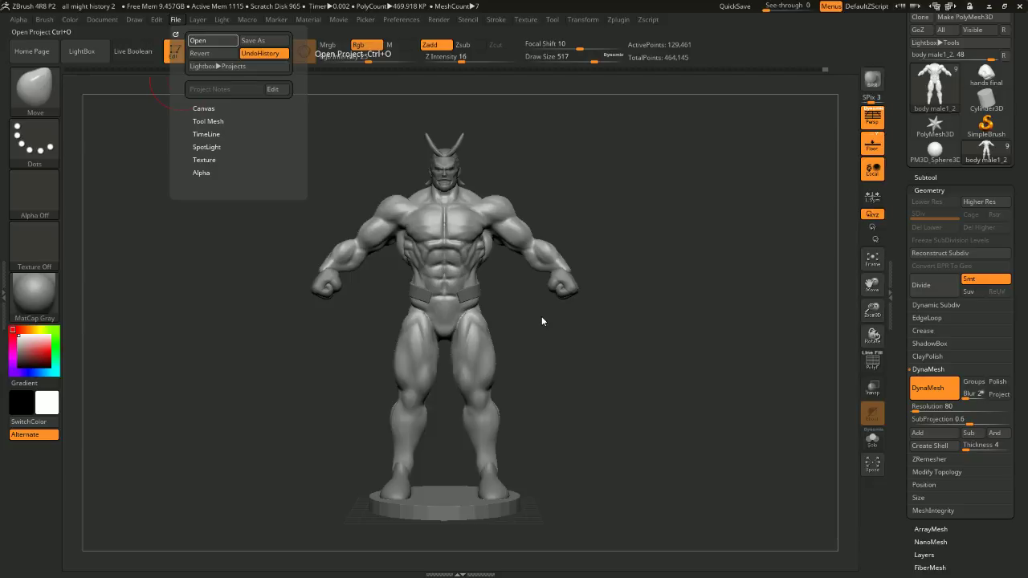
click(87, 54)
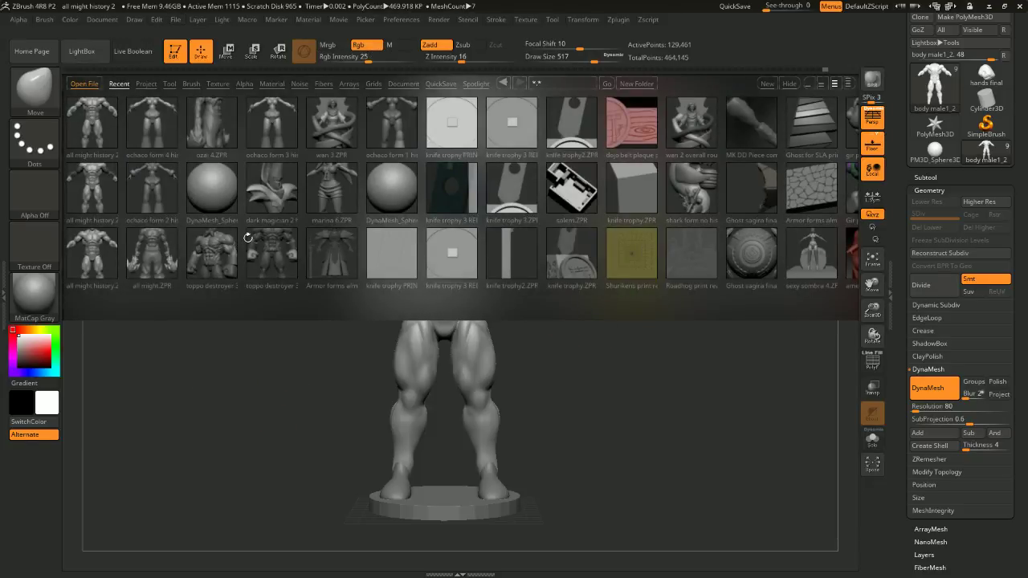
click(195, 253)
click(194, 255)
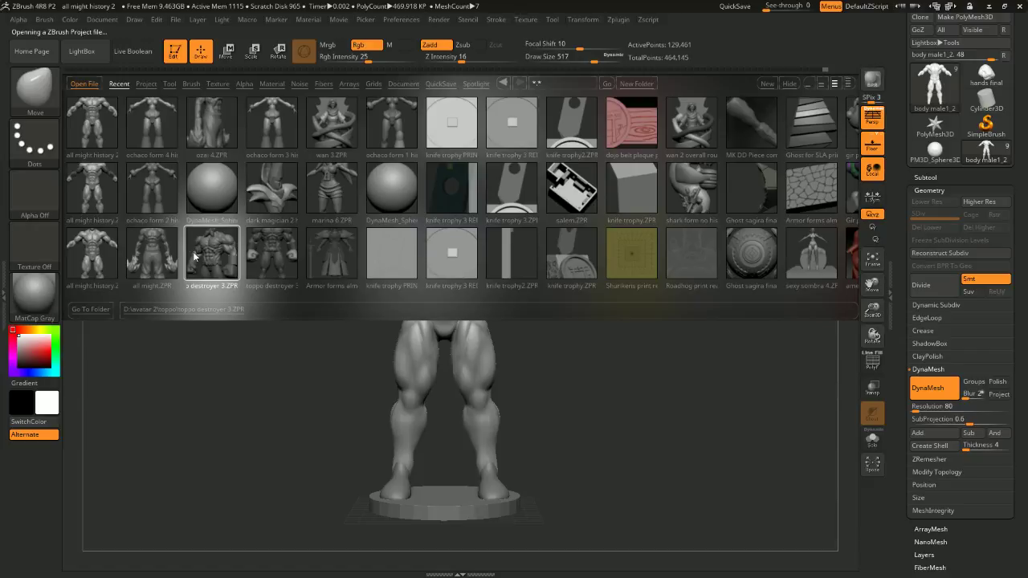
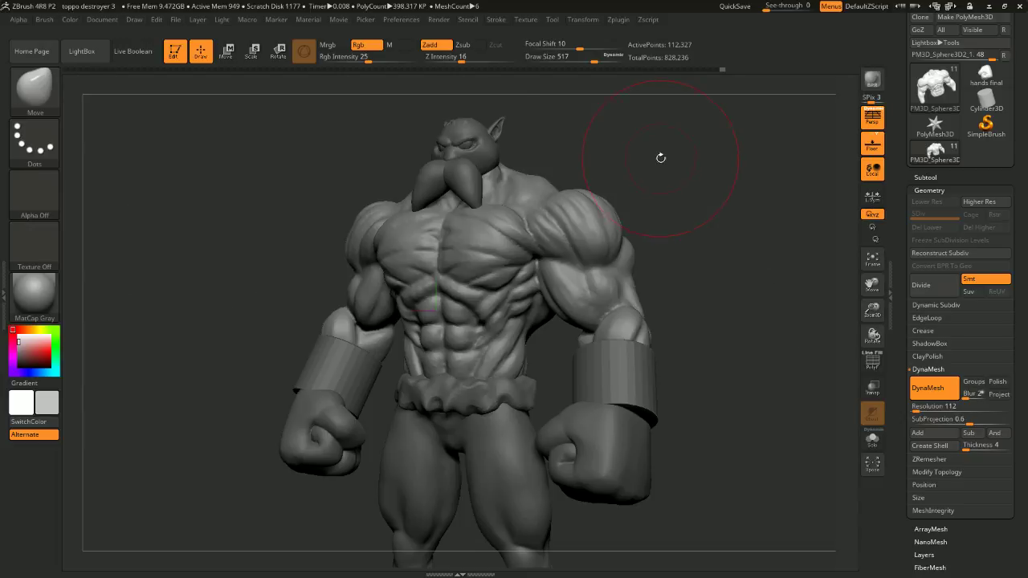
Examine the toppo destroyer figure's body proportions from the front and the side as a reference
drag(689, 213, 719, 190)
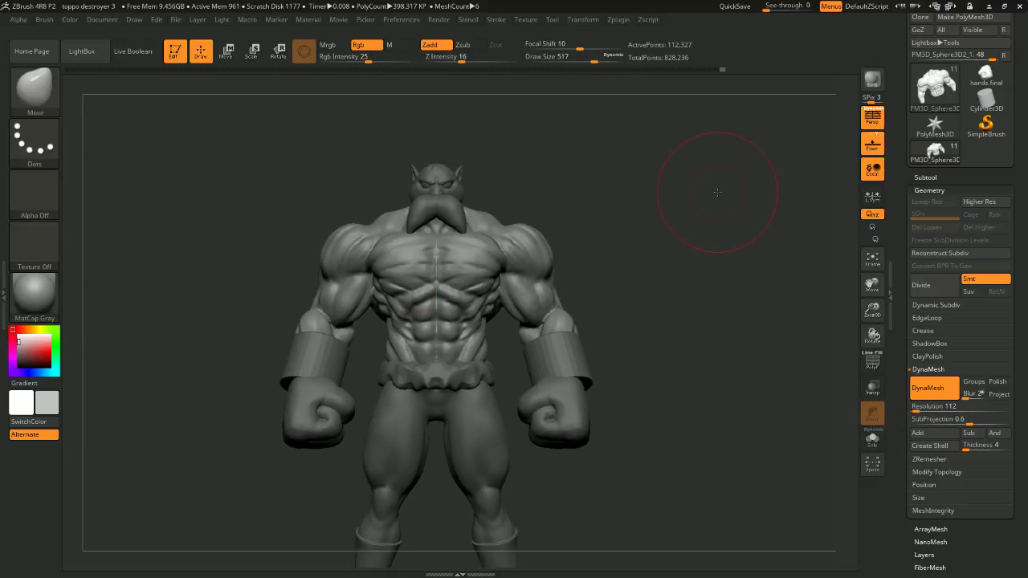
alt+drag(631, 349, 653, 224)
mouse_move(679, 256)
mouse_down()
mouse_move(691, 255)
mouse_move(574, 268)
mouse_move(645, 273)
mouse_move(647, 289)
mouse_move(498, 292)
mouse_move(537, 197)
mouse_move(615, 165)
mouse_up()
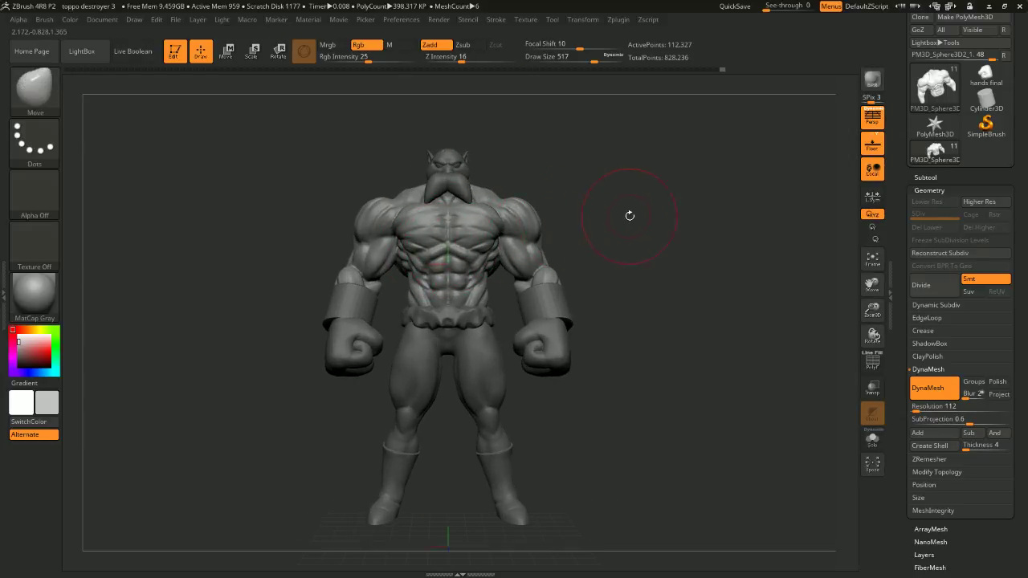
mouse_move(655, 231)
mouse_down()
mouse_move(597, 231)
mouse_move(655, 243)
mouse_move(677, 266)
mouse_move(623, 239)
mouse_move(657, 227)
mouse_move(664, 200)
mouse_move(645, 211)
mouse_move(686, 204)
mouse_move(643, 205)
mouse_move(661, 202)
mouse_move(631, 230)
mouse_move(611, 229)
mouse_move(631, 247)
mouse_move(642, 241)
mouse_move(632, 223)
mouse_up()
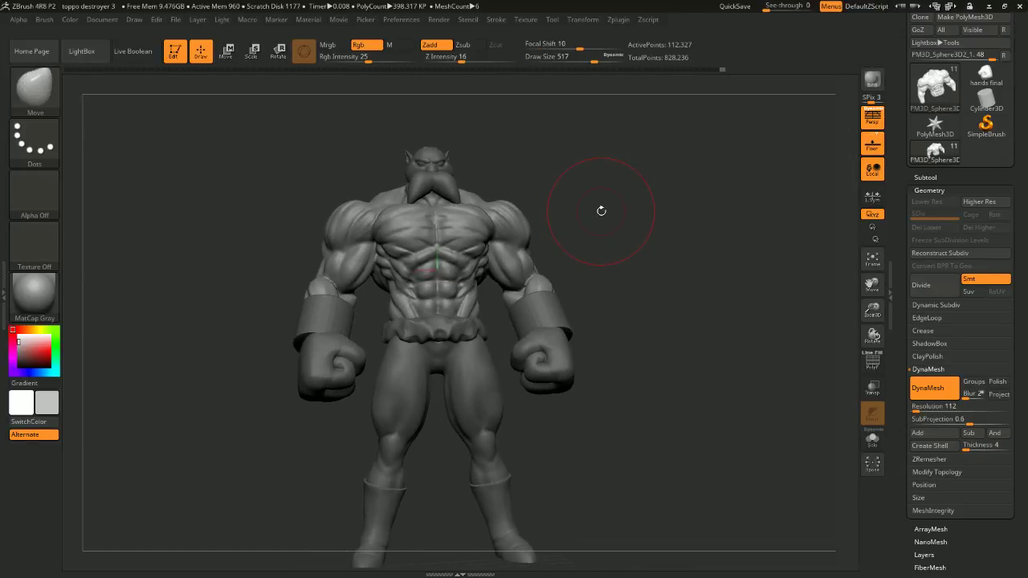
mouse_move(659, 218)
mouse_down()
mouse_move(700, 233)
mouse_move(670, 237)
mouse_move(685, 240)
mouse_up()
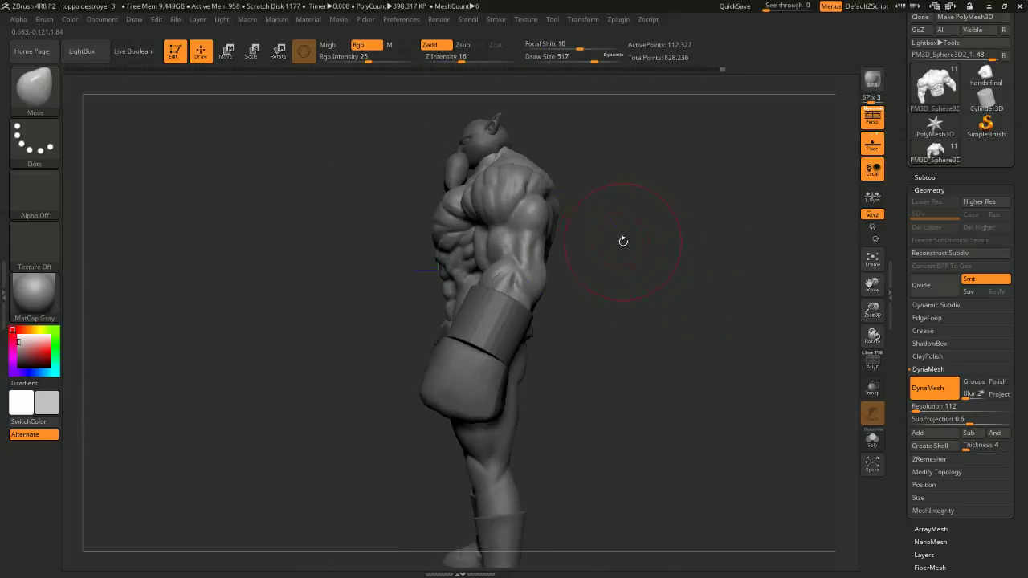
alt+drag(719, 265, 690, 251)
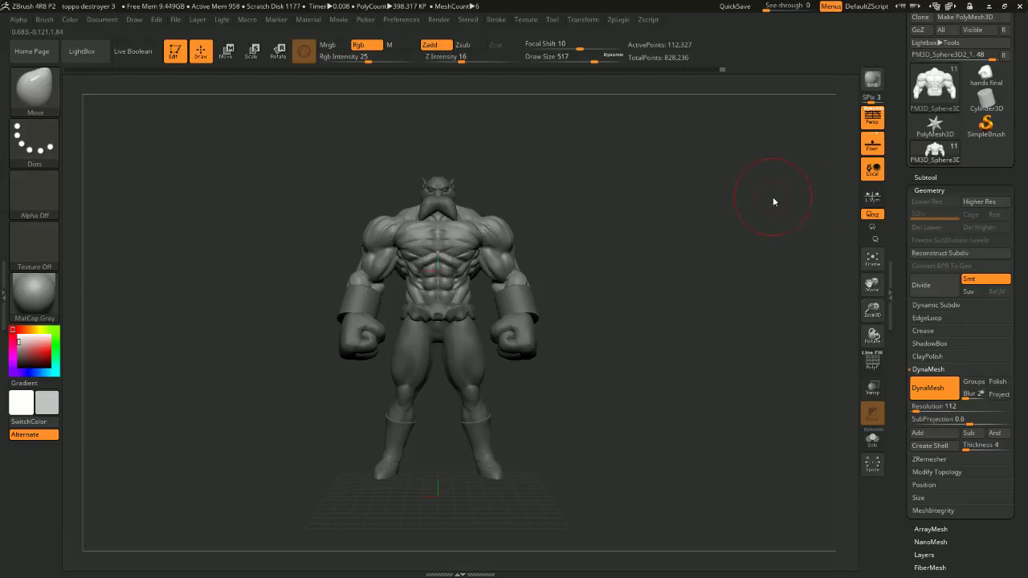
drag(763, 230, 635, 277)
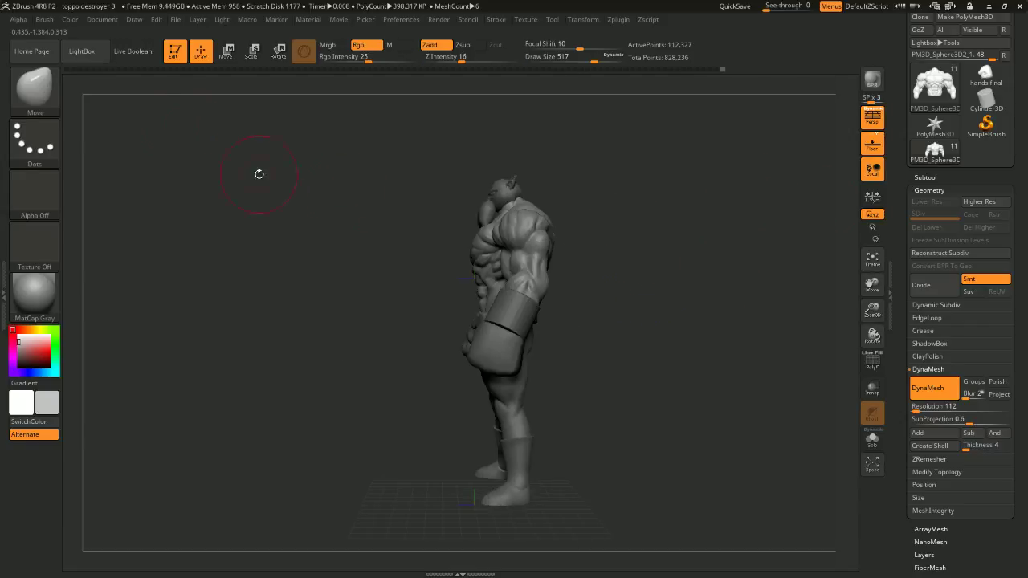
Reopen the project all might history 2.ZPR from LightBox
click(102, 56)
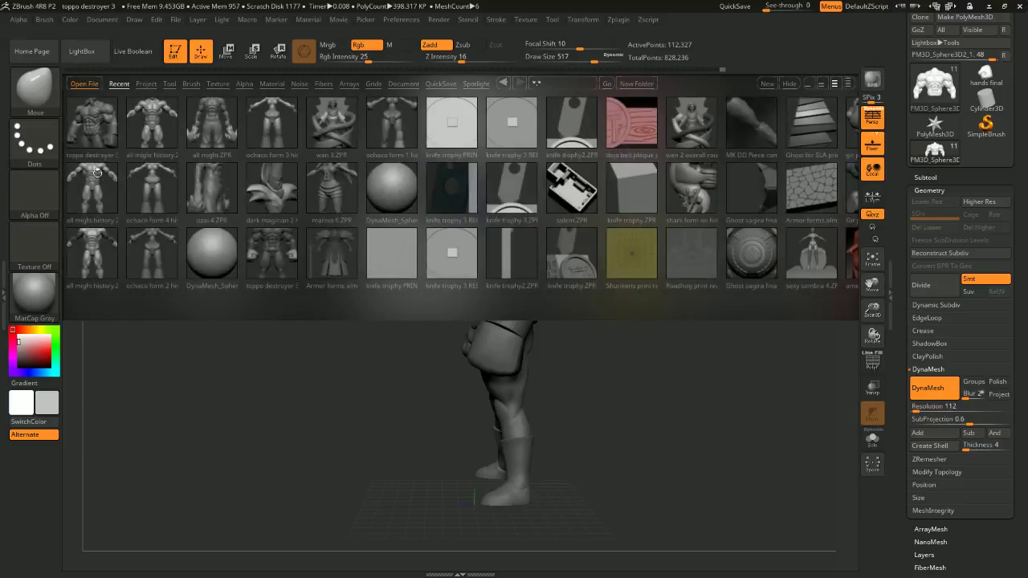
double_click(96, 172)
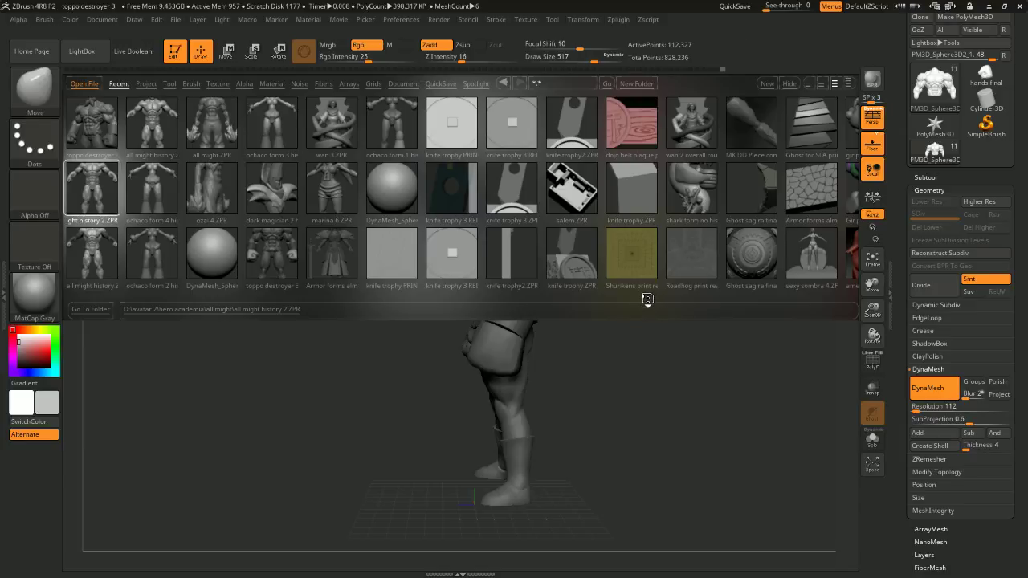
drag(695, 281, 734, 192)
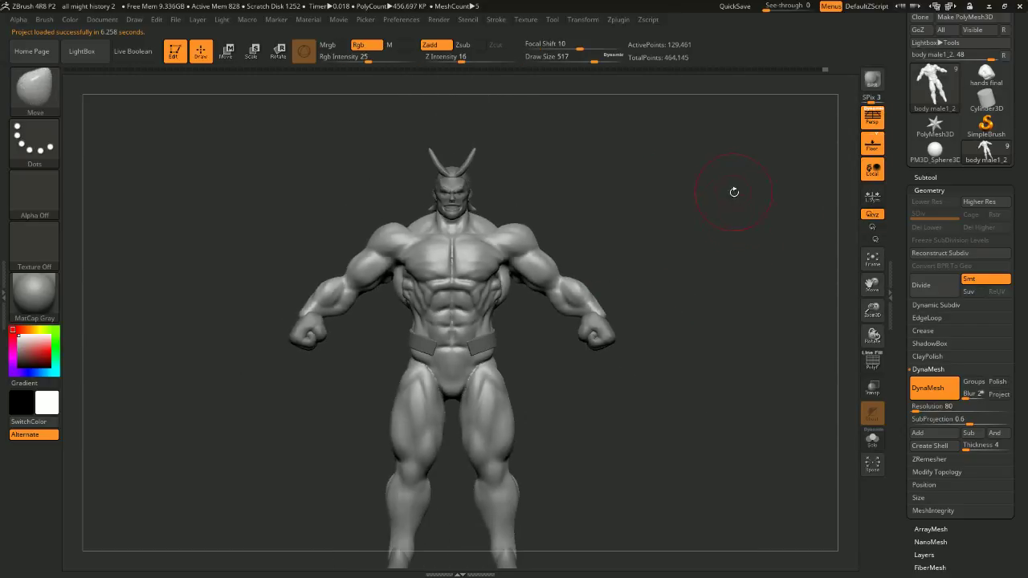
Examine the proportions of the reopened figure's shoulders, torso and legs from the front and slightly turned angles
mouse_move(727, 266)
mouse_down()
mouse_move(726, 292)
mouse_move(703, 291)
mouse_move(699, 308)
mouse_move(700, 240)
mouse_move(707, 286)
mouse_move(618, 287)
mouse_move(713, 280)
mouse_move(645, 295)
mouse_move(711, 276)
mouse_move(682, 302)
mouse_move(714, 238)
mouse_move(712, 264)
mouse_move(753, 269)
mouse_move(680, 239)
mouse_up()
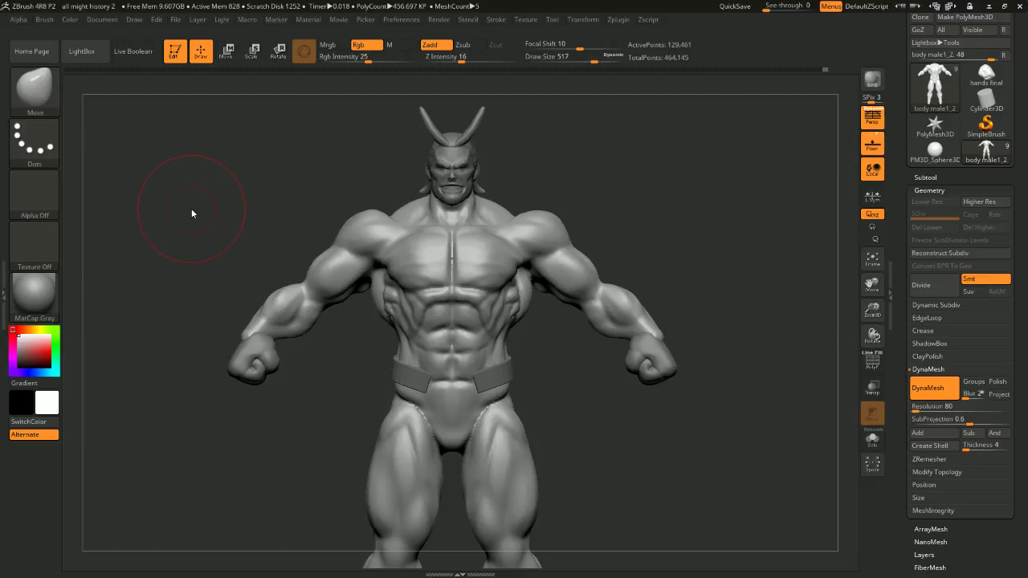
alt+drag(763, 209, 632, 257)
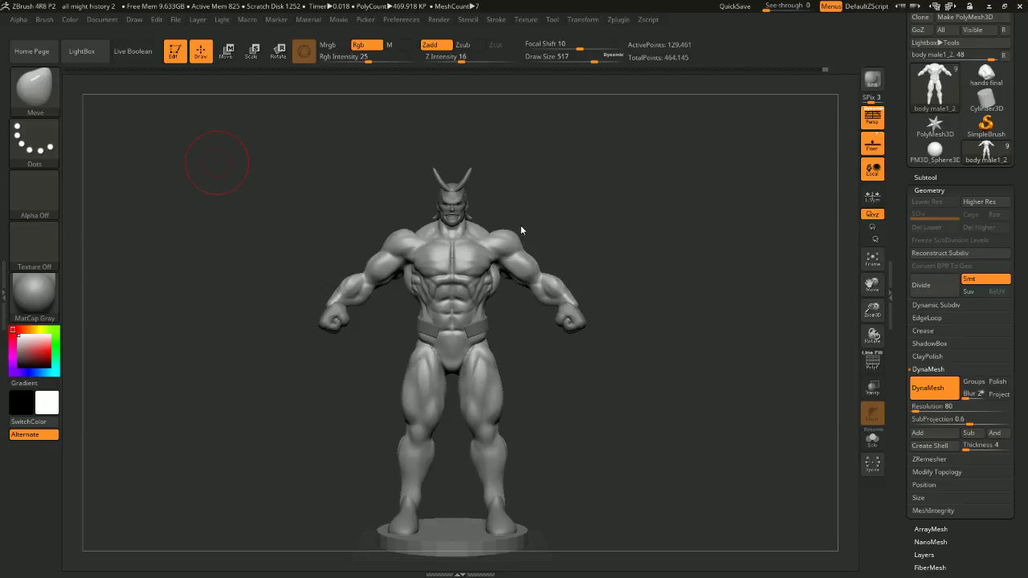
mouse_move(661, 250)
alt+mouse_down()
mouse_move(662, 207)
mouse_move(758, 198)
mouse_move(747, 215)
mouse_move(656, 218)
mouse_move(617, 238)
alt+mouse_up()
mouse_move(732, 231)
mouse_down()
mouse_move(754, 233)
mouse_move(565, 175)
mouse_move(514, 189)
mouse_move(563, 211)
mouse_up()
shift+drag(562, 187, 605, 189)
alt+drag(574, 147, 602, 215)
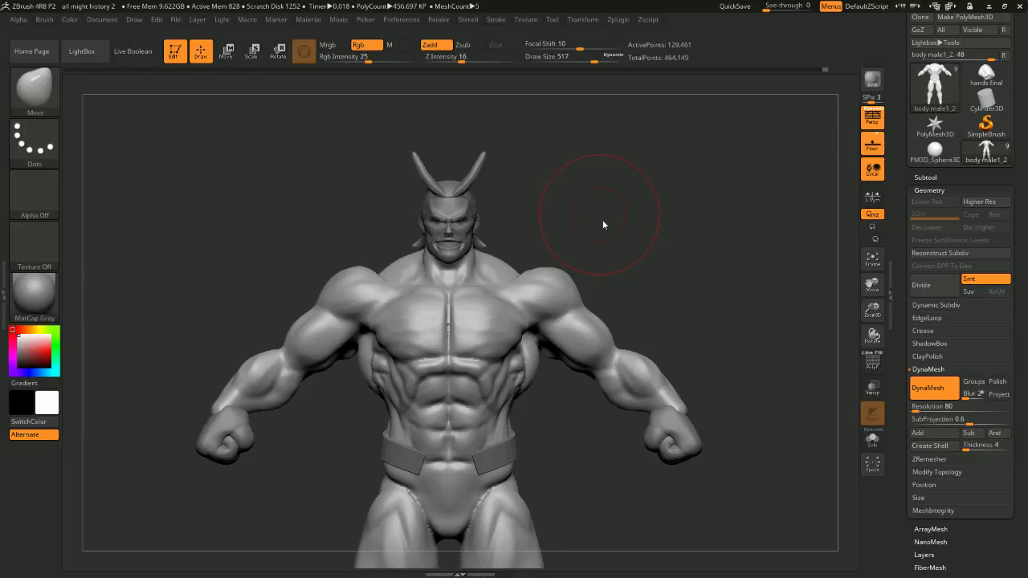
drag(723, 276, 573, 205)
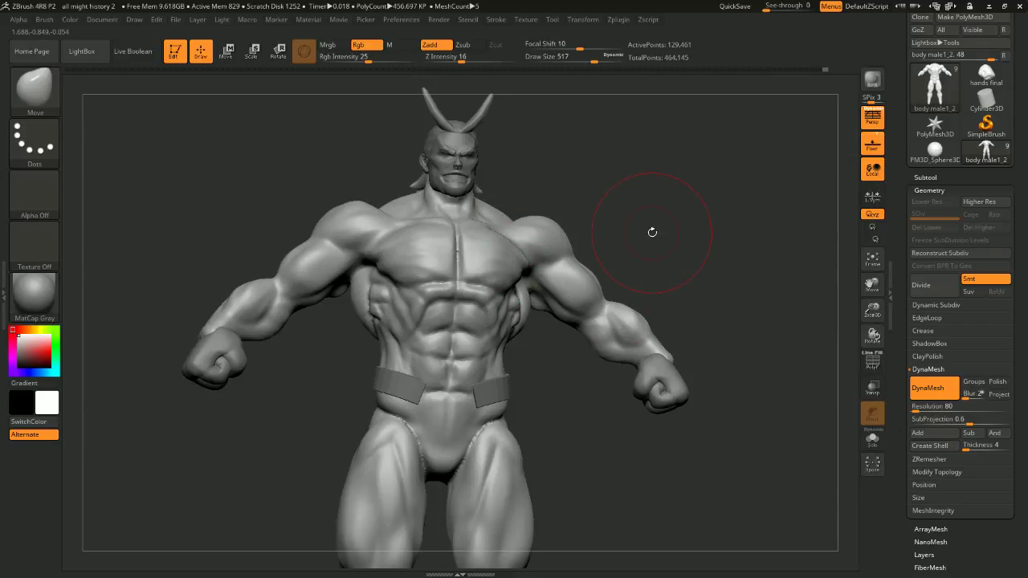
shift+drag(672, 264, 720, 223)
mouse_move(707, 259)
alt+mouse_down()
mouse_move(689, 241)
mouse_move(718, 234)
mouse_move(725, 275)
mouse_move(712, 262)
mouse_move(727, 263)
mouse_move(717, 249)
alt+mouse_up()
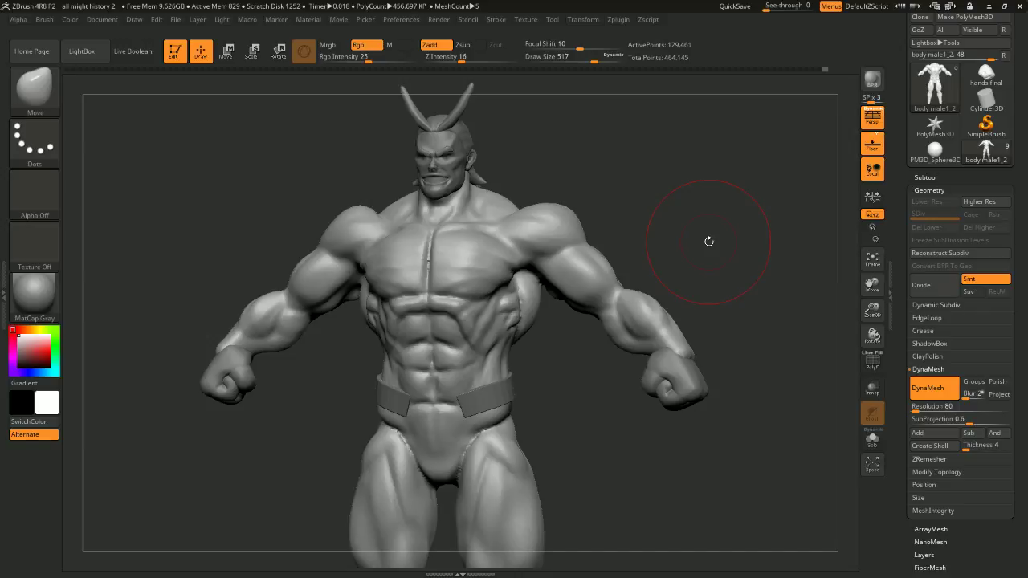
mouse_move(672, 237)
mouse_down()
mouse_move(743, 208)
mouse_move(719, 233)
mouse_move(683, 228)
mouse_up()
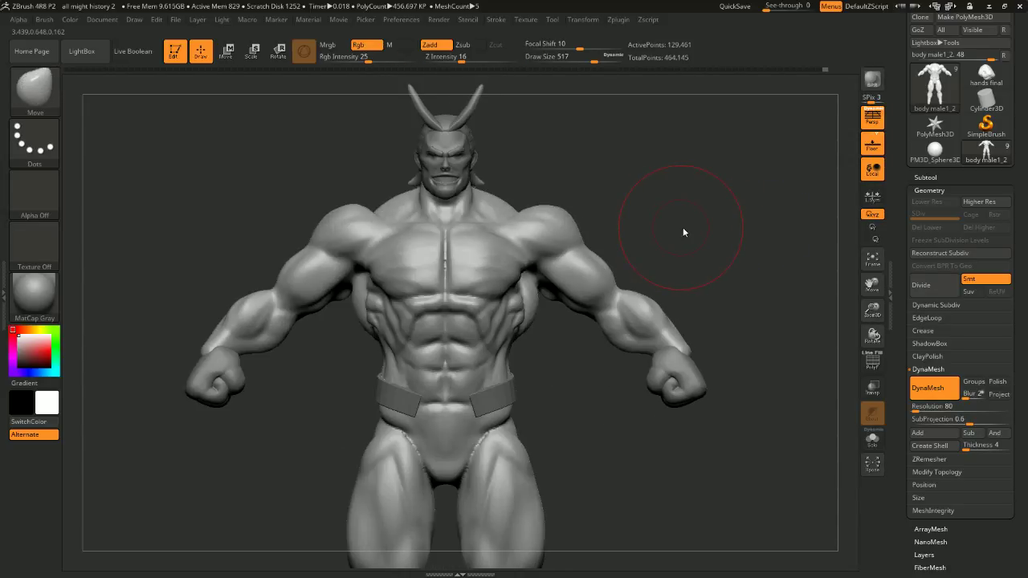